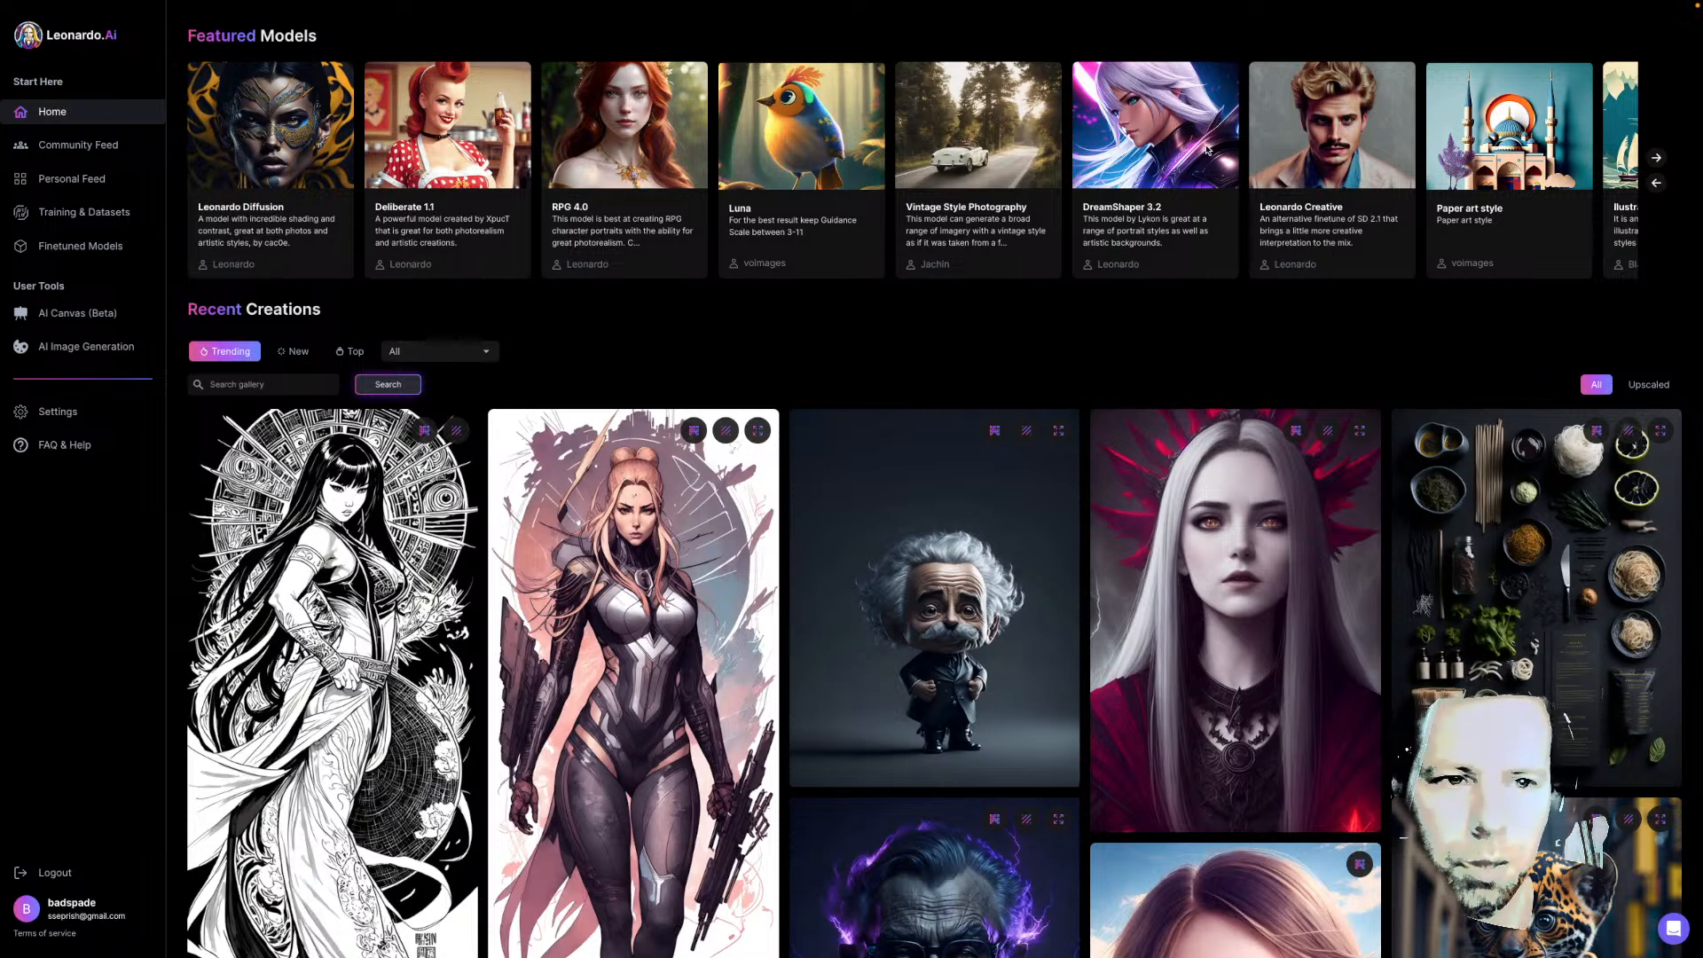
Browse the Featured Models carousel forward through several models and return to its beginning
click(1656, 159)
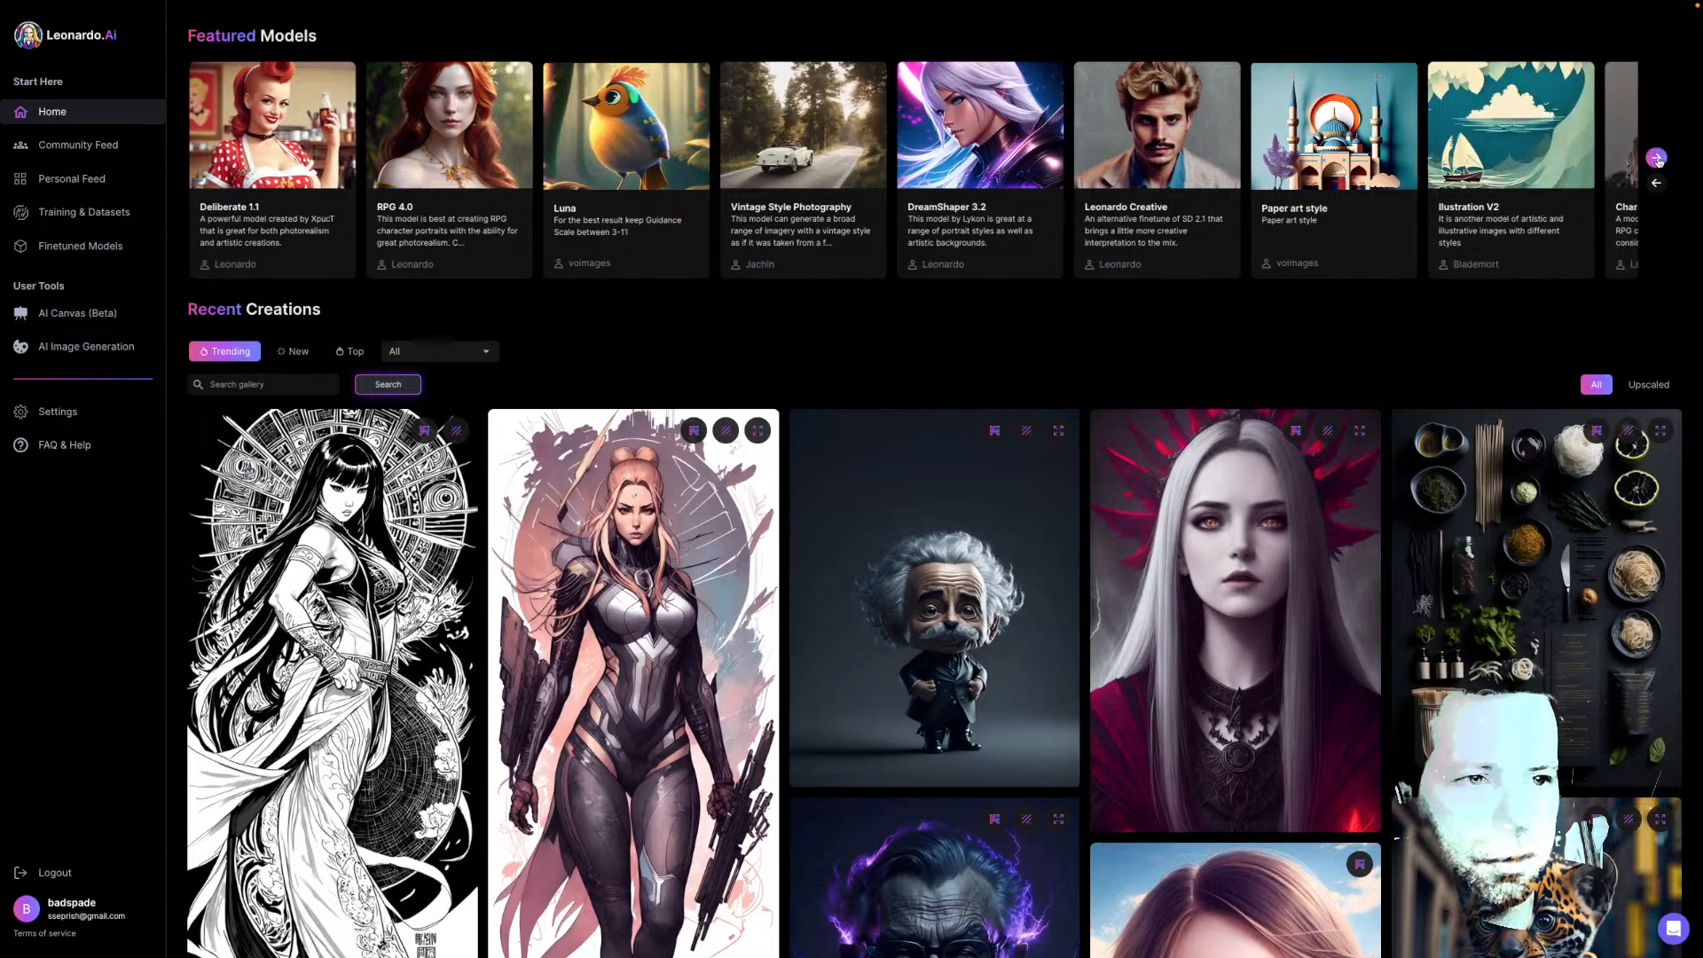
click(1657, 160)
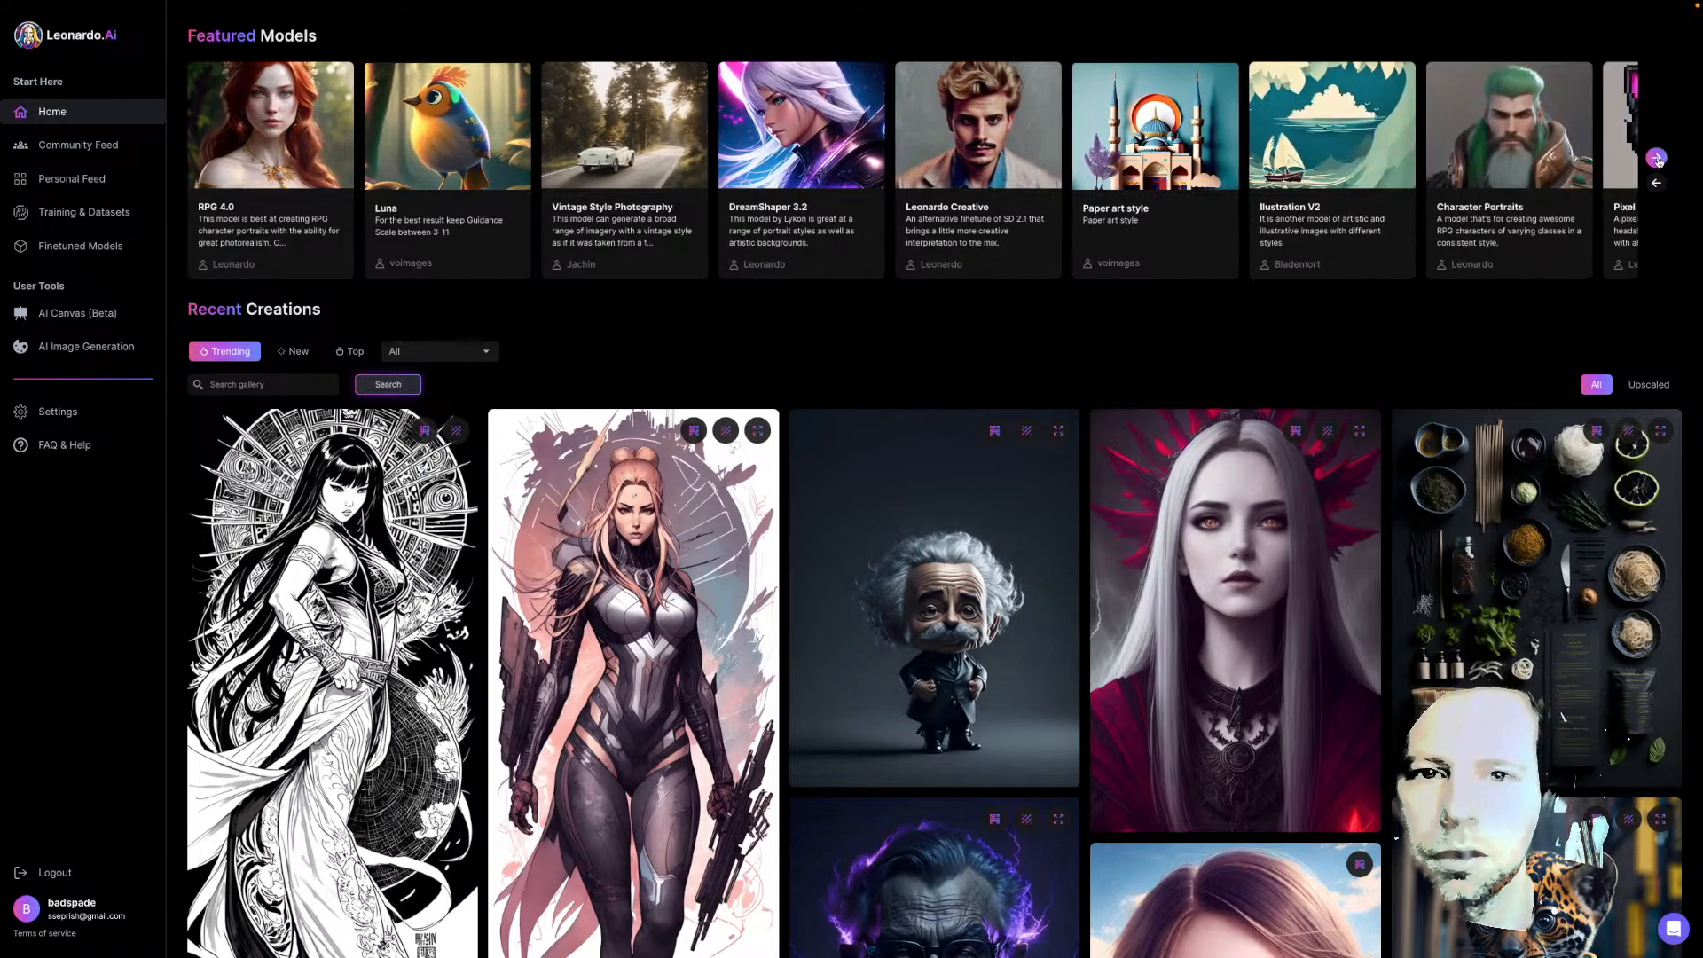
click(1657, 159)
click(1656, 160)
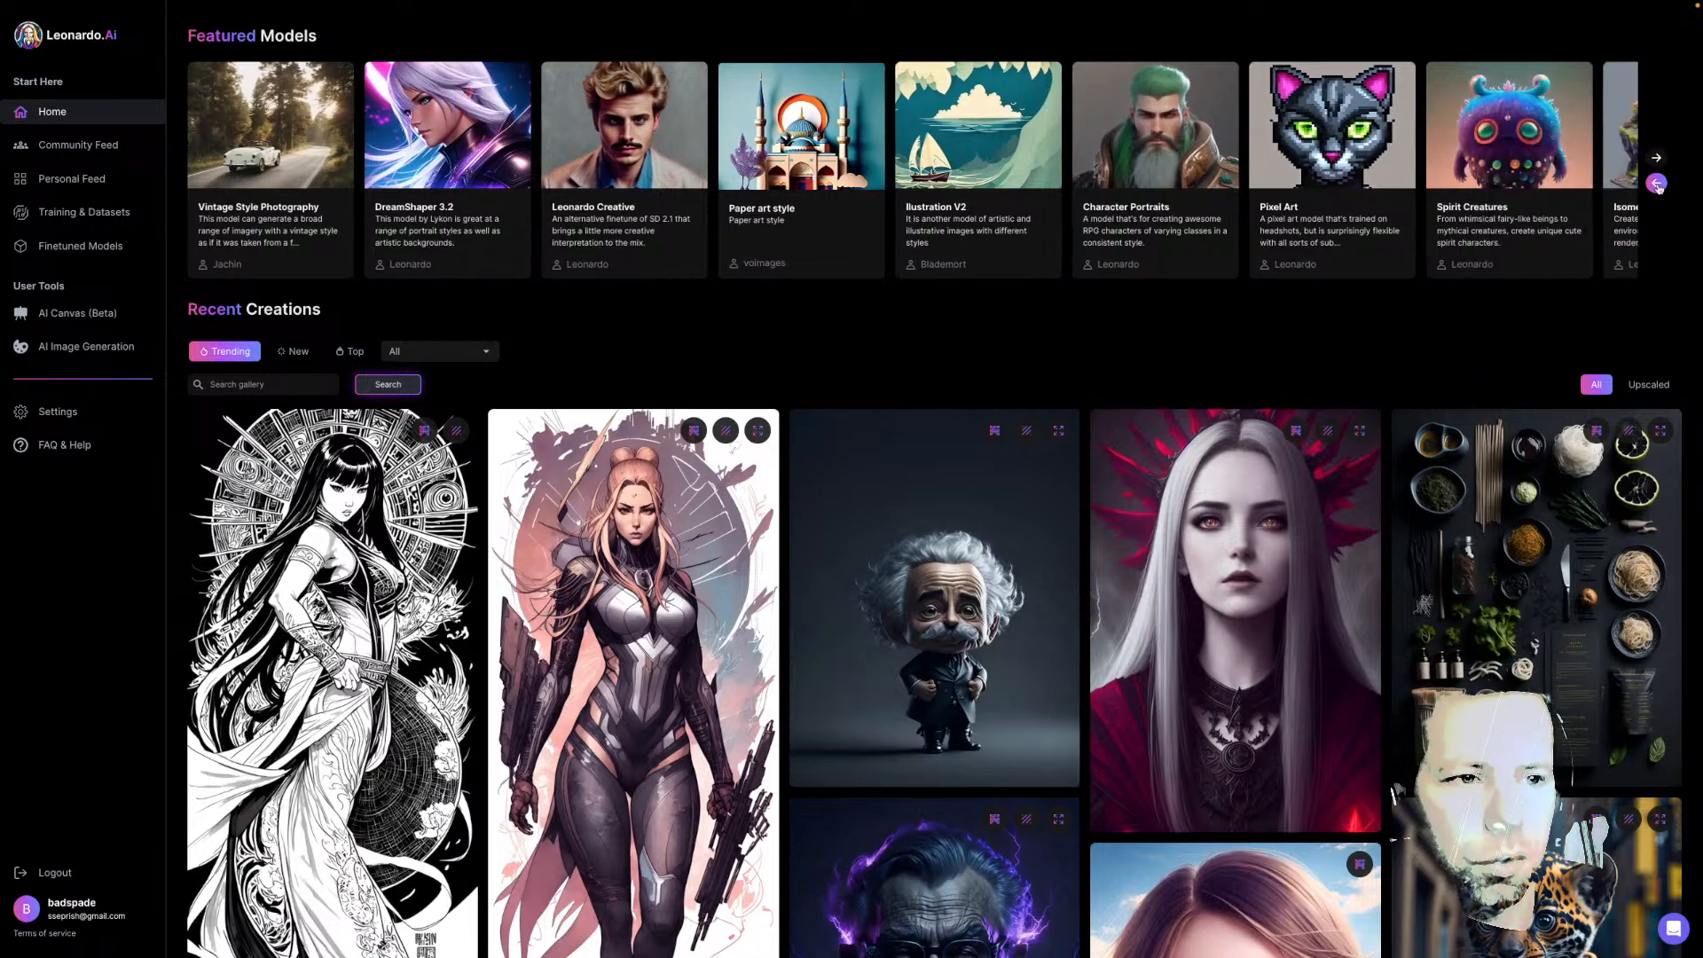
click(1656, 183)
click(1657, 183)
click(1656, 184)
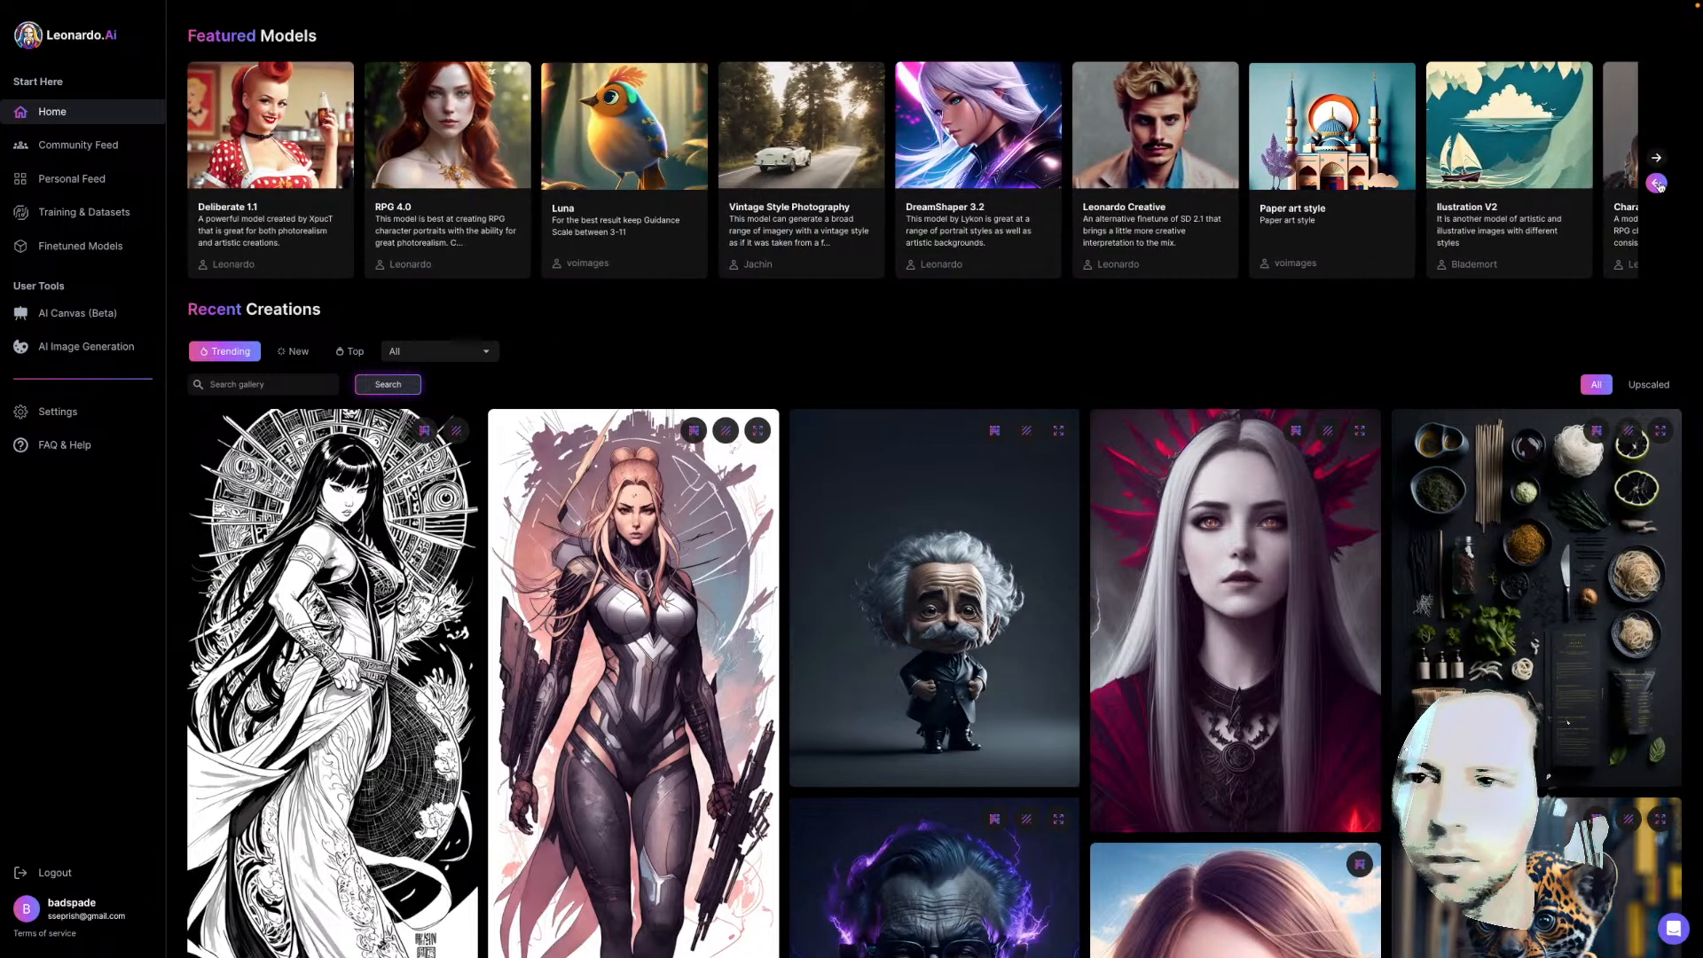
click(1656, 183)
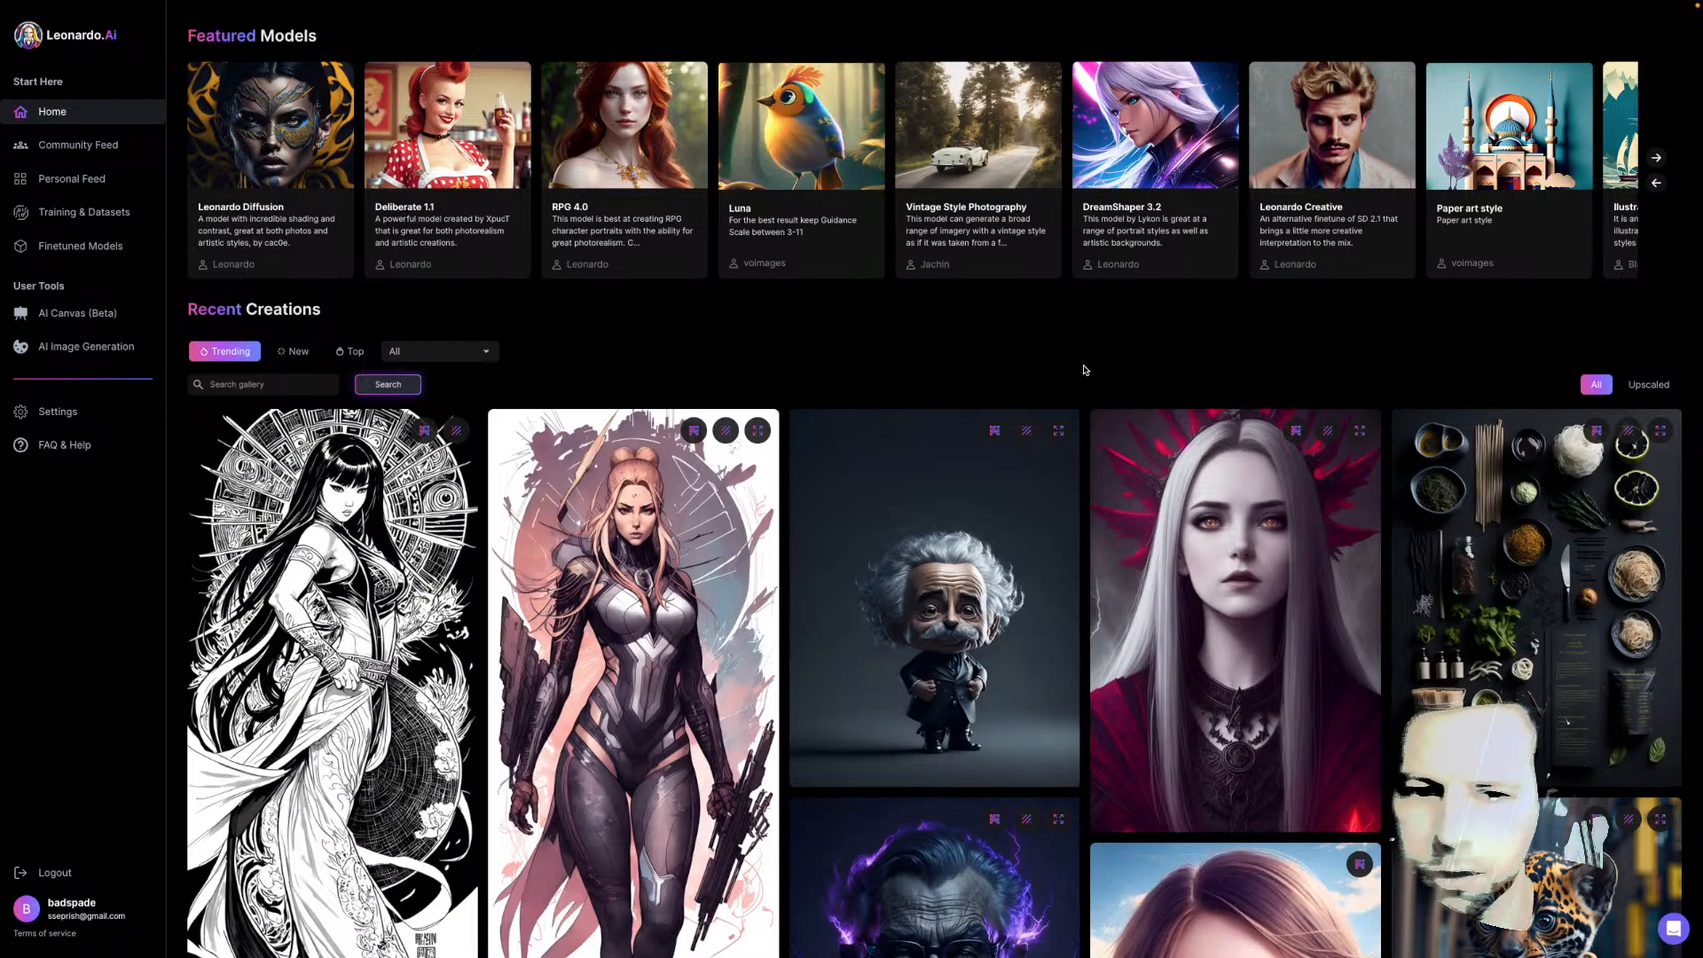
Find the Darth Vaded character portrait among the trending creations, view its prompt details and enlarged image, and close it
scroll(790, 361, down, 3)
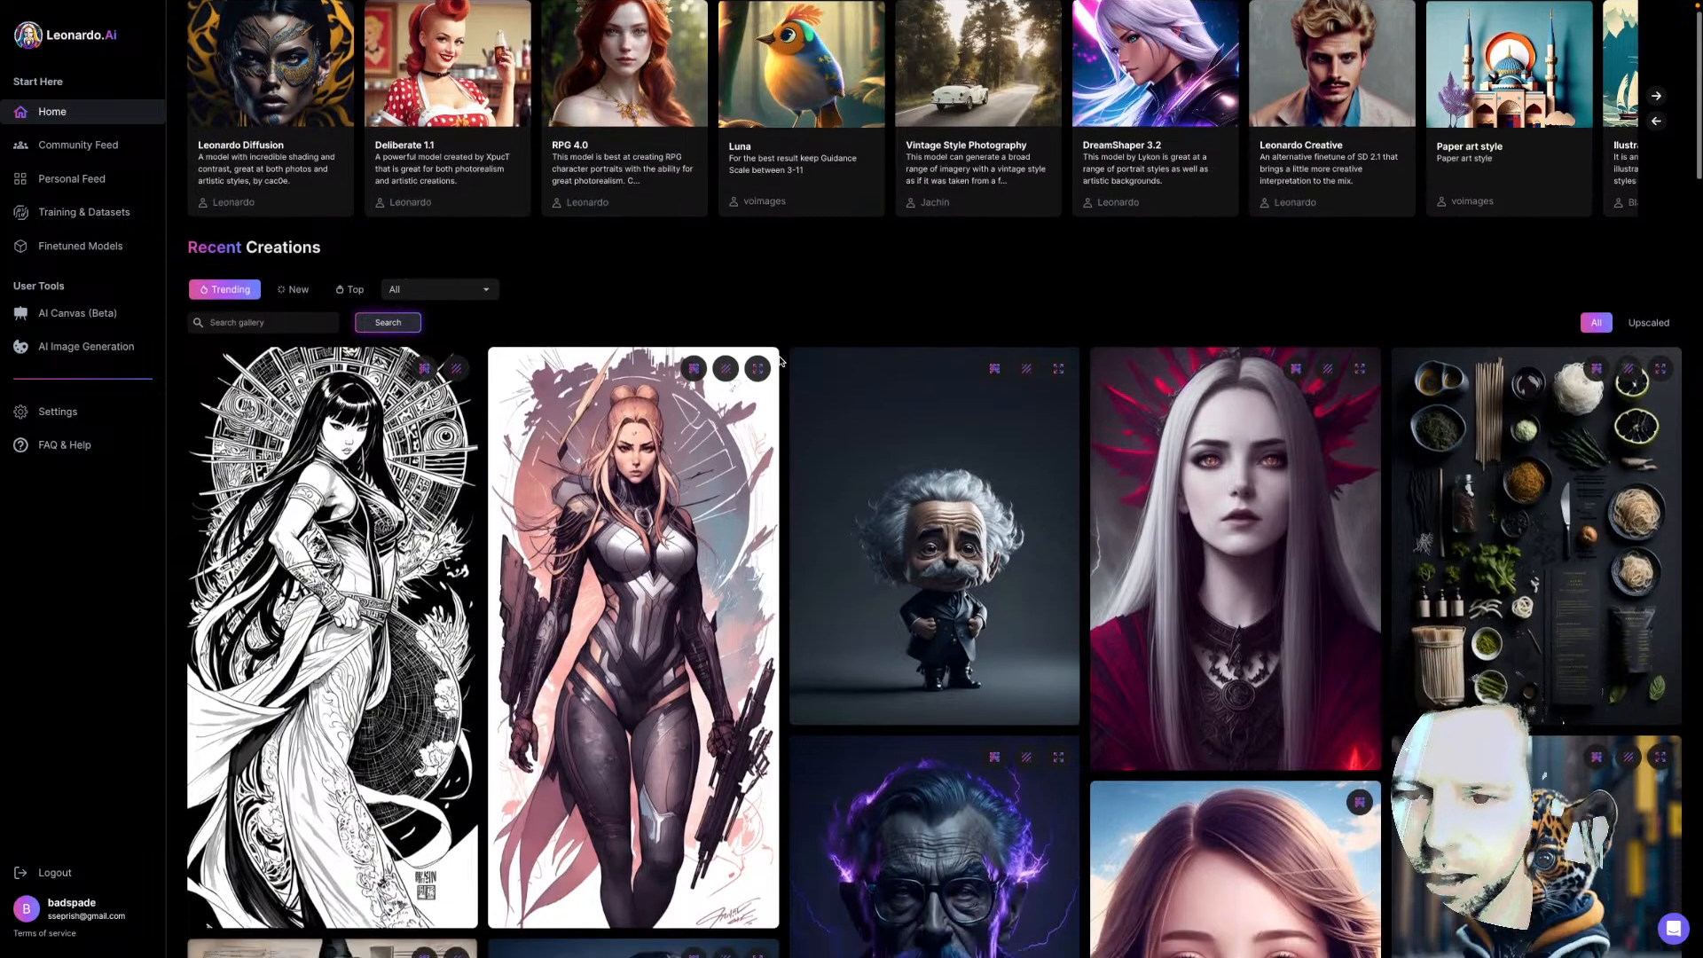
scroll(781, 361, down, 5)
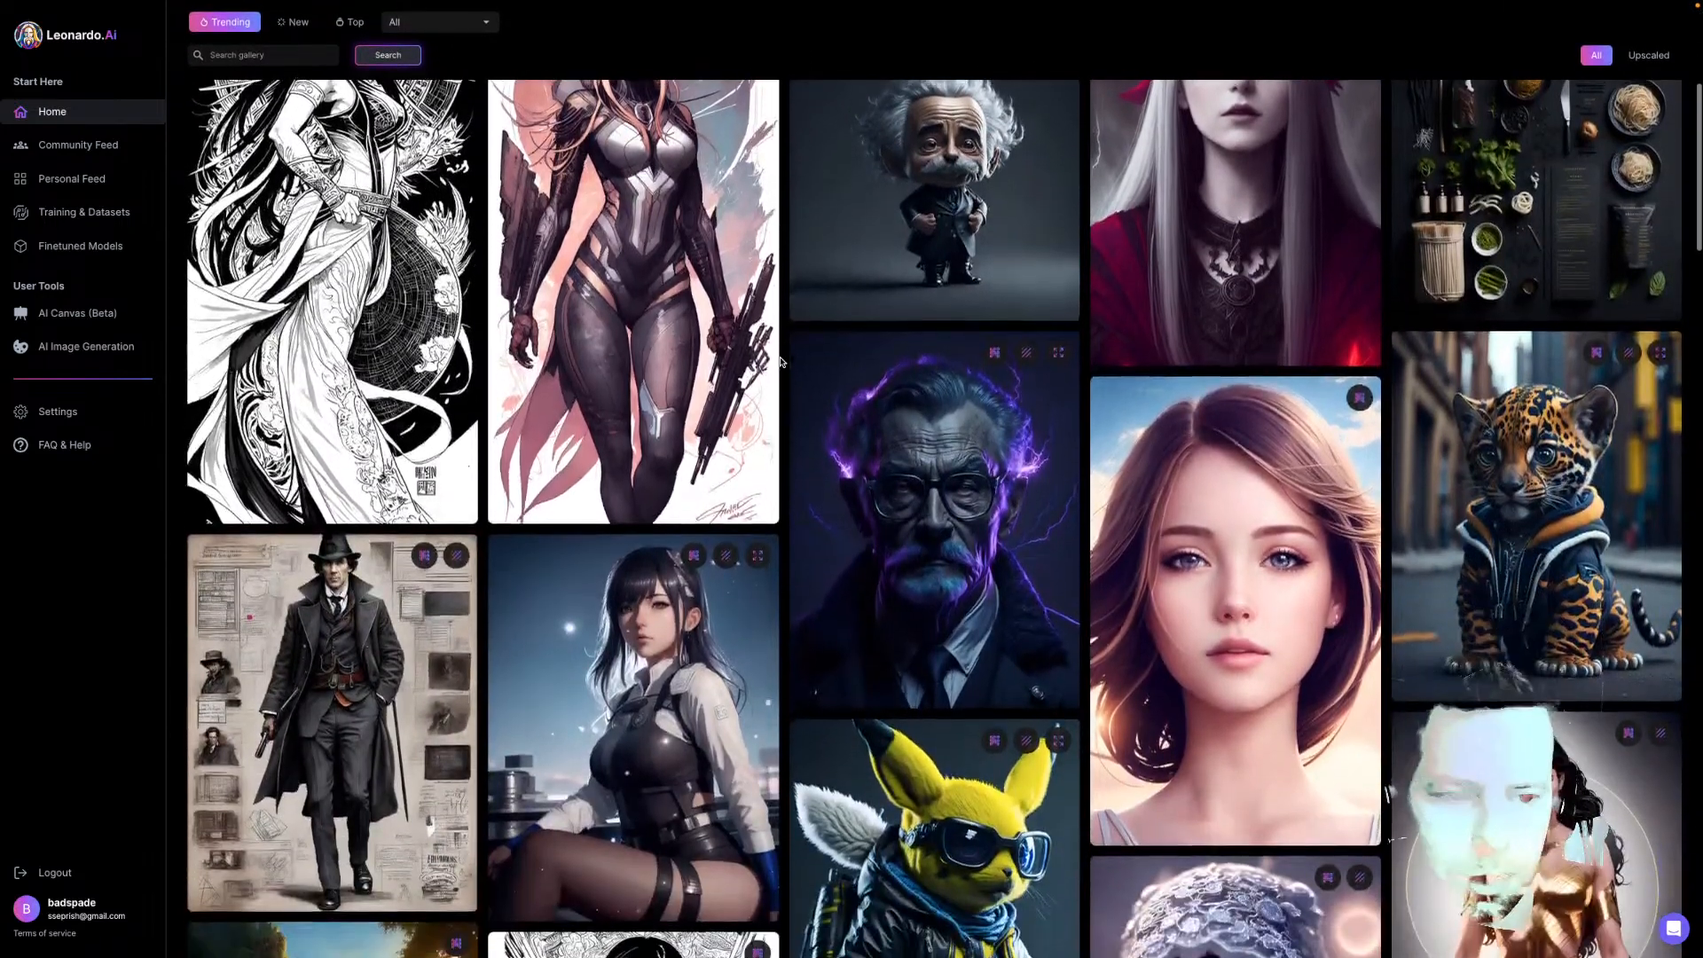
scroll(781, 361, down, 3)
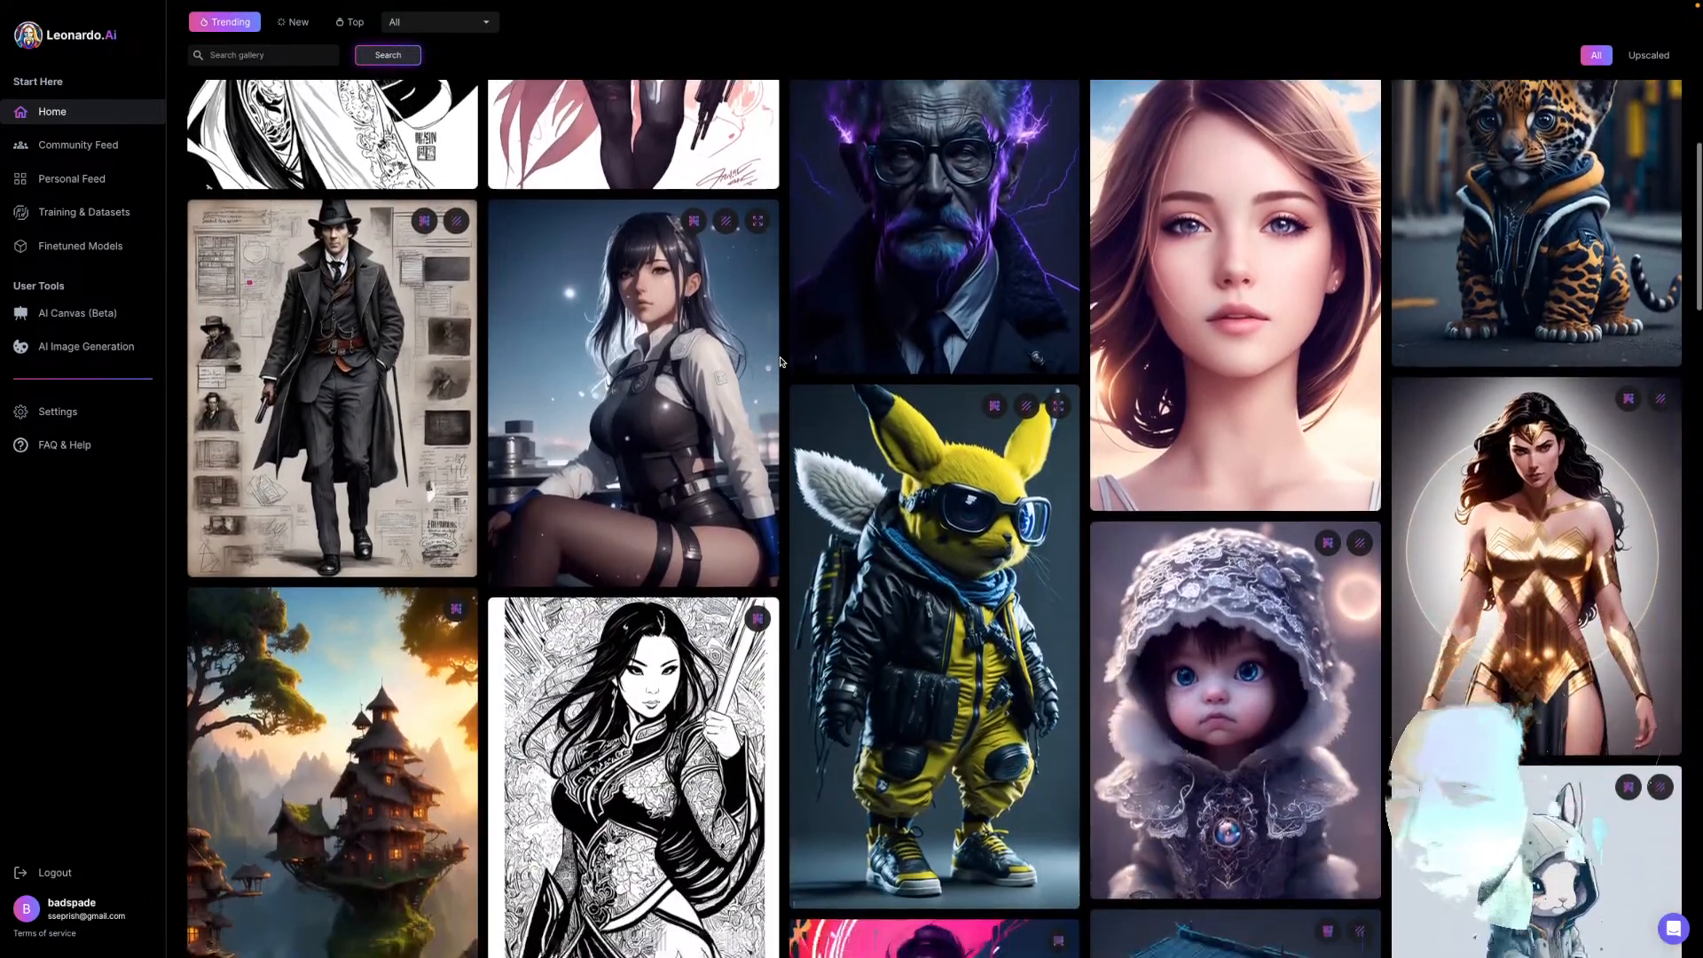
scroll(780, 361, down, 1)
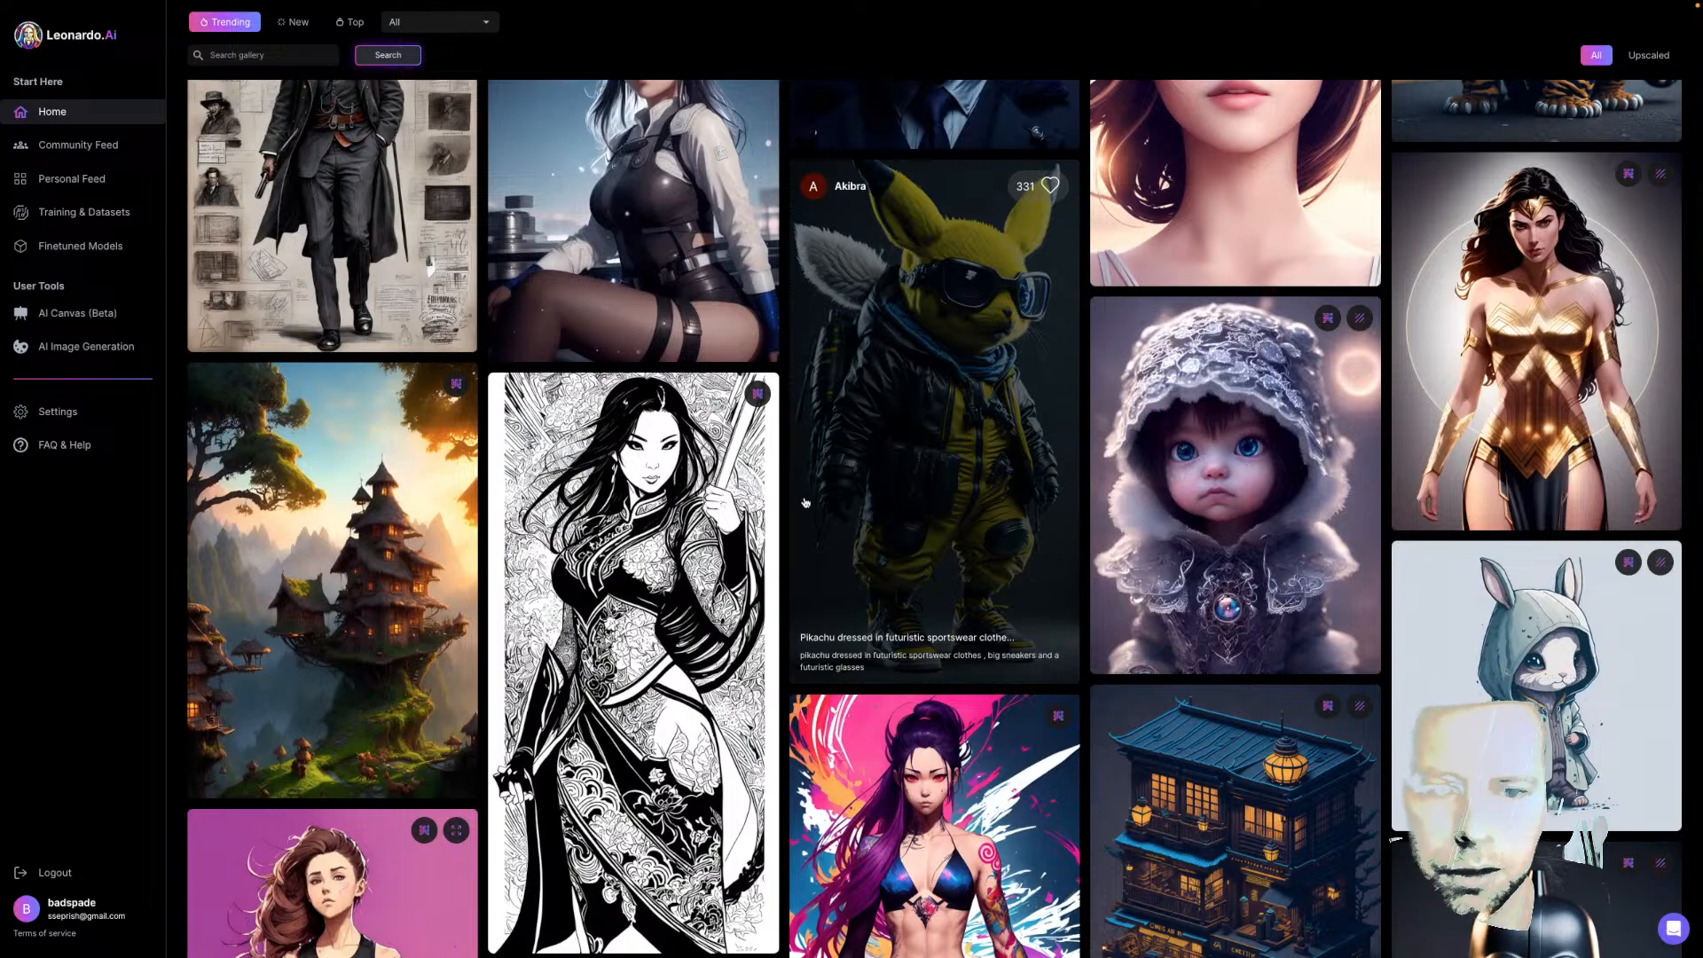
scroll(780, 516, down, 3)
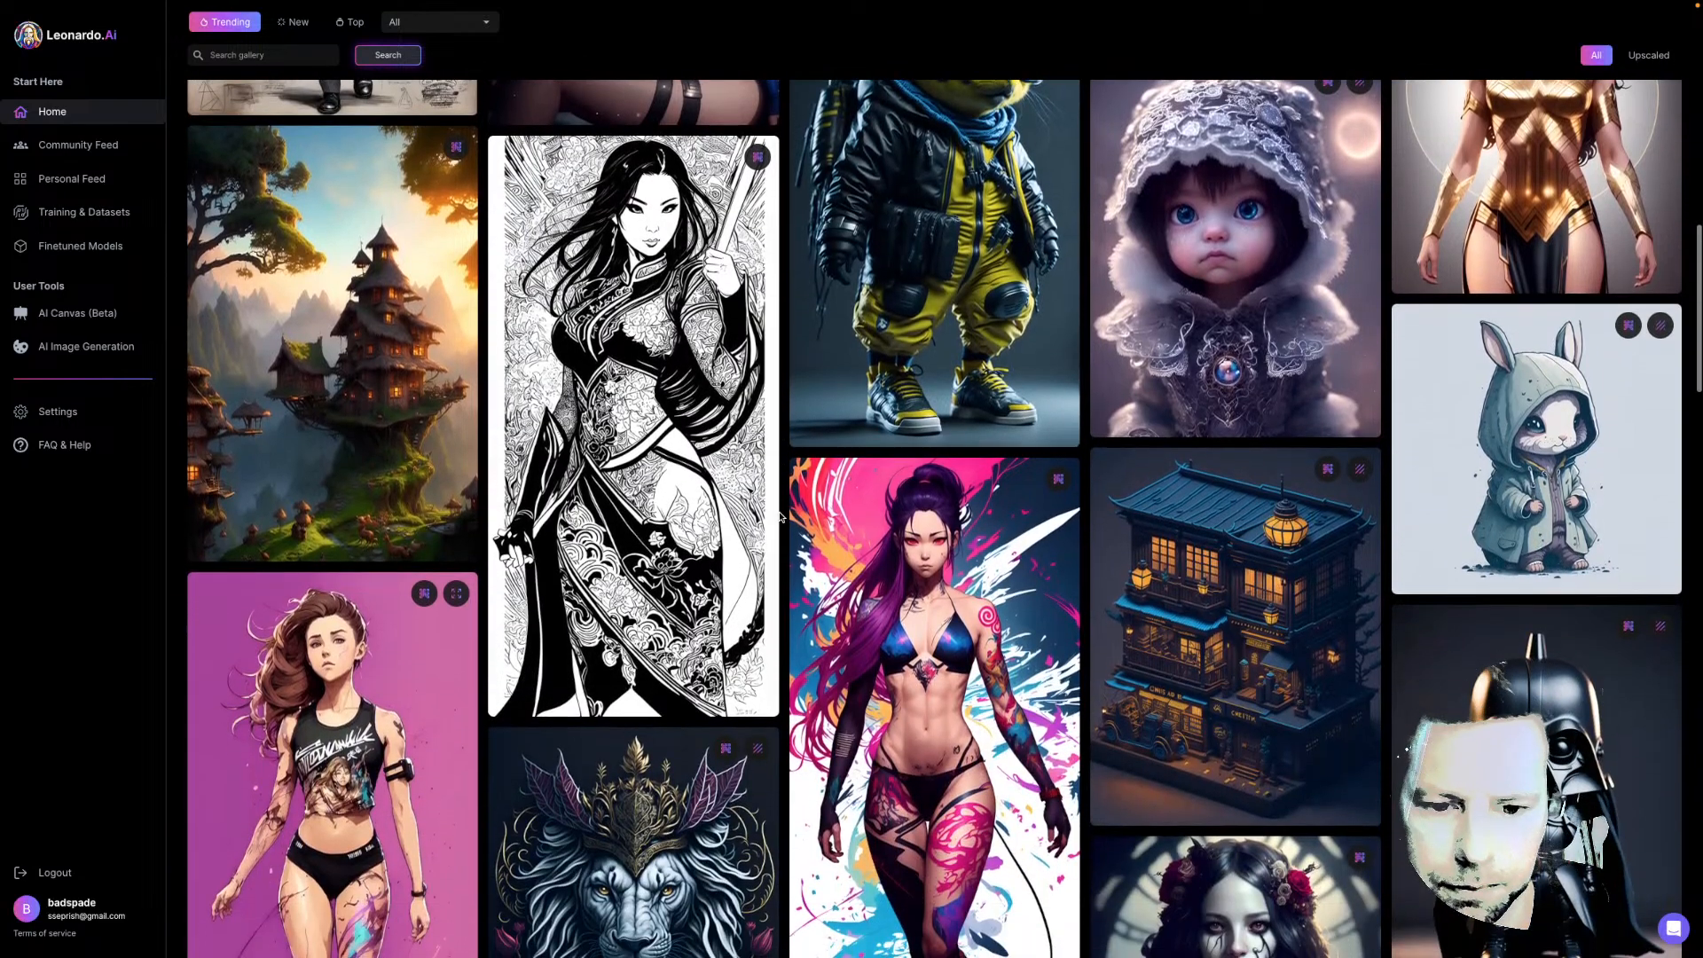
scroll(781, 516, down, 4)
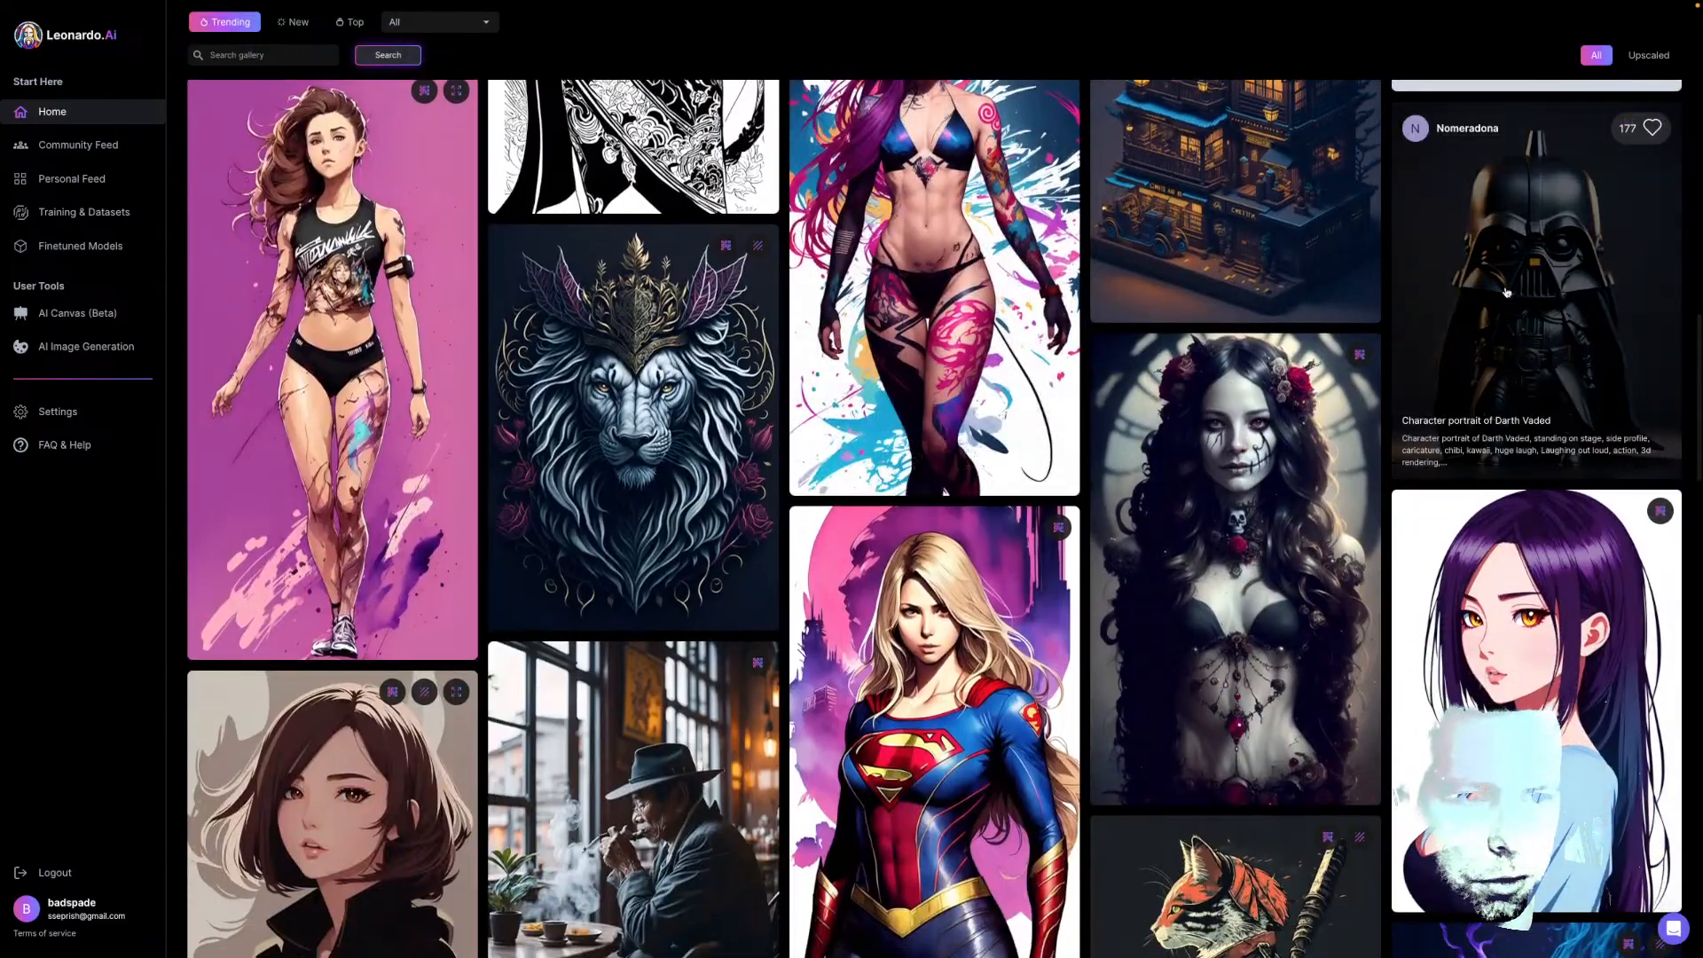
click(1505, 291)
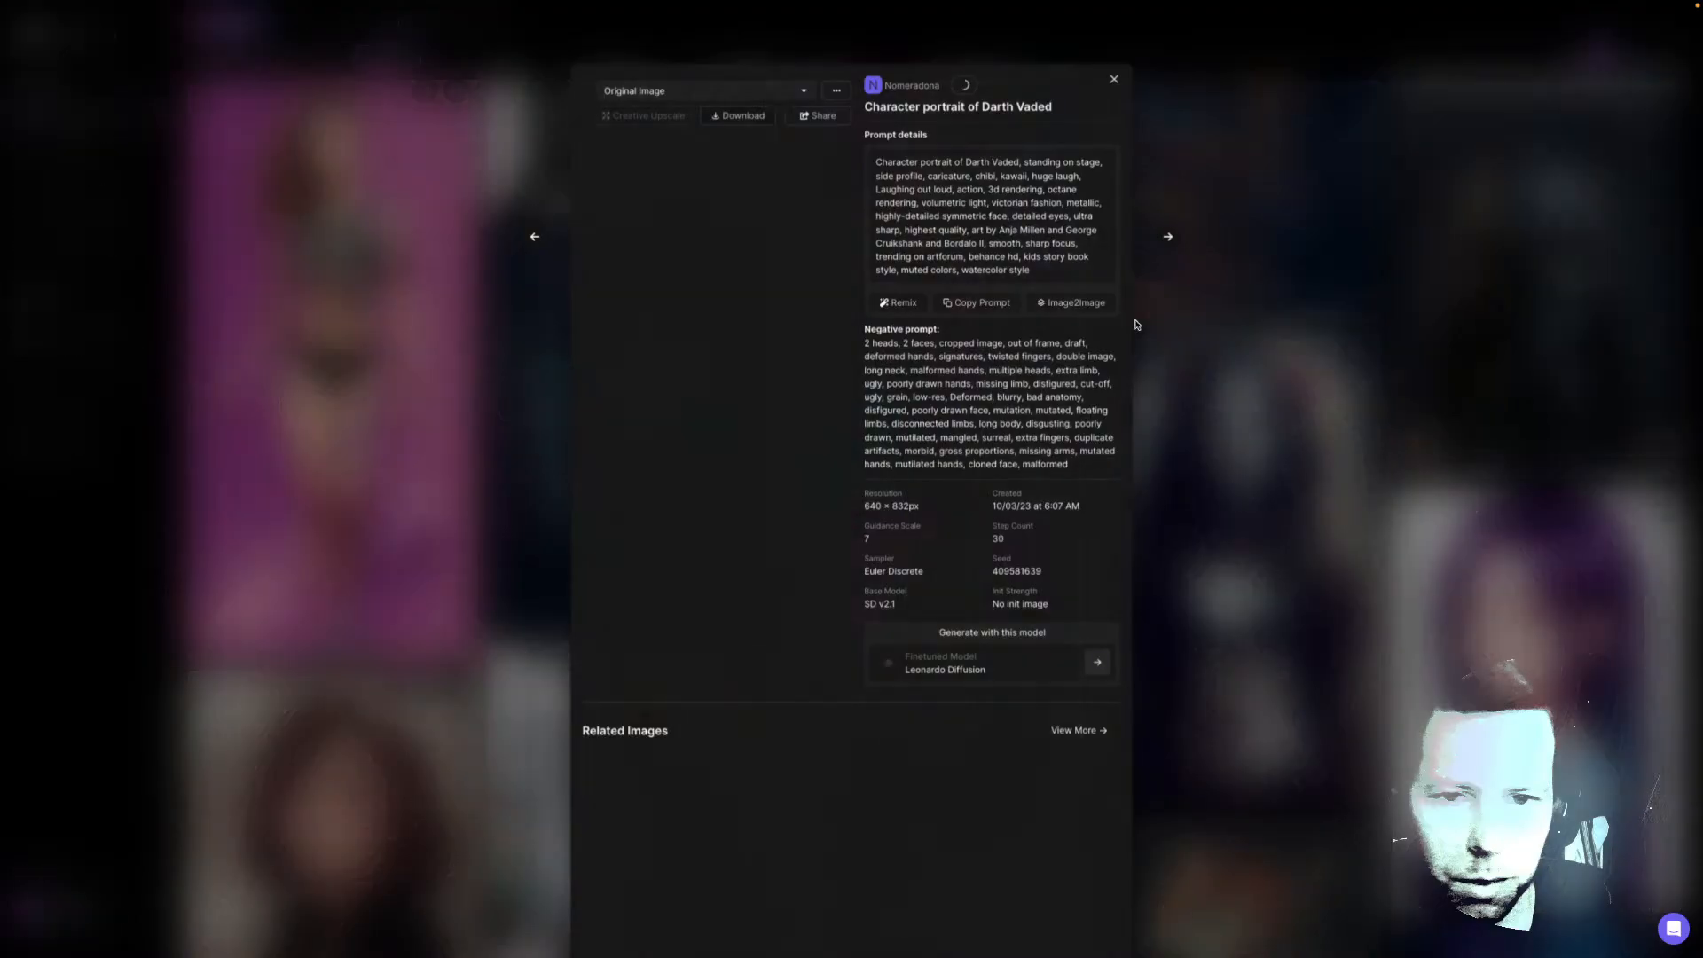
click(787, 300)
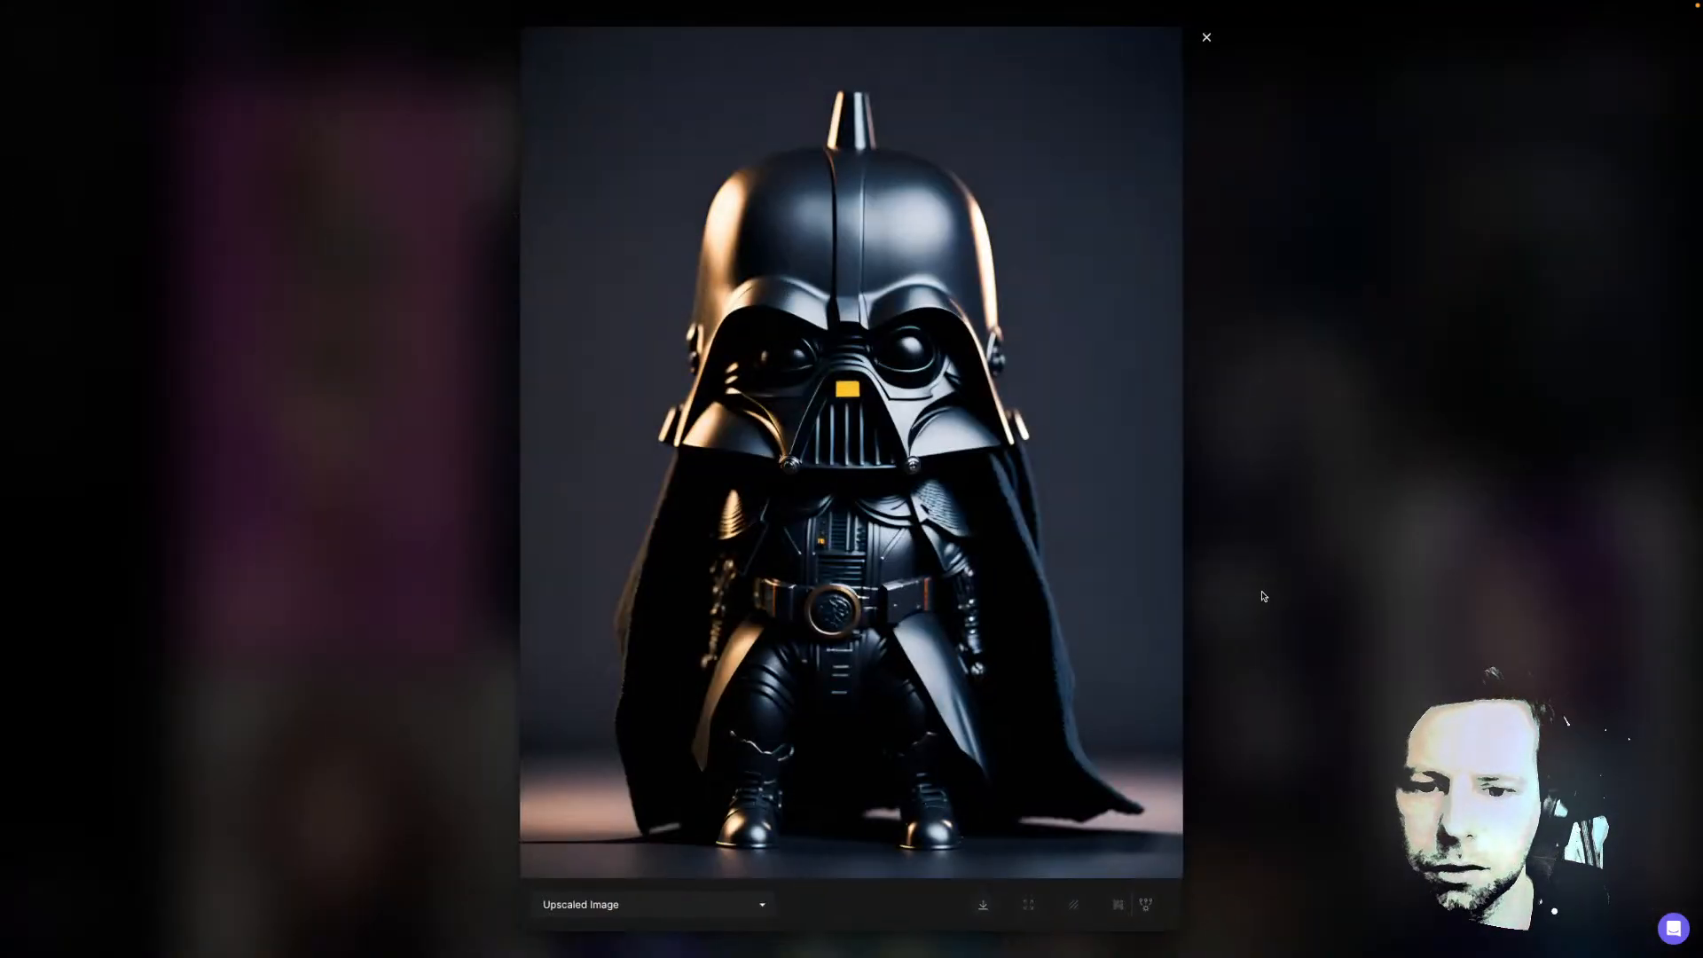
click(1317, 583)
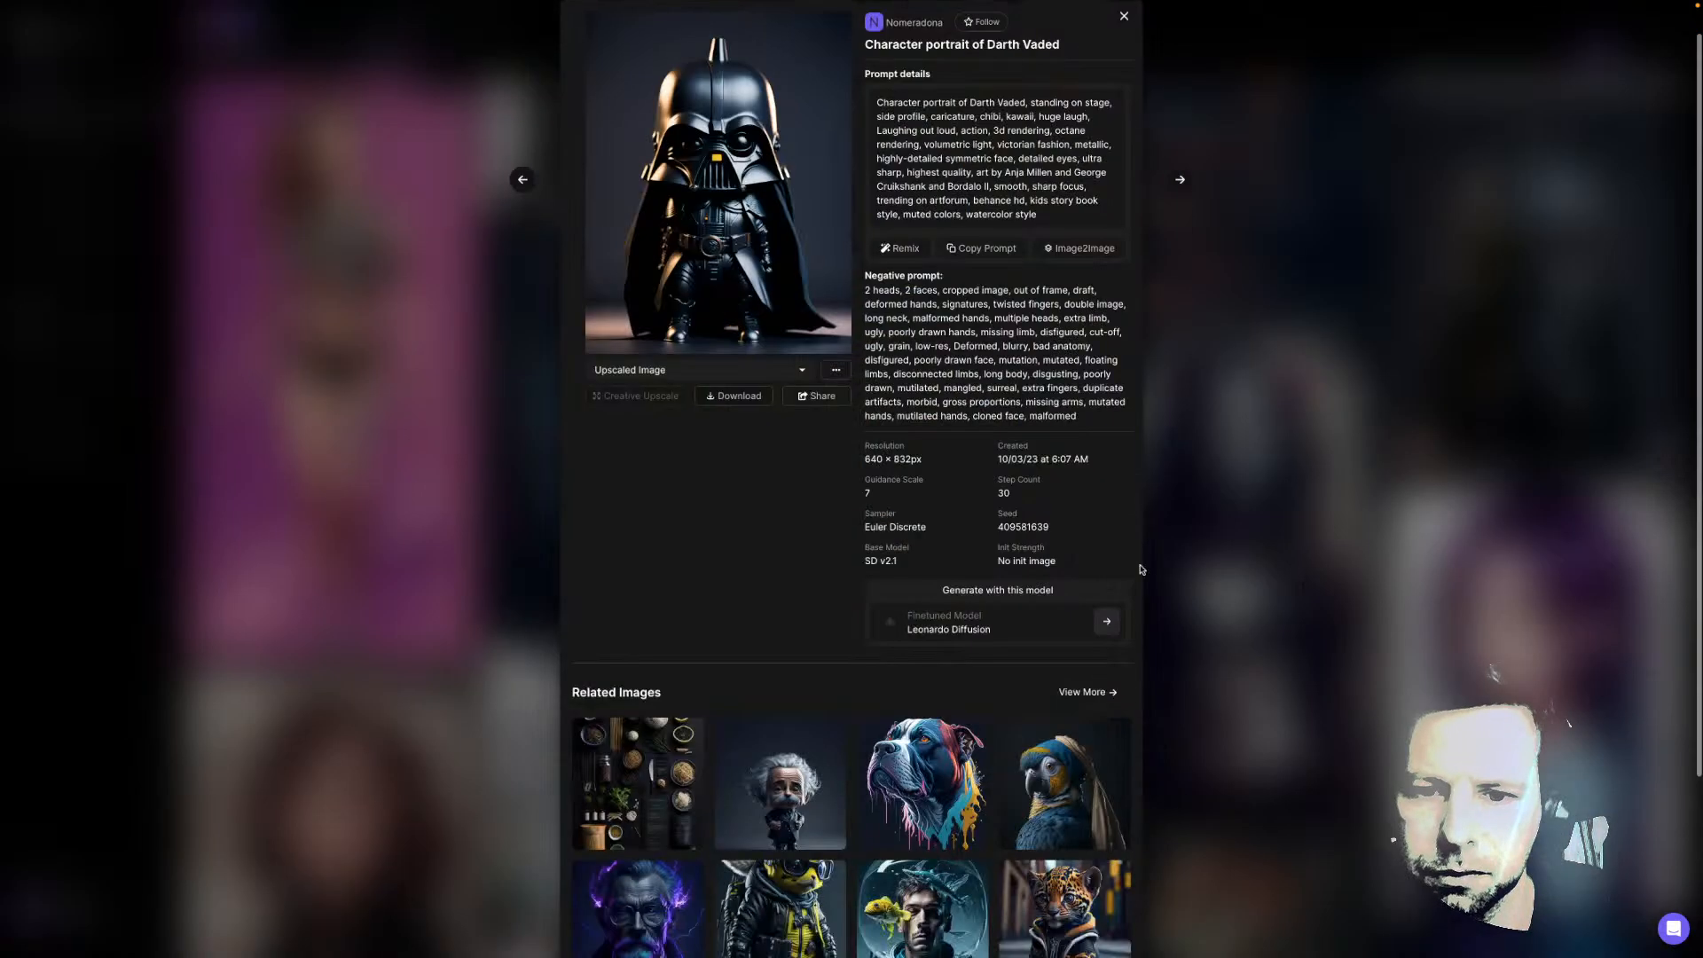
click(1216, 535)
Look through more of the trending images further down the Recent Creations gallery
scroll(795, 486, down, 5)
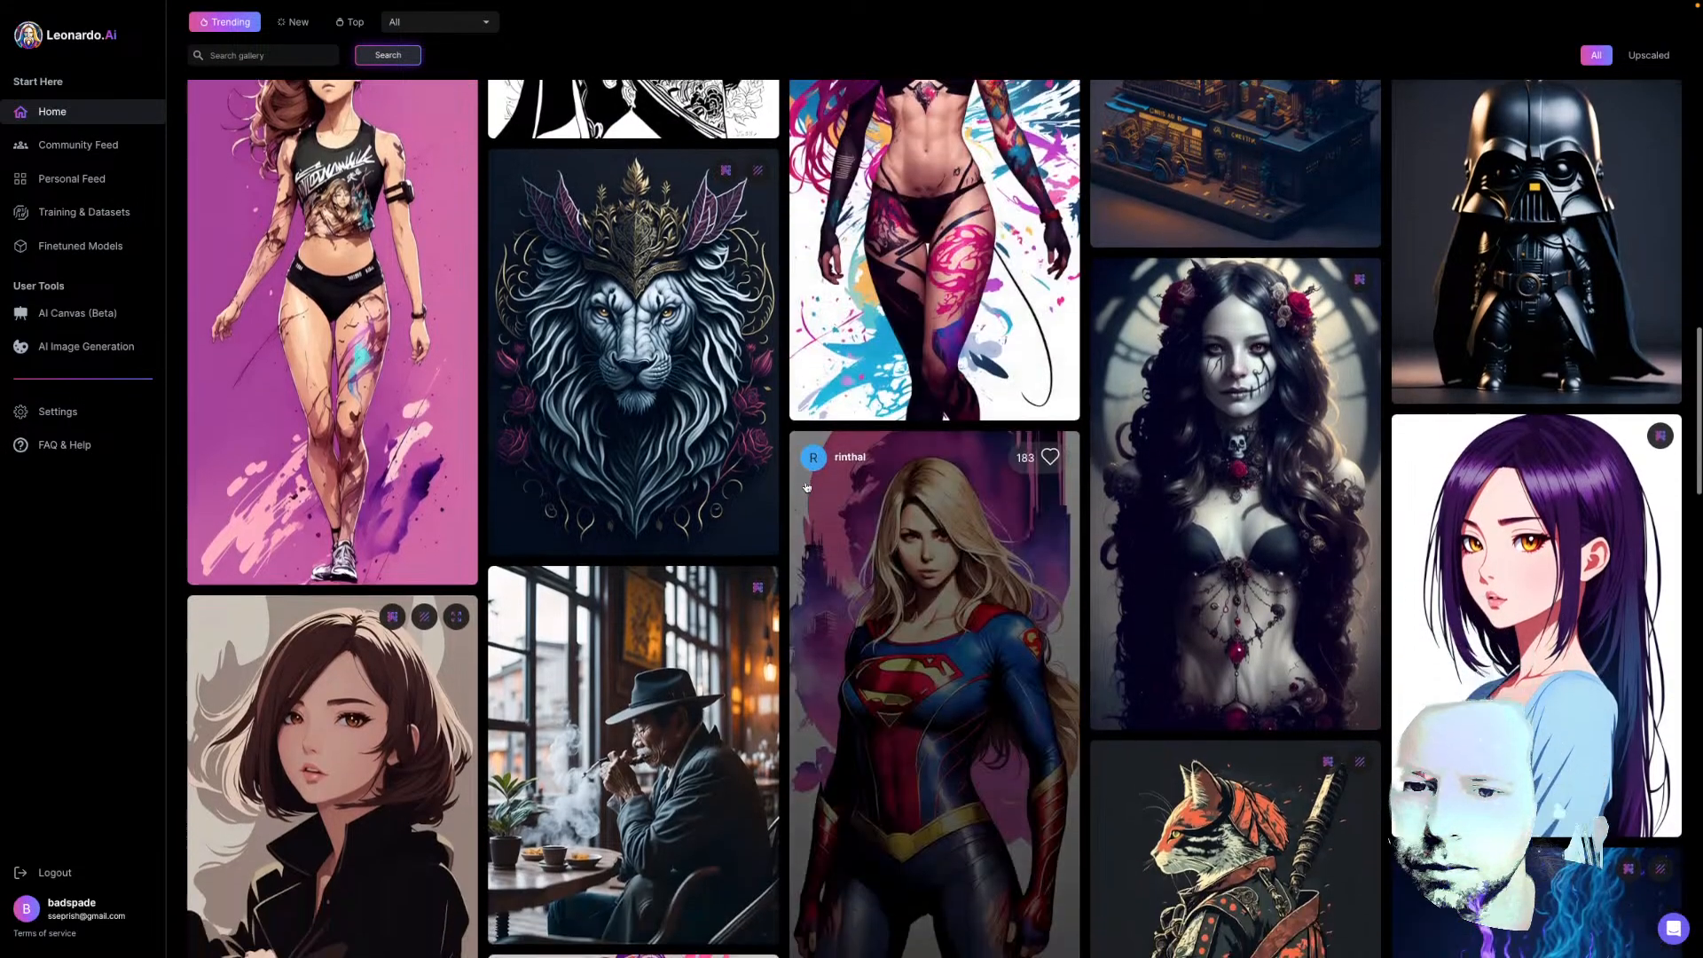
scroll(789, 486, down, 6)
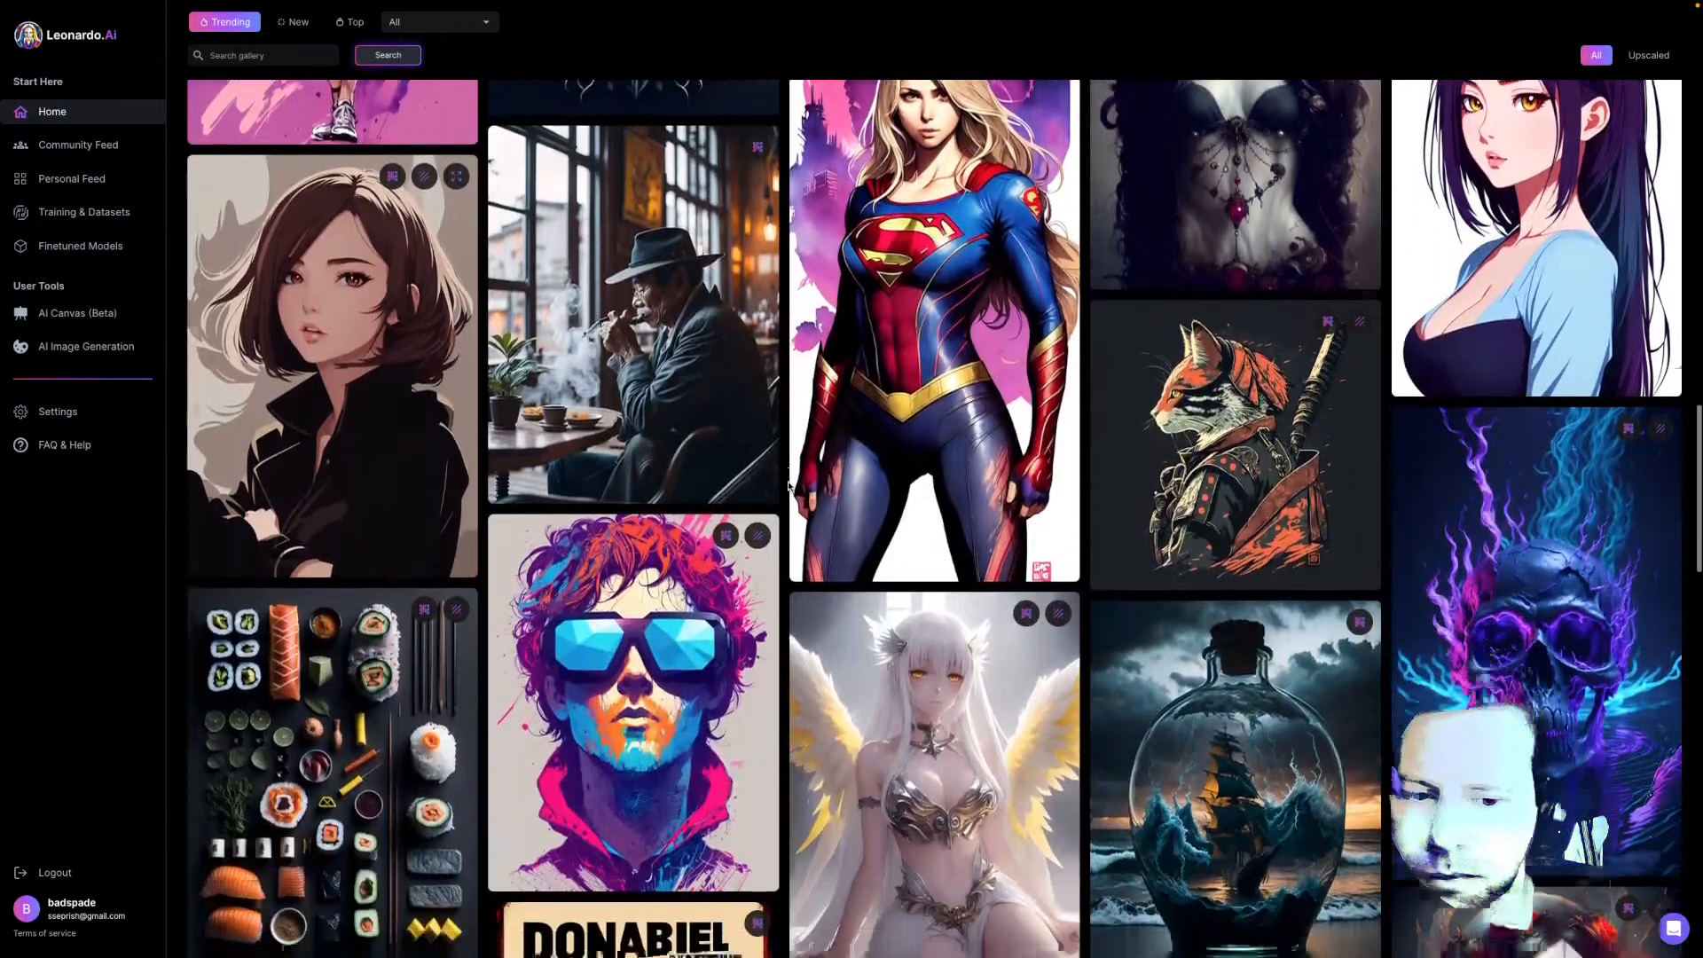
scroll(789, 486, down, 4)
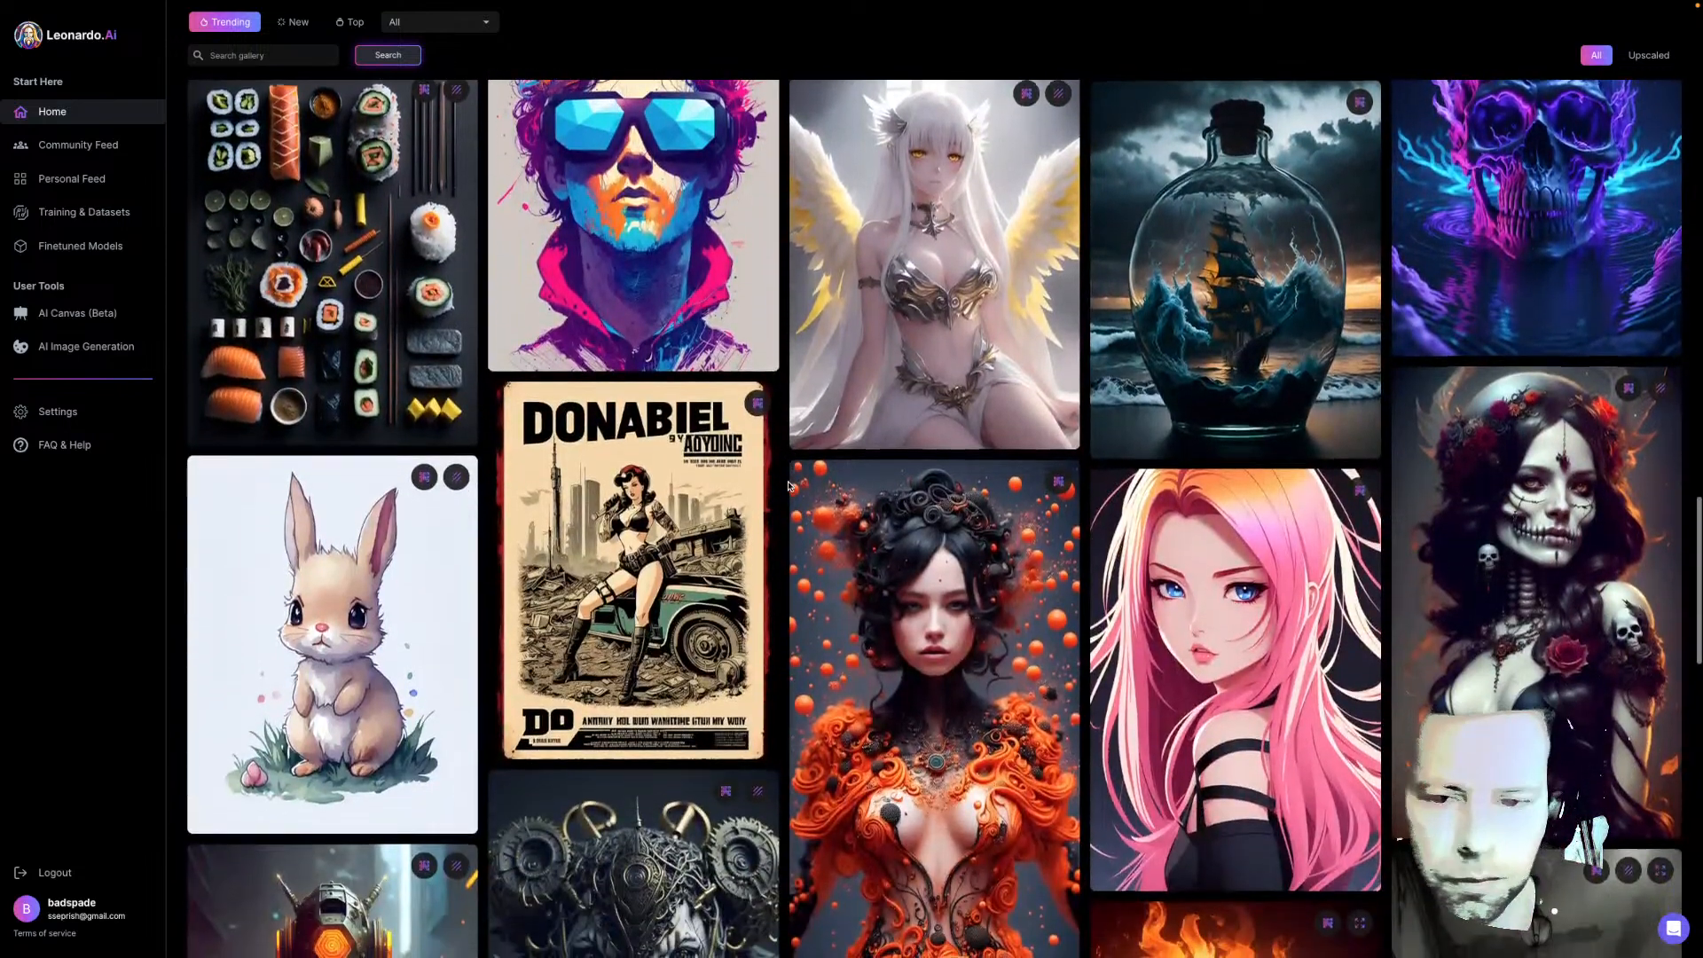
scroll(788, 486, down, 2)
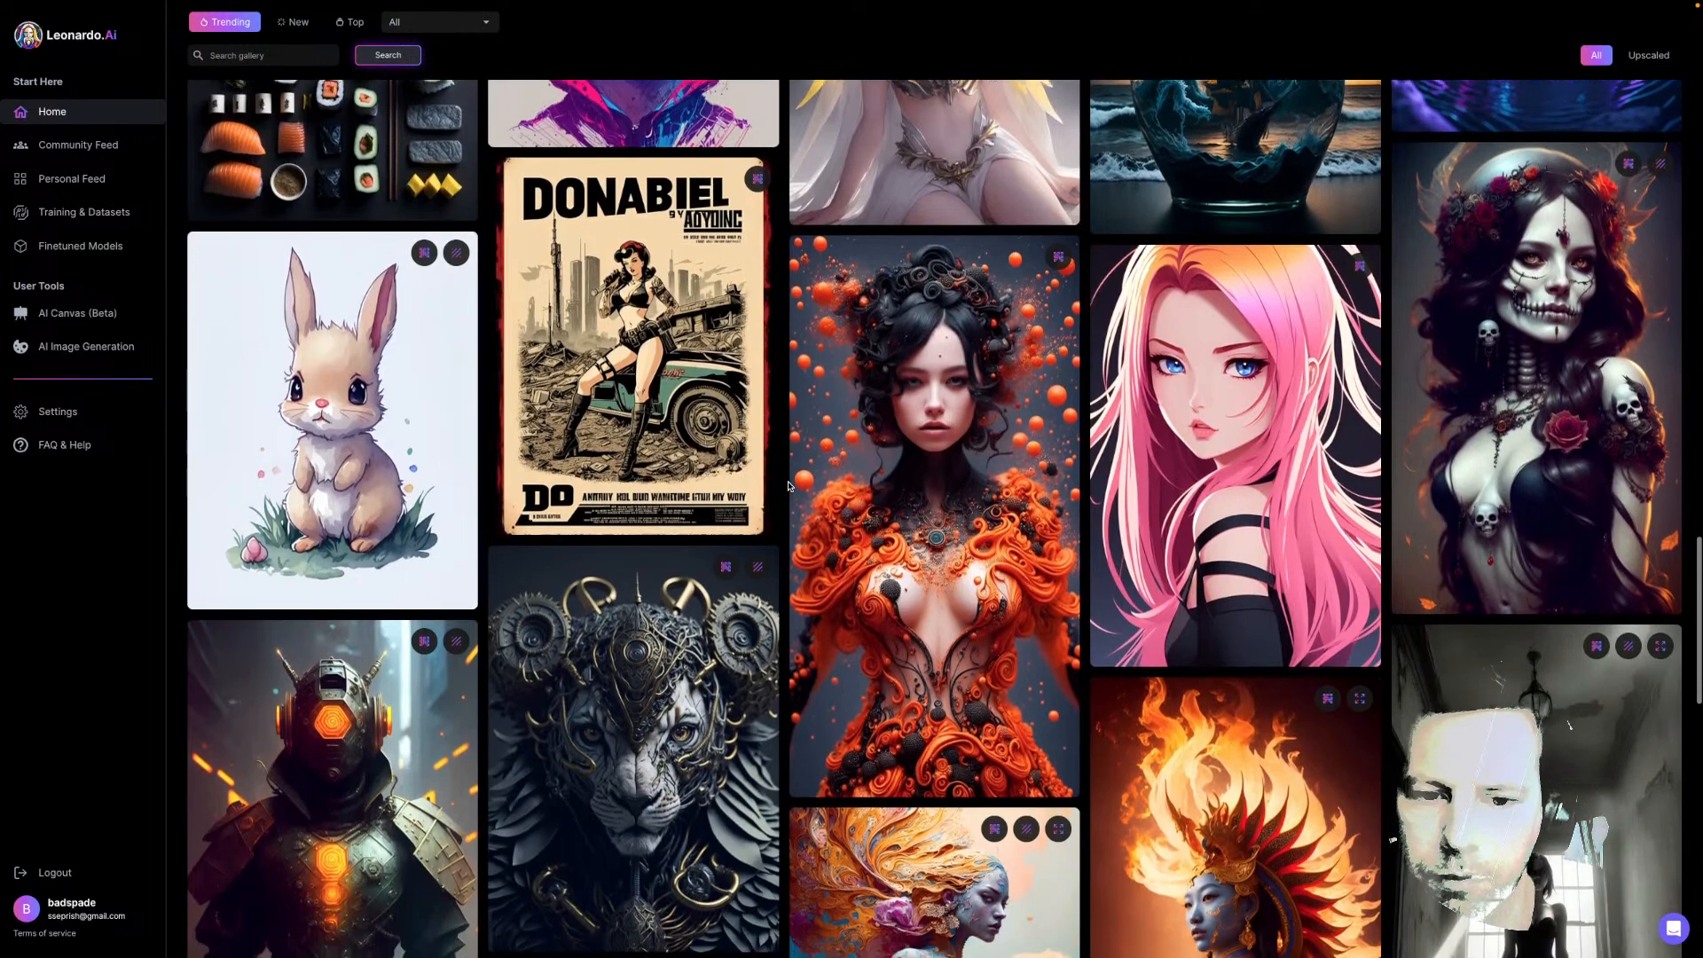
scroll(788, 486, down, 3)
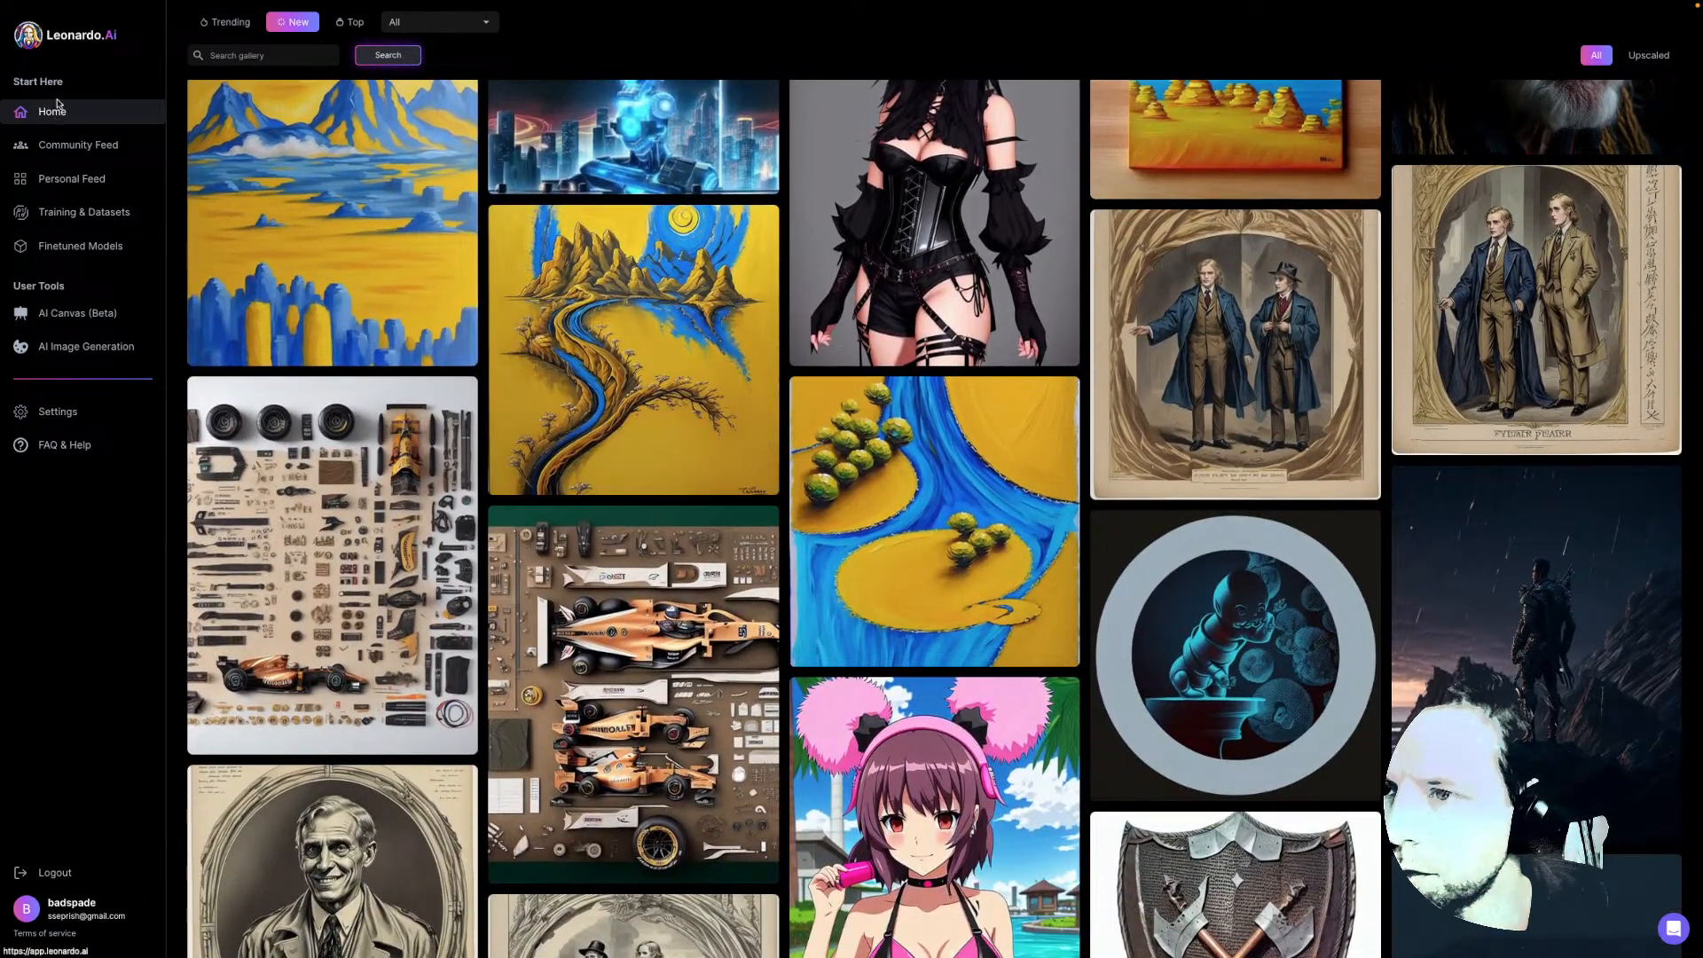
Open the Community Feed, filter it to Top, and look through the highest-ranked creations
click(75, 147)
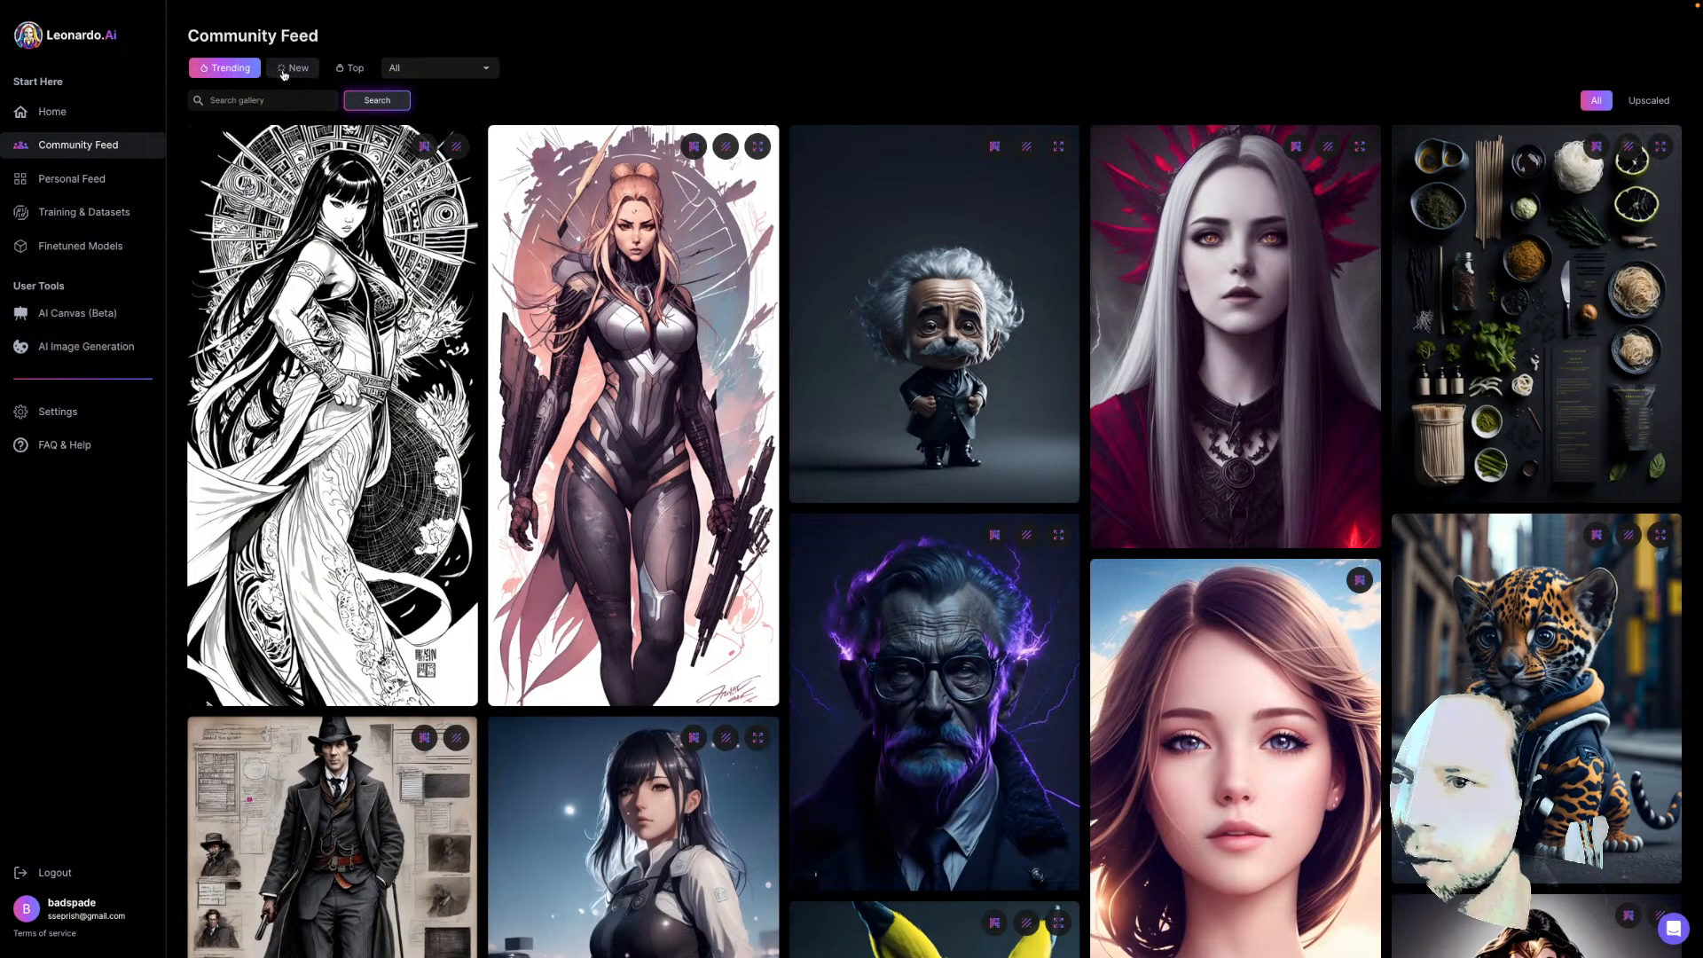
click(348, 70)
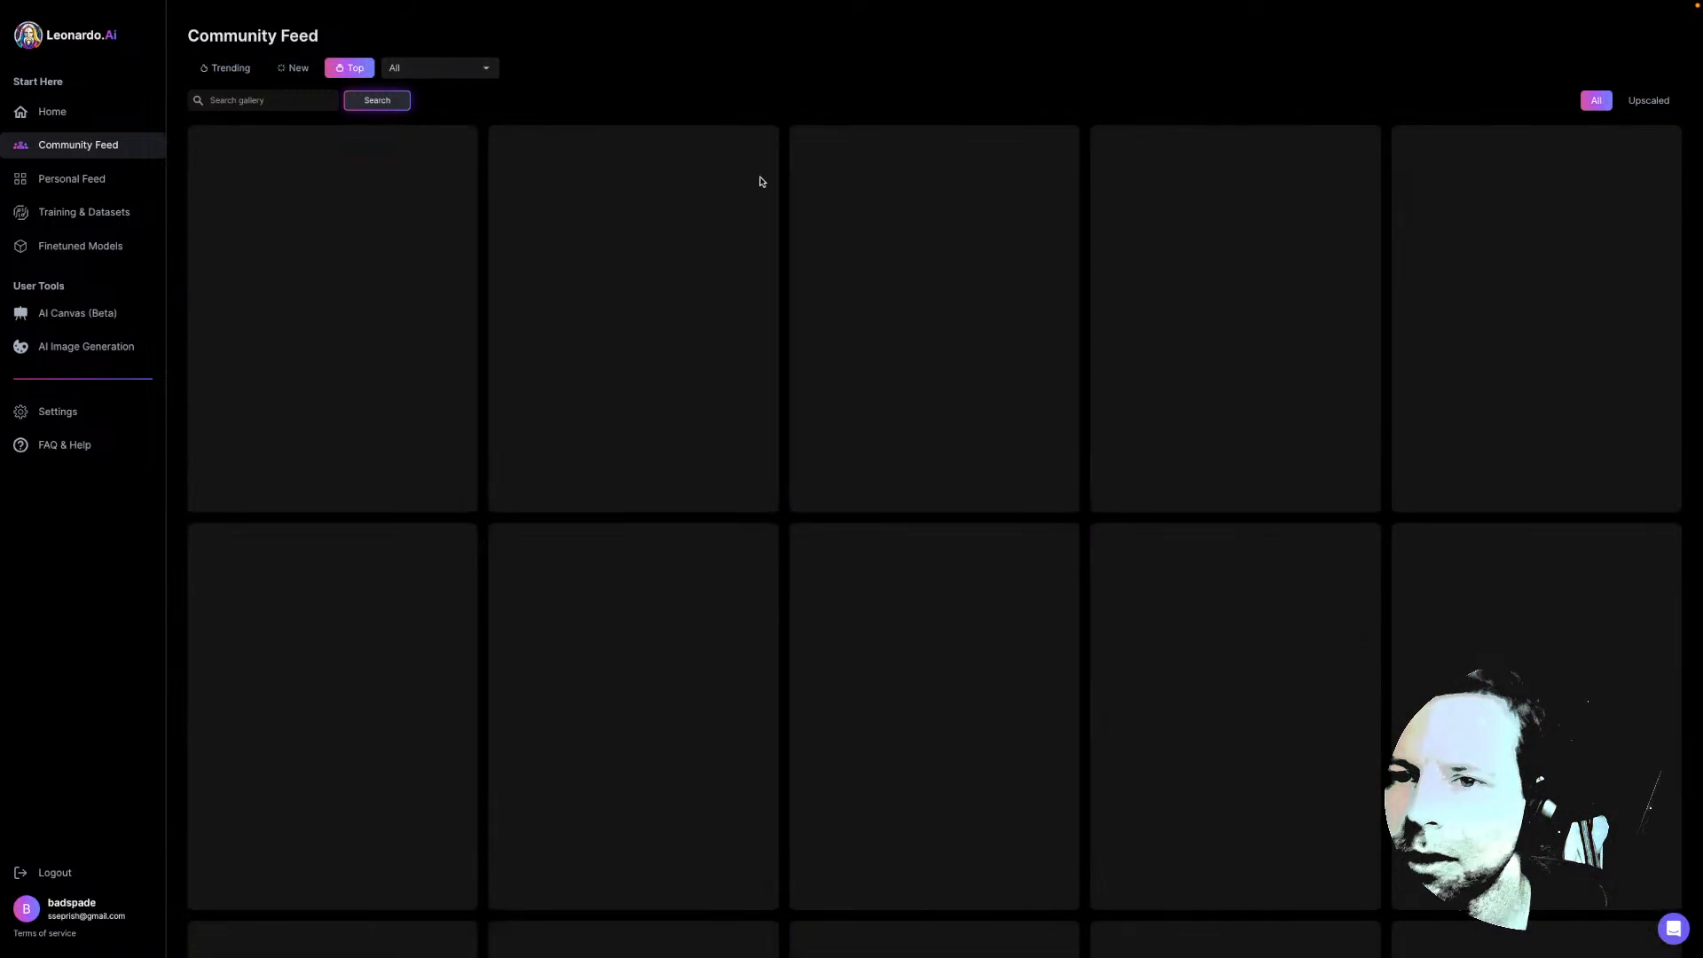
scroll(785, 115, down, 1)
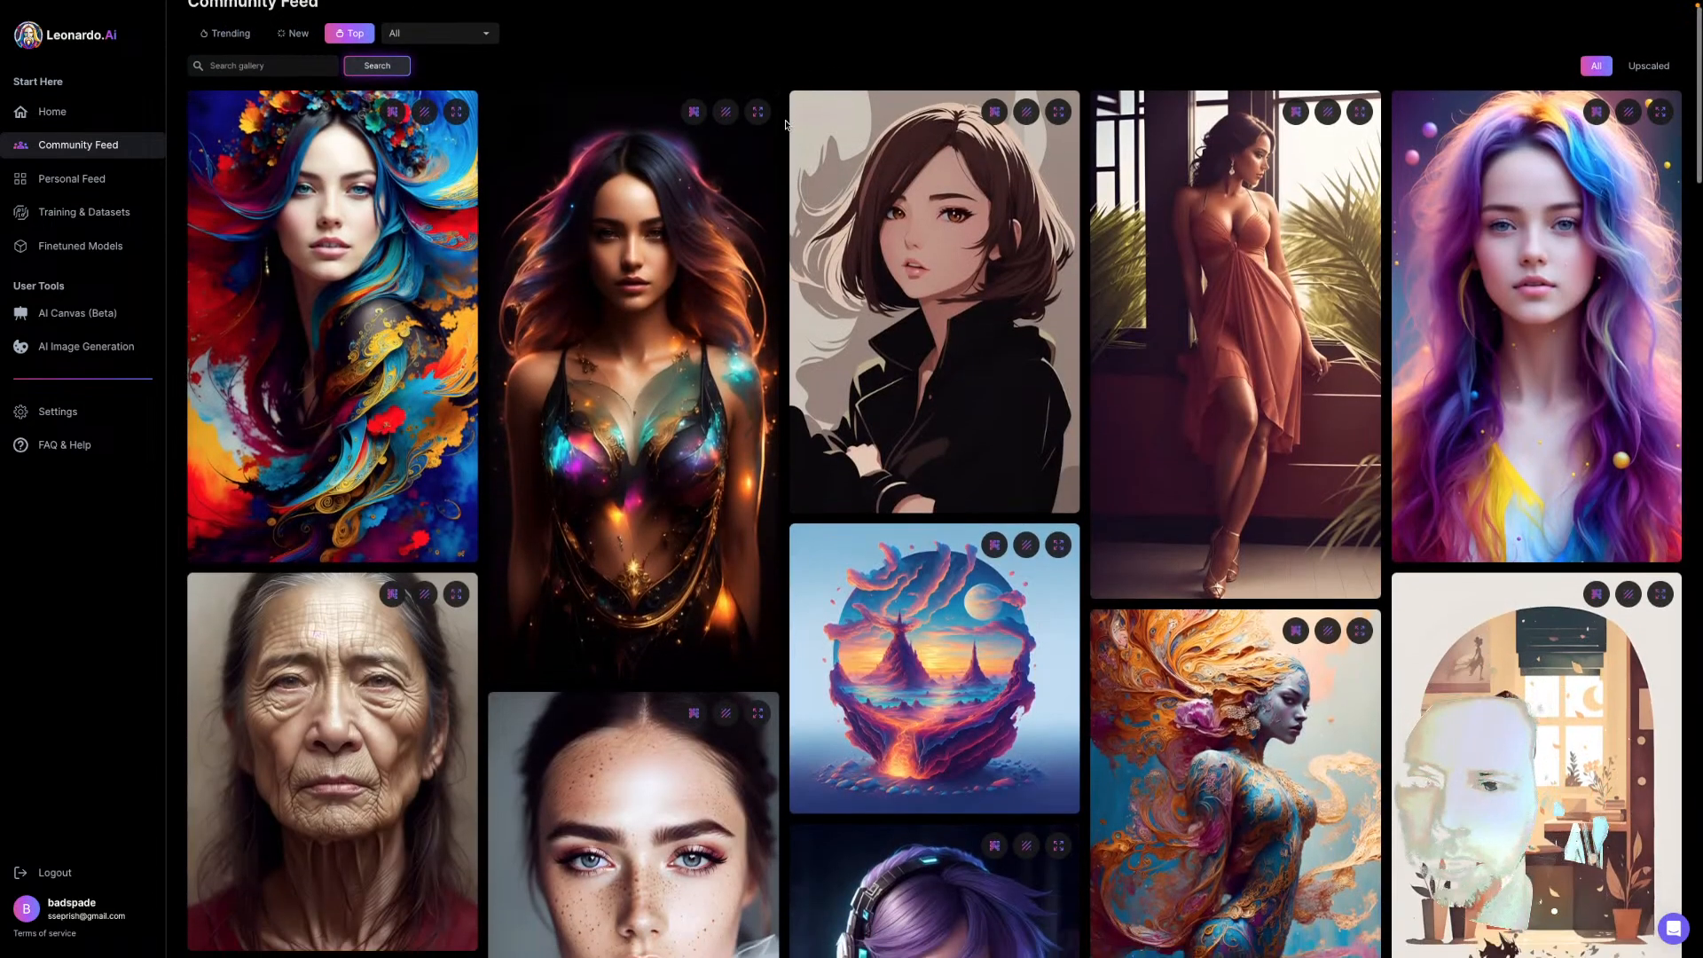
scroll(785, 125, down, 4)
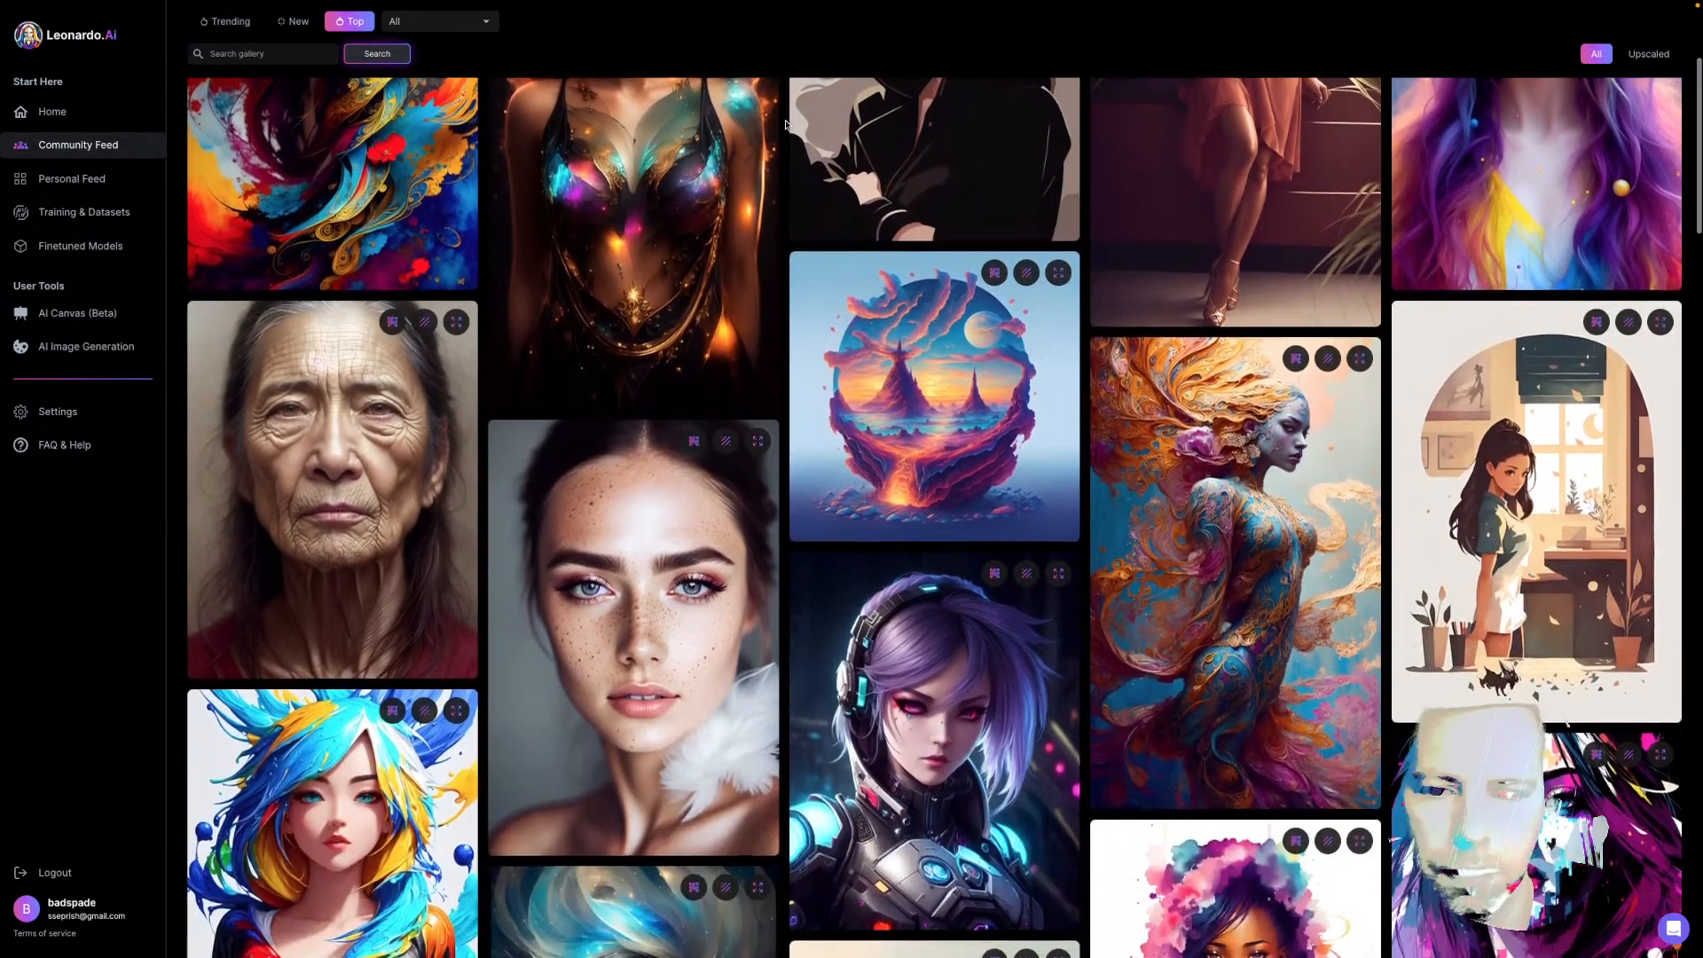
scroll(785, 124, down, 4)
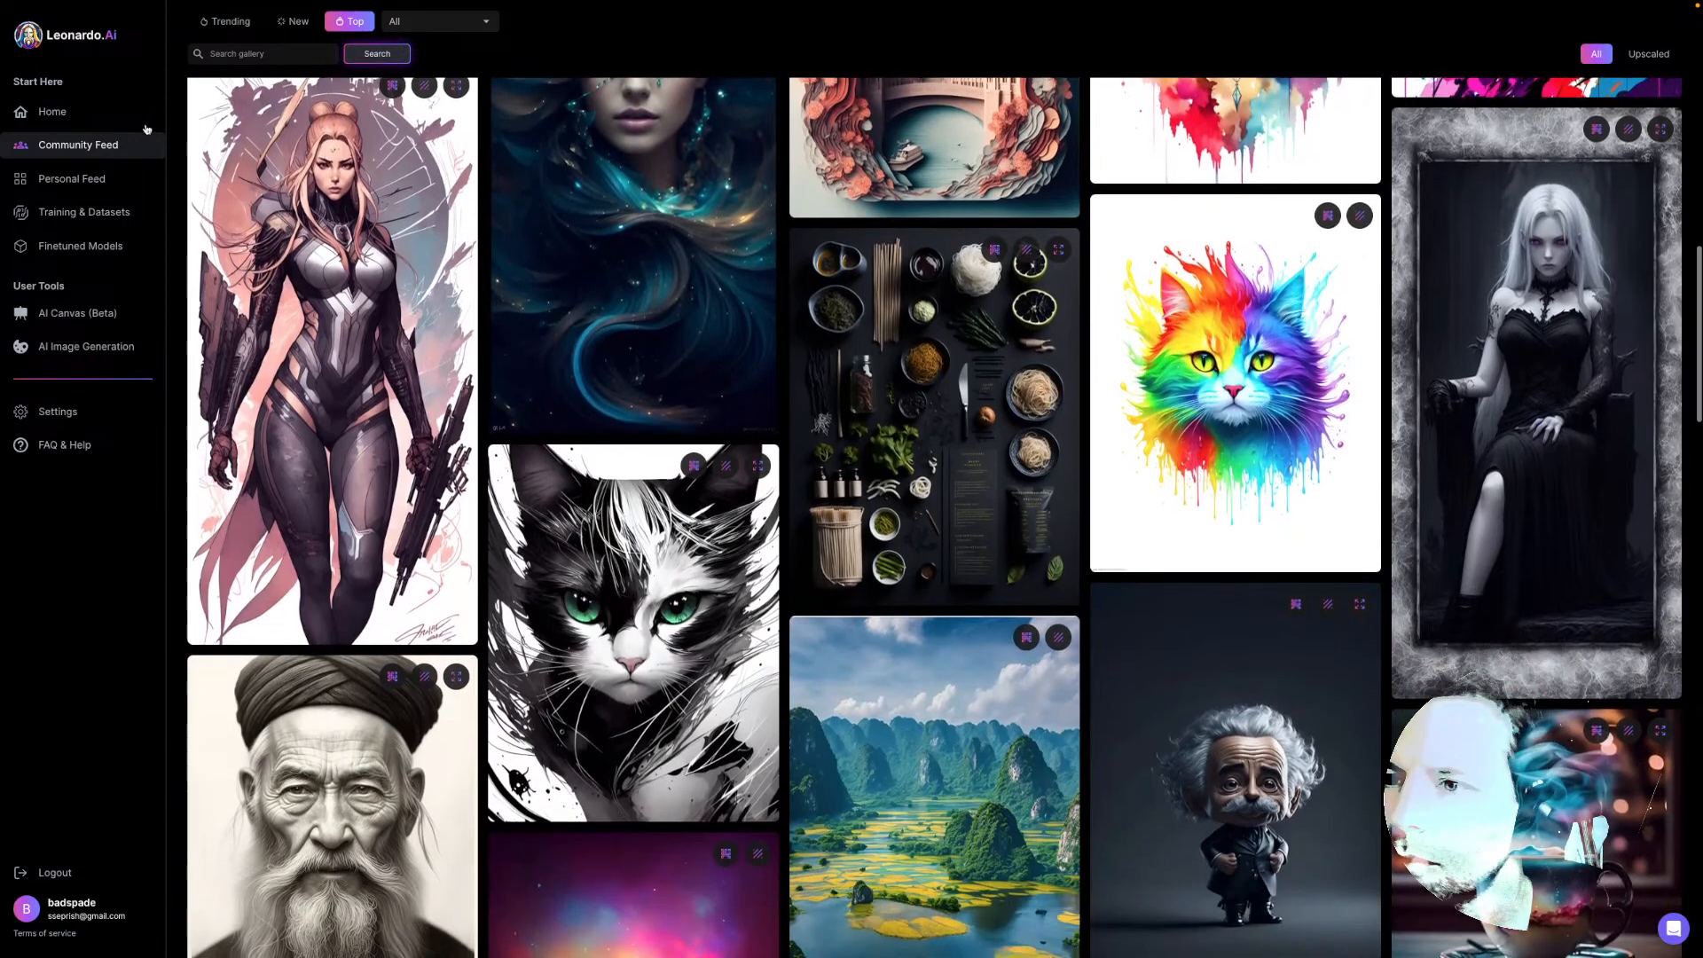
Open the Personal Feed and examine the images listed under Your Generations
click(44, 178)
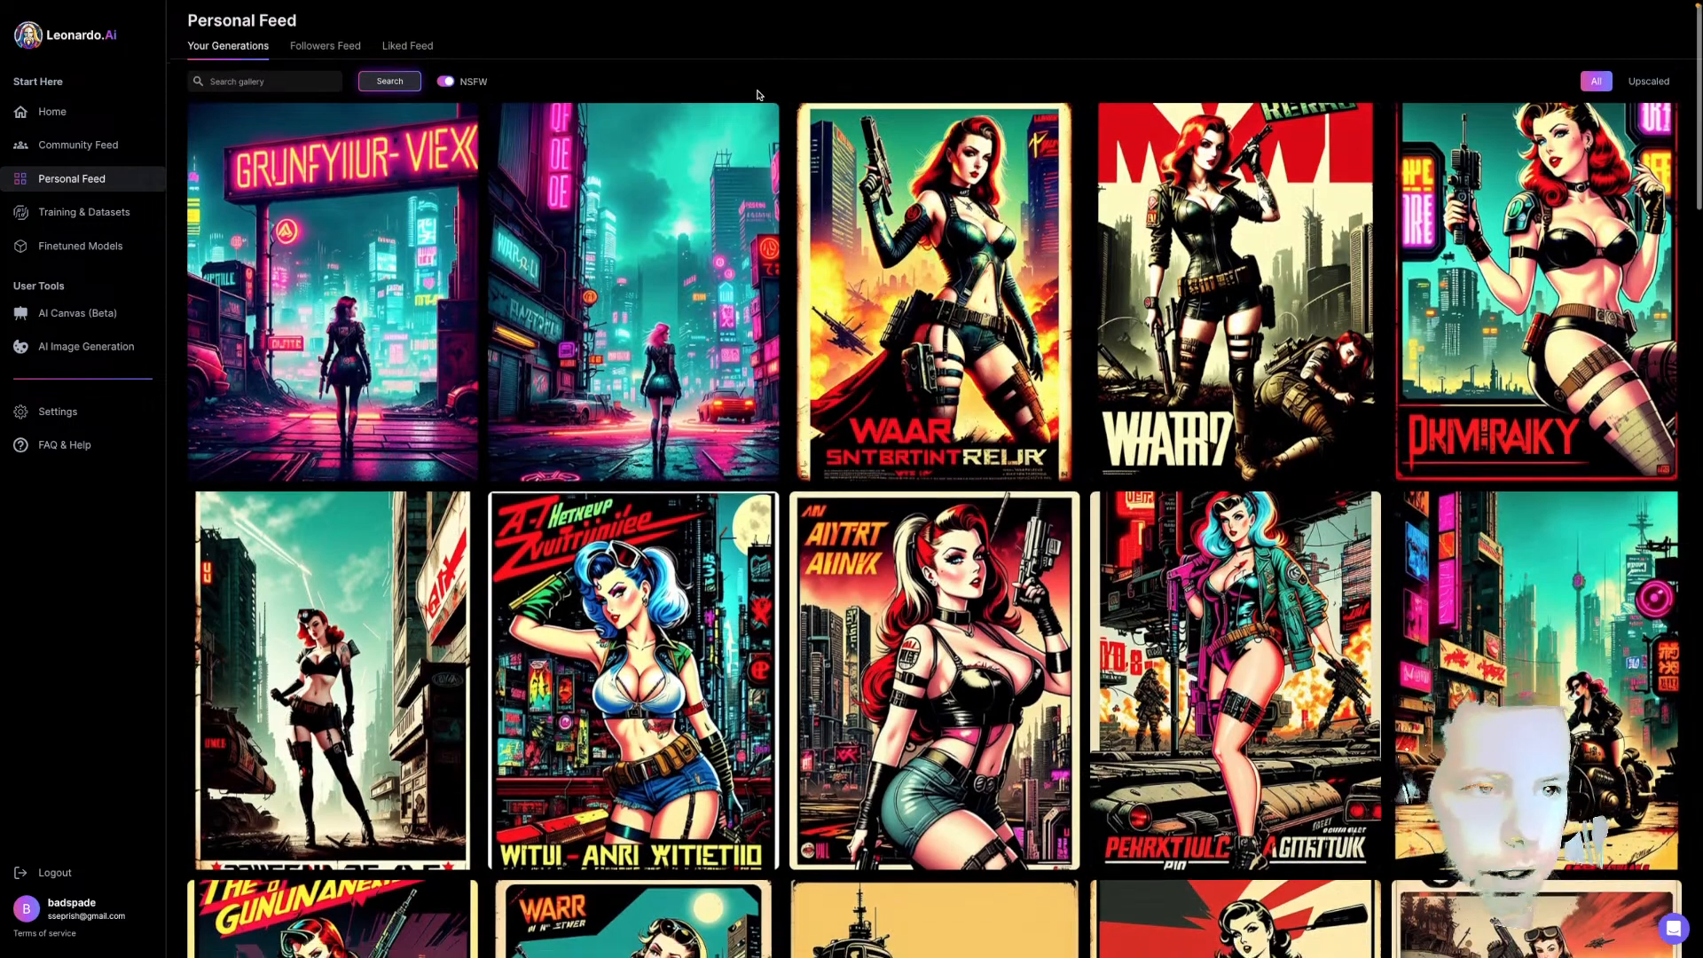
scroll(764, 159, down, 1)
scroll(770, 181, down, 4)
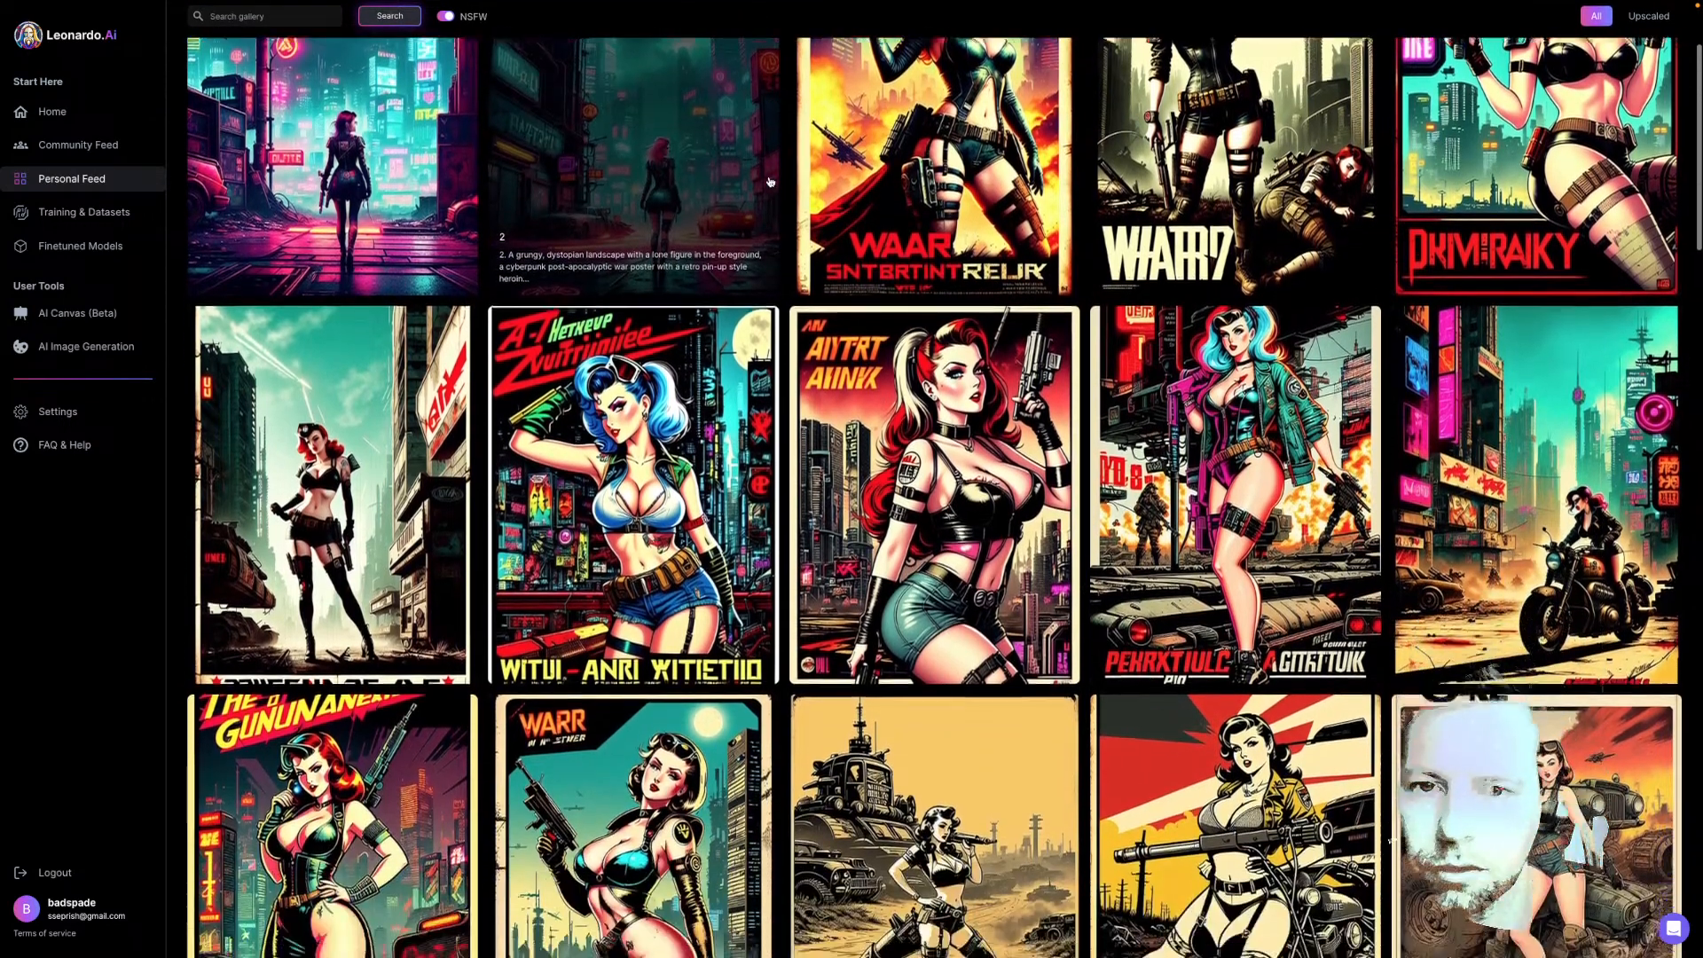
scroll(790, 180, down, 3)
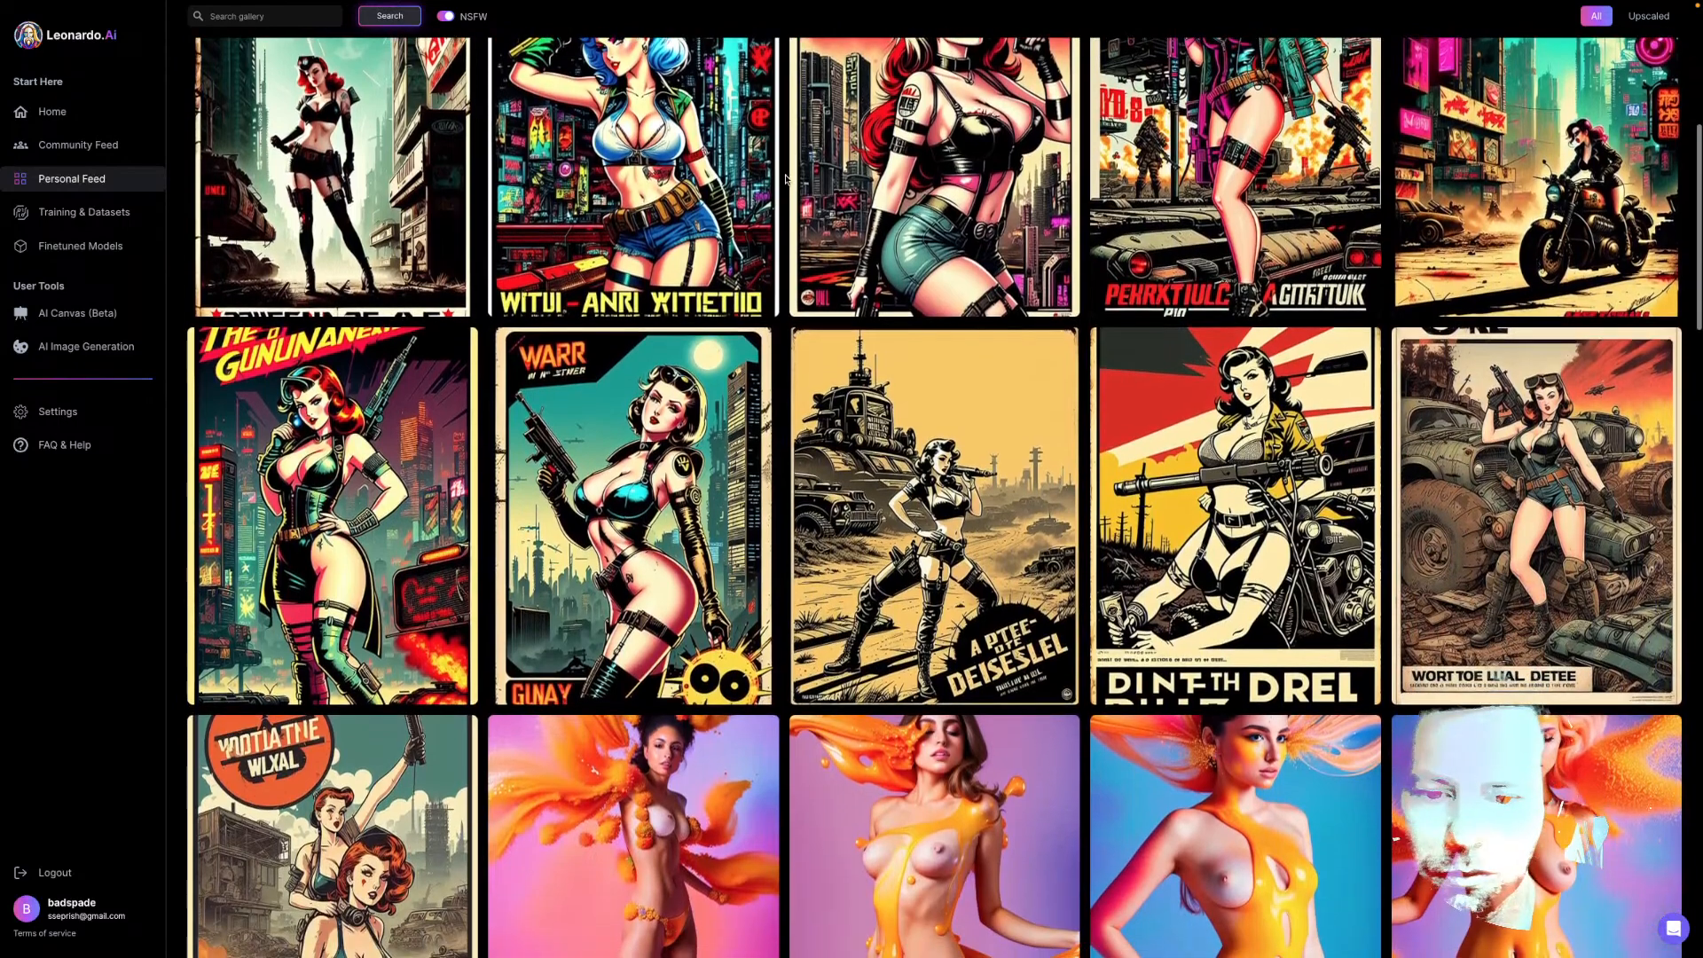
scroll(786, 180, down, 3)
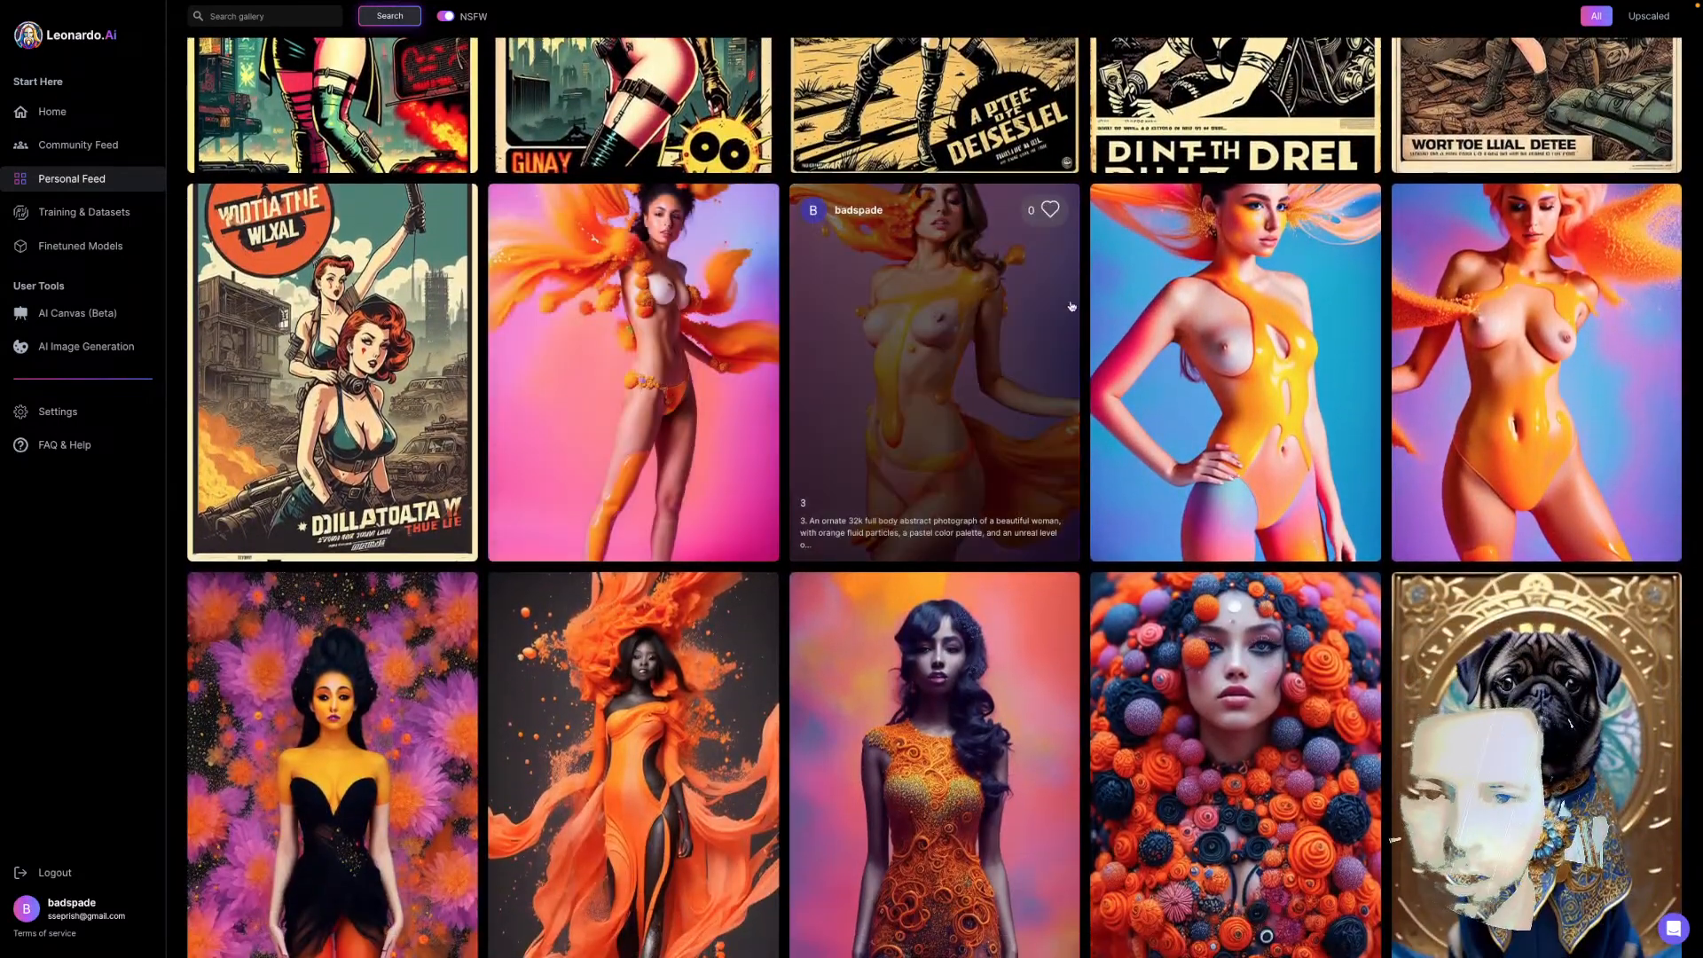
scroll(834, 265, down, 1)
scroll(833, 265, down, 5)
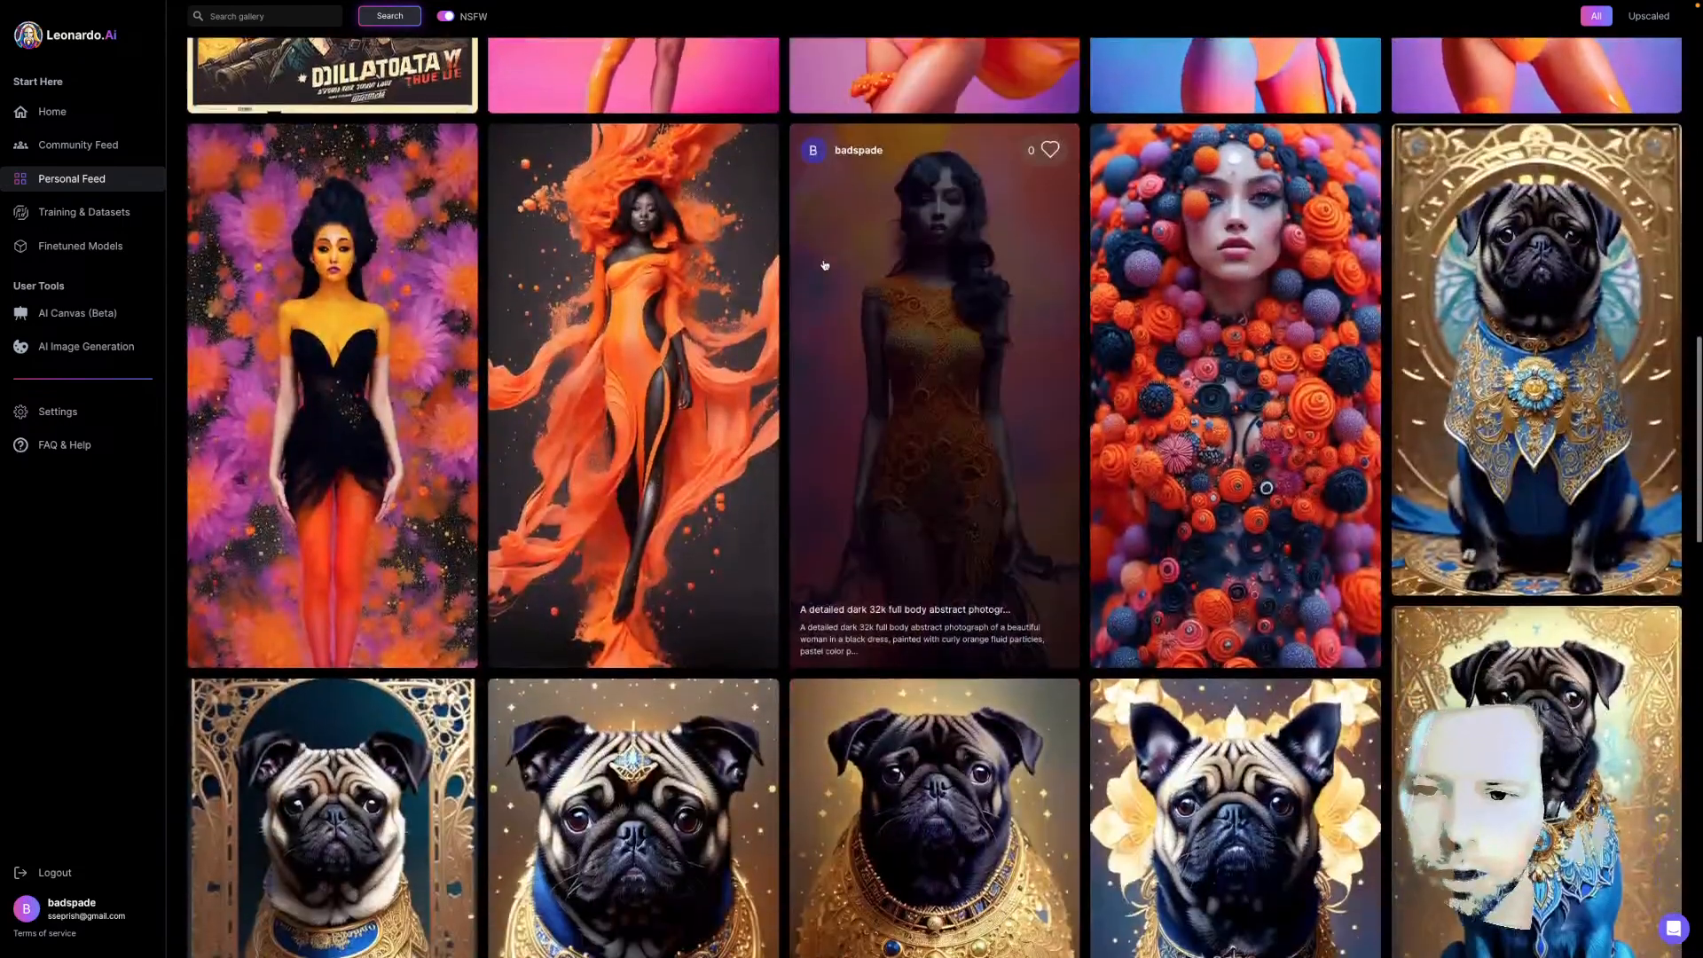
scroll(824, 265, down, 3)
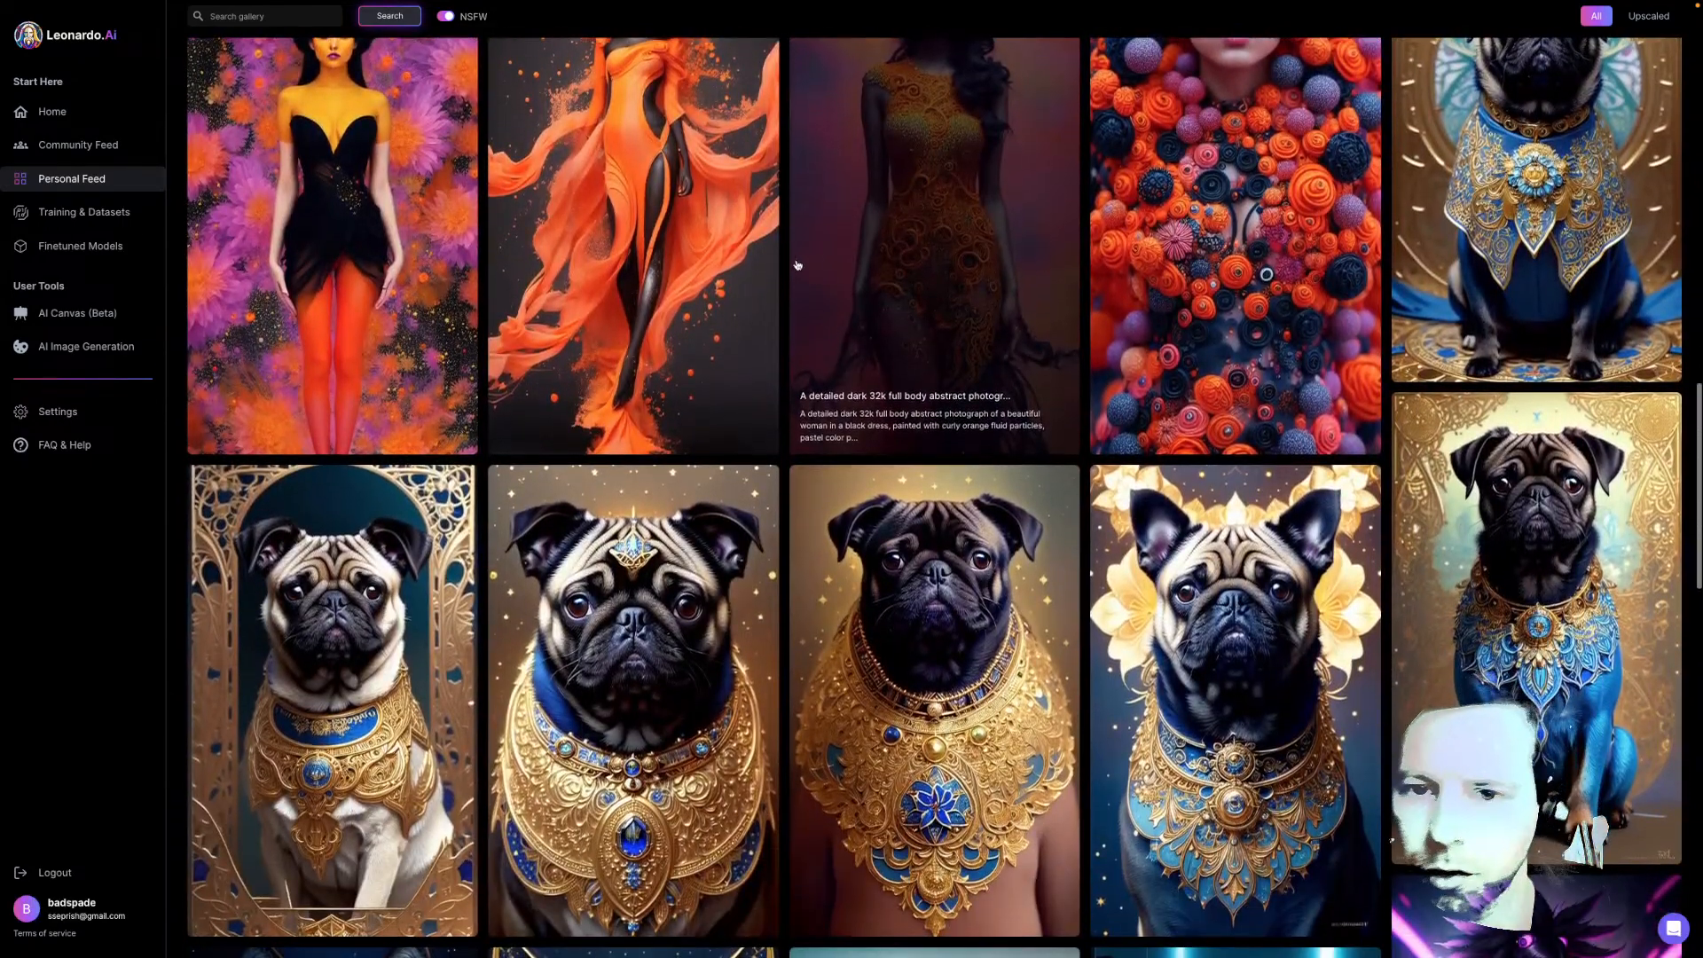
scroll(783, 263, down, 5)
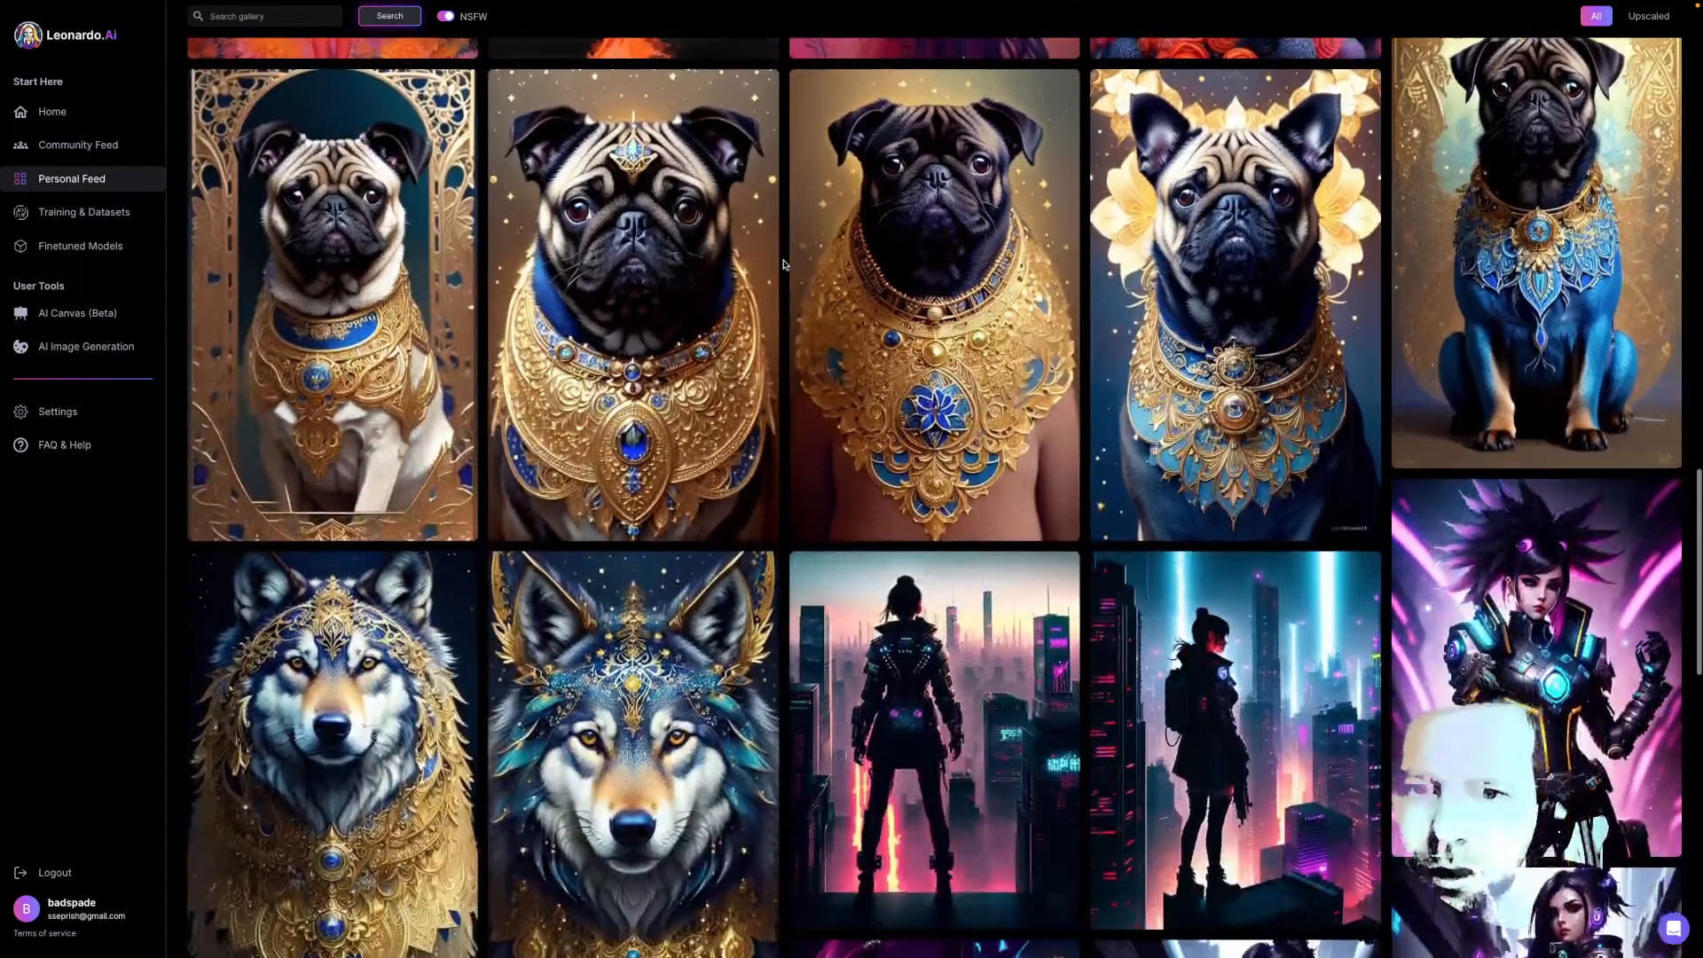
scroll(783, 263, down, 4)
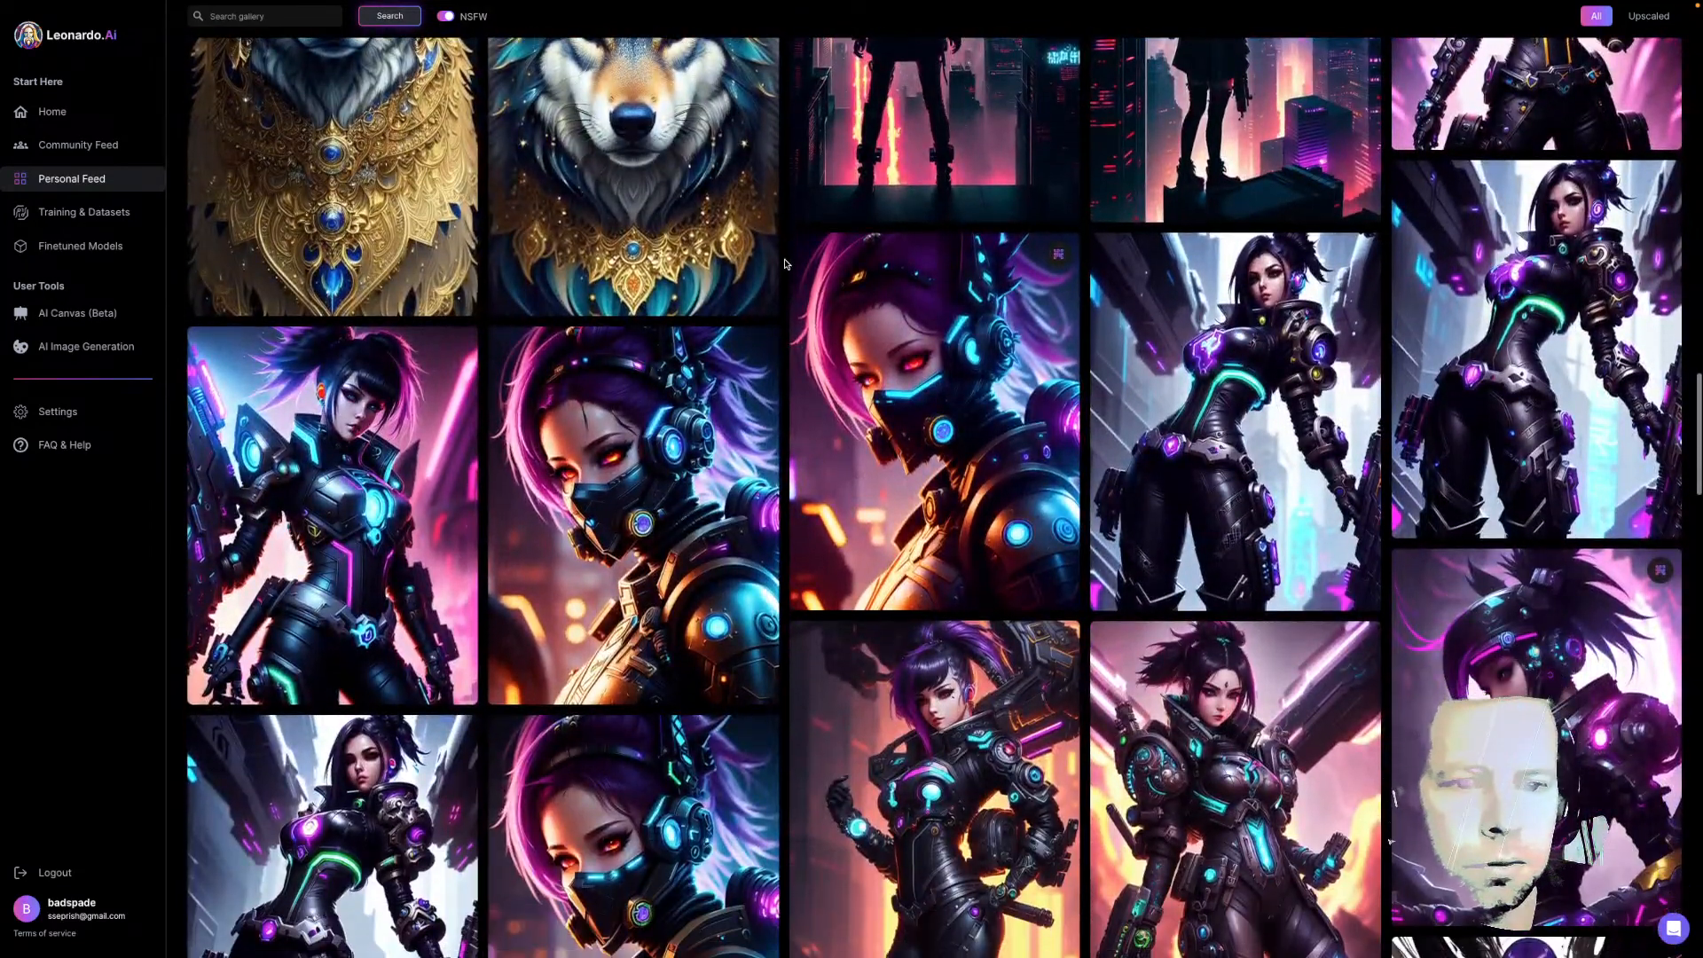
scroll(784, 263, down, 2)
scroll(784, 264, down, 4)
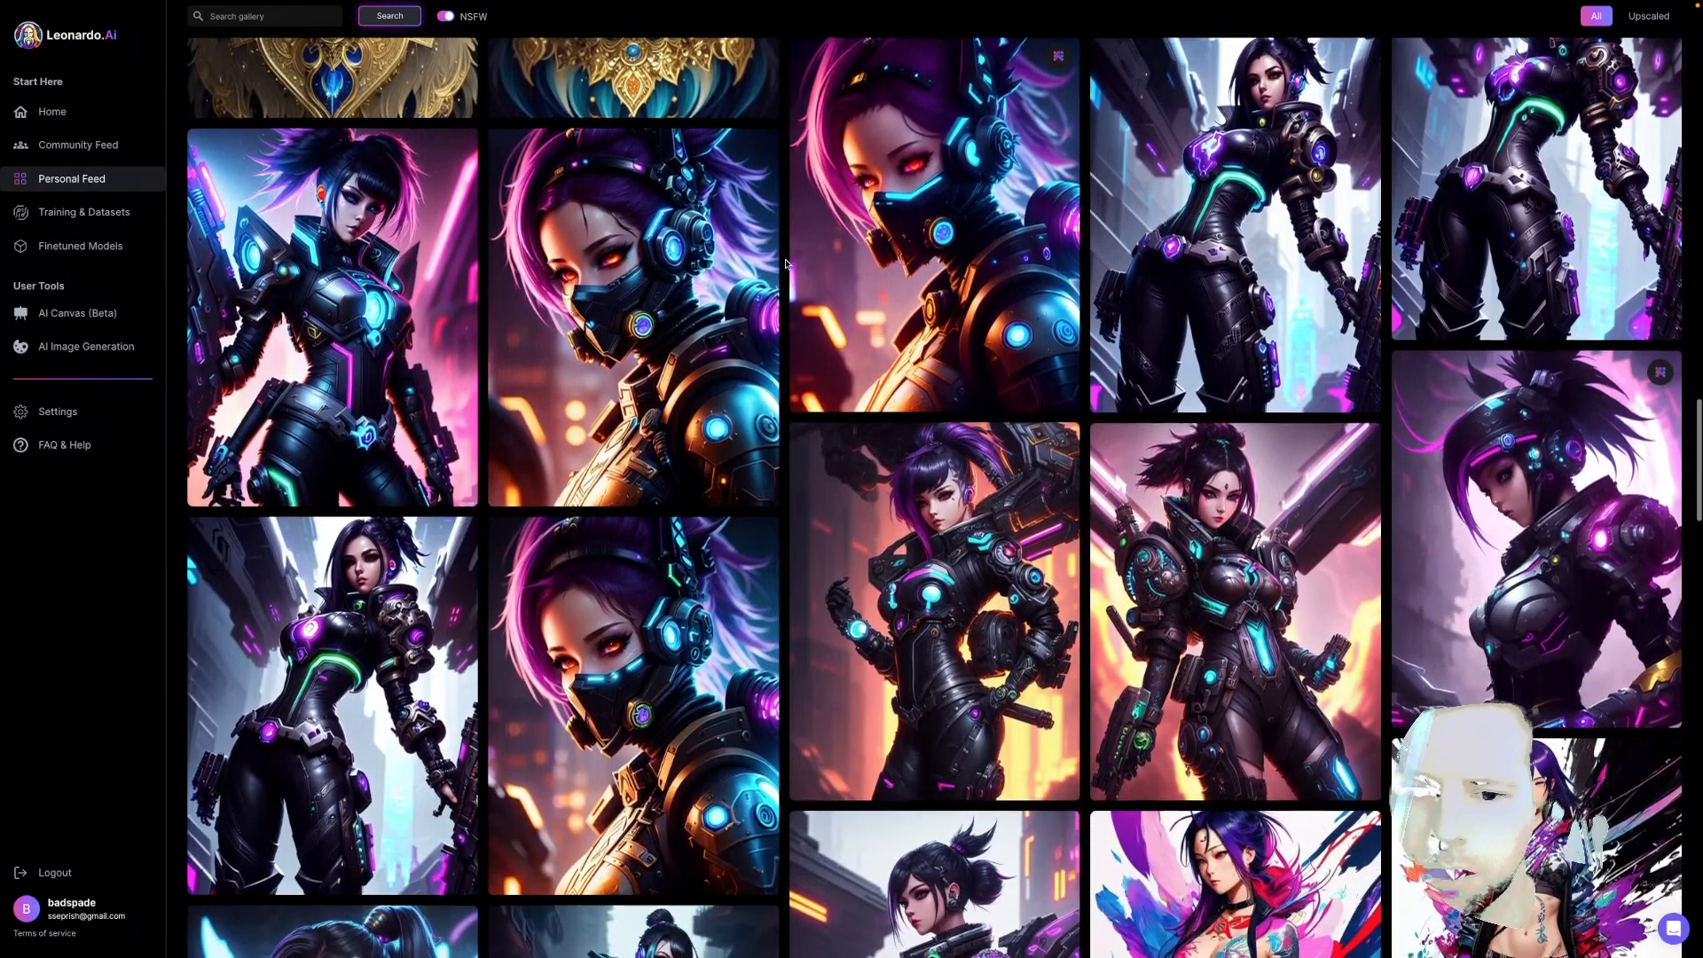
scroll(785, 264, down, 4)
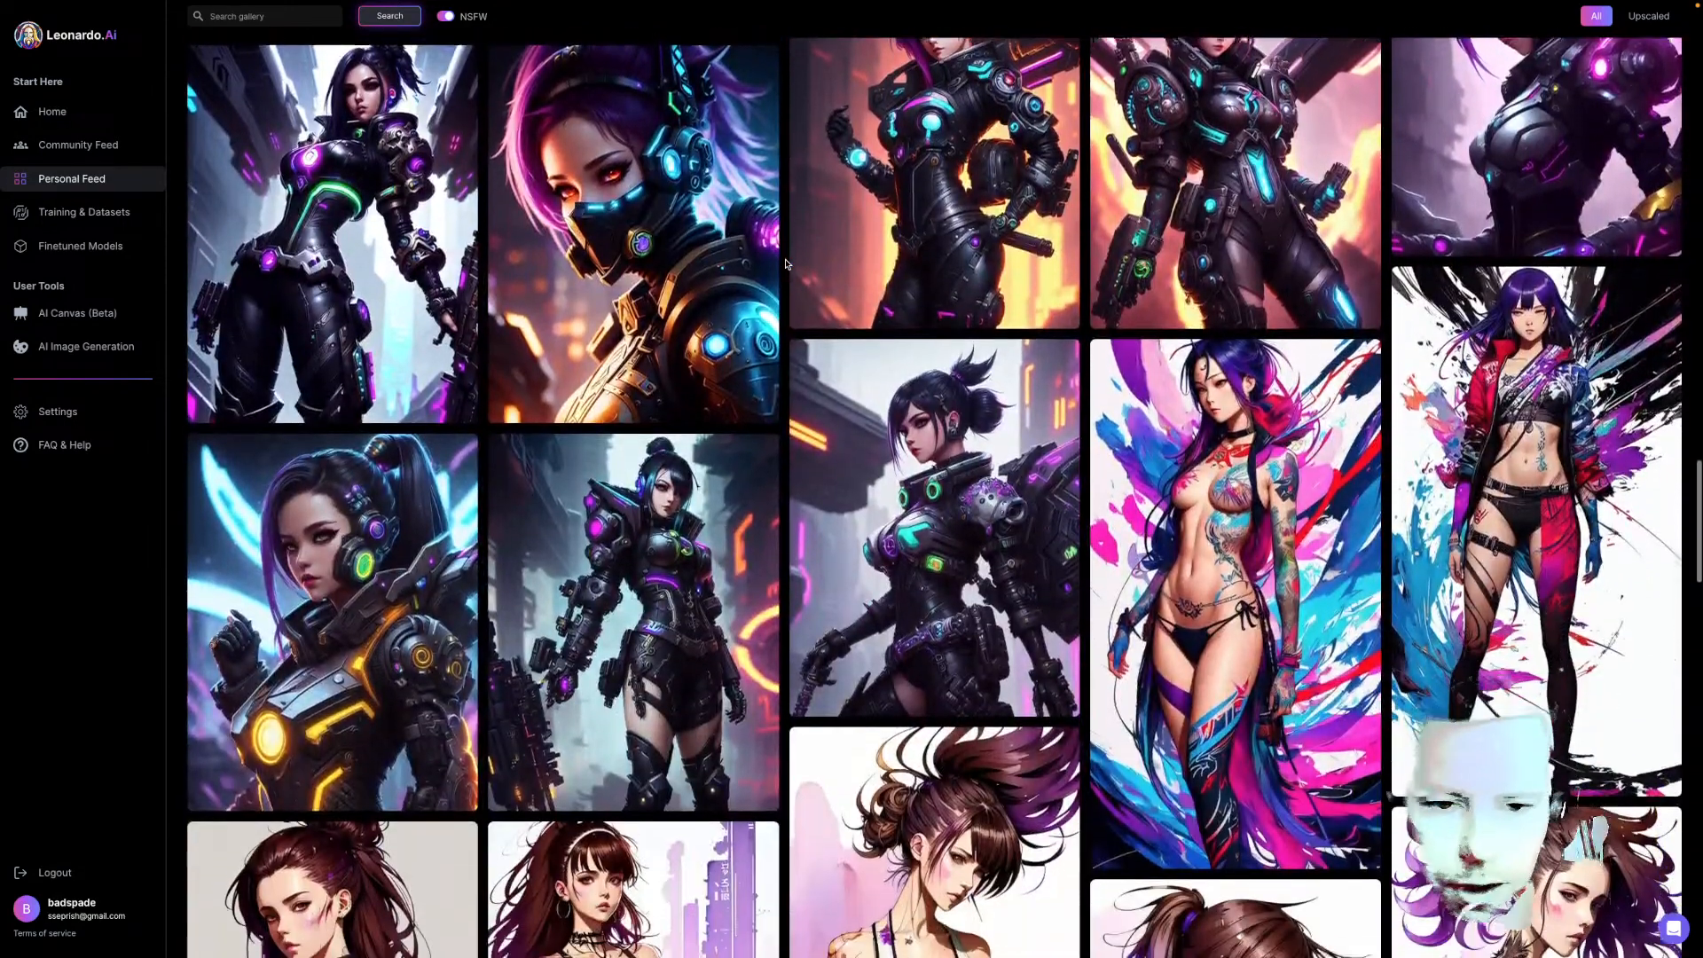
scroll(785, 263, down, 5)
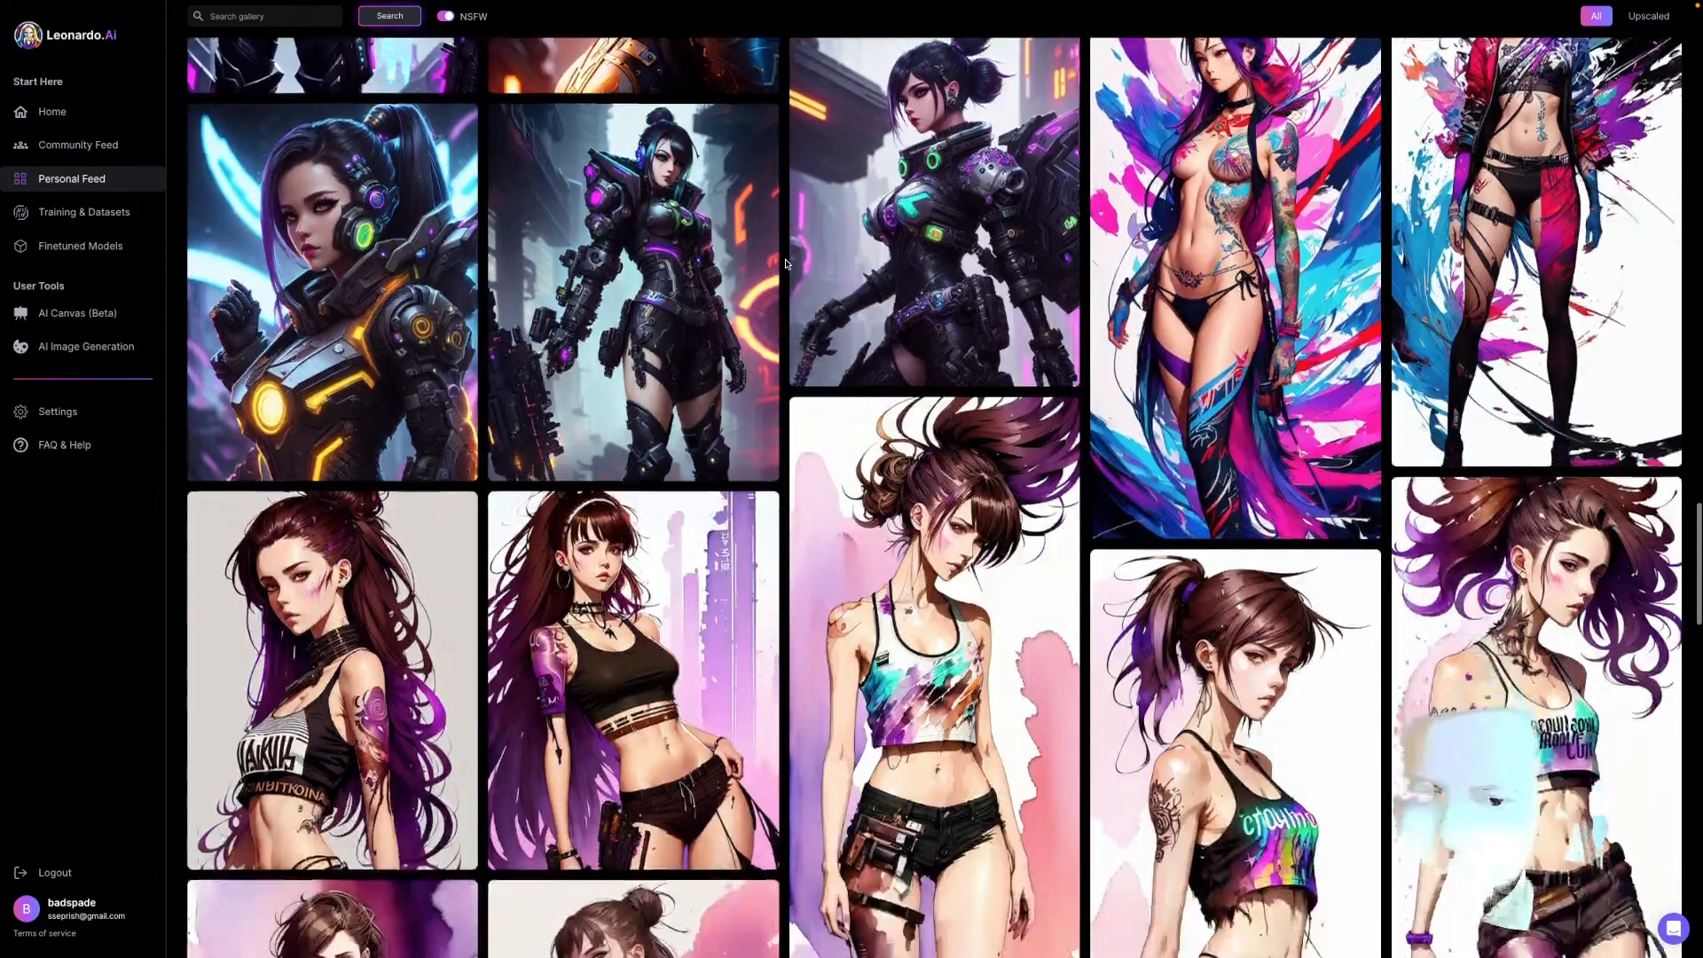
Look further down the Personal Feed through the watercolour characters, building exteriors and lightsaber warrior images
scroll(785, 263, down, 5)
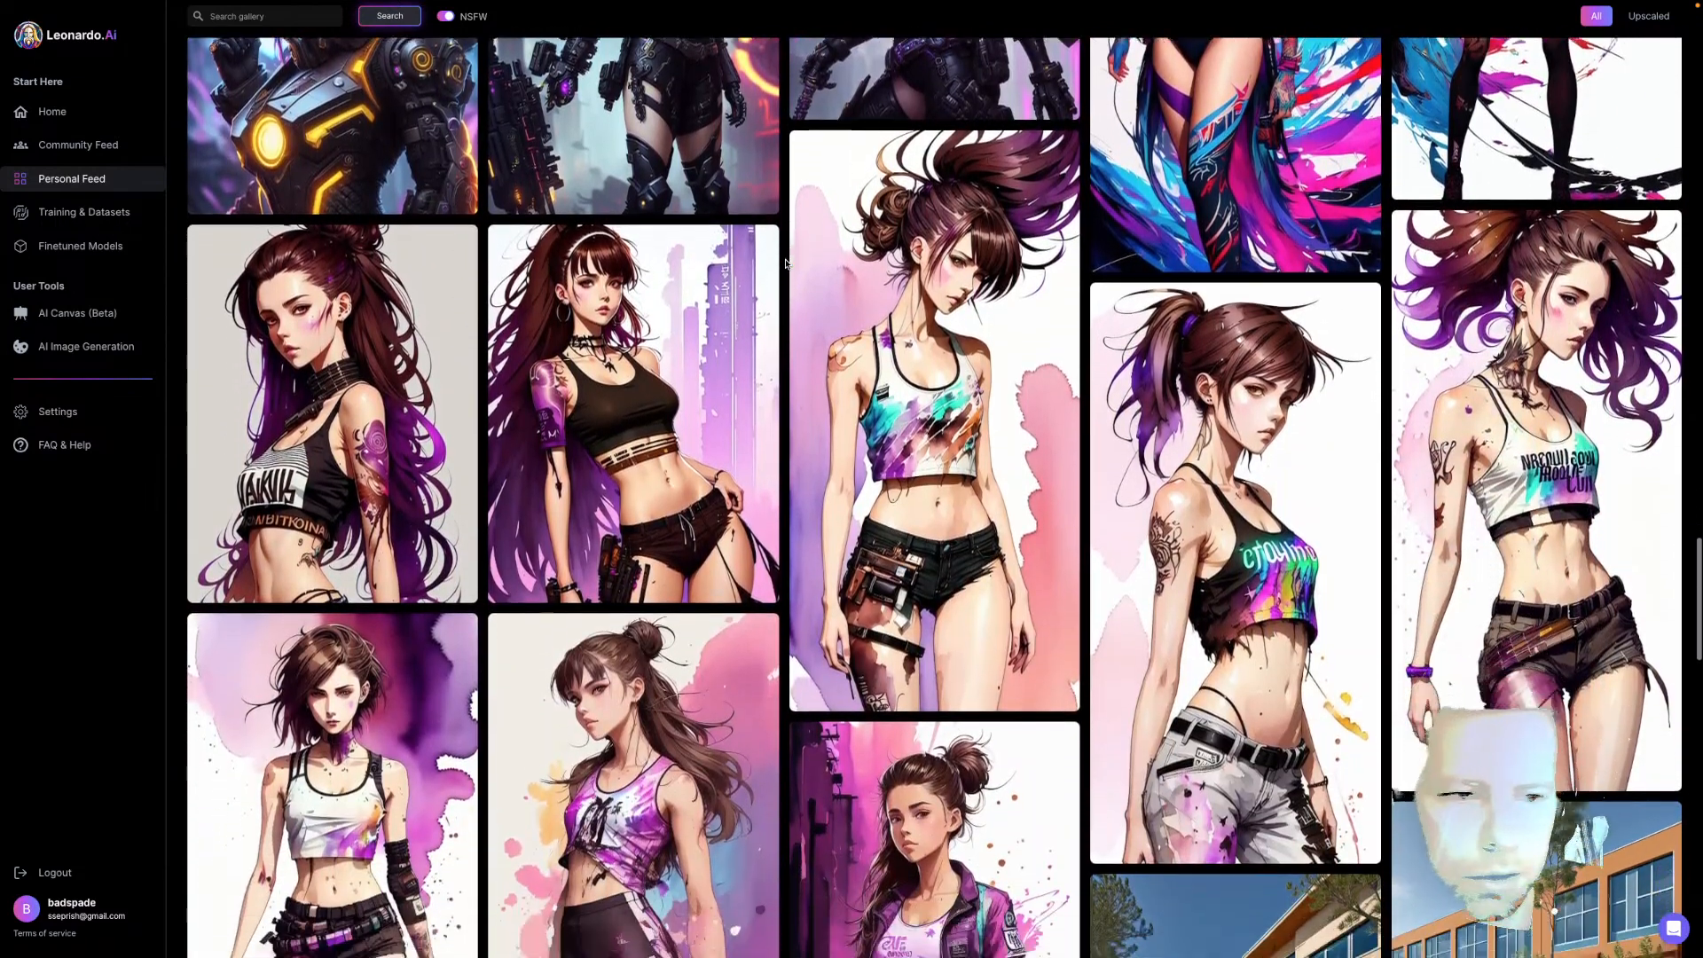
scroll(785, 263, down, 3)
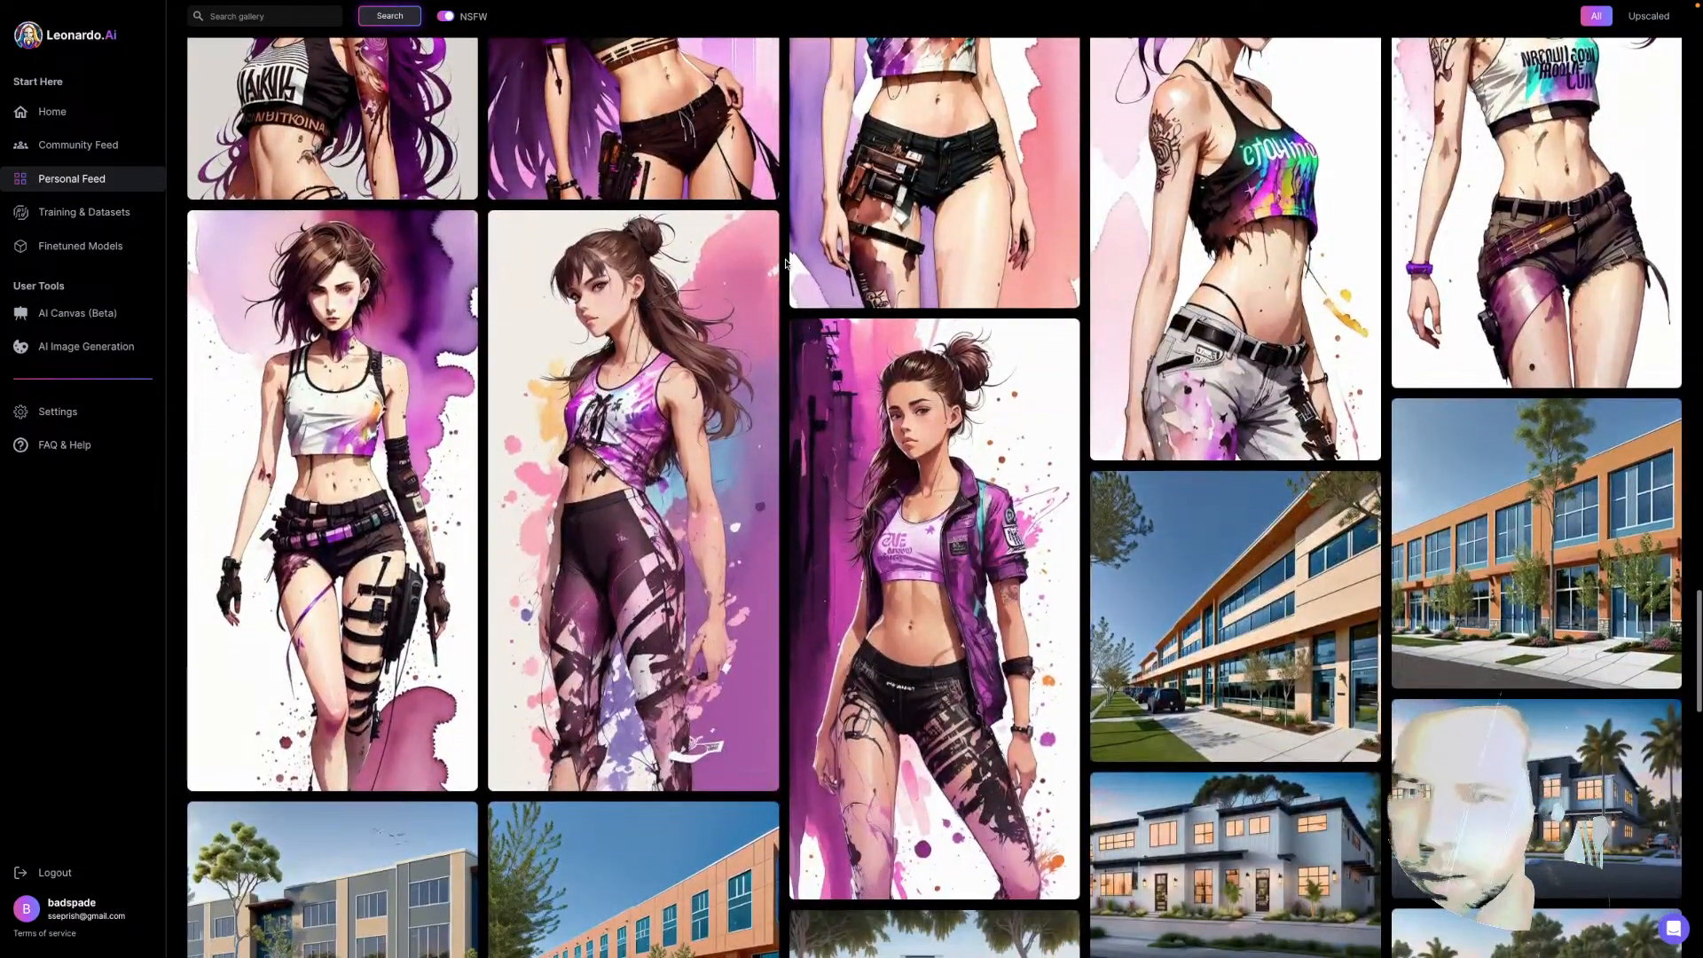
scroll(785, 263, down, 4)
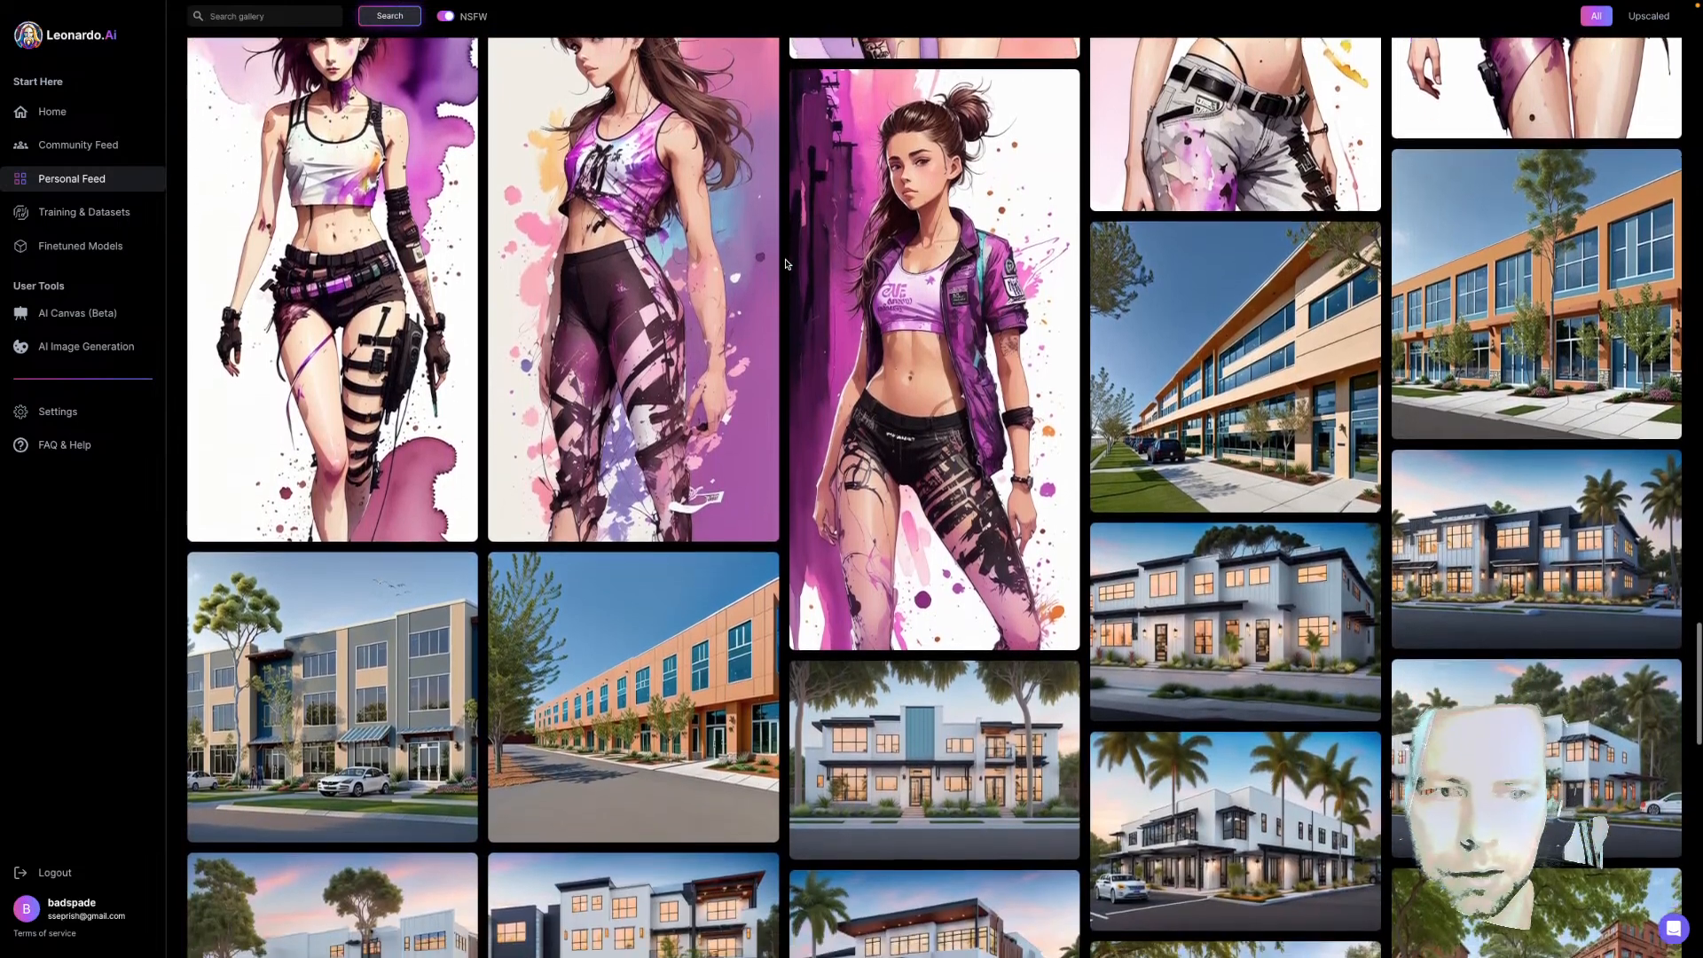
scroll(785, 264, down, 2)
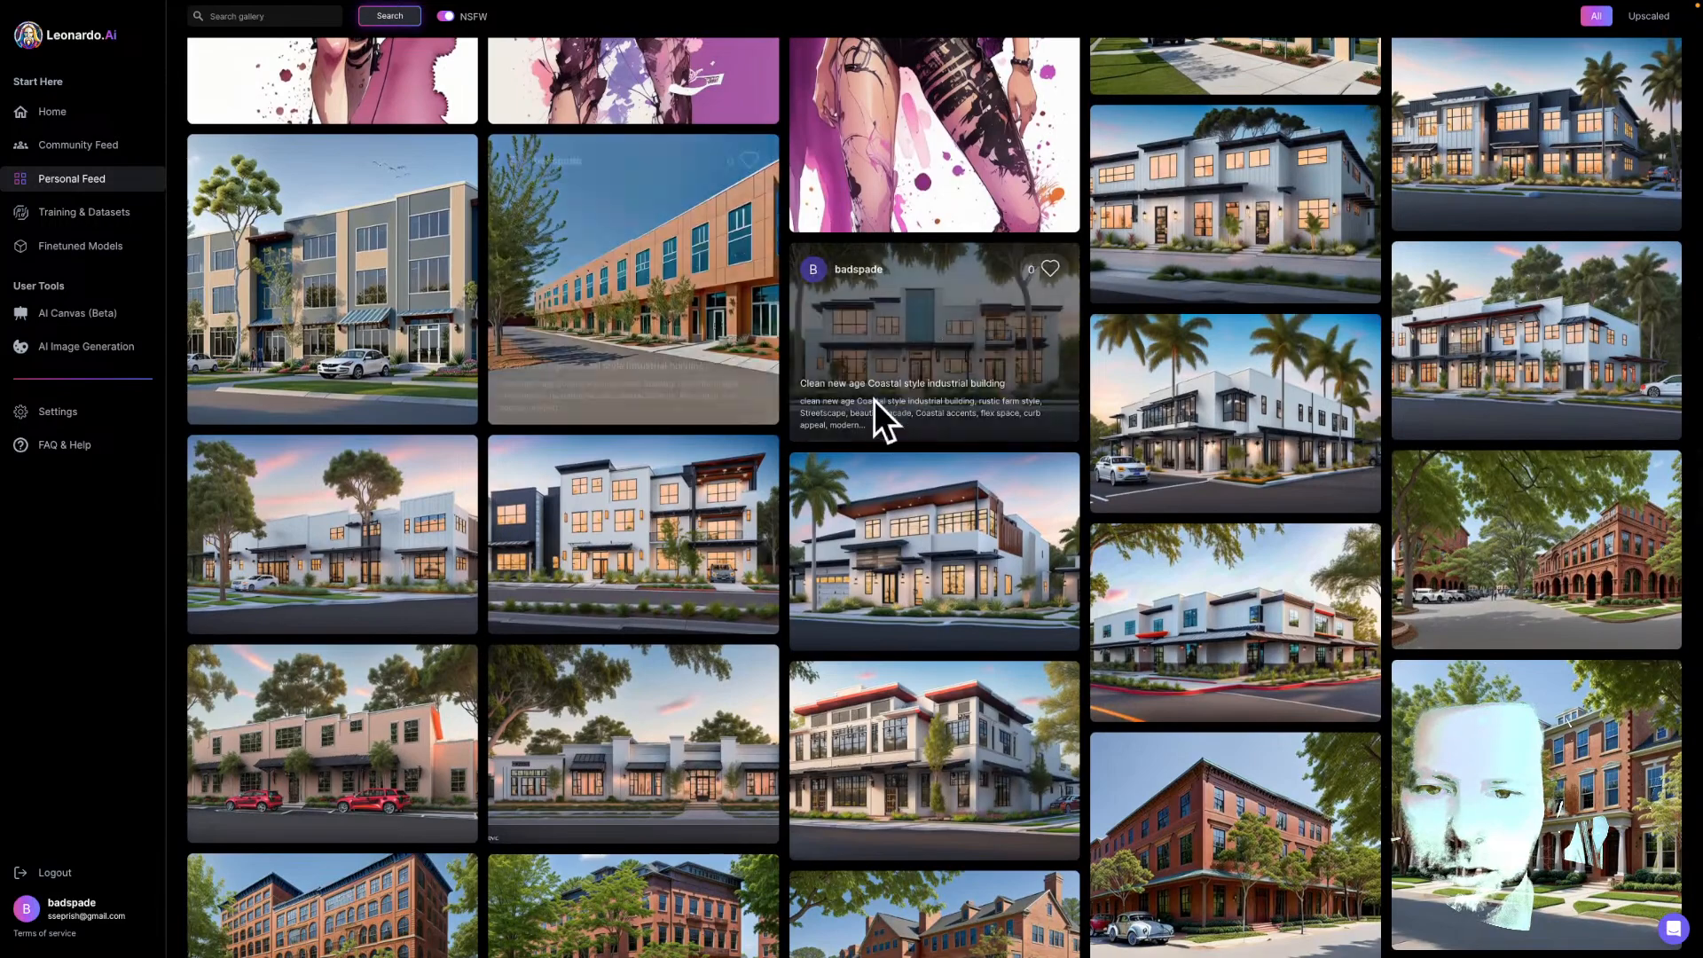
scroll(759, 357, down, 5)
scroll(759, 358, down, 6)
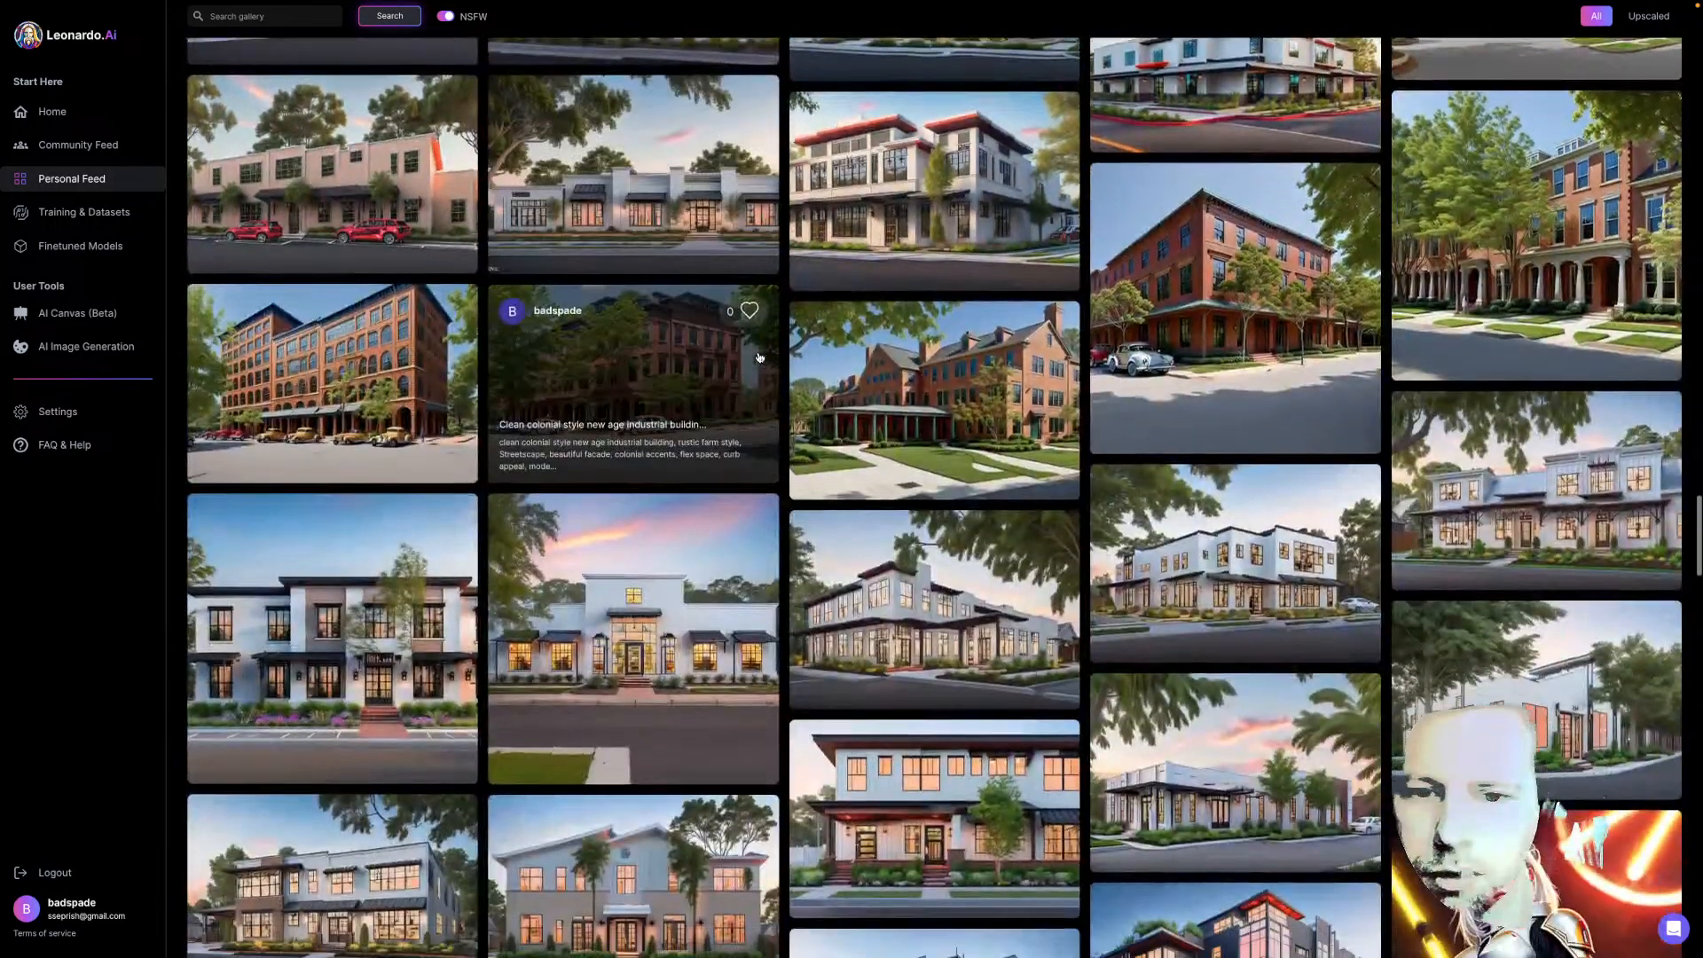
scroll(785, 352, down, 4)
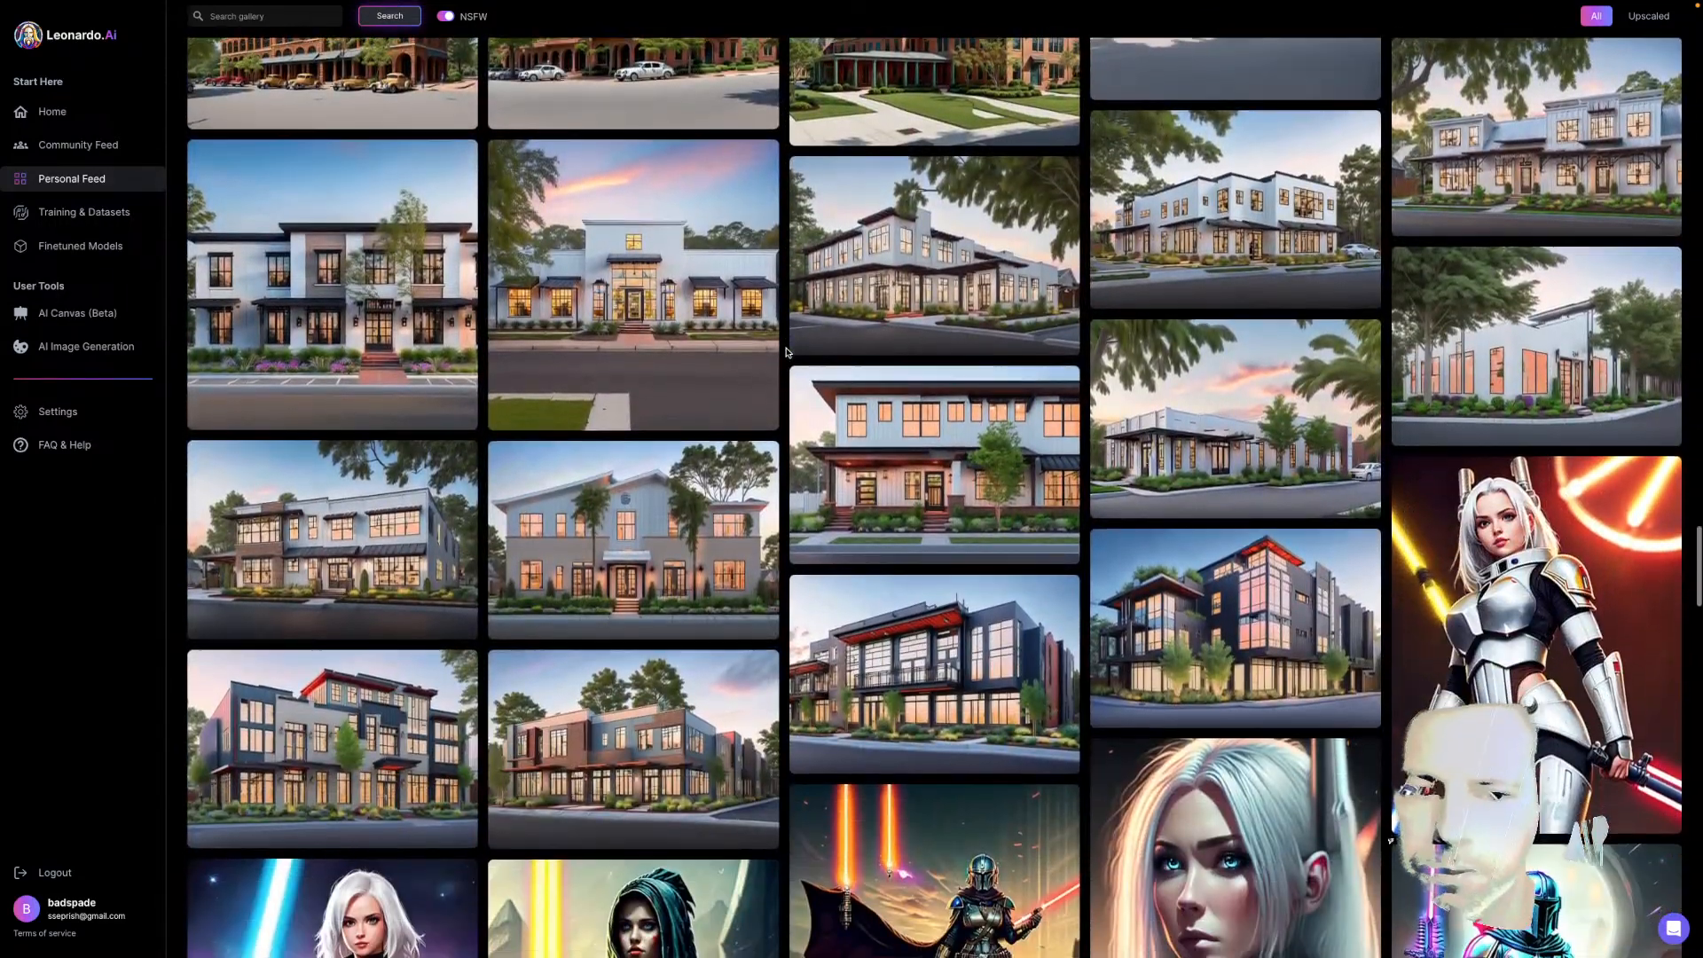
scroll(785, 352, down, 4)
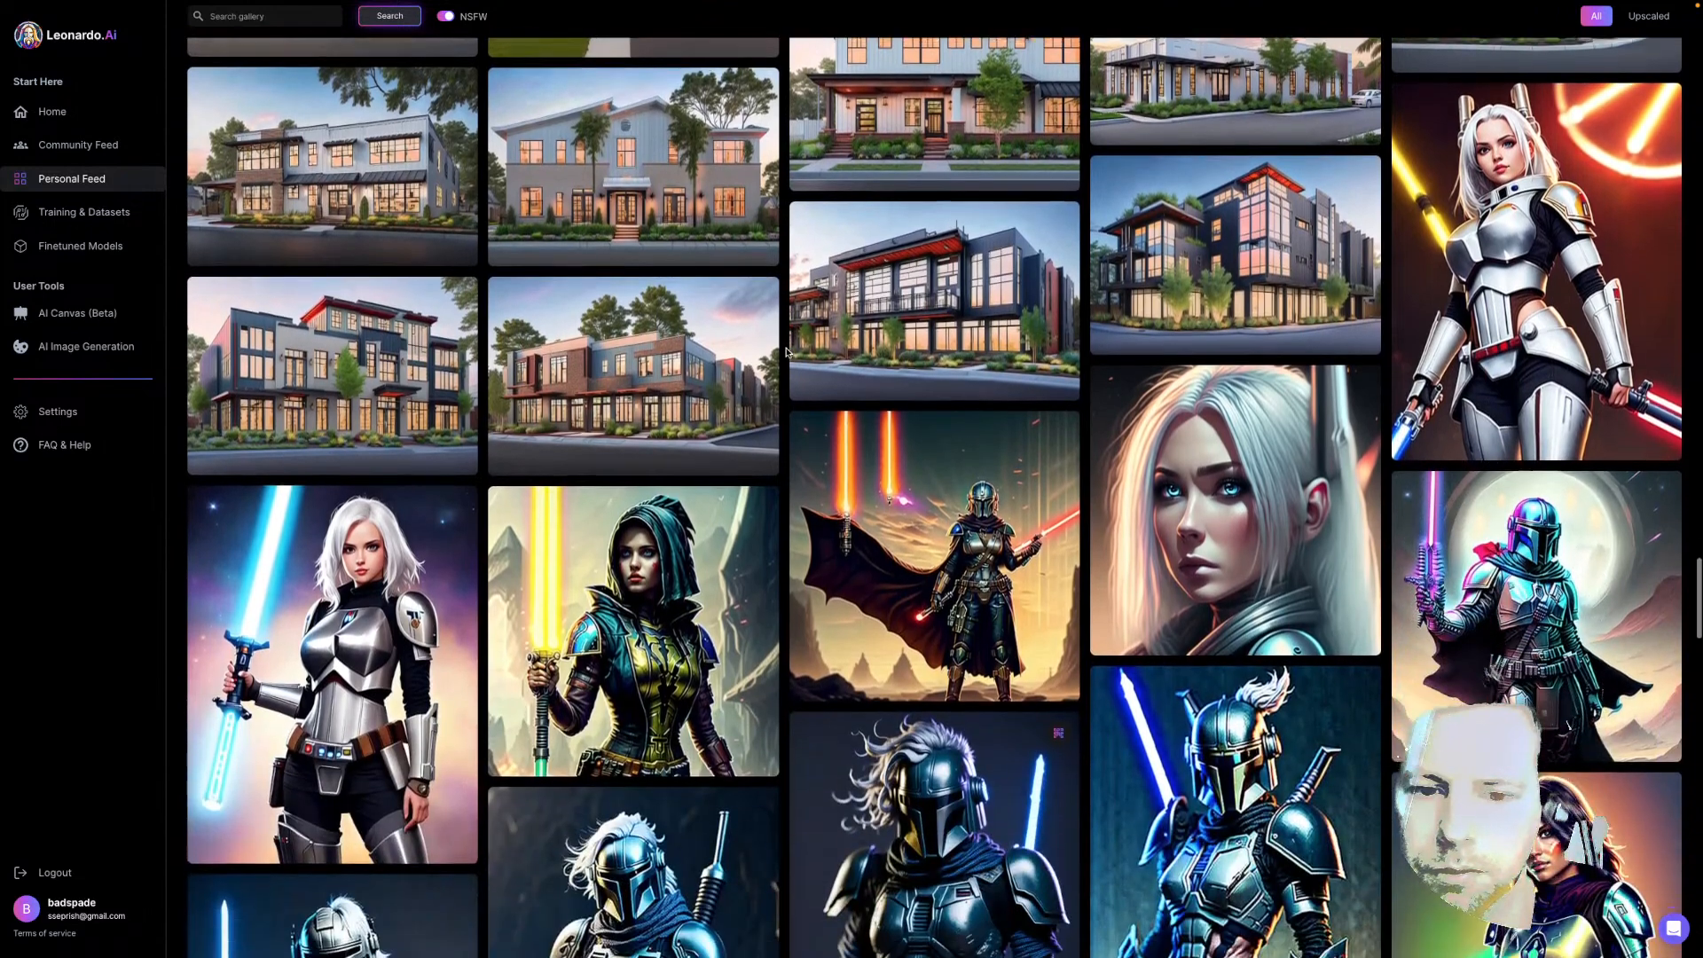
scroll(785, 352, down, 5)
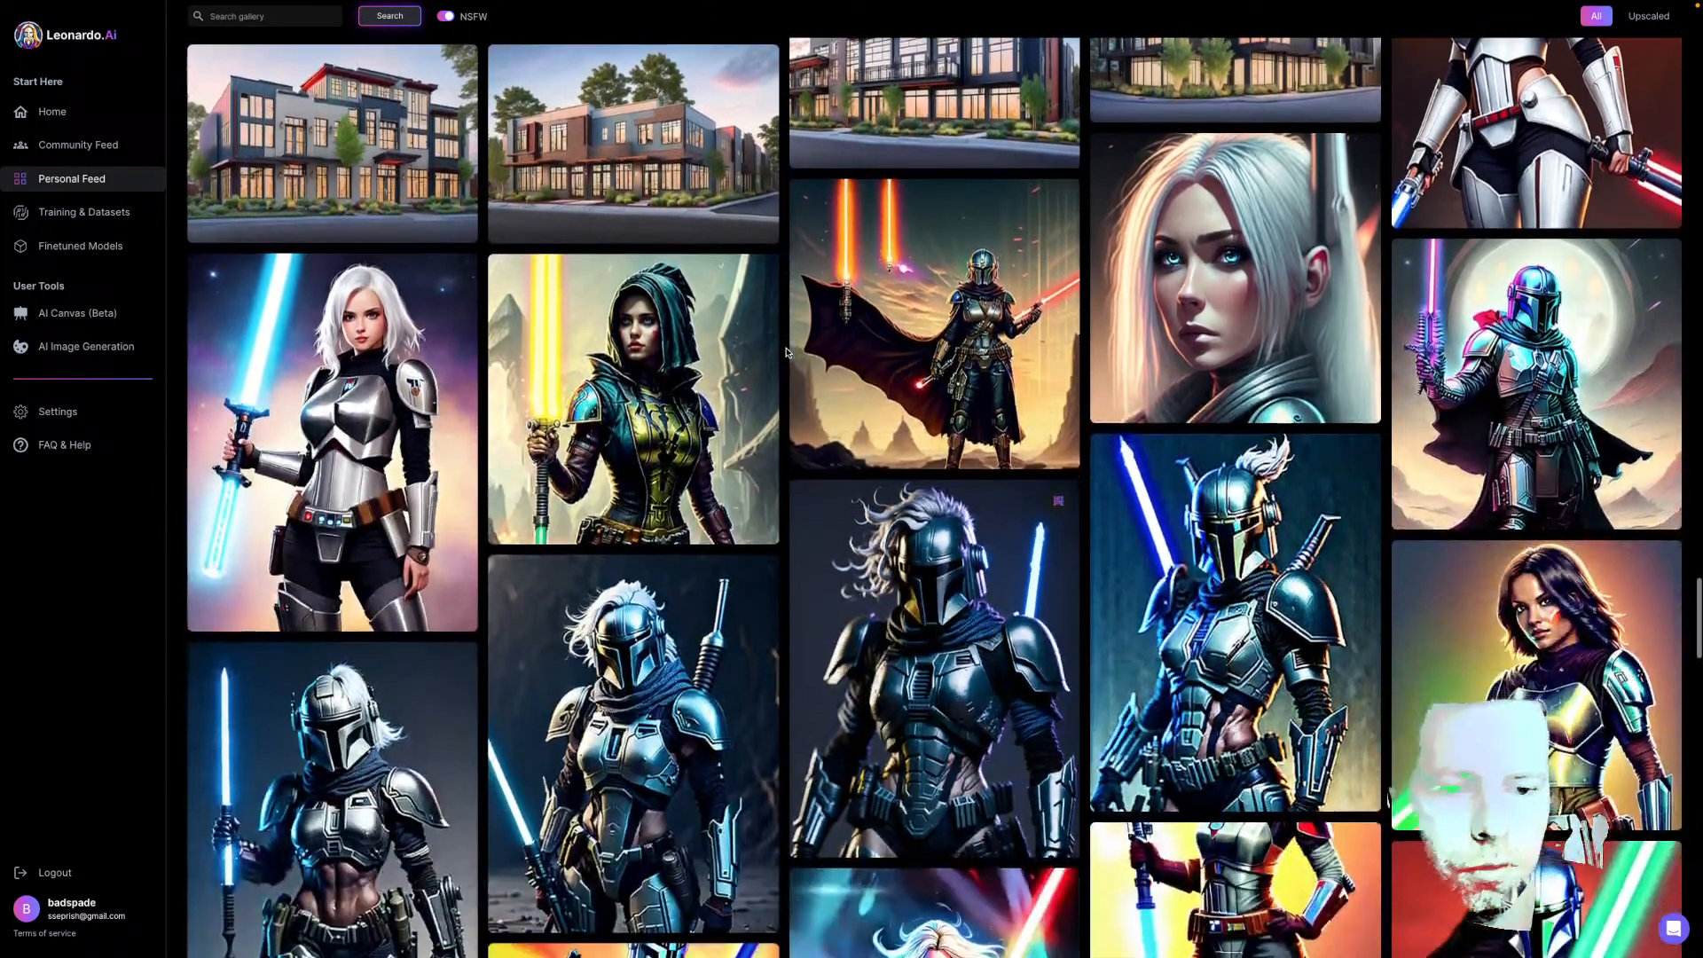
scroll(785, 352, down, 4)
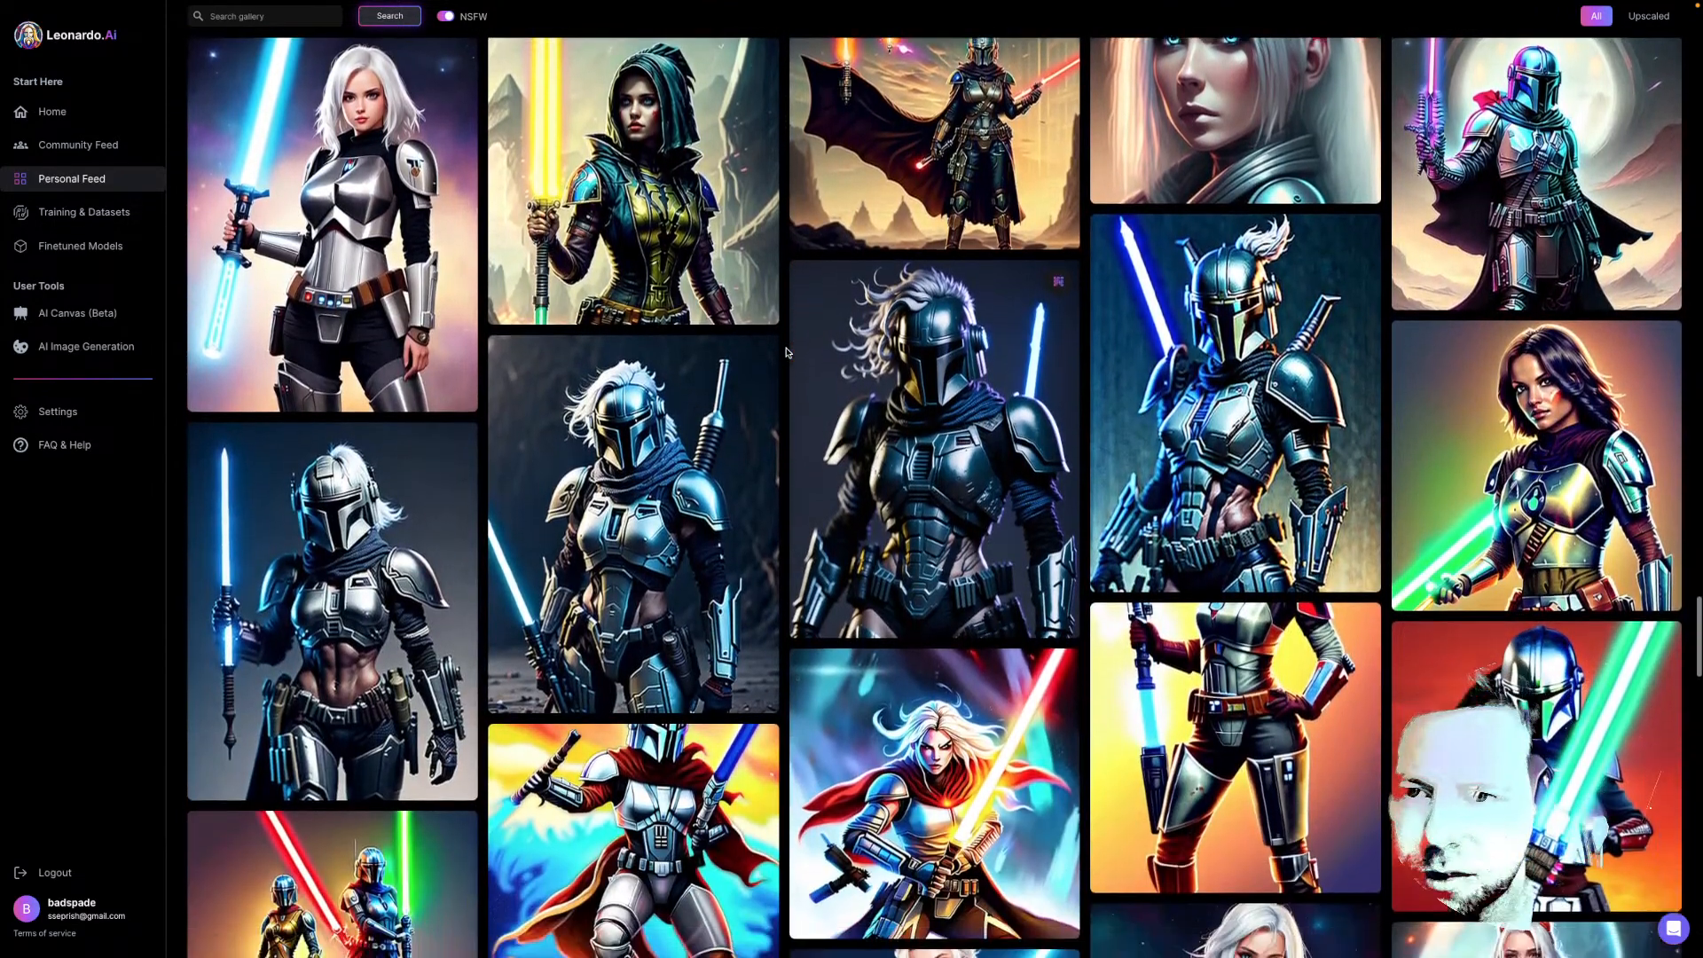
scroll(785, 352, down, 7)
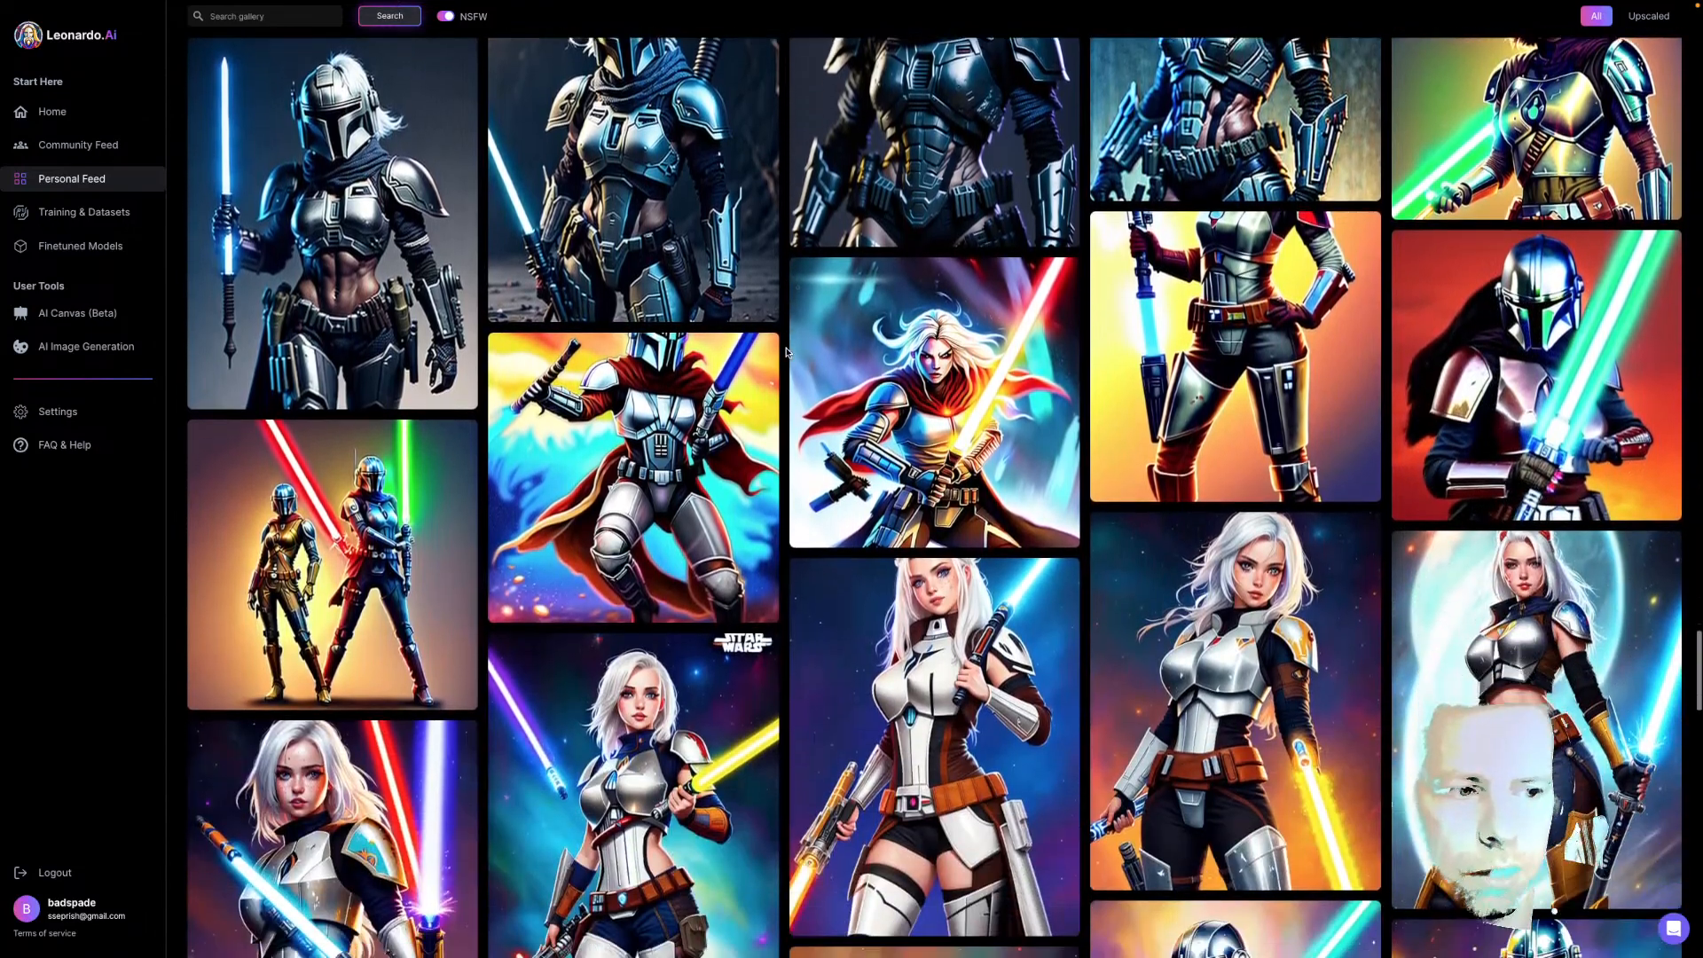
scroll(785, 352, down, 4)
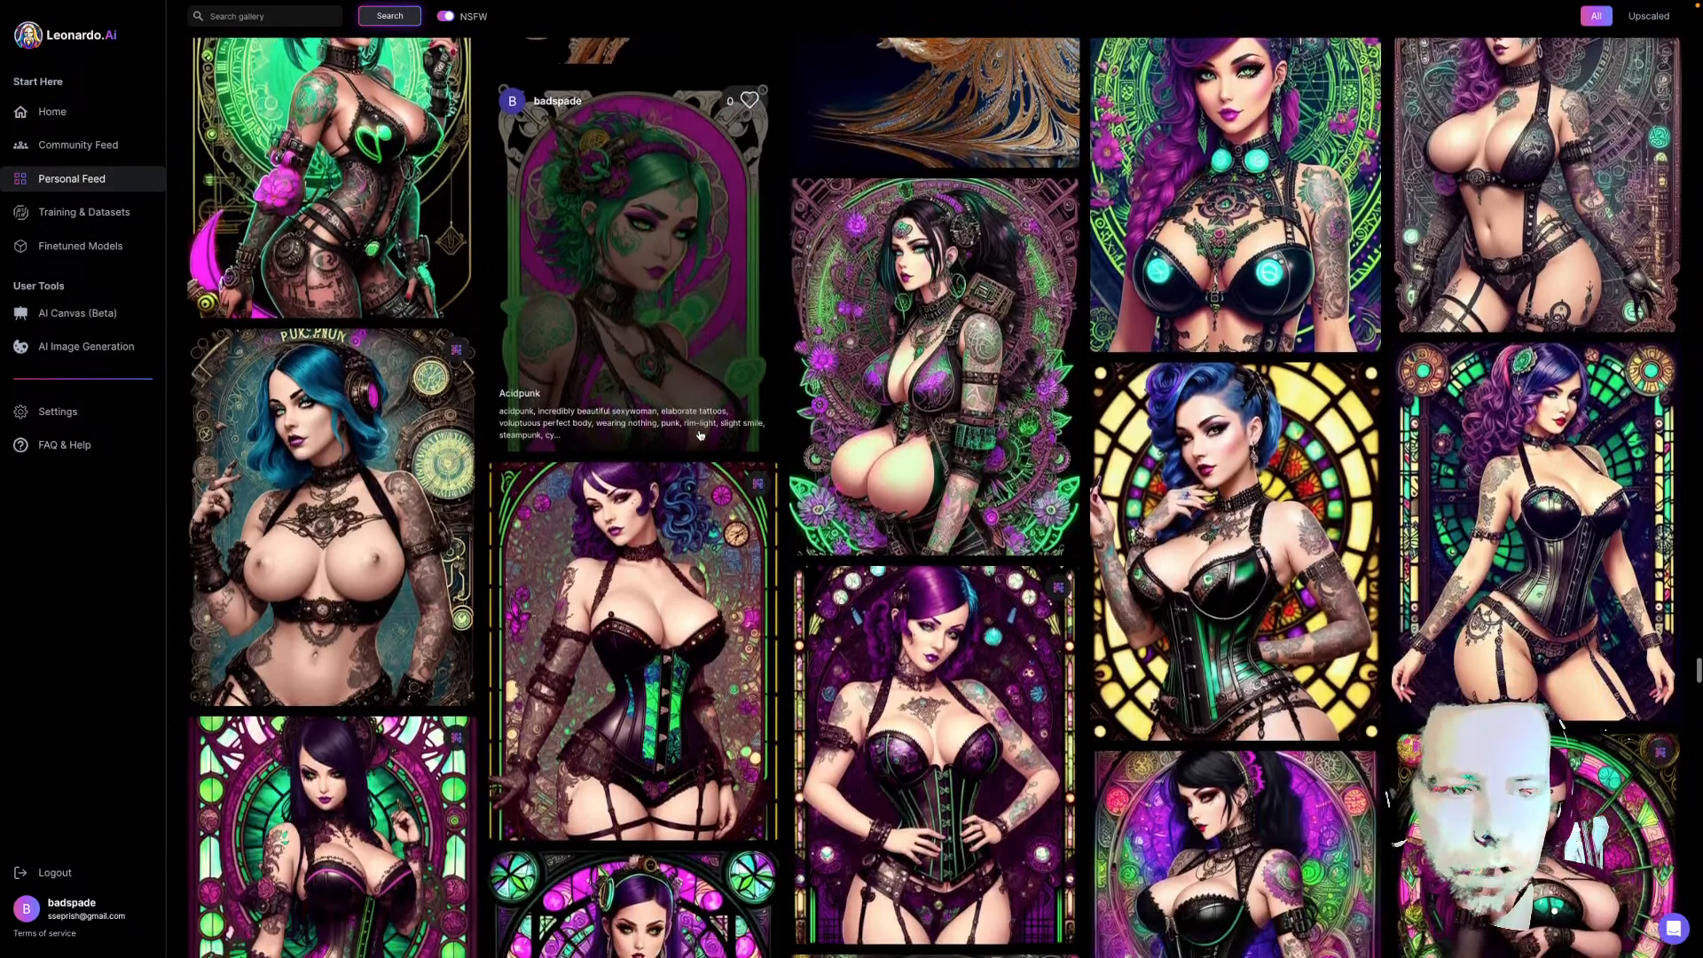
Open the Acidpunk image with the stained glass corset and examine its prompt, negative prompt, generation settings and finetuned model
scroll(700, 435, up, 2)
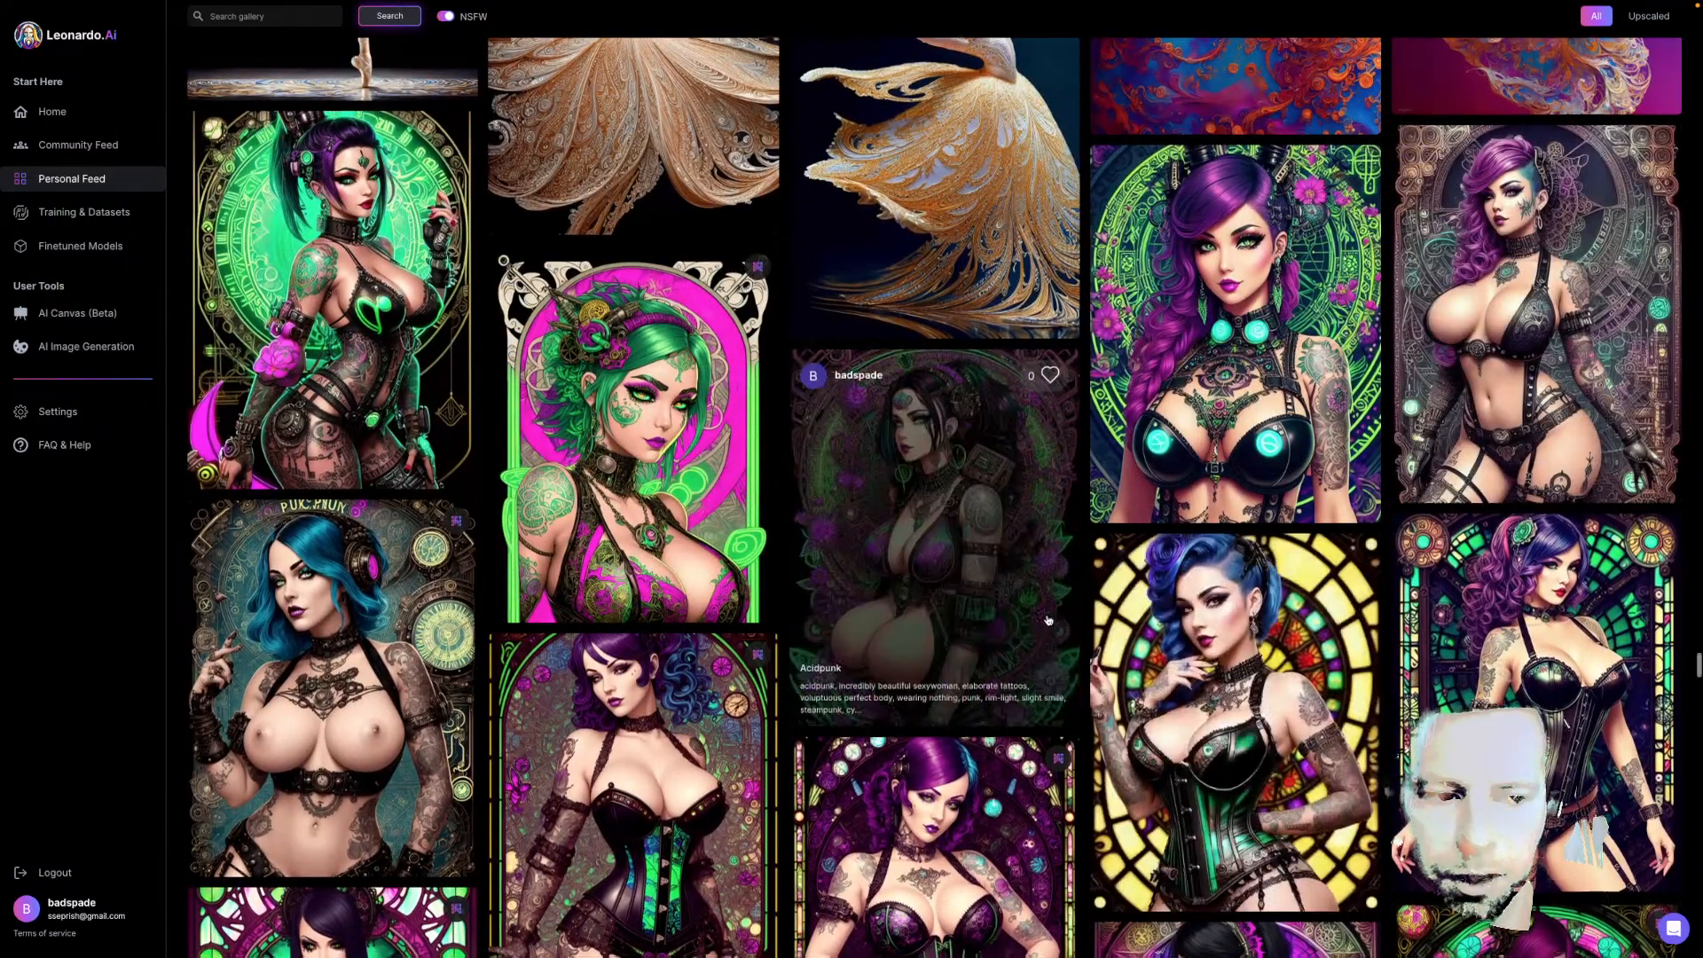
scroll(1047, 620, down, 4)
scroll(811, 621, down, 3)
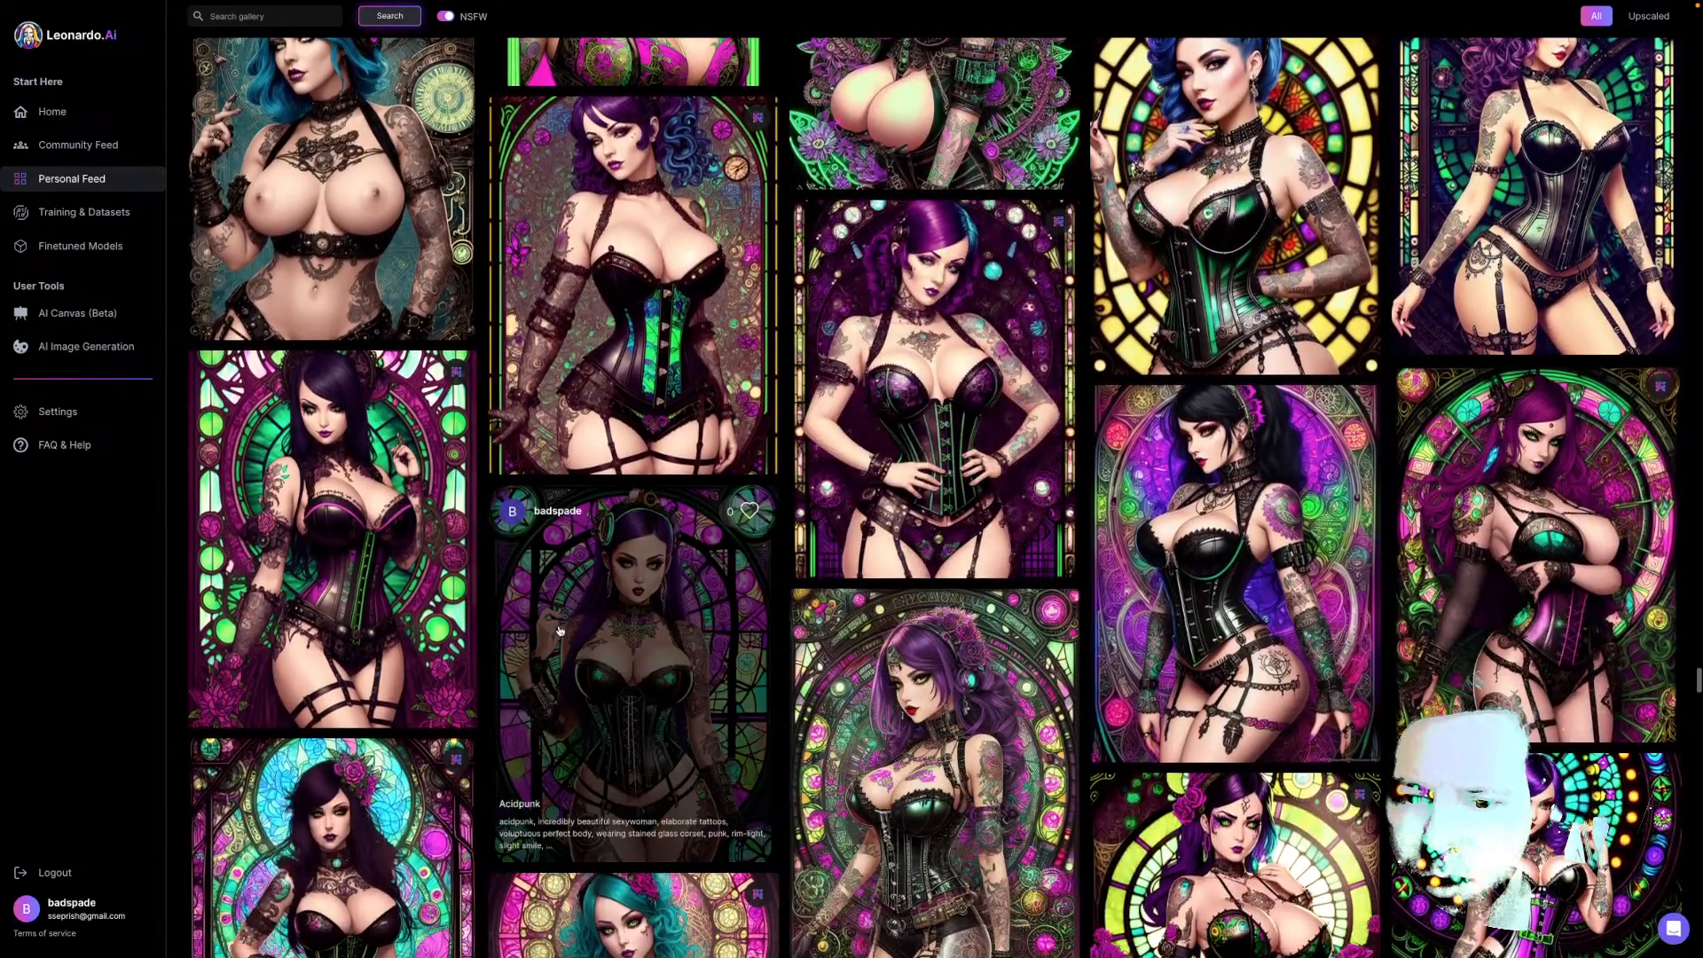
scroll(545, 629, down, 1)
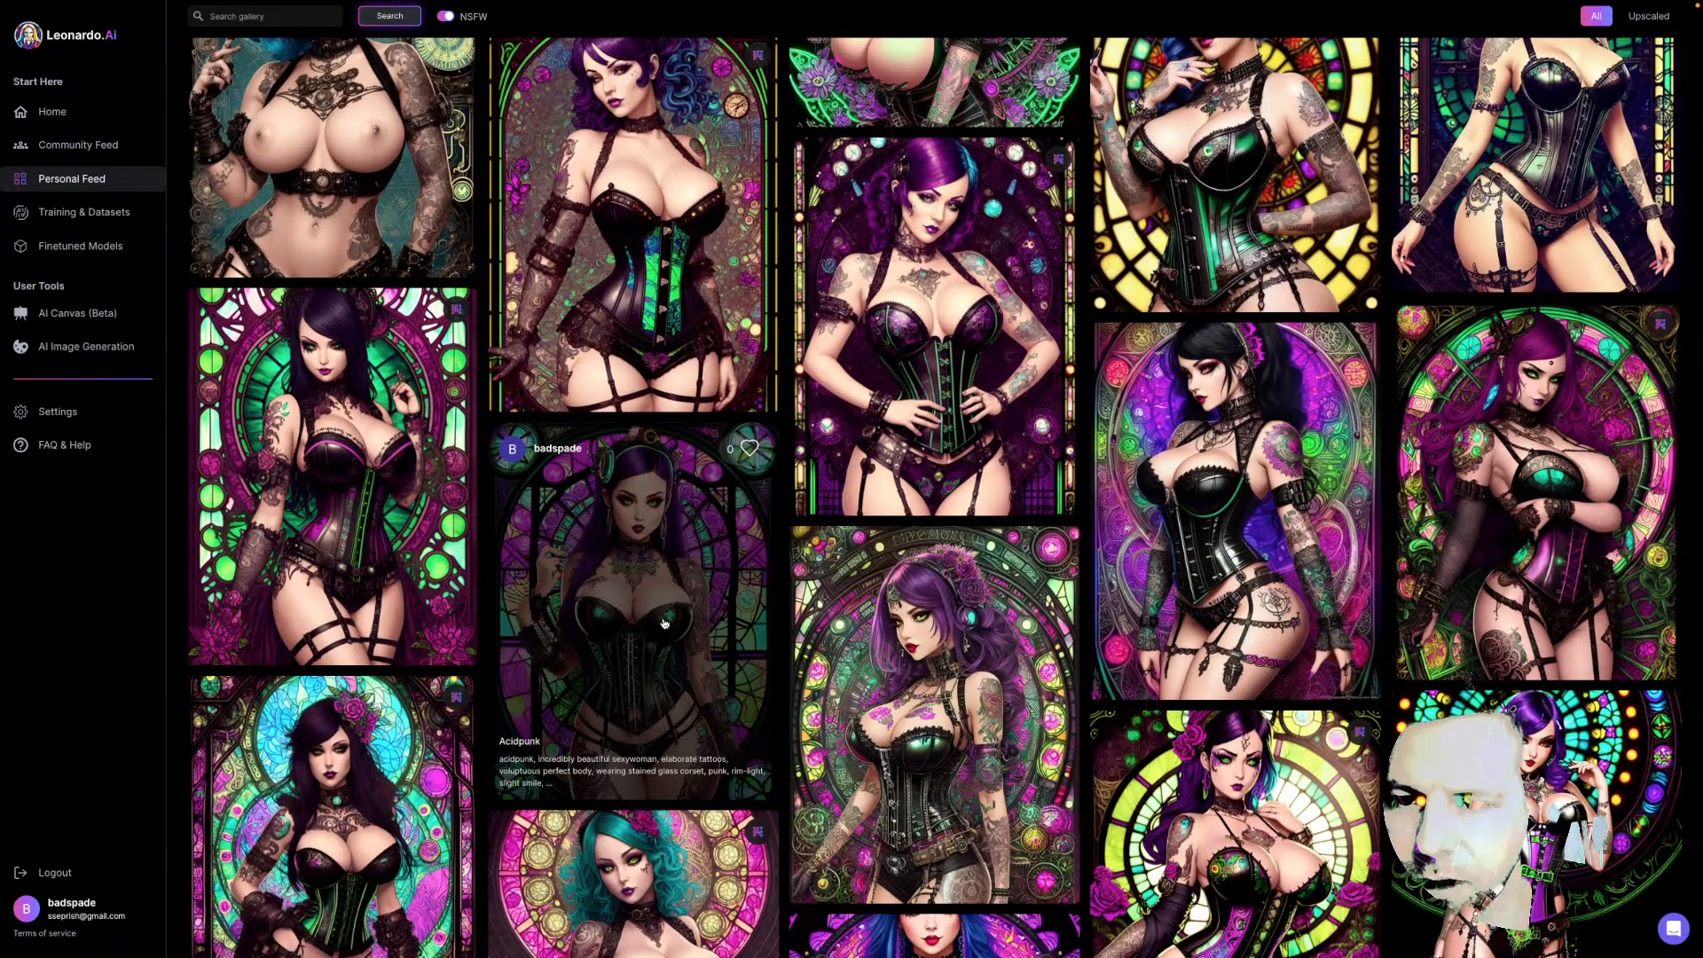
click(665, 624)
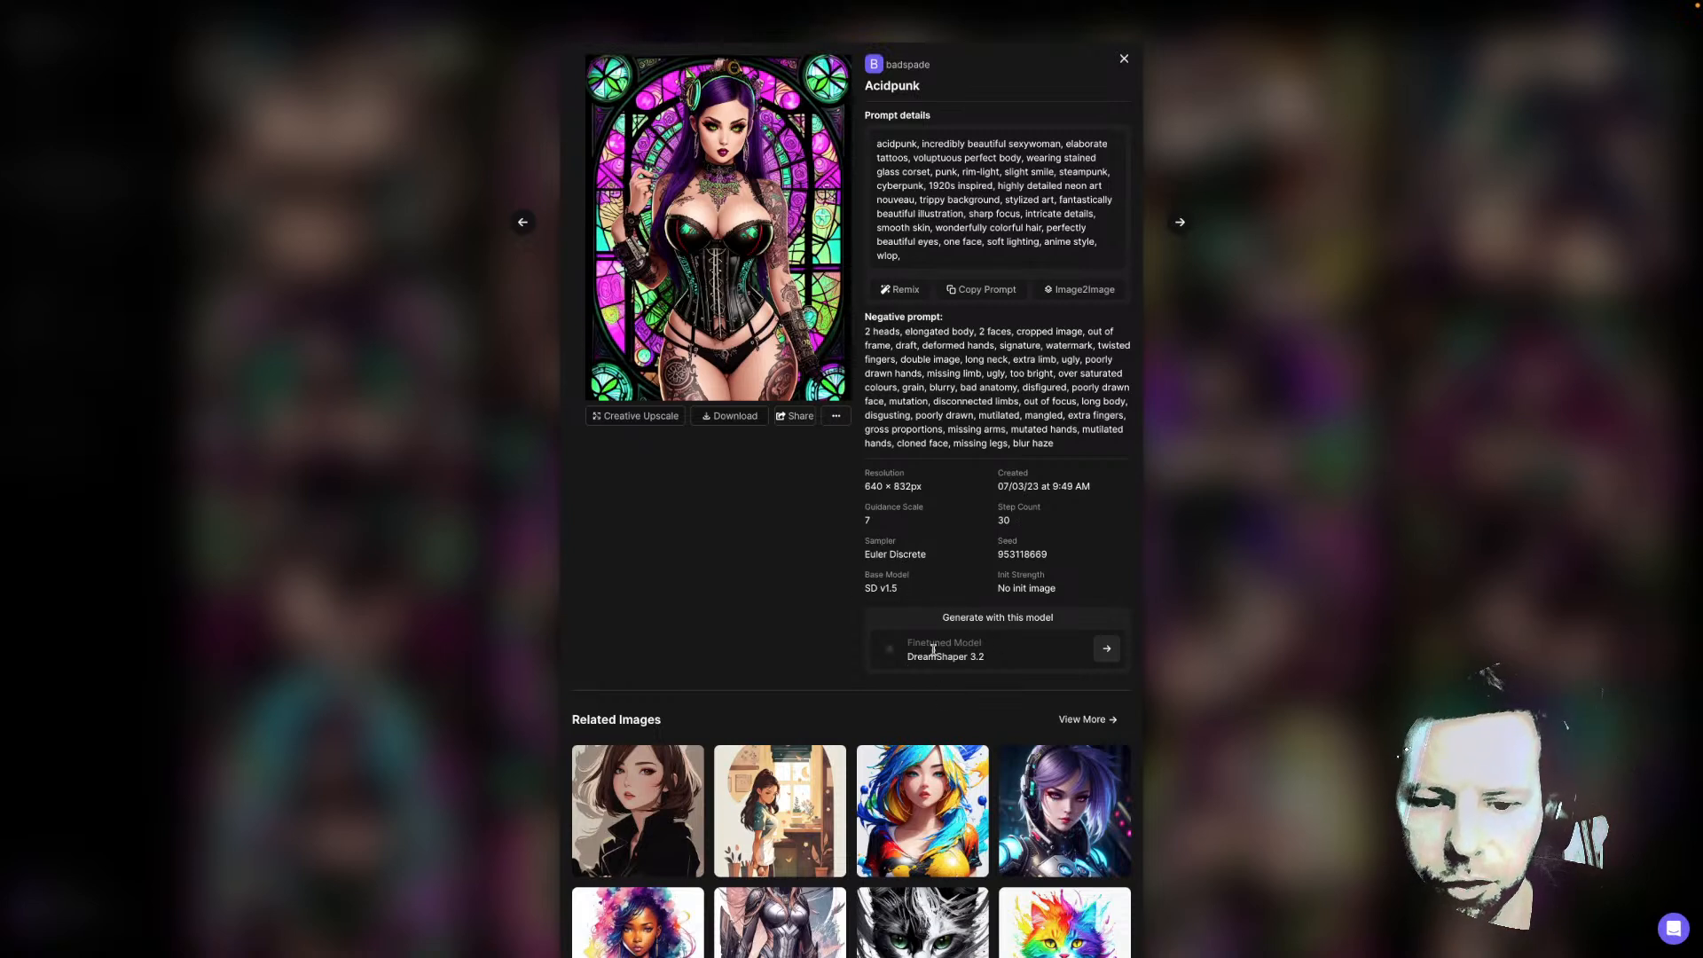
scroll(927, 653, down, 1)
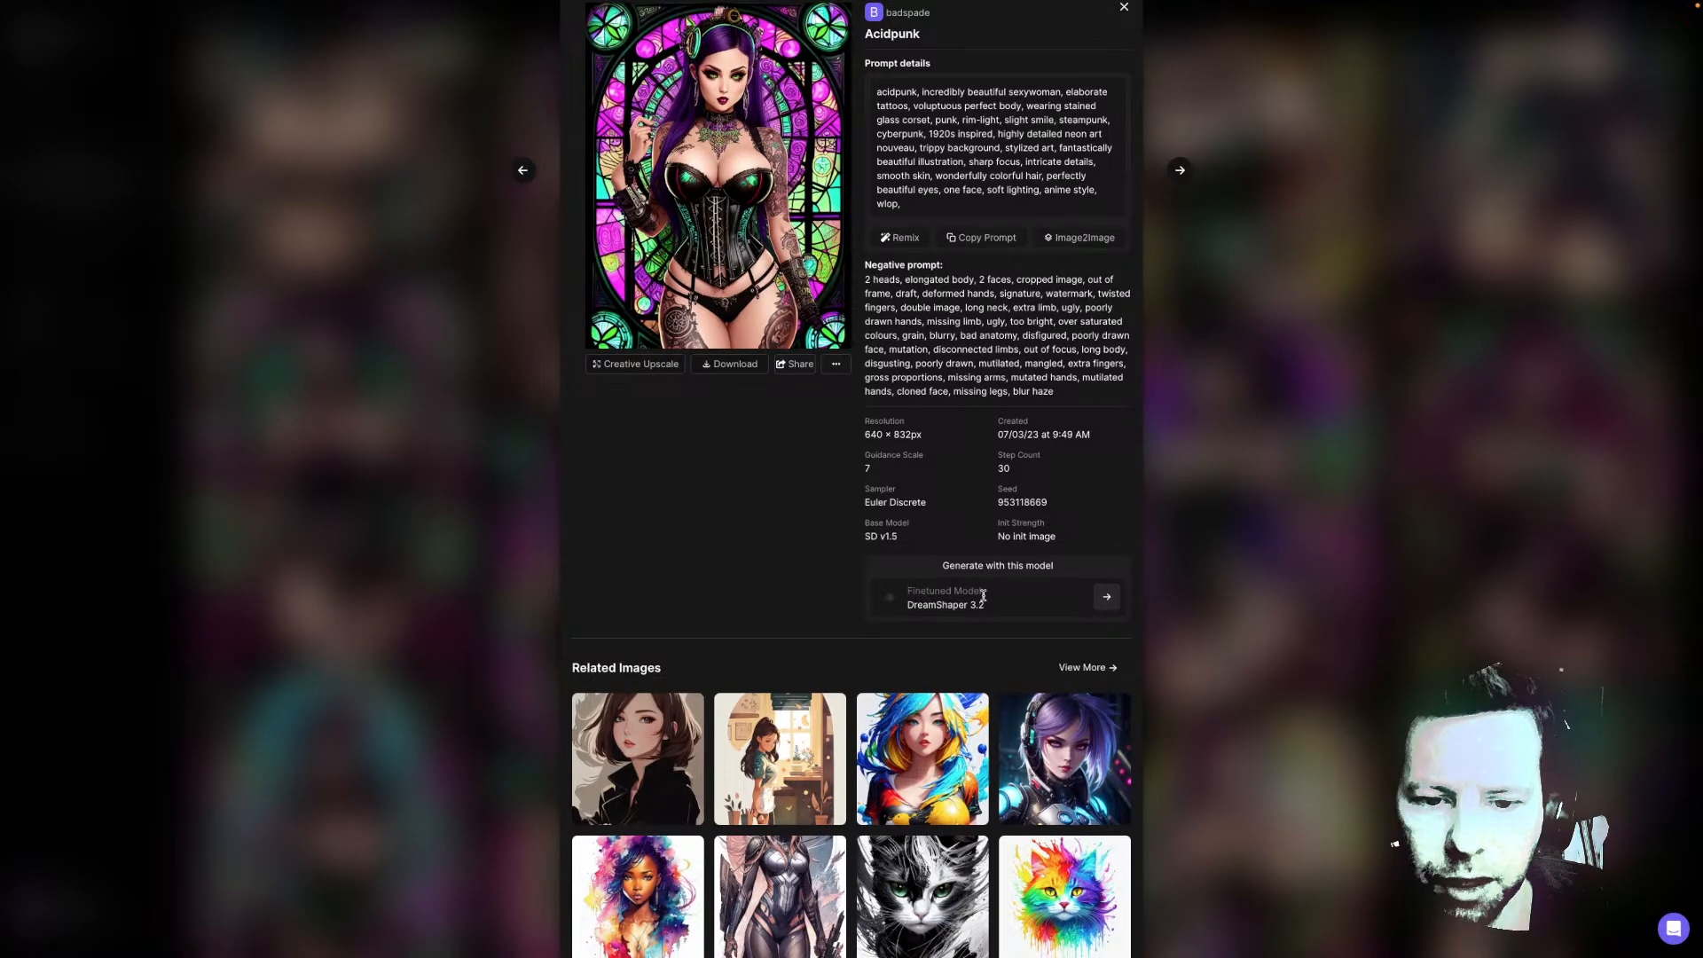
scroll(1009, 607, down, 1)
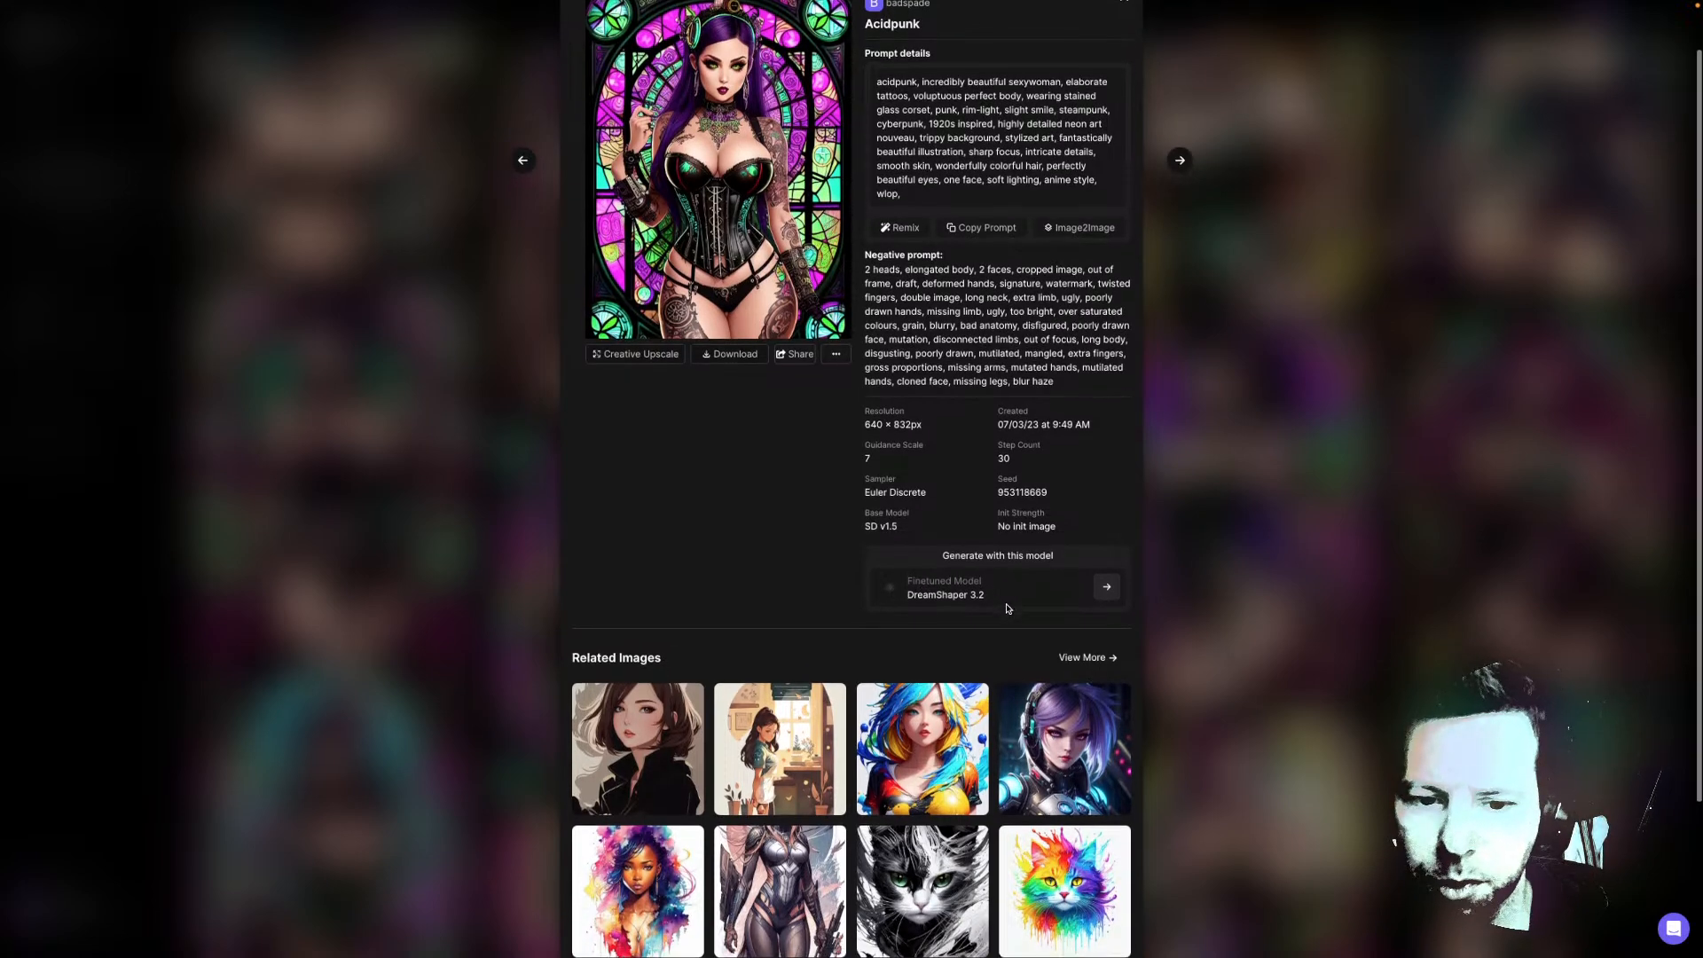
scroll(963, 592, up, 1)
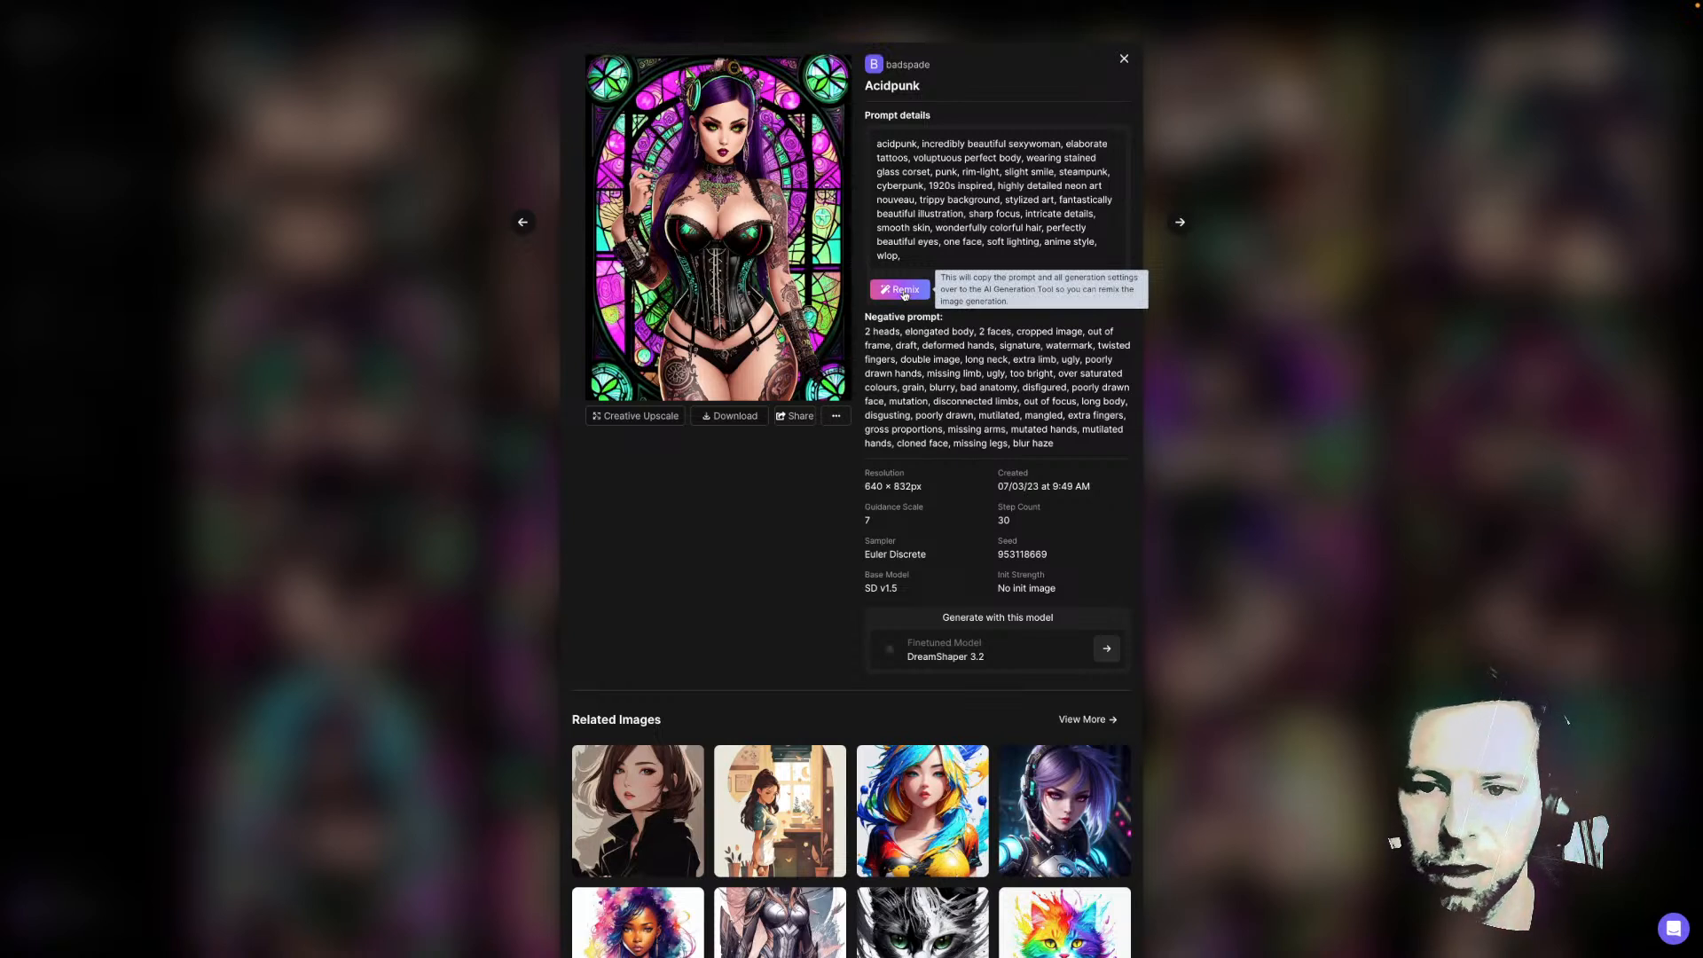
Remix the Acidpunk image with Guidance Scale 13 and Step Count 40, and generate two images
click(905, 292)
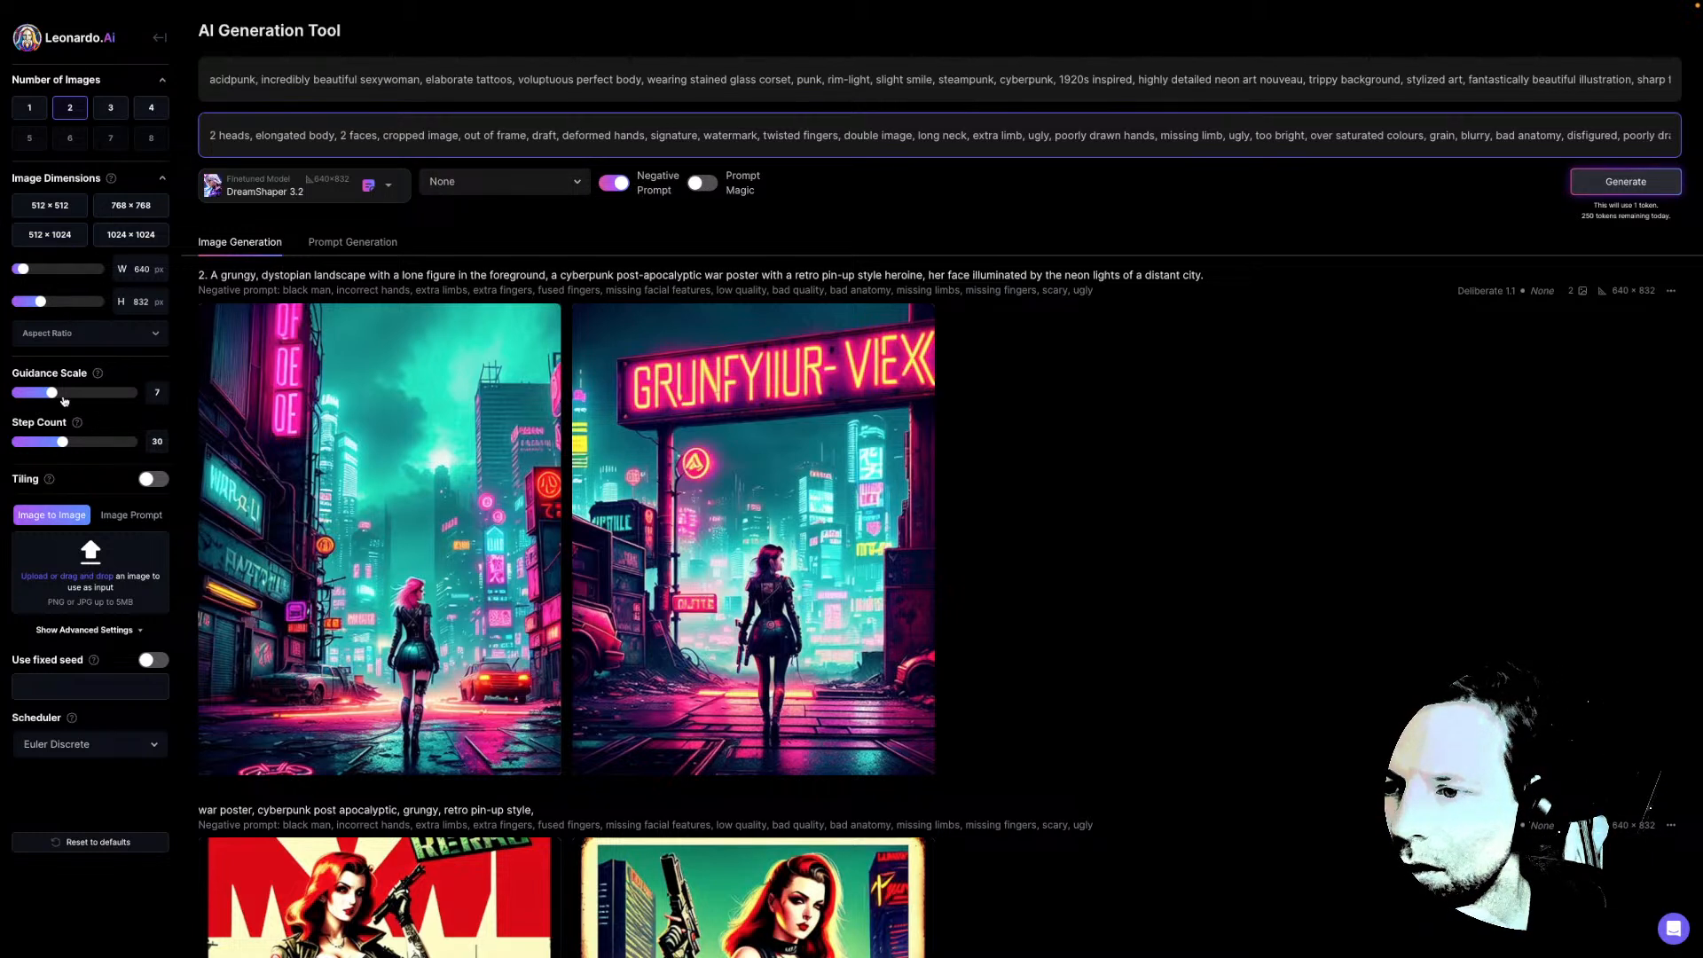
drag(55, 394, 87, 443)
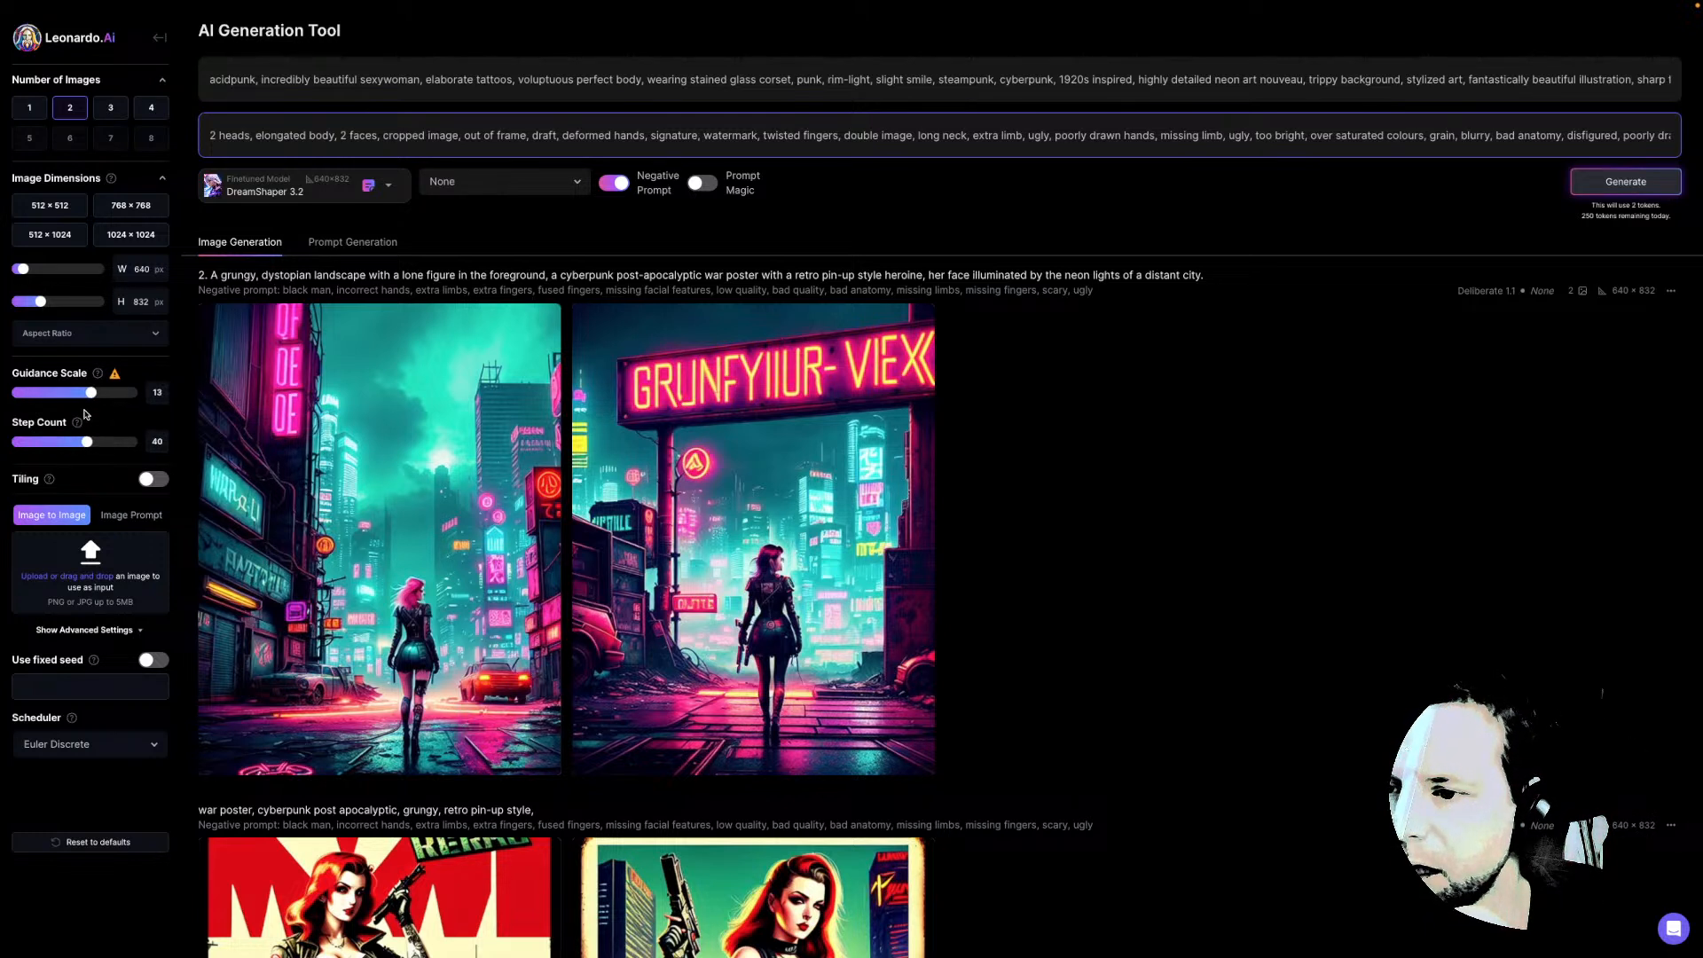
mouse_move(98, 376)
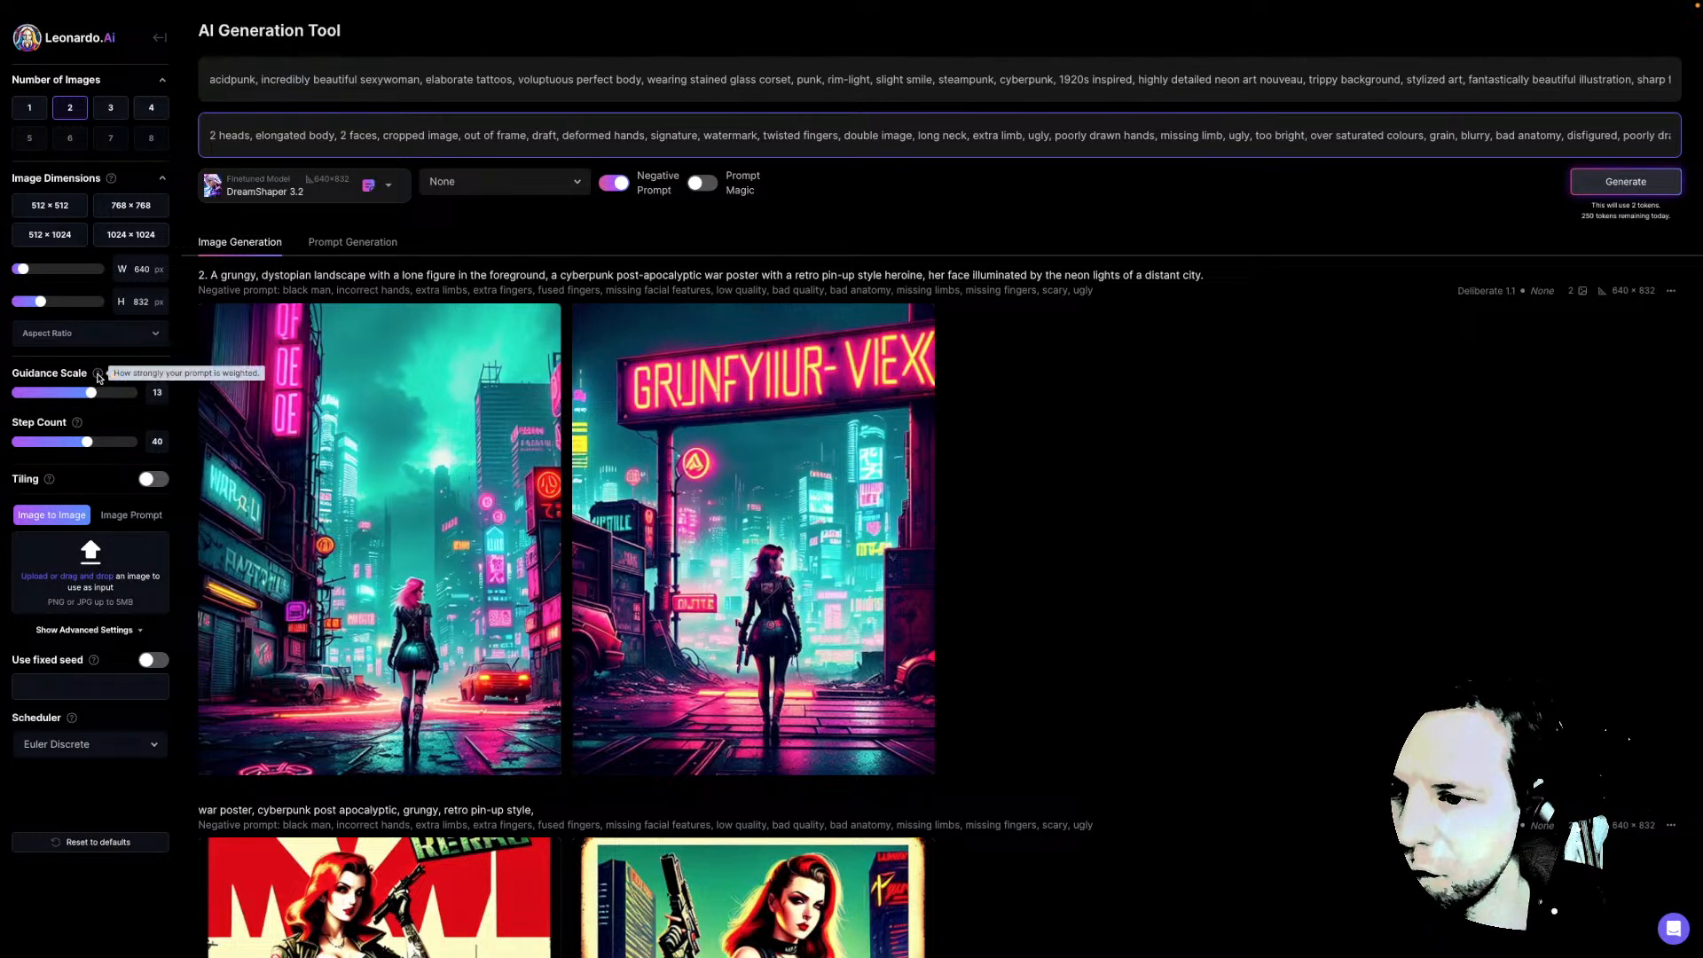
mouse_move(78, 427)
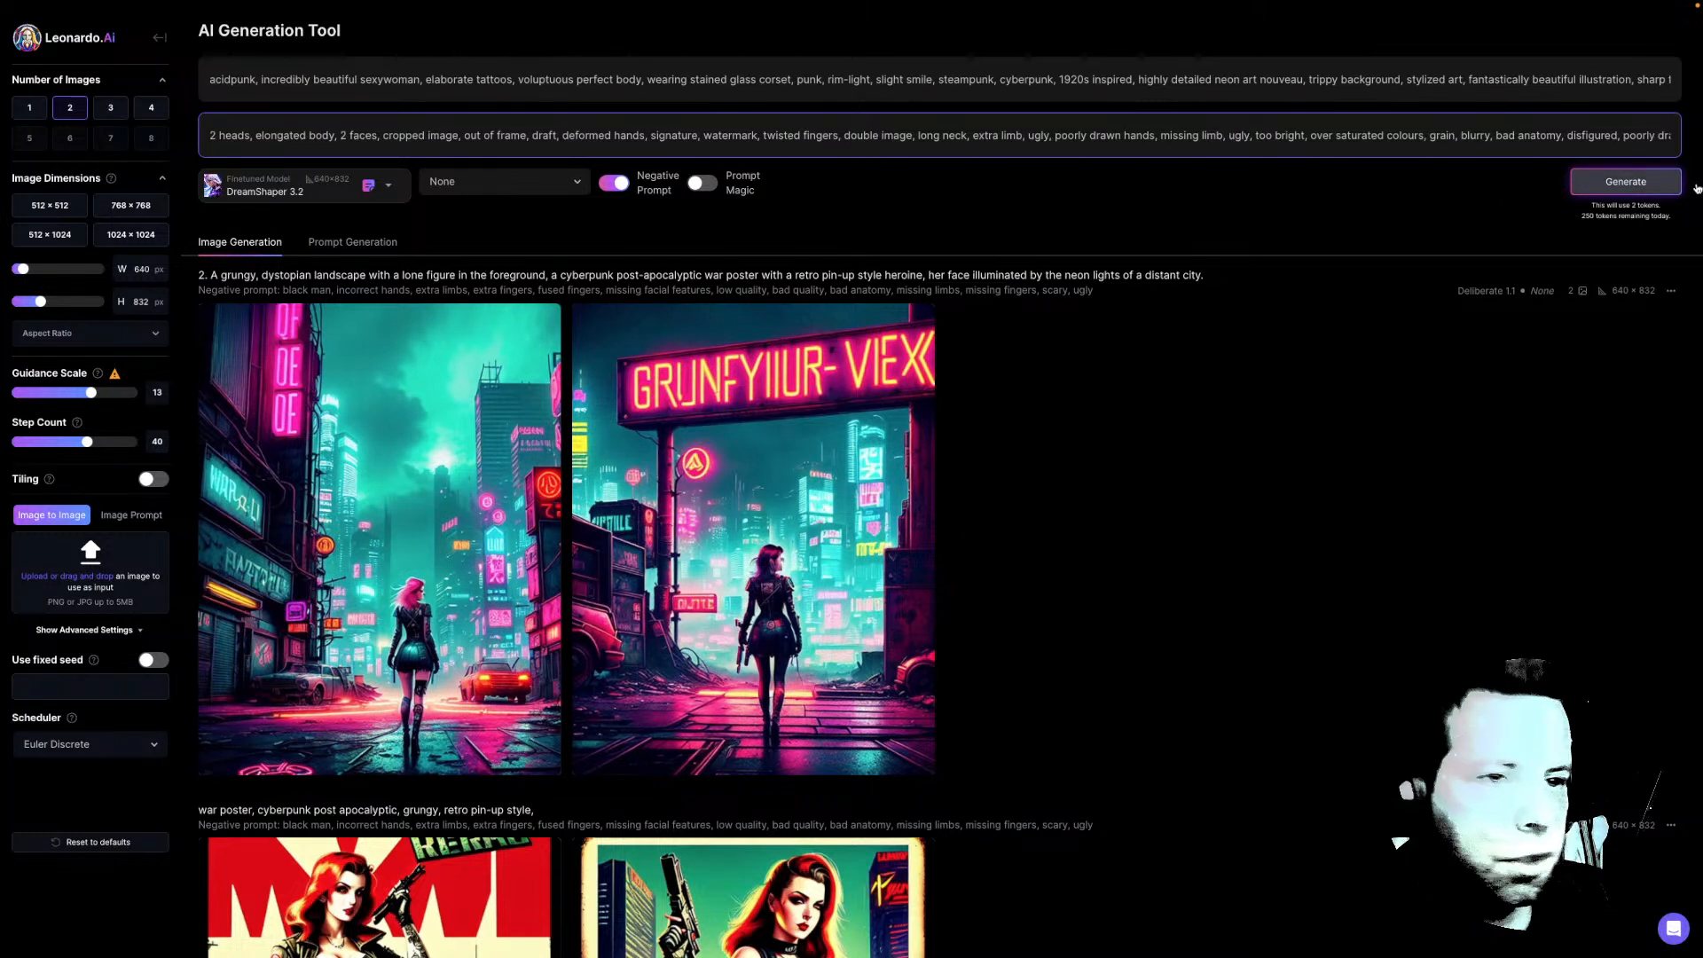
click(1623, 188)
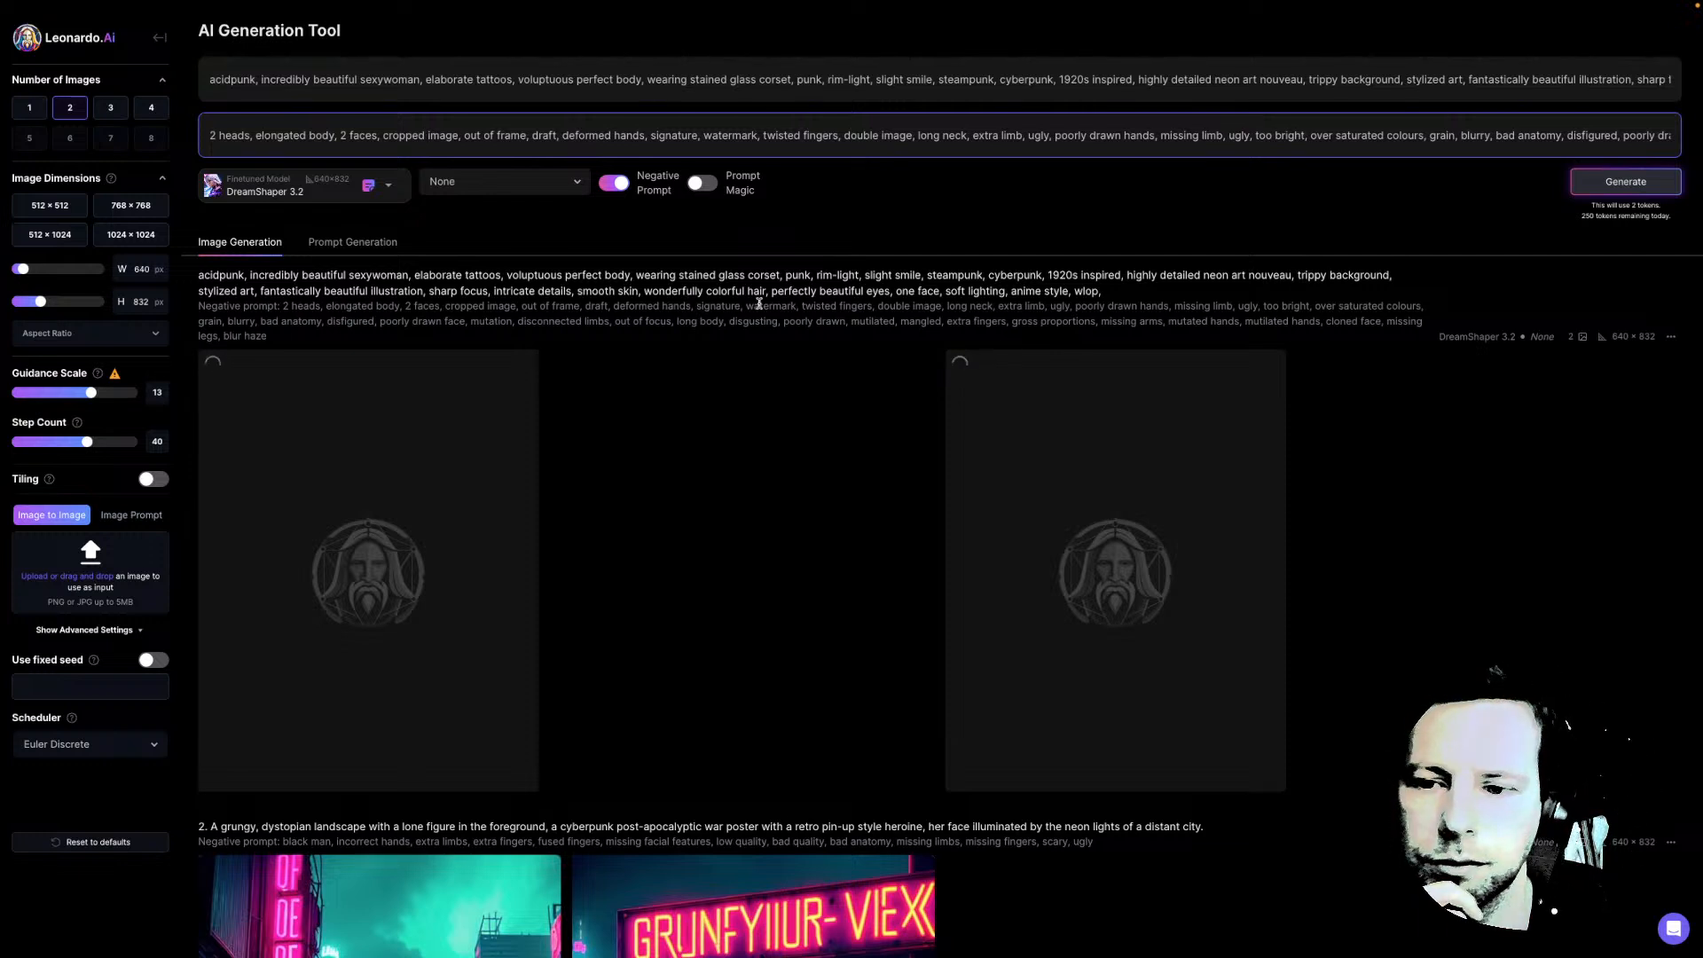
View both generated Acidpunk images enlarged and apply Creative Upscale to the one with the magenta stained glass background
scroll(758, 298, down, 1)
scroll(760, 303, down, 1)
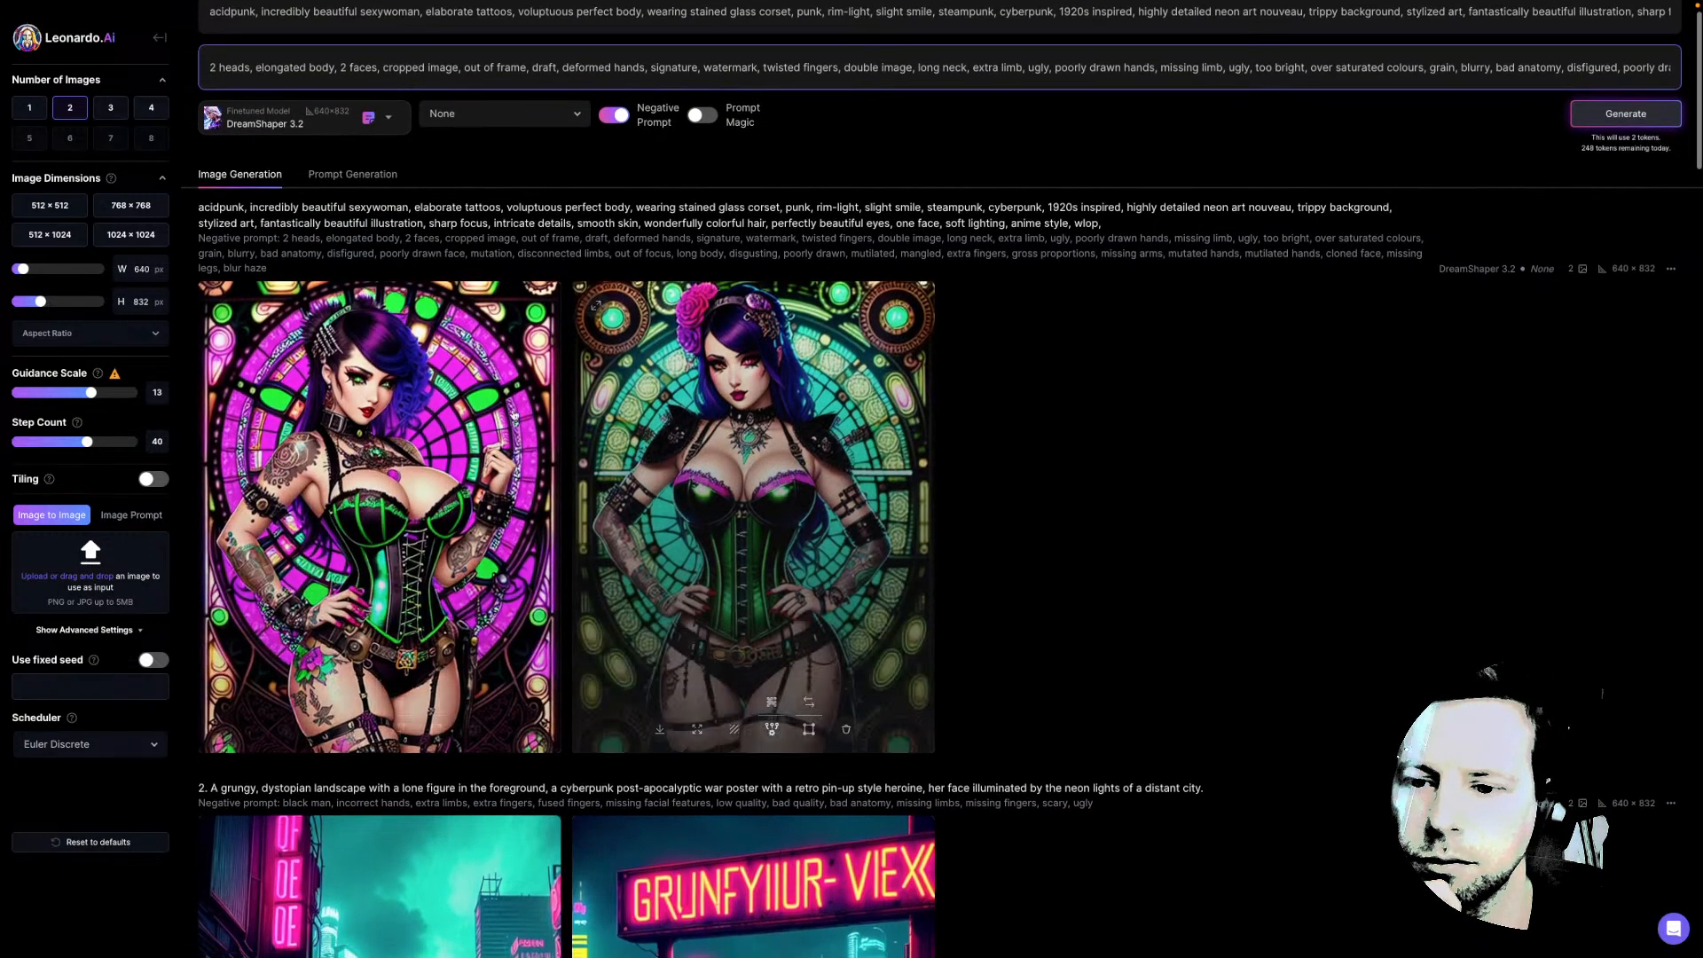
click(417, 423)
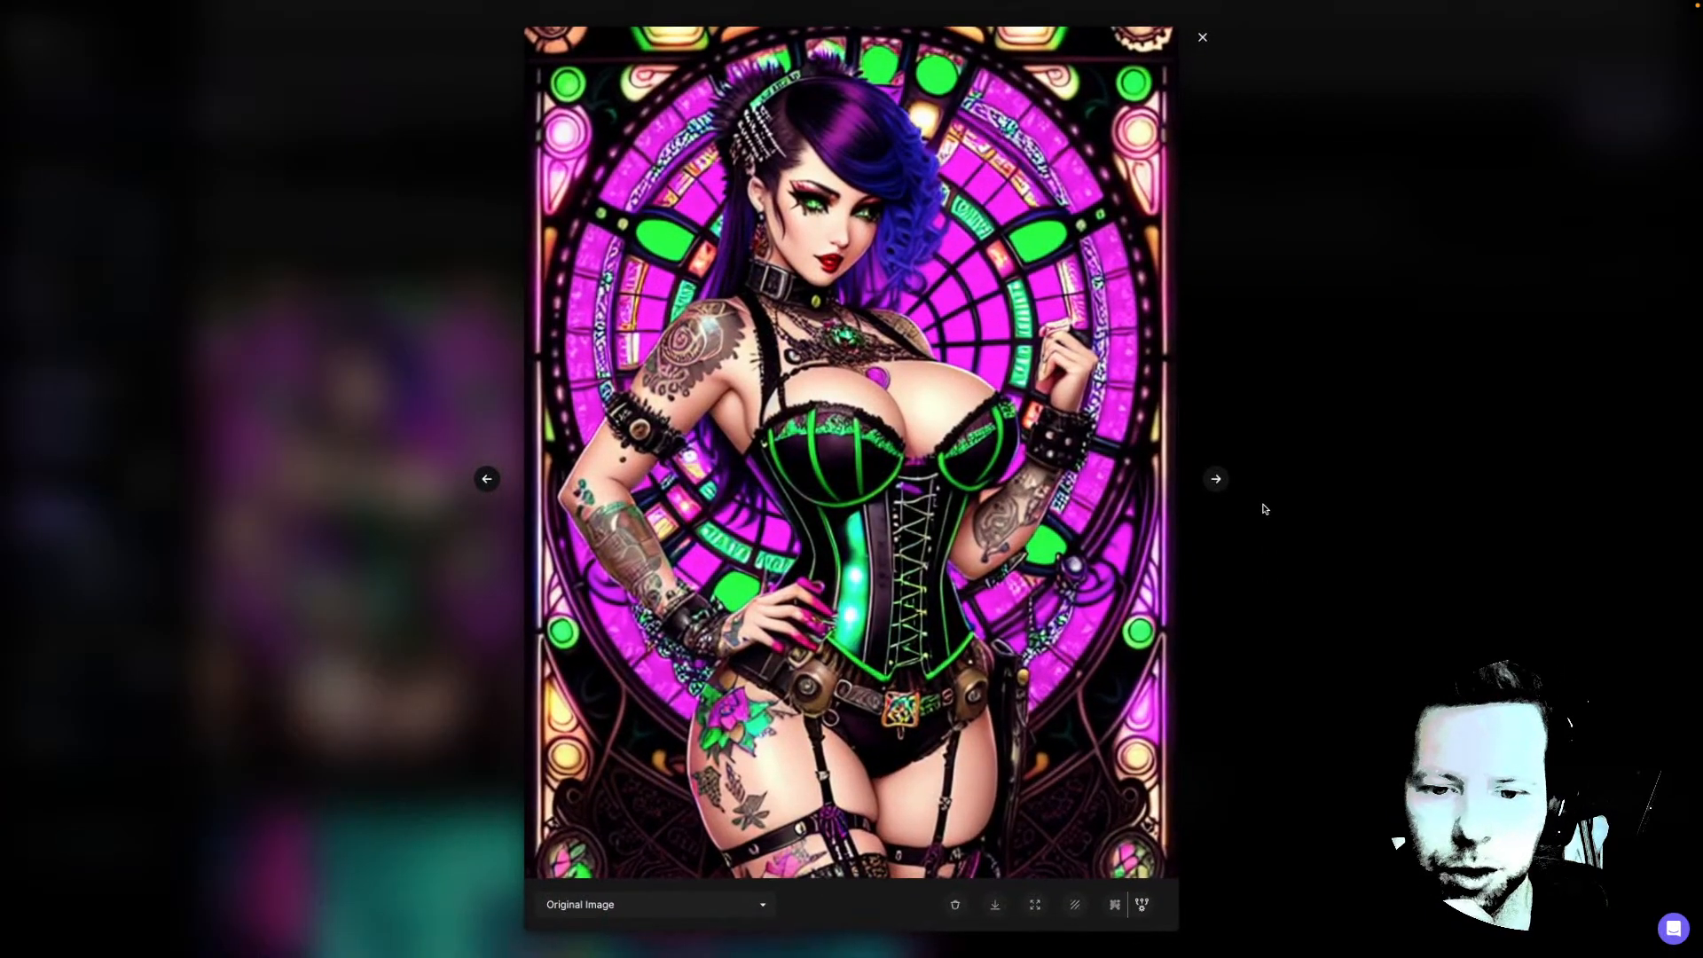
click(1216, 480)
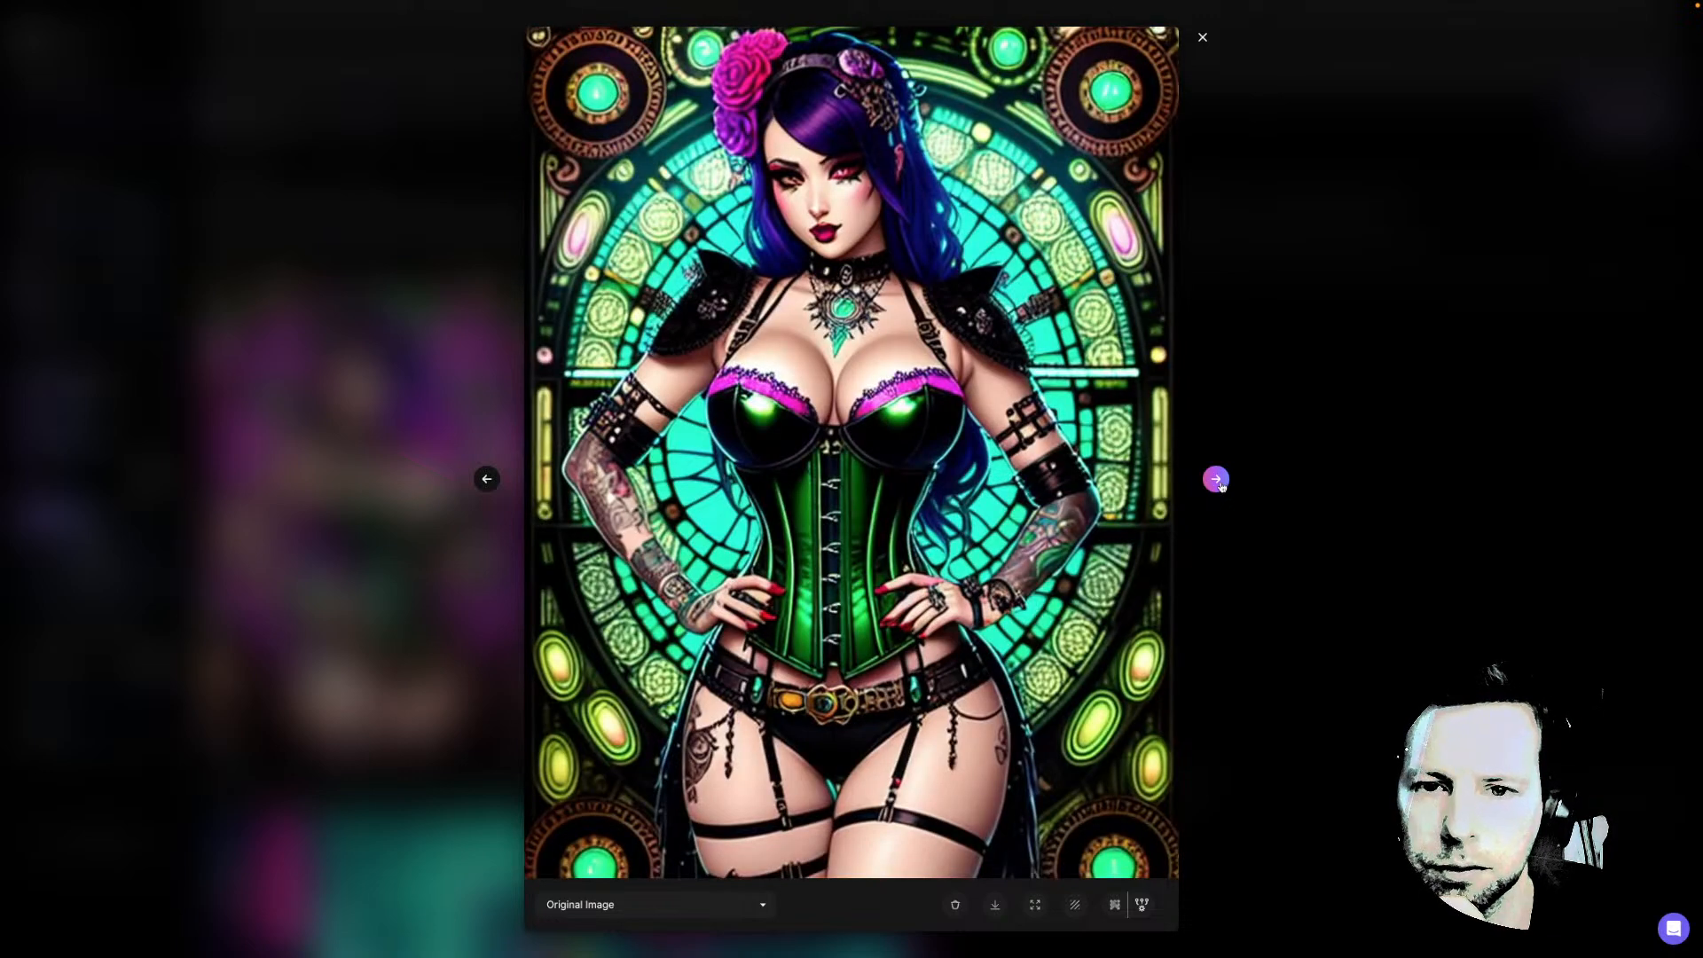
click(1216, 480)
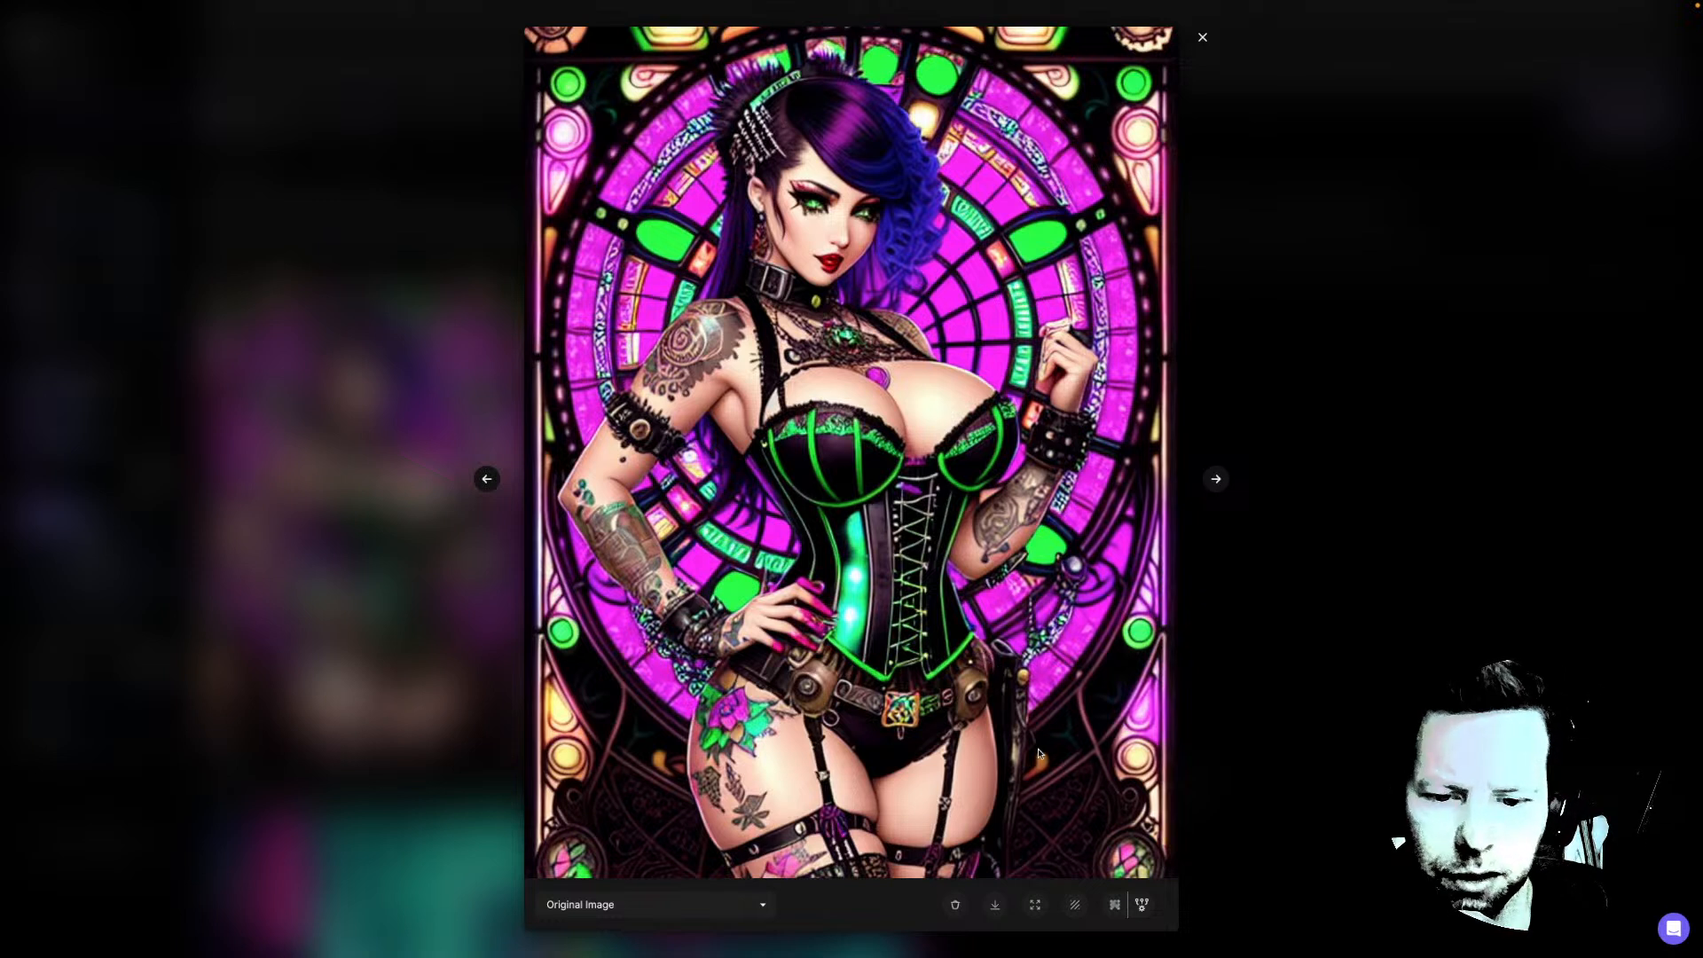
click(1117, 906)
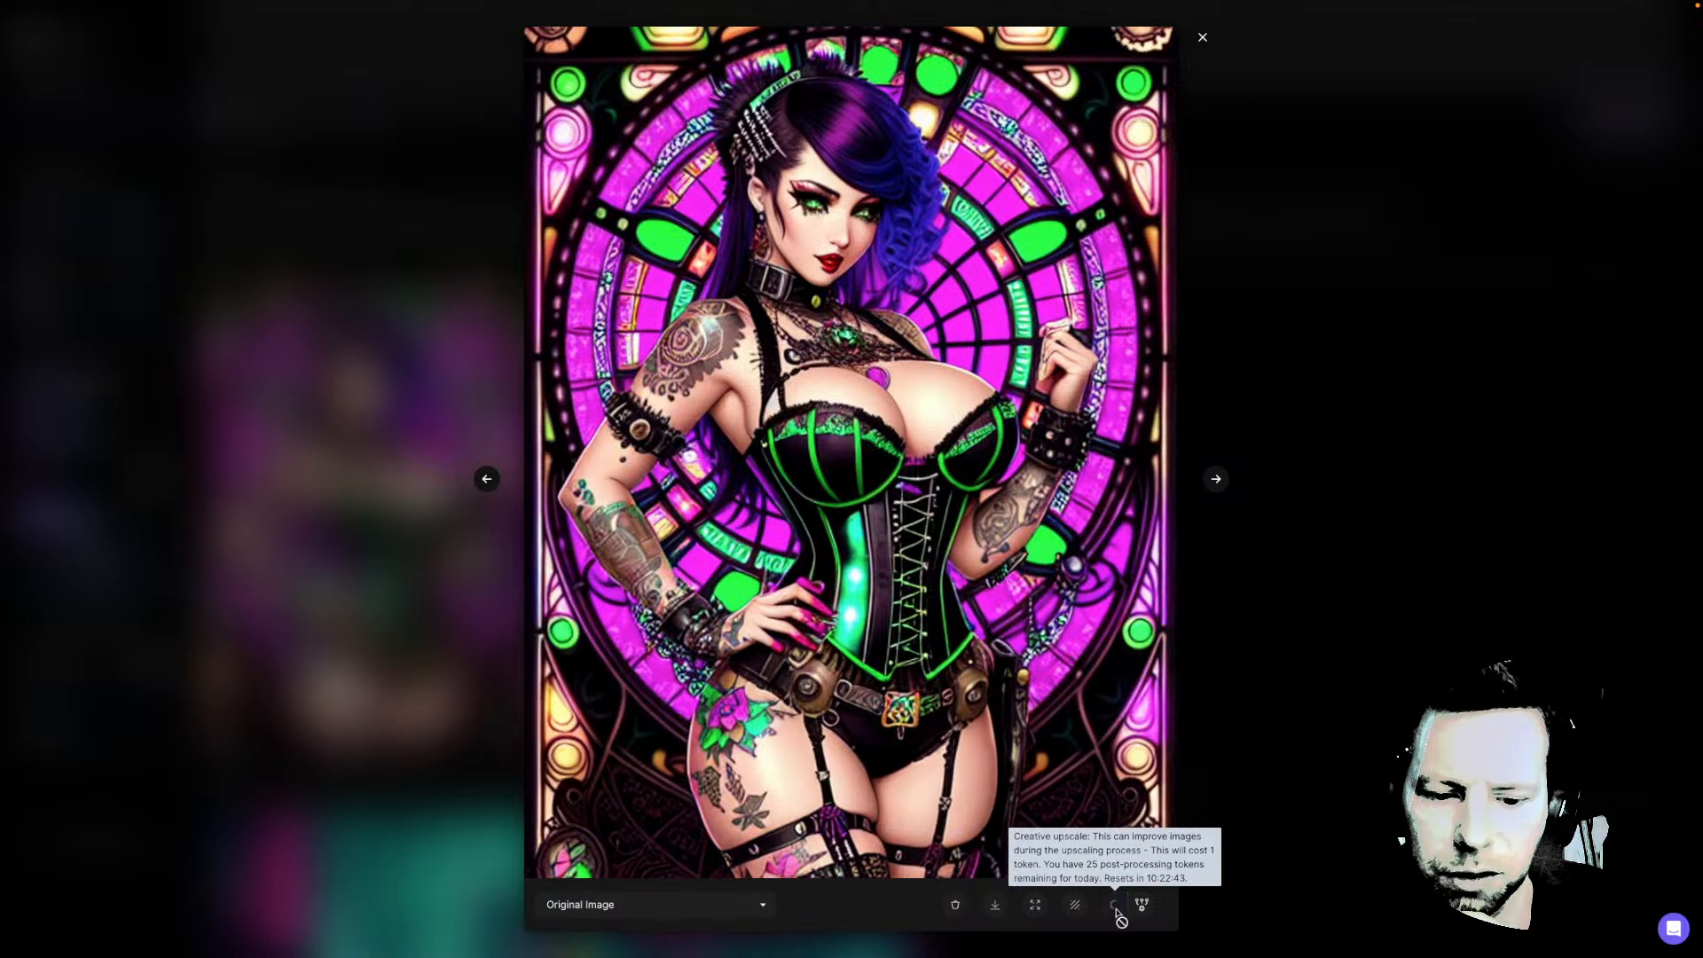
click(1351, 457)
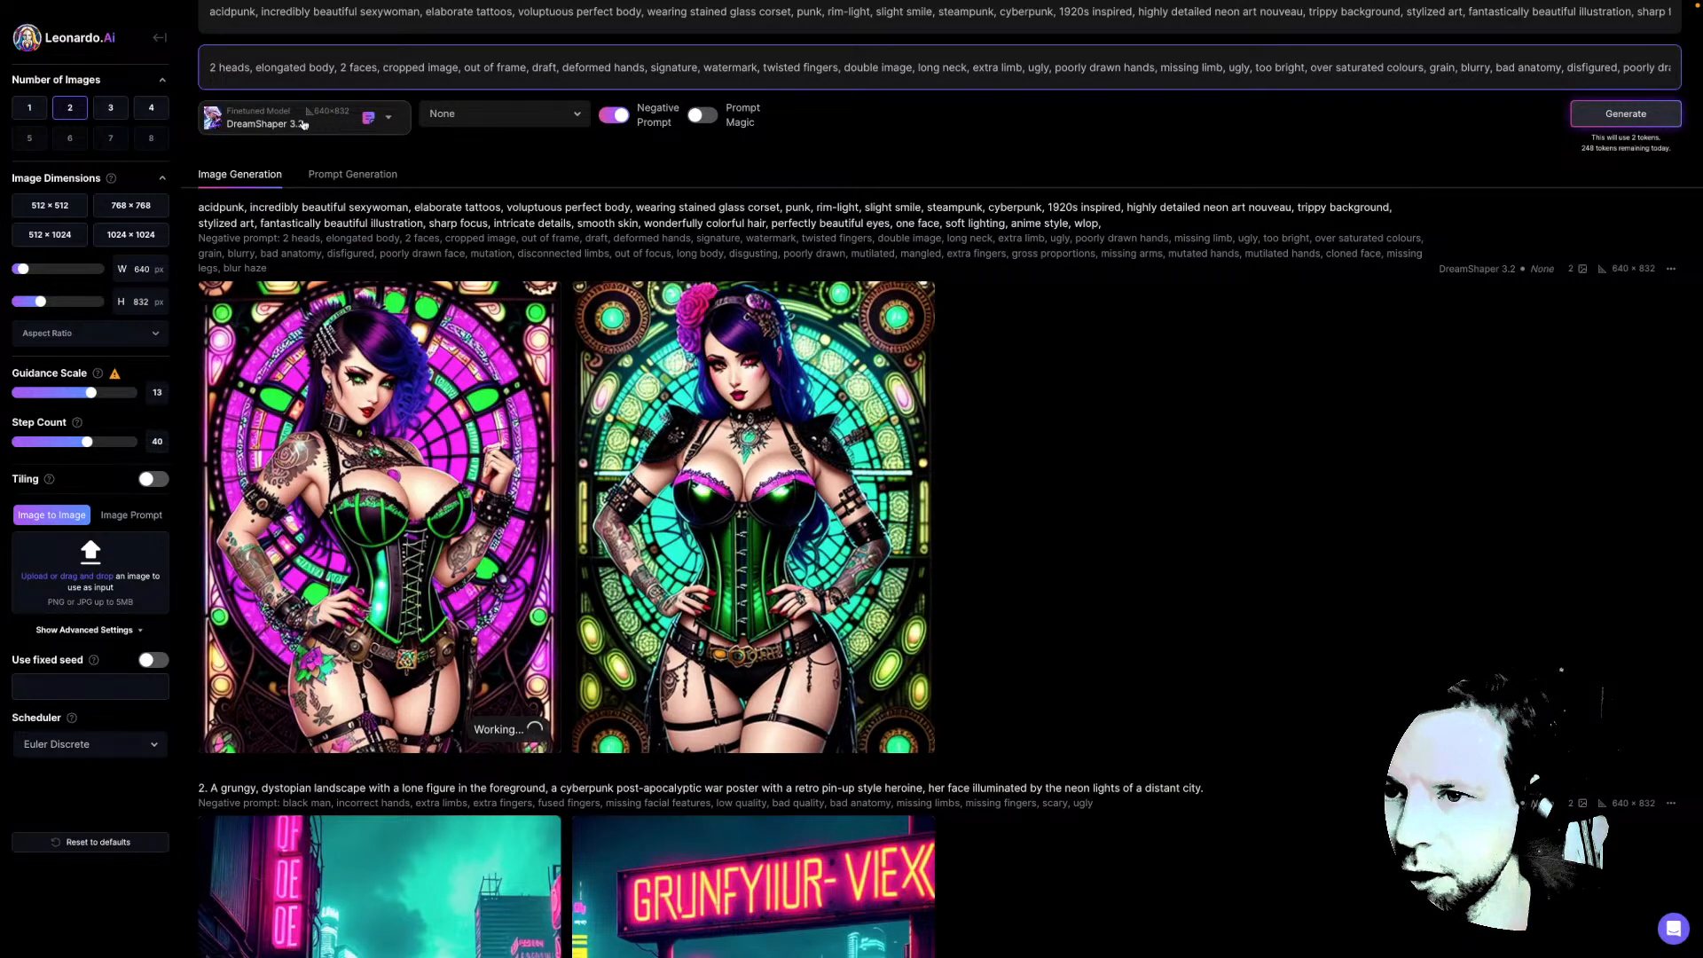
Switch the finetuned model to Deliberate 1.1 and generate two images from the same prompt
click(390, 121)
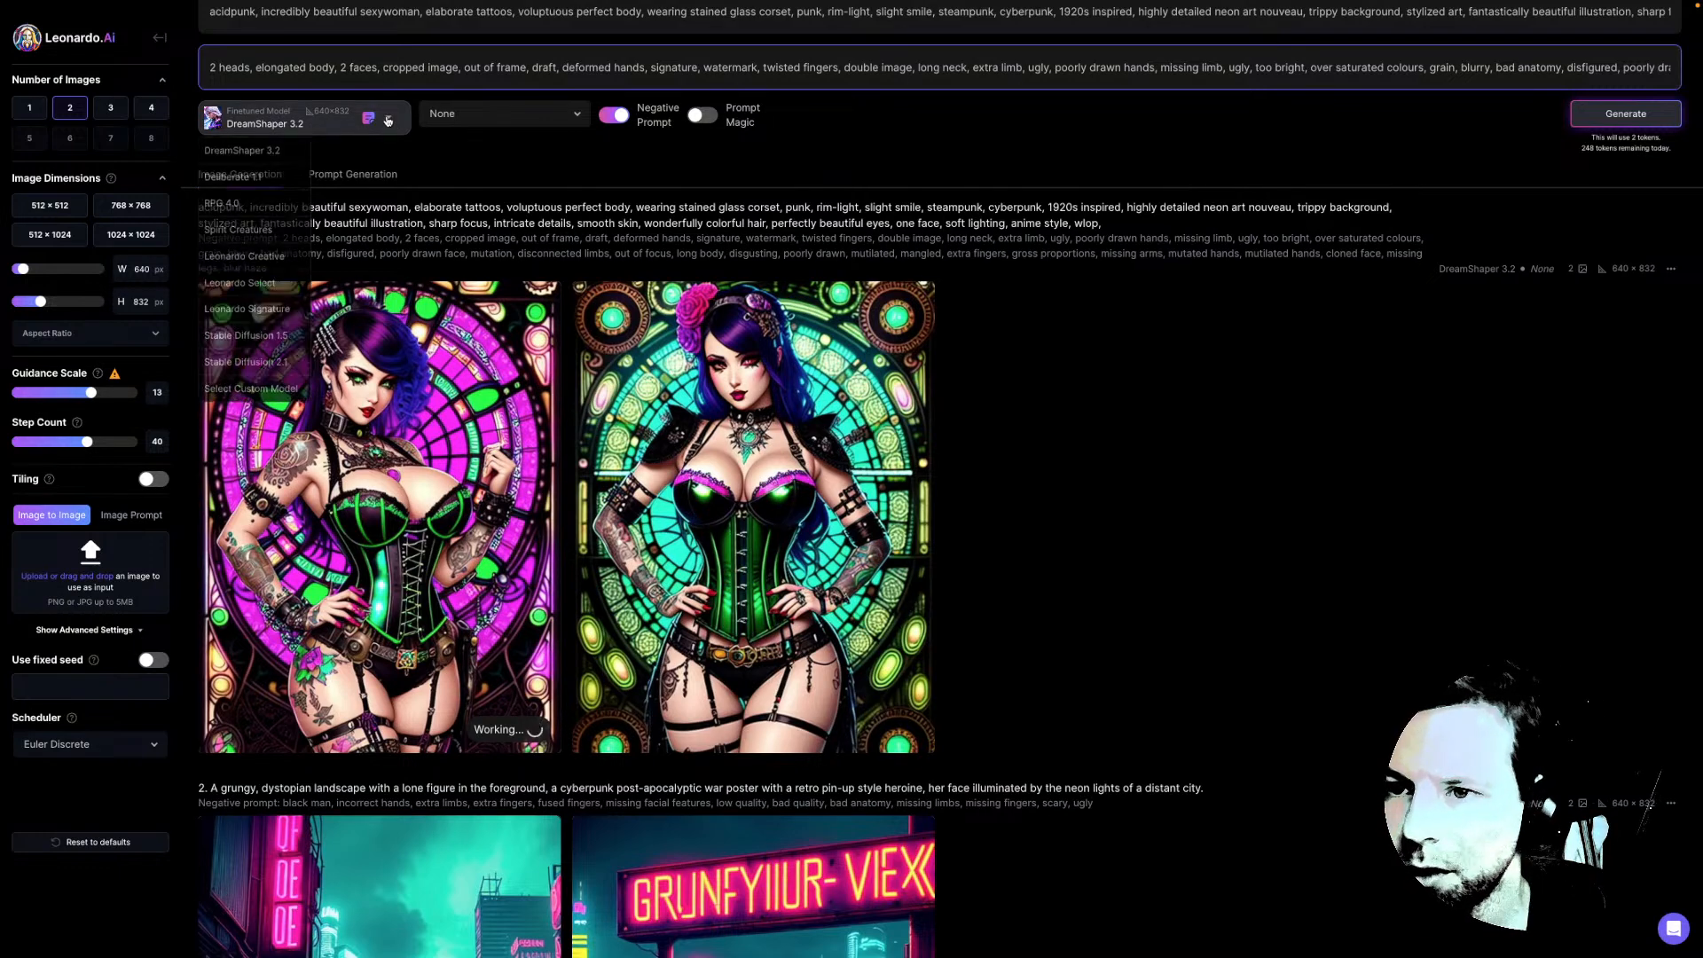
click(271, 179)
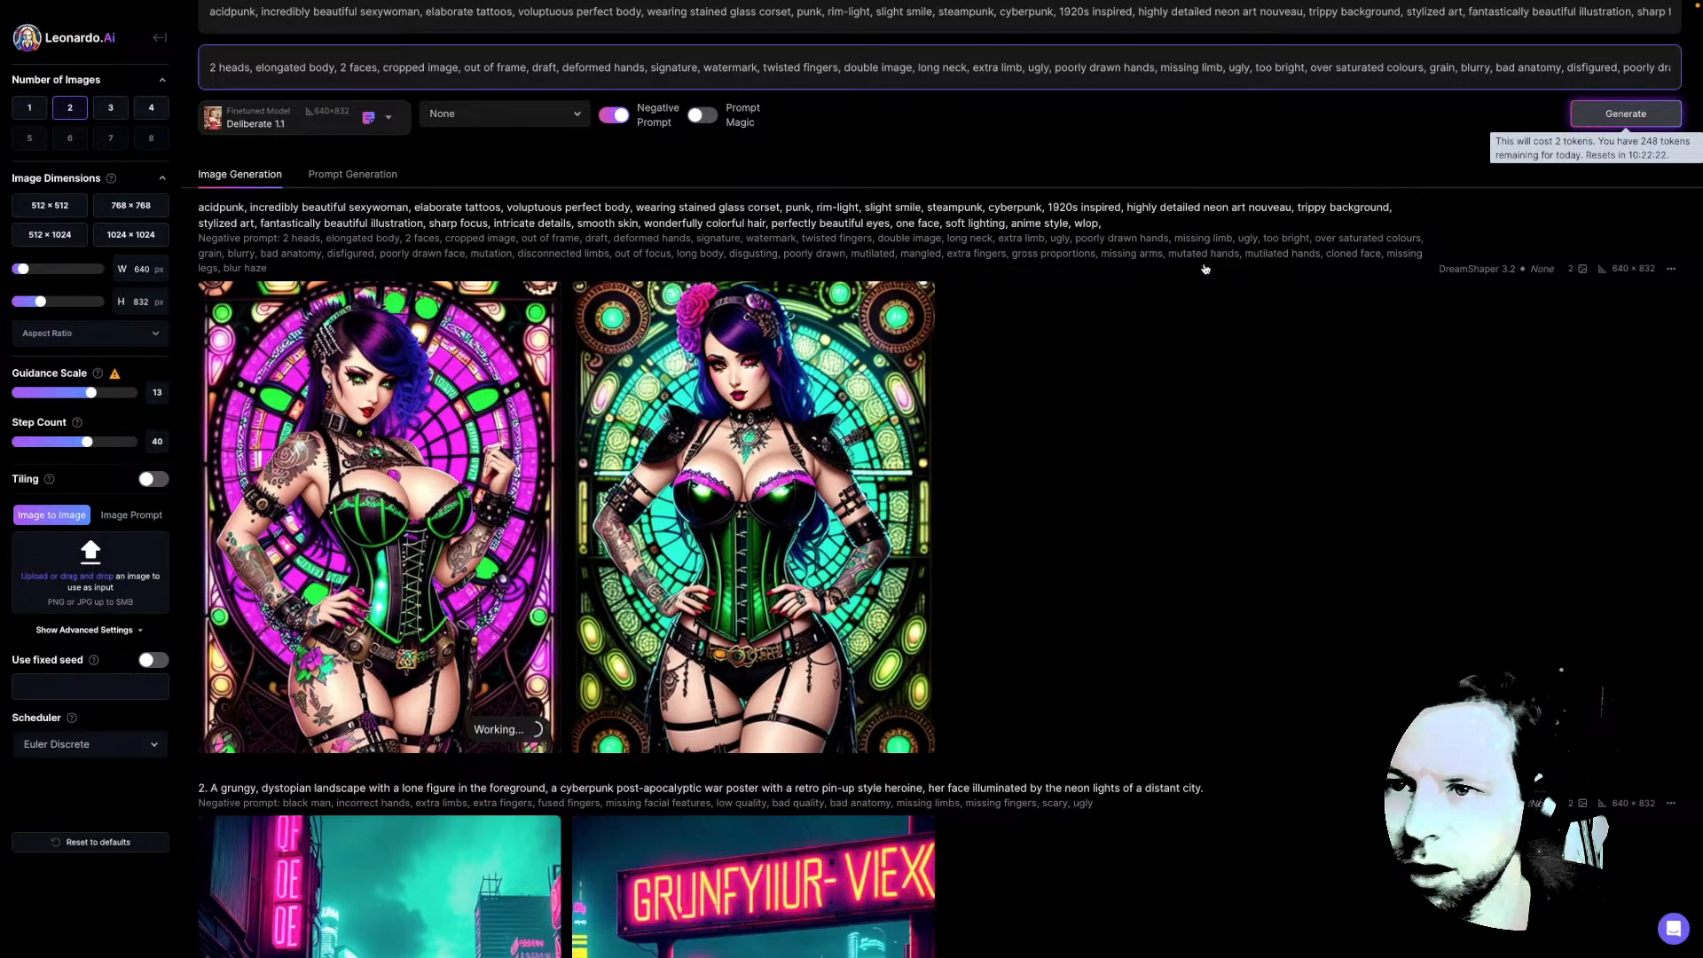
scroll(715, 270, down, 1)
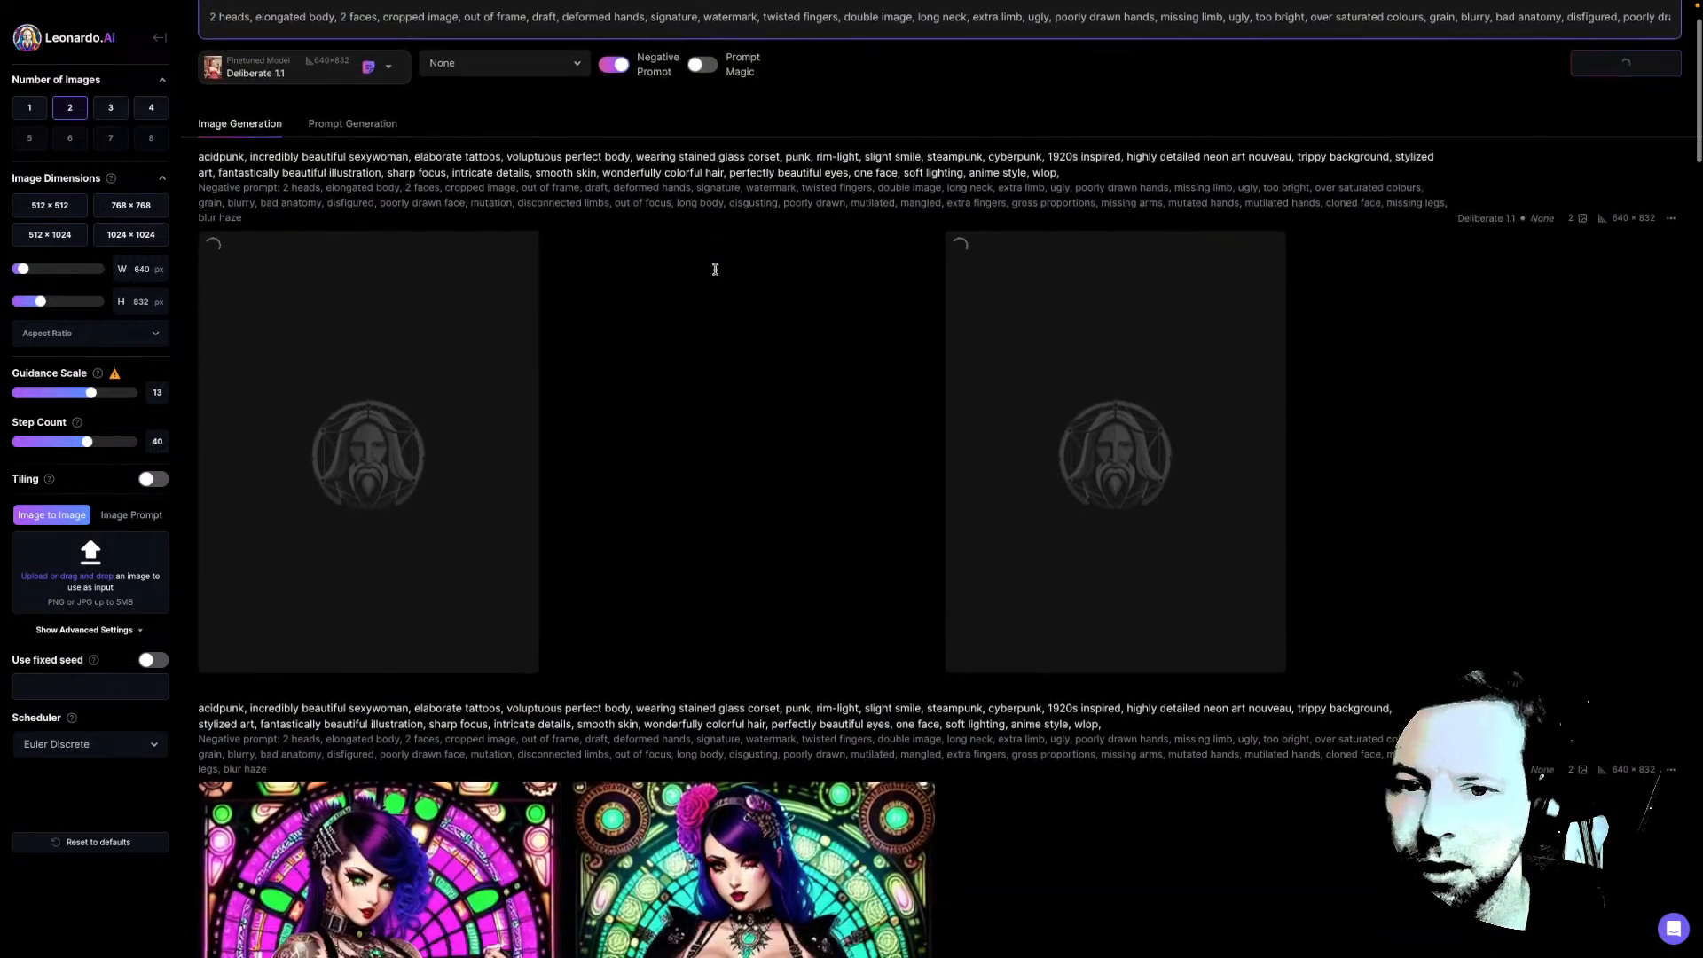
Open the upscaled version of the magenta stained glass Acidpunk image and download it
scroll(715, 269, down, 5)
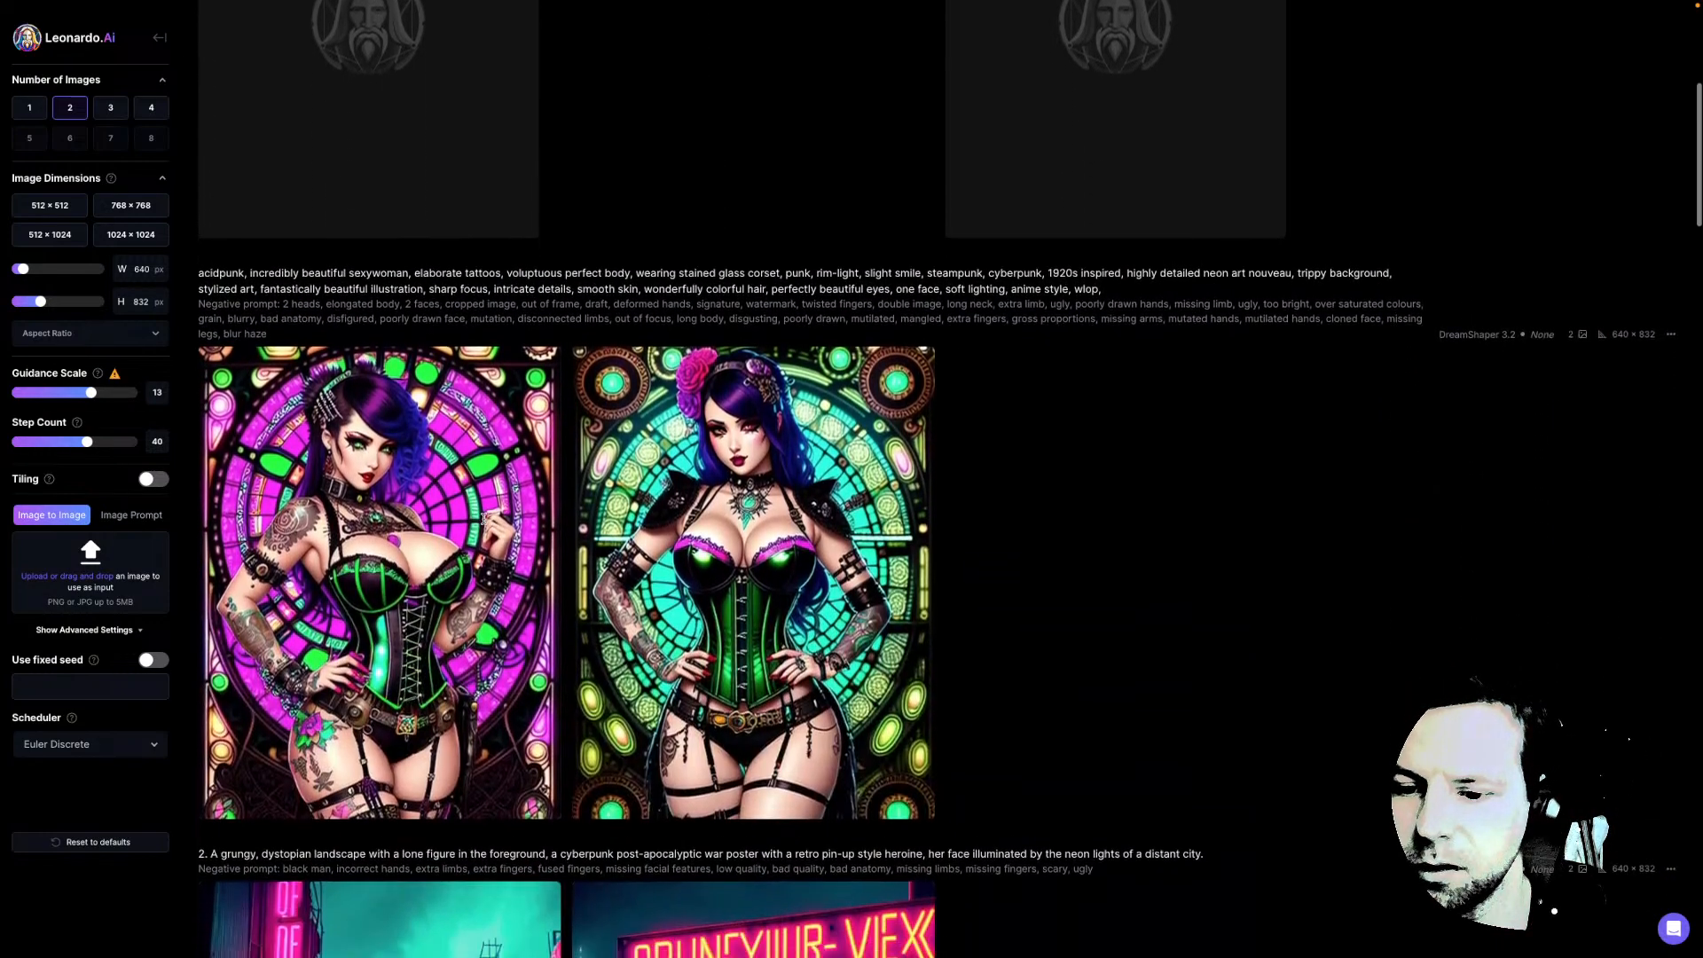
click(394, 550)
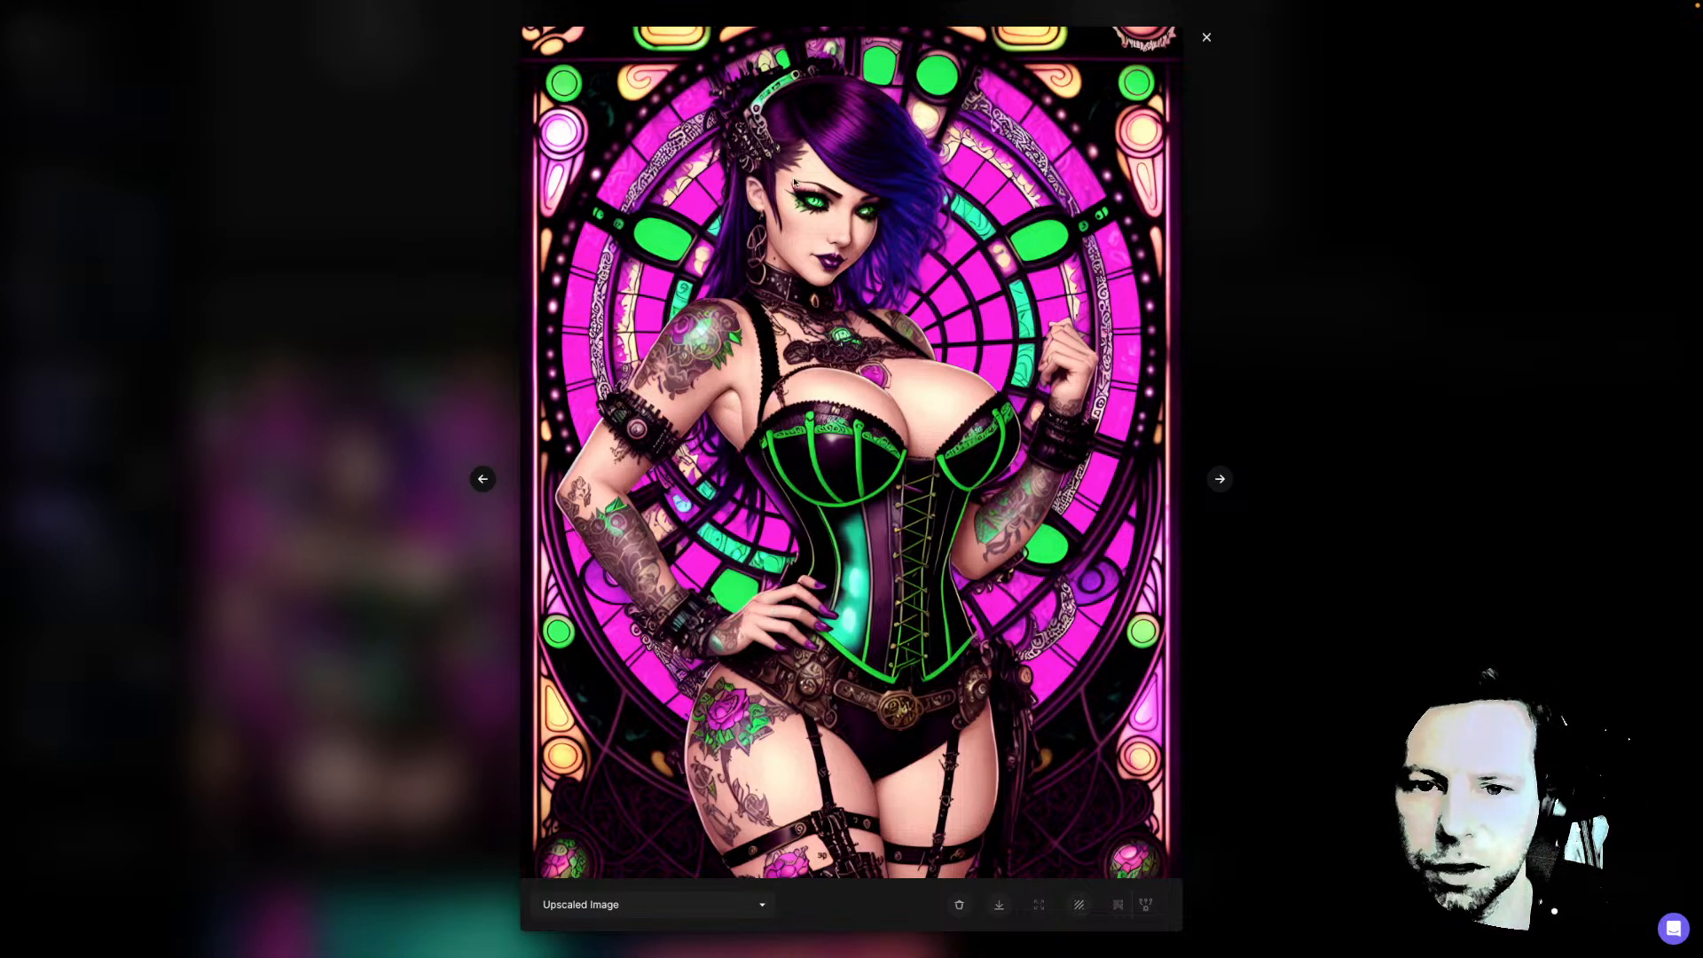
click(998, 906)
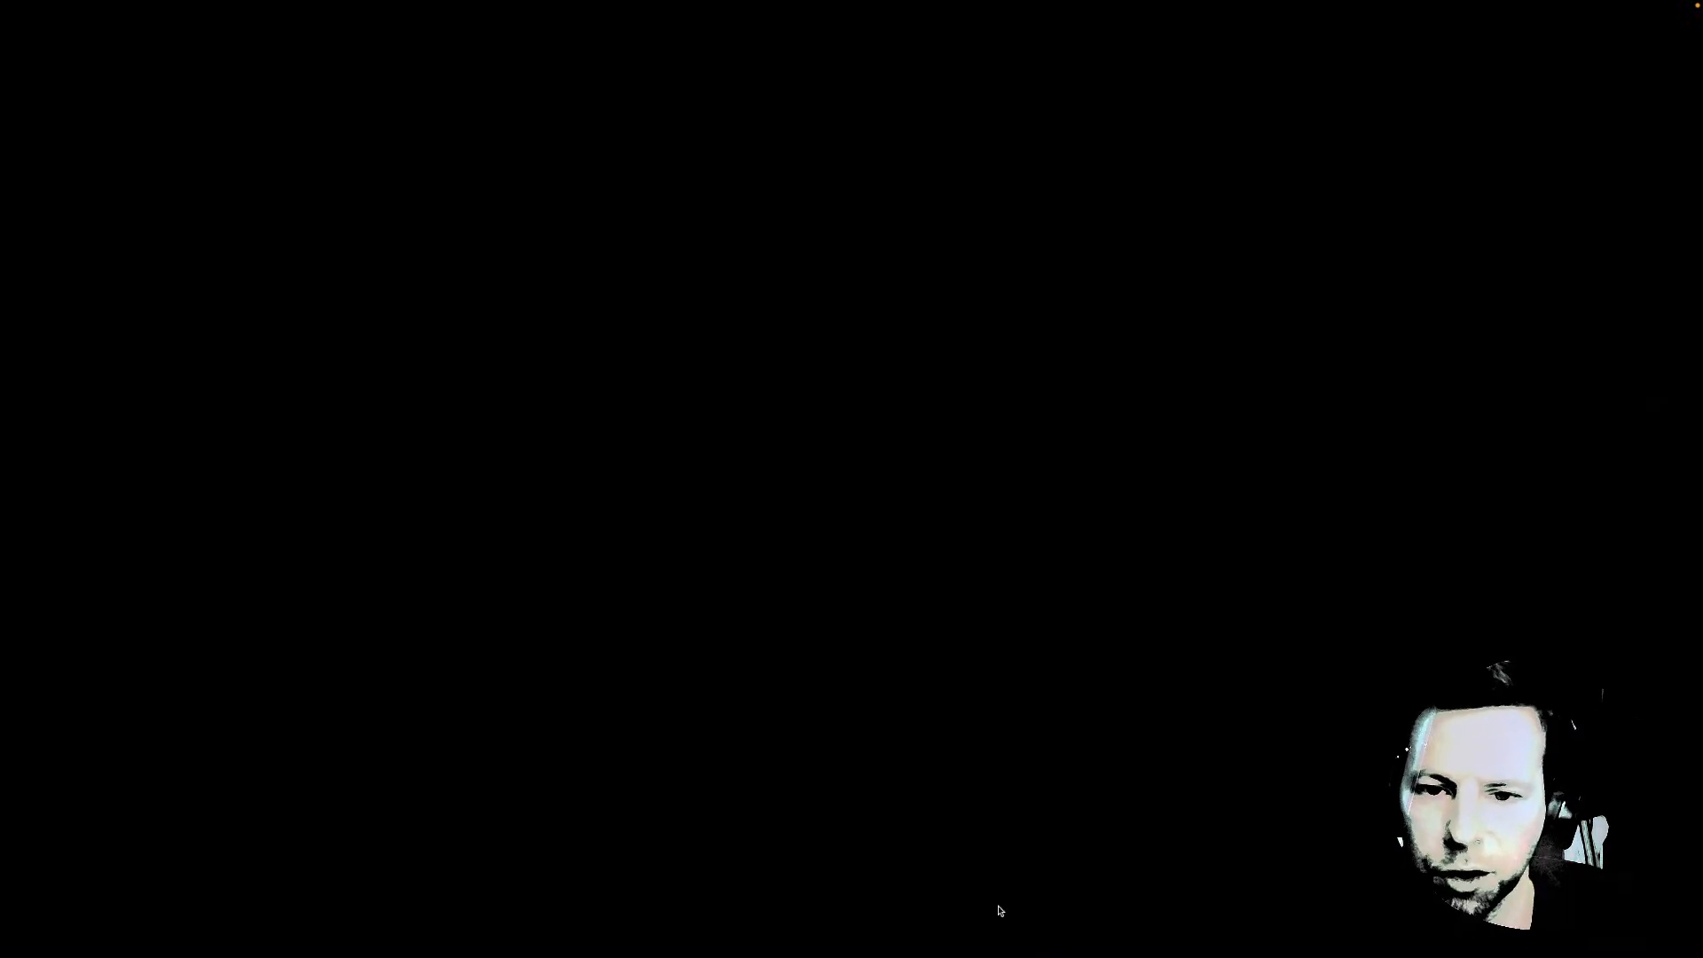
Examine the upscaled magenta stained glass Acidpunk image at full size, from the face down to the legs and back up
click(874, 469)
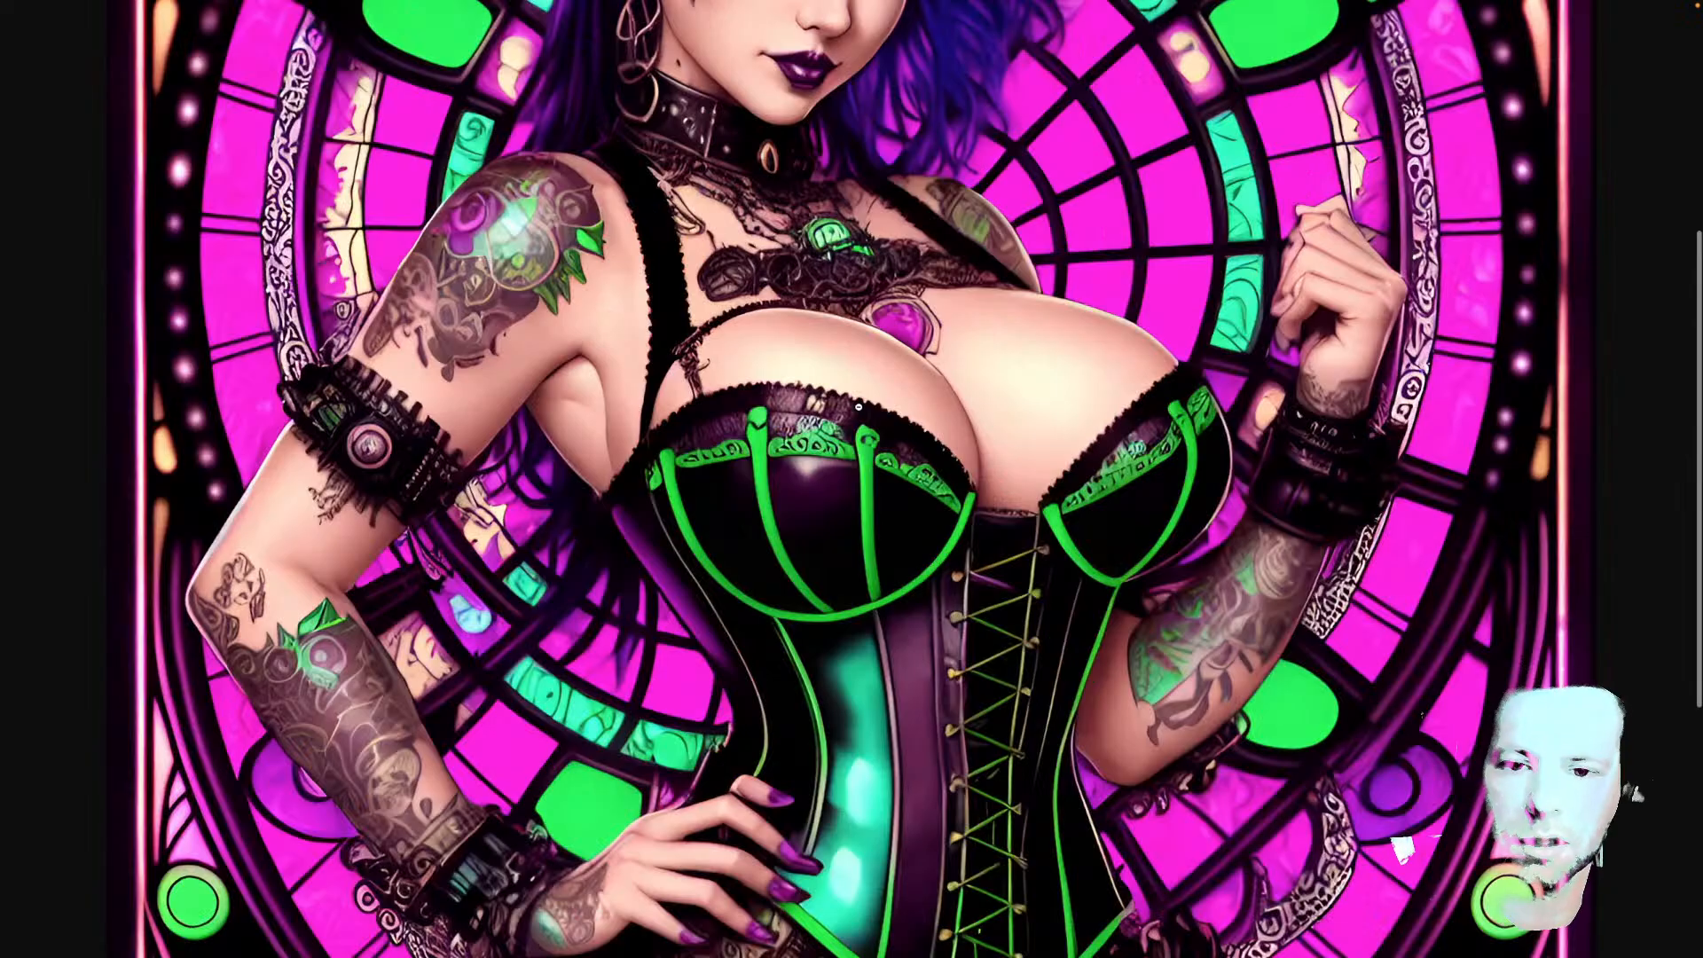
scroll(856, 407, up, 4)
scroll(856, 407, up, 2)
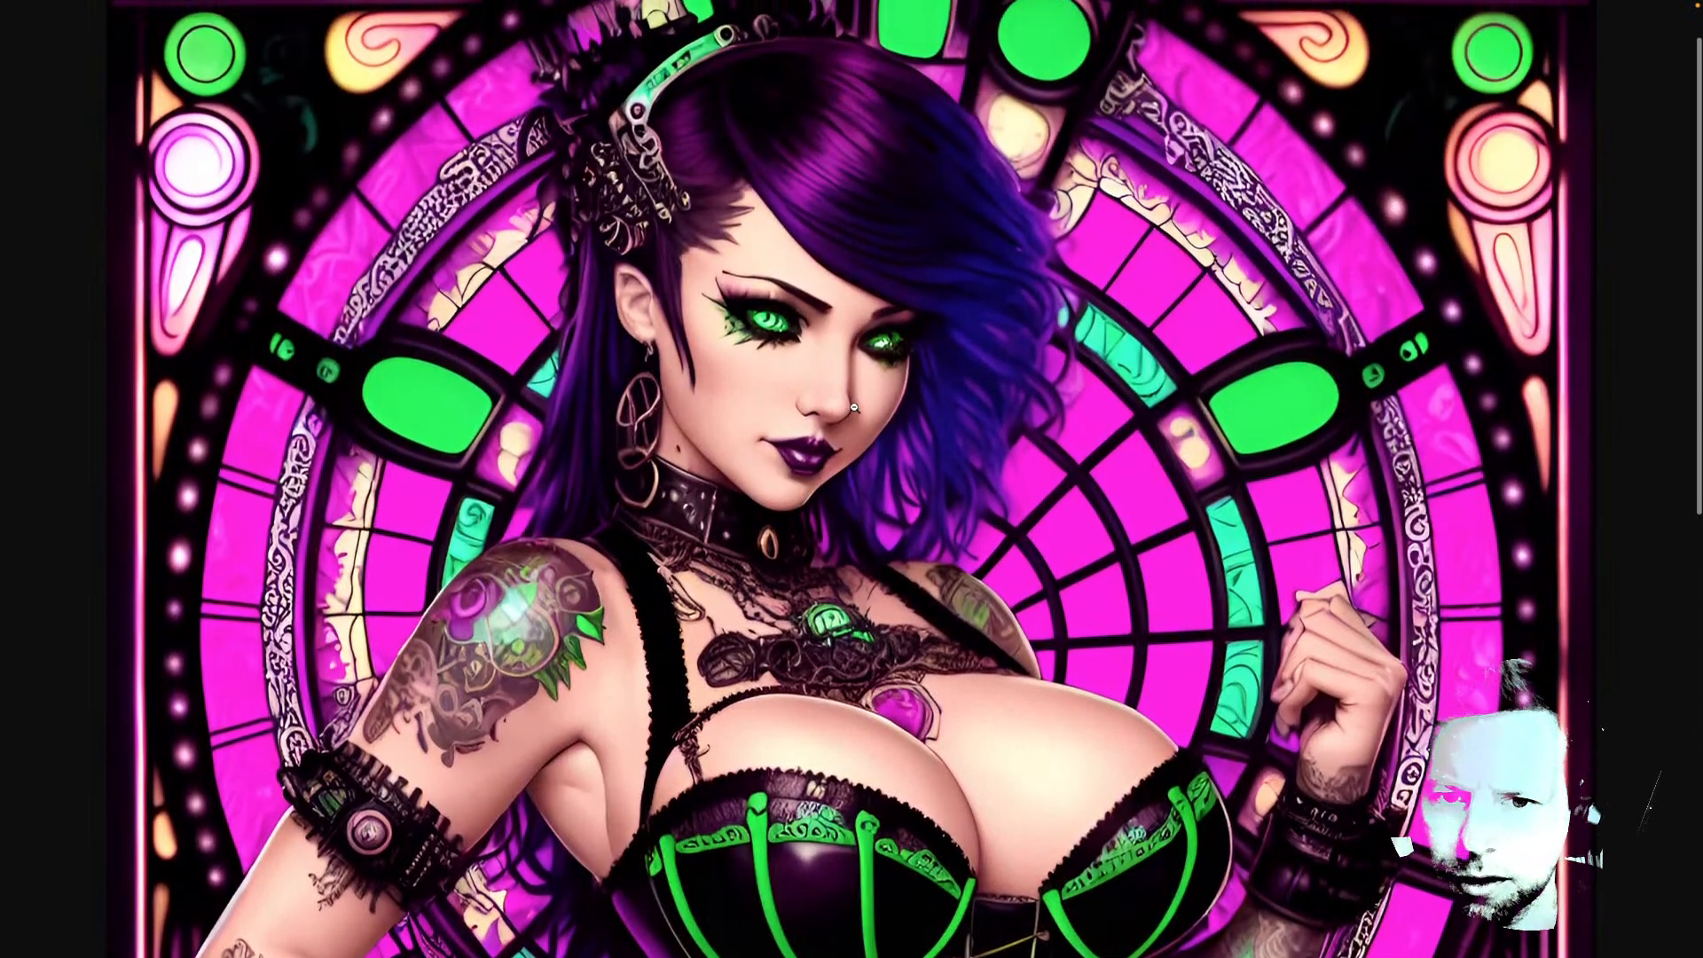
scroll(854, 407, down, 3)
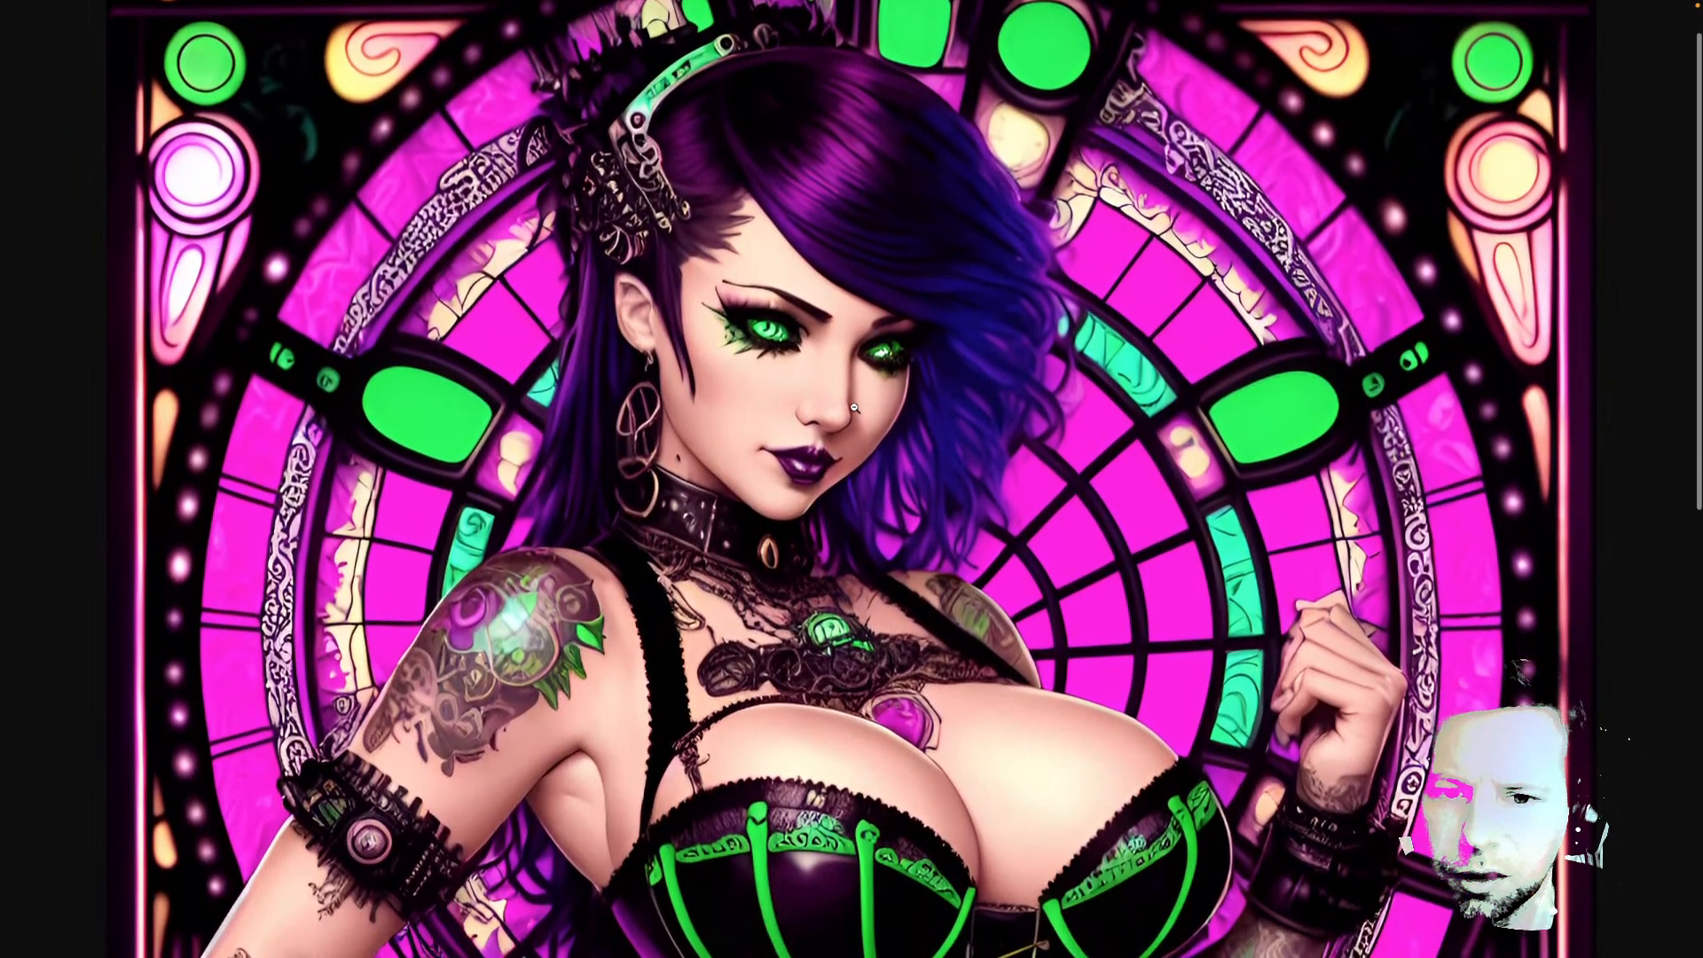
scroll(854, 407, down, 5)
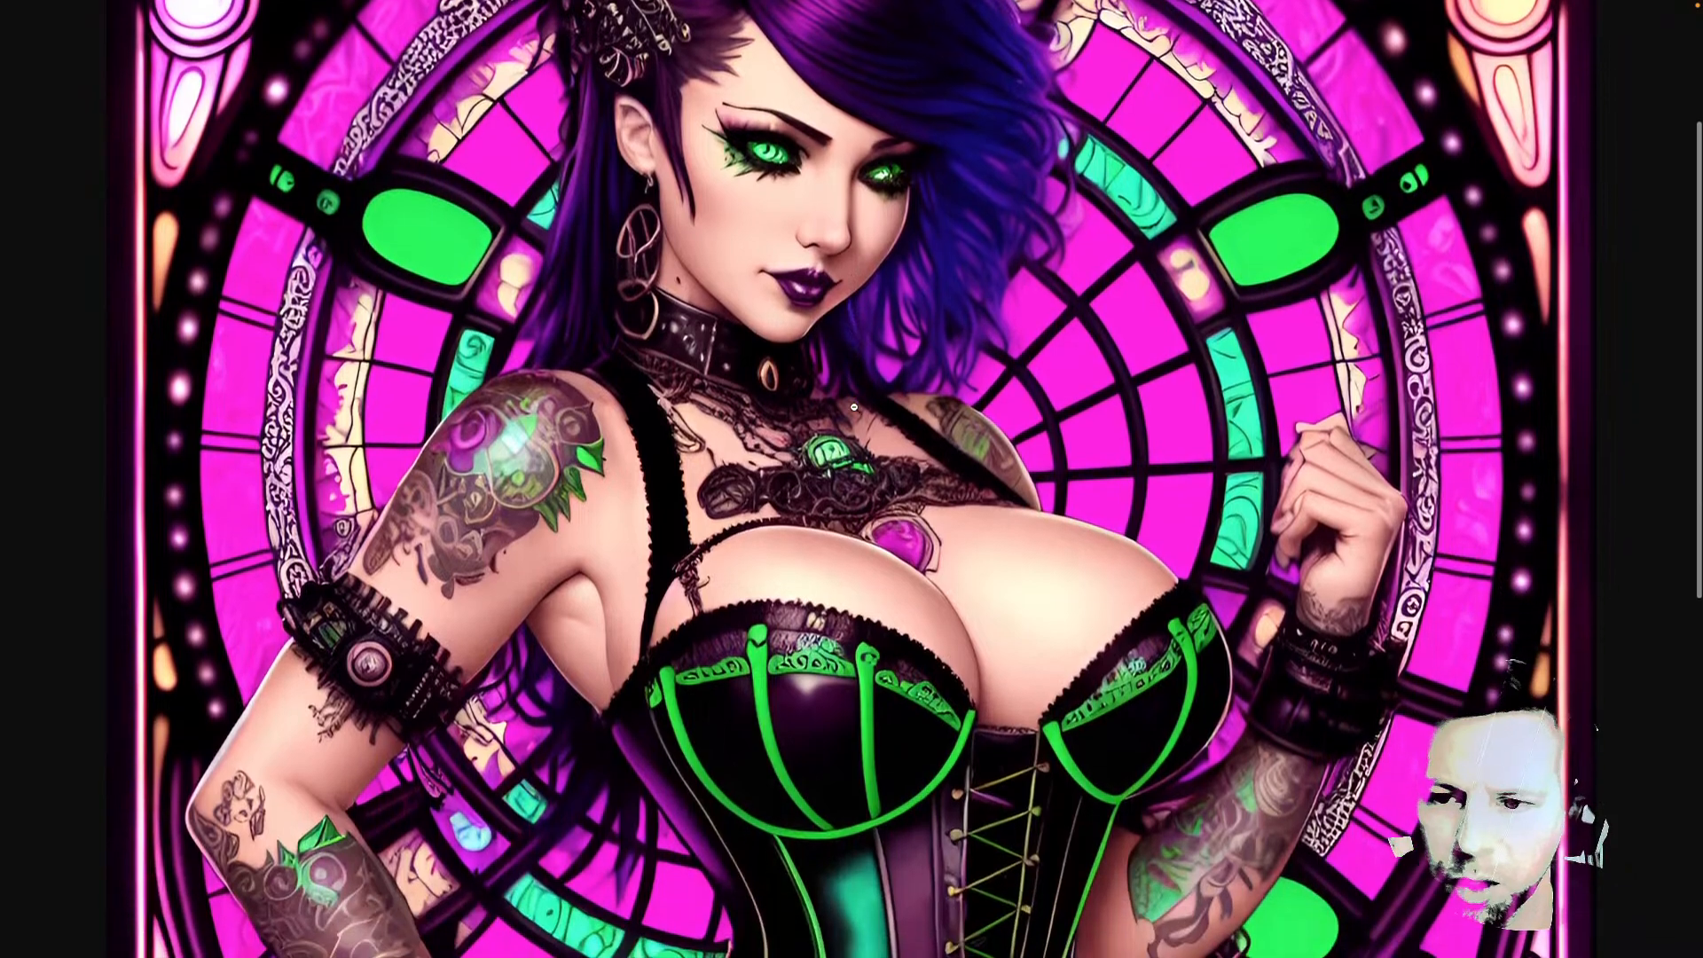
scroll(854, 407, down, 8)
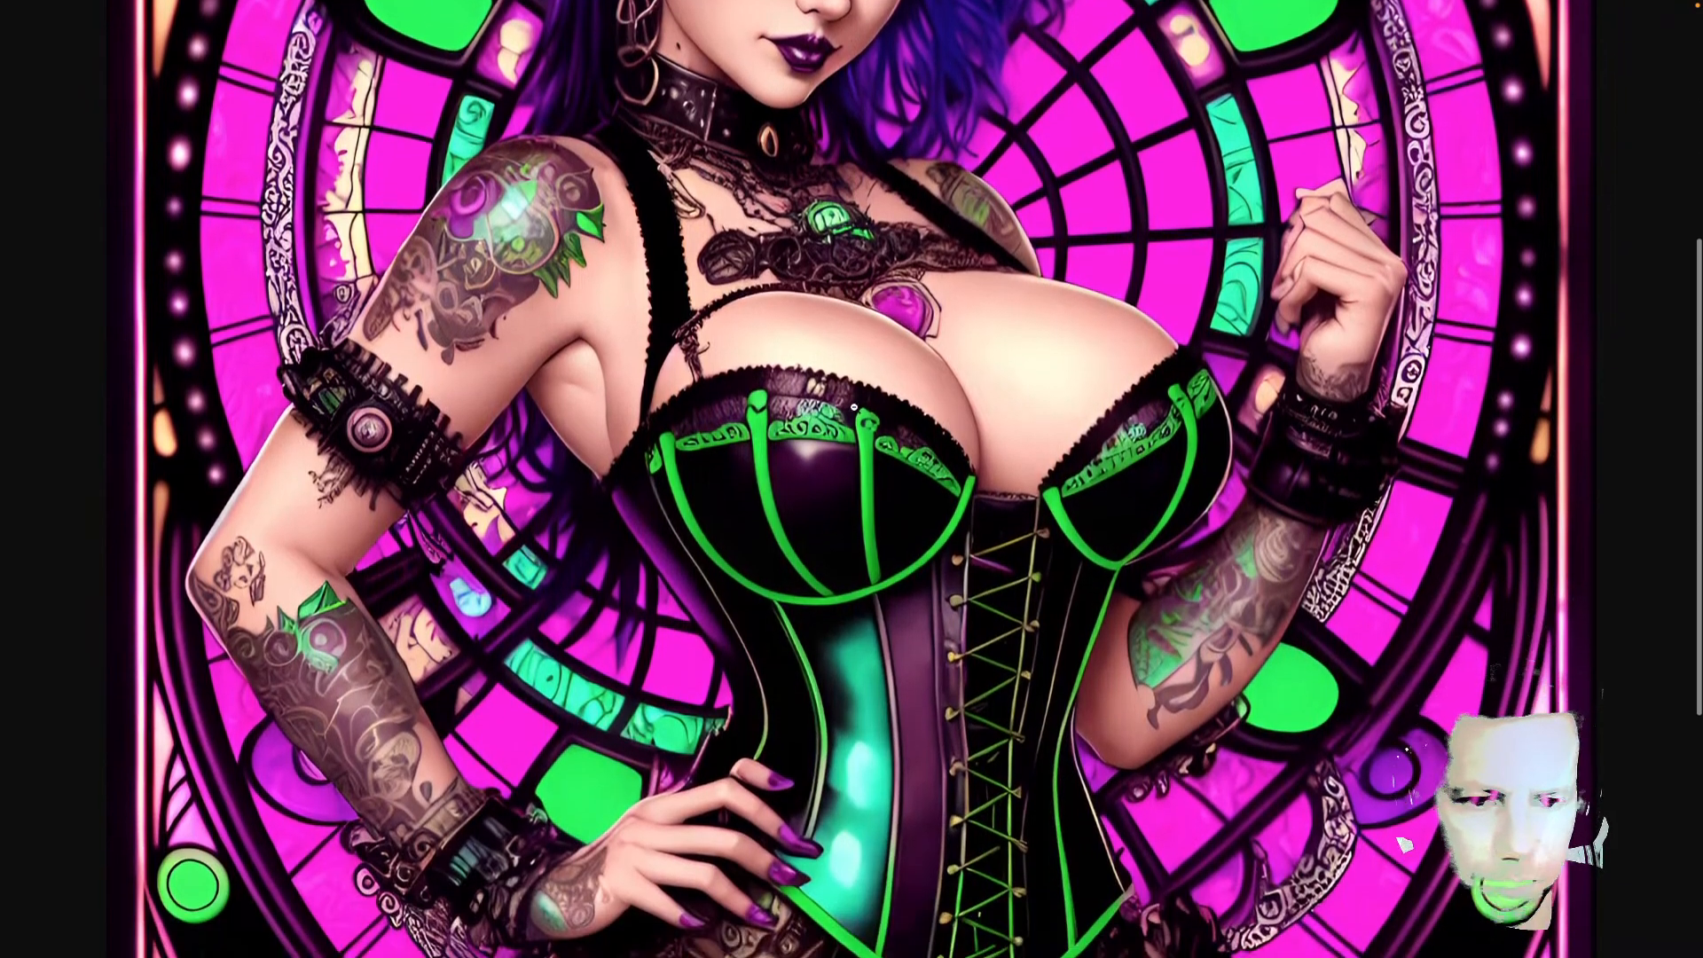
scroll(854, 407, down, 4)
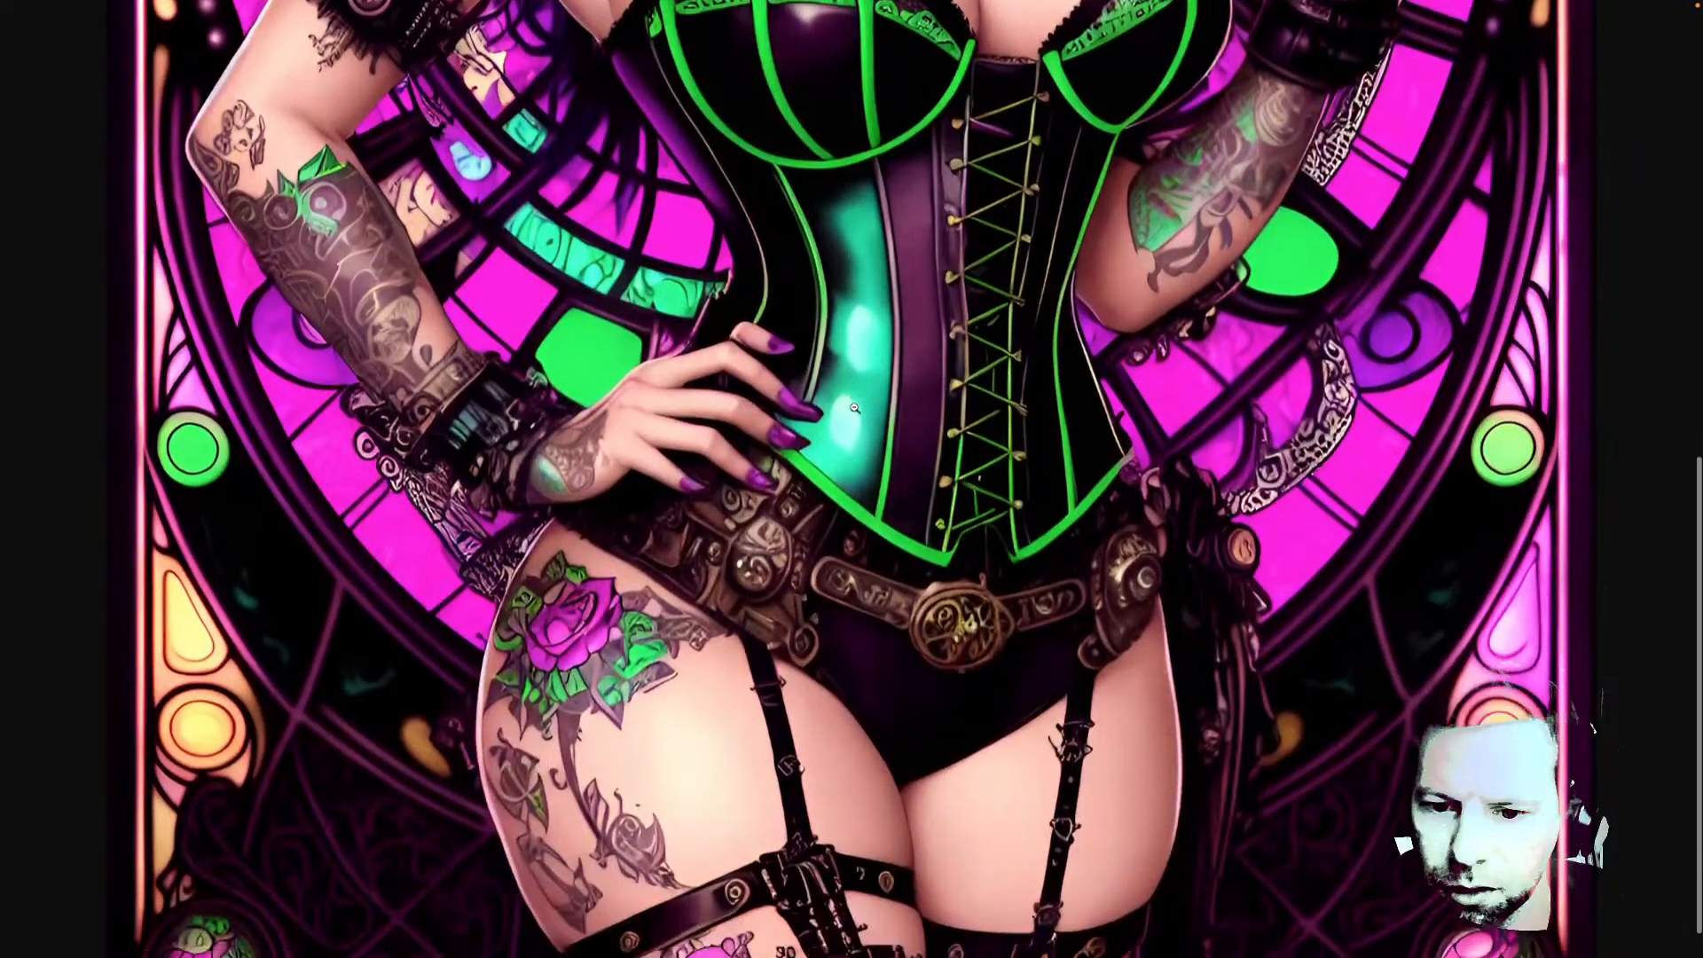
scroll(854, 407, up, 8)
scroll(854, 407, up, 10)
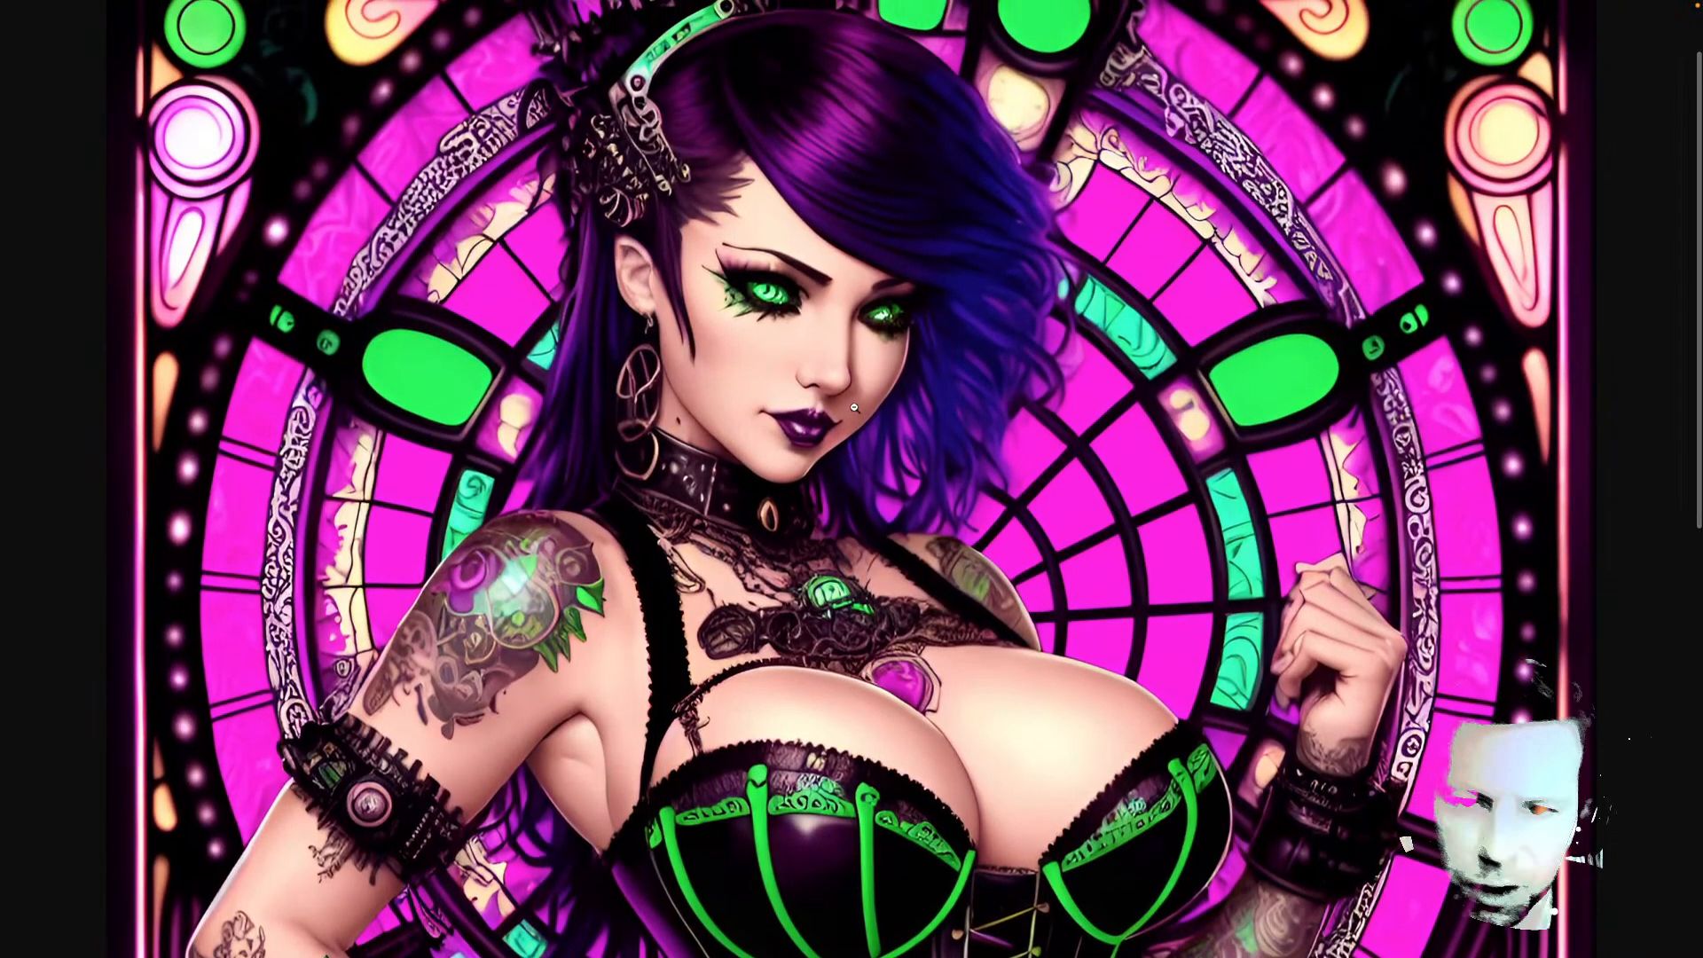
Save the full-size upscaled image as a file in the _Leonardo folder under its suggested name
key(super+s)
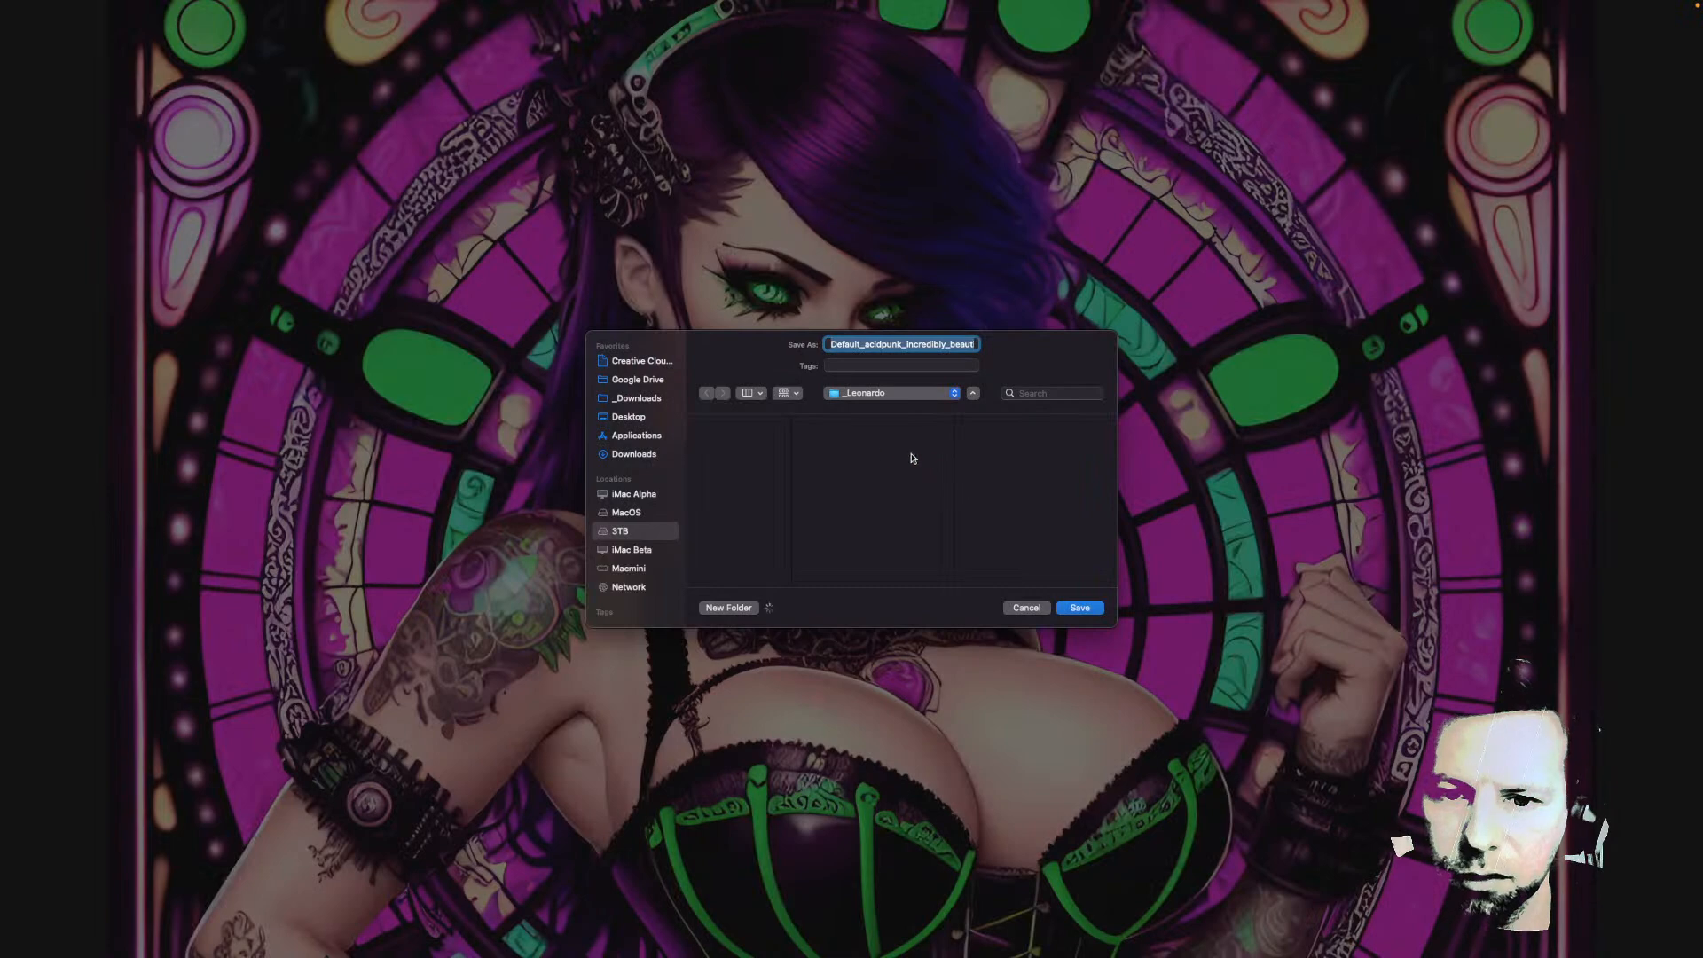
key(Return)
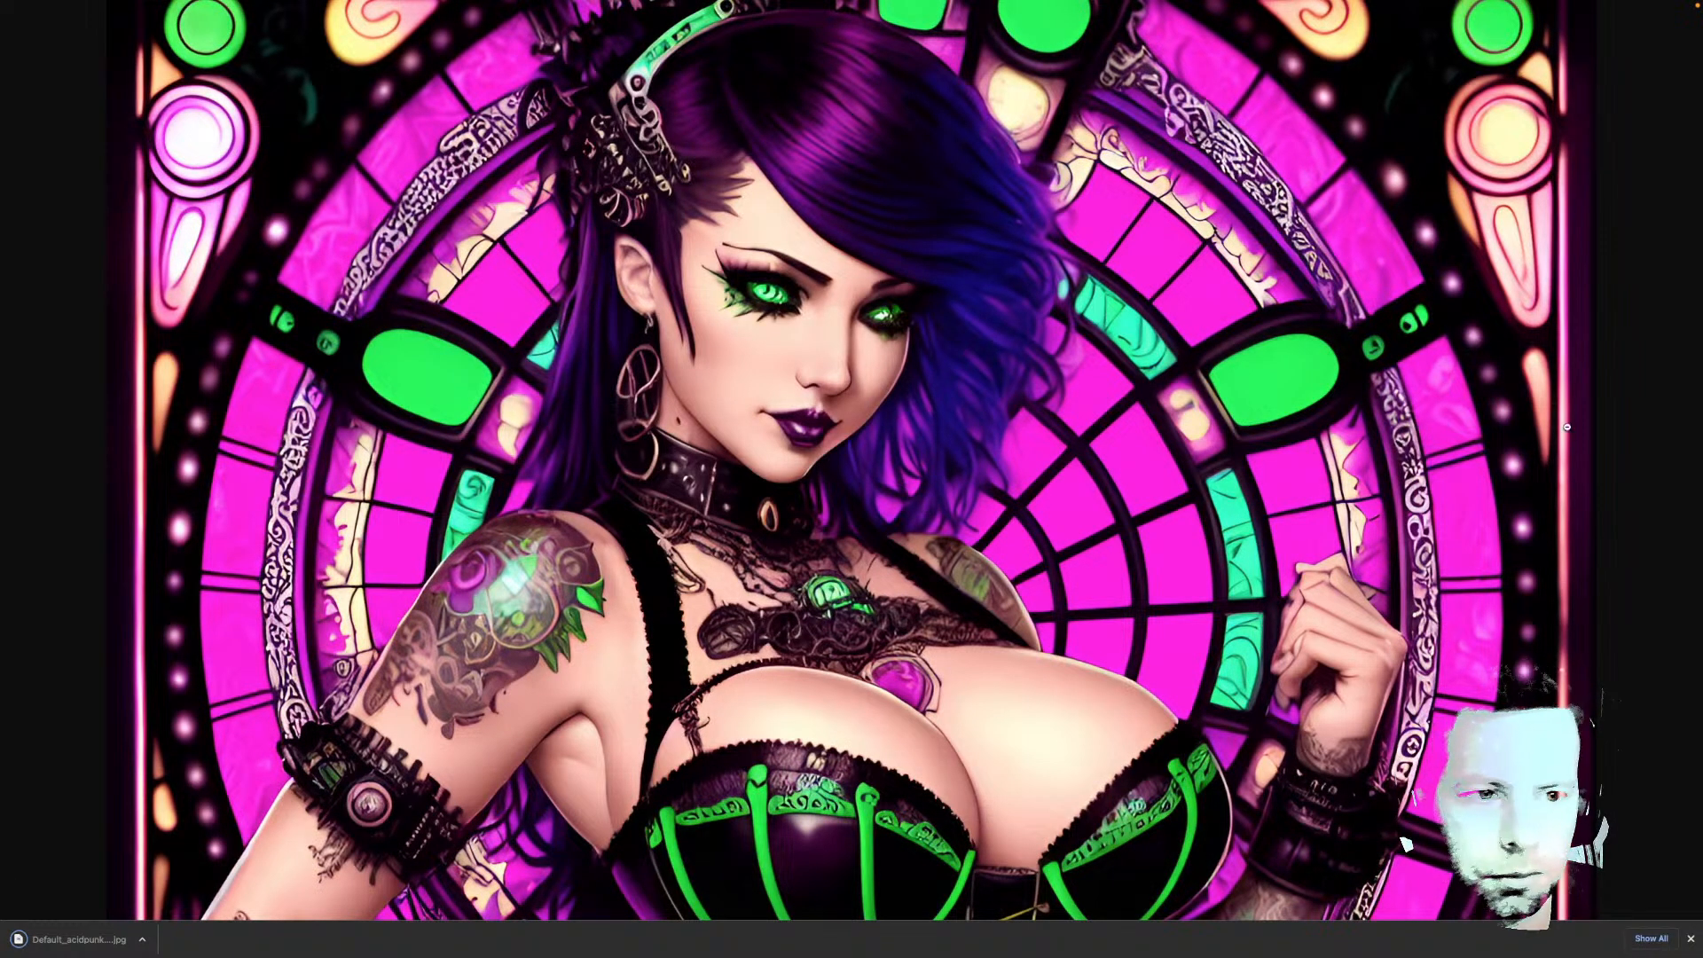
click(1691, 939)
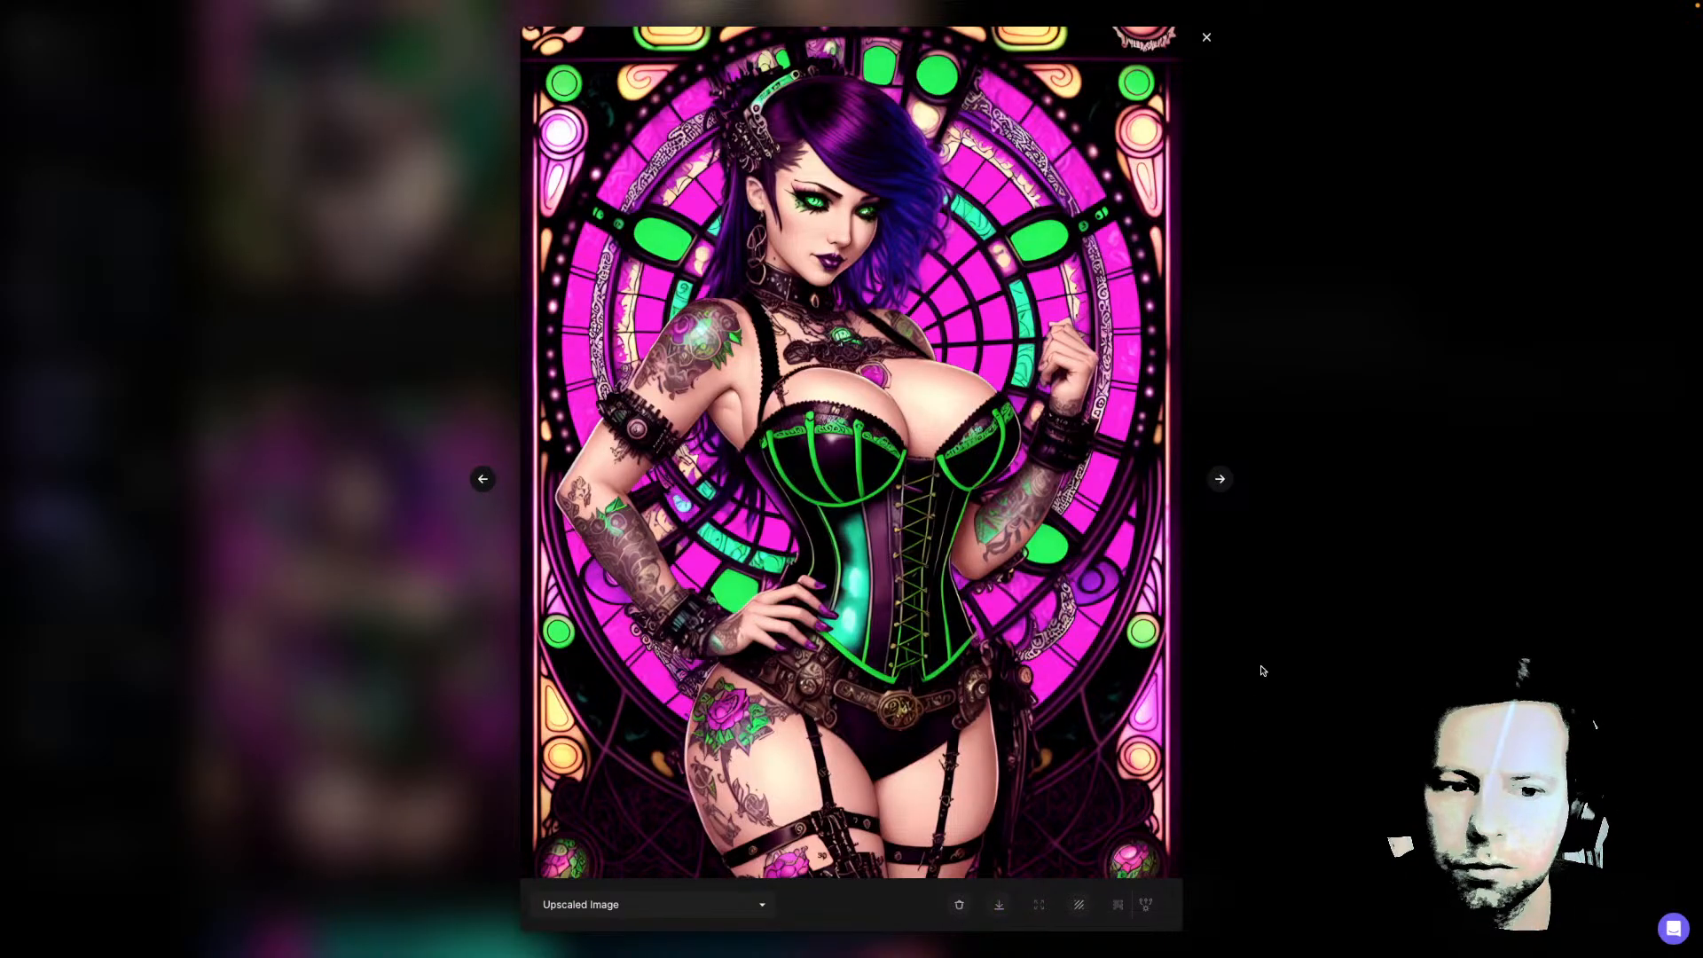
View the other image of the pair, then compare the original and upscaled versions of the magenta stained glass image
click(1218, 479)
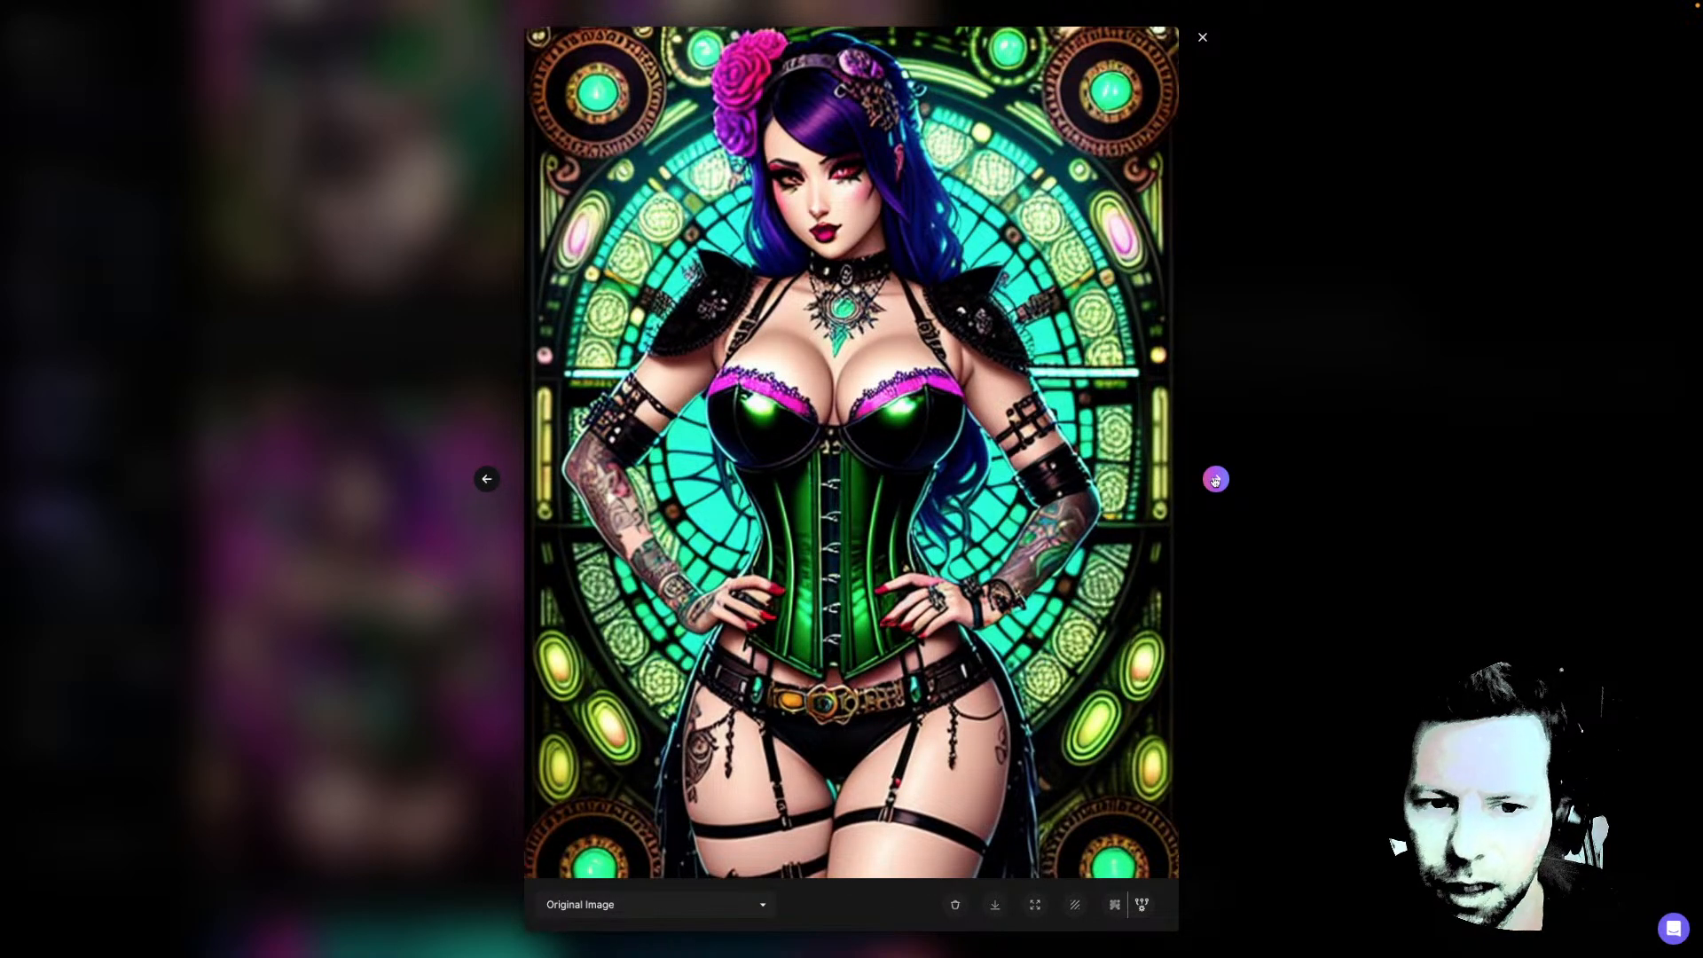
click(1215, 478)
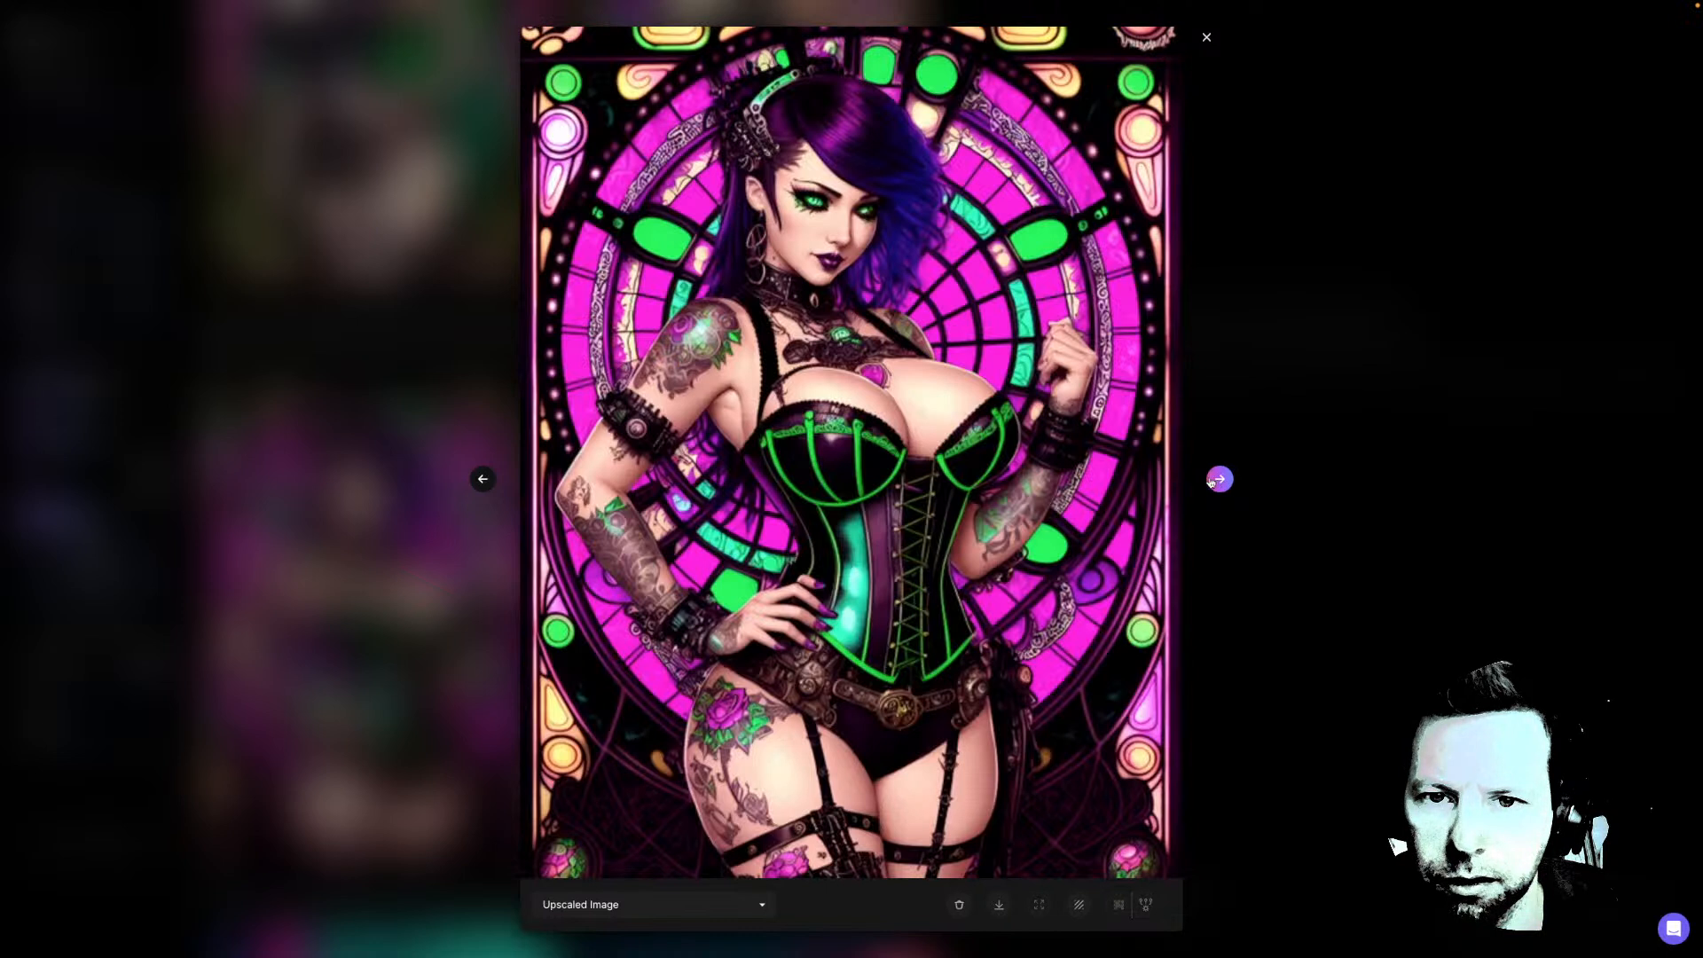
click(666, 906)
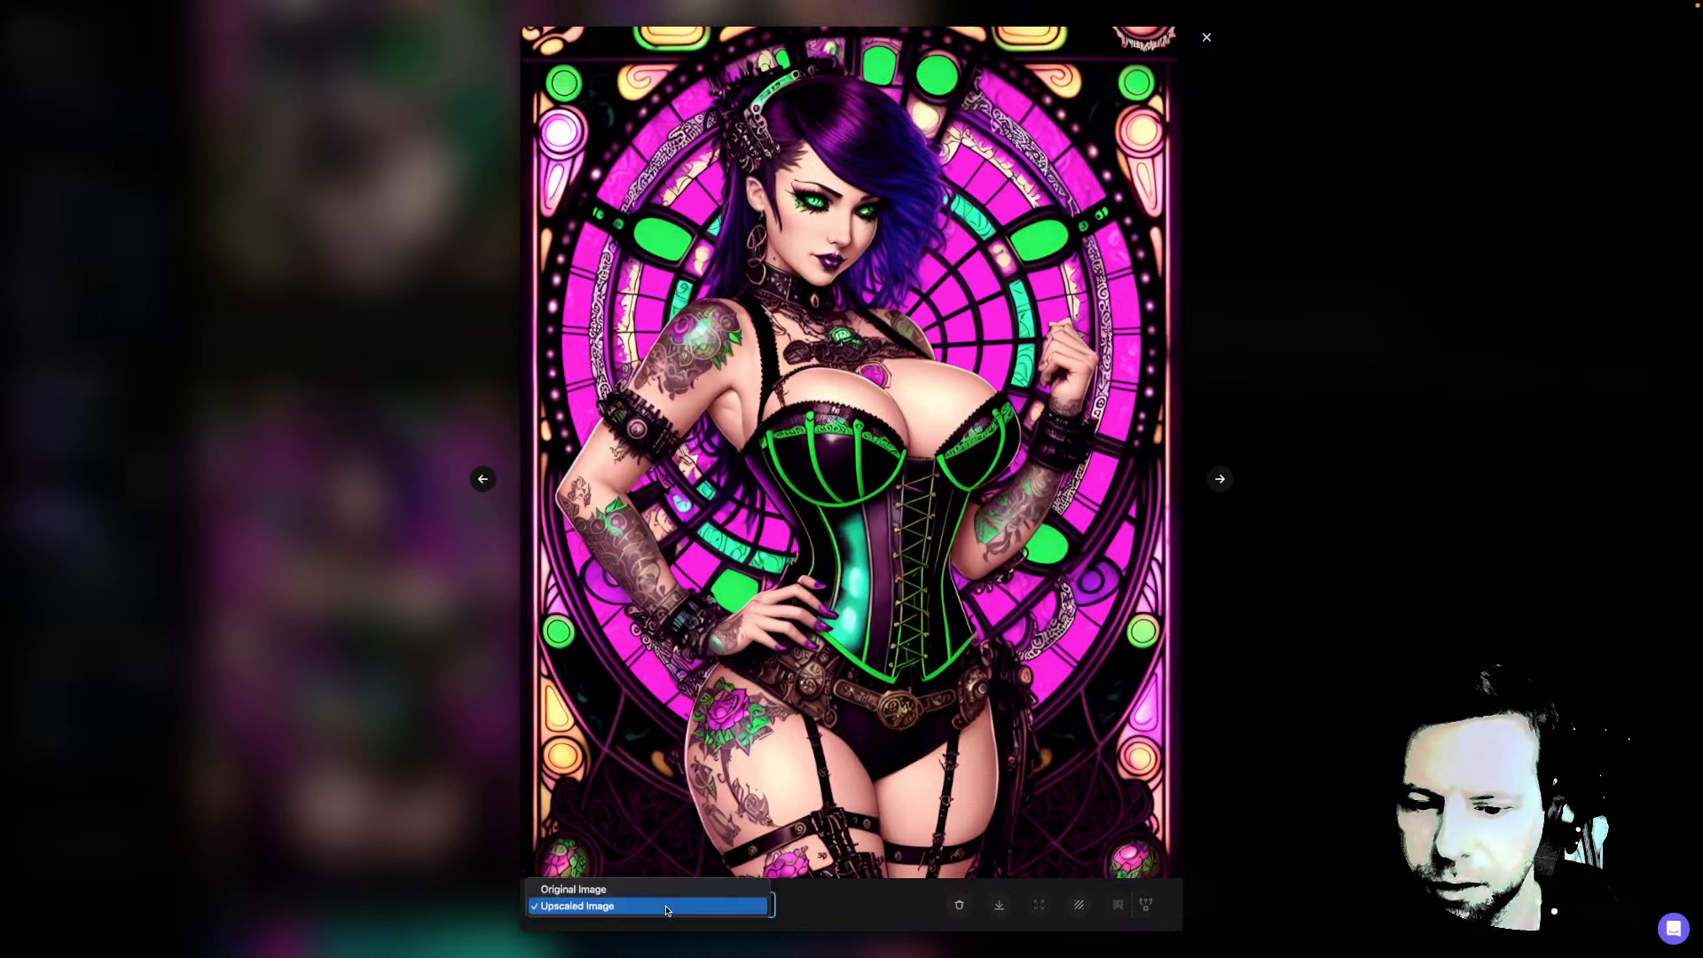
click(667, 891)
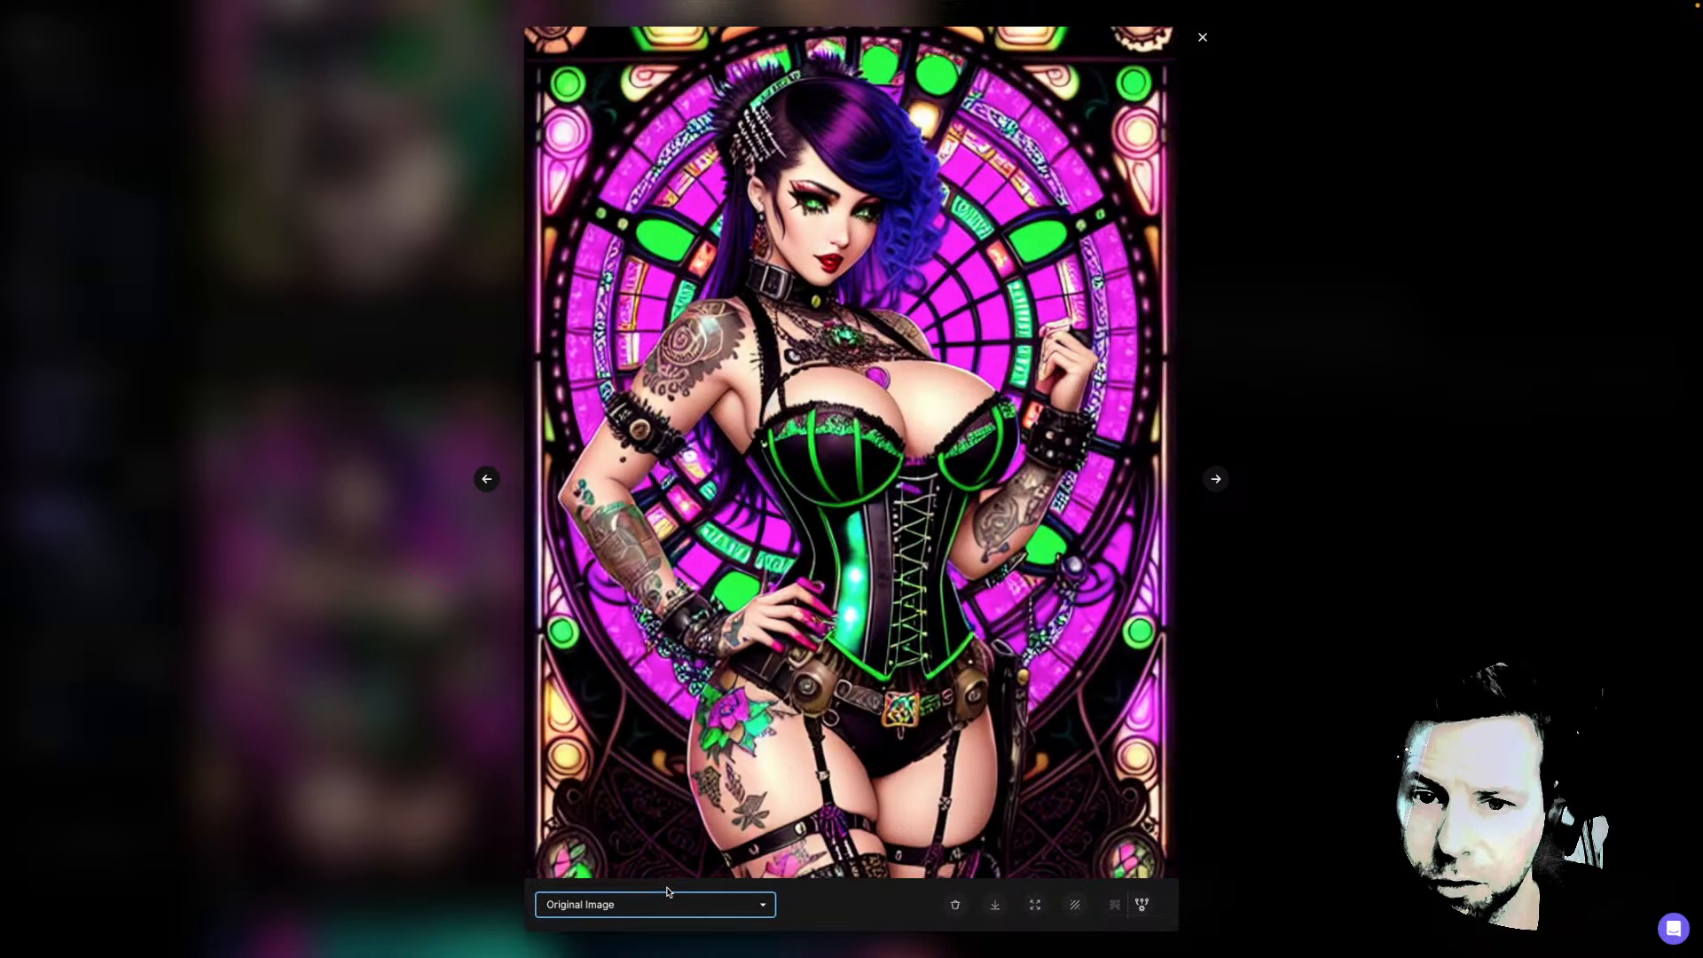
click(666, 904)
click(667, 929)
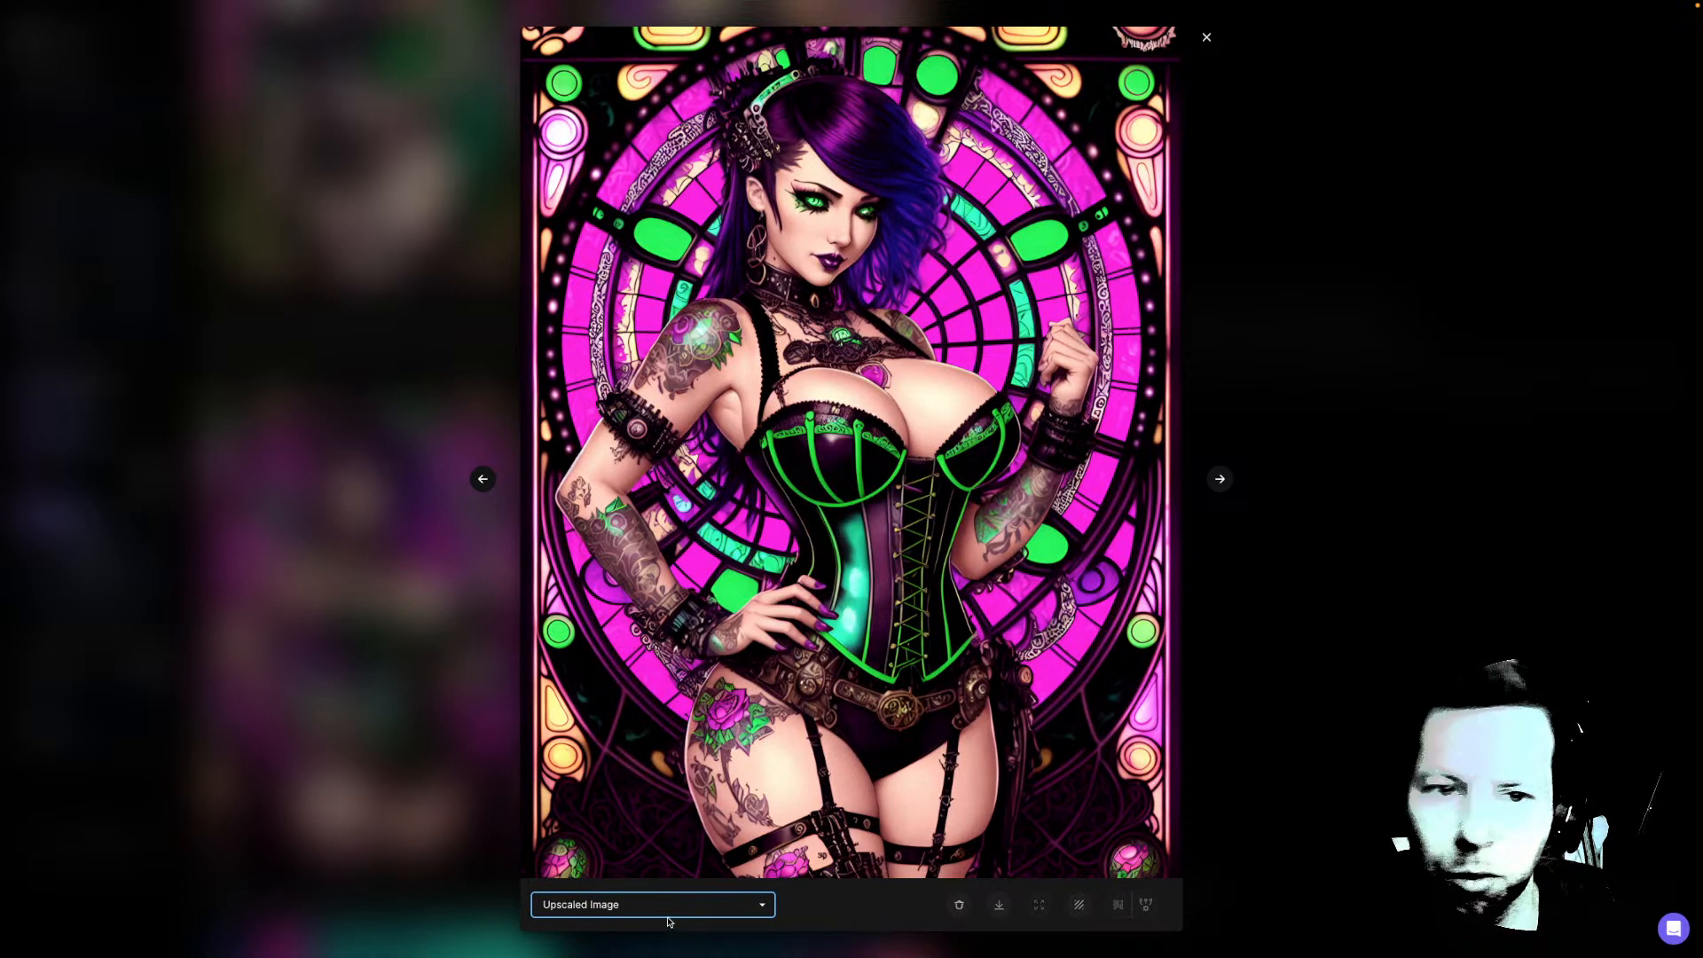
Download the original version of the magenta stained glass image into the _Leonardo folder and return to the generation page
click(679, 906)
click(674, 883)
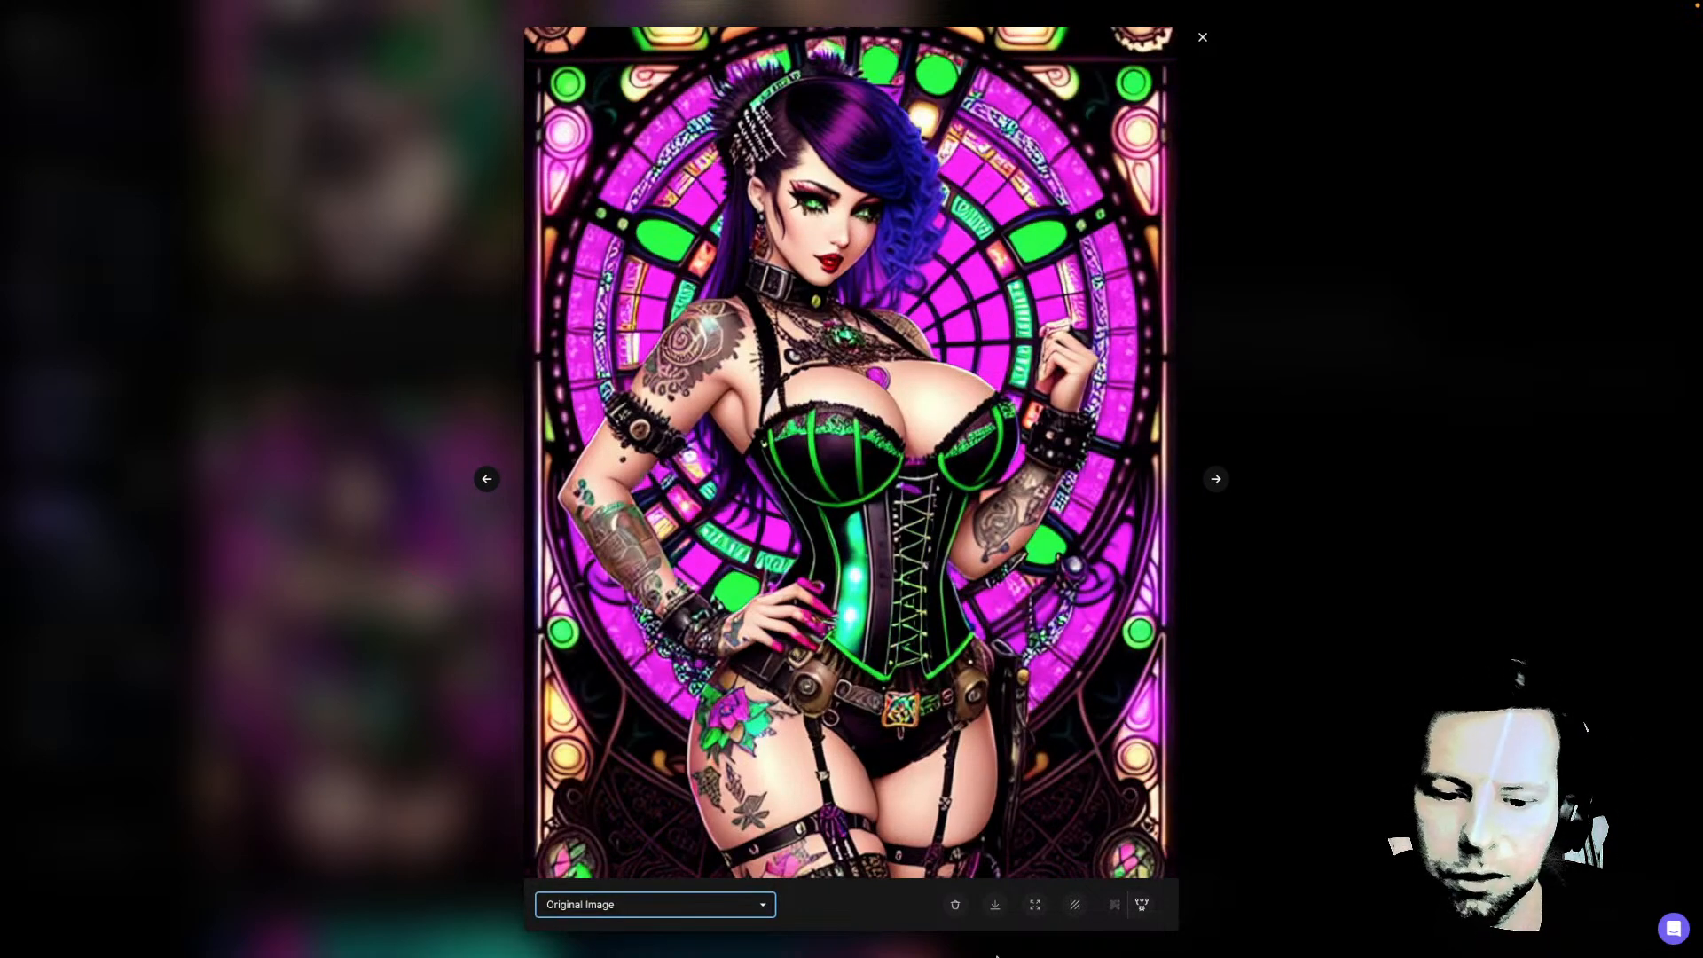
click(995, 906)
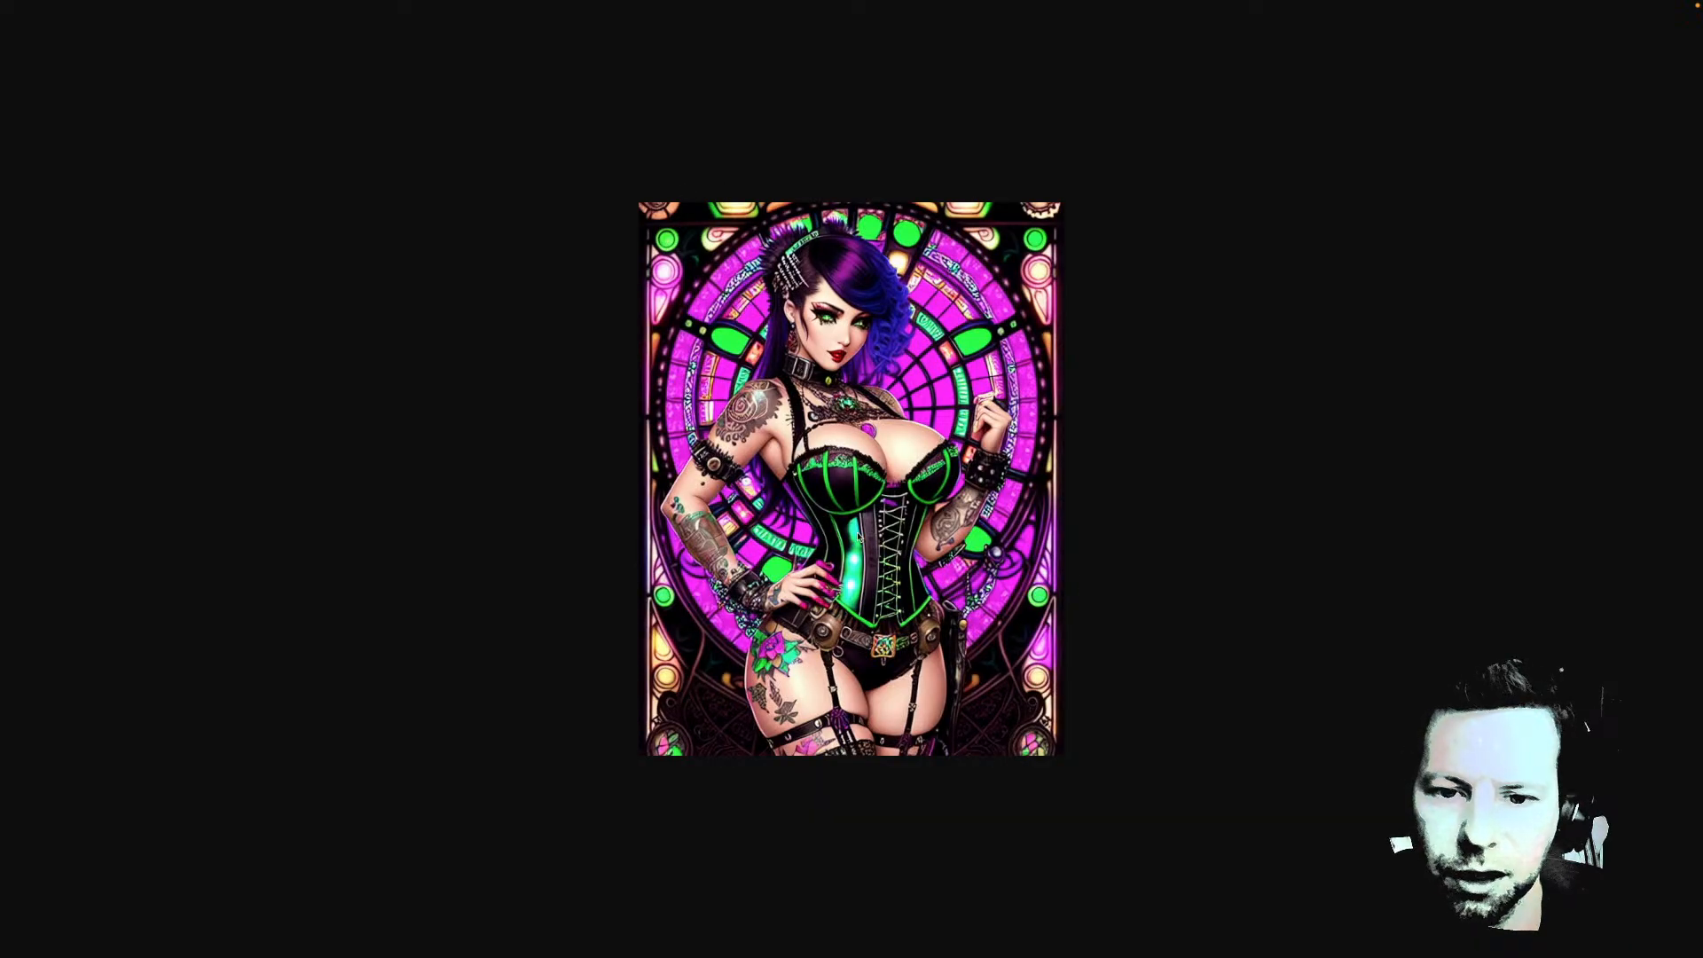
drag(905, 513, 903, 522)
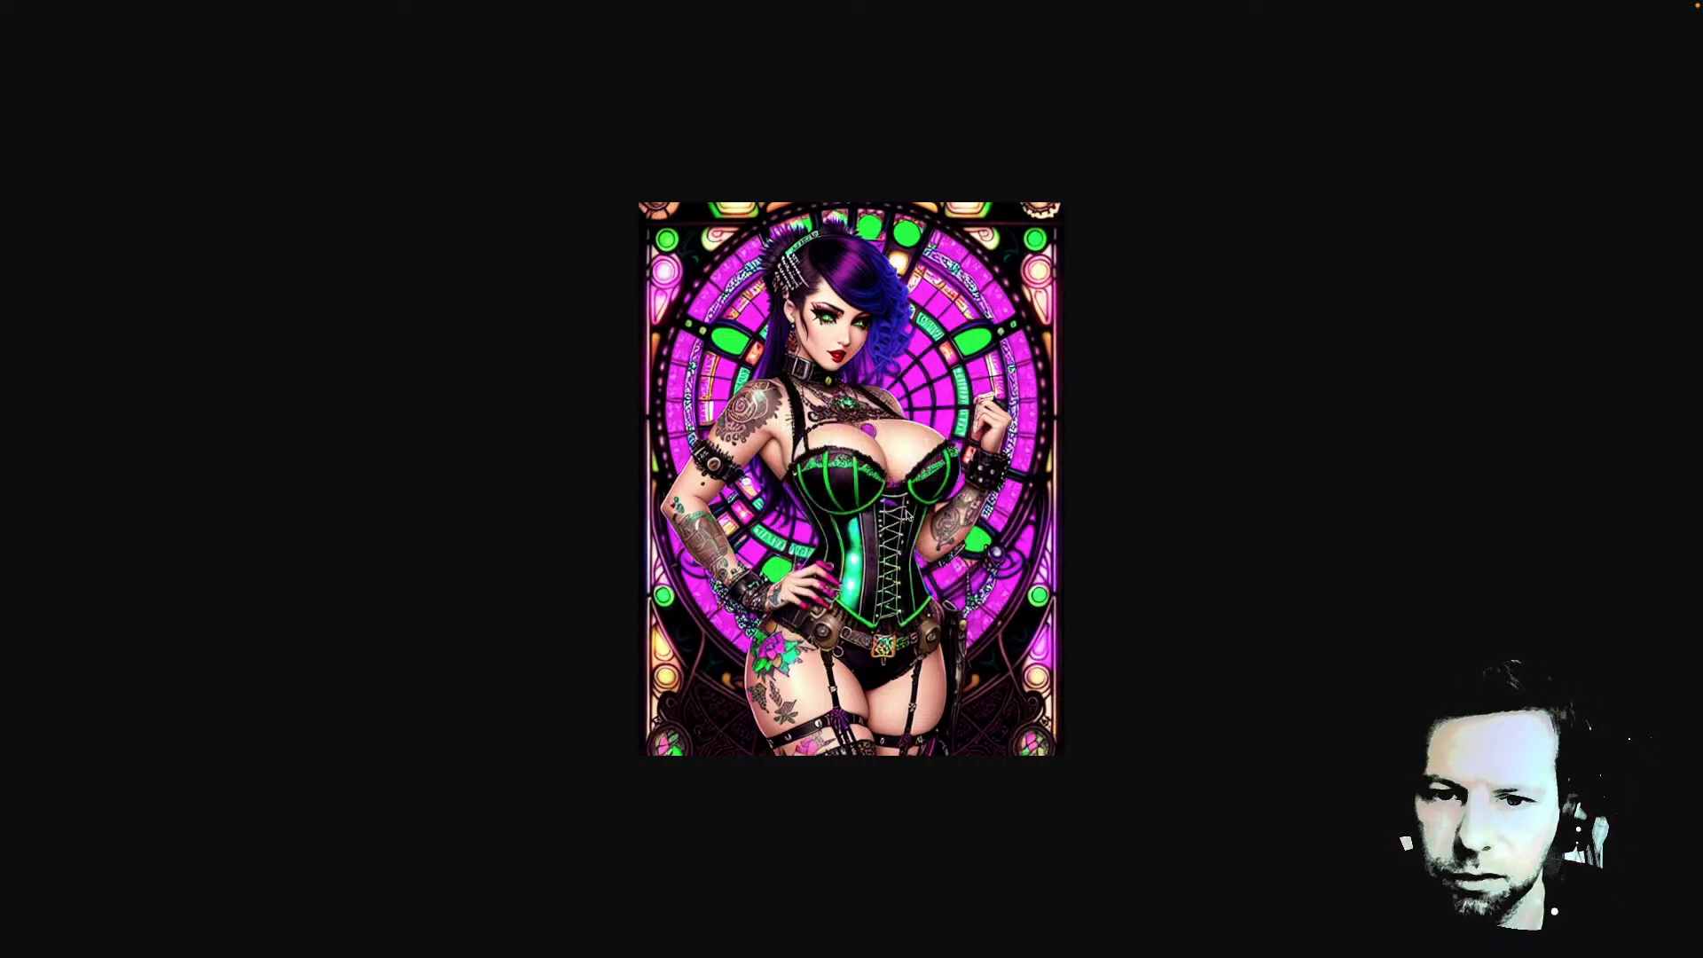
key(super+s)
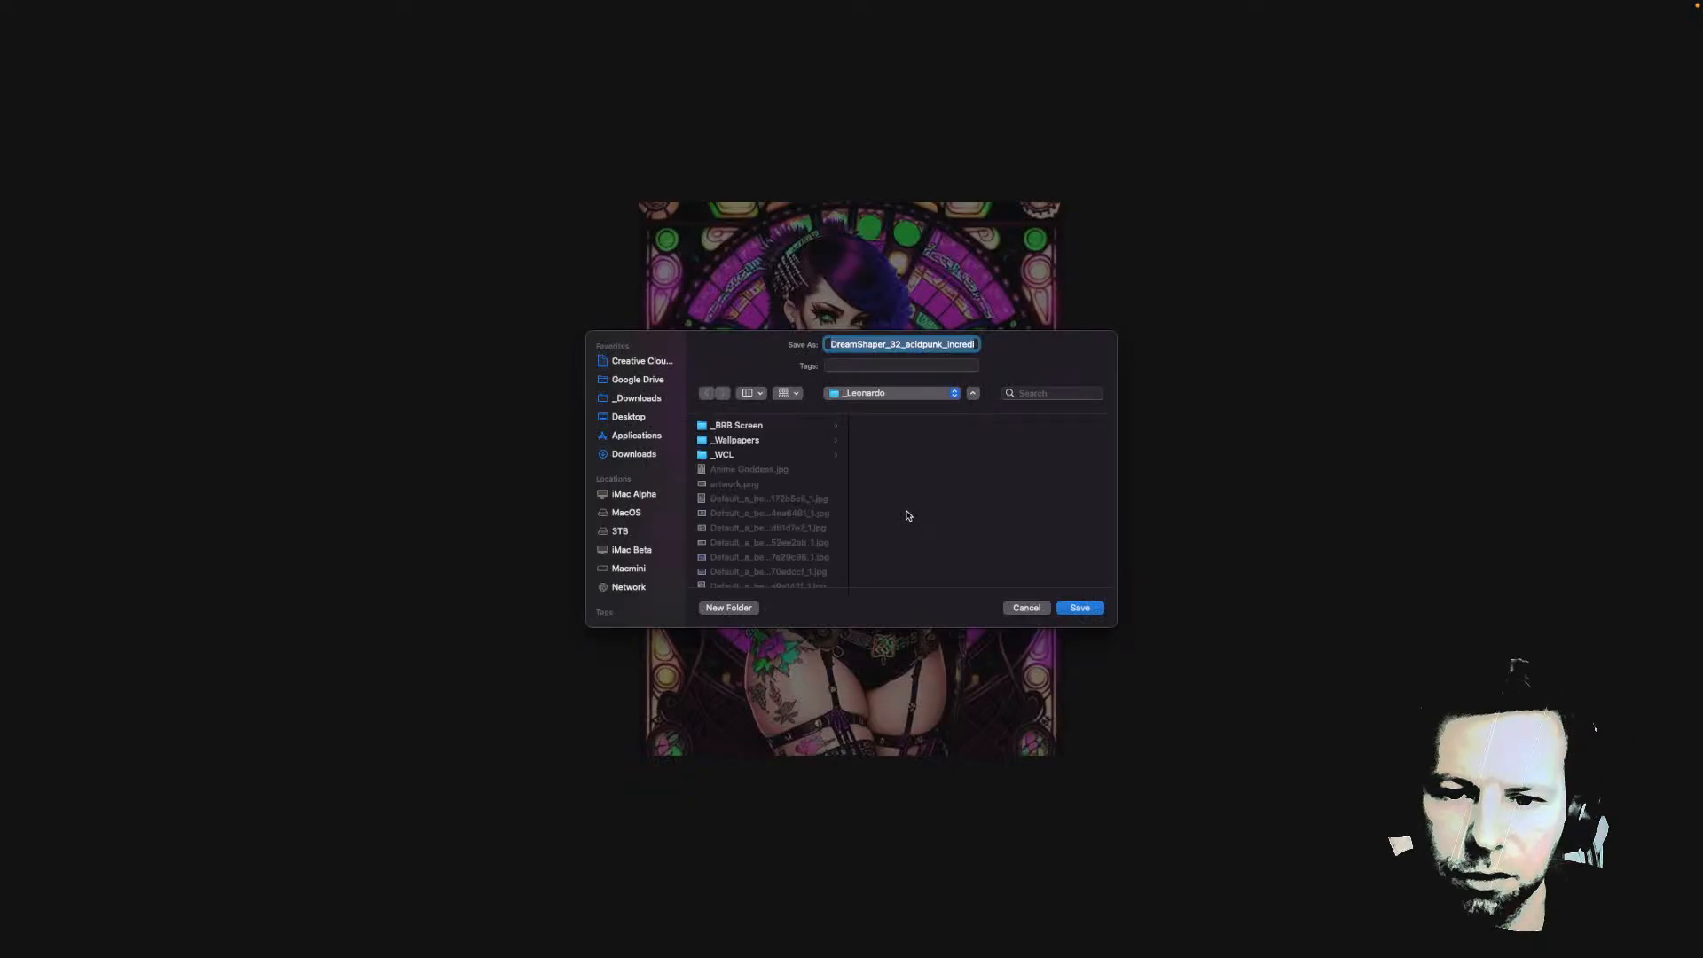
key(Return)
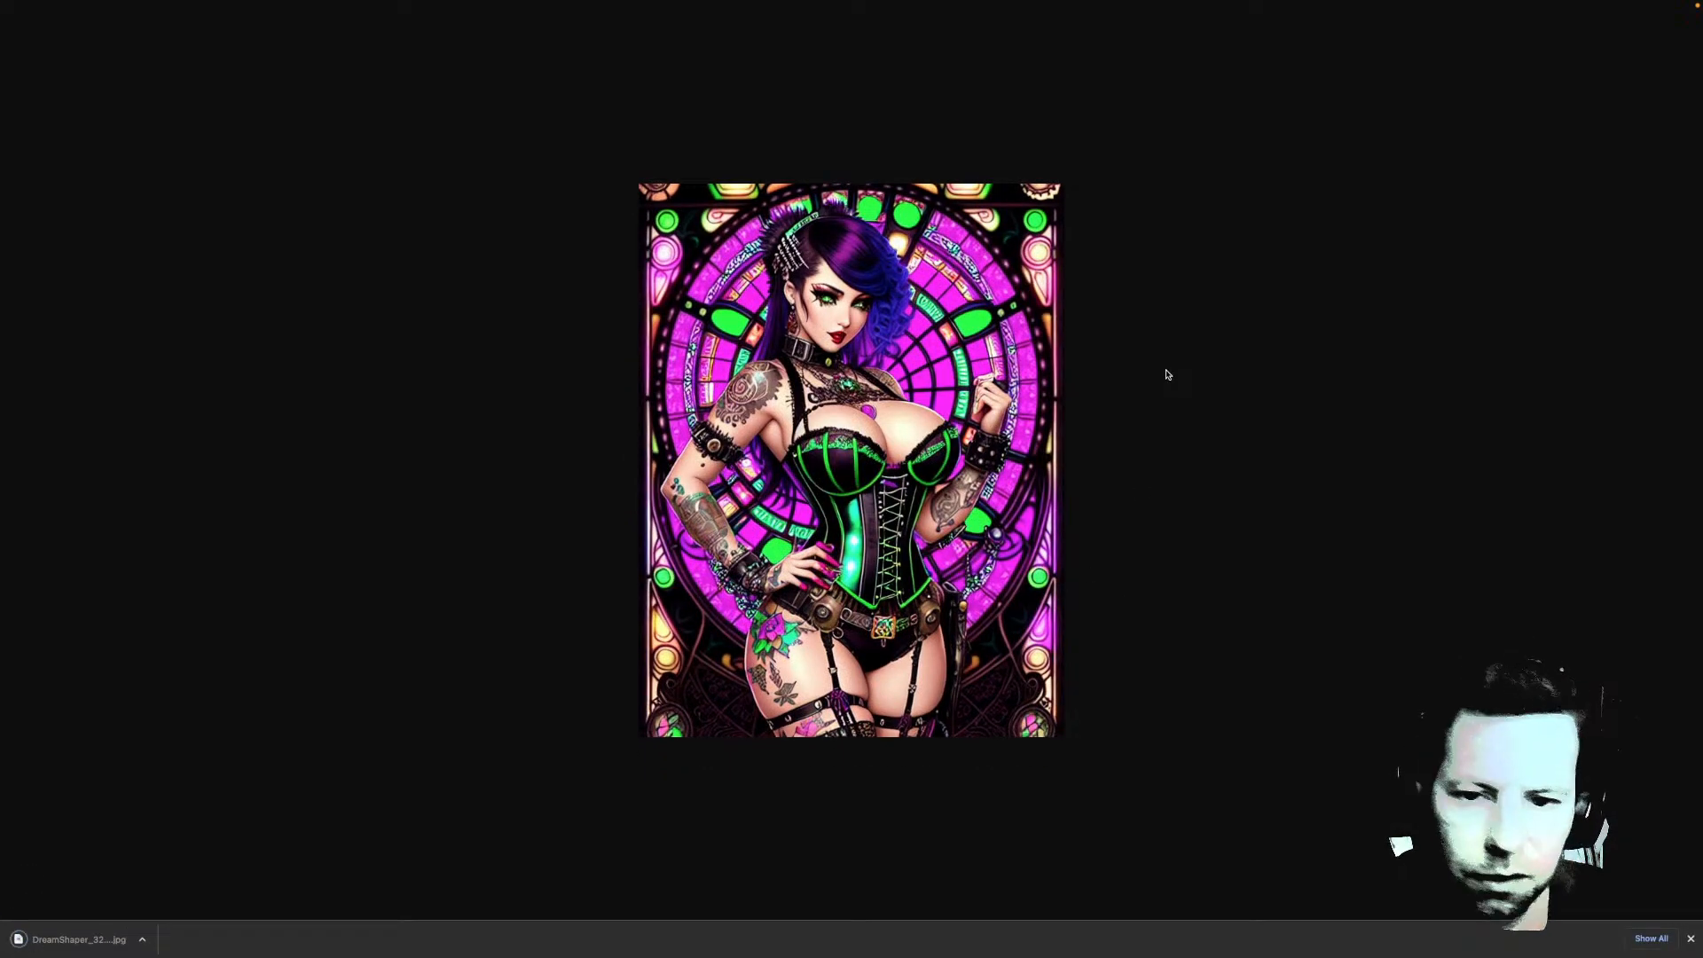
key(super+w)
click(1258, 355)
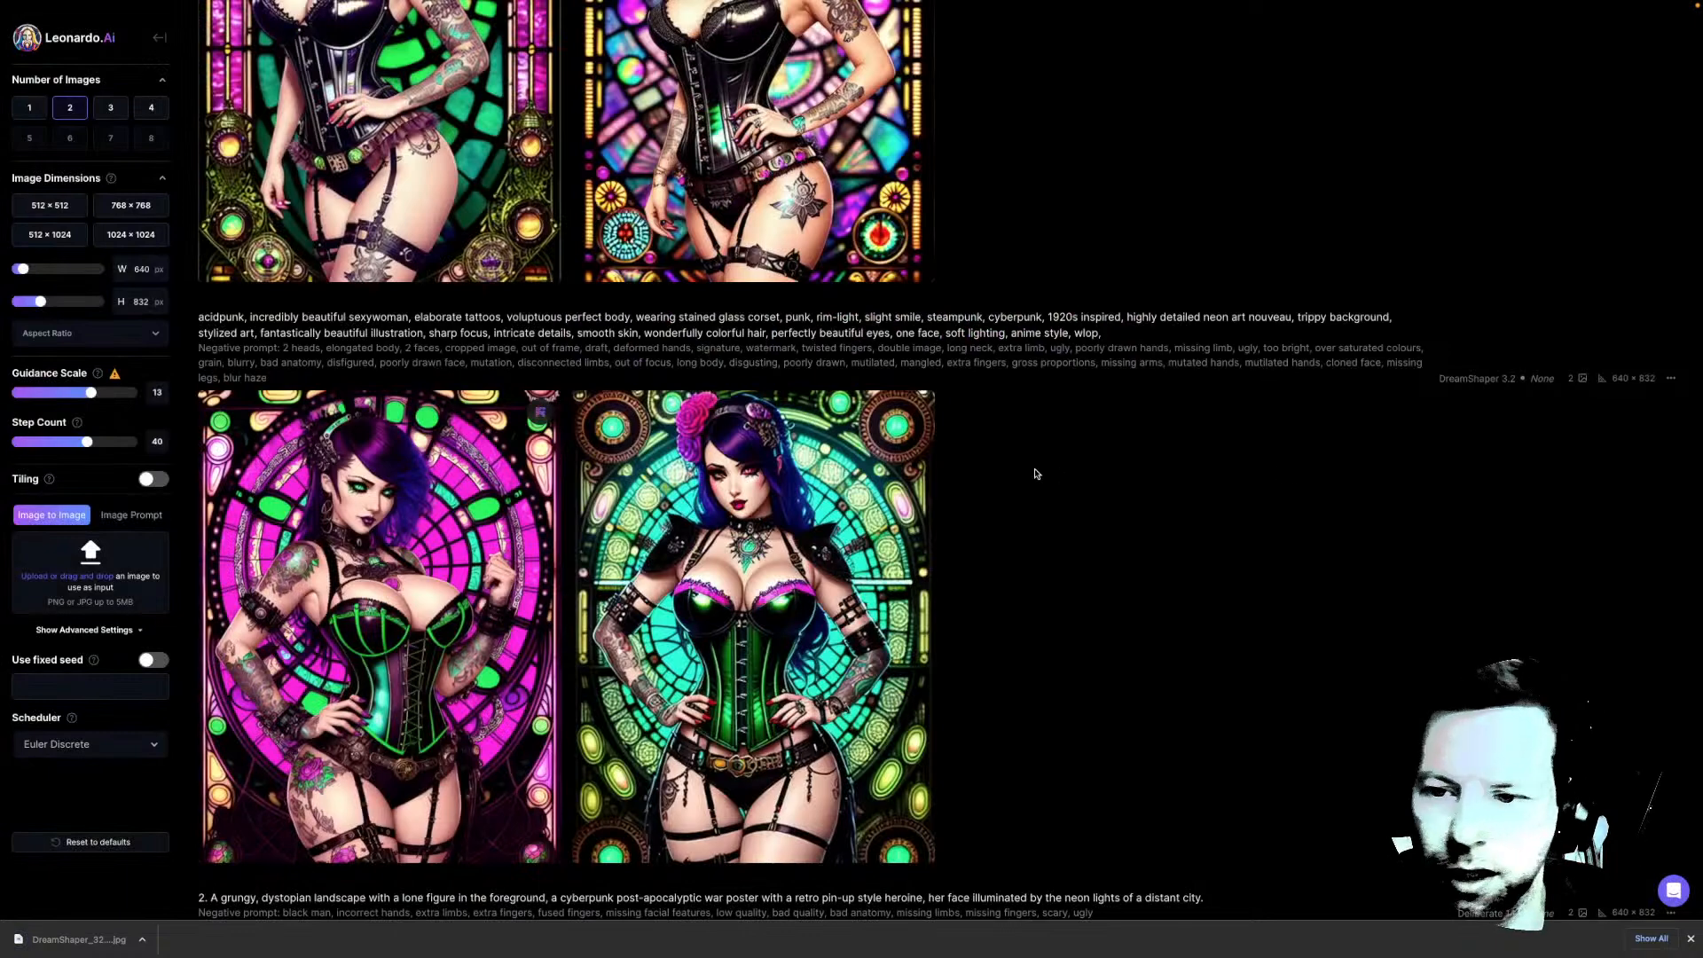
View the two Deliberate 1.1 images enlarged and compare them by alternating between them
scroll(1035, 475, up, 5)
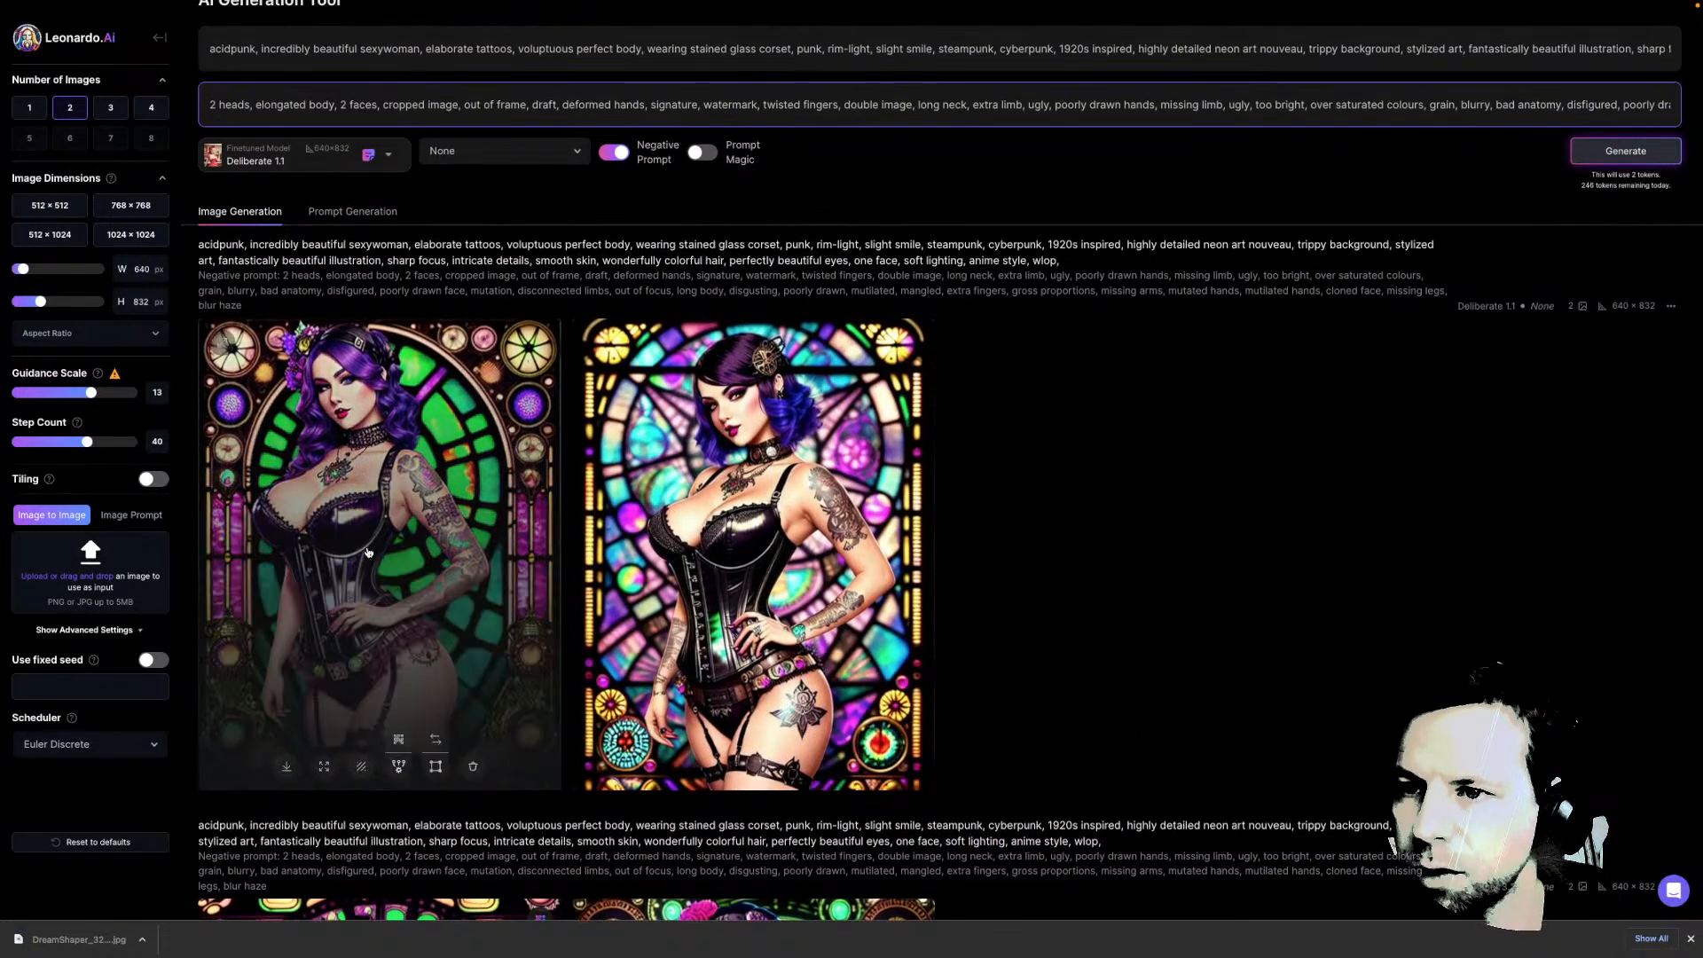
click(368, 551)
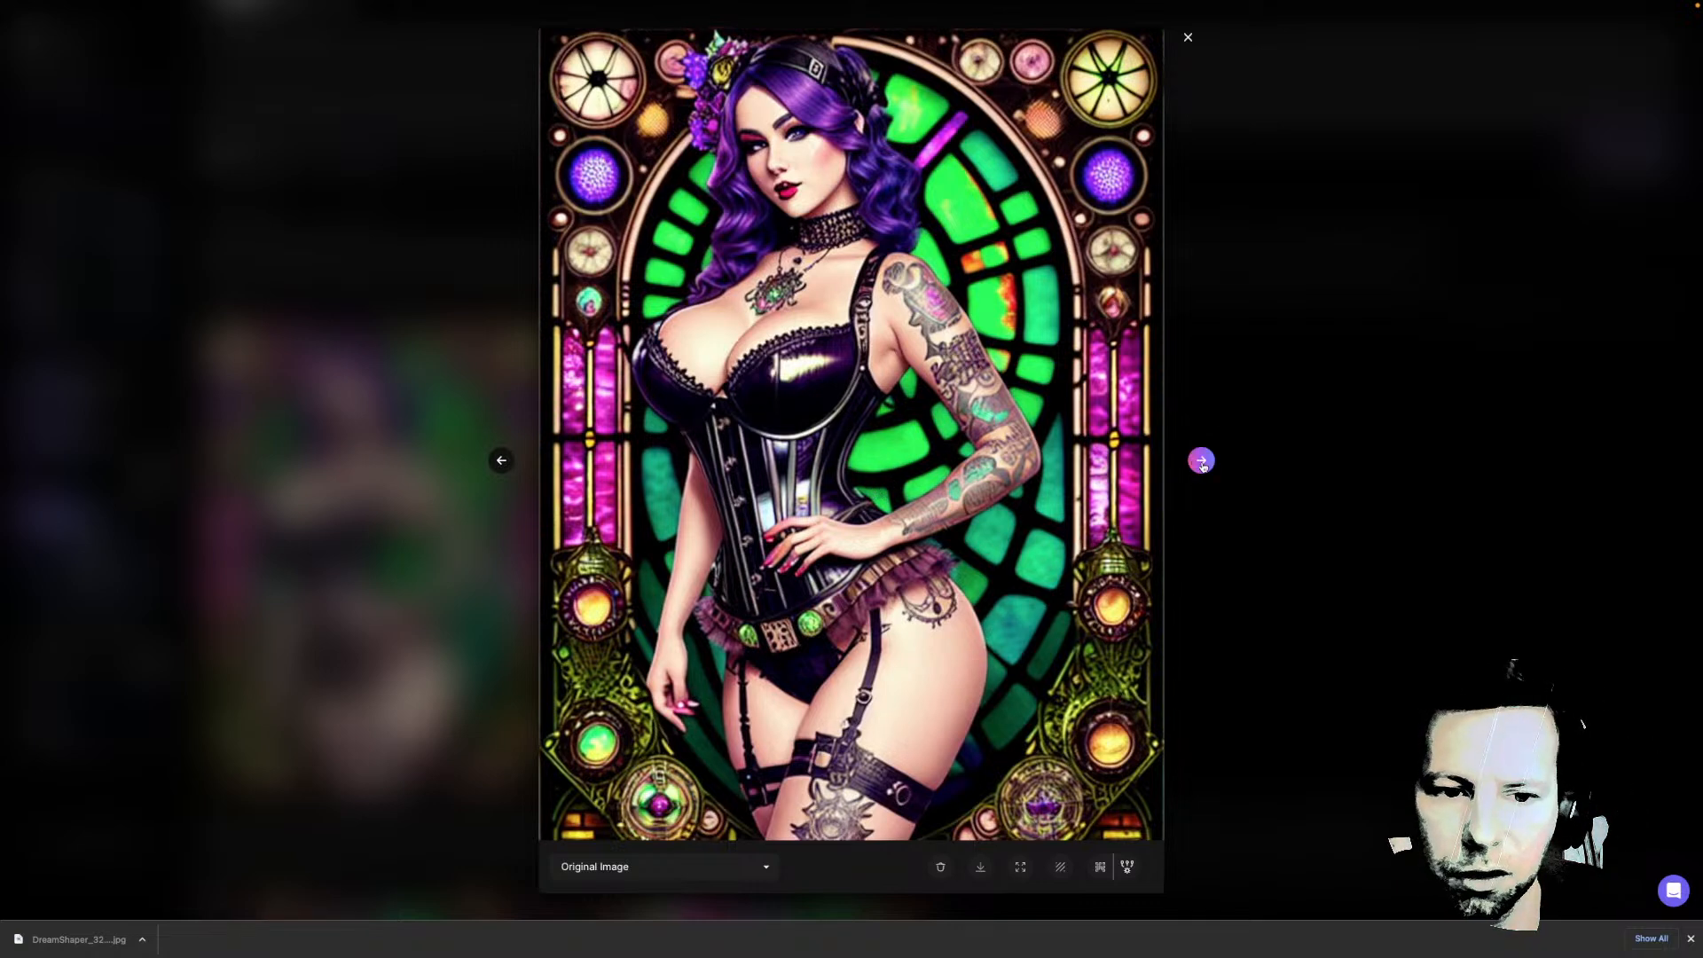
click(1201, 461)
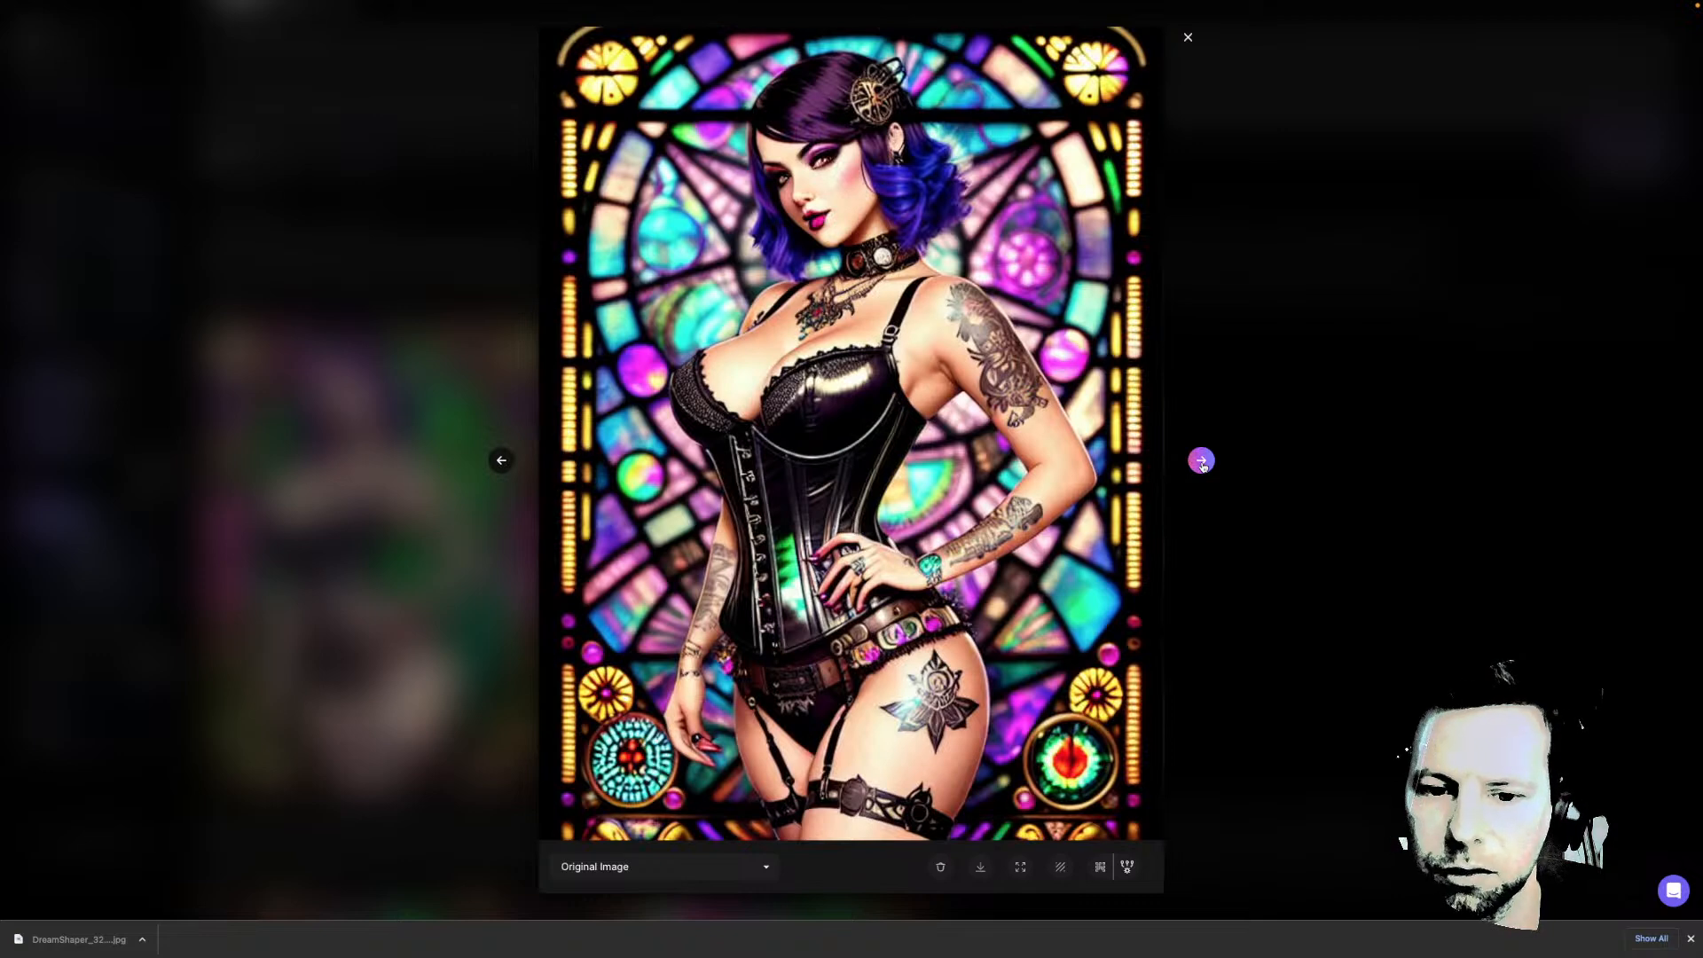
click(1201, 461)
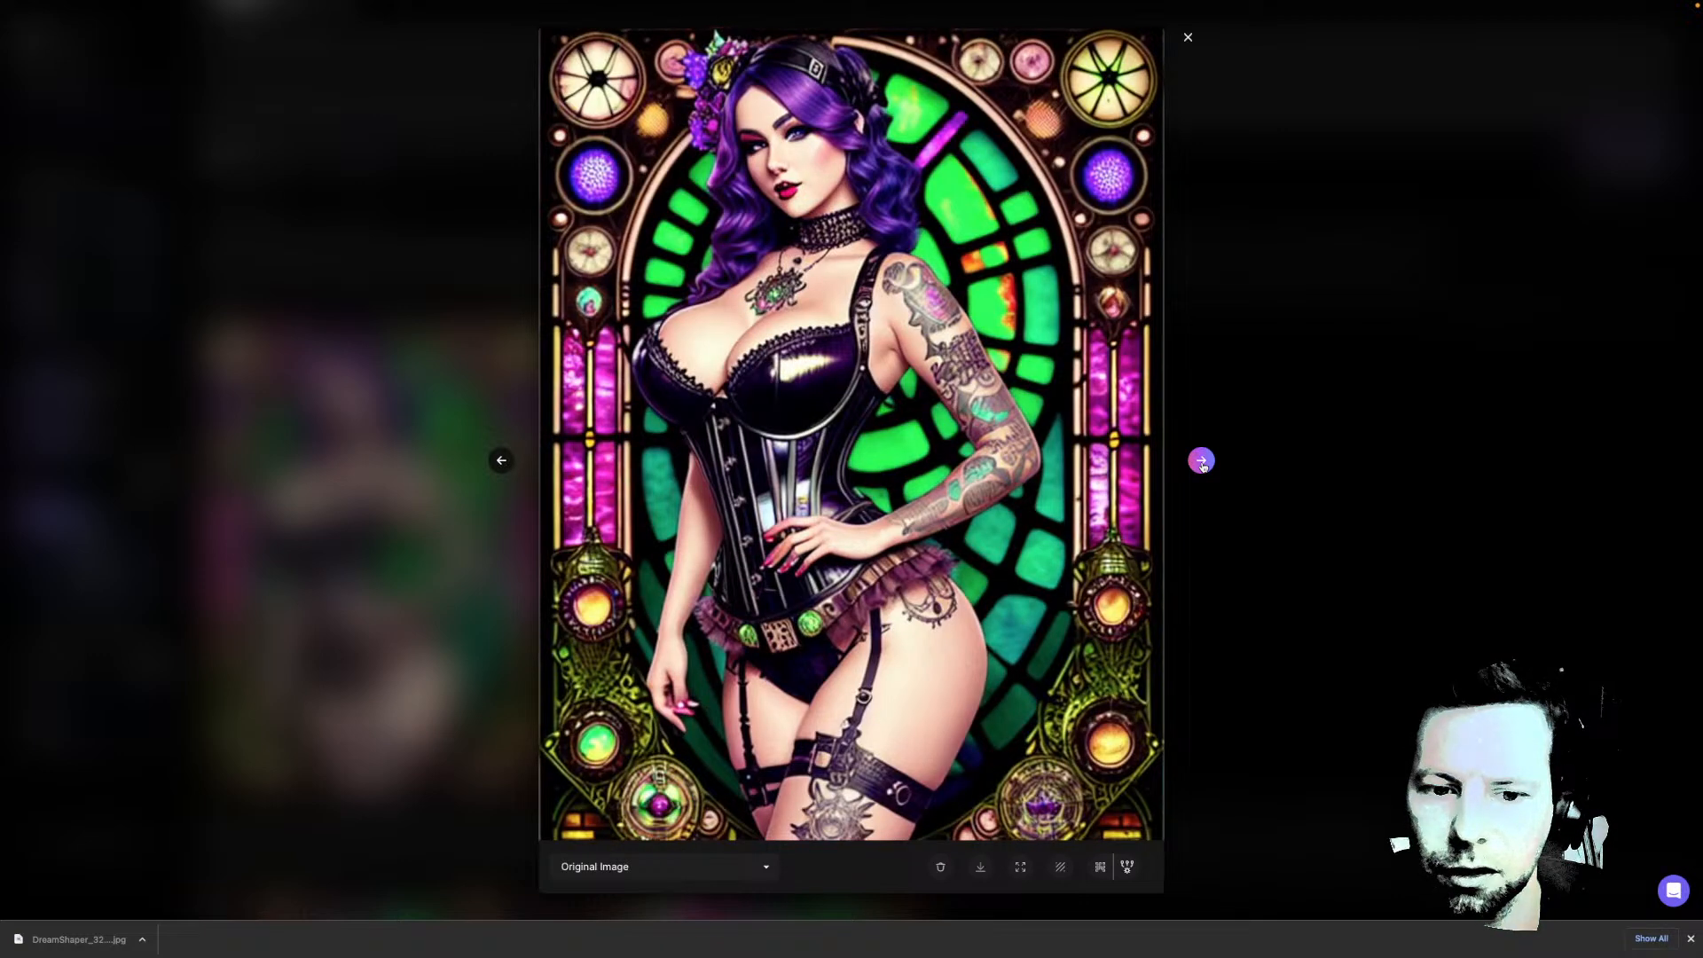
click(1202, 461)
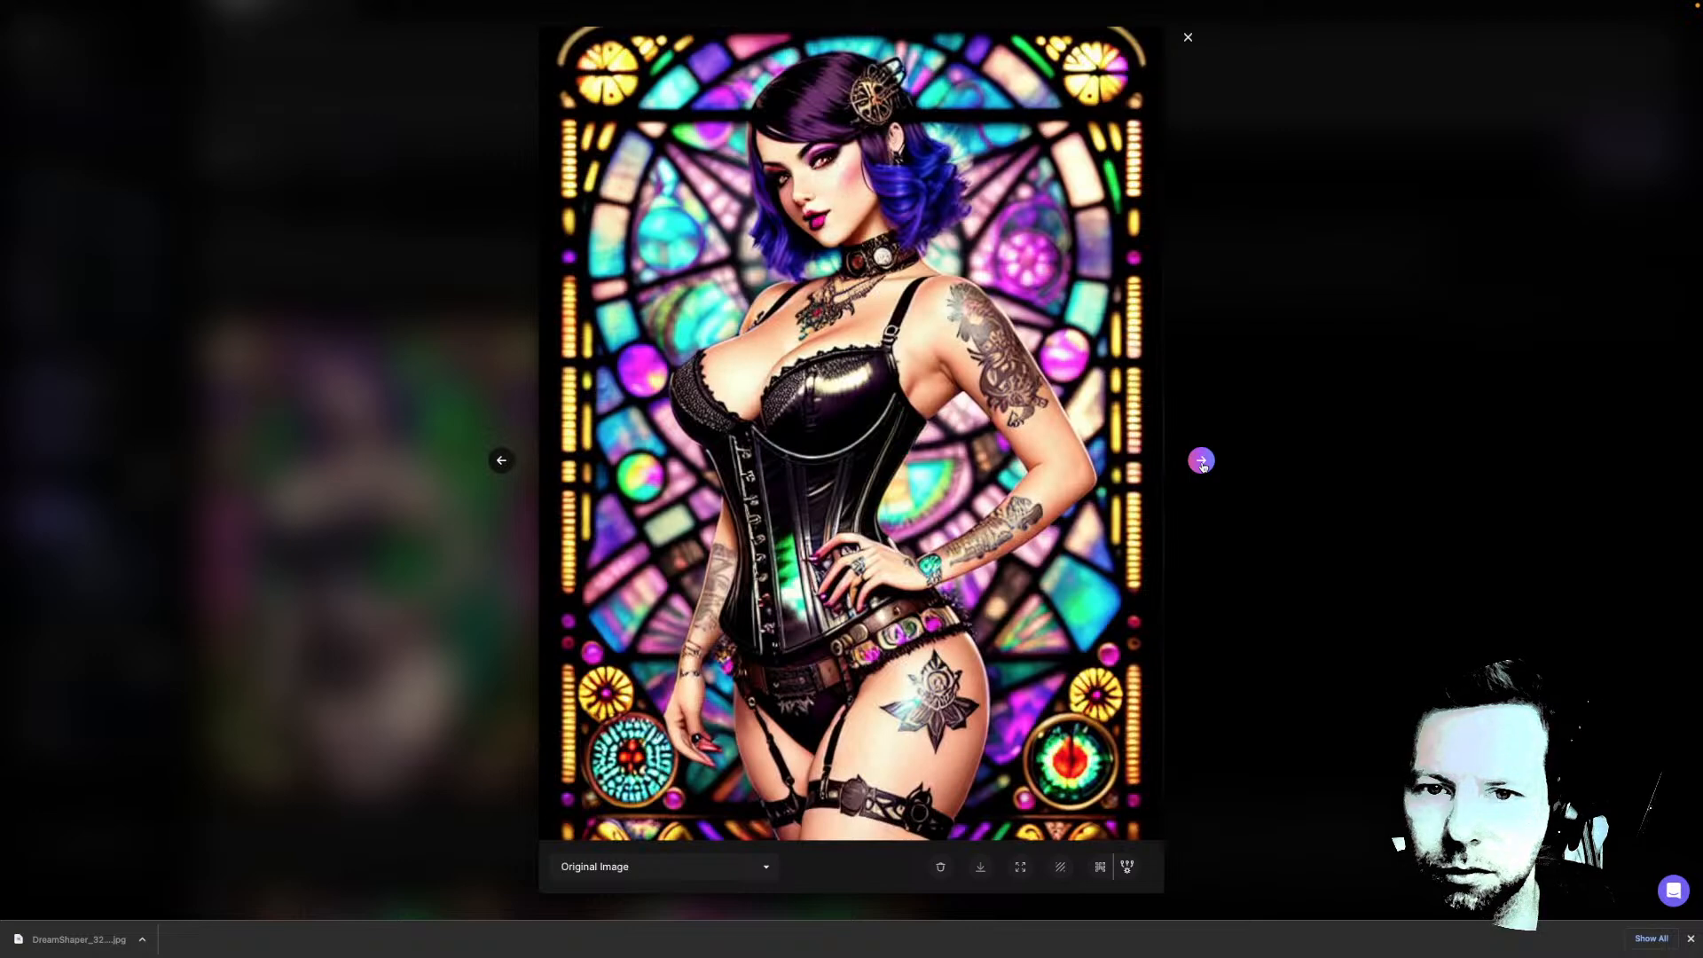
click(1202, 461)
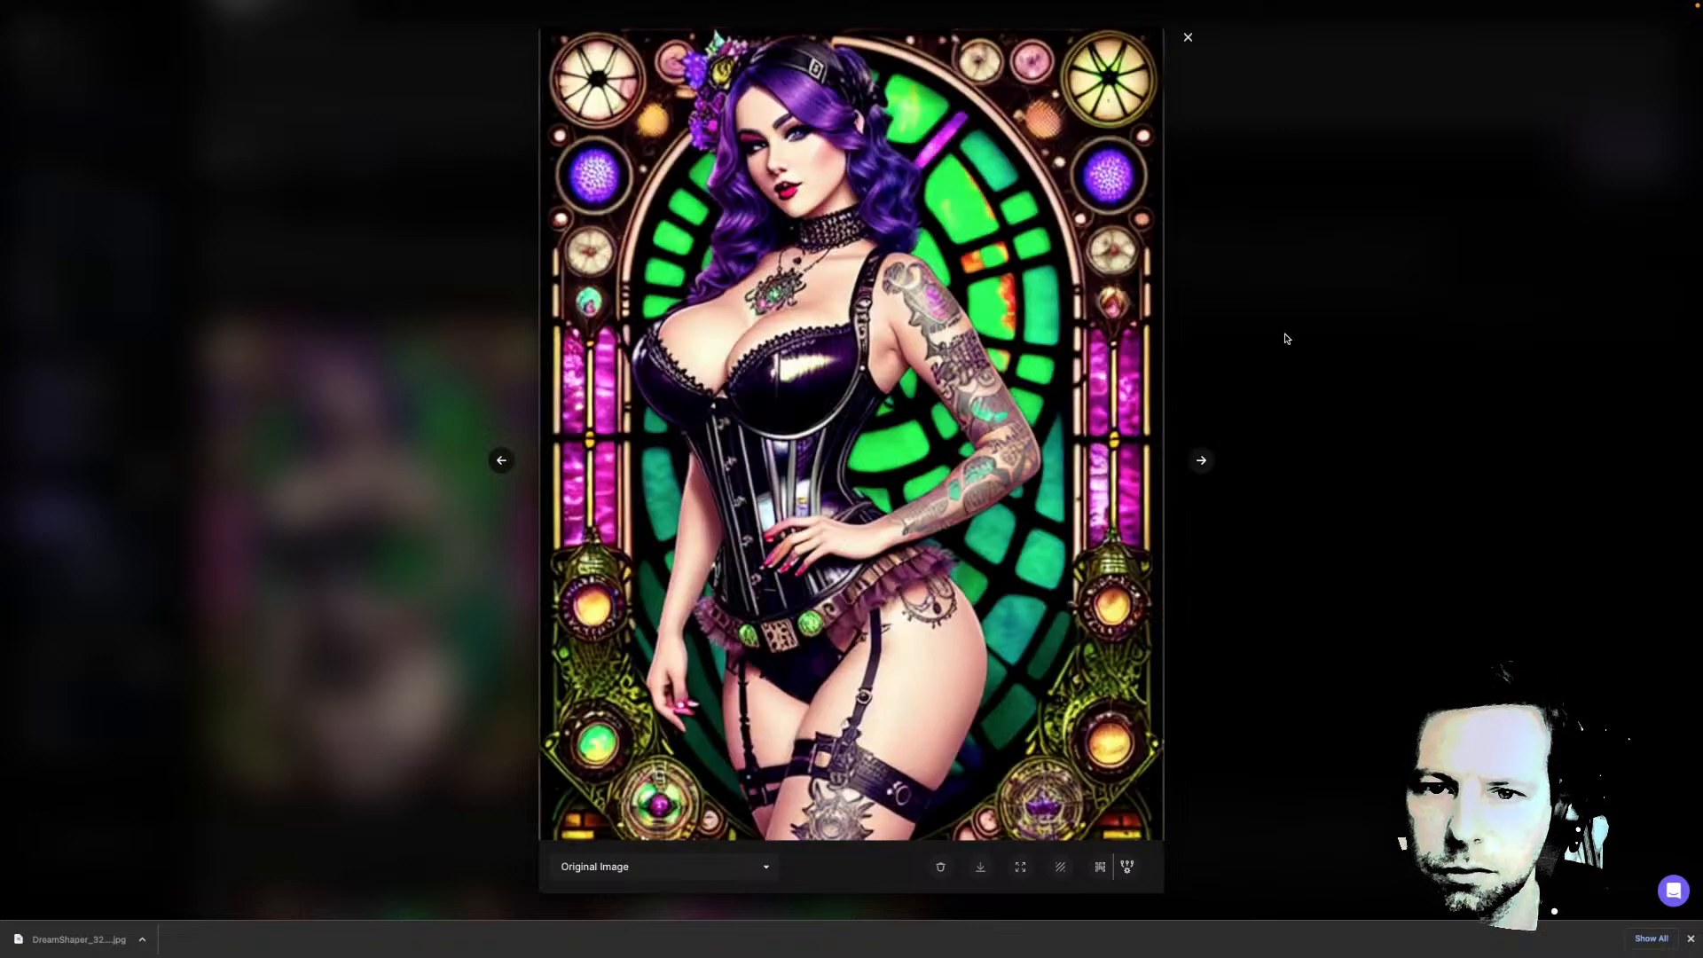
click(1228, 334)
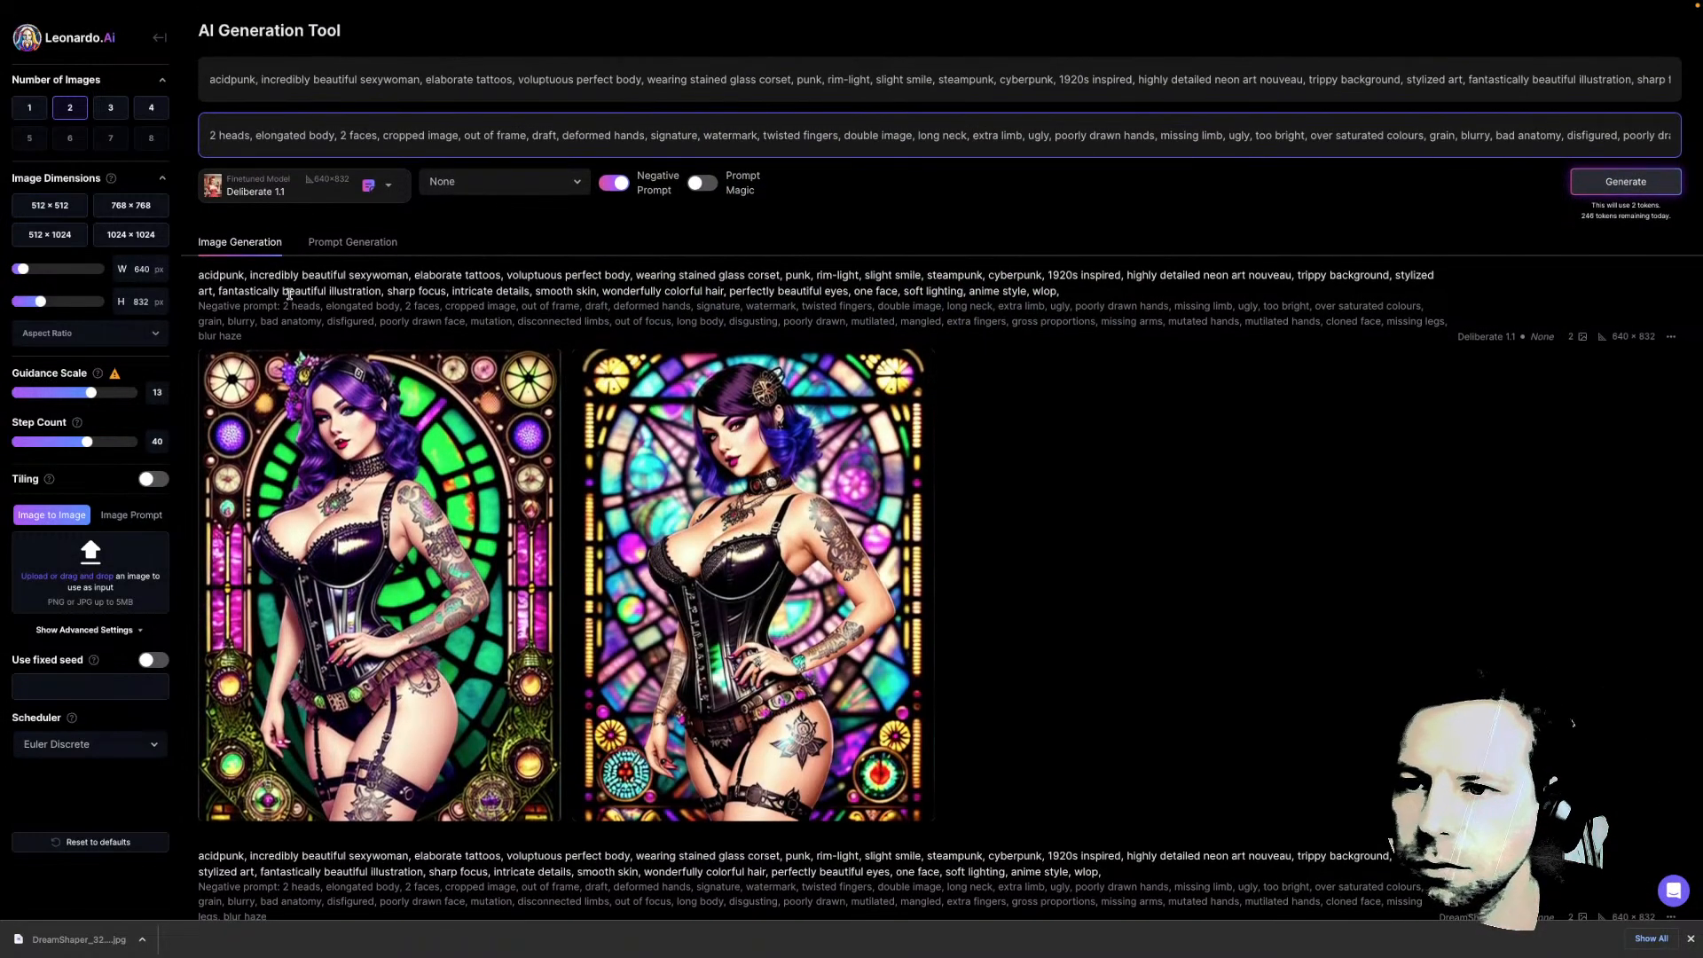
Switch the finetuned model to Spirit Creatures and generate two 768 × 768 images from the same prompt
click(379, 189)
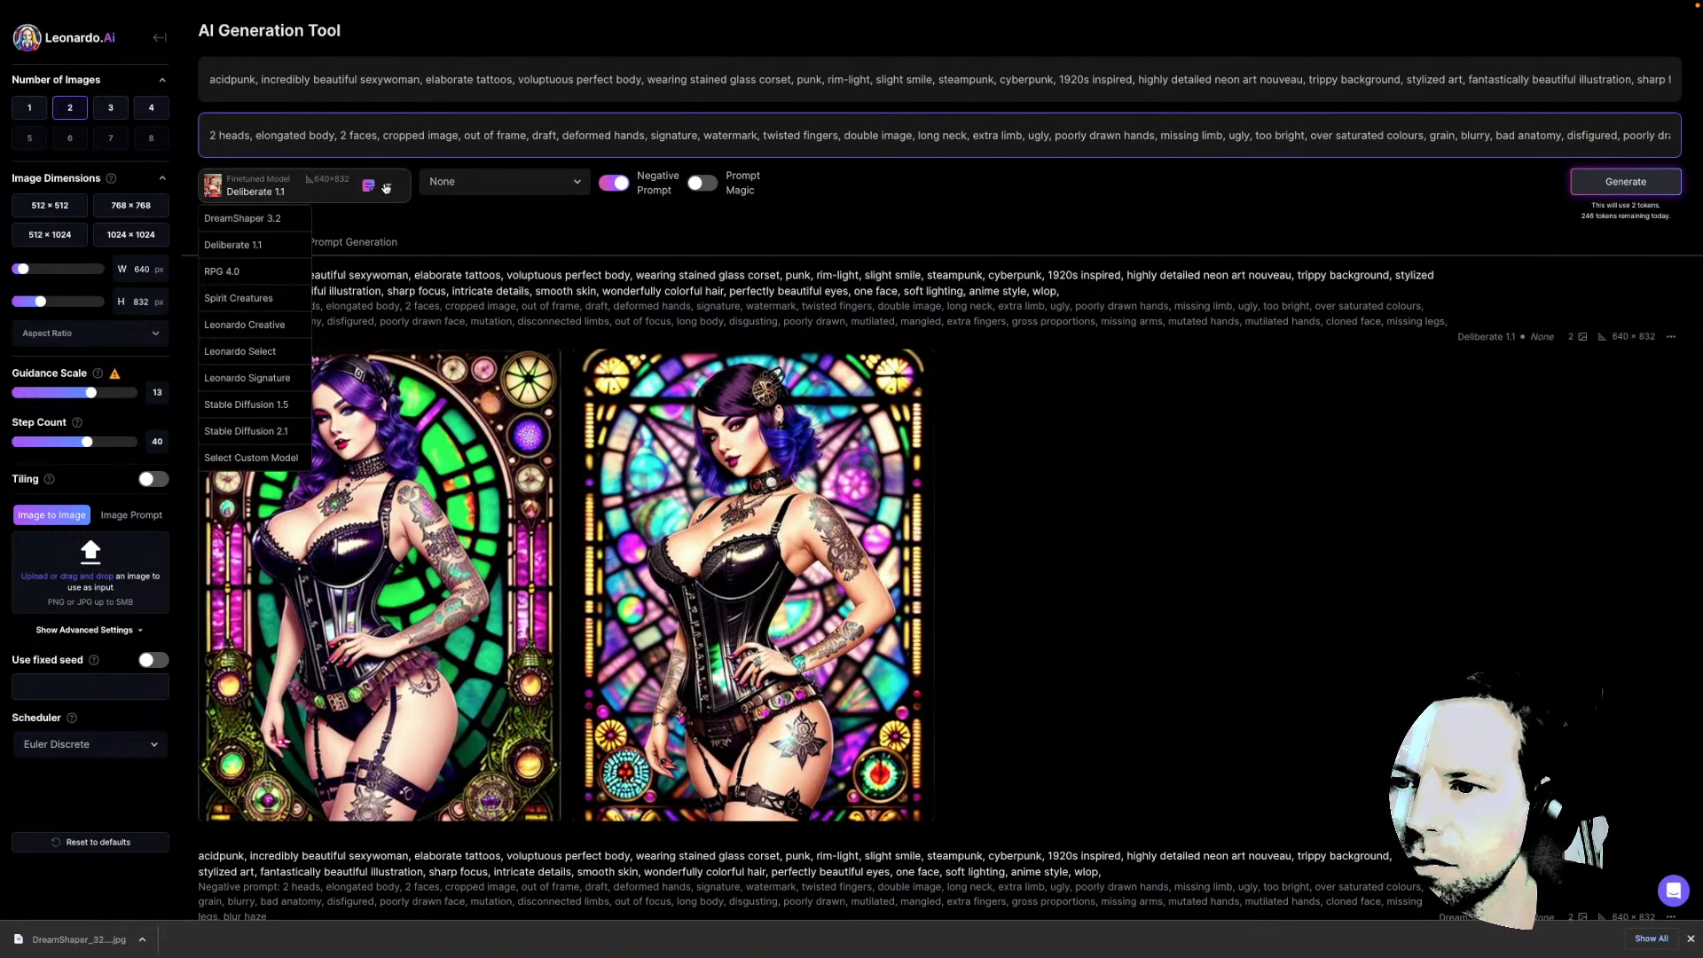
click(255, 299)
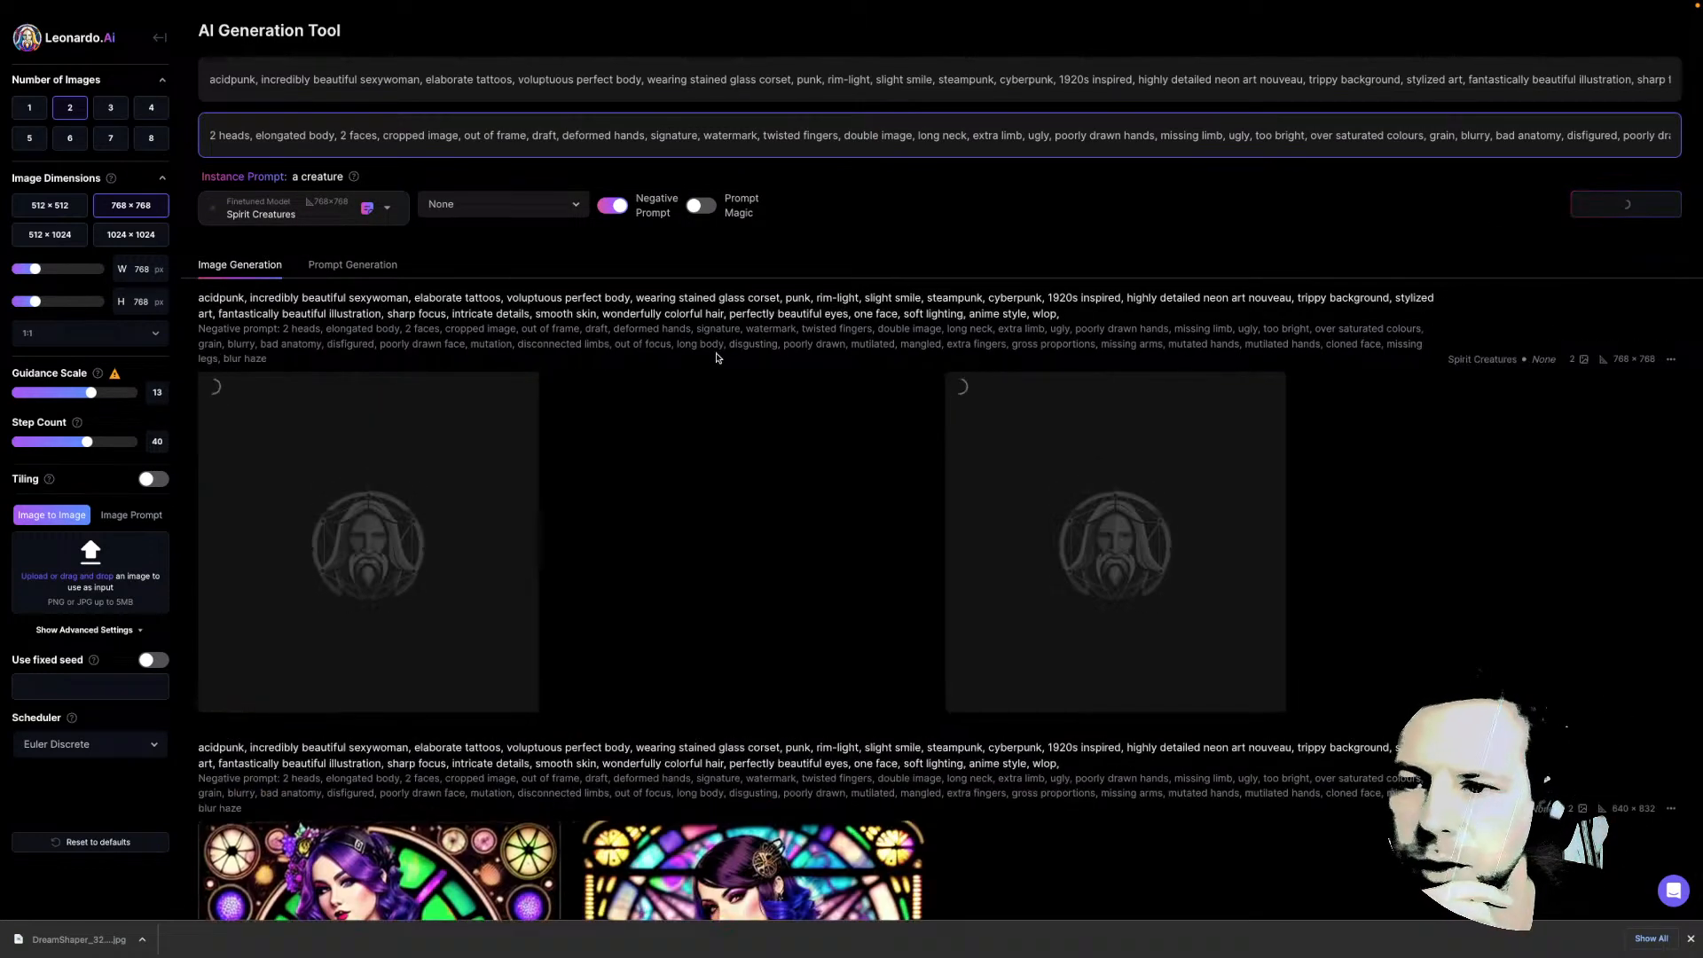
Open the custom finetuned model selection and look through the favourite models and the platform models
click(386, 210)
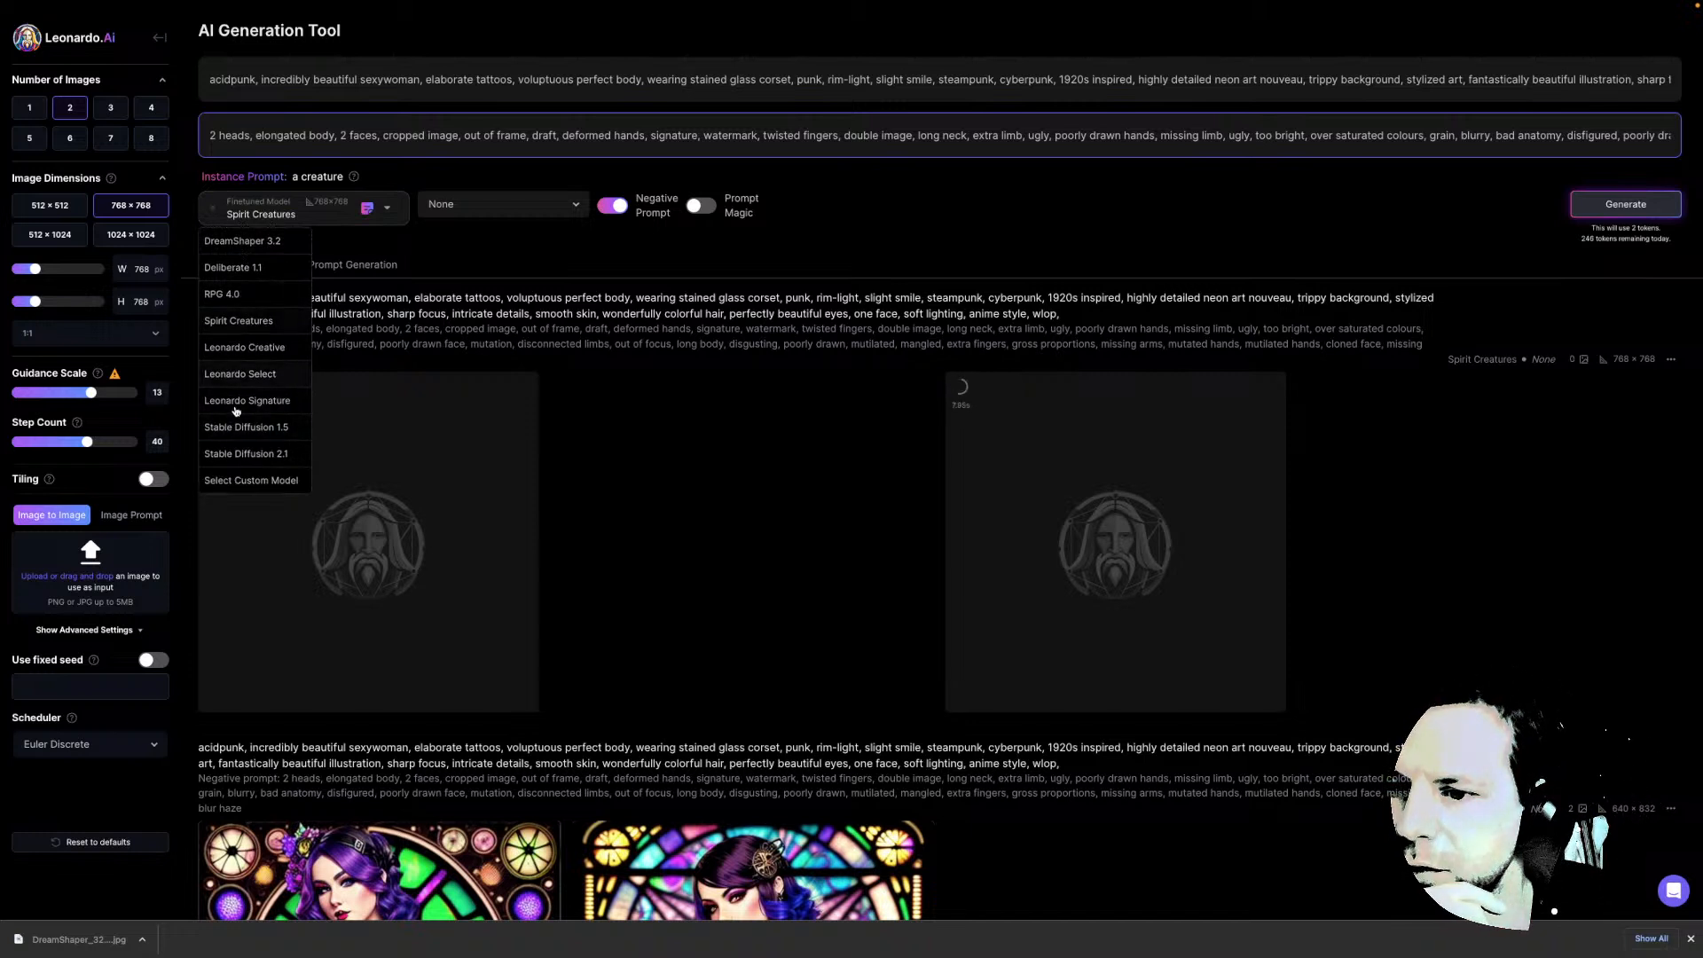
click(253, 483)
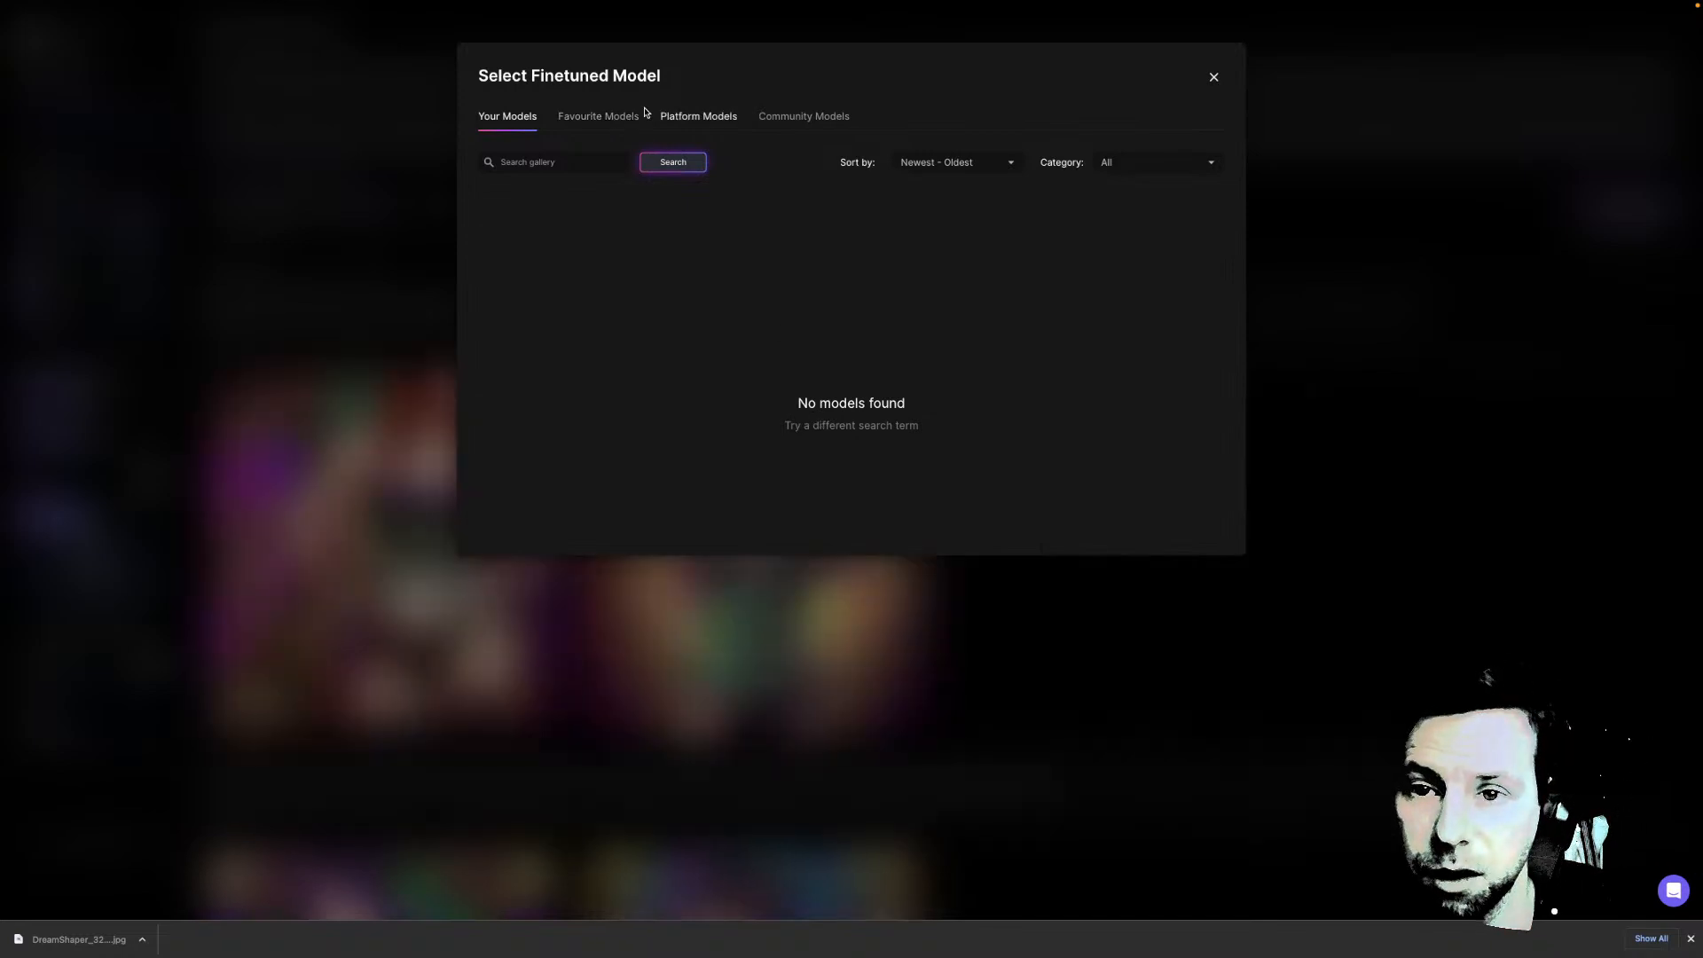
click(580, 119)
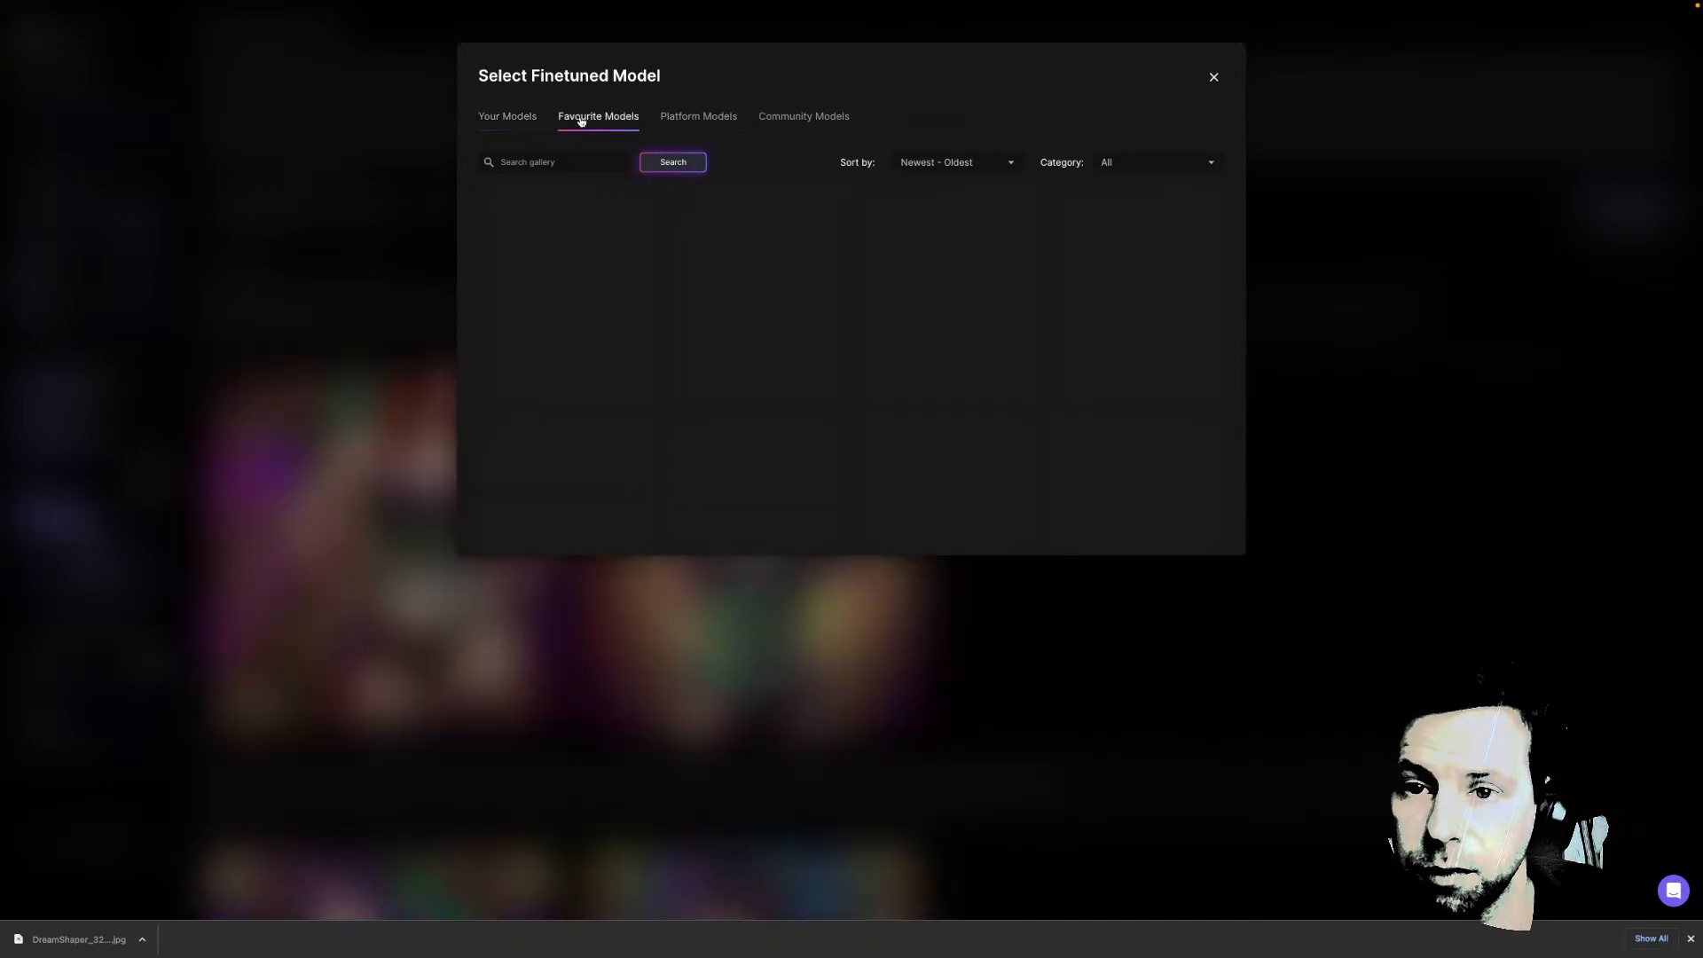
click(709, 123)
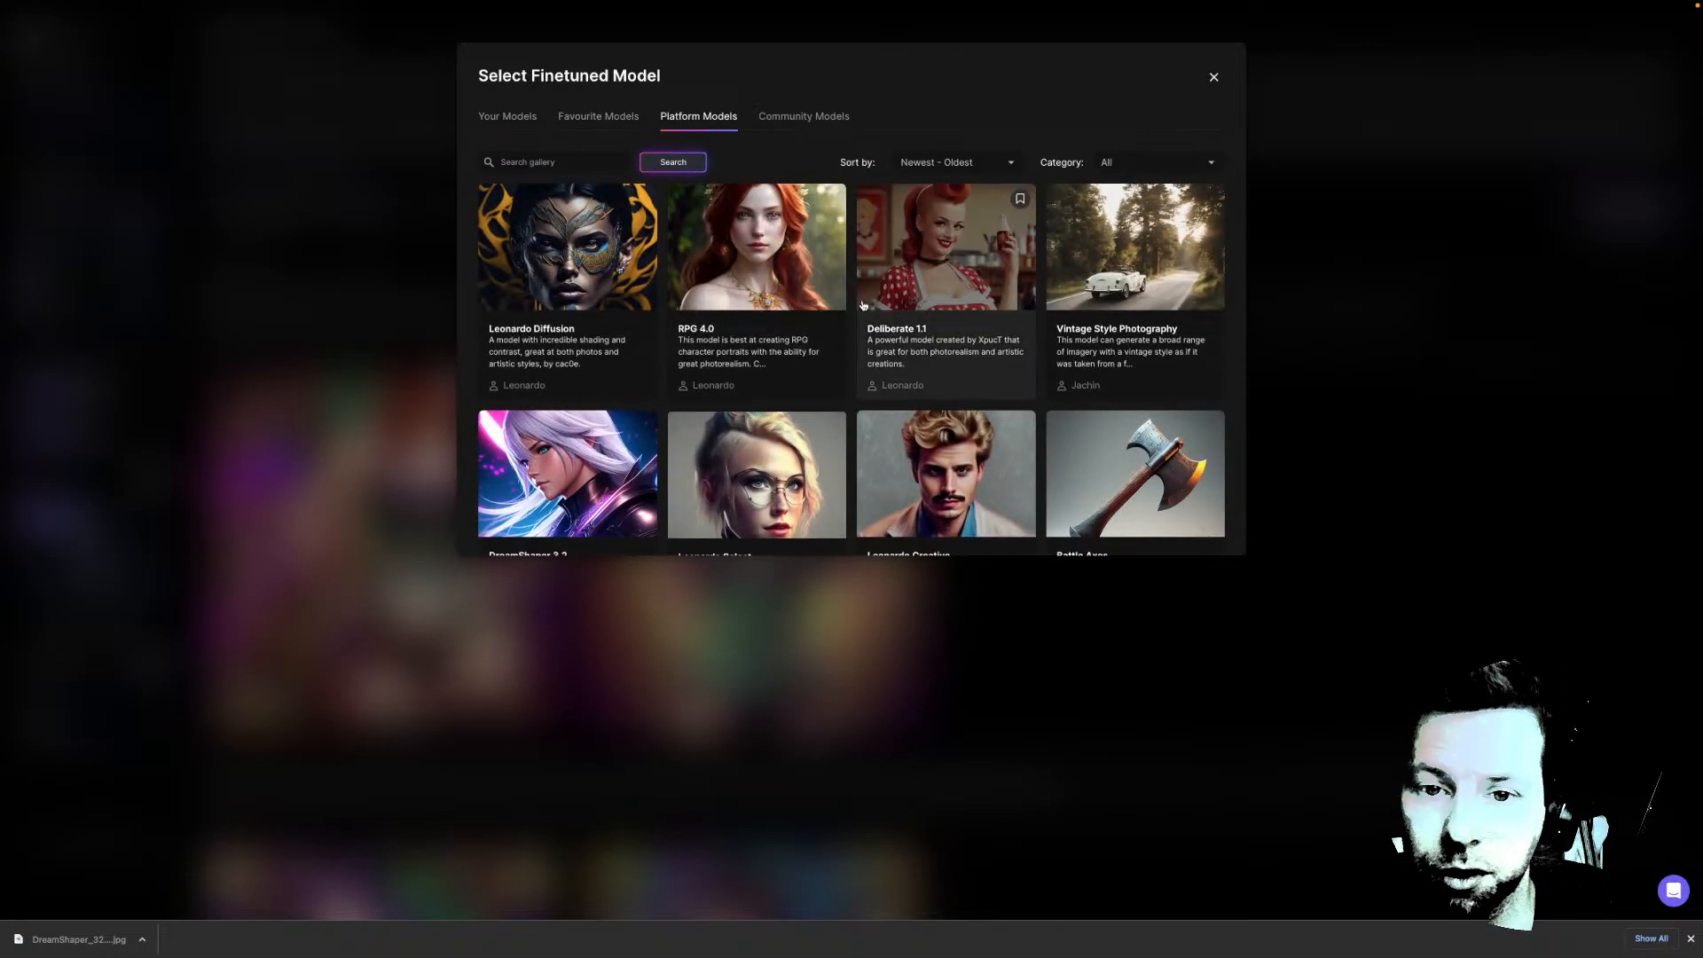
scroll(851, 399, down, 1)
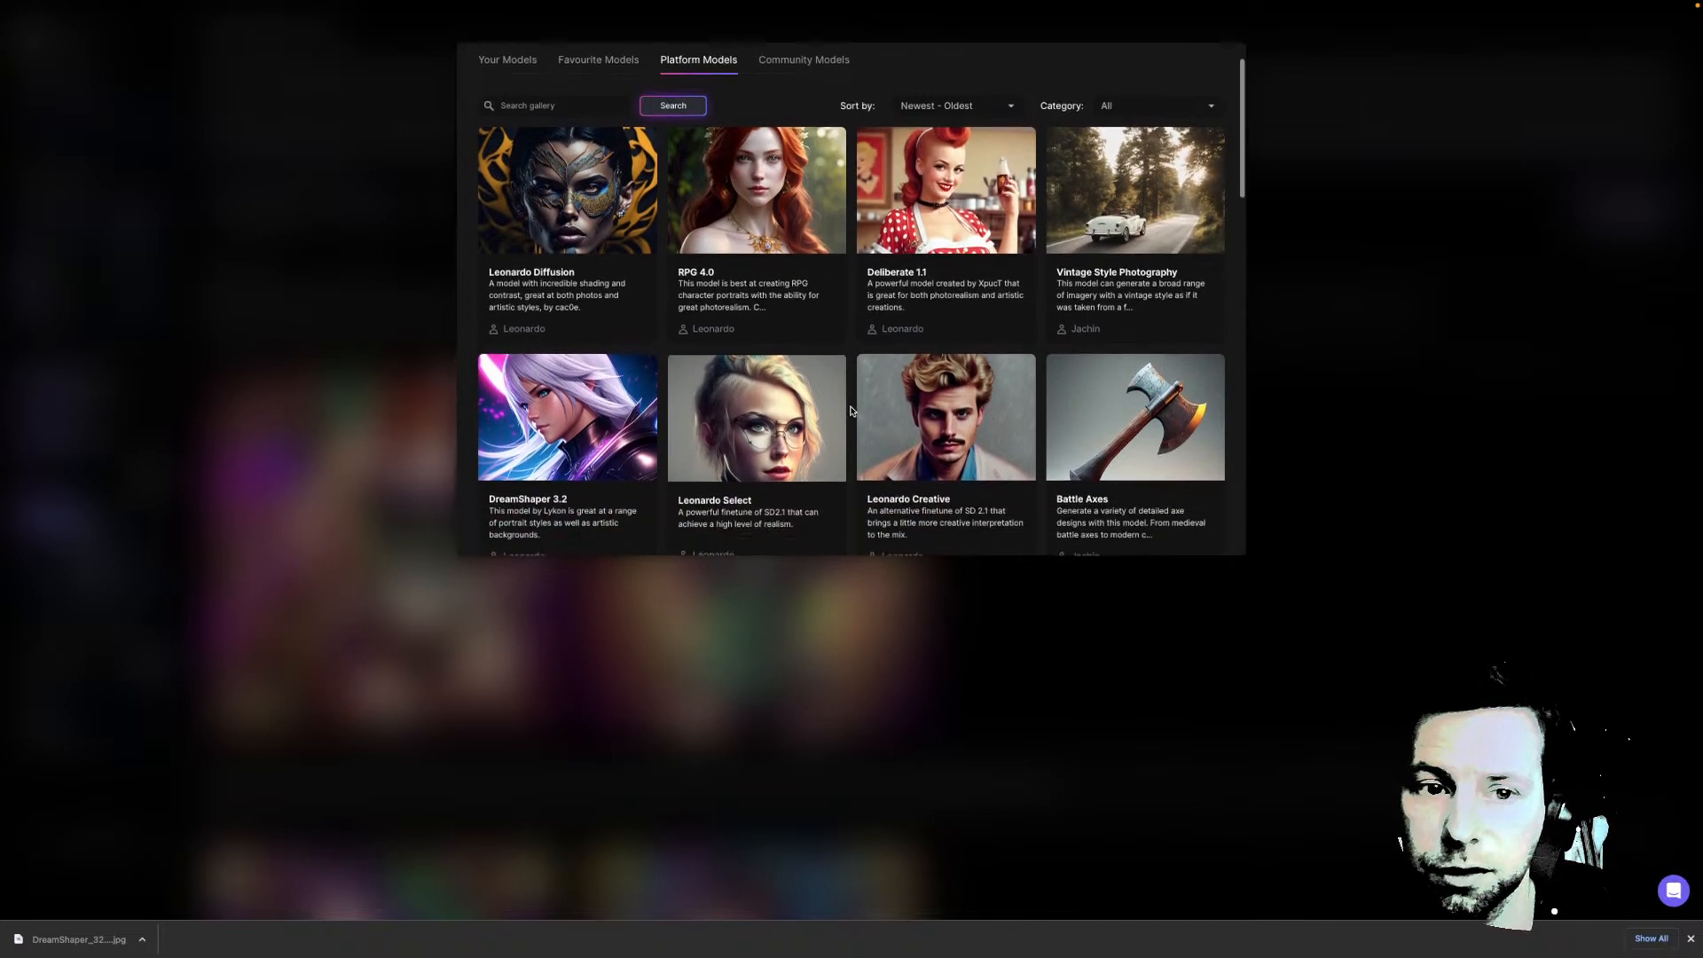
scroll(849, 410, down, 5)
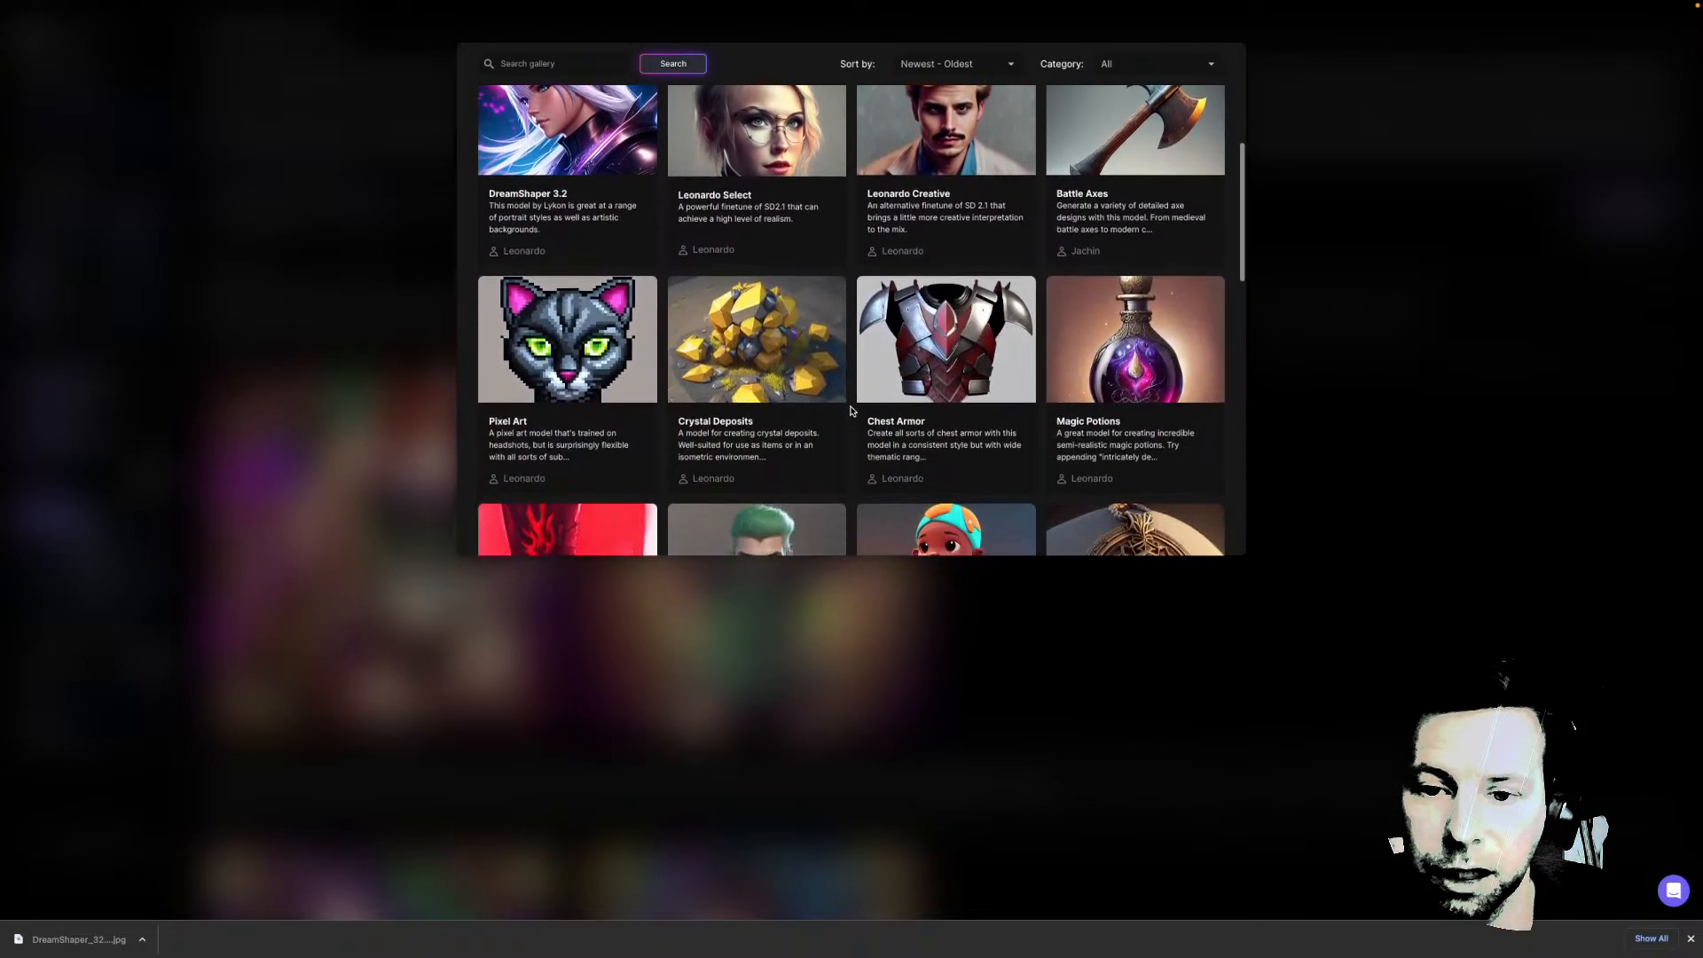
scroll(850, 410, down, 4)
scroll(860, 266, up, 10)
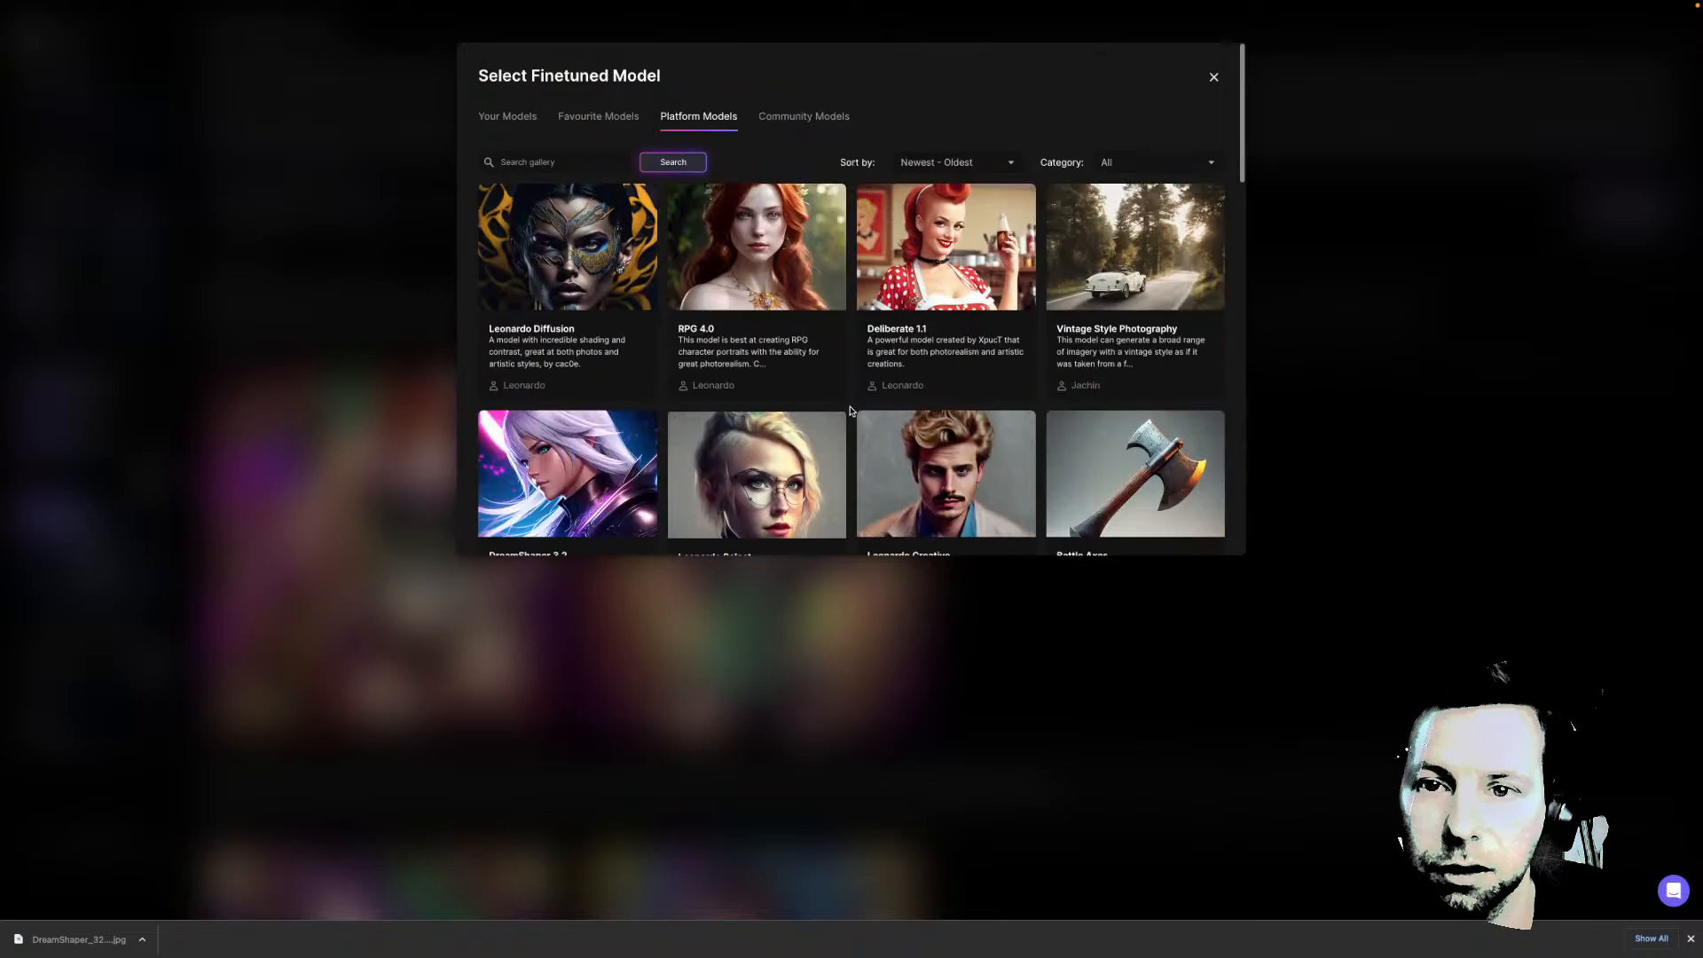
Browse the community models and choose Gangster Paradise as the finetuned model for generation
click(803, 119)
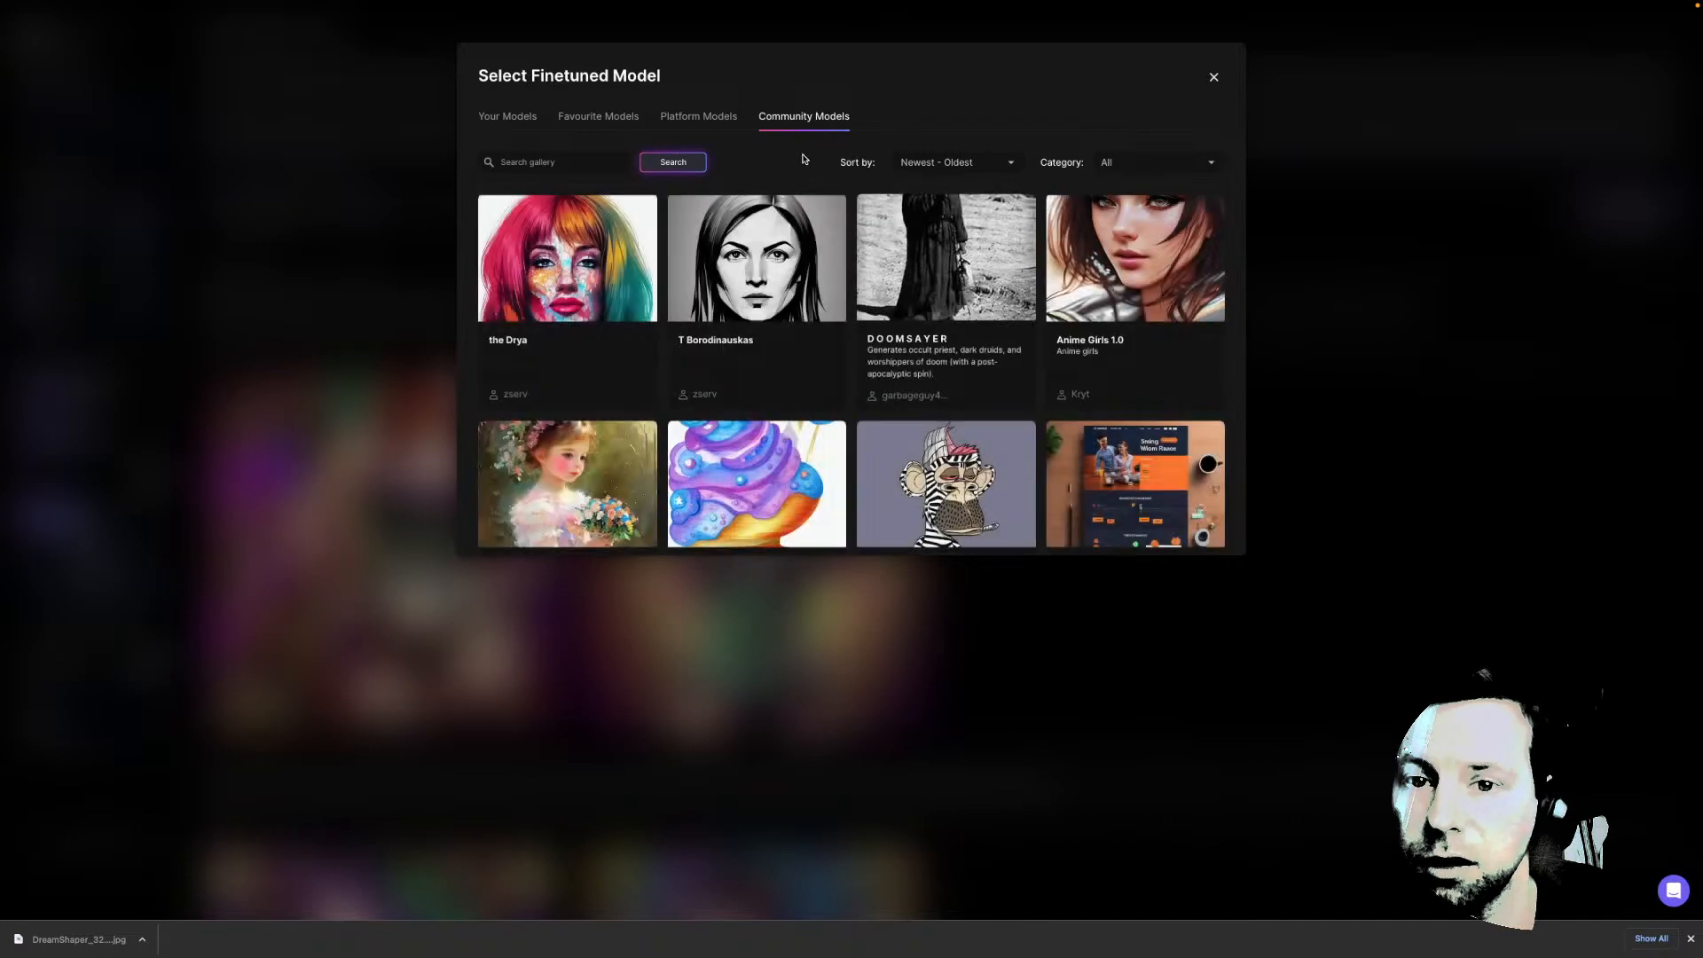
scroll(875, 361, down, 1)
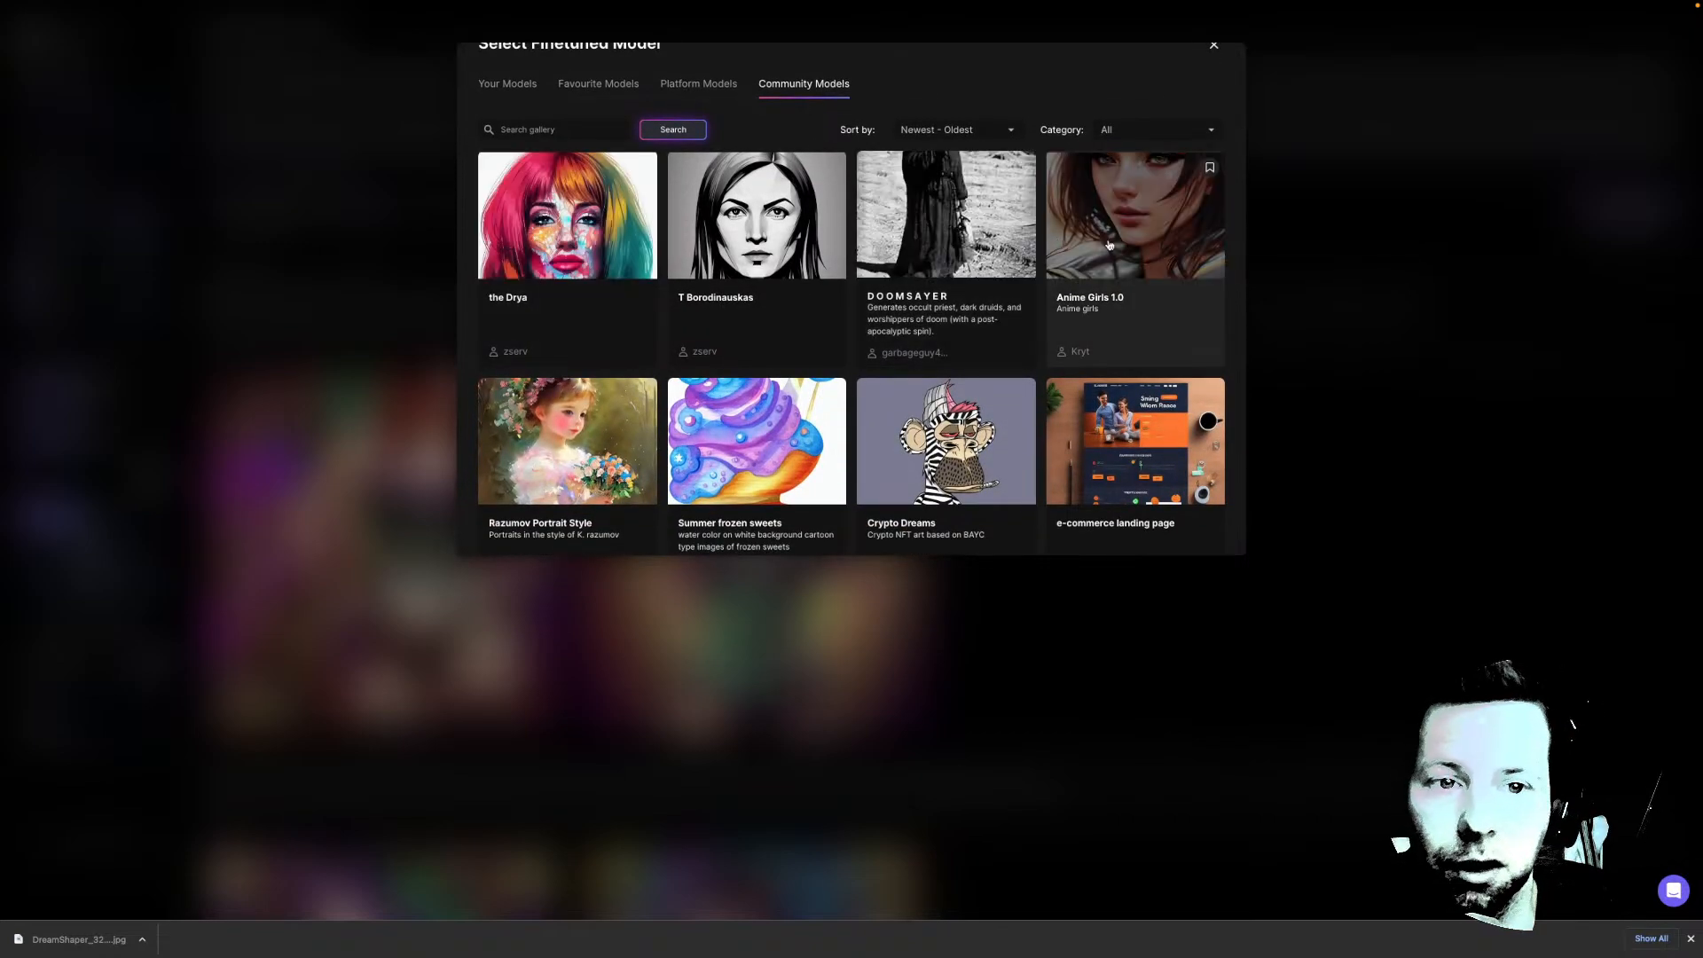
scroll(869, 262, down, 1)
scroll(869, 262, down, 5)
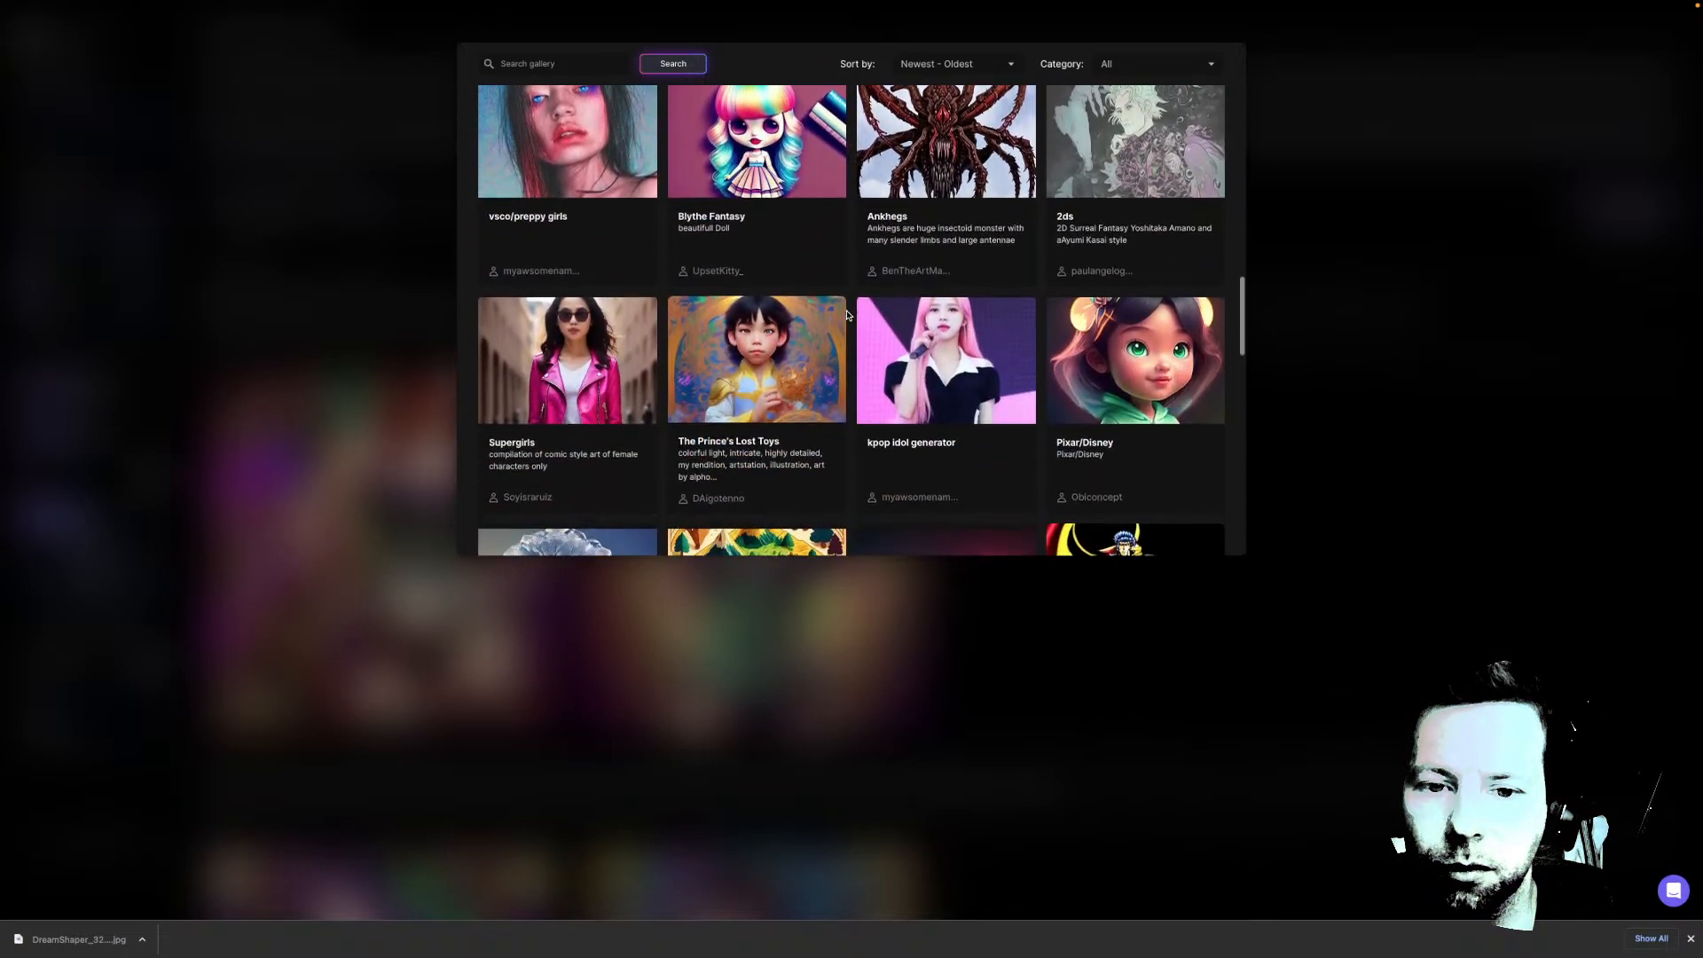
scroll(847, 315, down, 4)
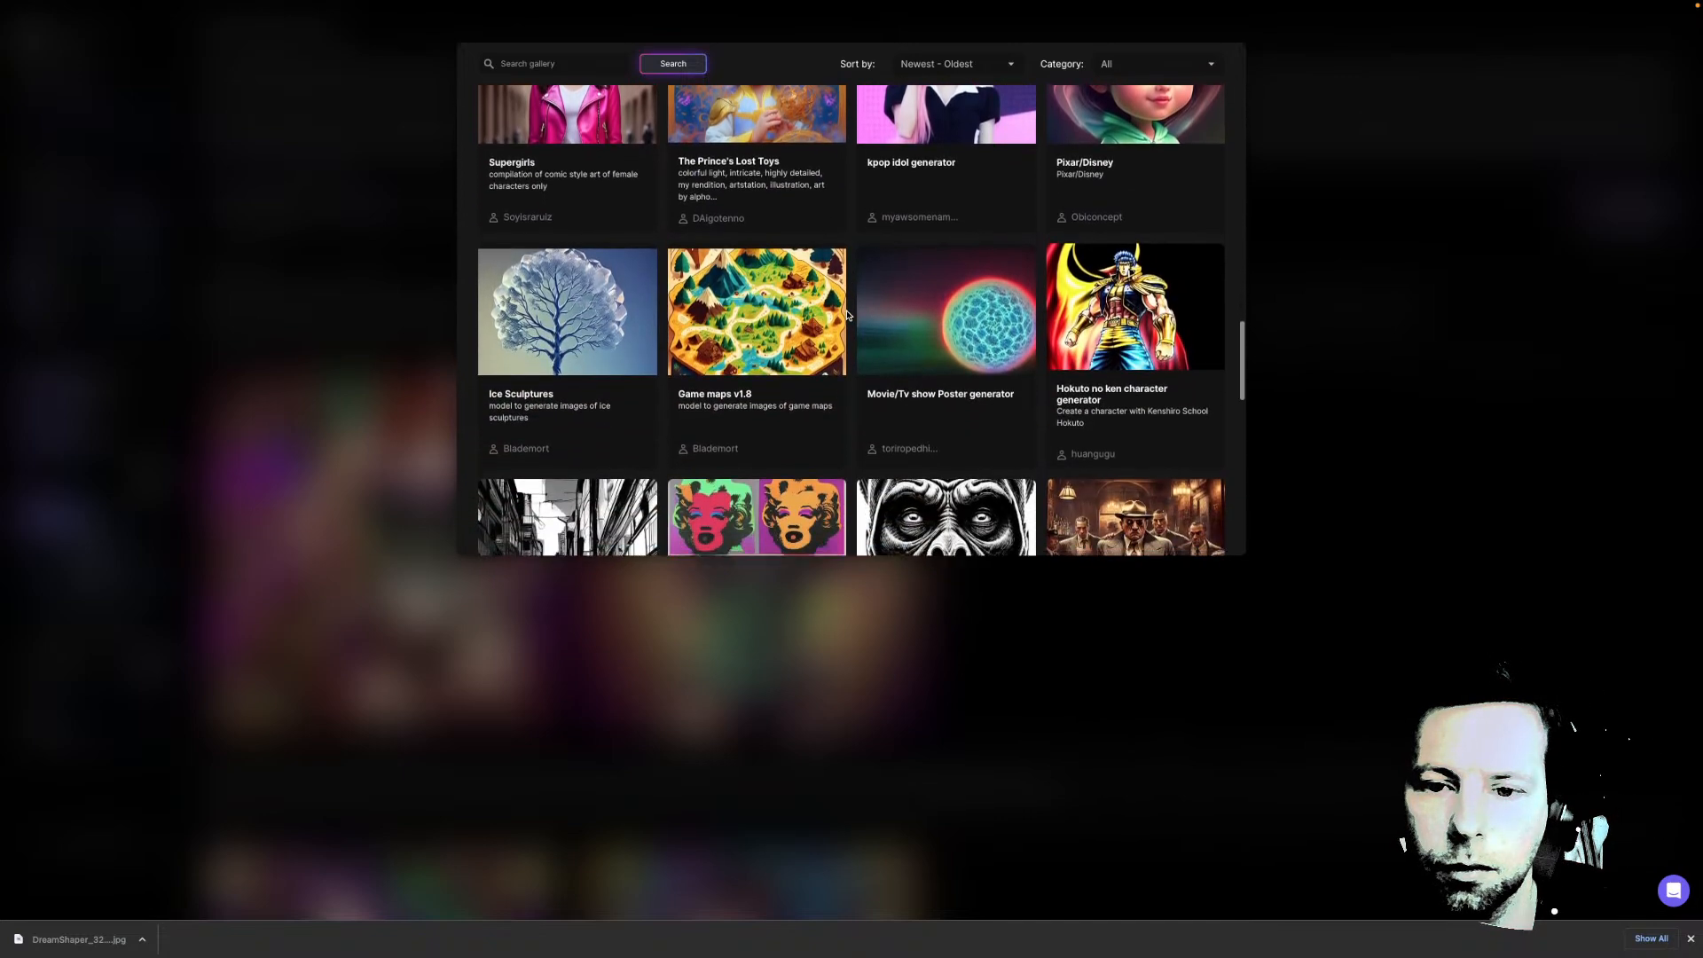
scroll(849, 315, down, 1)
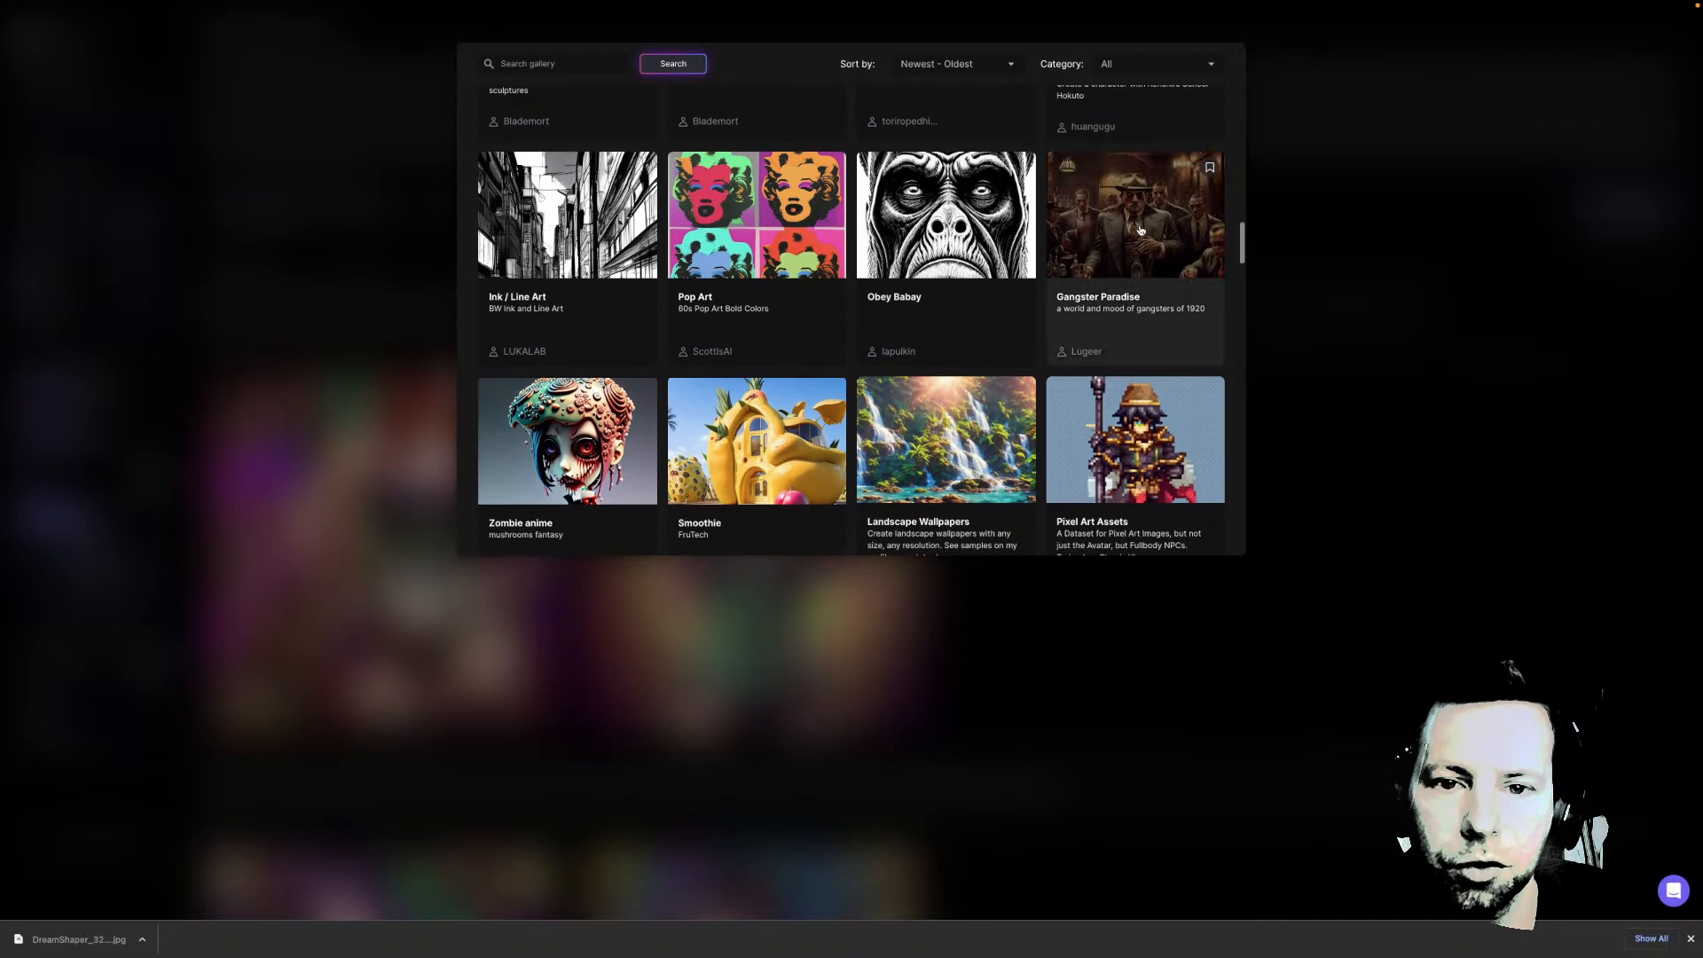
click(1172, 234)
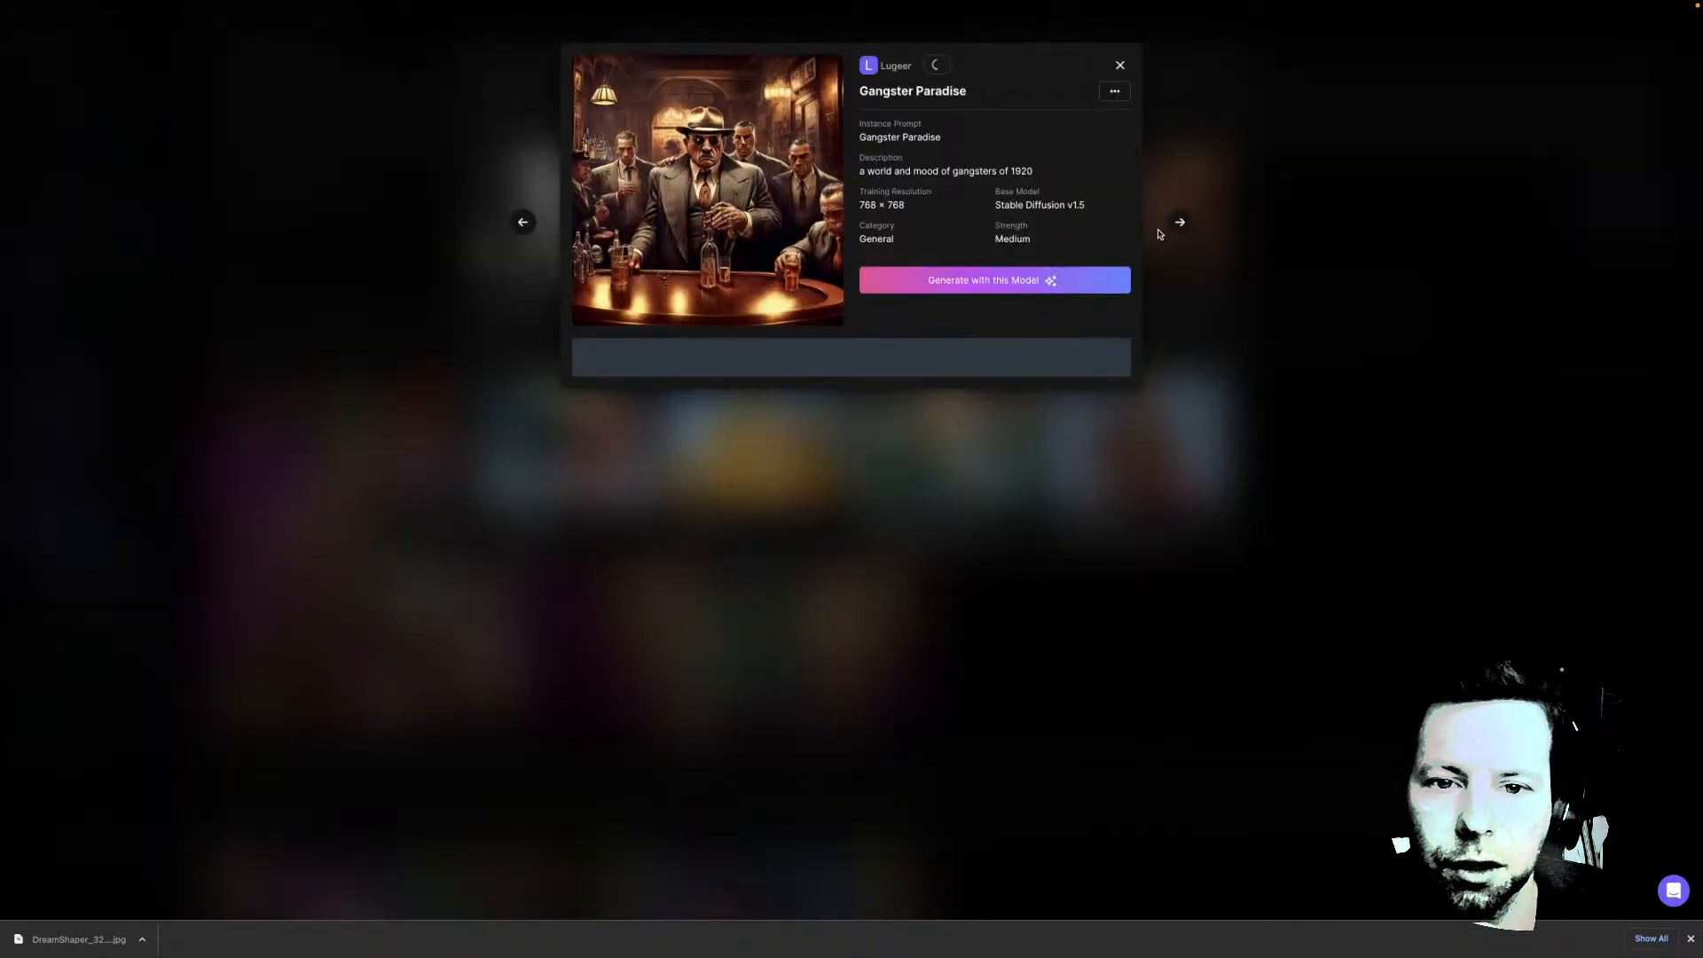
click(929, 282)
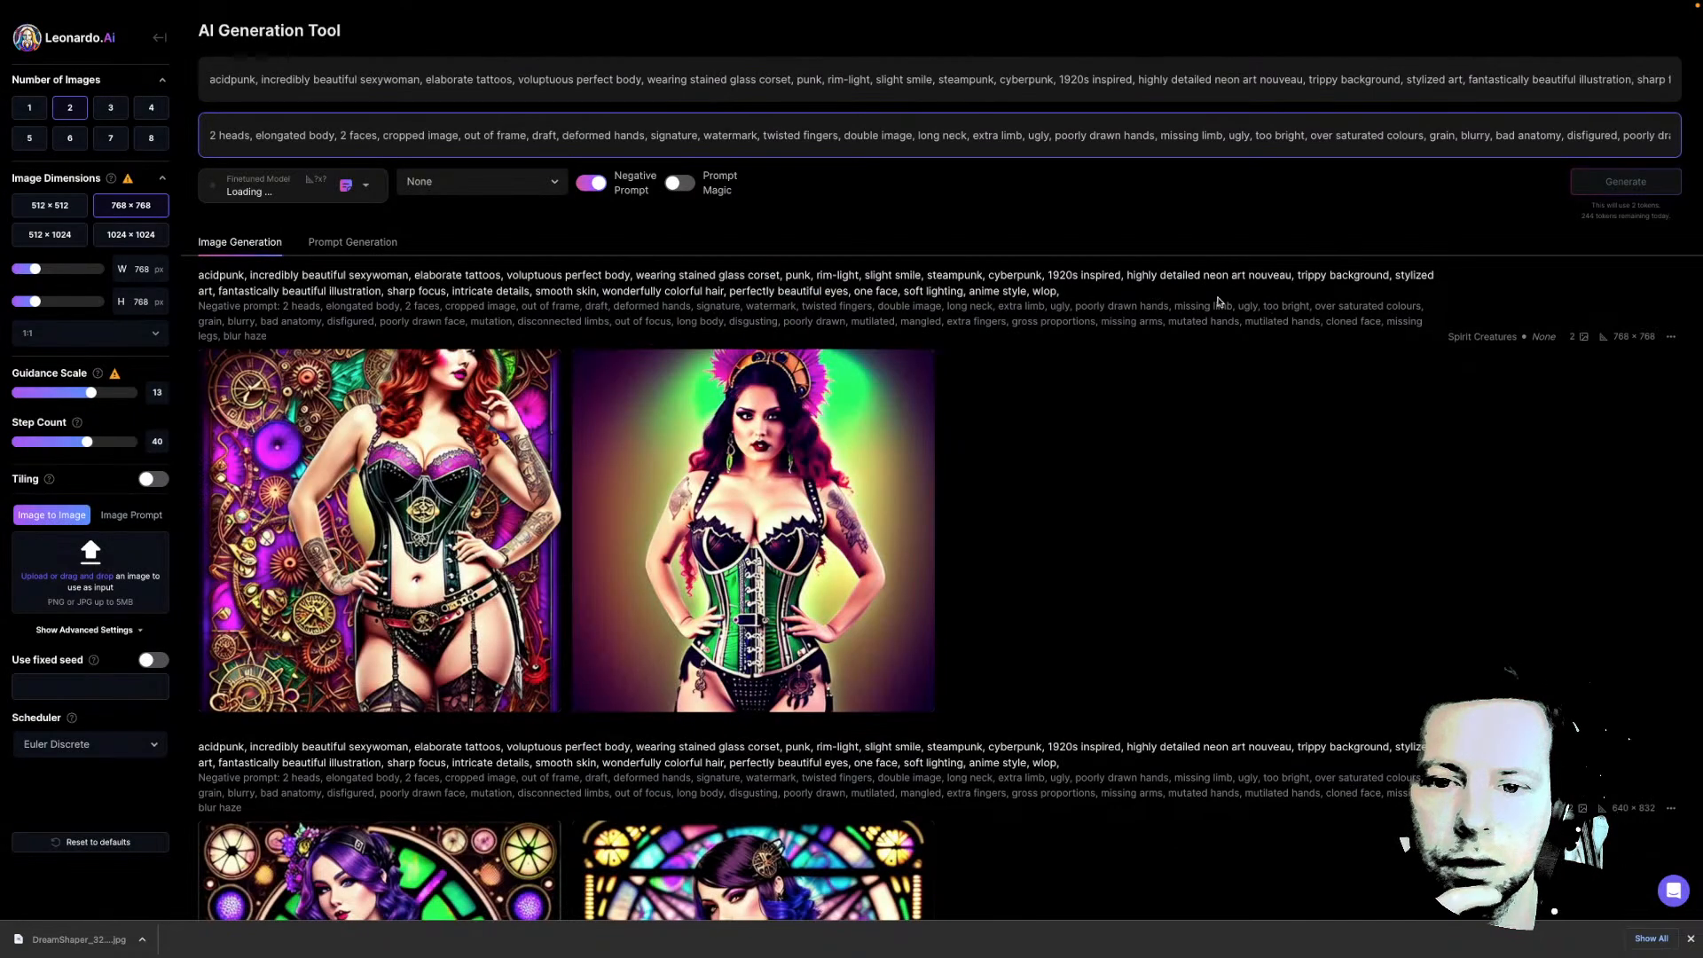
View the two Spirit Creatures images enlarged, alternate between them to compare, and close the enlarged view
scroll(507, 446, down, 1)
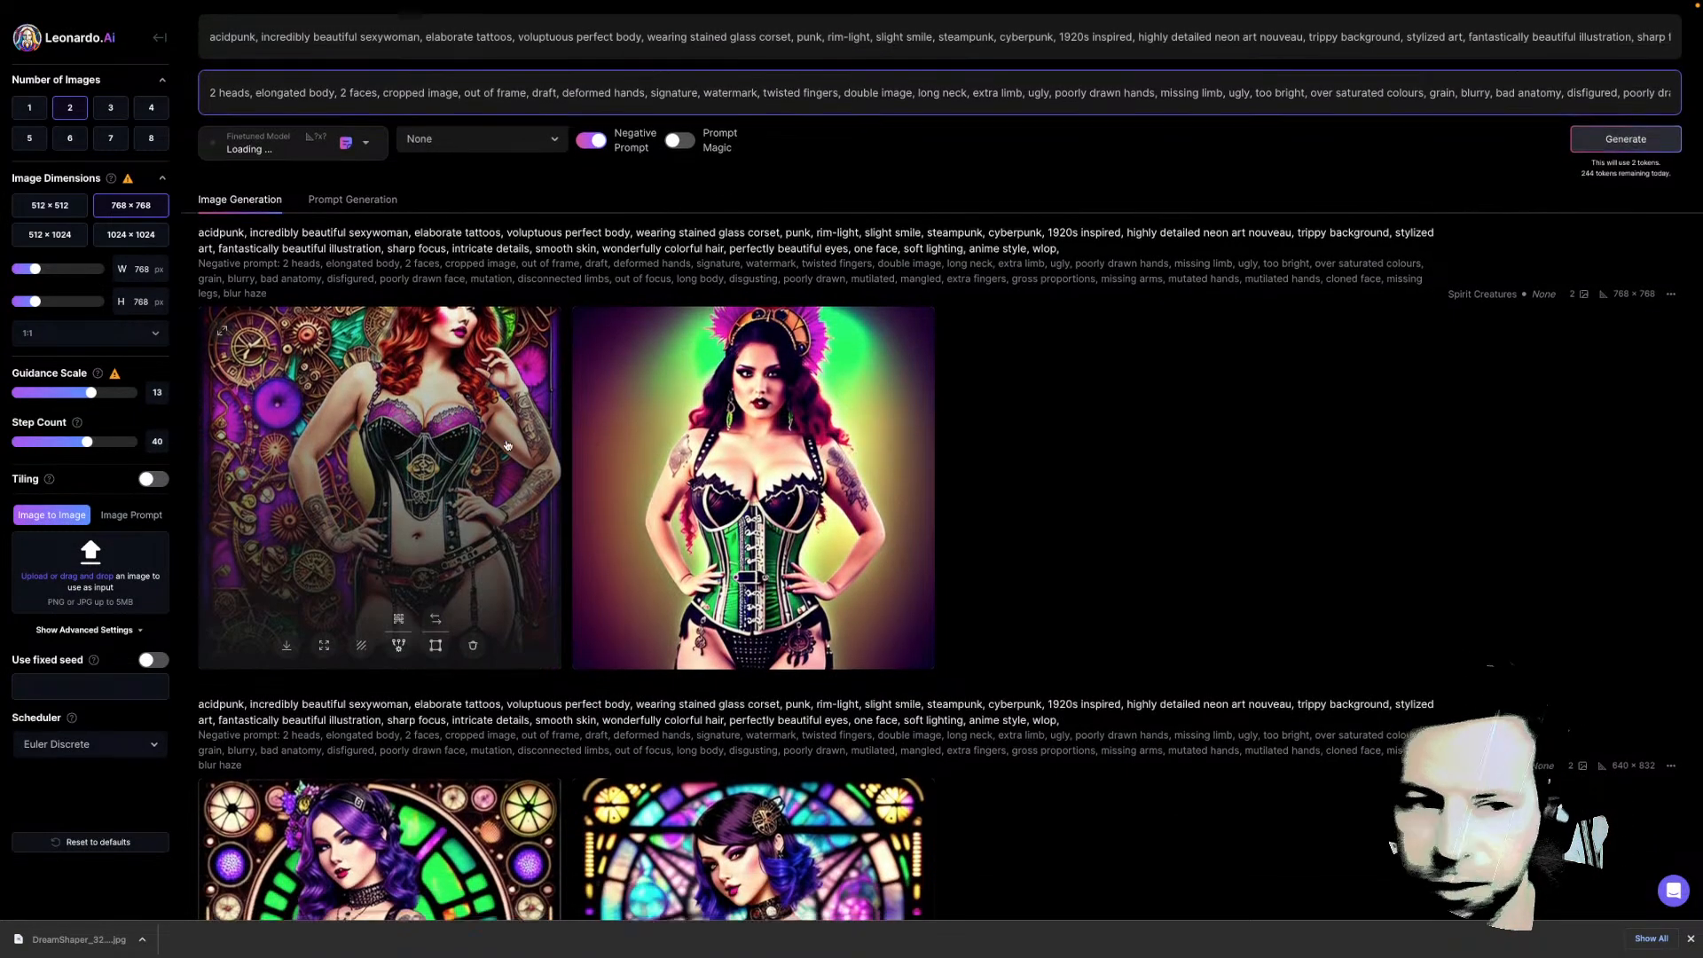
click(394, 438)
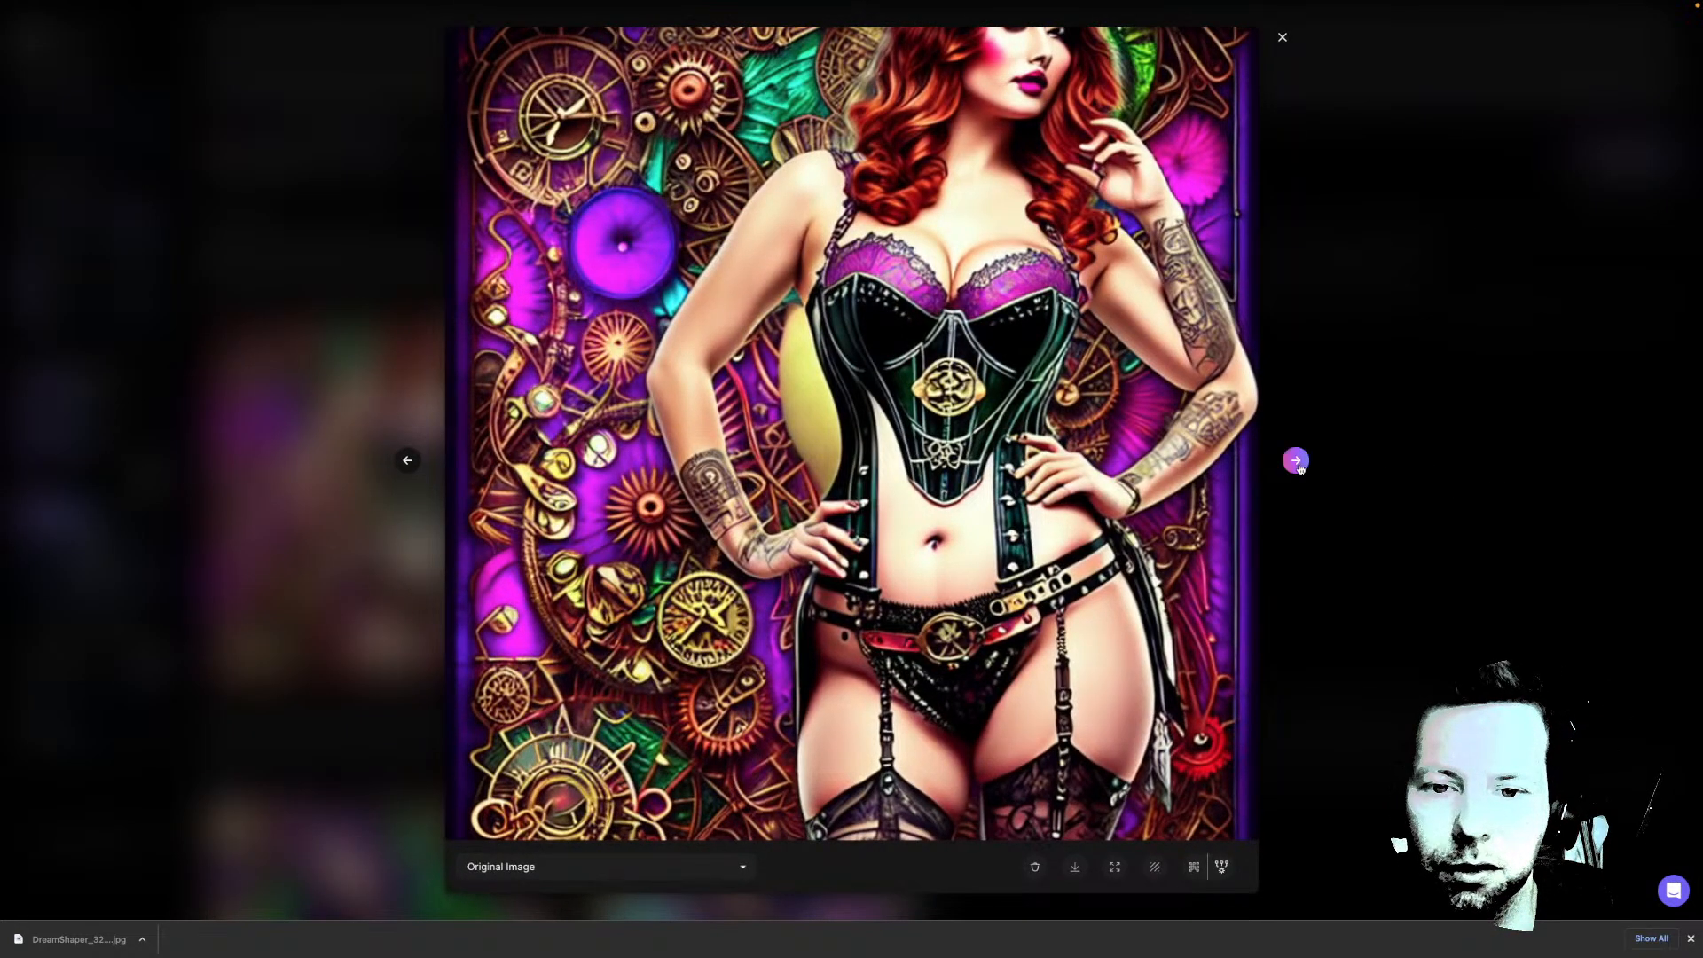
click(1295, 461)
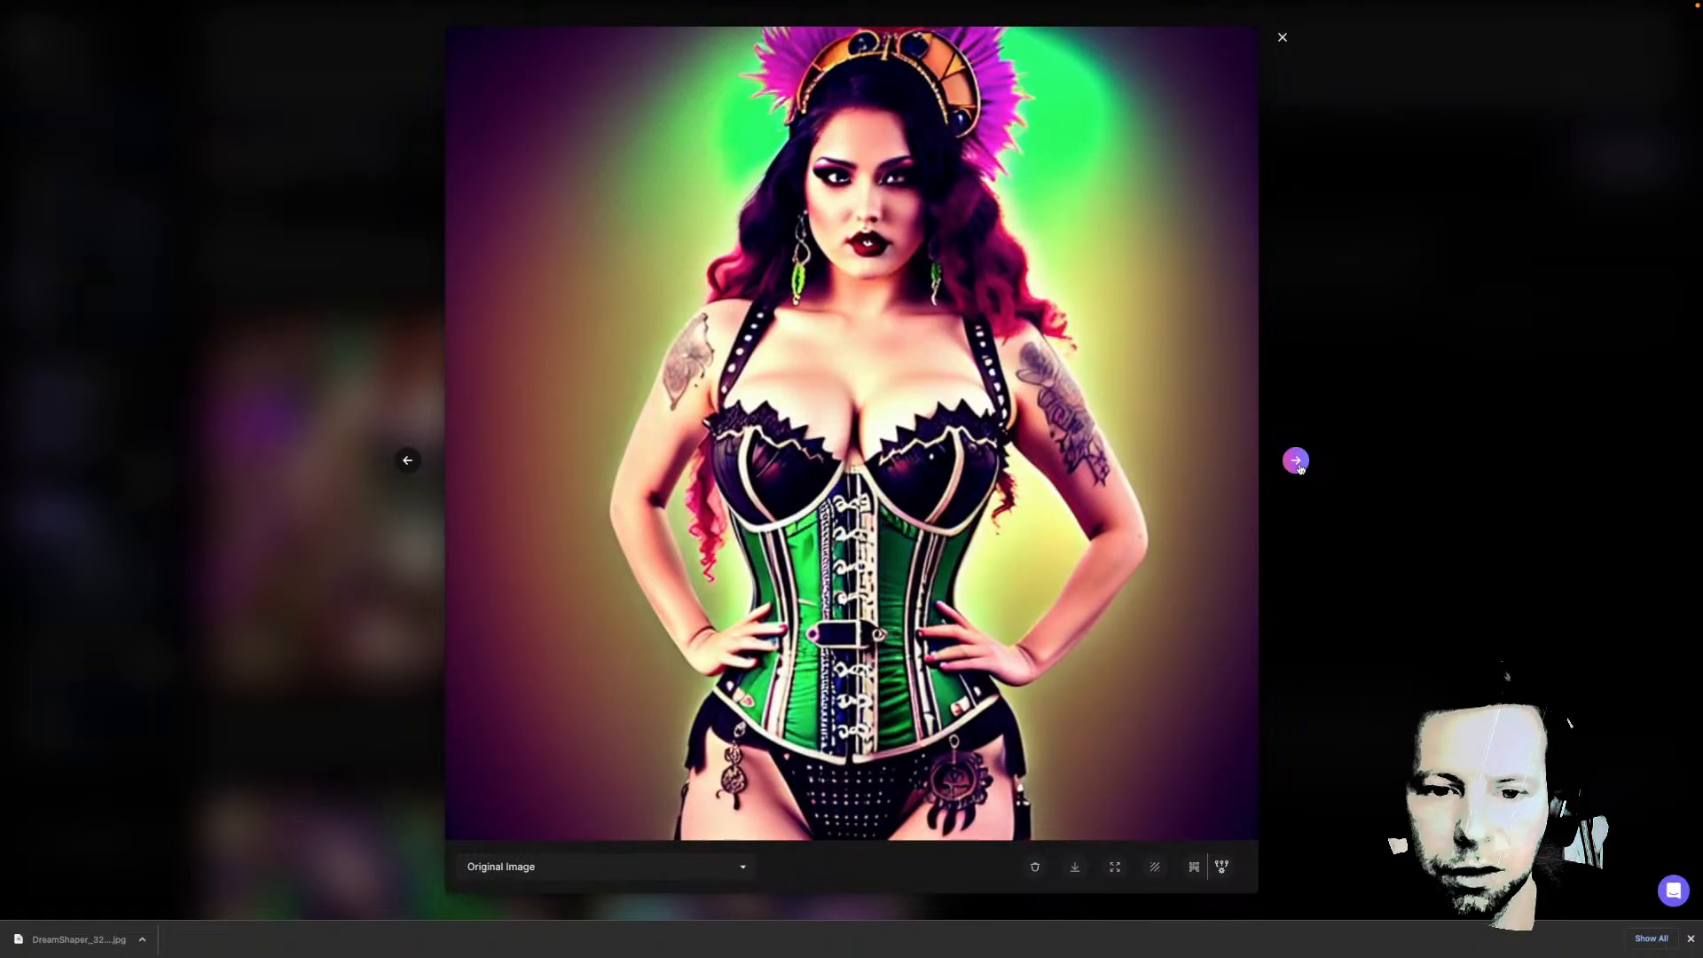
click(1296, 461)
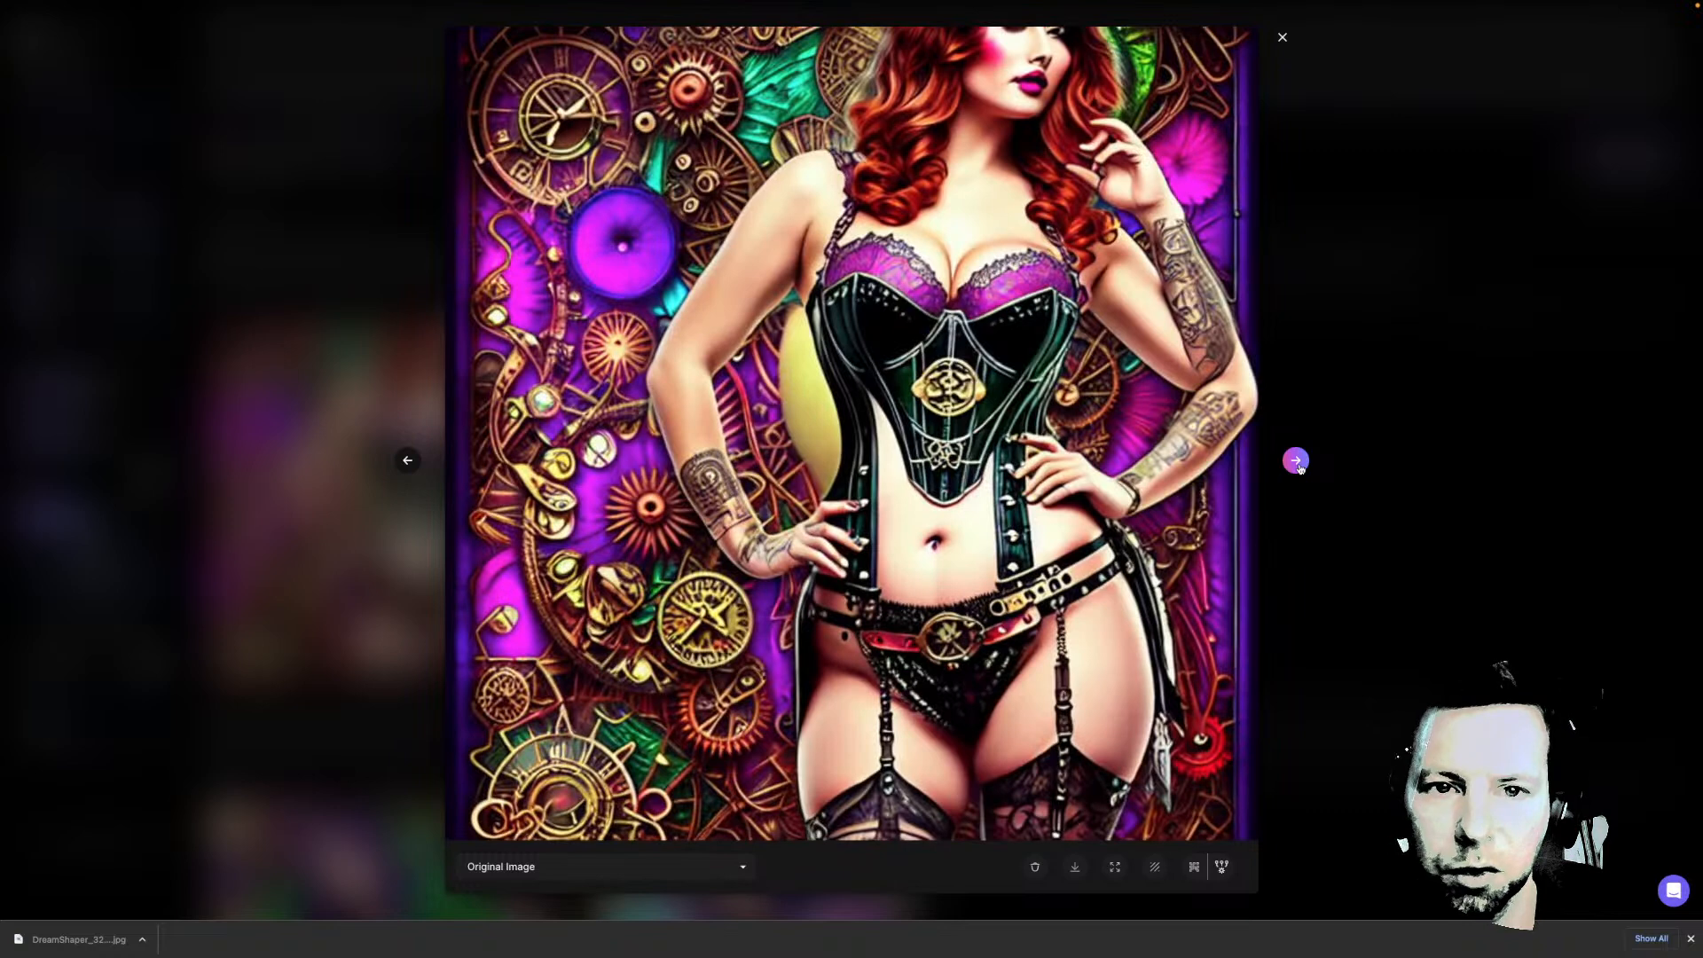
click(1296, 461)
click(1295, 462)
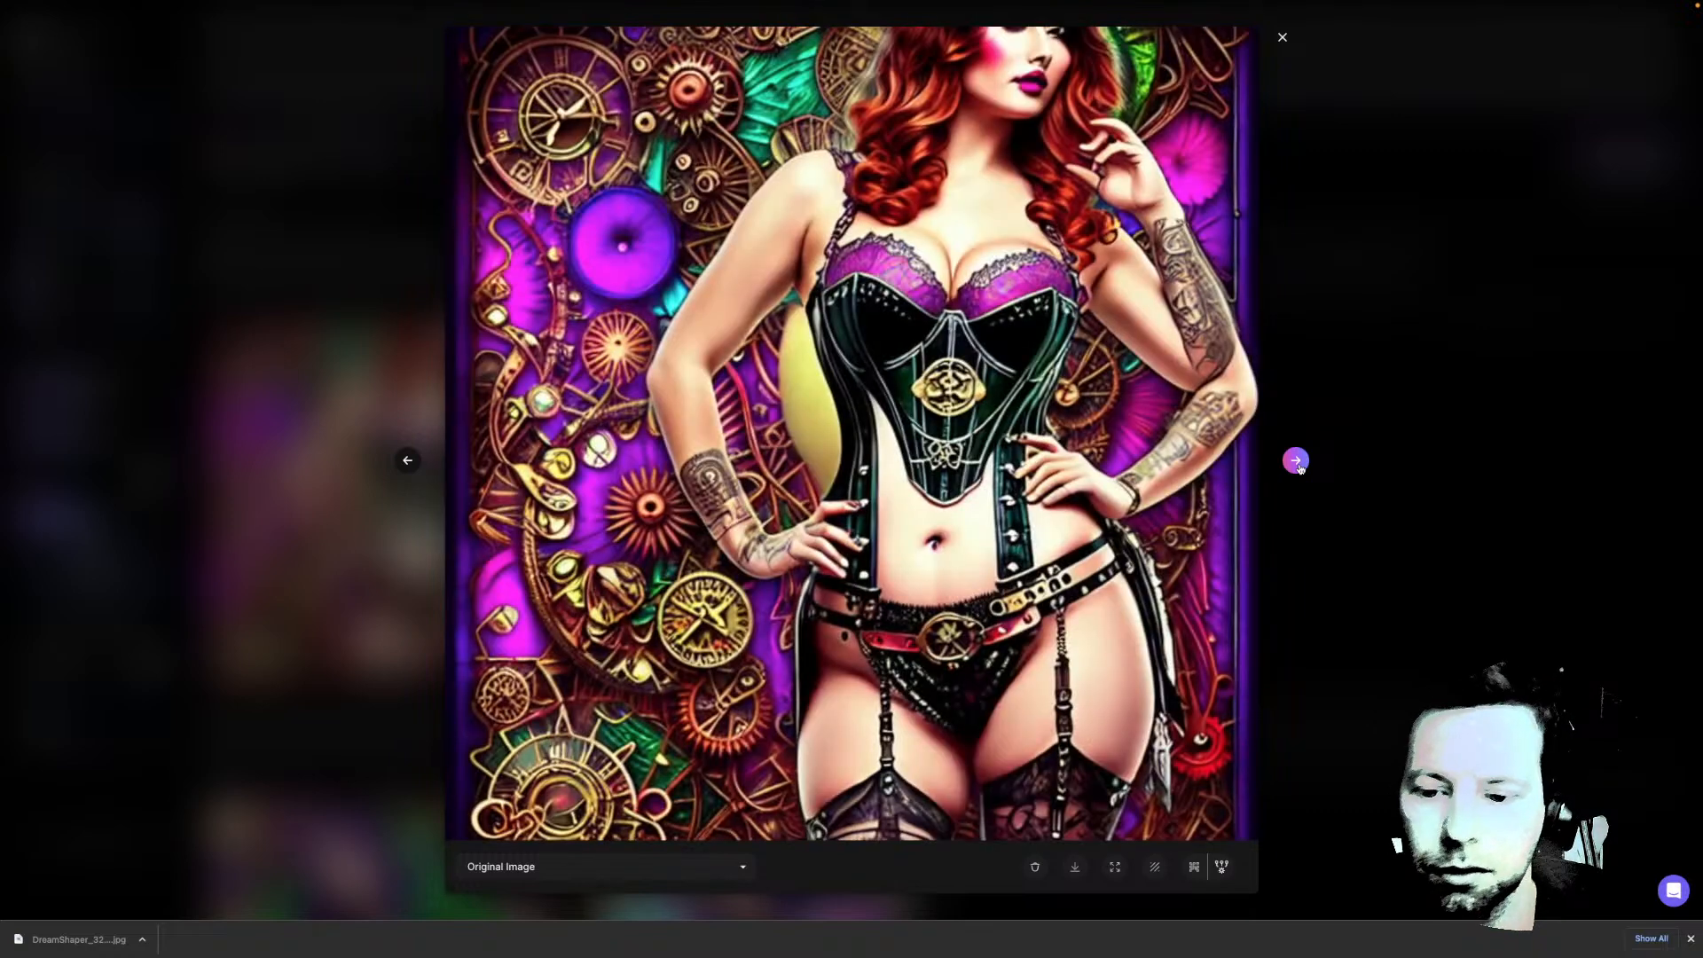
click(1297, 463)
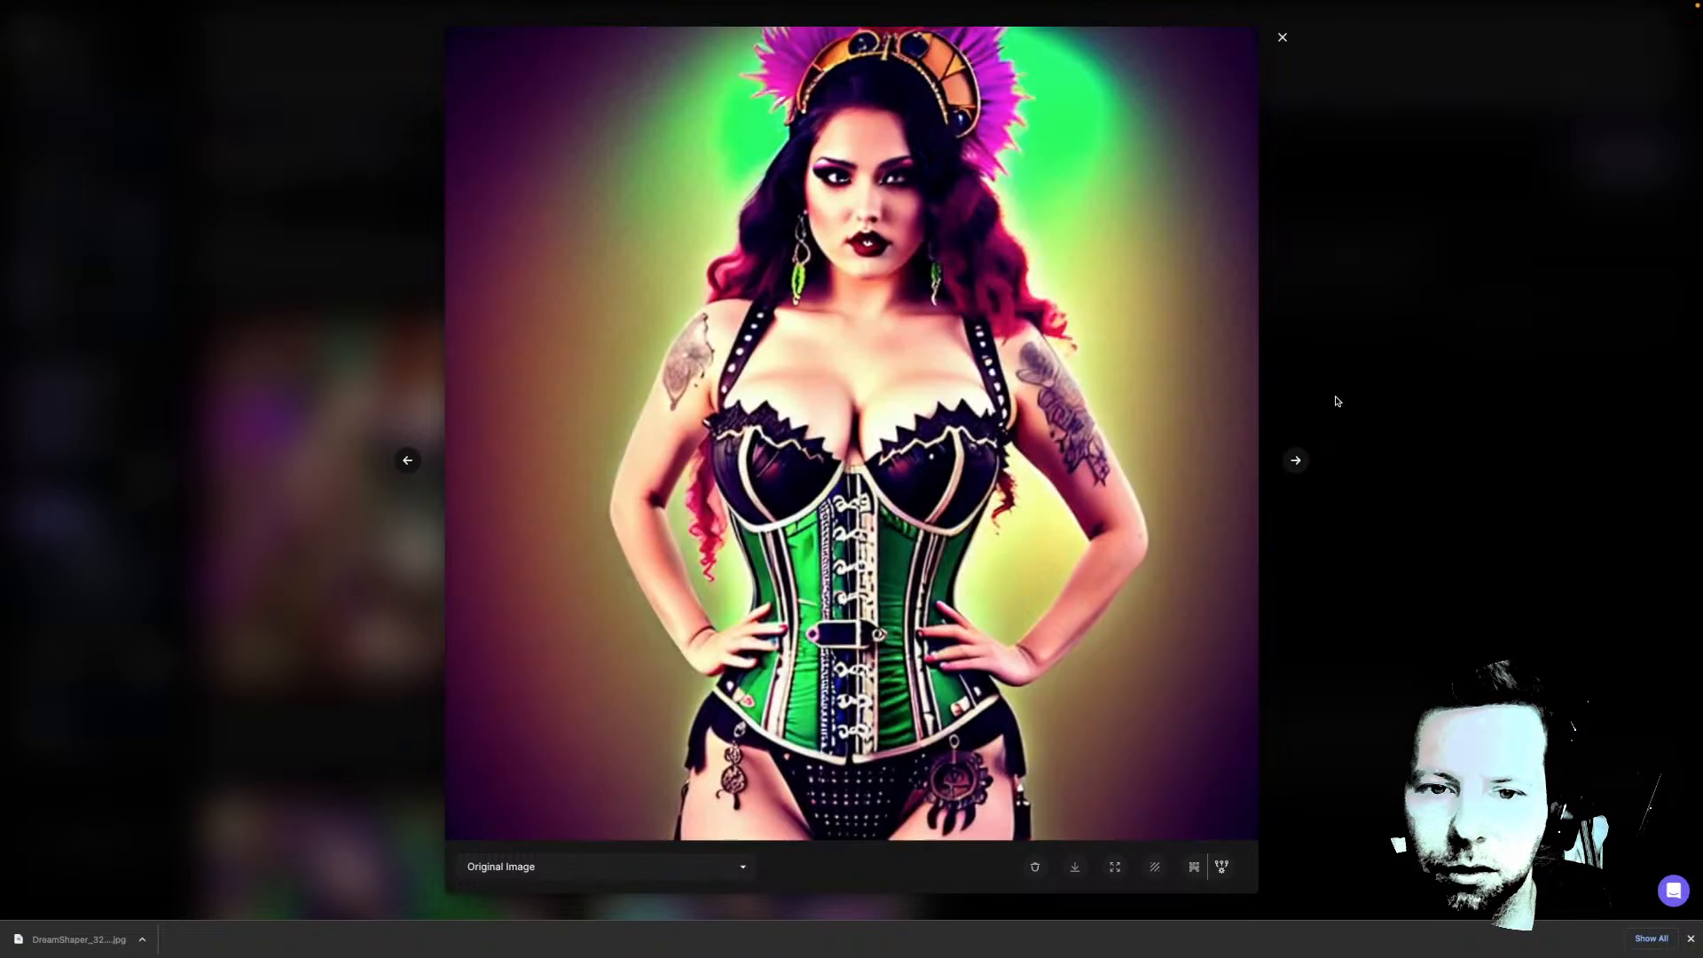
click(1339, 400)
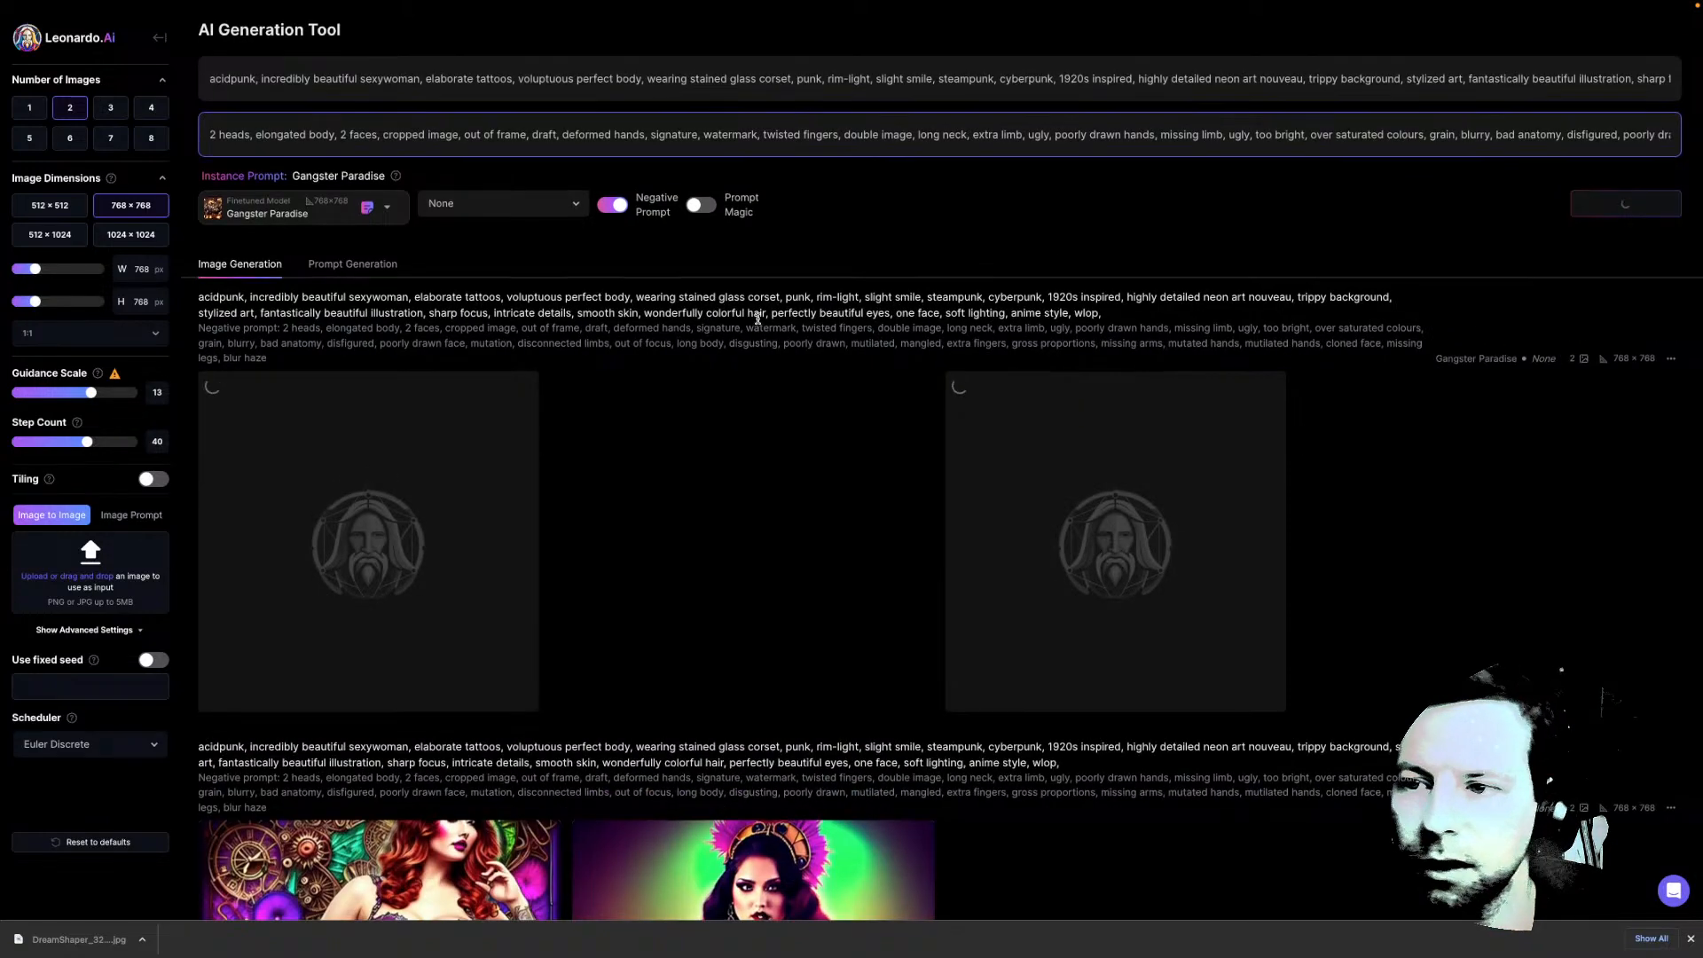
Review the earlier Spirit Creatures, Deliberate 1.1 and DreamShaper 3.2 results in the generation history to compare the models' styles
scroll(760, 319, down, 3)
scroll(759, 322, down, 6)
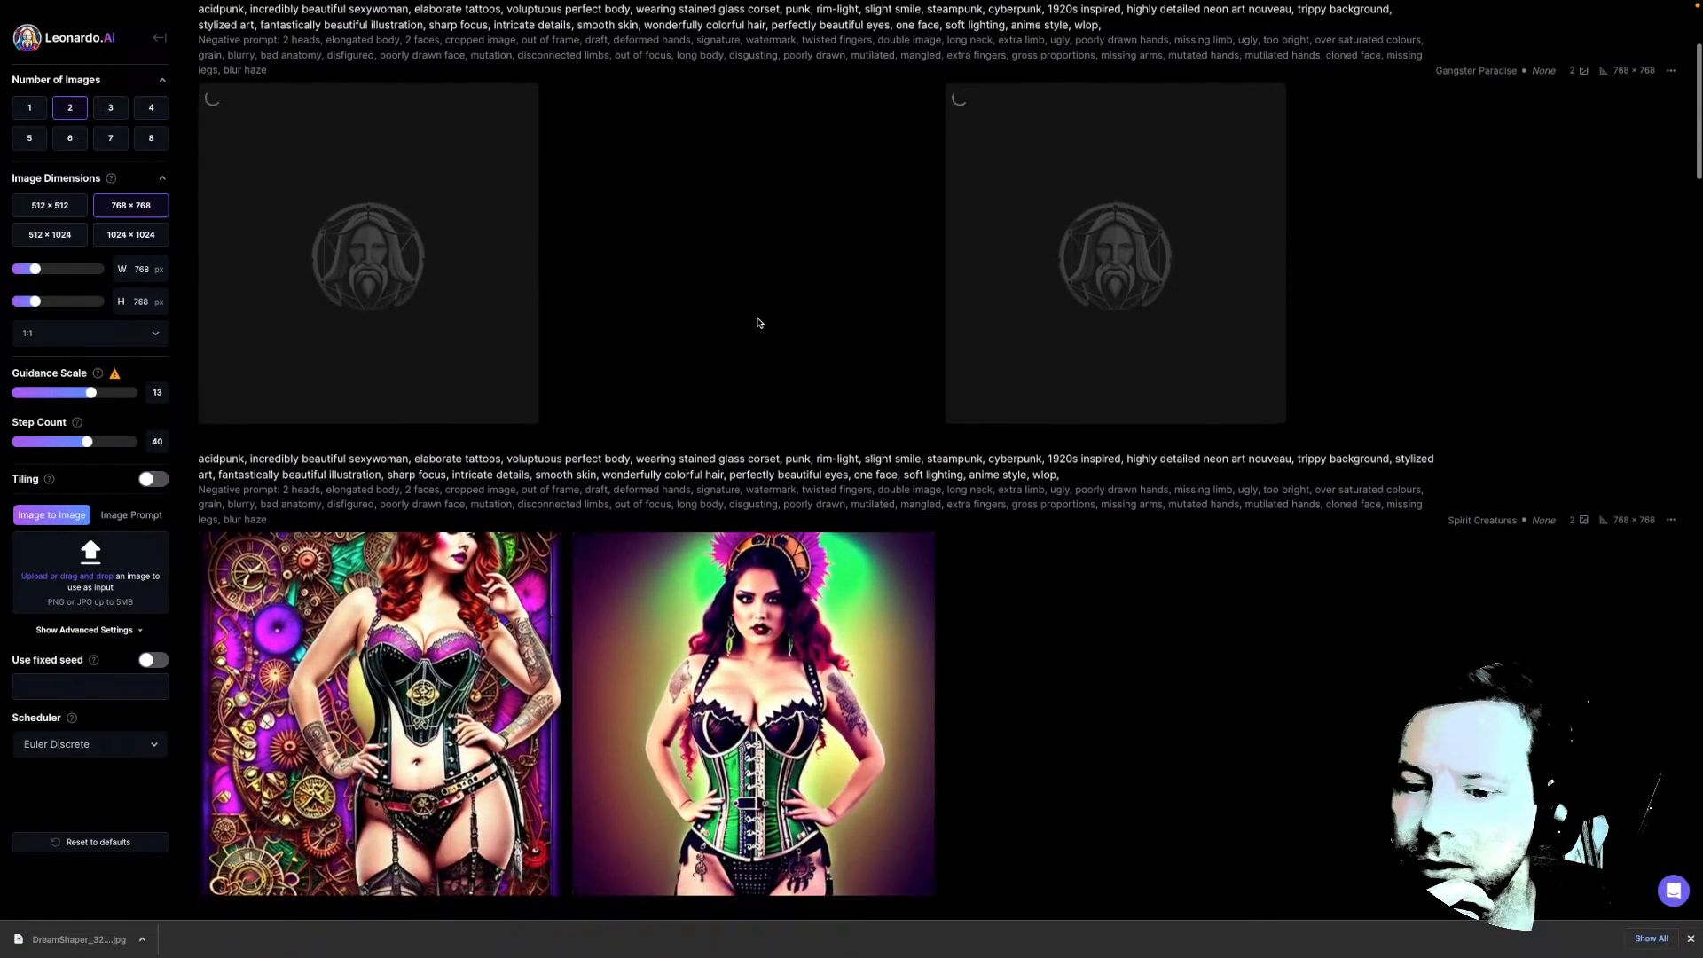
scroll(729, 318, down, 2)
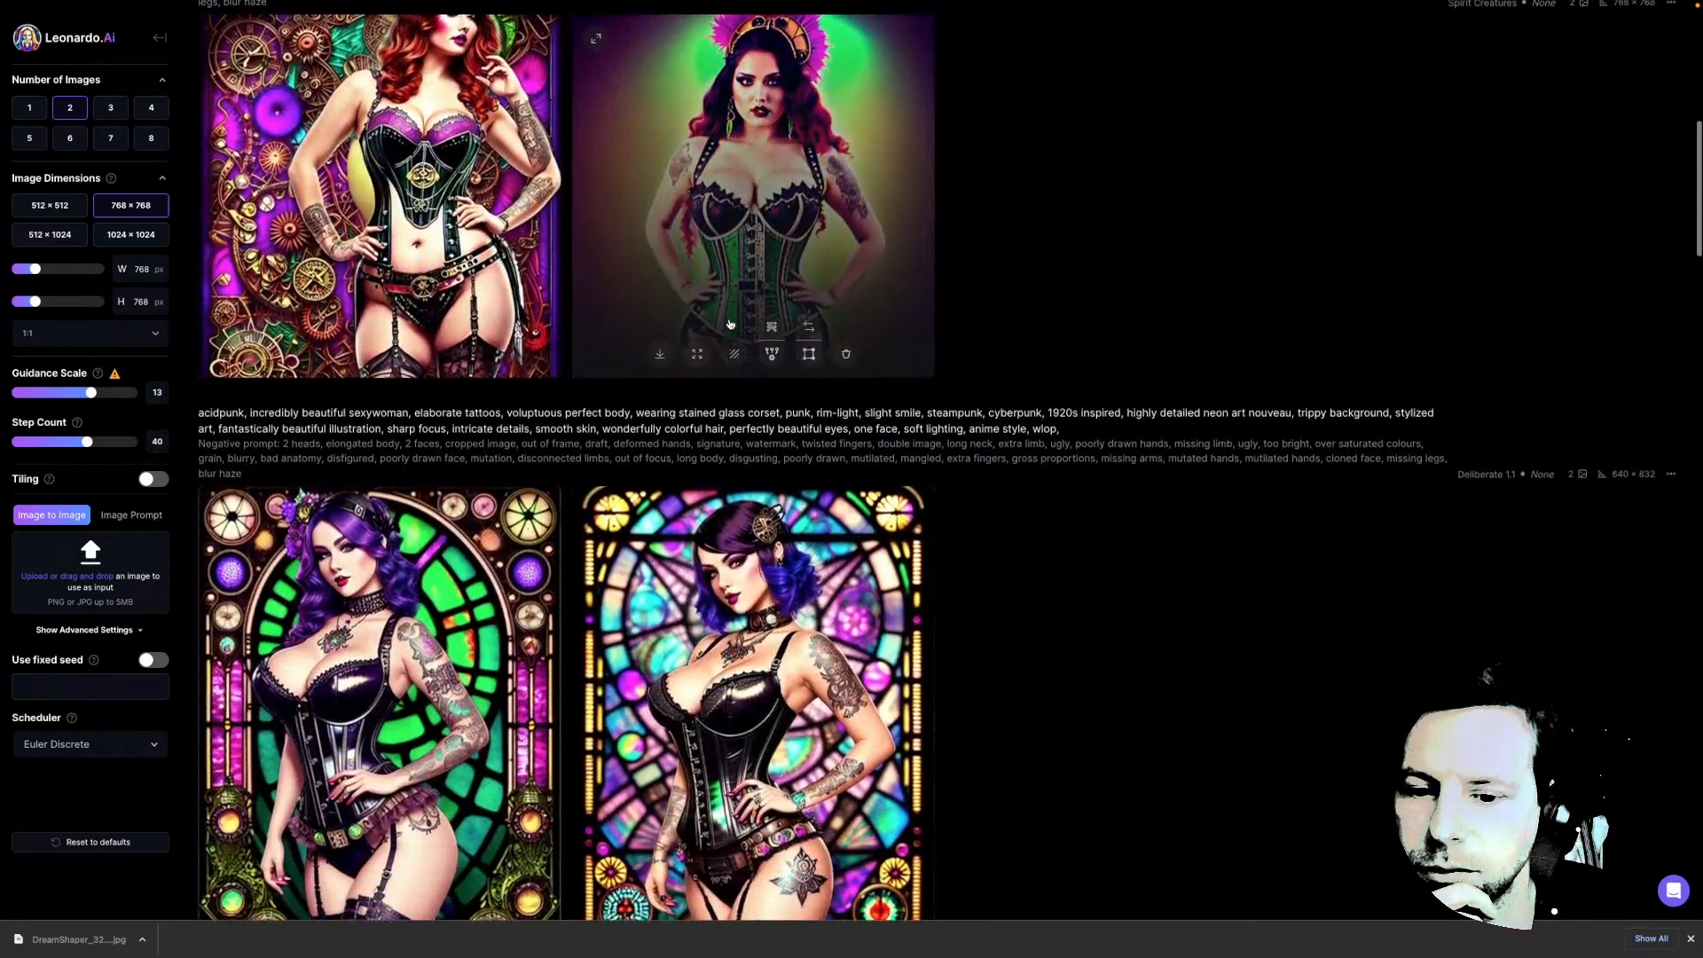
scroll(729, 321, up, 2)
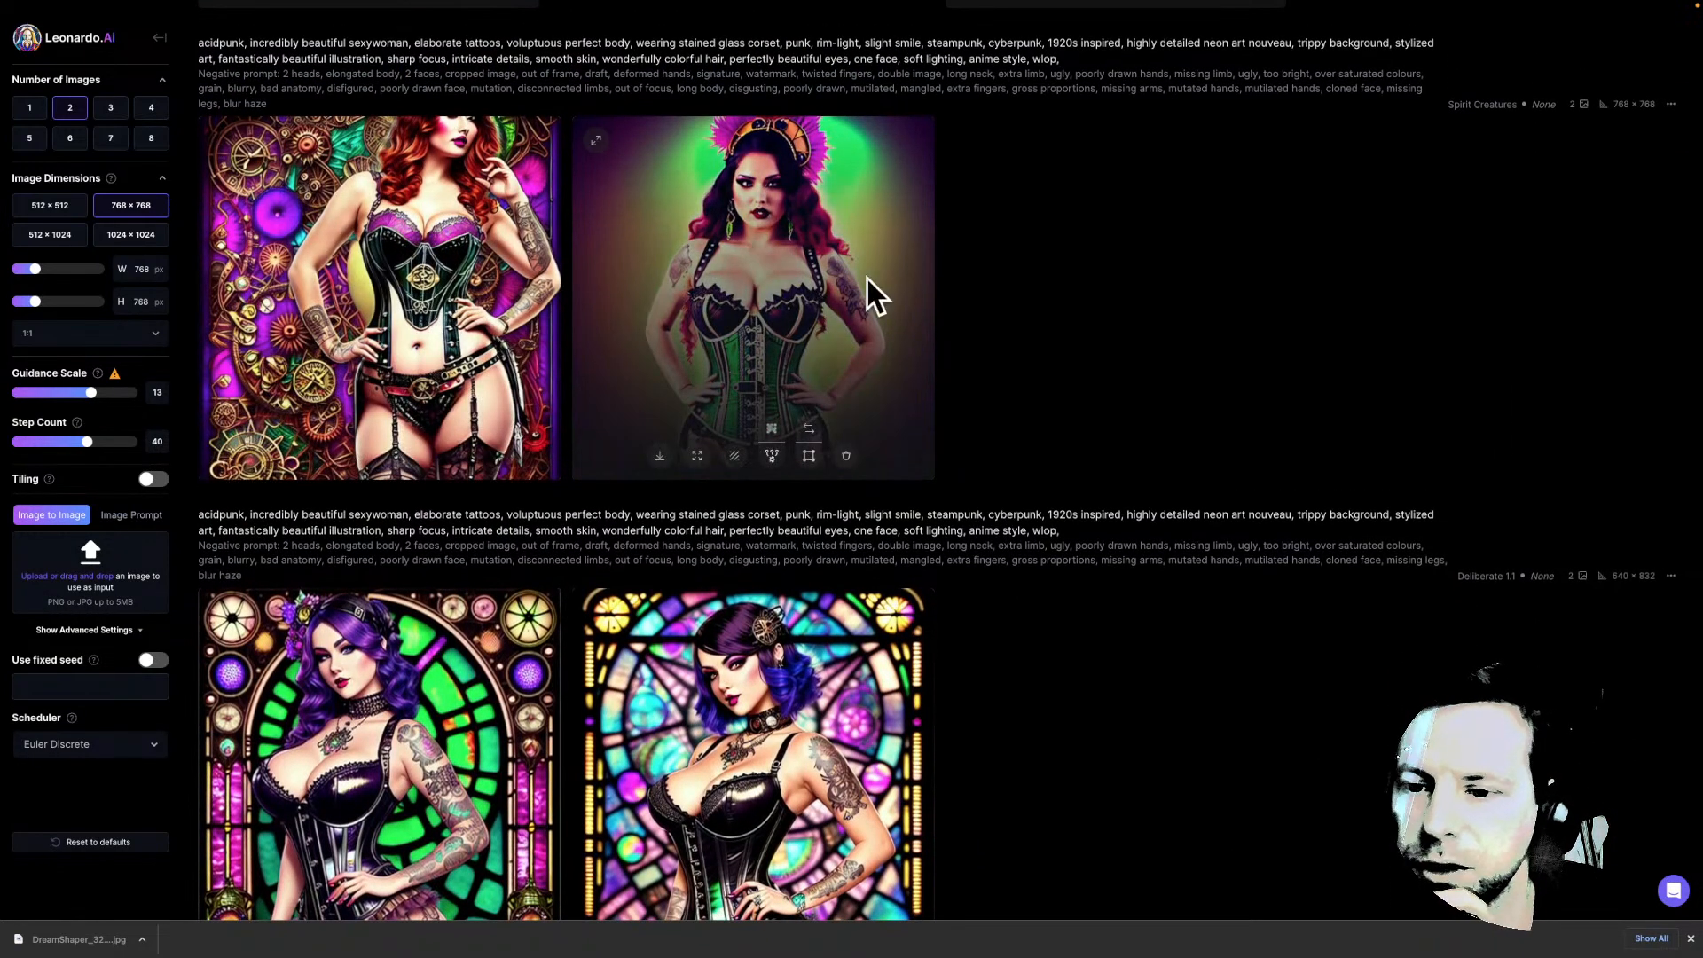
scroll(723, 304, down, 1)
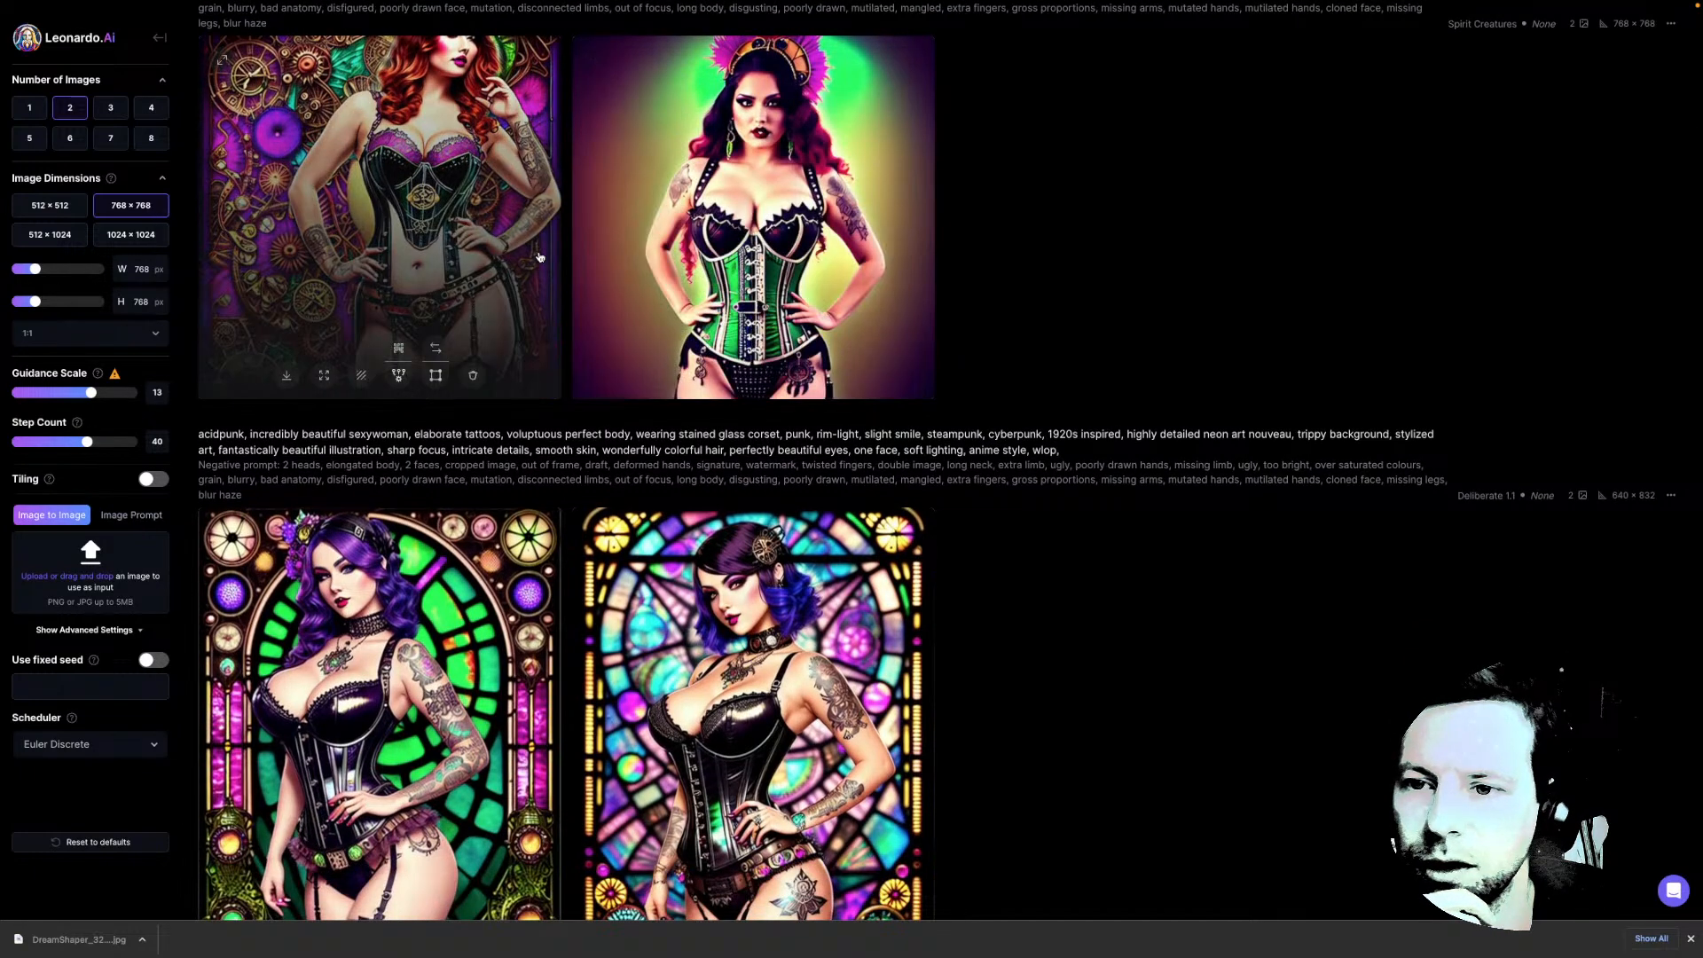
scroll(573, 251, down, 3)
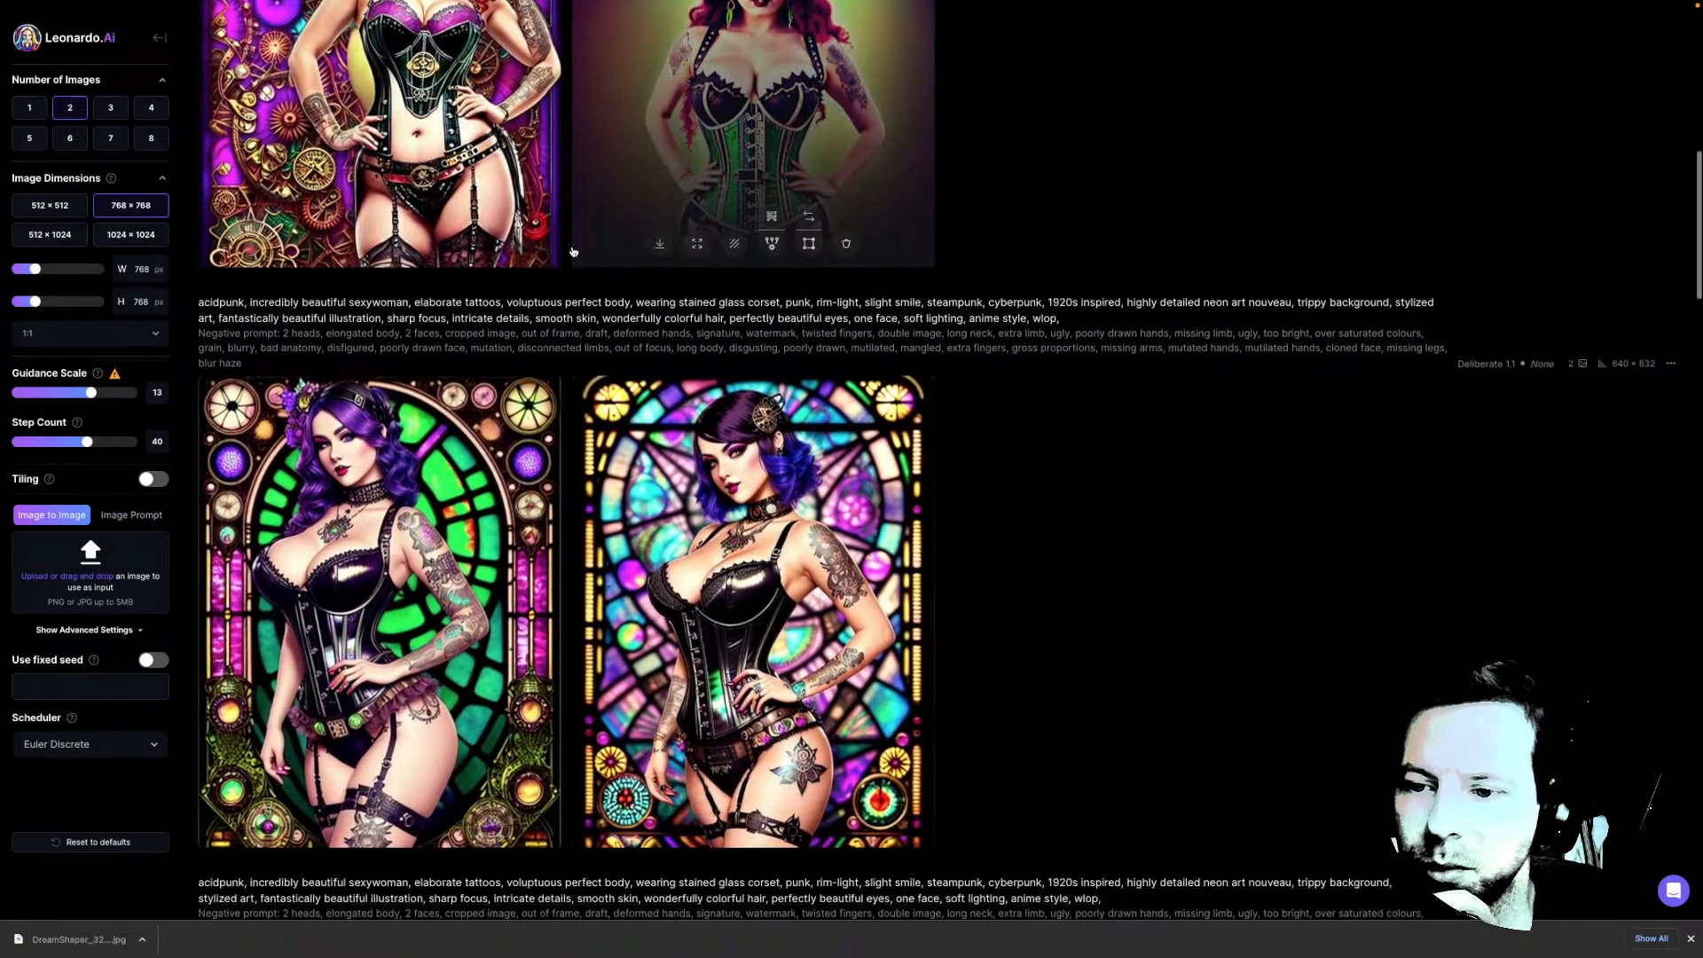
scroll(577, 266, down, 1)
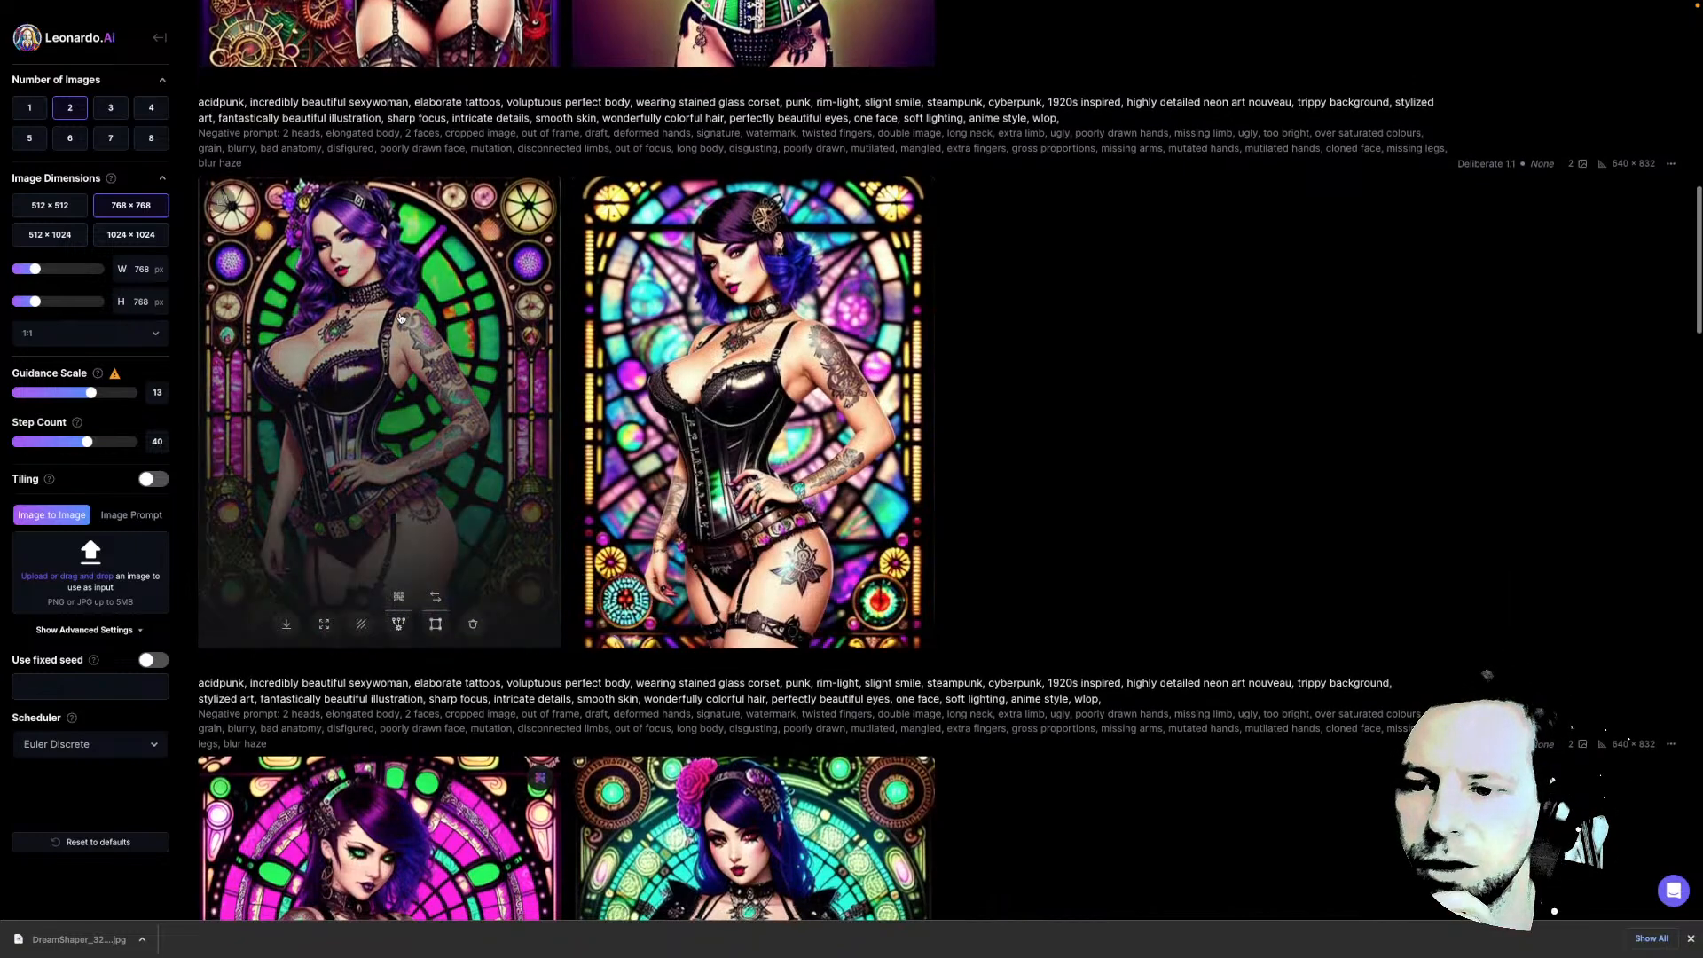
scroll(406, 365, down, 5)
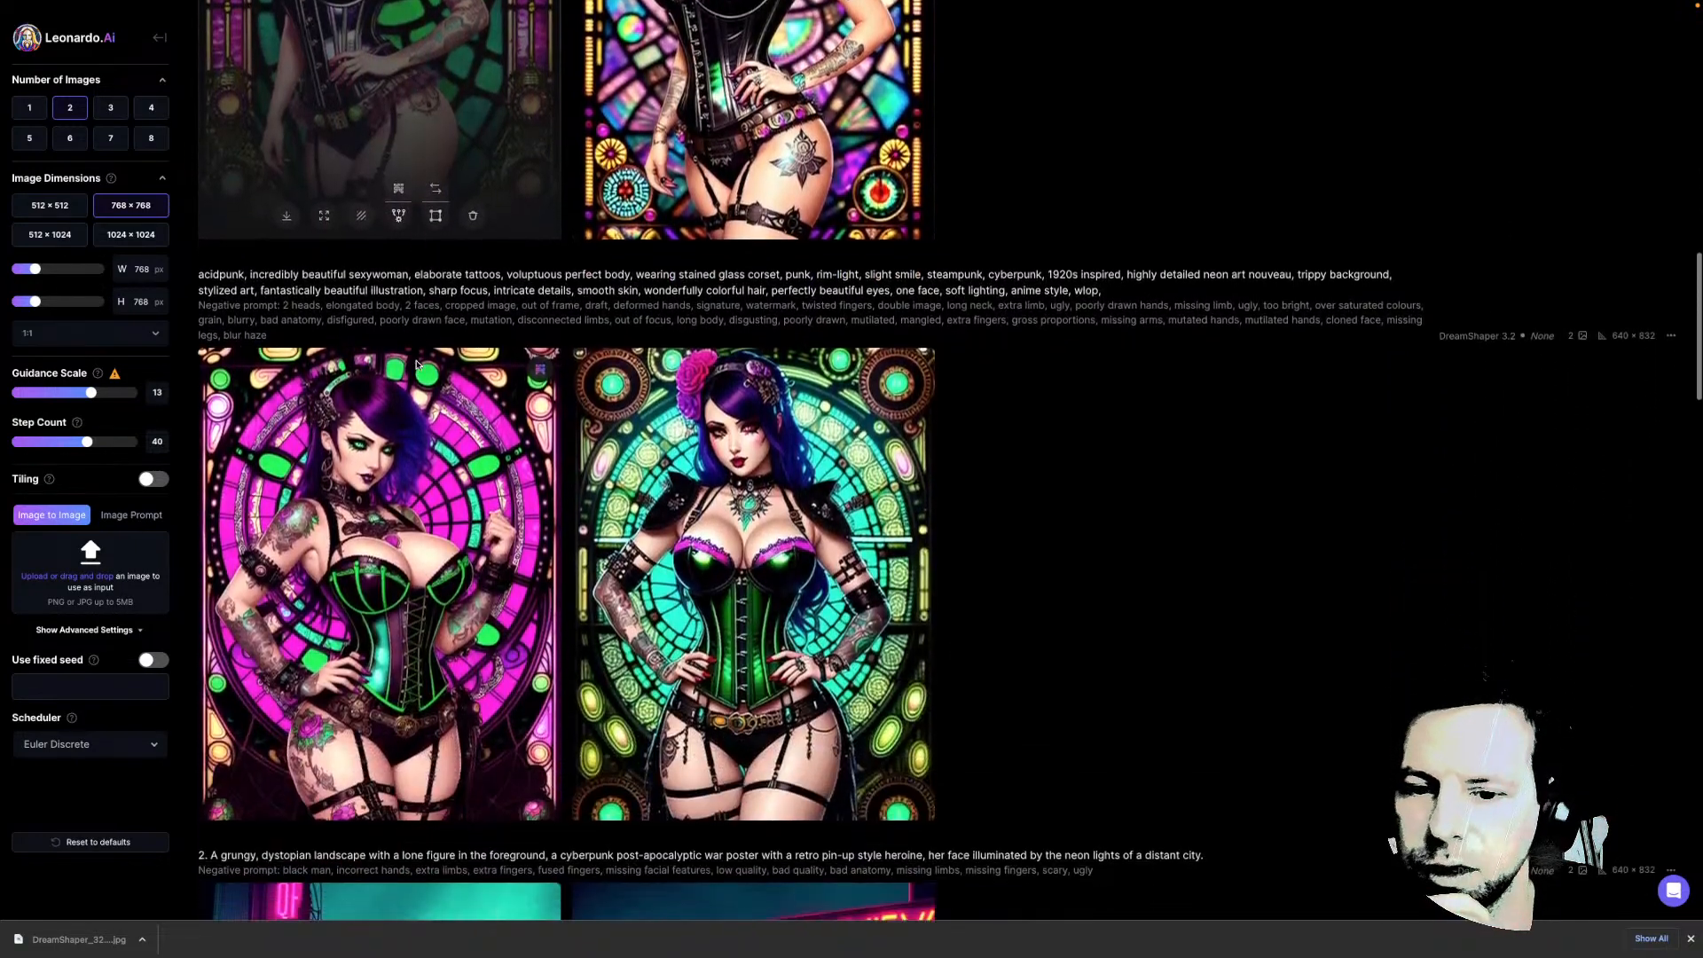
scroll(500, 354, up, 3)
scroll(500, 355, up, 3)
scroll(500, 355, down, 1)
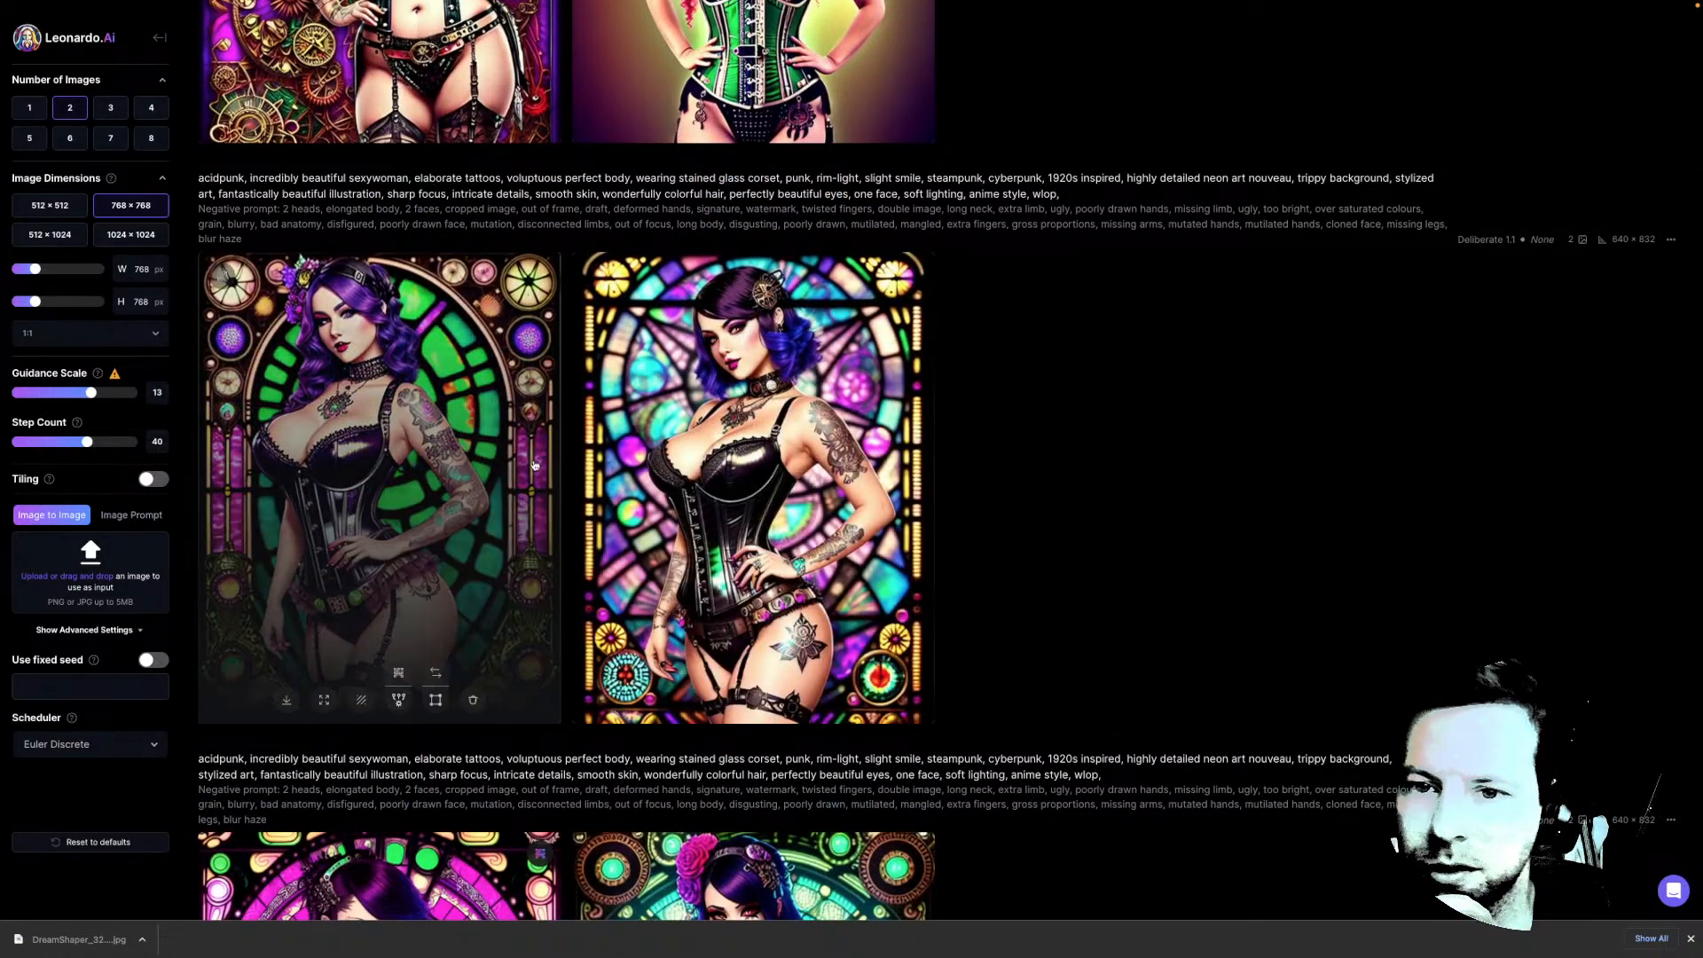
Return to the newest generation and compare the two Gangster Paradise images enlarged by alternating between them
scroll(587, 462, up, 10)
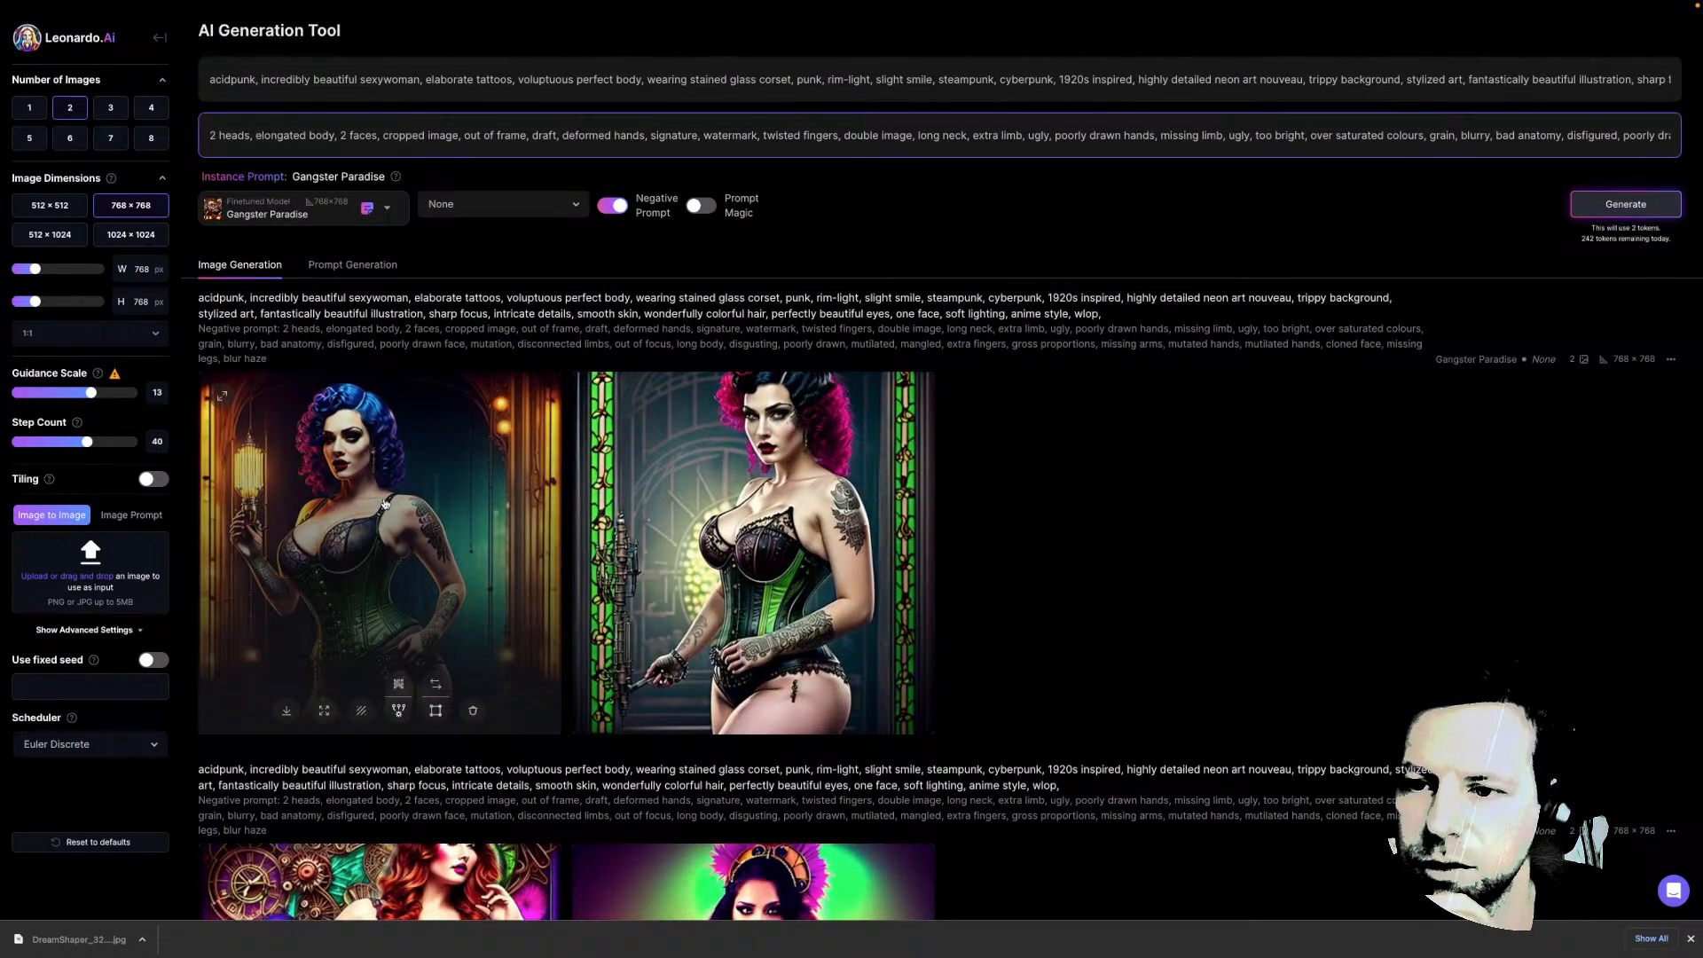
click(385, 503)
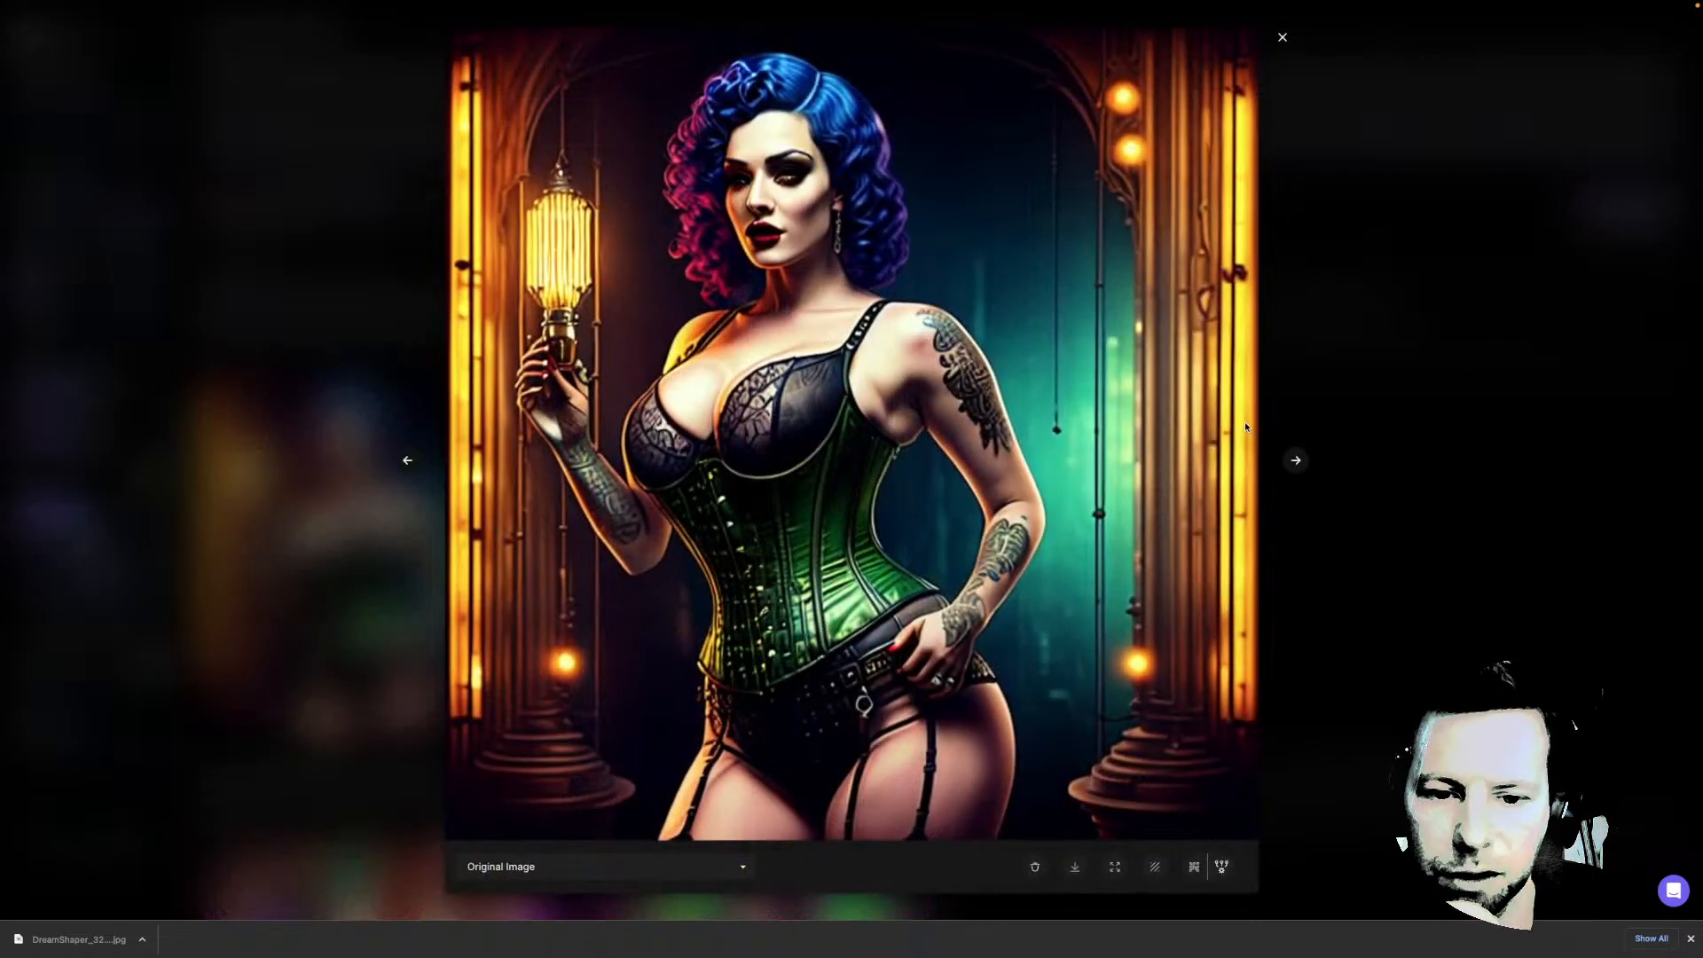
click(1296, 460)
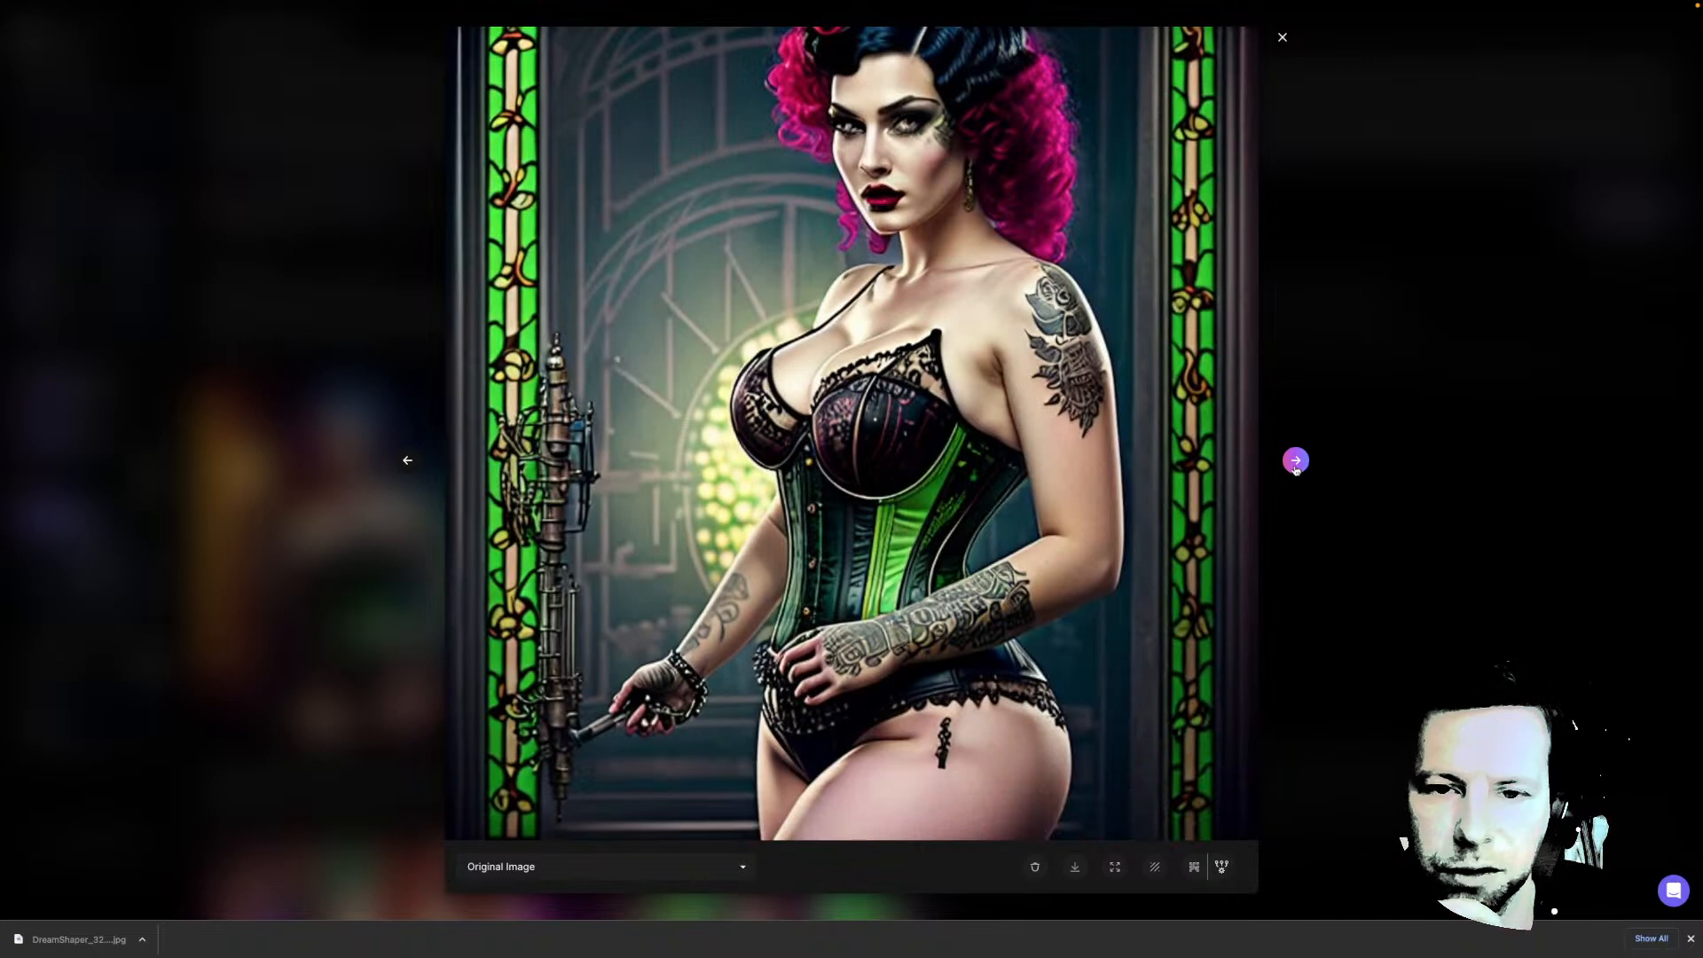
click(1296, 460)
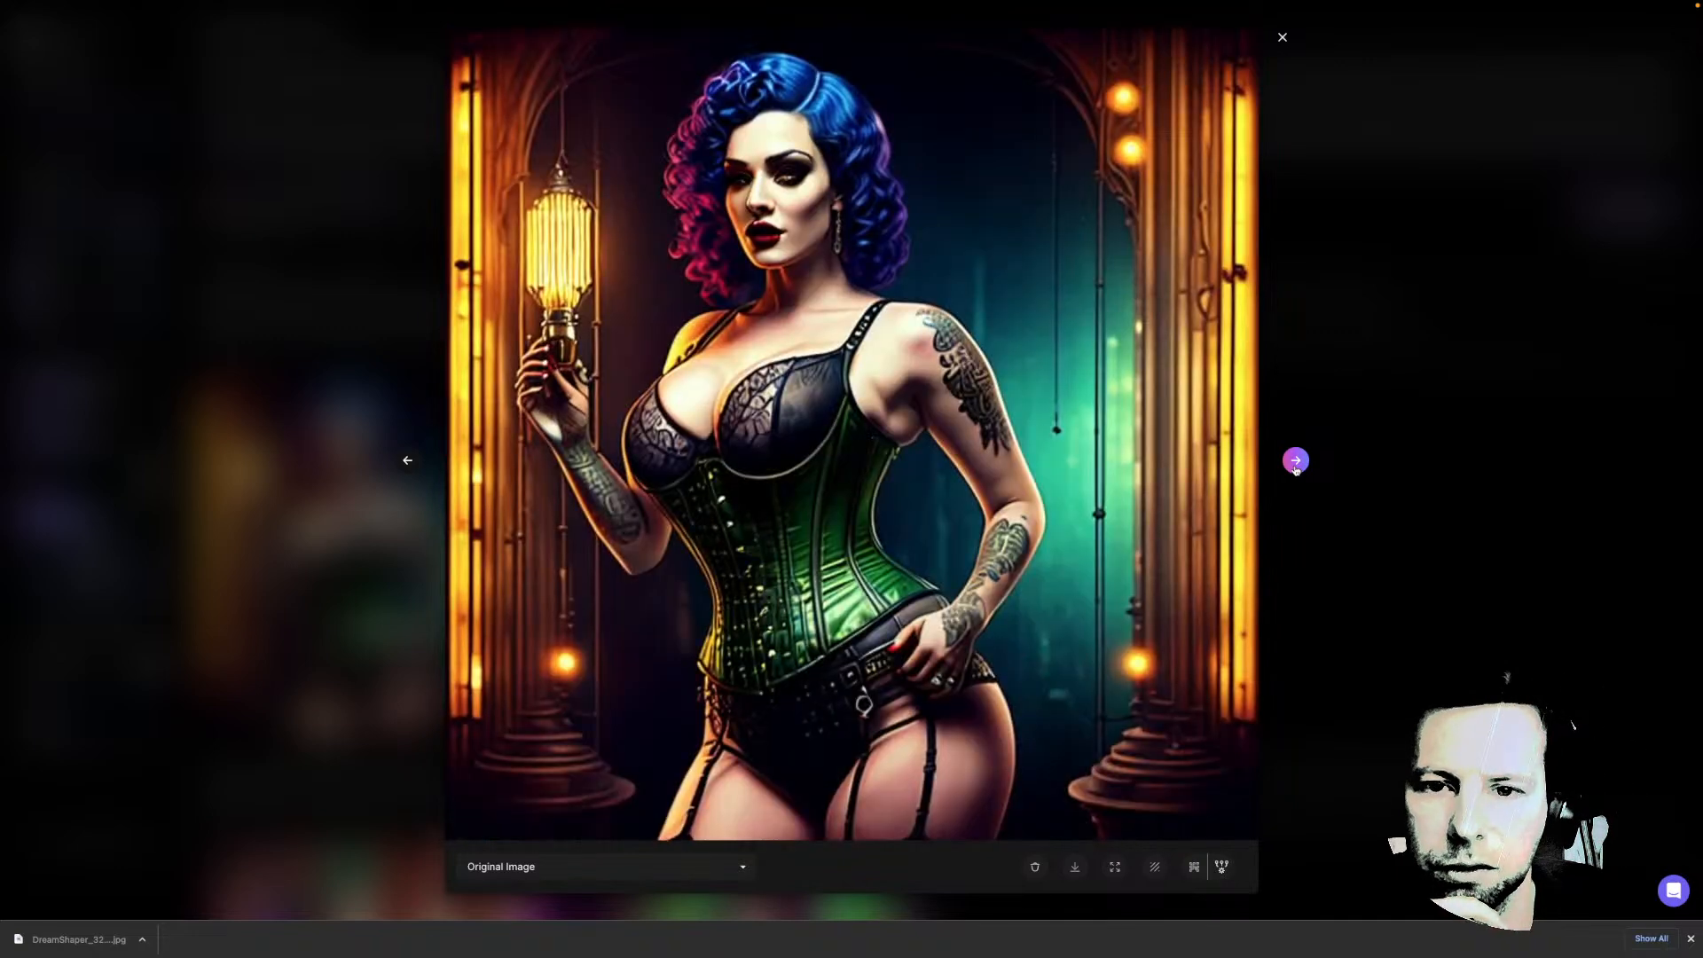
click(1296, 460)
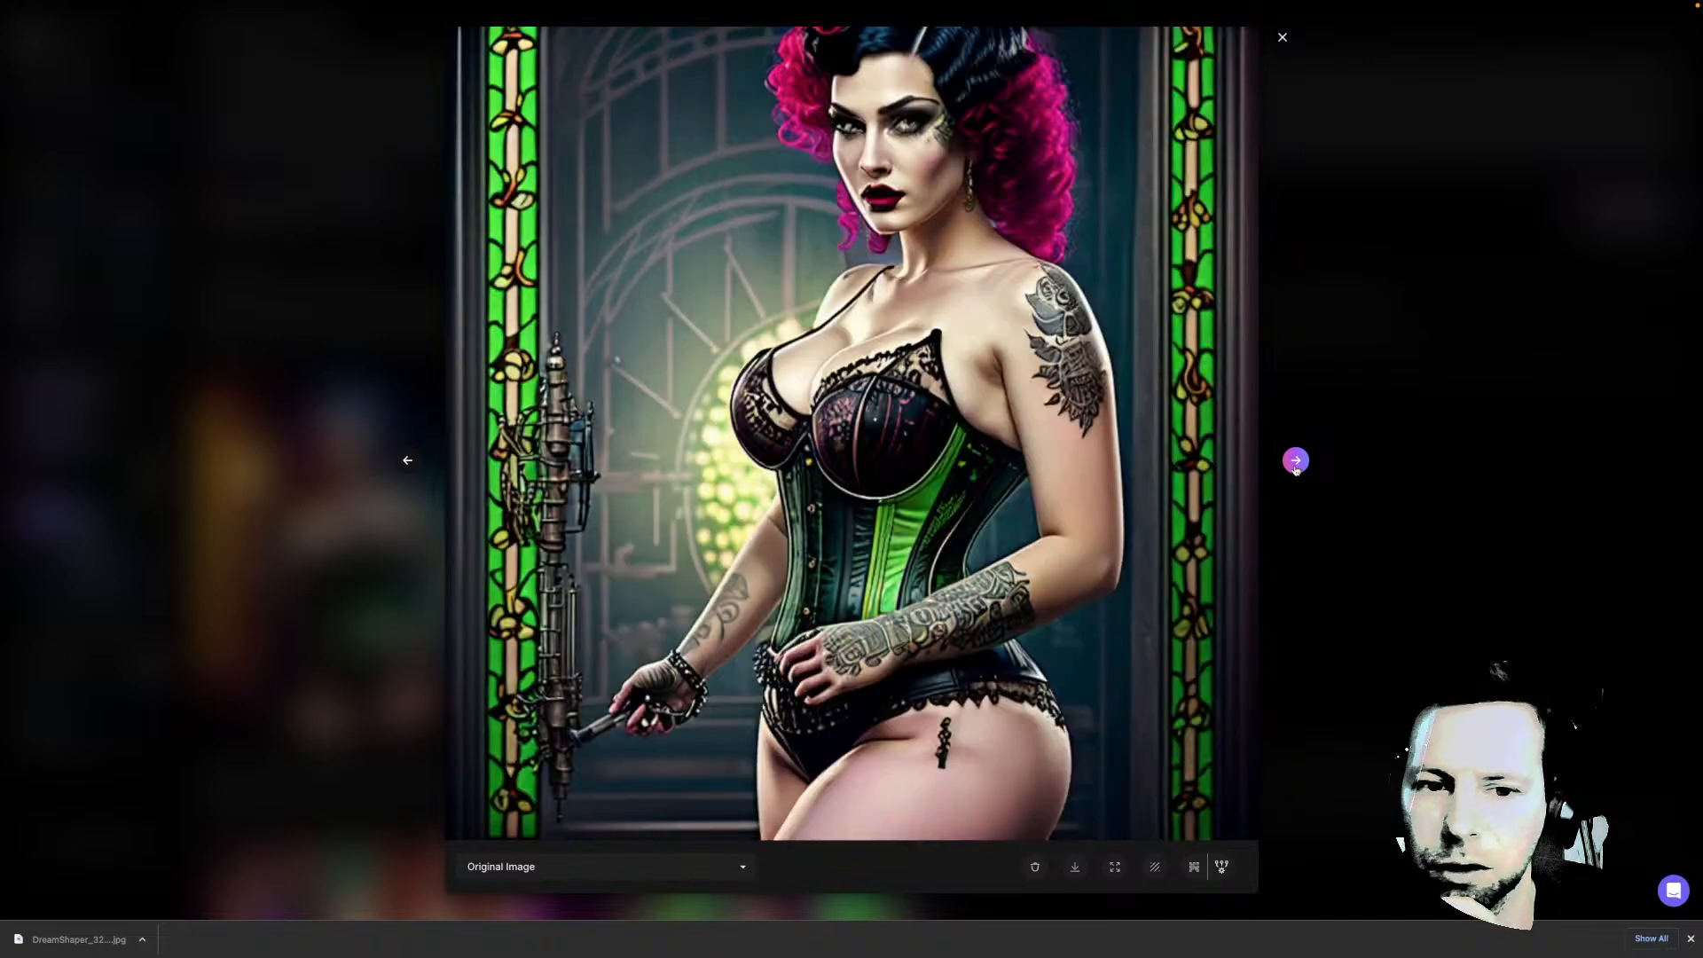
click(1296, 461)
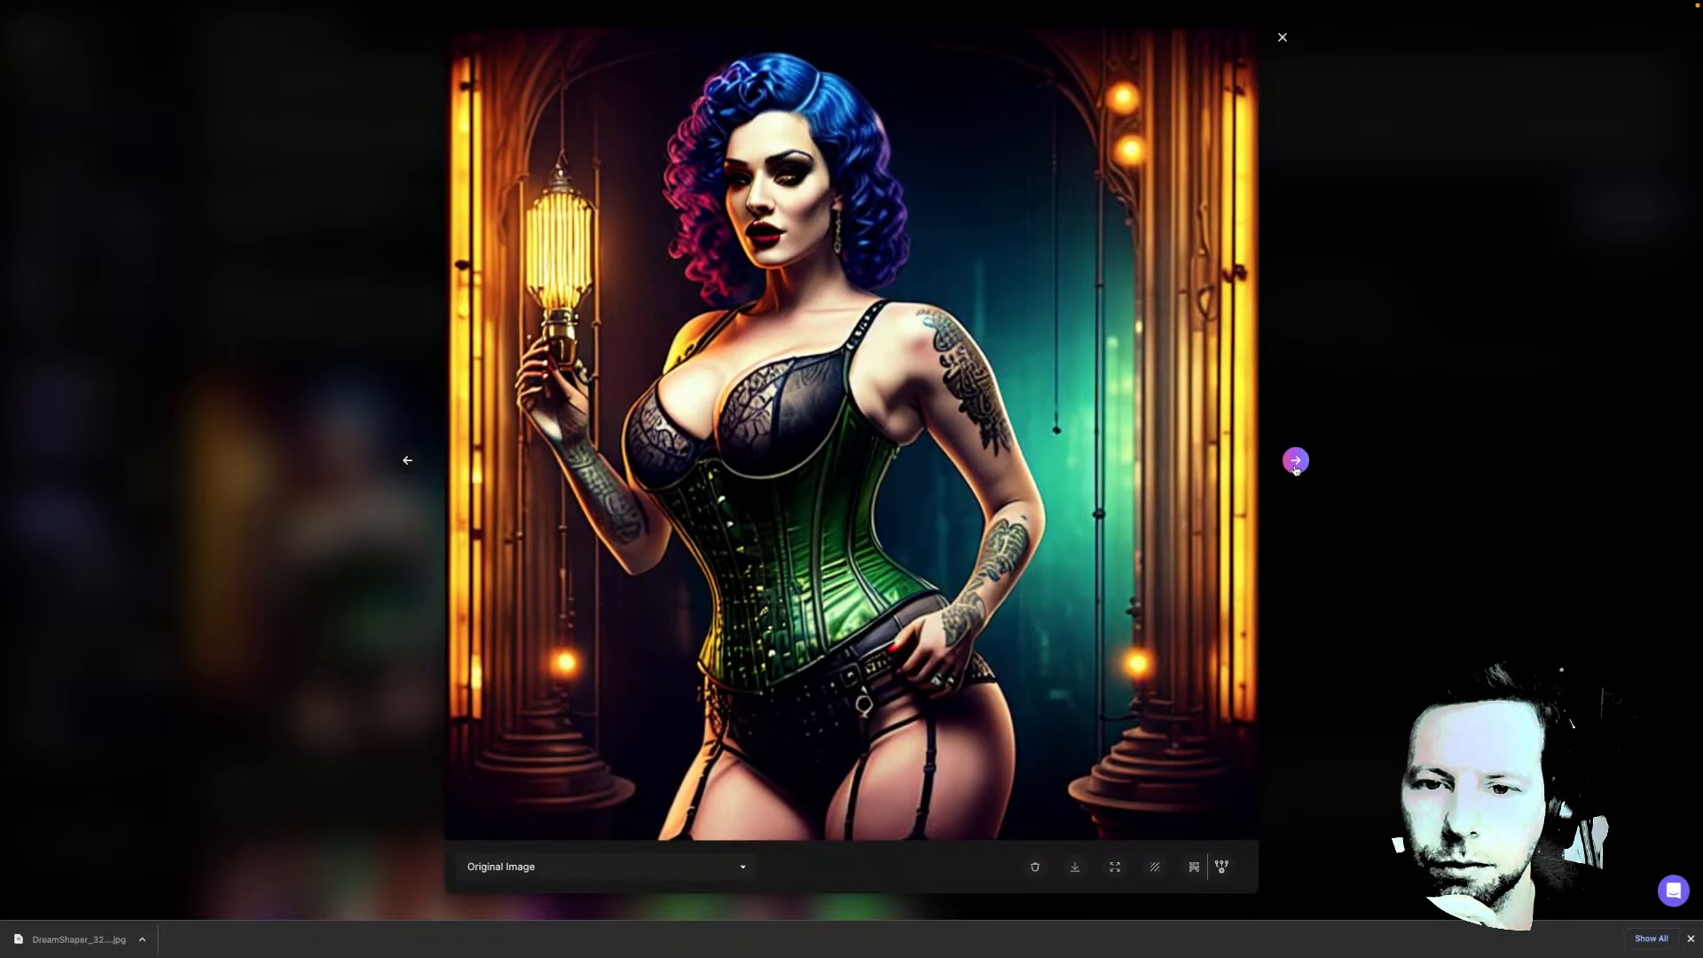
Alternate again between the two enlarged Gangster Paradise images and close the enlarged view
click(1296, 460)
click(1296, 460)
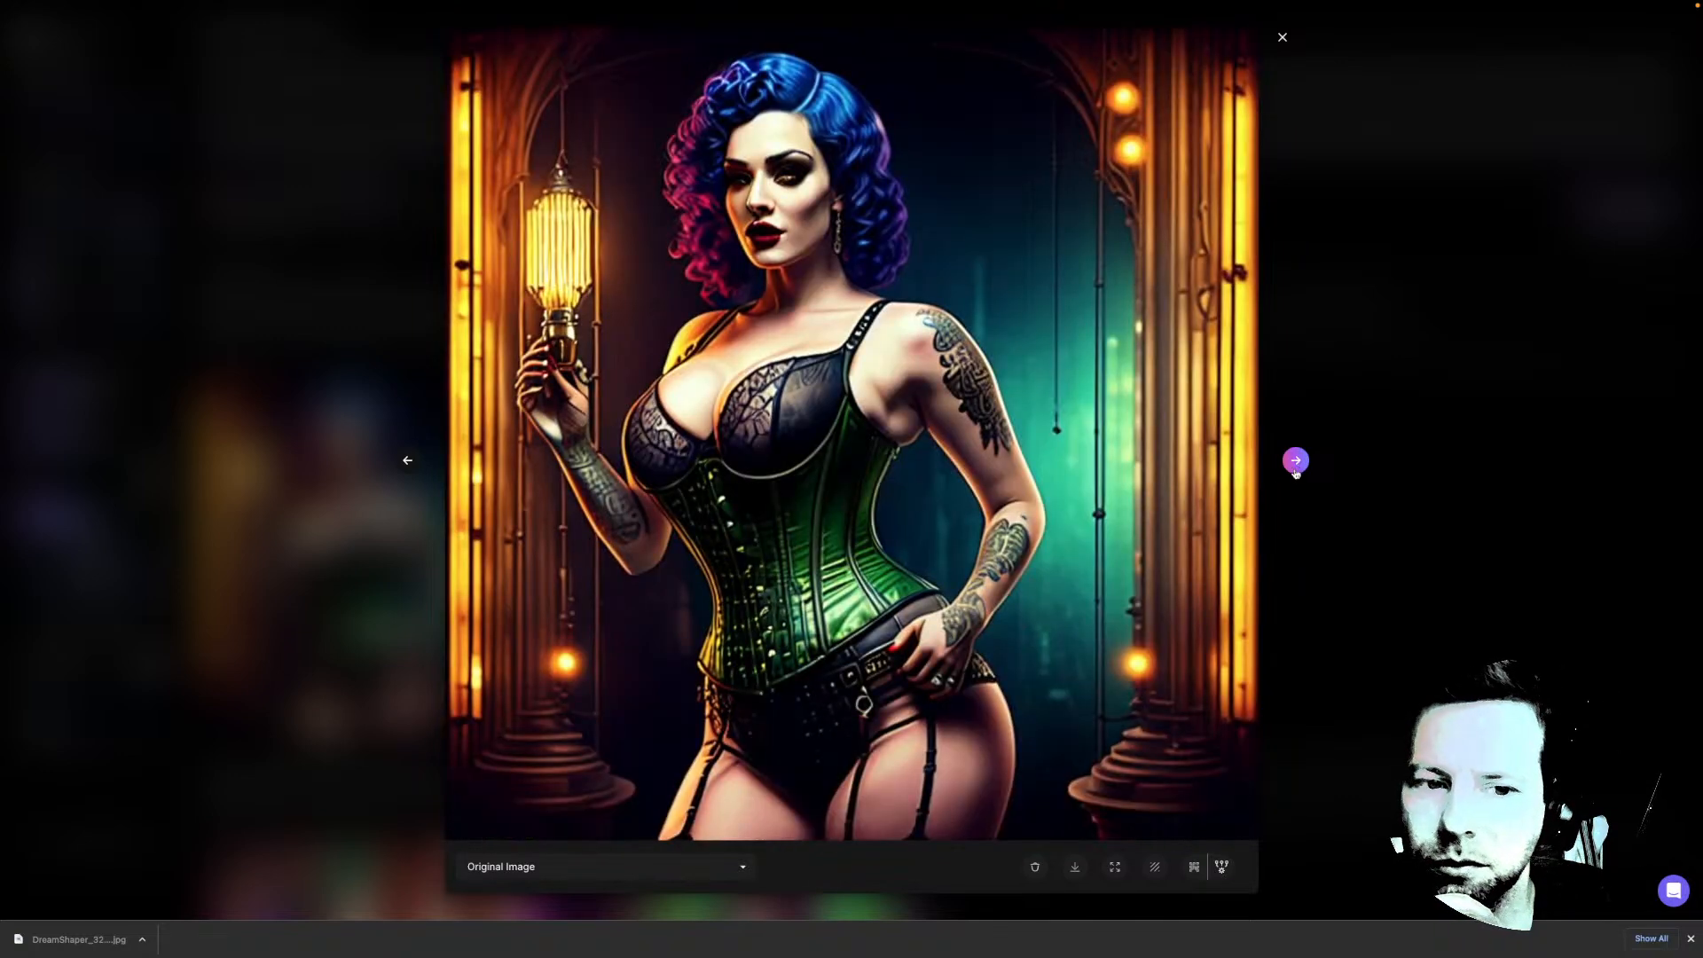
click(1296, 460)
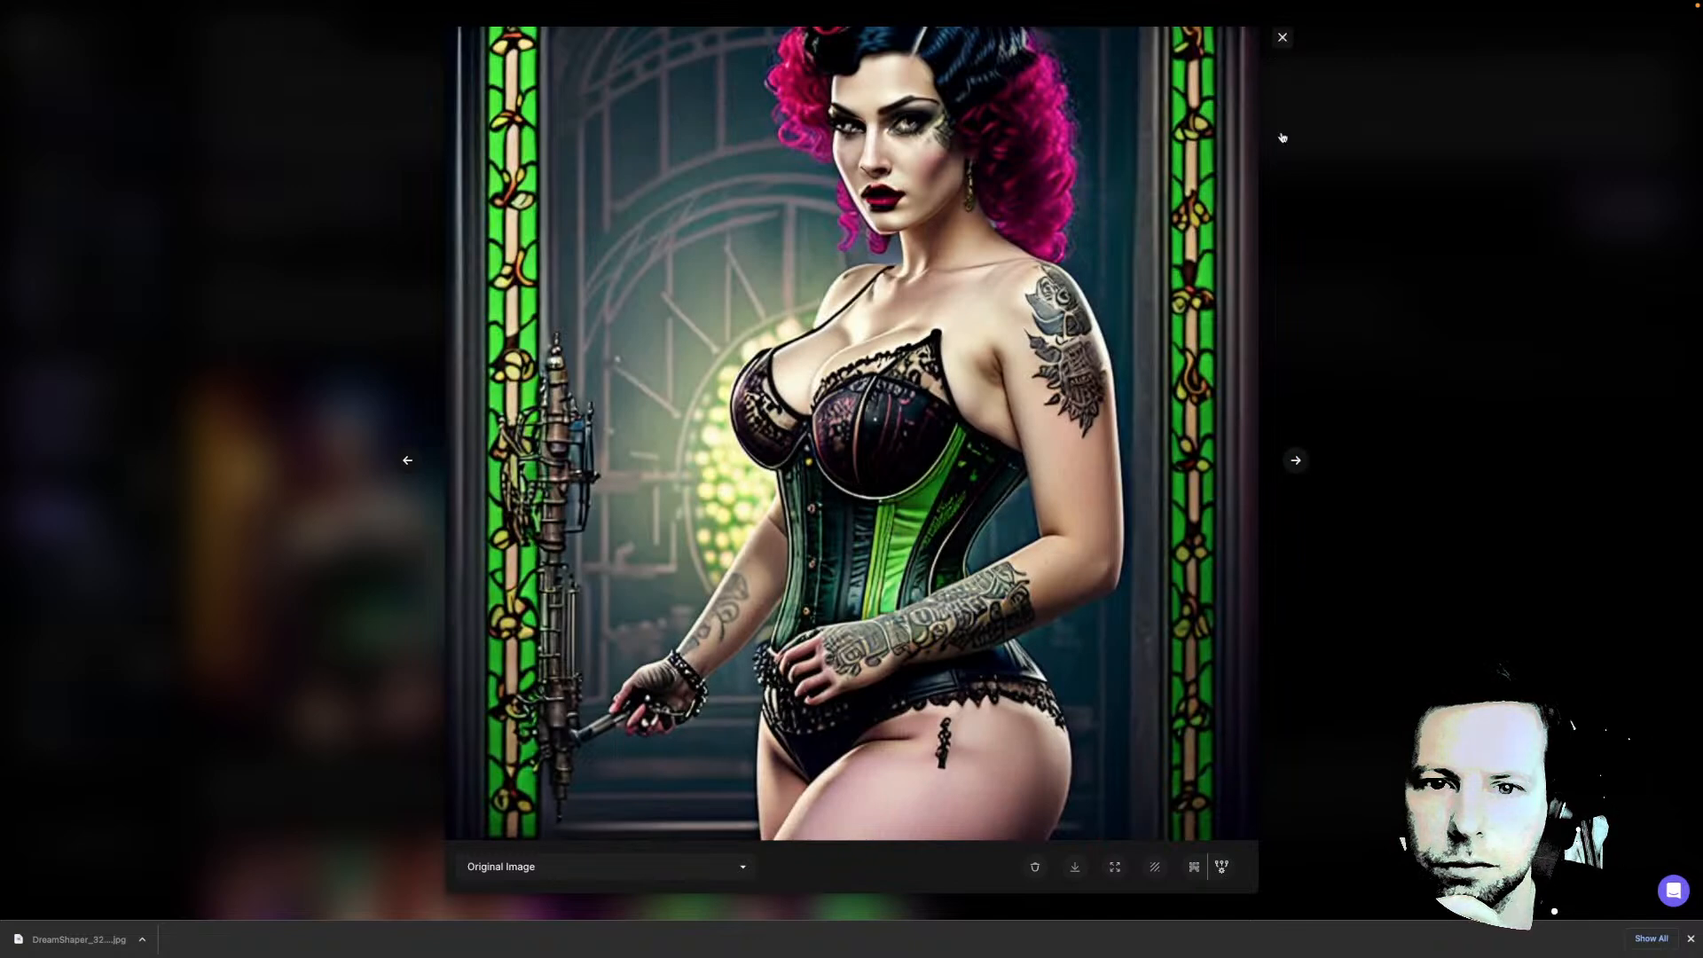
click(1282, 40)
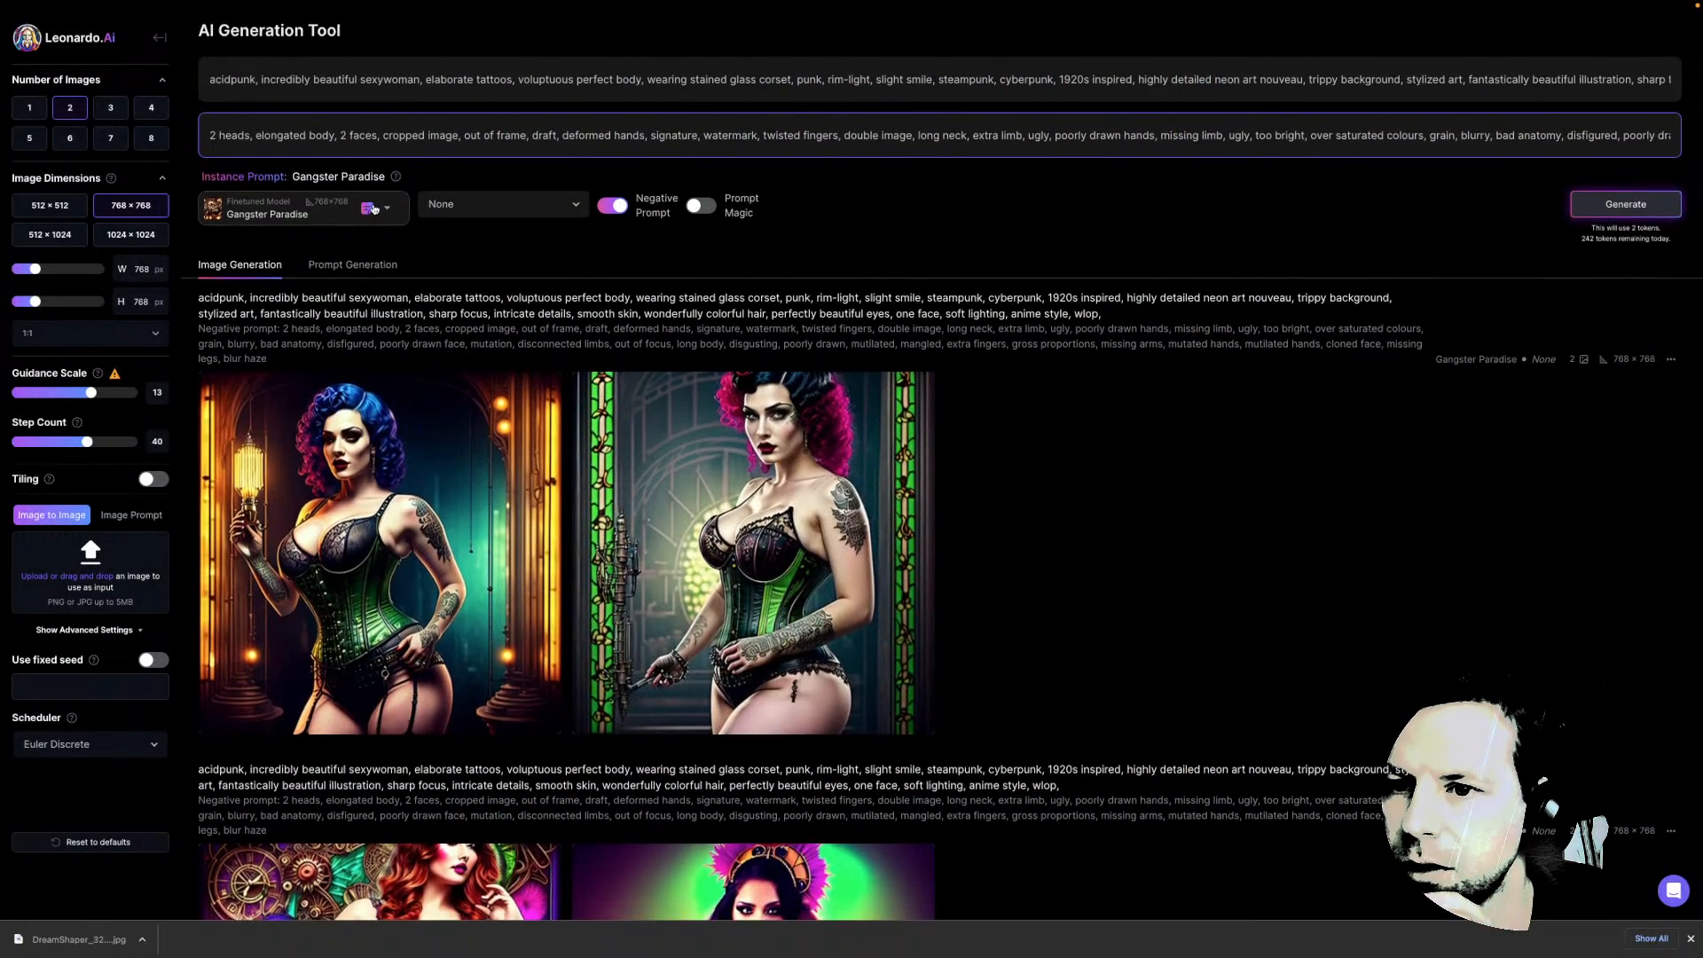
Choose Stable Diffusion 1.5 as the model and generate two images from the same prompt
click(373, 208)
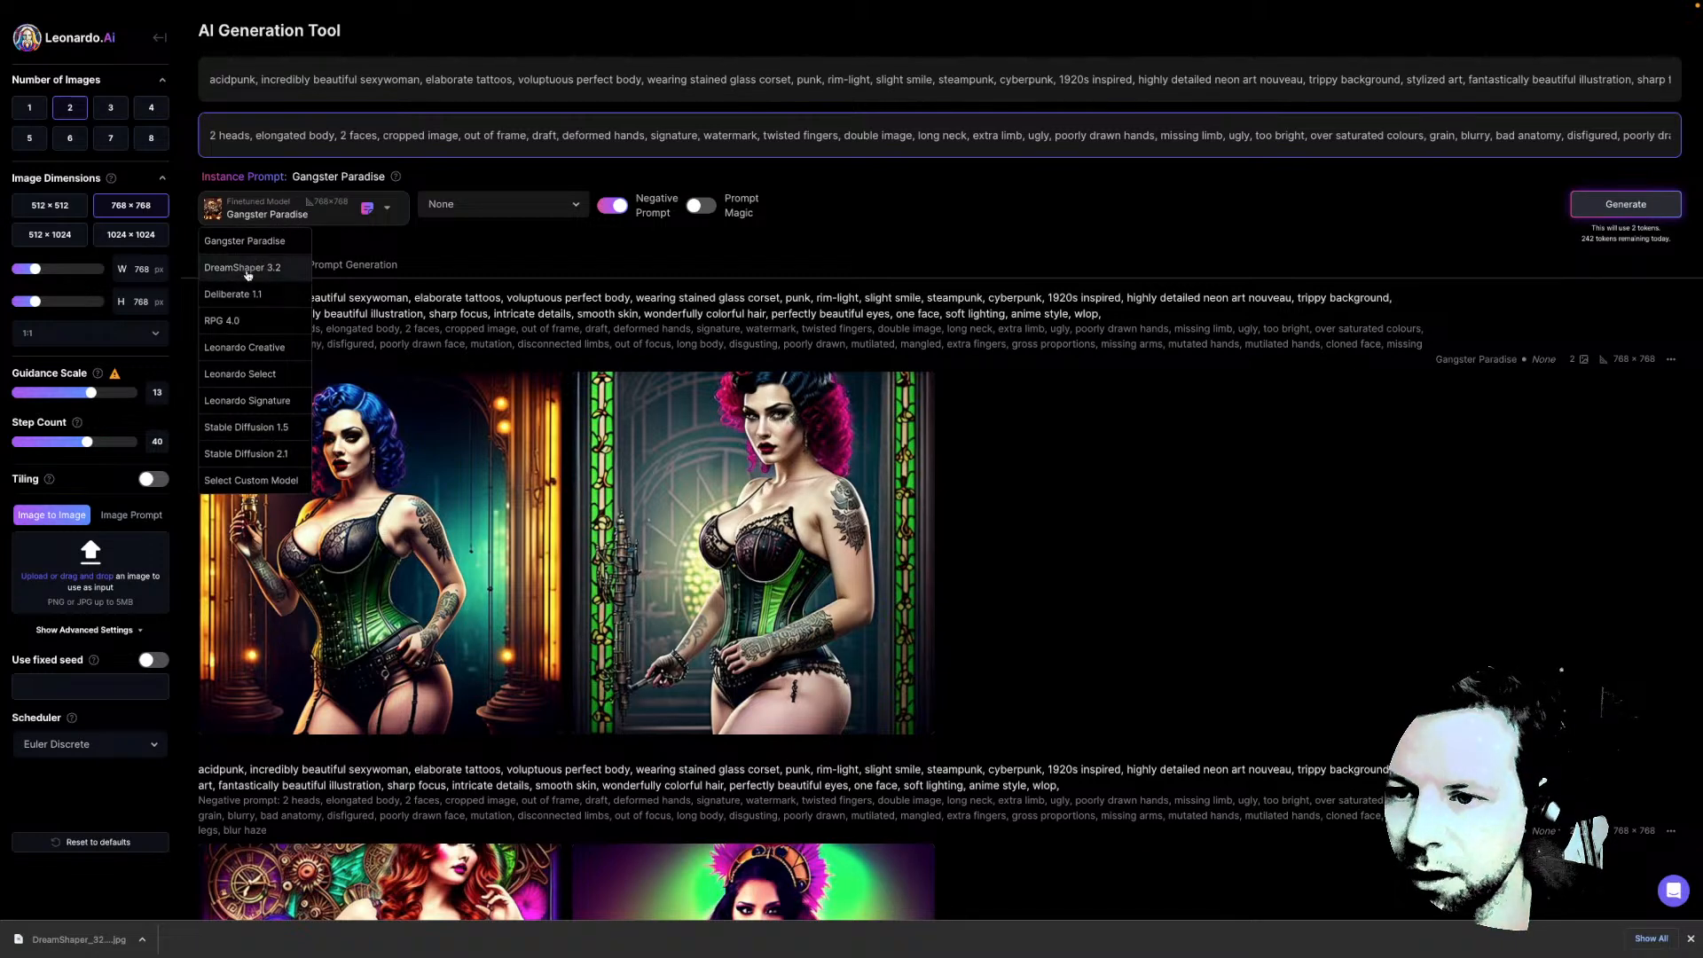
click(257, 428)
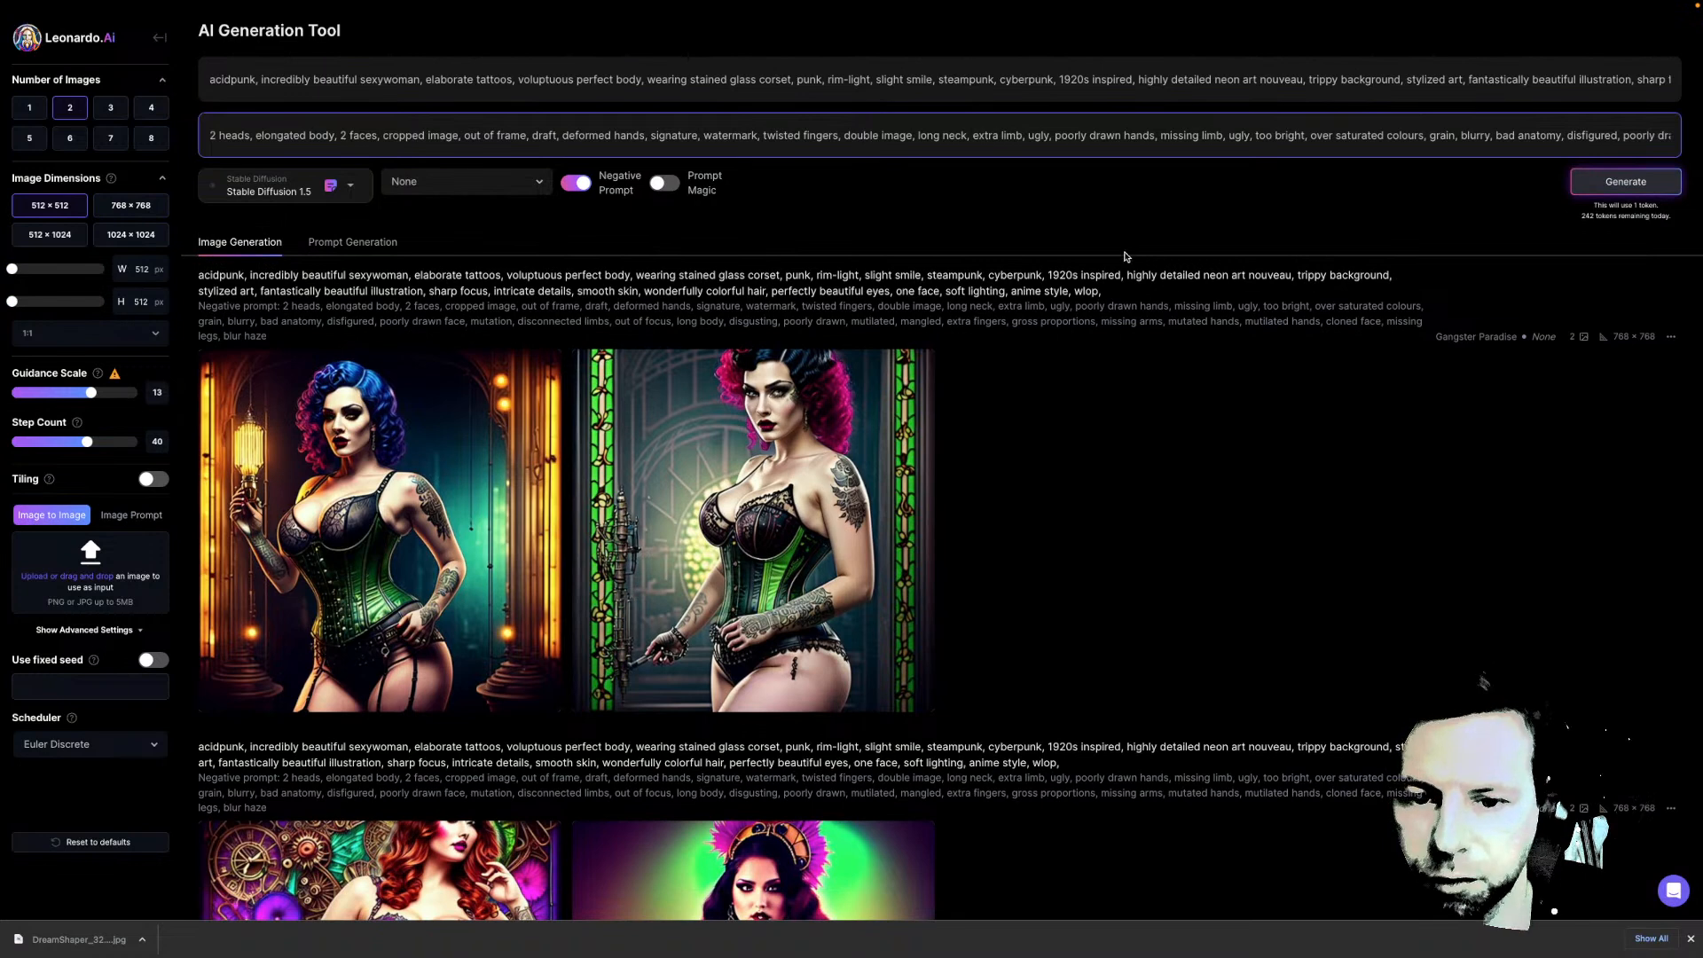
click(1600, 192)
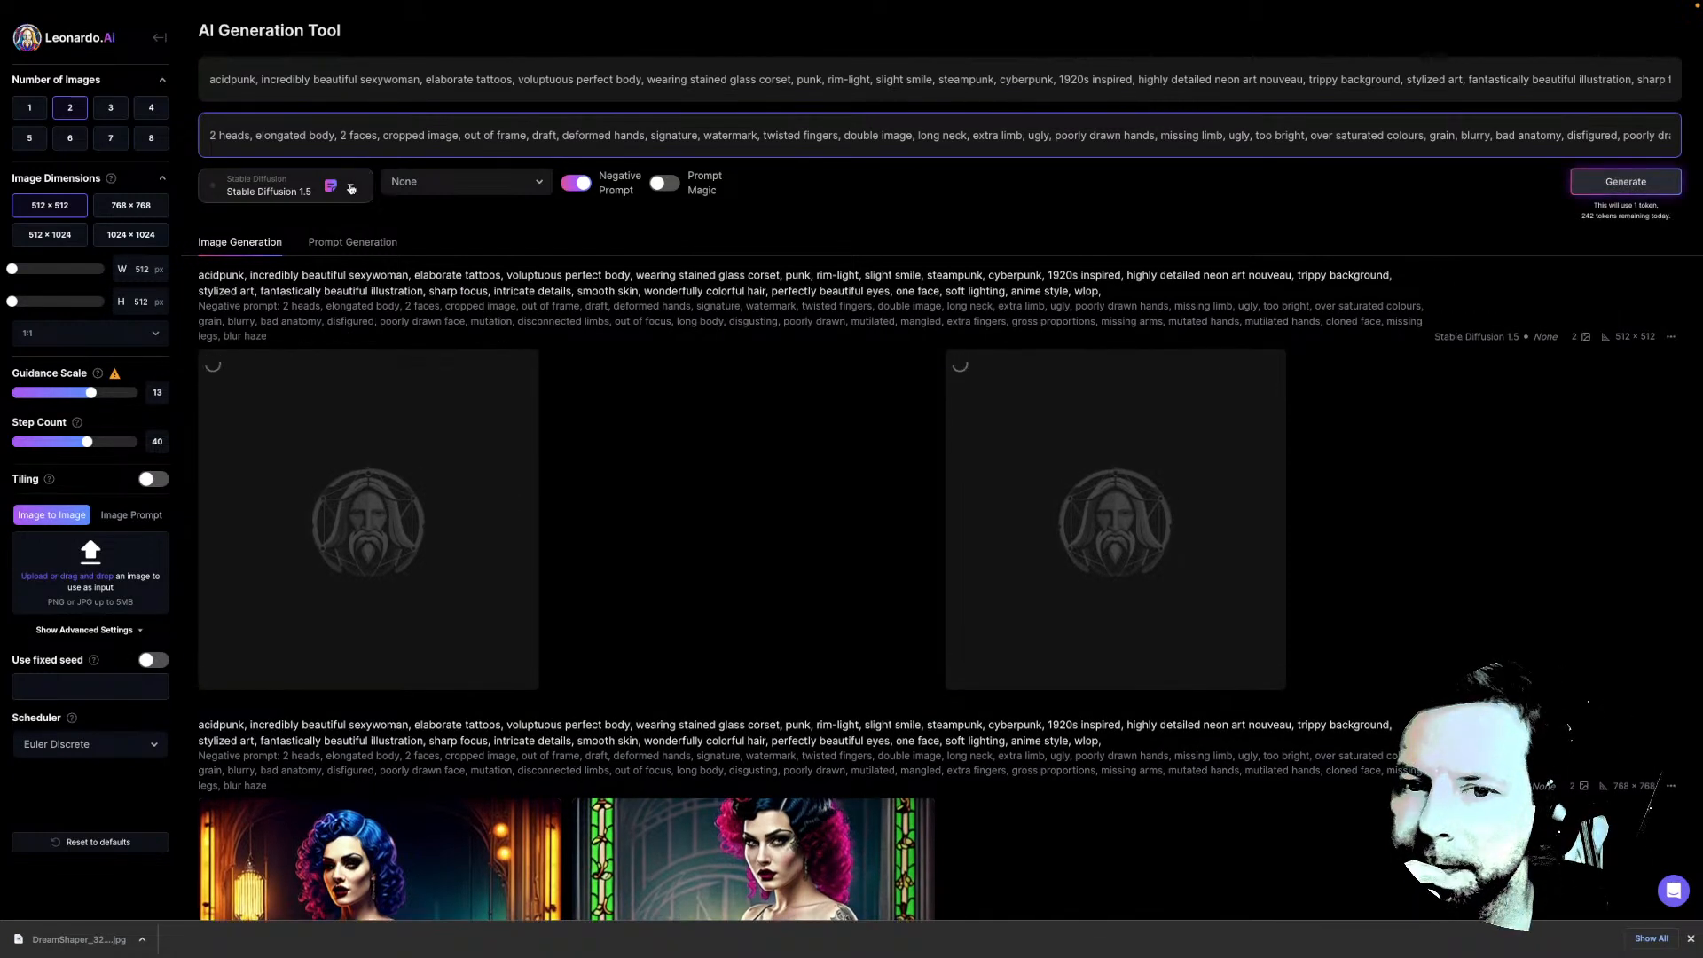
View the two Stable Diffusion 1.5 images enlarged, alternate between them to compare, and close the enlarged view
scroll(832, 413, down, 1)
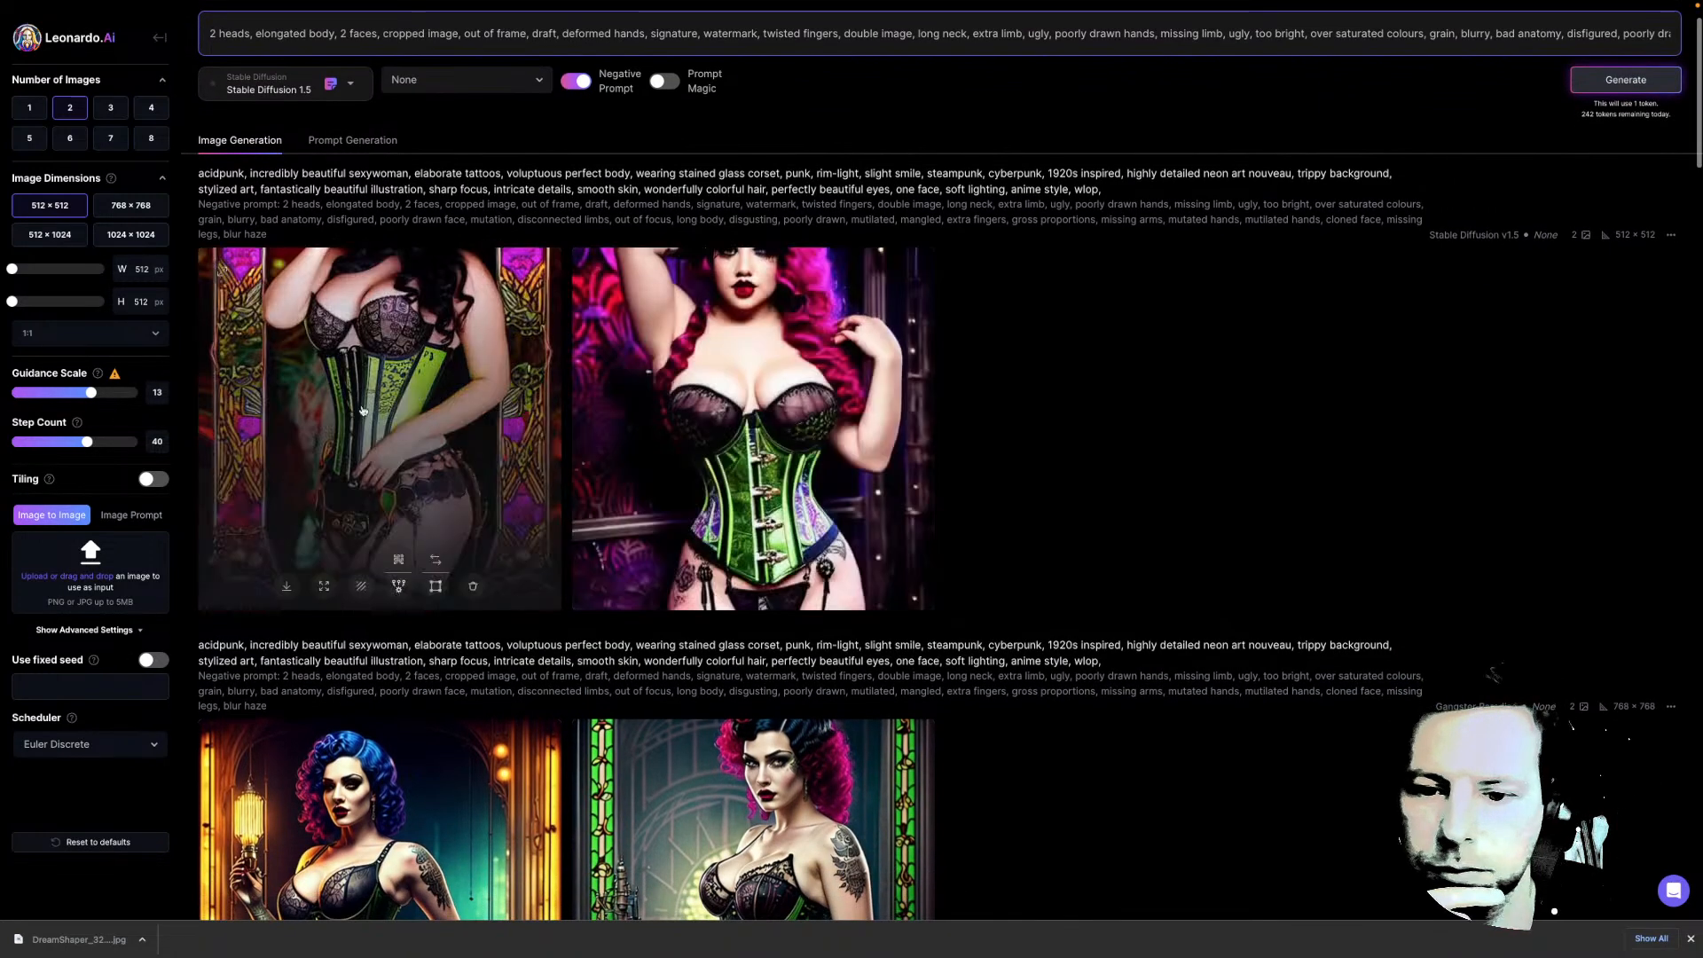
click(353, 405)
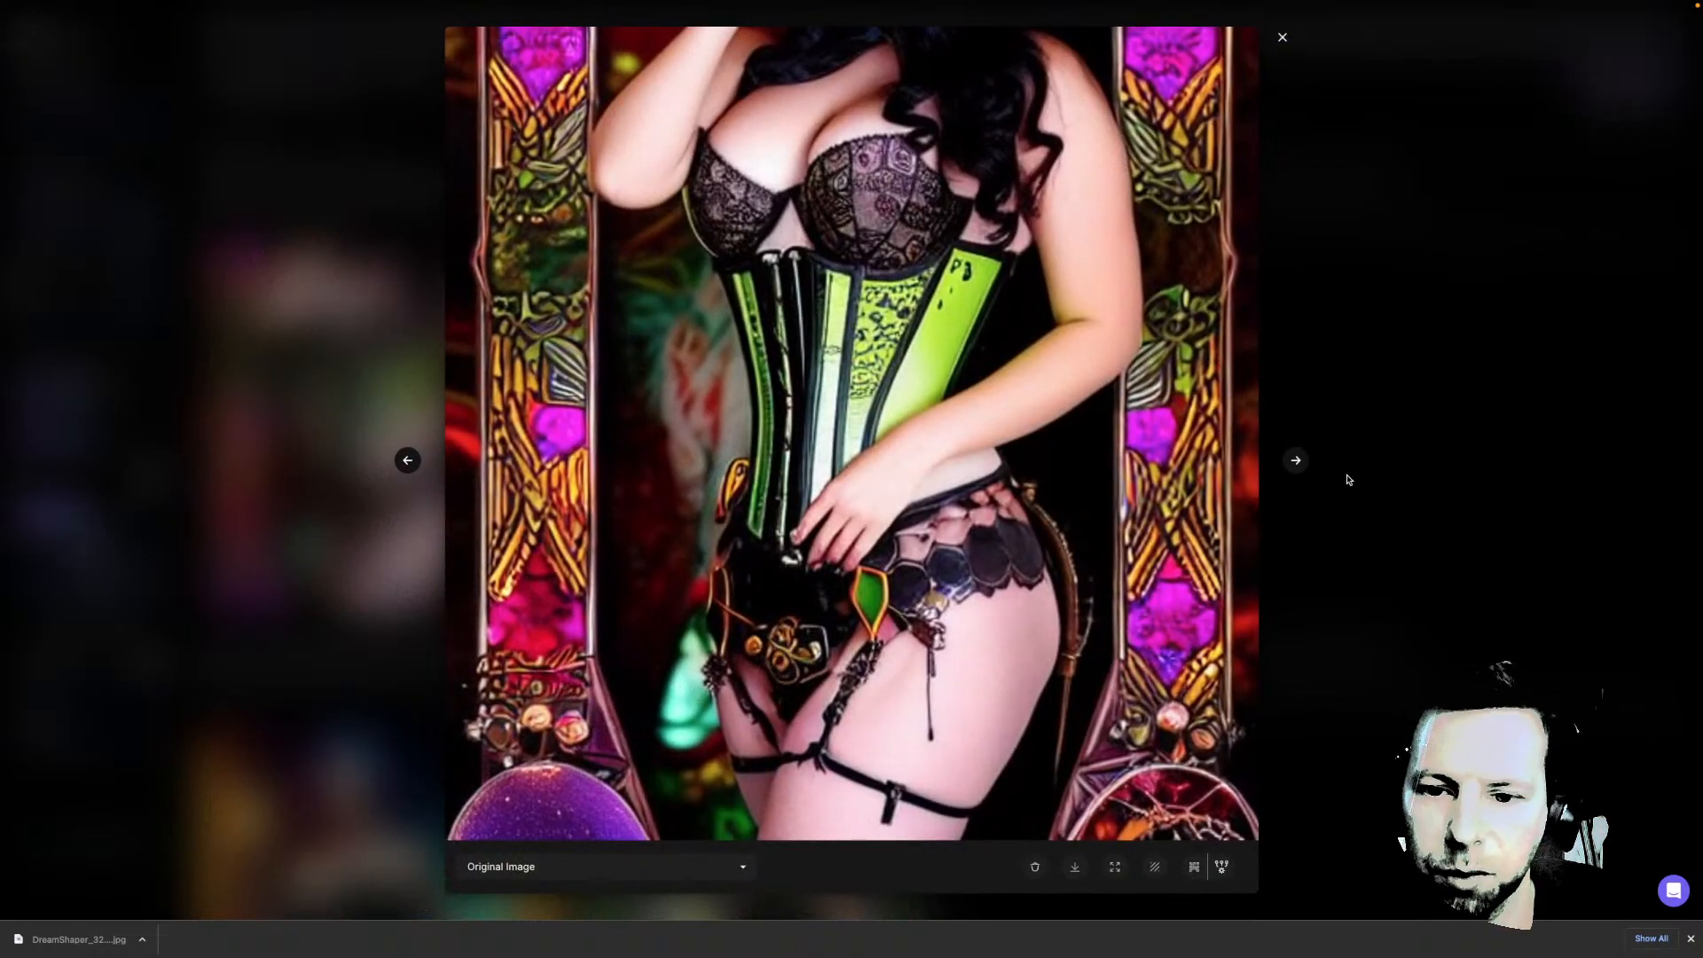
click(1294, 463)
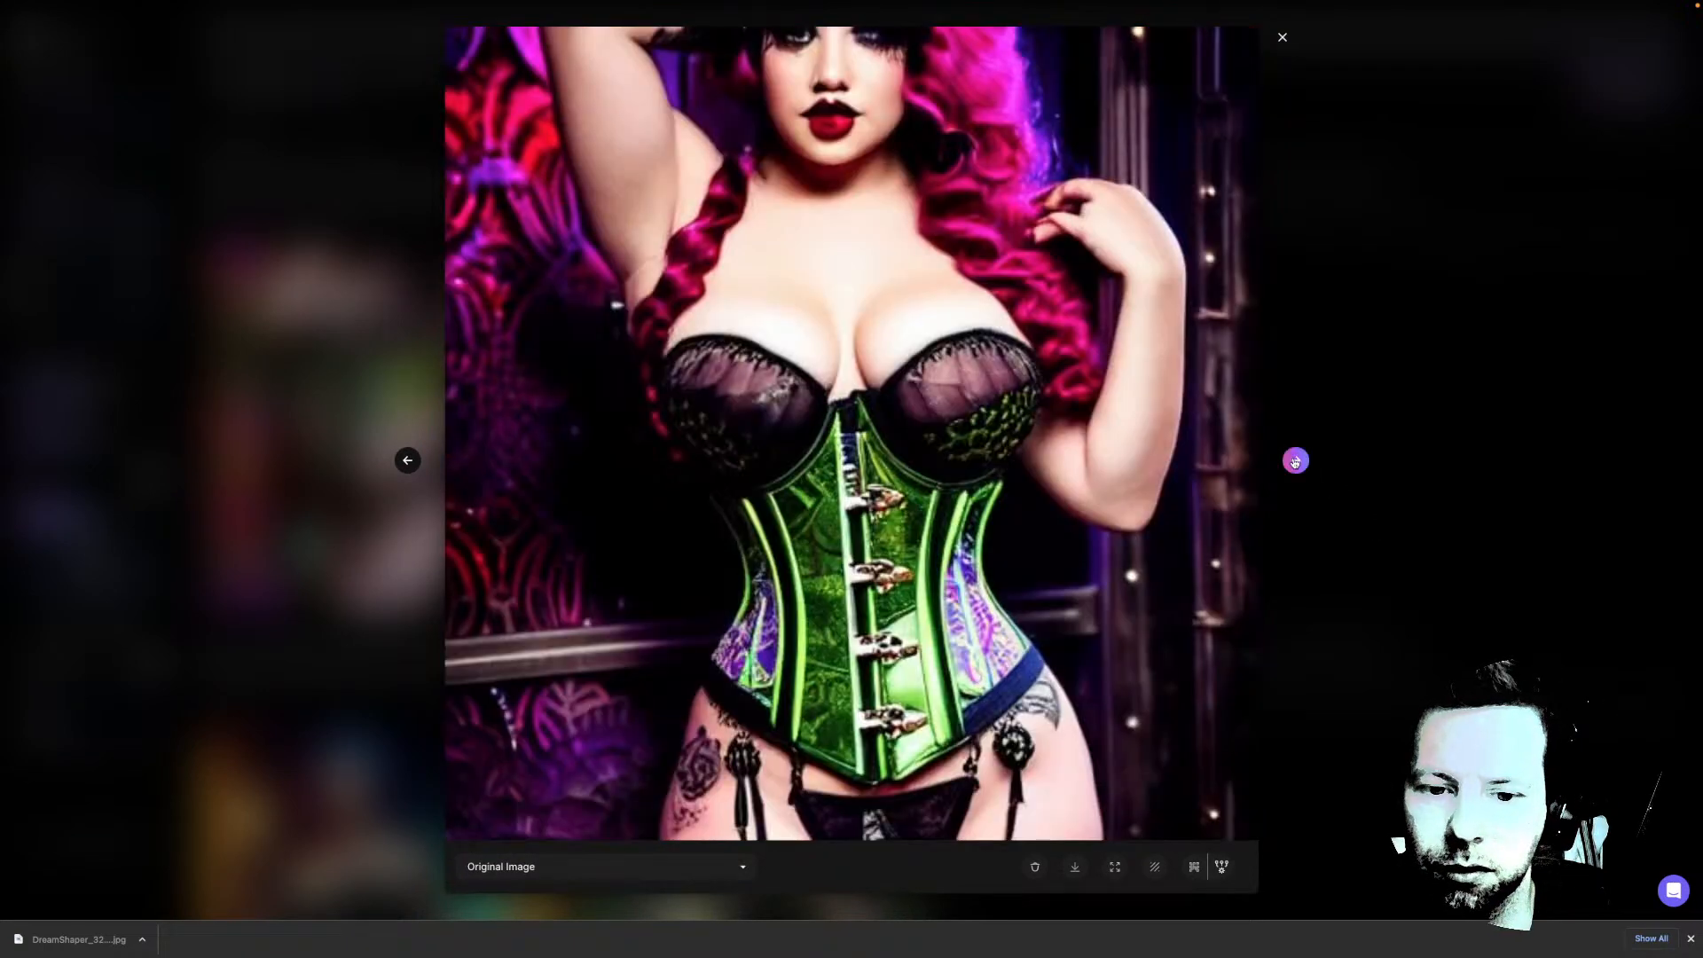
click(1294, 462)
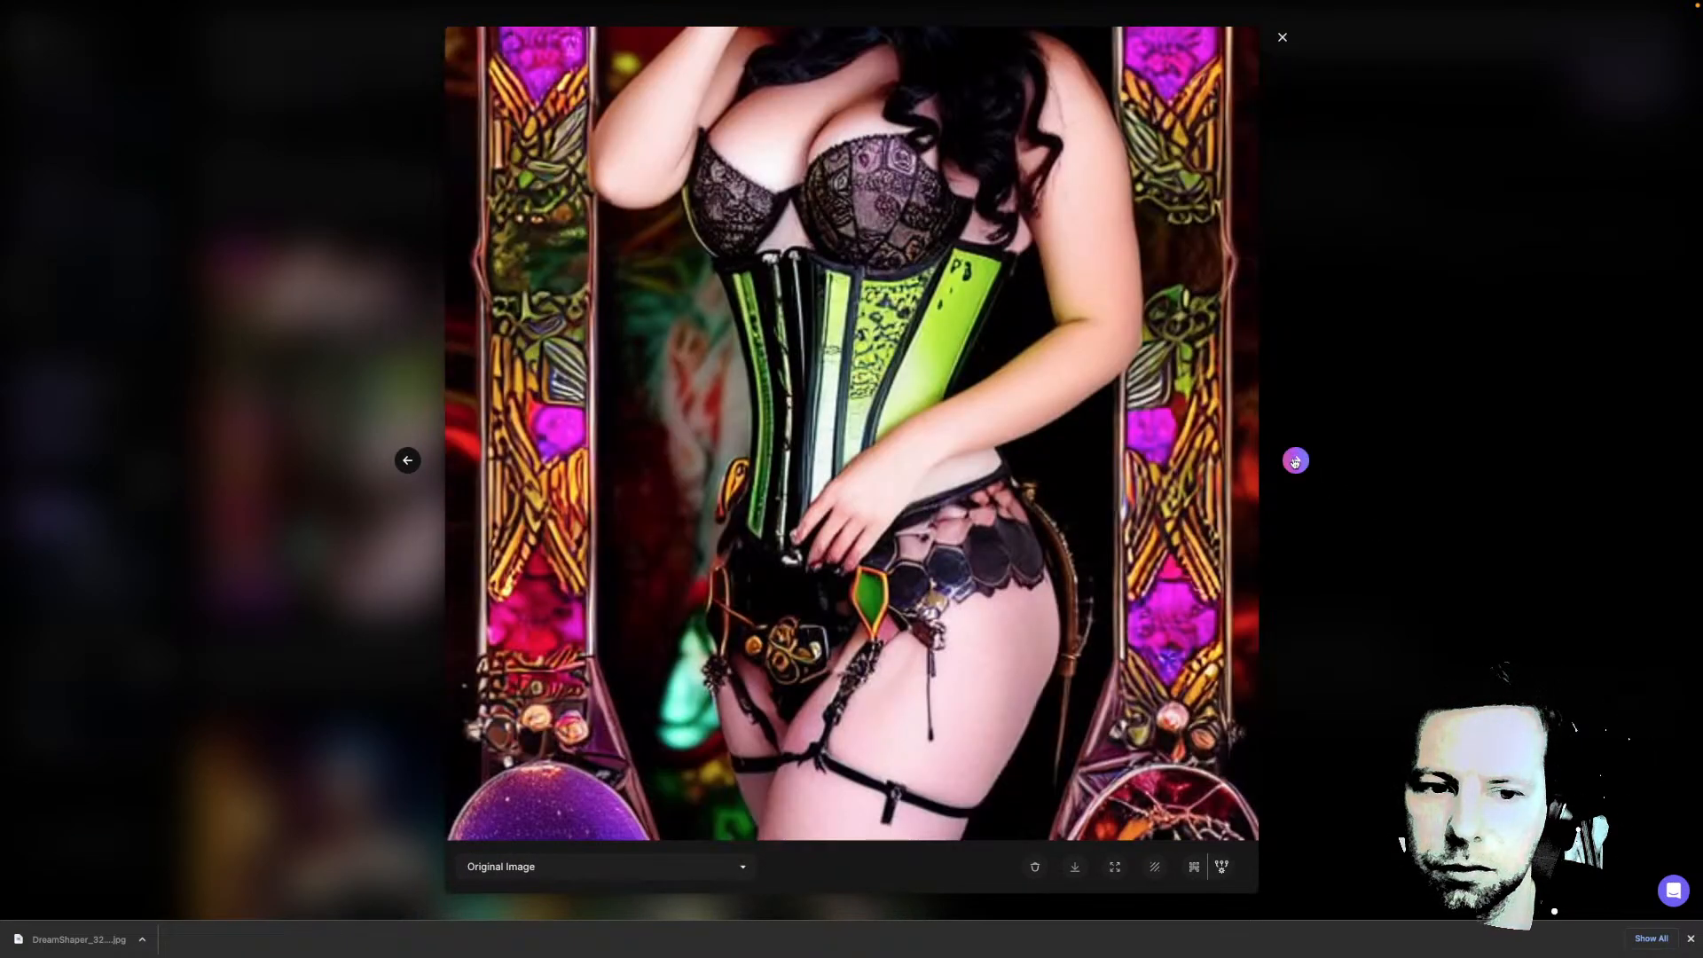
click(1294, 462)
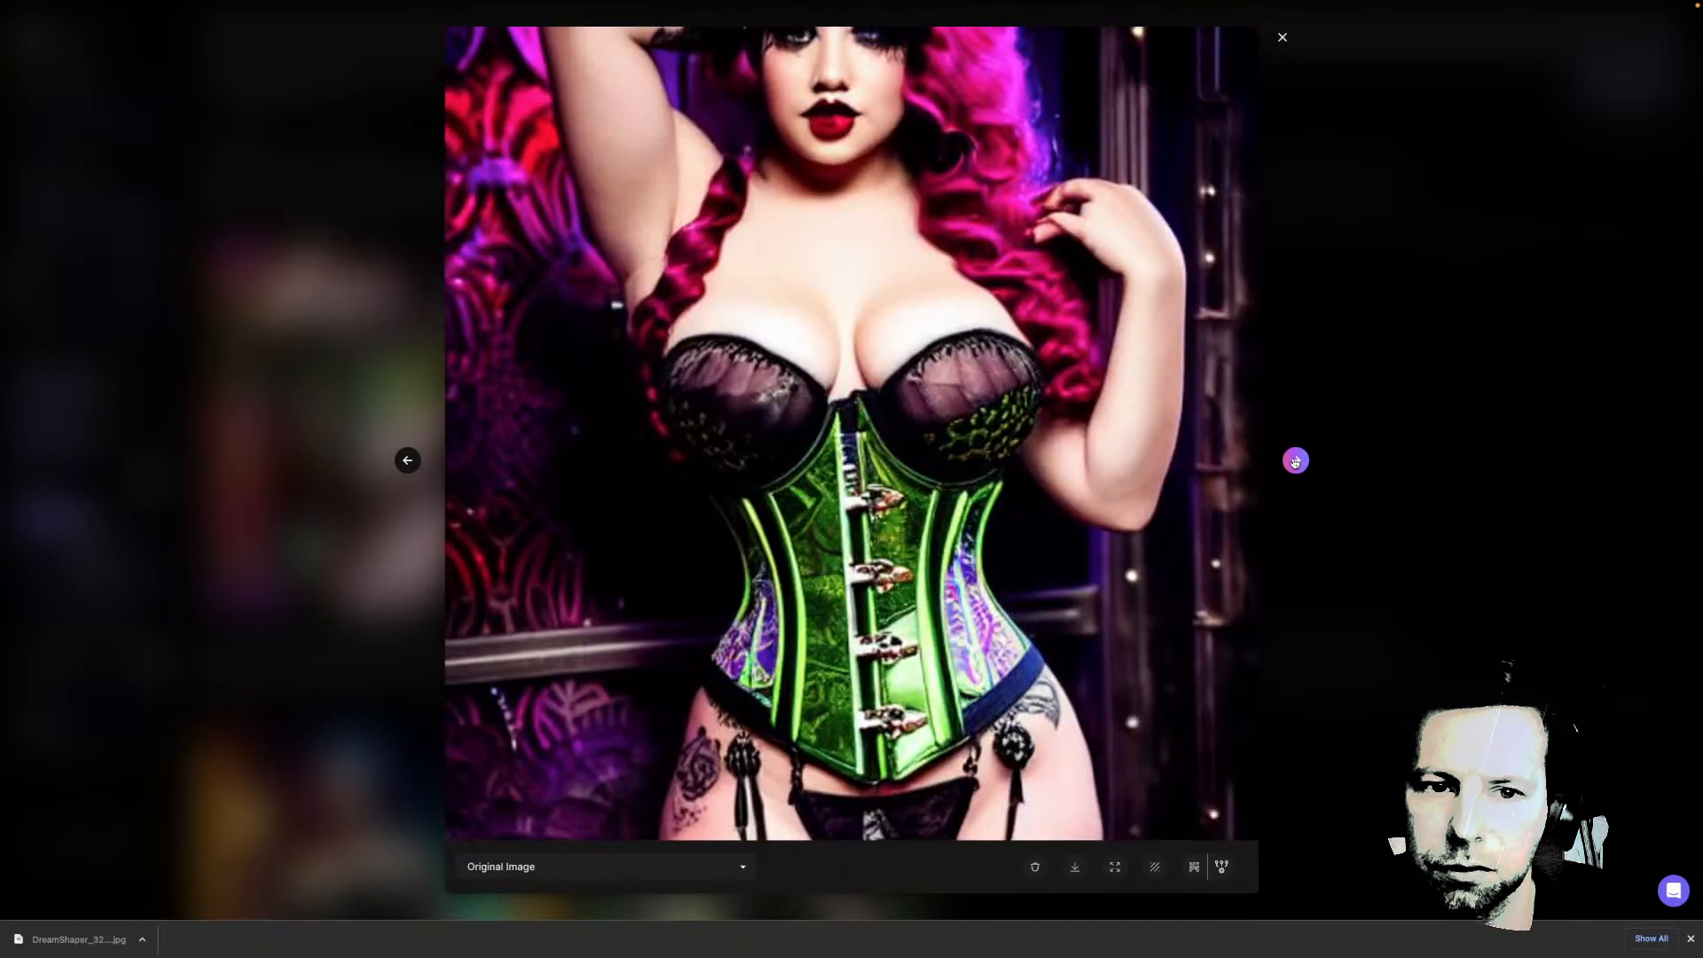
click(1294, 462)
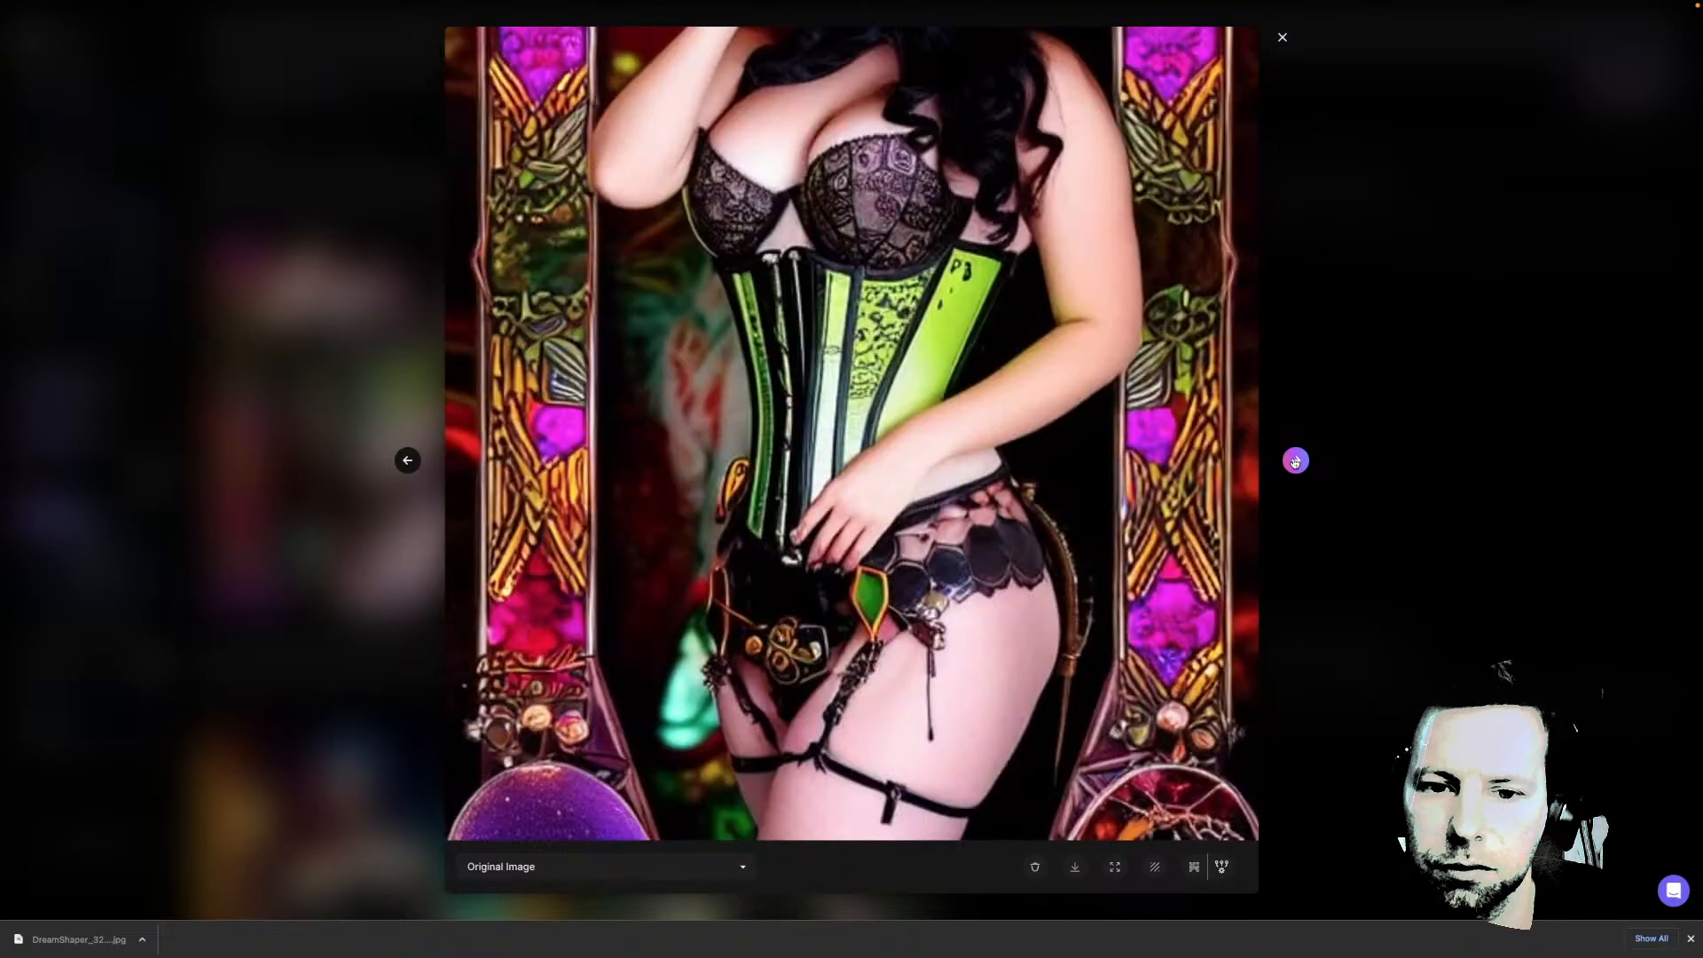
click(1331, 391)
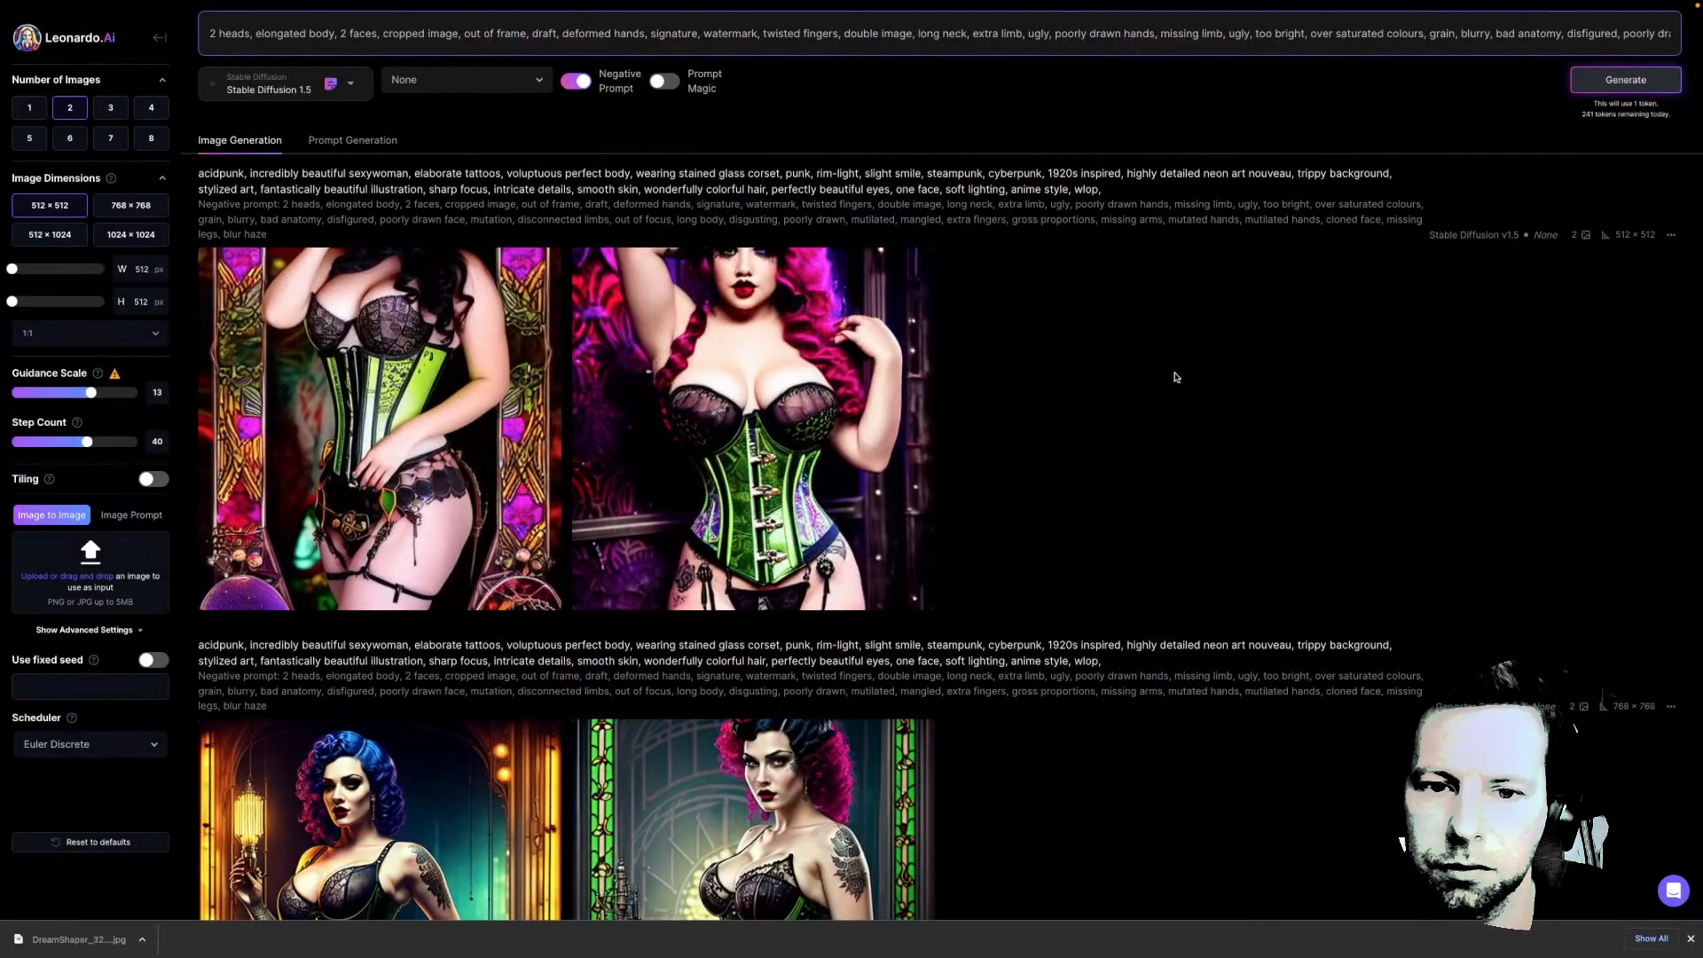
Switch the model back to DreamShaper 3.2 and generate two 640 × 832 images from the same prompt
click(249, 89)
click(258, 146)
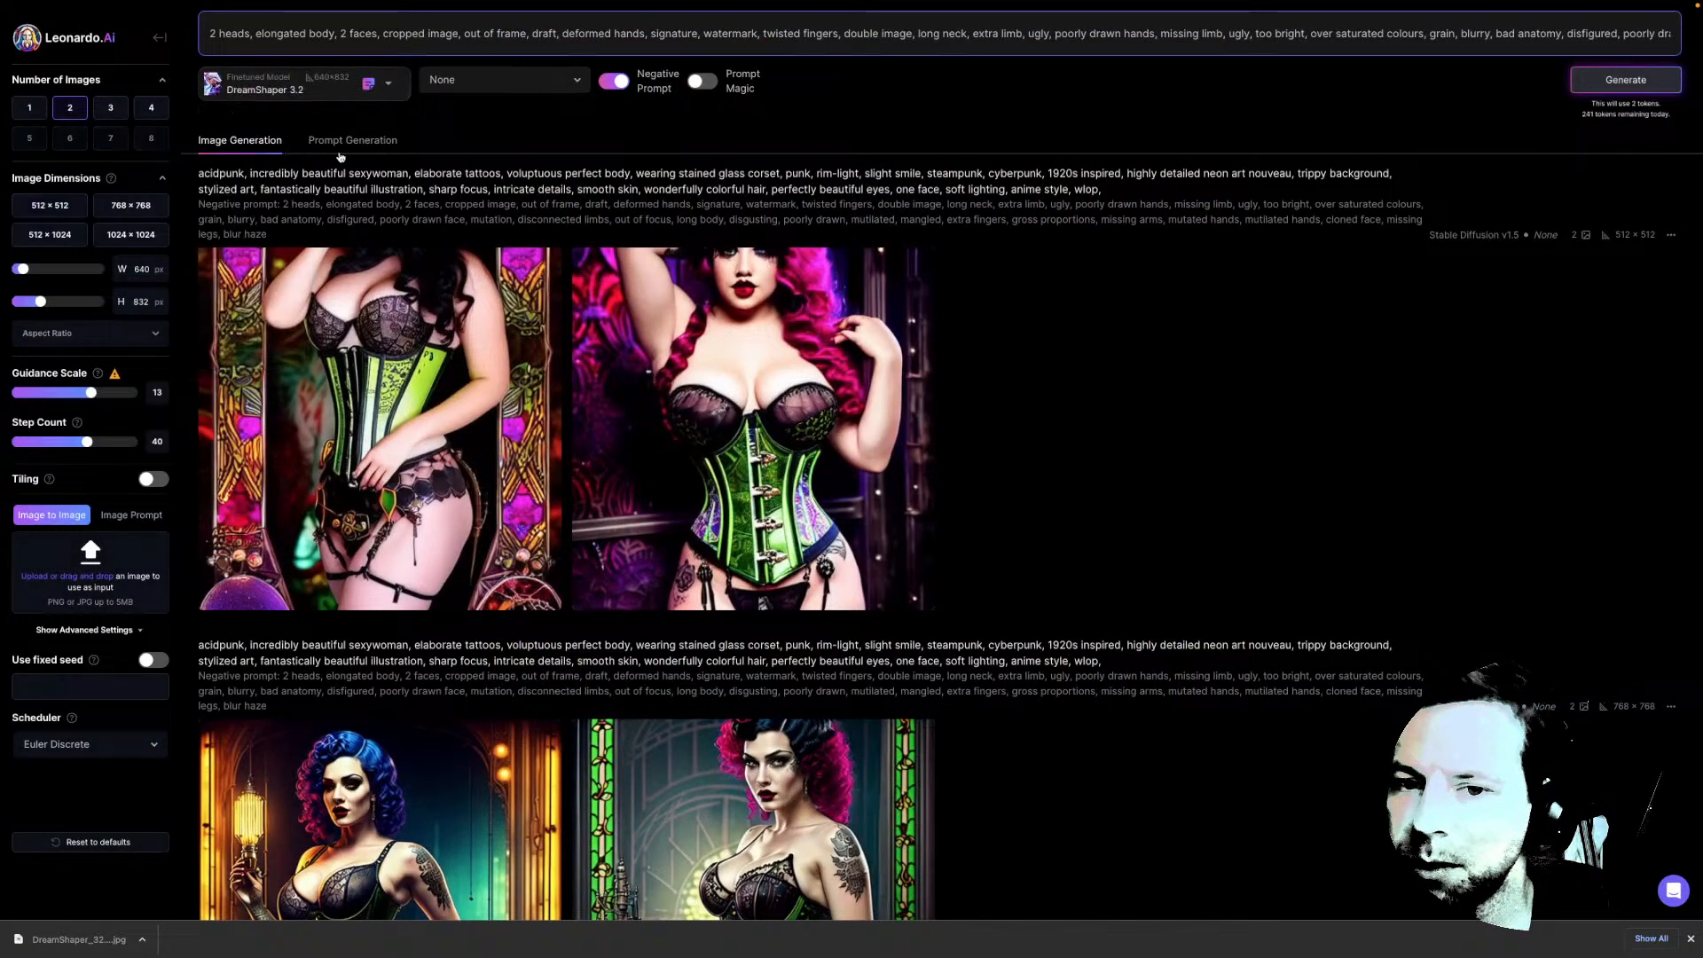
click(1652, 82)
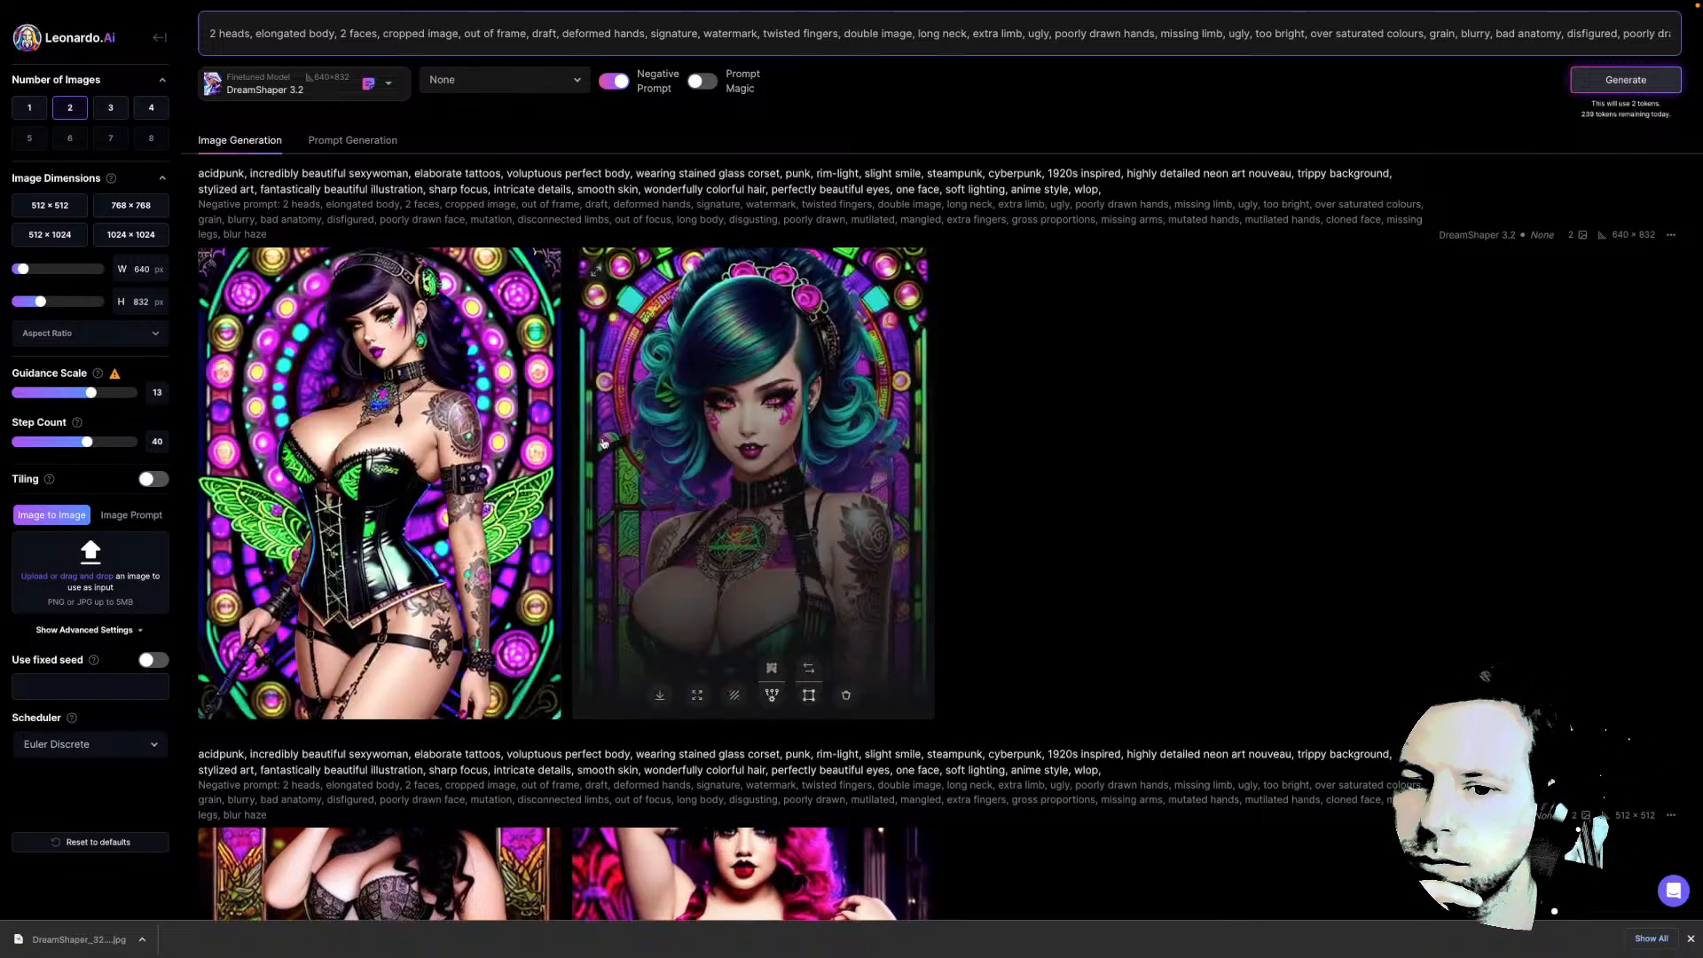
View the two new DreamShaper 3.2 images enlarged, alternate between them to compare, and close the enlarged view
click(394, 437)
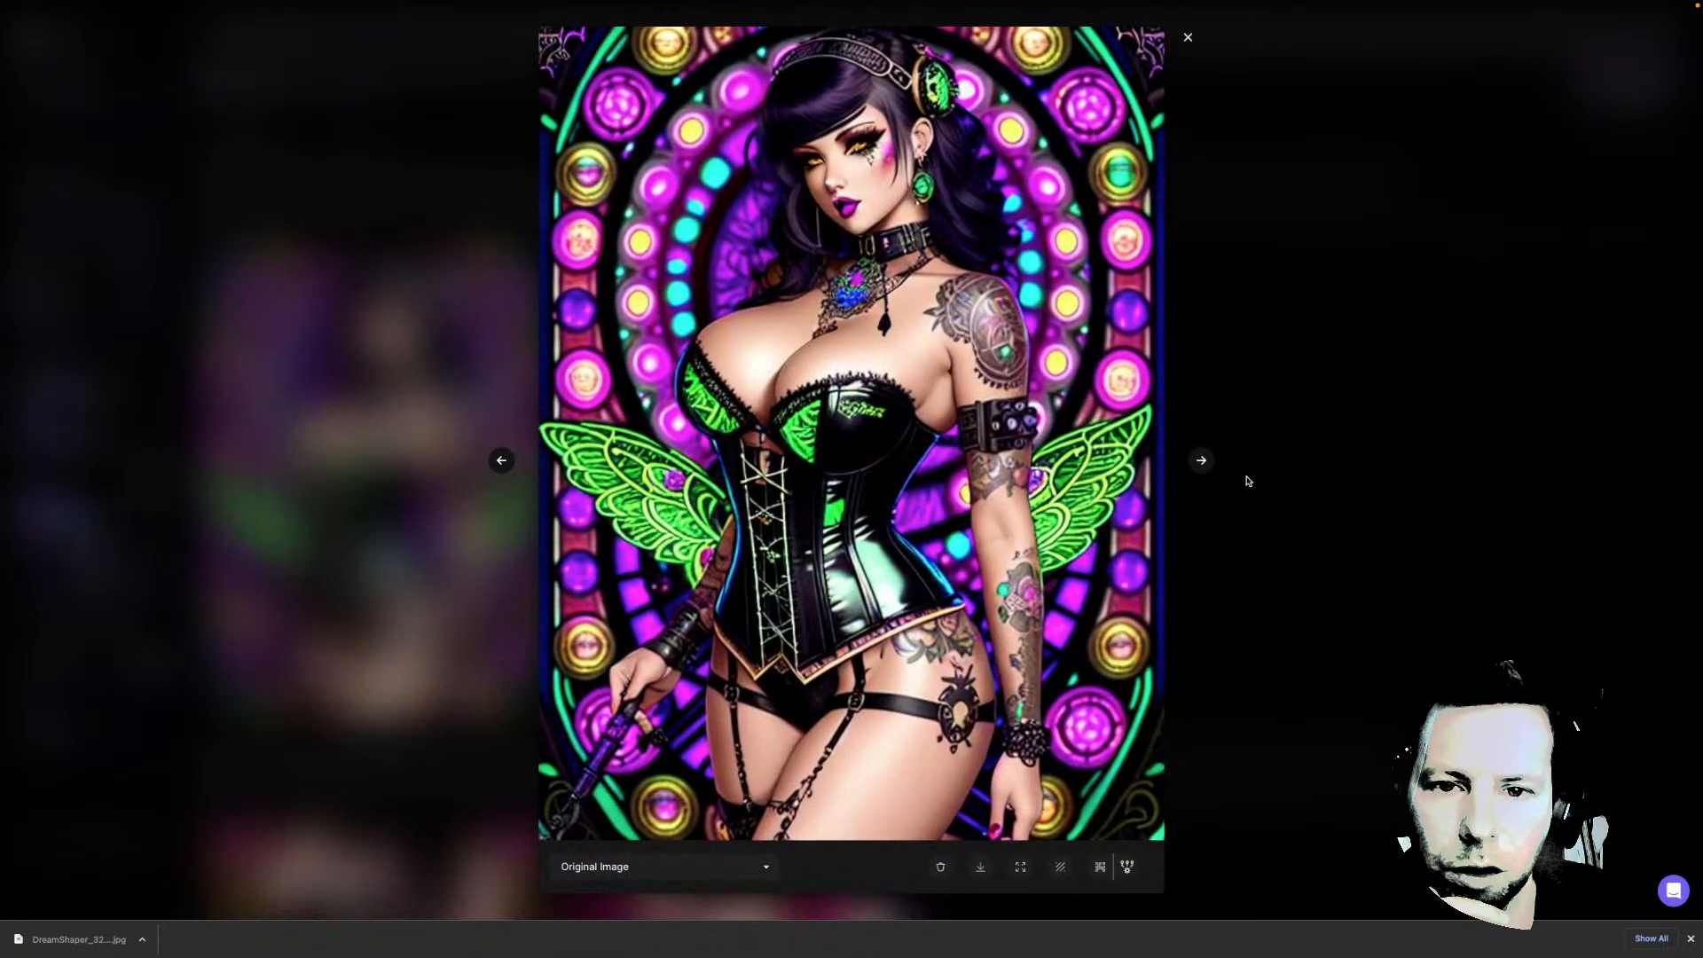
click(1202, 460)
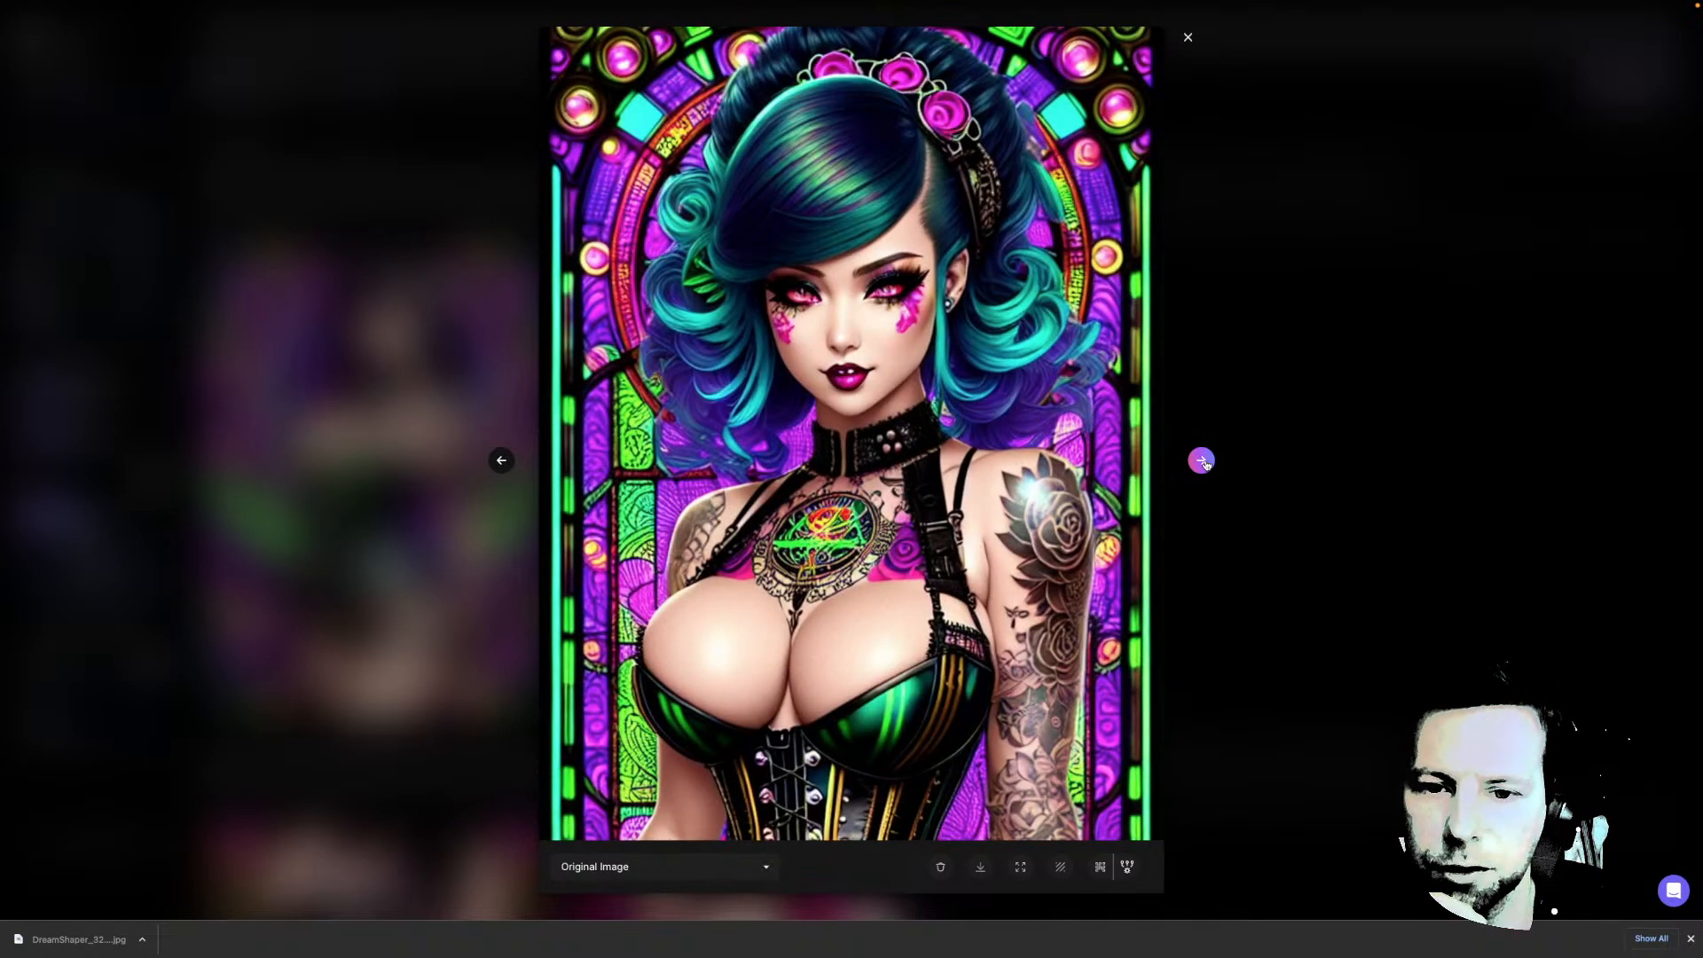
click(1203, 460)
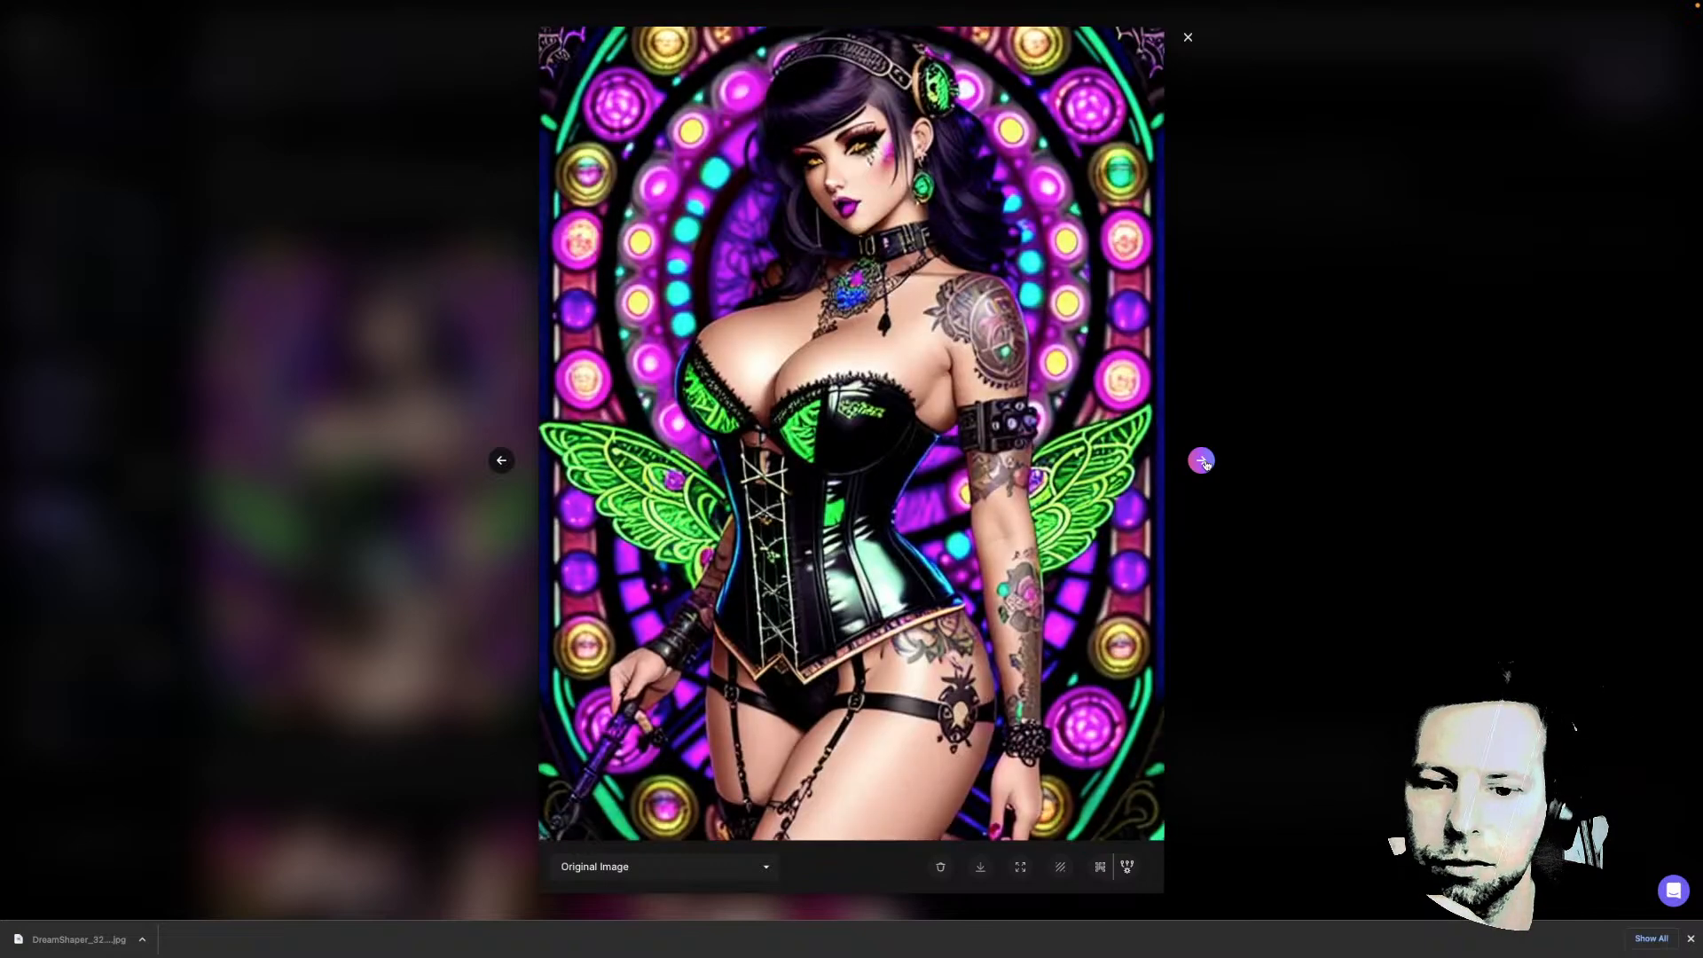
click(1202, 461)
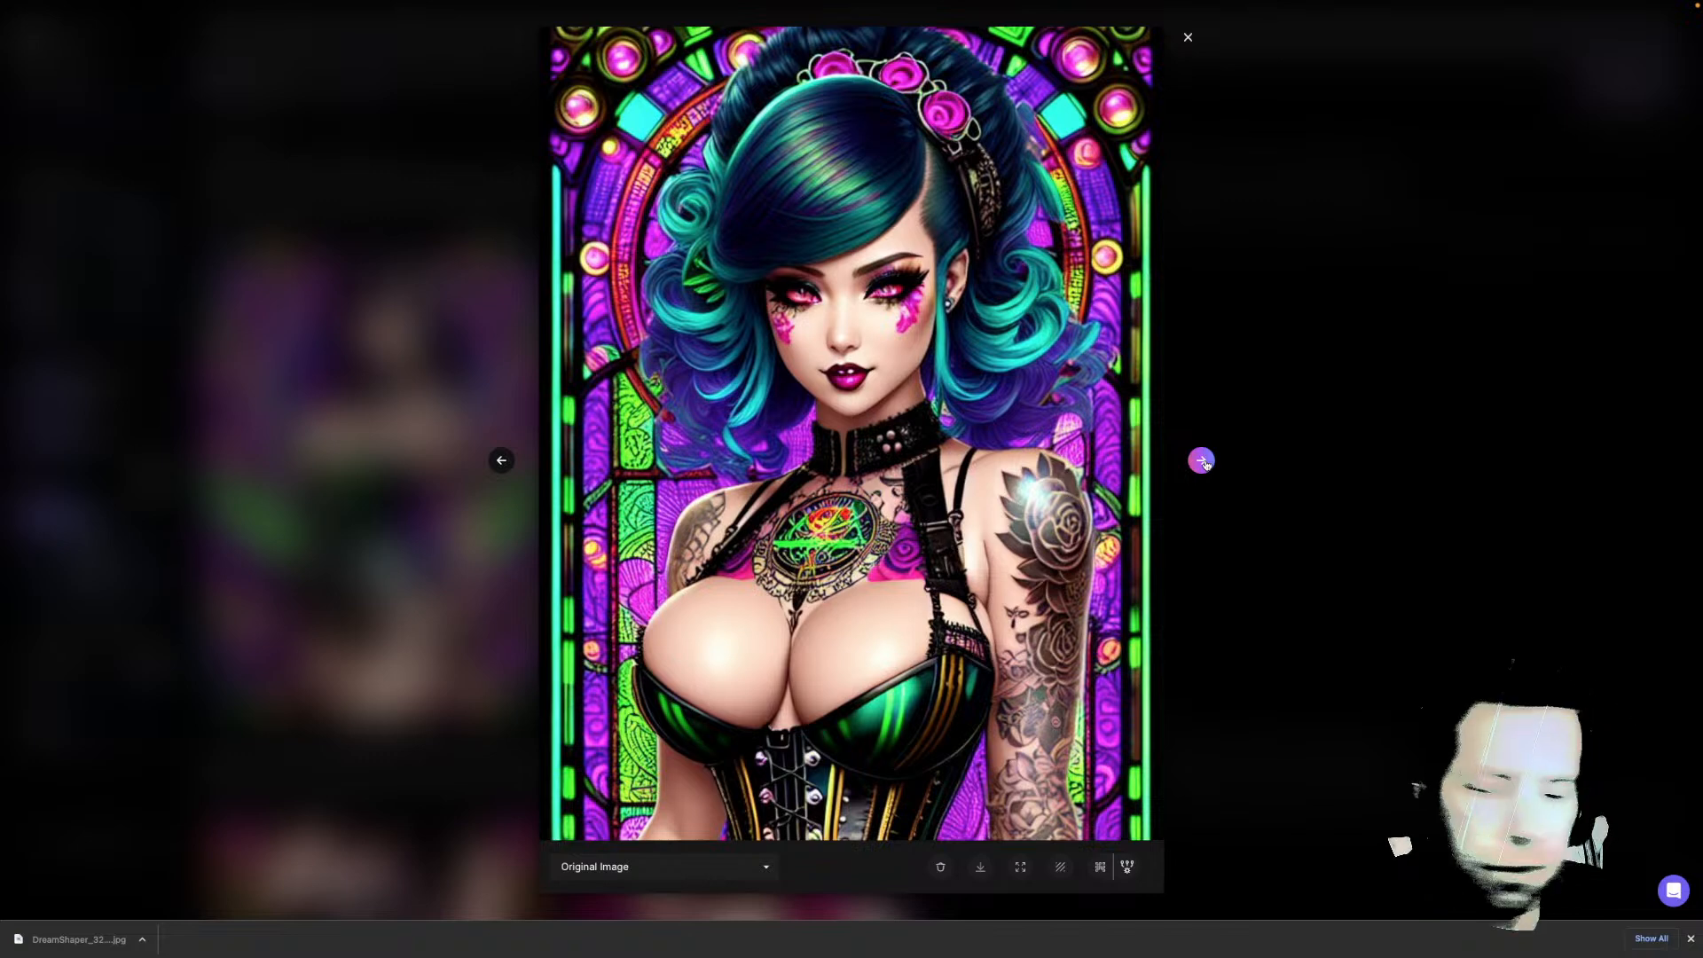
click(1202, 460)
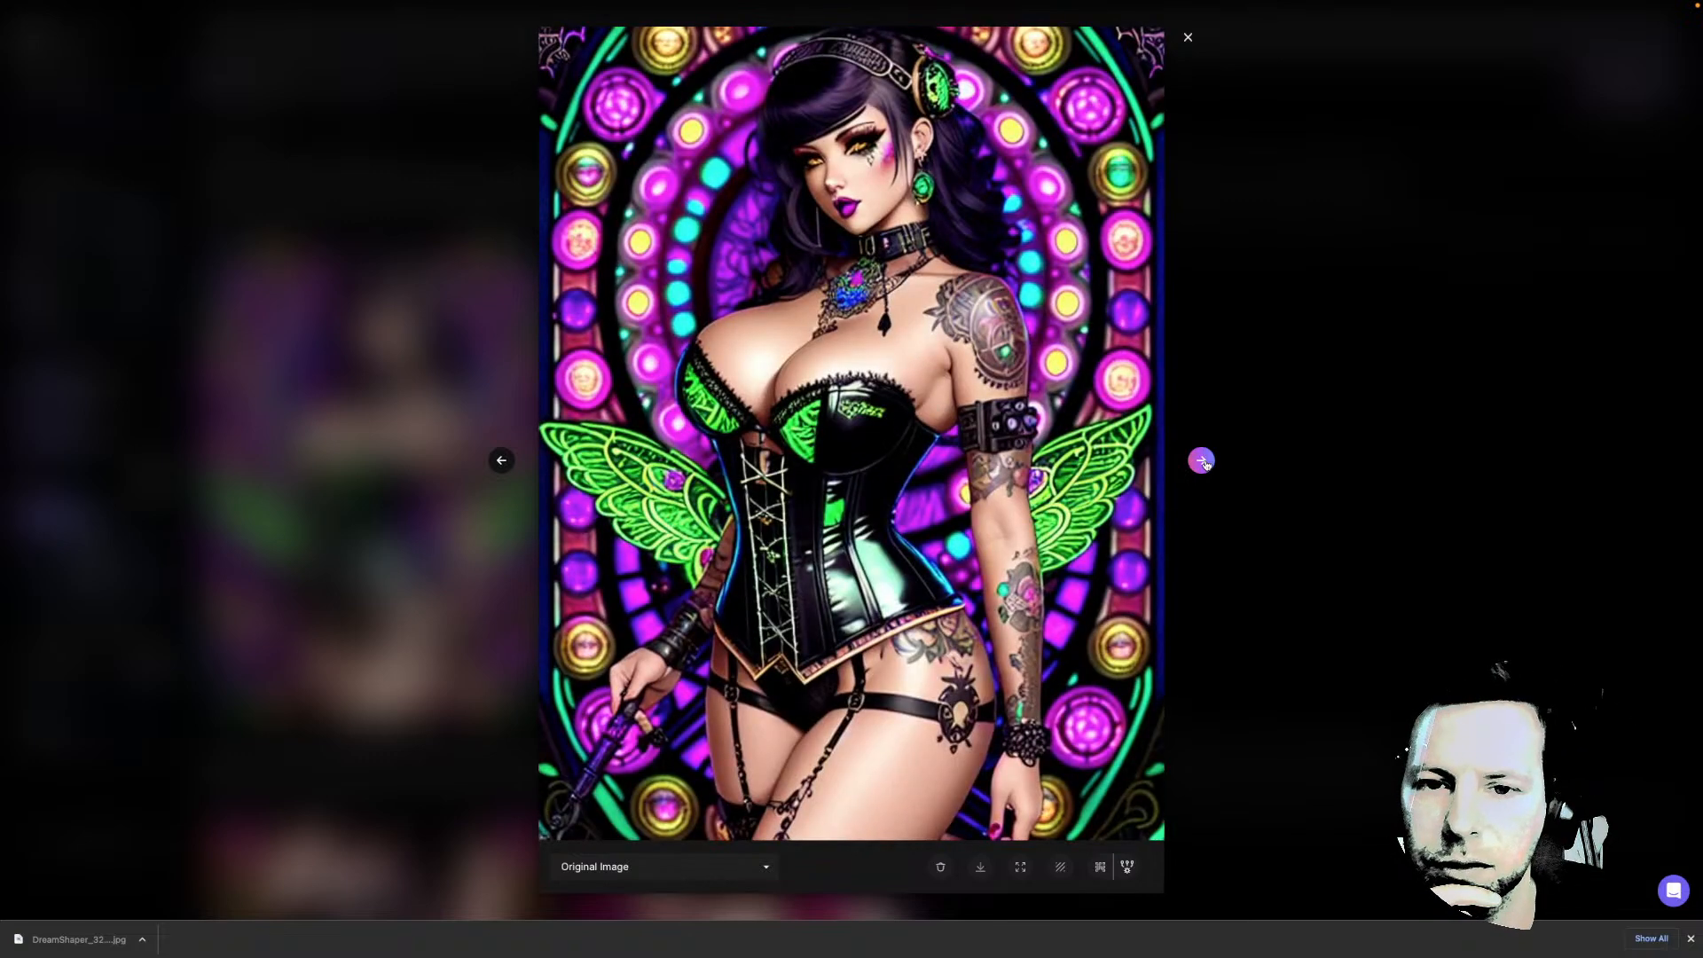
click(1201, 460)
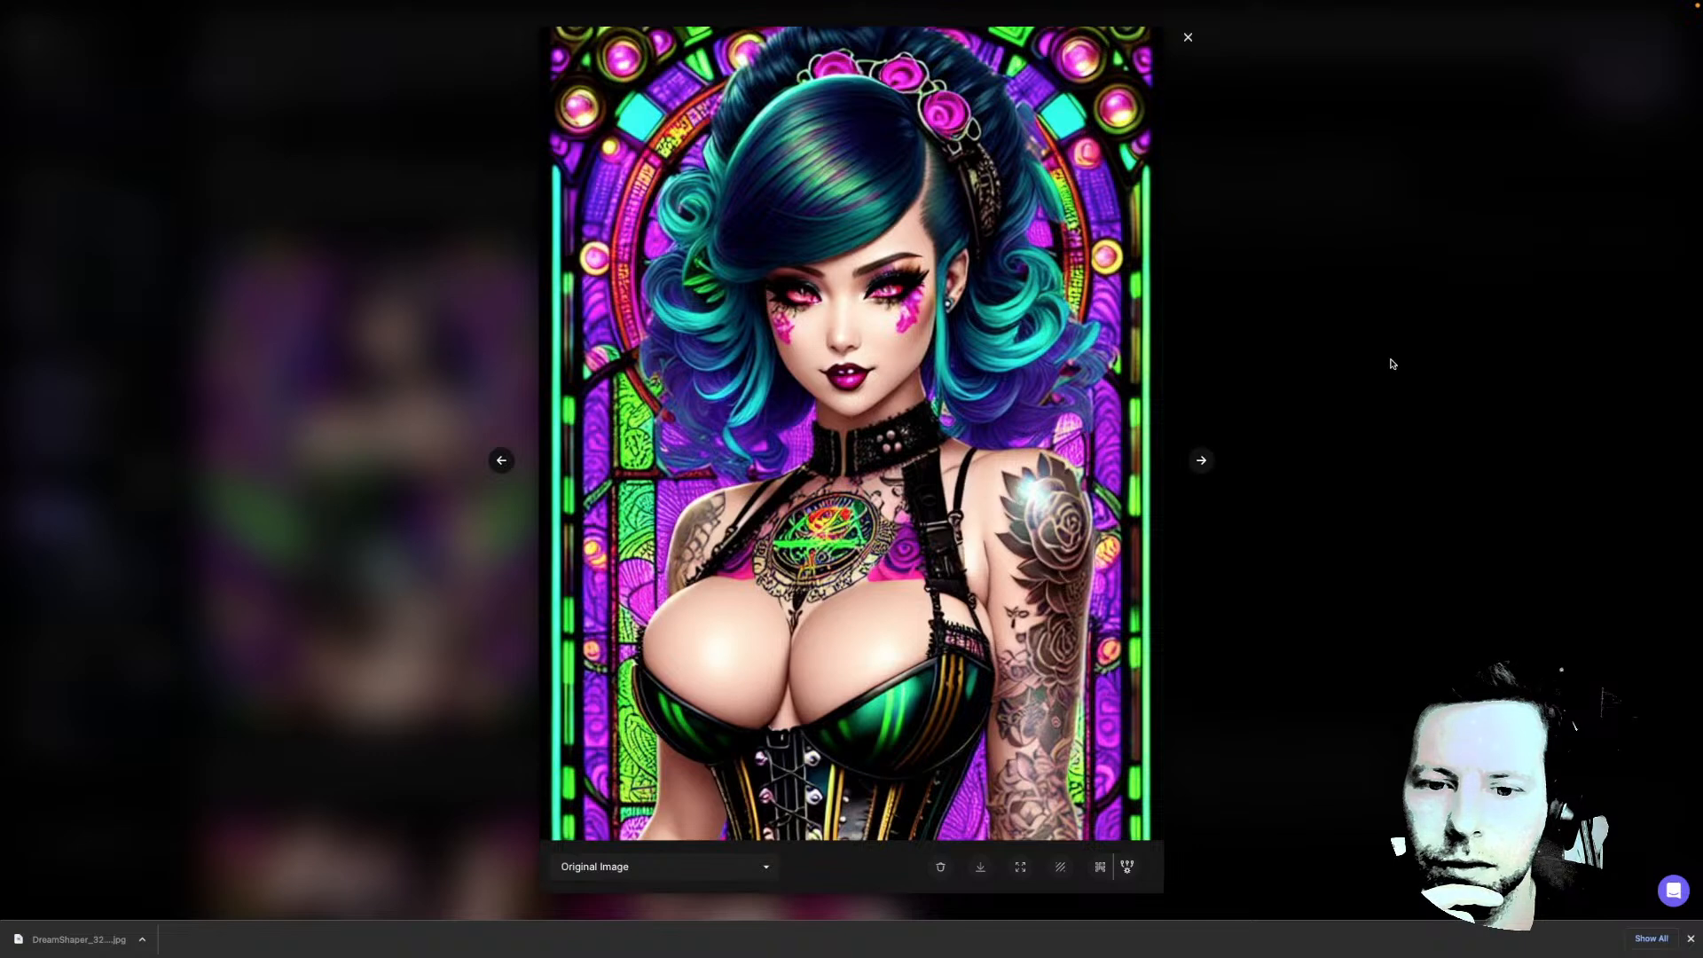
click(1390, 417)
scroll(1390, 415, up, 1)
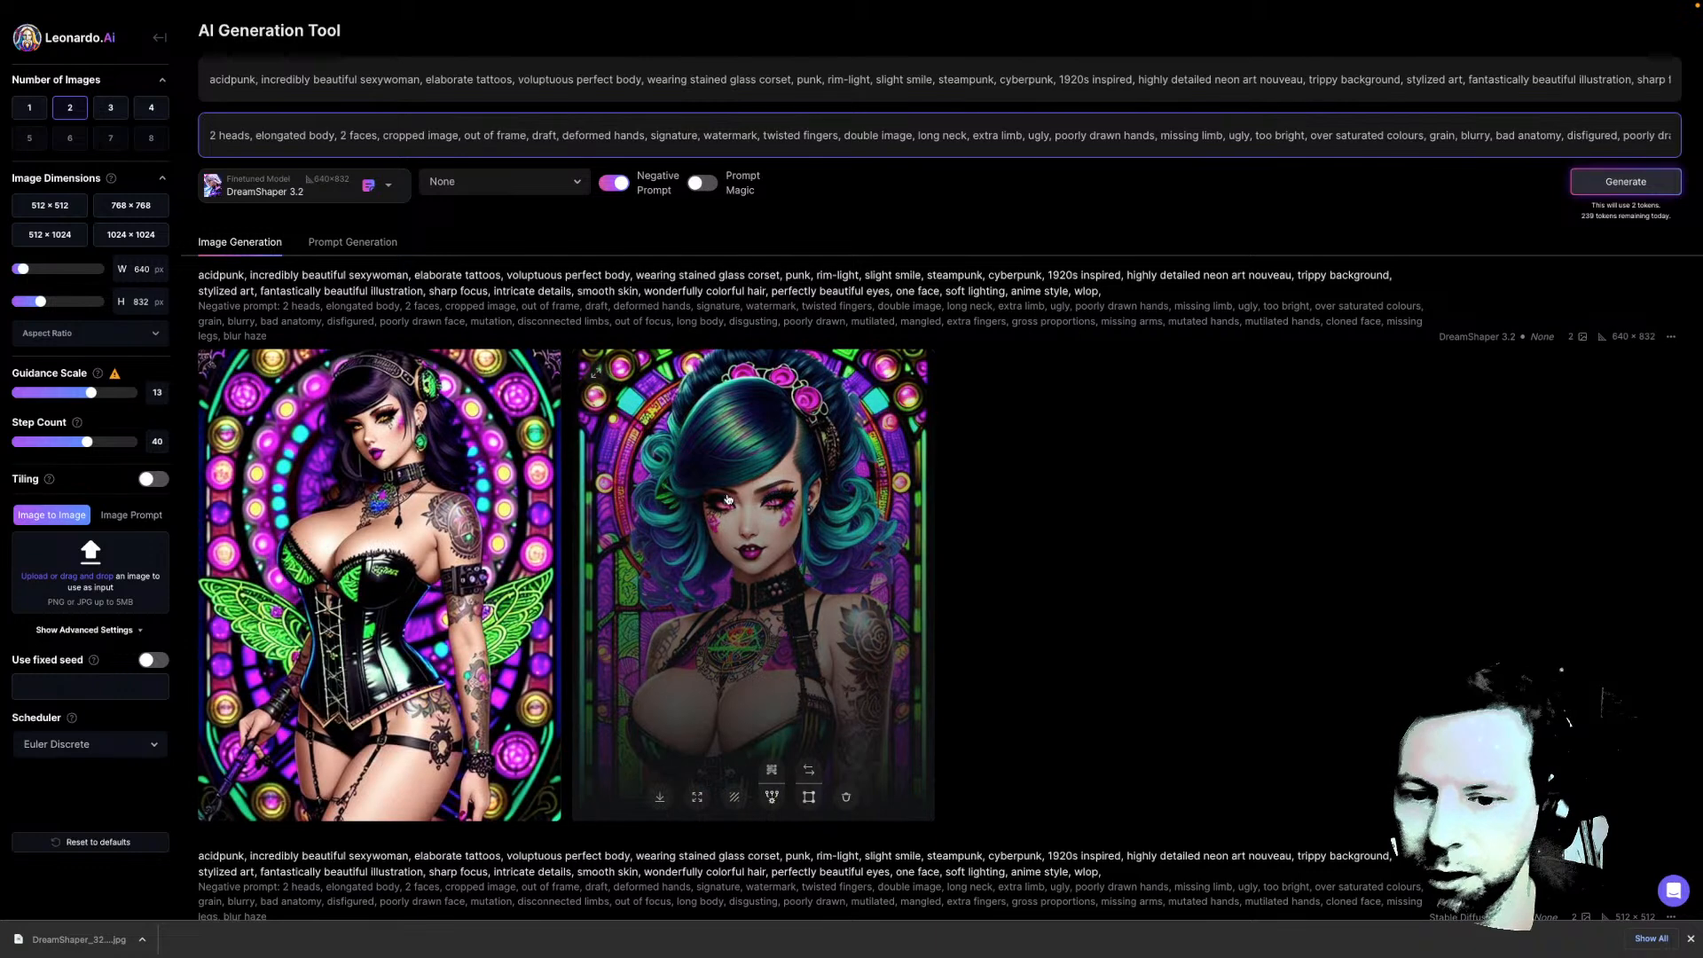
Open Prompt Generation and copy the full main prompt into it as the basic prompt idea
click(388, 243)
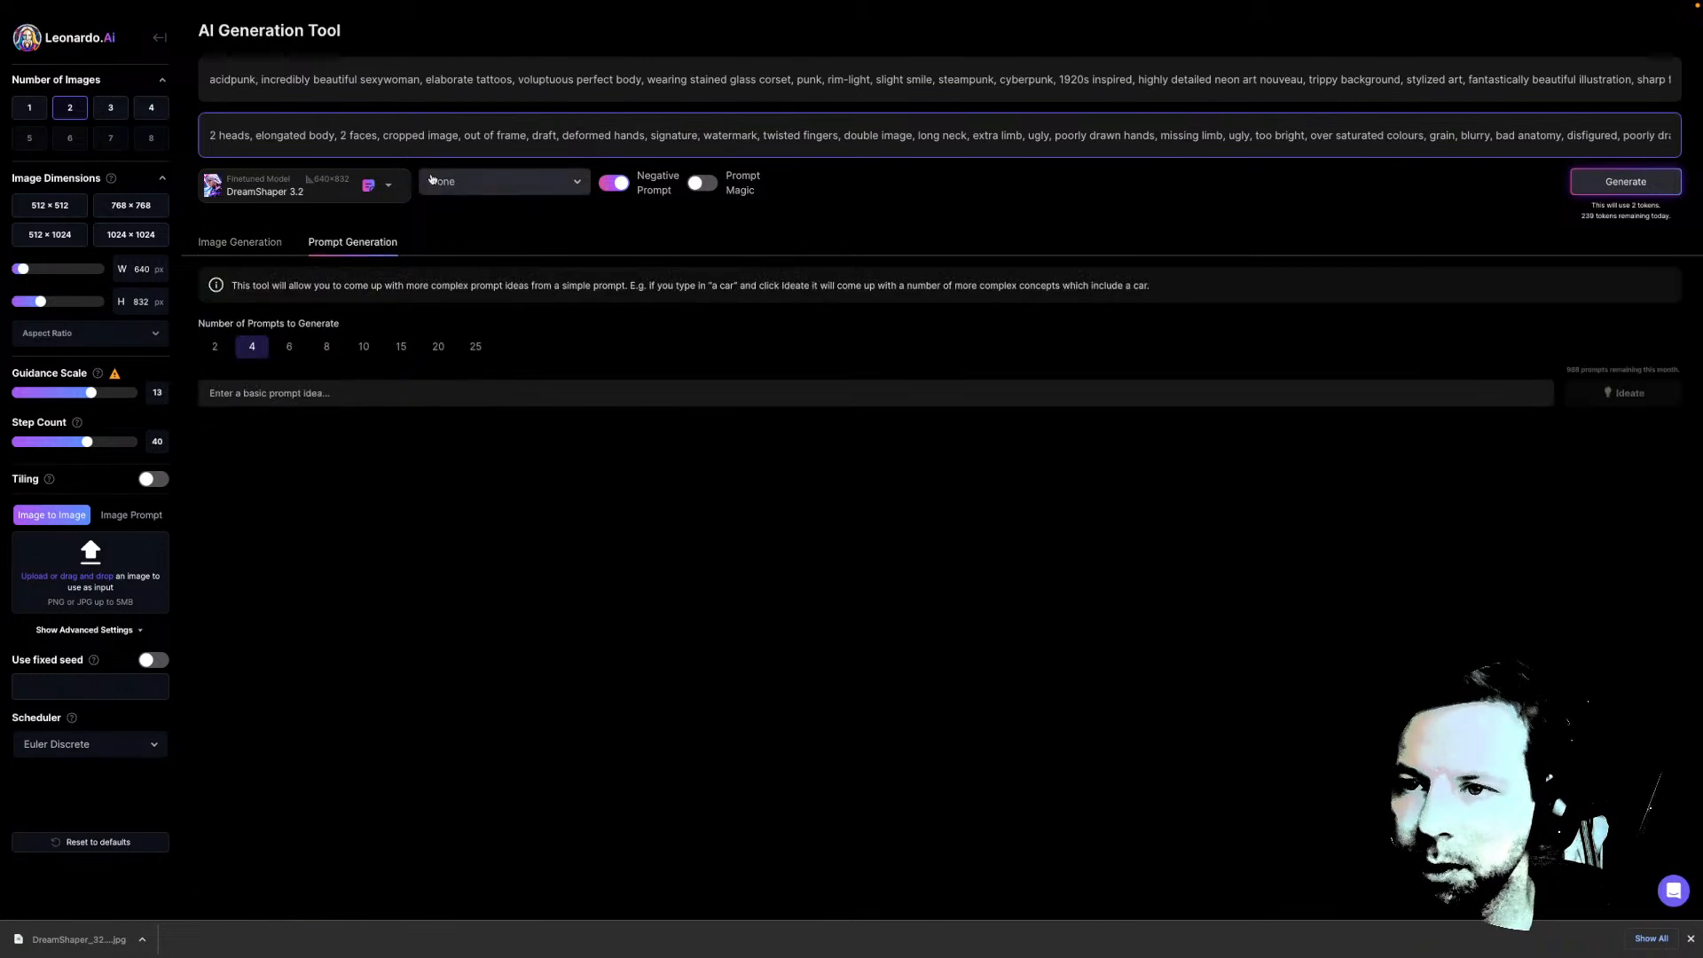
double_click(431, 79)
key(ctrl+a)
key(ctrl+c)
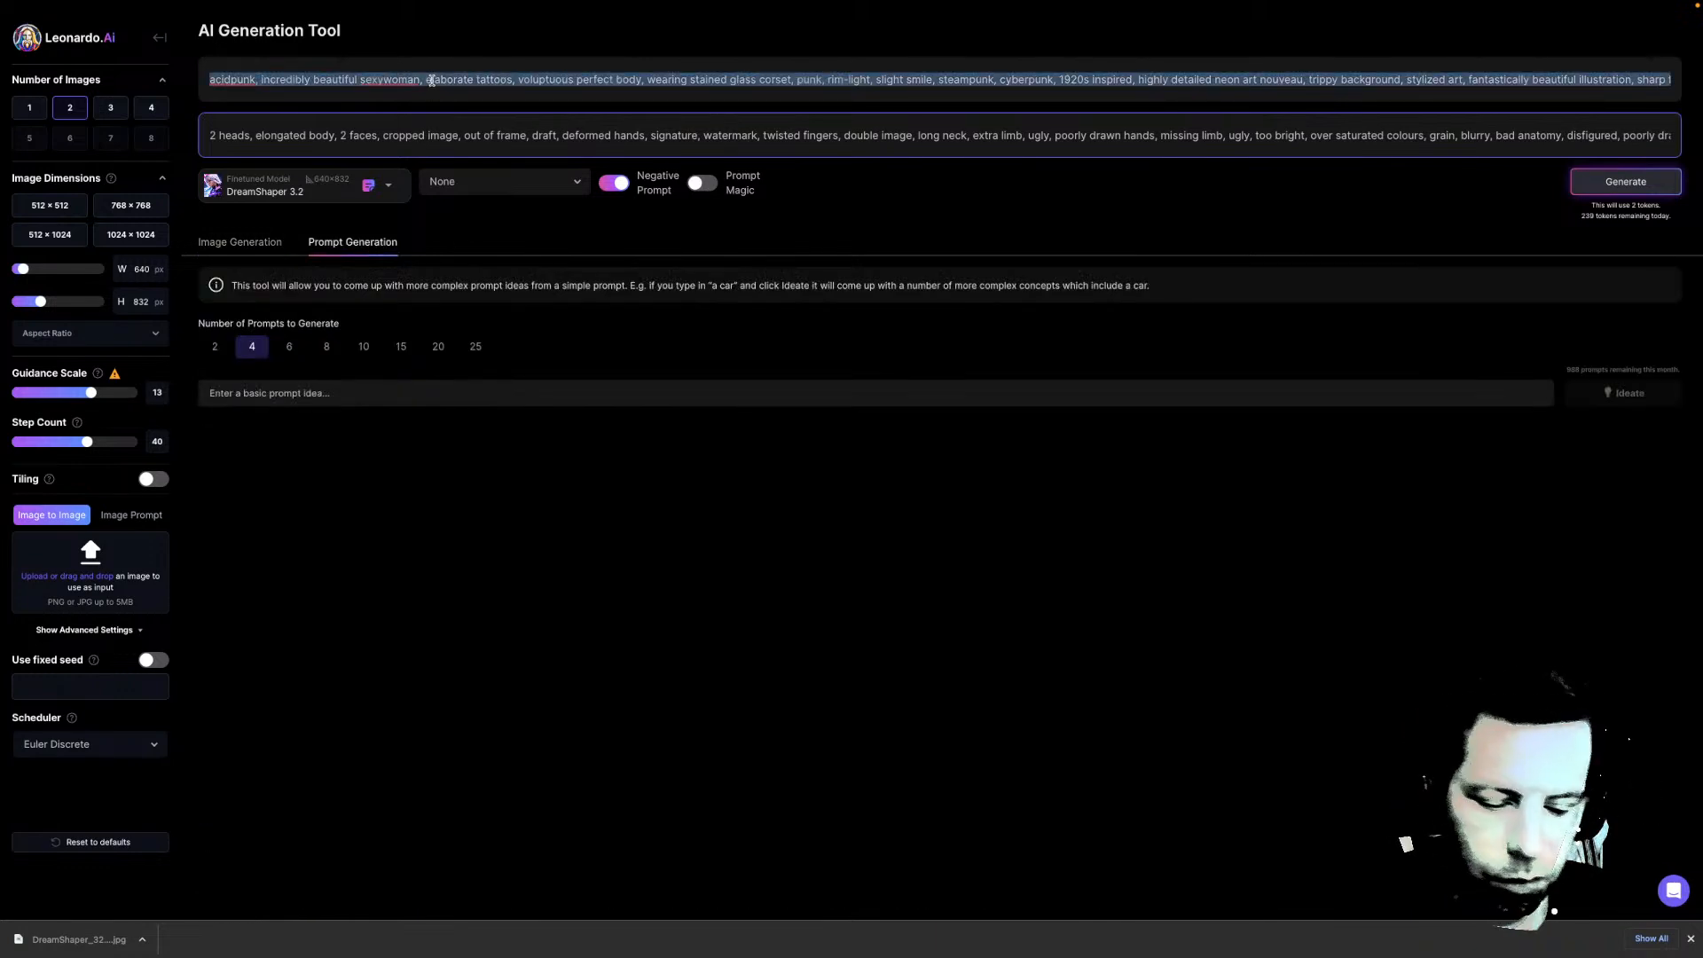
click(311, 393)
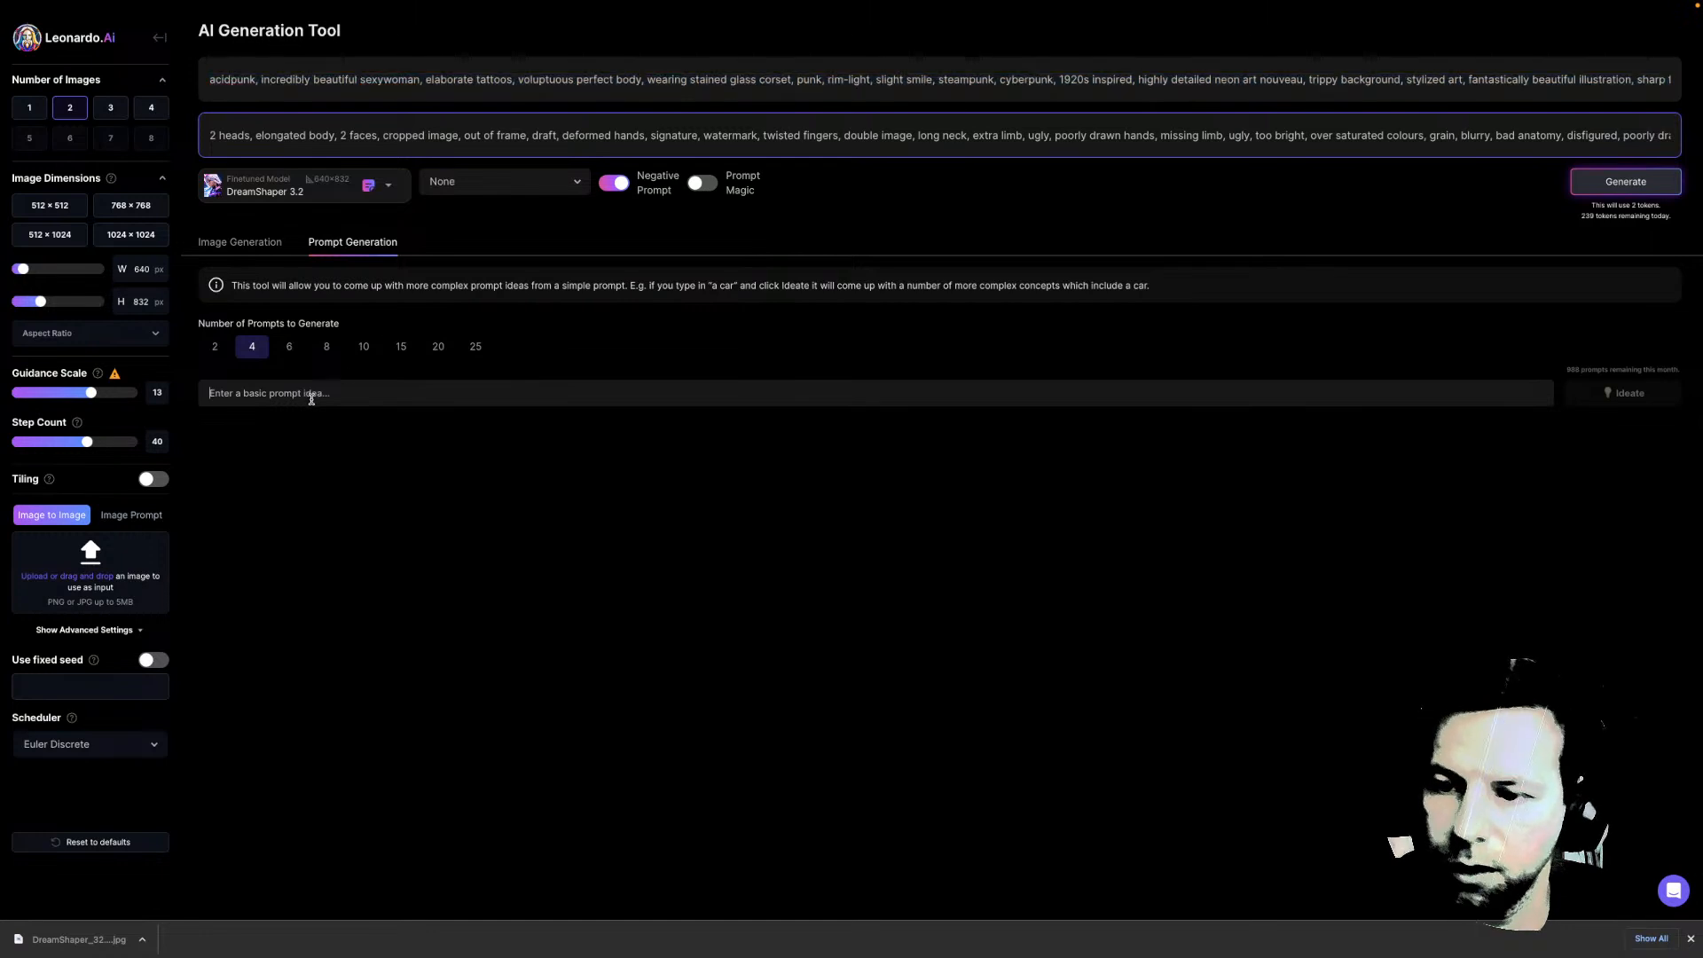
key(ctrl+v)
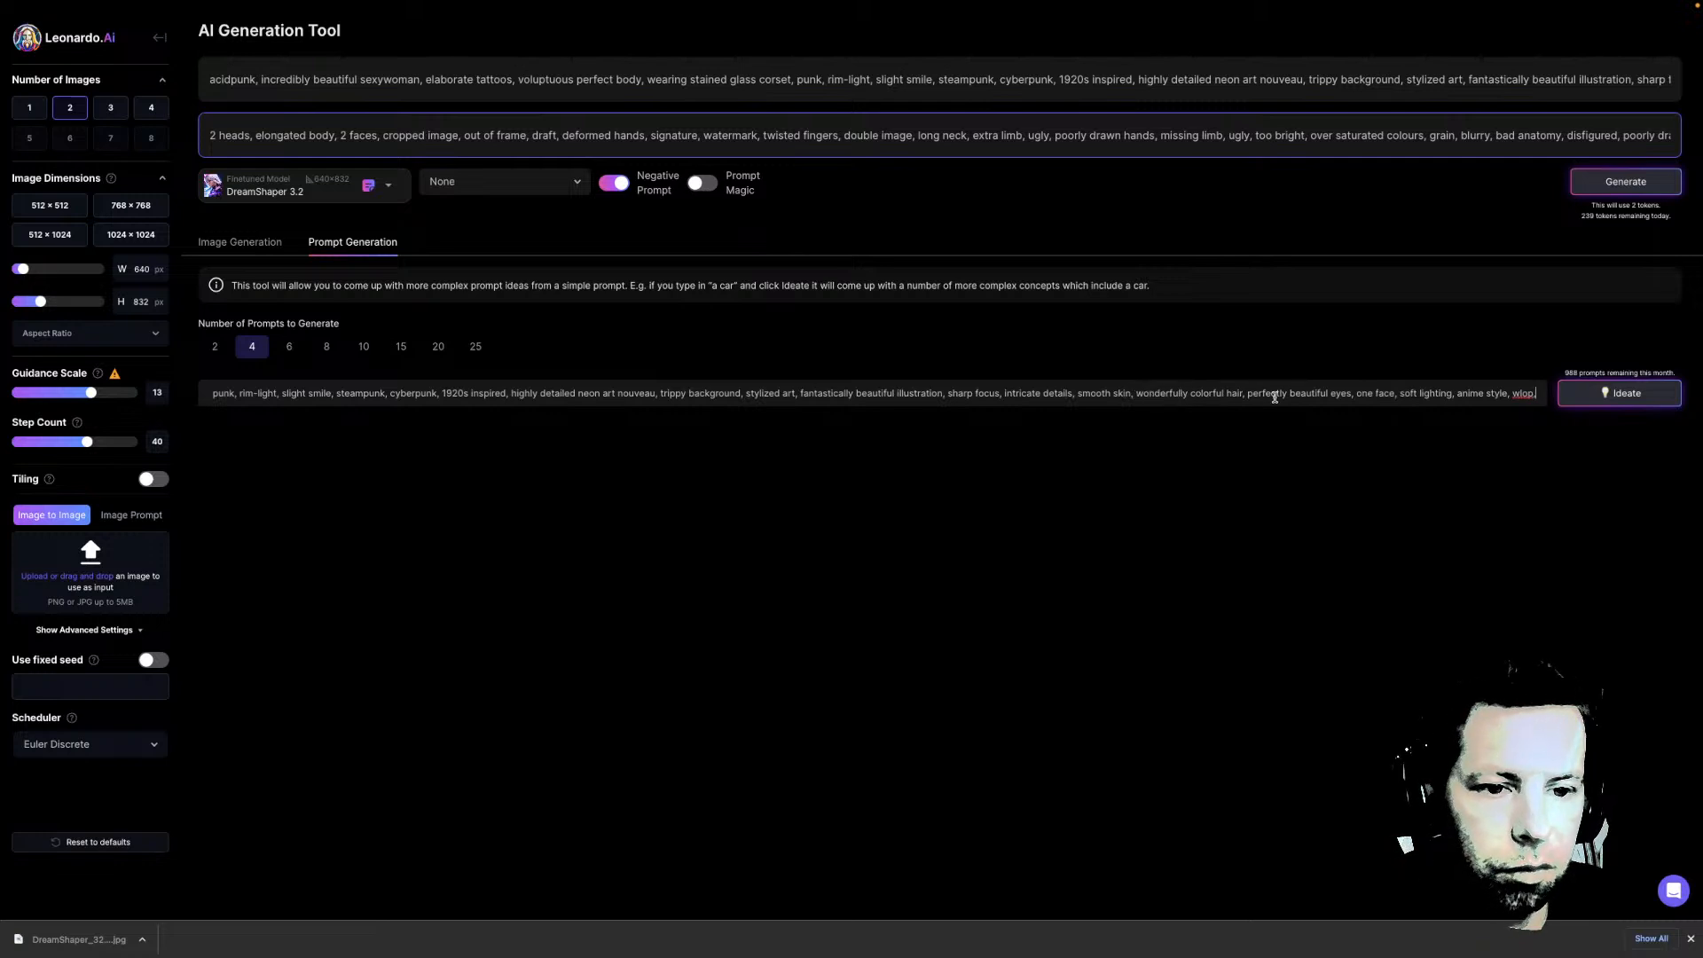
Delete "one face, soft lighting, anime style, wlop," from the end of the prompt idea and try to ideate prompts from it
drag(1354, 392, 1540, 393)
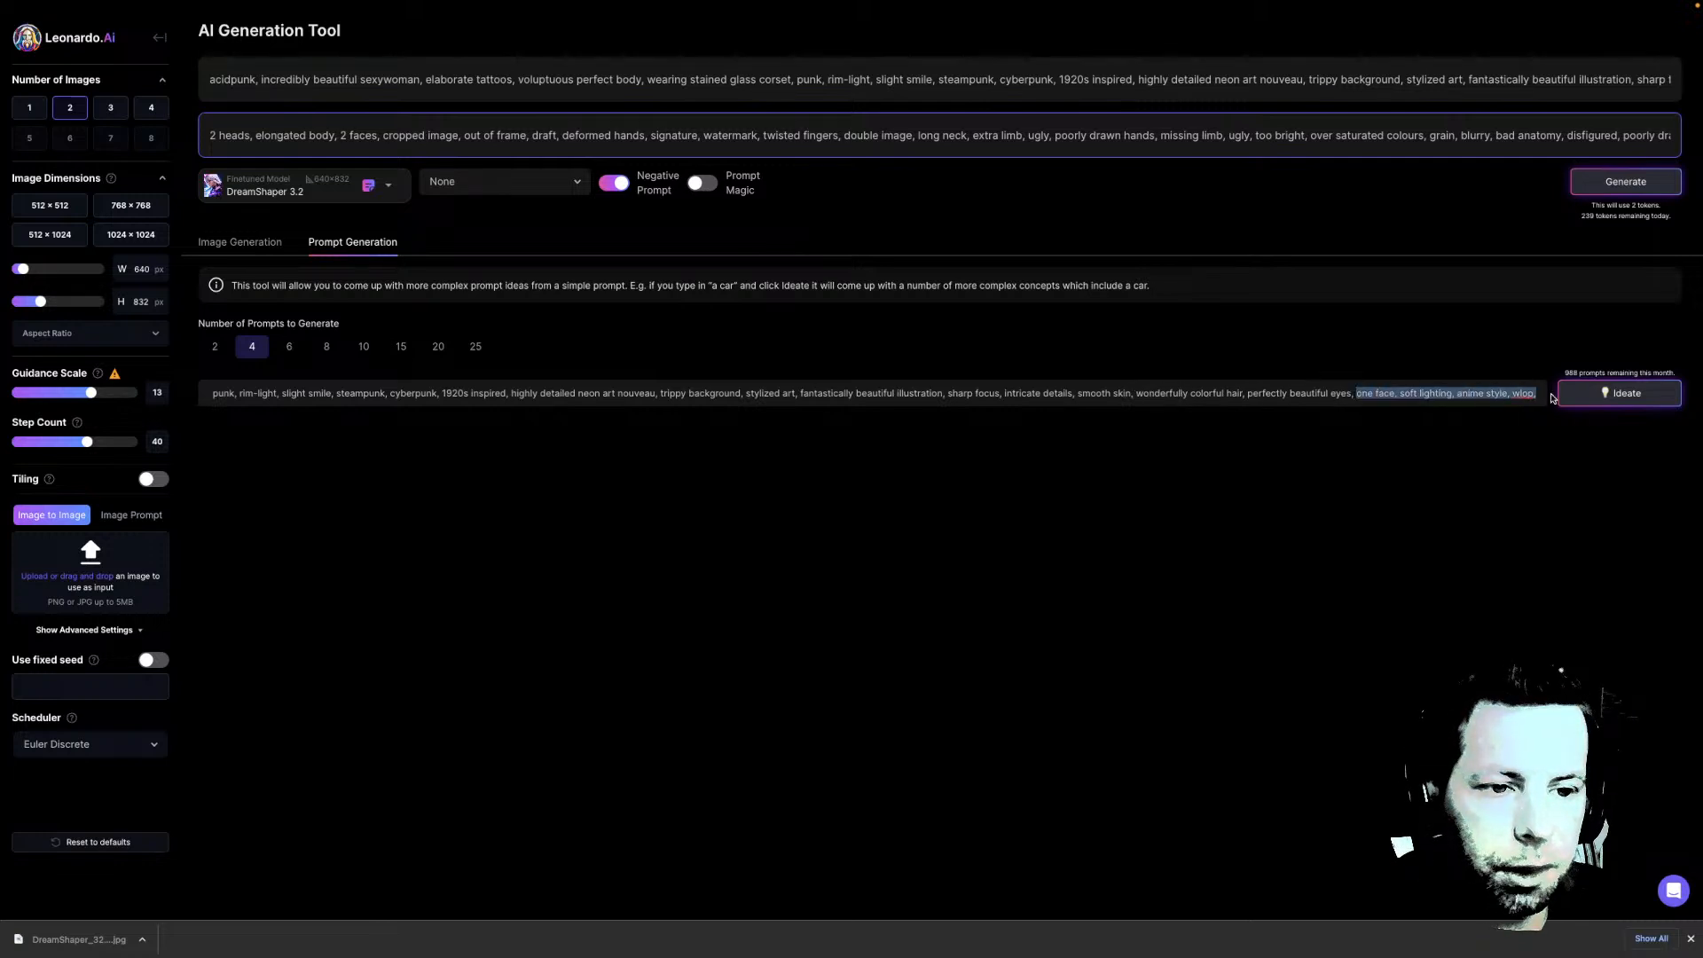
key(BackSpace)
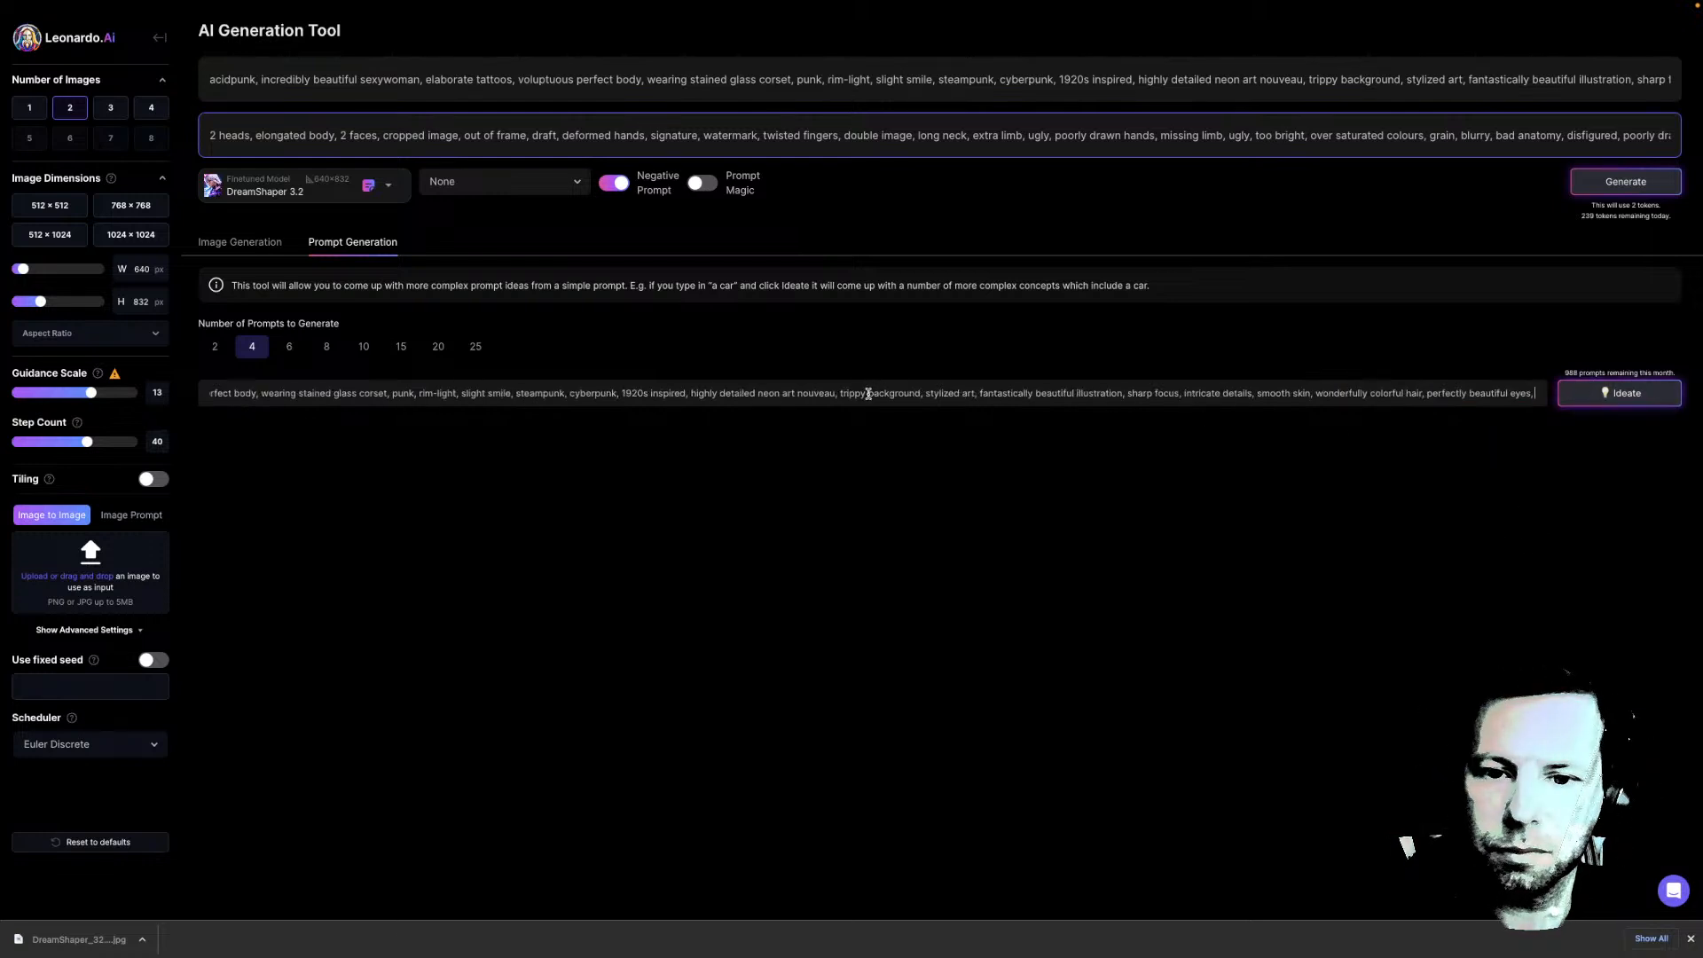
drag(917, 393, 174, 397)
click(1258, 393)
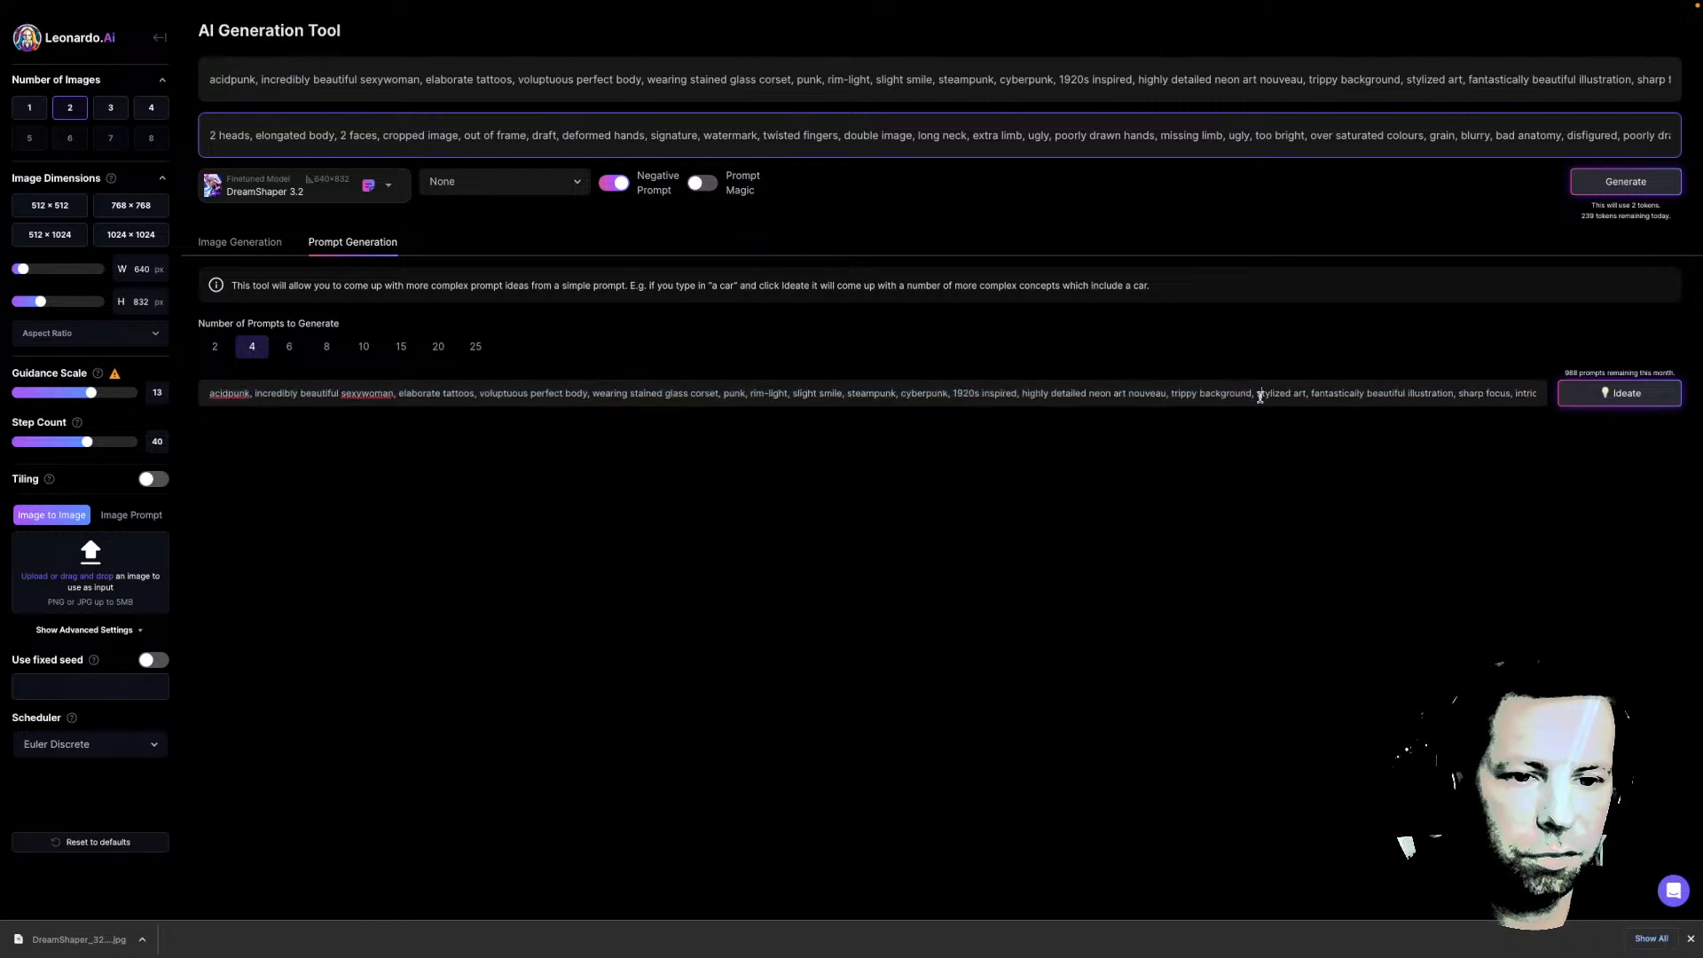
click(1612, 393)
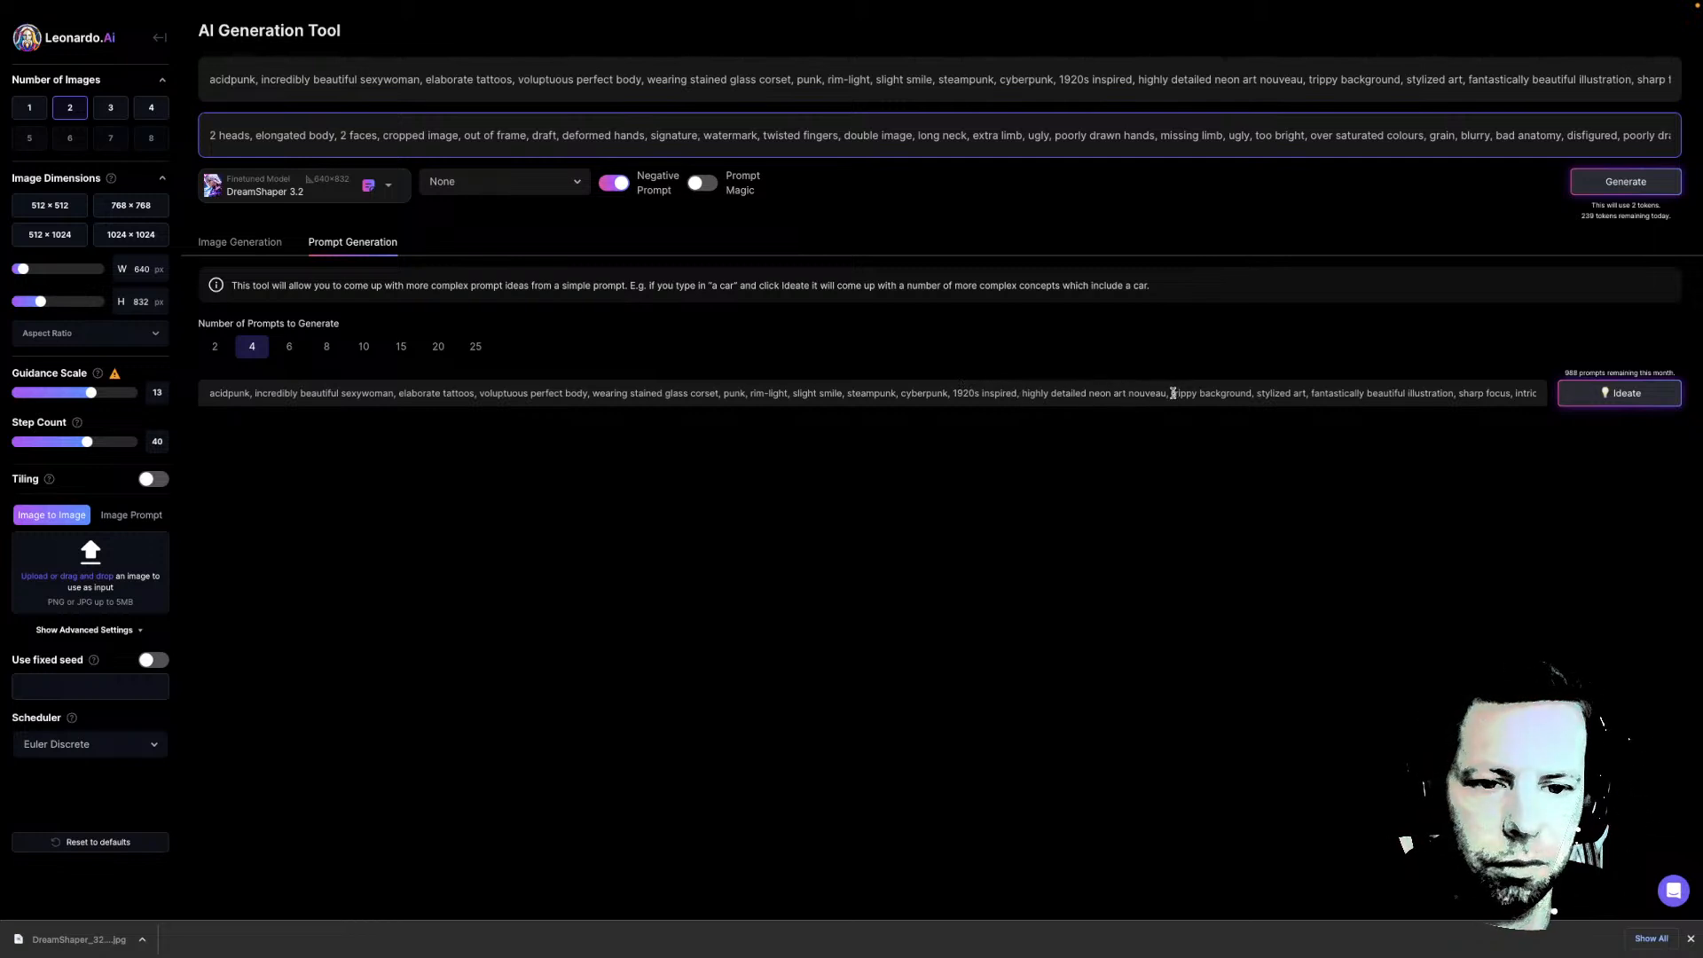
Delete everything from "trippy background" onward in the prompt idea and ideate new prompts
drag(1168, 395, 1583, 402)
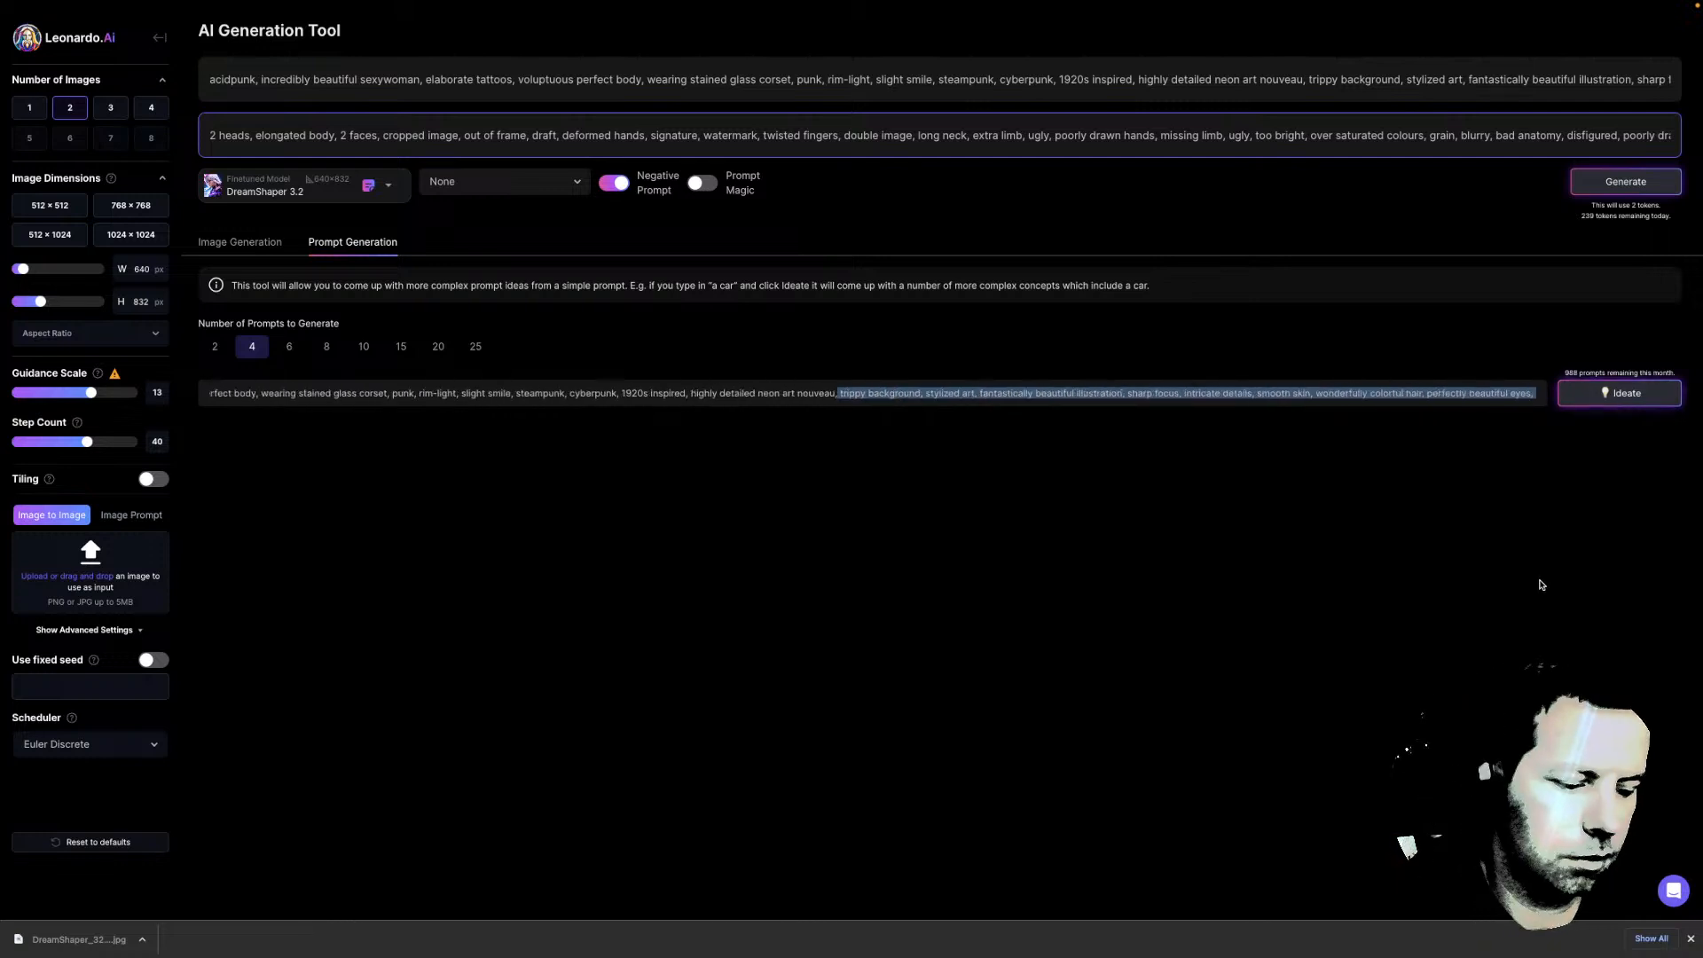
key(BackSpace)
click(1621, 393)
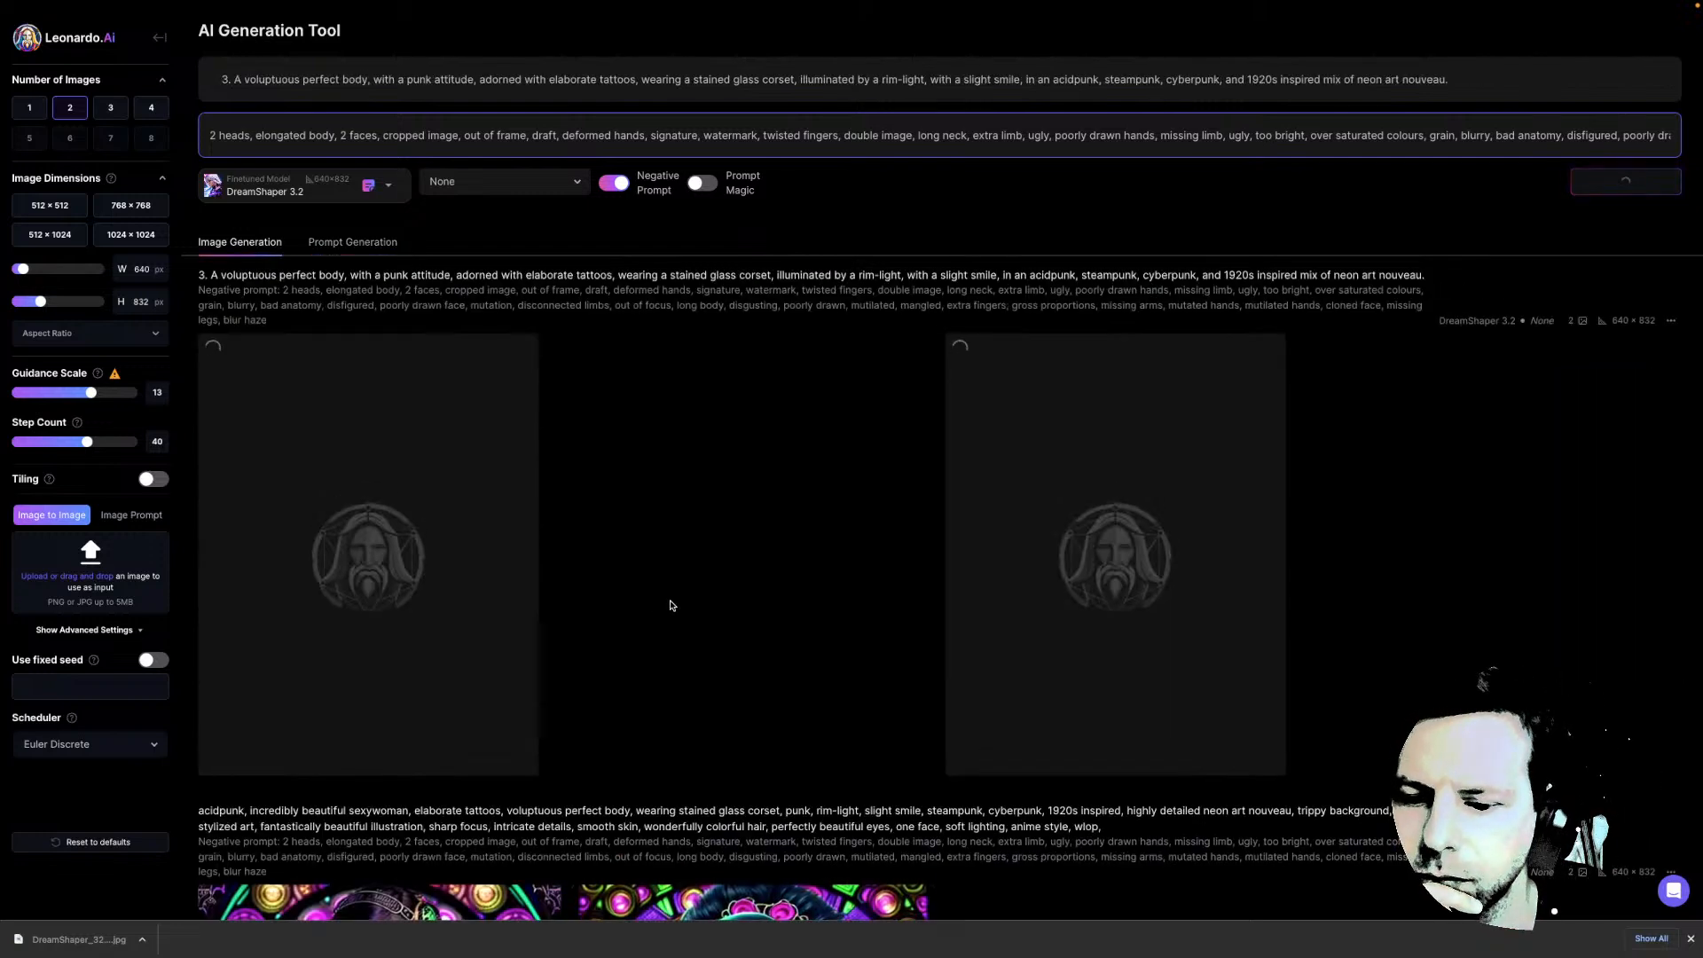
Remove the leading list number "3." and its surrounding spaces from the main prompt so it starts with "A voluptuous perfect body"
click(235, 79)
key(BackSpace)
key(BackSpace)
key(BackSpace)
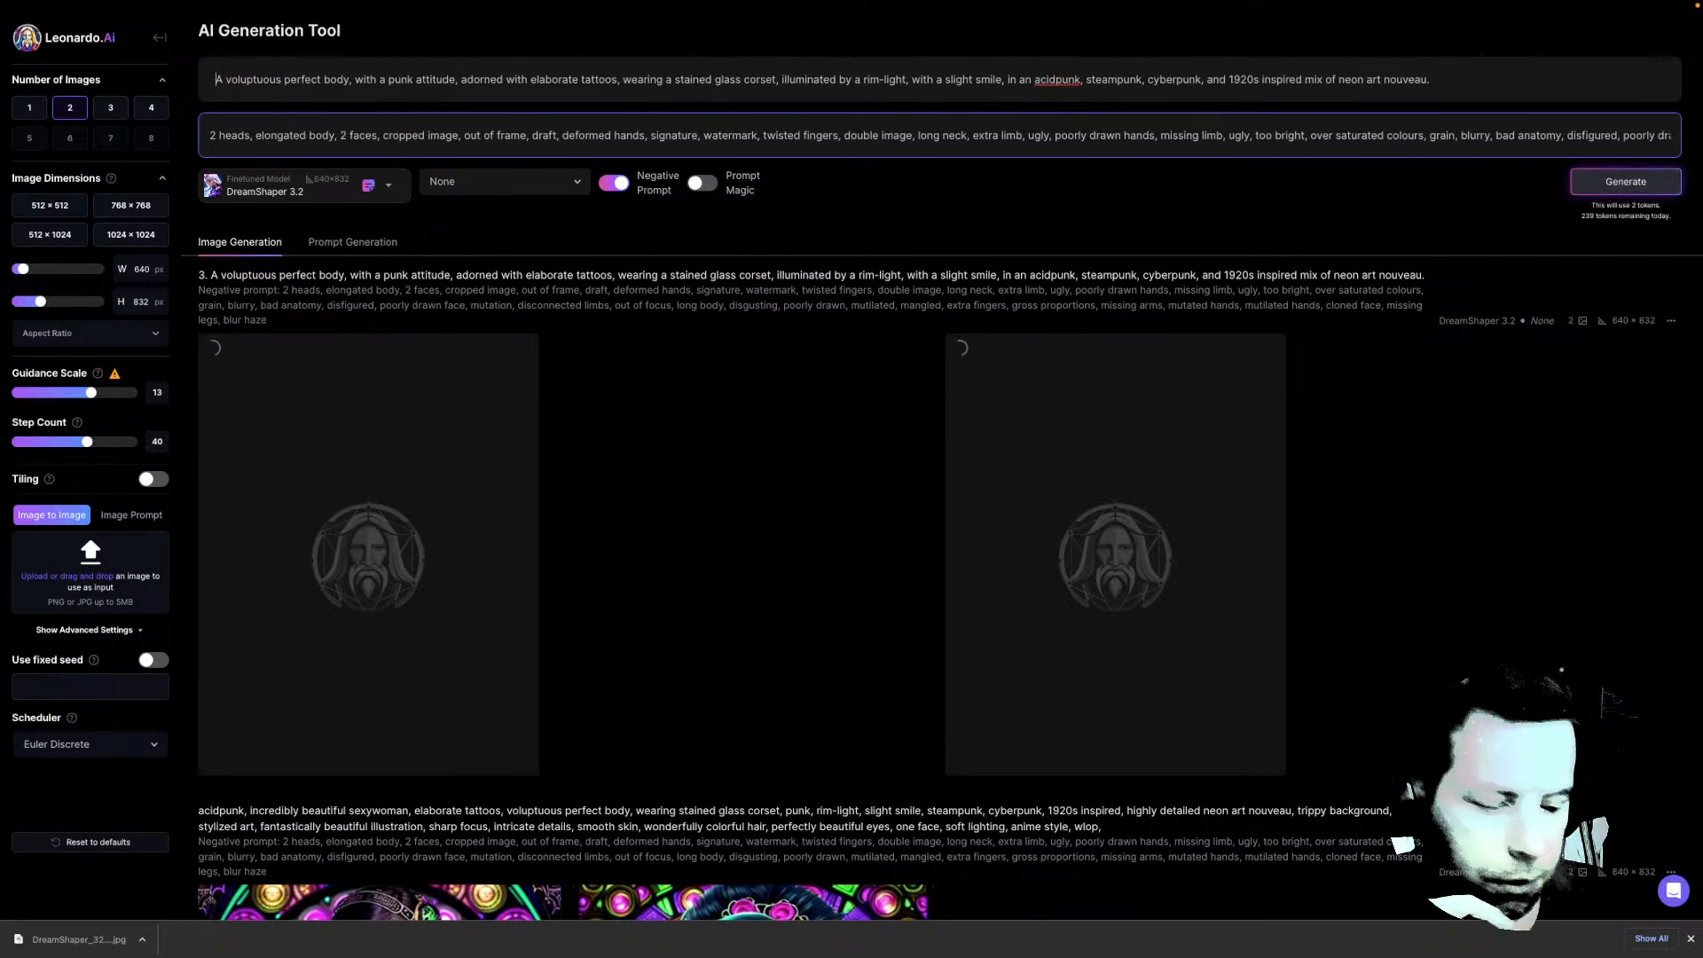
key(BackSpace)
key(BackSpace)
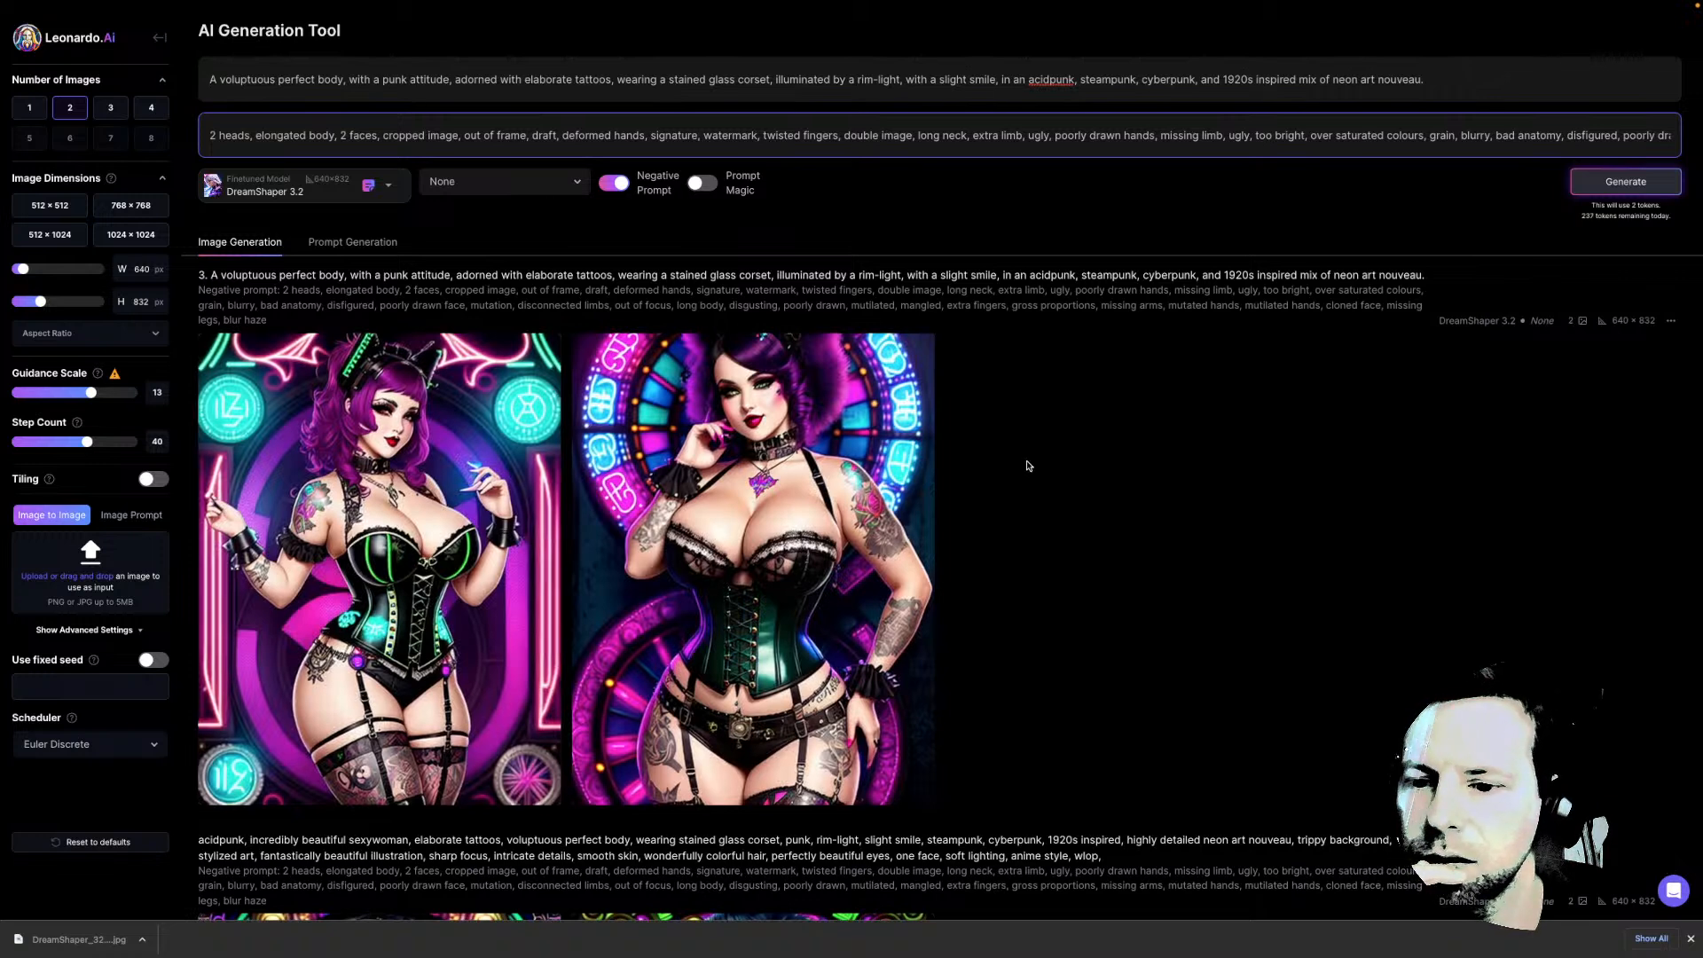
Compare the two newest DreamShaper 3.2 images at full size and return to the generation page
click(459, 560)
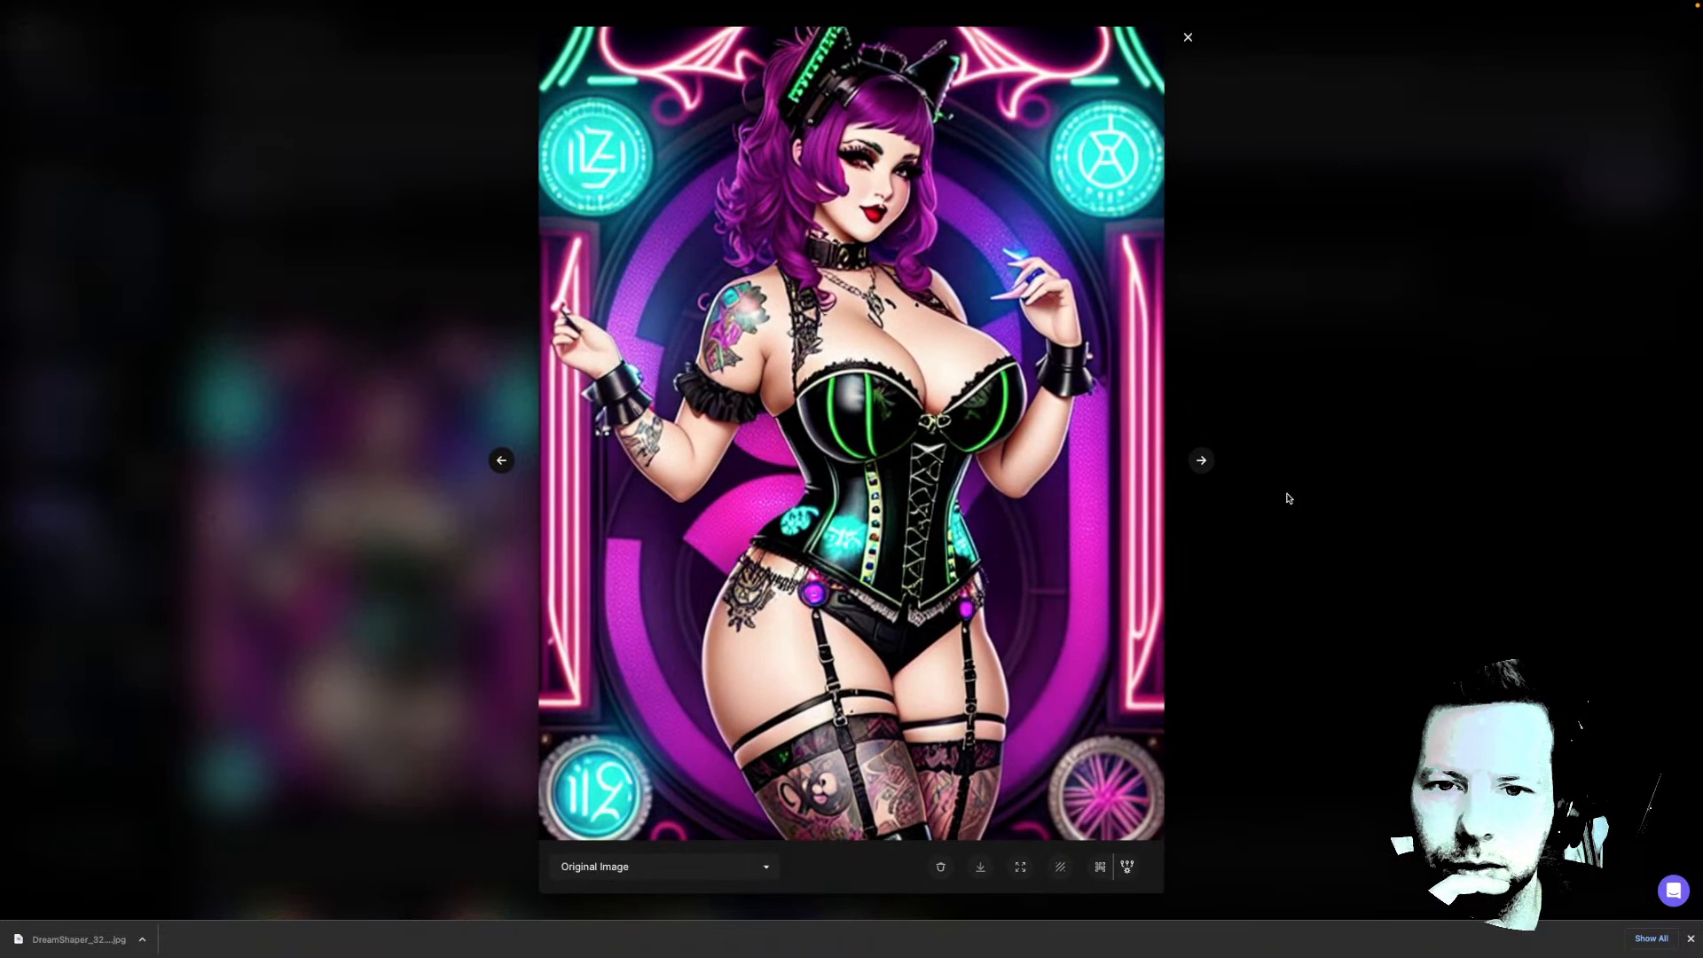
click(1200, 461)
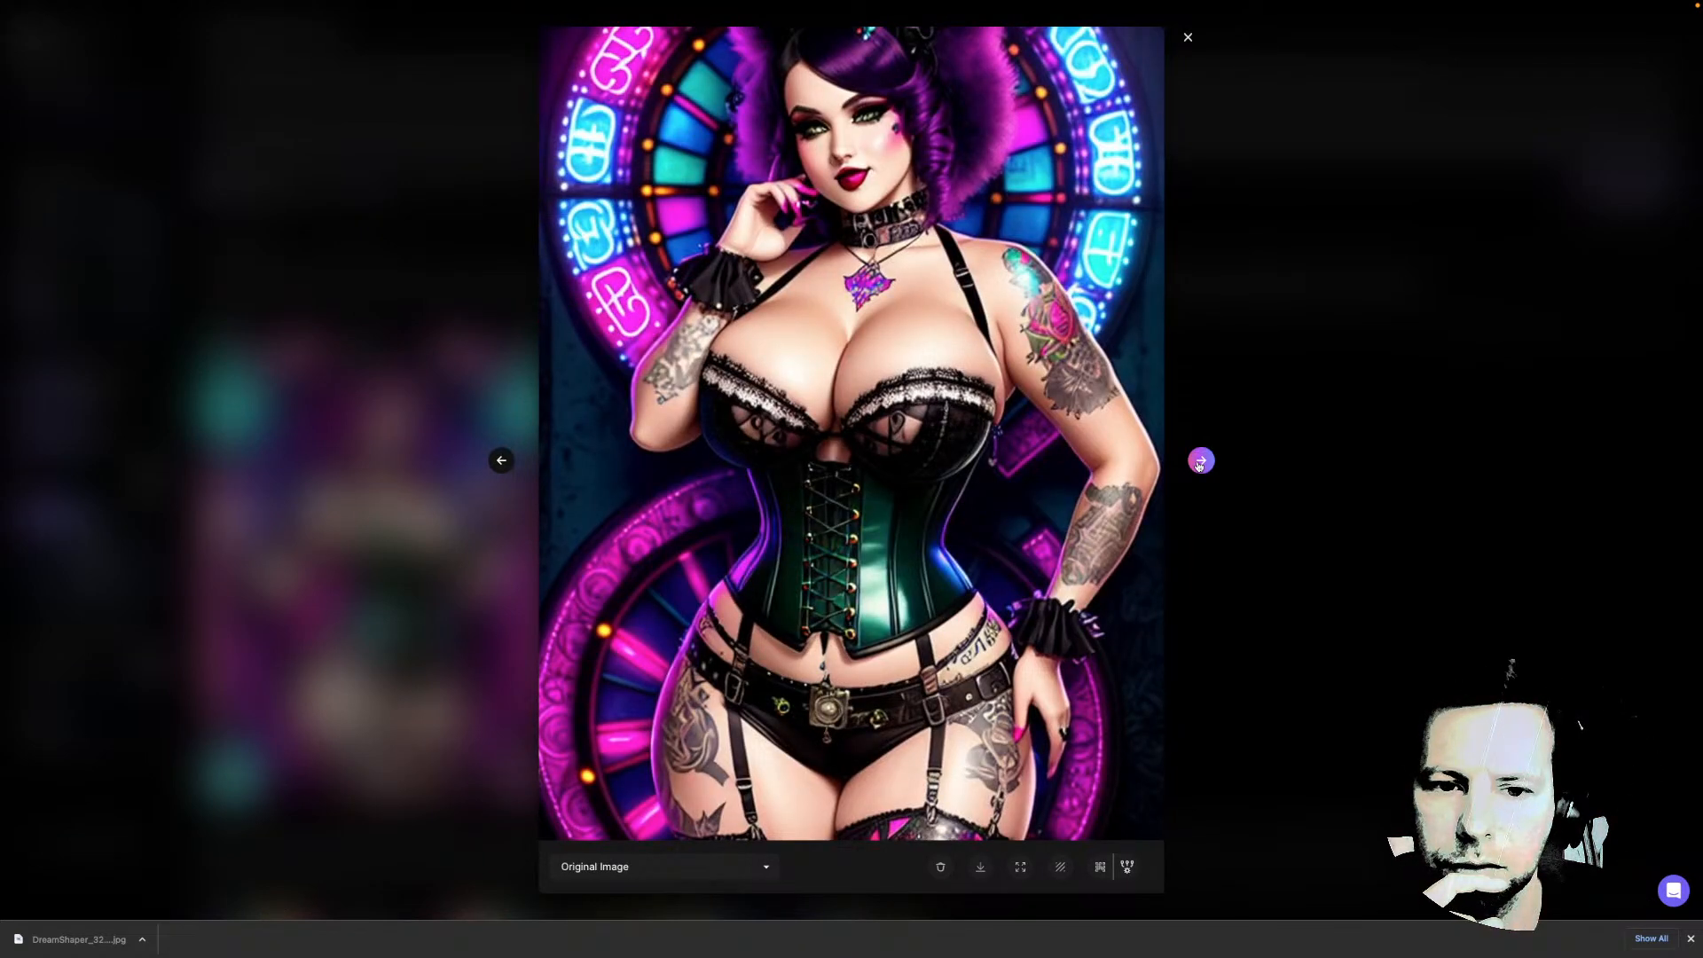
click(1200, 461)
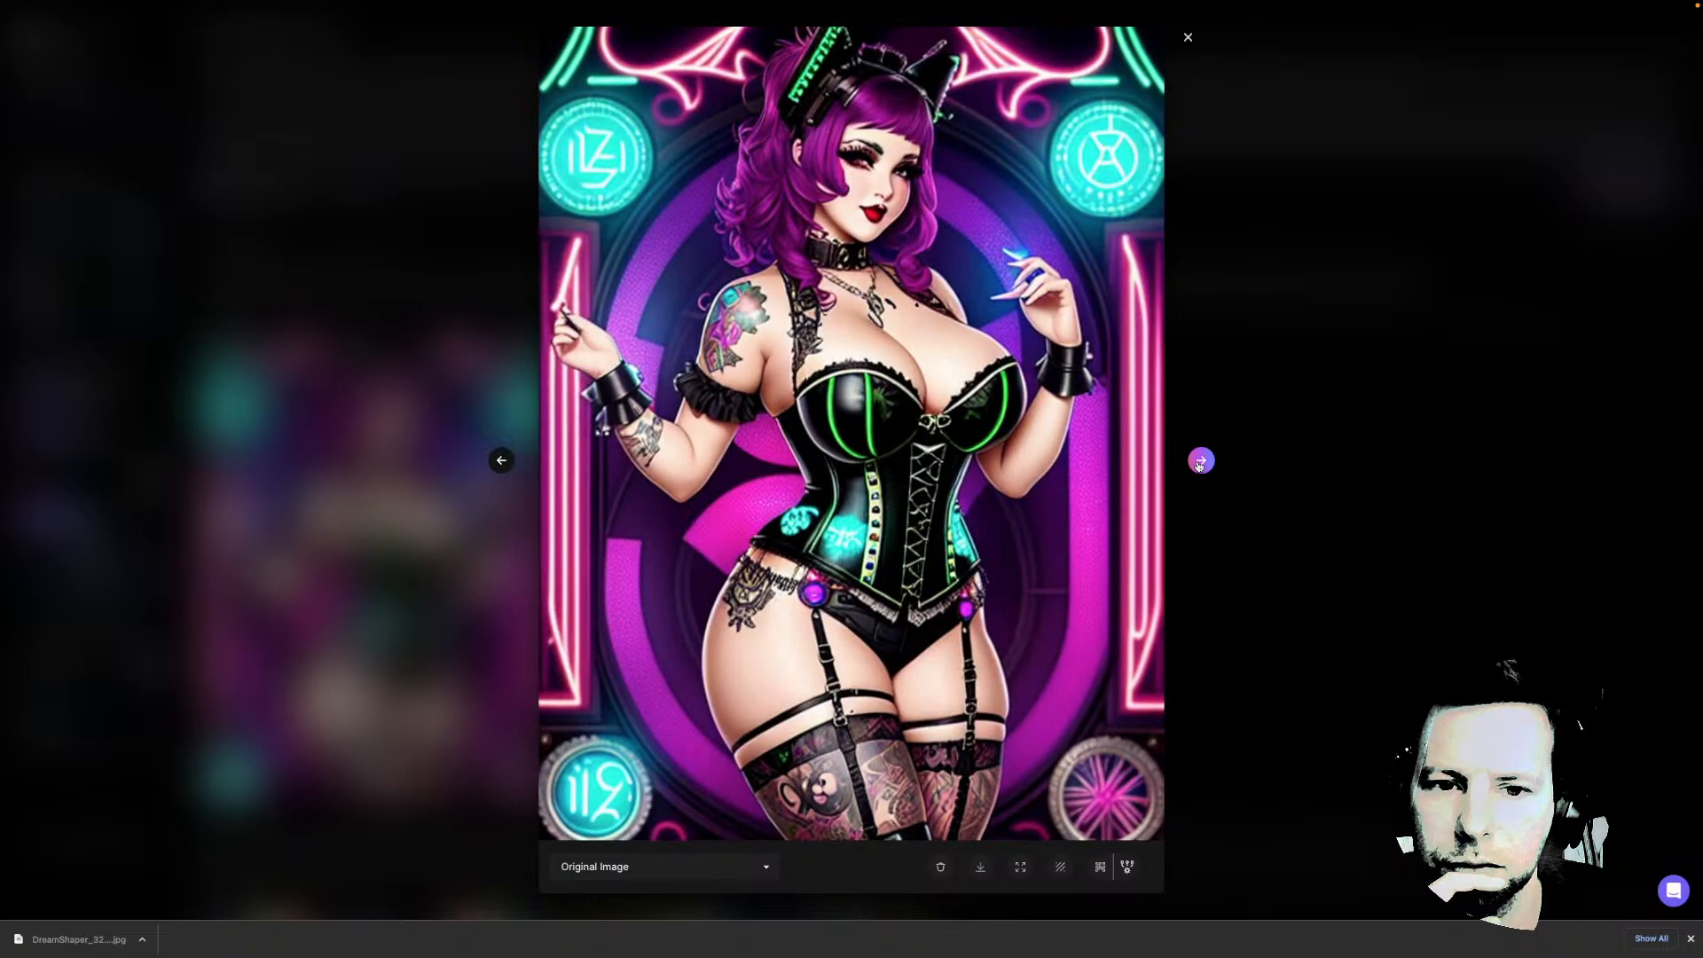
click(1200, 461)
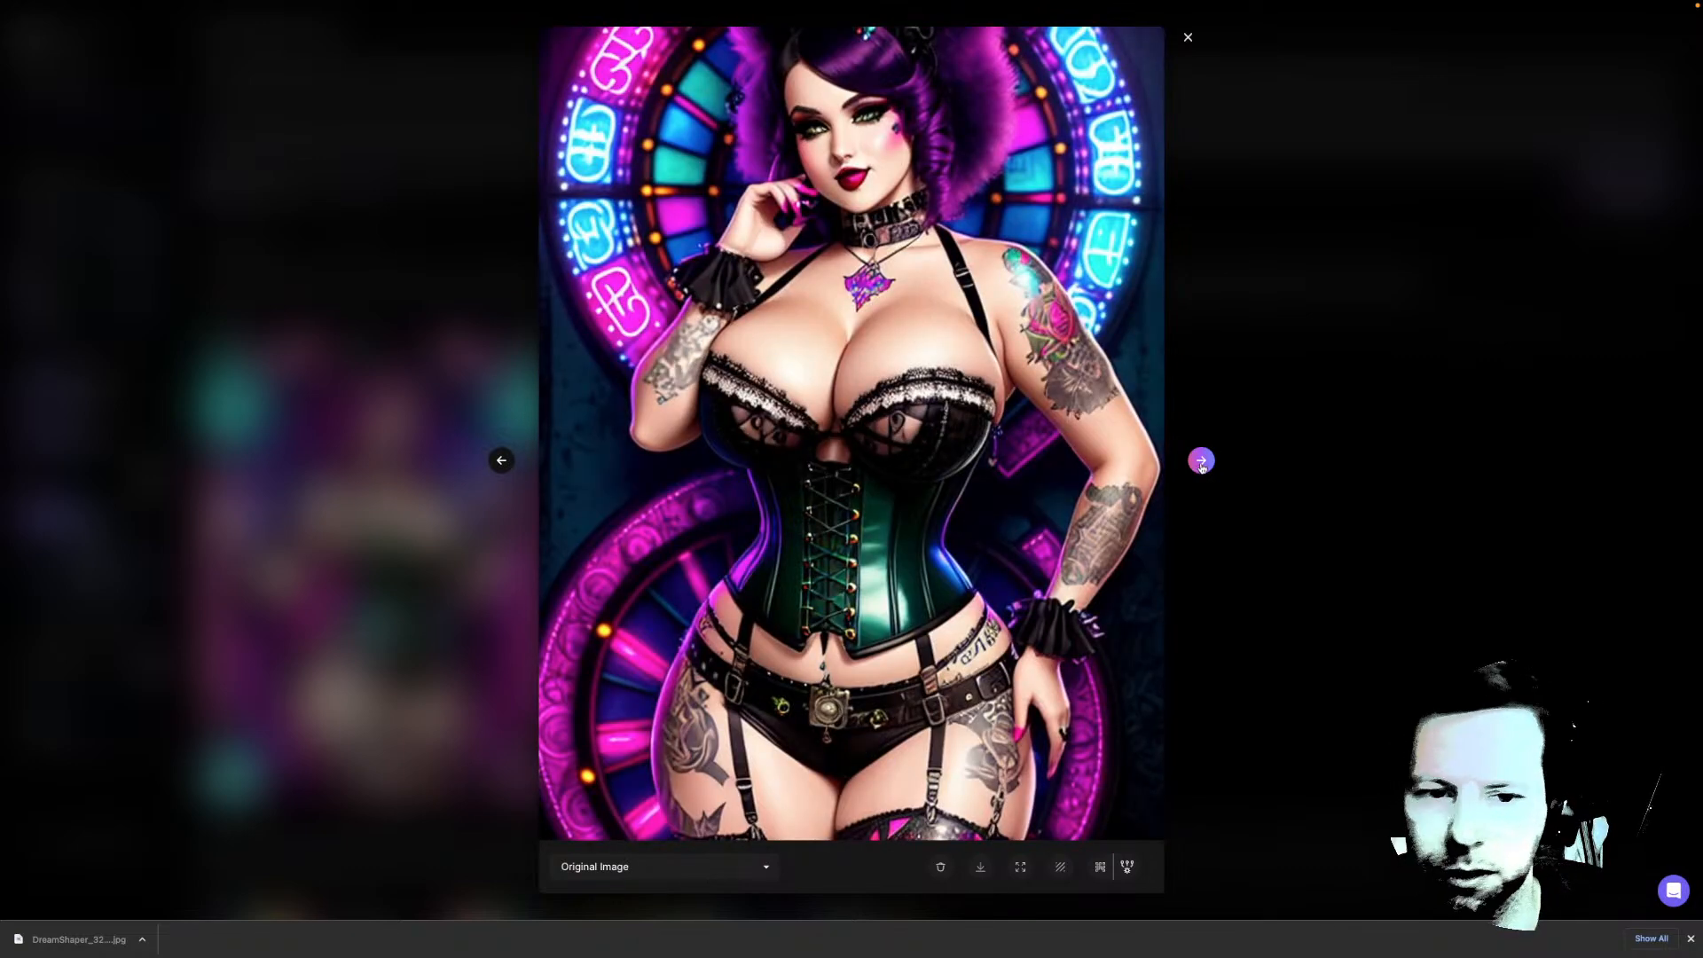
click(1200, 461)
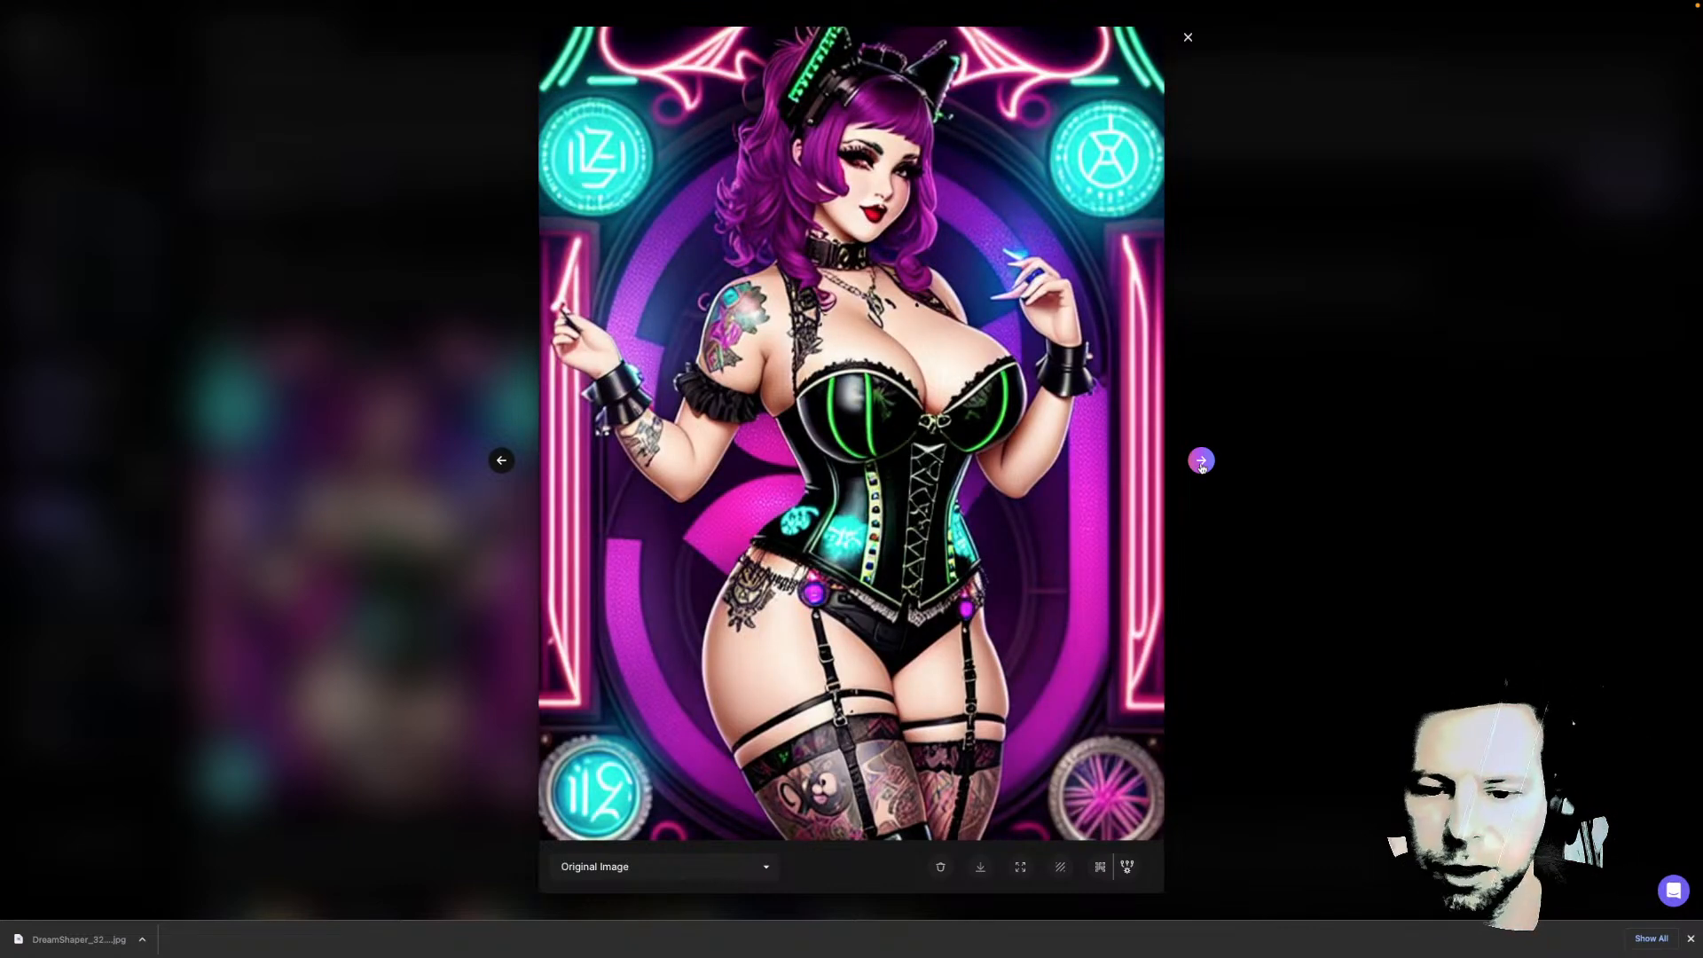
click(1201, 462)
click(1201, 461)
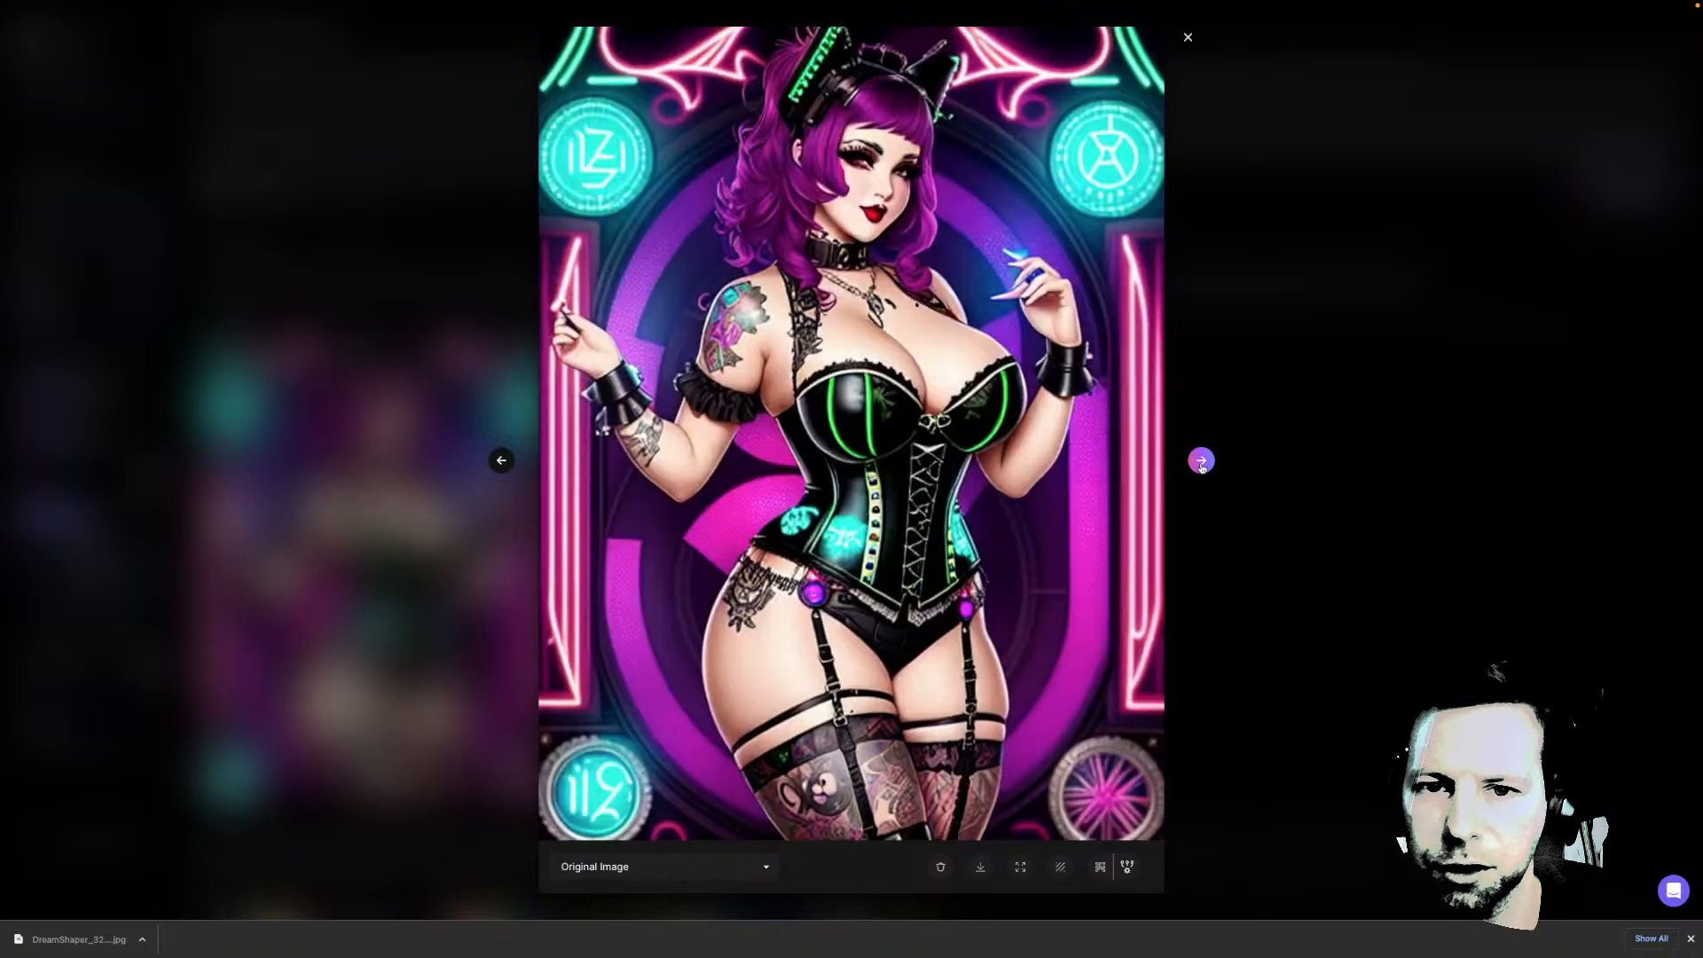
click(1295, 382)
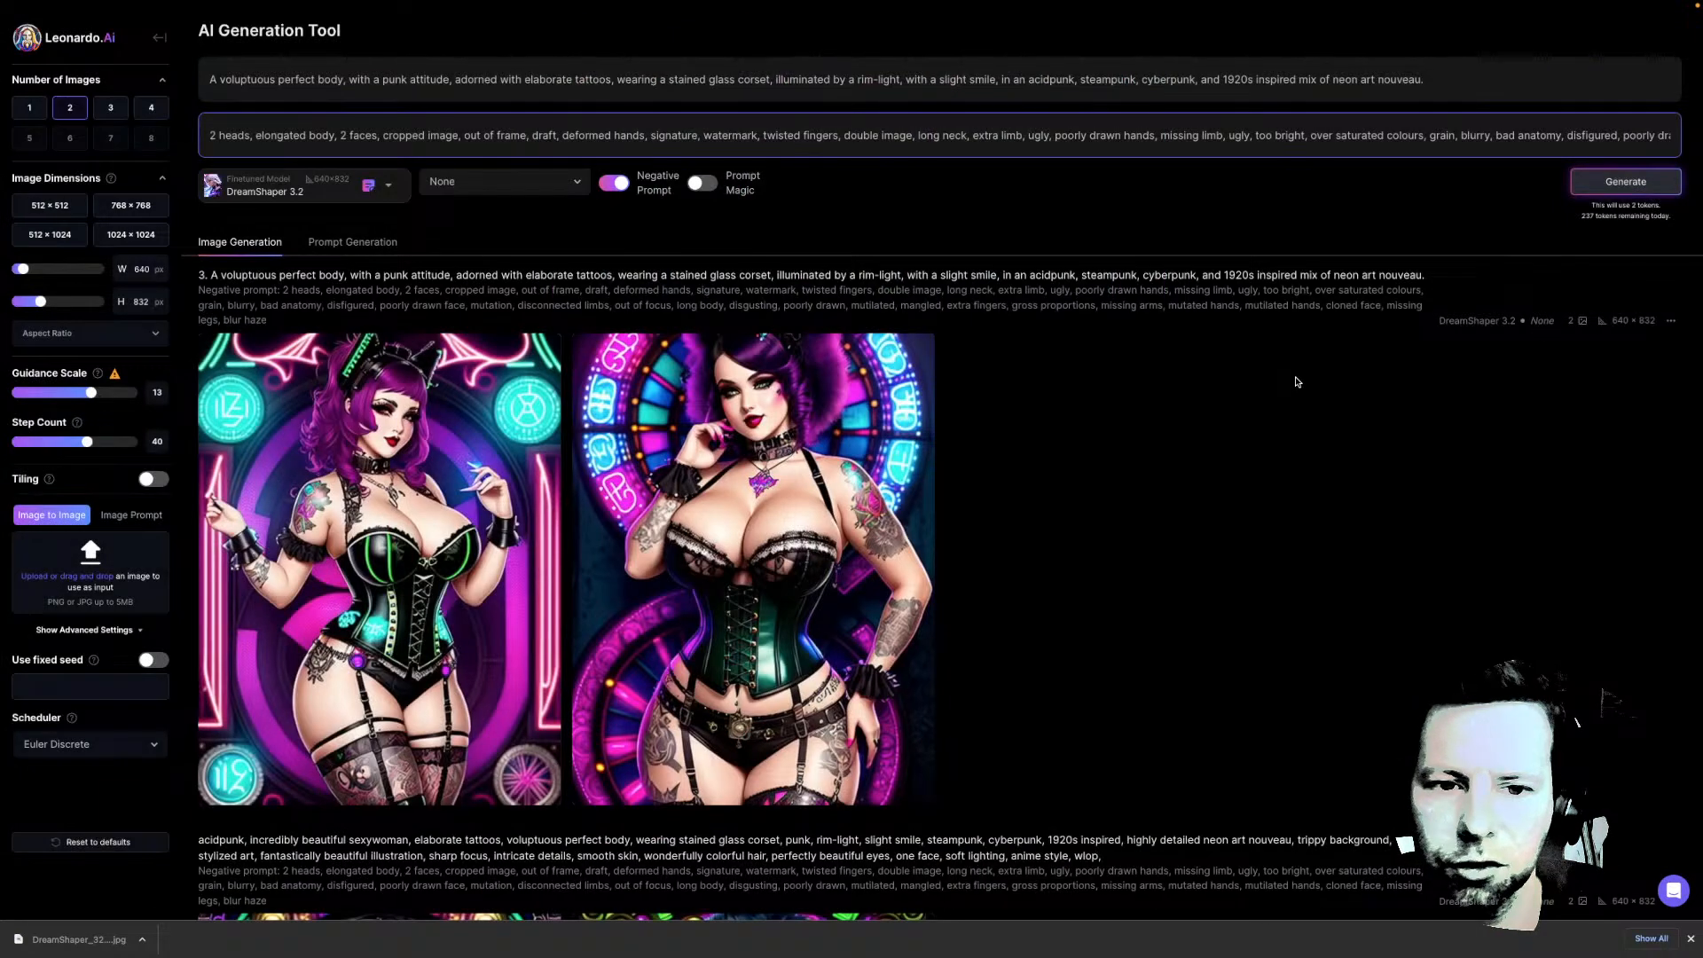
Generate two images from the prompt without its list number and compare them at full size
click(1626, 183)
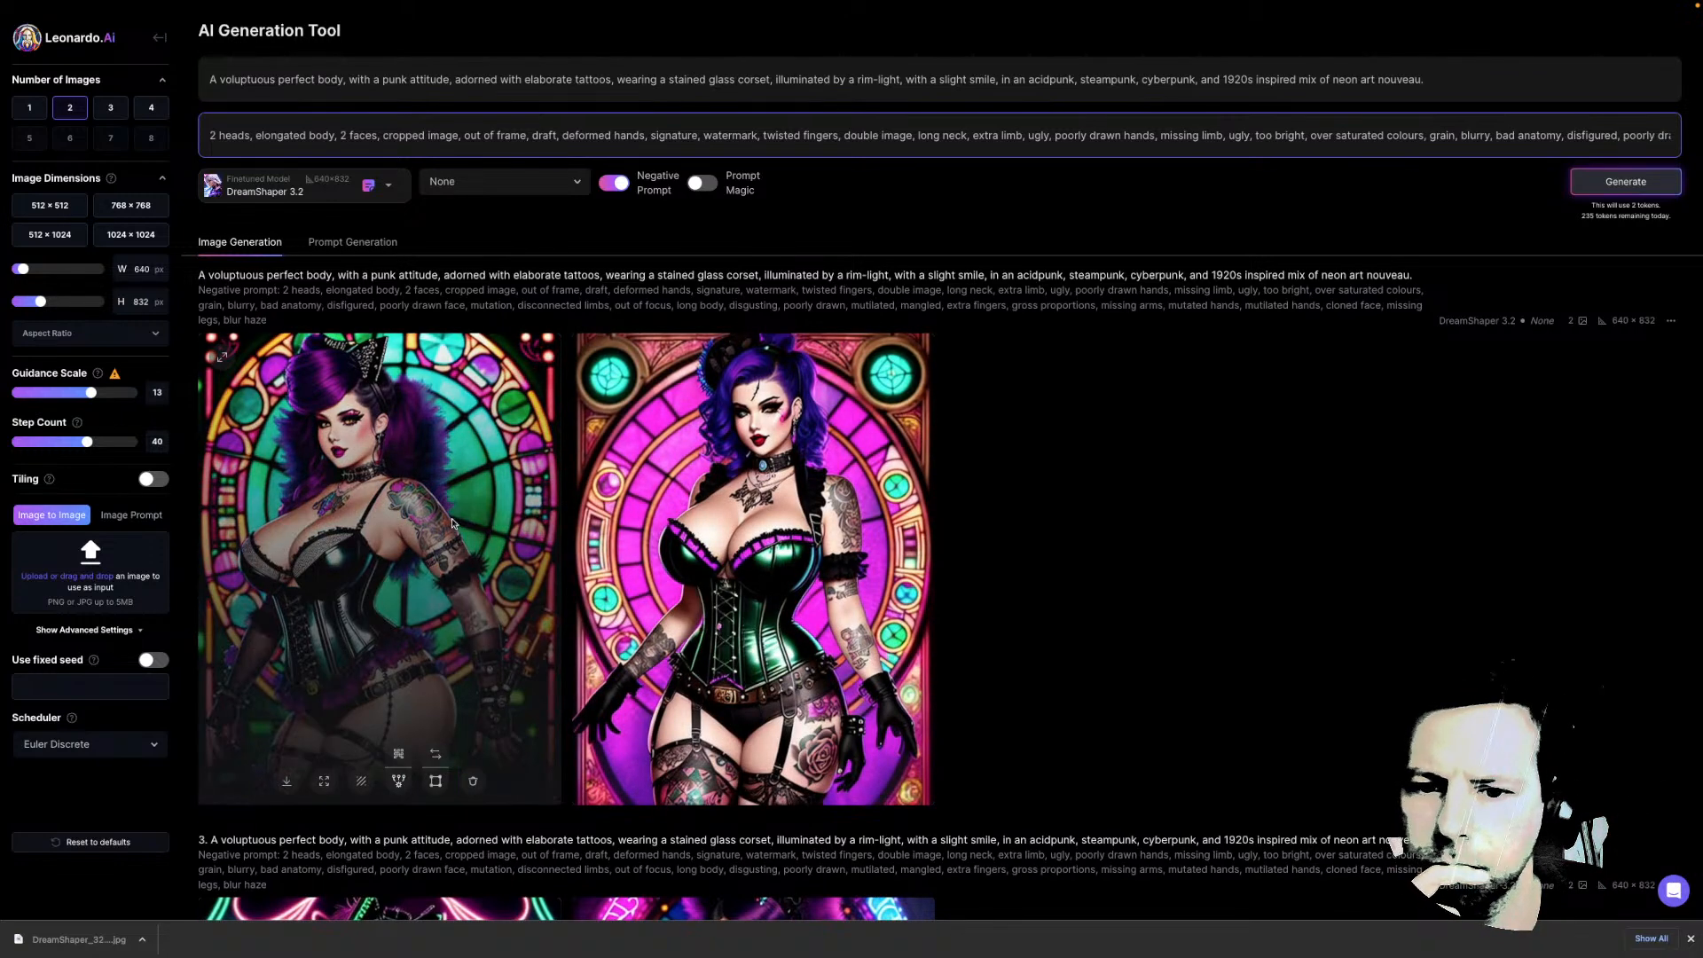
click(496, 536)
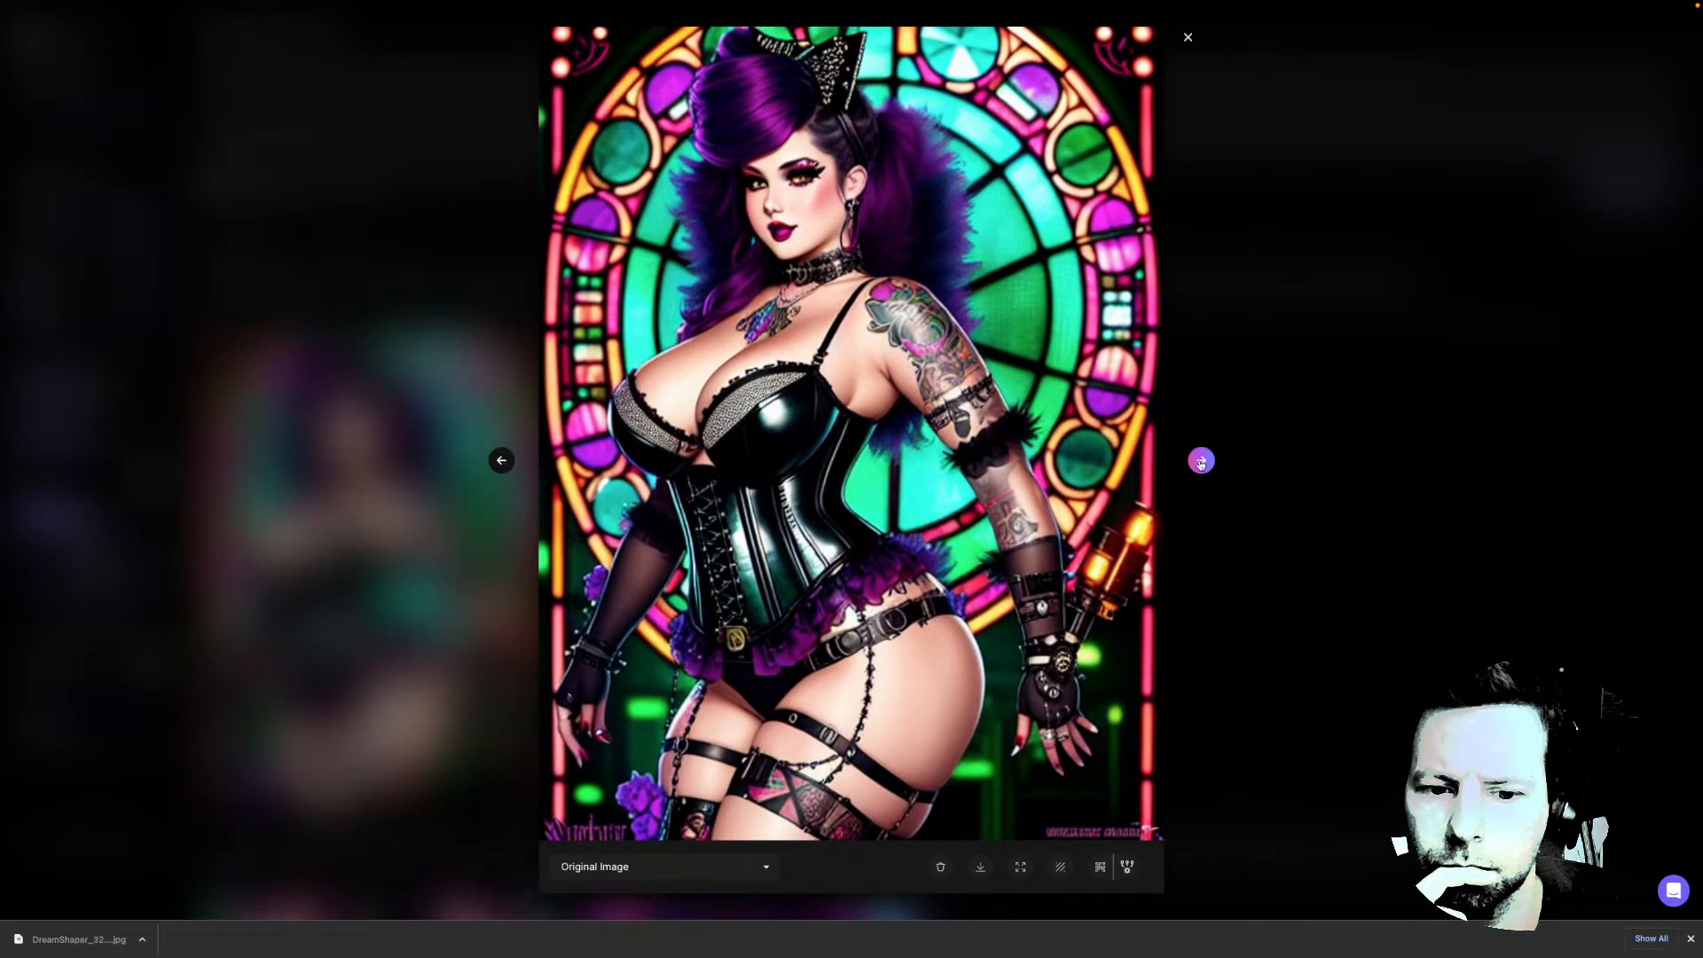
click(1201, 461)
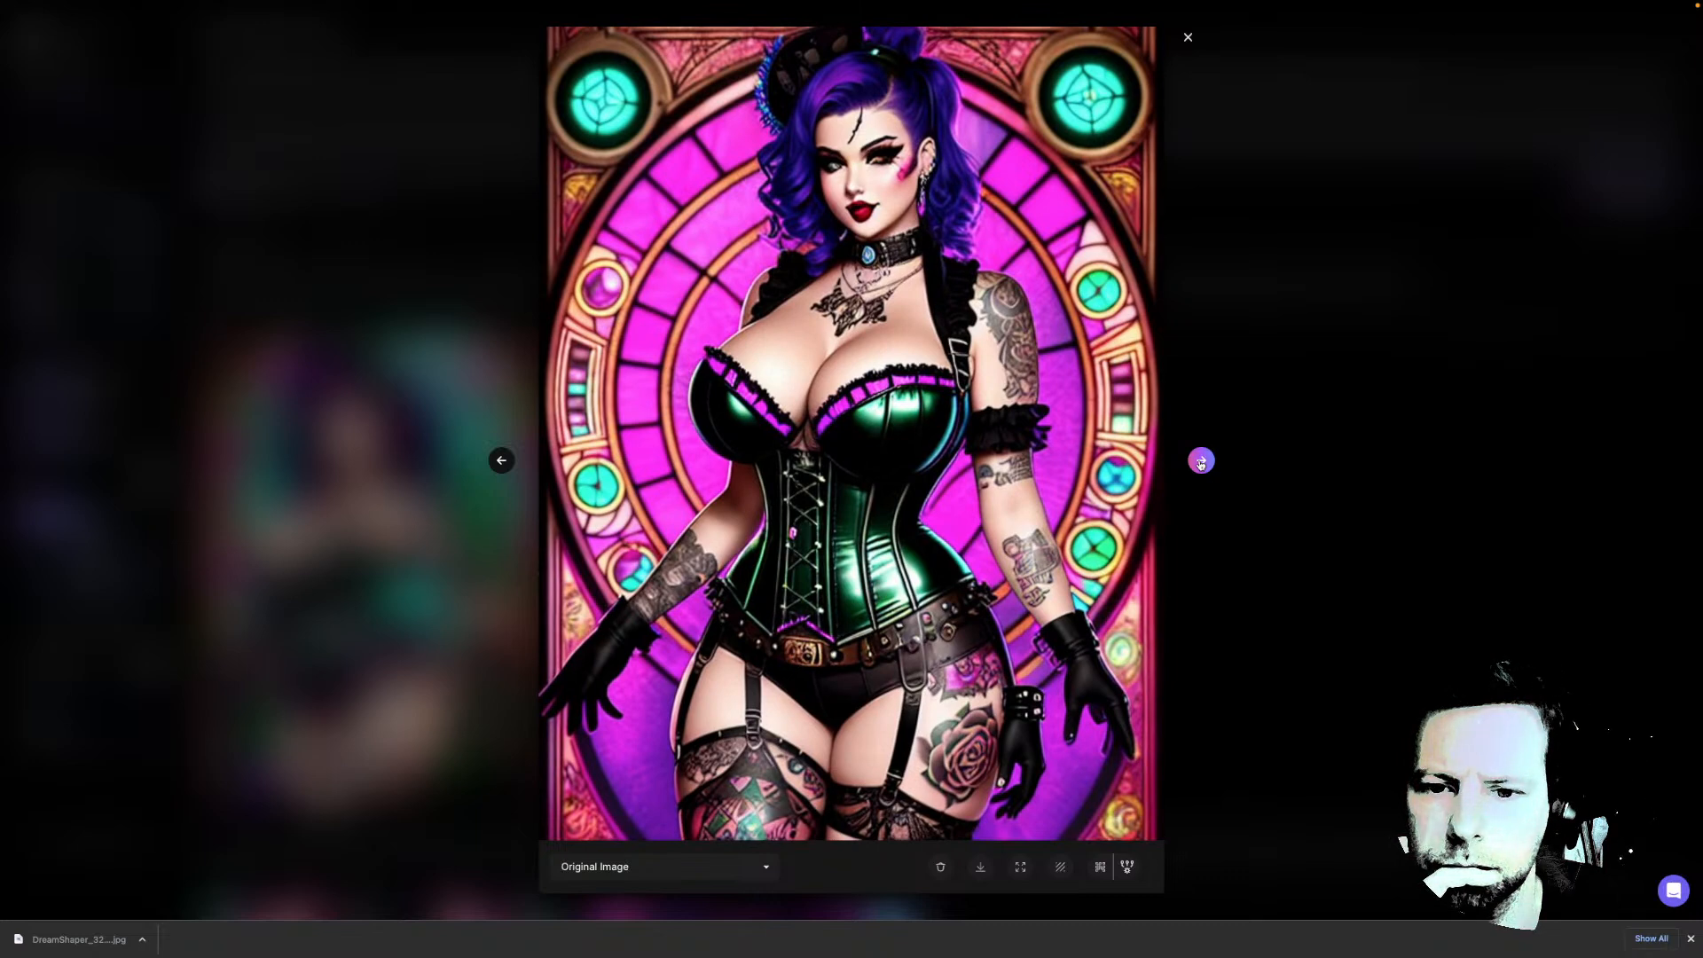
click(1201, 461)
click(1201, 462)
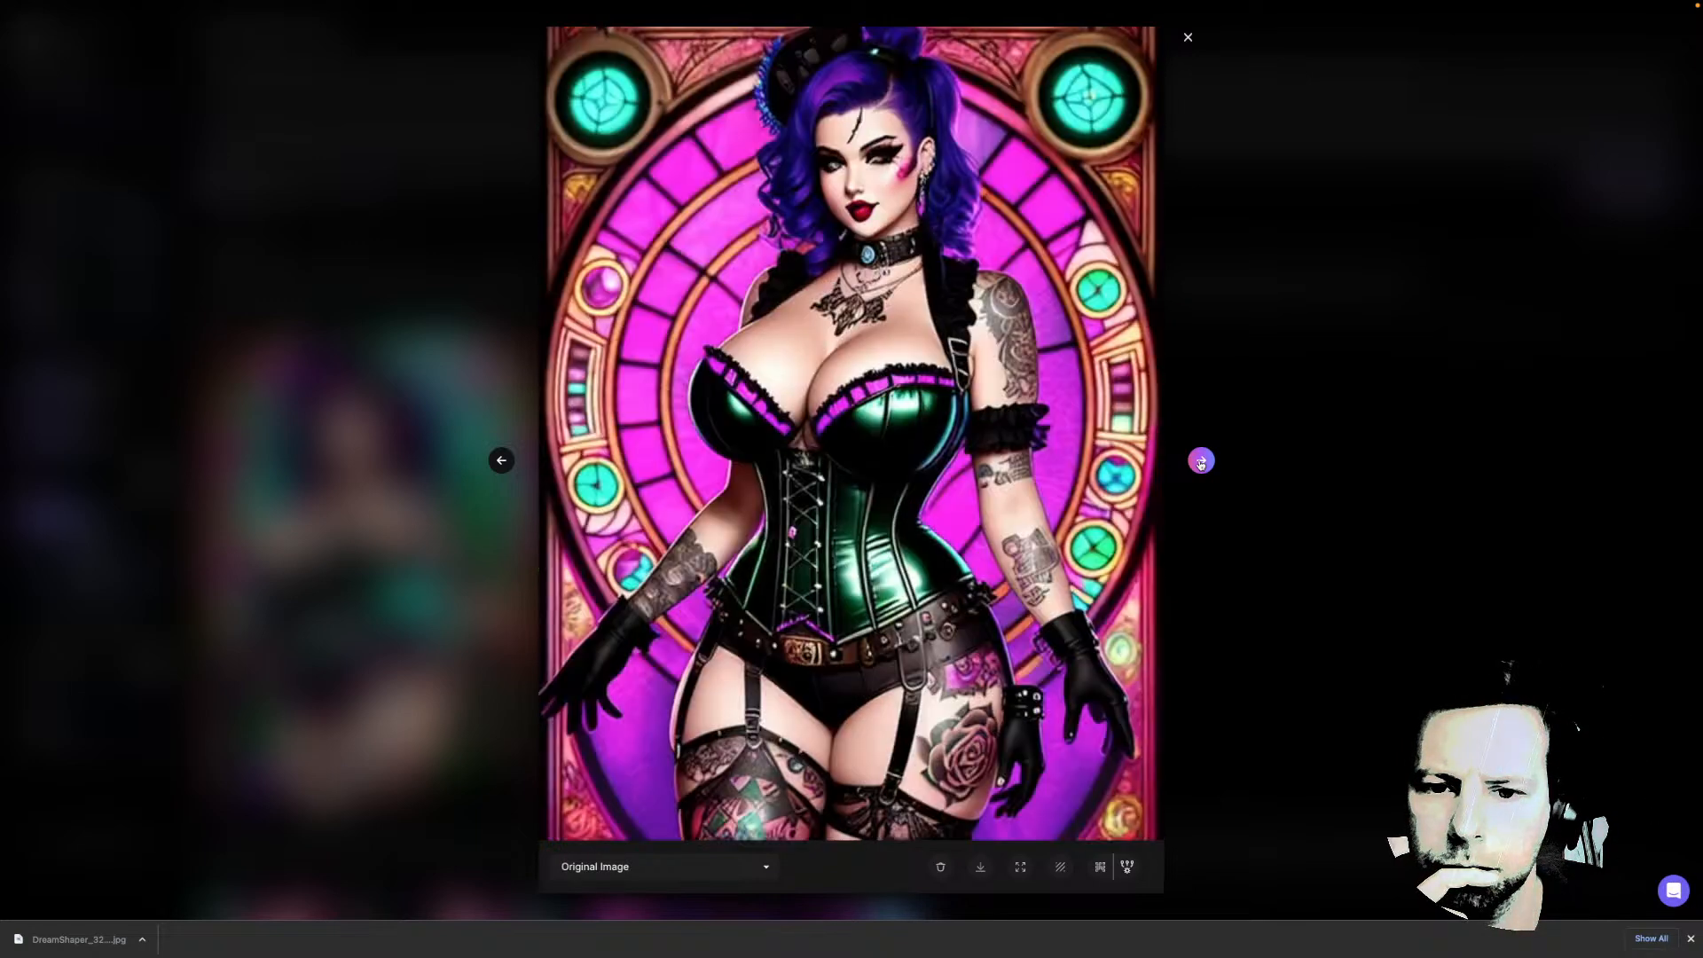
click(1200, 462)
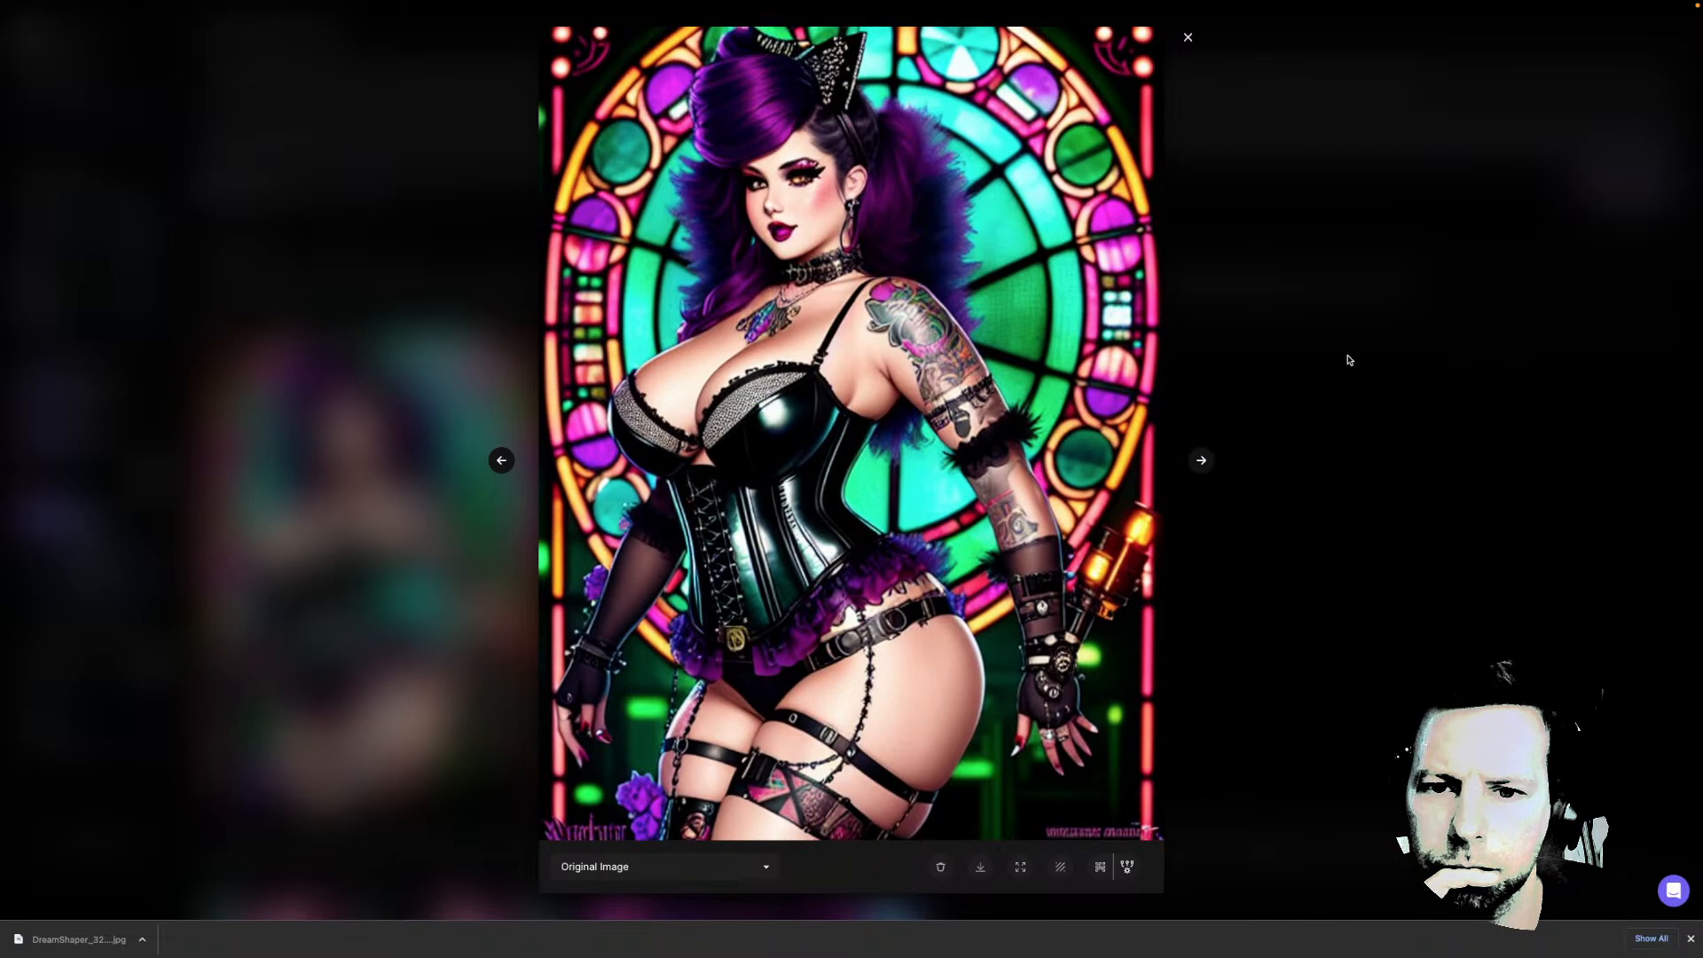
click(1355, 354)
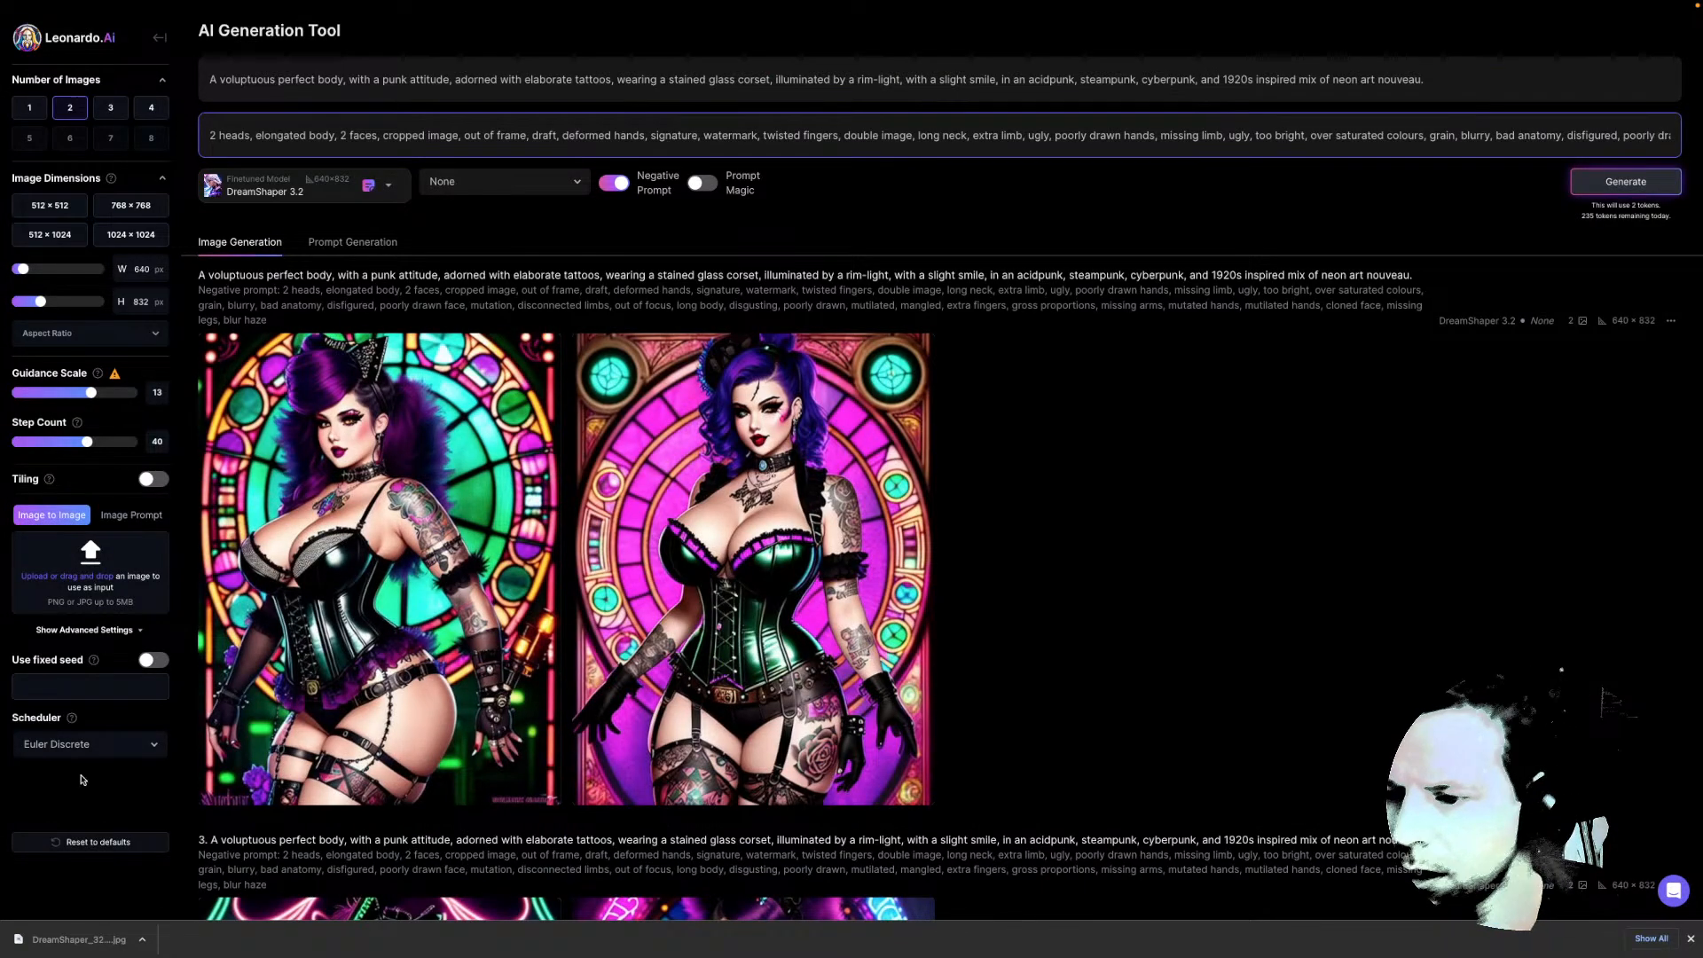
Set the scheduler to KLMS and generate two images from the same prompt
mouse_move(73, 720)
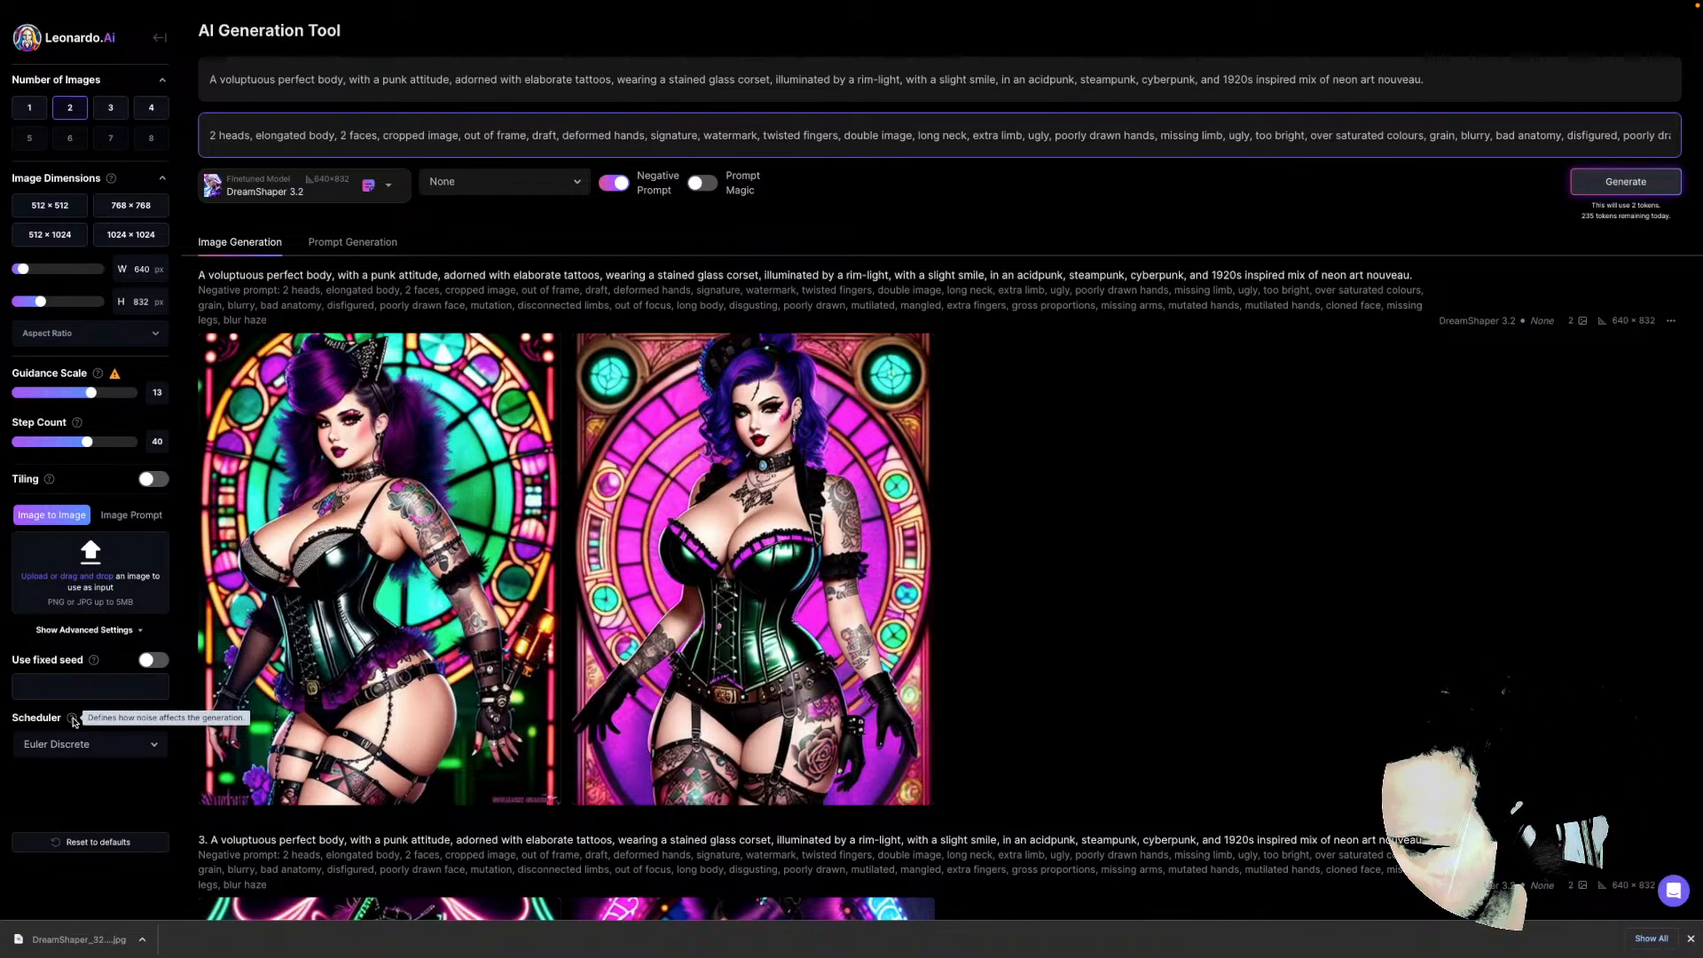
click(156, 752)
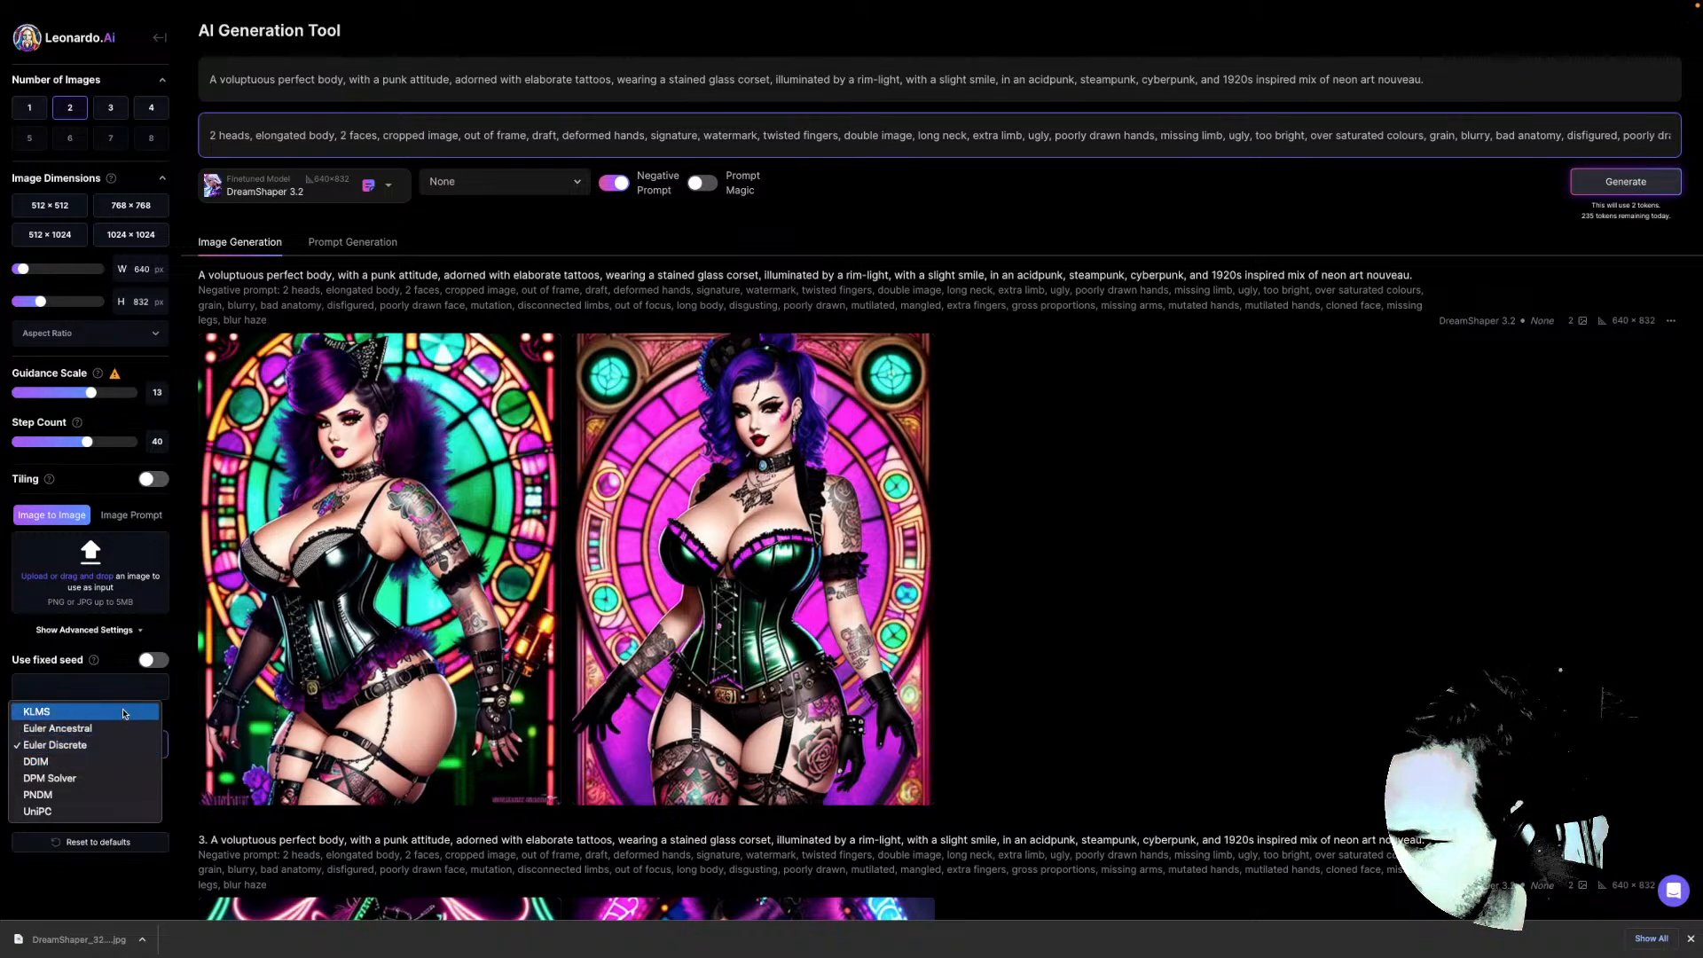
click(124, 713)
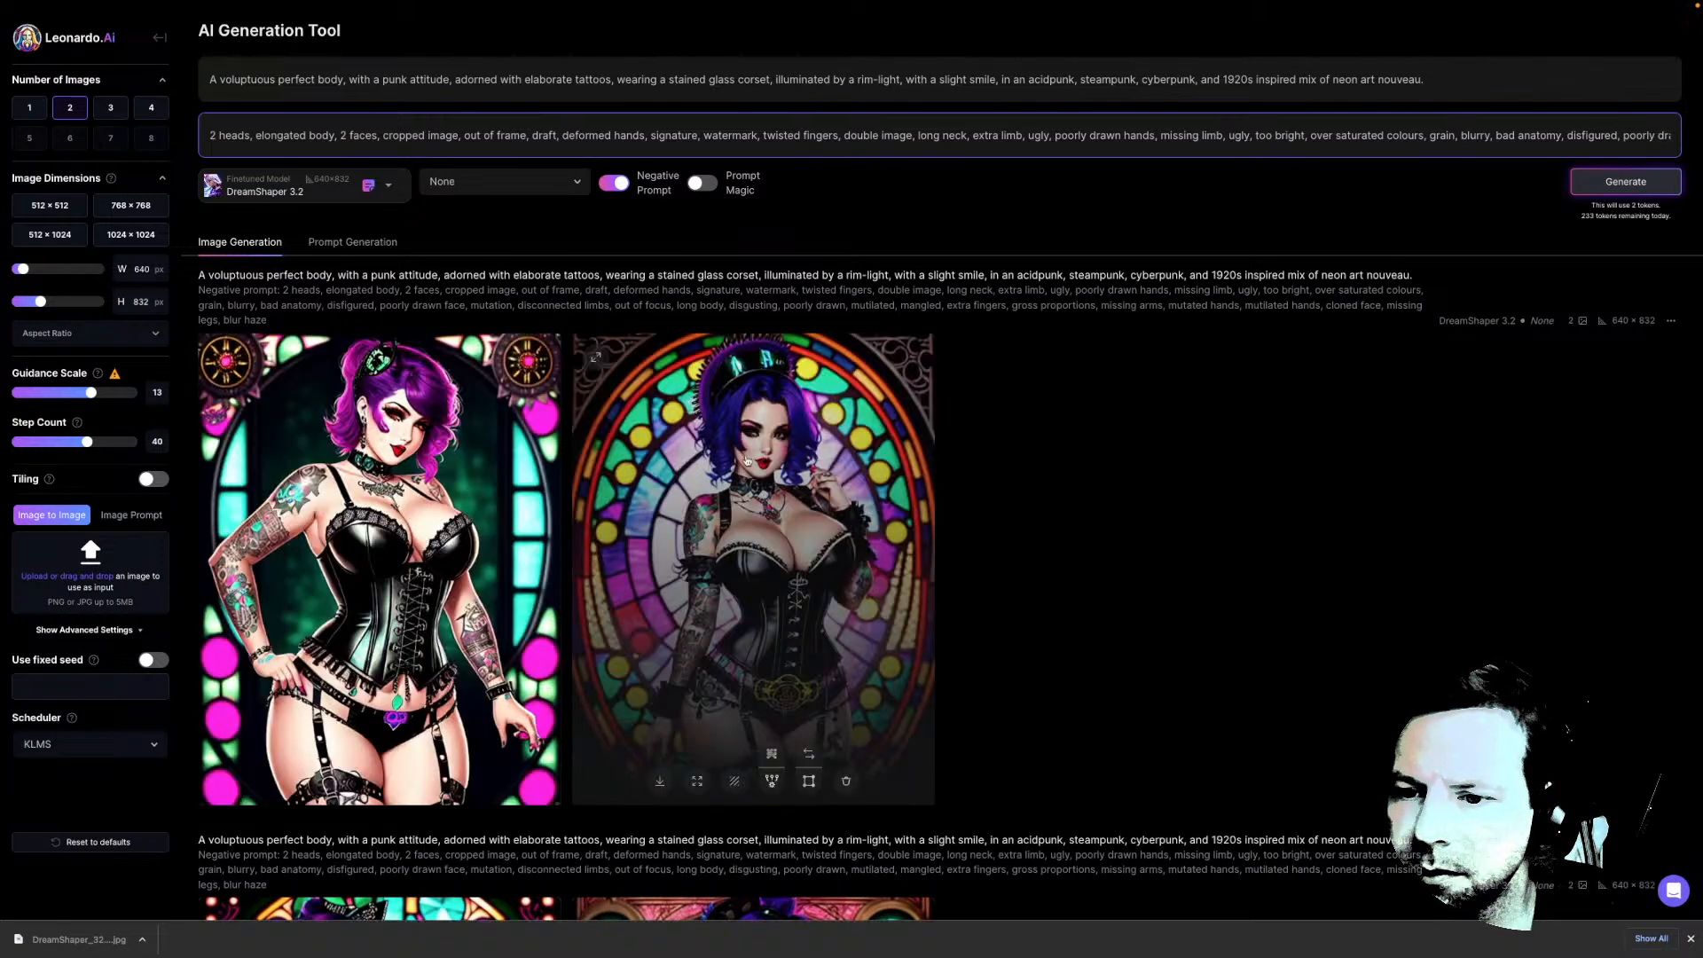
Examine both KLMS images at full size and compare them with the Euler Discrete results in the history
click(462, 468)
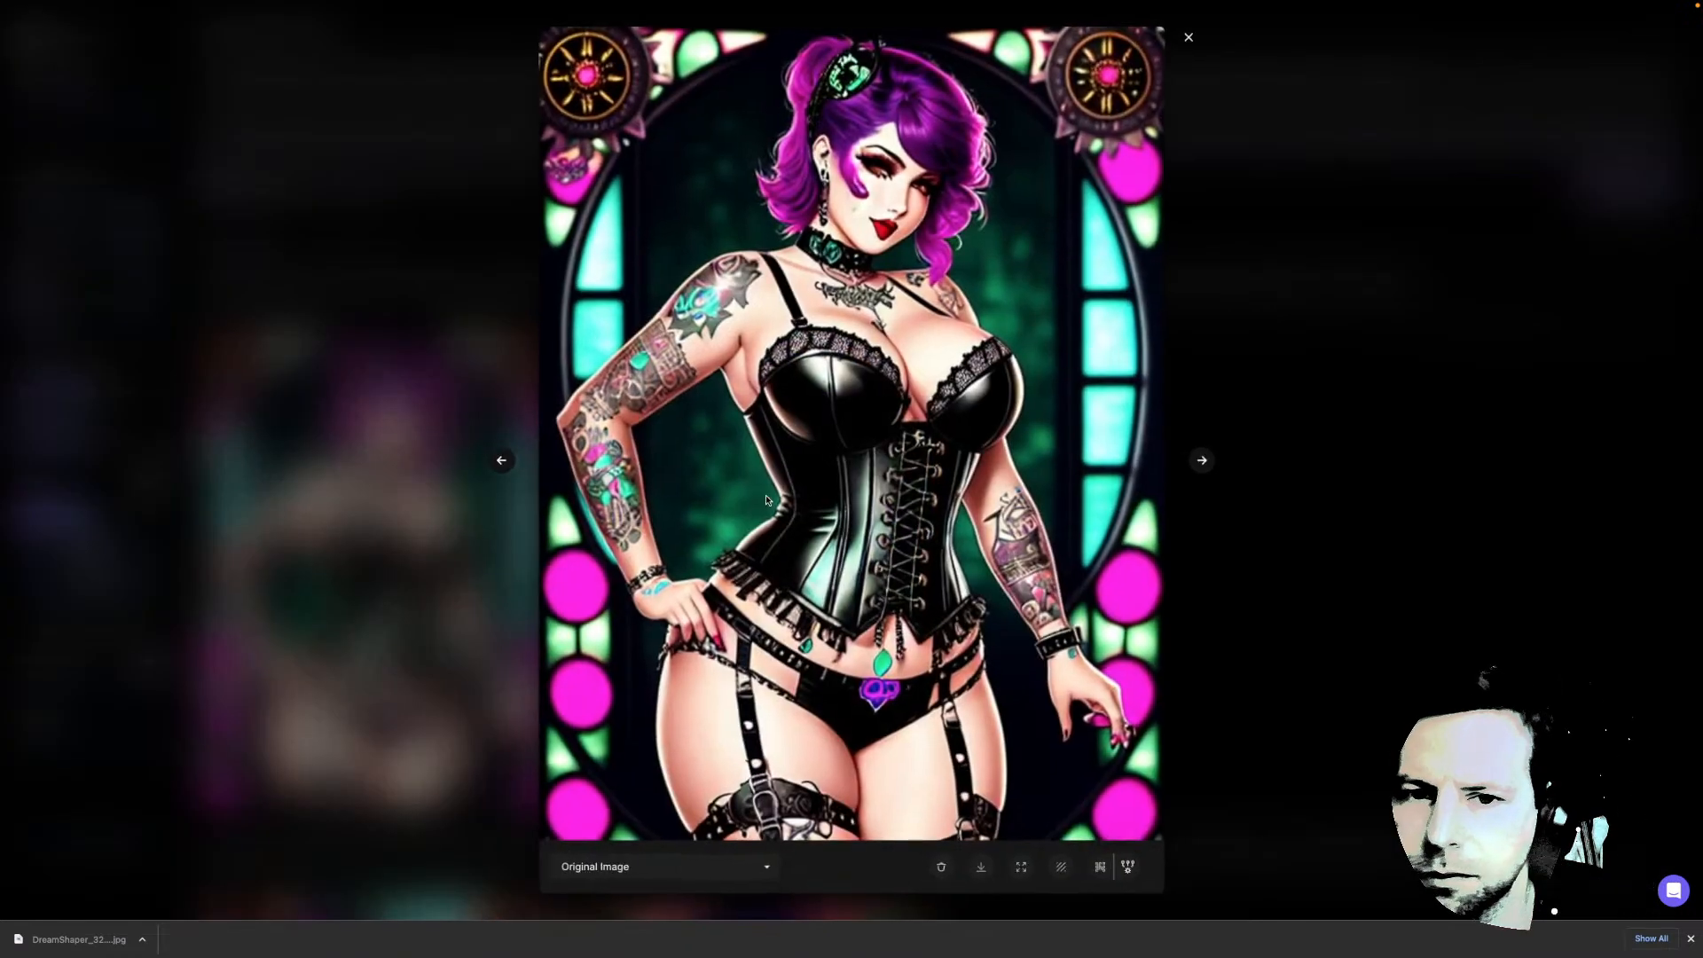
click(1202, 461)
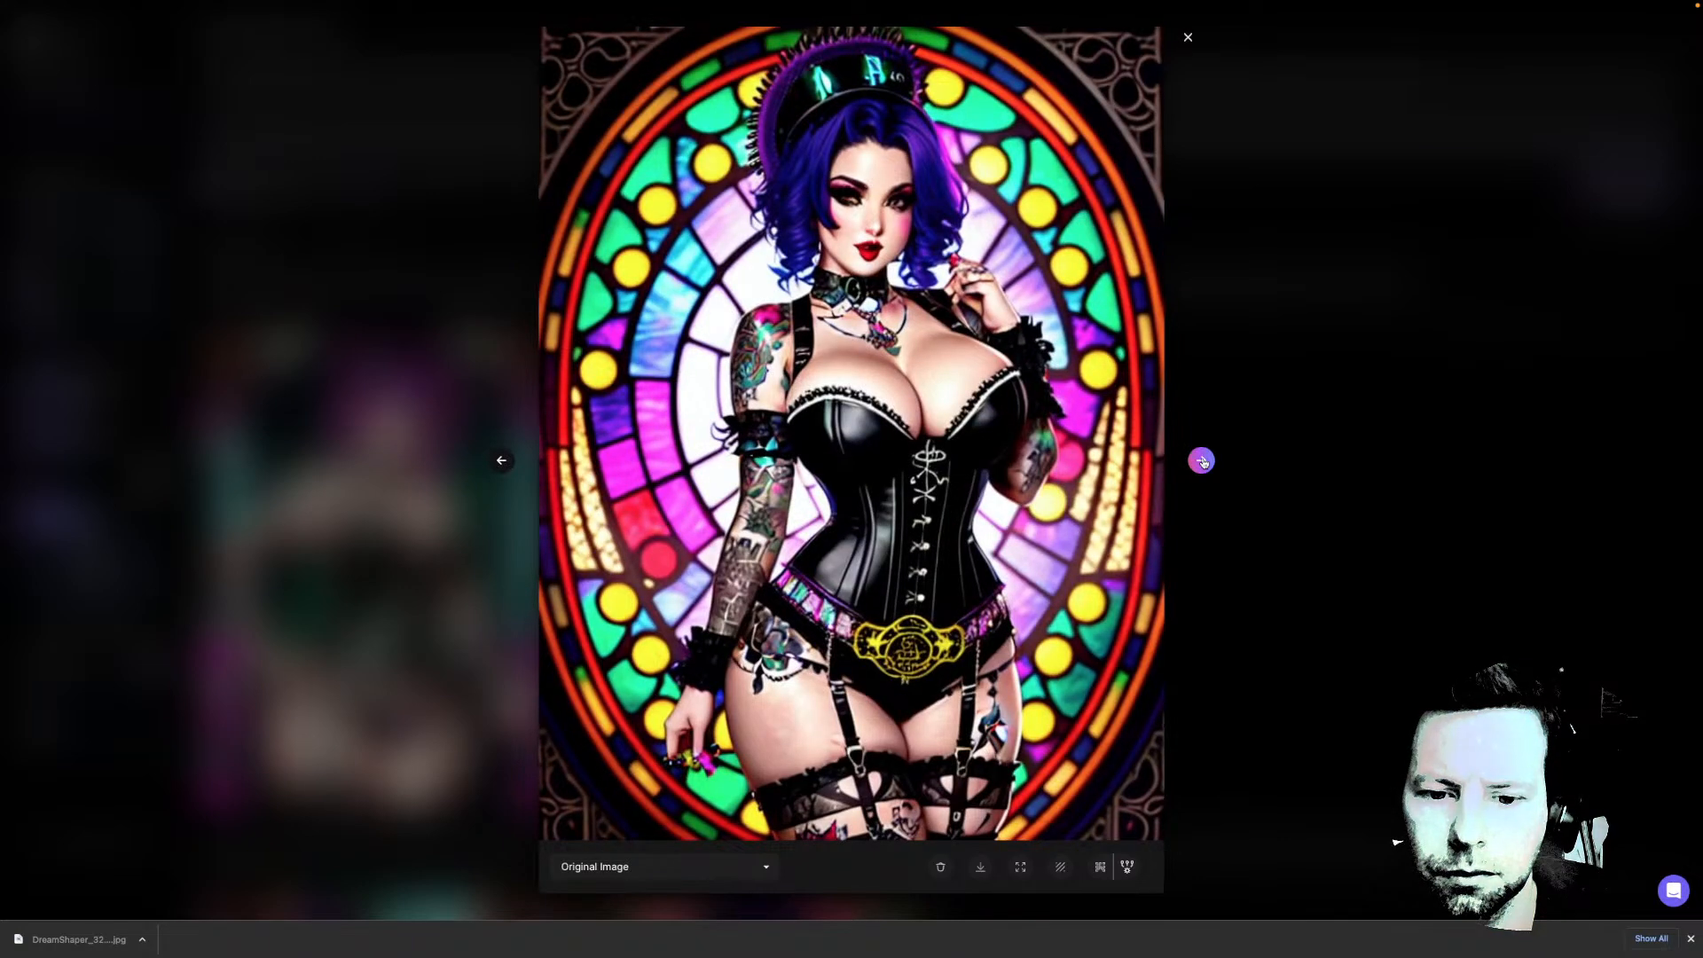
click(1202, 461)
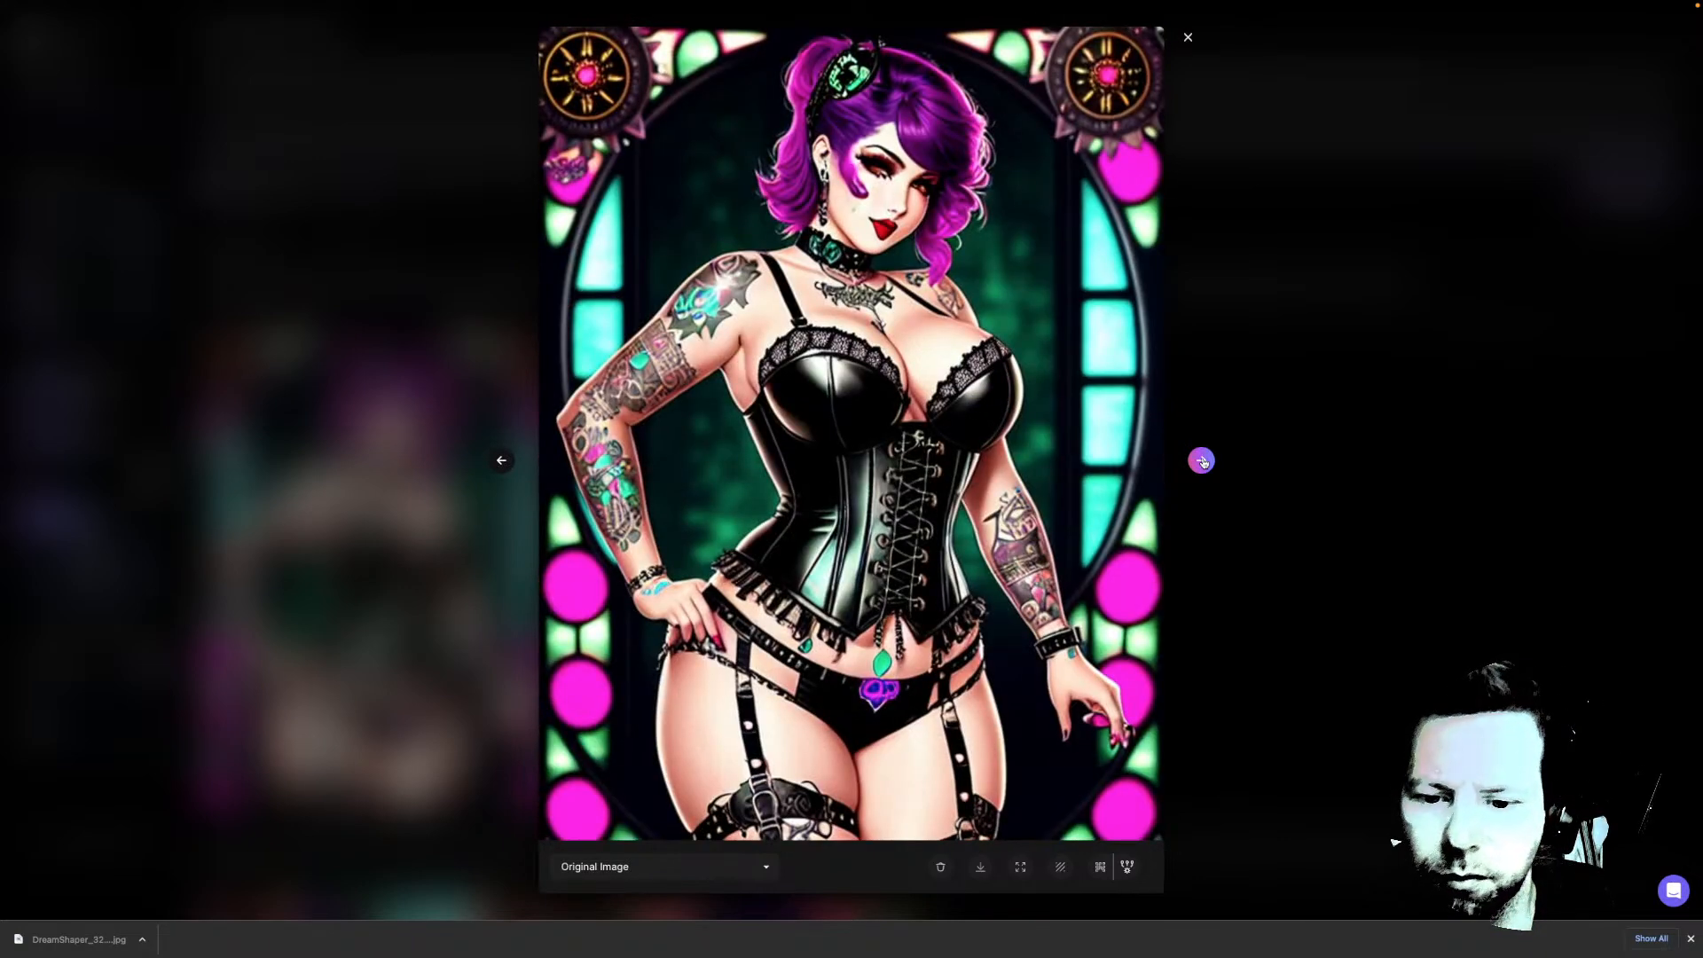
click(1202, 460)
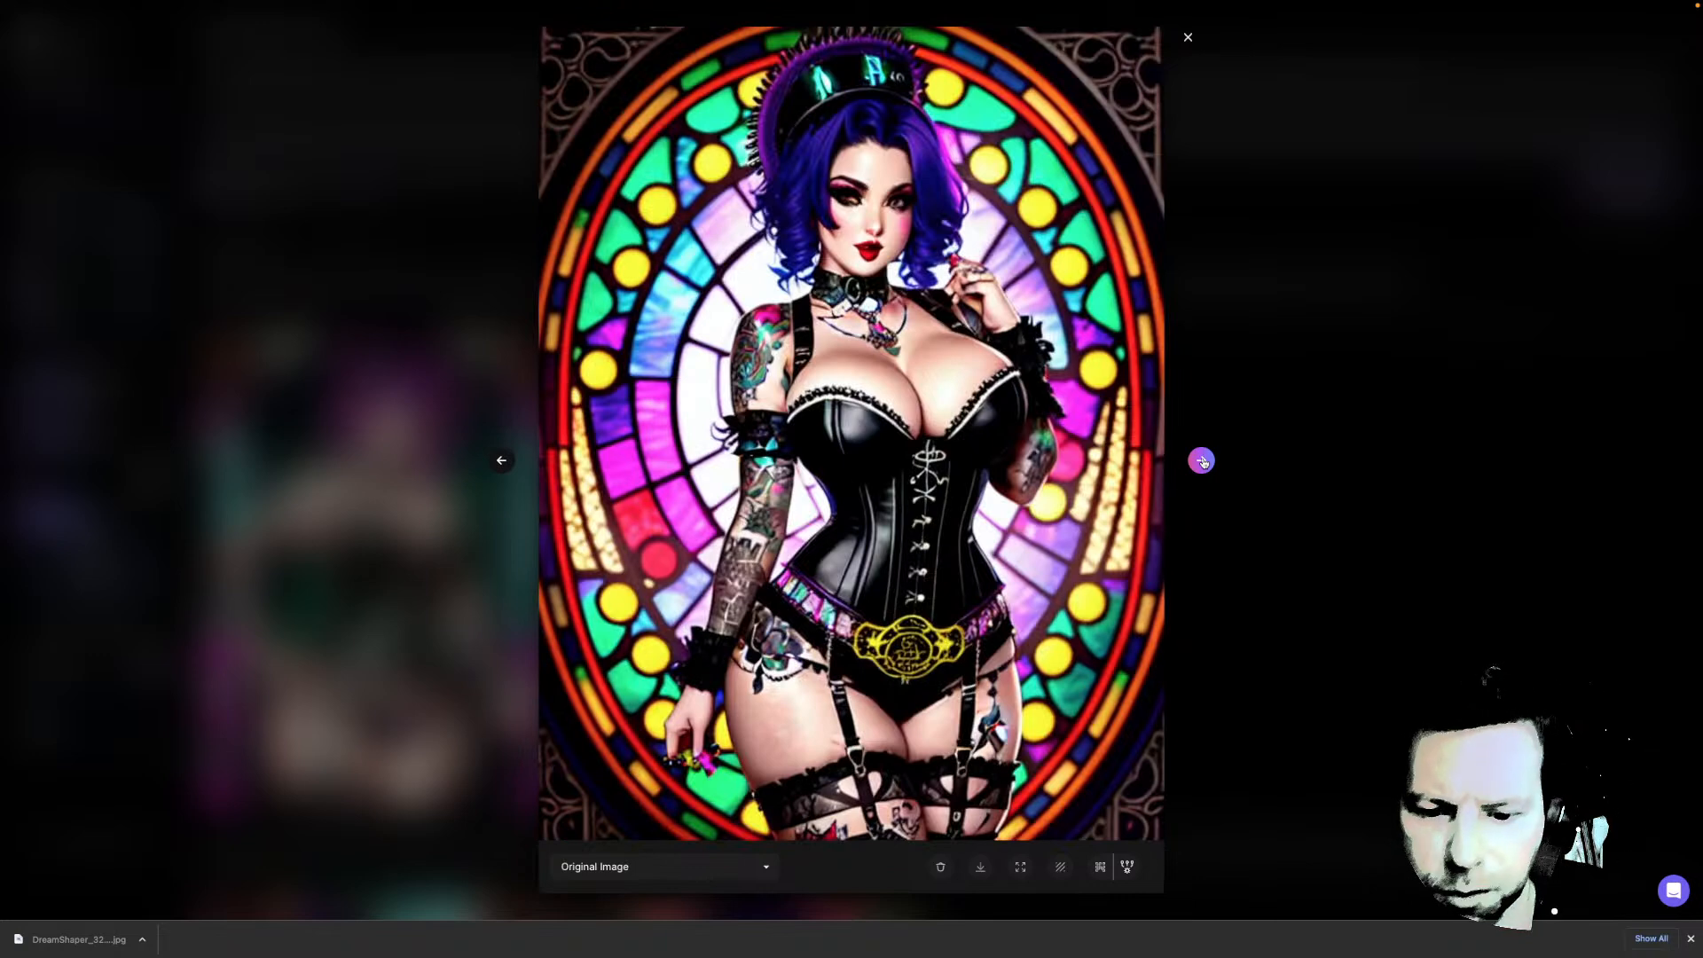
click(1202, 460)
click(1202, 460)
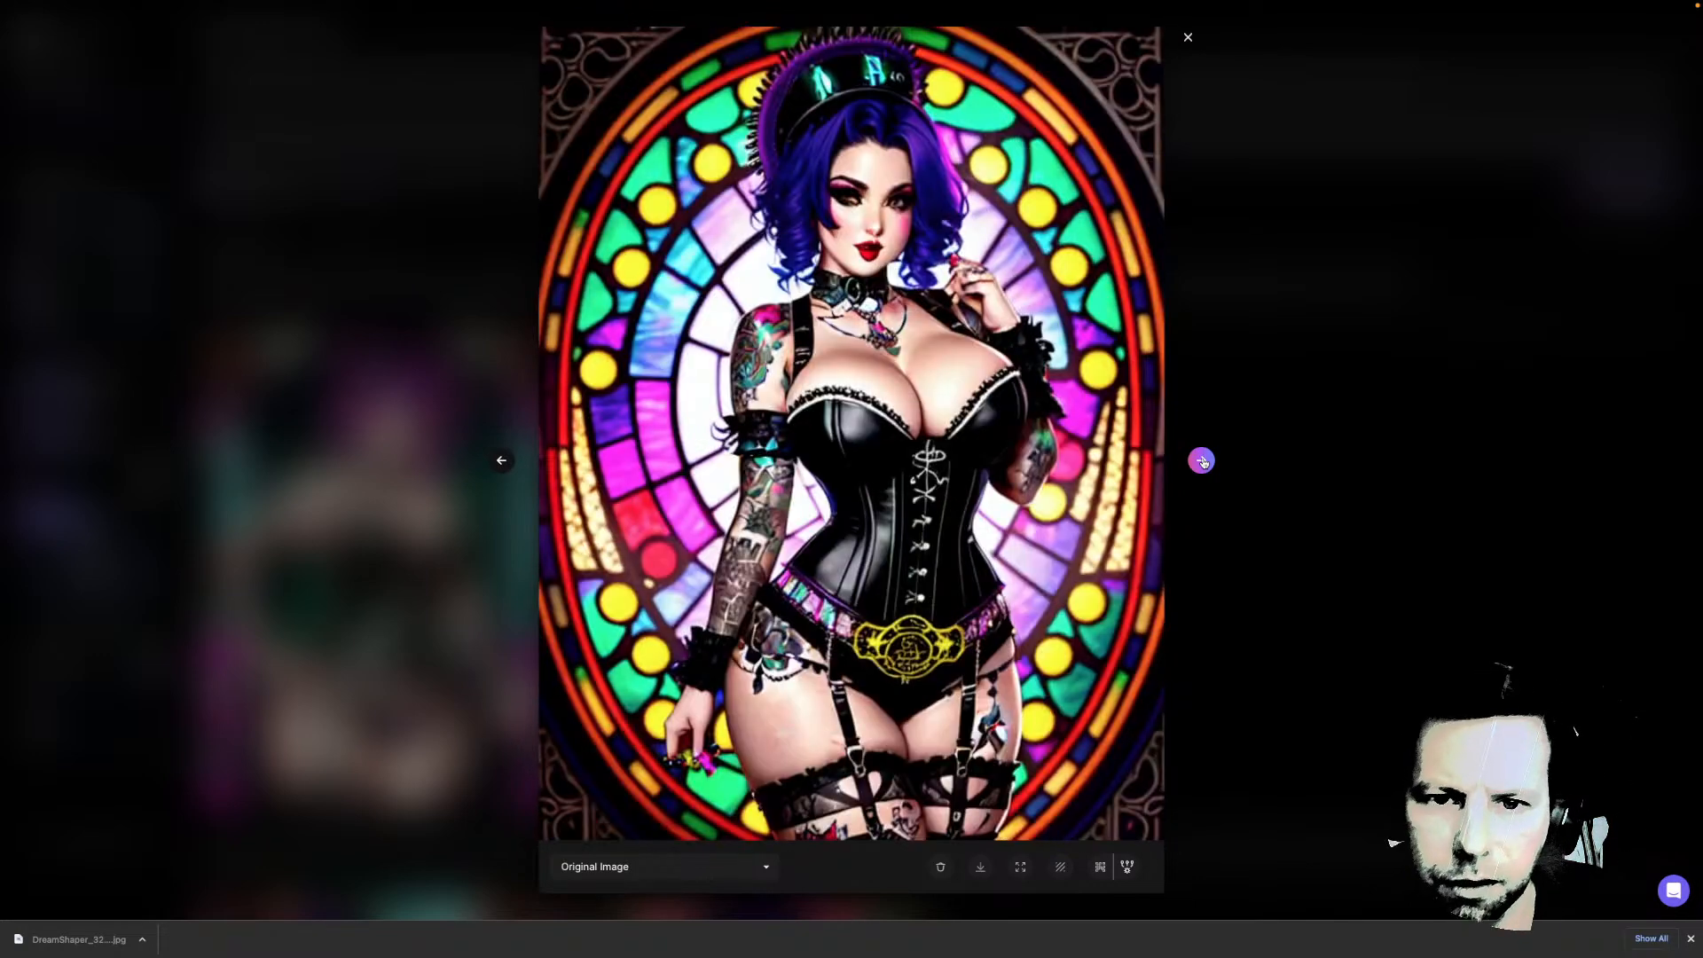
click(1302, 442)
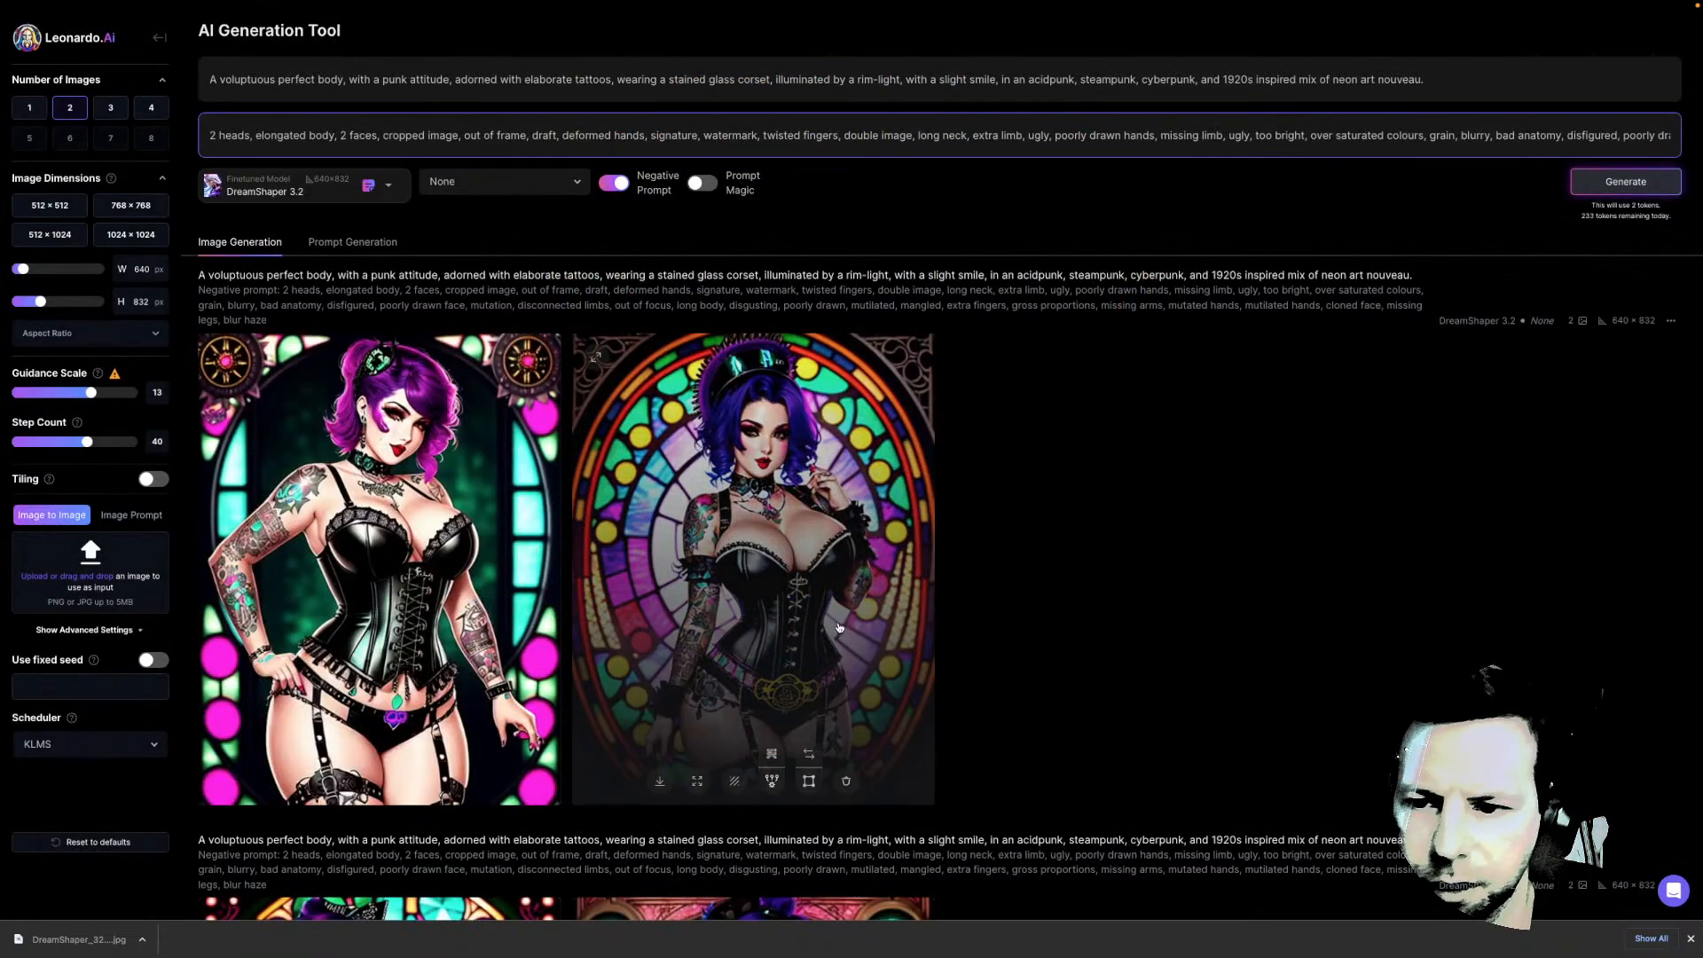
scroll(839, 627, down, 5)
scroll(839, 627, down, 1)
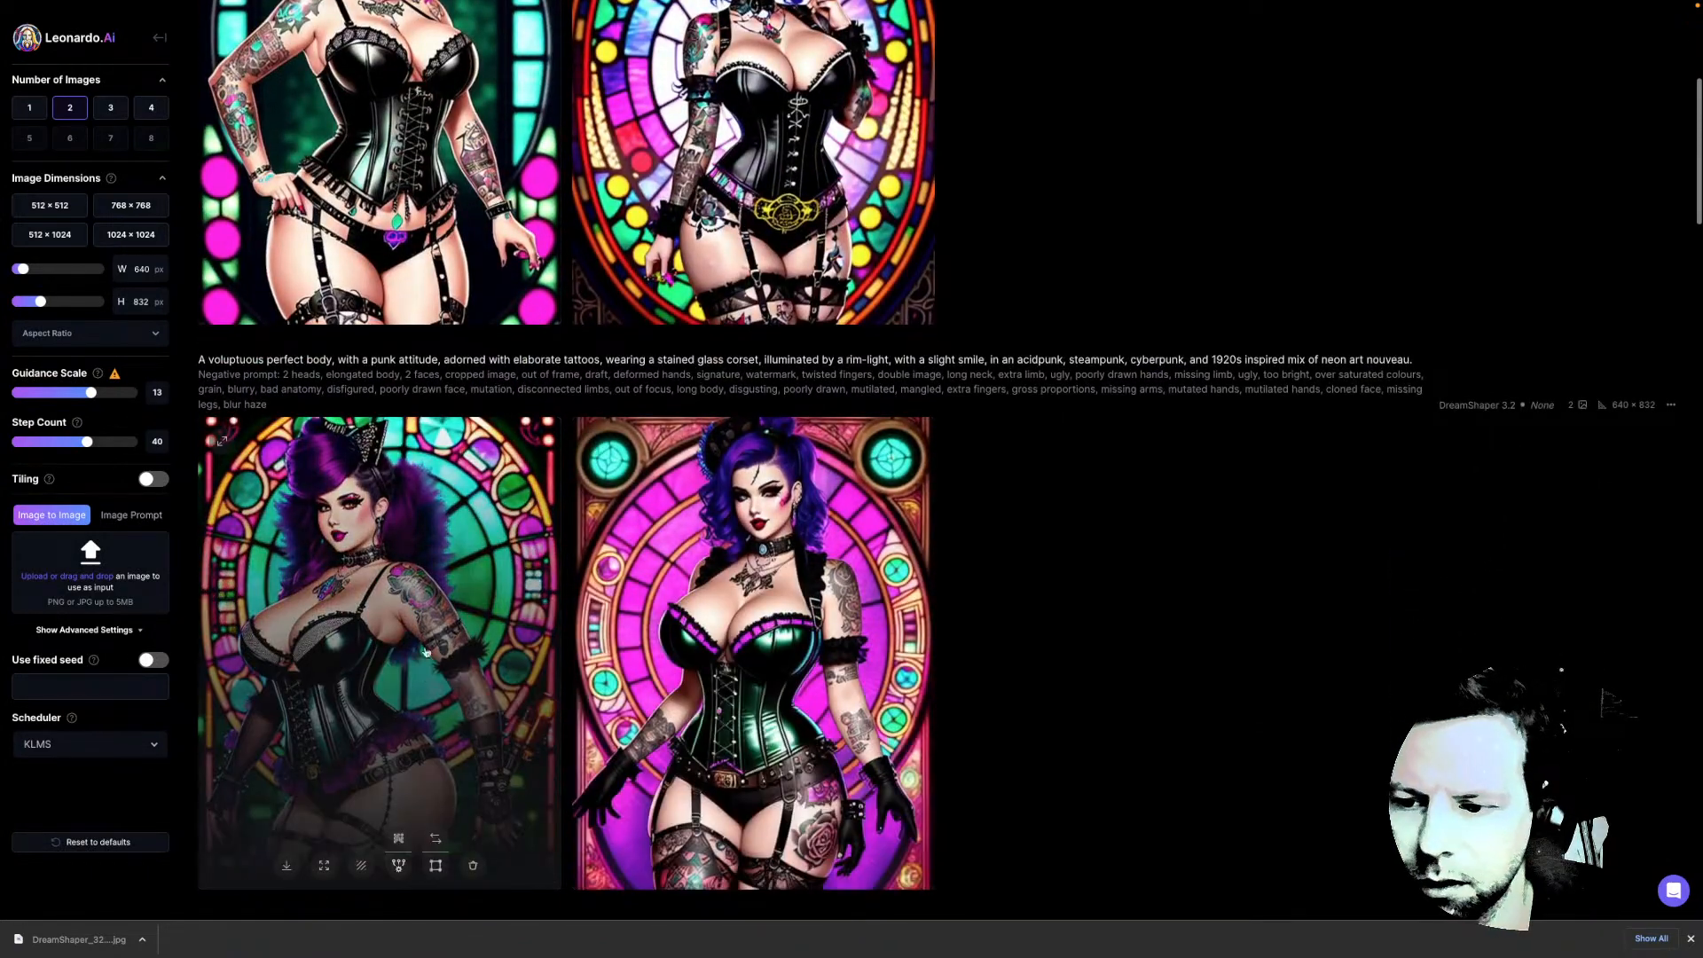
scroll(527, 636, up, 4)
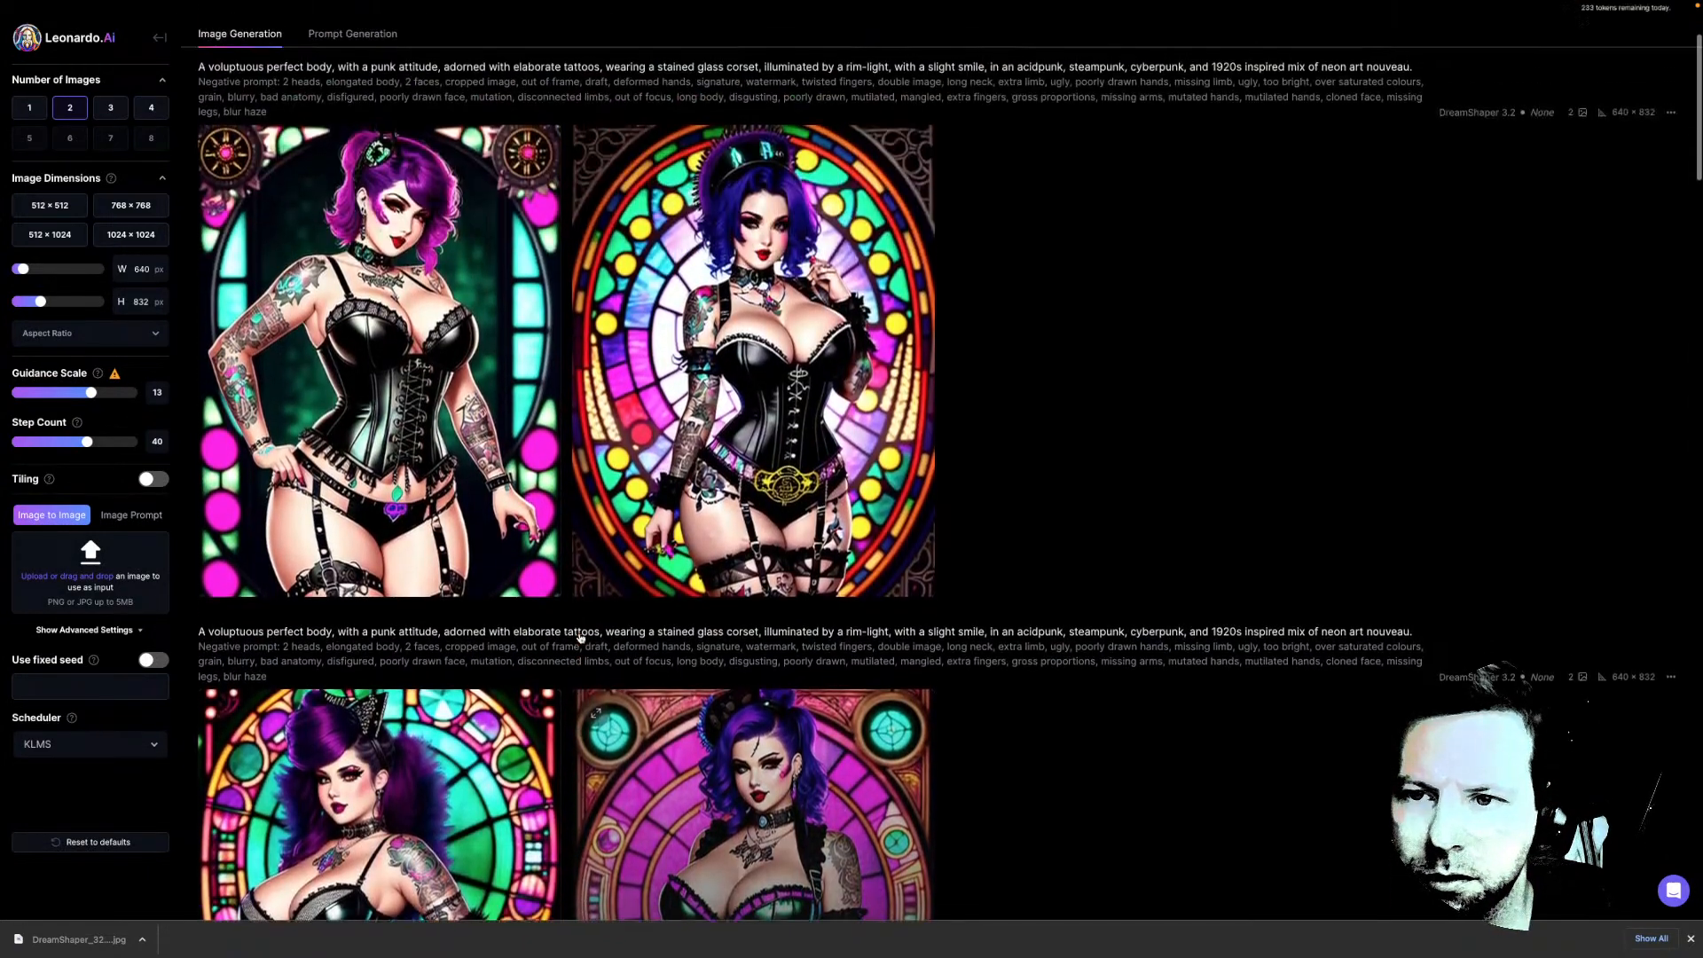
scroll(577, 638, down, 2)
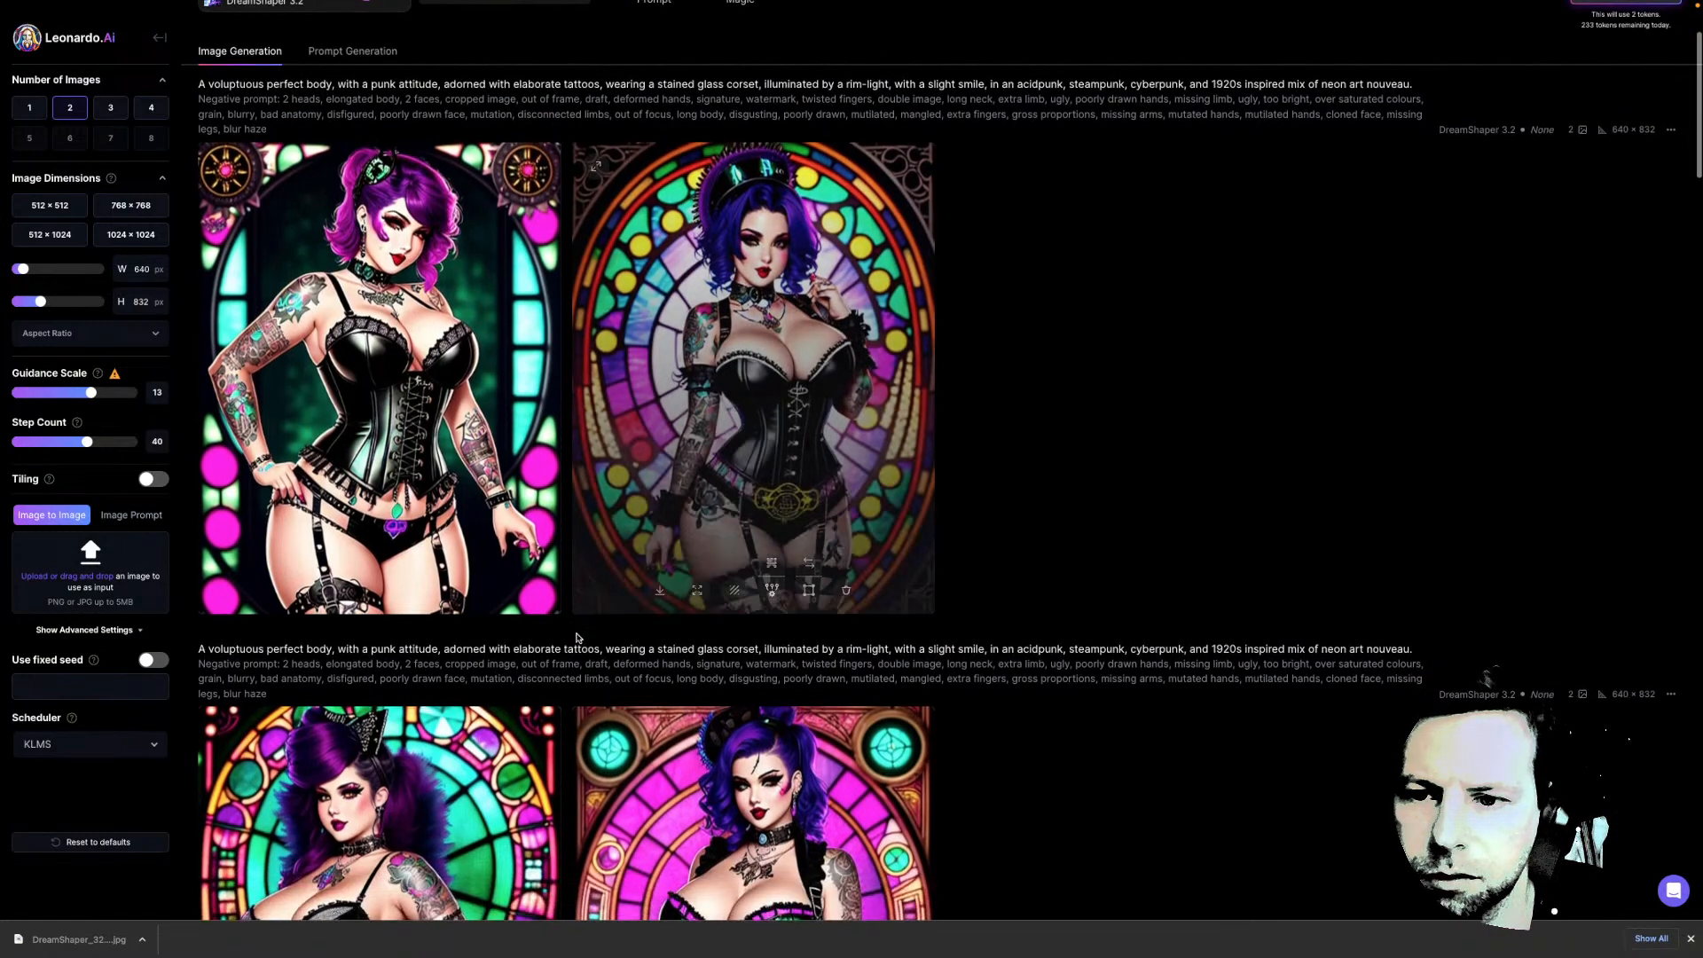
scroll(577, 639, down, 1)
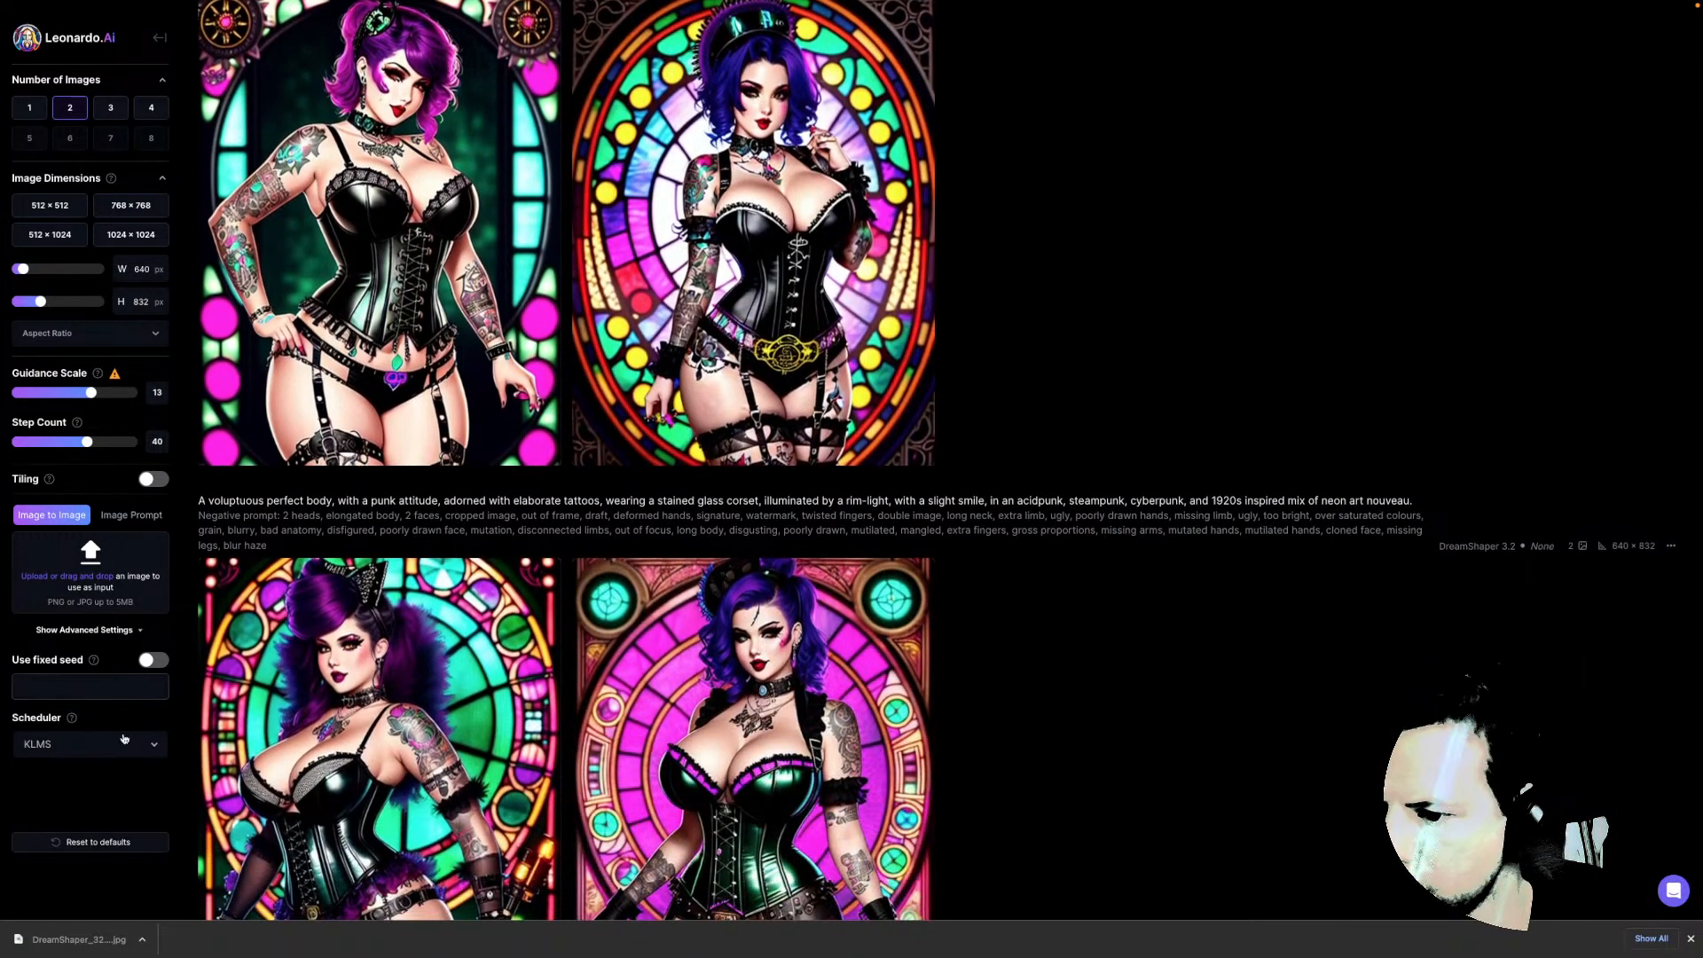
Set the scheduler to Euler Ancestral and generate two images from the same prompt
click(124, 741)
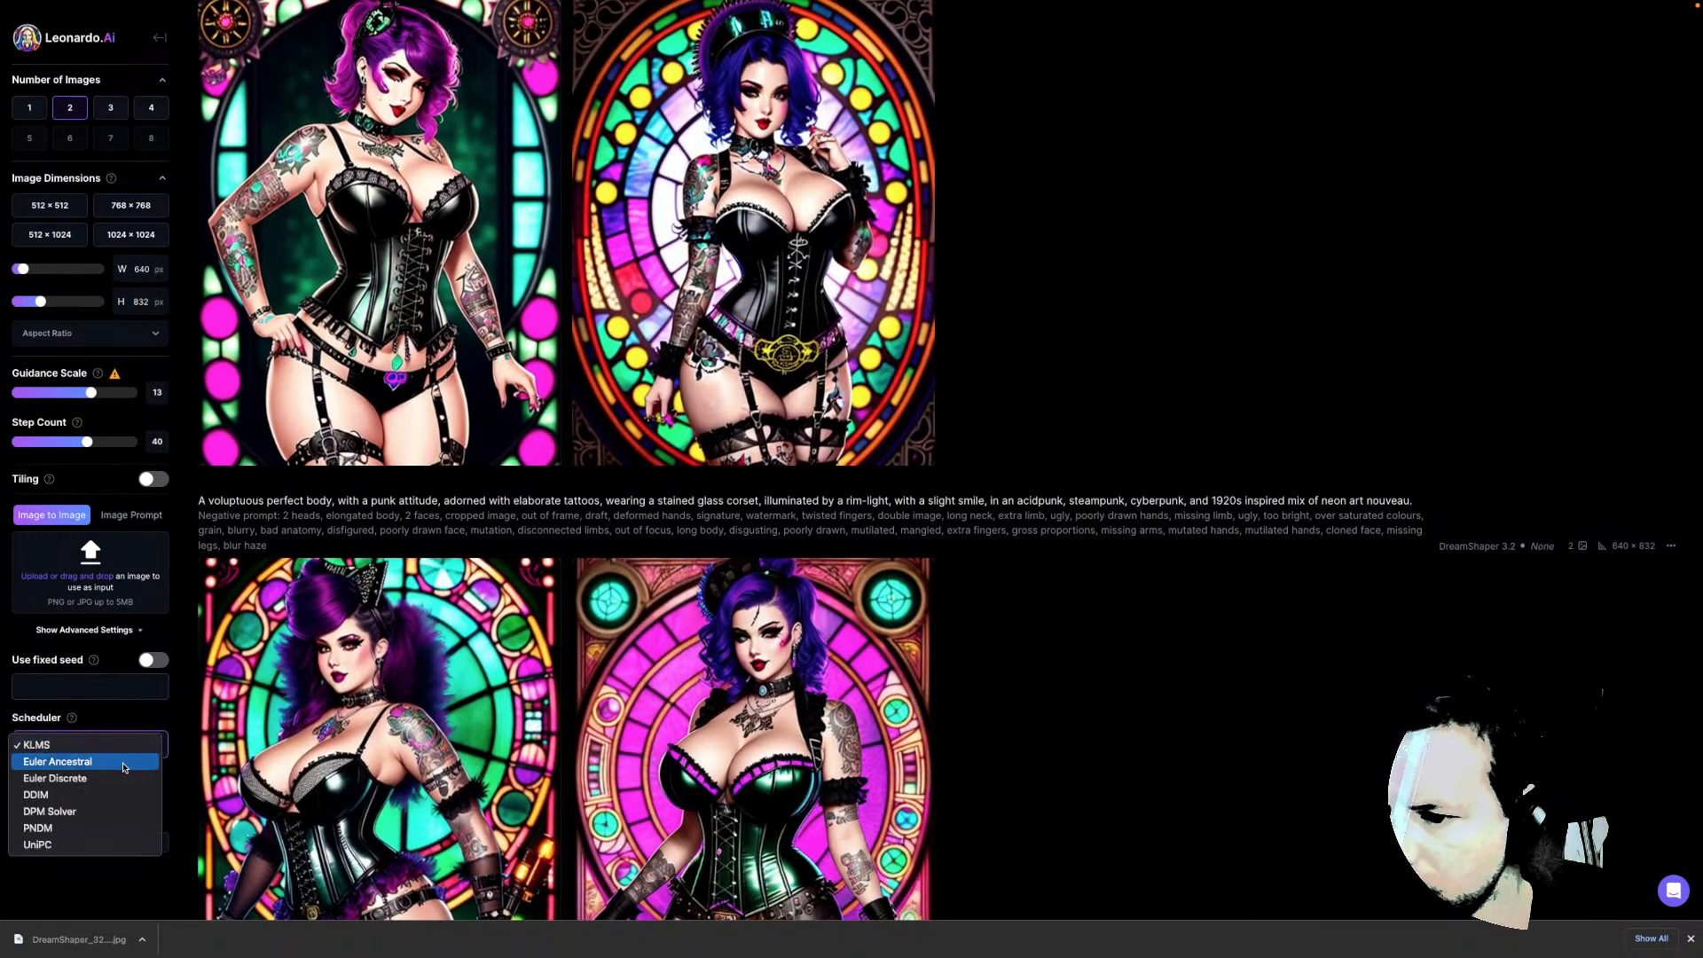
click(140, 763)
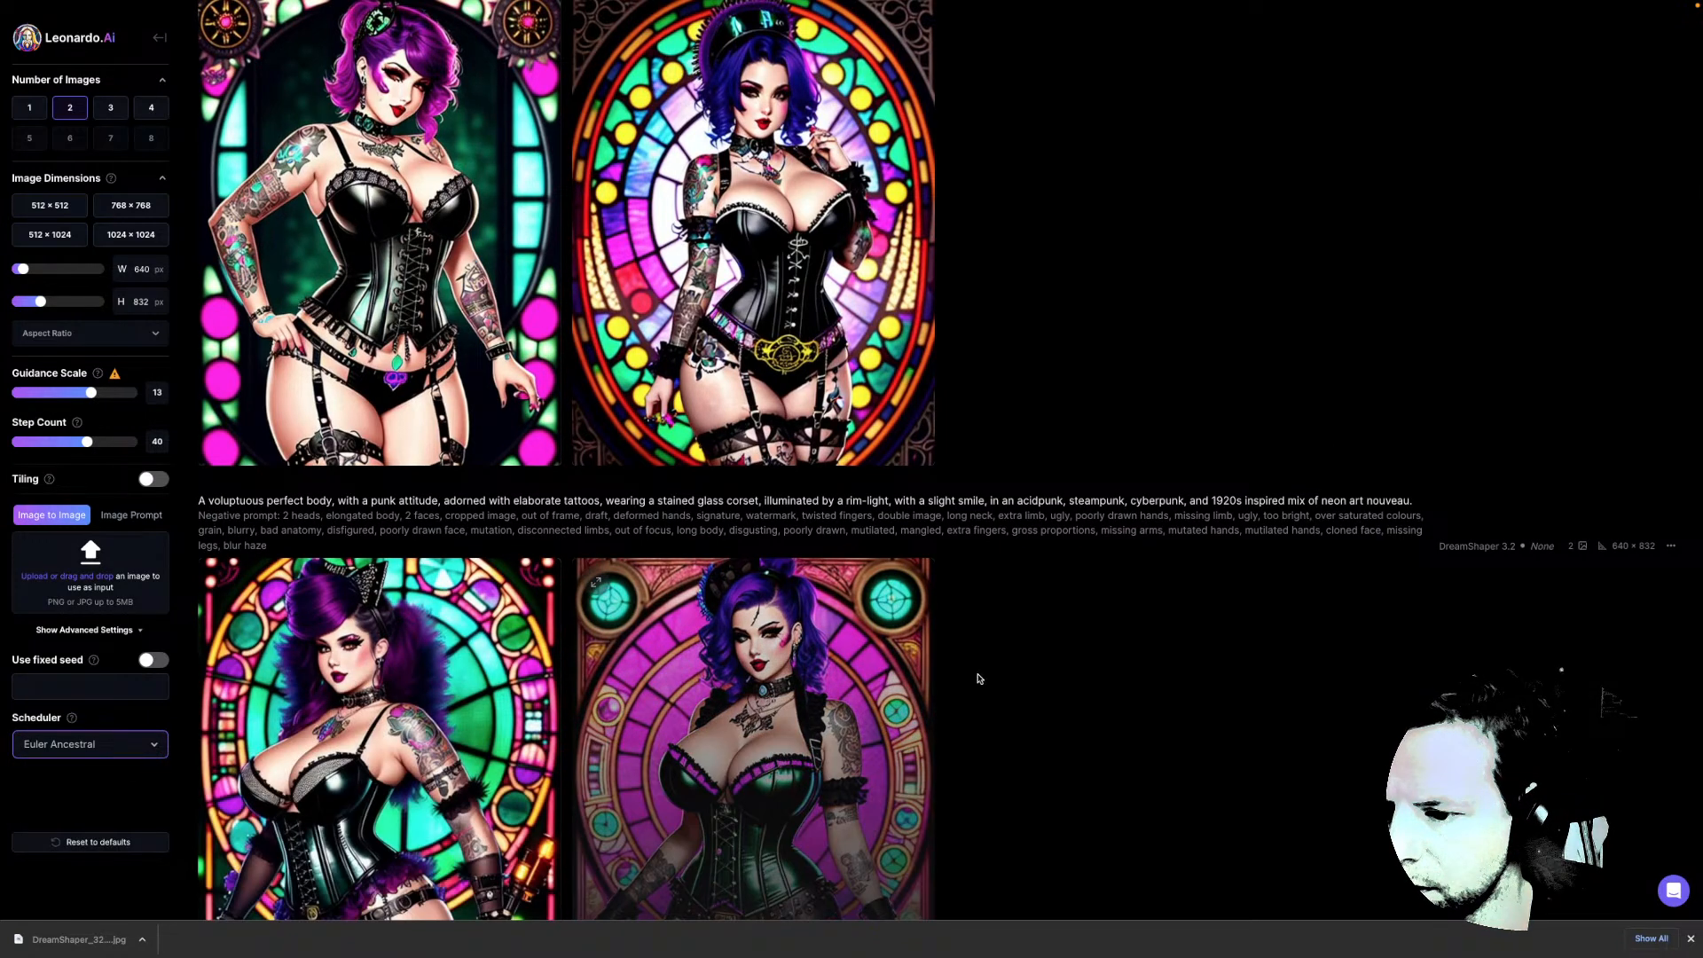
scroll(1061, 682, up, 2)
scroll(1060, 679, up, 1)
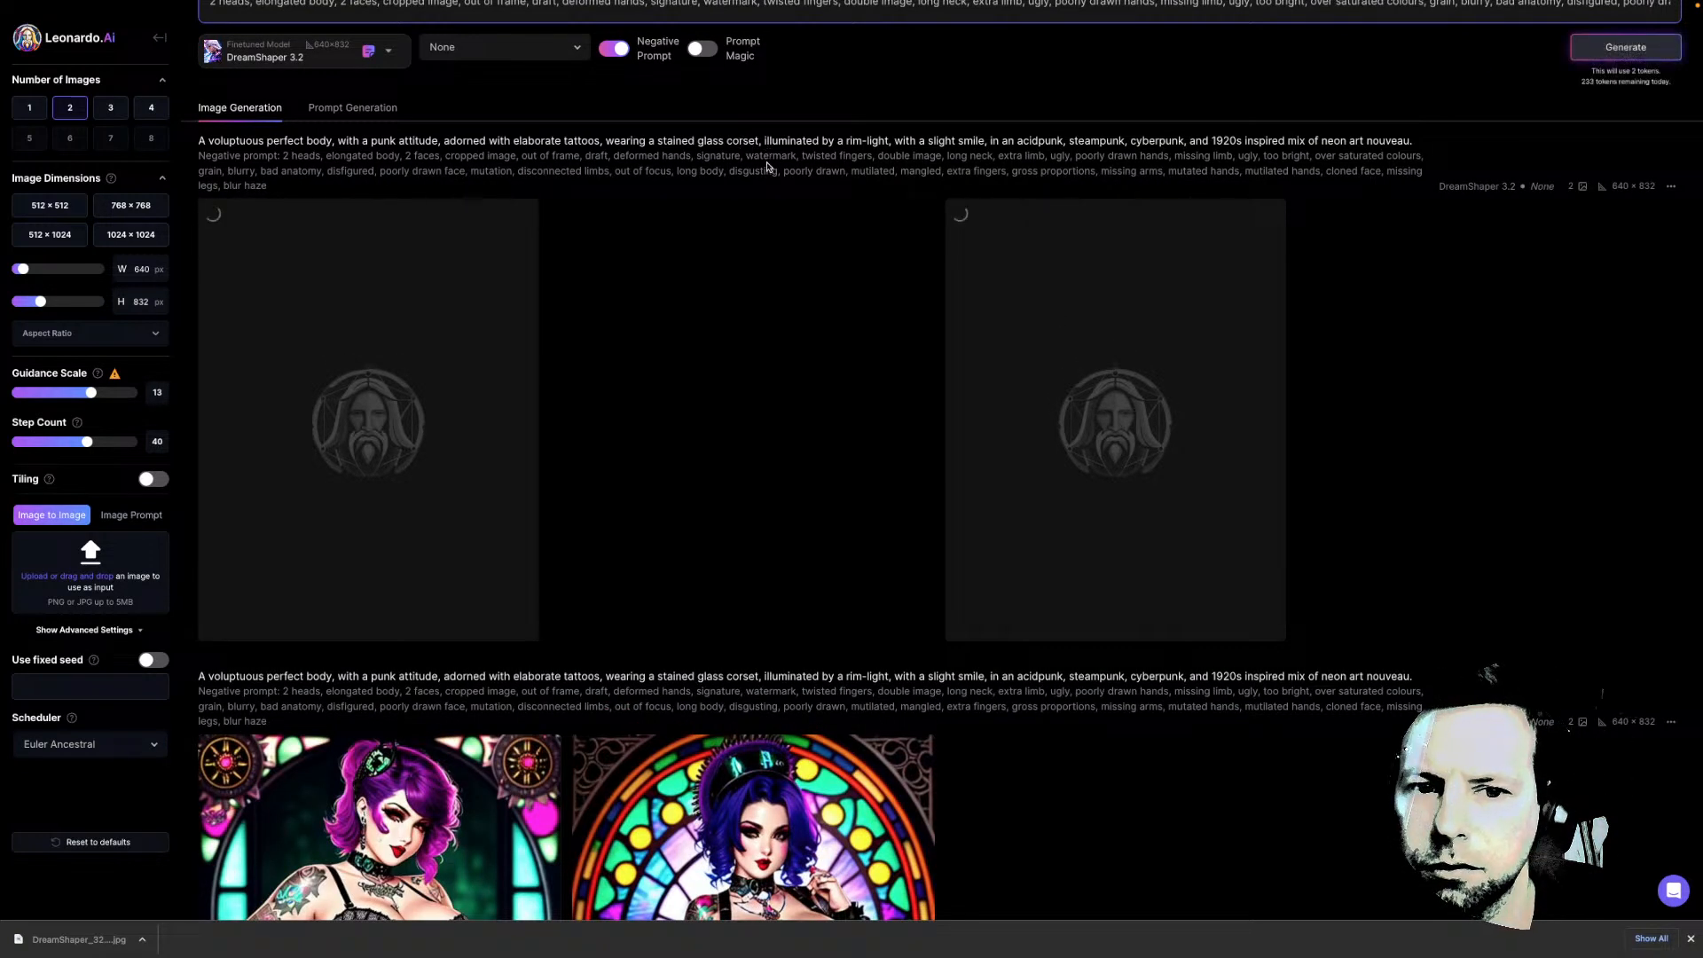
Examine the two Euler Ancestral images at full size
scroll(767, 167, up, 2)
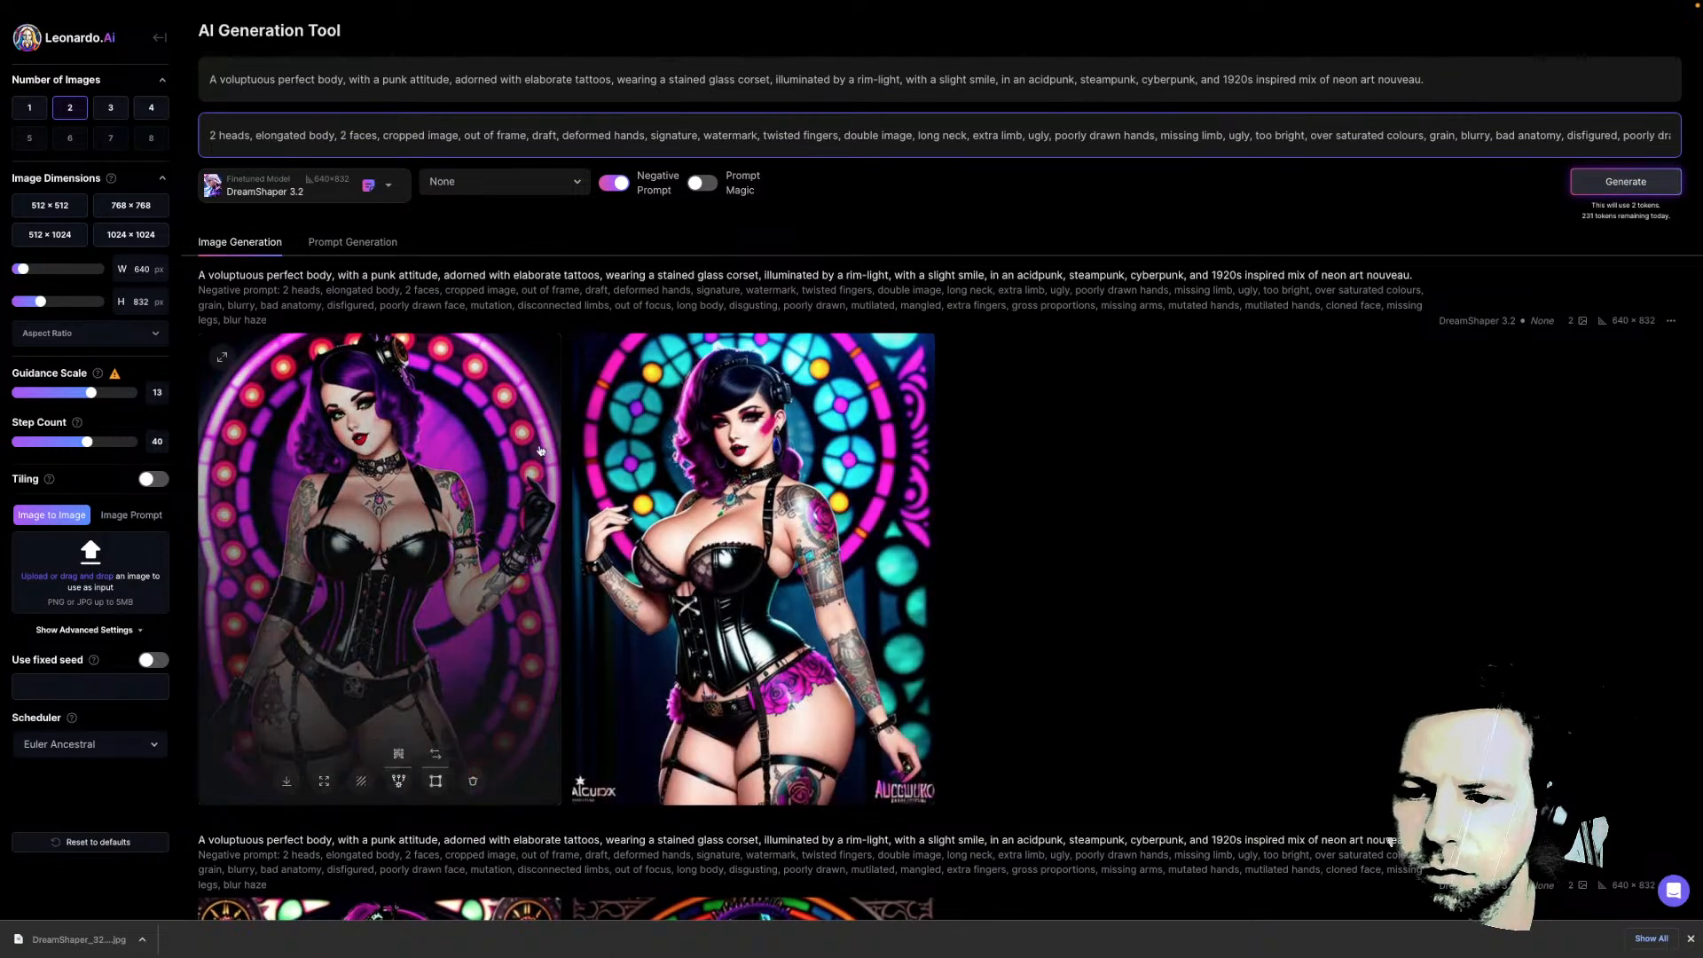
click(468, 482)
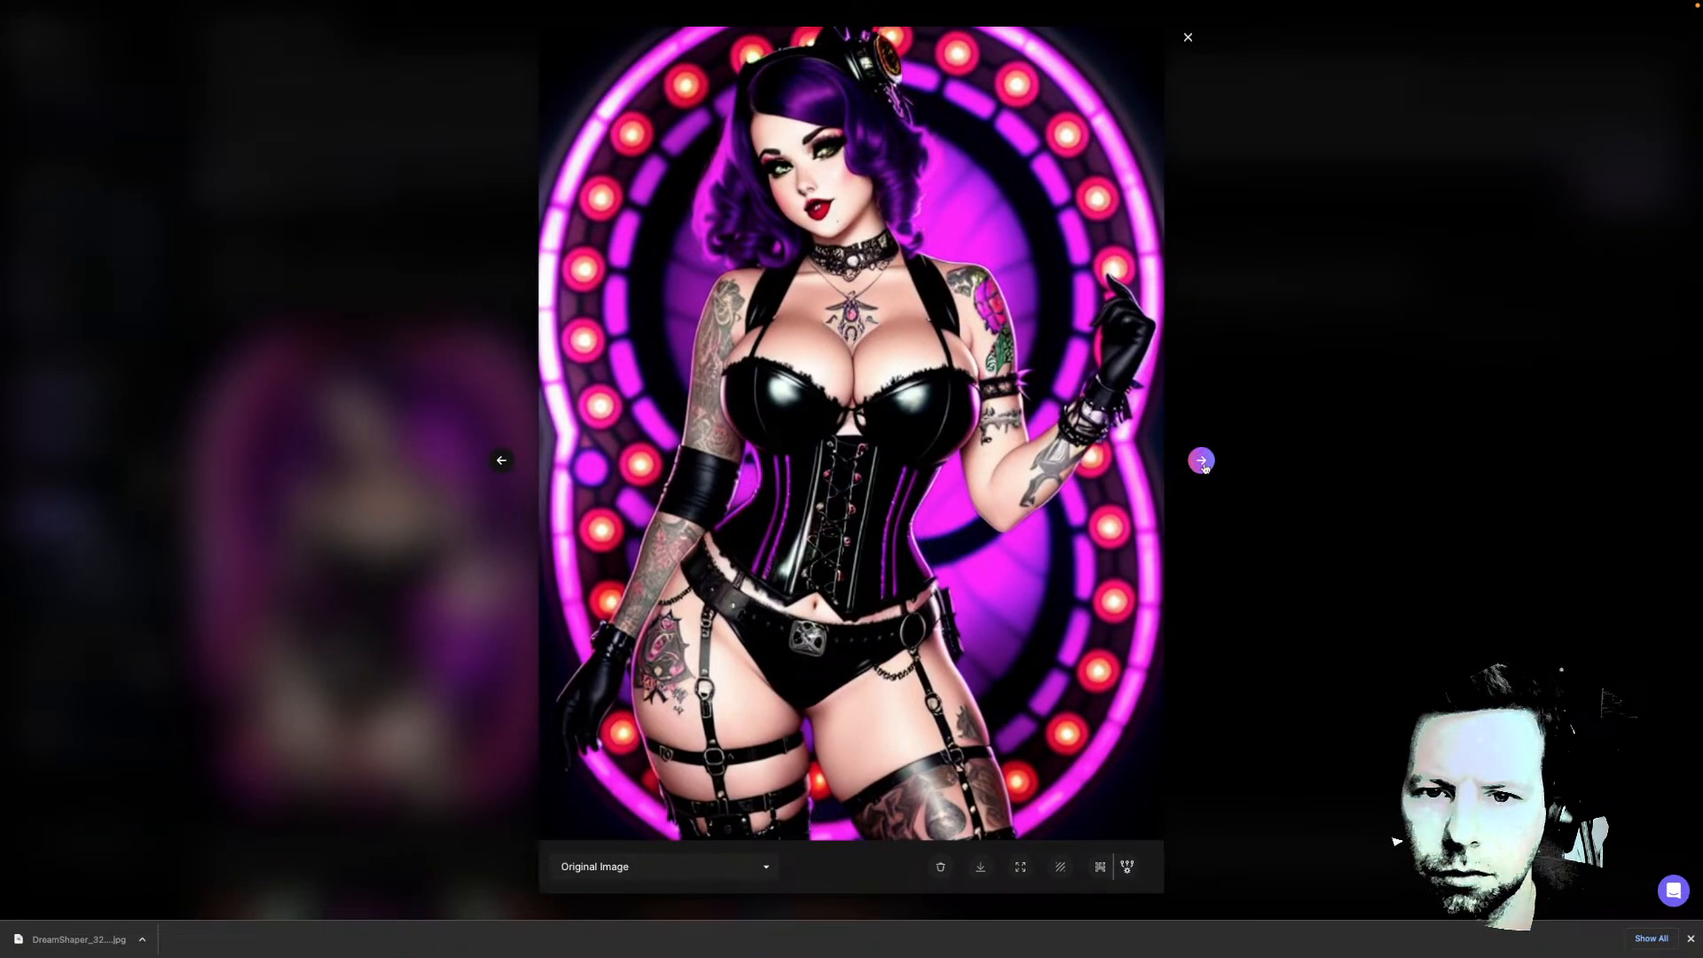
click(1202, 461)
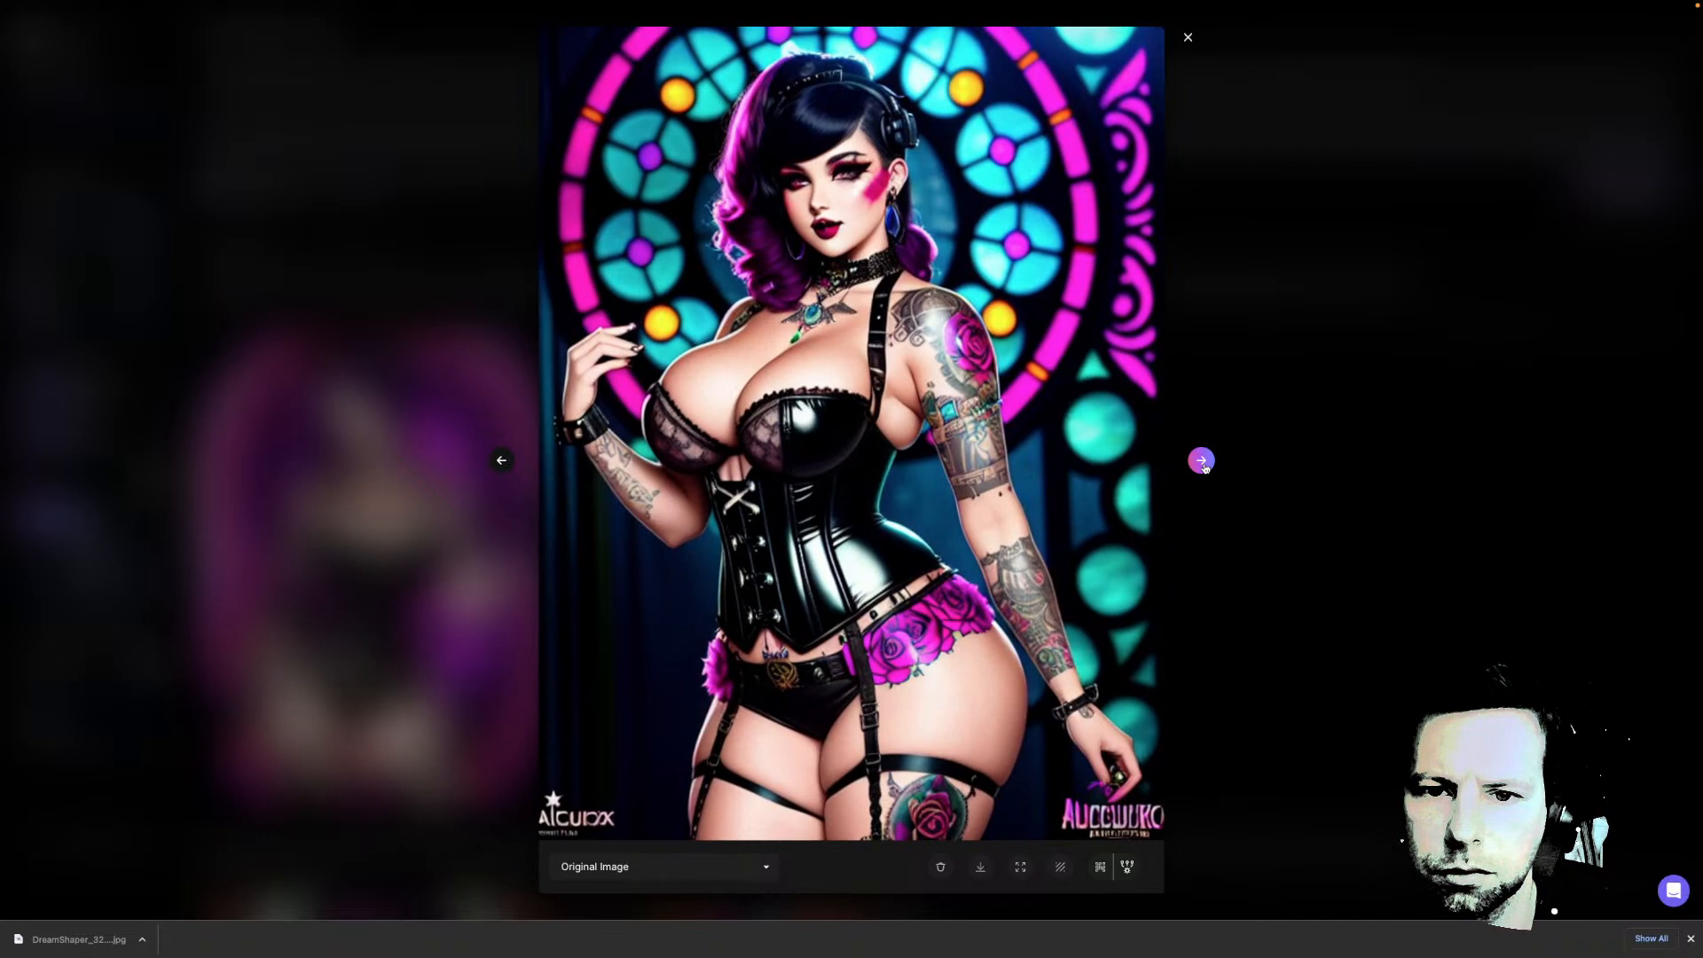
Start a Creative upscale of the Euler Ancestral image with the purple neon ring and close its enlarged view
click(1202, 462)
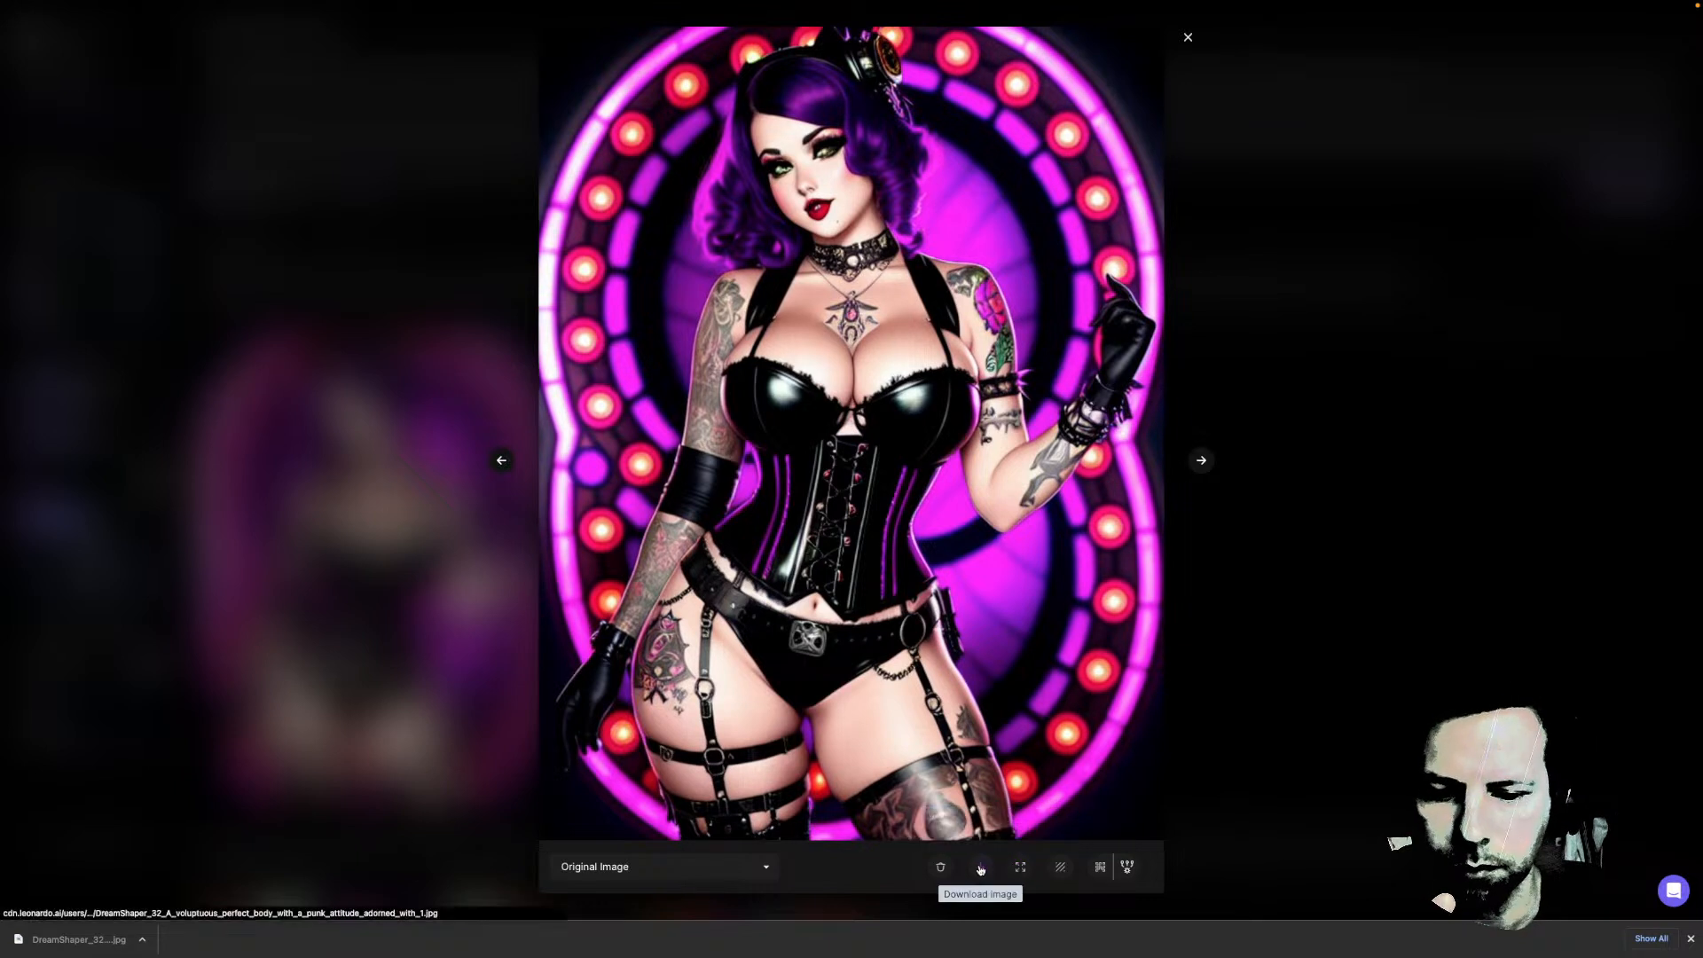
click(1097, 871)
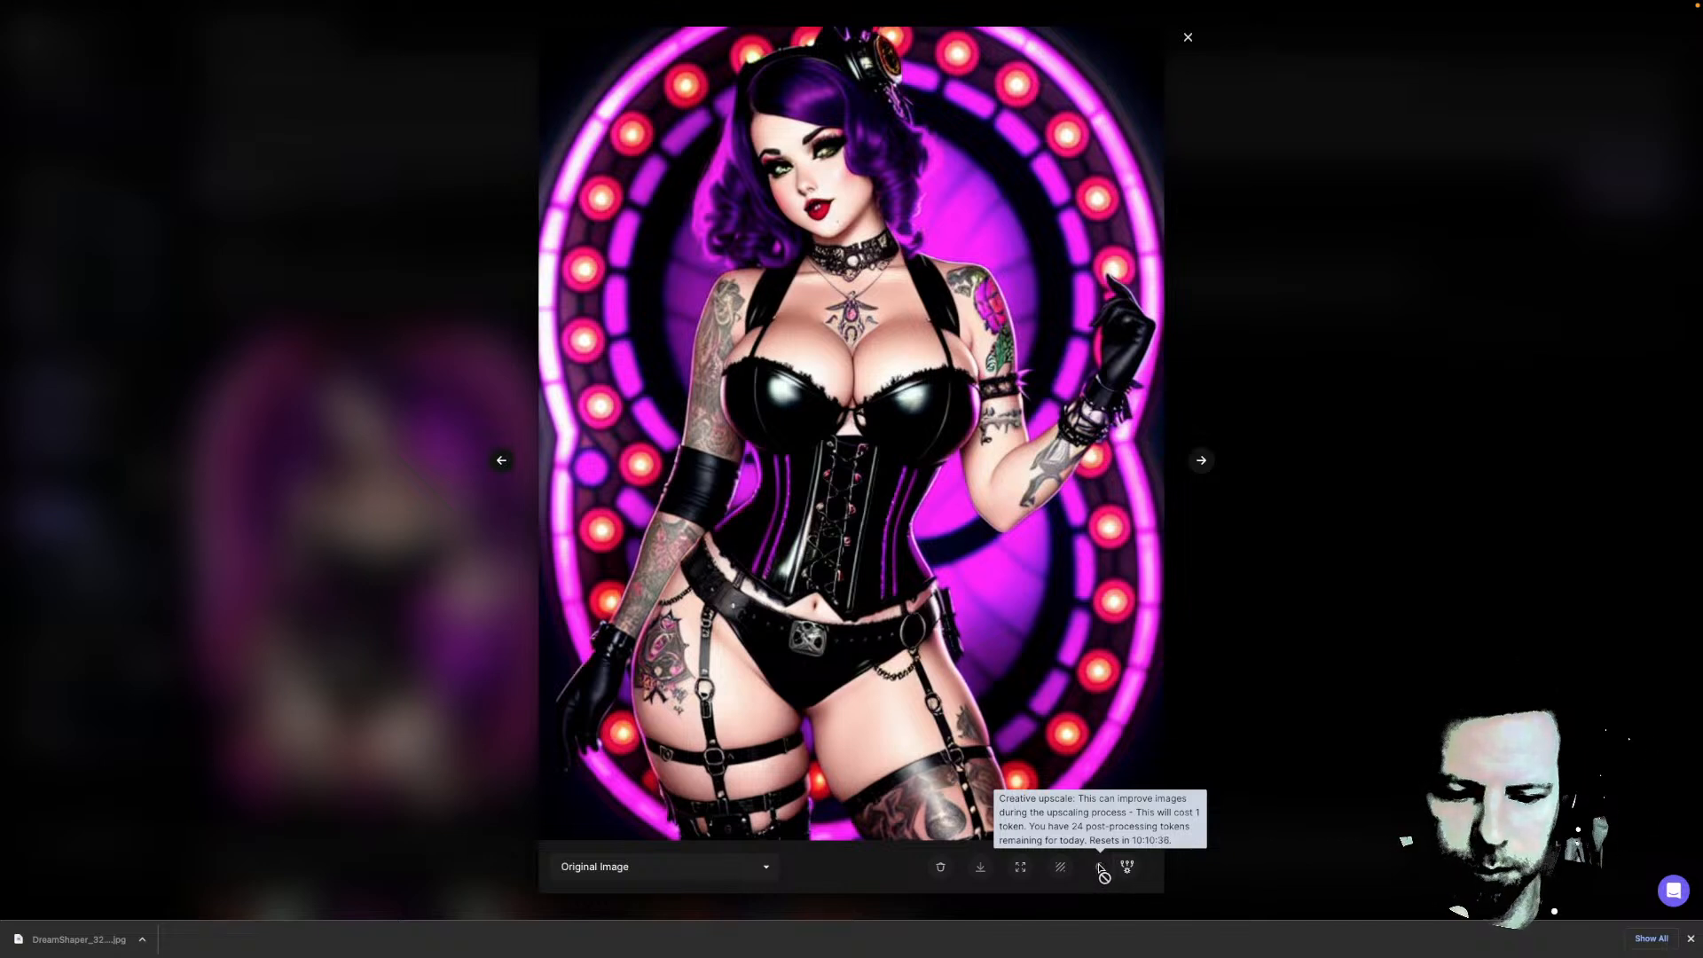
click(1294, 459)
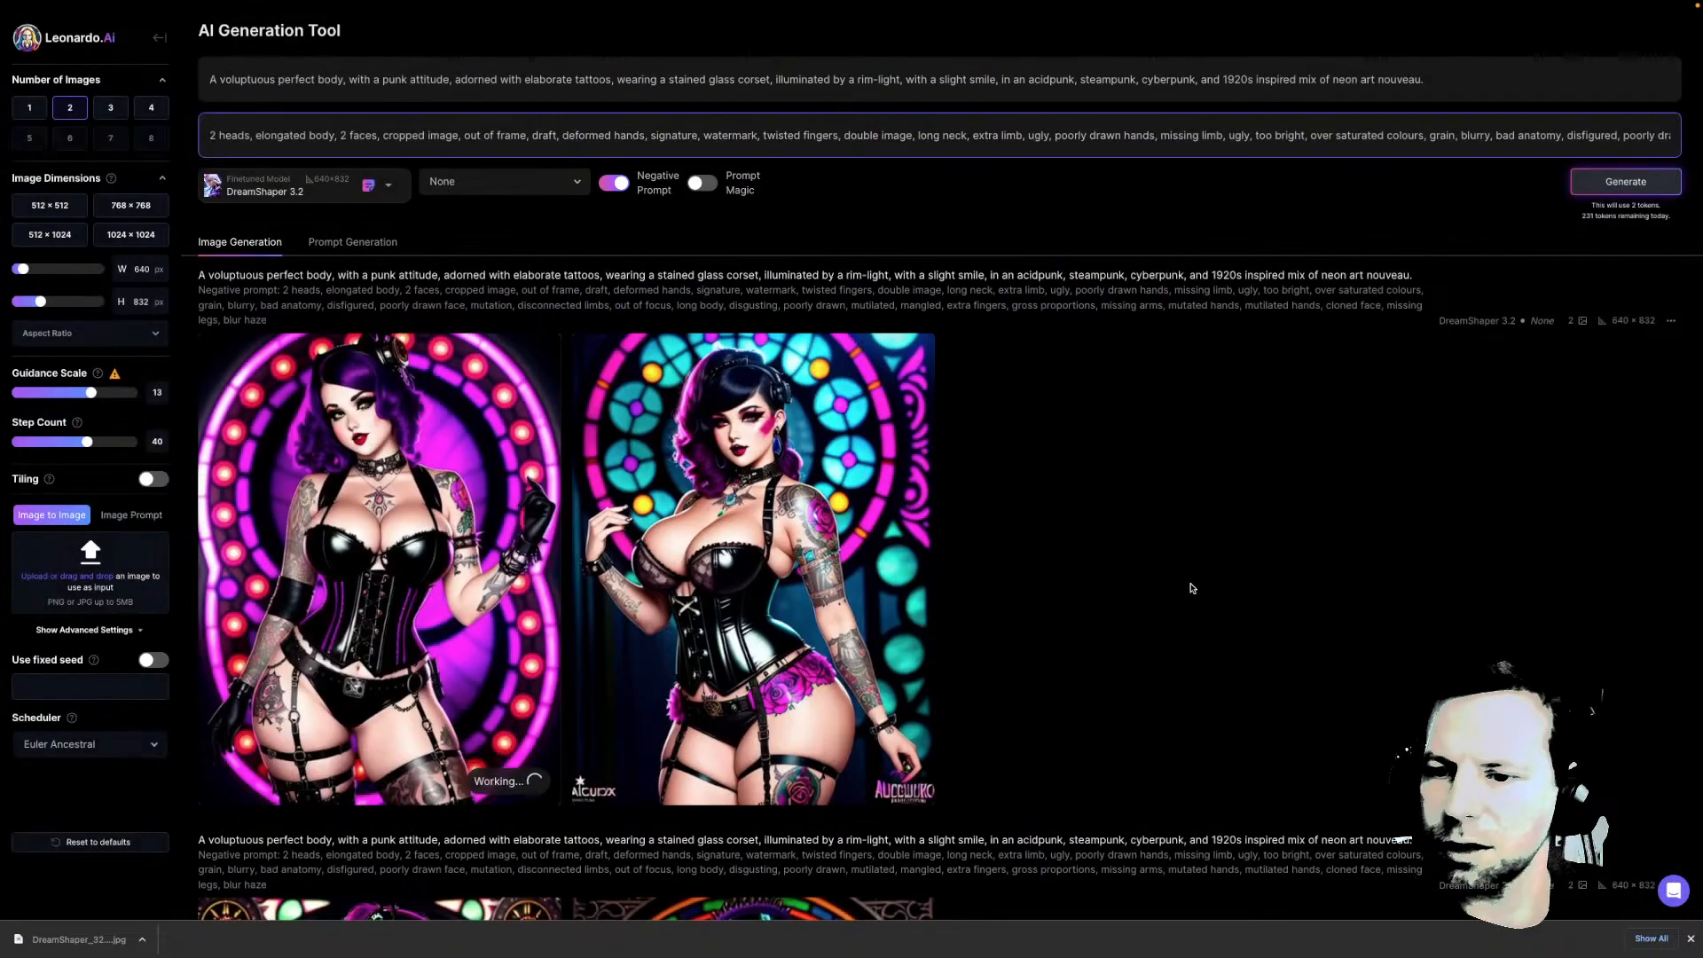
Set the scheduler to DDIM and generate two images from the same prompt
scroll(1192, 588, down, 1)
scroll(1192, 588, up, 1)
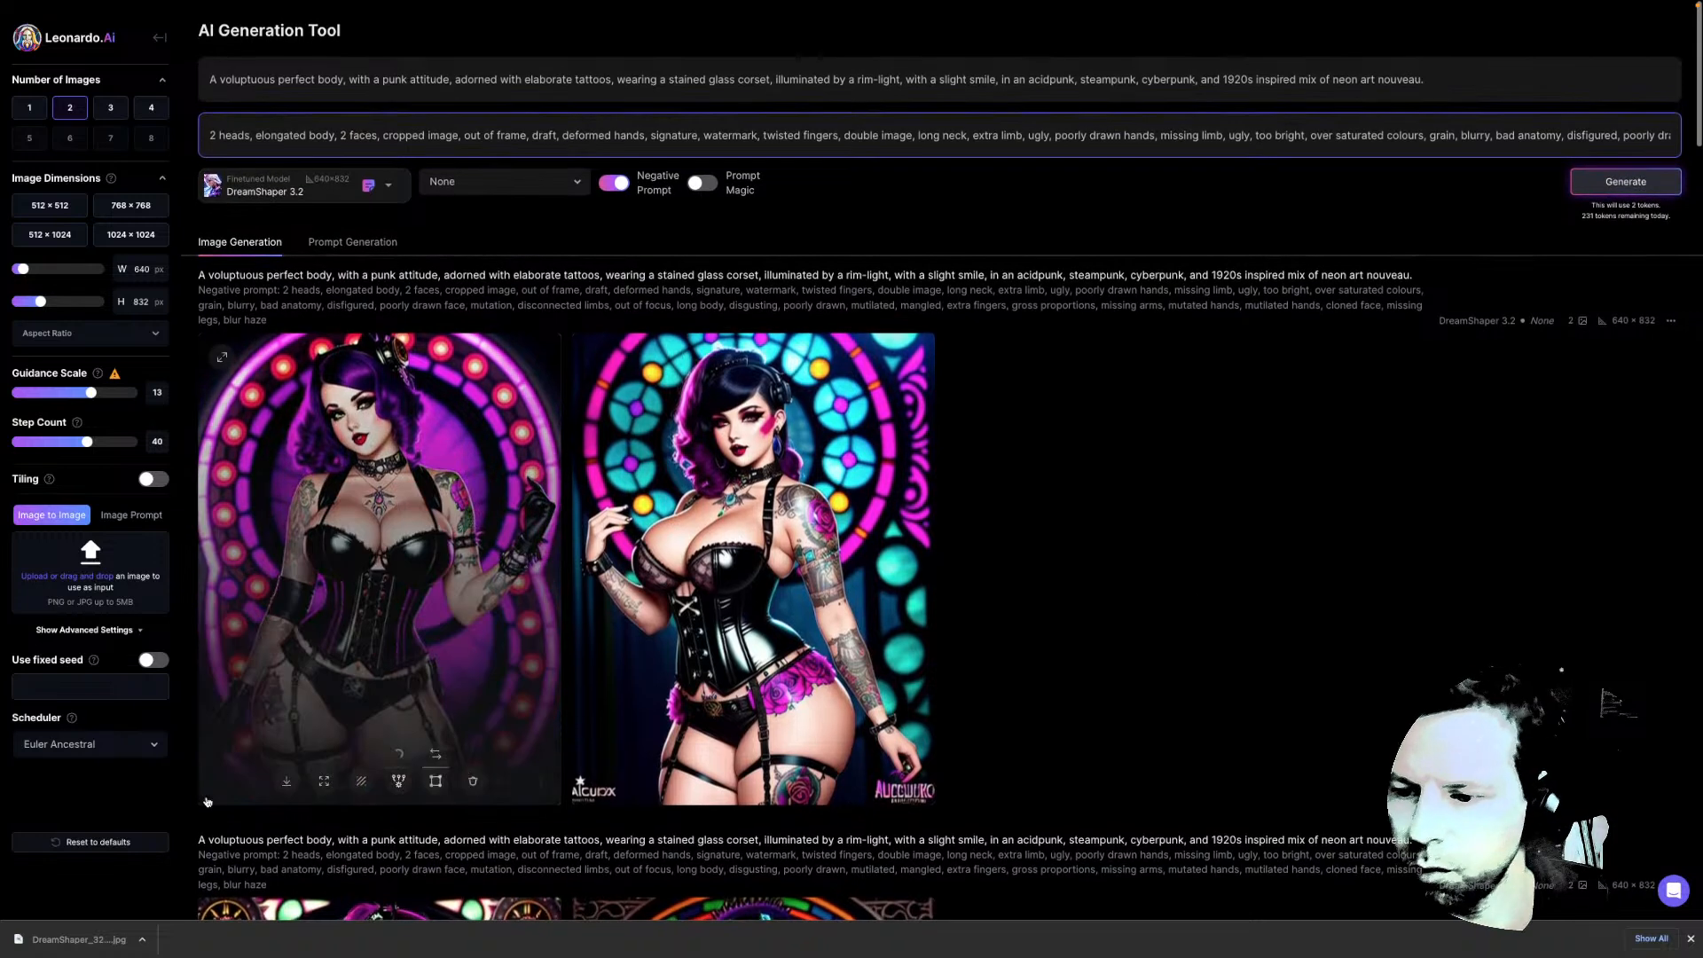
click(85, 749)
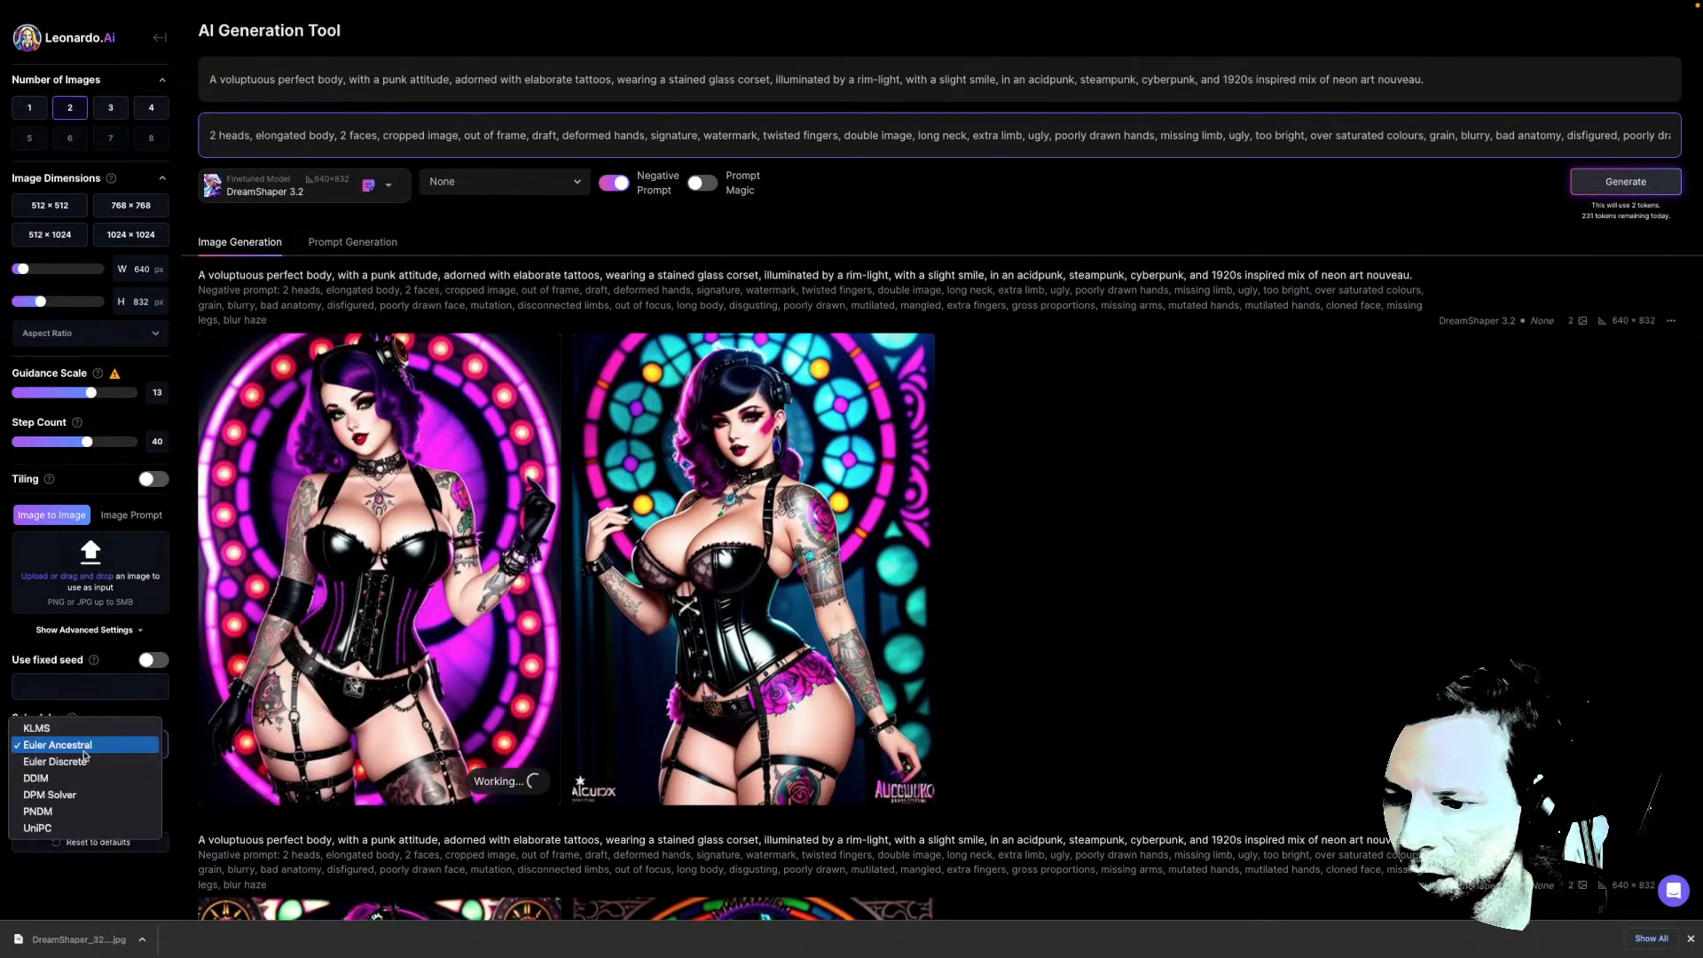
click(92, 764)
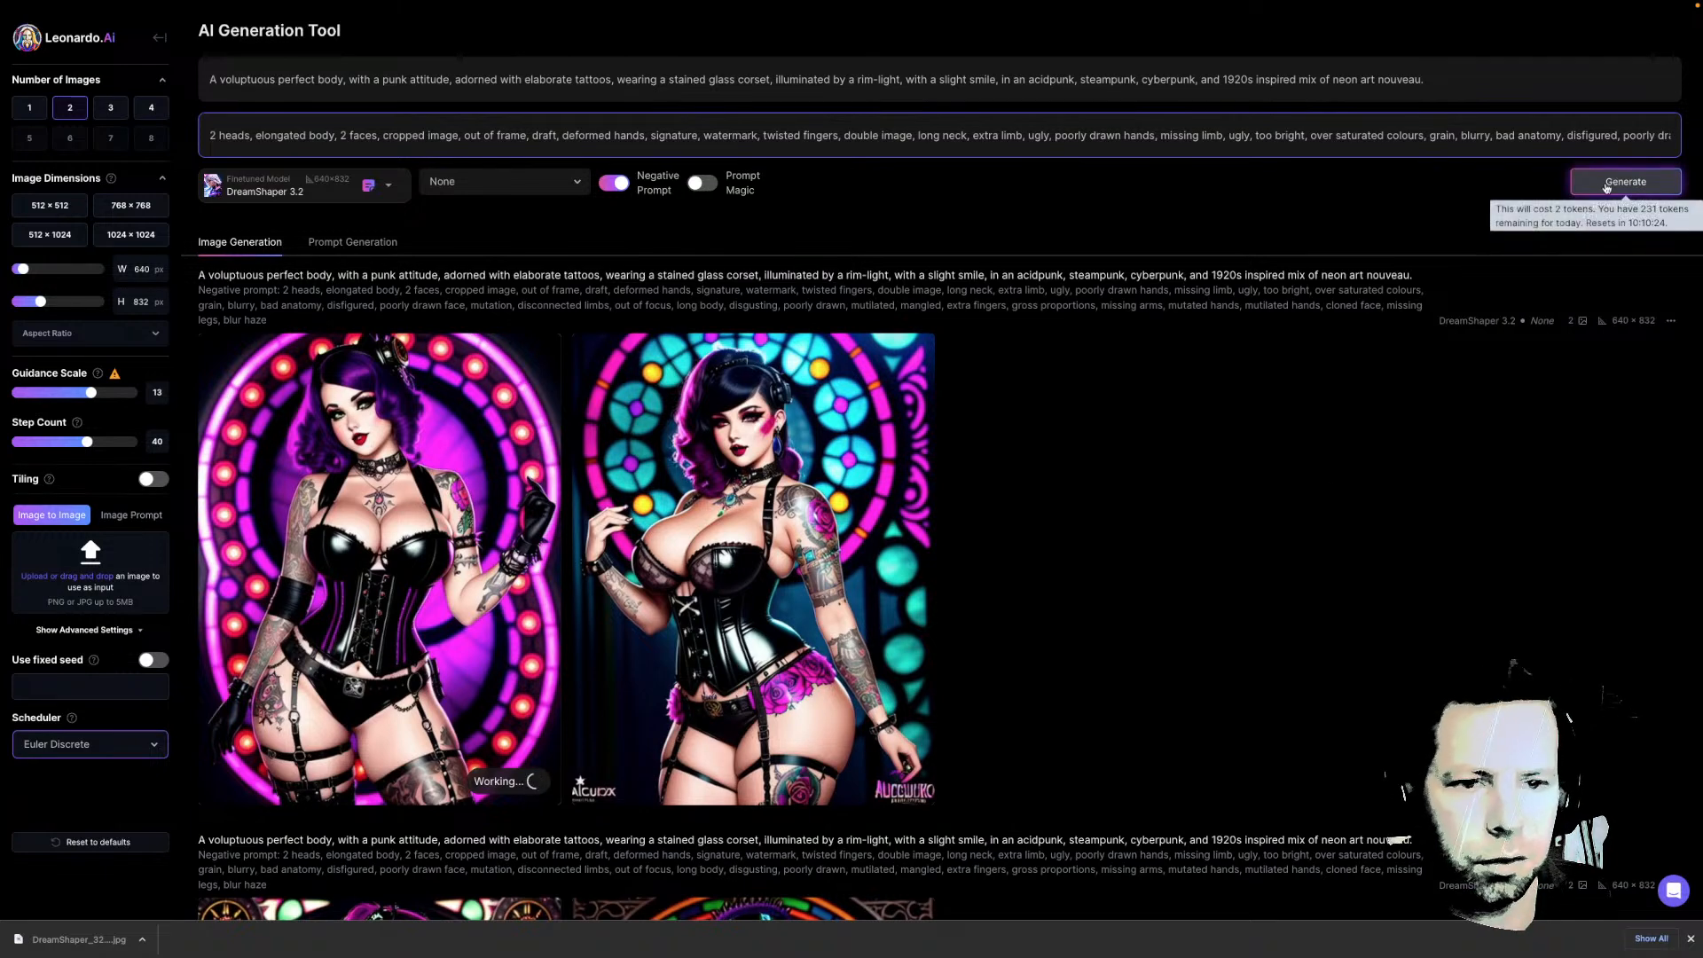
click(123, 747)
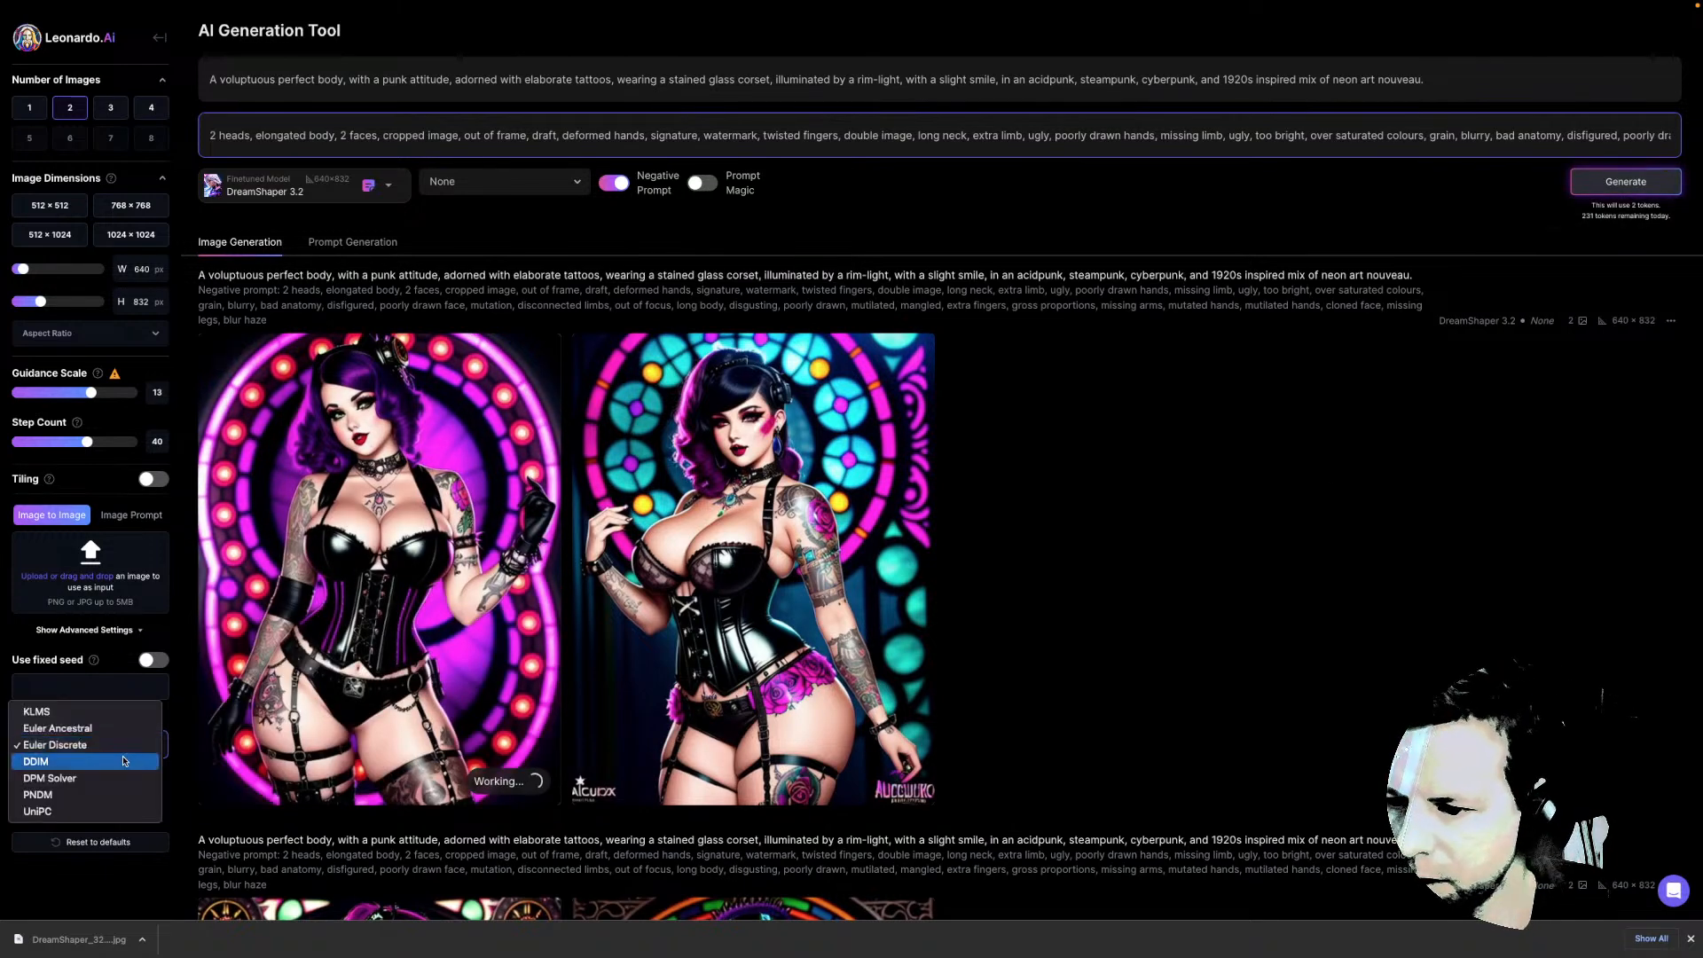
click(124, 760)
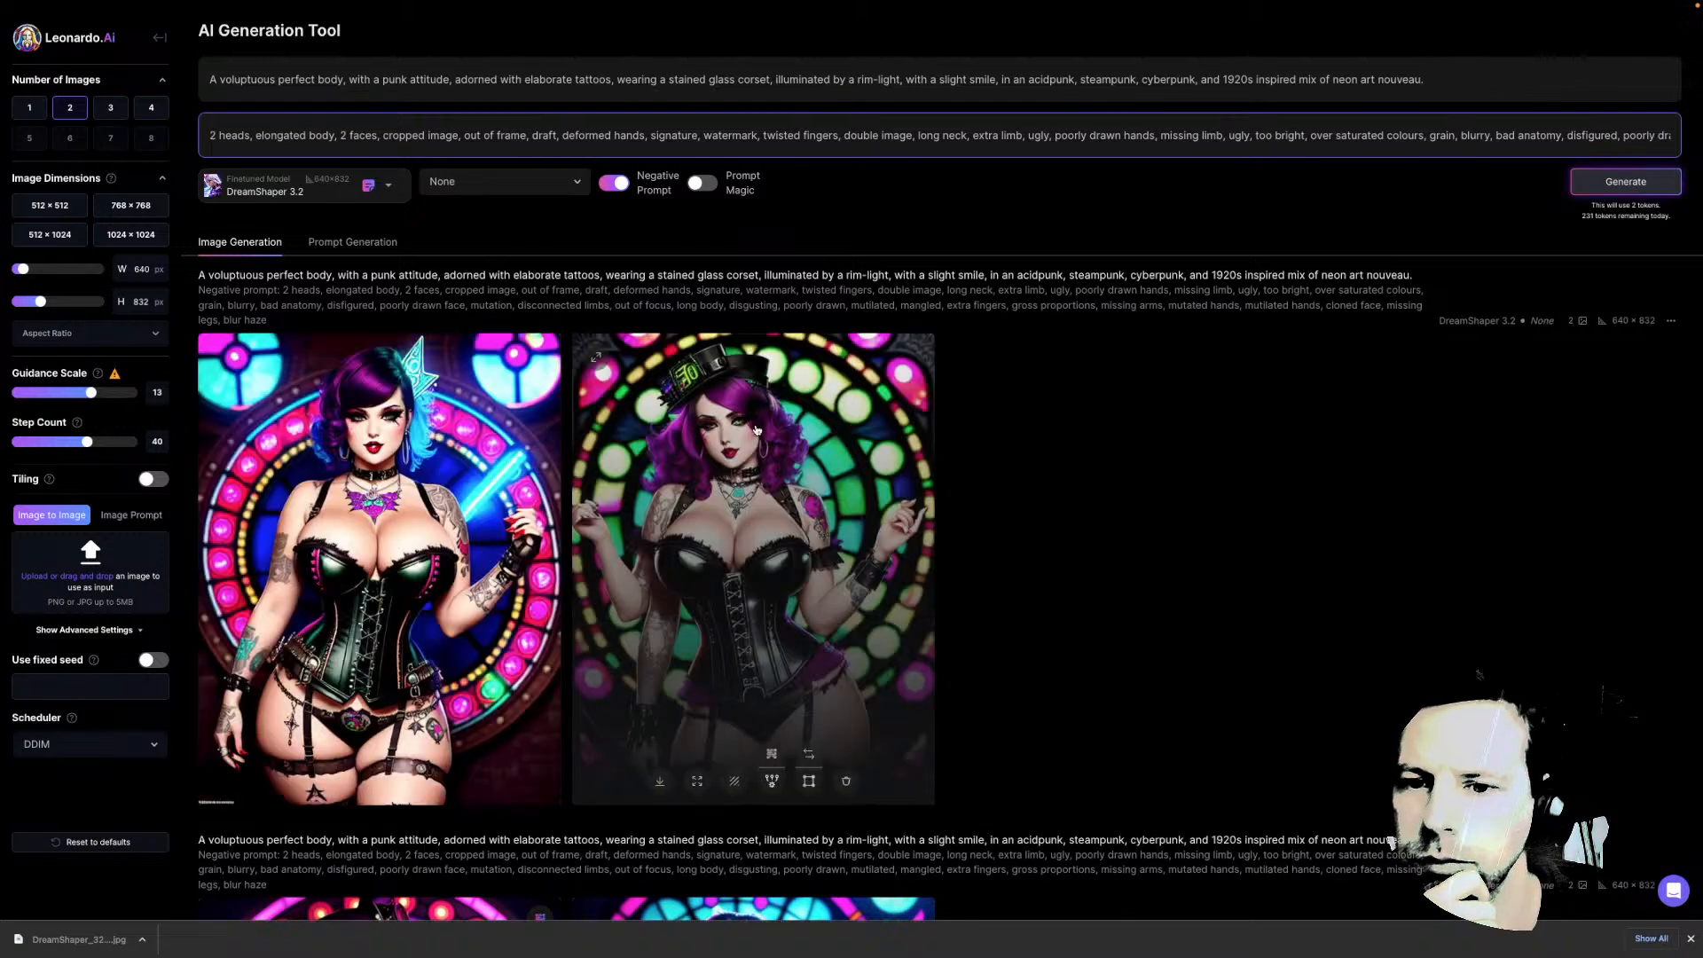
Examine the two DDIM images at full size and compare them with the Euler Ancestral results in the history
click(454, 499)
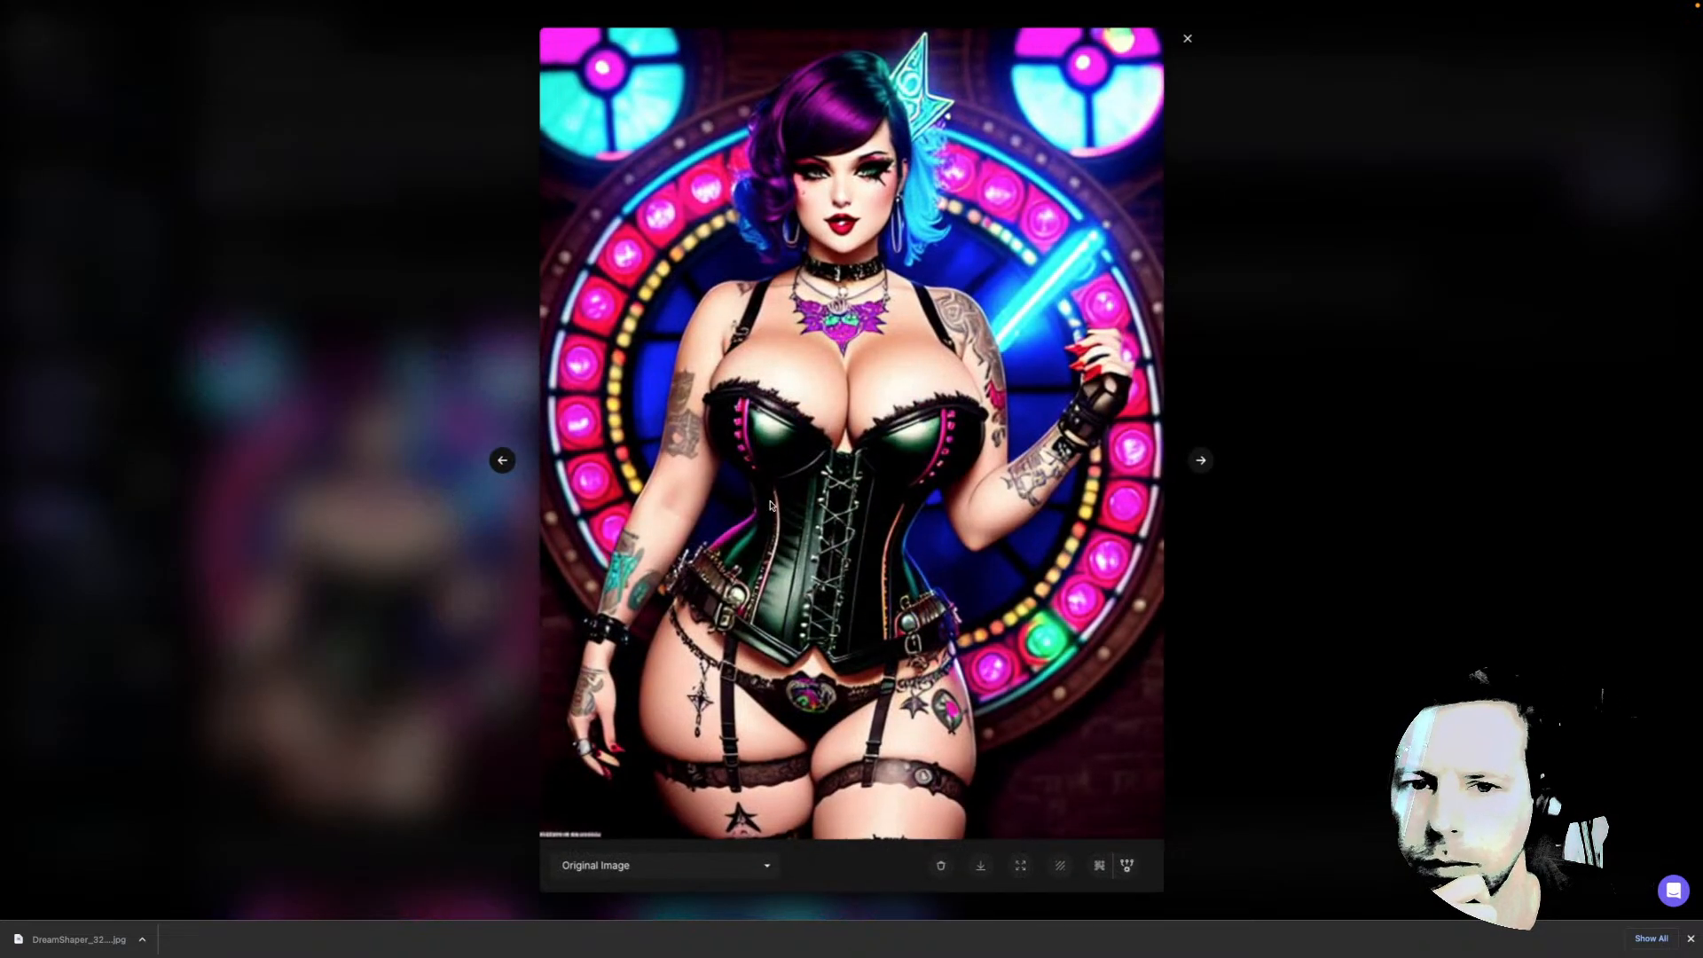
click(1202, 460)
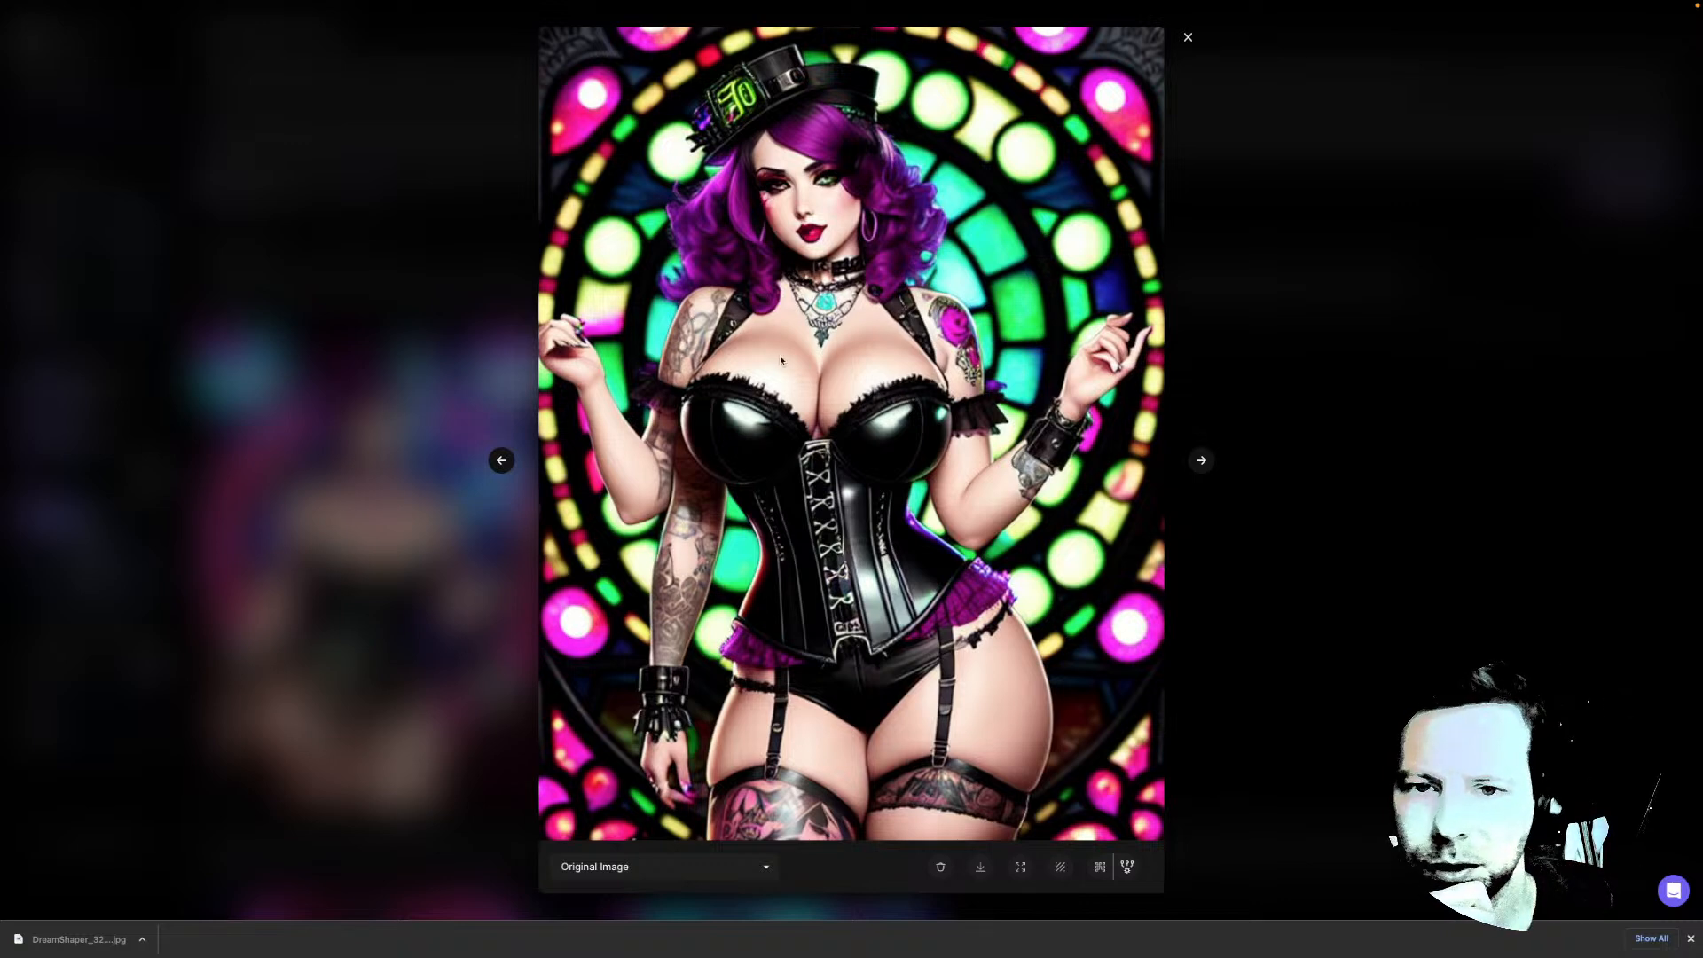
click(1202, 460)
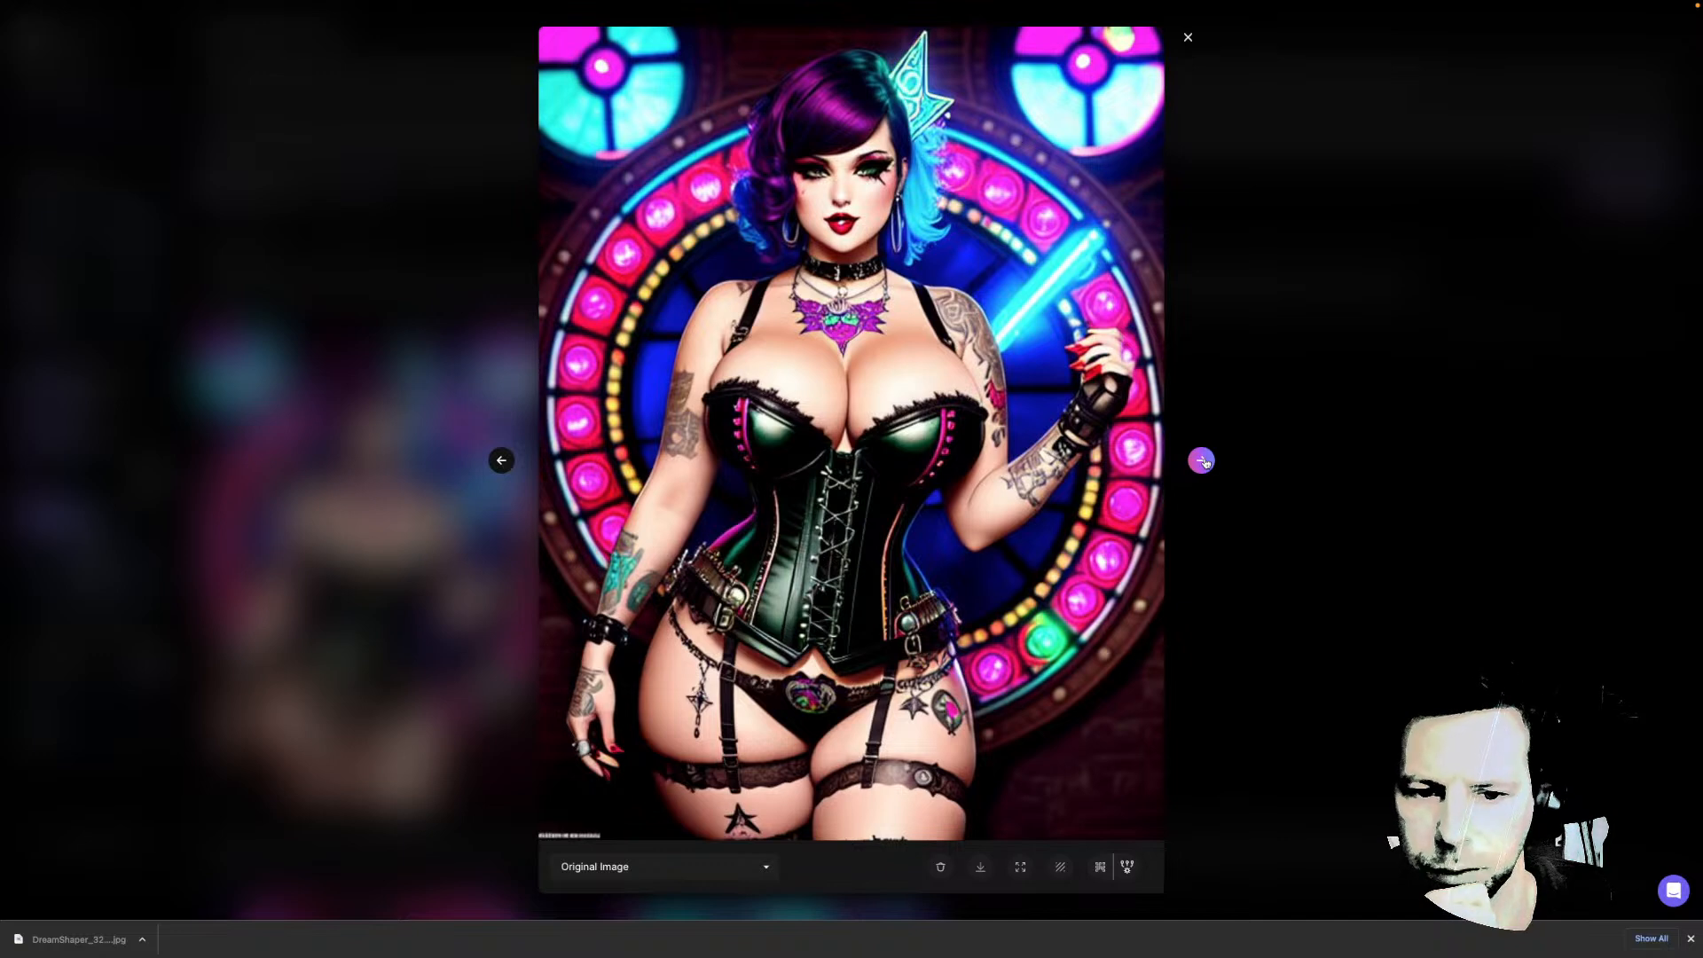
click(1201, 460)
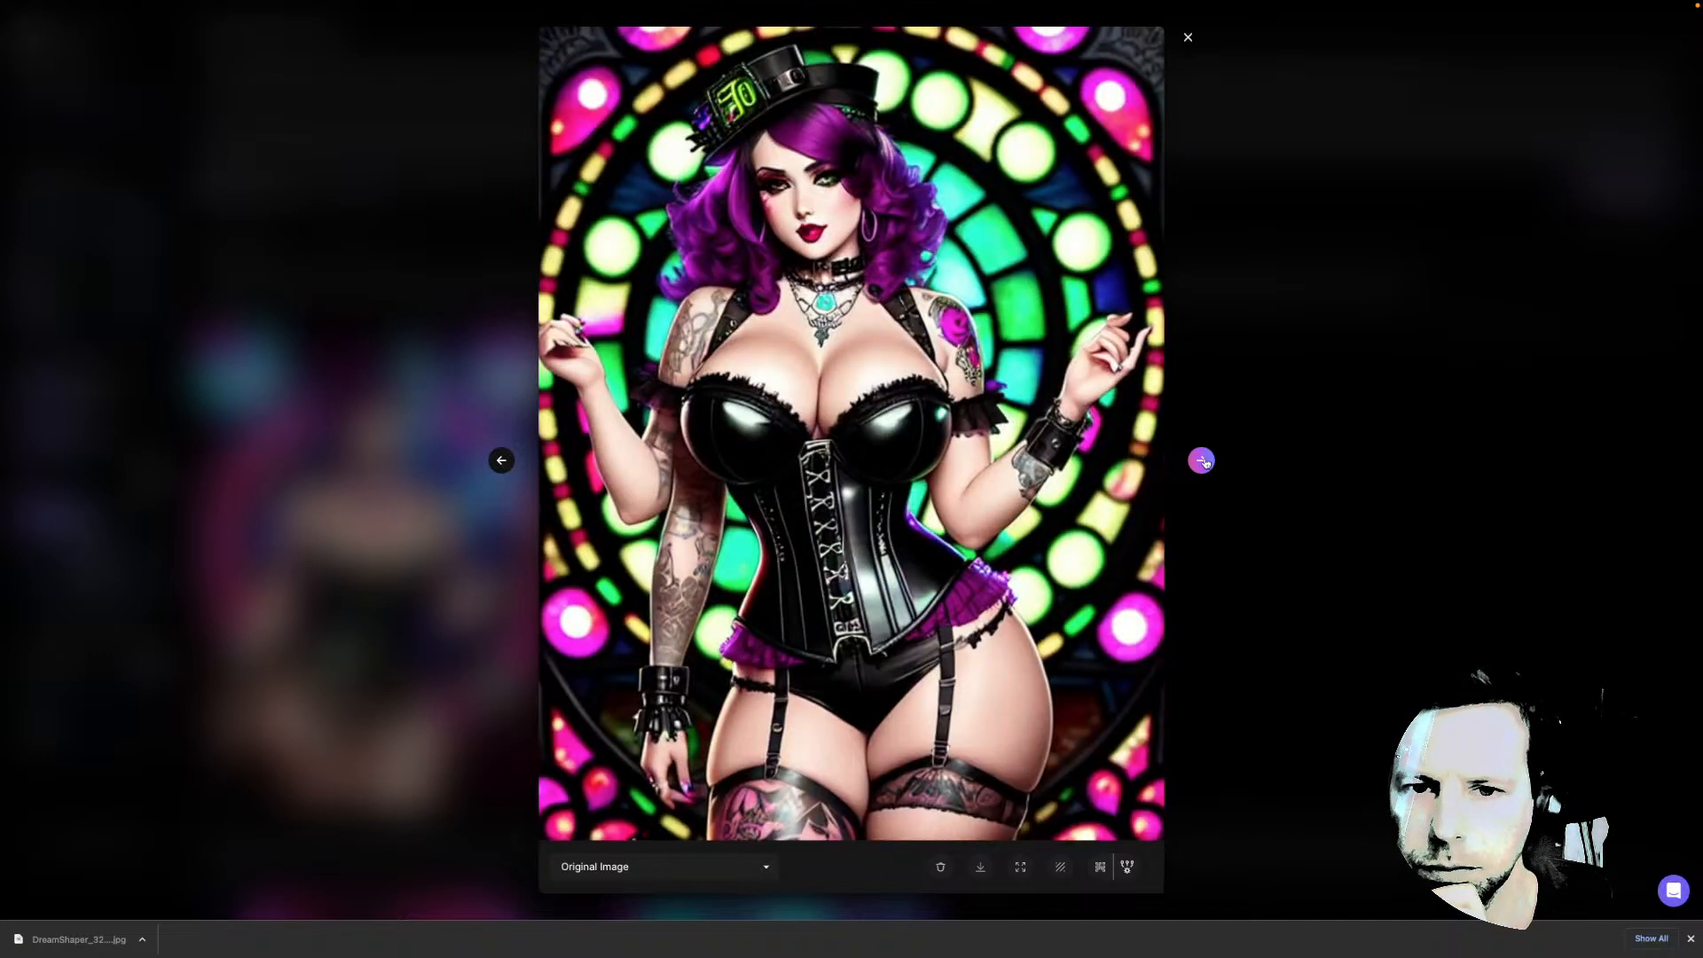
click(1202, 460)
click(1202, 460)
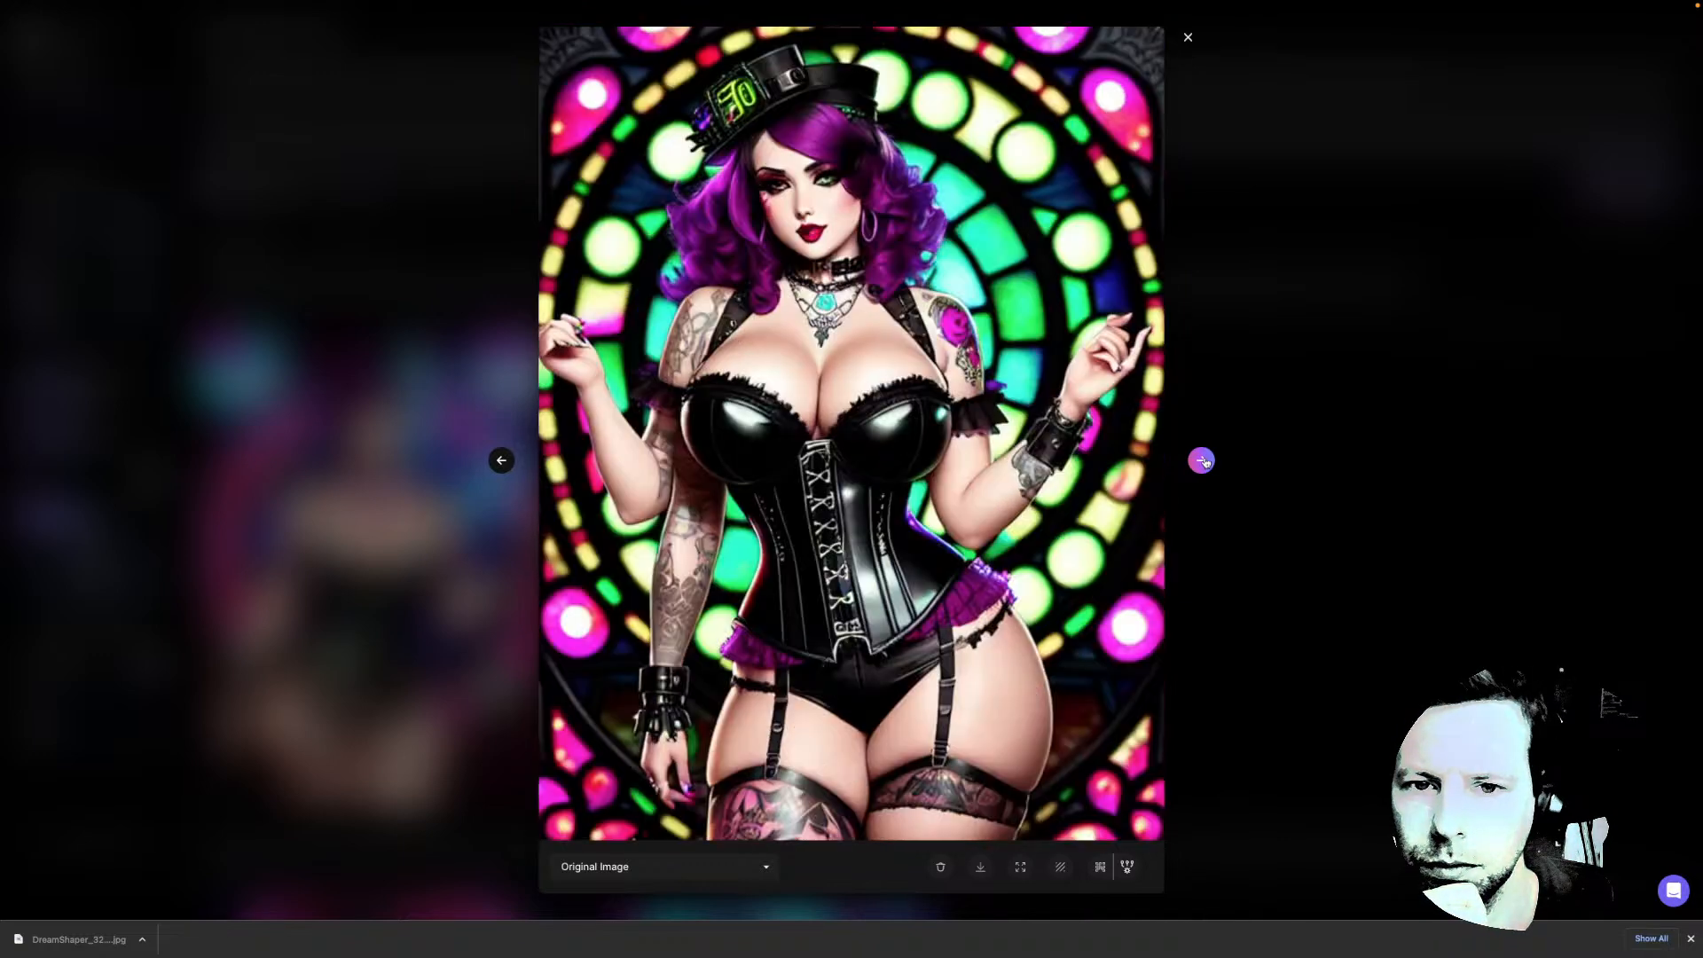
click(1120, 646)
scroll(1106, 621, down, 1)
scroll(1107, 621, down, 2)
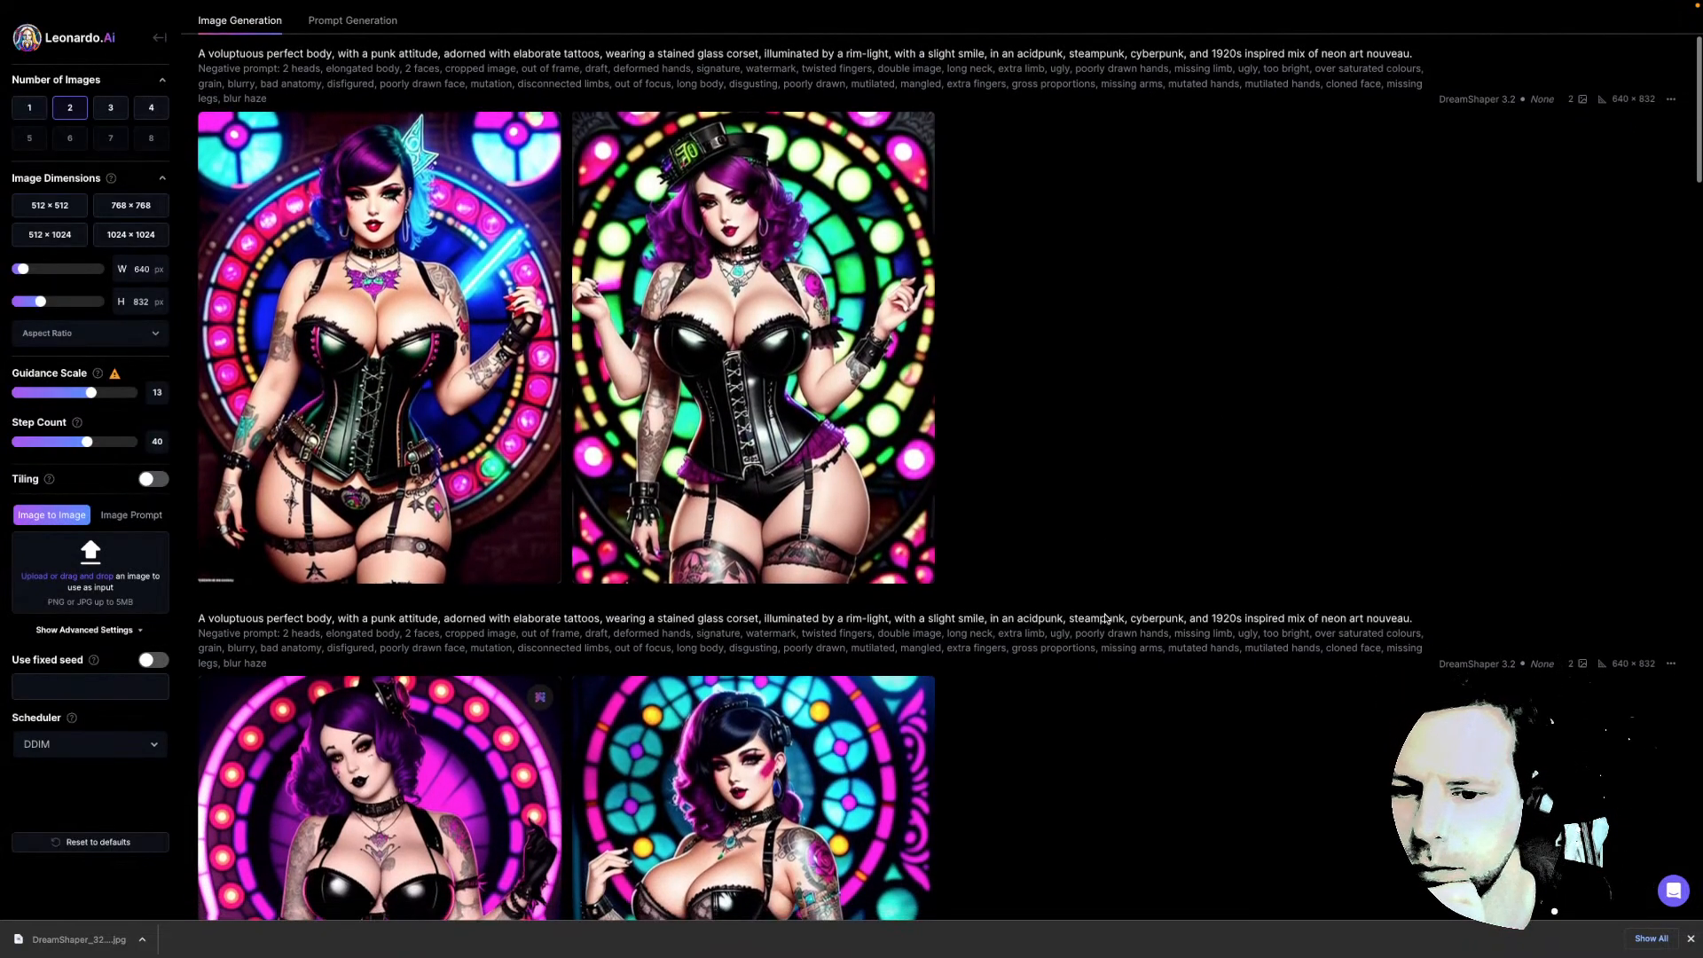
scroll(1107, 612, down, 1)
scroll(1091, 585, up, 3)
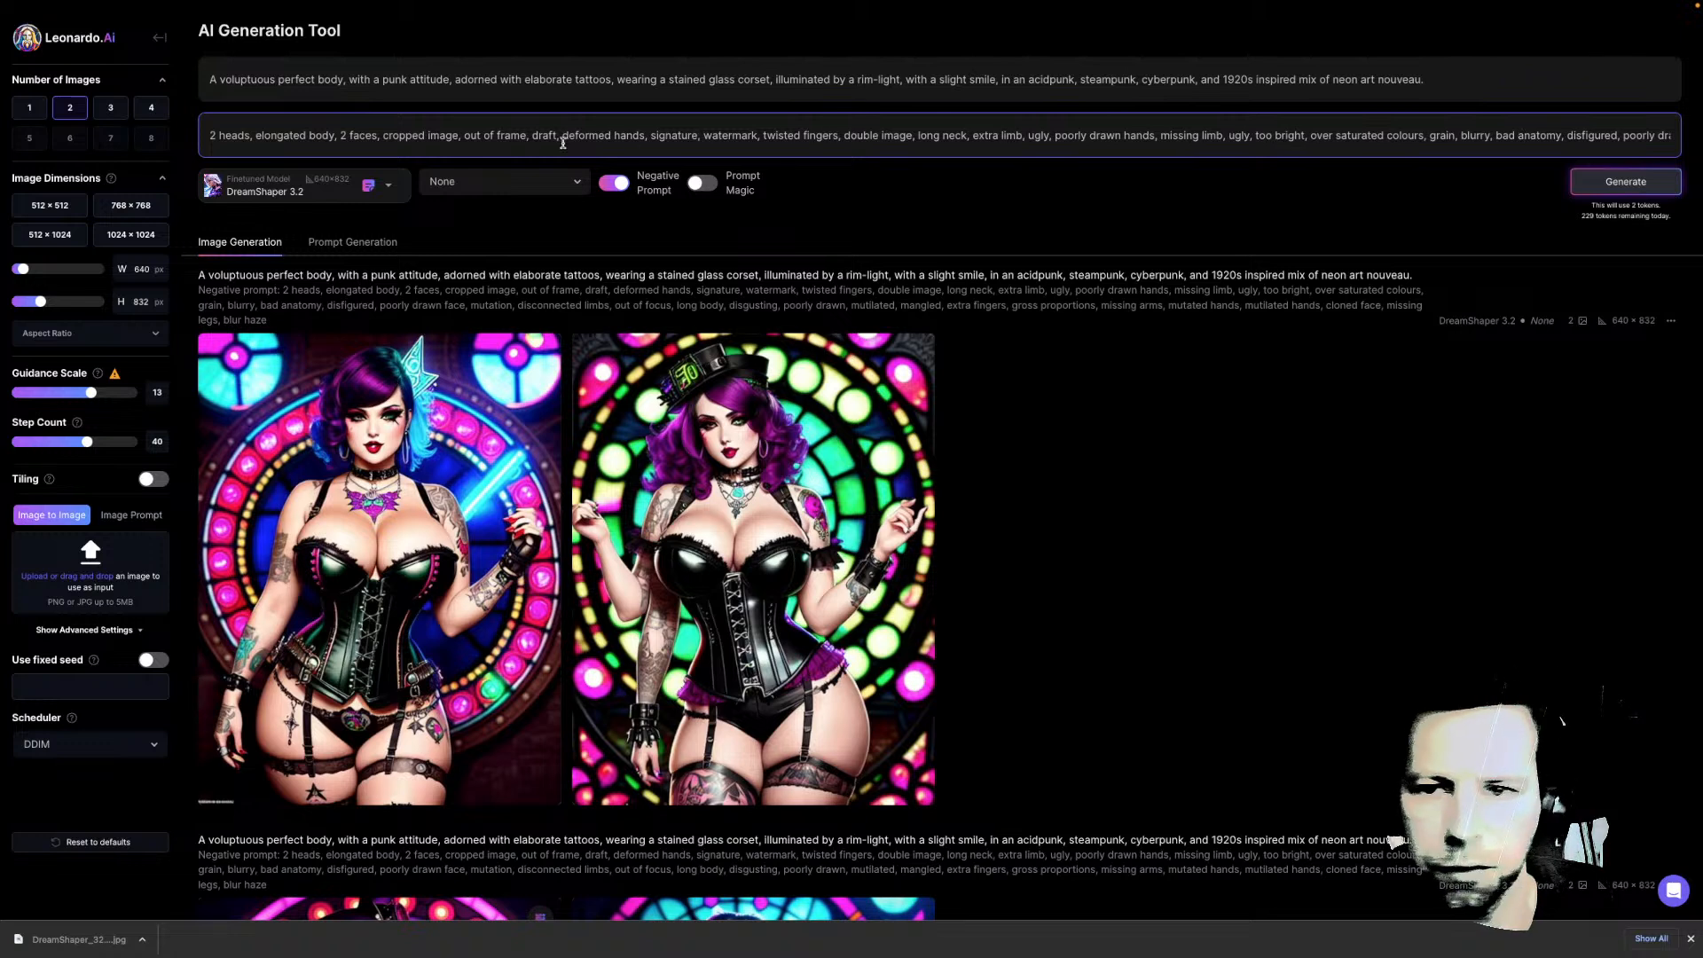
Set the scheduler to DPM Solver and generate two images from the same prompt
mouse_move(225, 486)
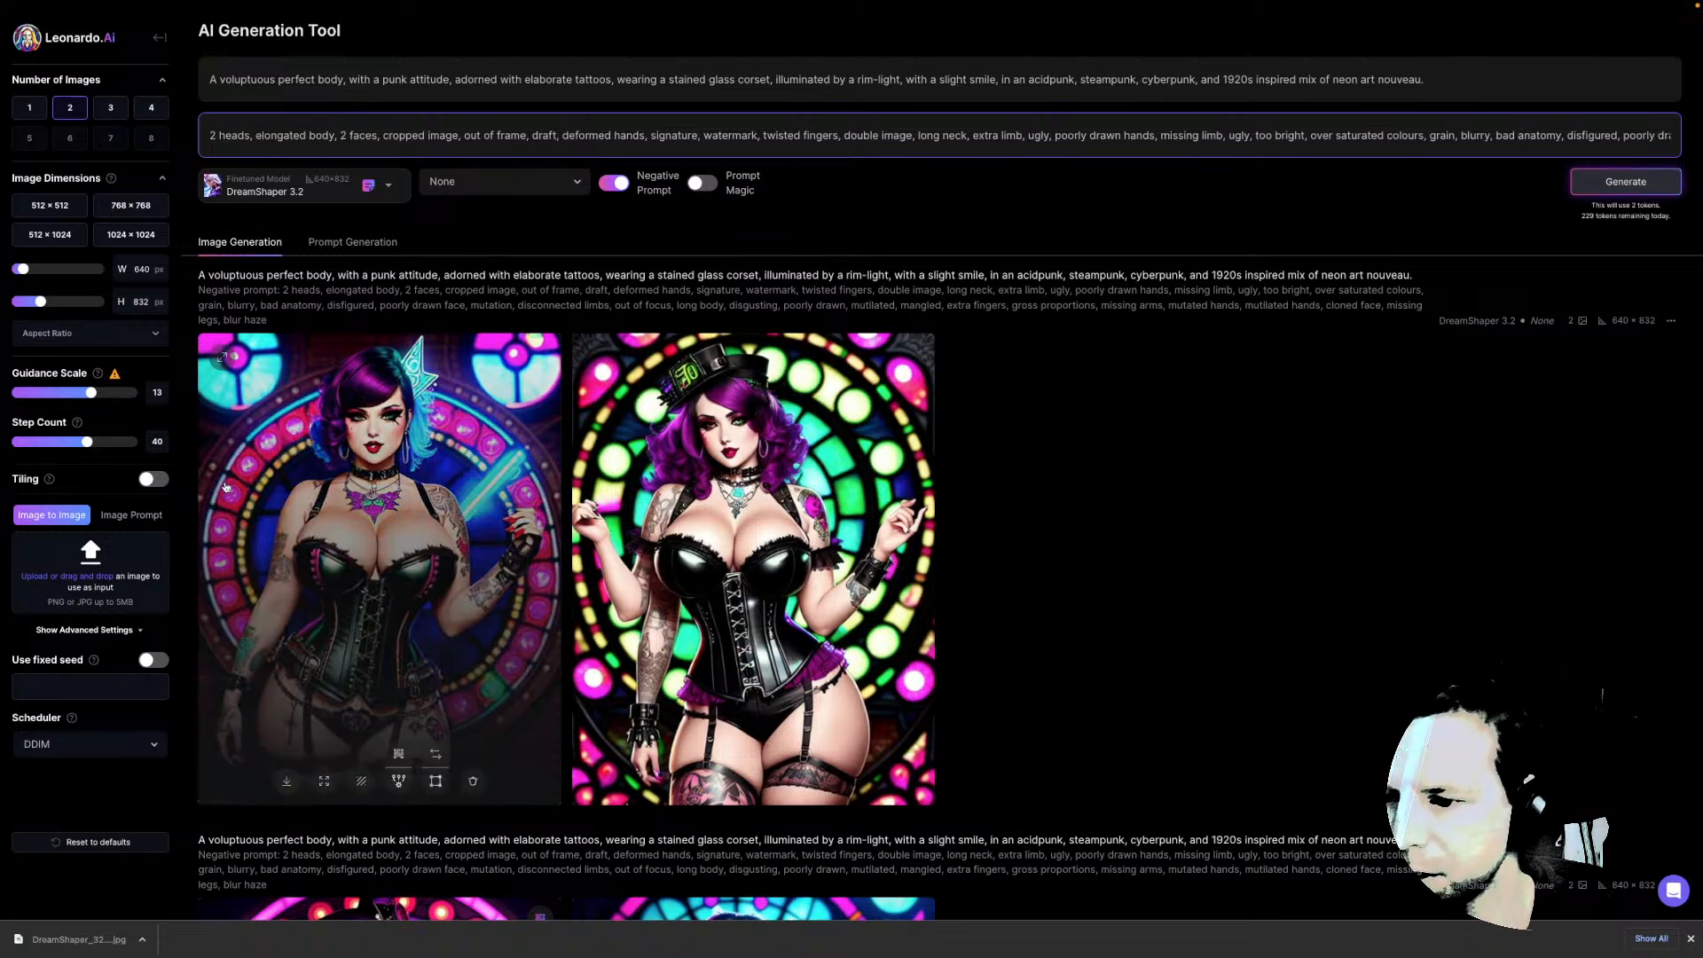
click(133, 747)
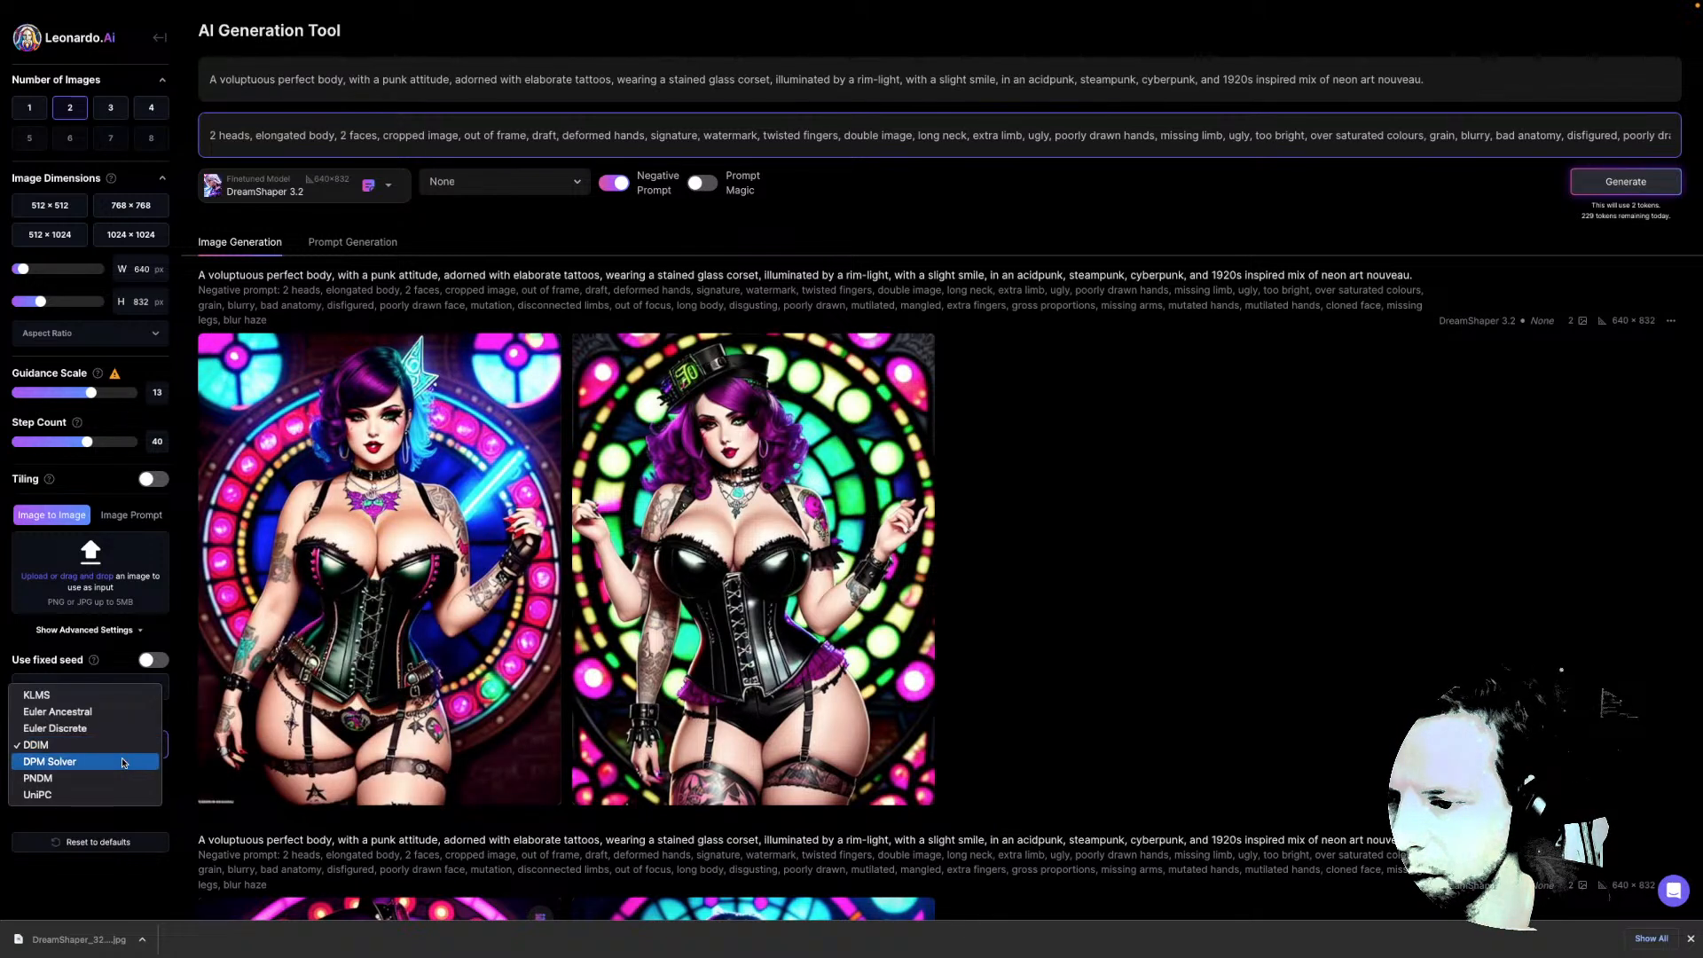
click(123, 763)
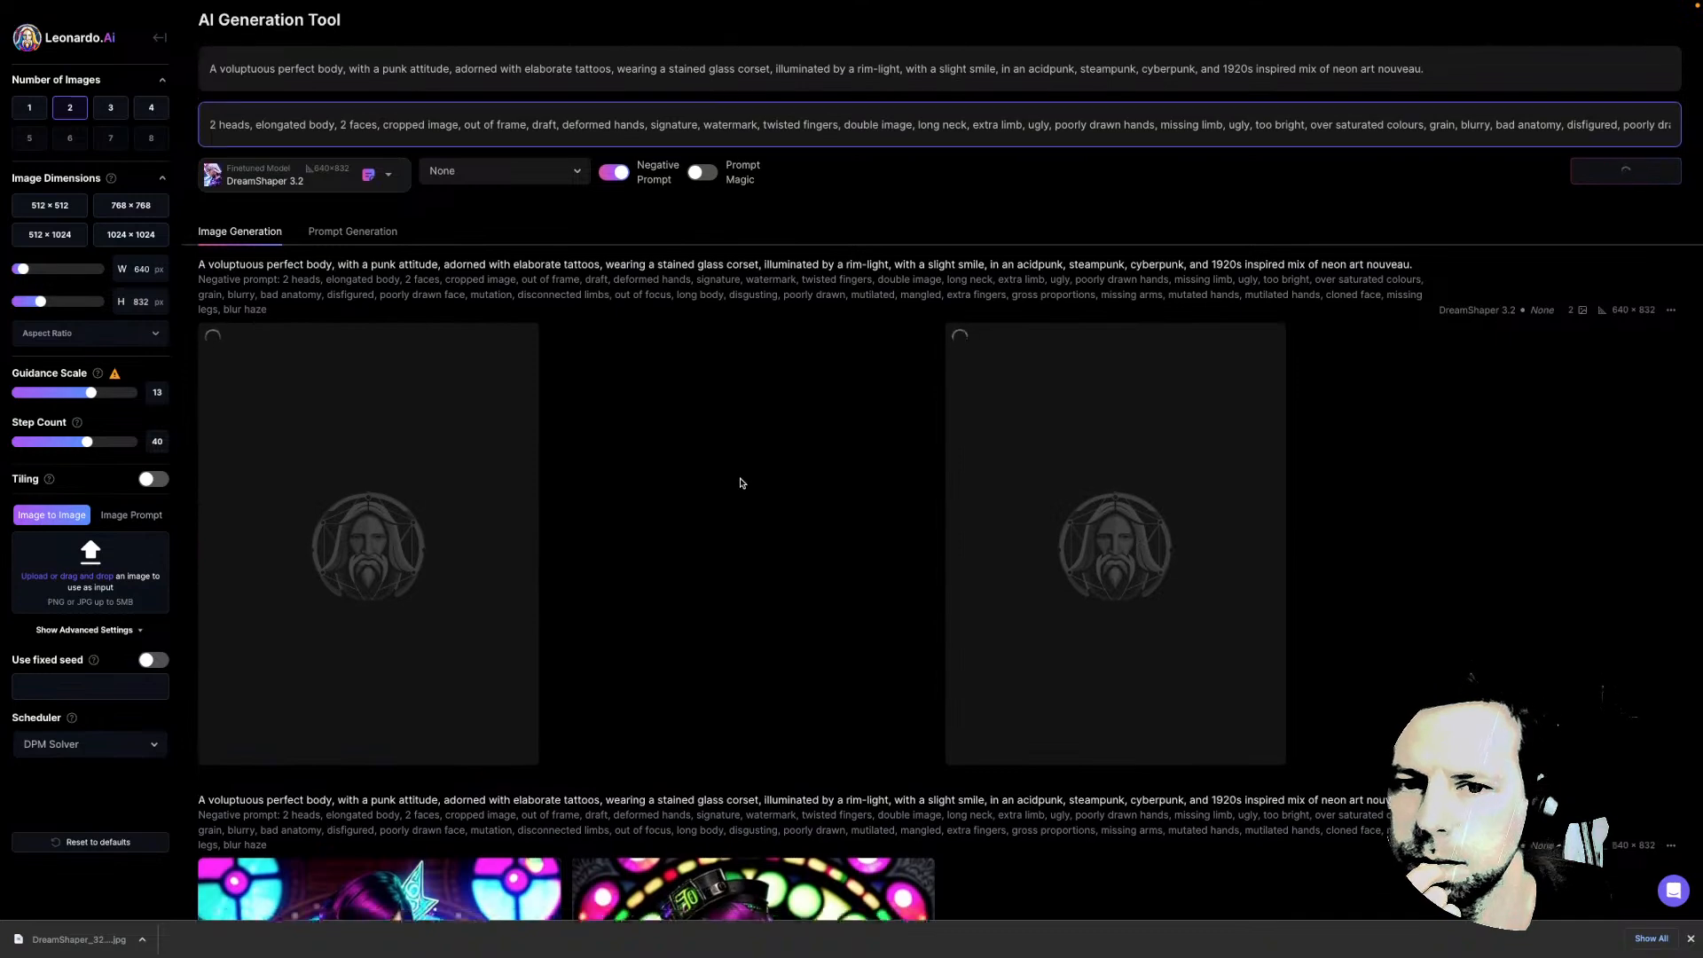
Review the earlier images from the other schedulers in the generation history
scroll(742, 482, down, 5)
scroll(705, 487, down, 4)
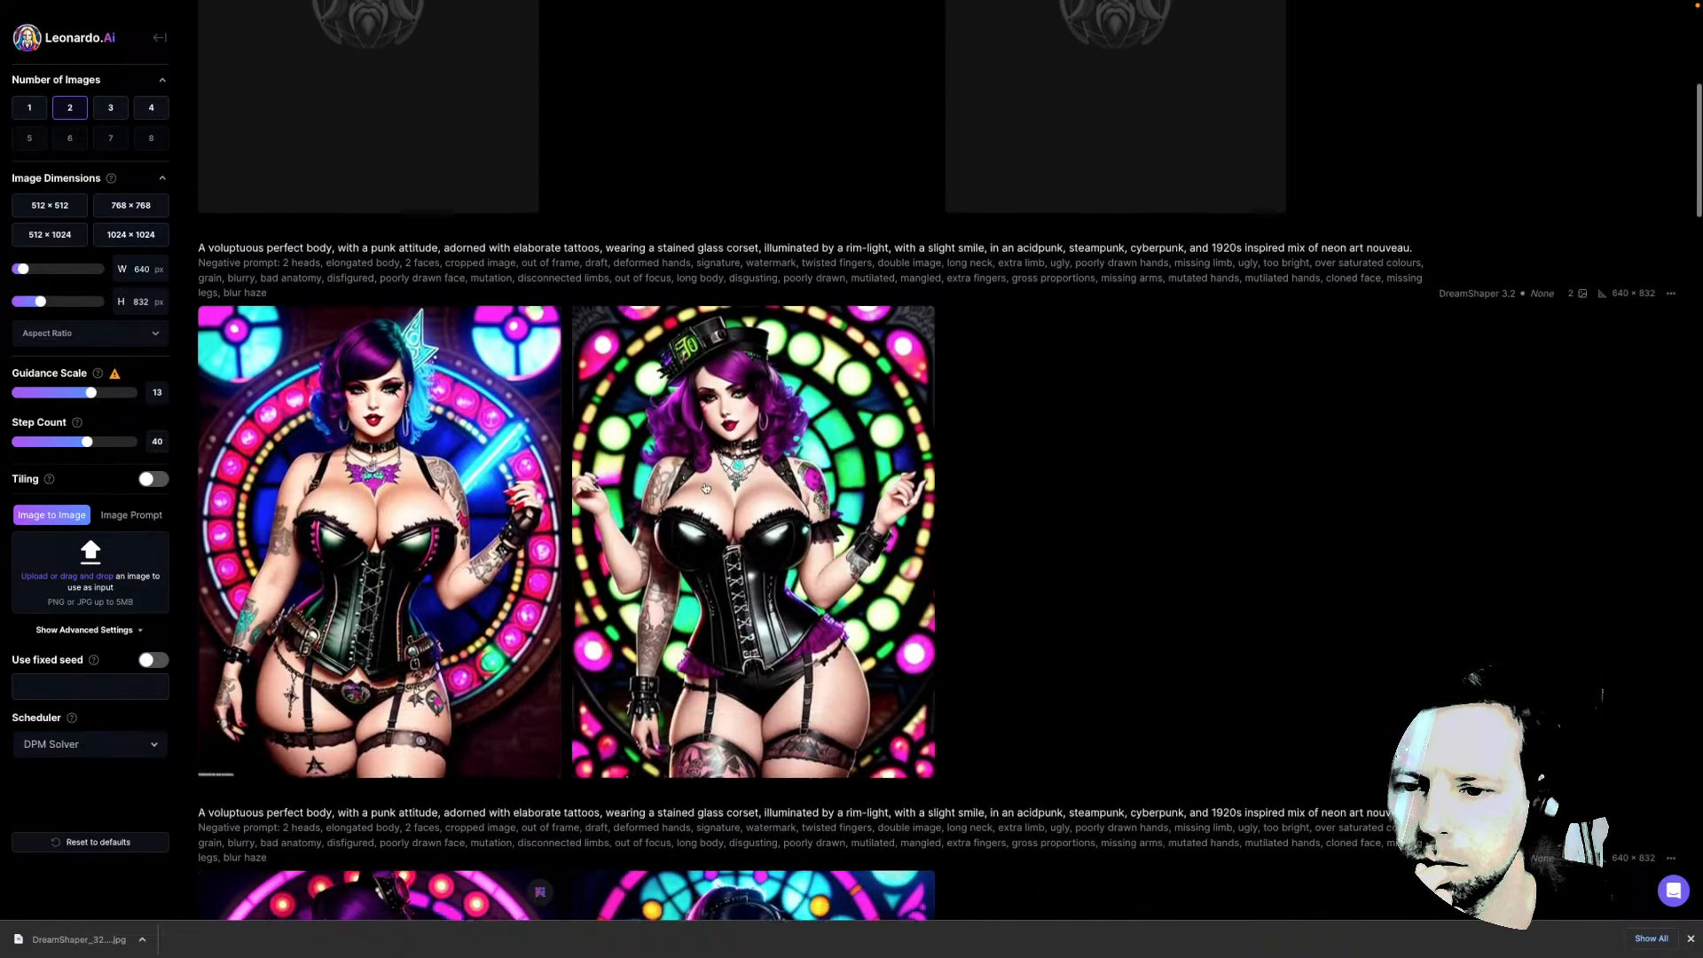
scroll(705, 486, down, 5)
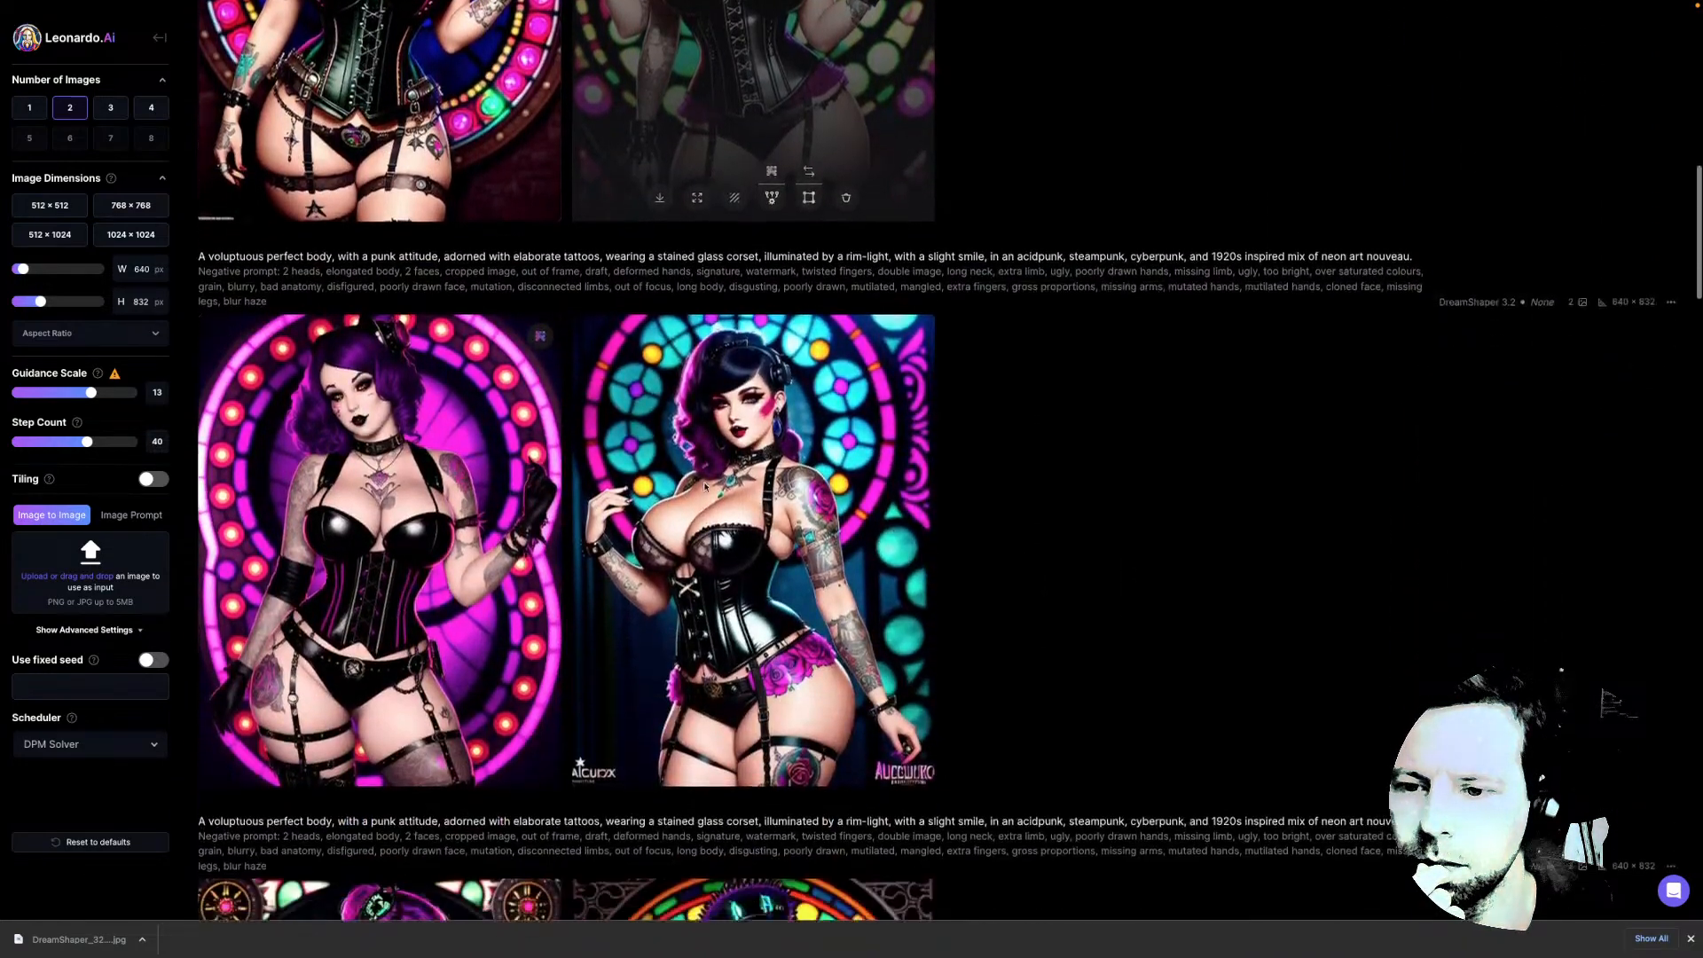
scroll(705, 487, down, 4)
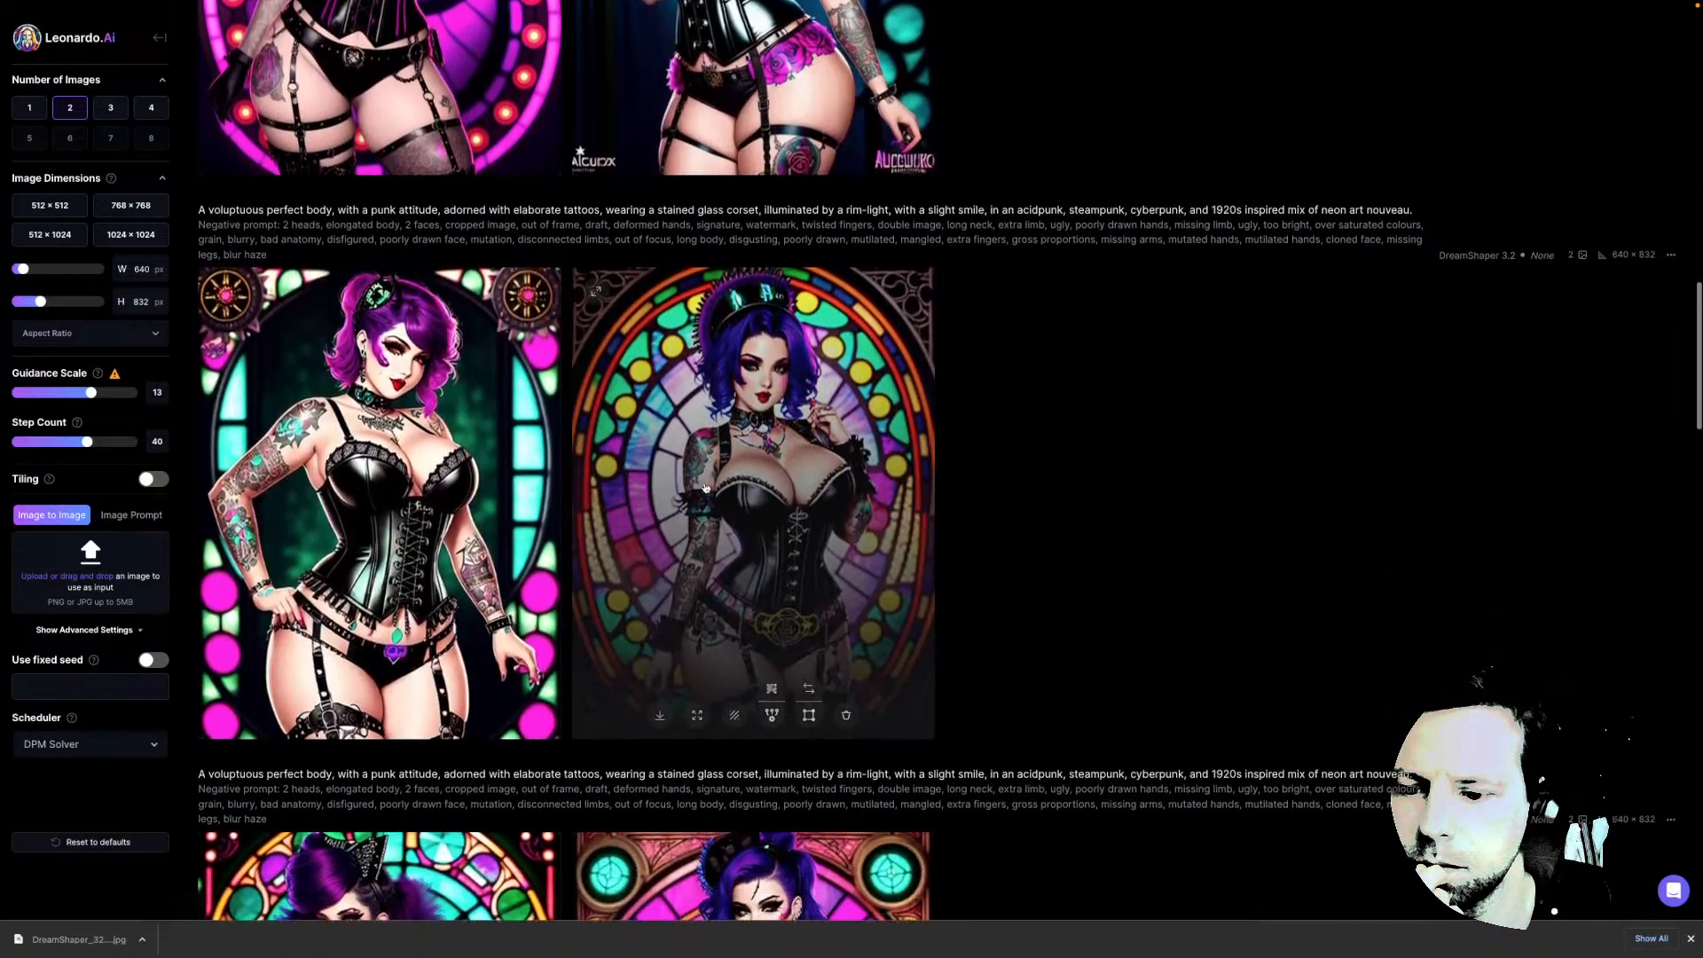
scroll(705, 487, up, 3)
scroll(705, 487, up, 3)
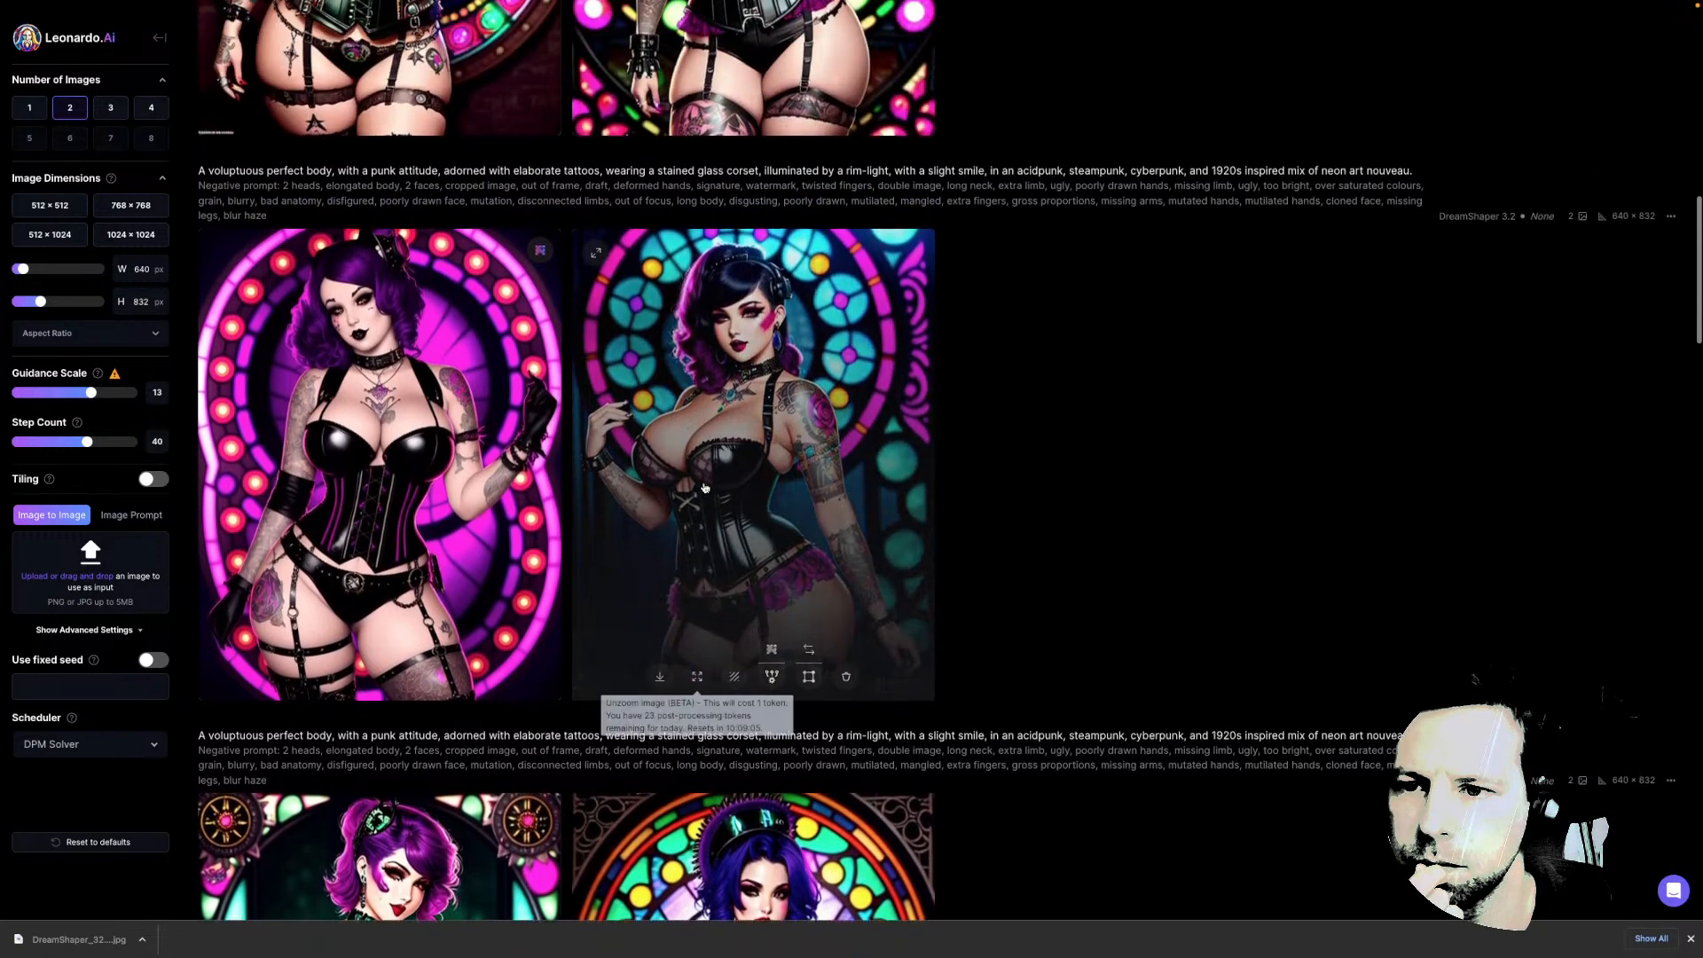
Enlarge the image with the purple neon ring and compare its original and upscaled versions
click(511, 470)
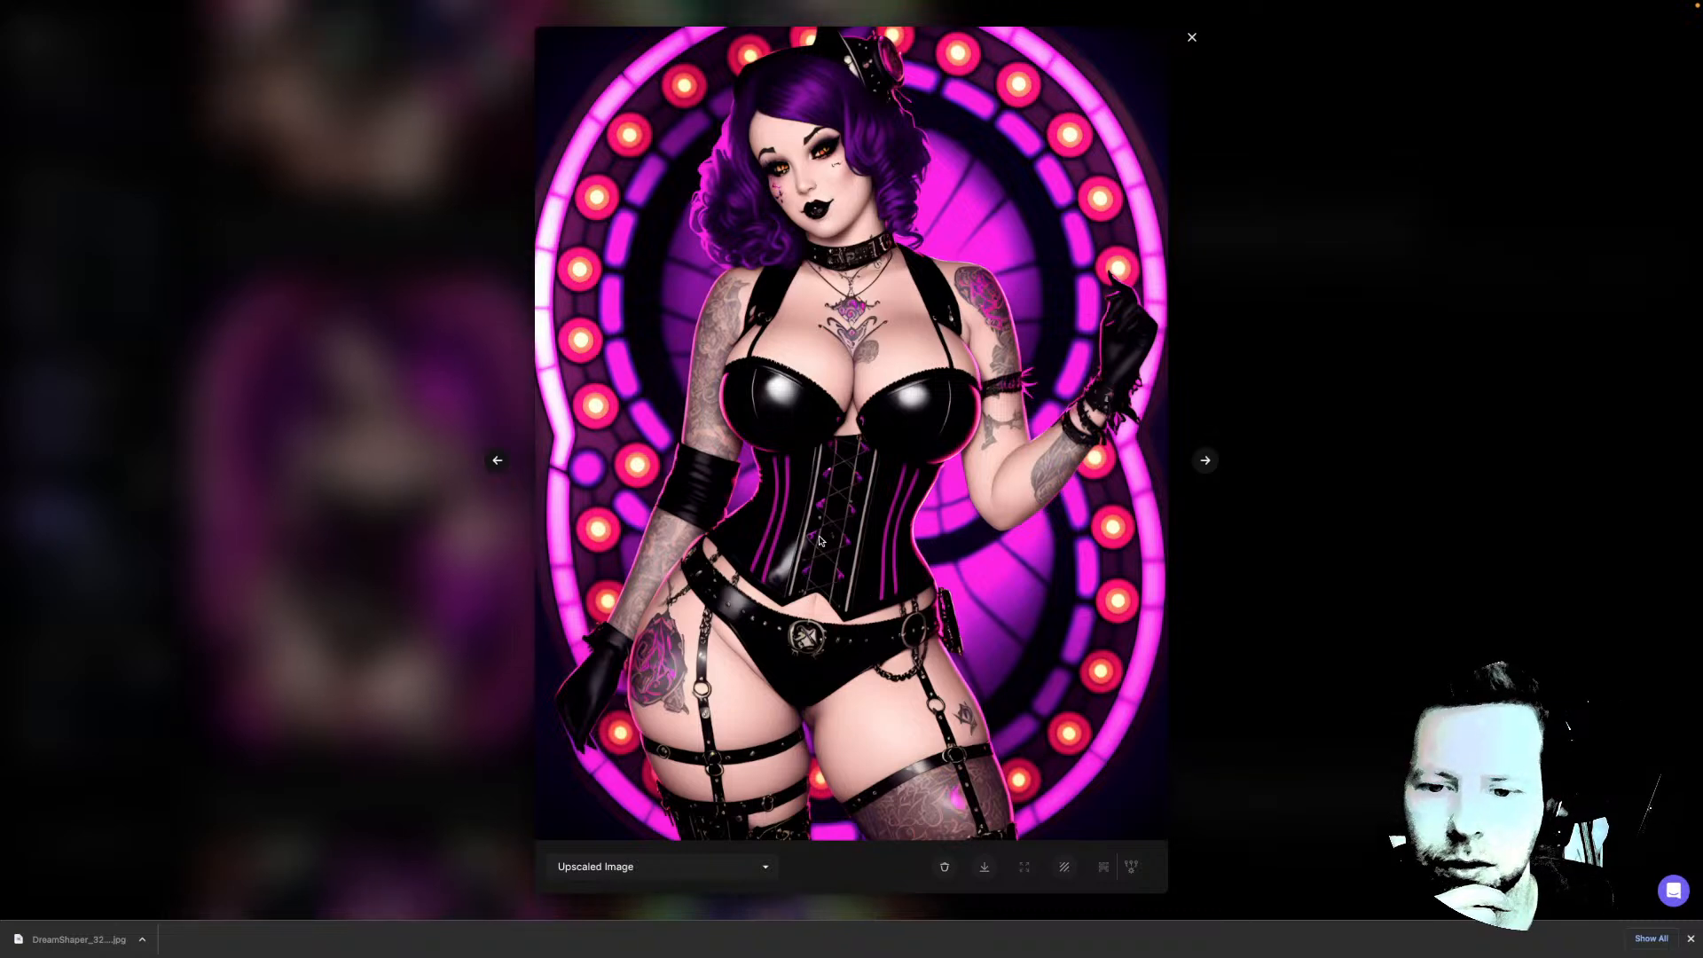
click(707, 866)
click(707, 854)
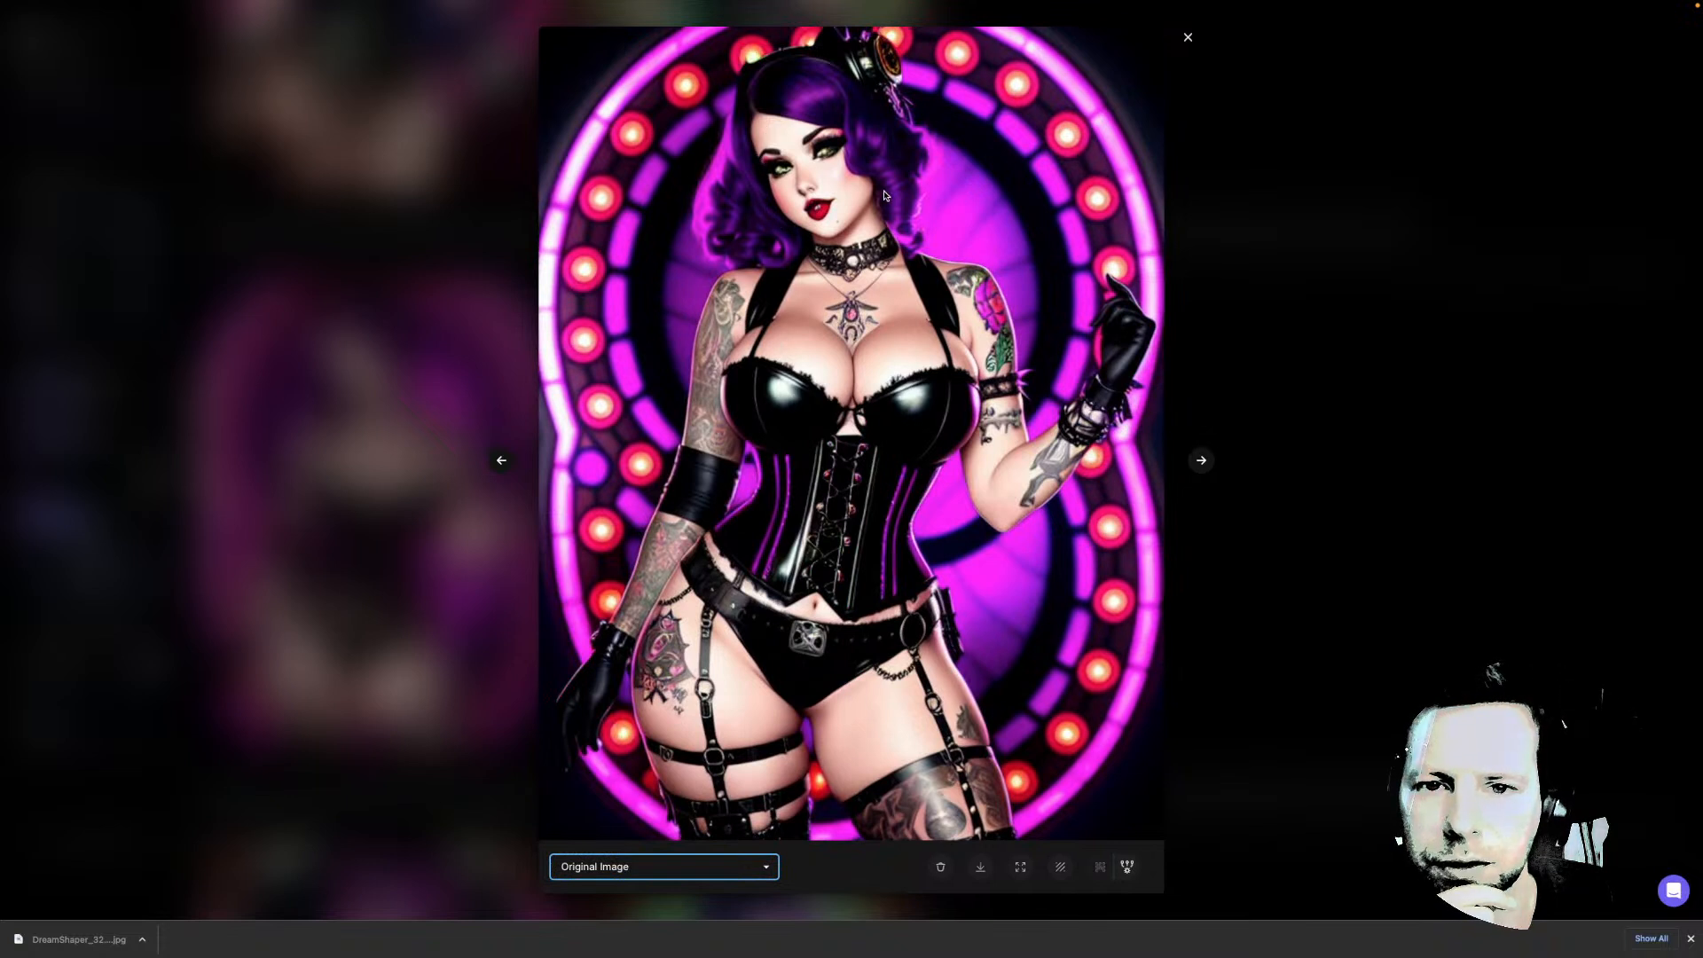
click(716, 869)
click(705, 885)
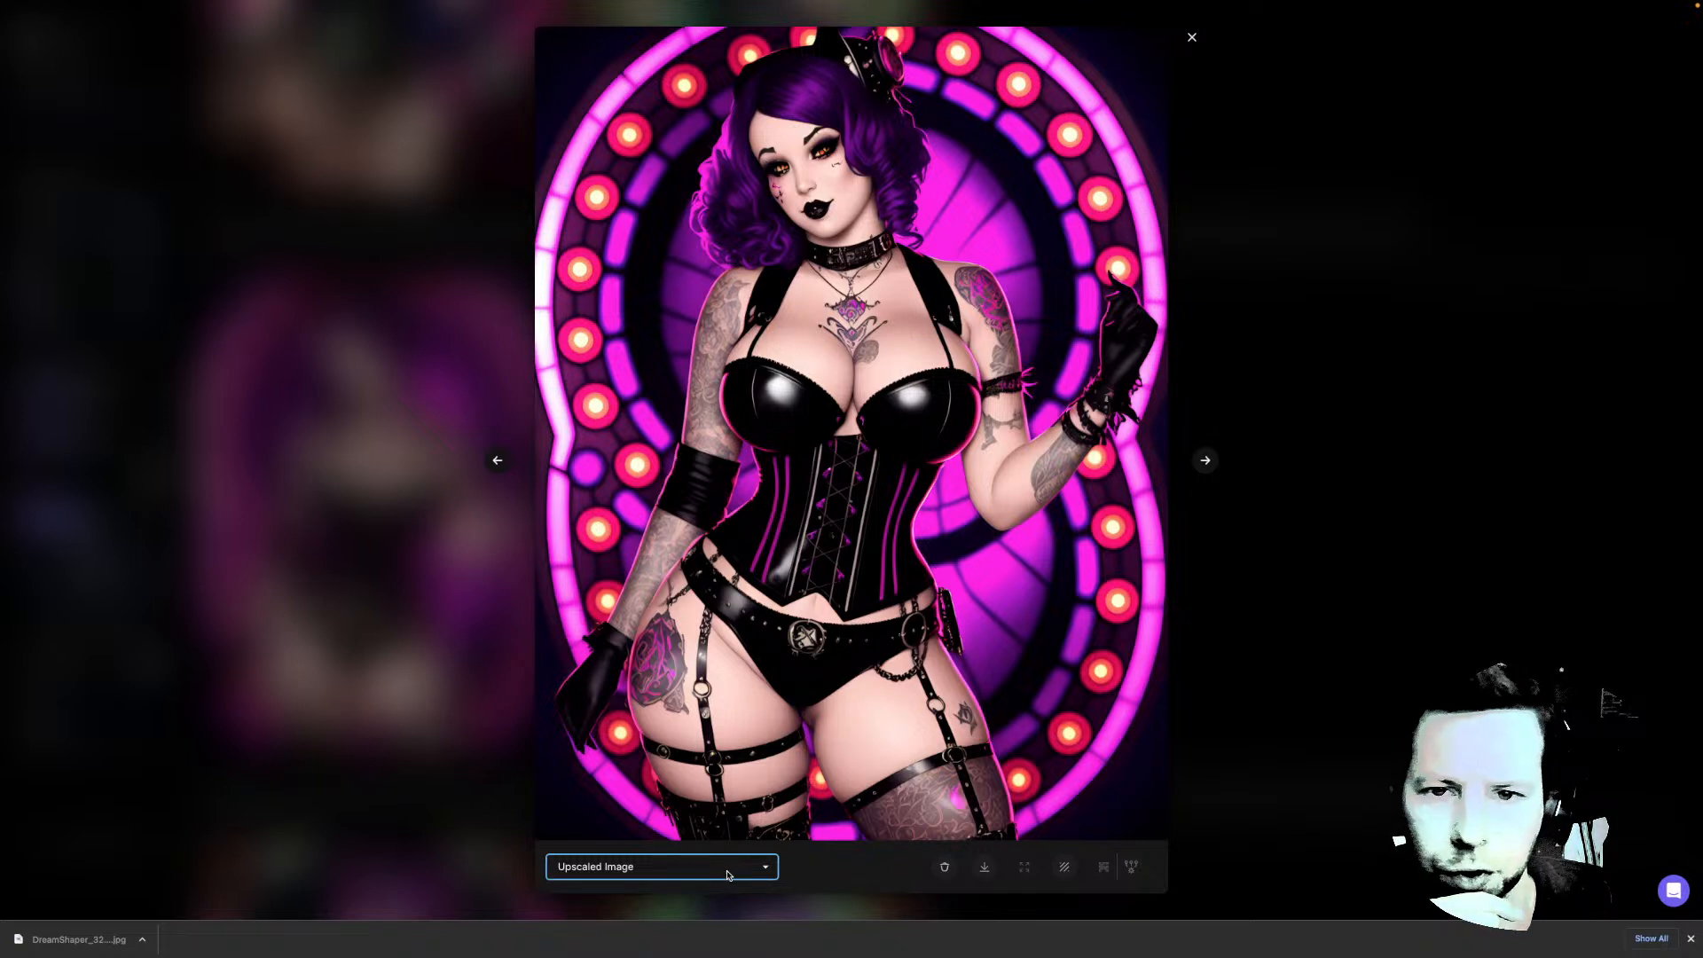
click(733, 875)
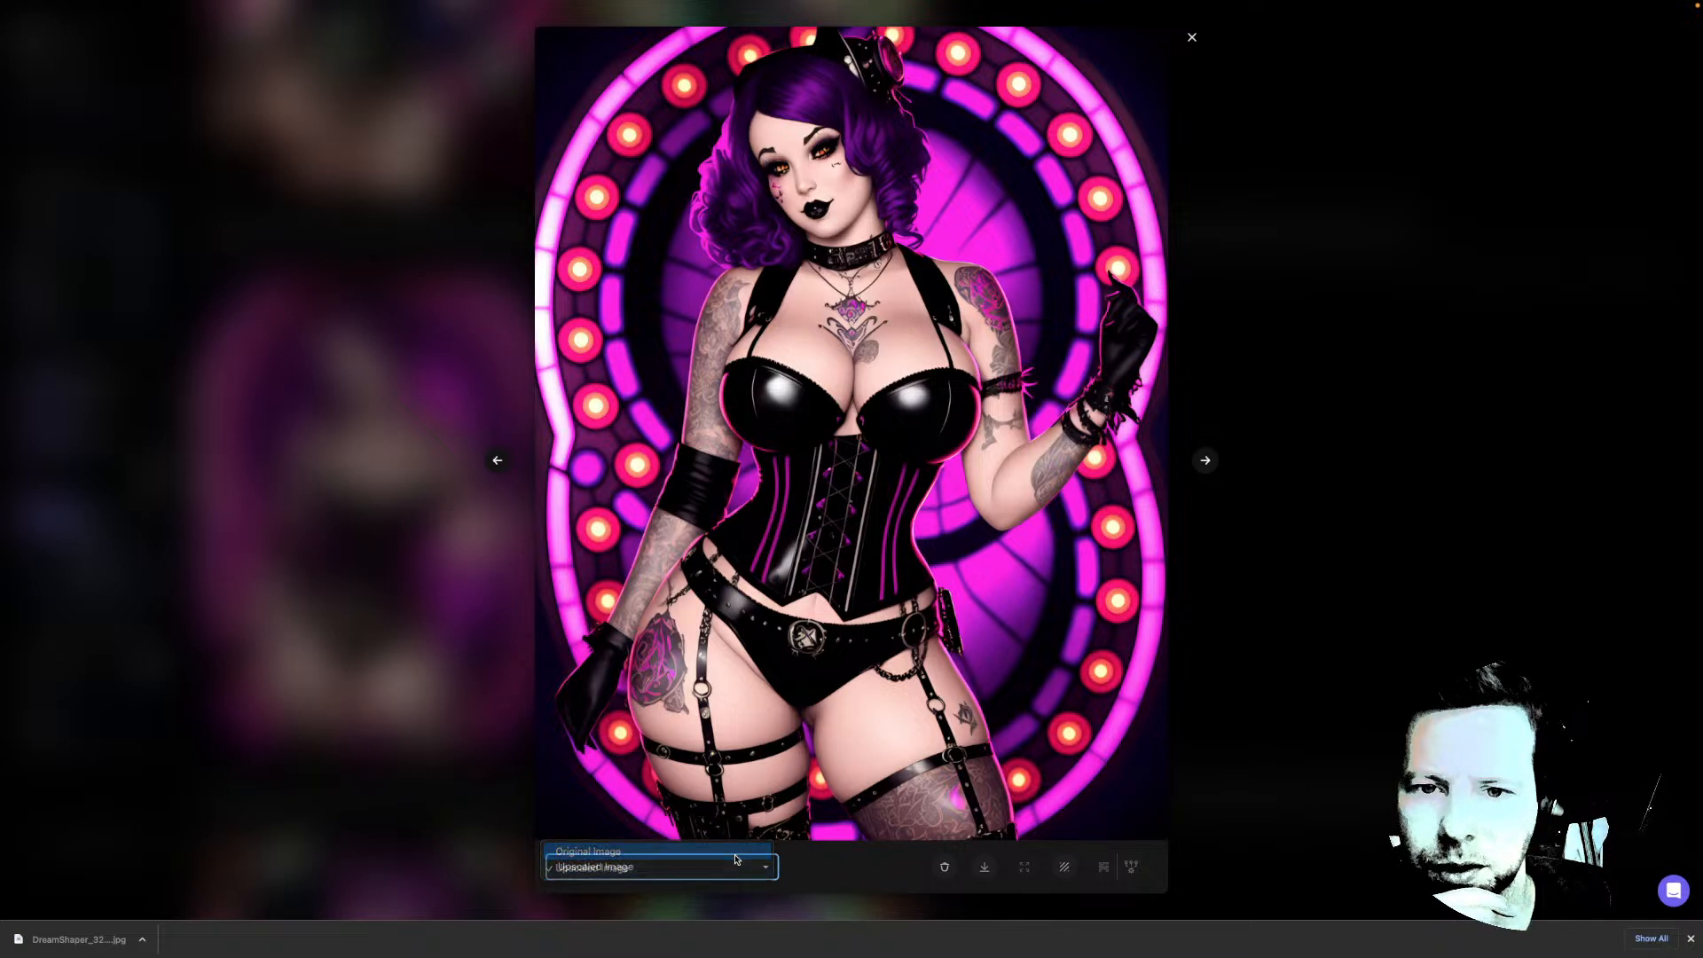
click(735, 857)
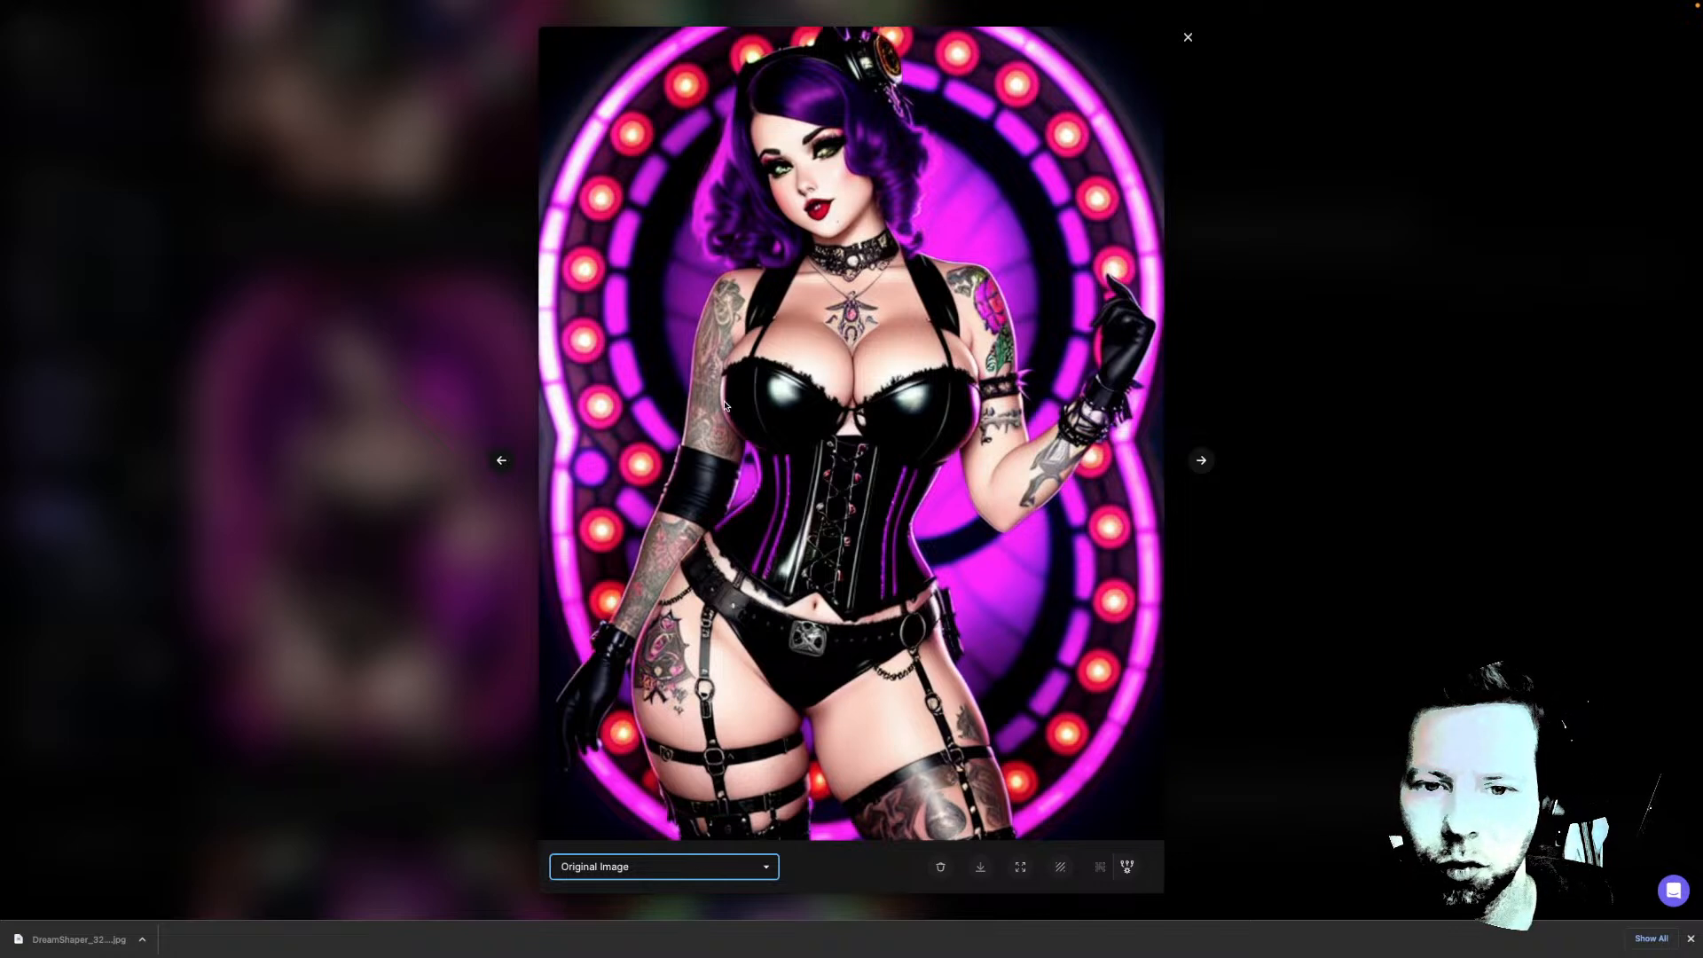
click(735, 872)
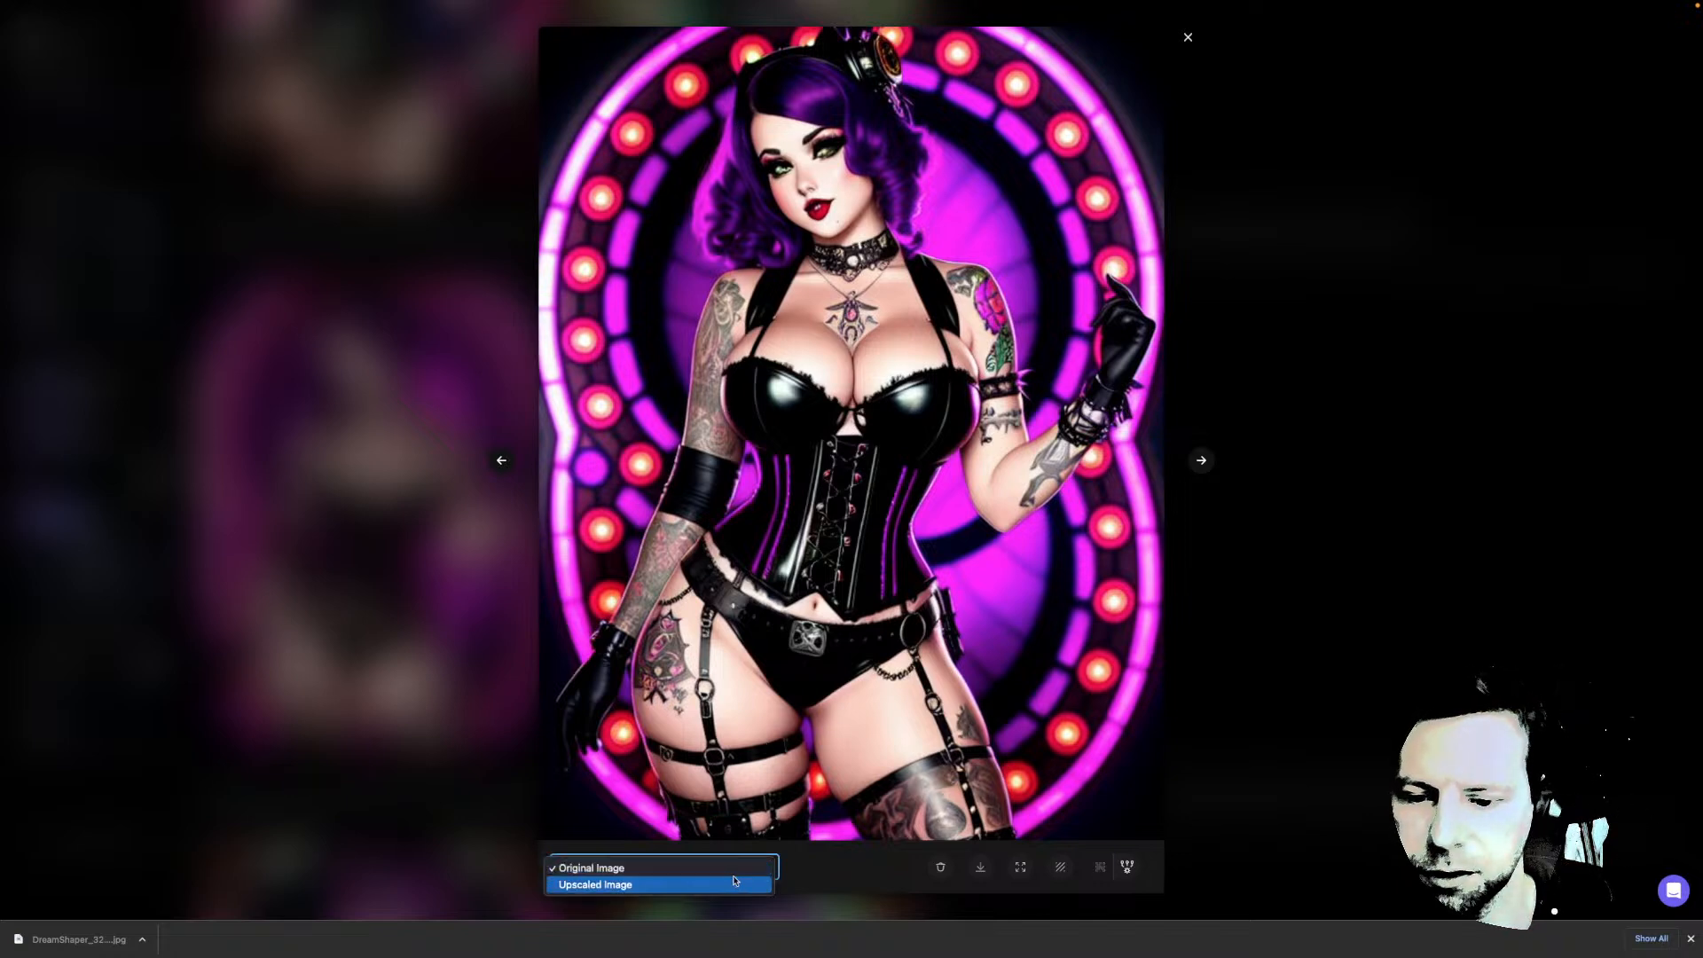
click(736, 885)
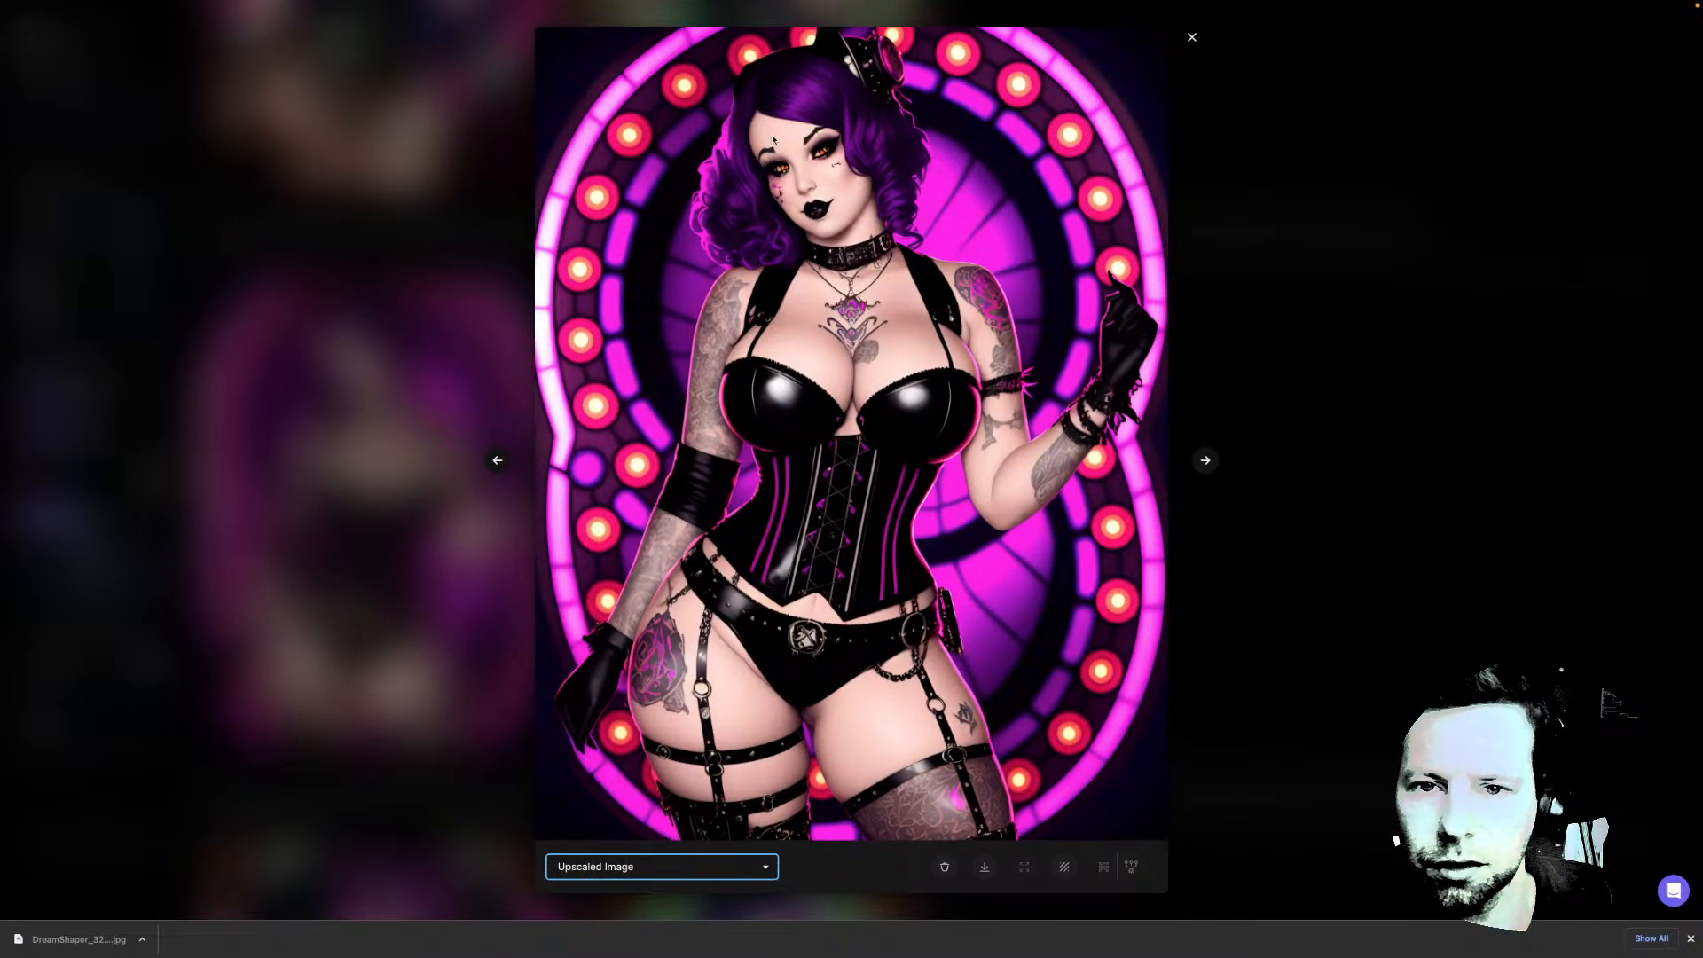
click(678, 878)
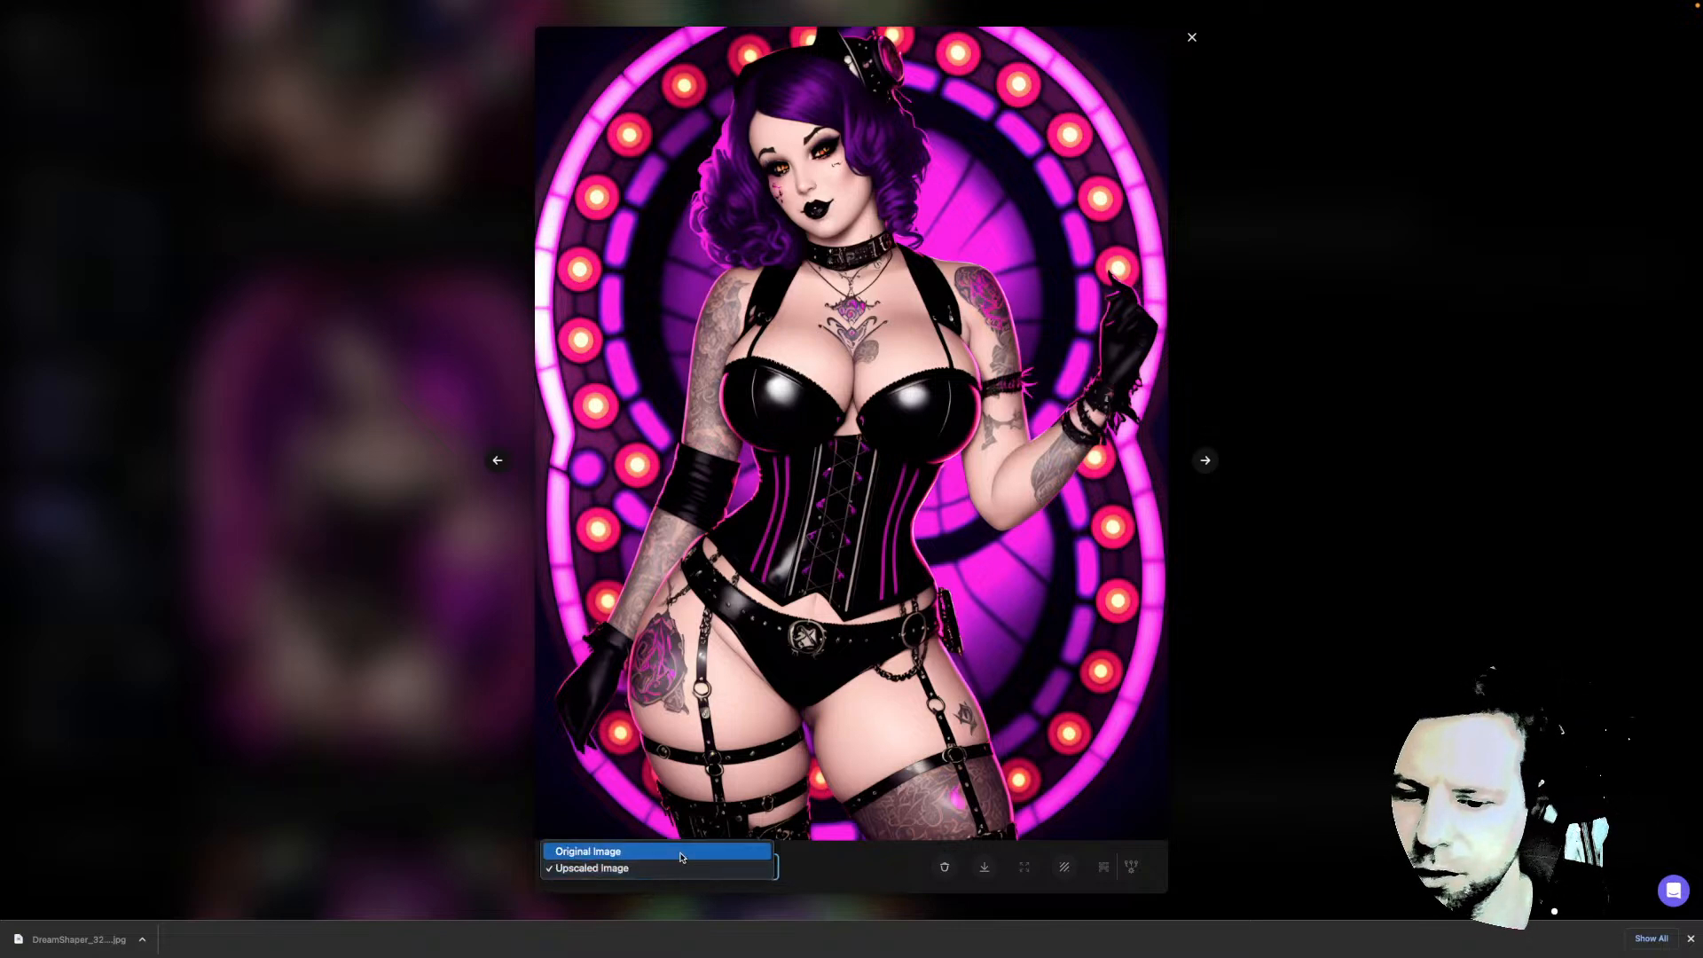
click(680, 853)
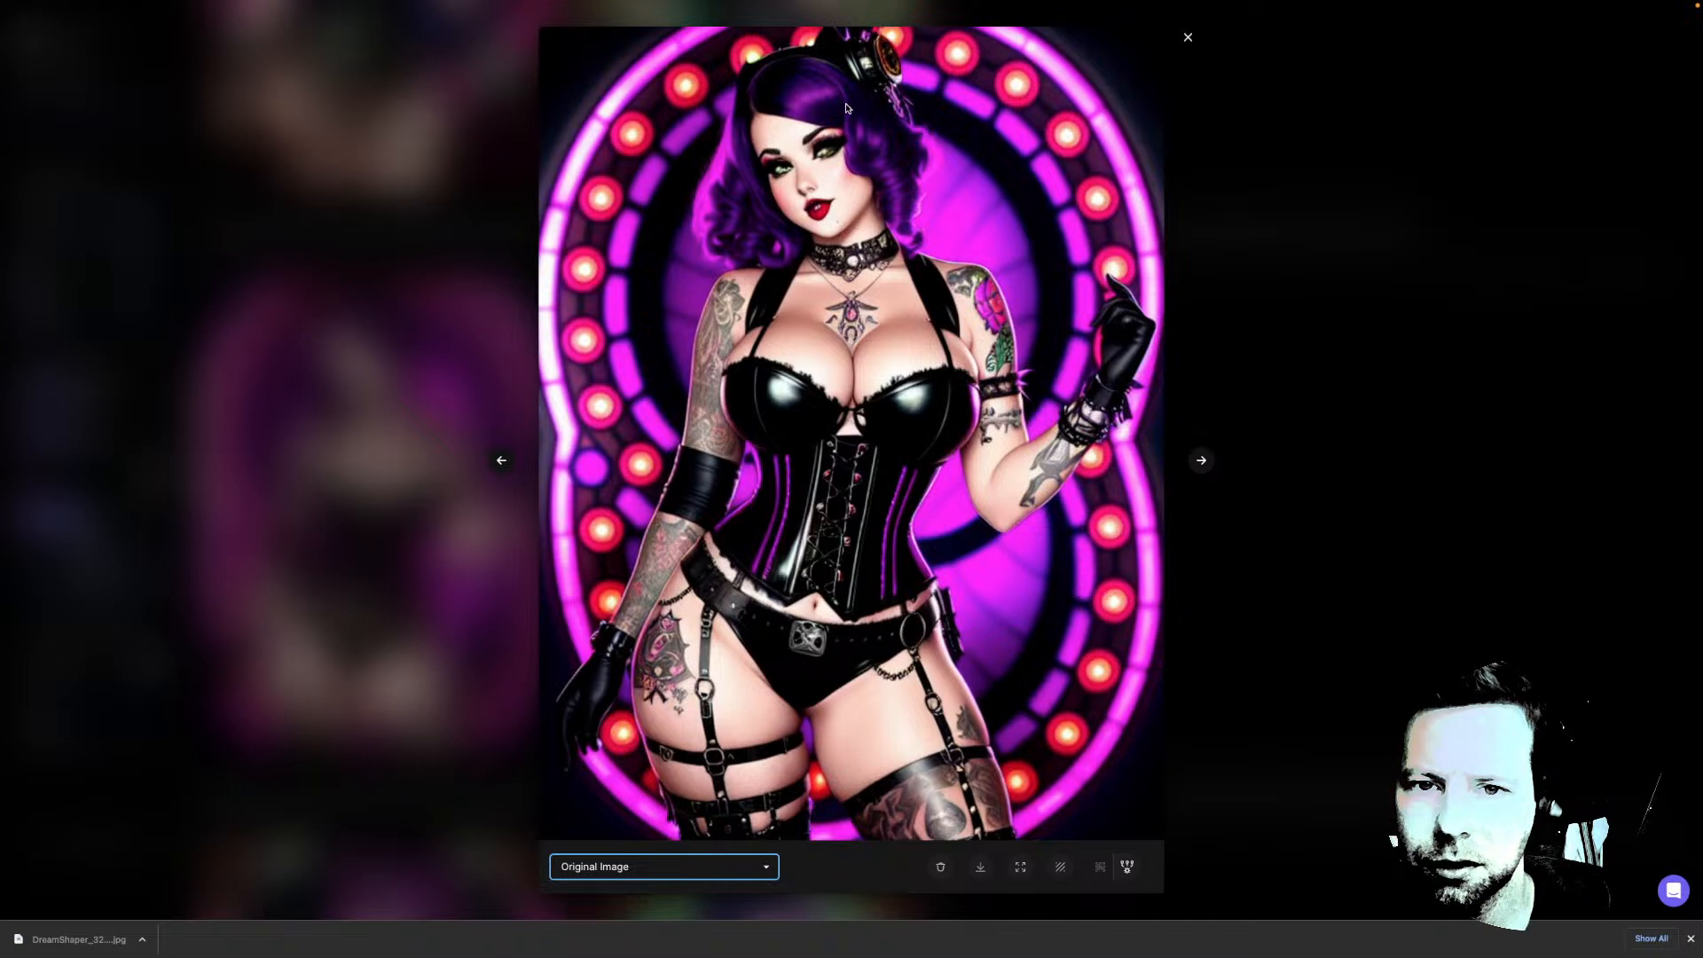
click(664, 873)
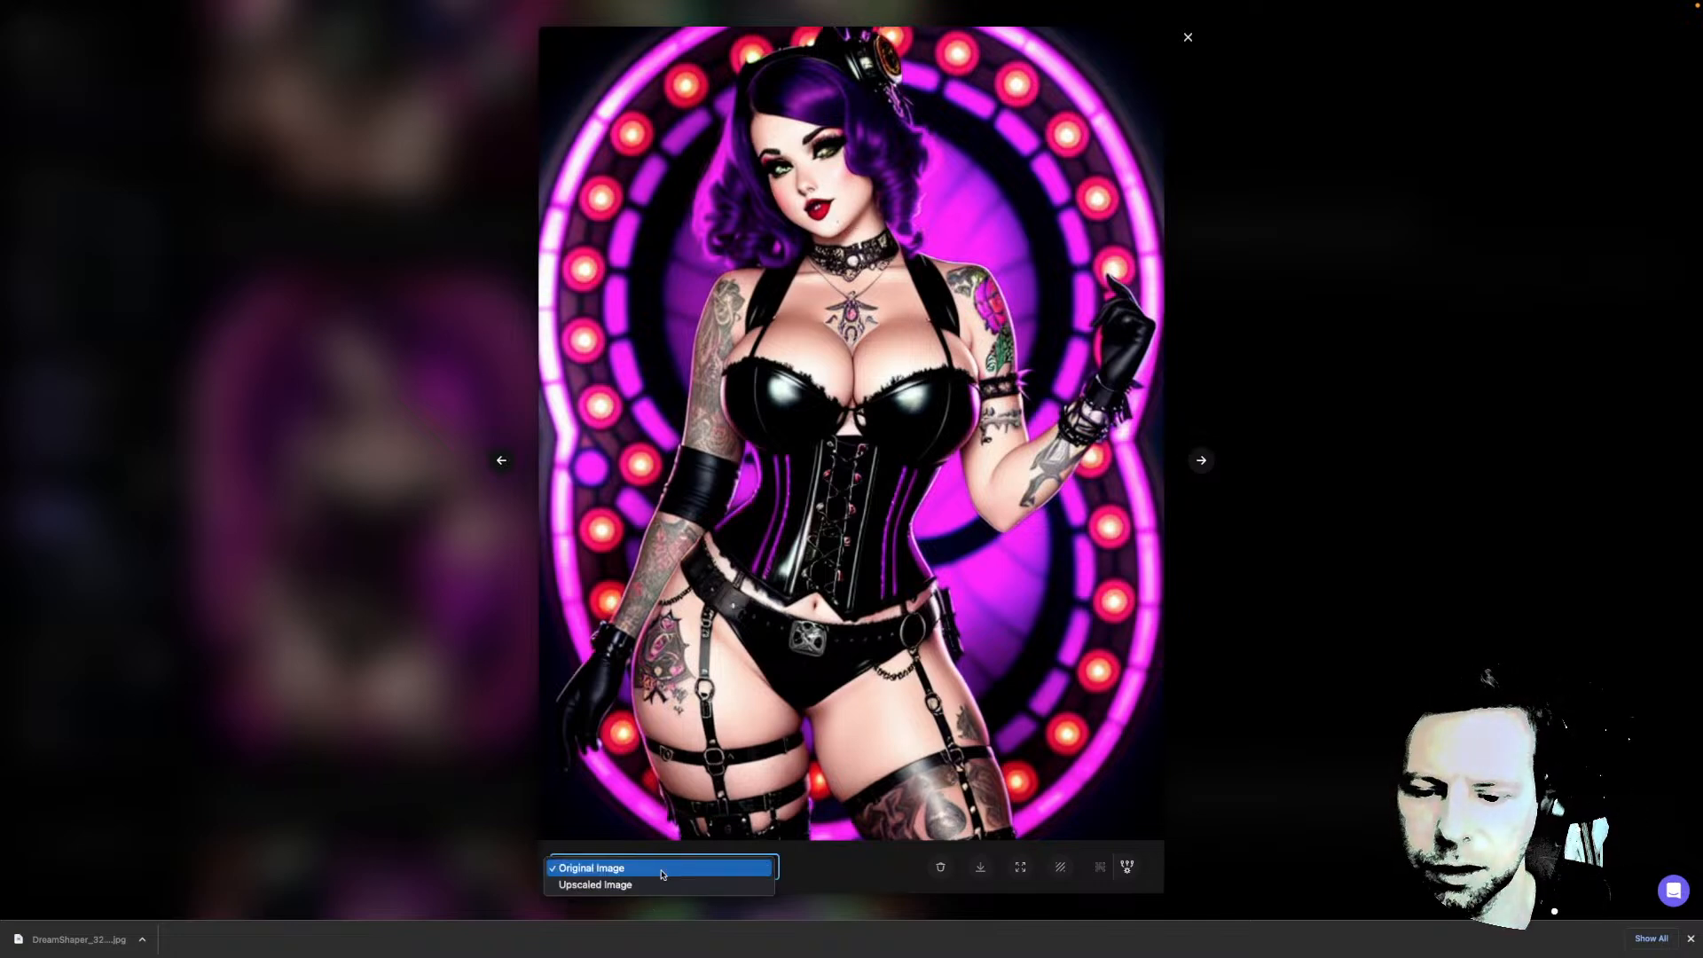
click(660, 884)
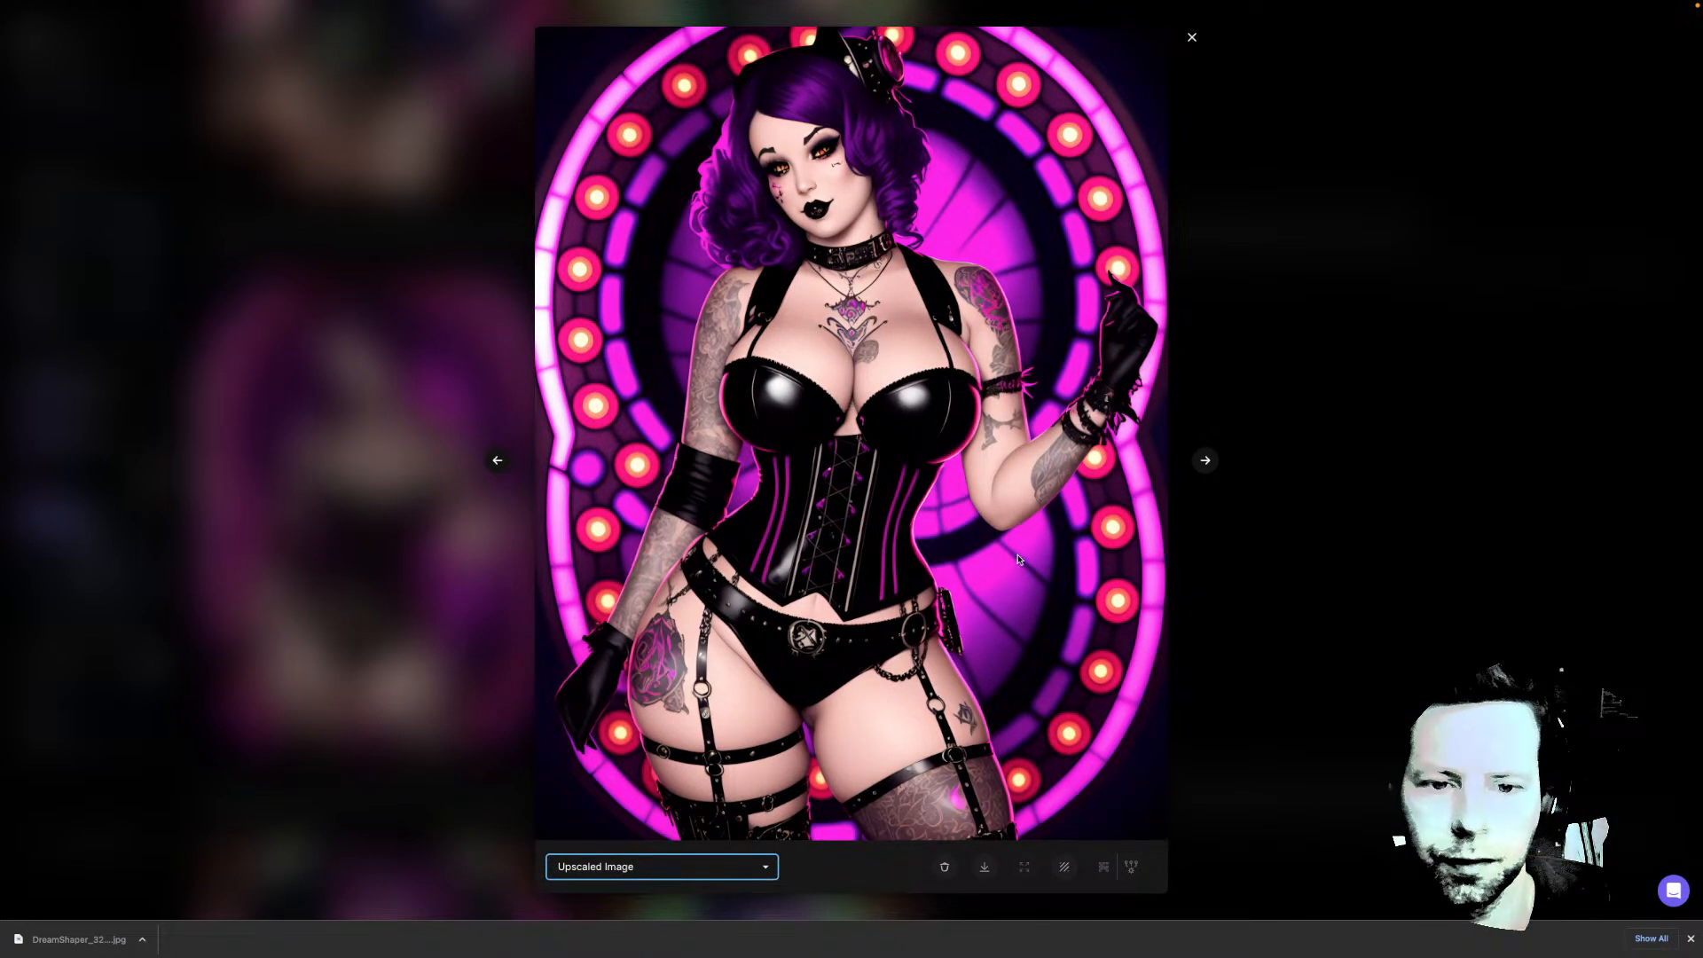
Open the upscaled neon ring image at full resolution and examine its face, tattoo and corset details up close
click(985, 866)
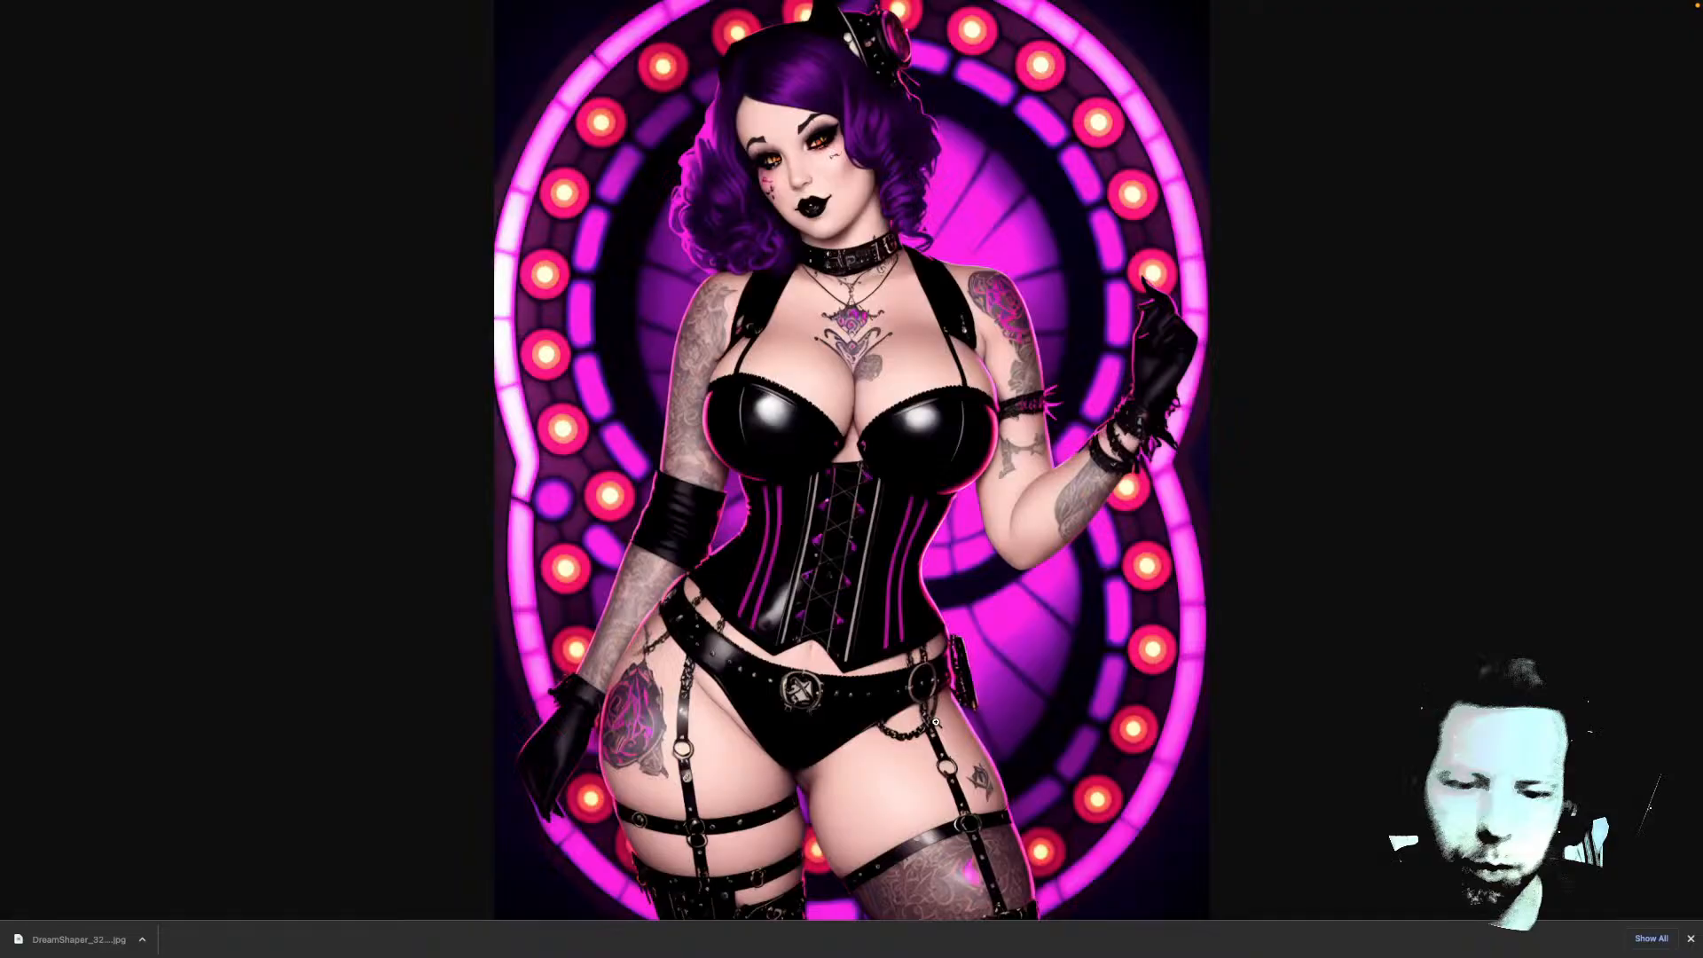
click(854, 387)
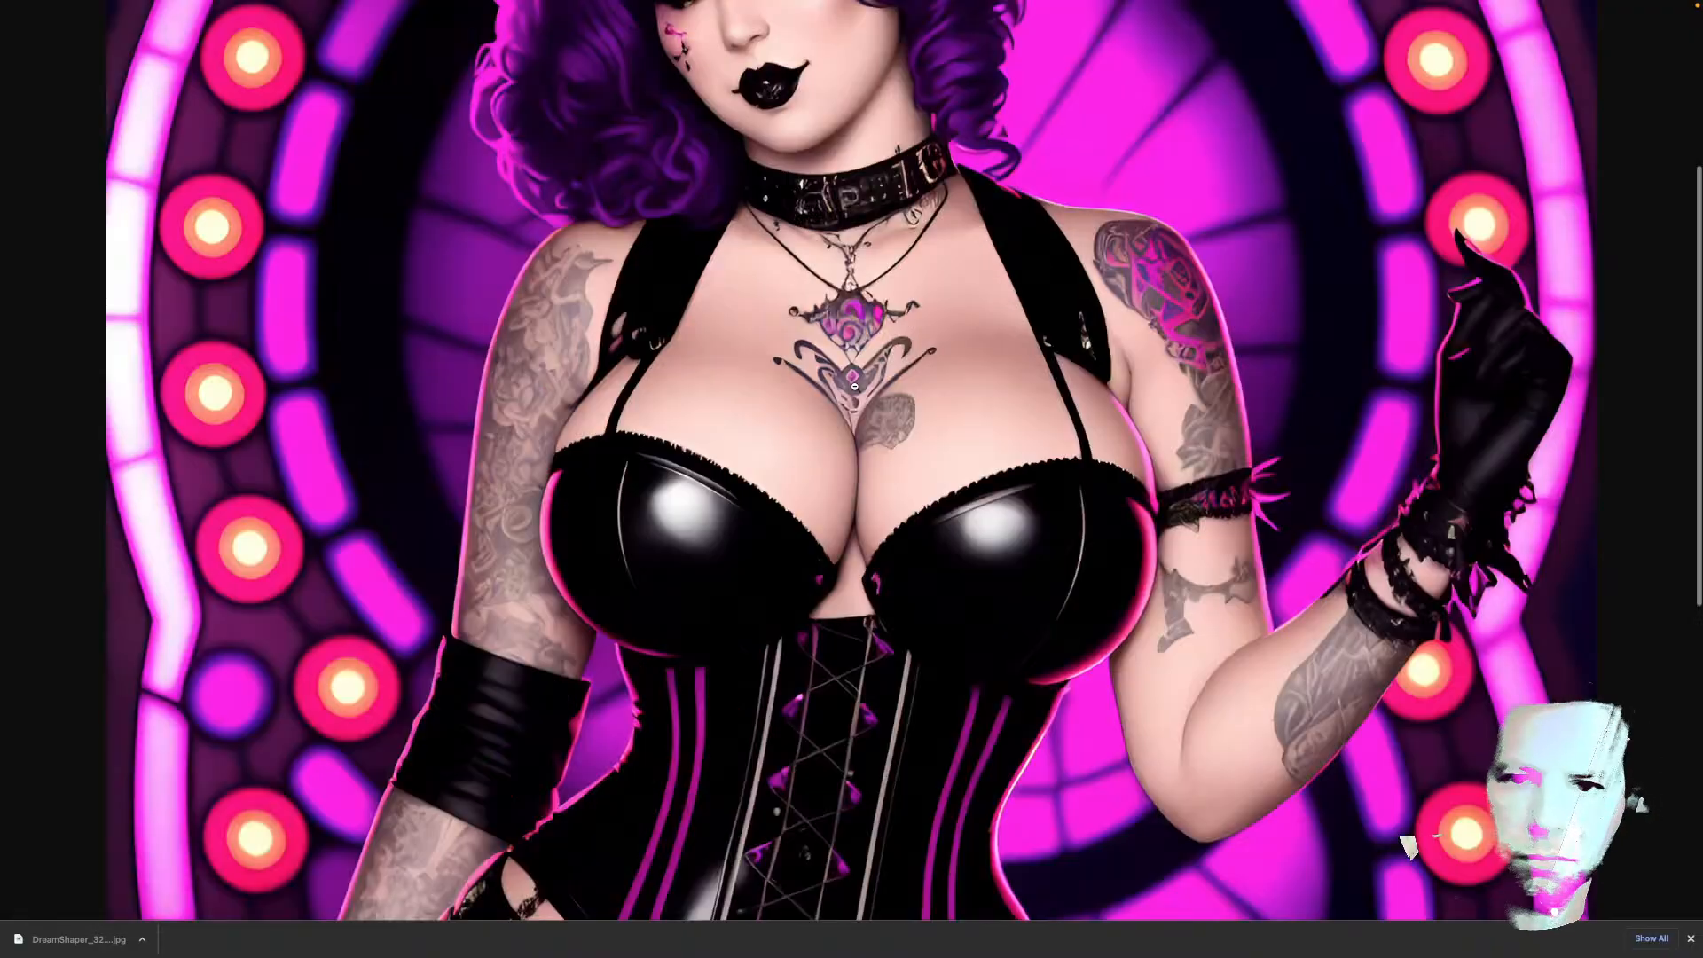
scroll(834, 421, up, 4)
scroll(833, 420, down, 3)
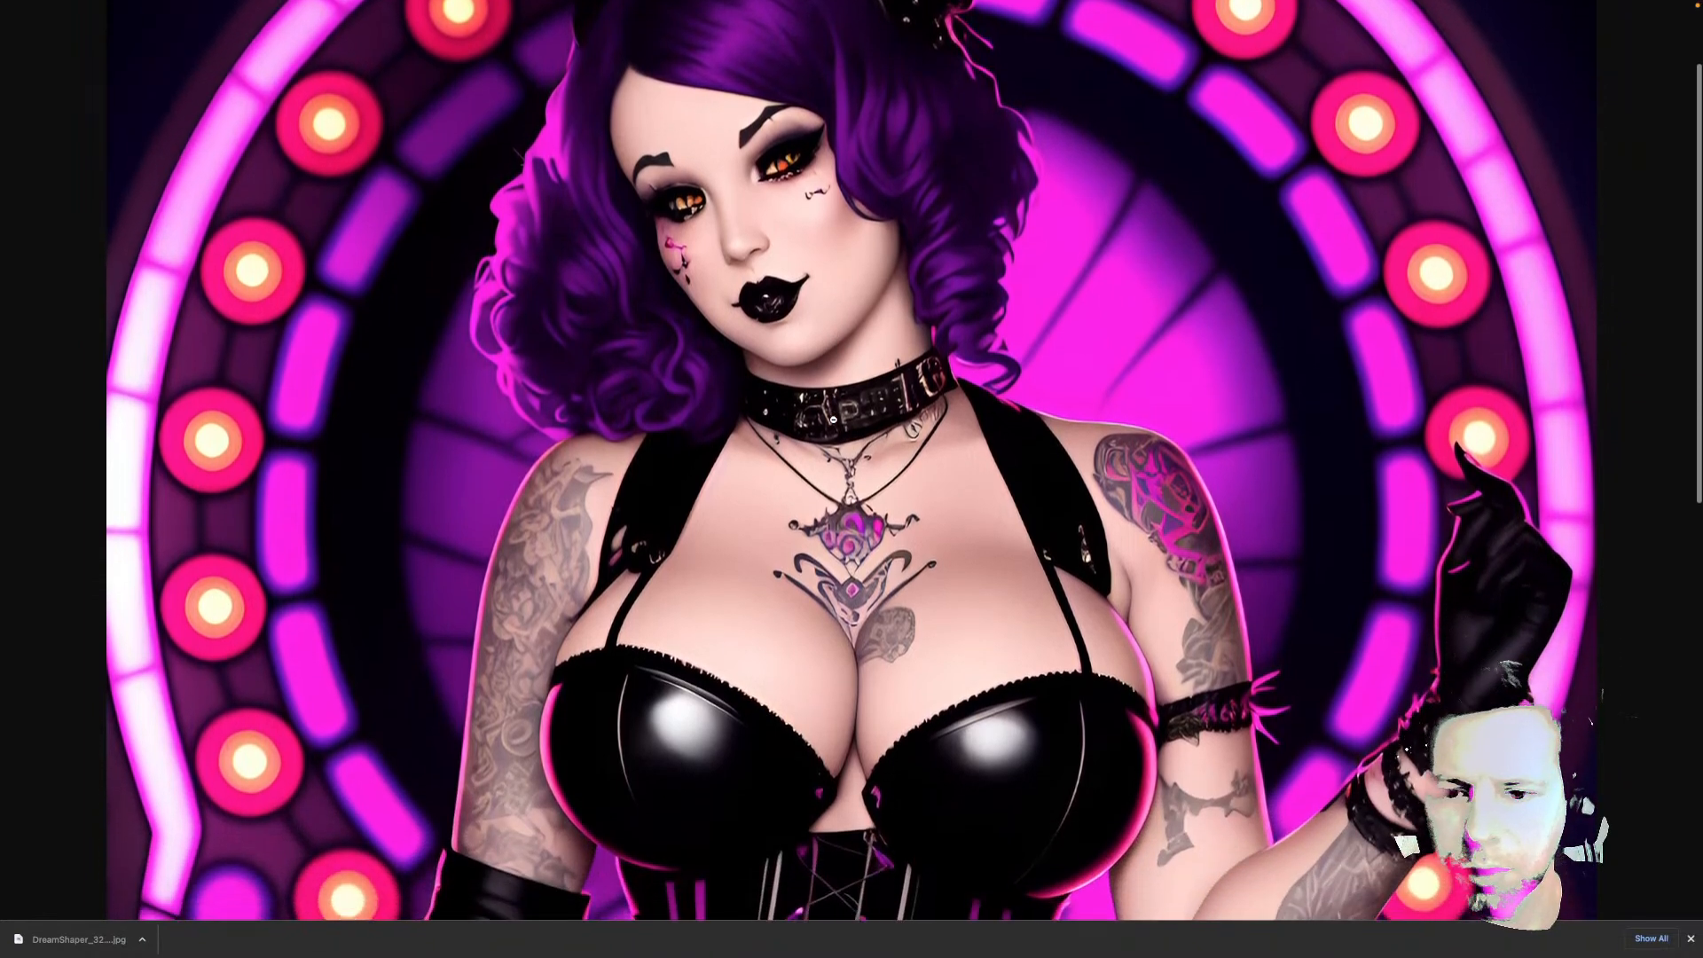
scroll(834, 421, down, 6)
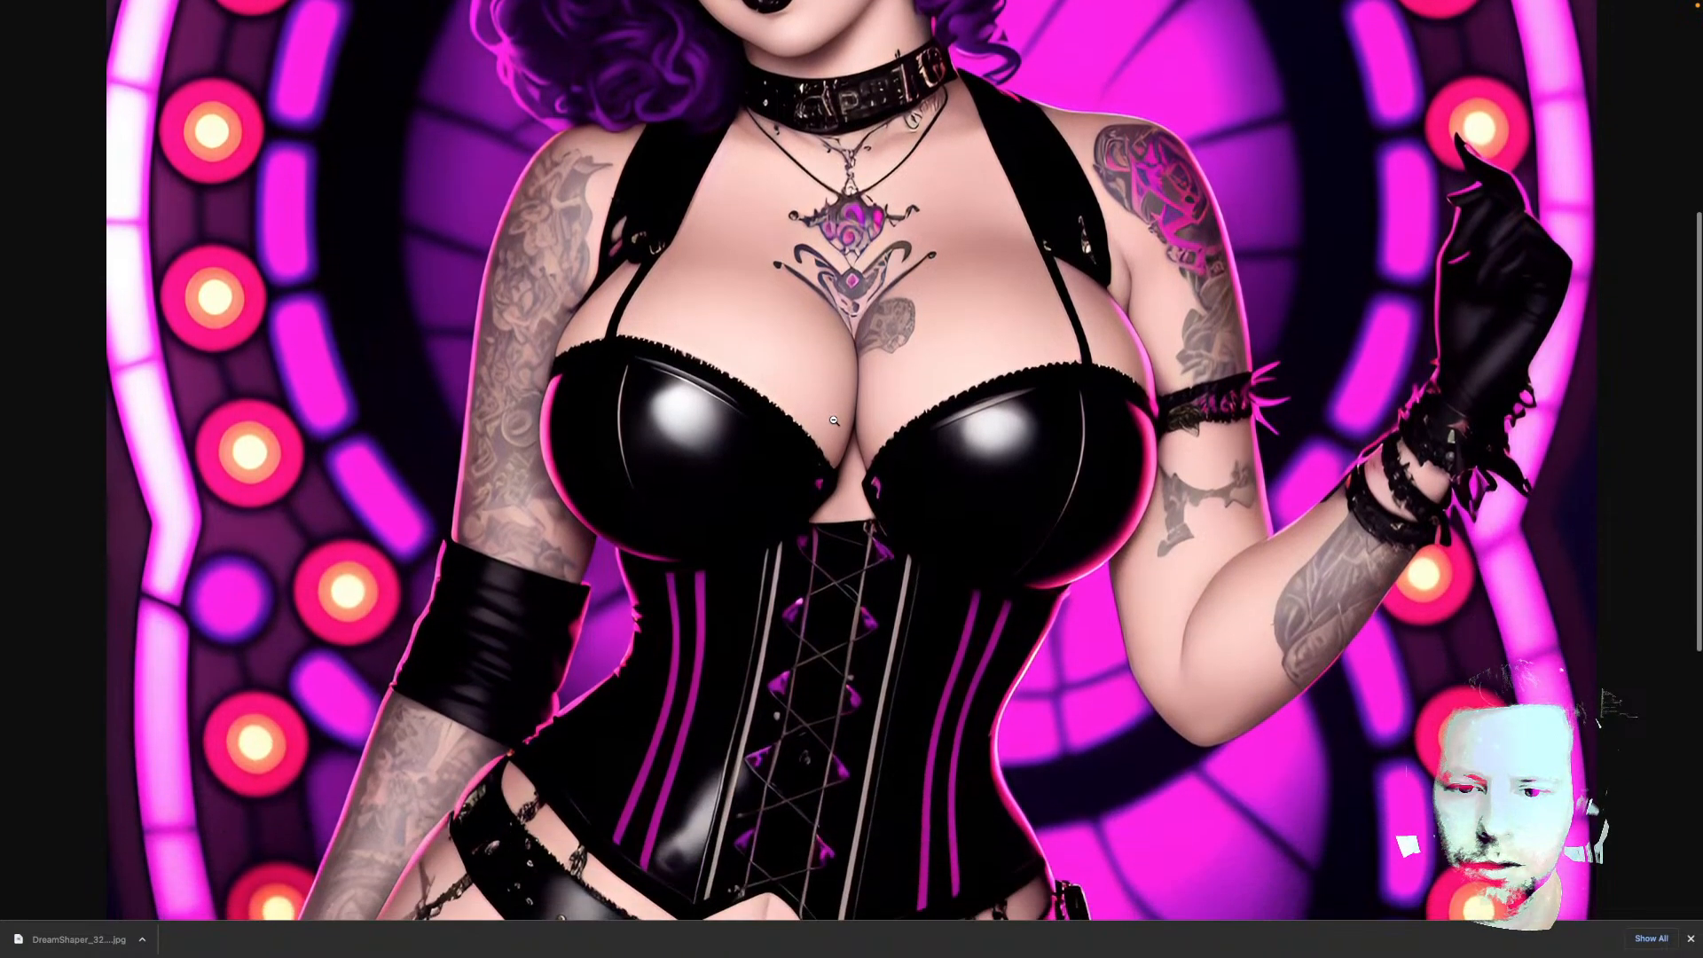
scroll(834, 420, down, 8)
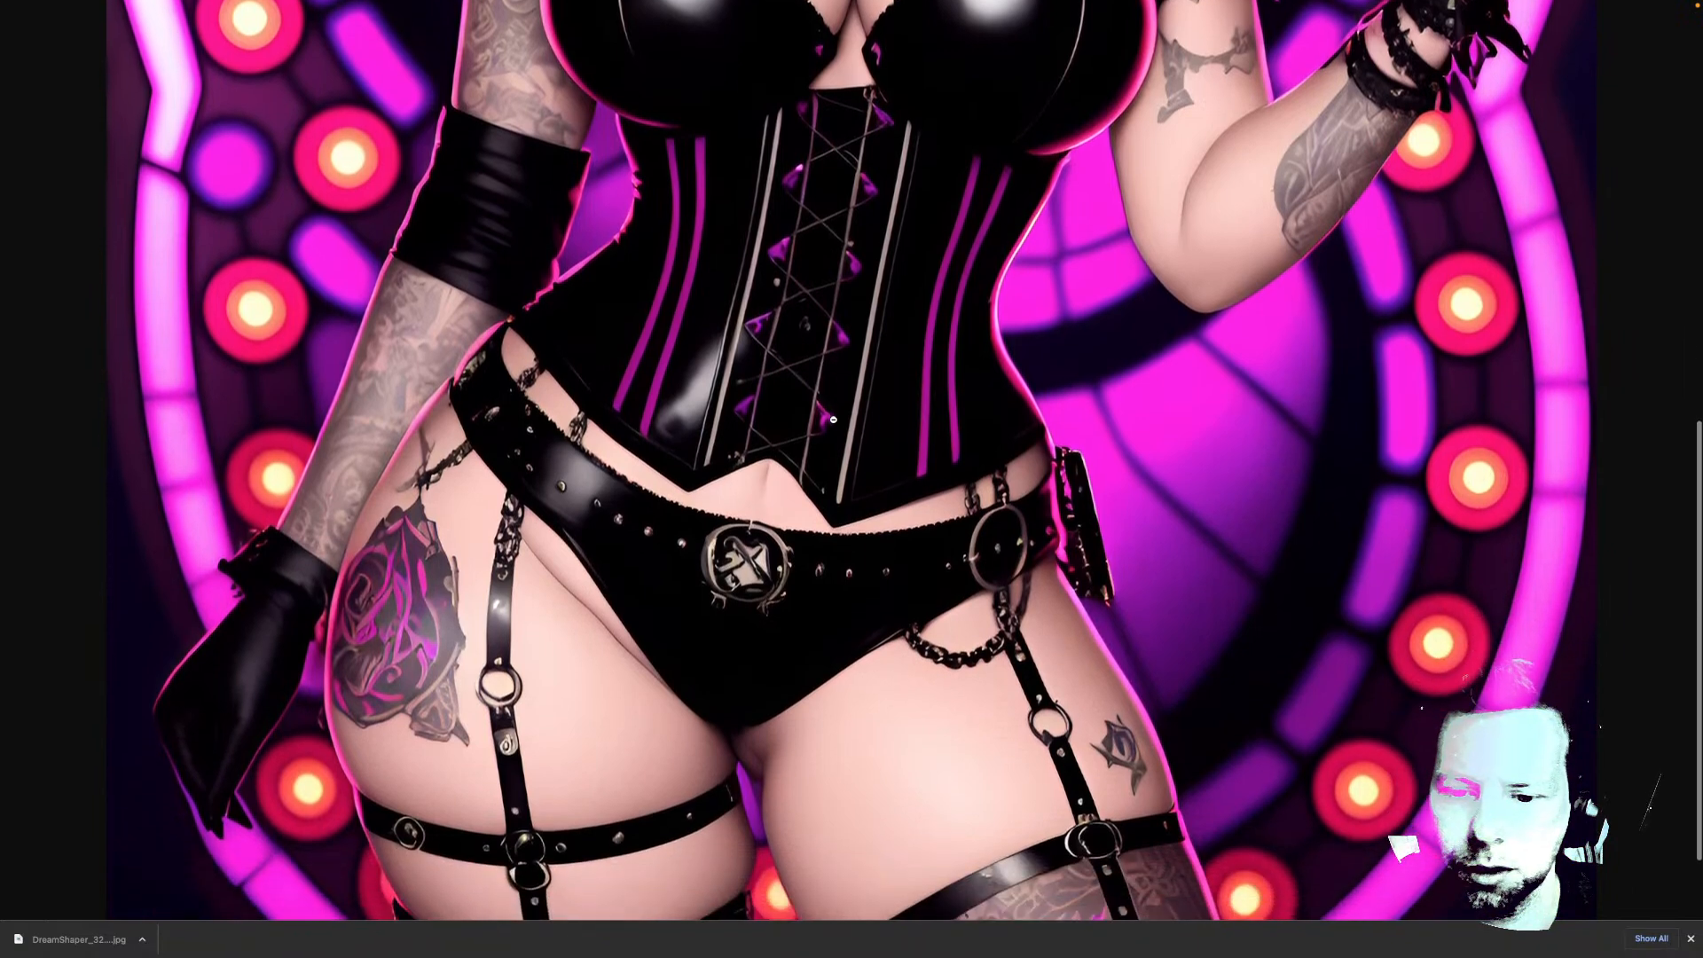
Look over the full-resolution upscaled neon ring image, save it to the _Leonardo folder under its default name, and close its views
scroll(833, 420, down, 3)
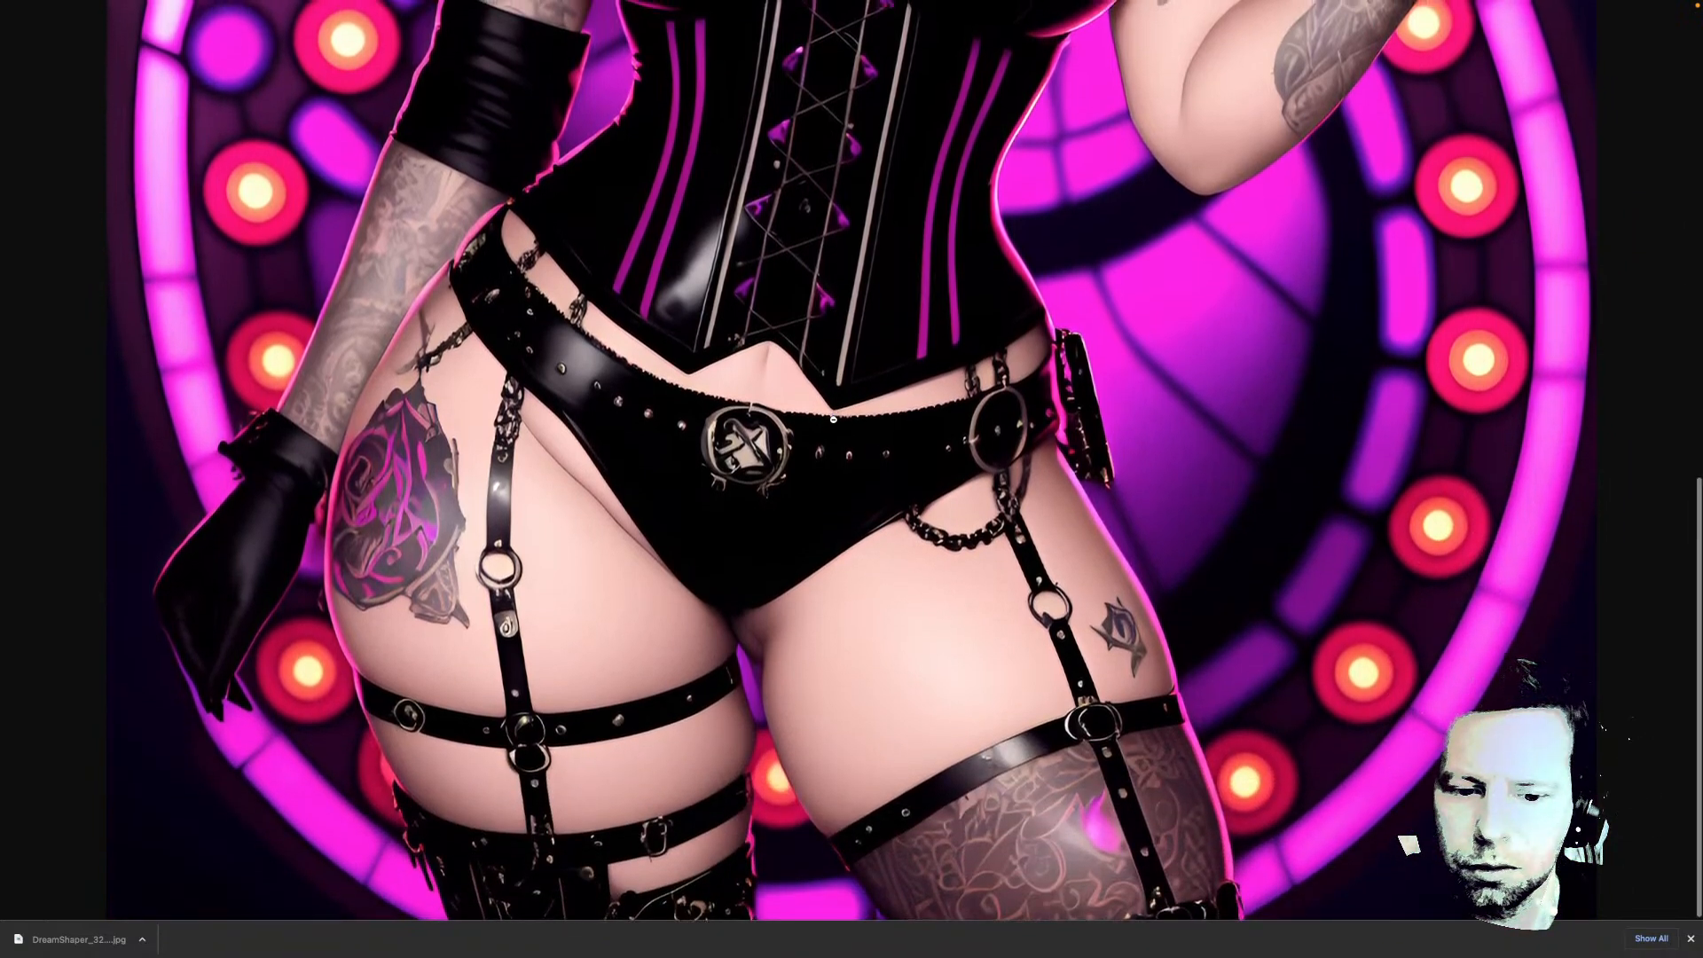
scroll(833, 420, up, 8)
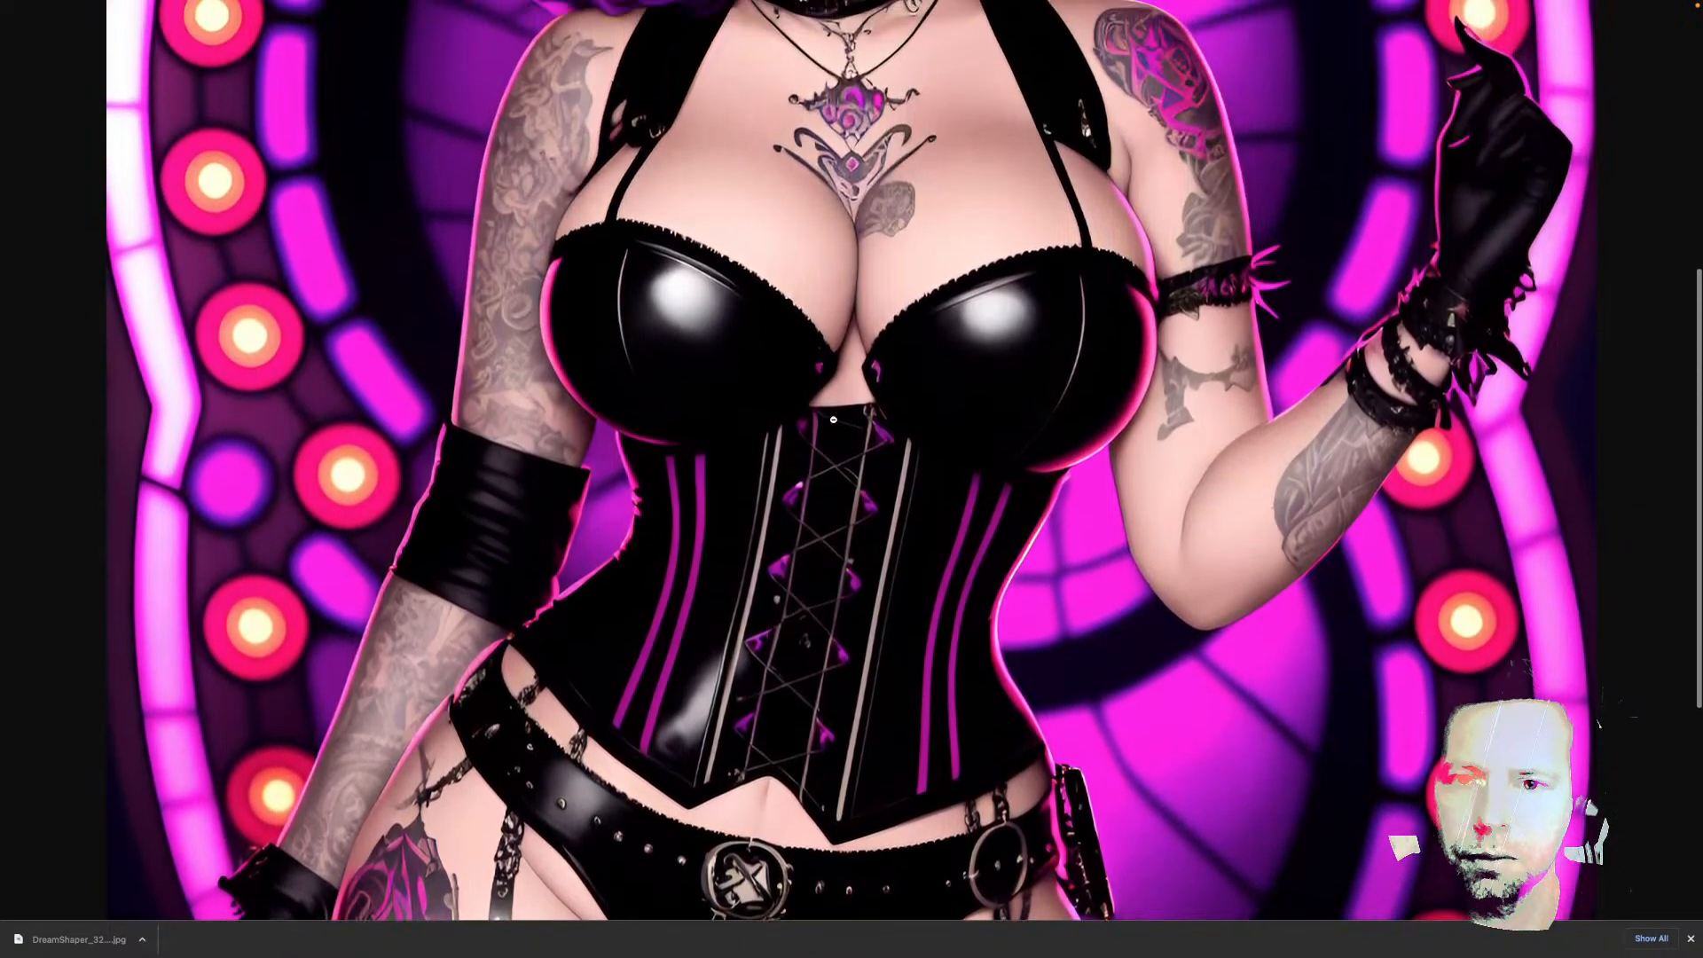
scroll(832, 420, up, 10)
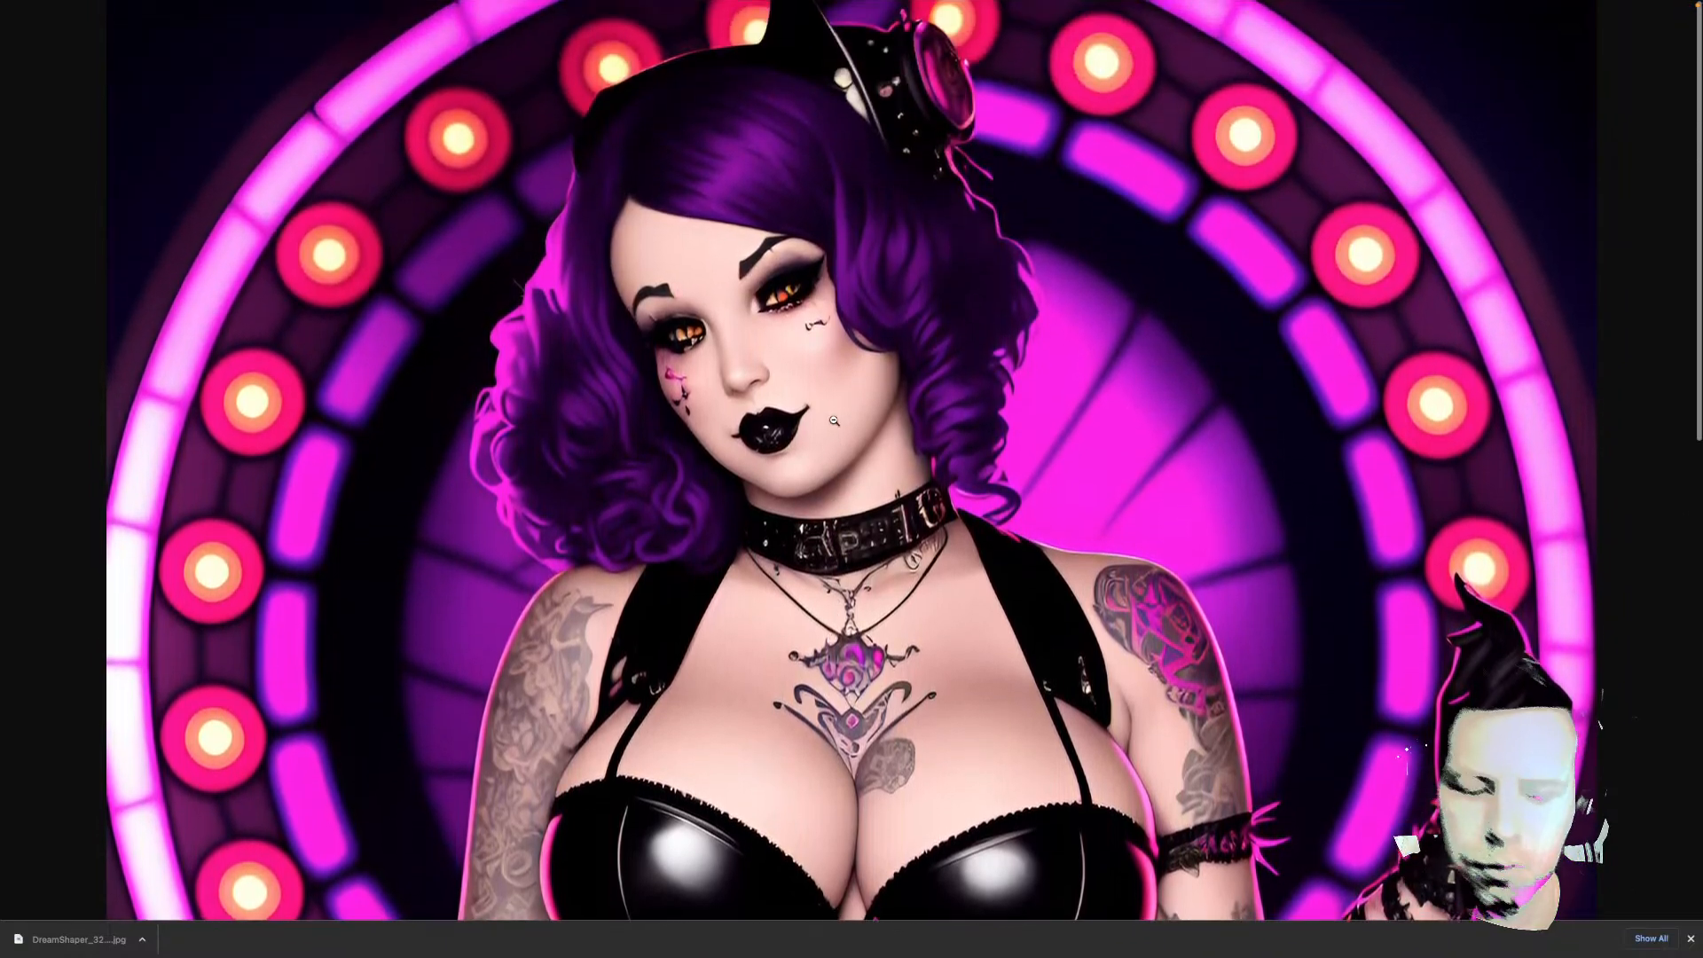
key(super+s)
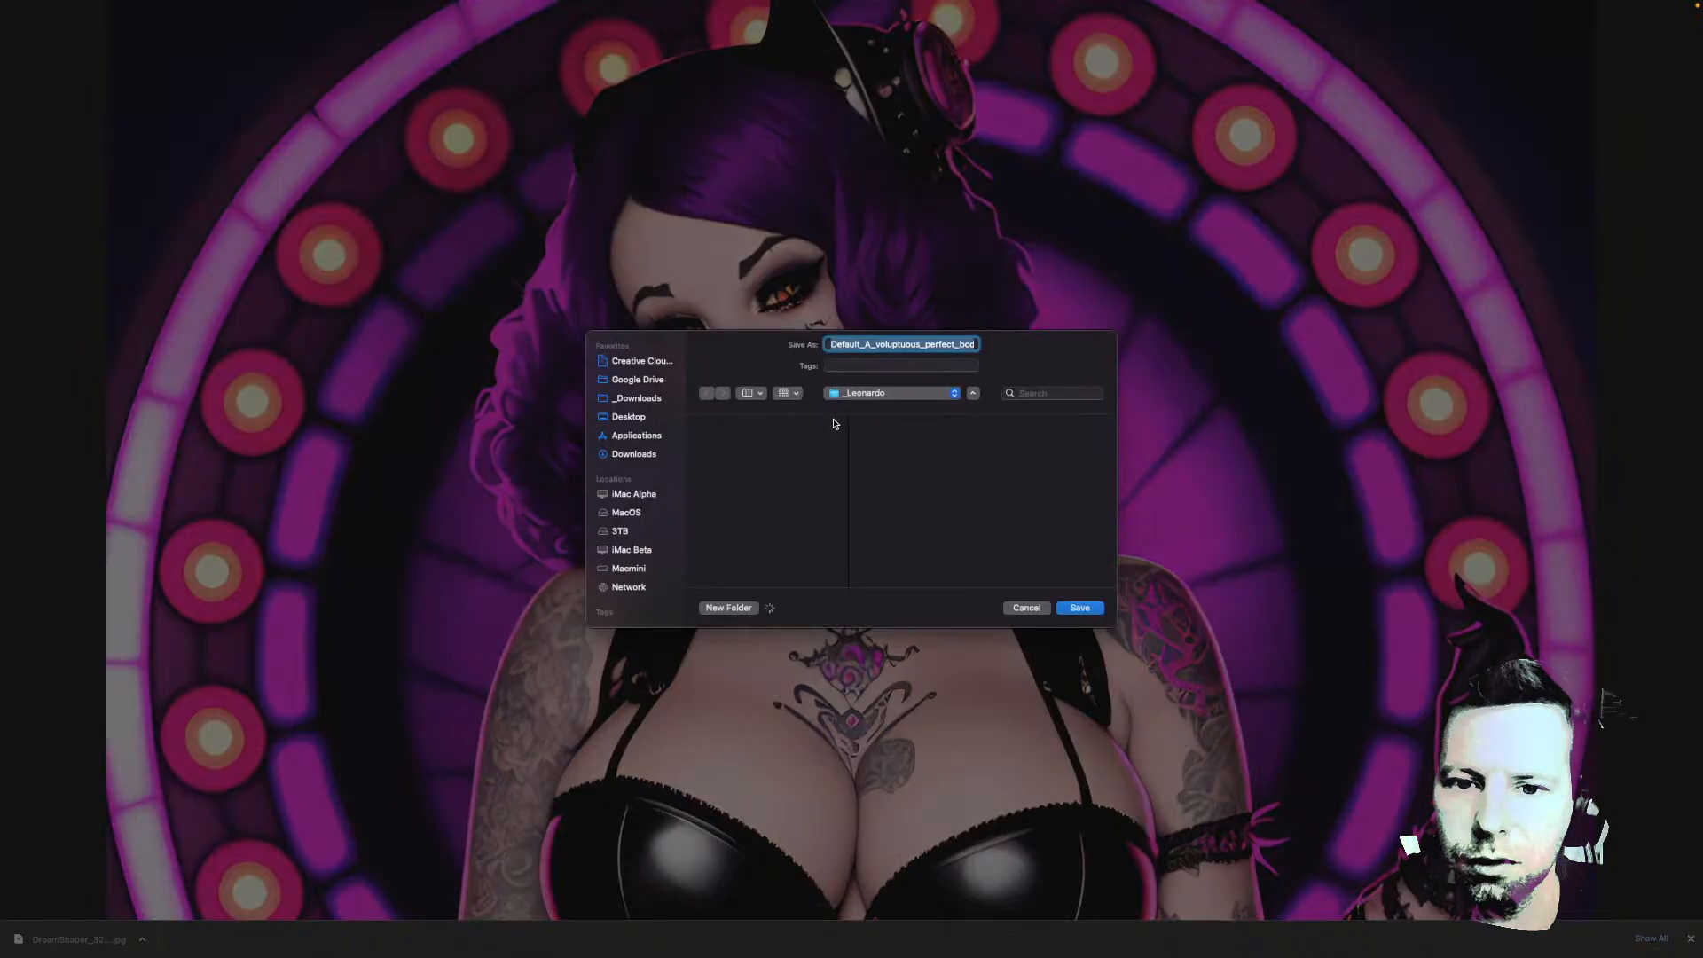
key(Return)
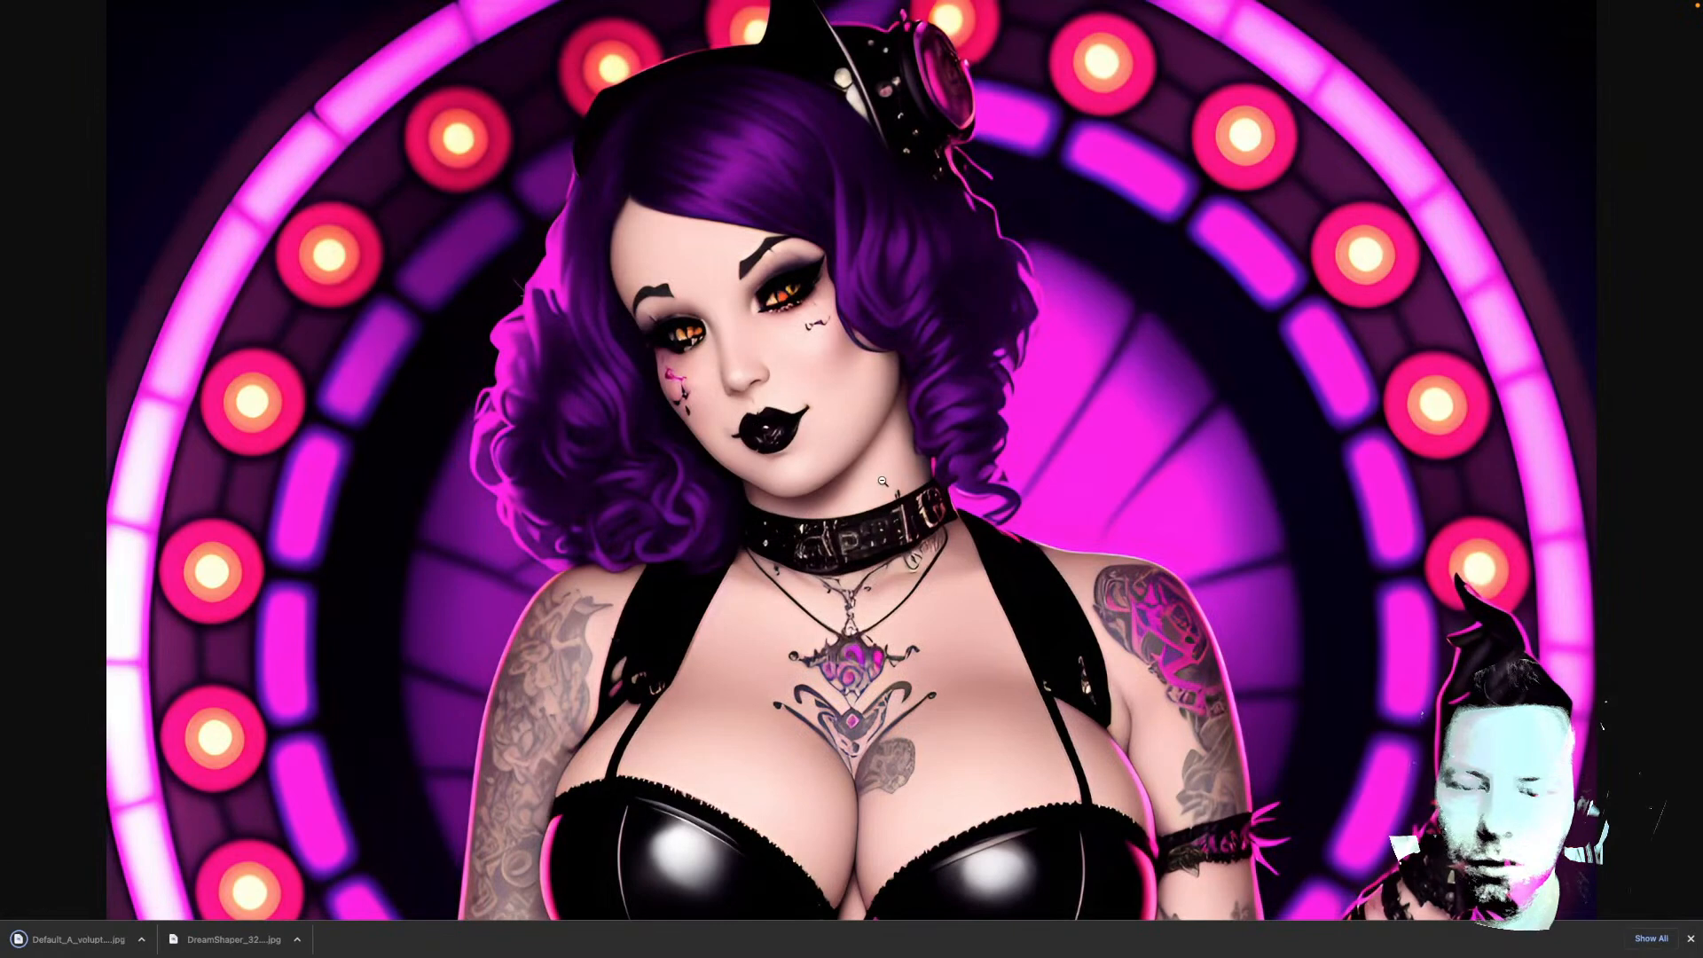
key(super+w)
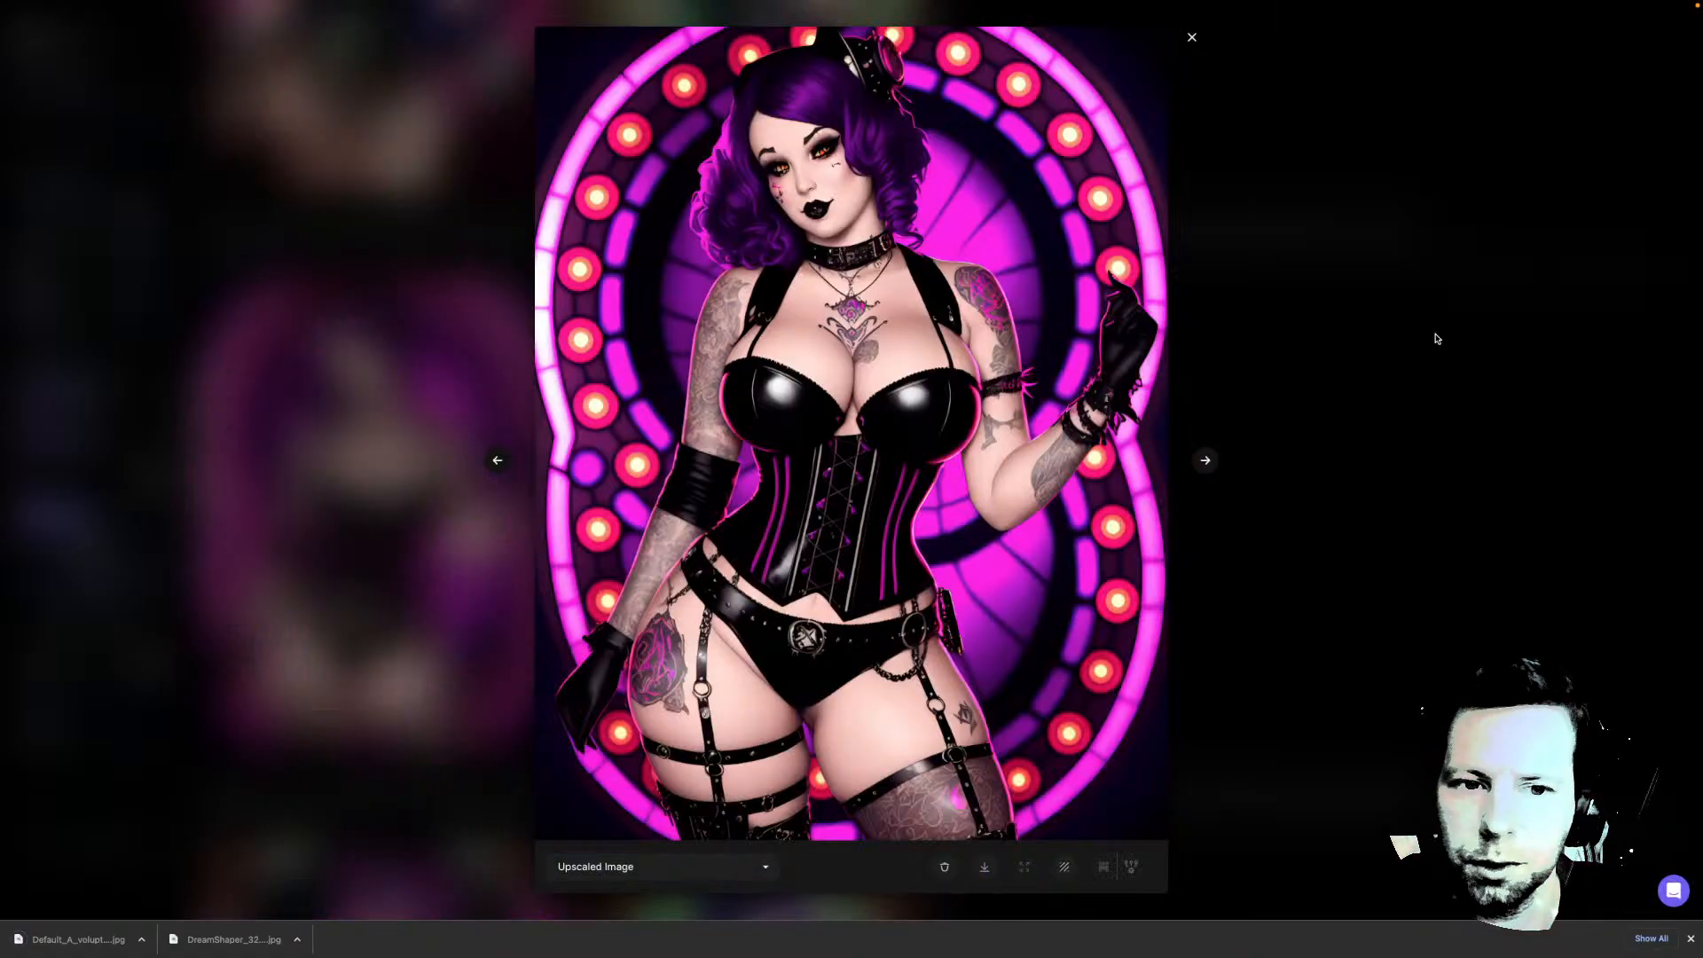
click(1435, 335)
Enlarge the two newest DPM Solver images and compare them by switching back and forth
scroll(869, 466, up, 10)
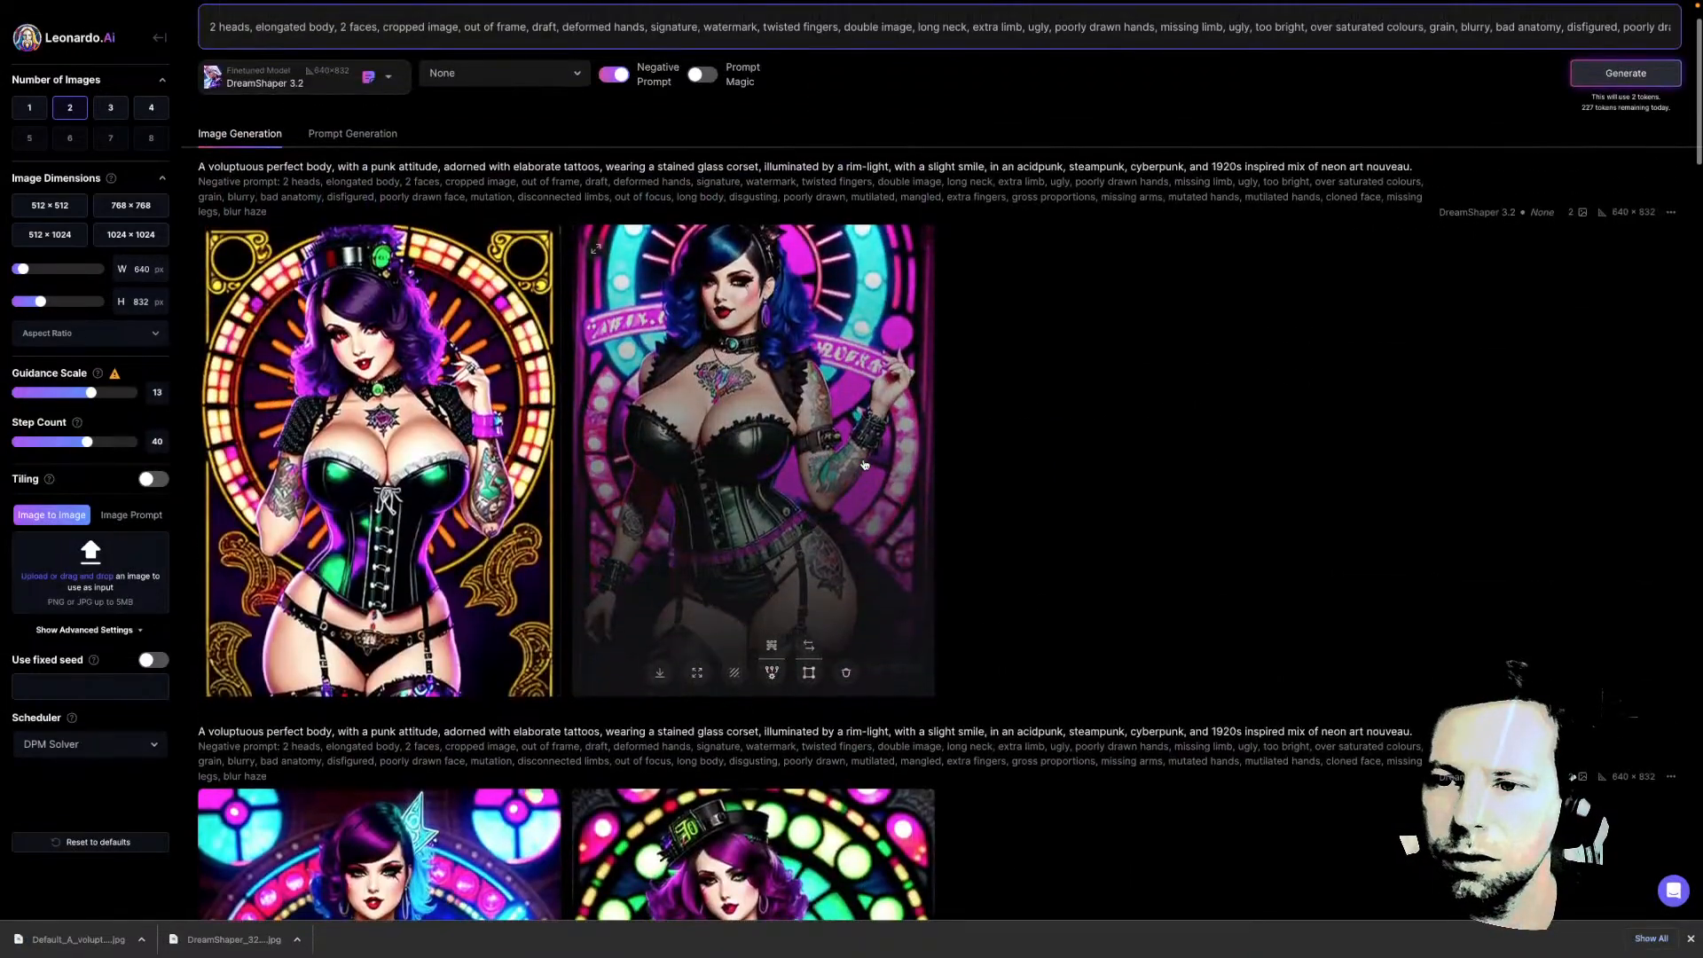
click(440, 418)
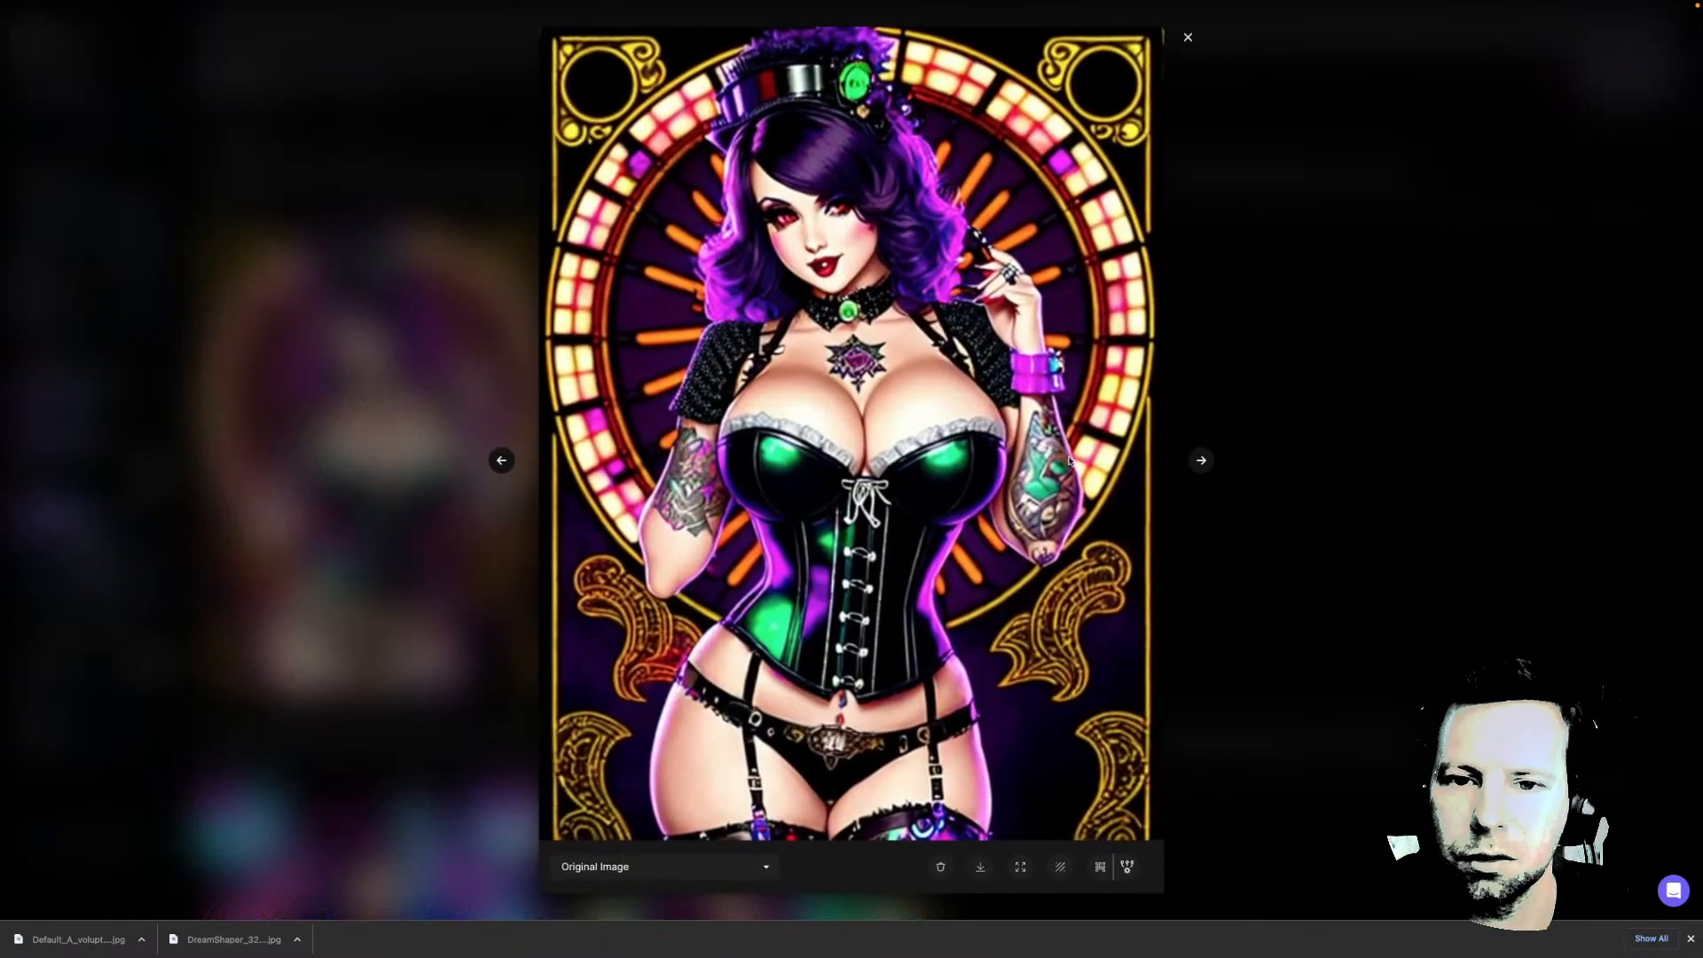
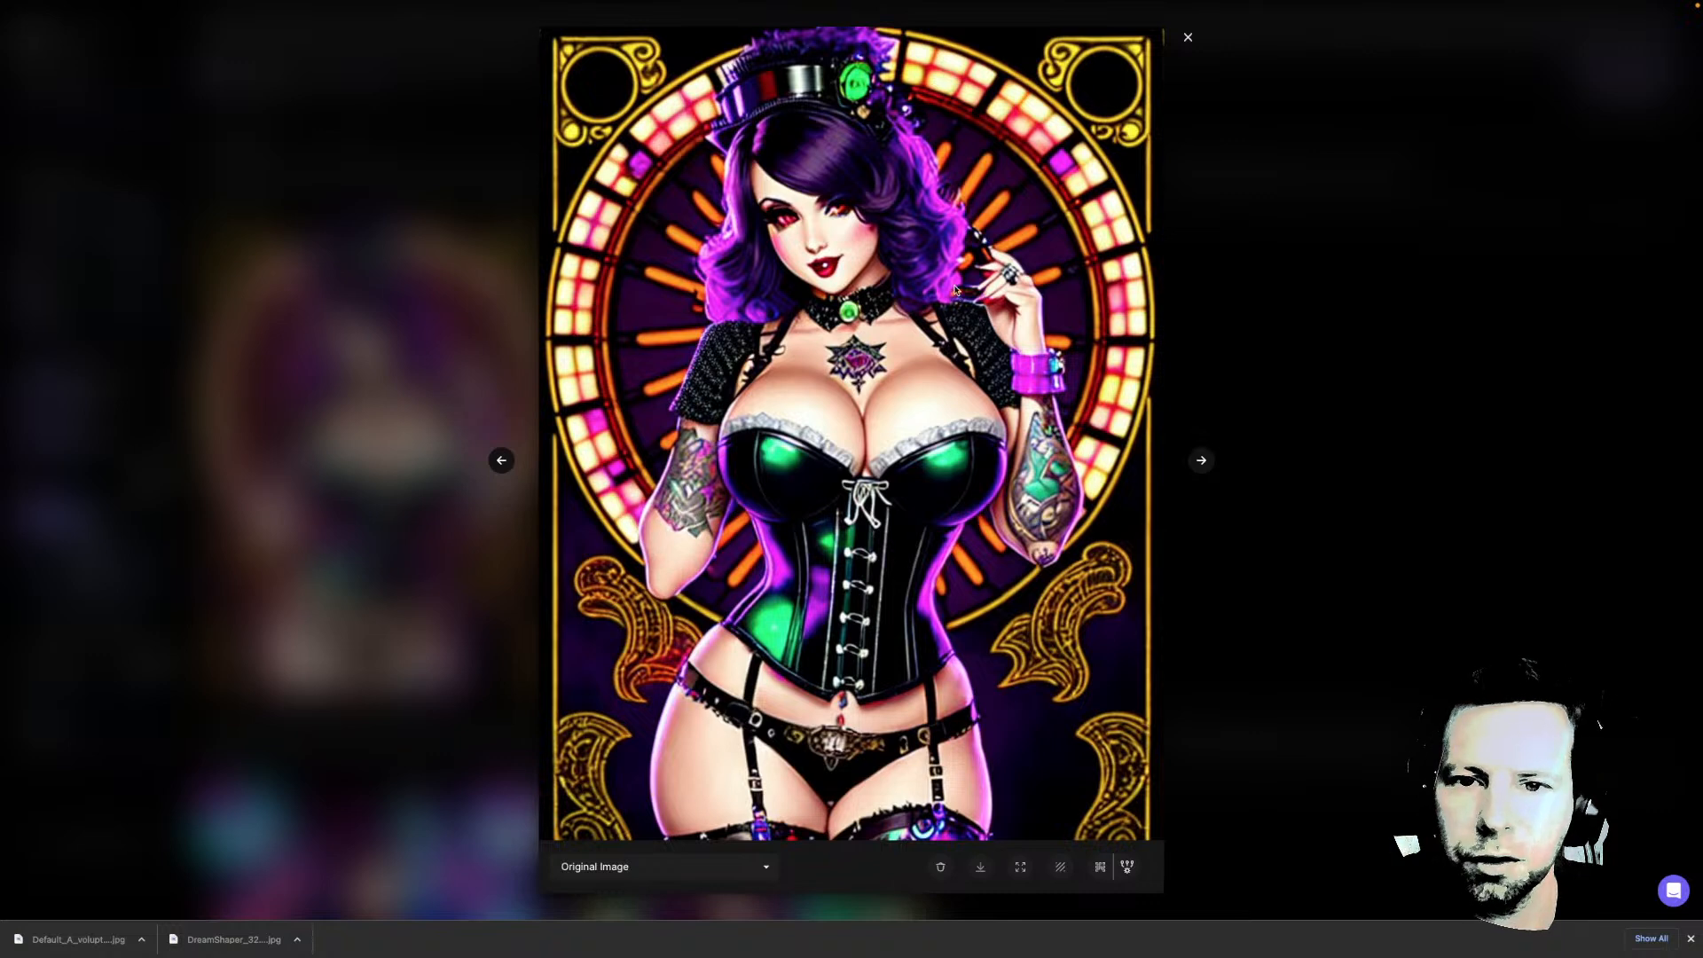
click(1202, 460)
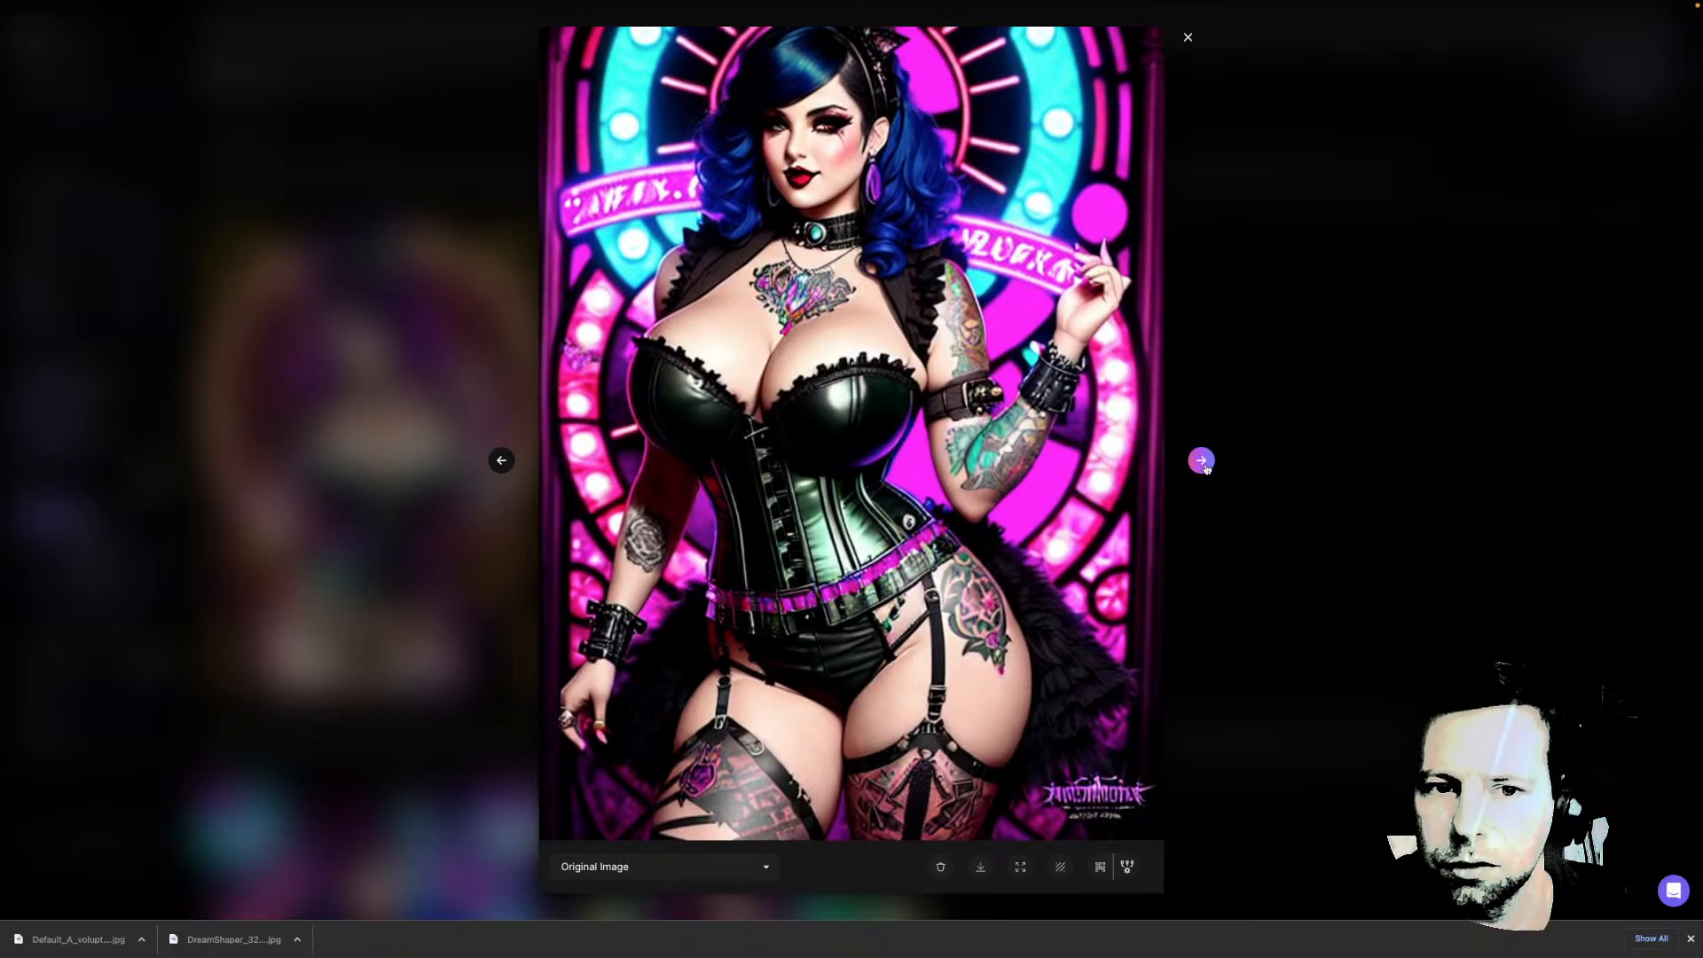
click(1202, 460)
click(1202, 460)
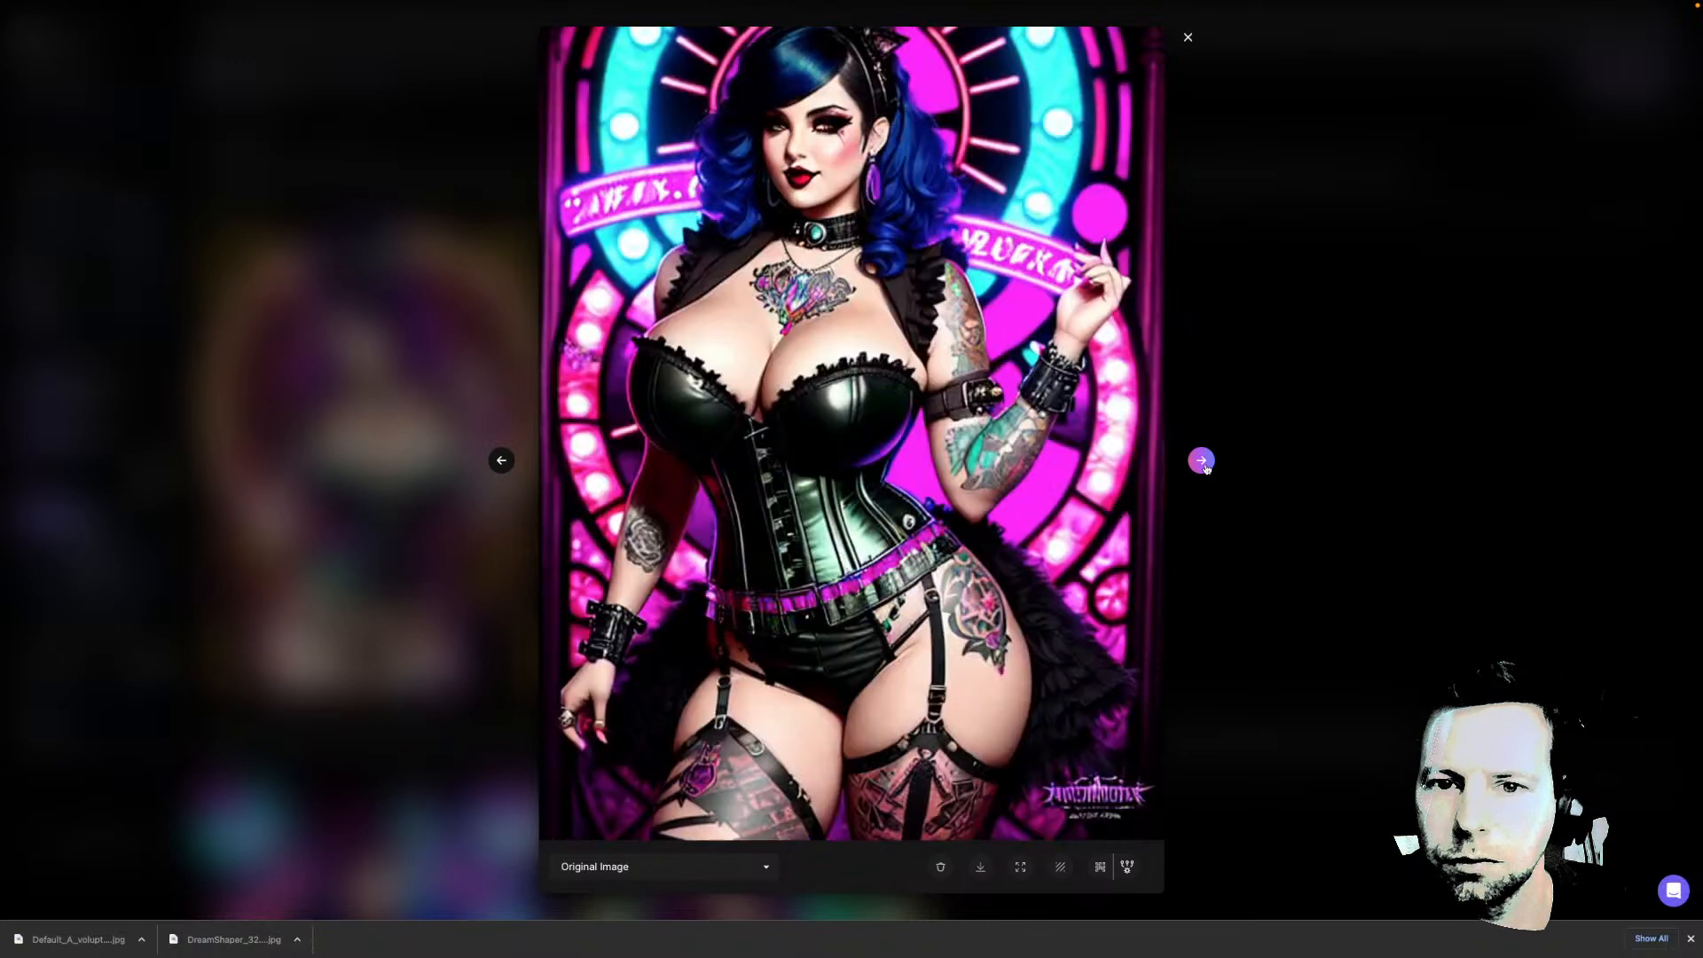
click(1202, 460)
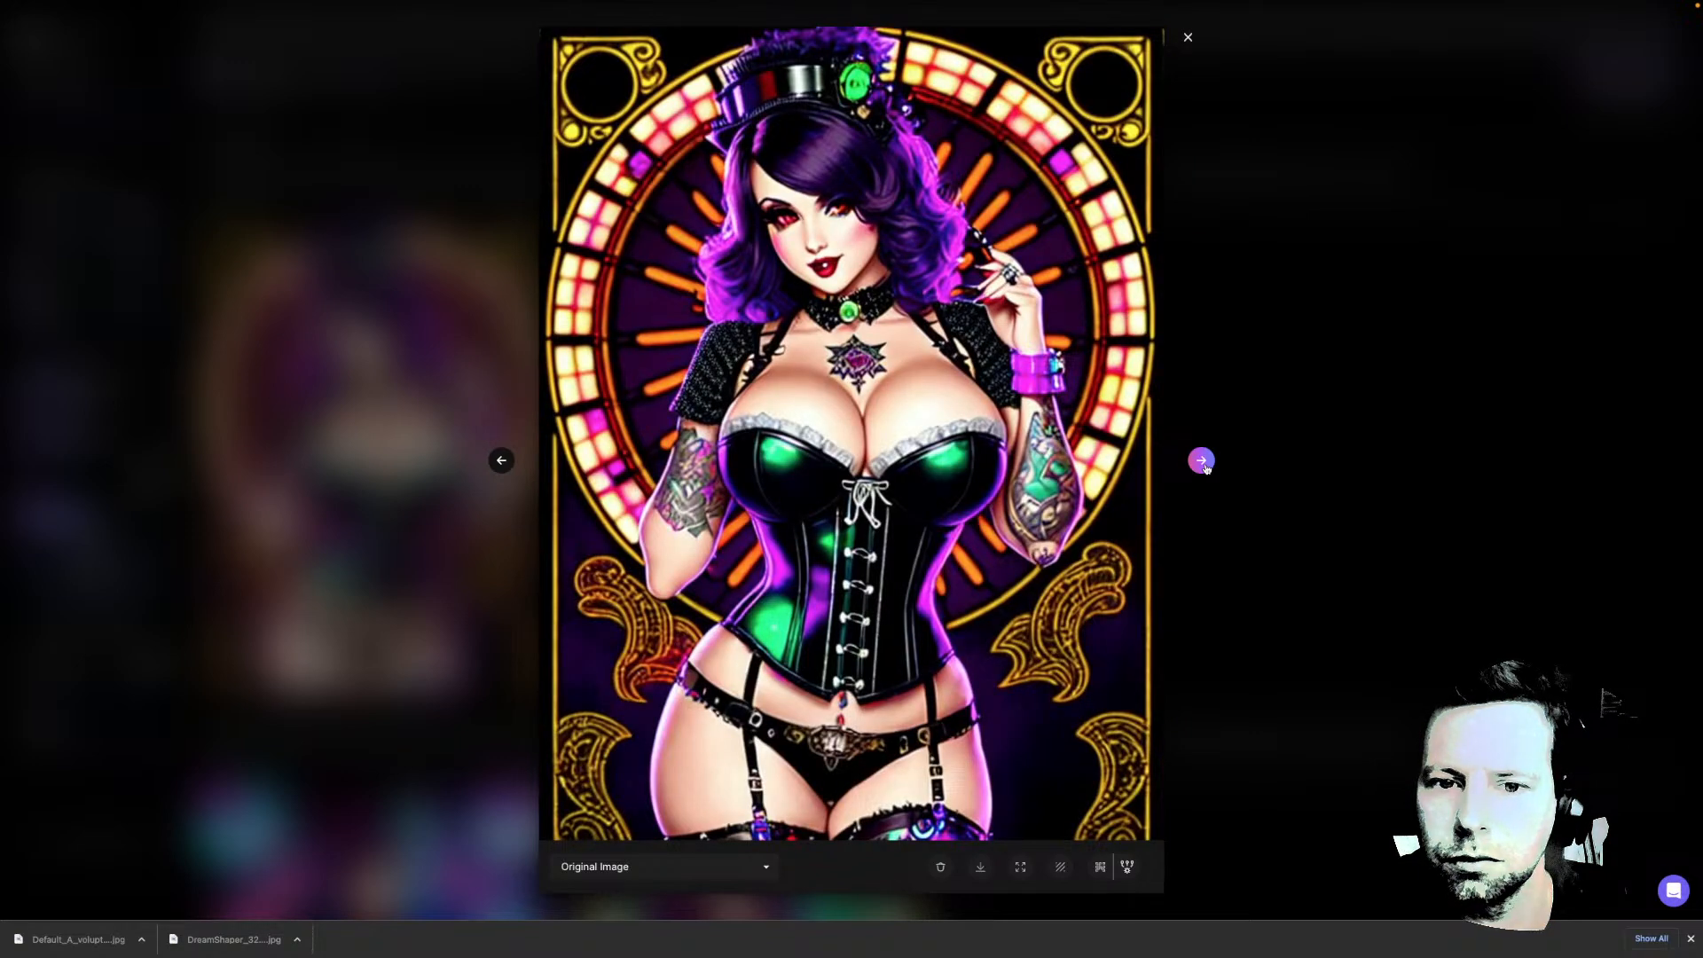
click(1201, 461)
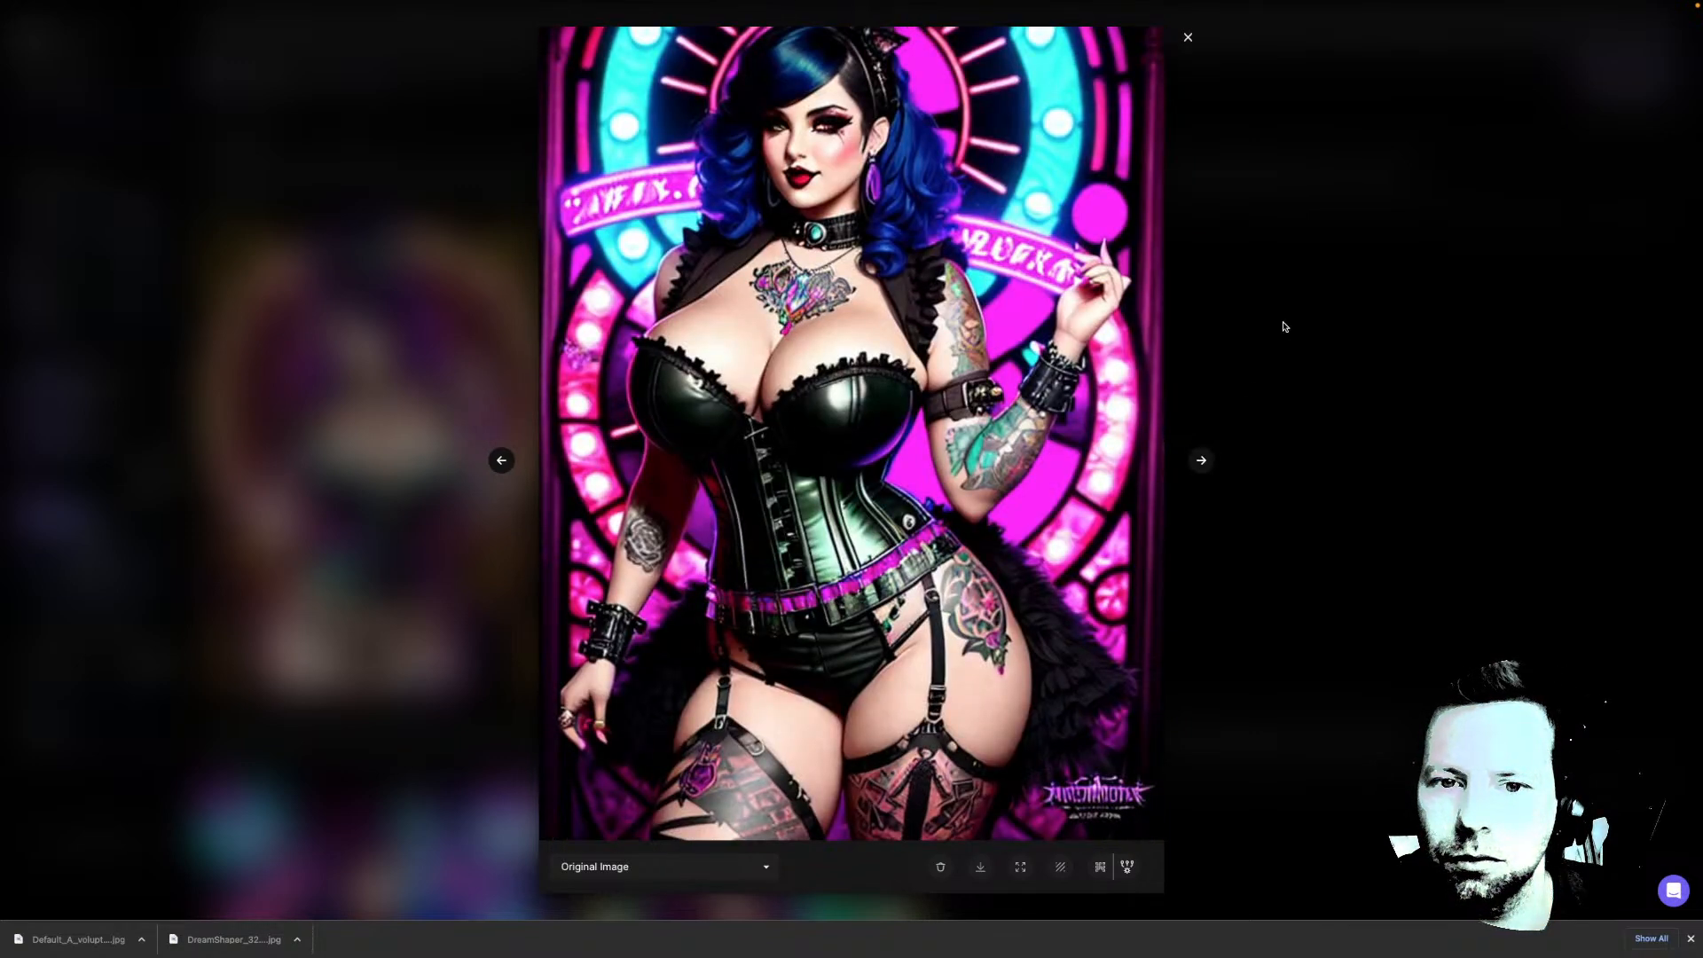
click(1282, 327)
Set the scheduler to PNDM and generate two images from the same prompt
scroll(1169, 483, down, 1)
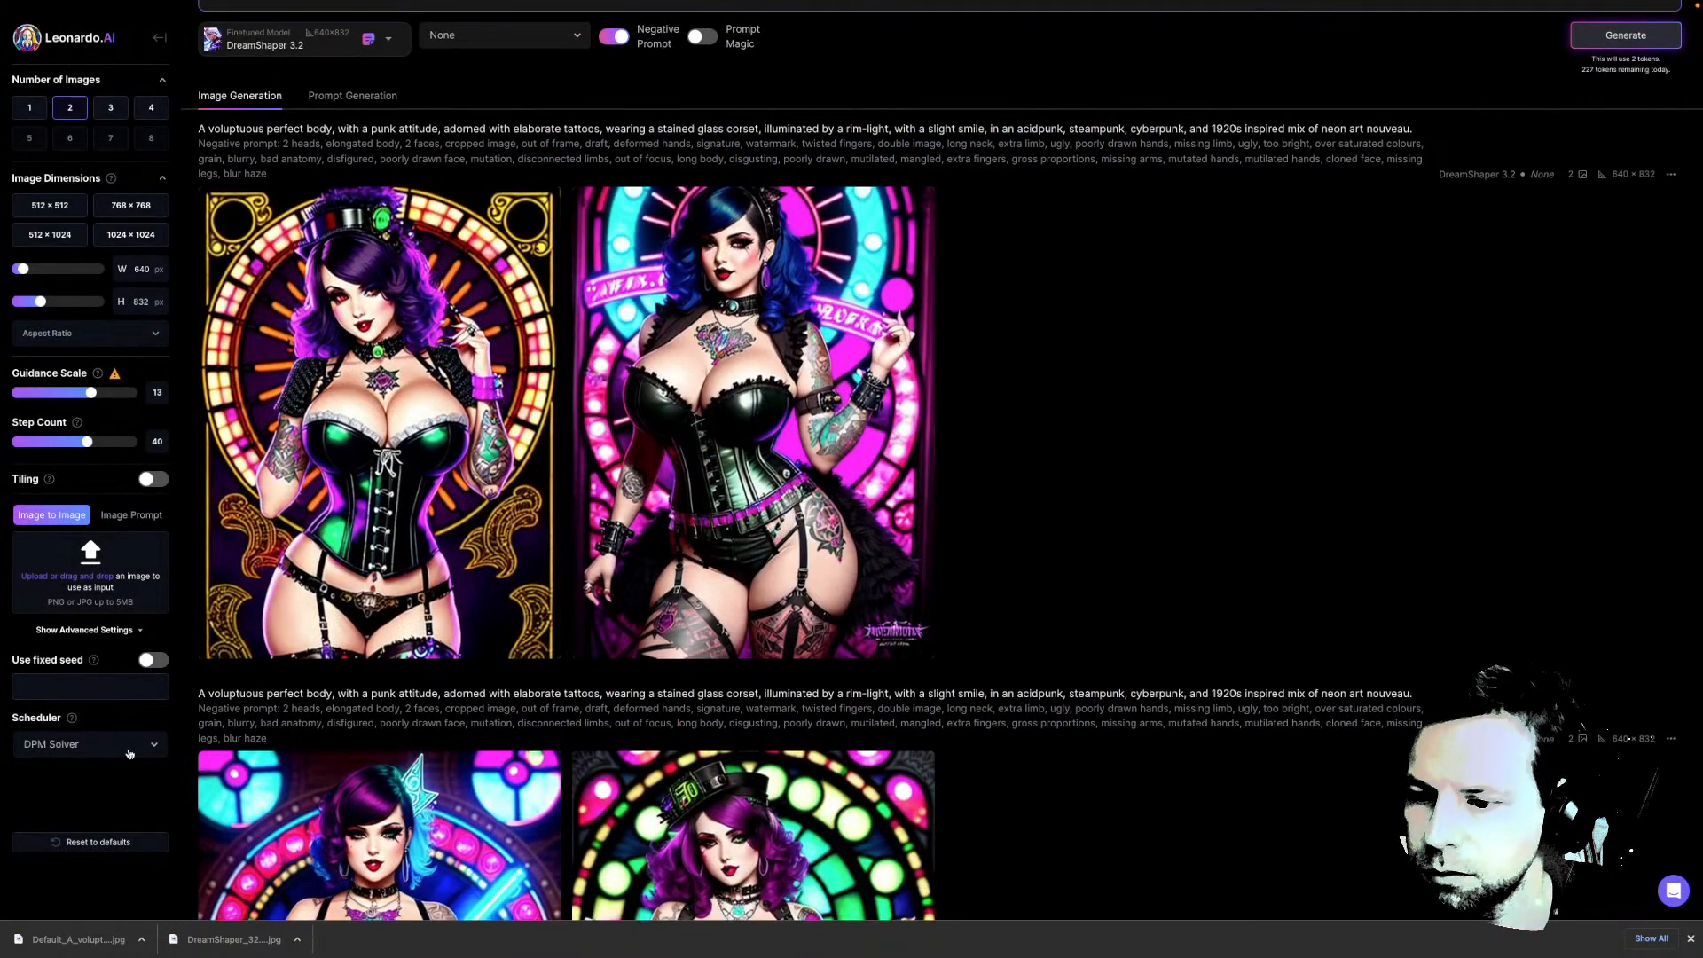
click(130, 752)
click(124, 762)
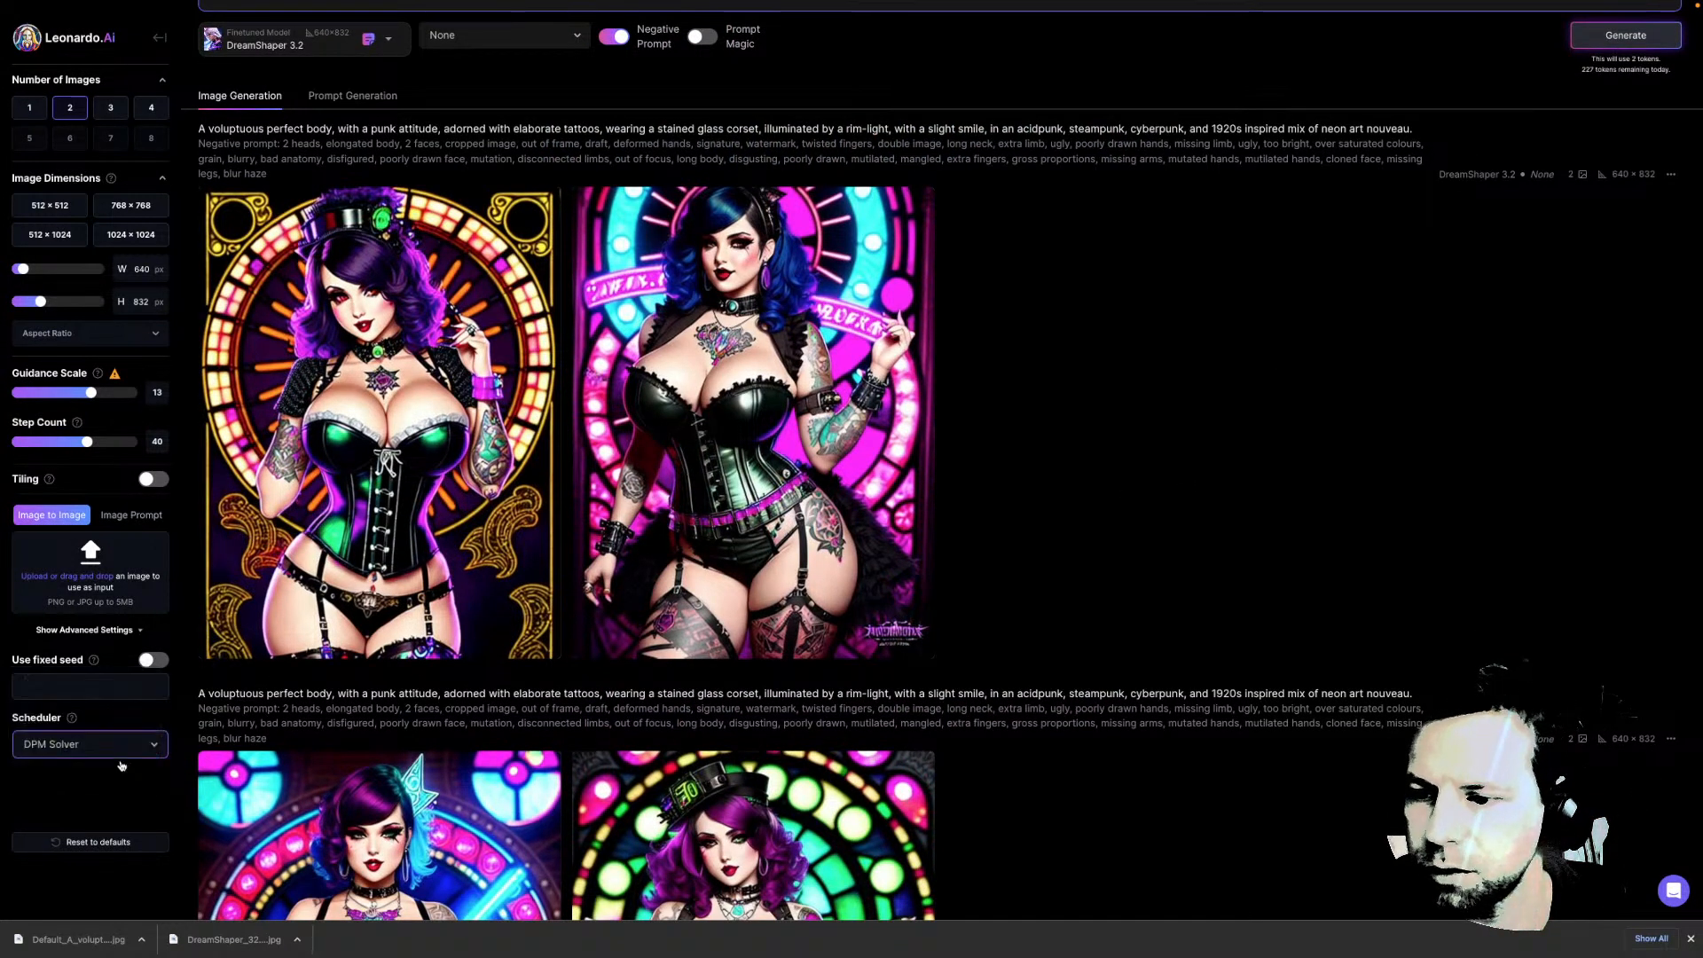
mouse_move(76, 723)
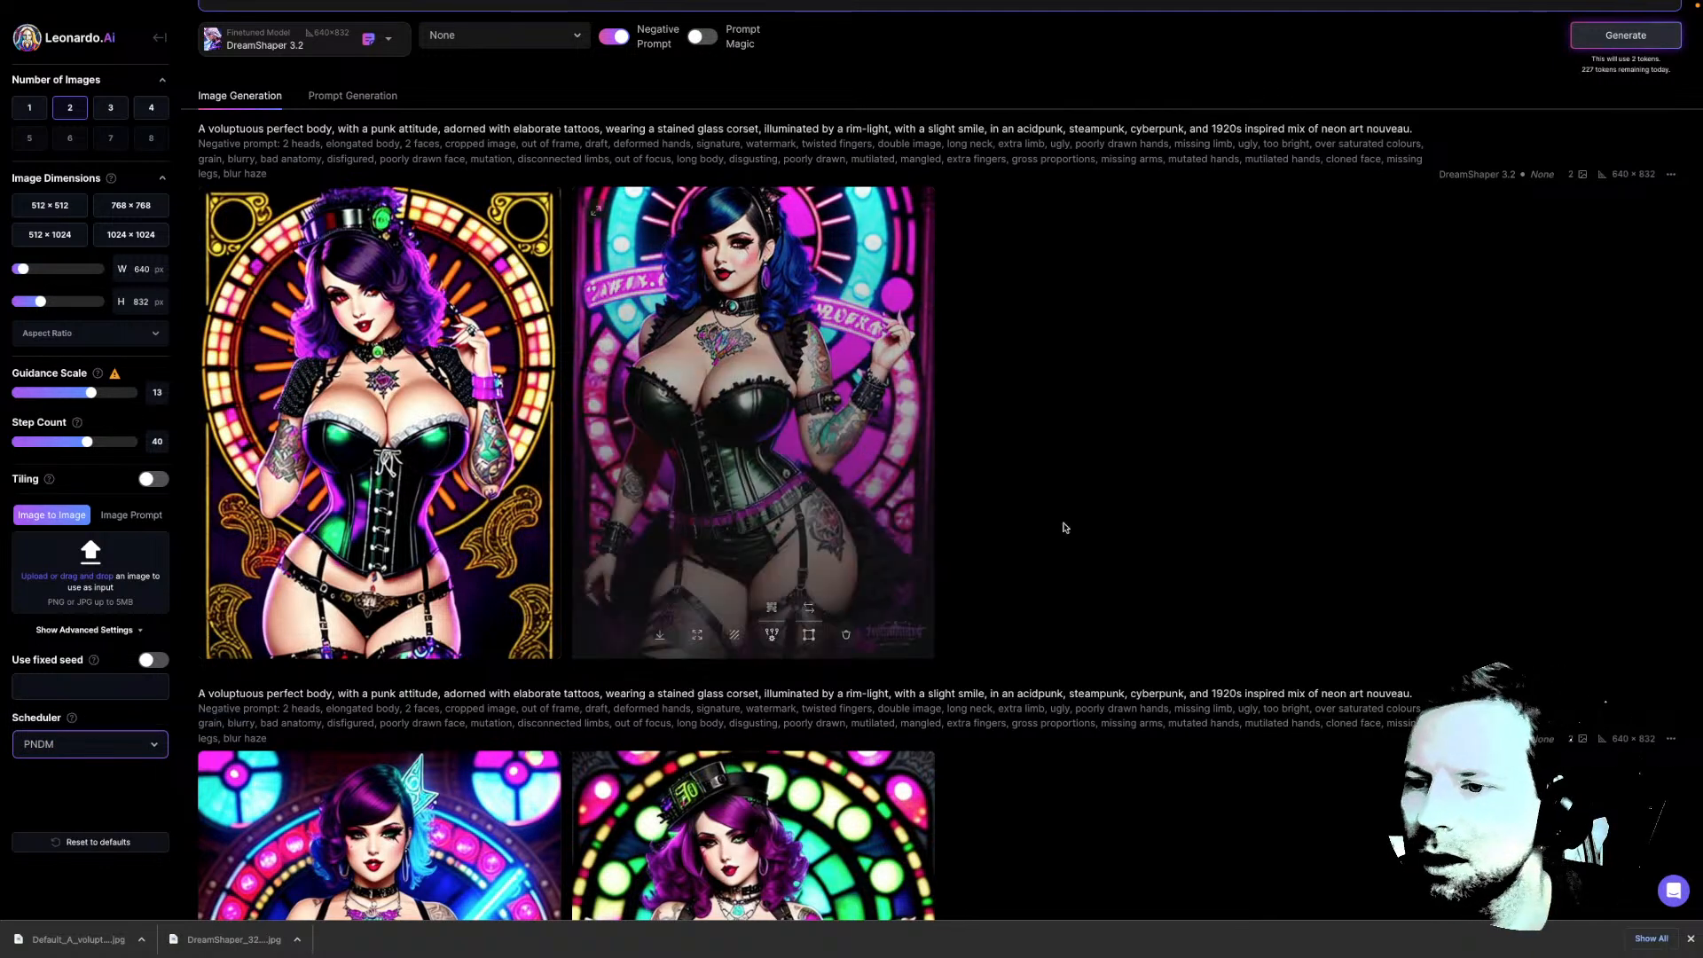
scroll(1241, 410, up, 2)
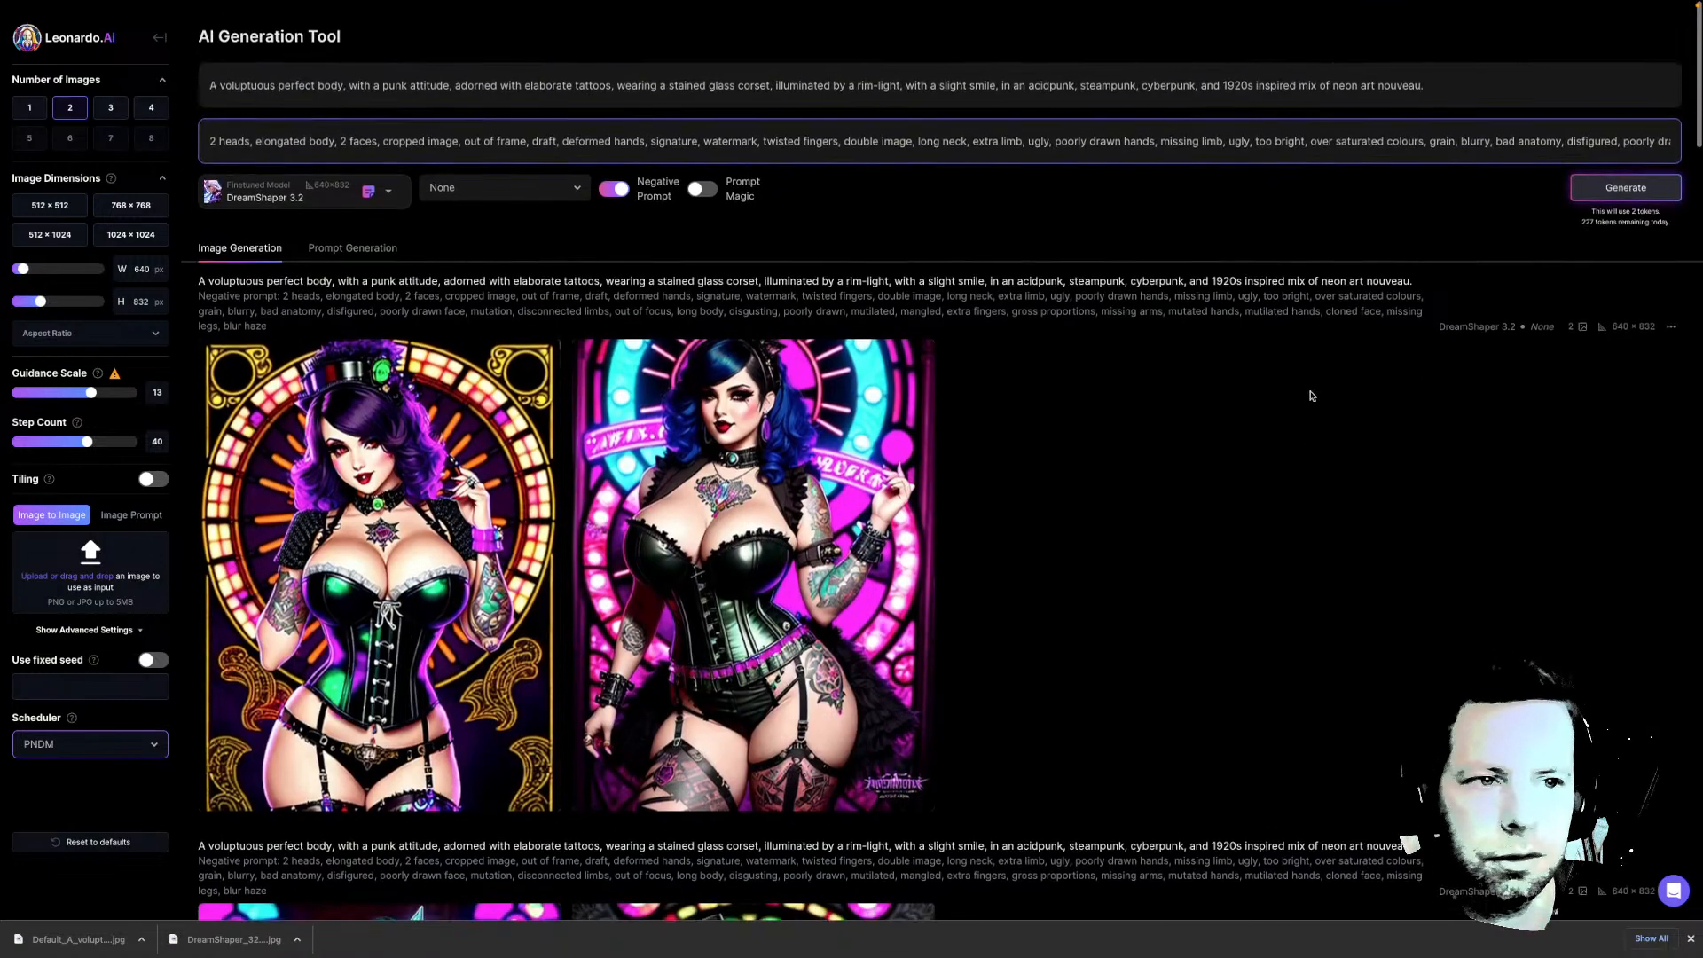
click(1614, 192)
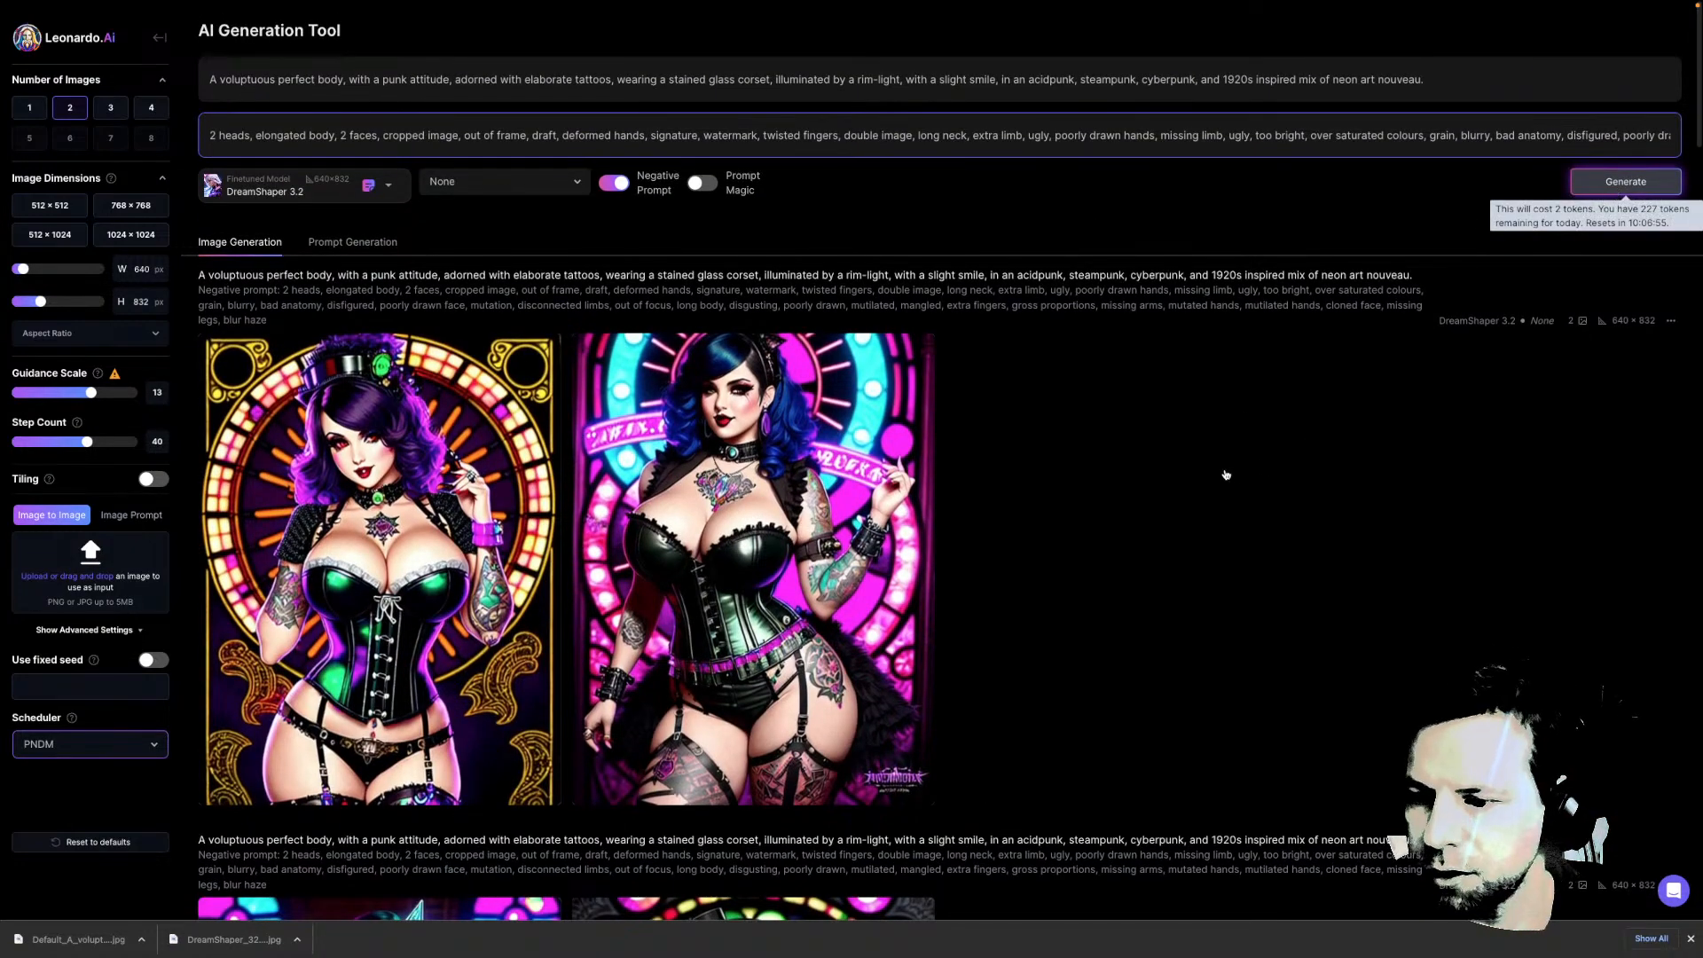
Set the scheduler to UniPC and generate another two images from the same prompt
scroll(1225, 474, down, 1)
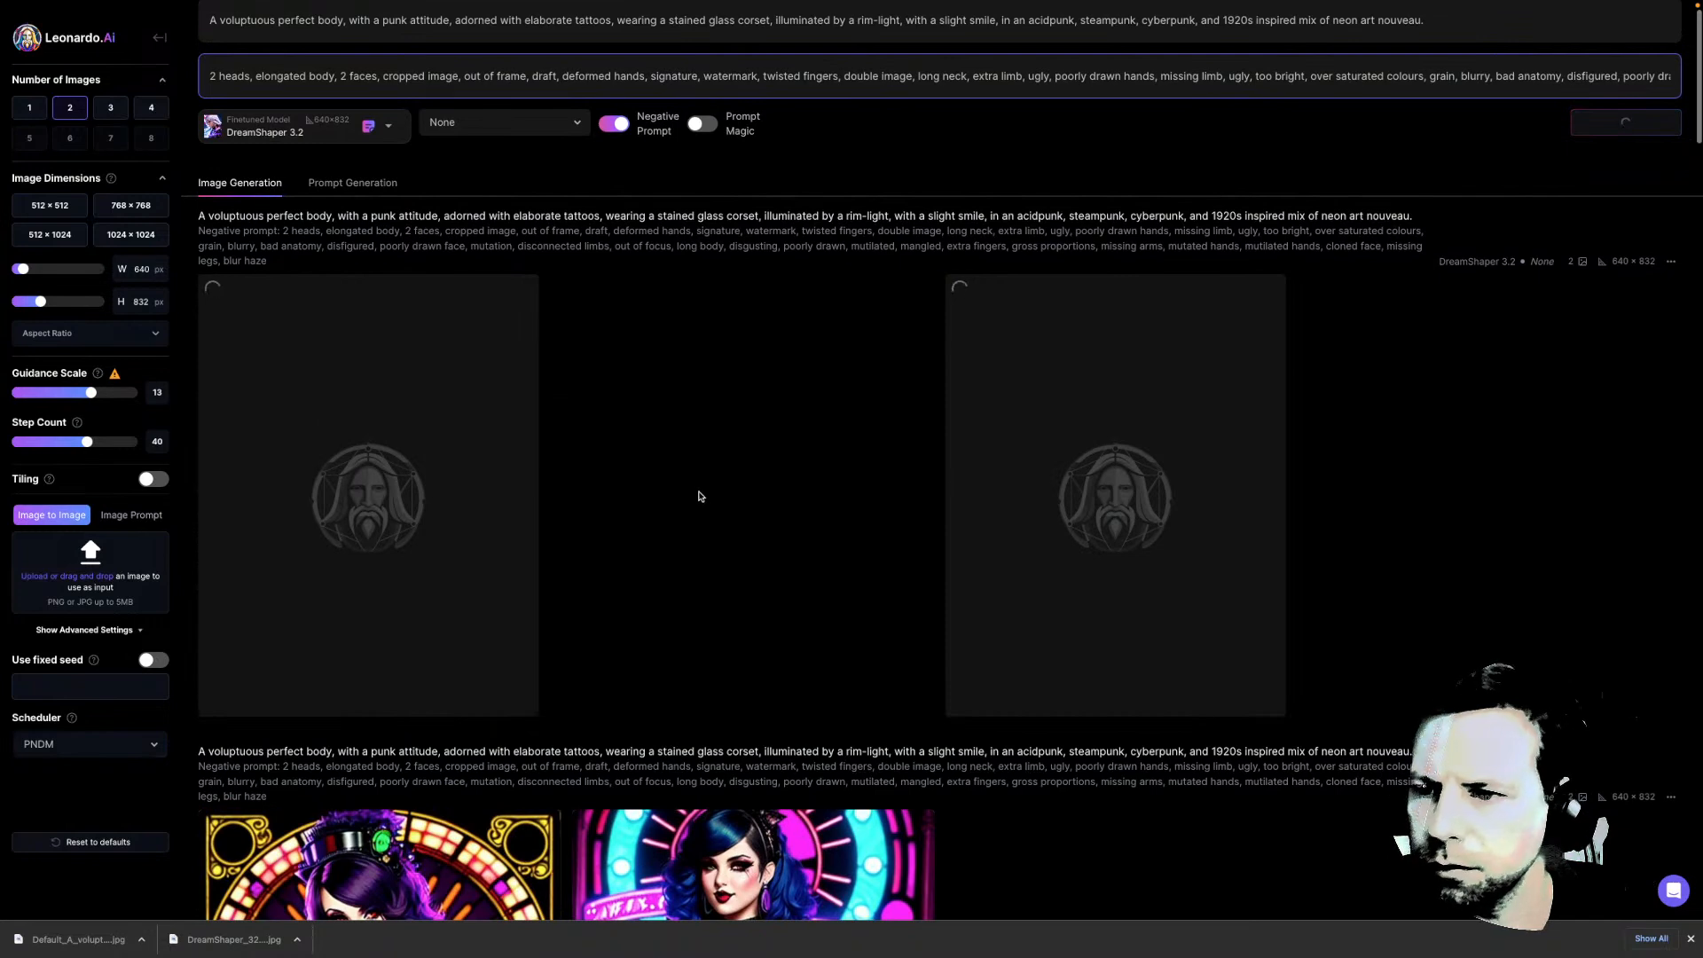
scroll(685, 494, down, 1)
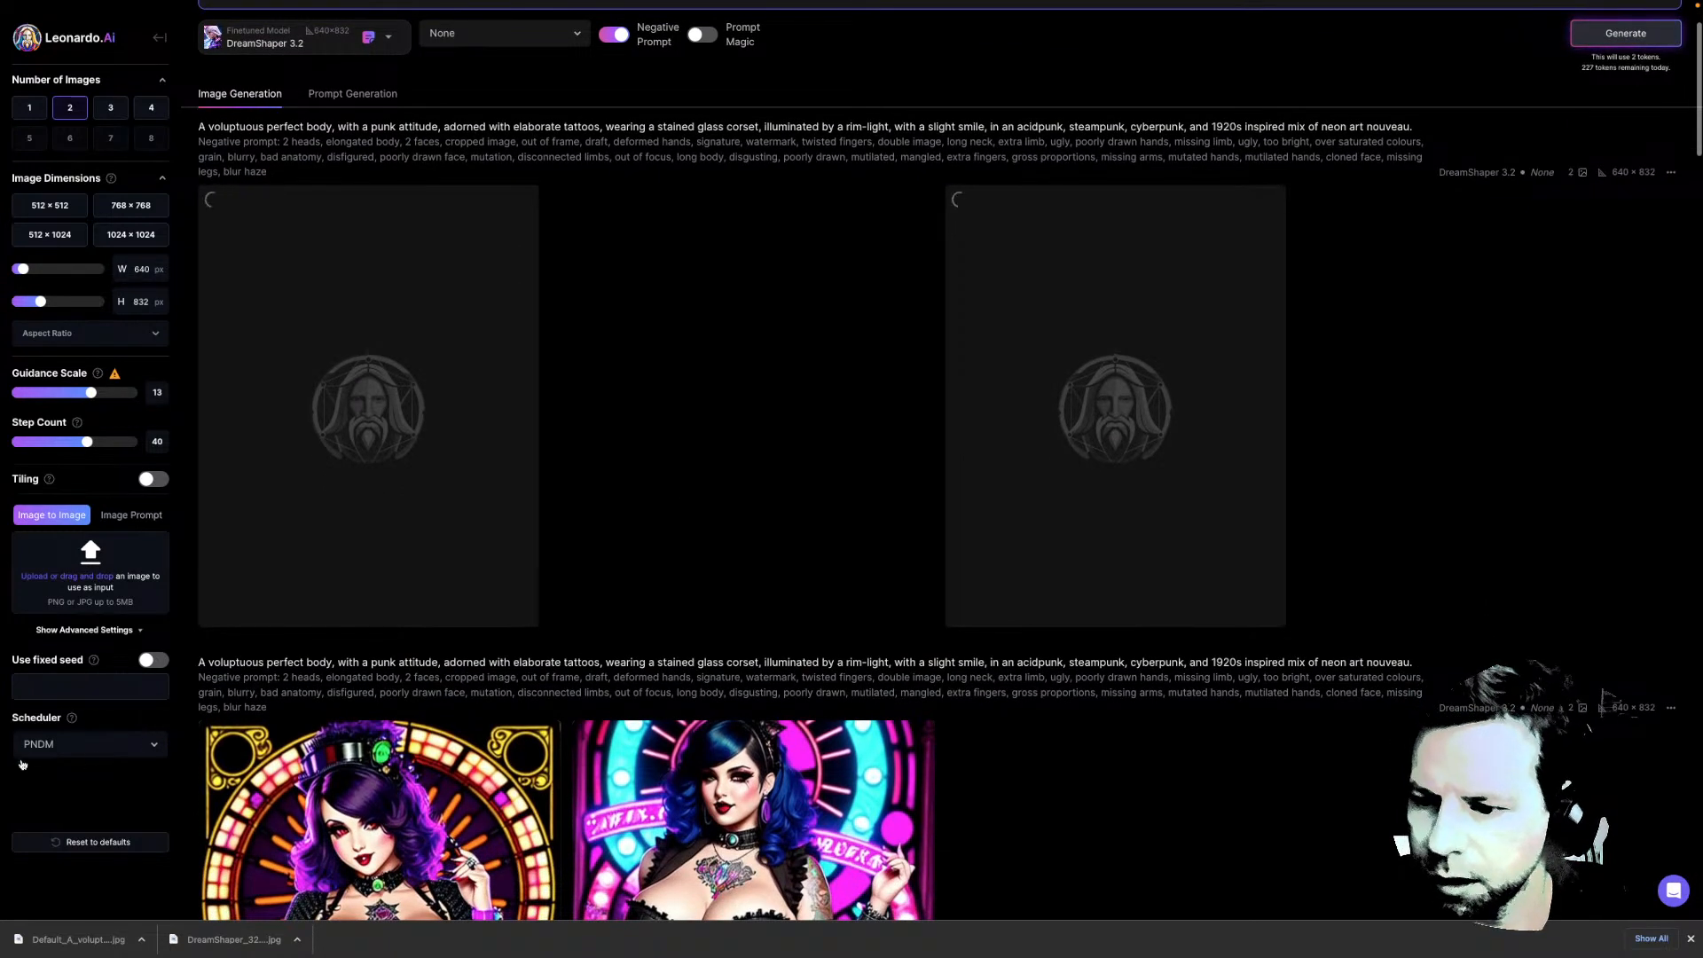
click(125, 746)
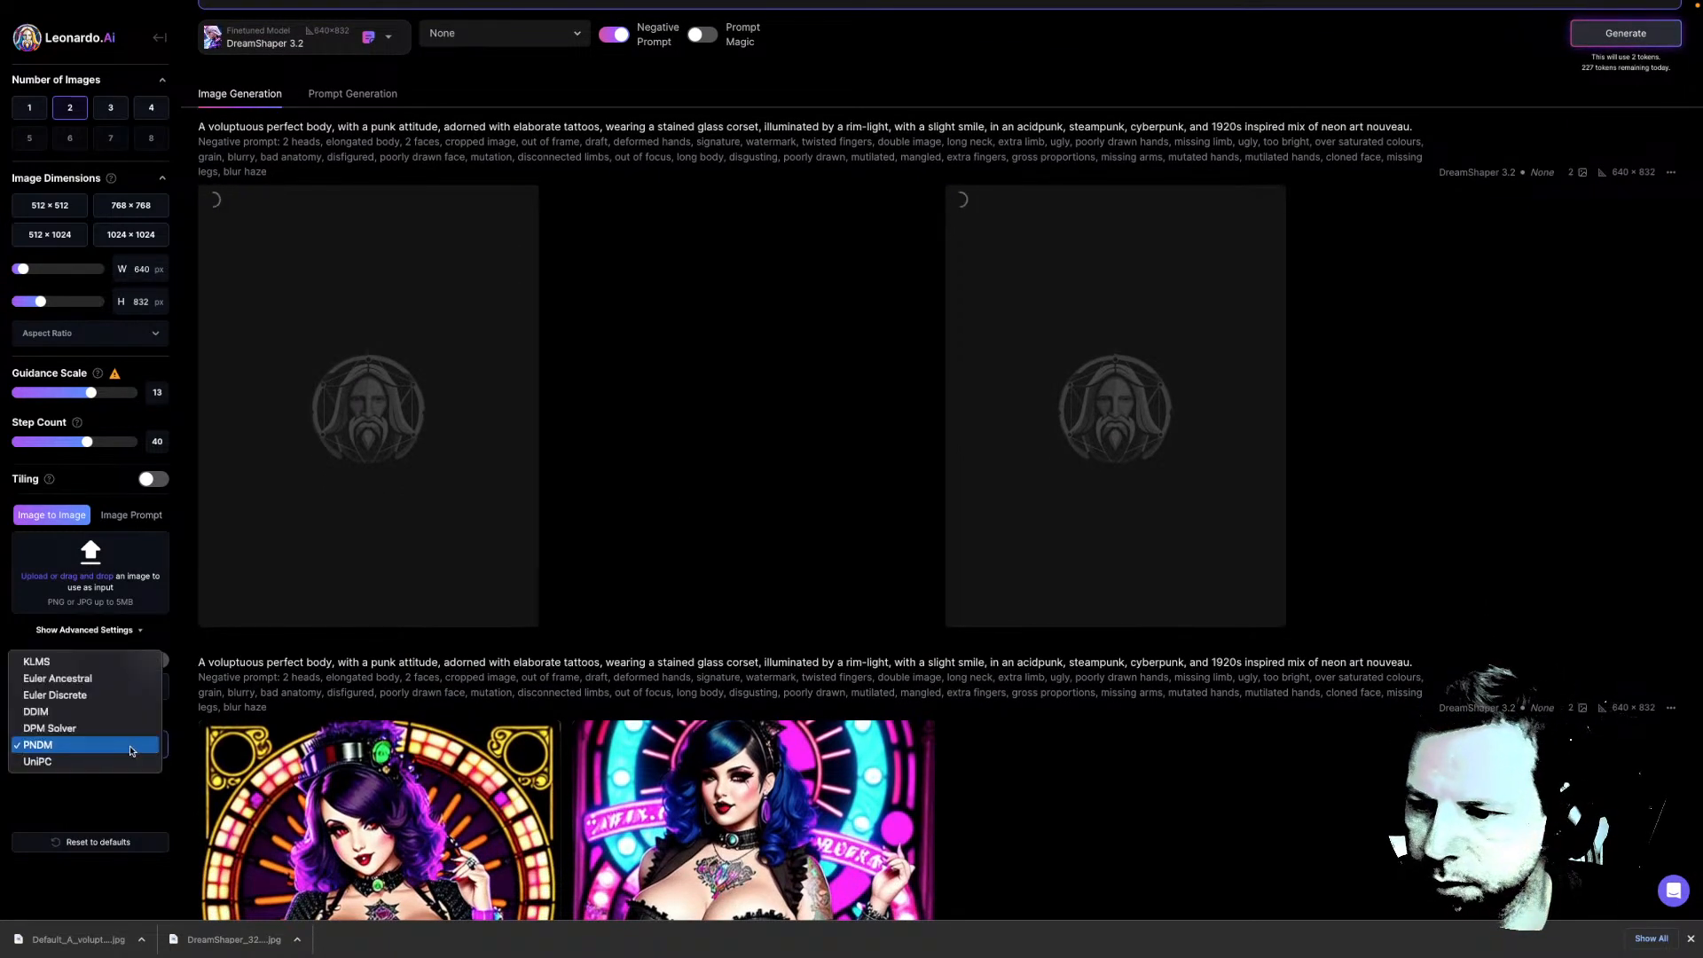
click(133, 761)
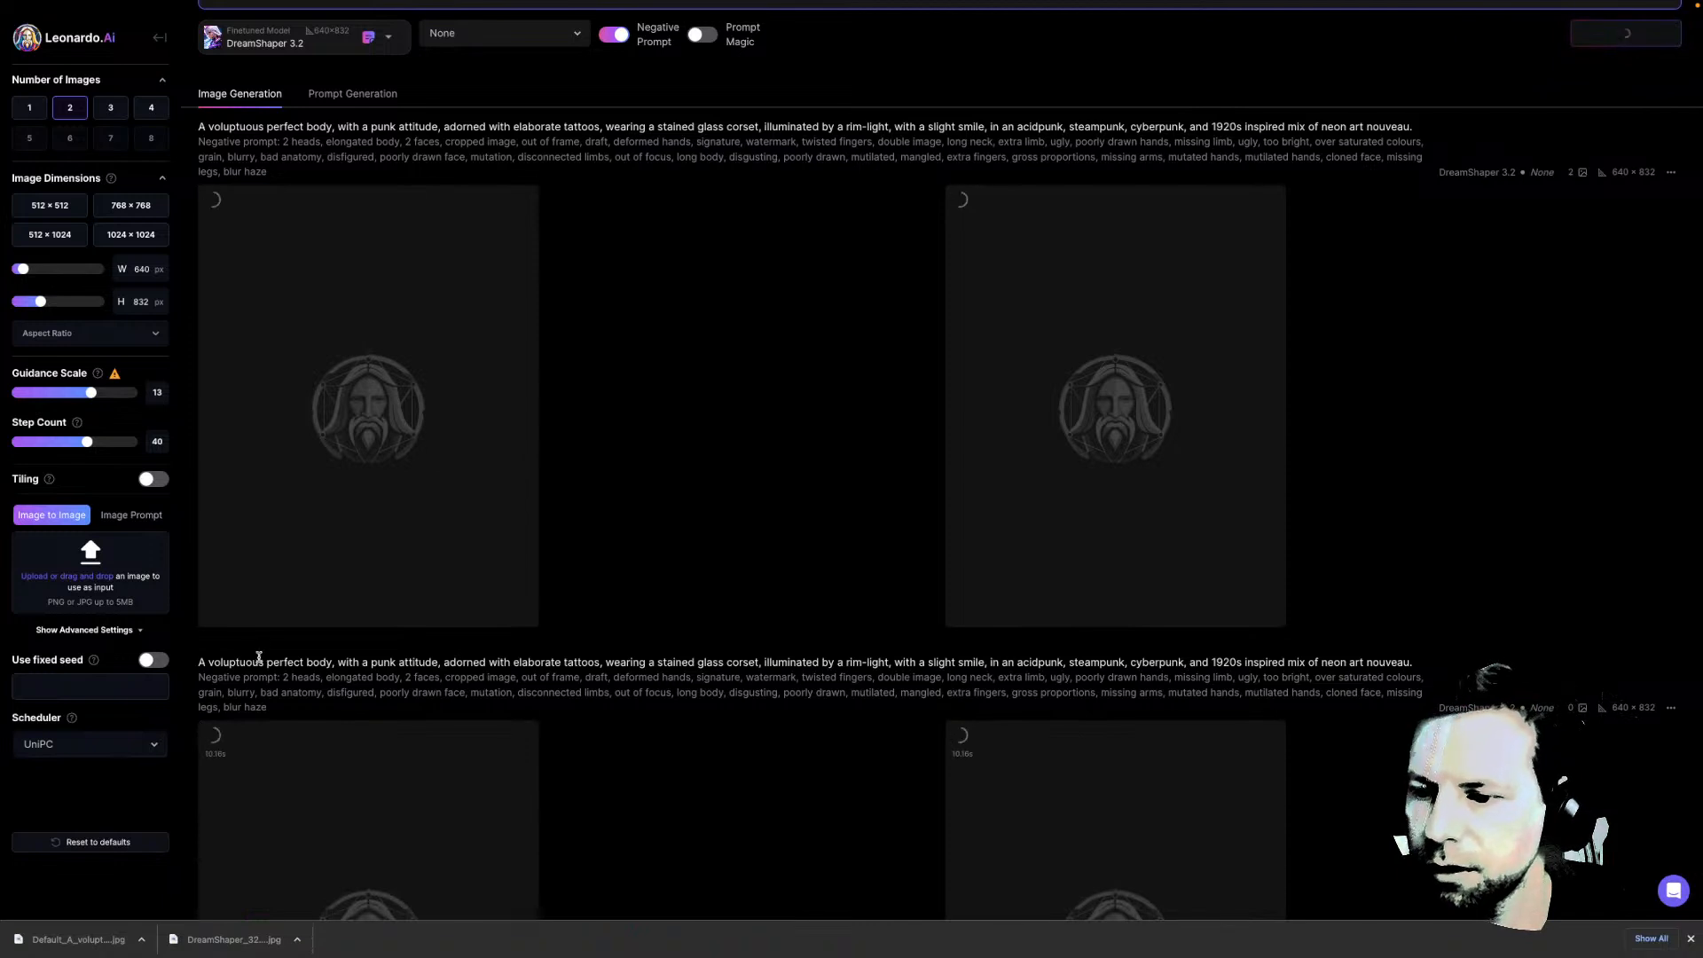
Set the scheduler to Euler Discrete
scroll(257, 651, down, 3)
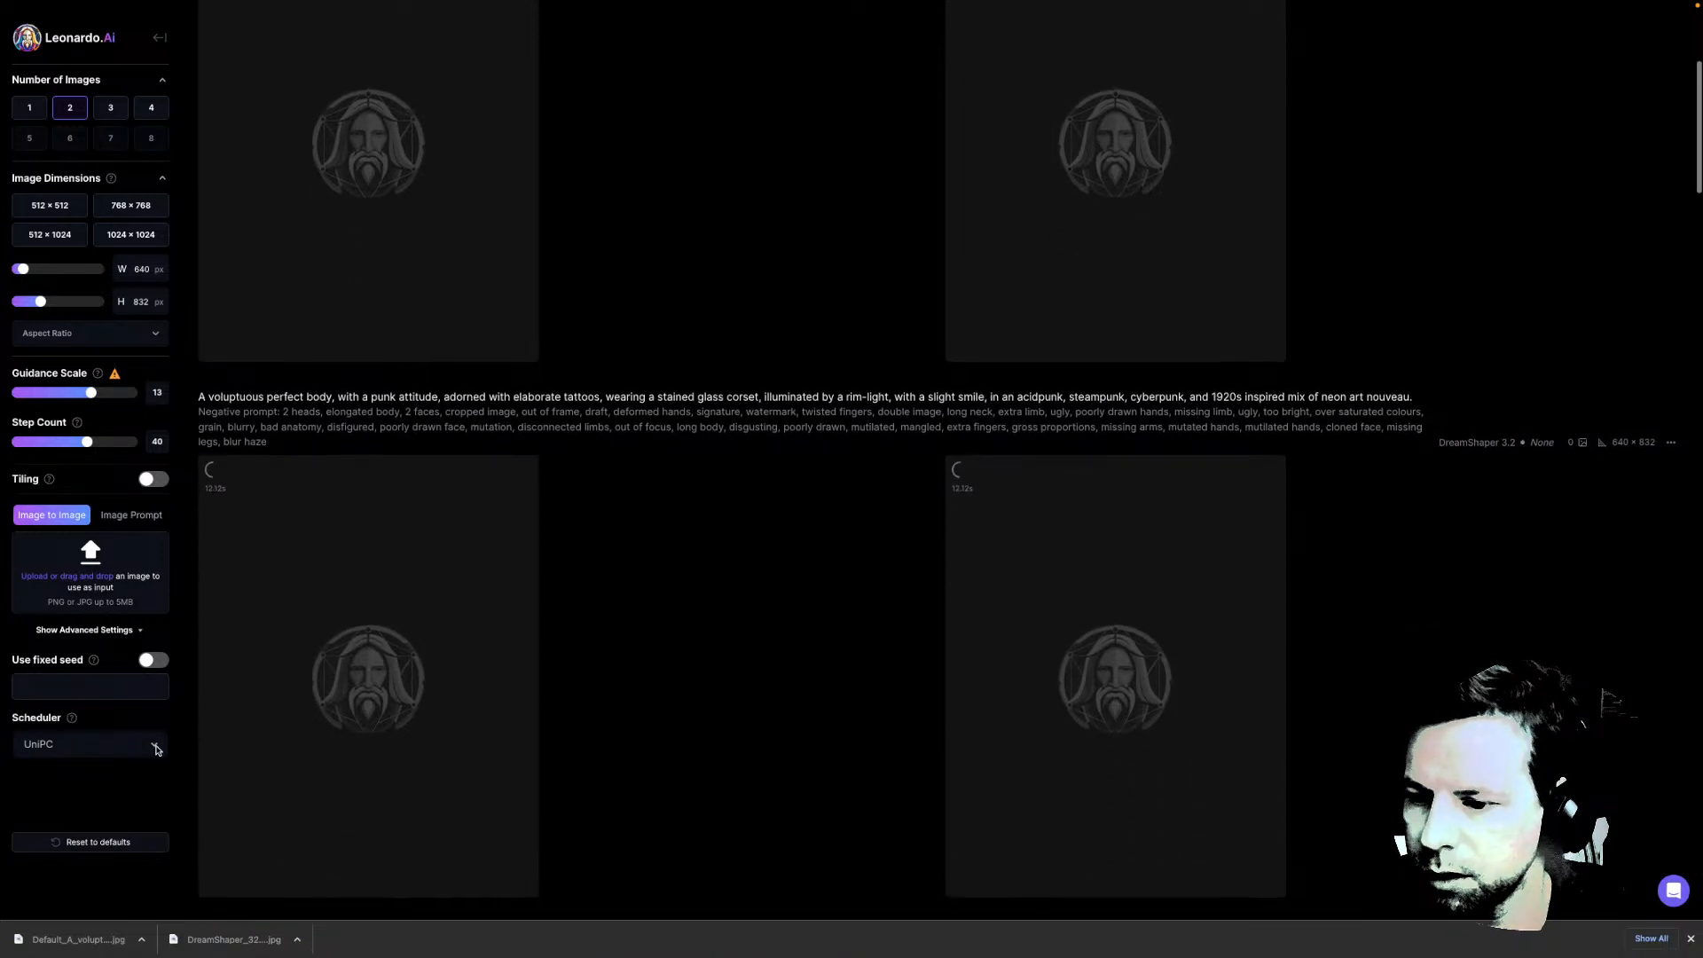
click(121, 750)
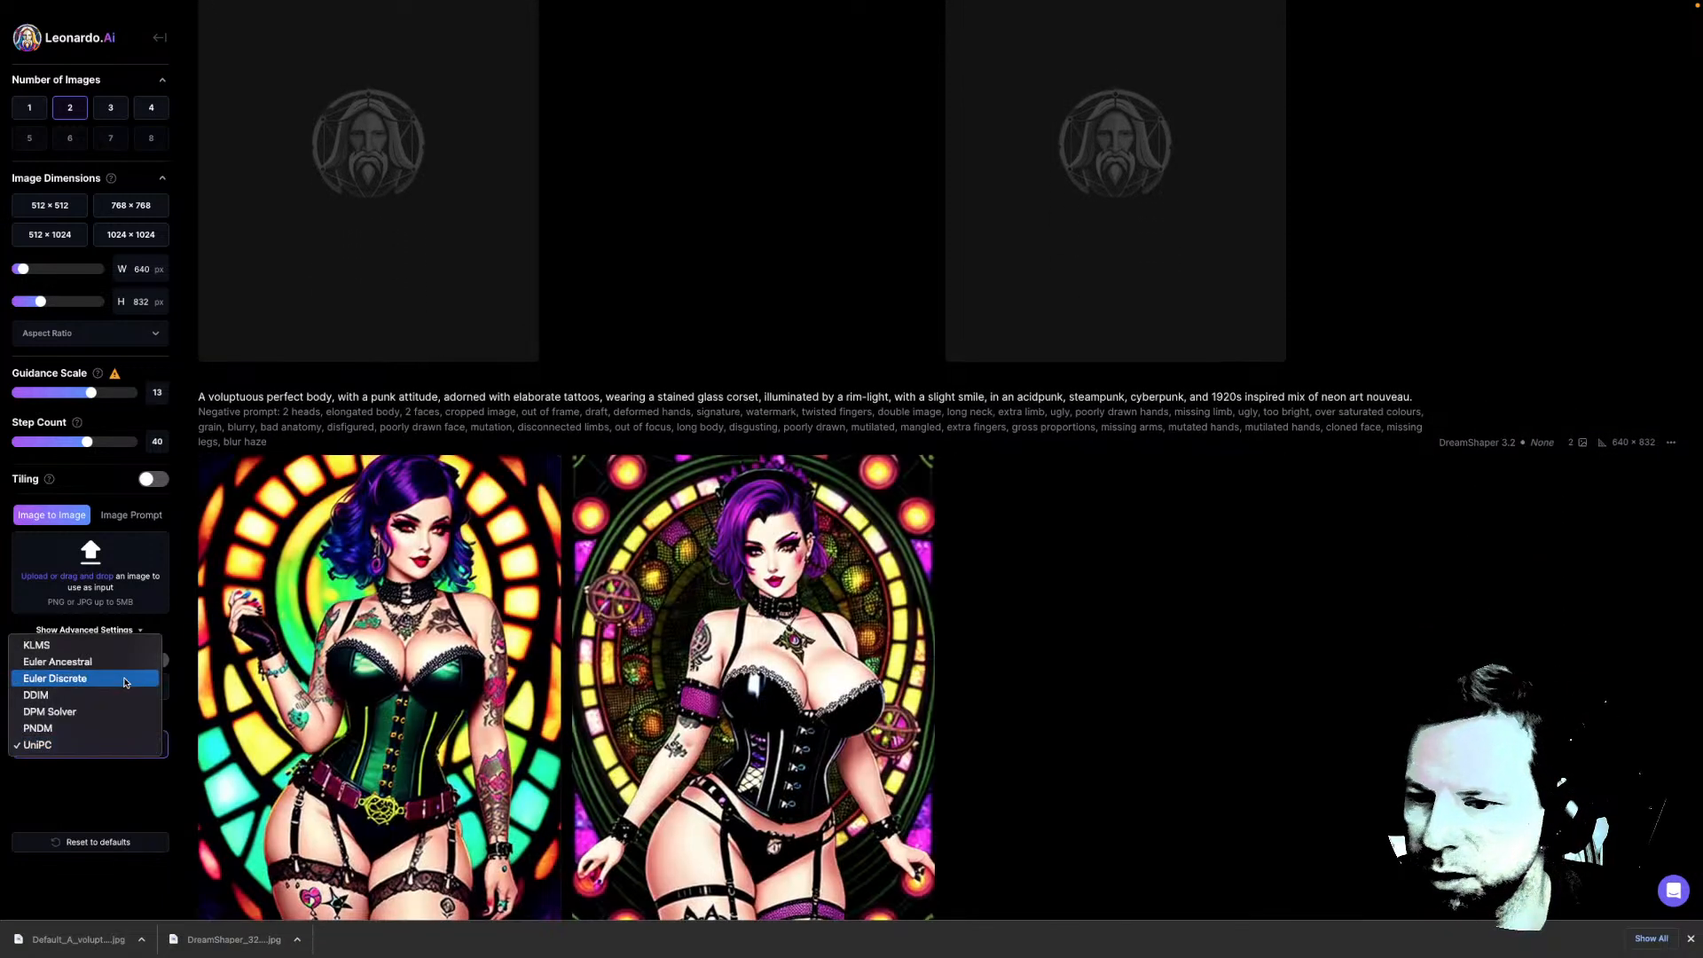
click(126, 680)
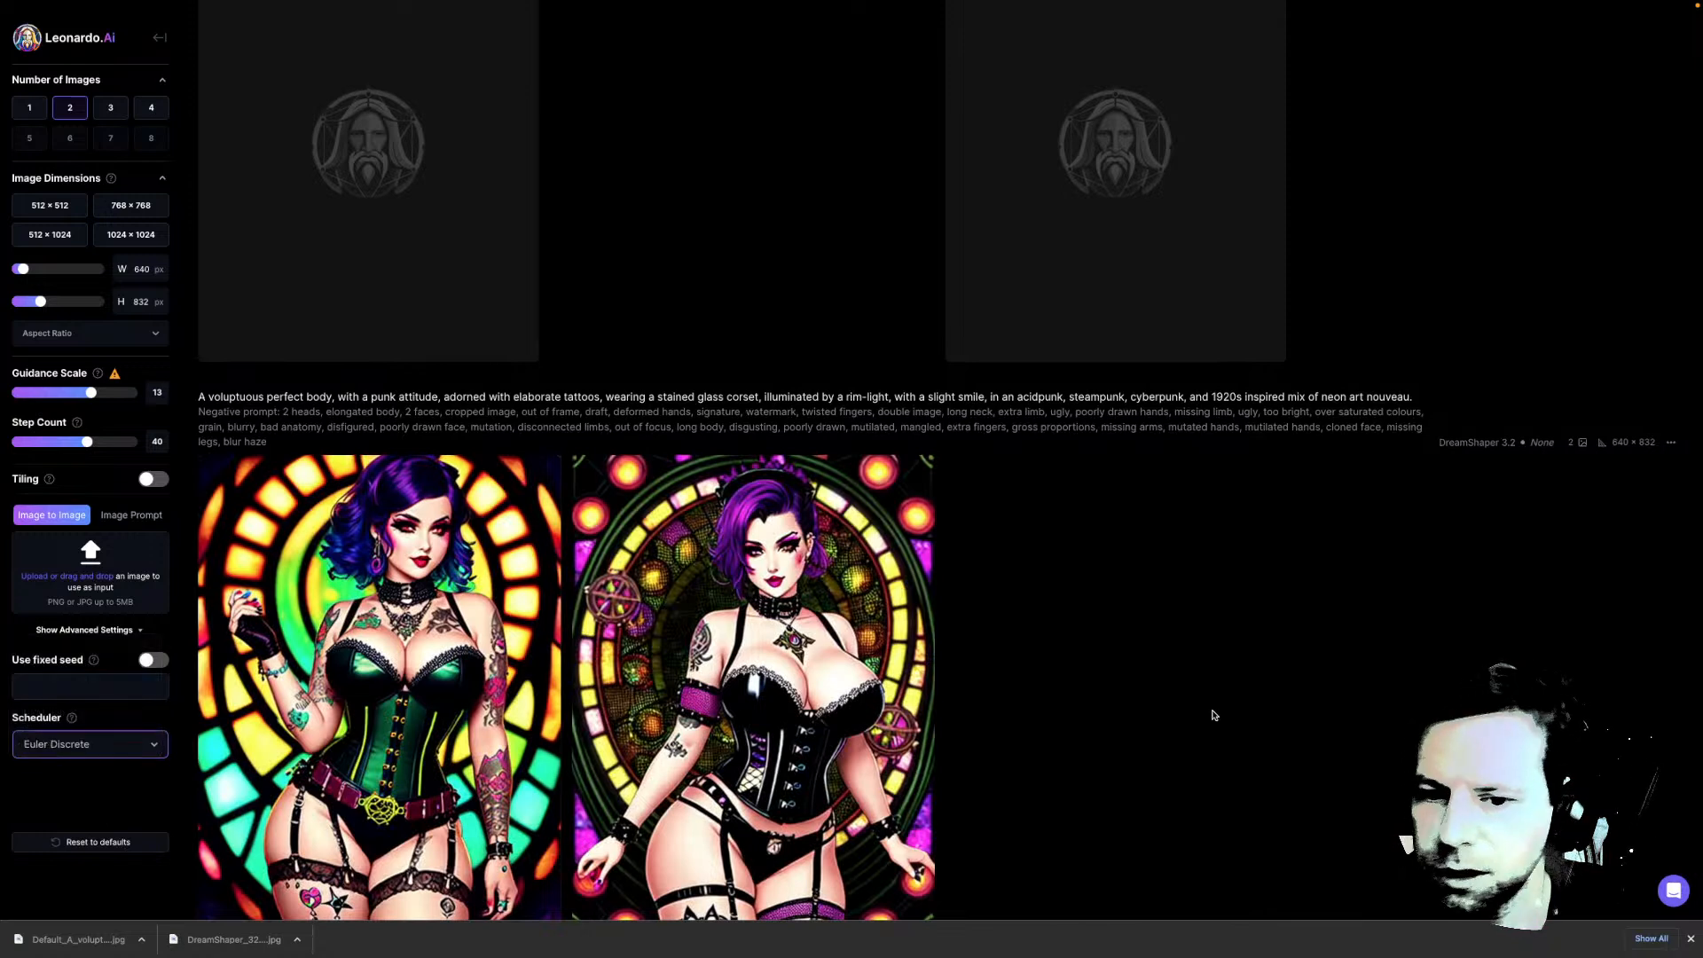
Enlarge the PNDM image with the green corset and start a creative upscale of it
click(481, 657)
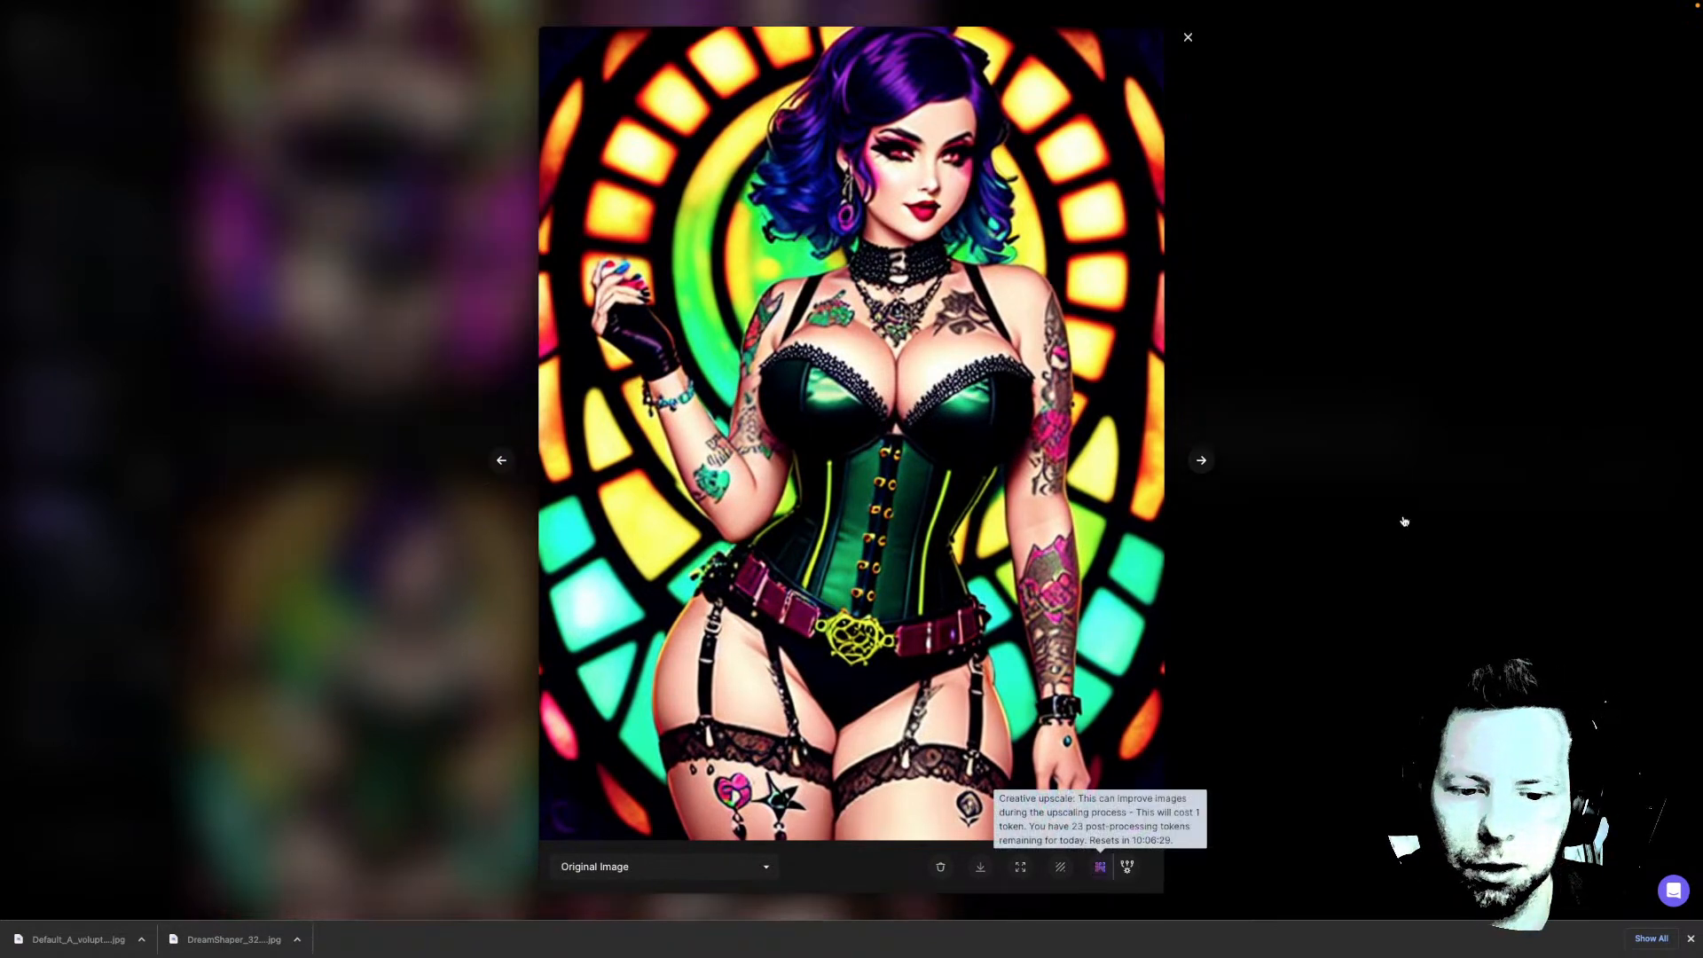
click(1370, 507)
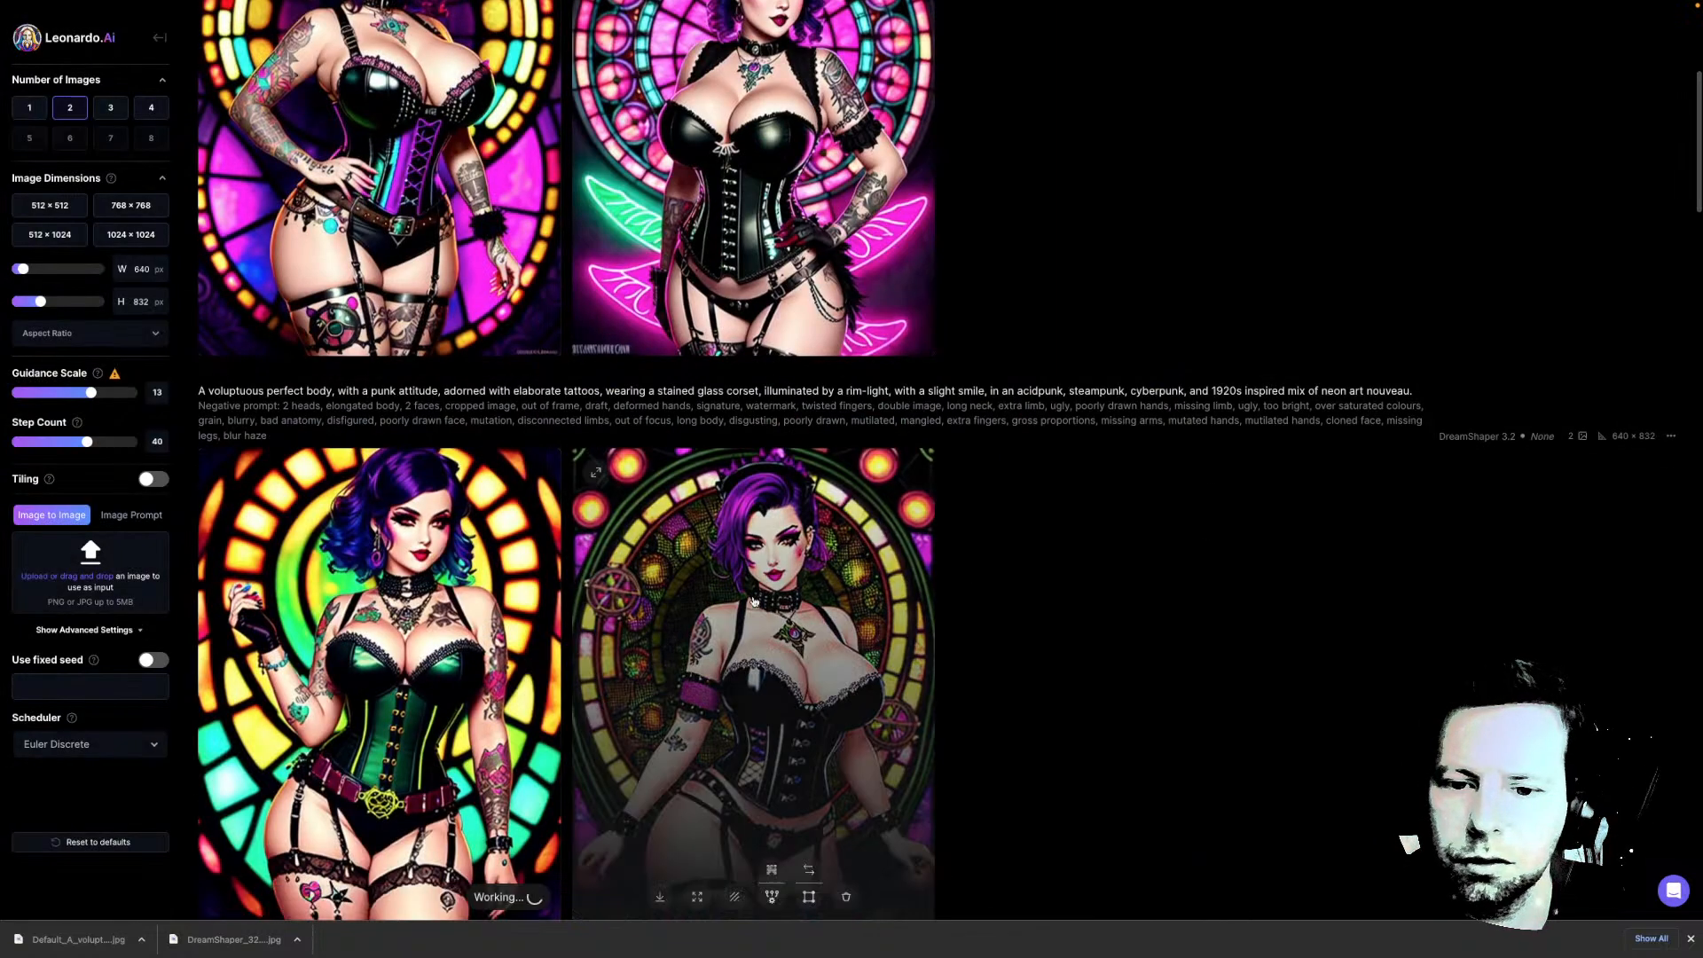
Enlarge the second PNDM image with the black corset and compare it with the green corset image
click(752, 596)
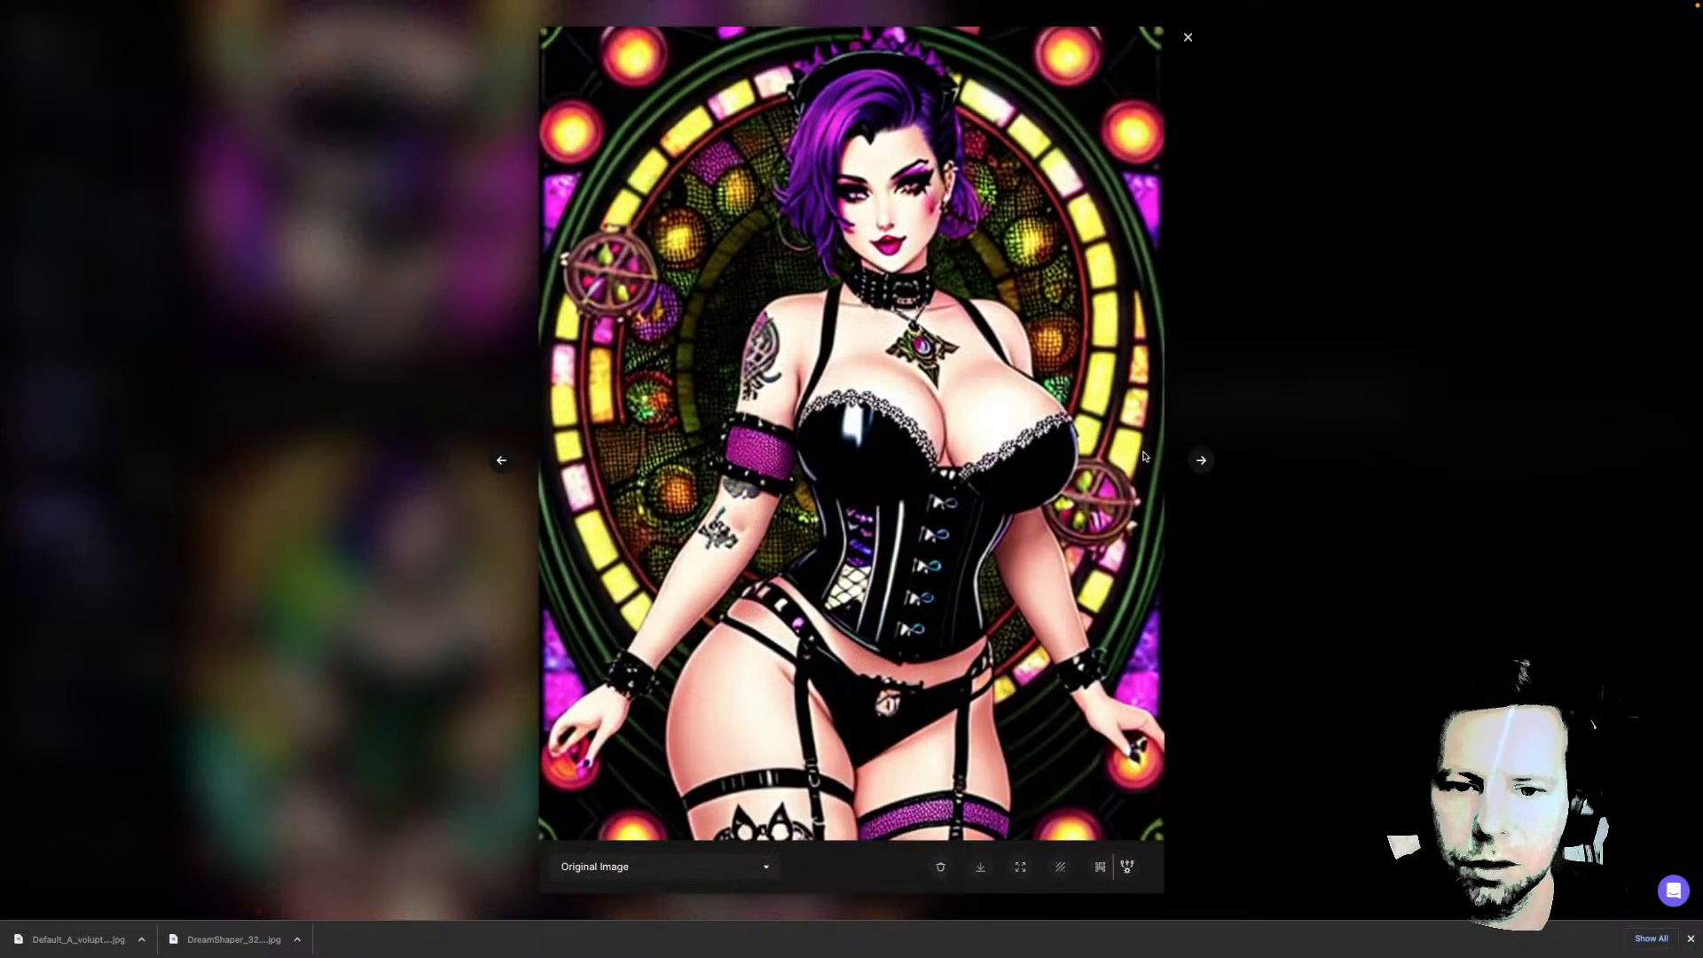
click(1202, 460)
click(1203, 460)
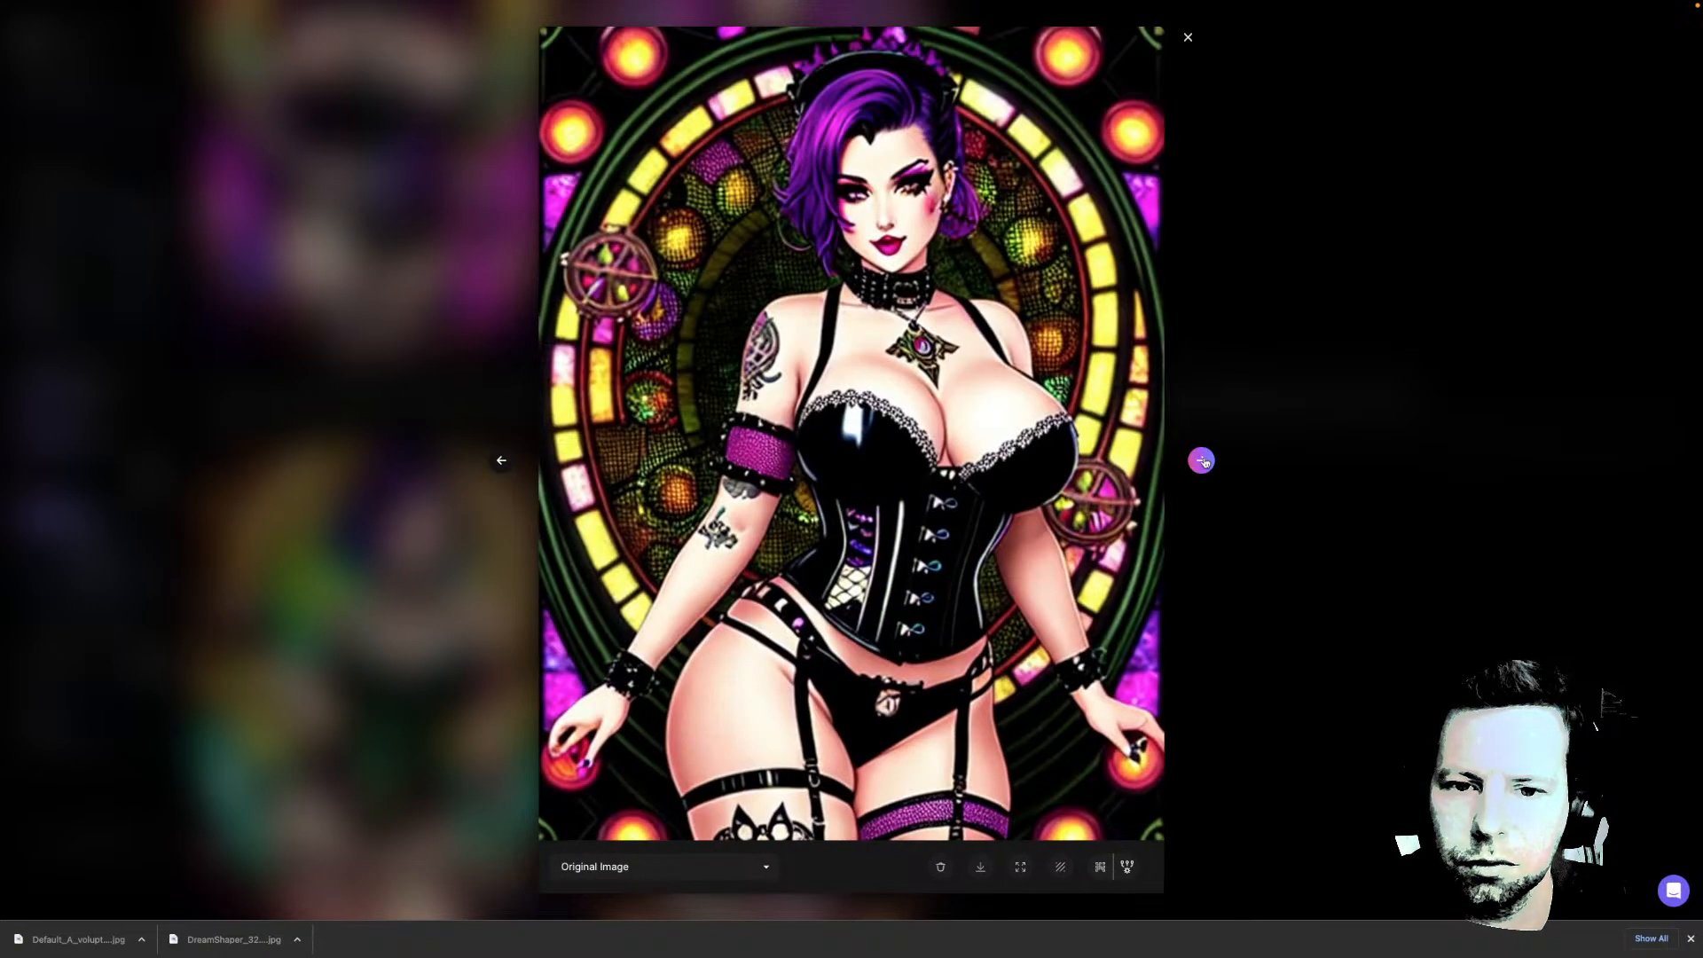
click(1202, 461)
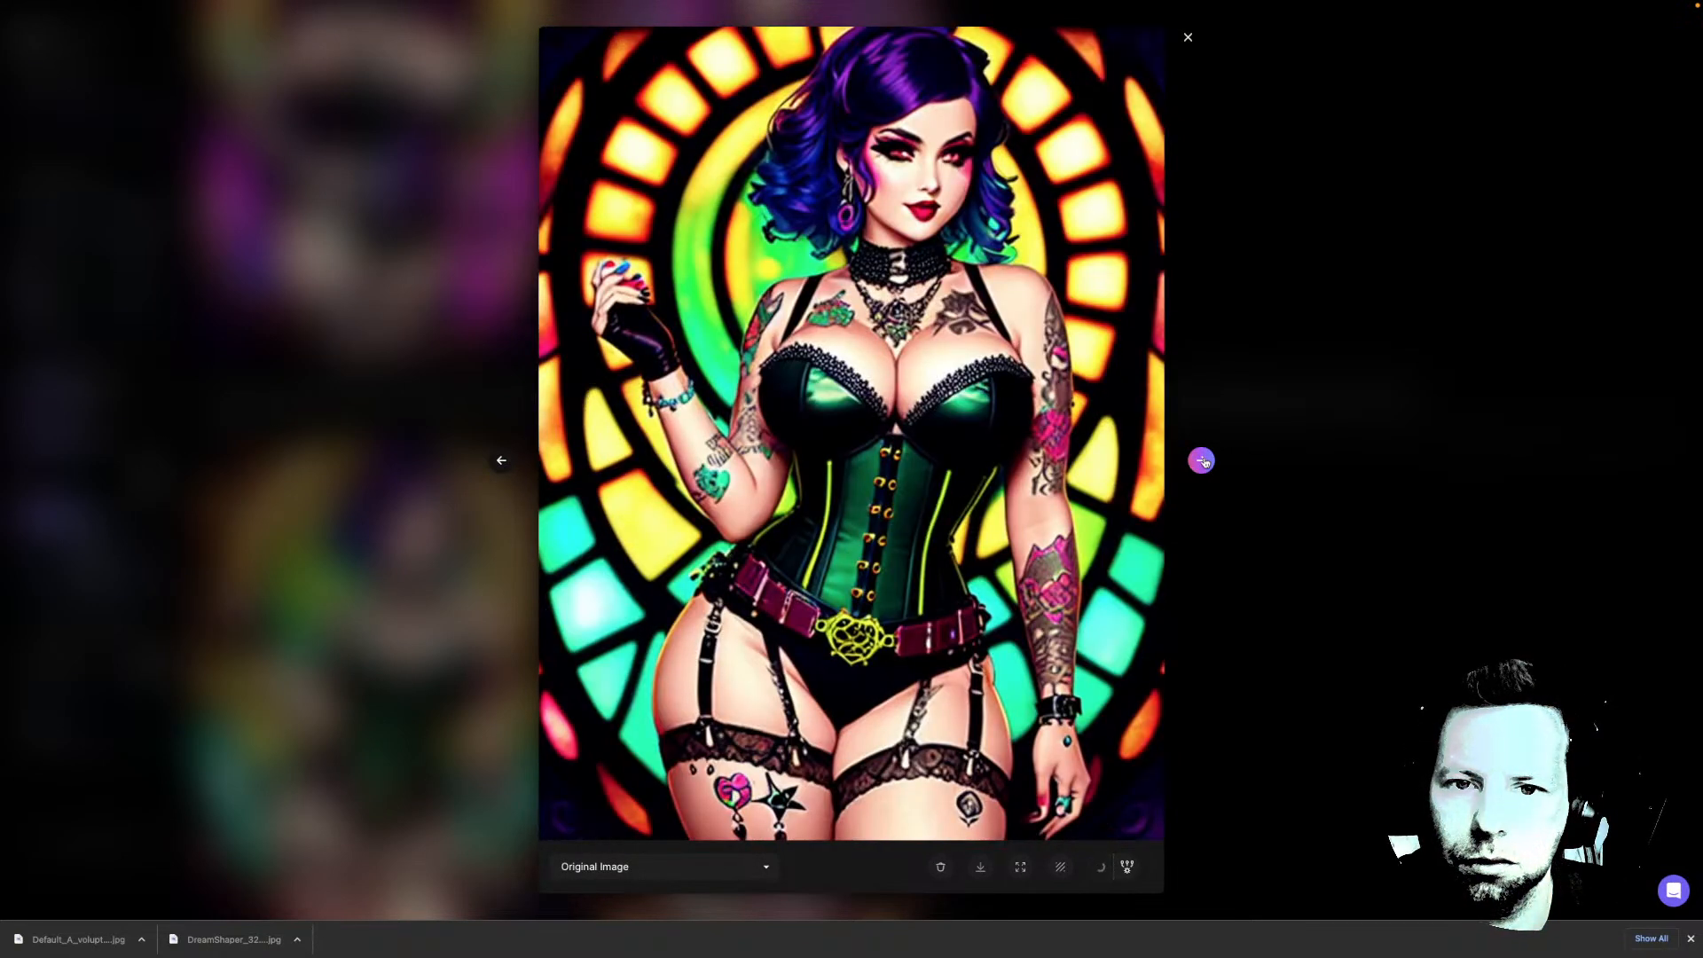
click(1203, 461)
click(1202, 461)
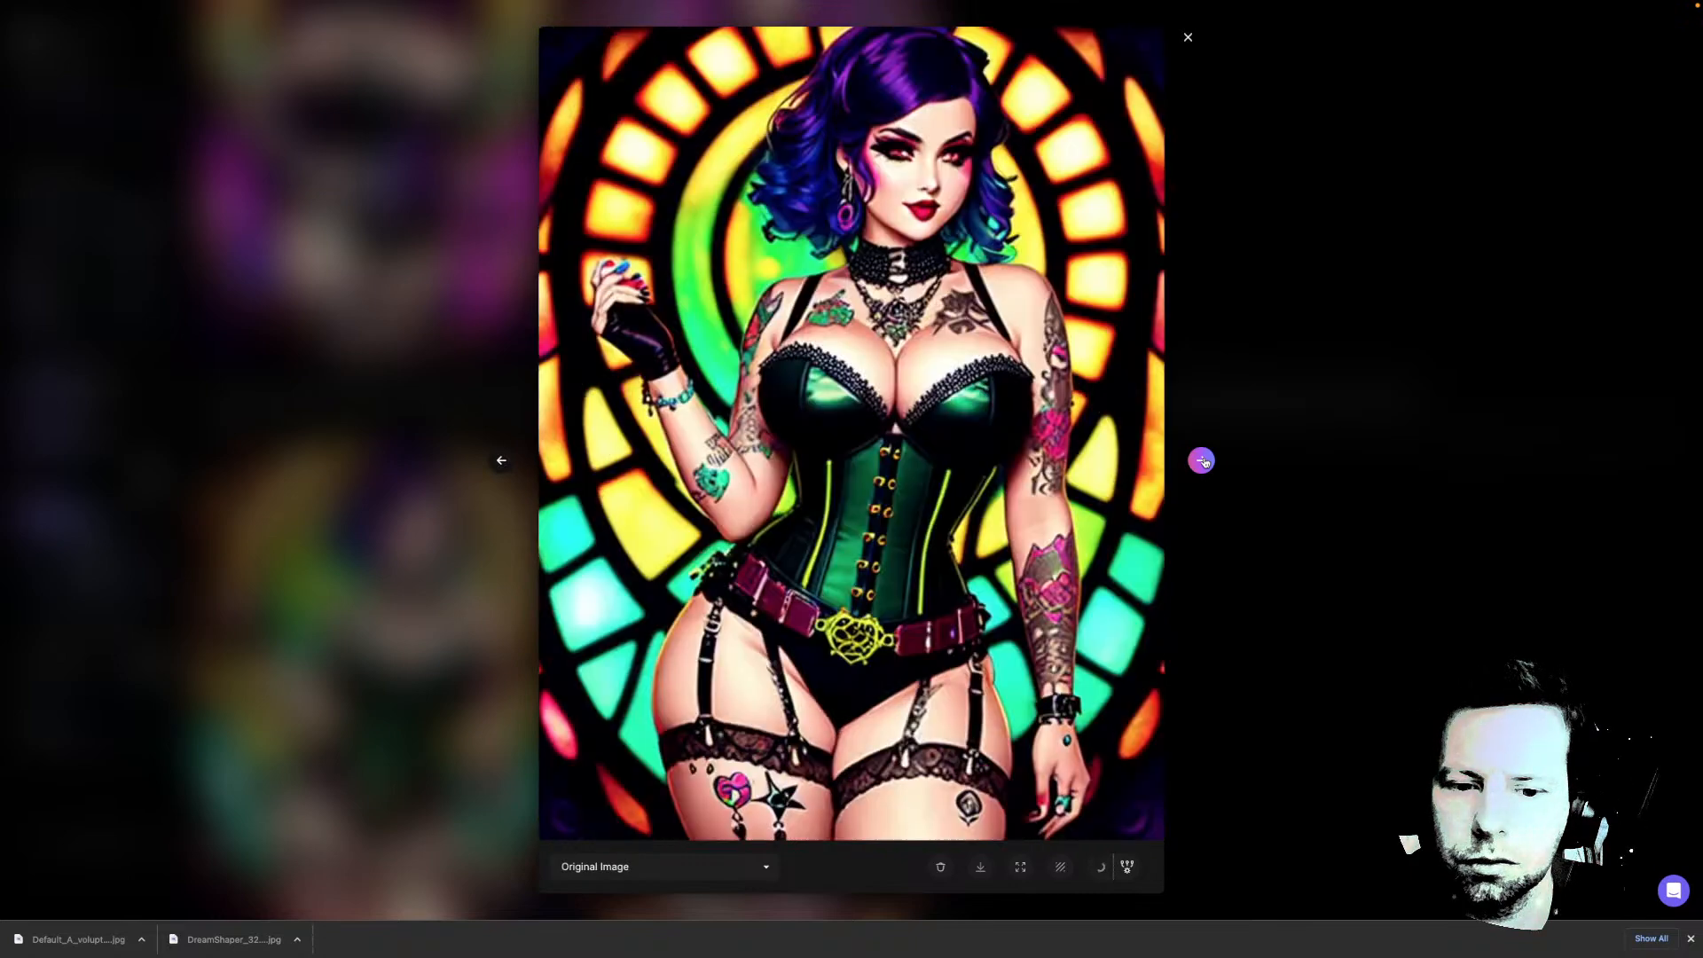
click(1274, 396)
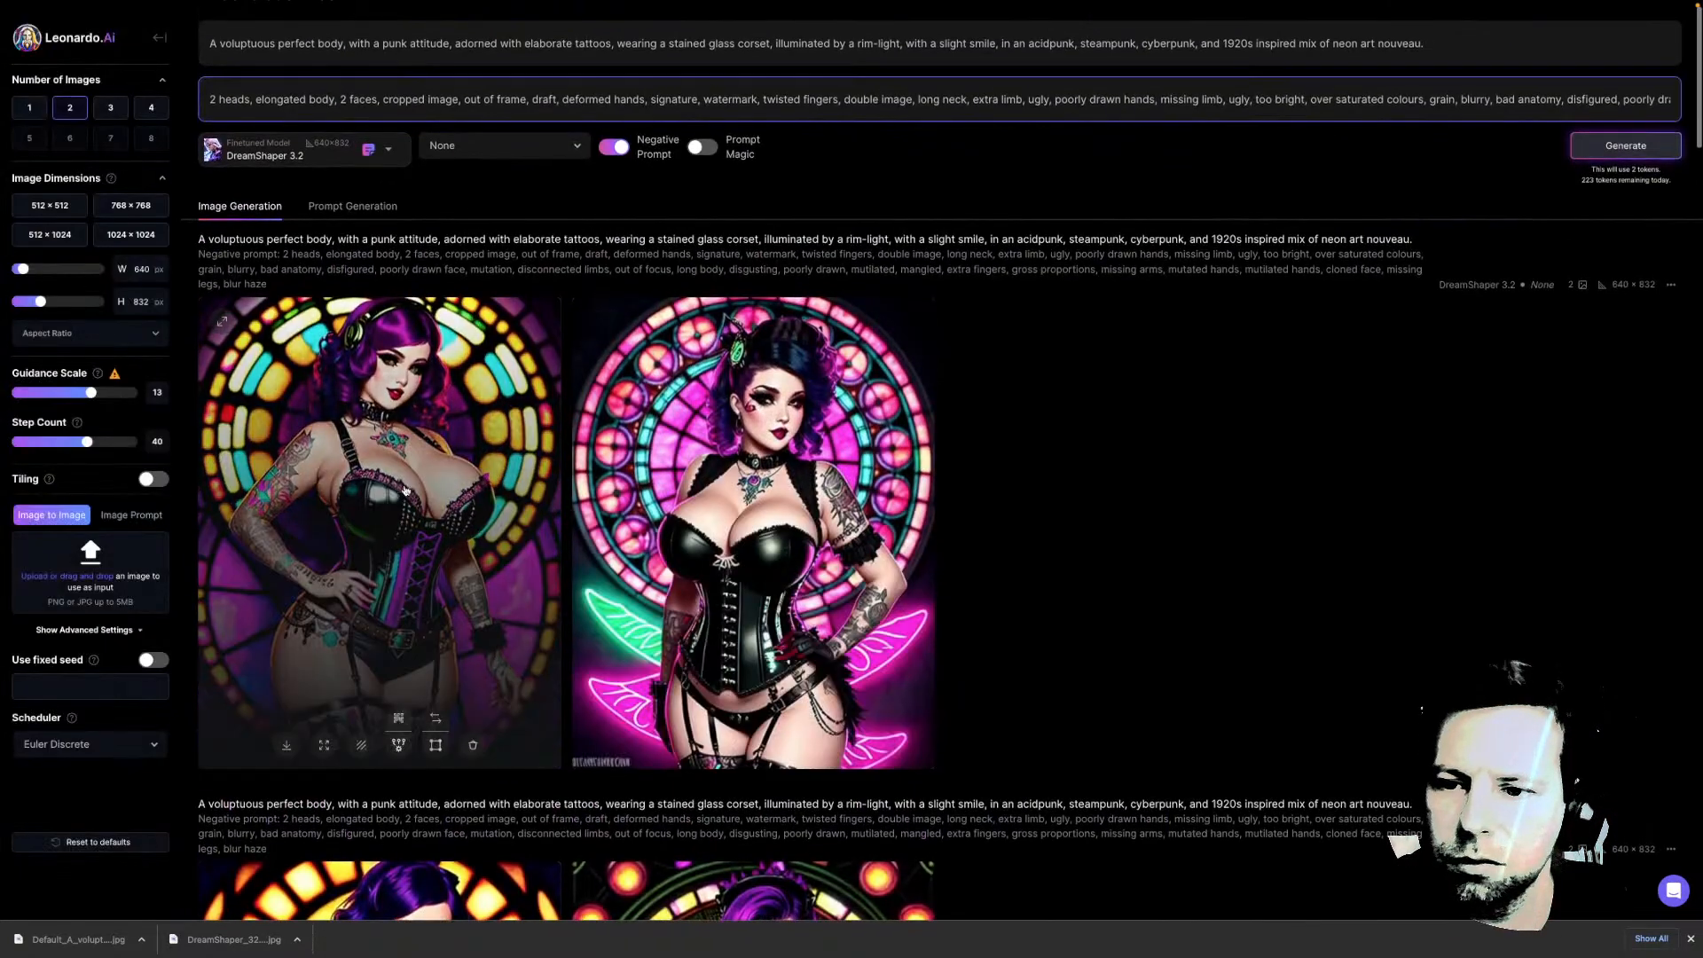
Enlarge the two newest UniPC images and compare them with each other
click(406, 490)
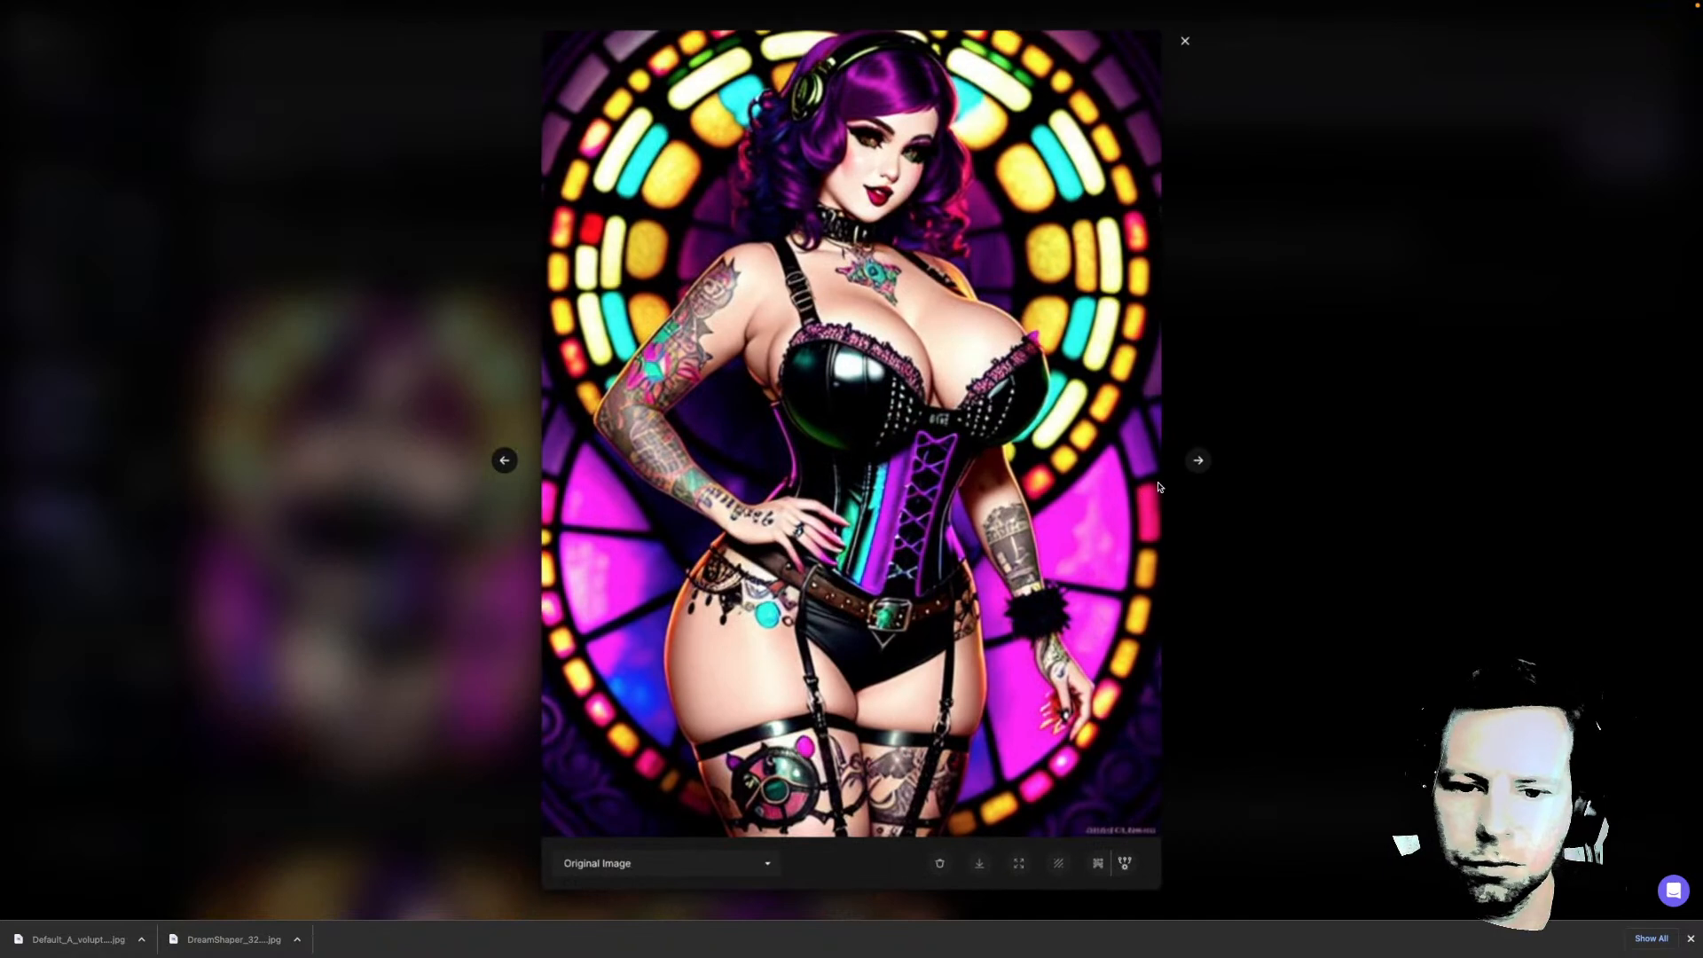
click(1201, 462)
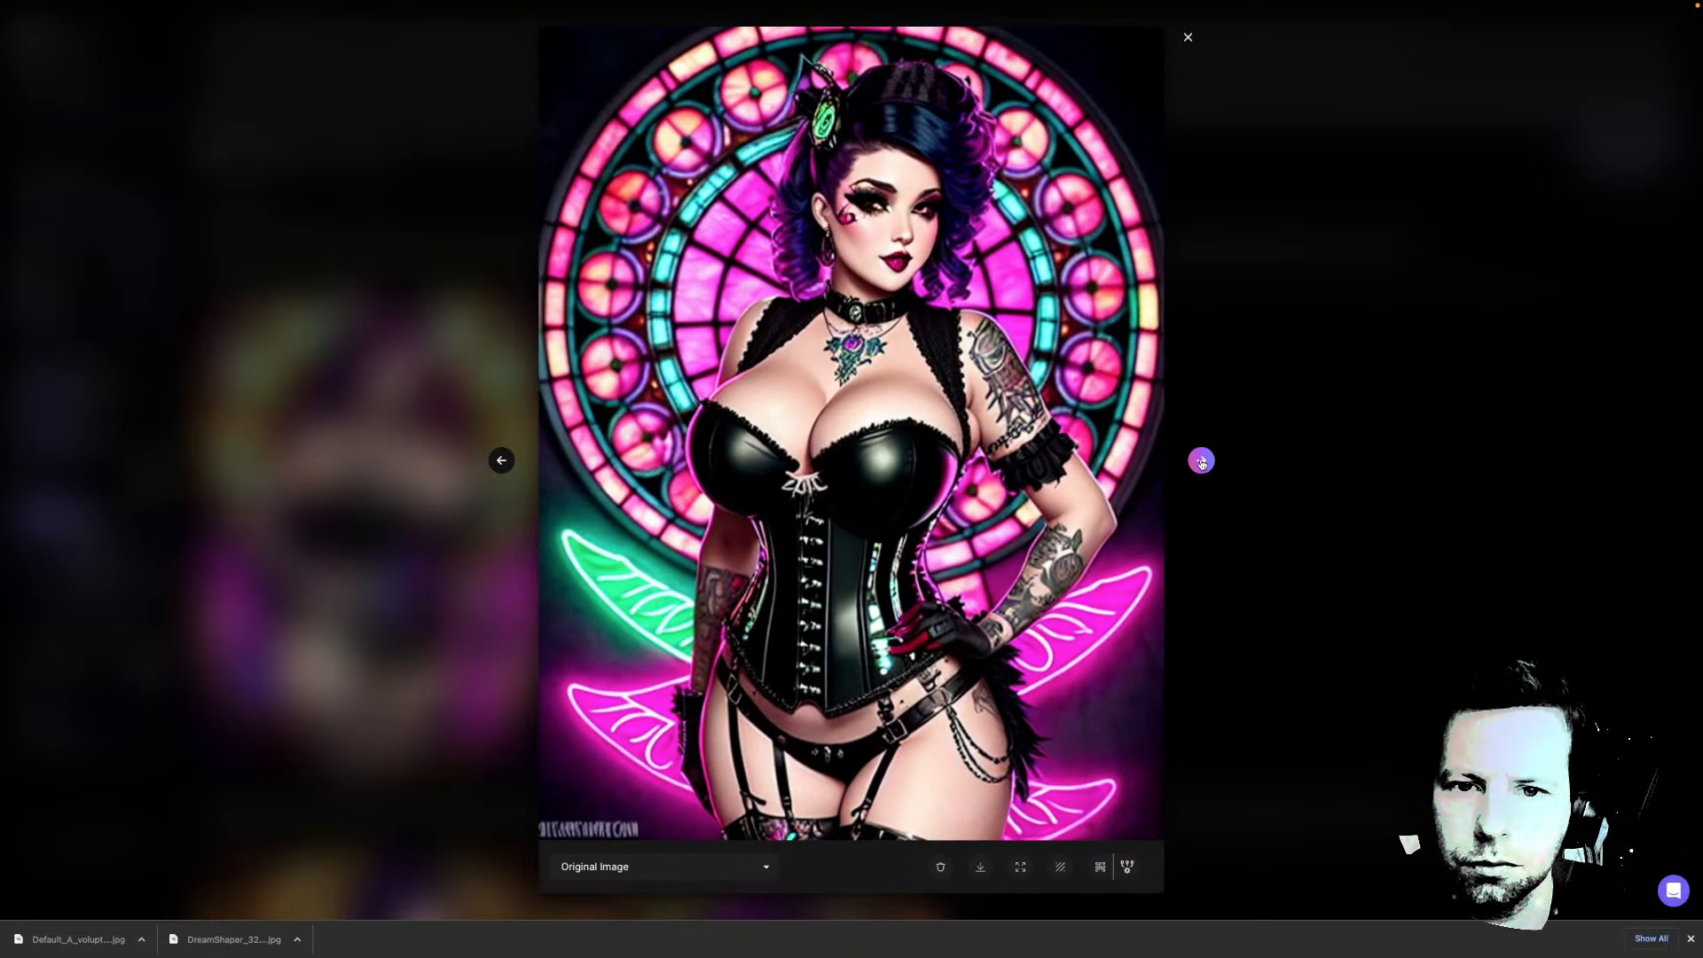
click(1202, 462)
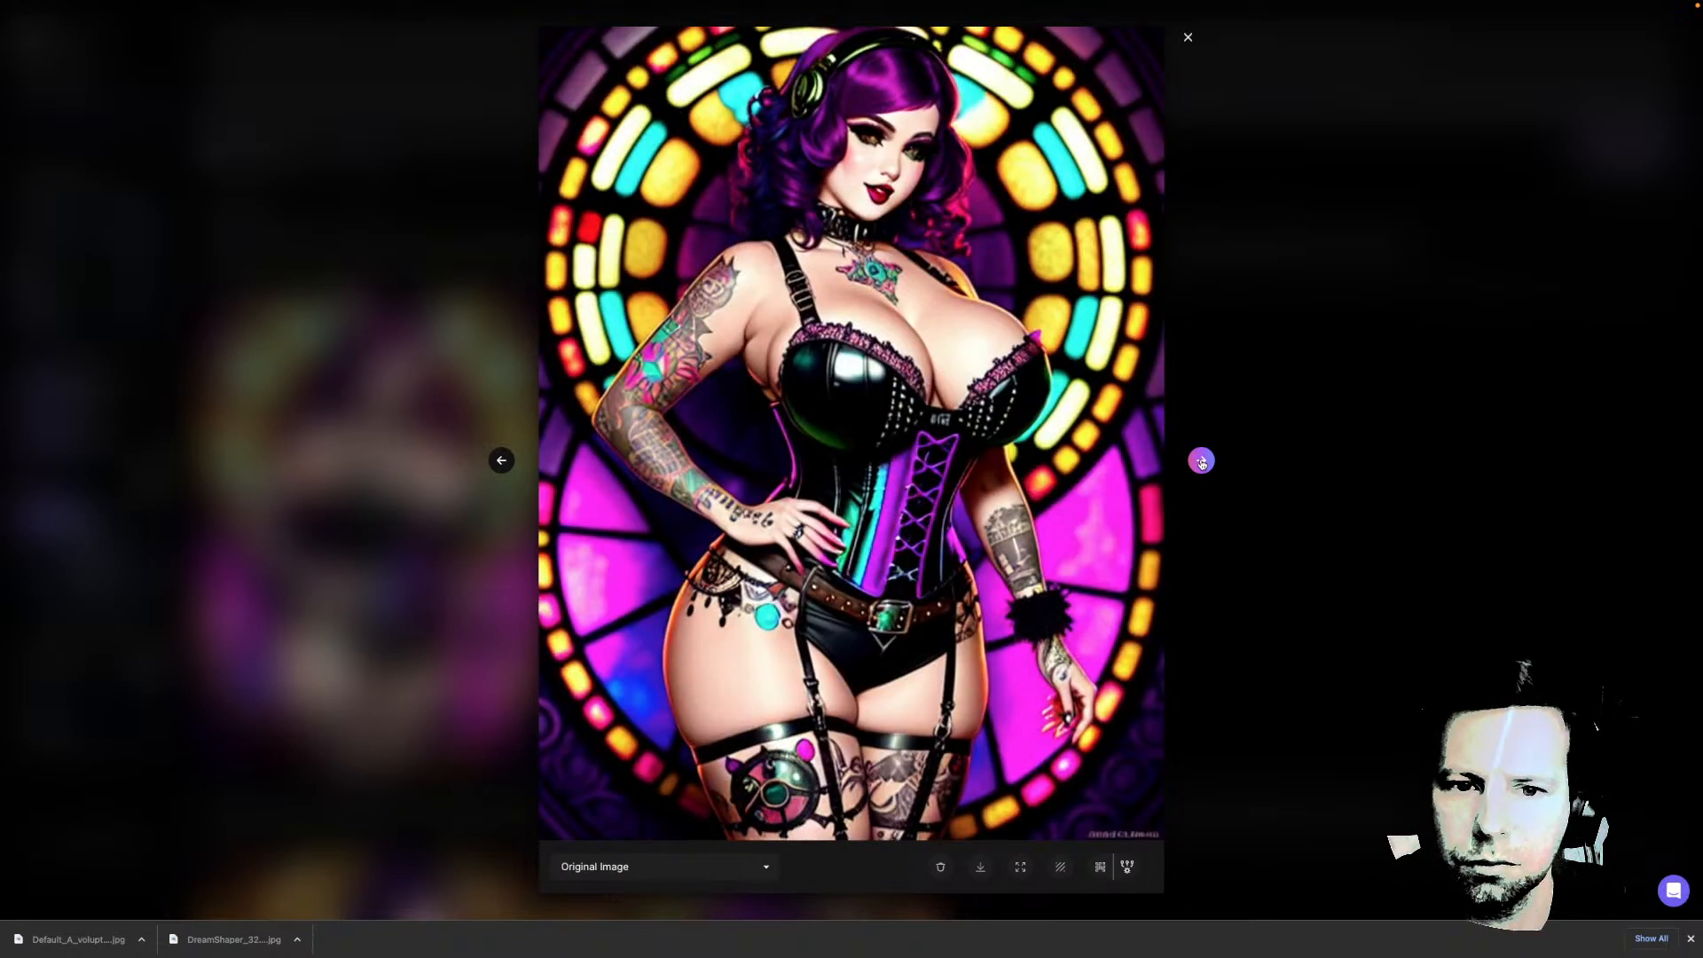
Alternate repeatedly between the enlarged purple-haired headphones image and the pink neon wings image, then close the enlarged view
click(1202, 462)
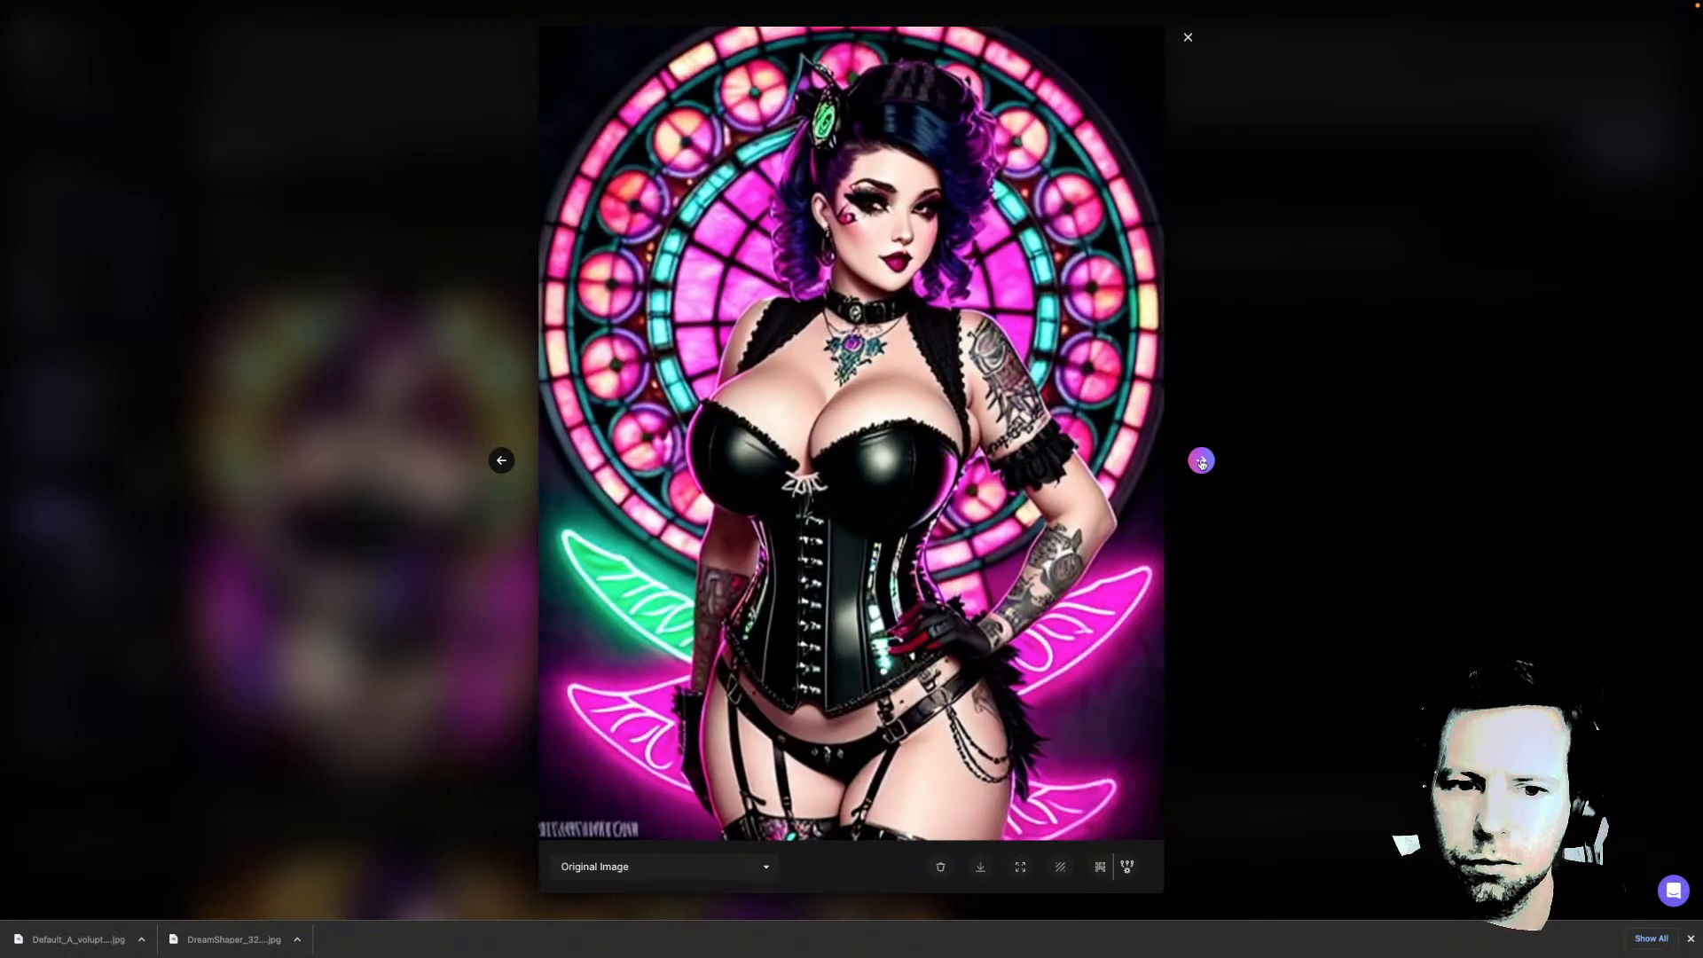
click(1202, 462)
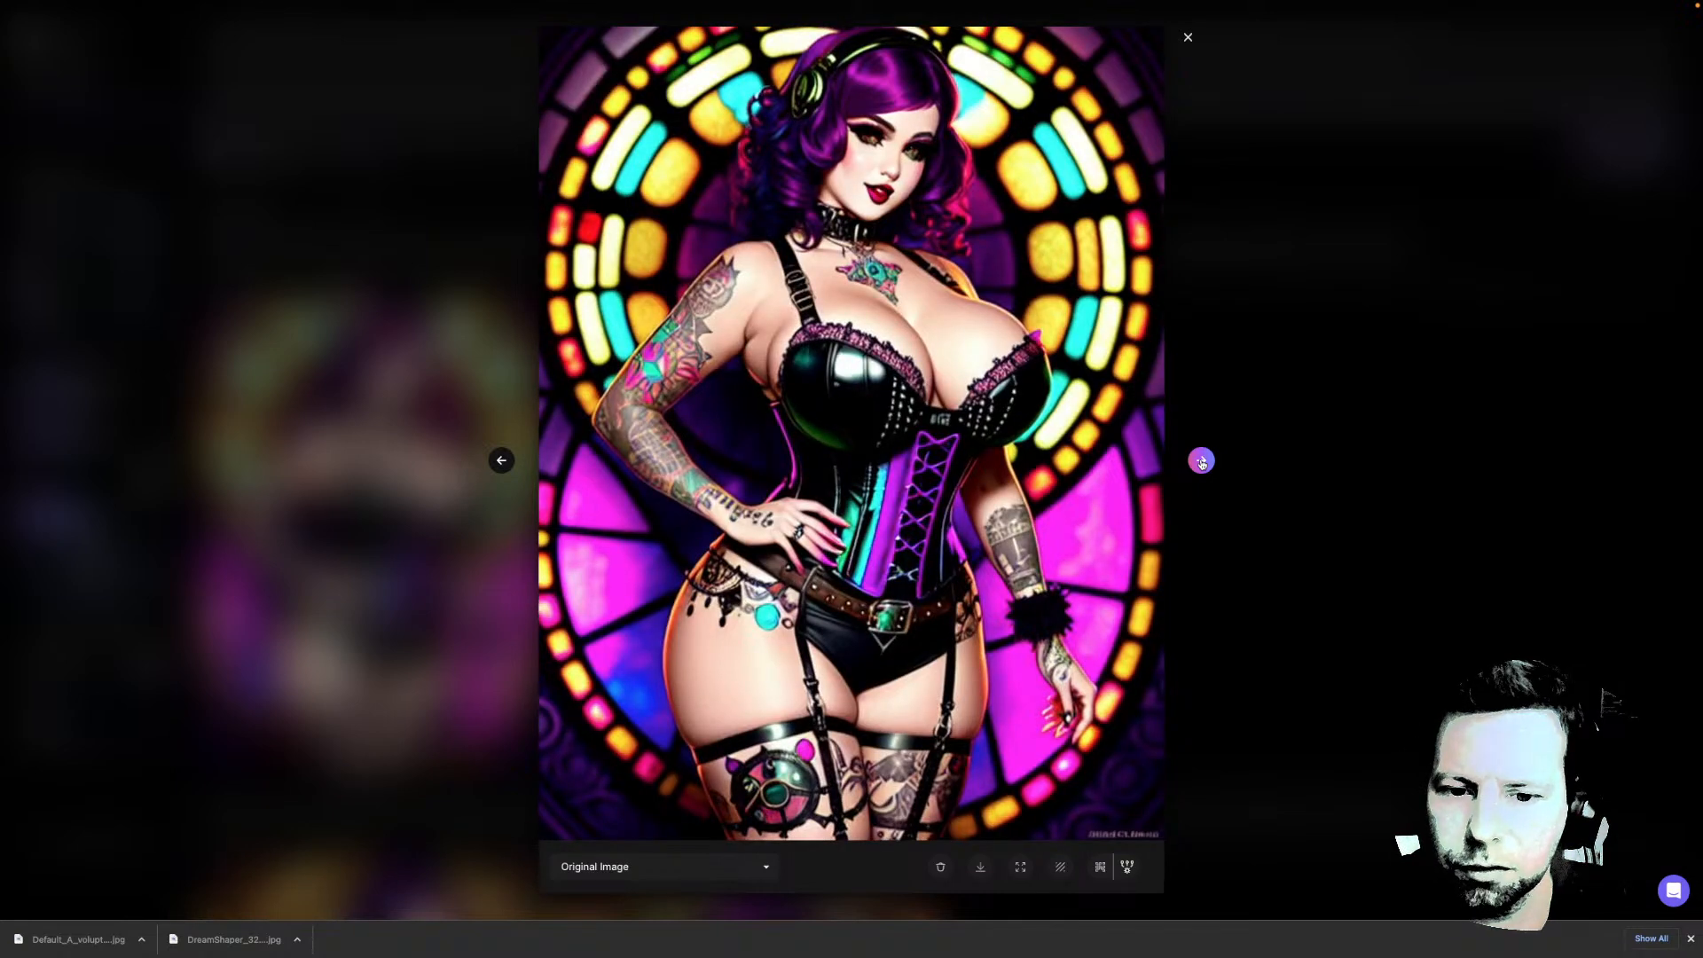
click(1201, 462)
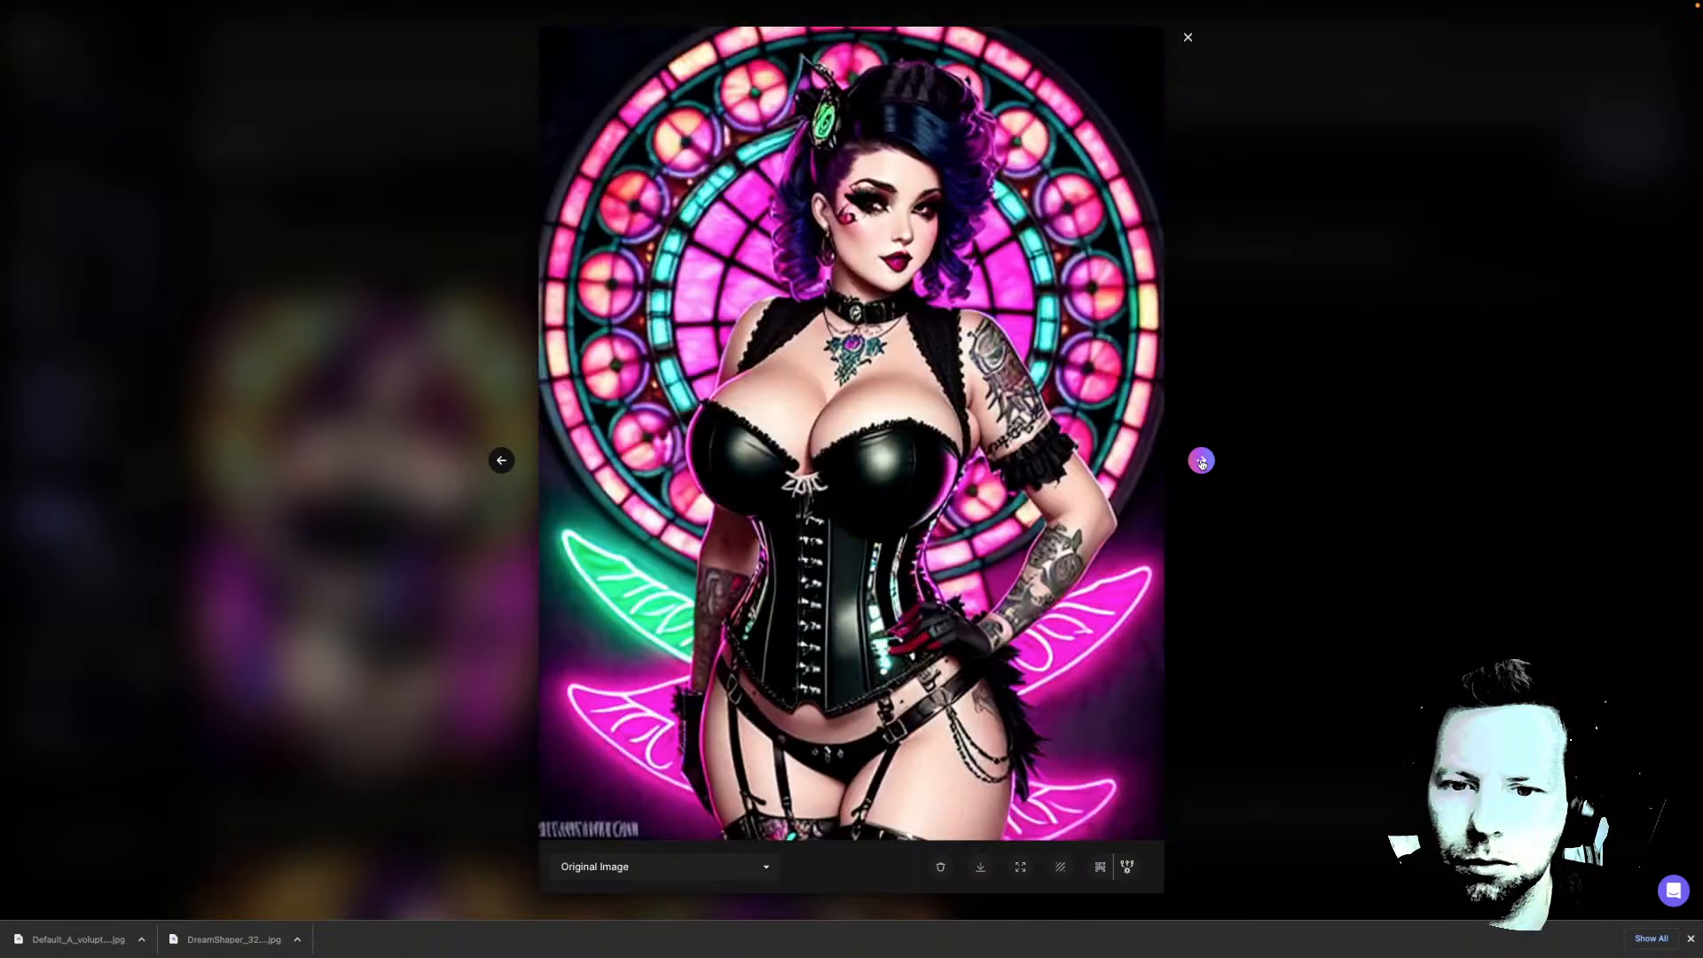
click(1201, 462)
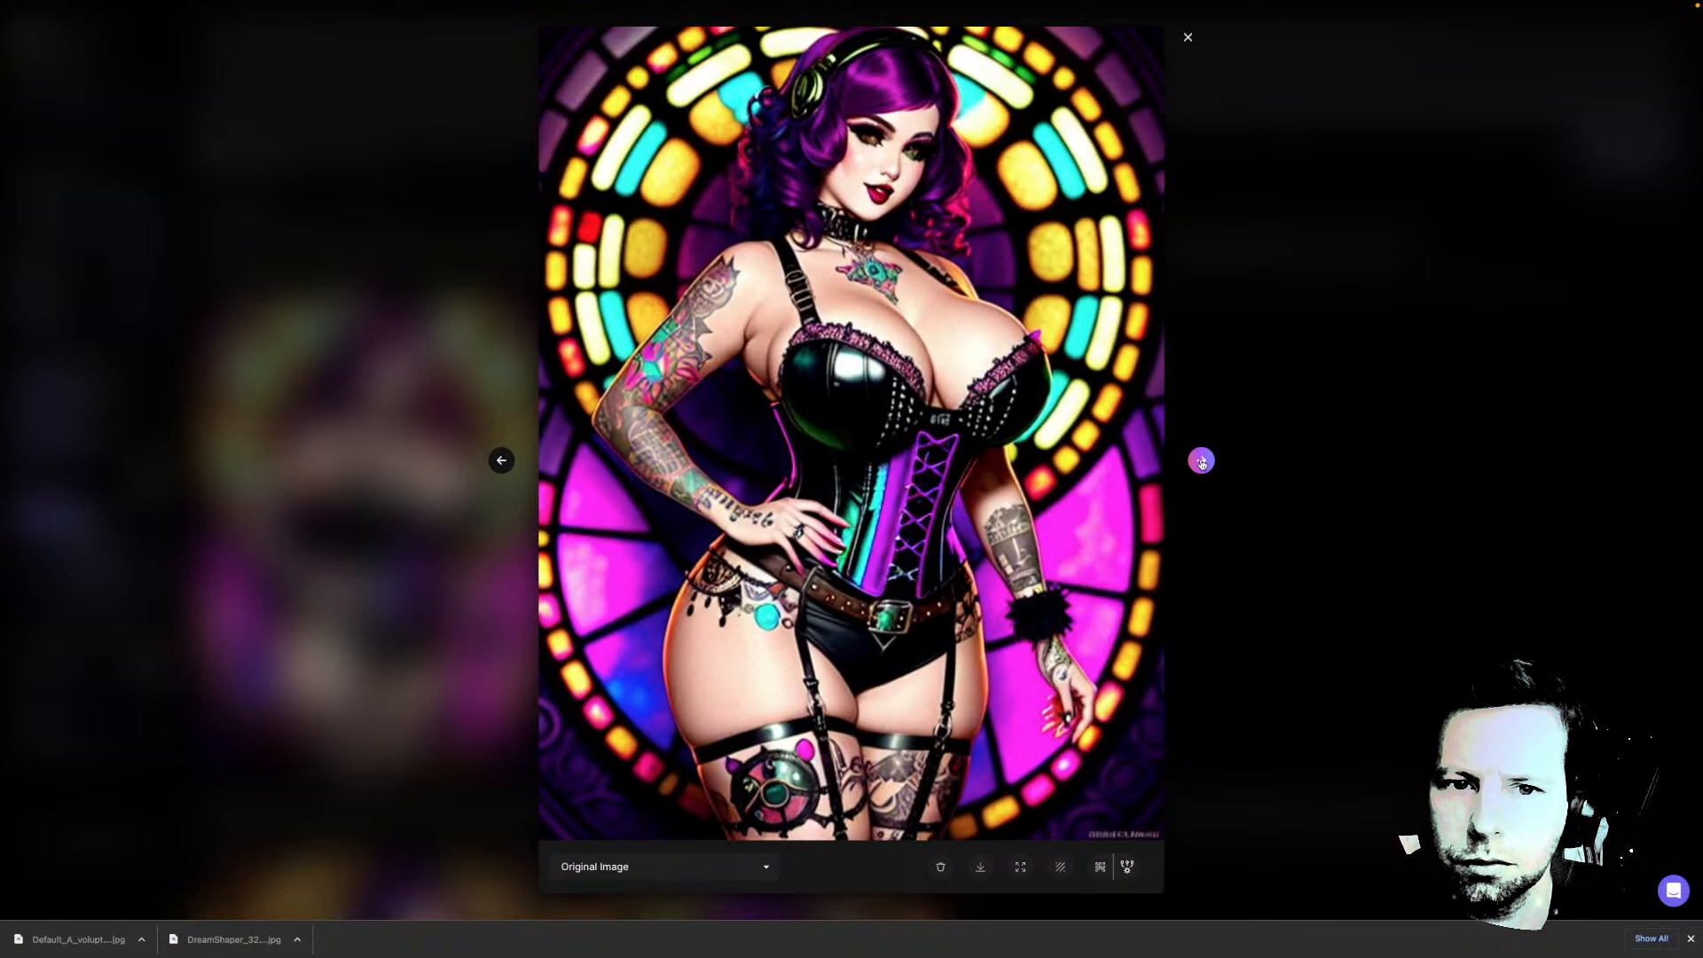
click(1201, 462)
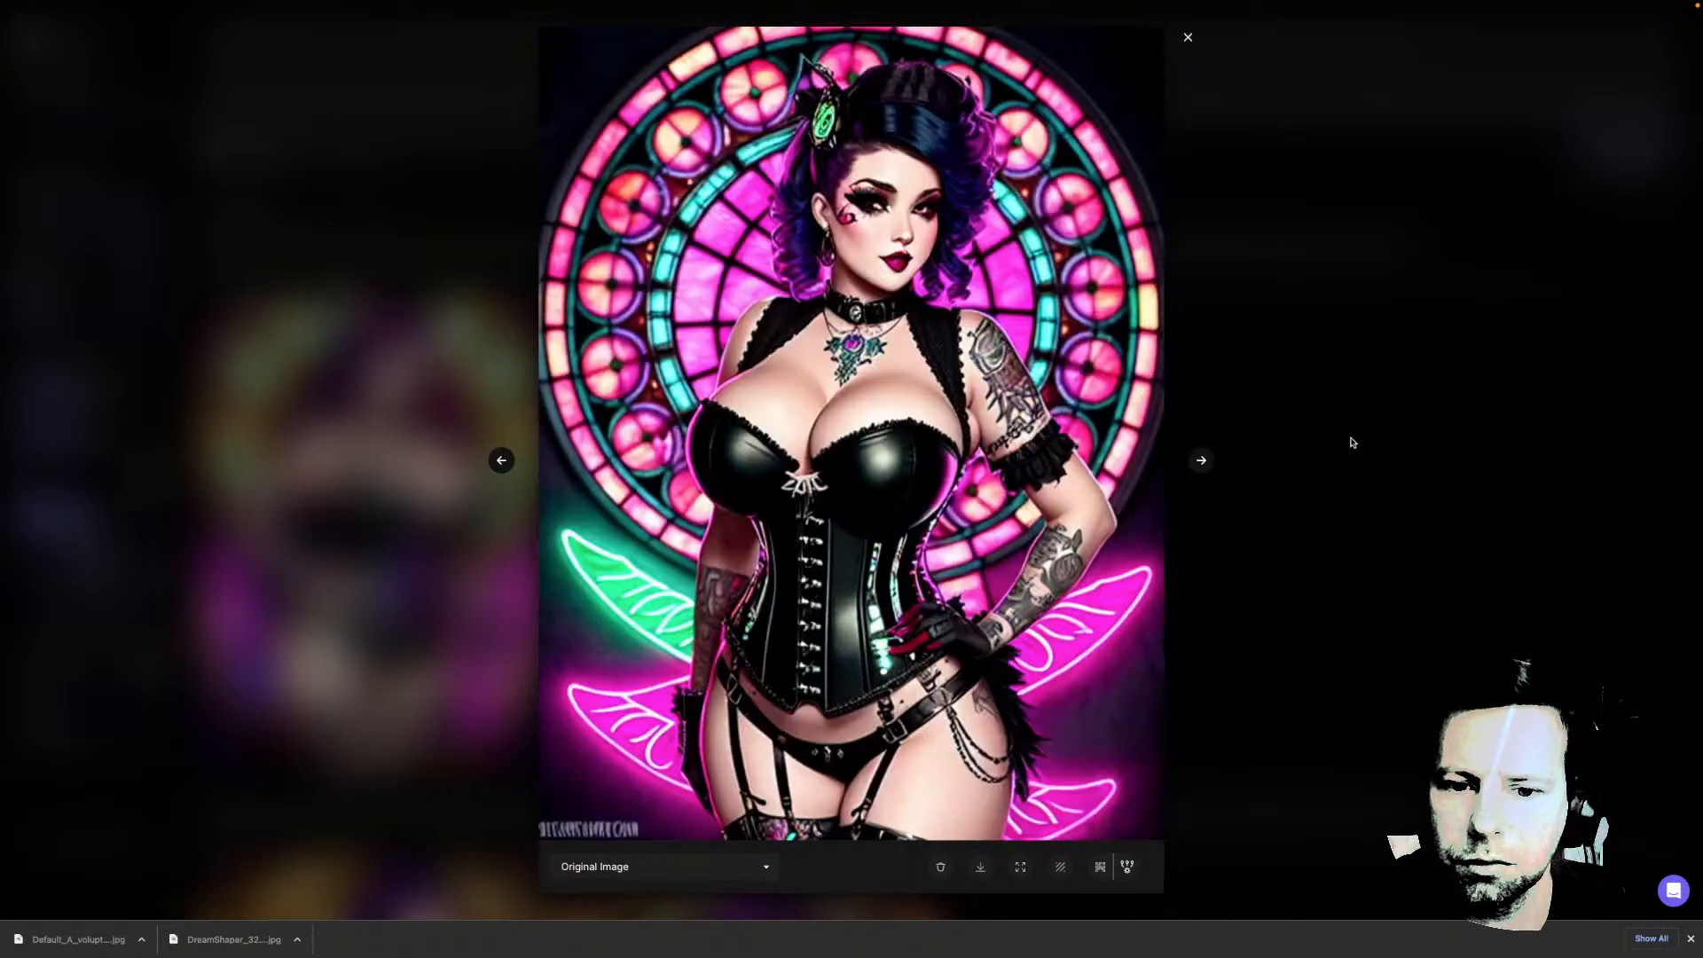
click(1200, 462)
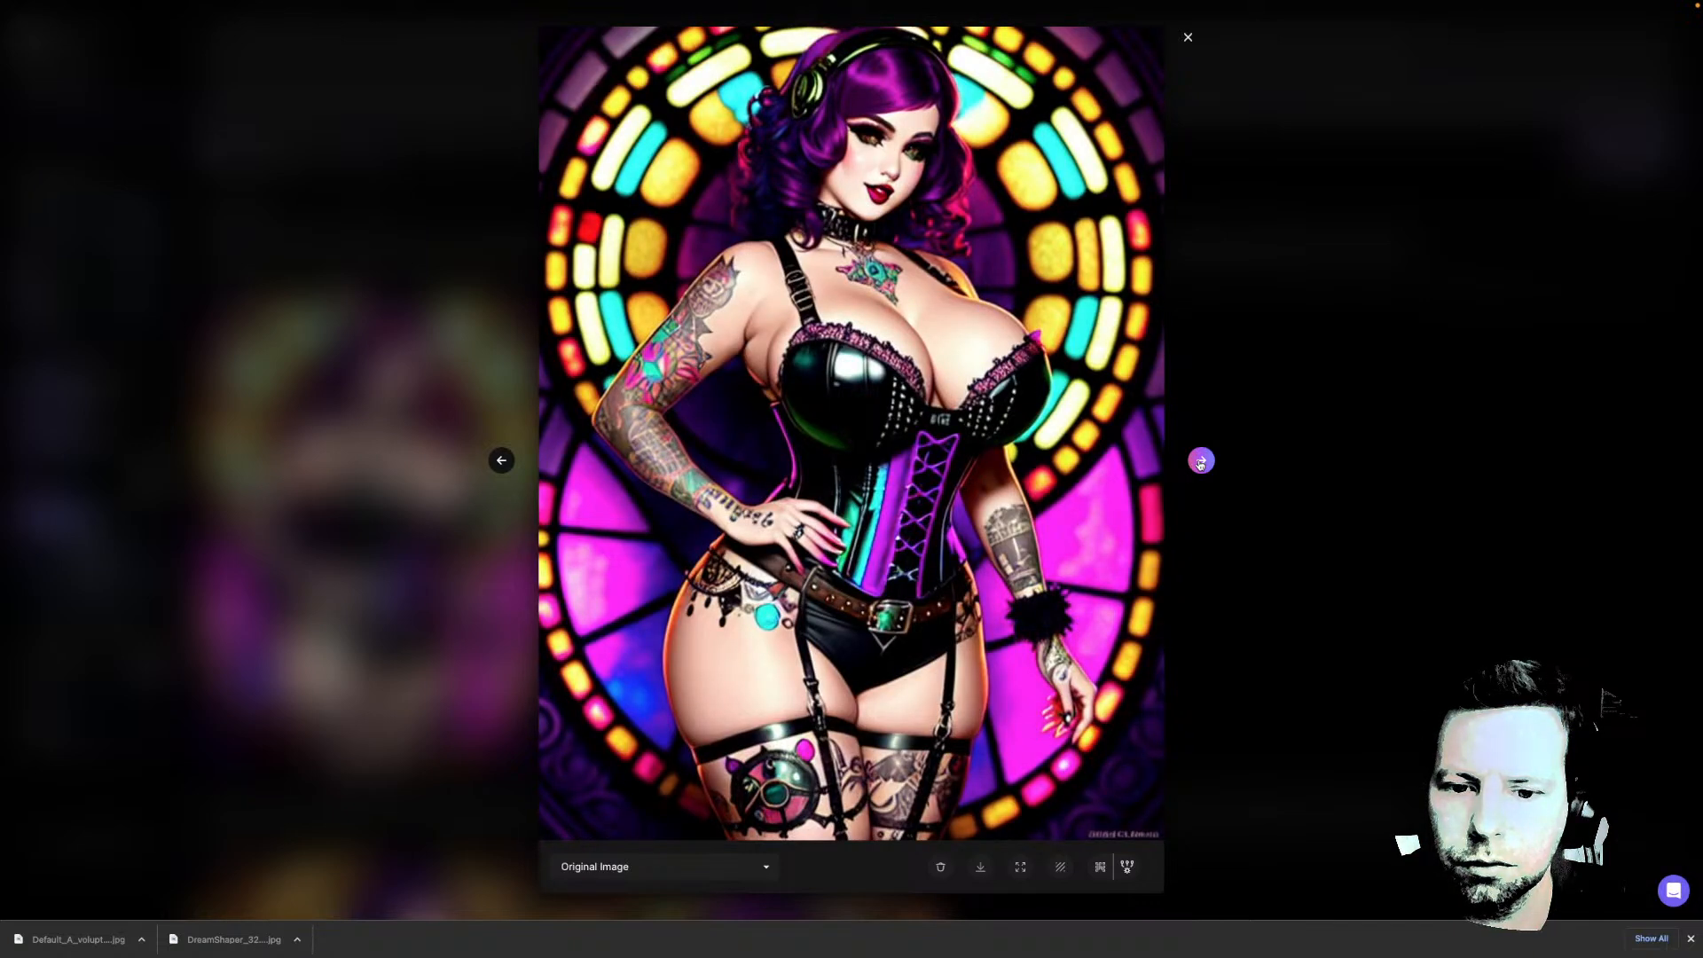
click(1200, 462)
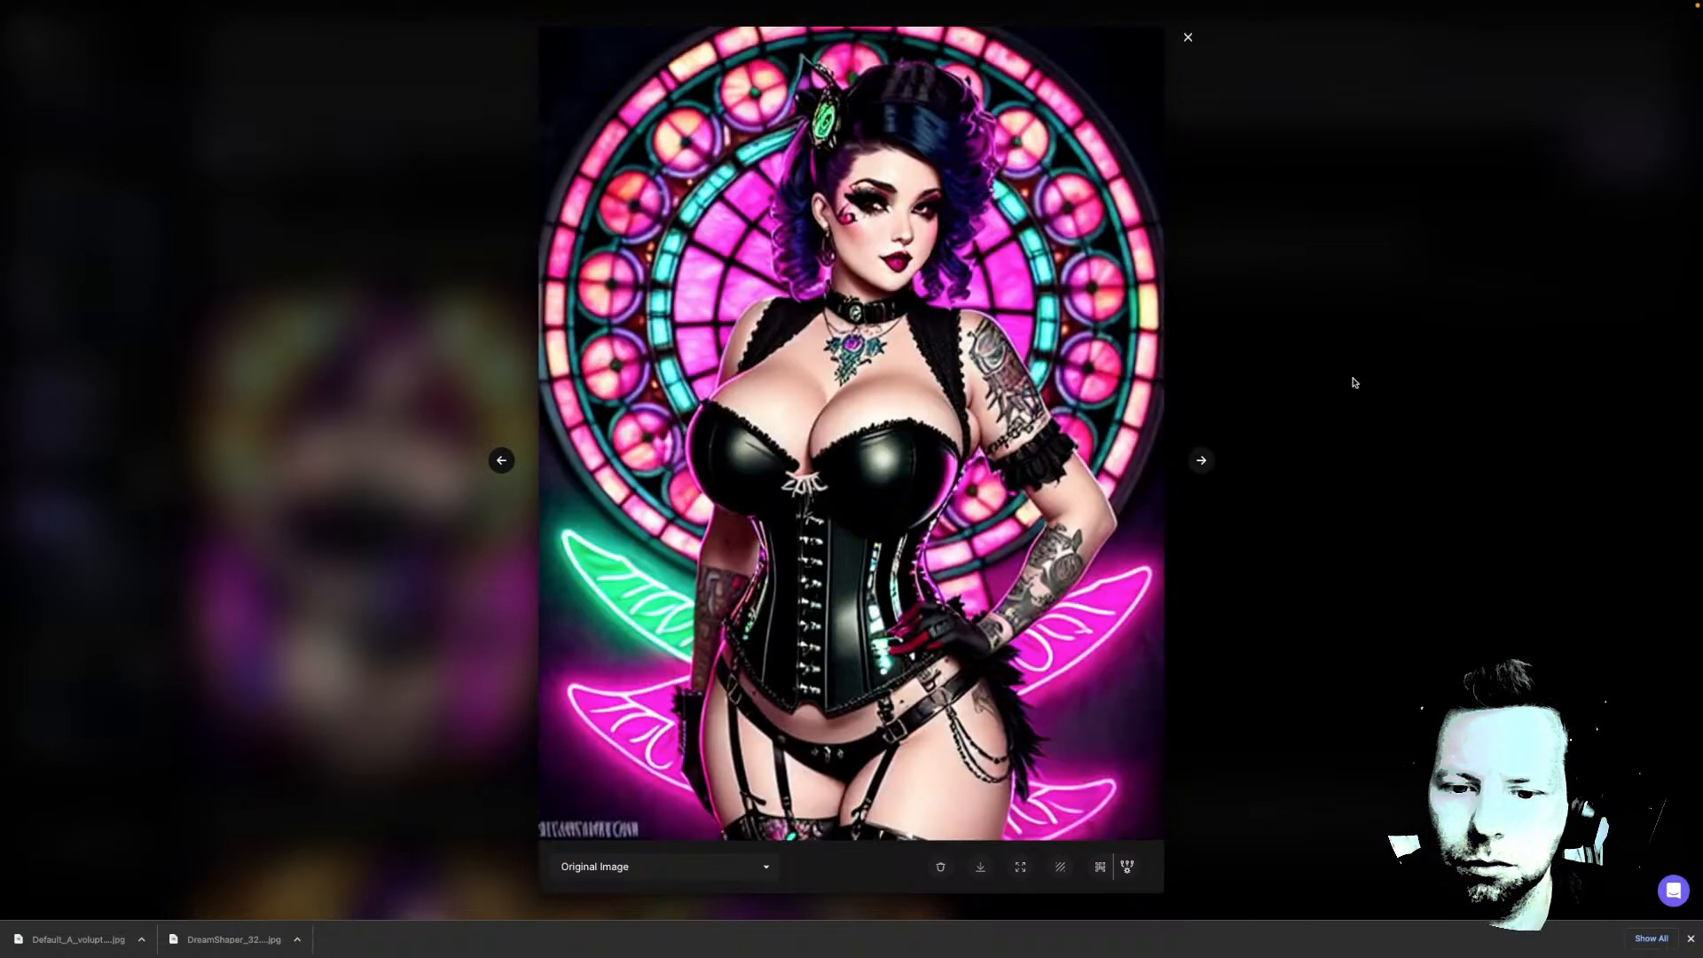
click(1355, 382)
Enlarge the green corset image and compare its original version with its upscaled version
scroll(1221, 379, down, 5)
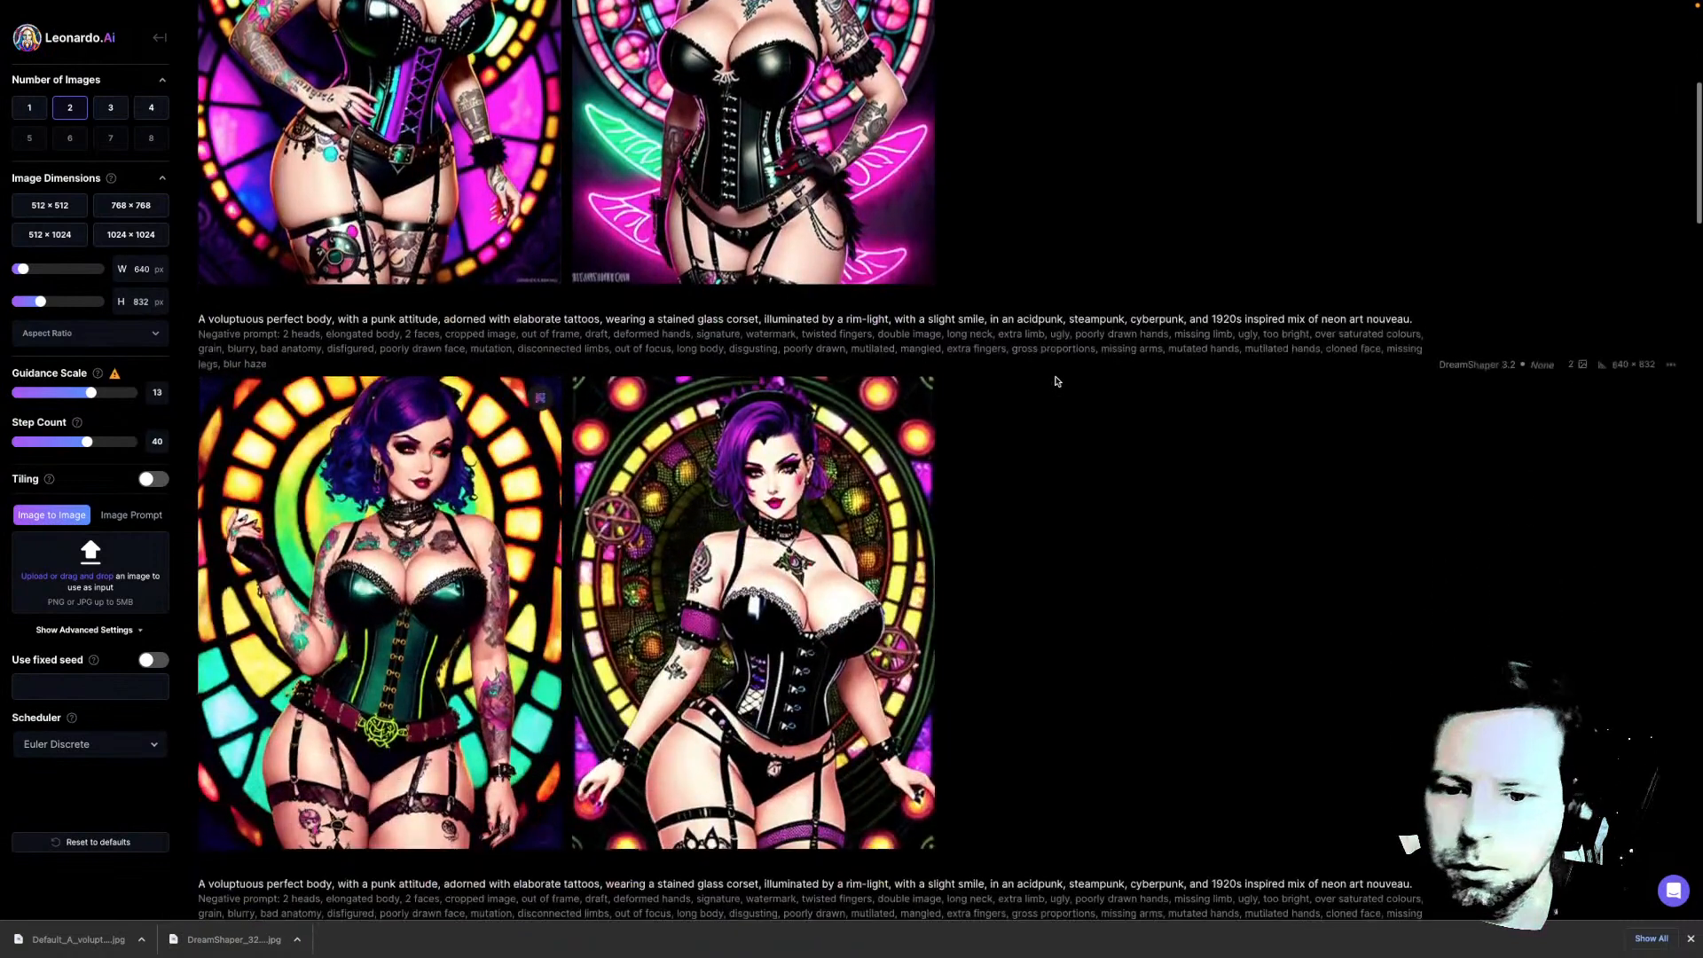
scroll(1055, 382, down, 2)
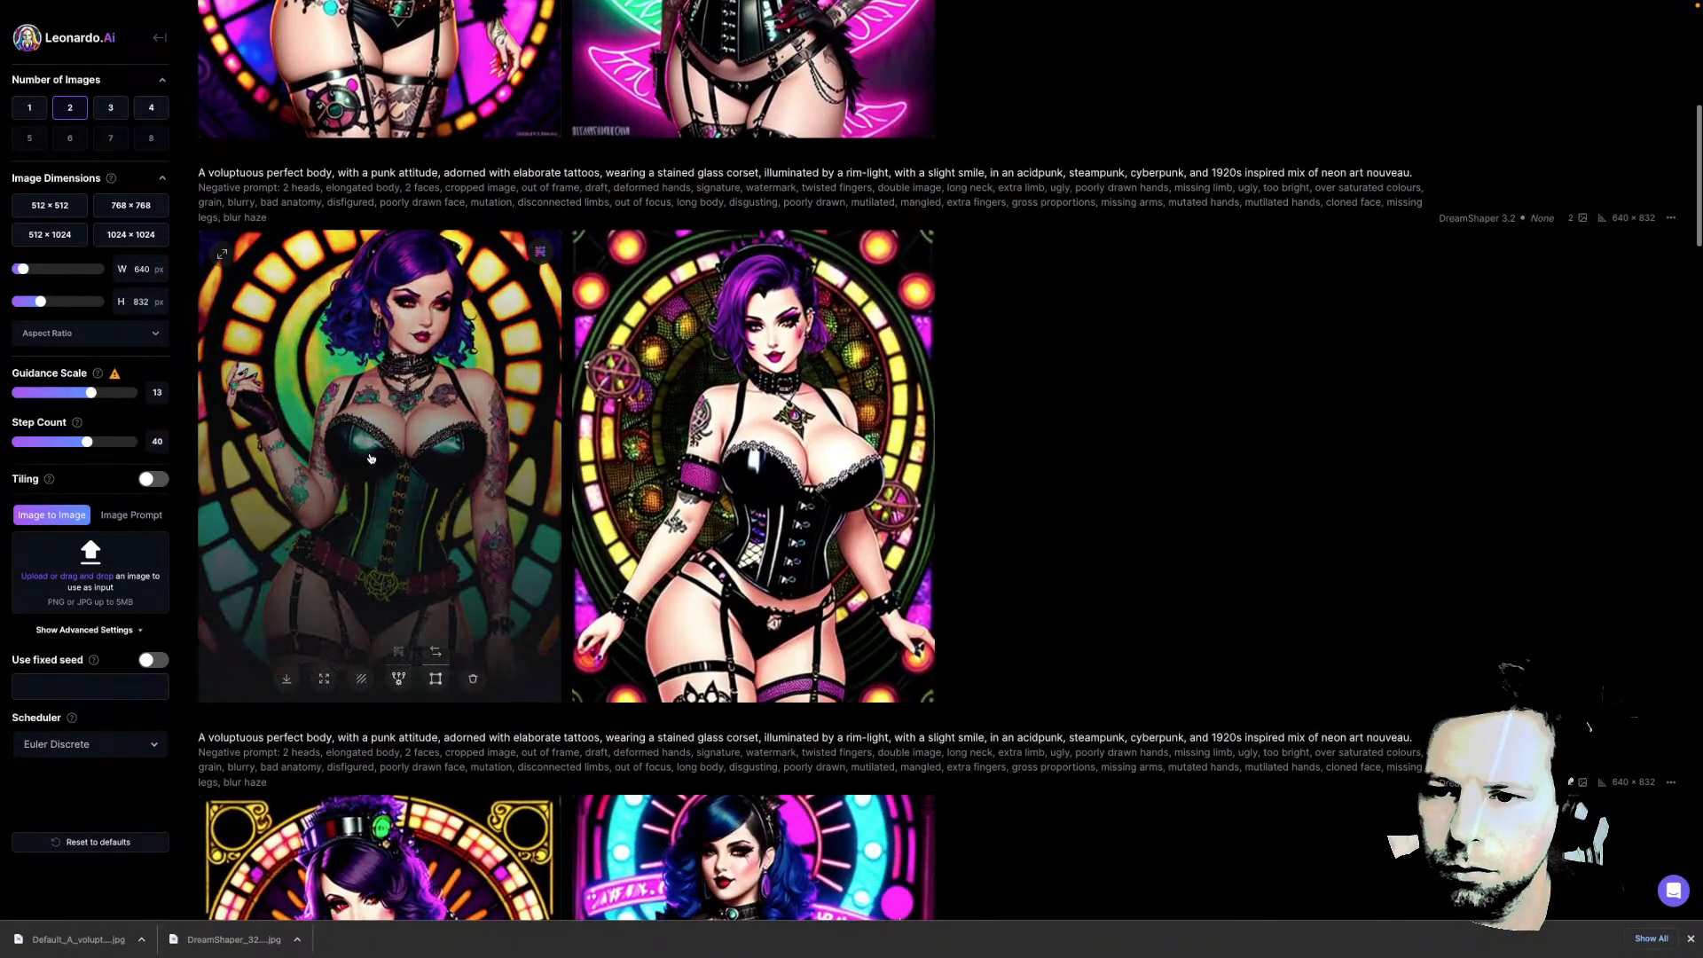
click(370, 458)
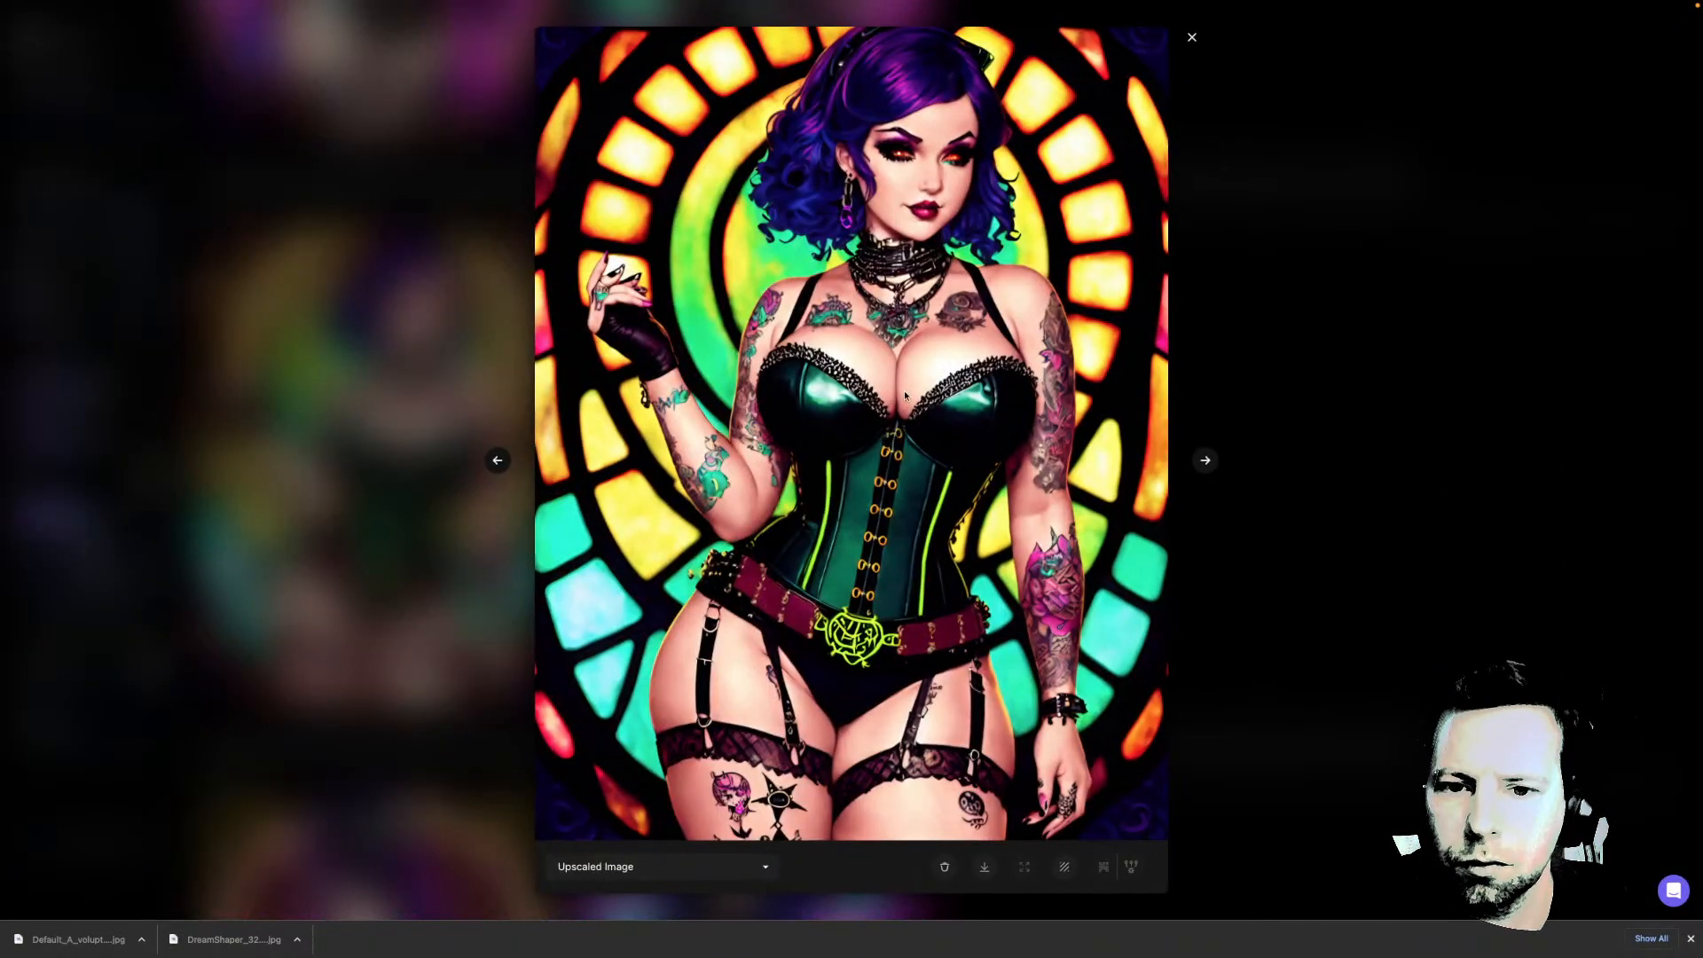
click(746, 868)
click(731, 852)
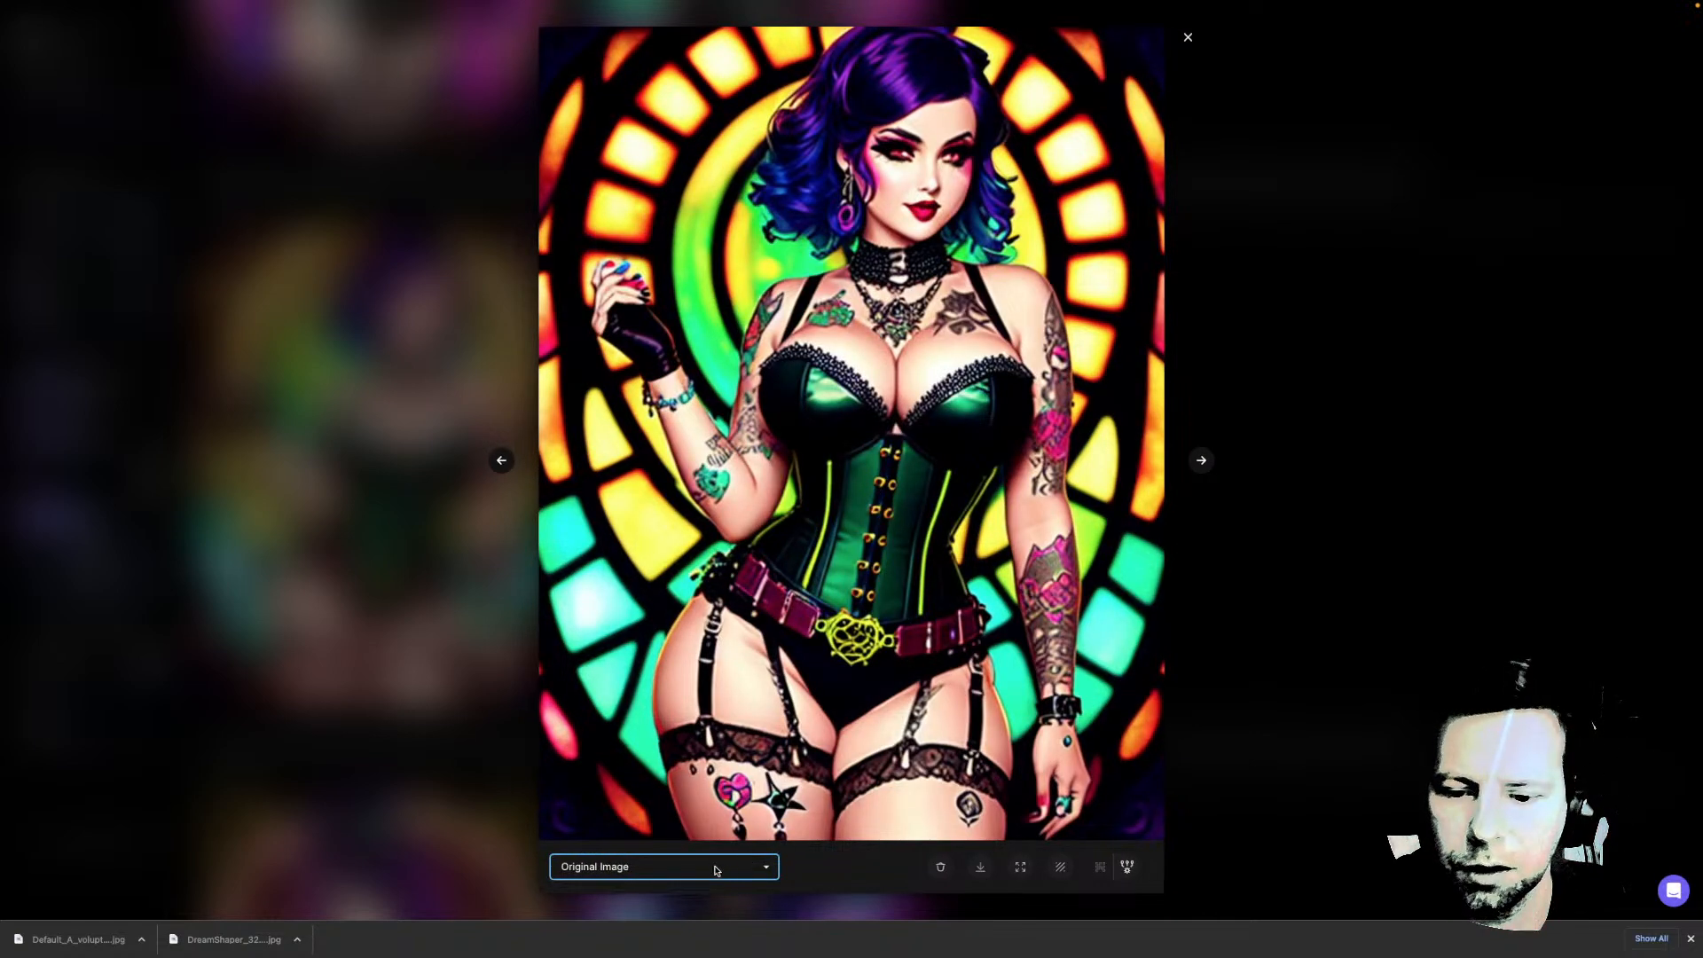
click(718, 868)
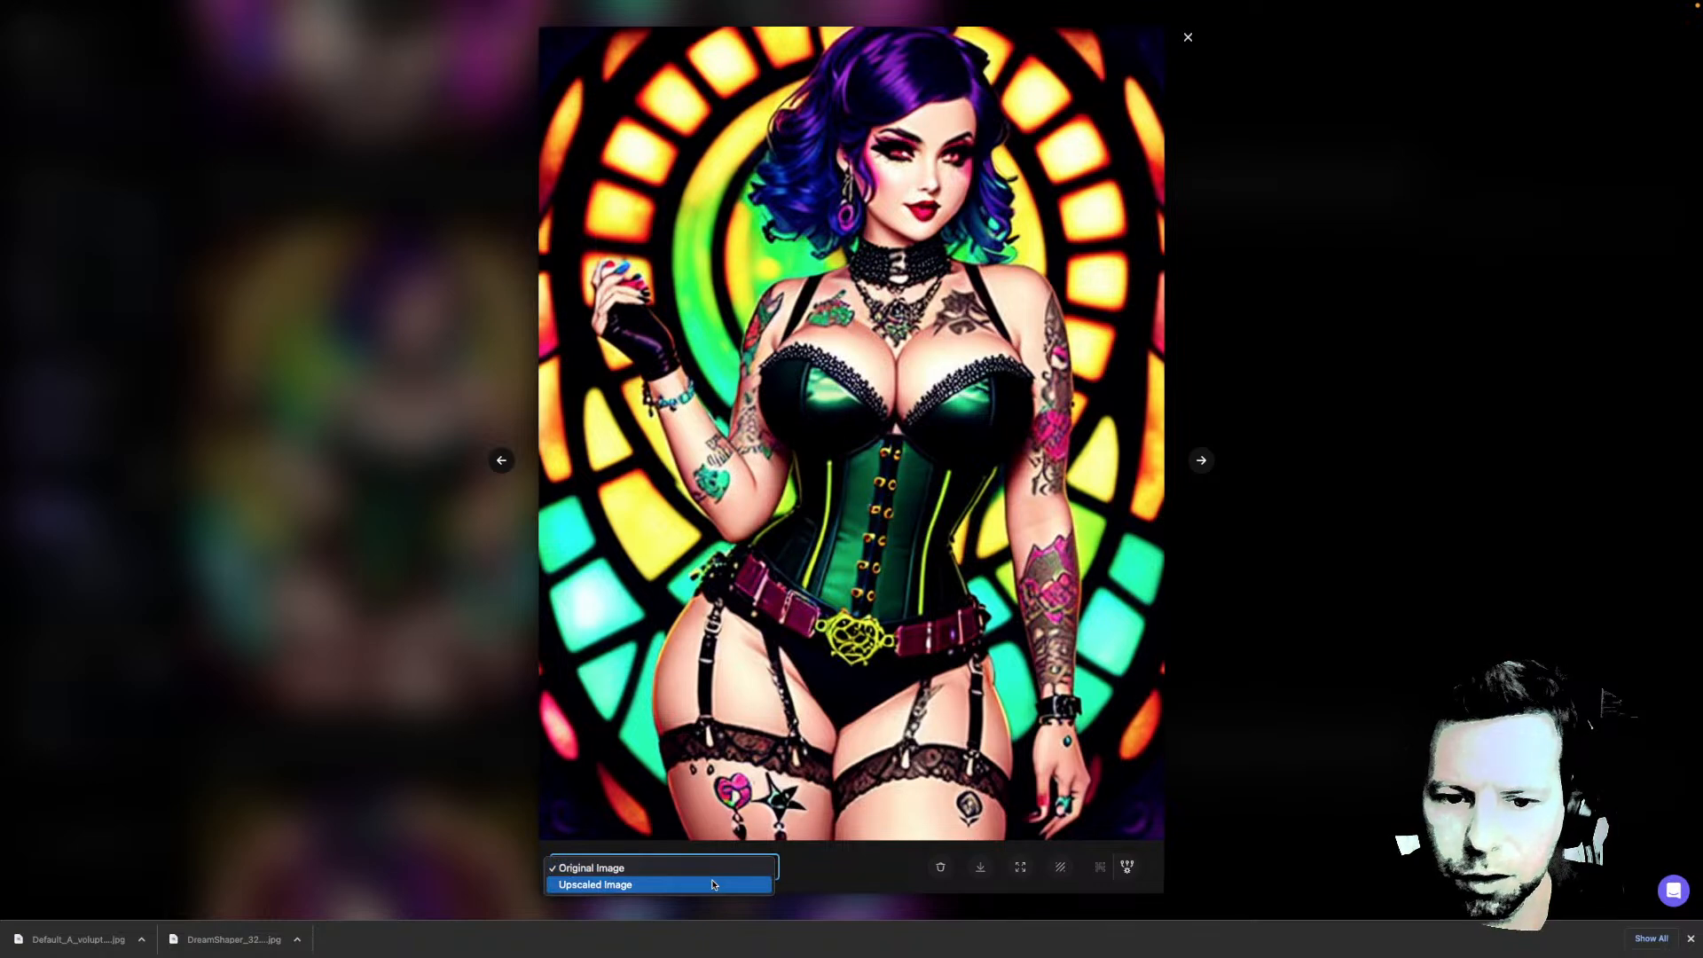
click(712, 884)
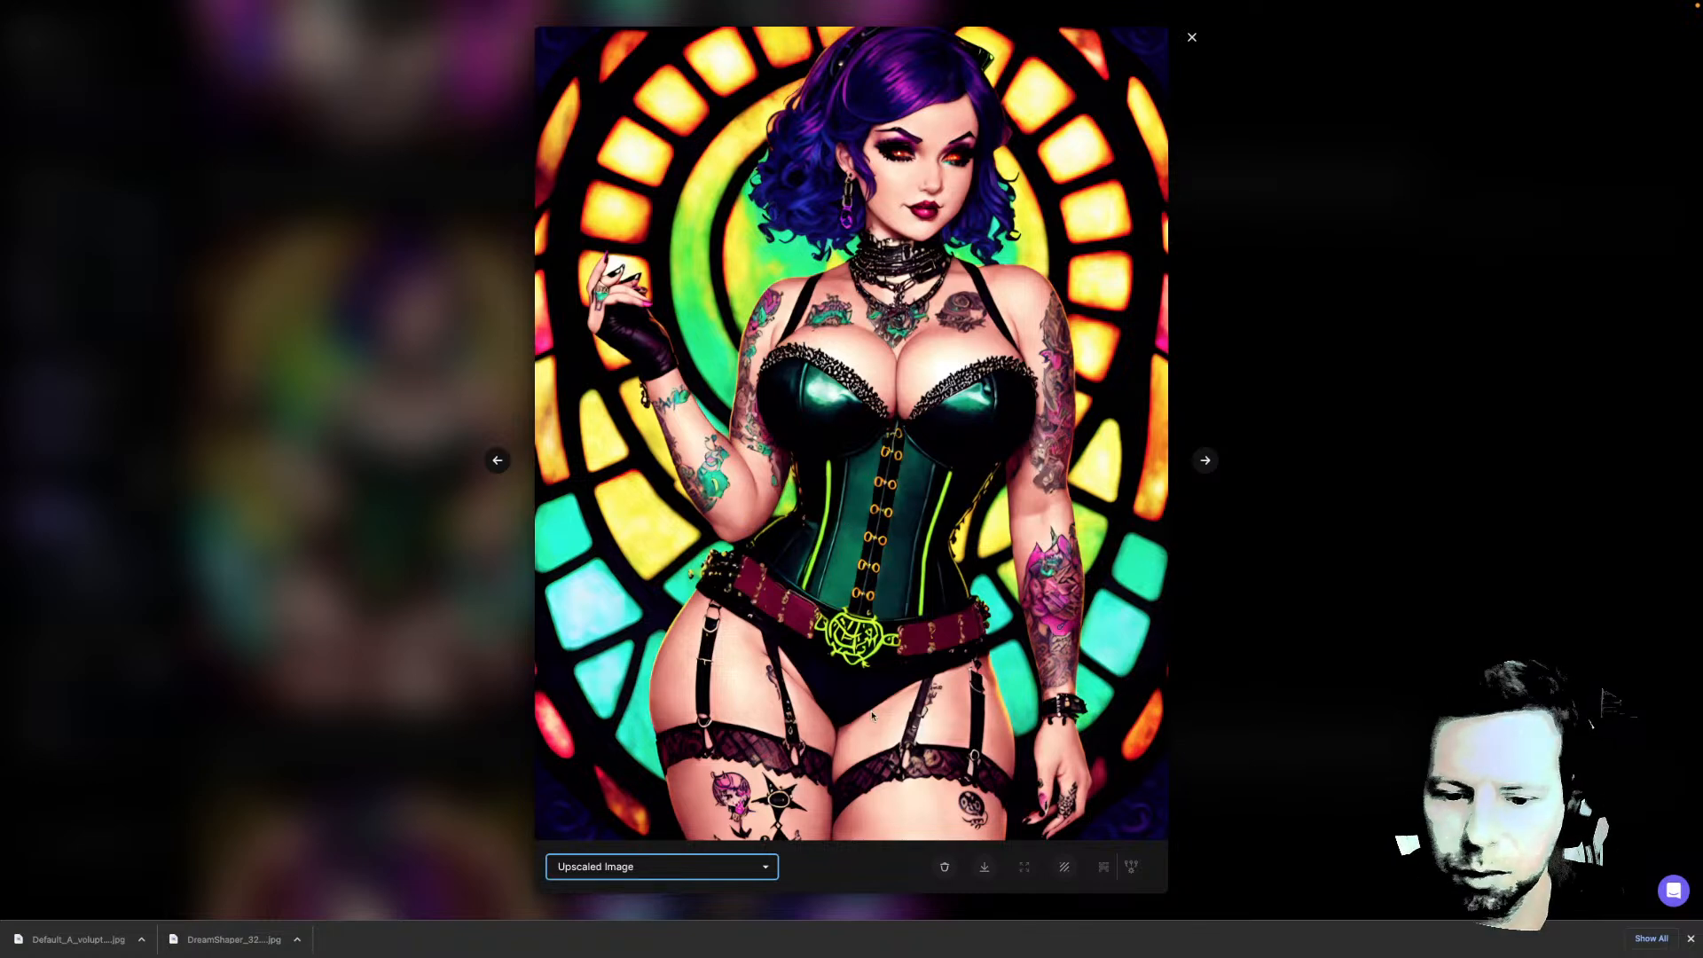
Save the upscaled green corset image to the _Leonardo folder under its default name and close the enlarged view
click(983, 865)
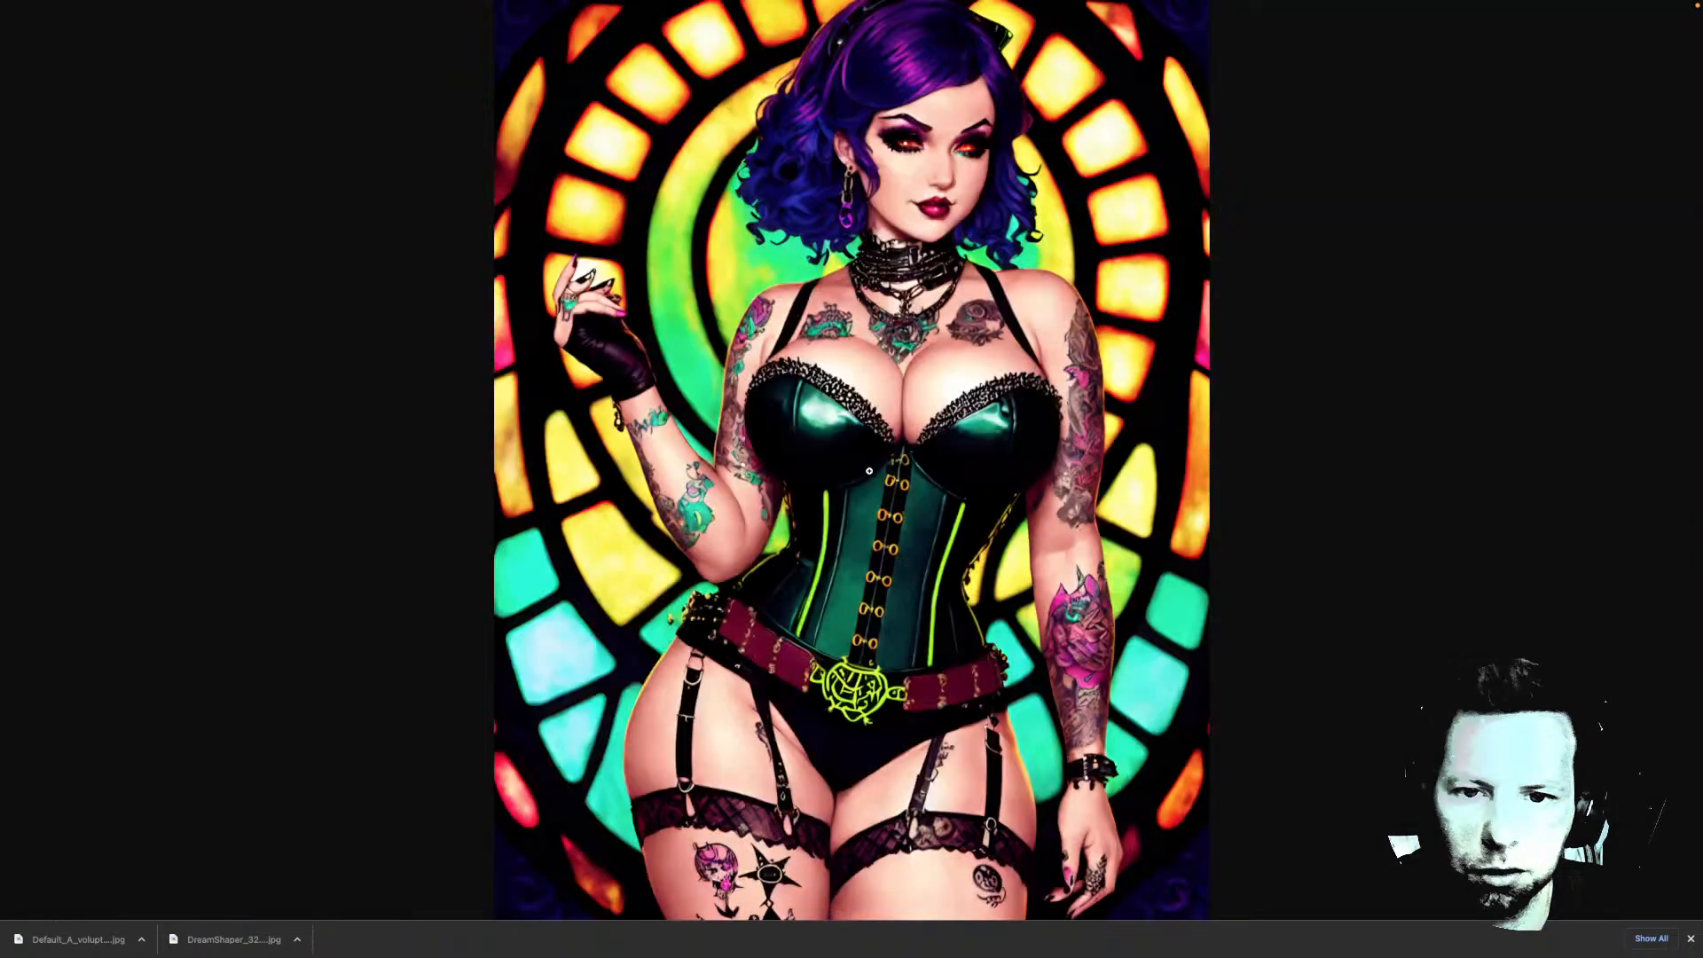
key(super+s)
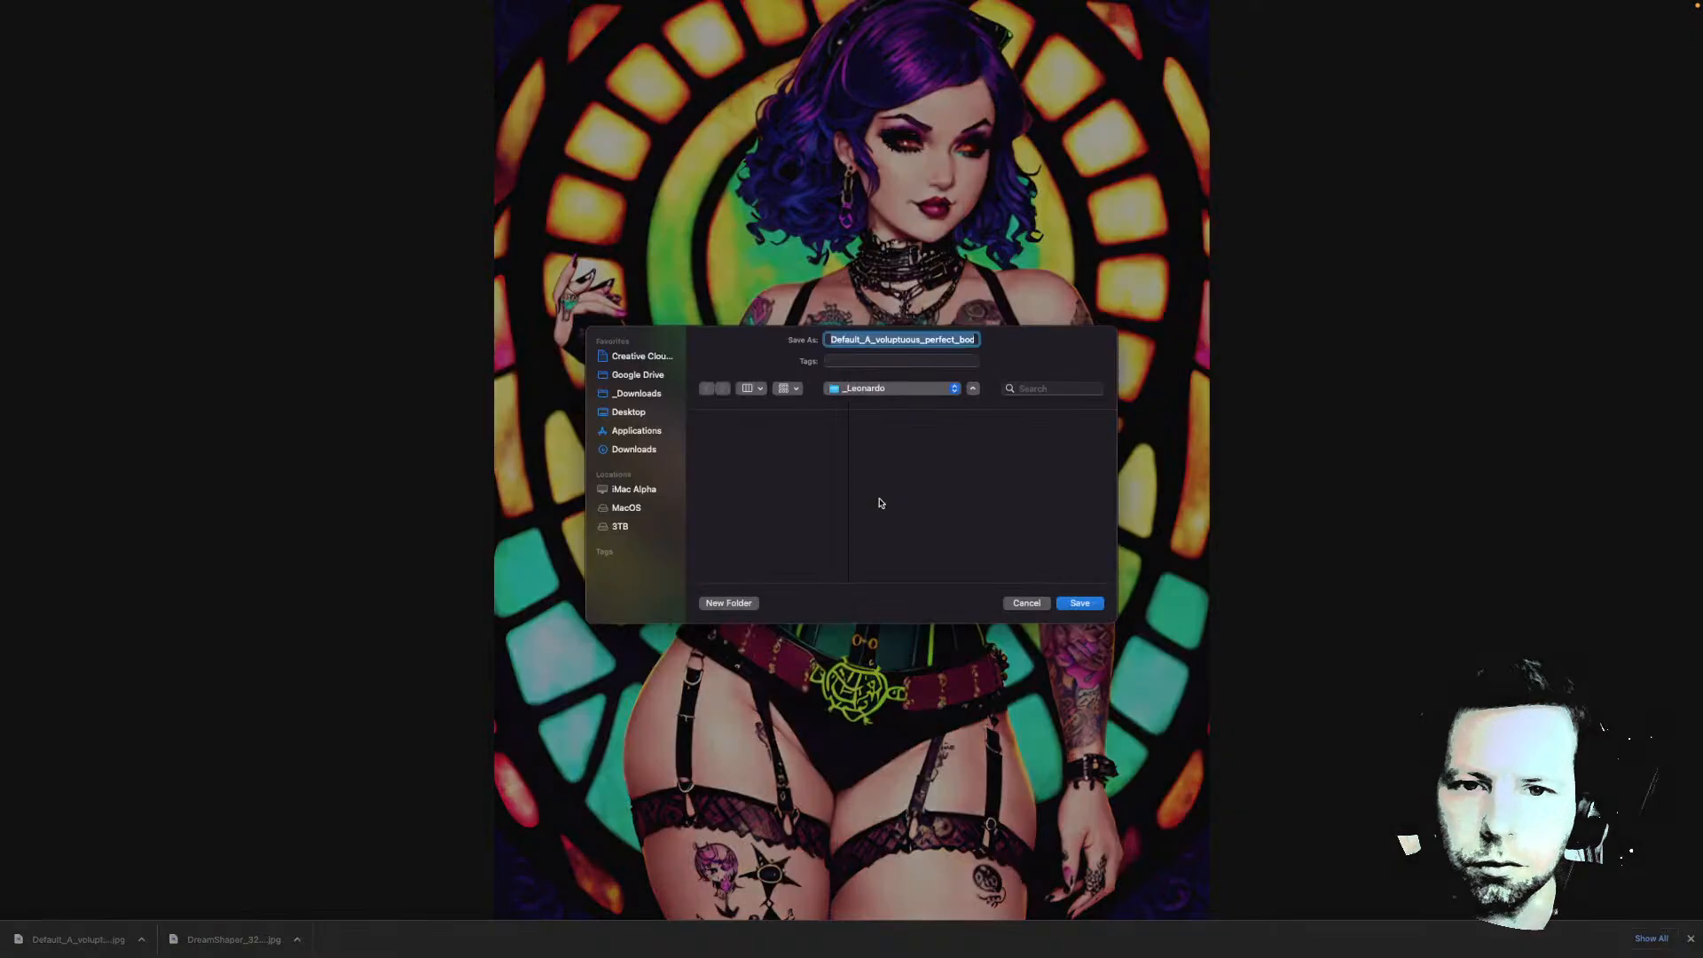
key(Return)
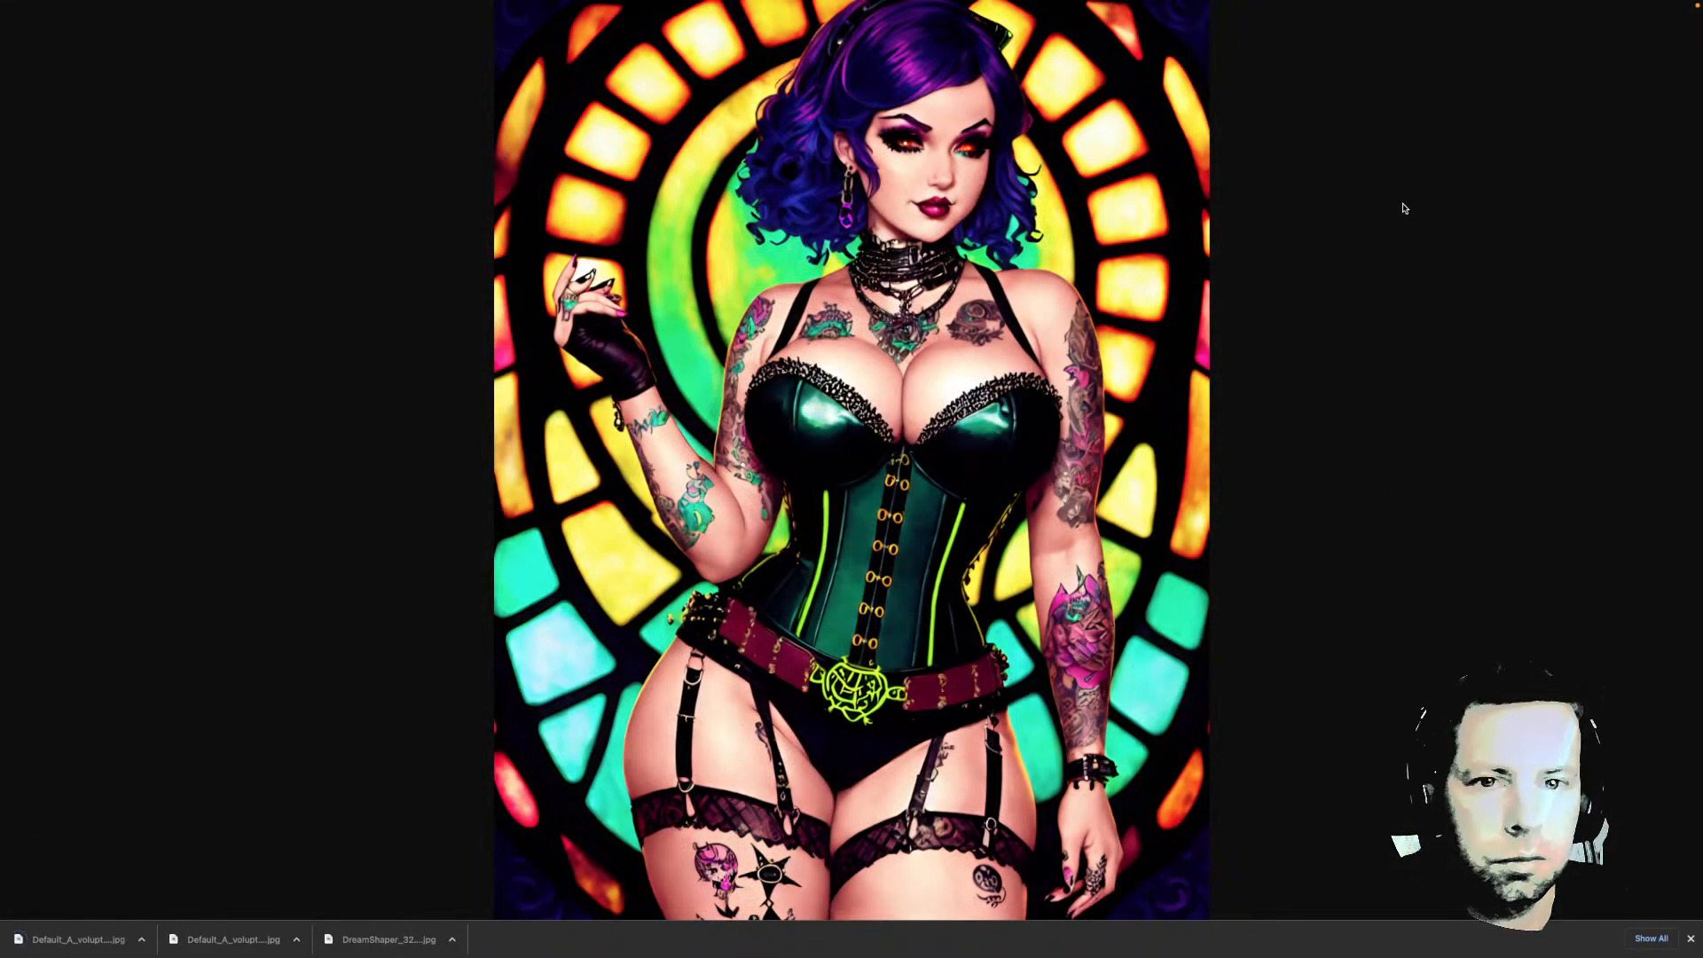
key(Escape)
click(1192, 37)
Switch the finetuned model to Leonardo Signature and generate two 768 × 768 images from the same prompt
scroll(780, 355, up, 7)
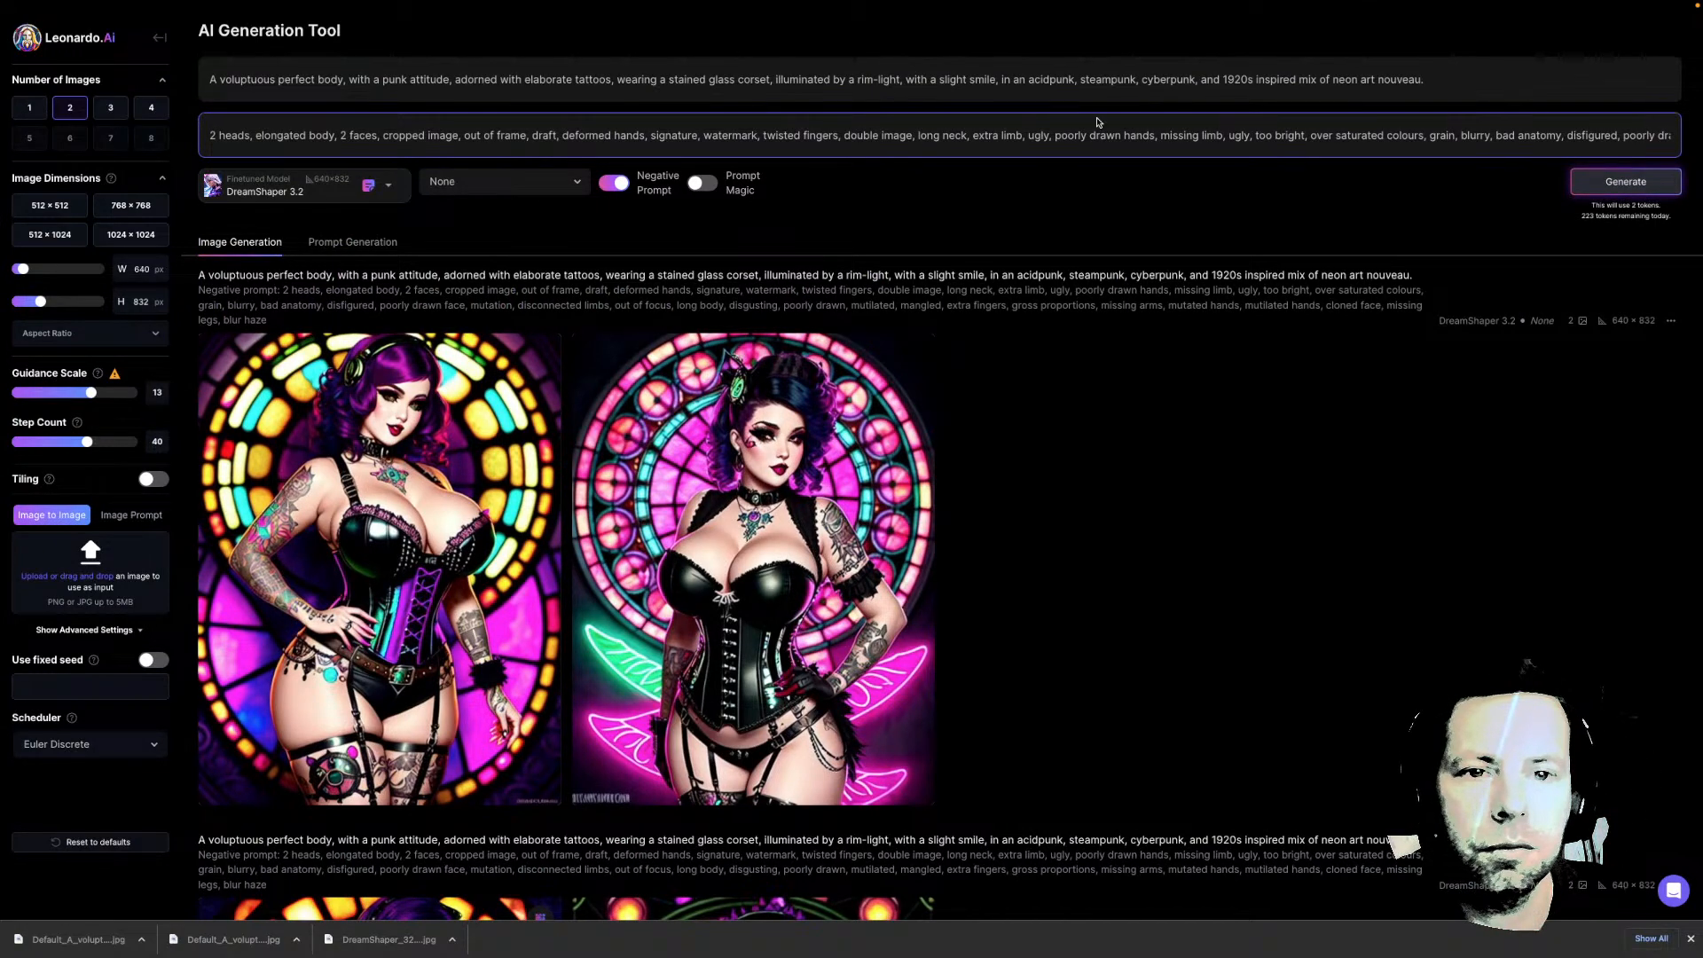
scroll(1002, 284, down, 4)
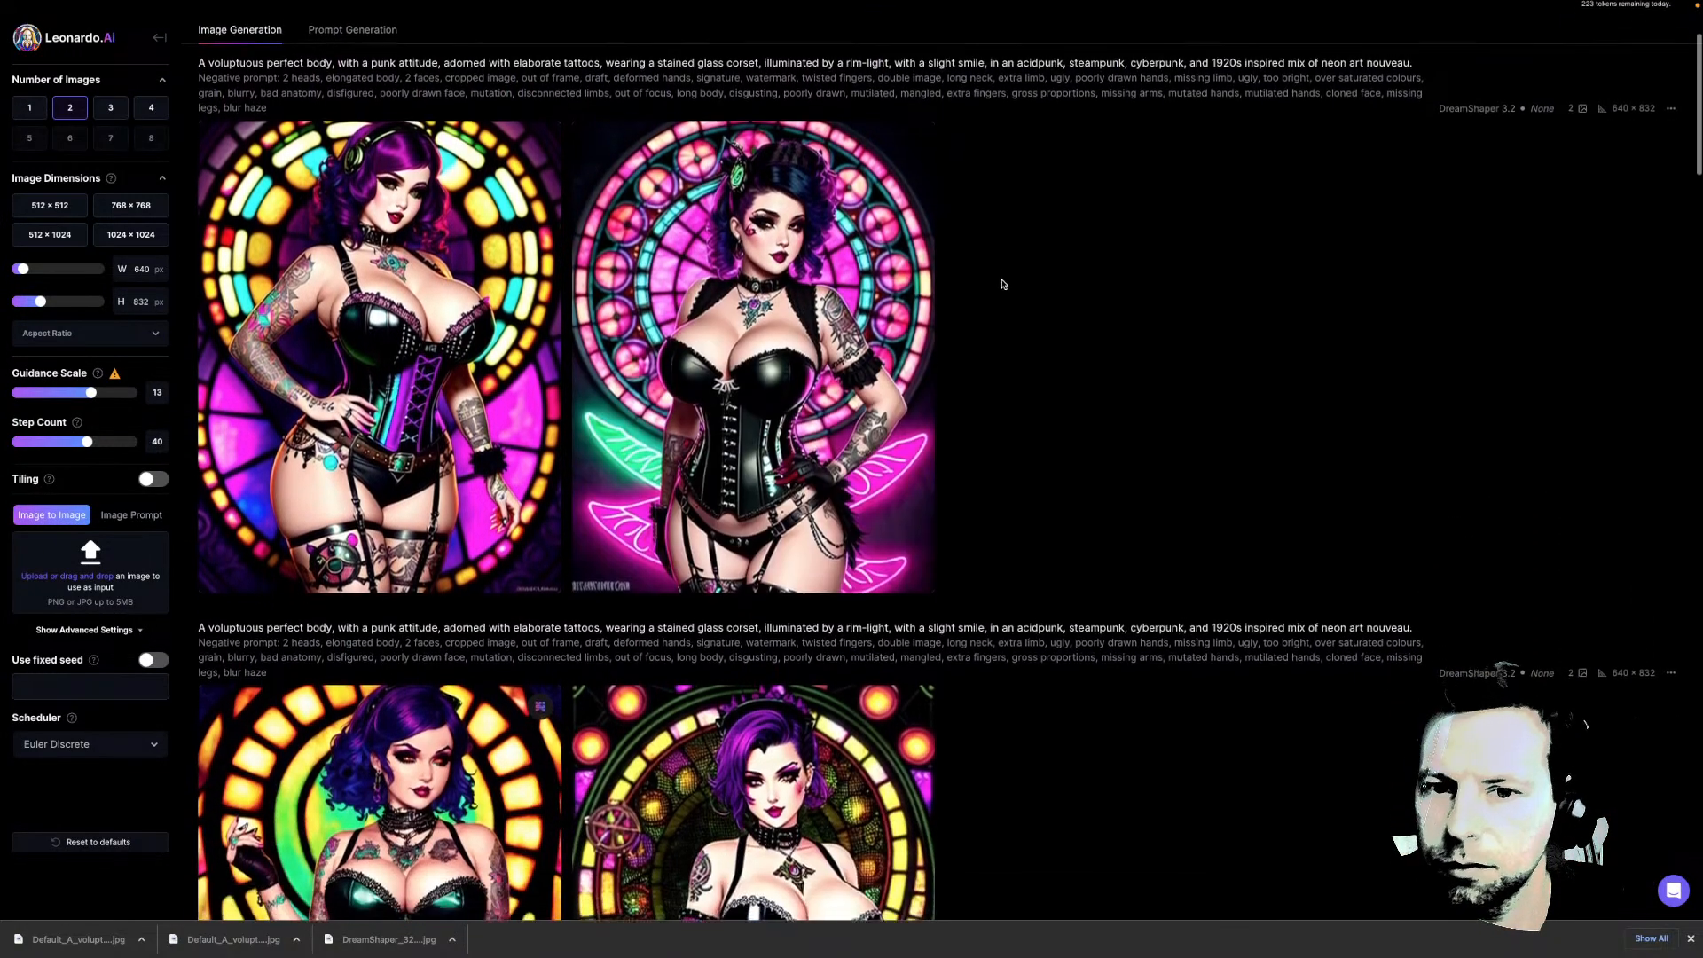
scroll(1002, 284, up, 3)
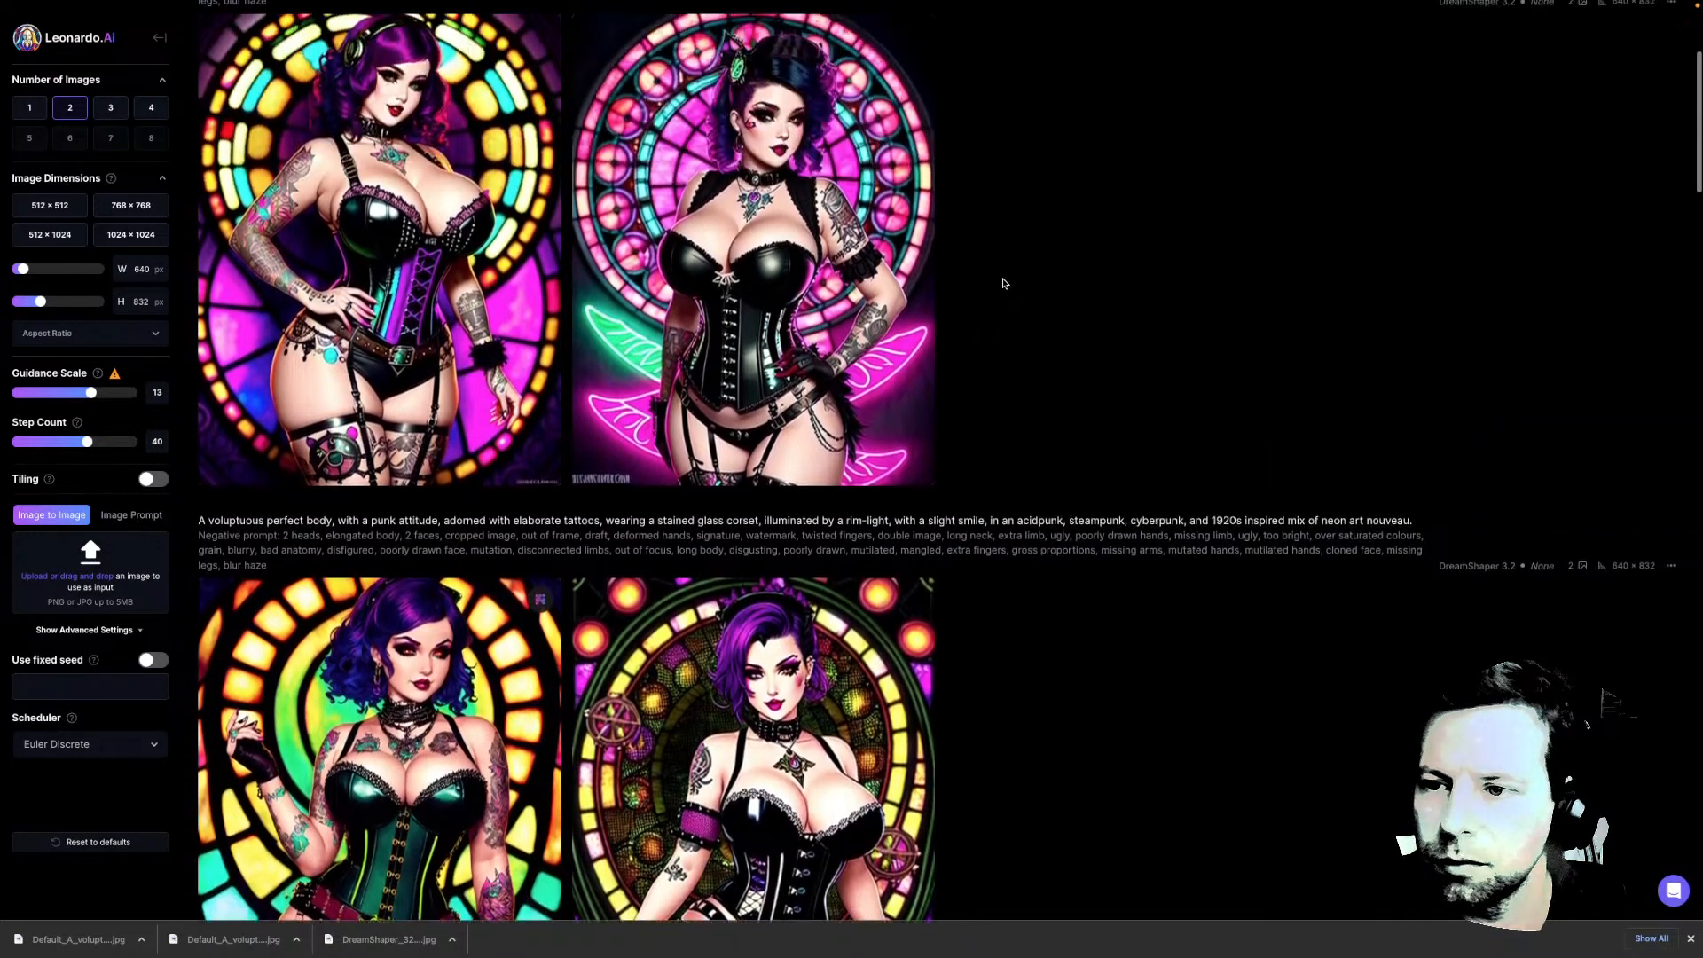
scroll(1002, 284, up, 2)
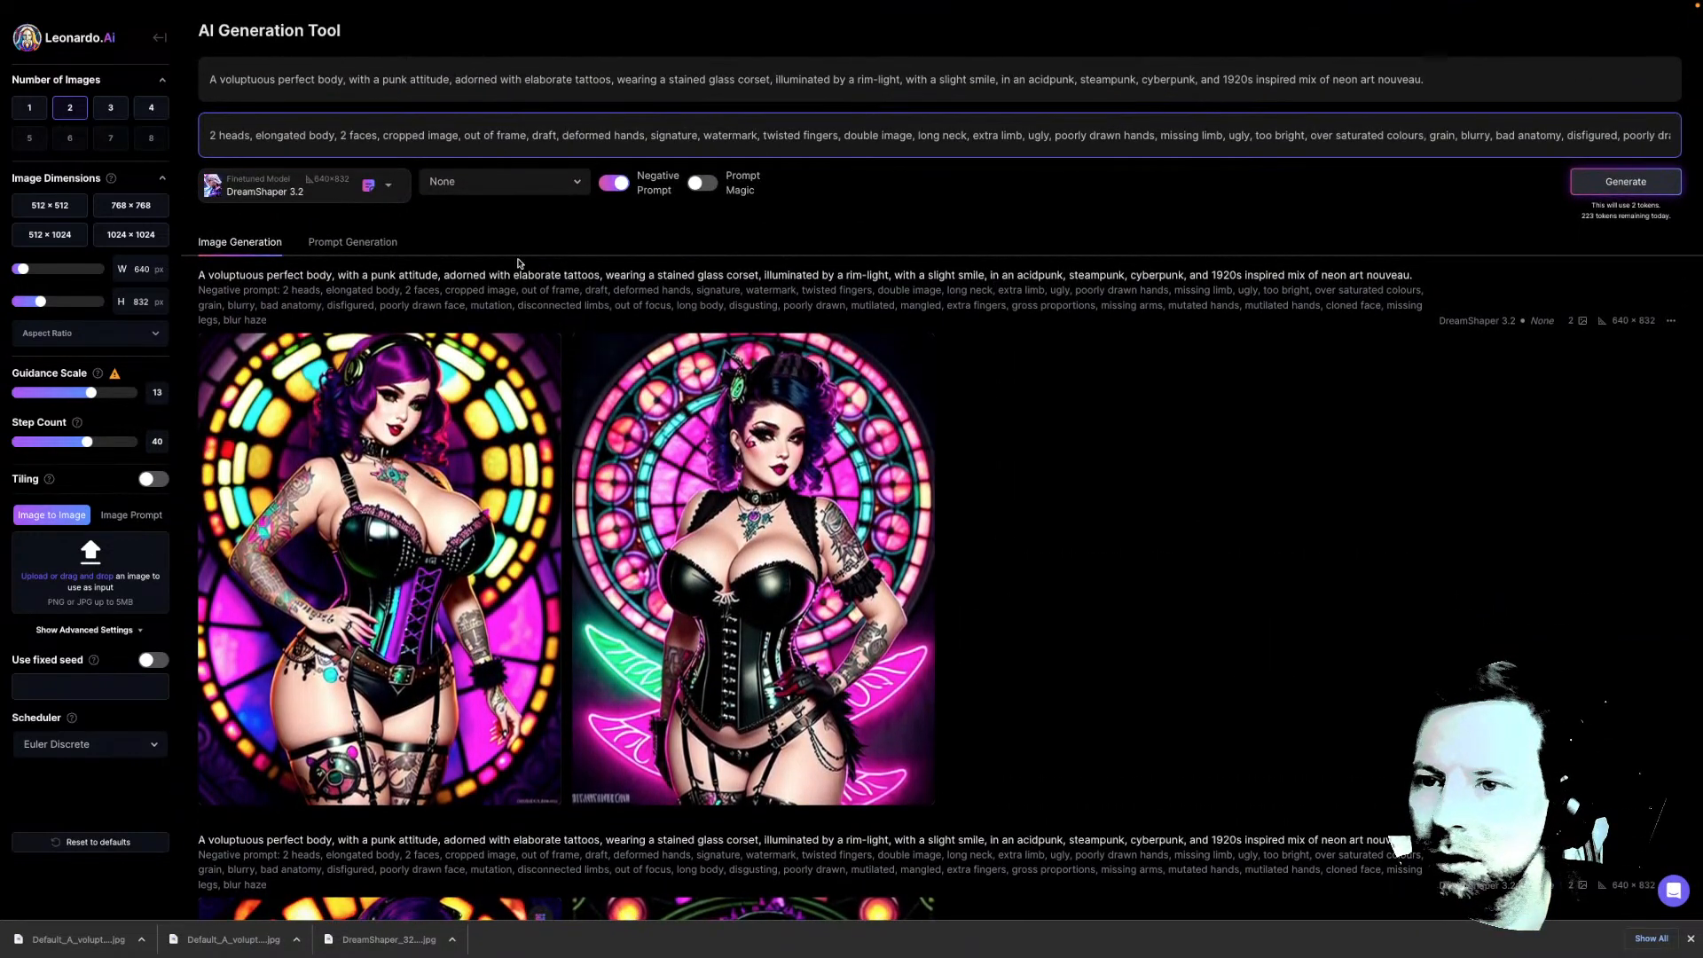
click(332, 192)
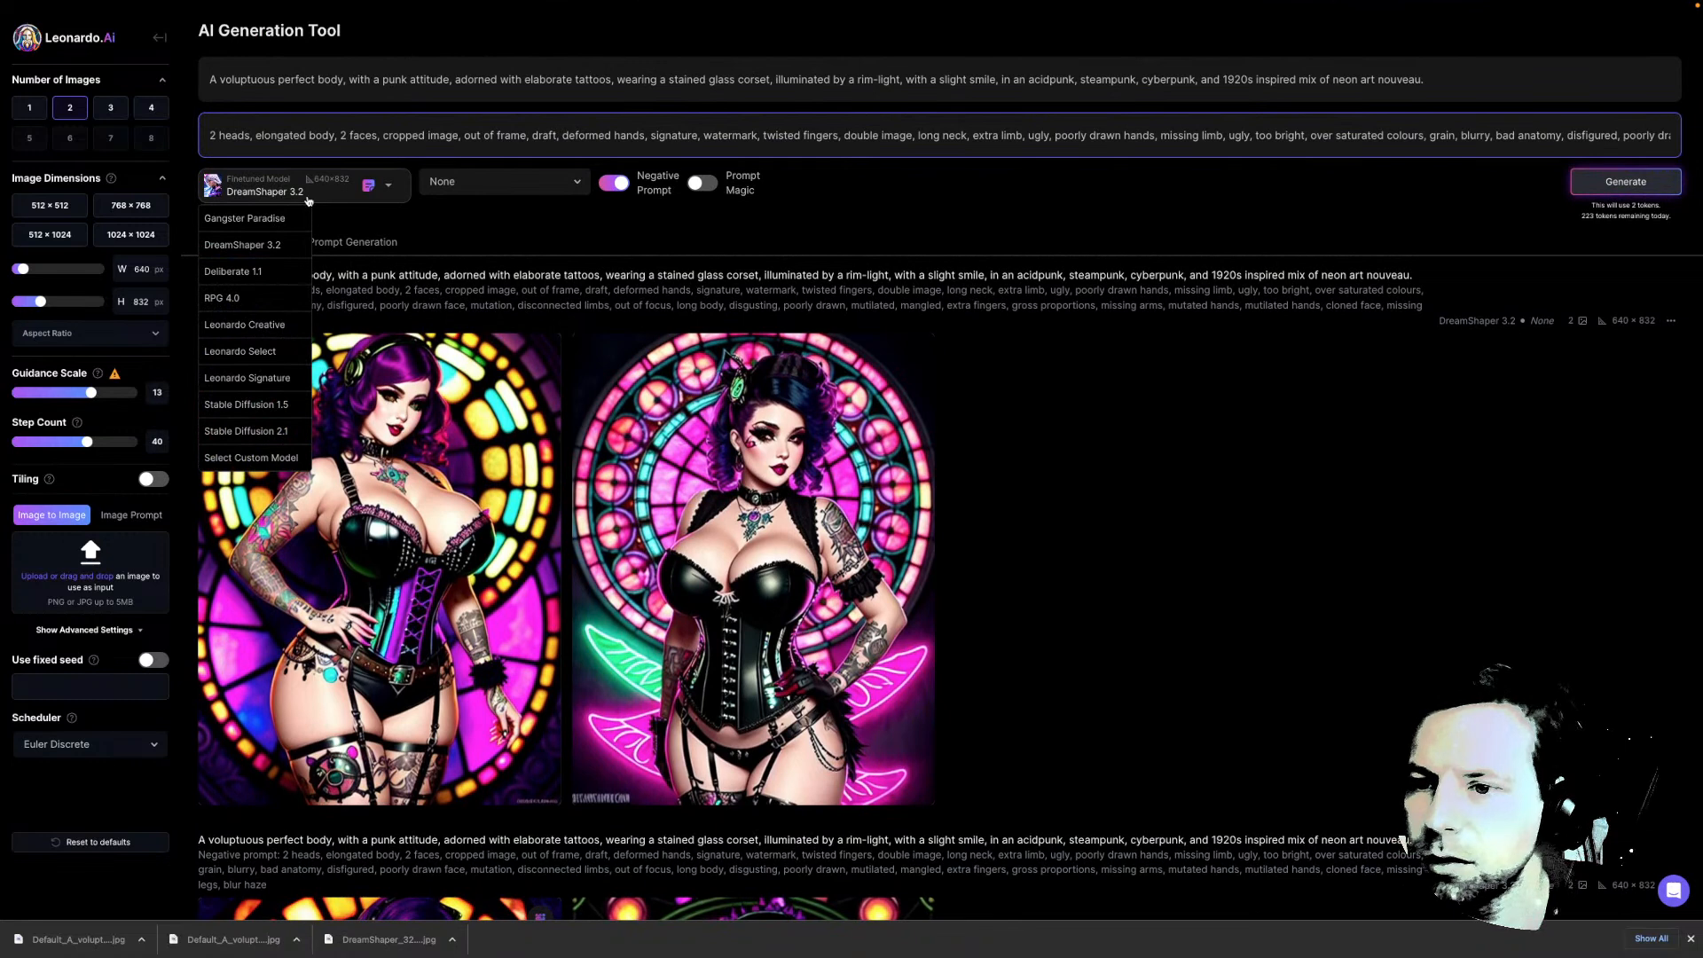
click(255, 380)
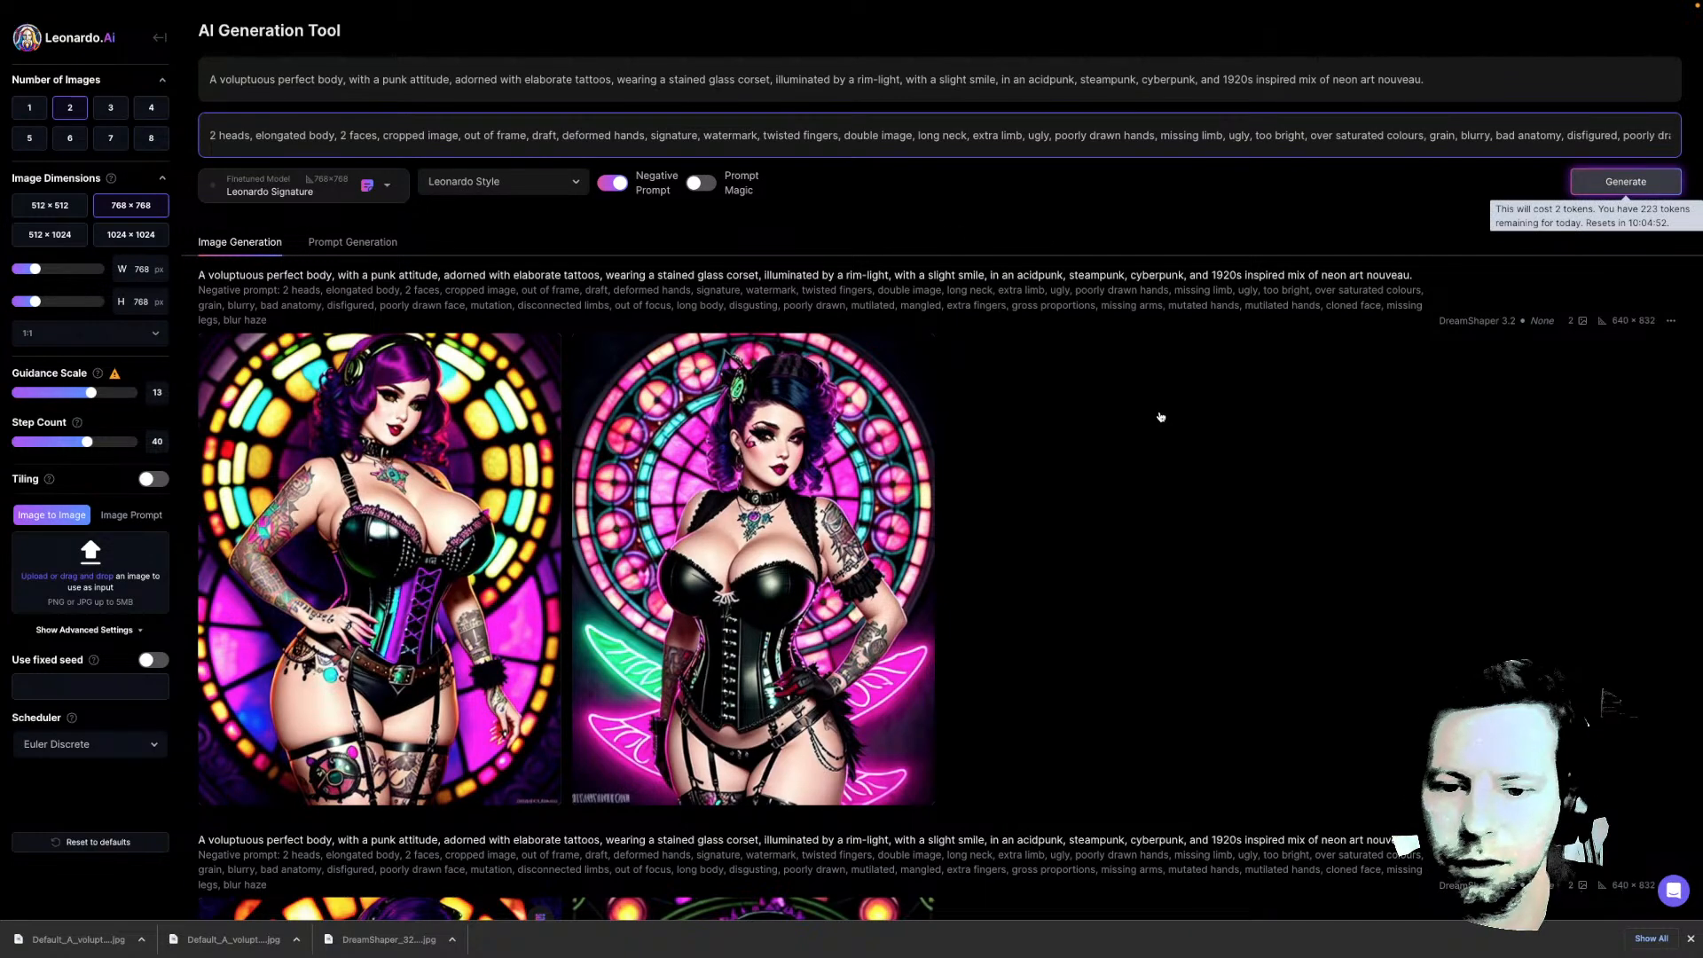
Review the two latest DreamShaper 3.2 images enlarged while the Leonardo Signature images generate
scroll(926, 395, down, 3)
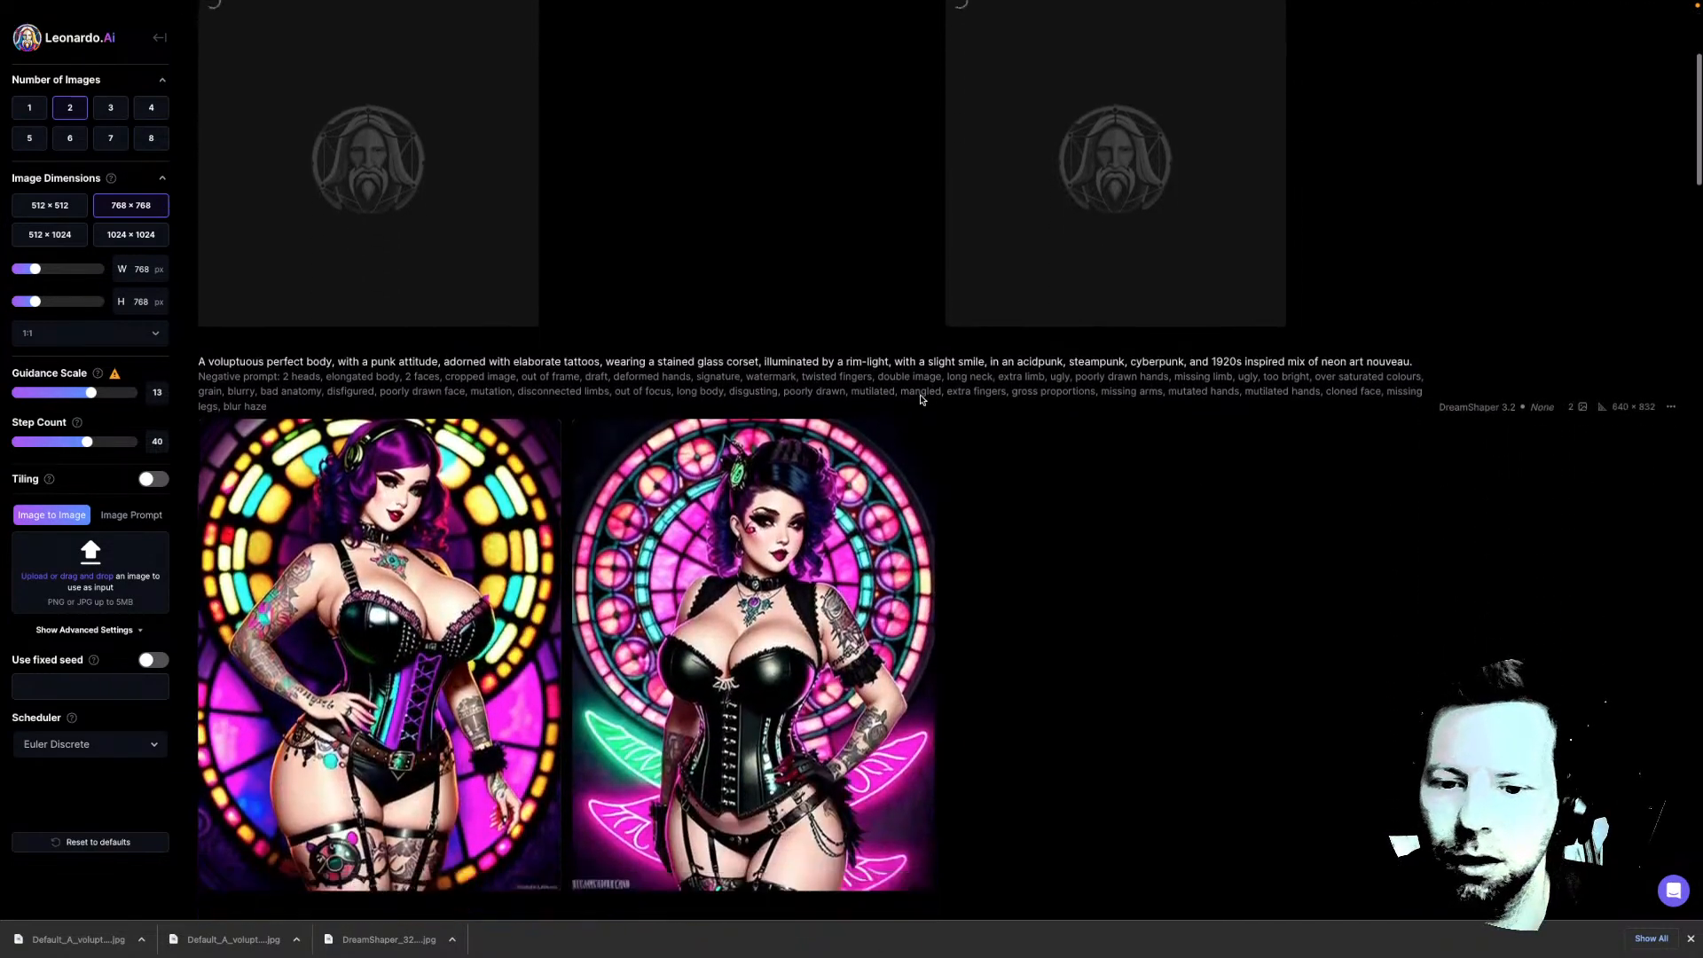
scroll(921, 399, down, 1)
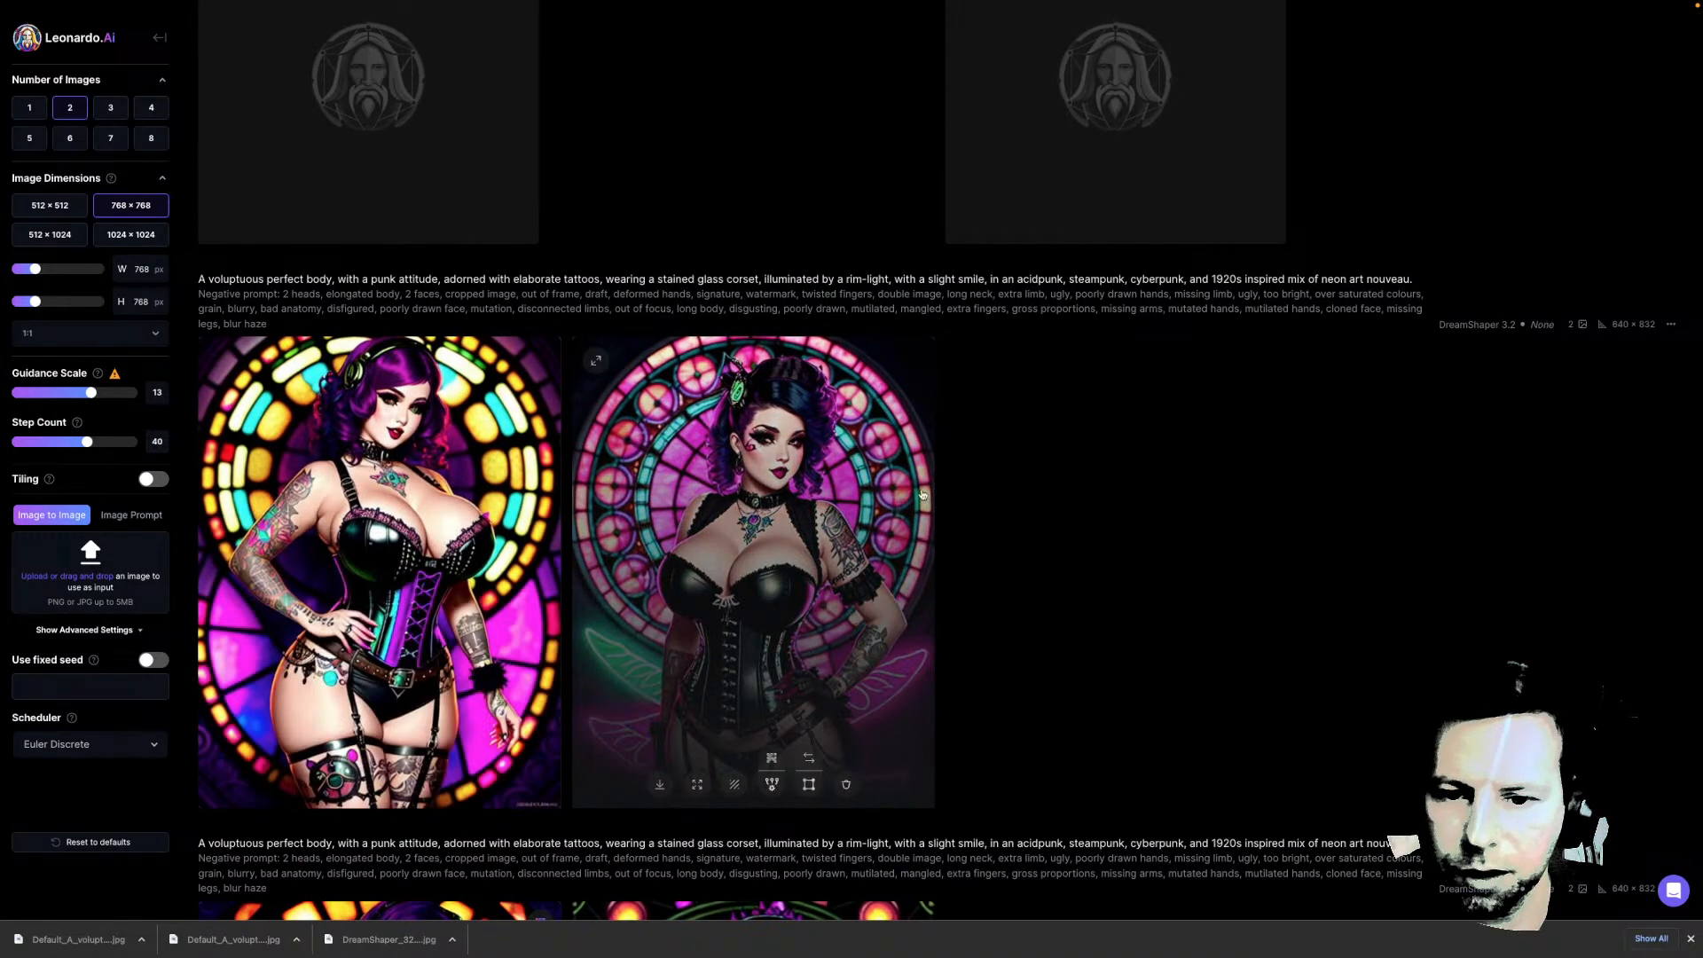
click(496, 483)
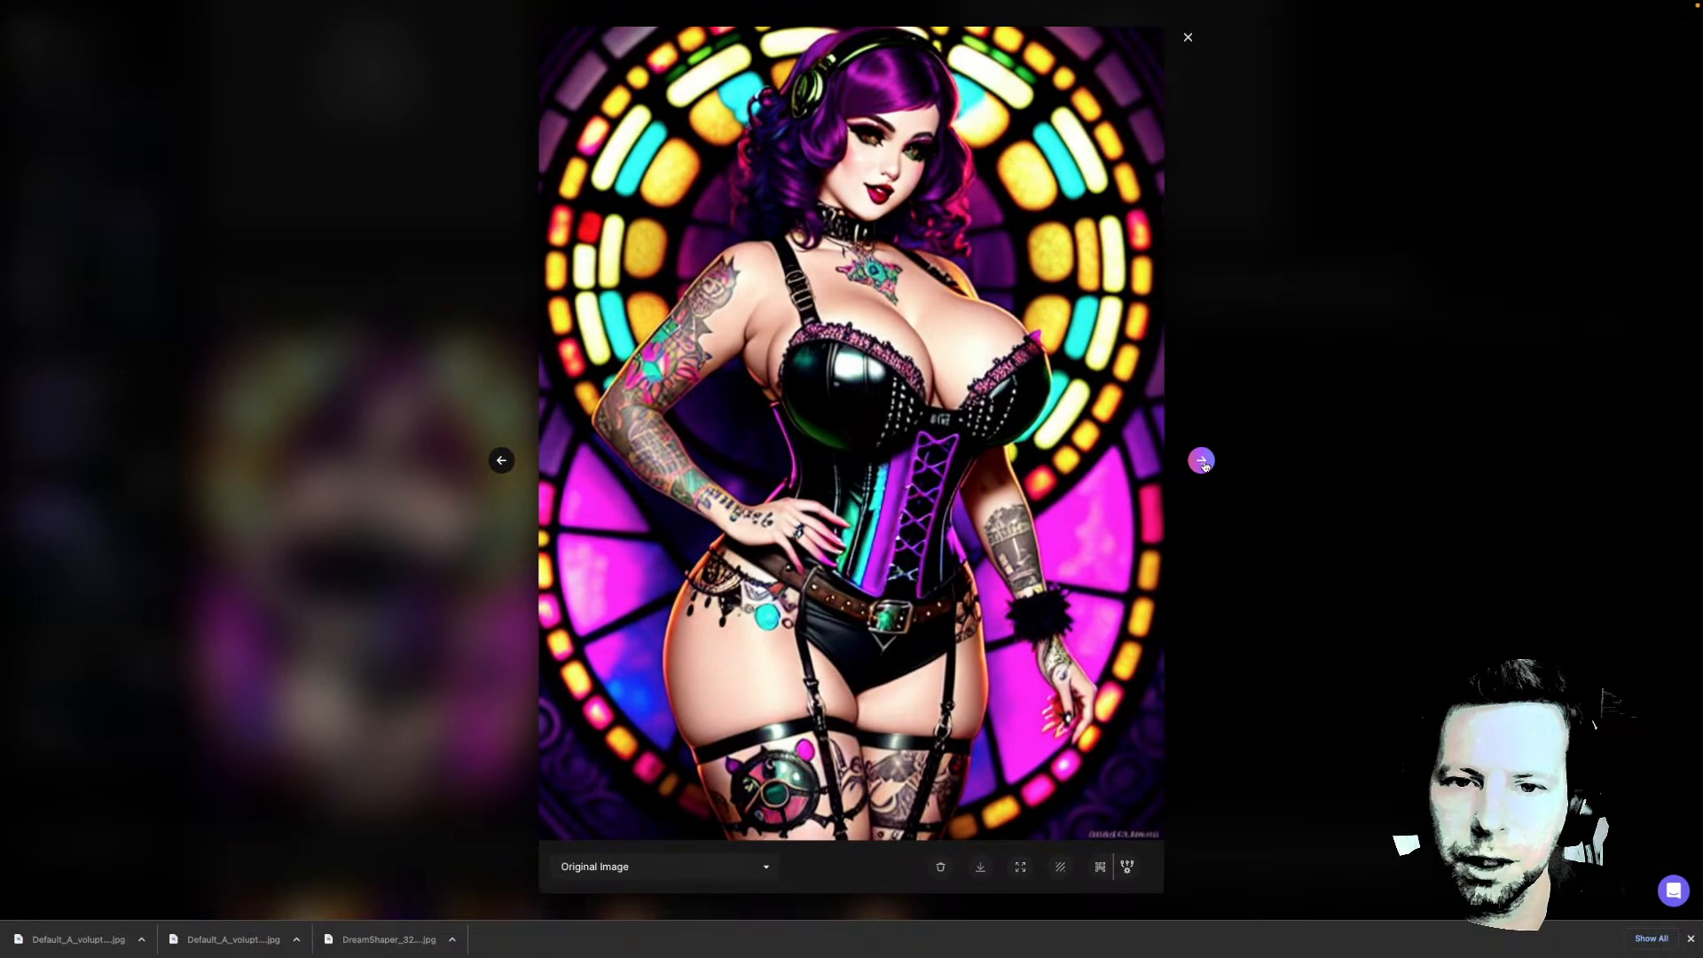
click(1201, 461)
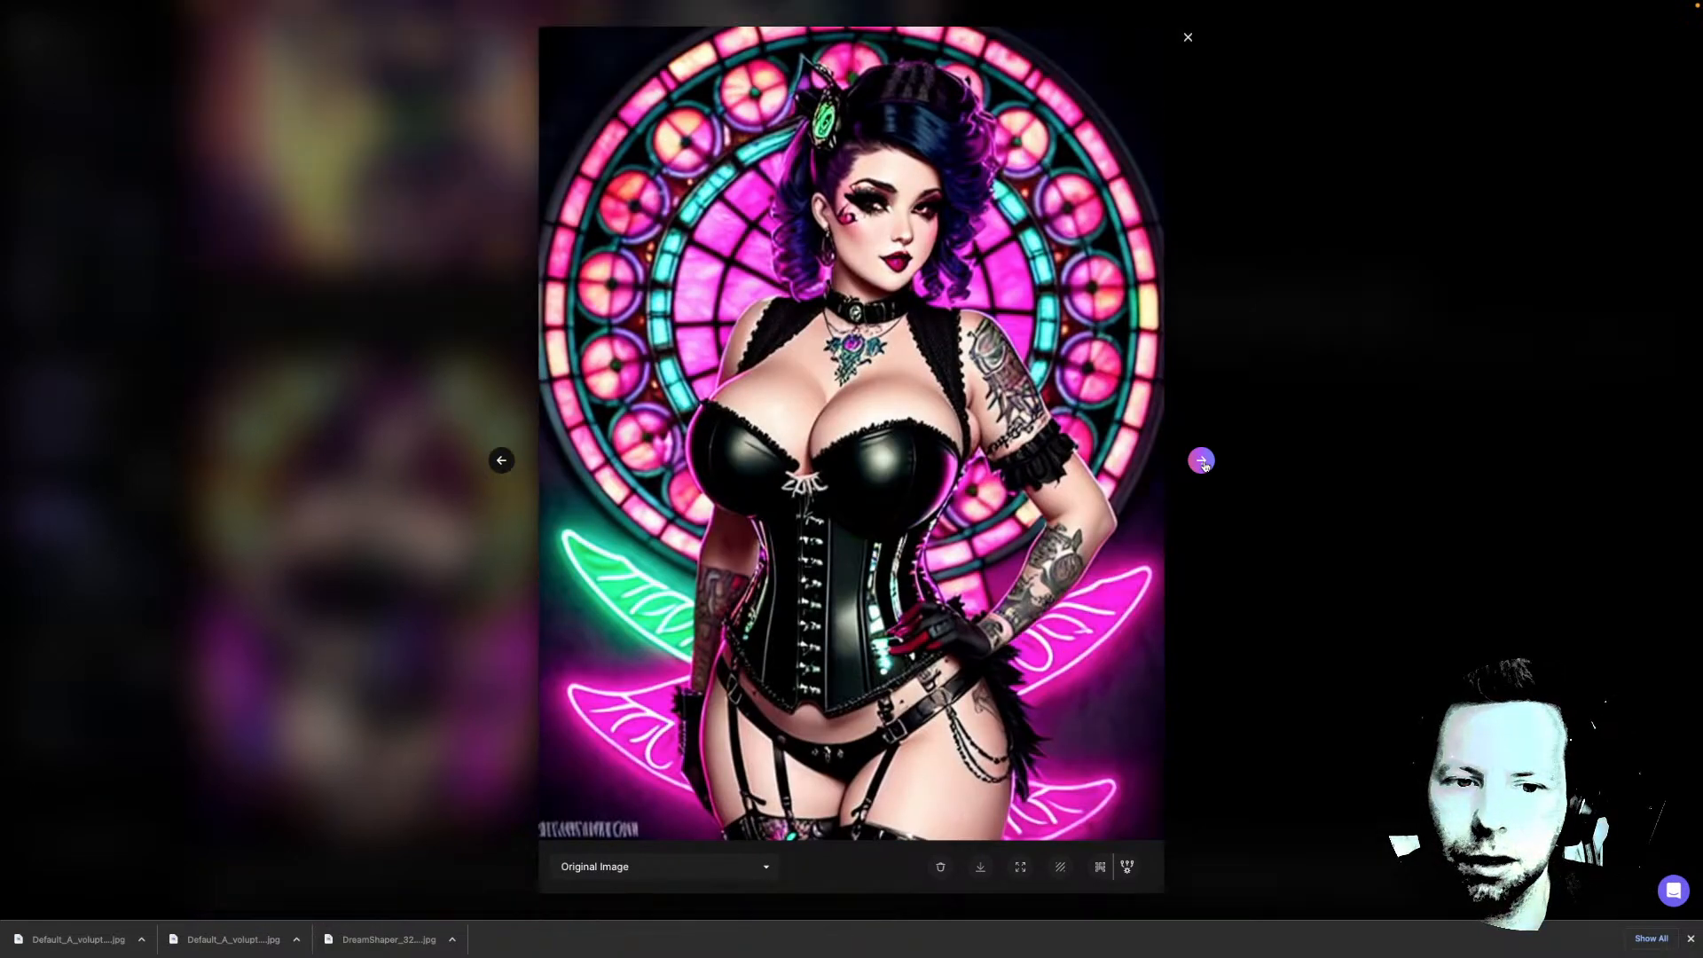
click(1201, 460)
key(Escape)
Enlarge the two new Leonardo Signature images and compare them by switching back and forth
scroll(1120, 506, up, 5)
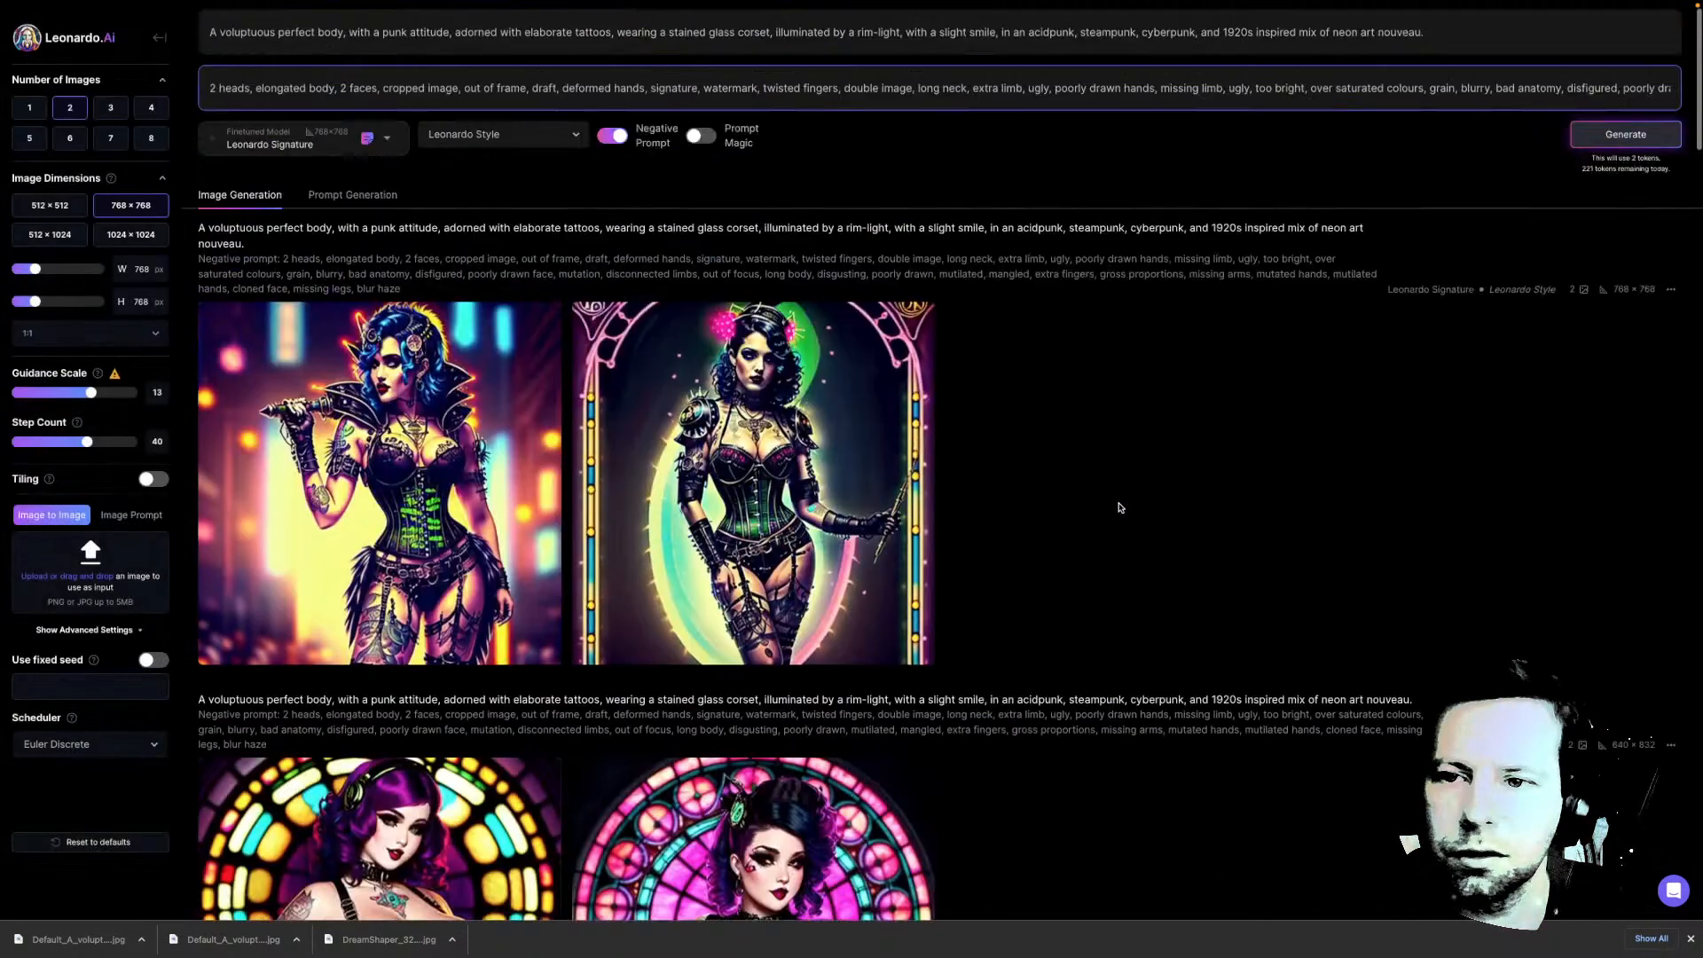
scroll(1119, 507, down, 1)
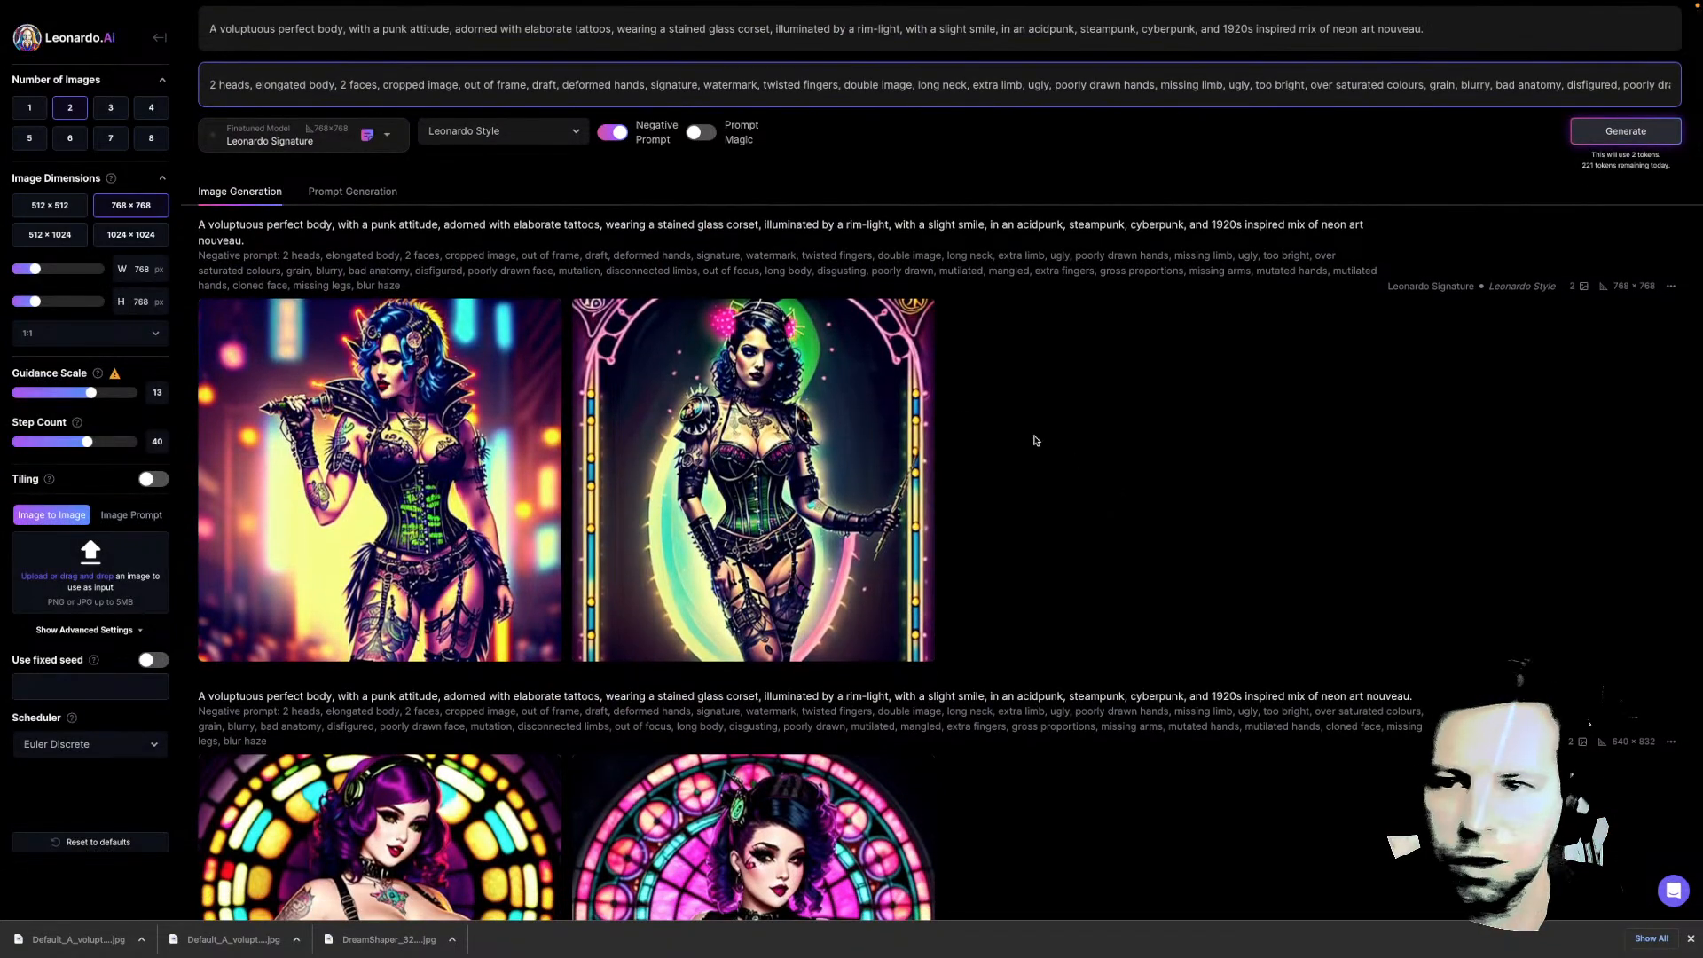
mouse_move(375, 451)
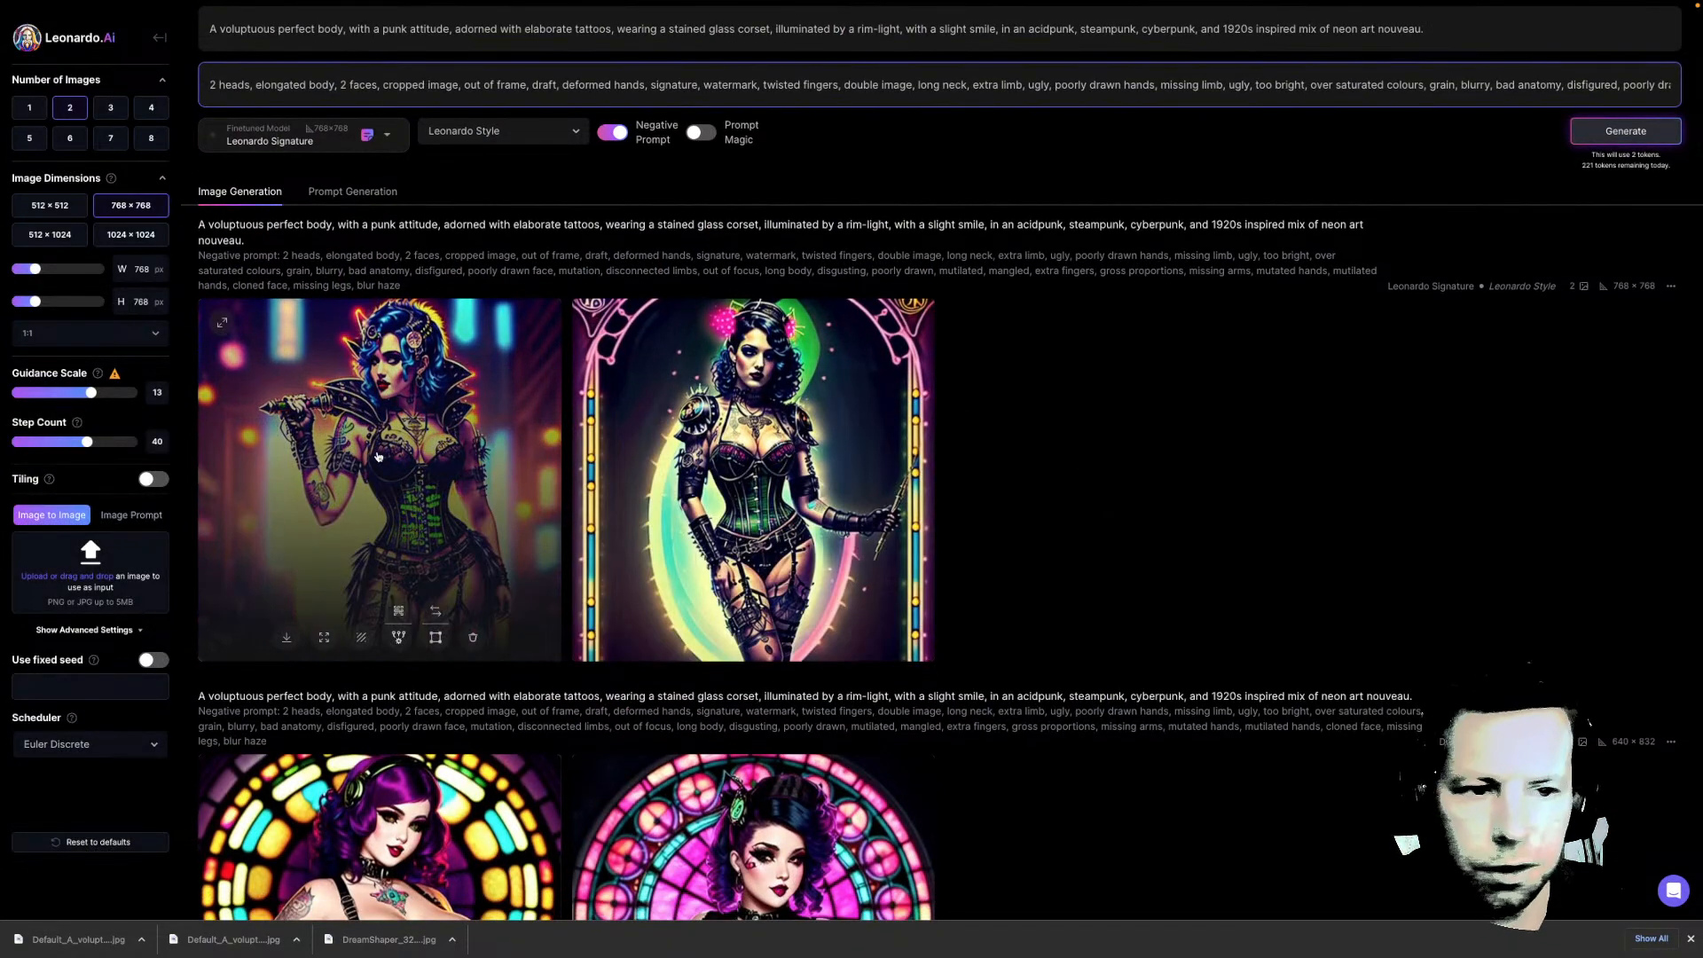
click(378, 456)
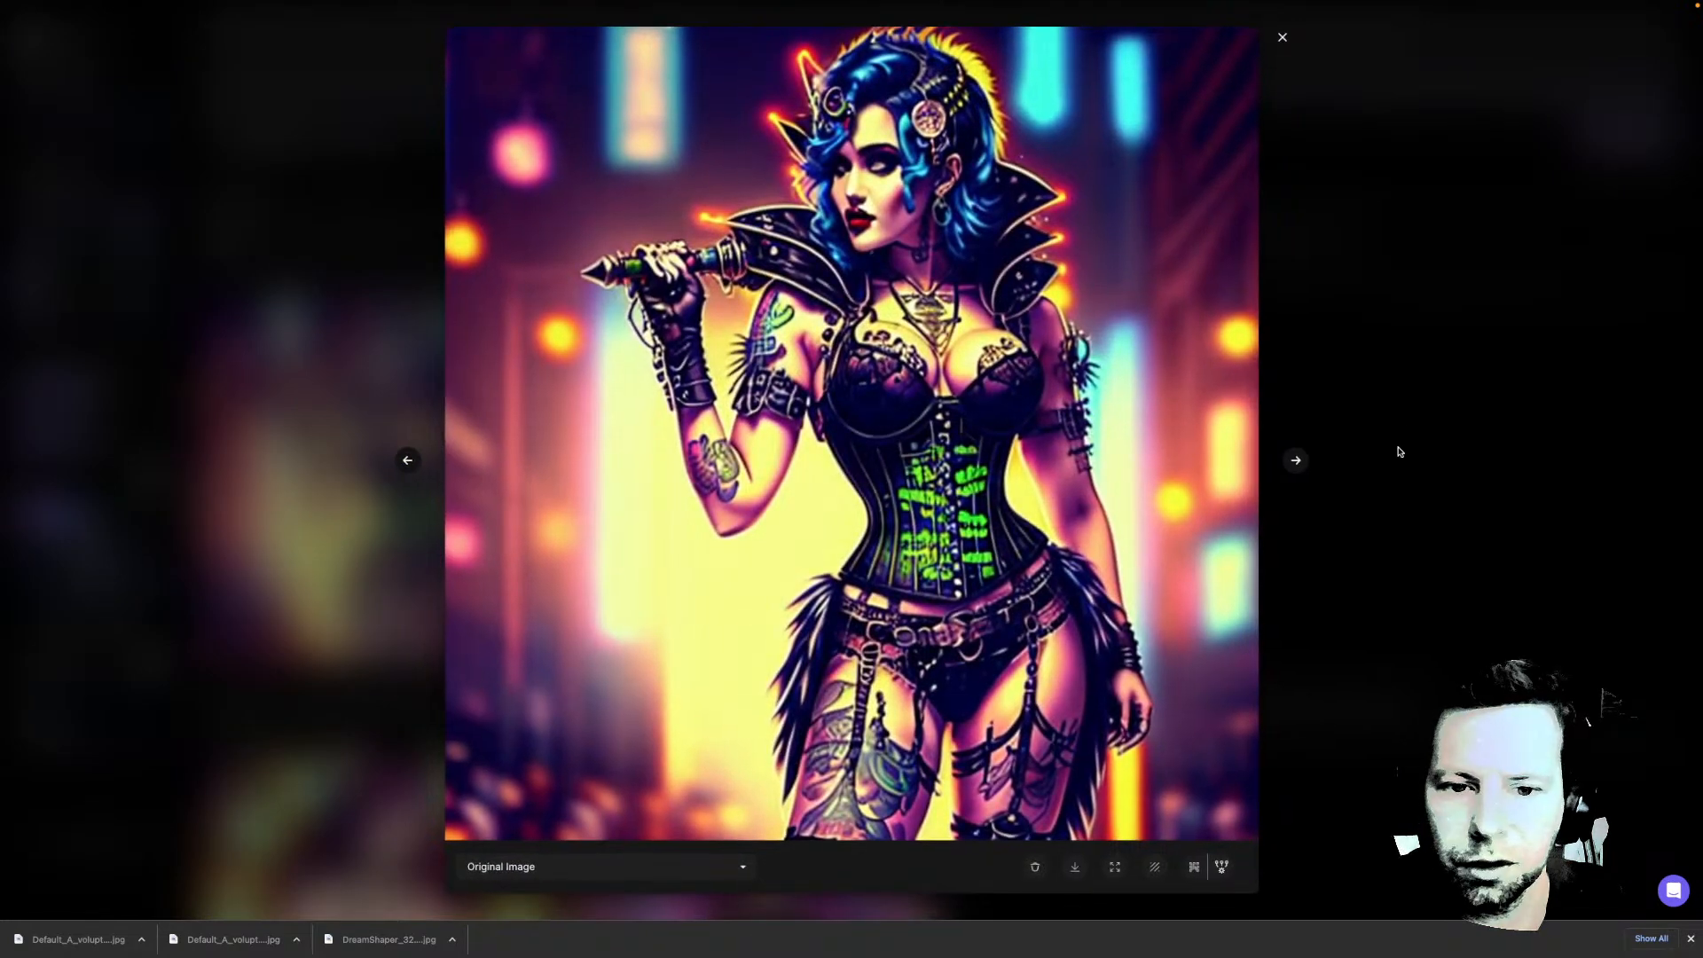
click(1297, 462)
click(1297, 462)
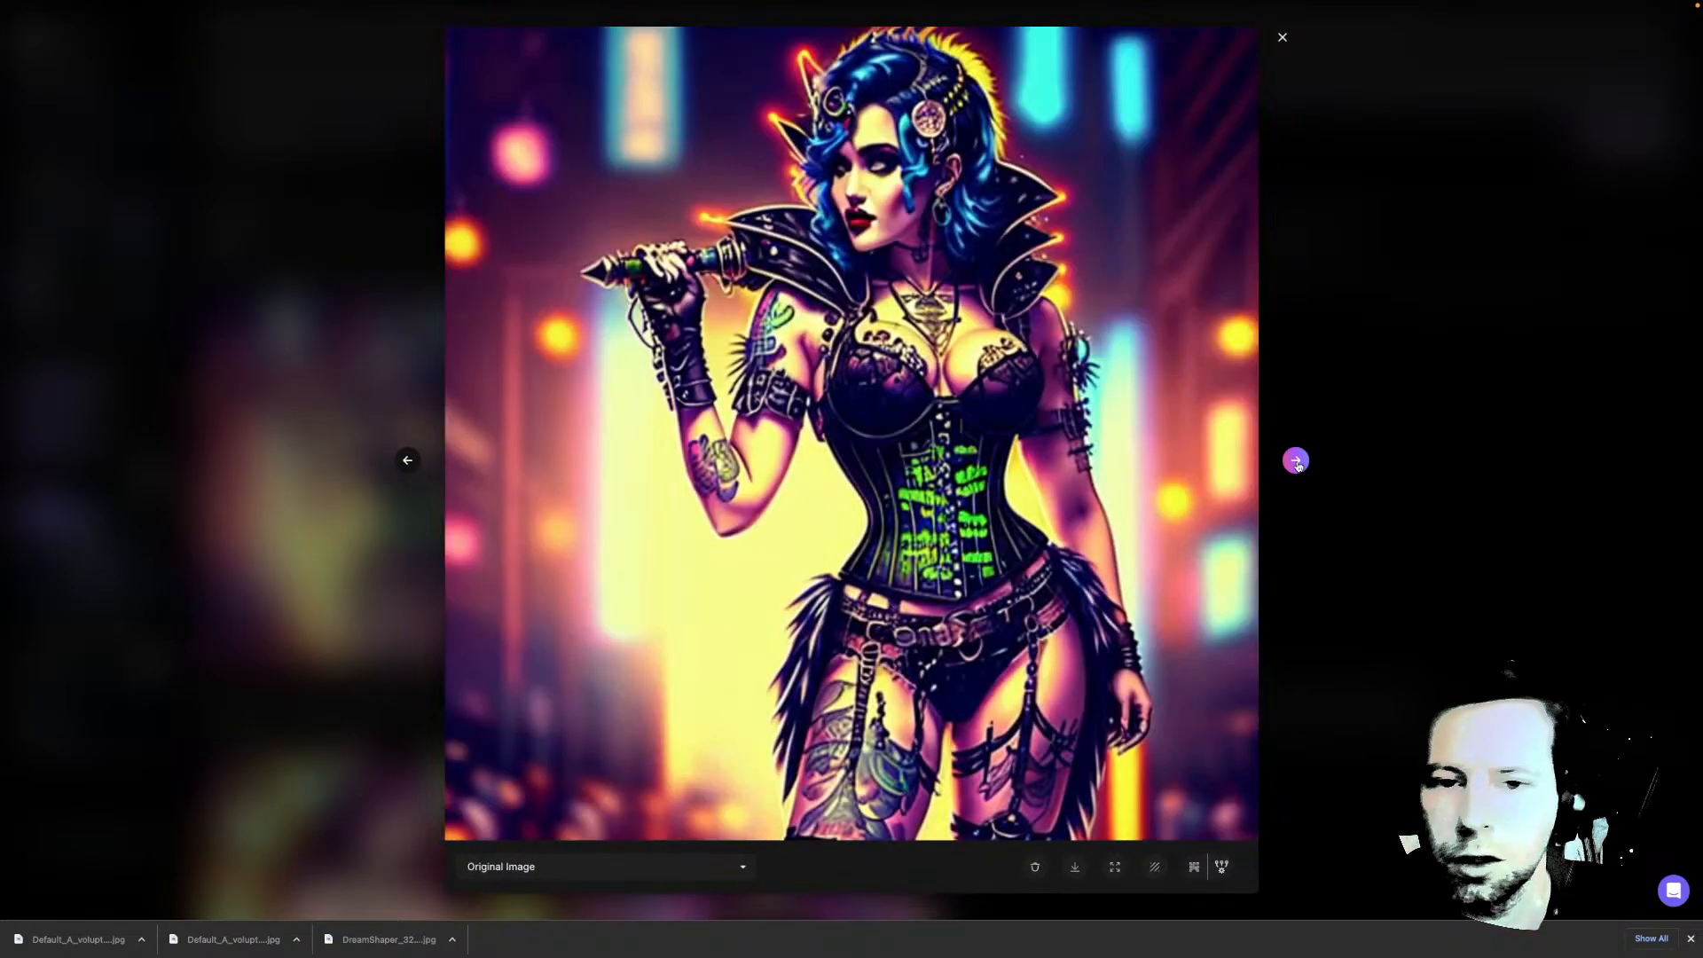
click(1297, 462)
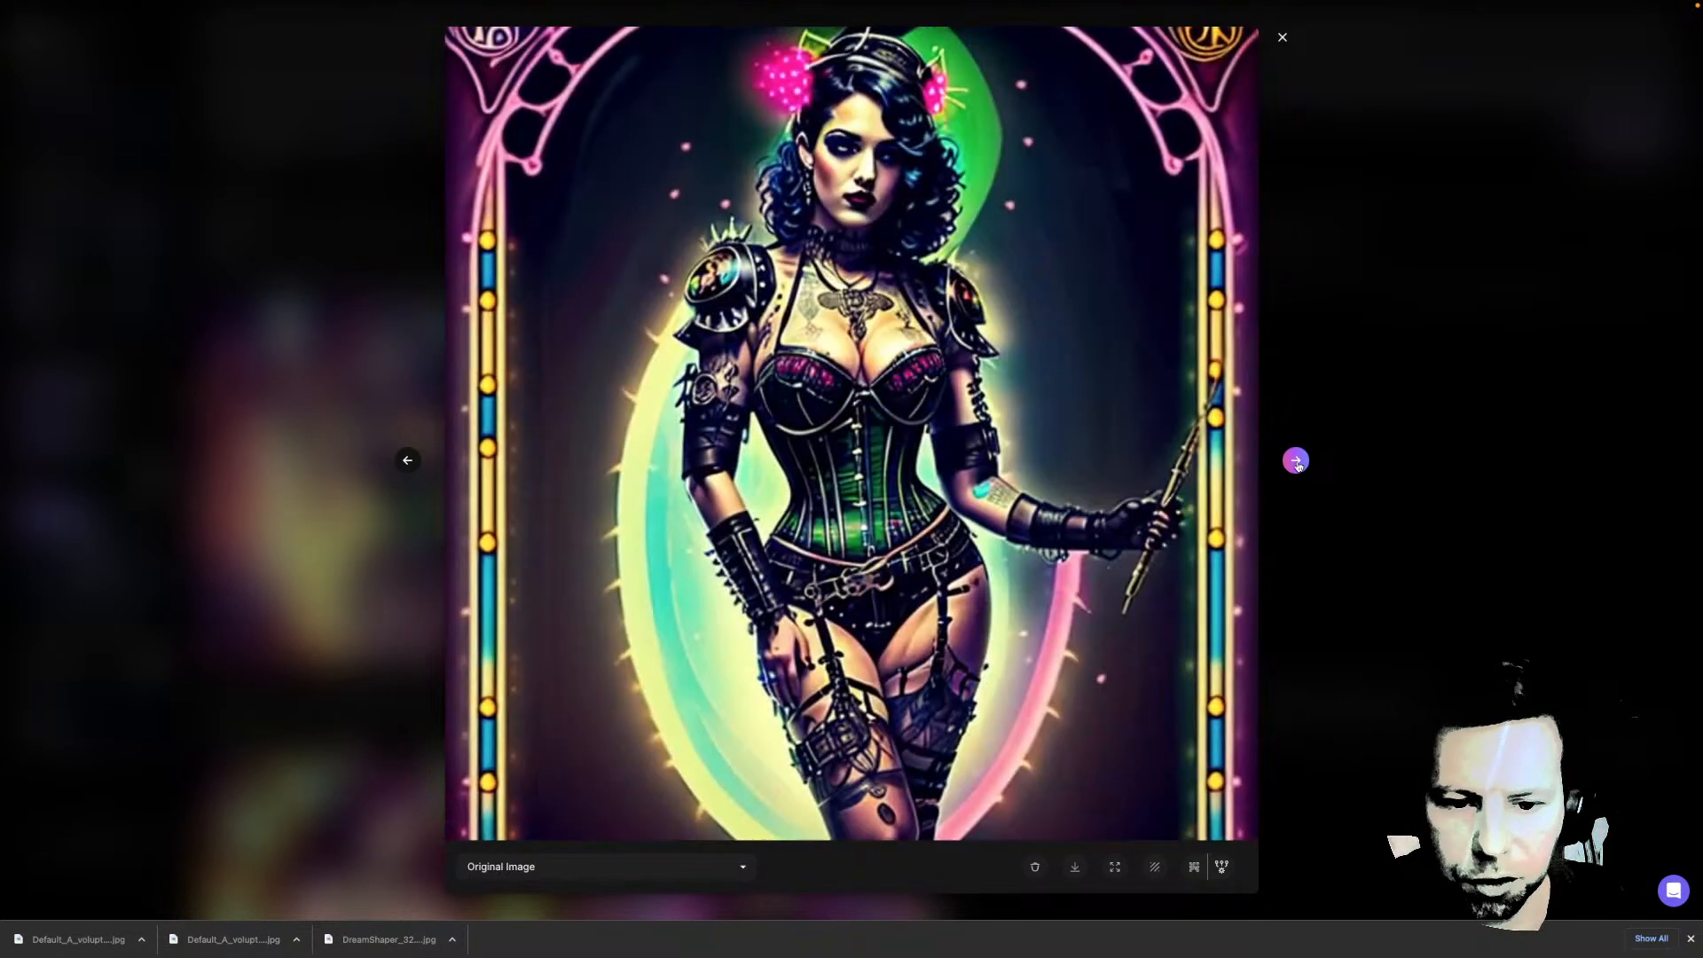
click(1297, 462)
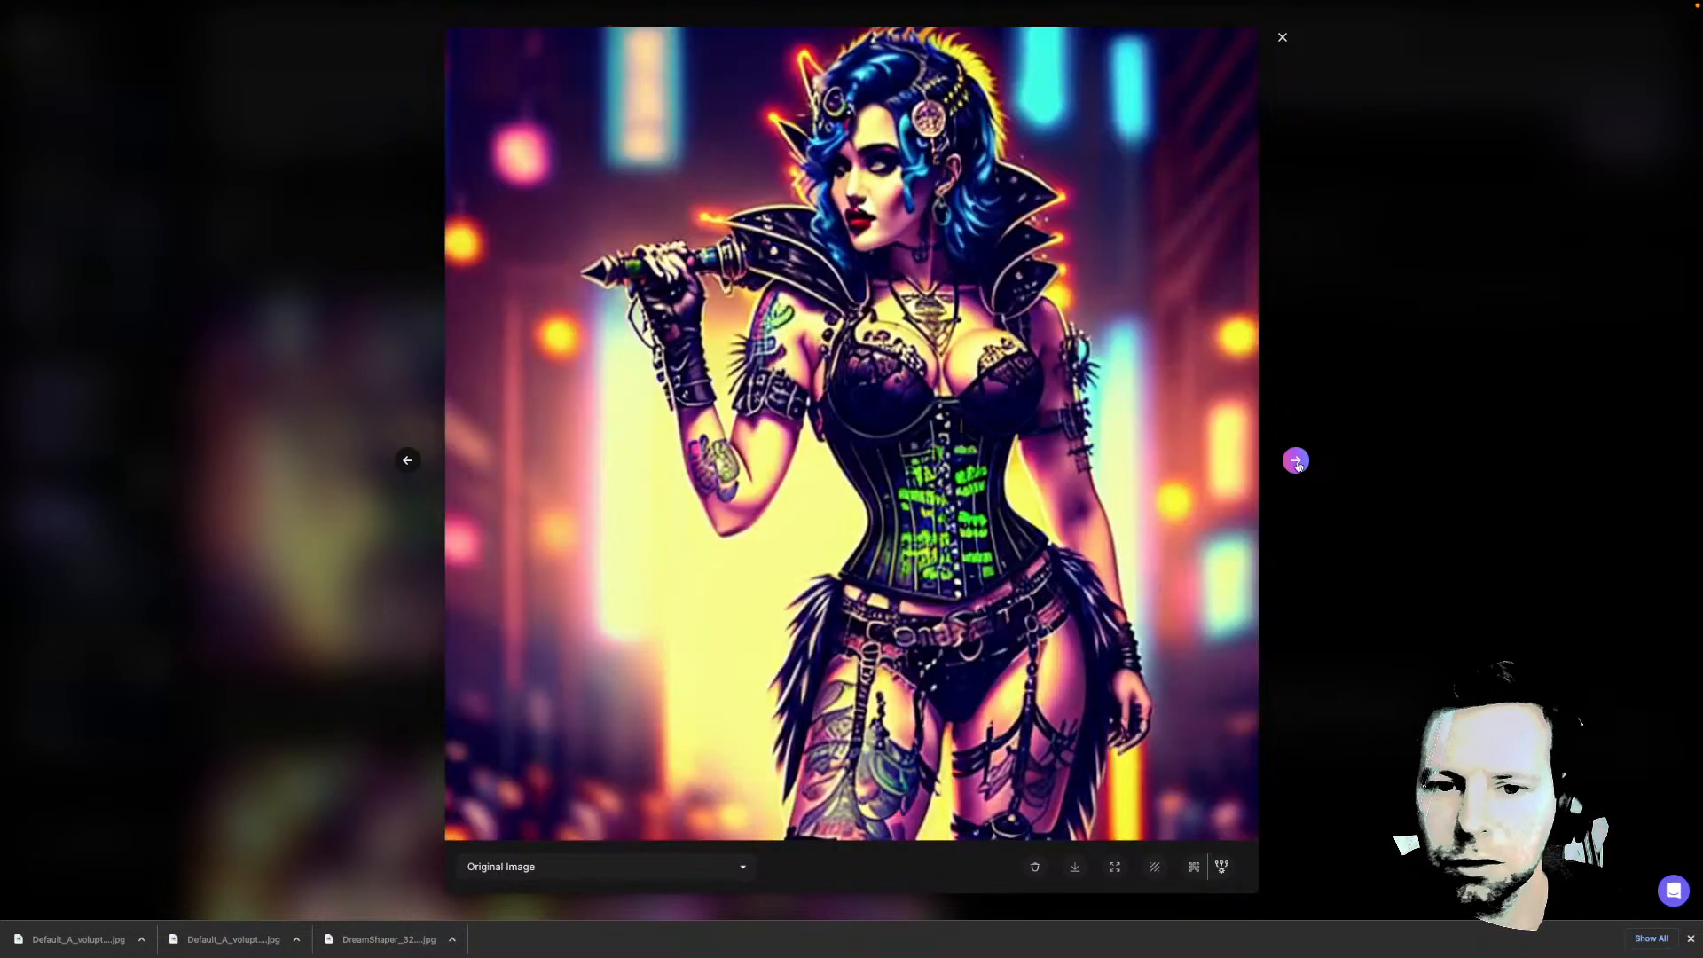
click(1296, 462)
click(1296, 462)
click(1297, 462)
click(1297, 462)
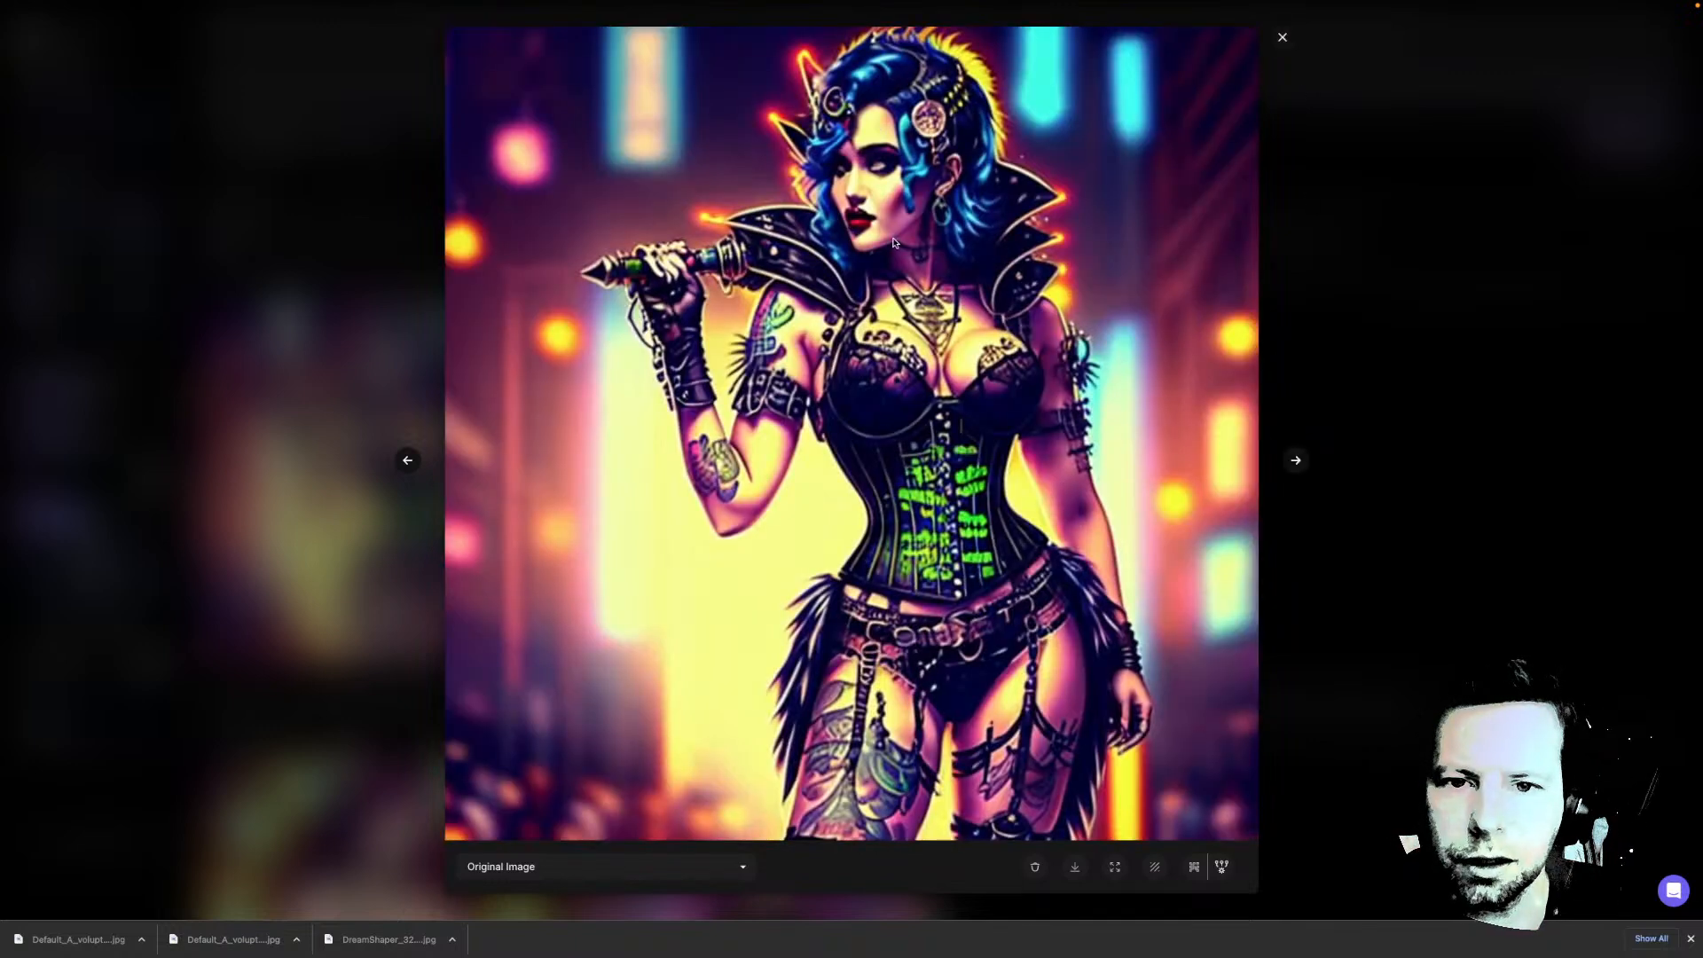
click(1296, 462)
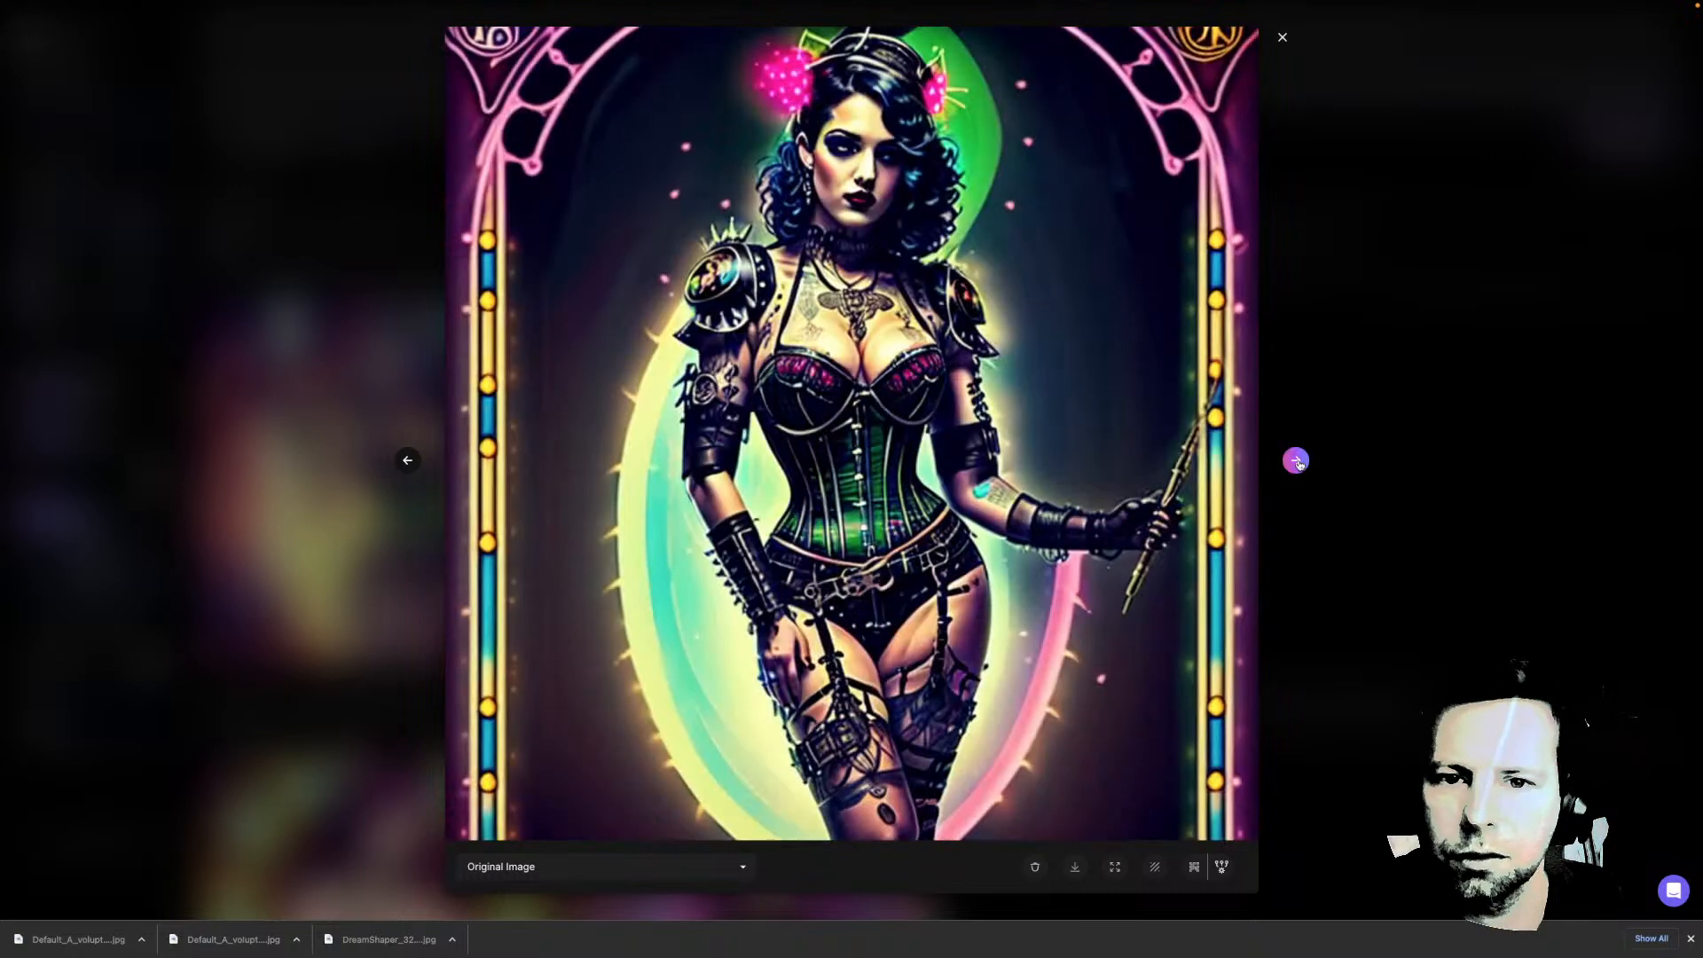
Close the enlarged view and compare the two Leonardo Signature images with the DreamShaper 3.2 pair below them in the gallery
click(1297, 462)
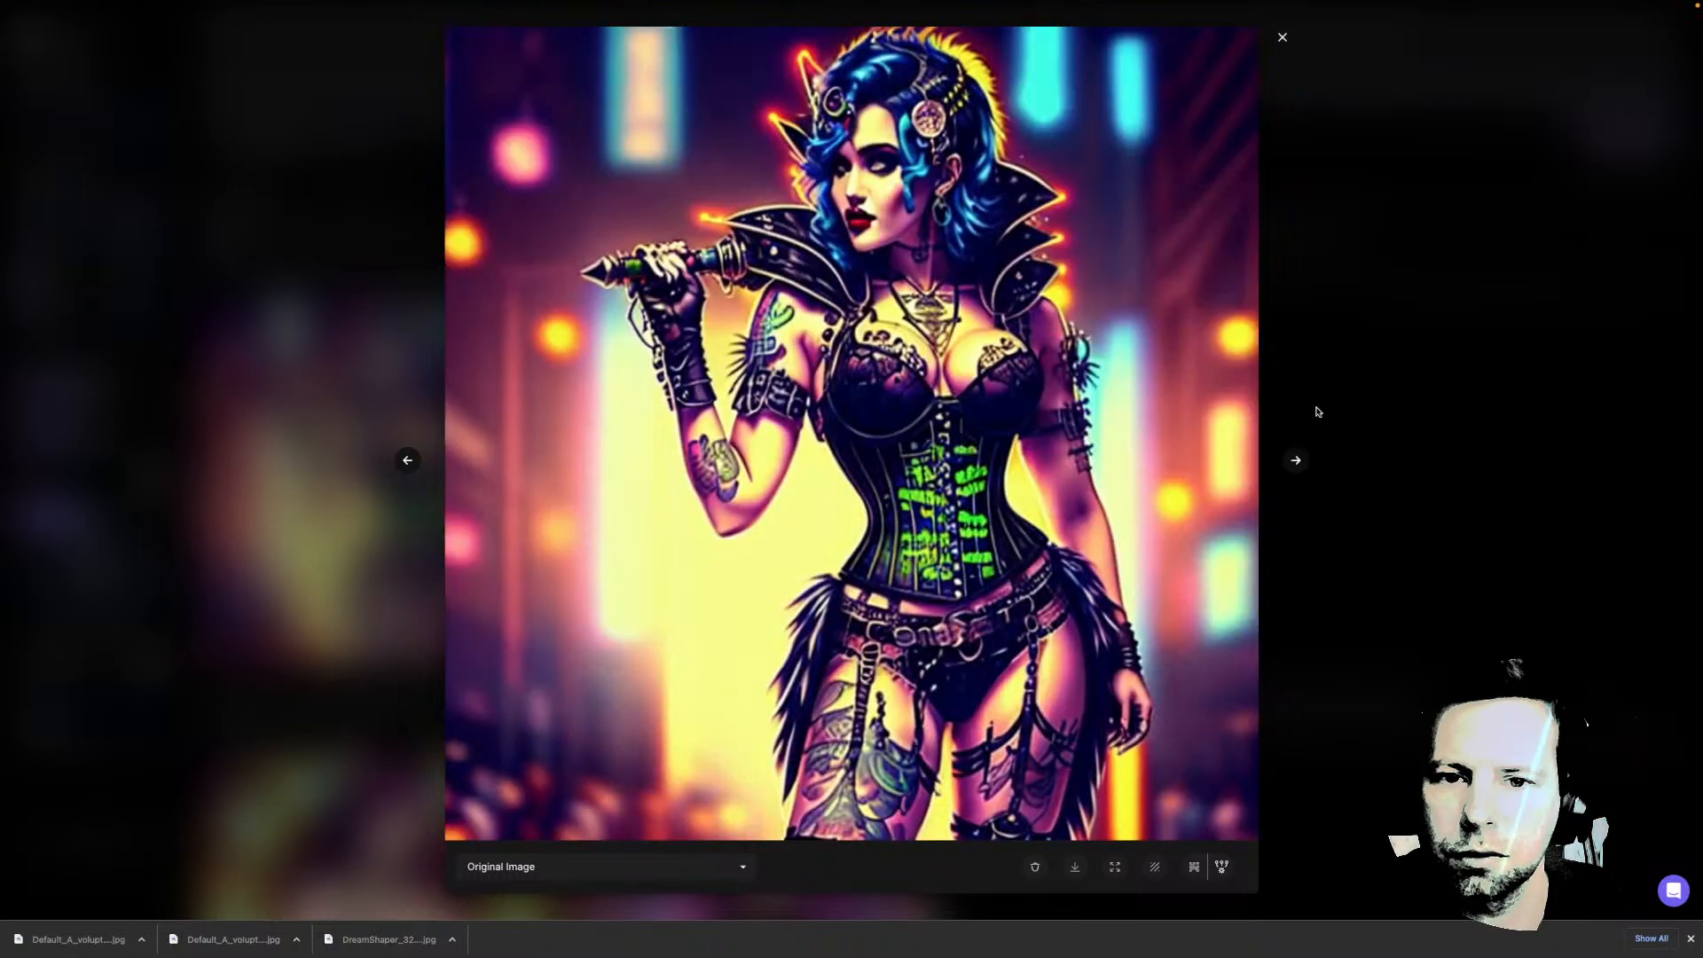
click(1282, 39)
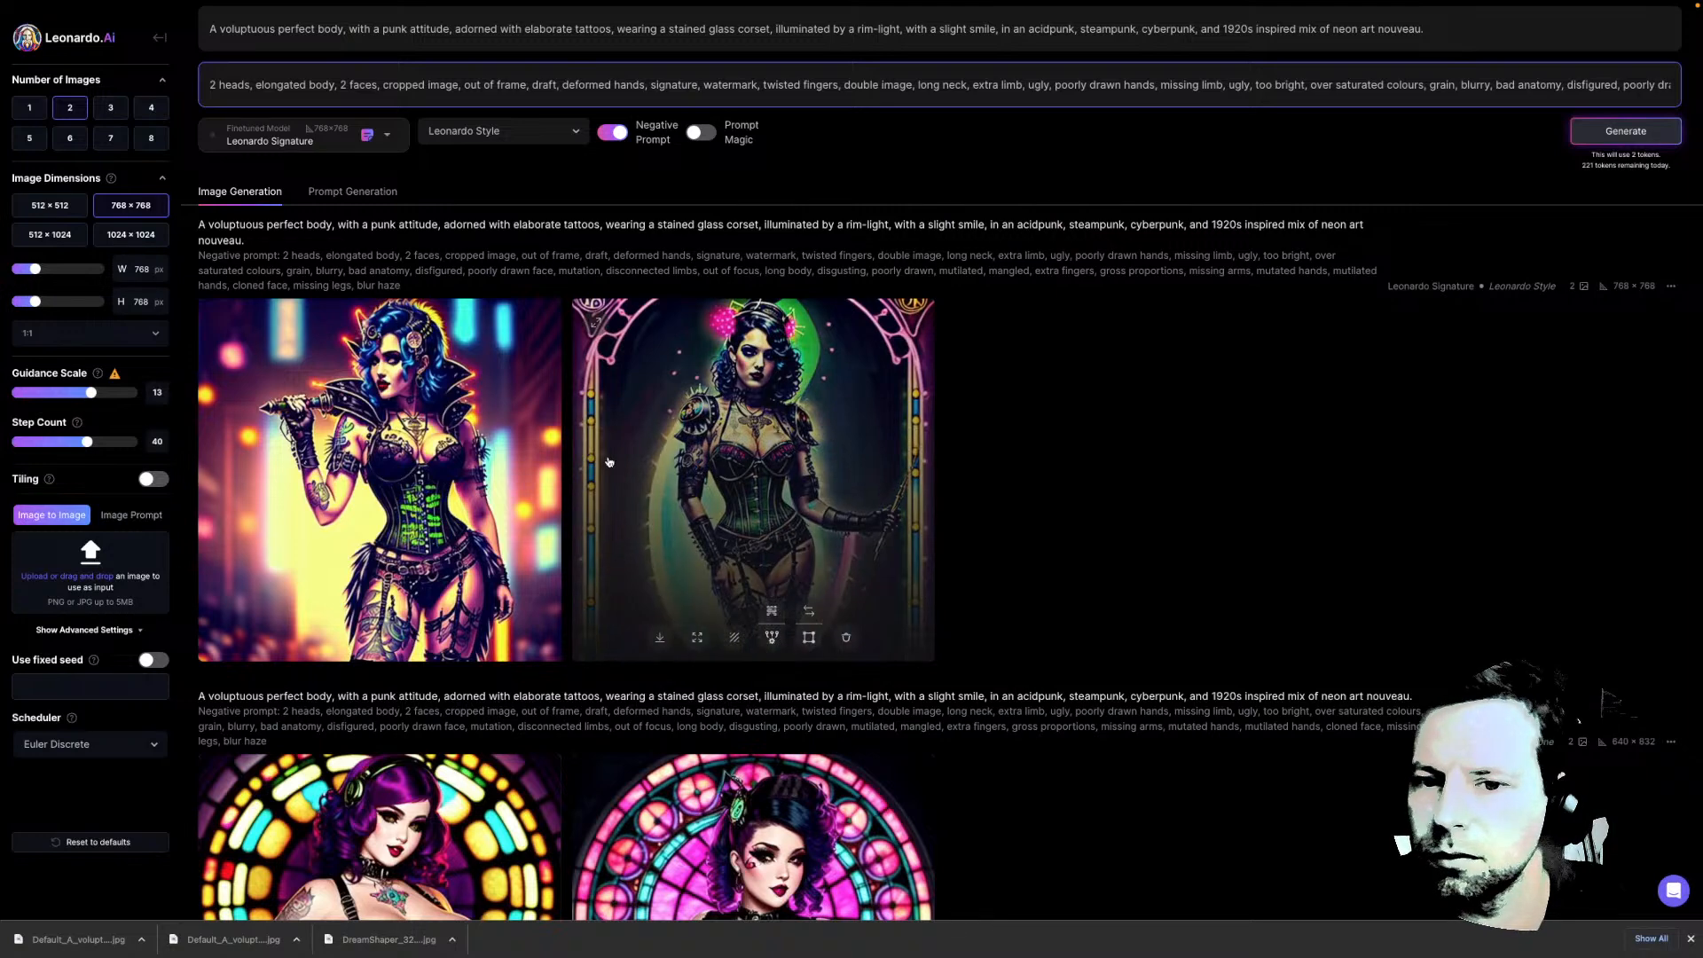
scroll(1159, 429, down, 2)
scroll(1202, 431, up, 1)
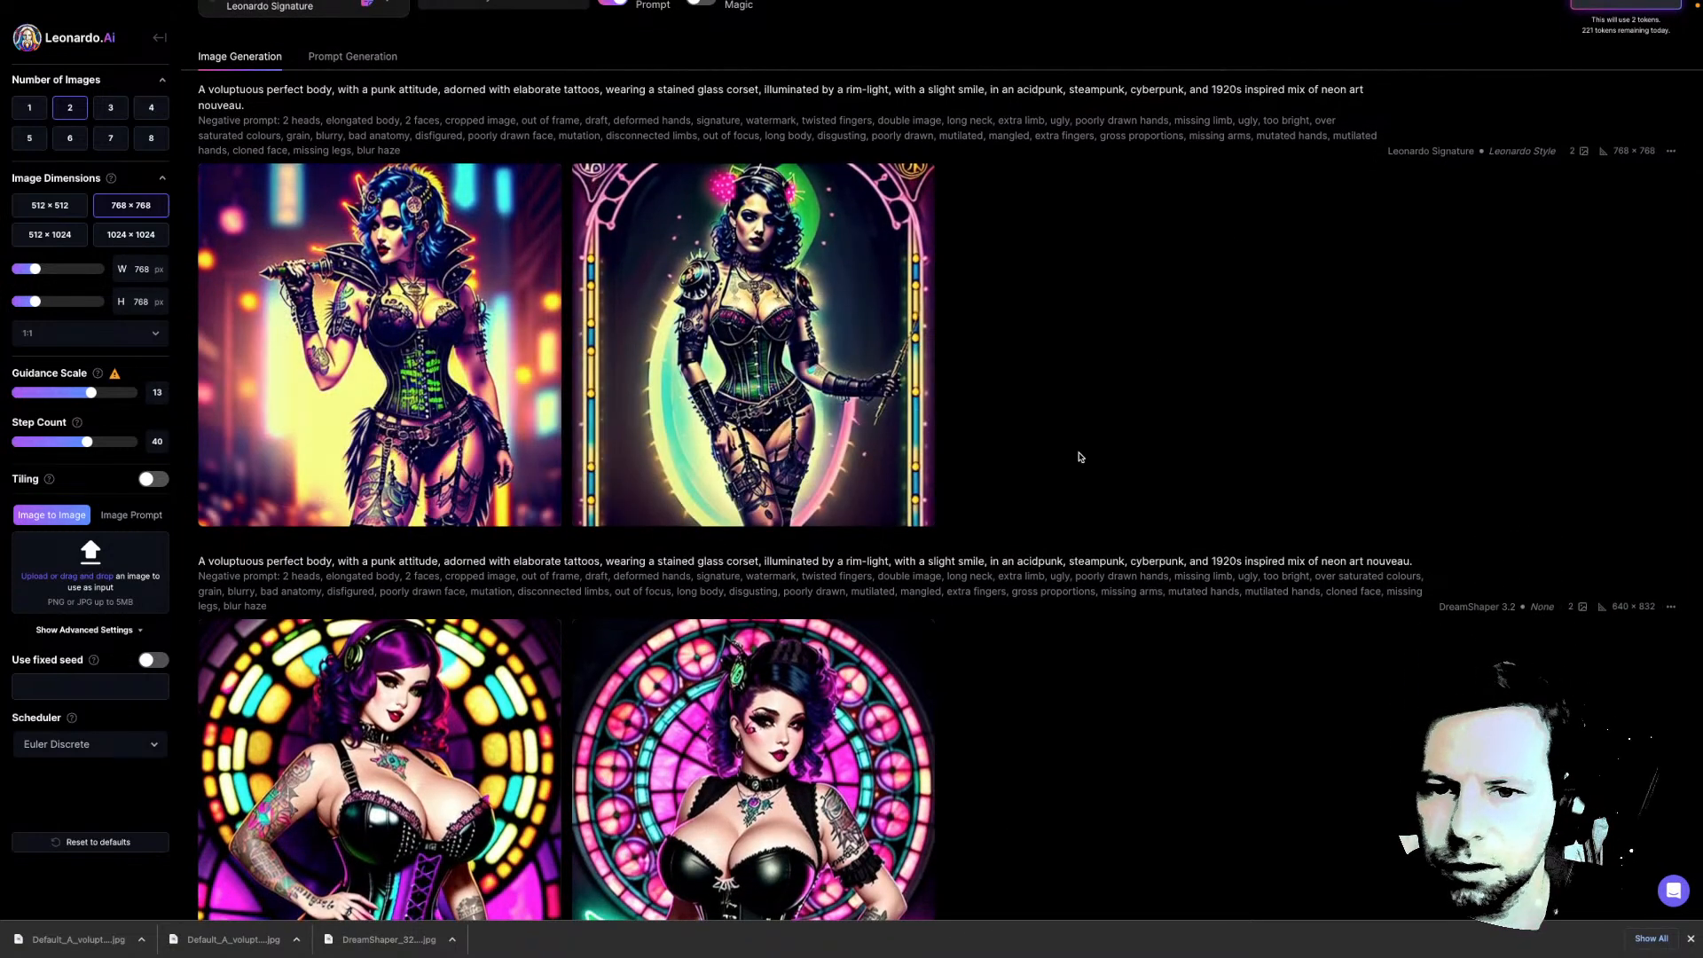
scroll(1051, 447, down, 4)
scroll(1051, 447, down, 1)
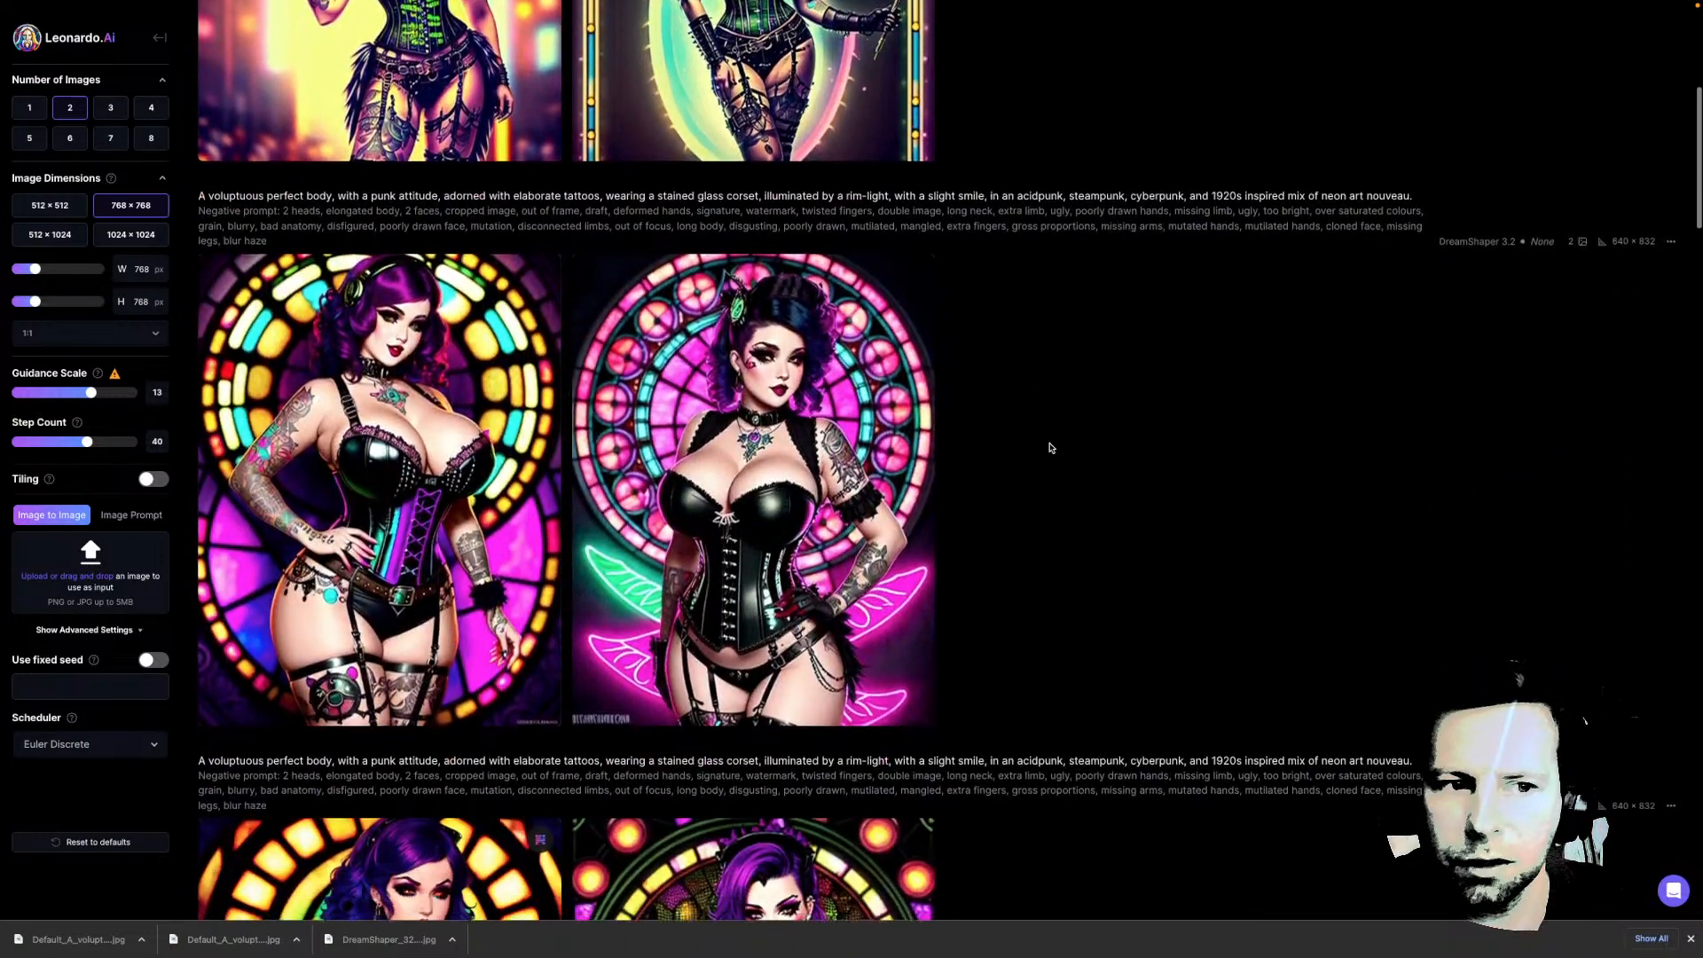
scroll(1050, 447, down, 1)
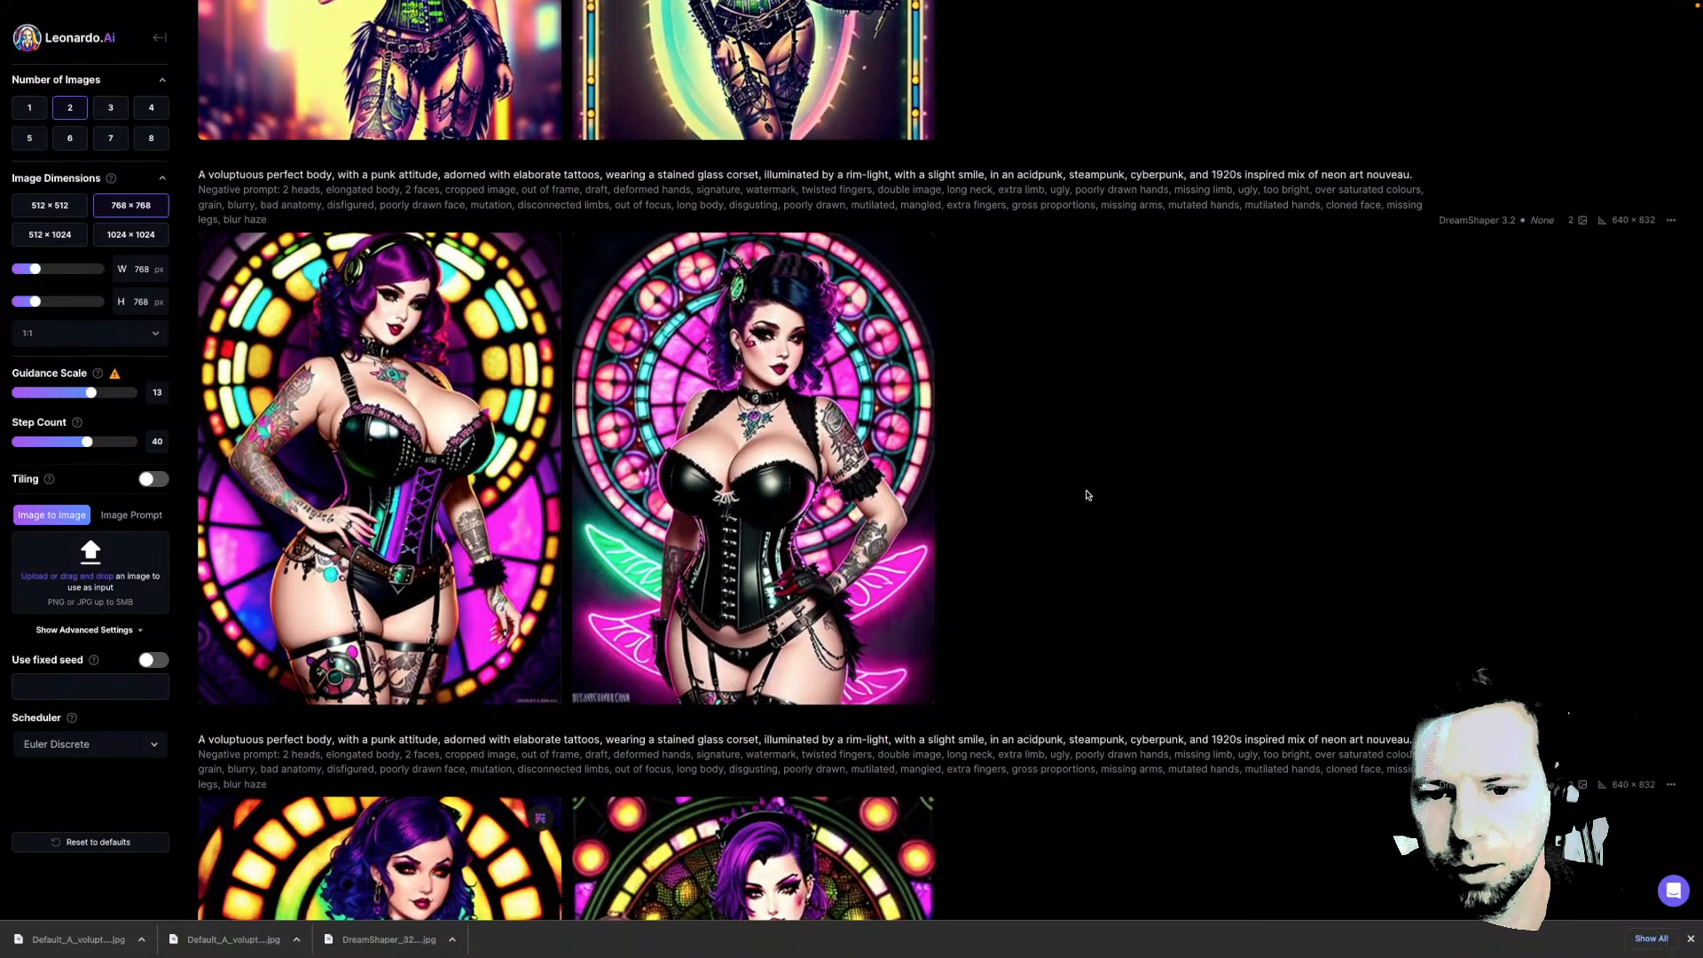
scroll(1044, 523, down, 1)
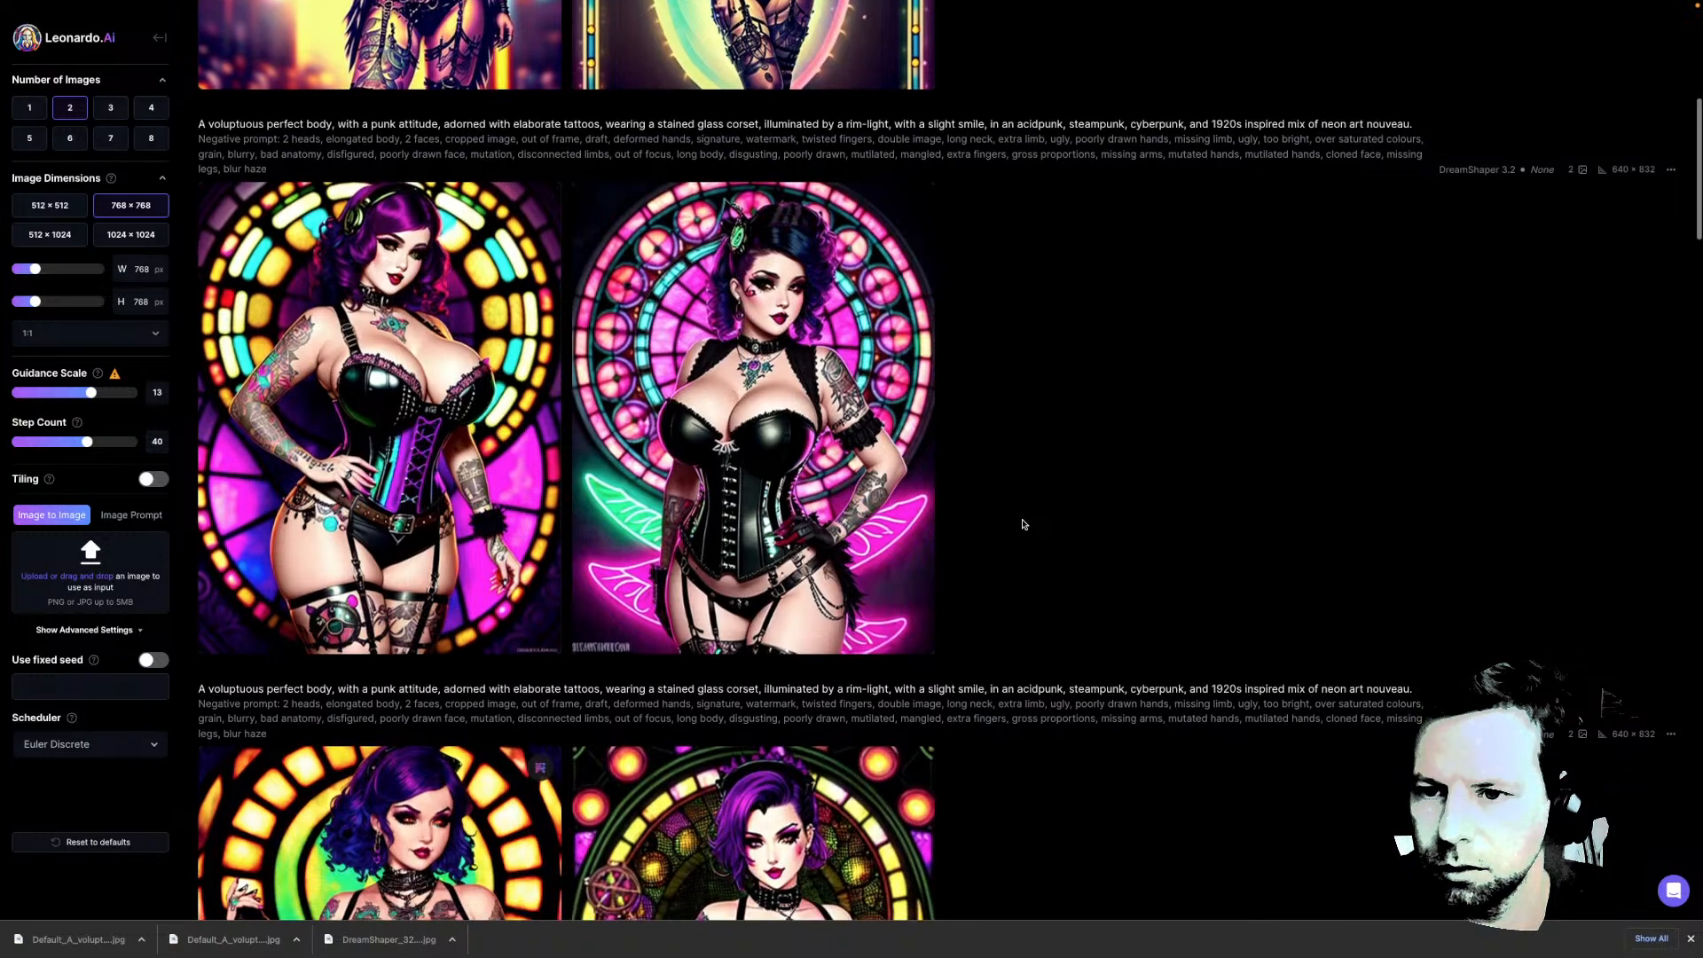
Switch the finetuned model to Leonardo Select and generate two 768 × 768 images from the same prompt
scroll(1024, 524, up, 3)
scroll(1024, 524, up, 4)
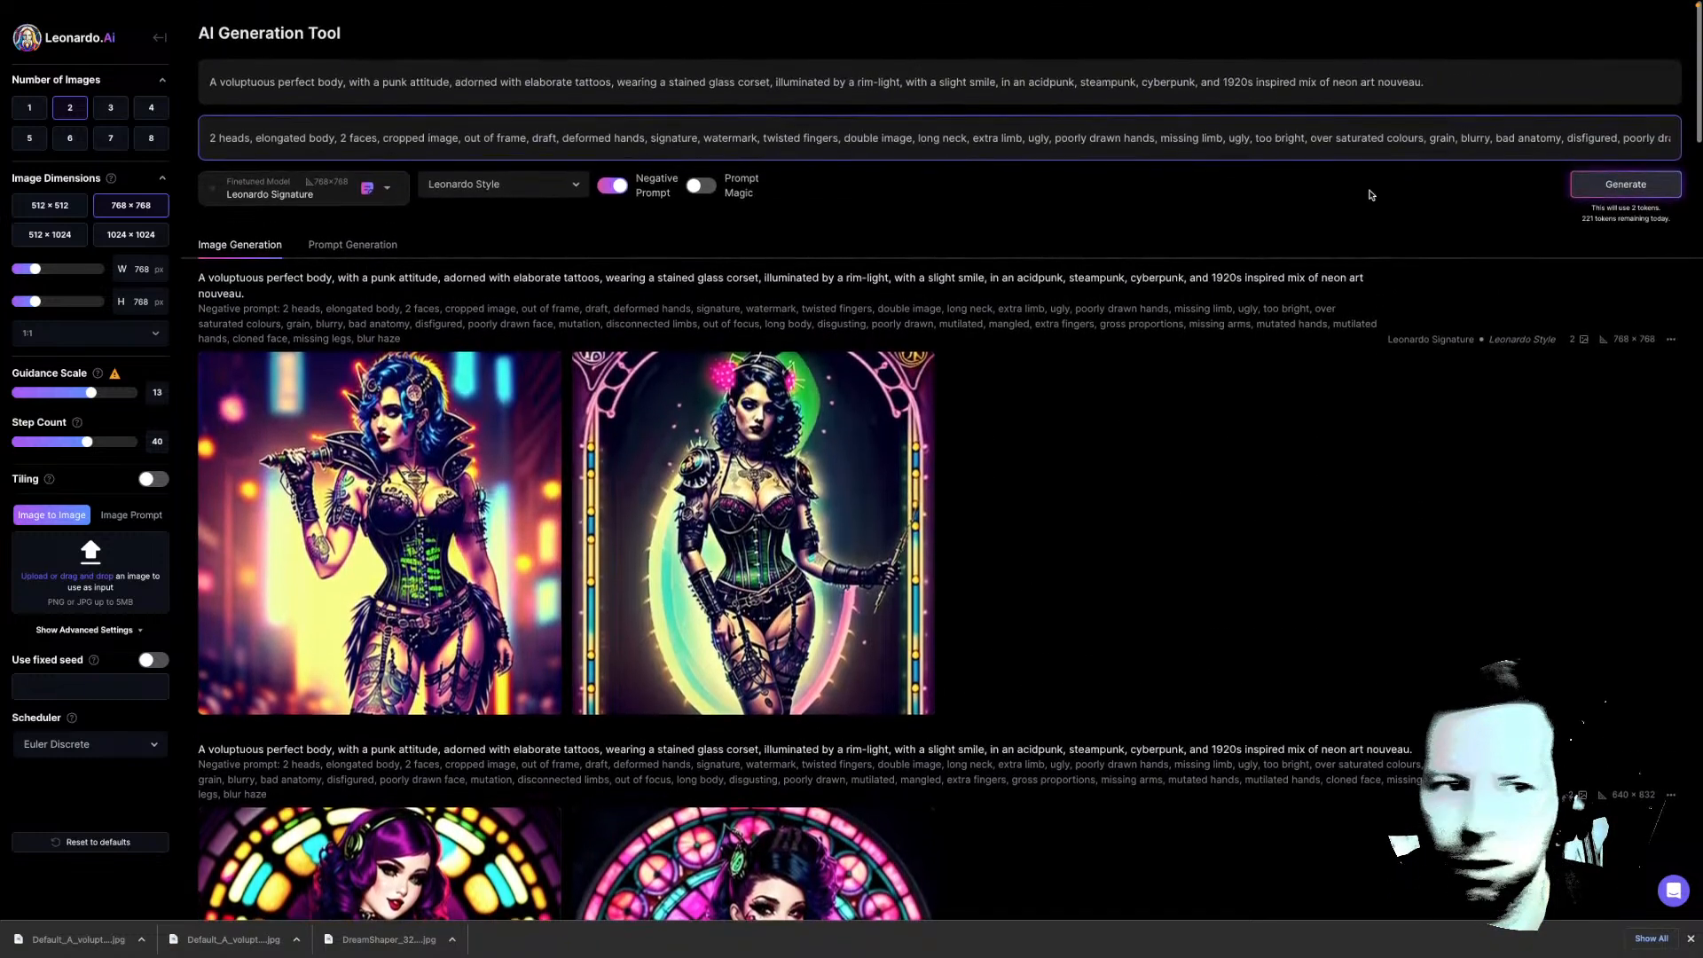
click(334, 191)
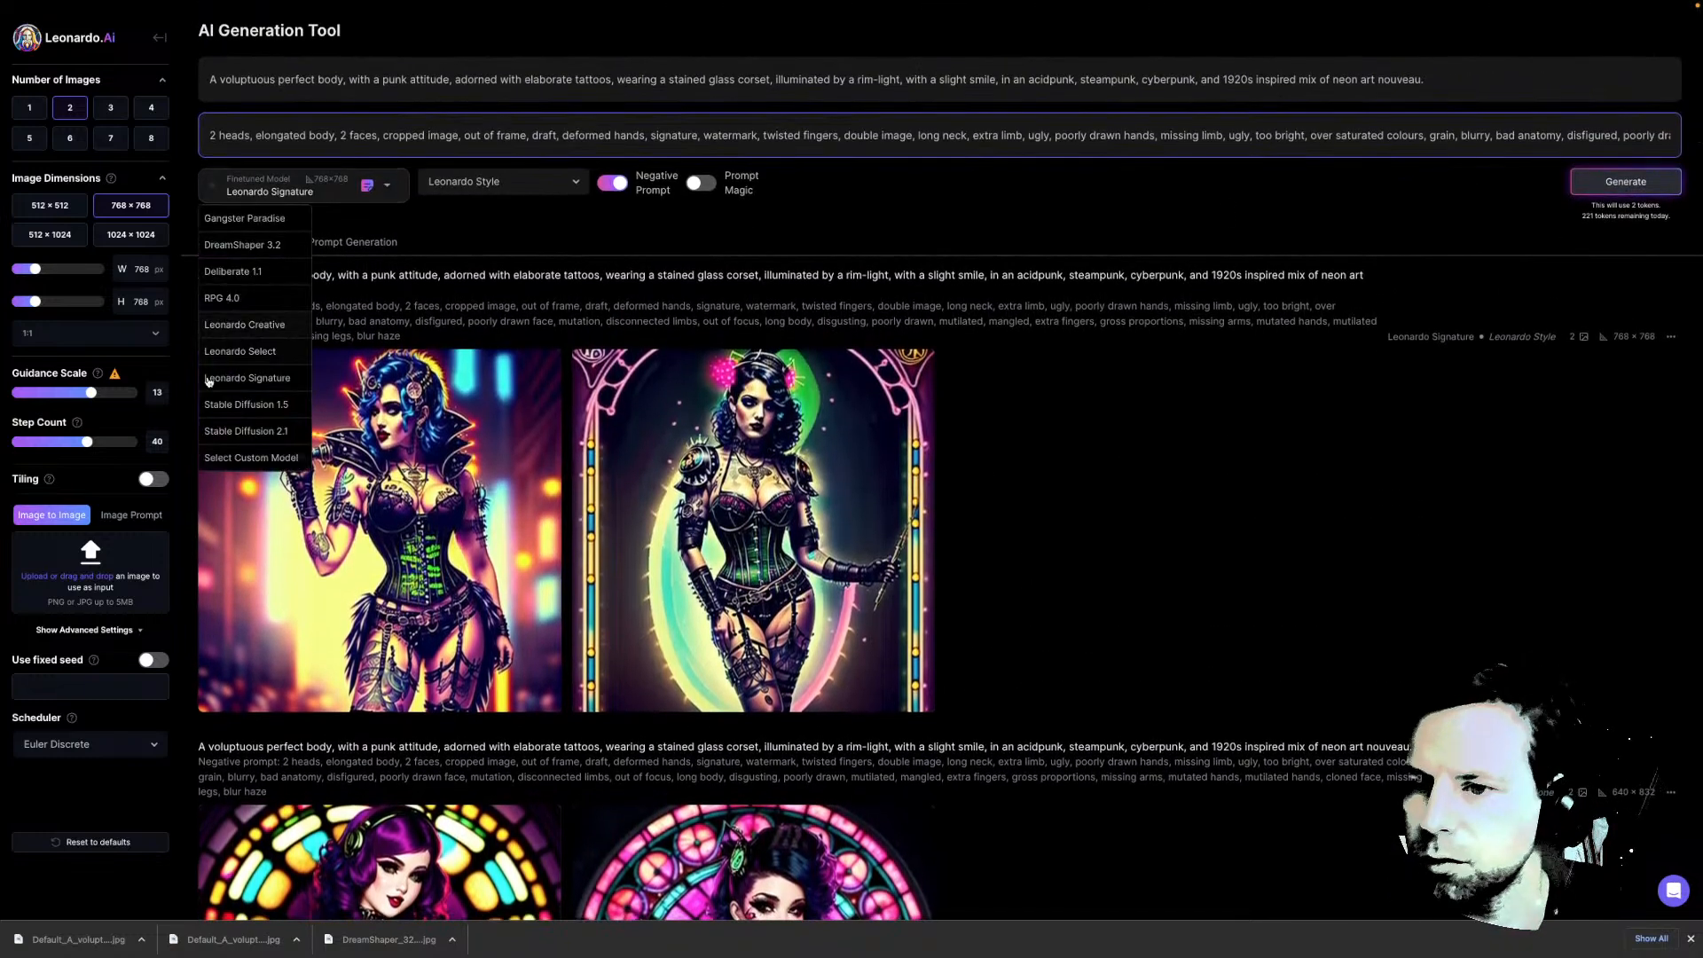
click(270, 352)
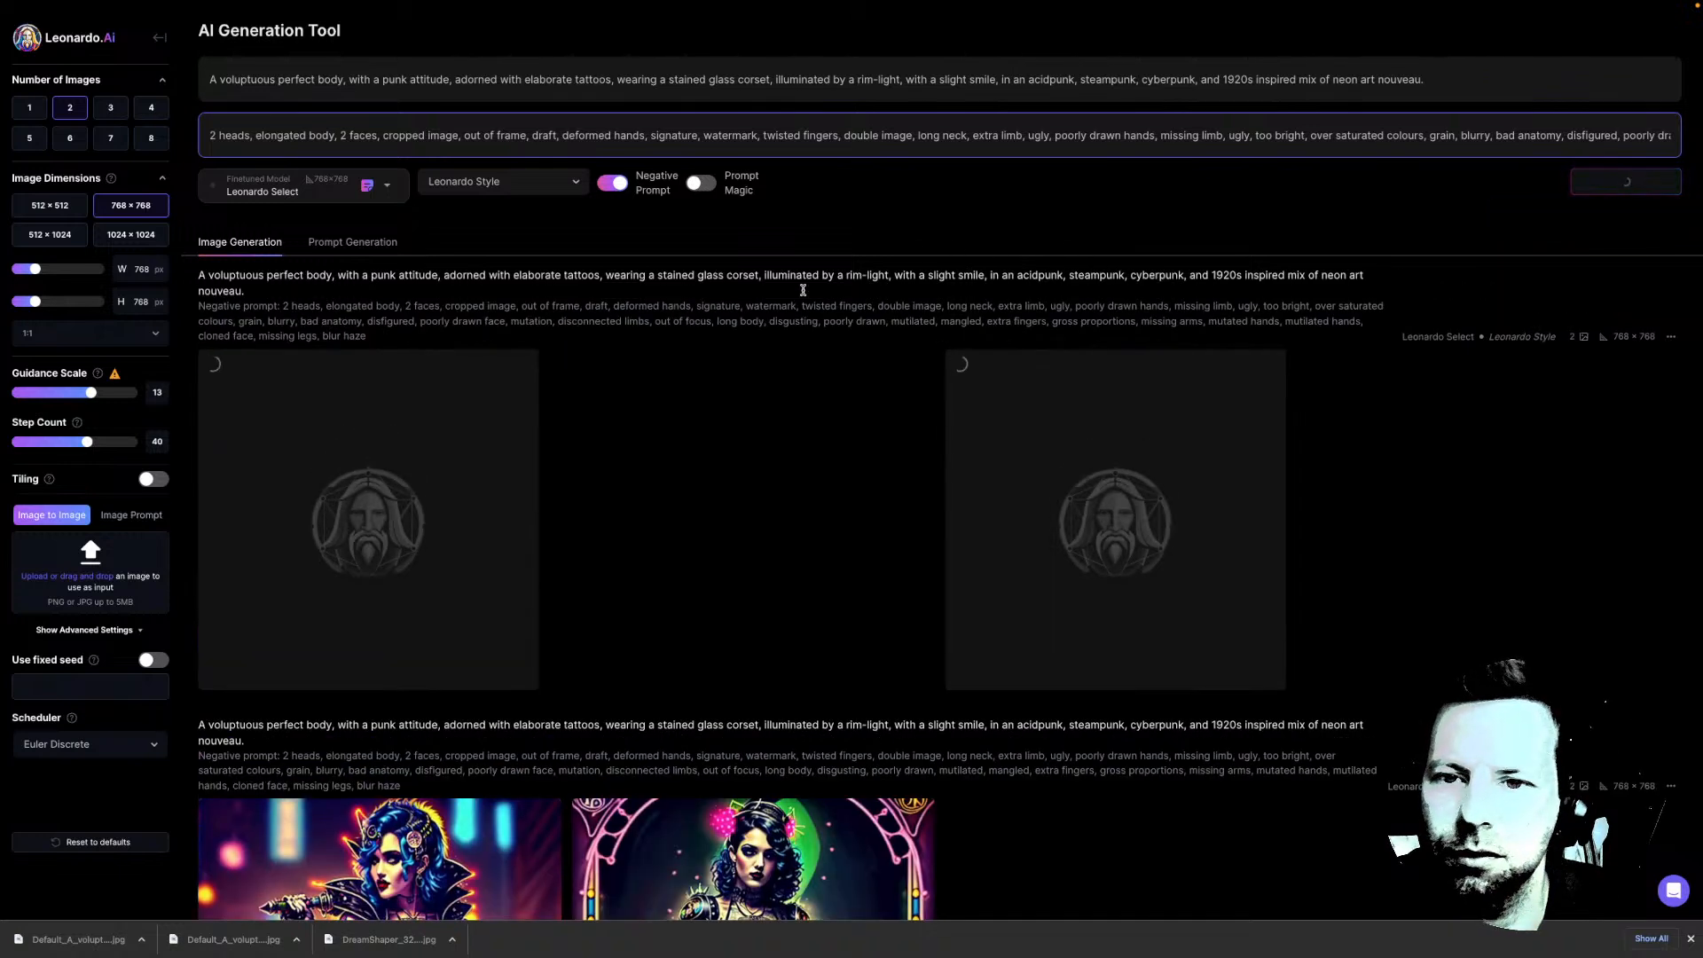
Look over the earlier Leonardo Signature and DreamShaper 3.2 images in the gallery while the Leonardo Select images generate
scroll(603, 315, down, 3)
scroll(603, 316, down, 5)
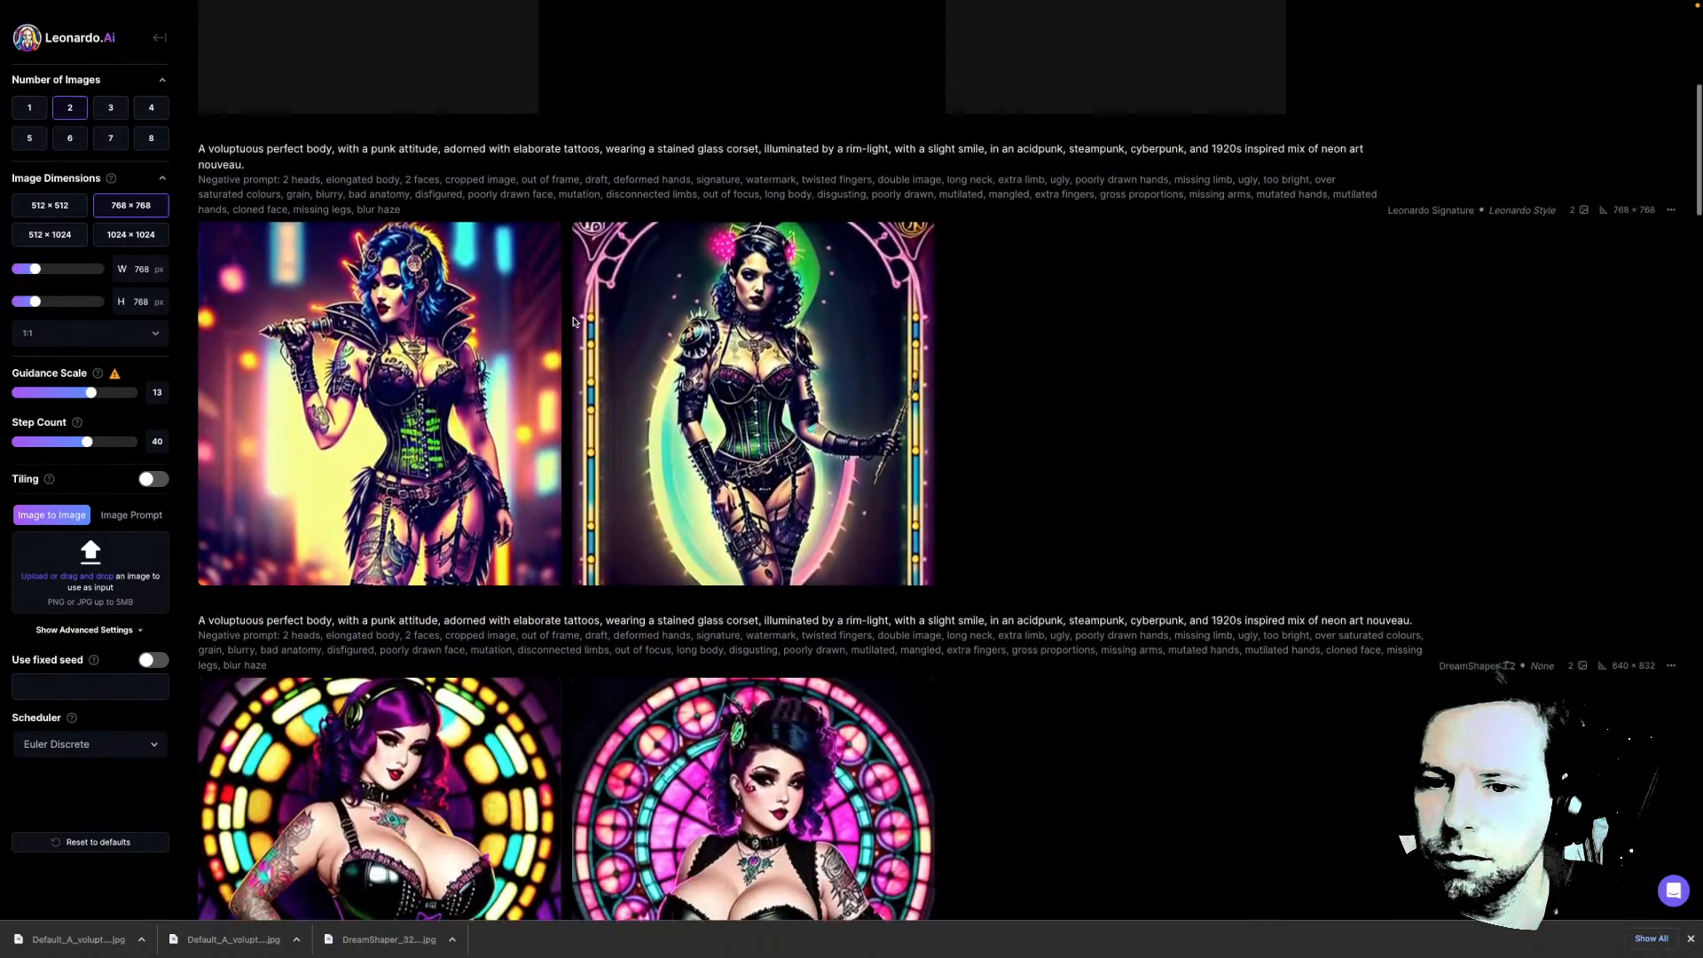
scroll(575, 324, down, 2)
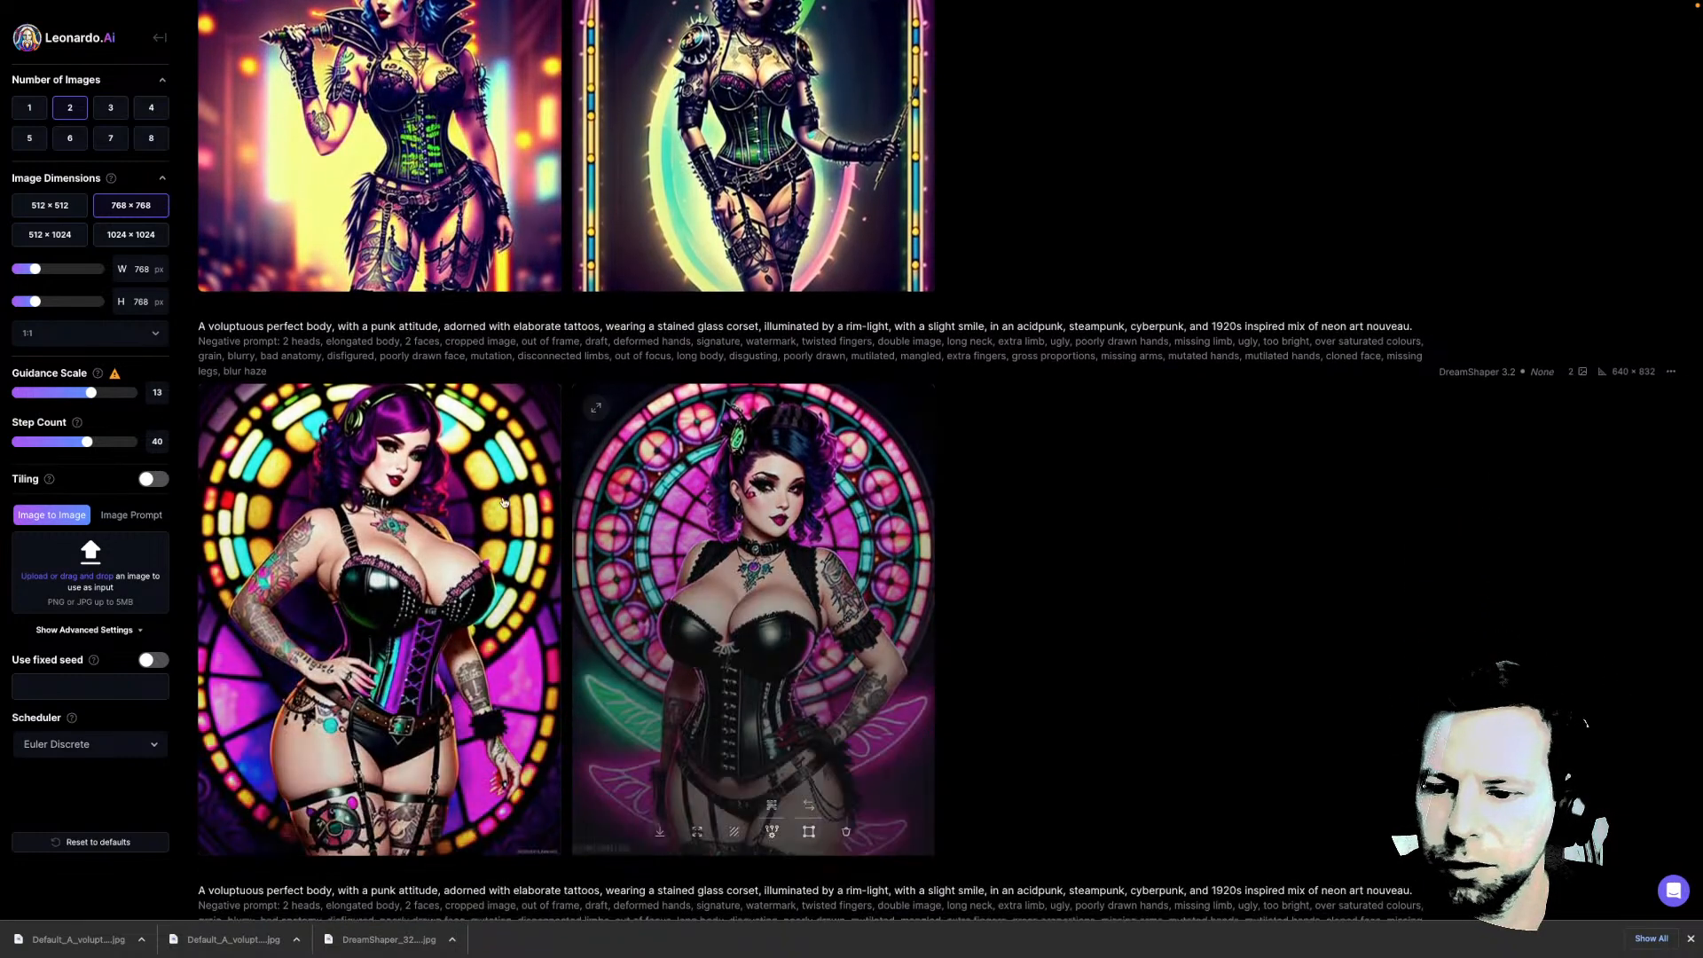
scroll(515, 550, up, 2)
scroll(470, 612, down, 2)
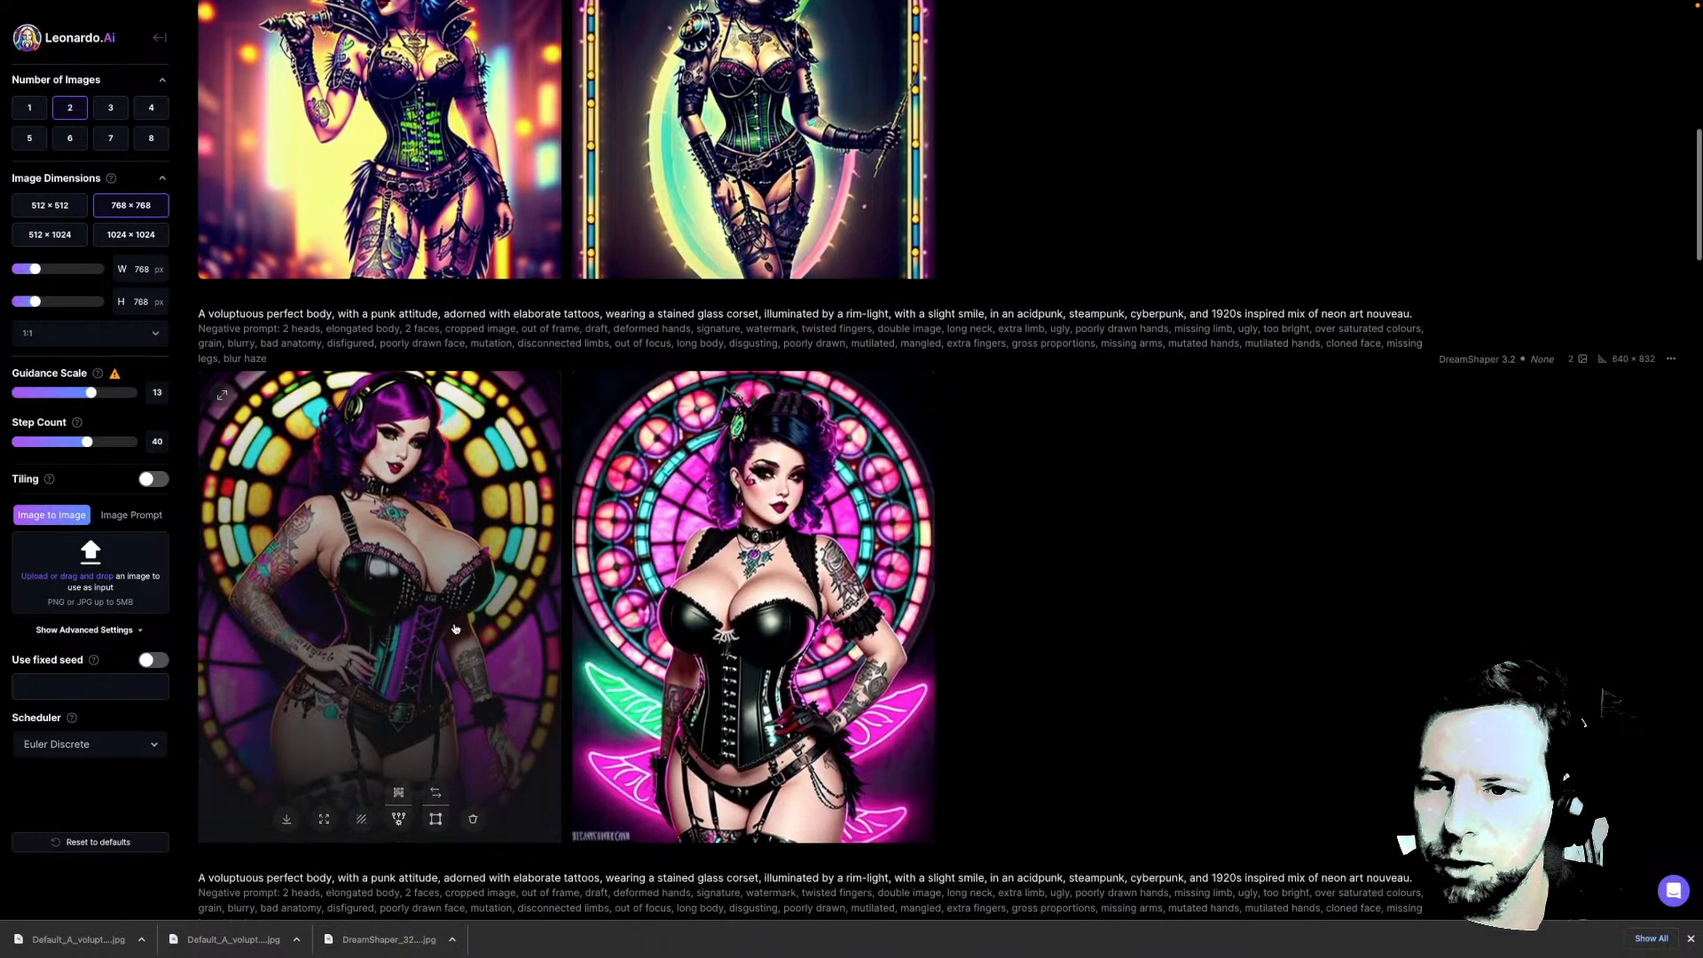
scroll(453, 630, up, 2)
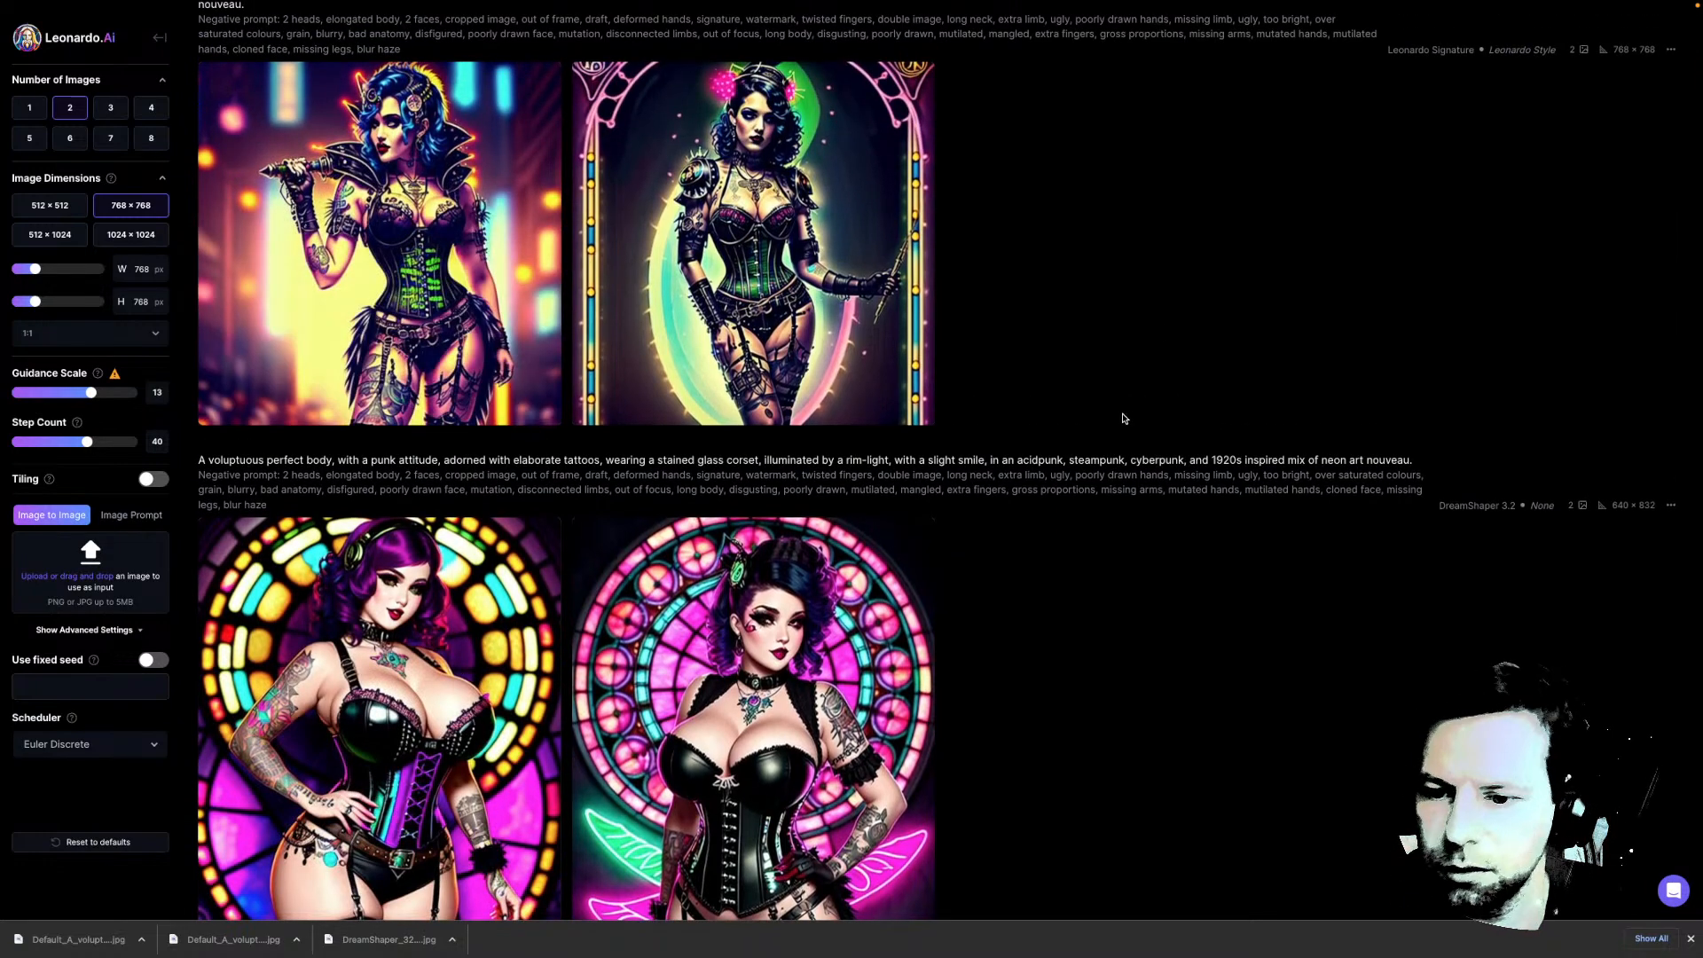
Enlarge the two new Leonardo Select images, compare them by switching back and forth, and close the enlarged view
scroll(1122, 419, up, 7)
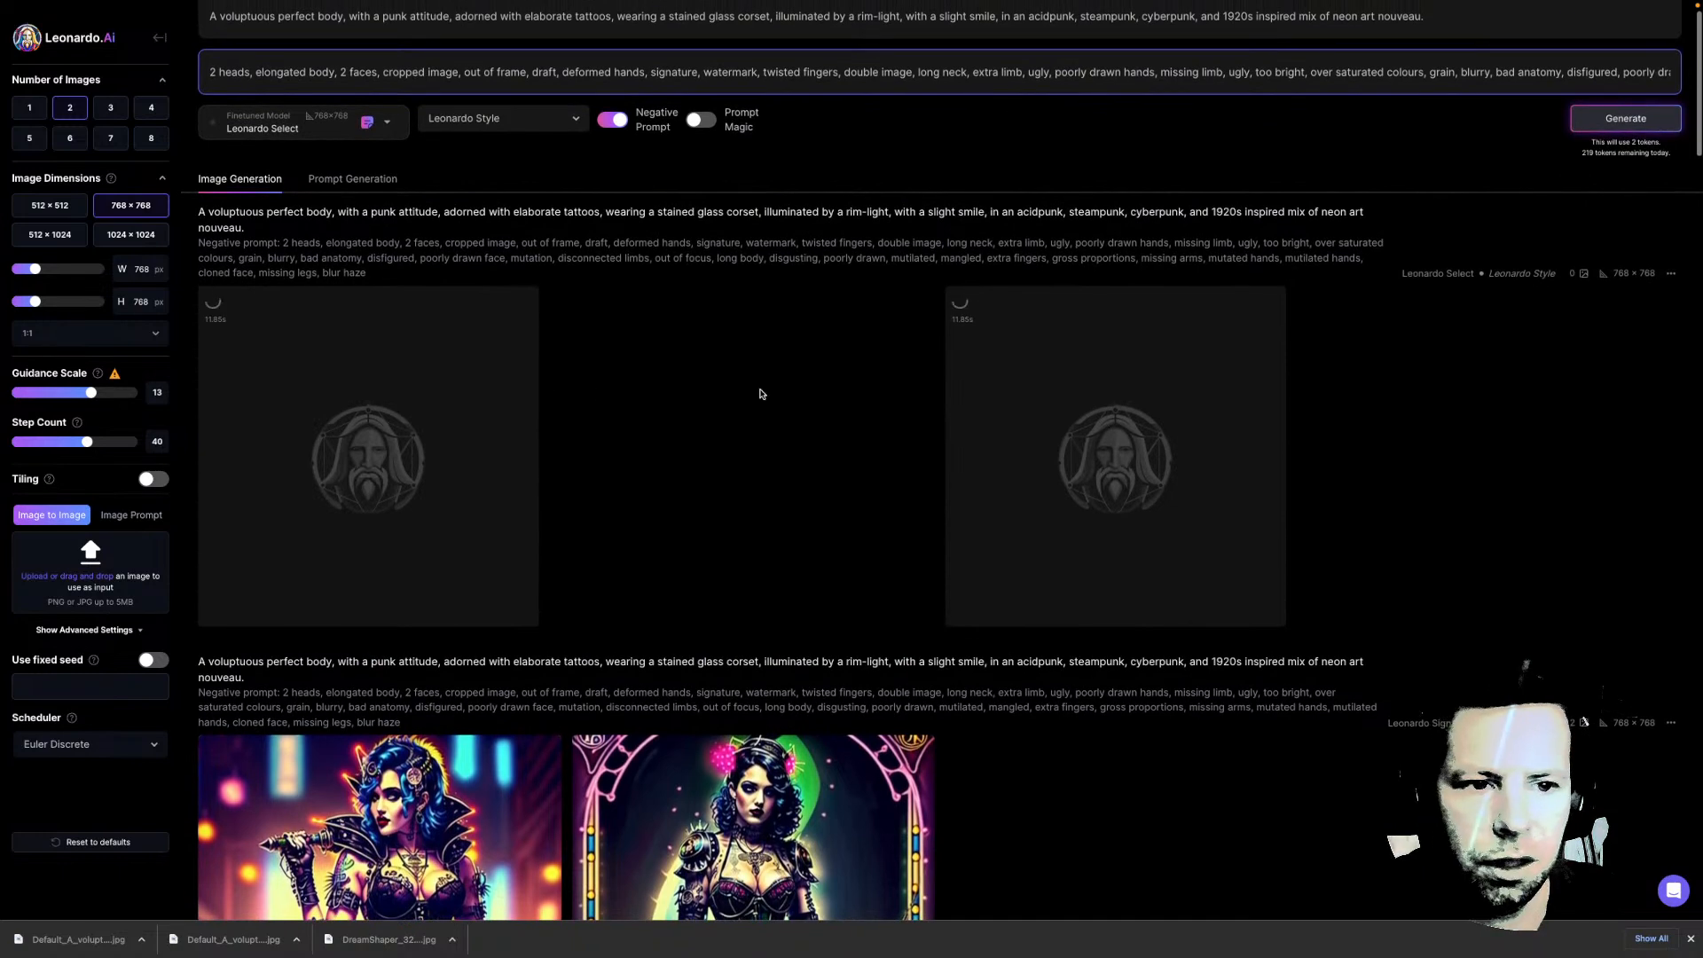
scroll(754, 395, up, 1)
click(468, 501)
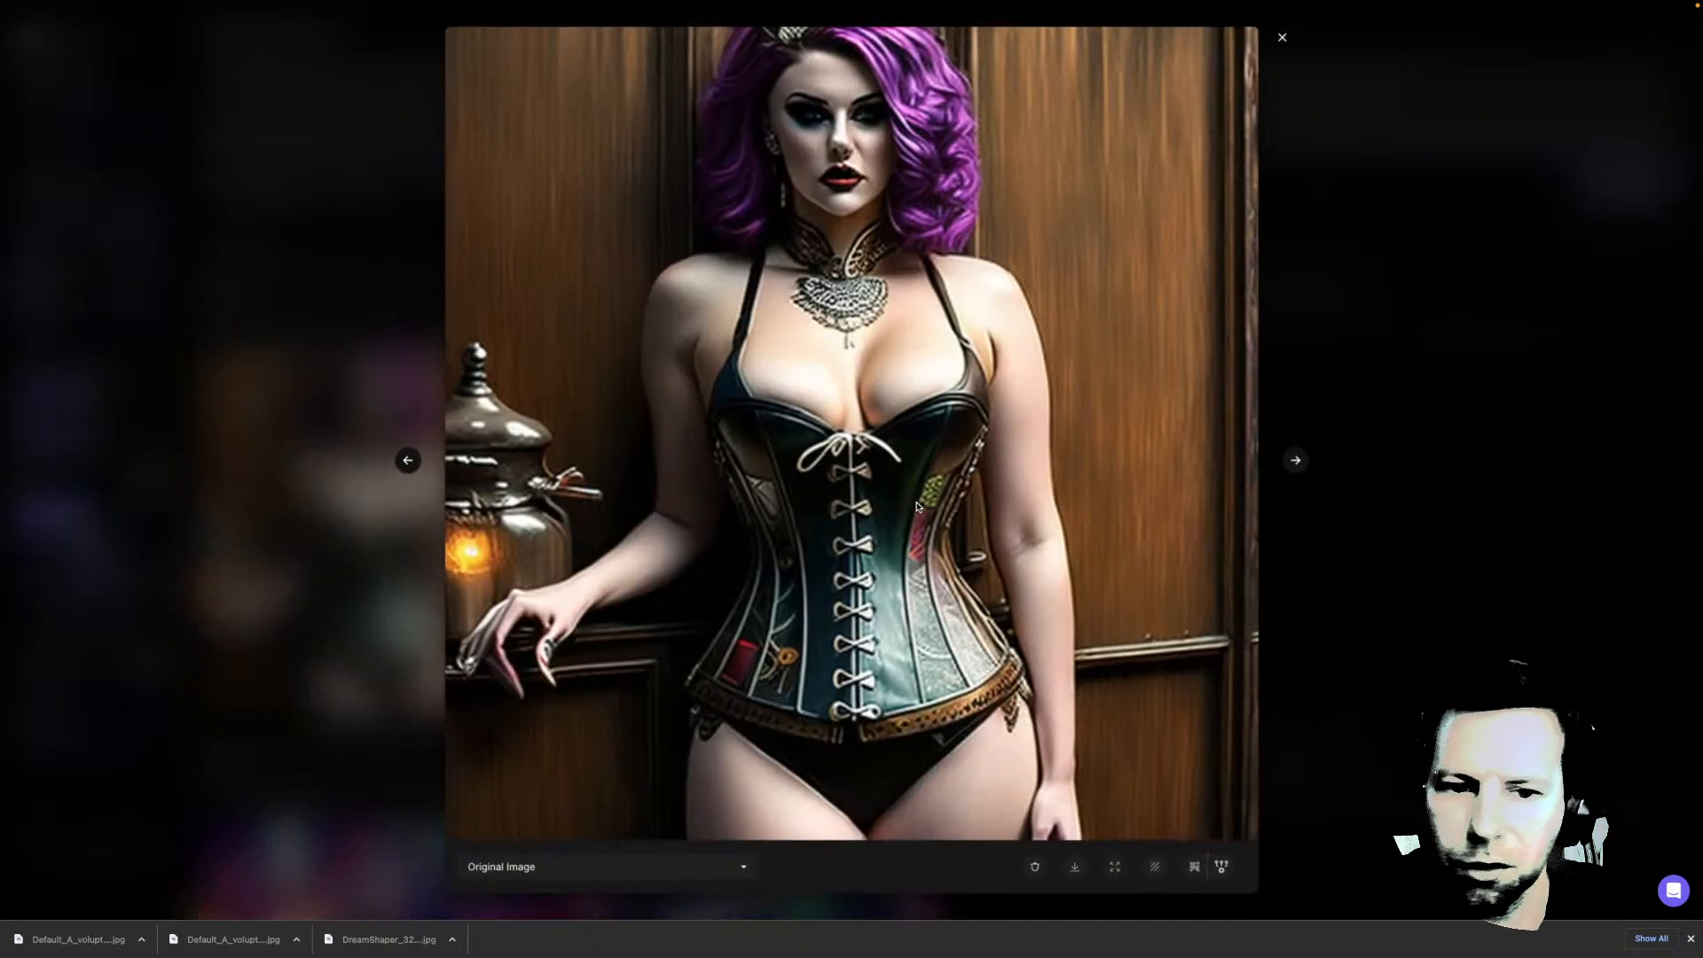
click(1296, 461)
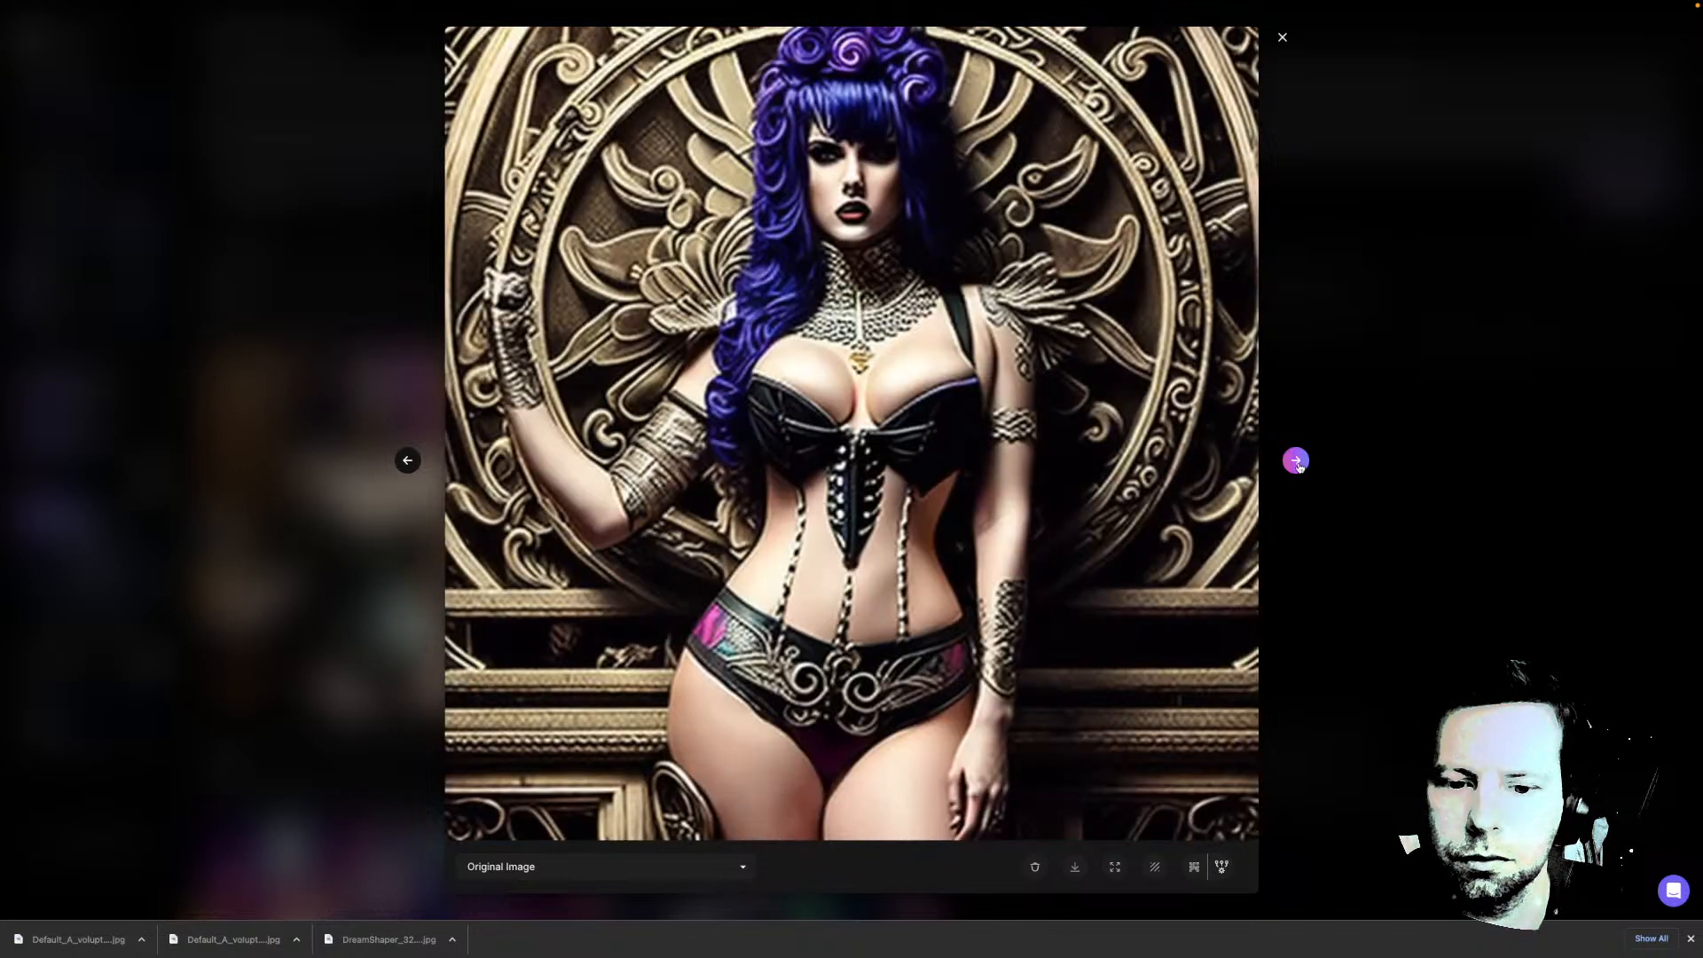
click(1296, 460)
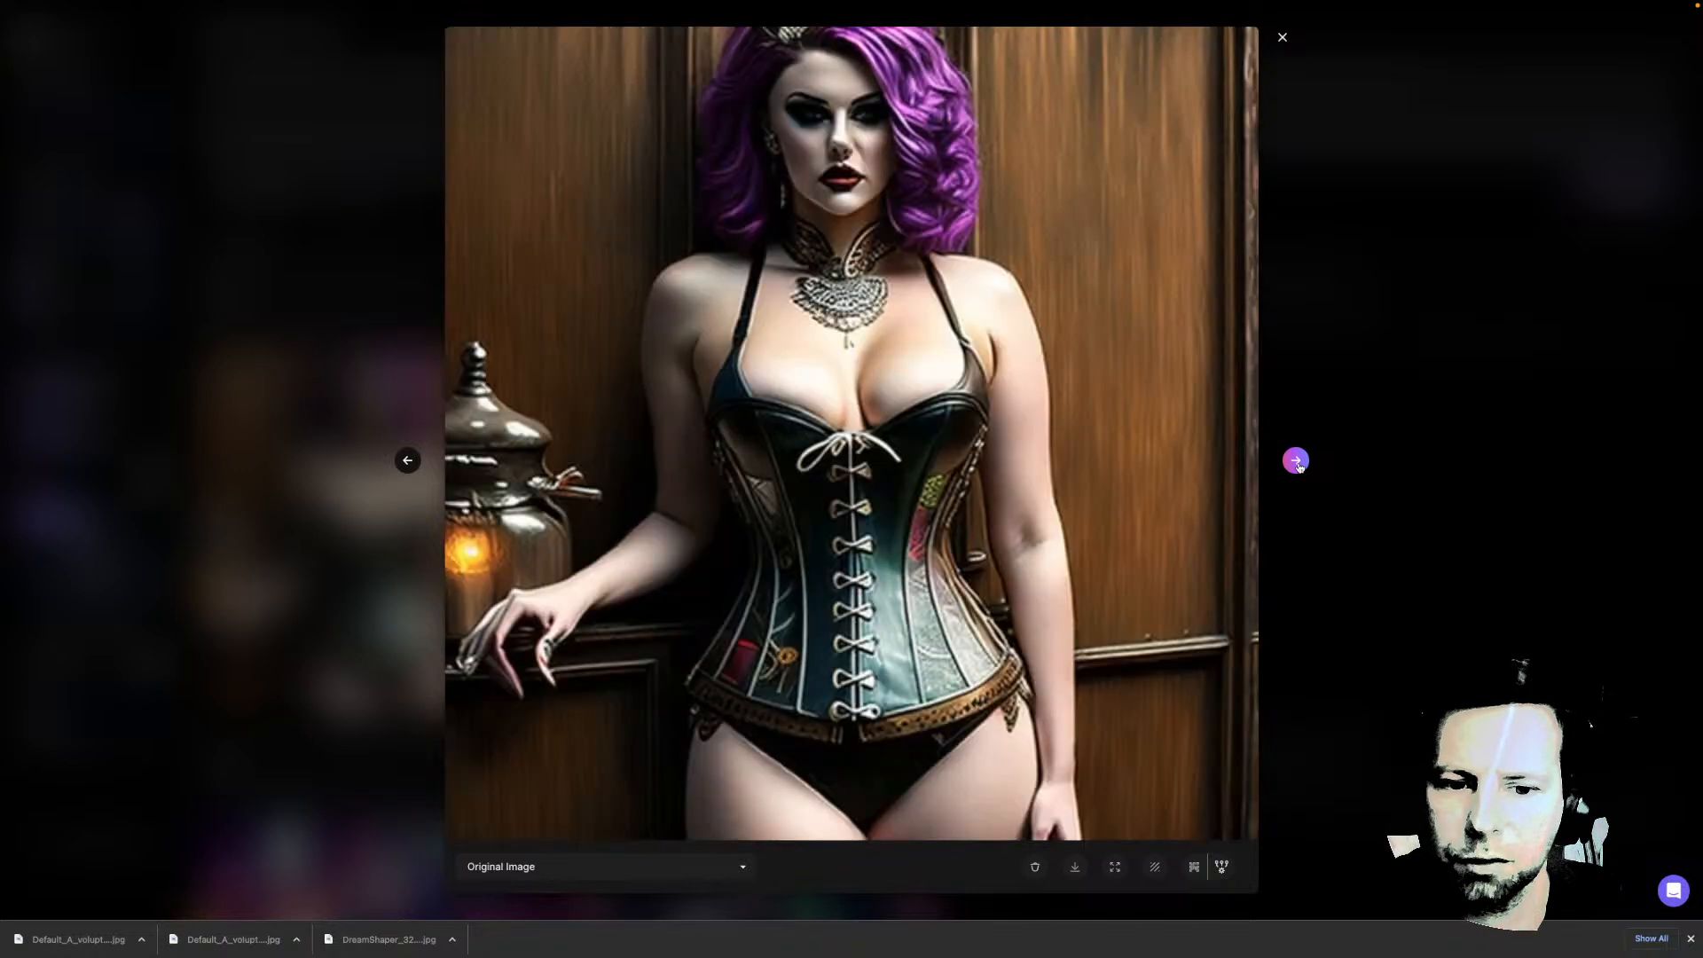
click(1296, 461)
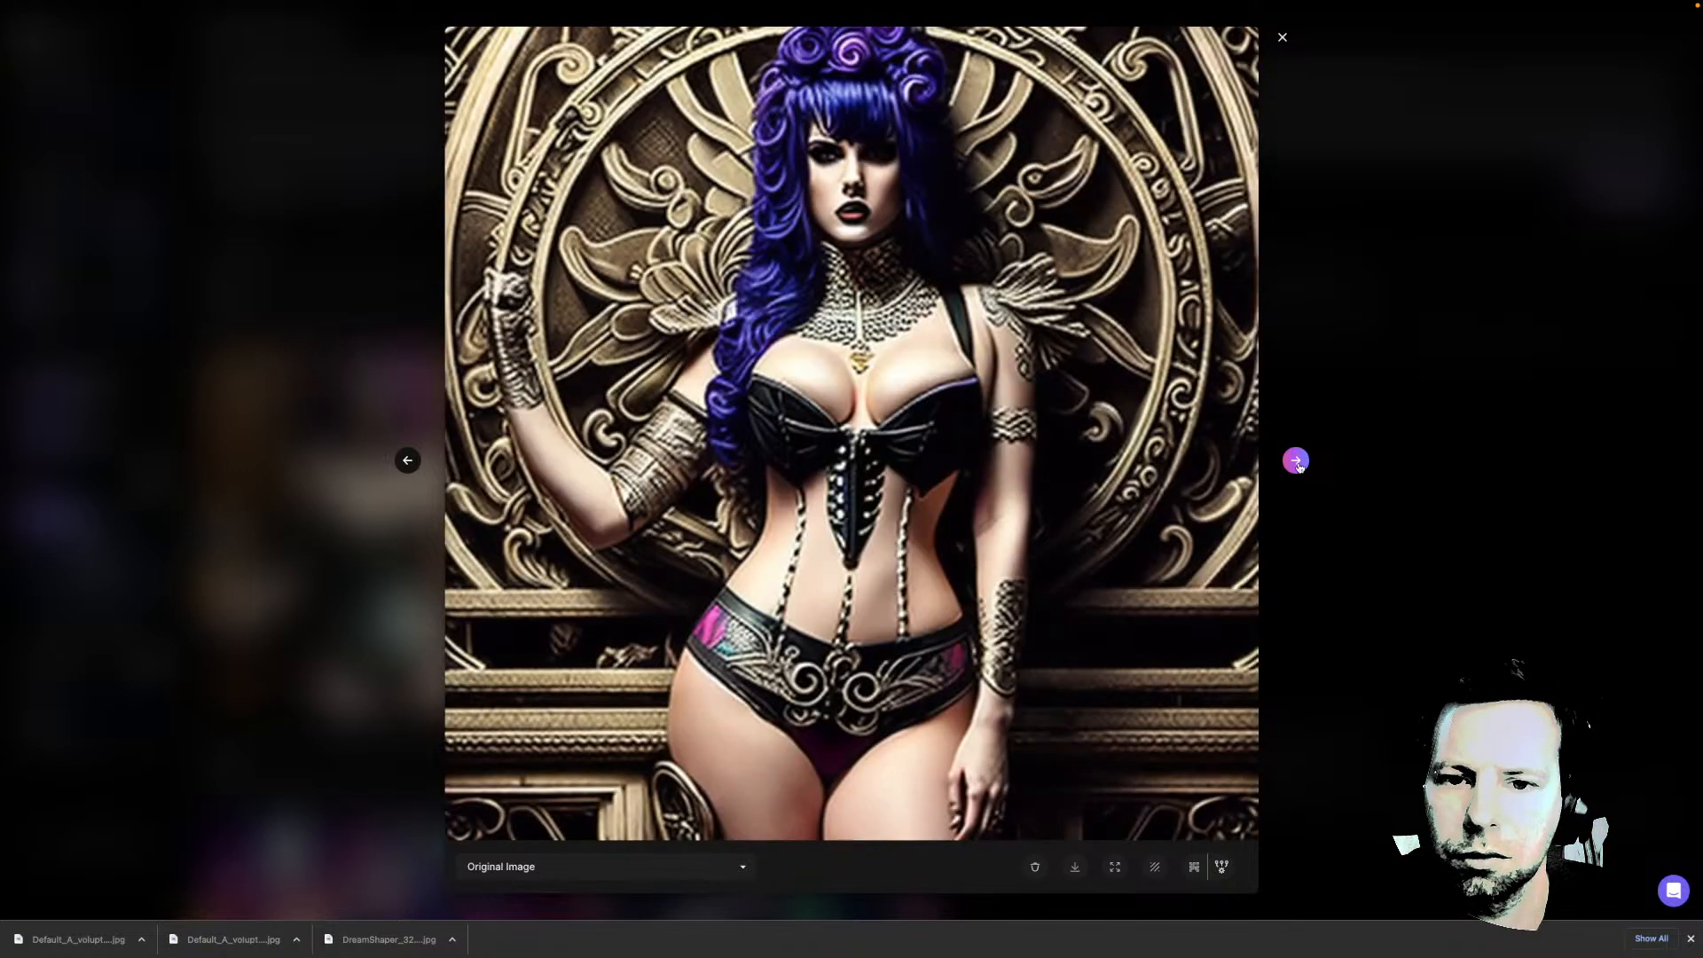
click(1296, 460)
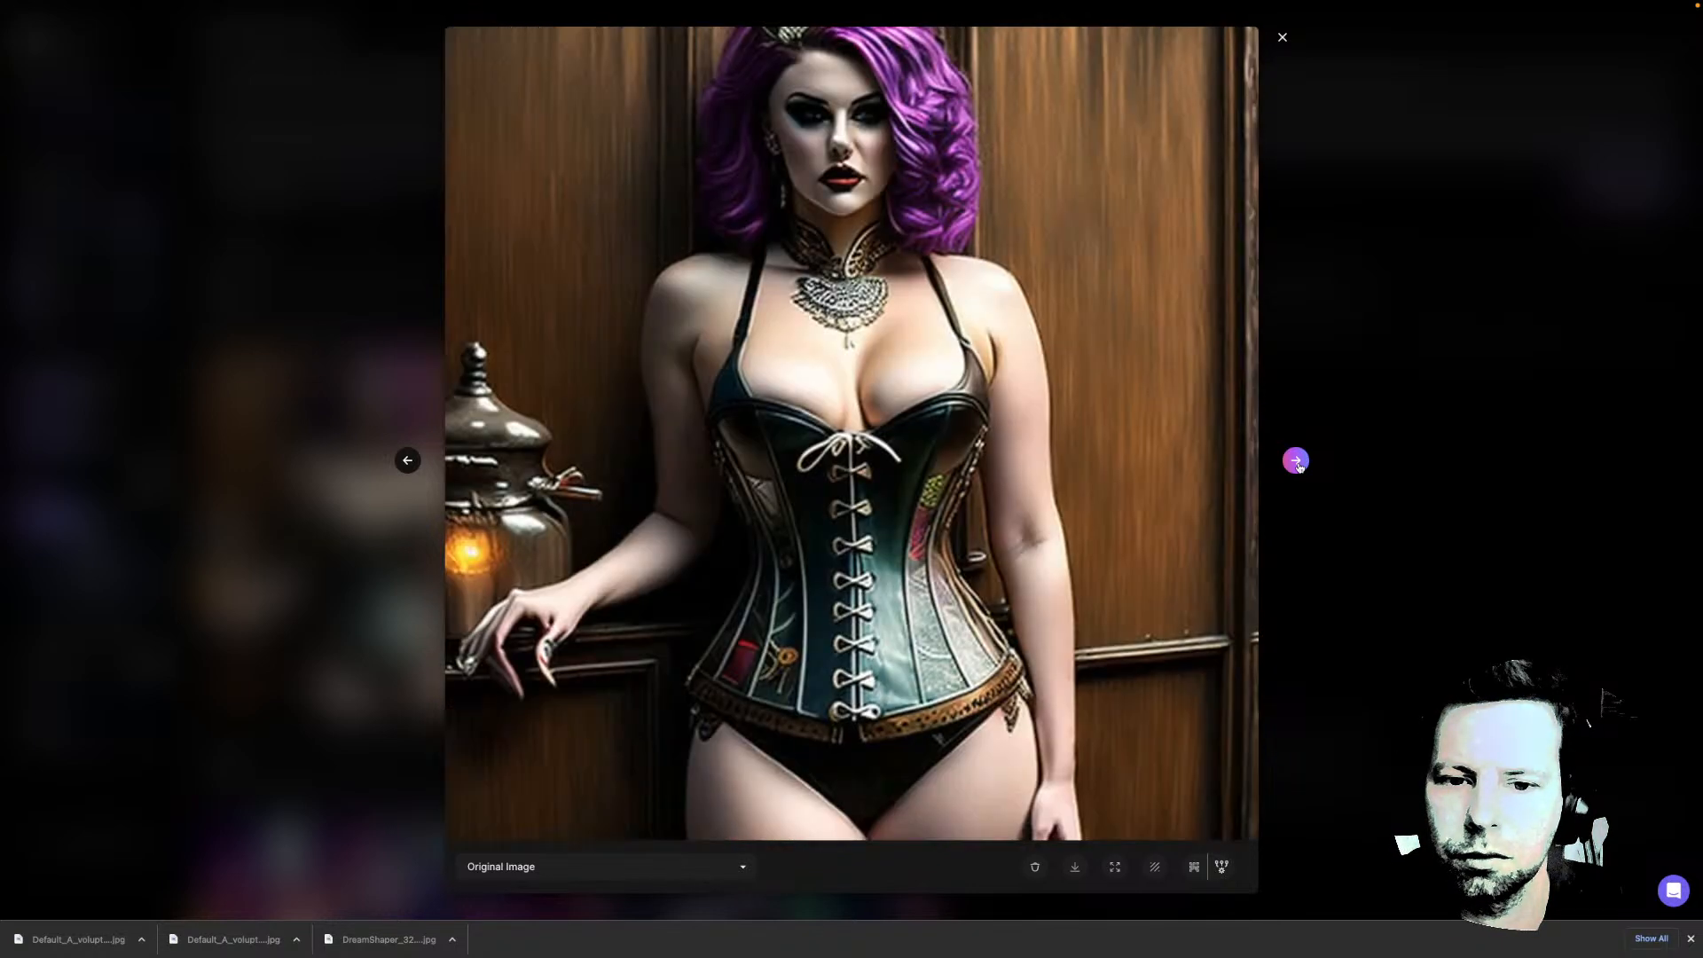
click(1295, 460)
click(1375, 466)
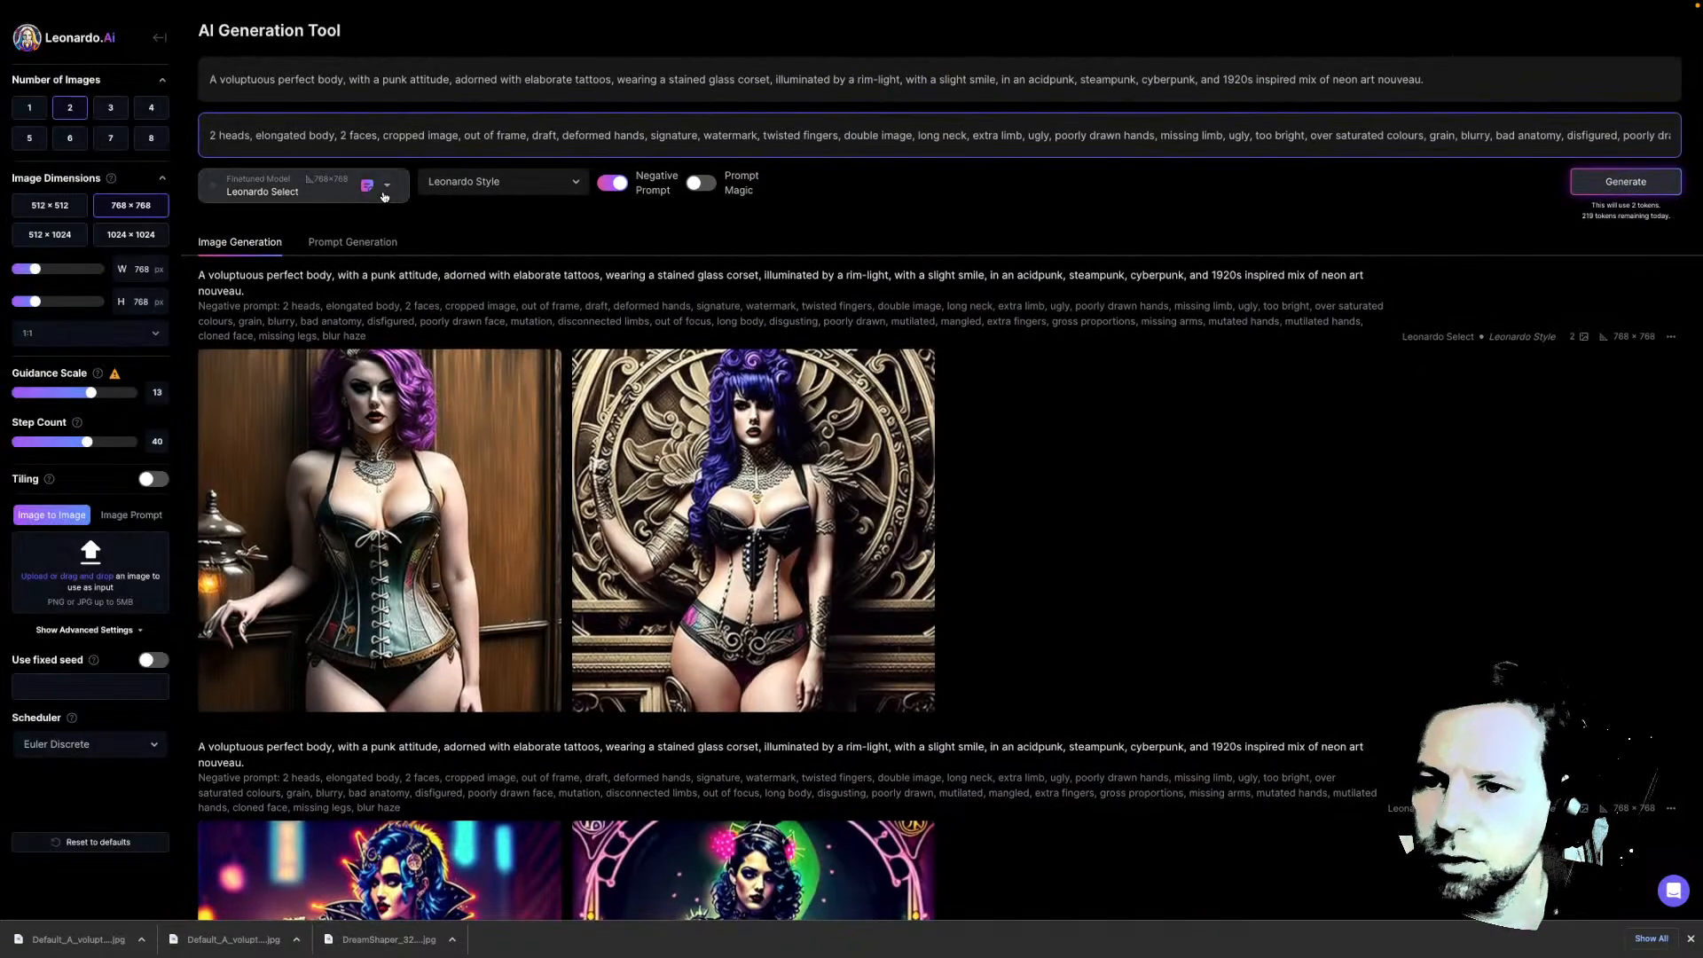
Change the finetuned model to Leonardo Creative and generate two more 768 × 768 images with the unchanged prompt
click(382, 193)
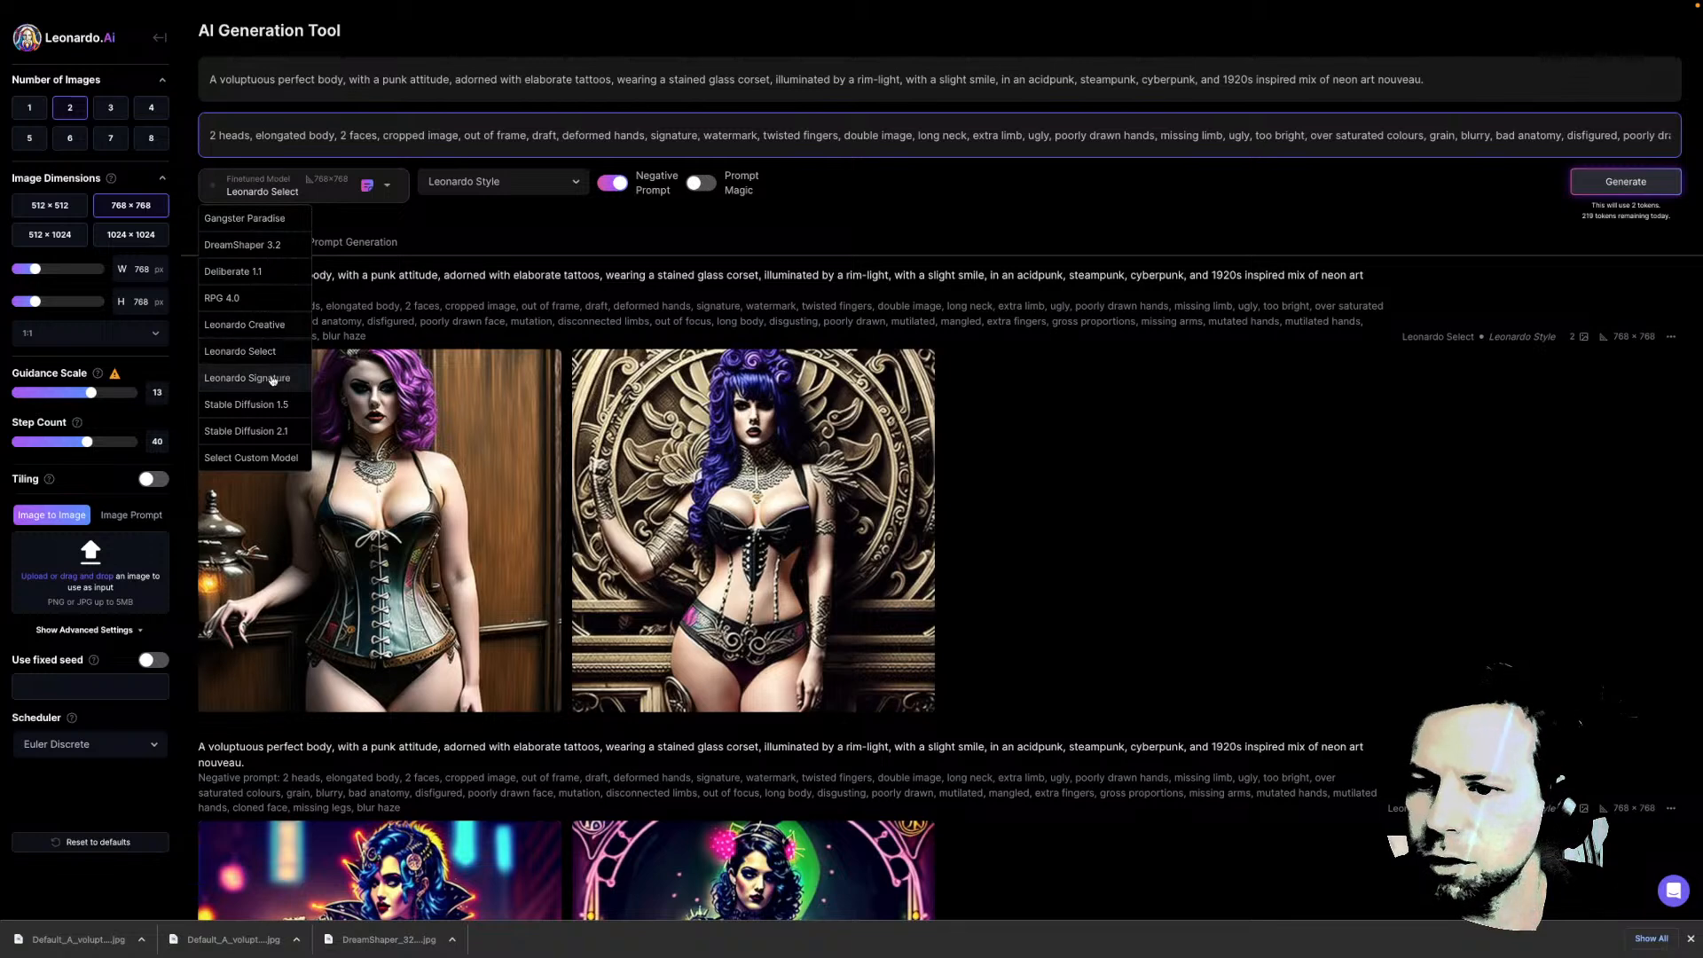
click(263, 326)
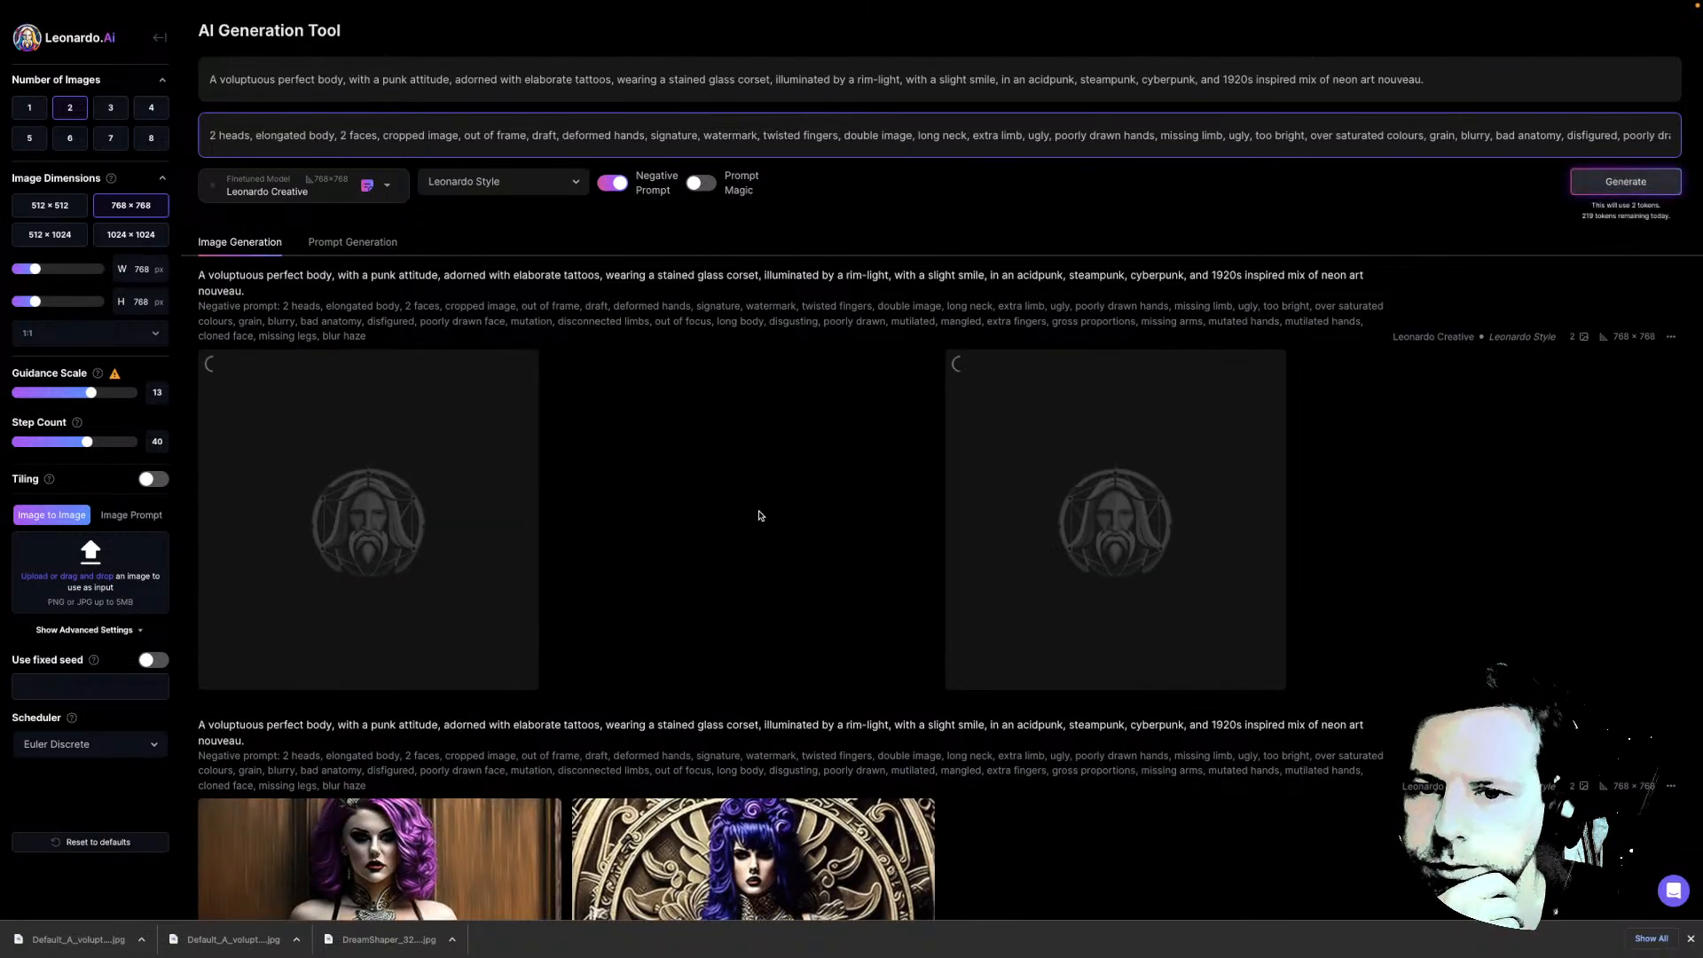
scroll(758, 516, down, 1)
scroll(758, 516, down, 2)
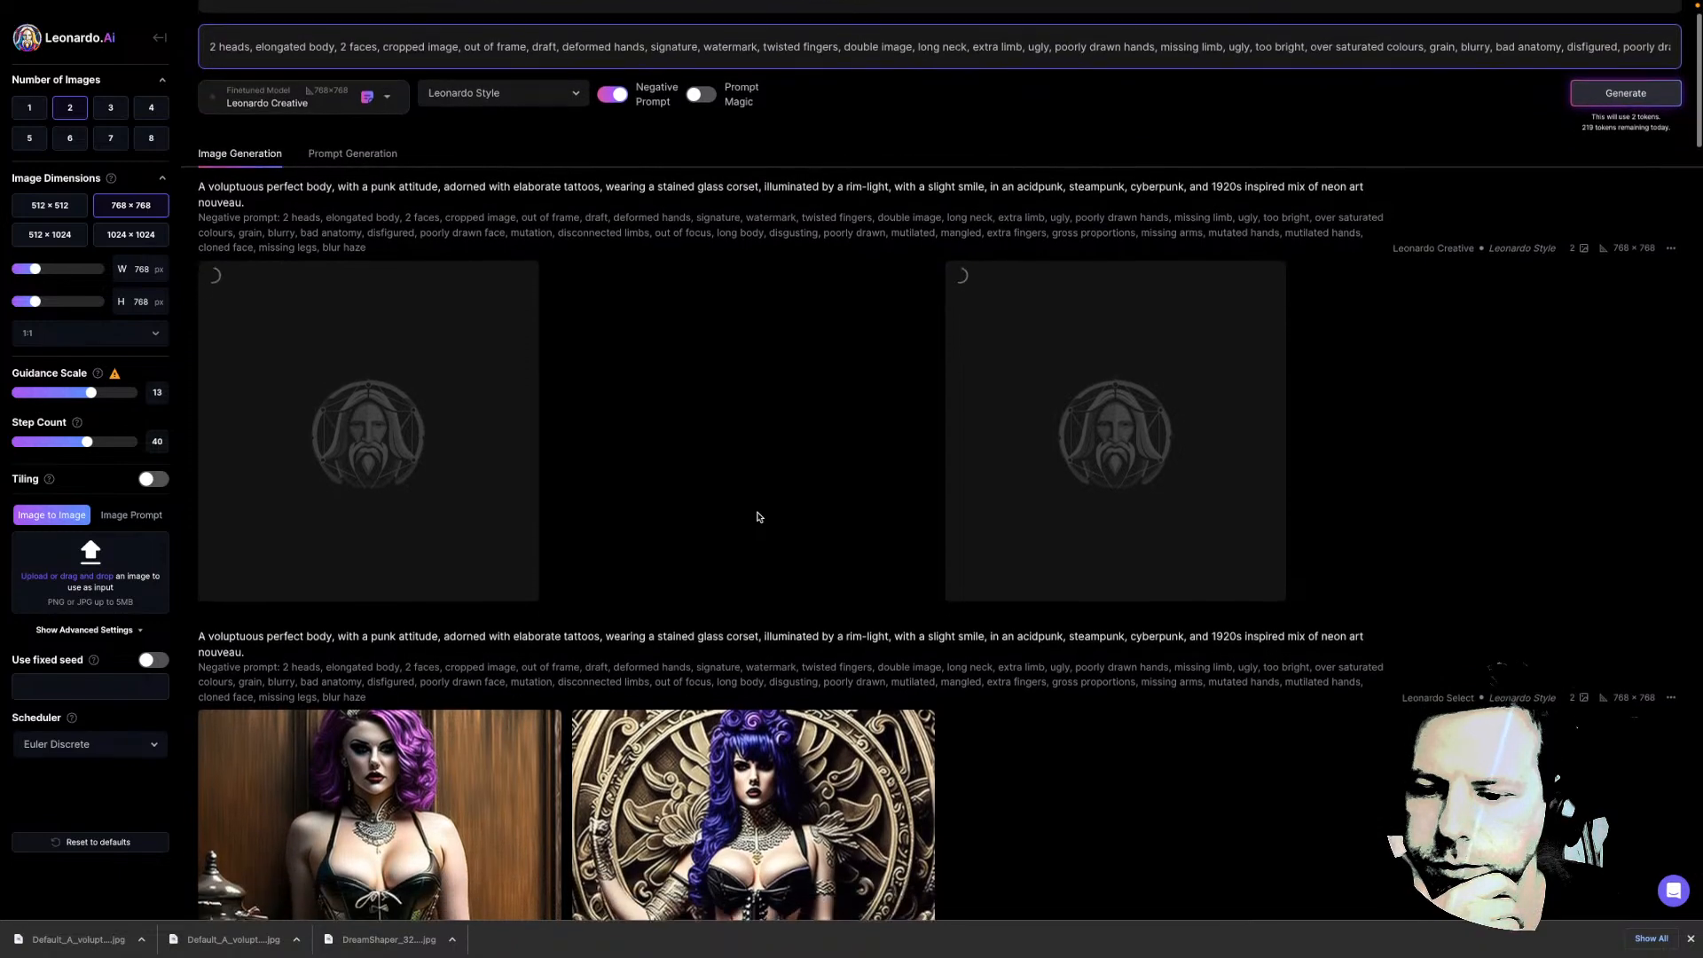
Review the earlier images generated with the Leonardo Select, Leonardo Signature and DreamShaper 3.2 models
scroll(759, 516, down, 1)
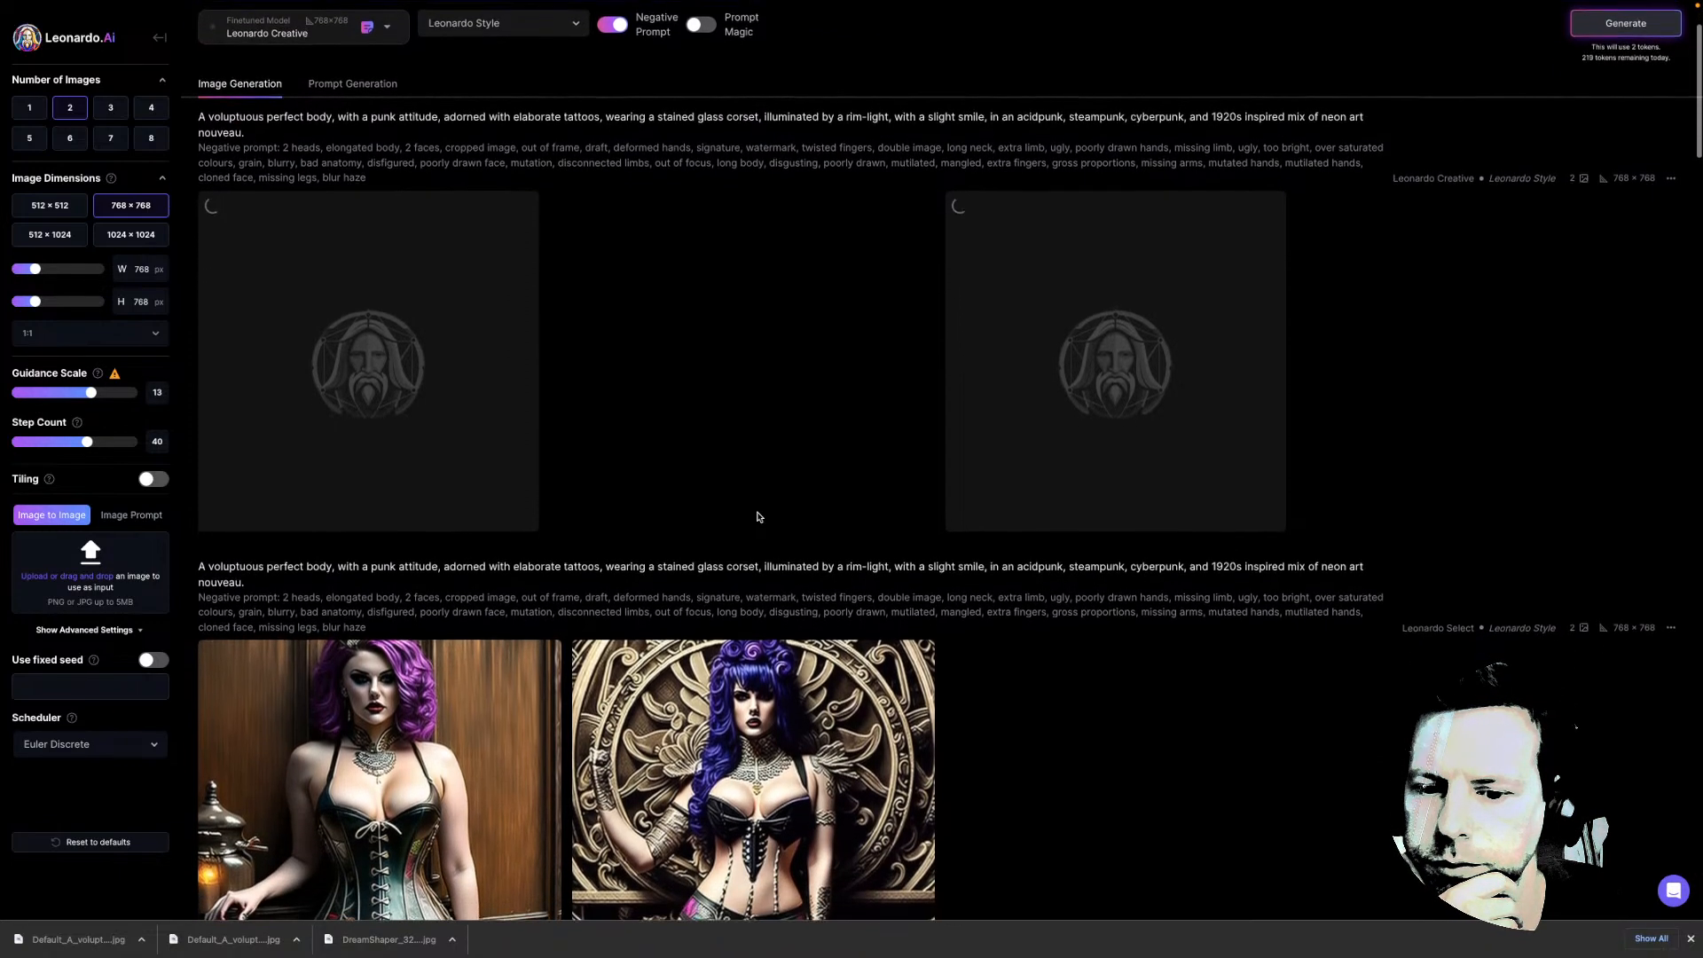
scroll(759, 517, down, 3)
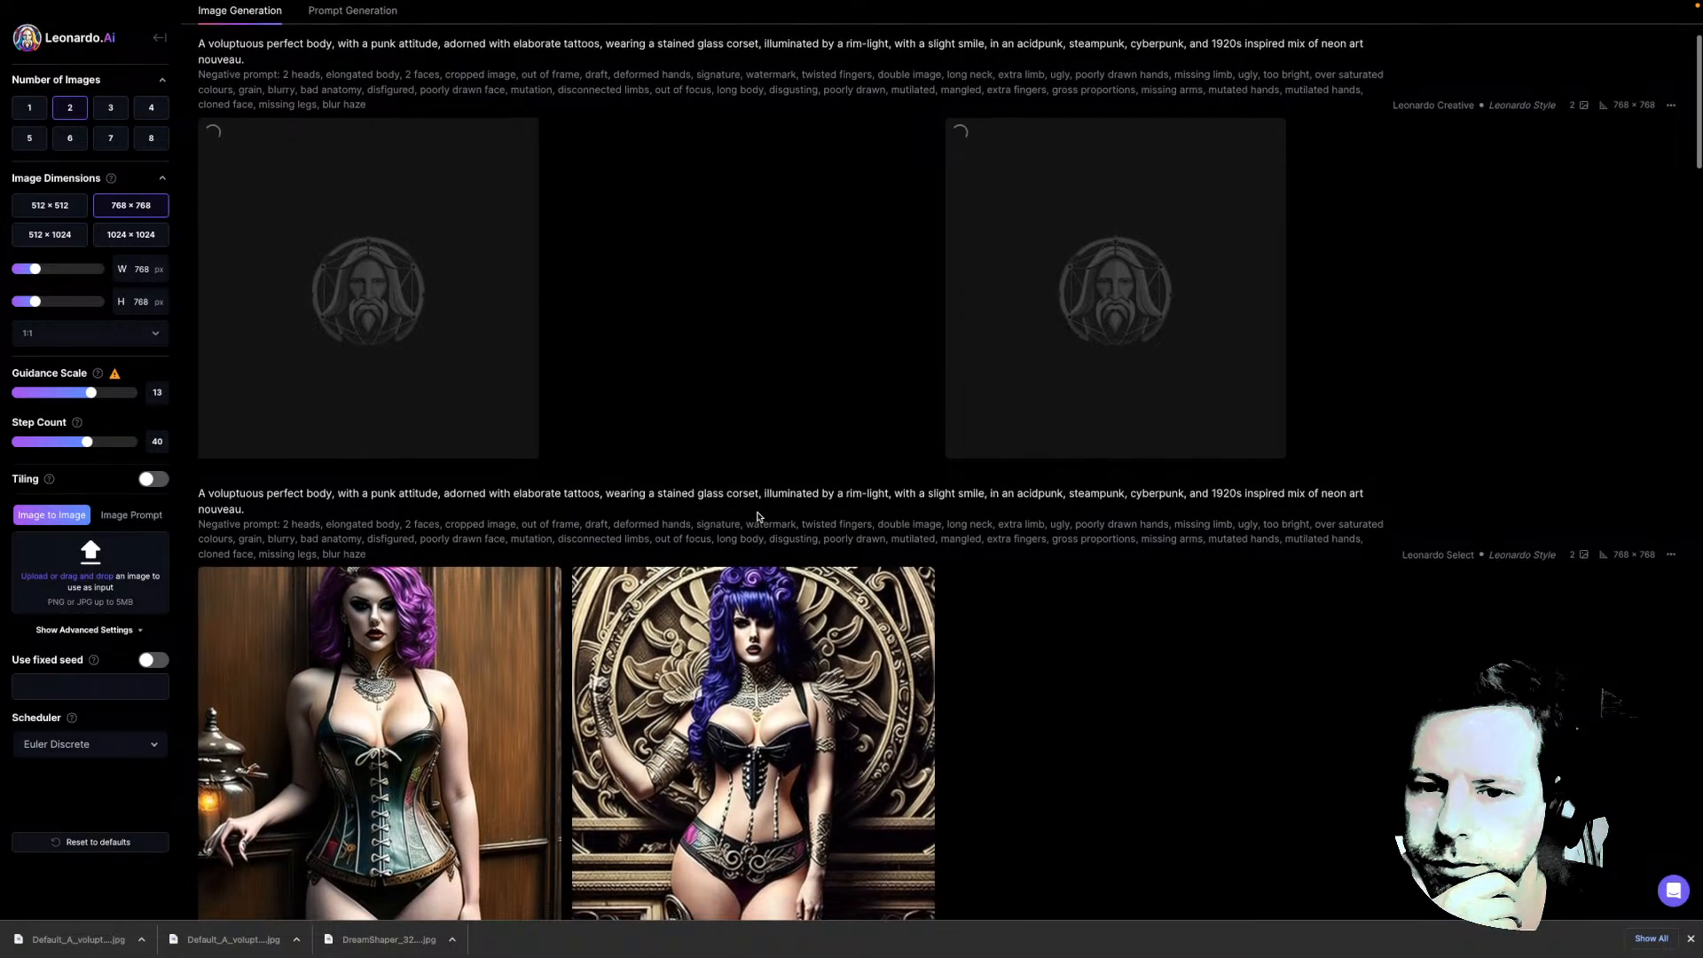
scroll(759, 516, down, 4)
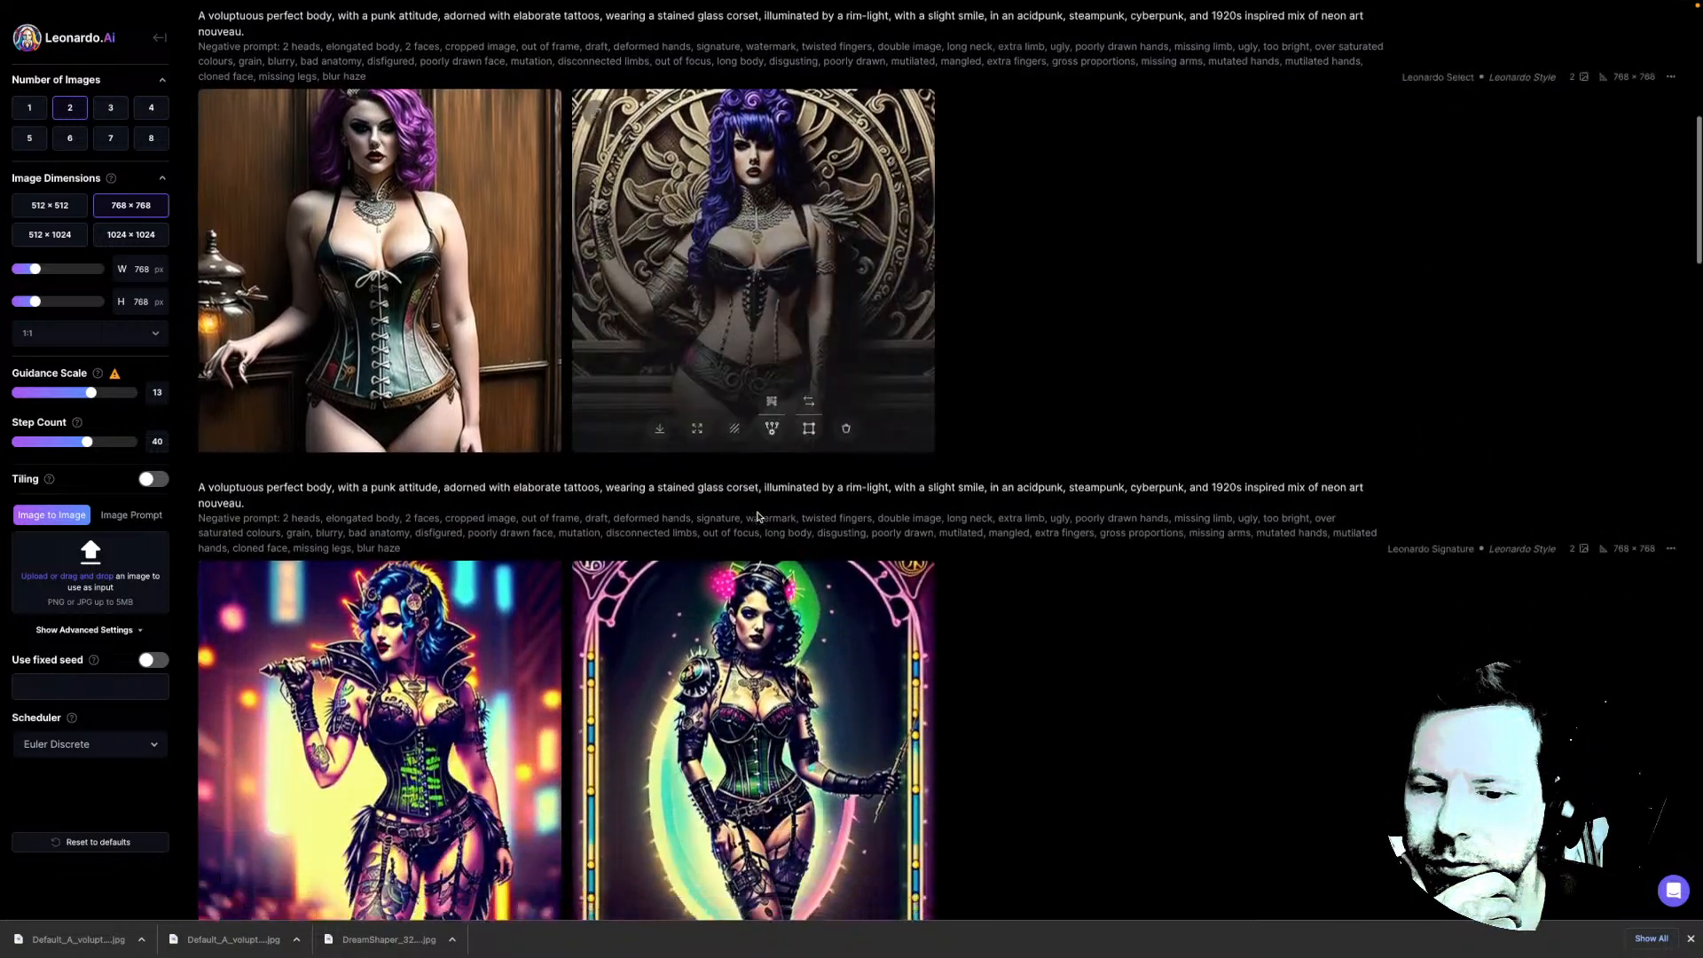
scroll(758, 516, down, 3)
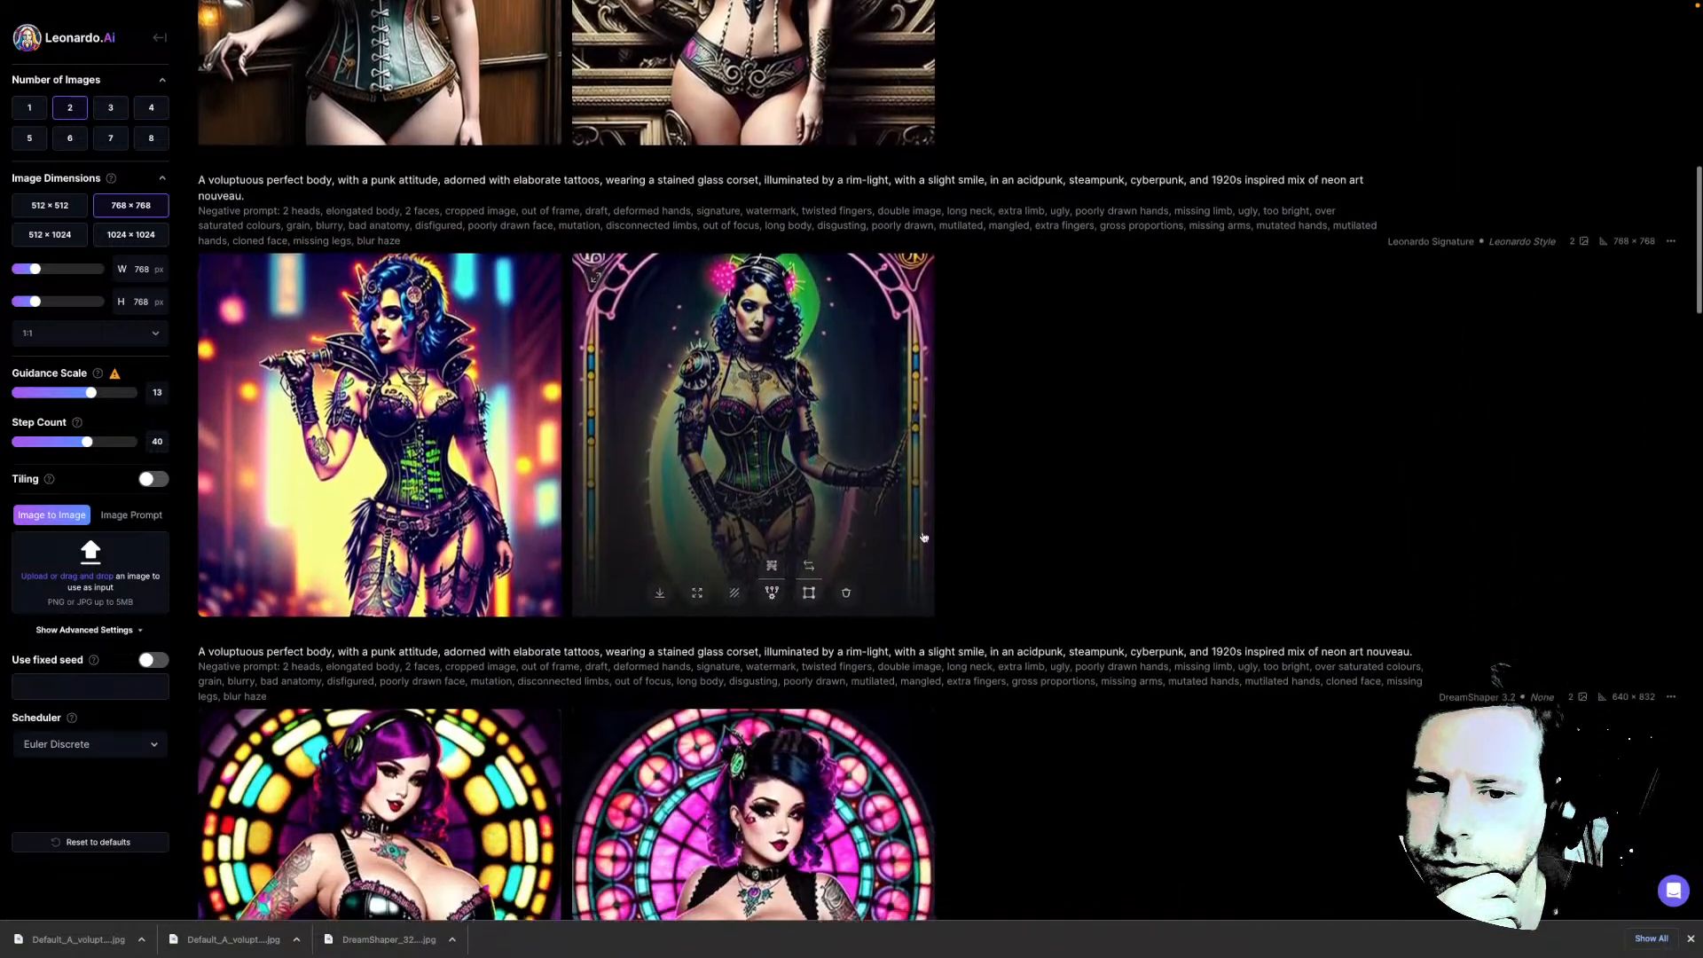
scroll(1007, 543, down, 3)
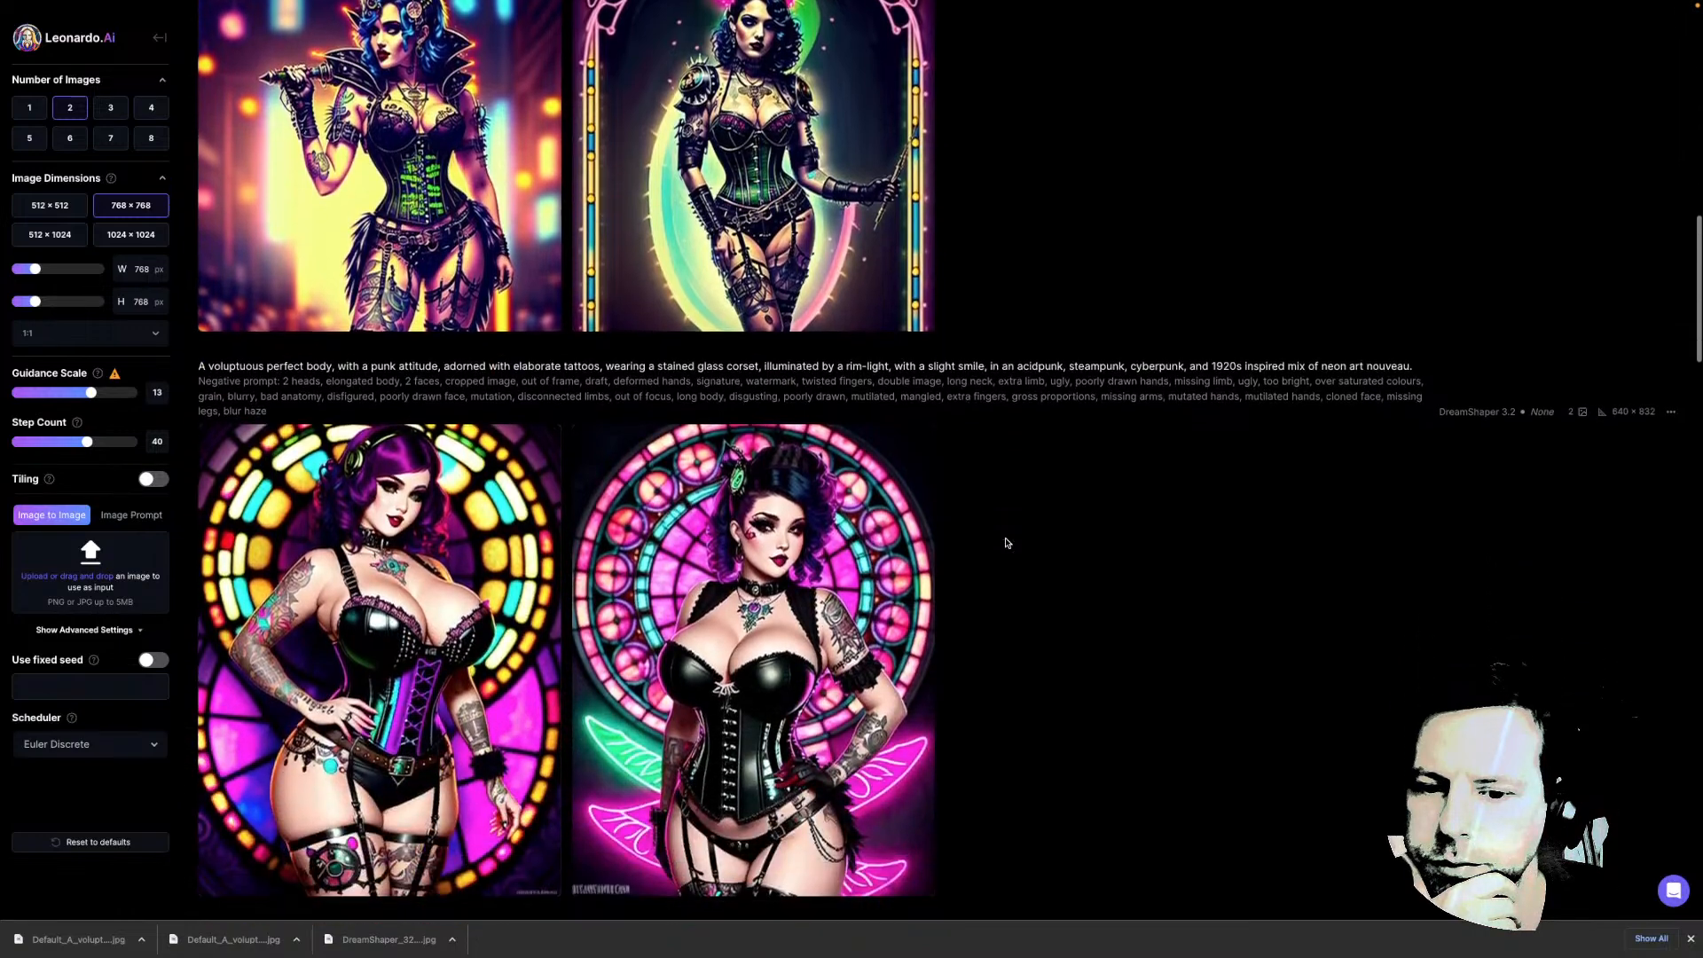
scroll(1007, 543, up, 6)
scroll(1007, 543, up, 7)
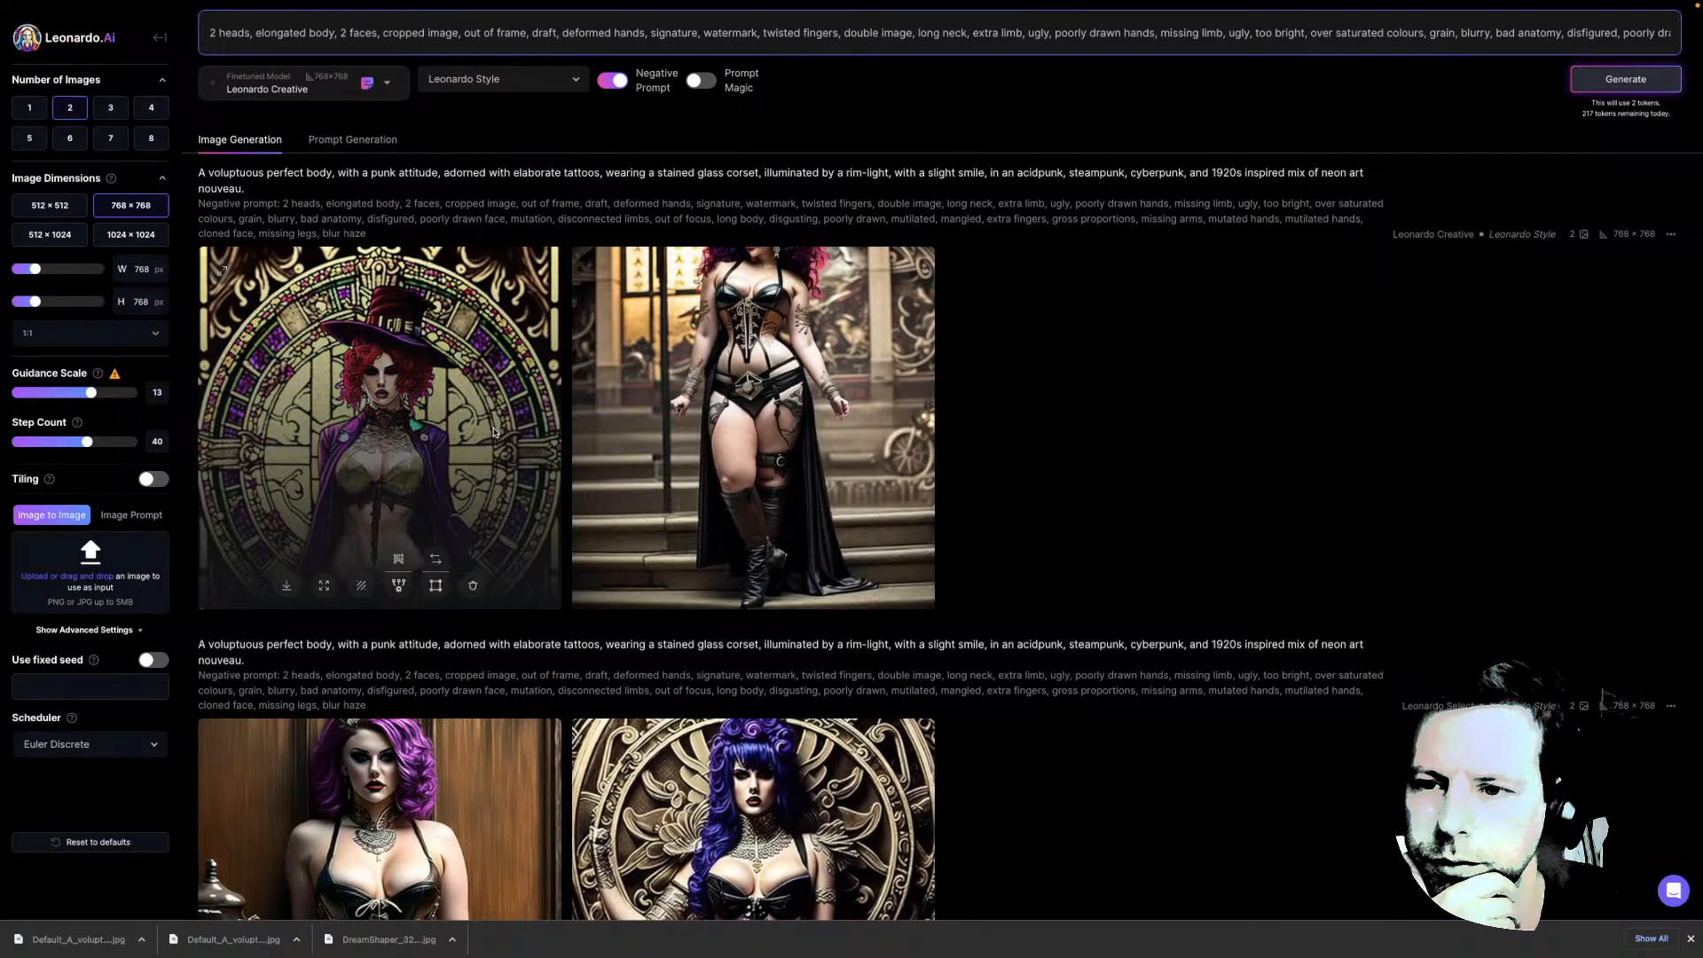
View both new Leonardo Creative images enlarged and unzoom the second one, the cropped figure on the stone steps
click(508, 434)
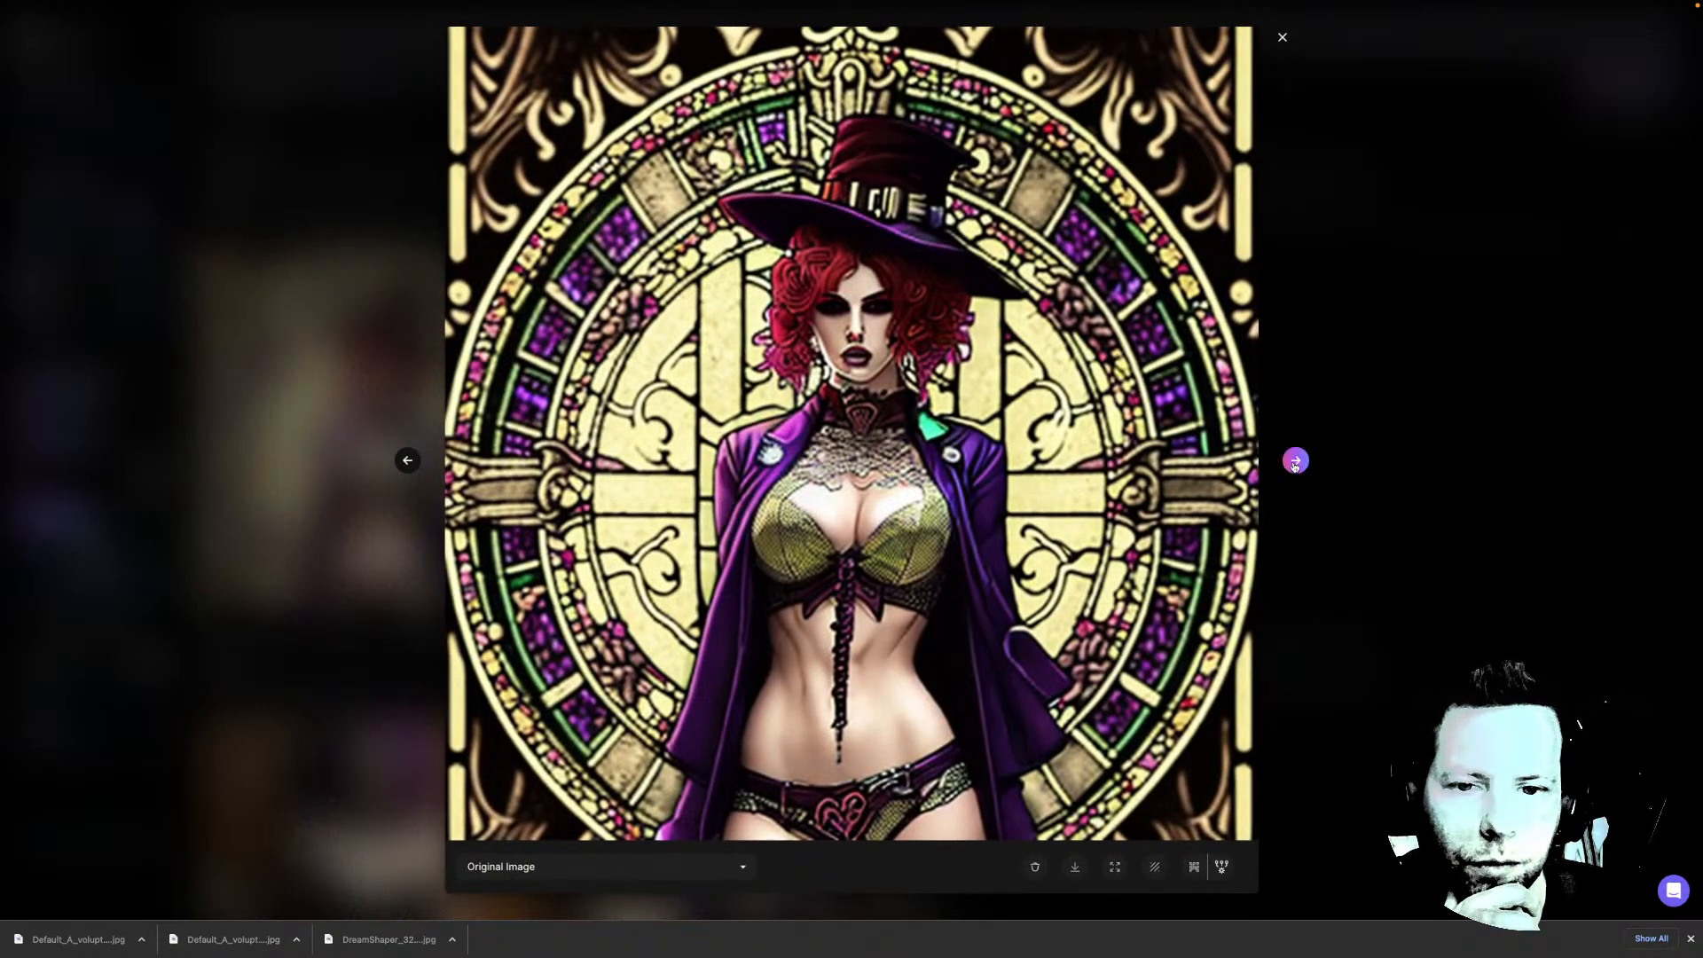
click(1295, 460)
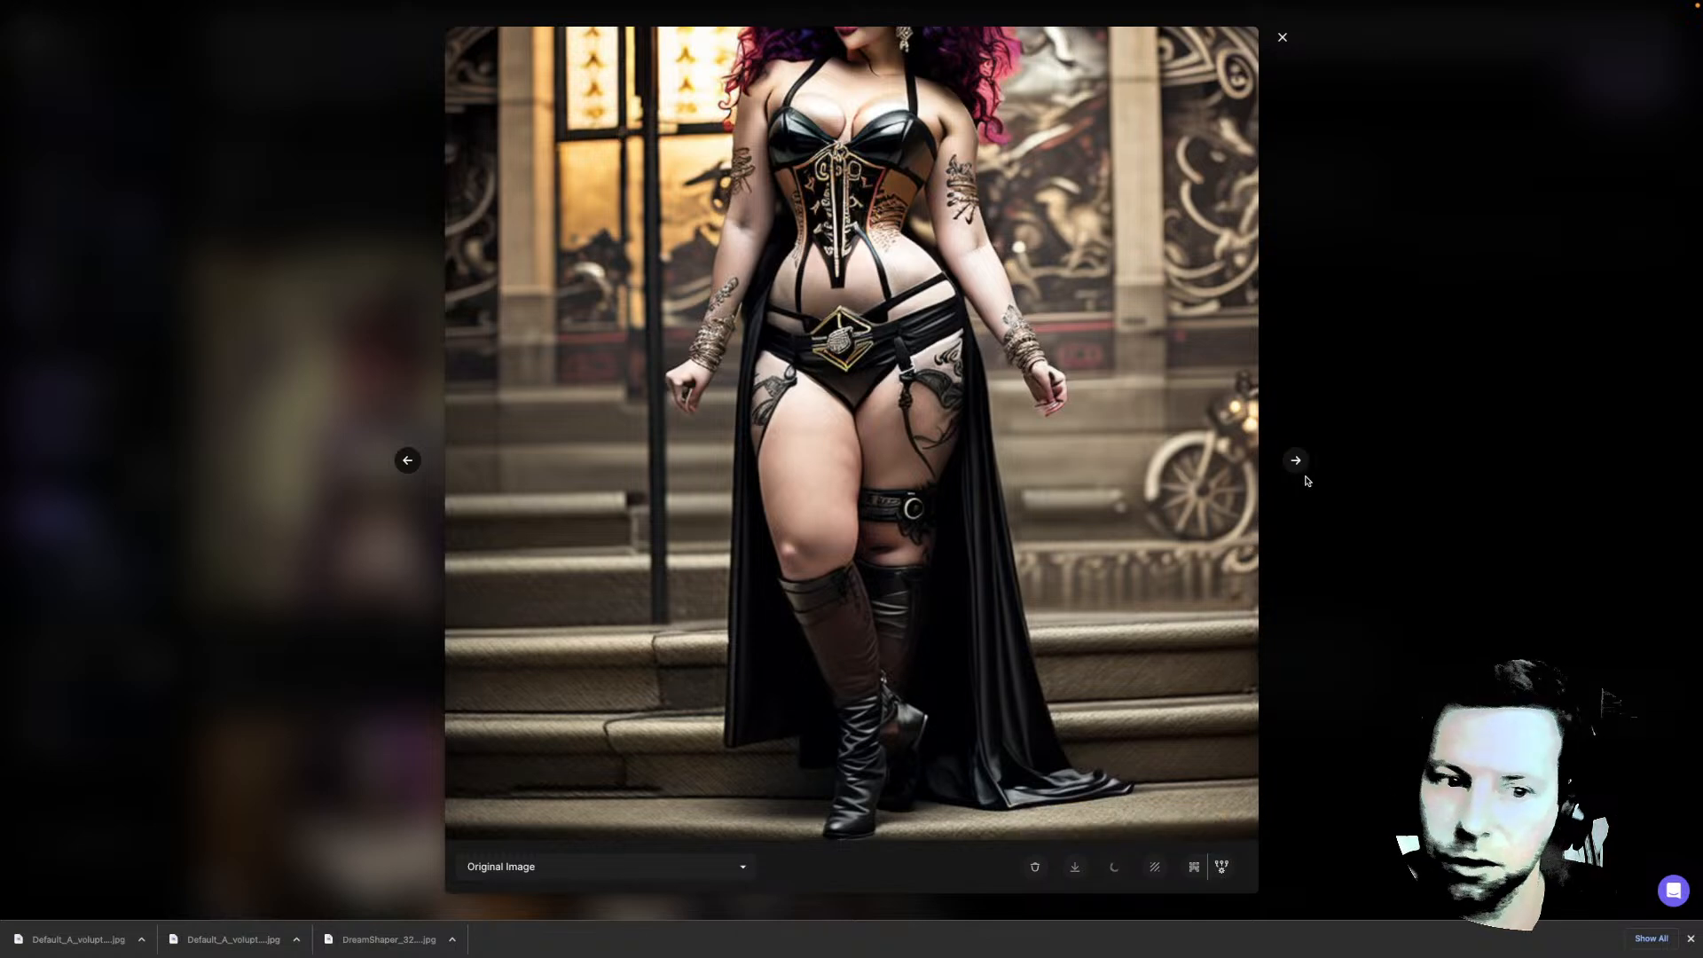
click(1348, 460)
scroll(970, 429, up, 1)
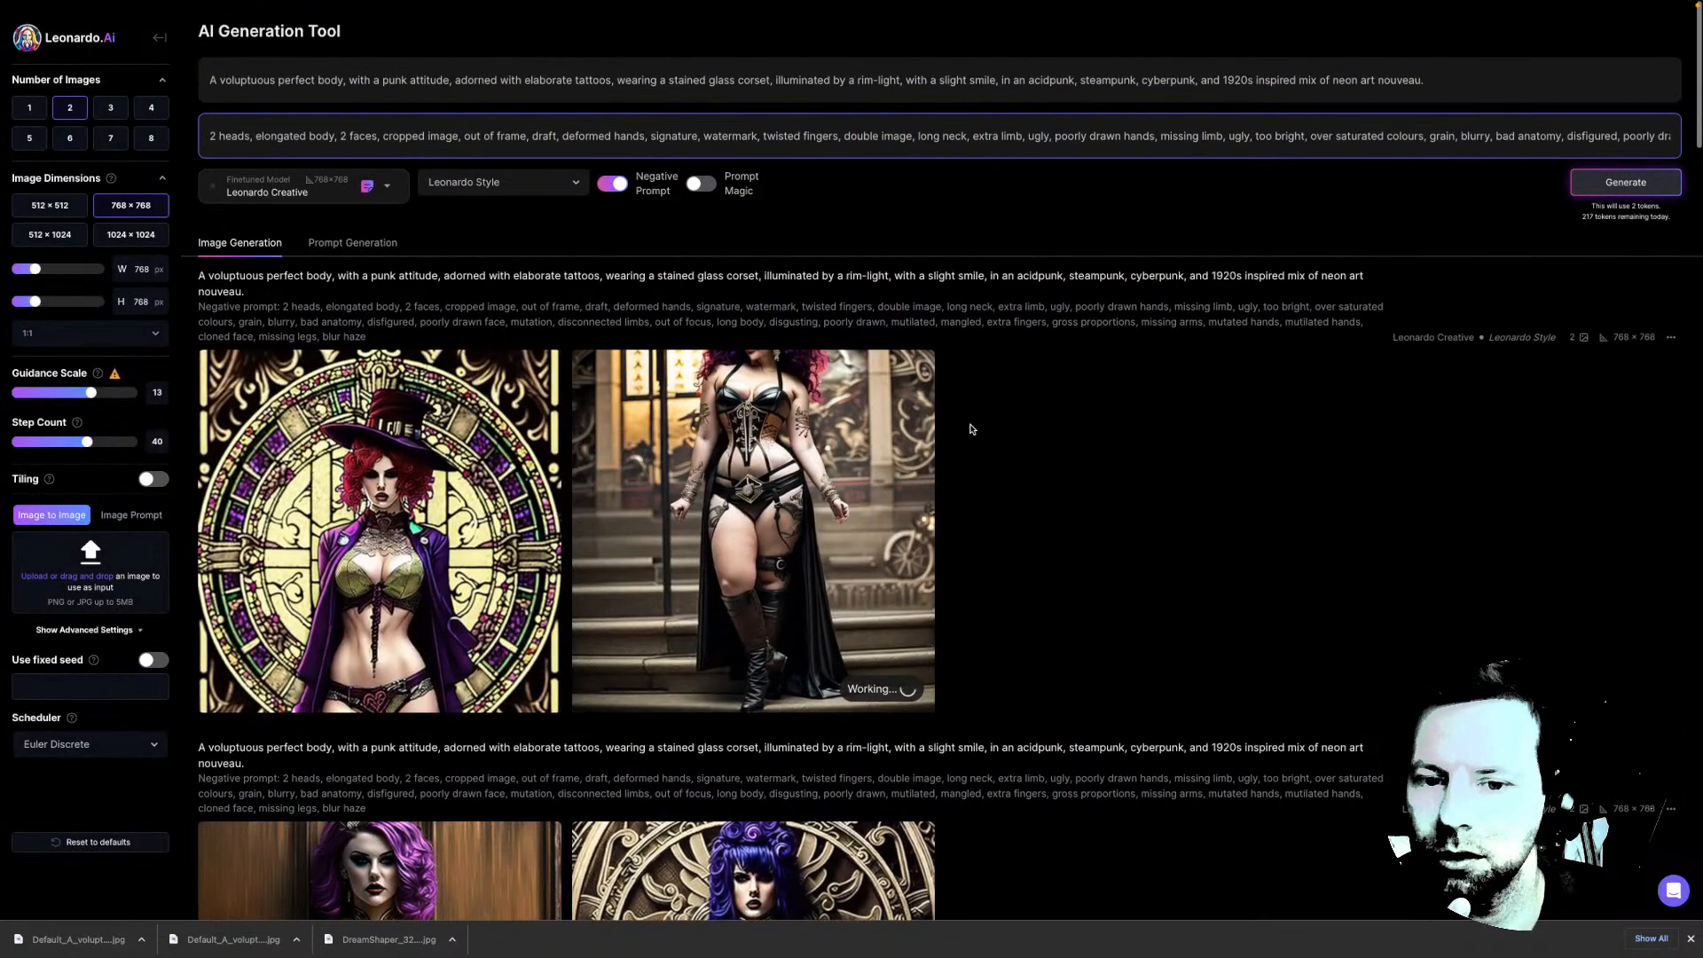
Switch the finetuned model to RPG 4.0 and generate two images from the same prompt and negative prompt
click(297, 194)
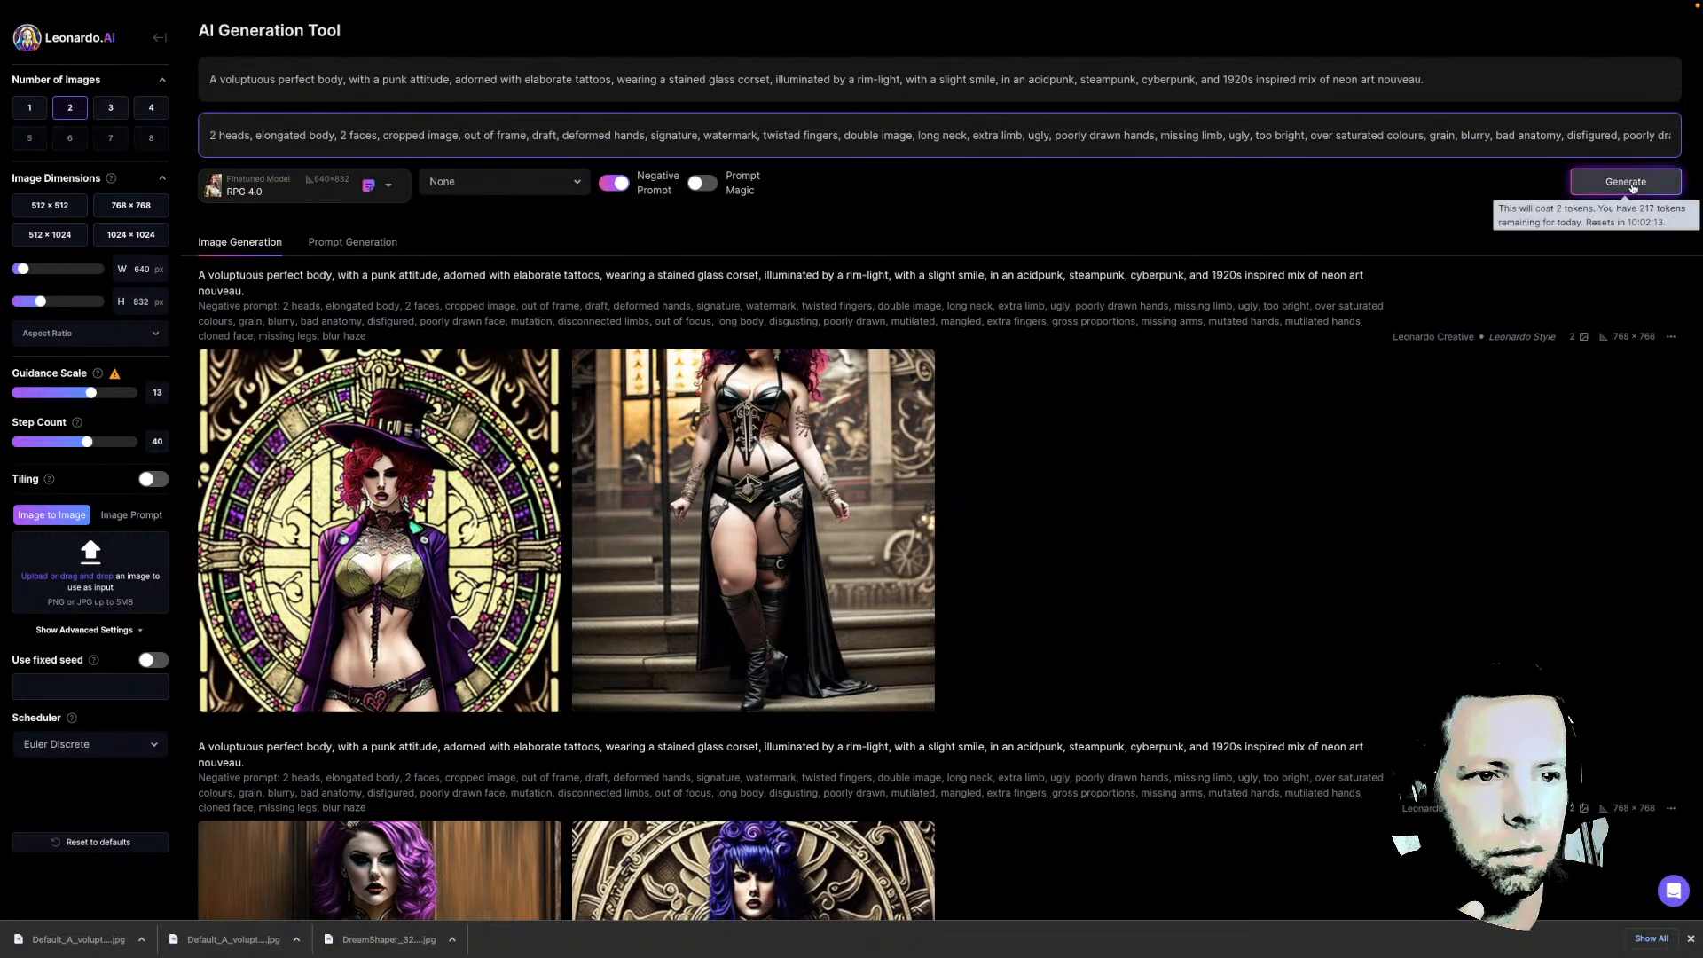
scroll(1119, 467, down, 10)
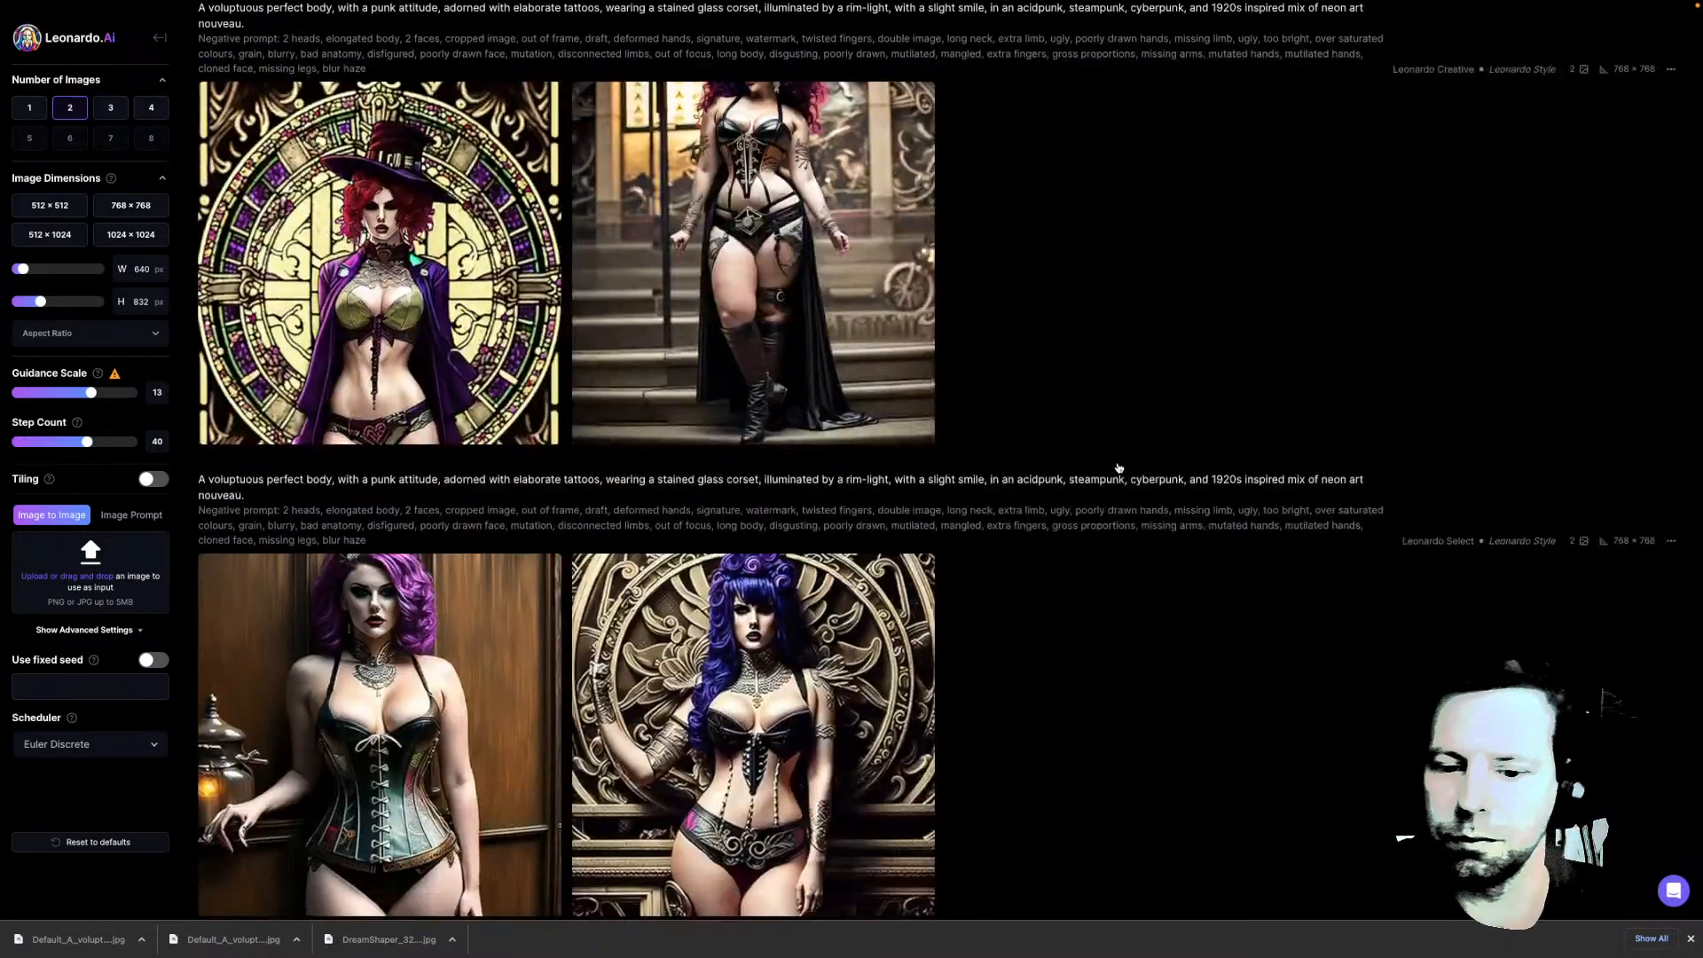
scroll(1119, 468, down, 6)
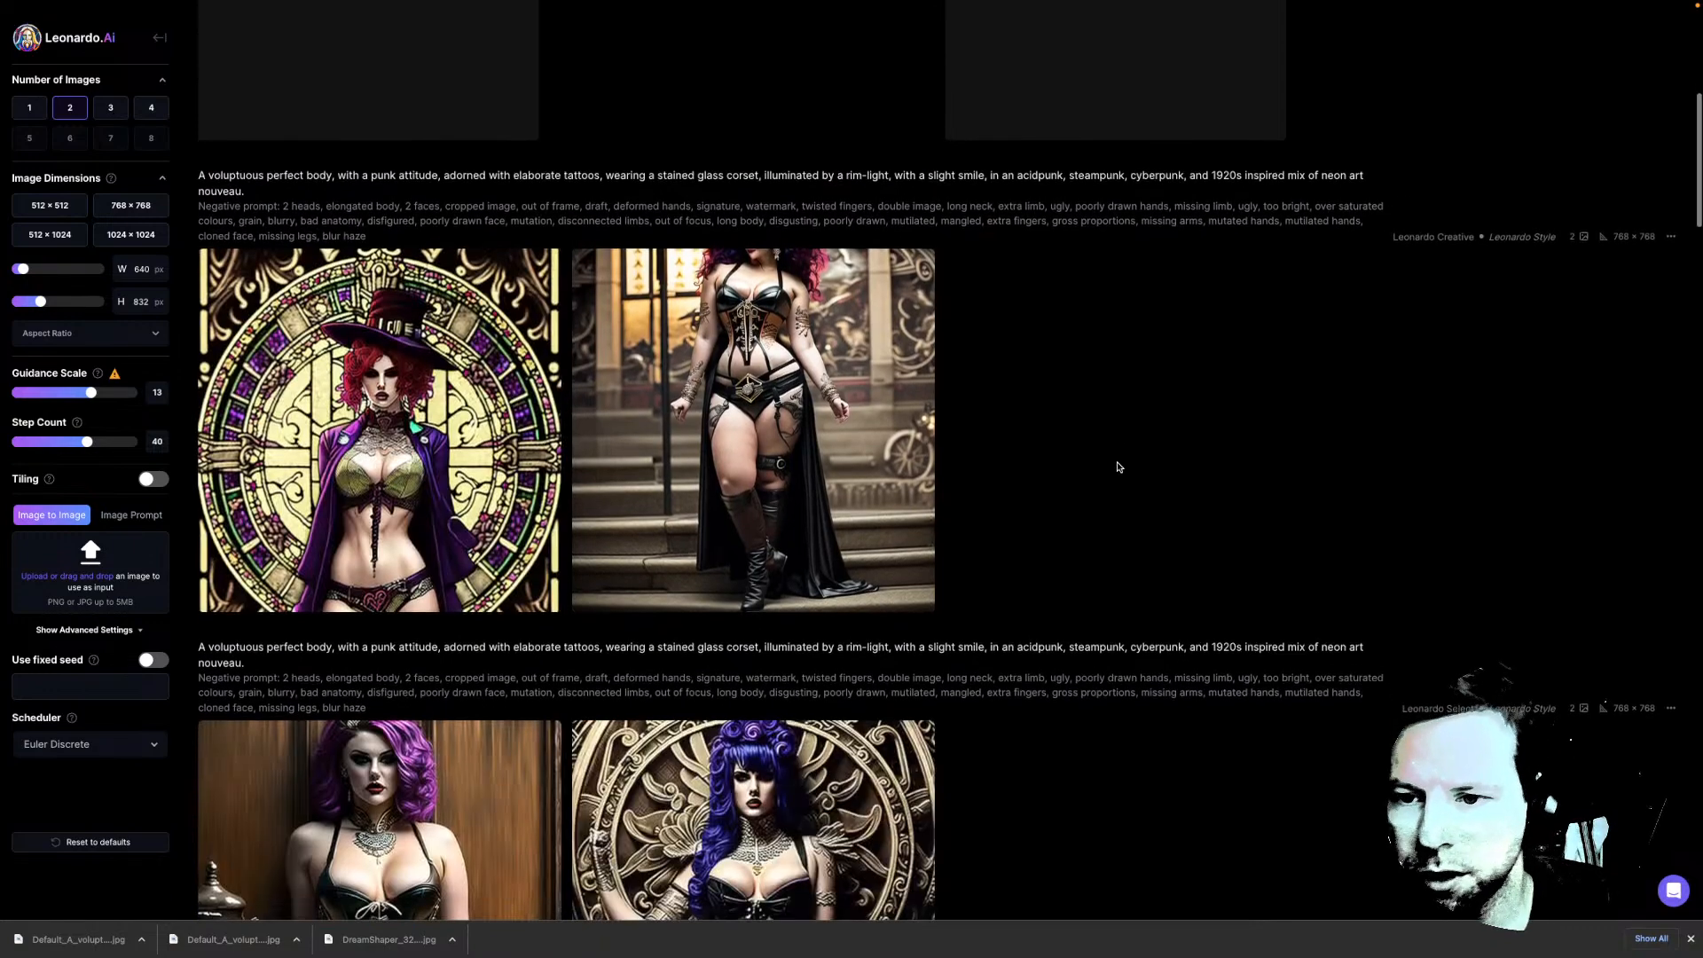
scroll(1119, 467, down, 10)
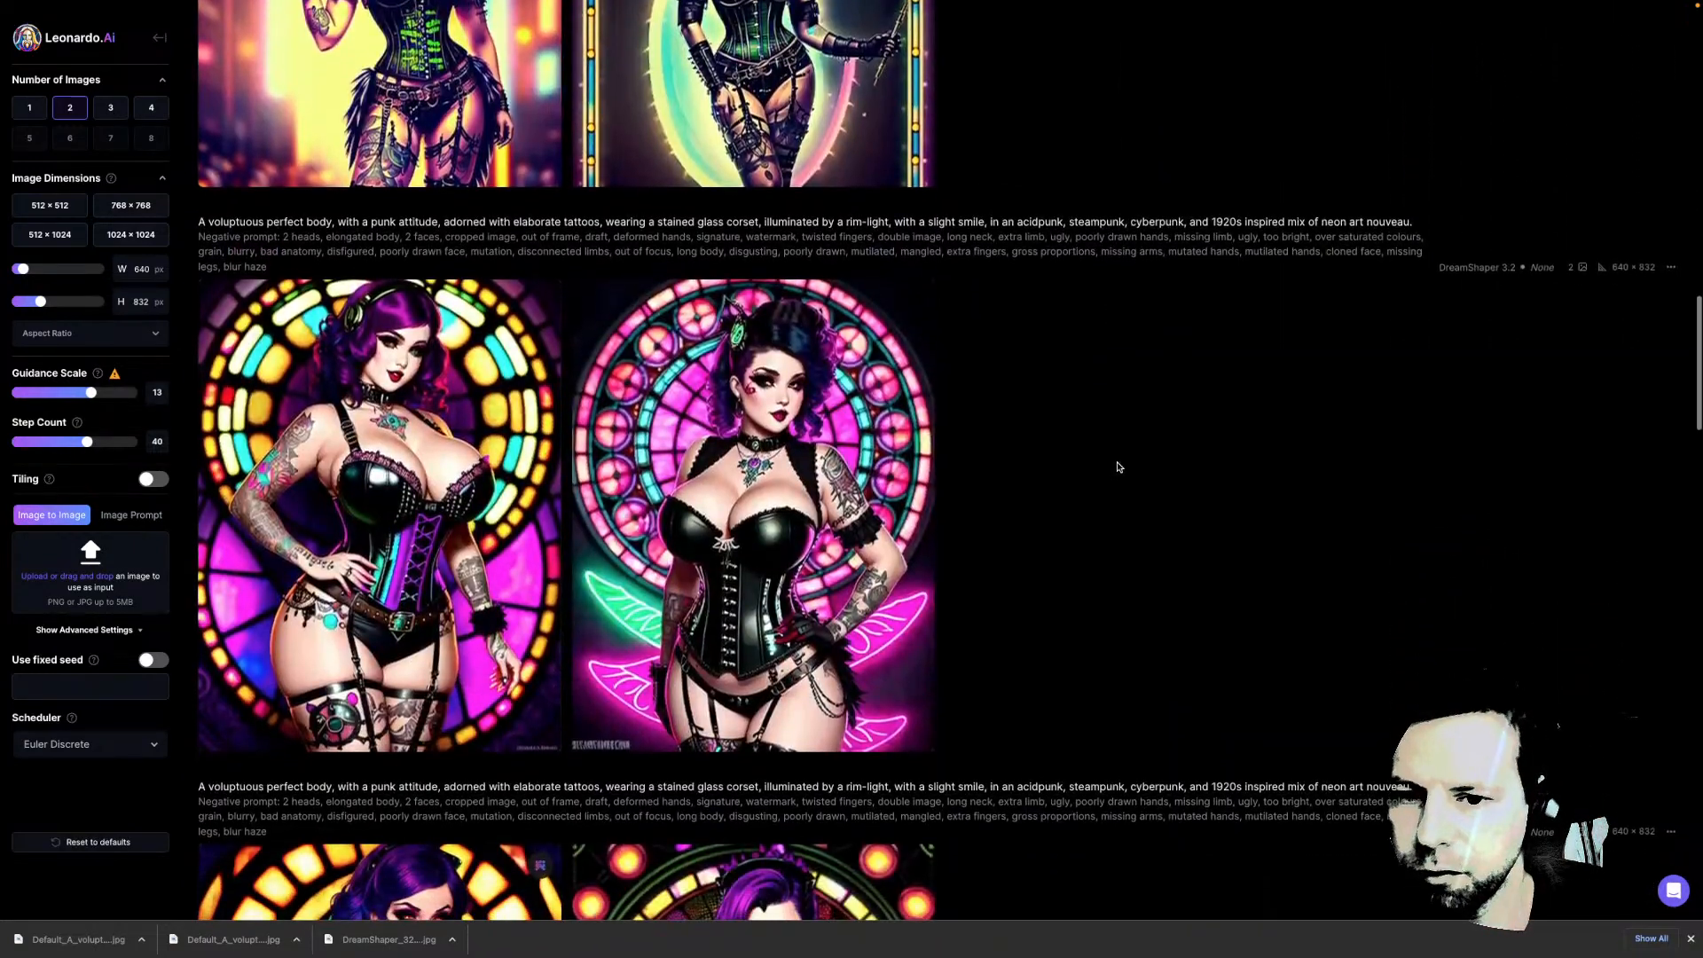
scroll(1119, 467, up, 14)
scroll(1117, 463, up, 5)
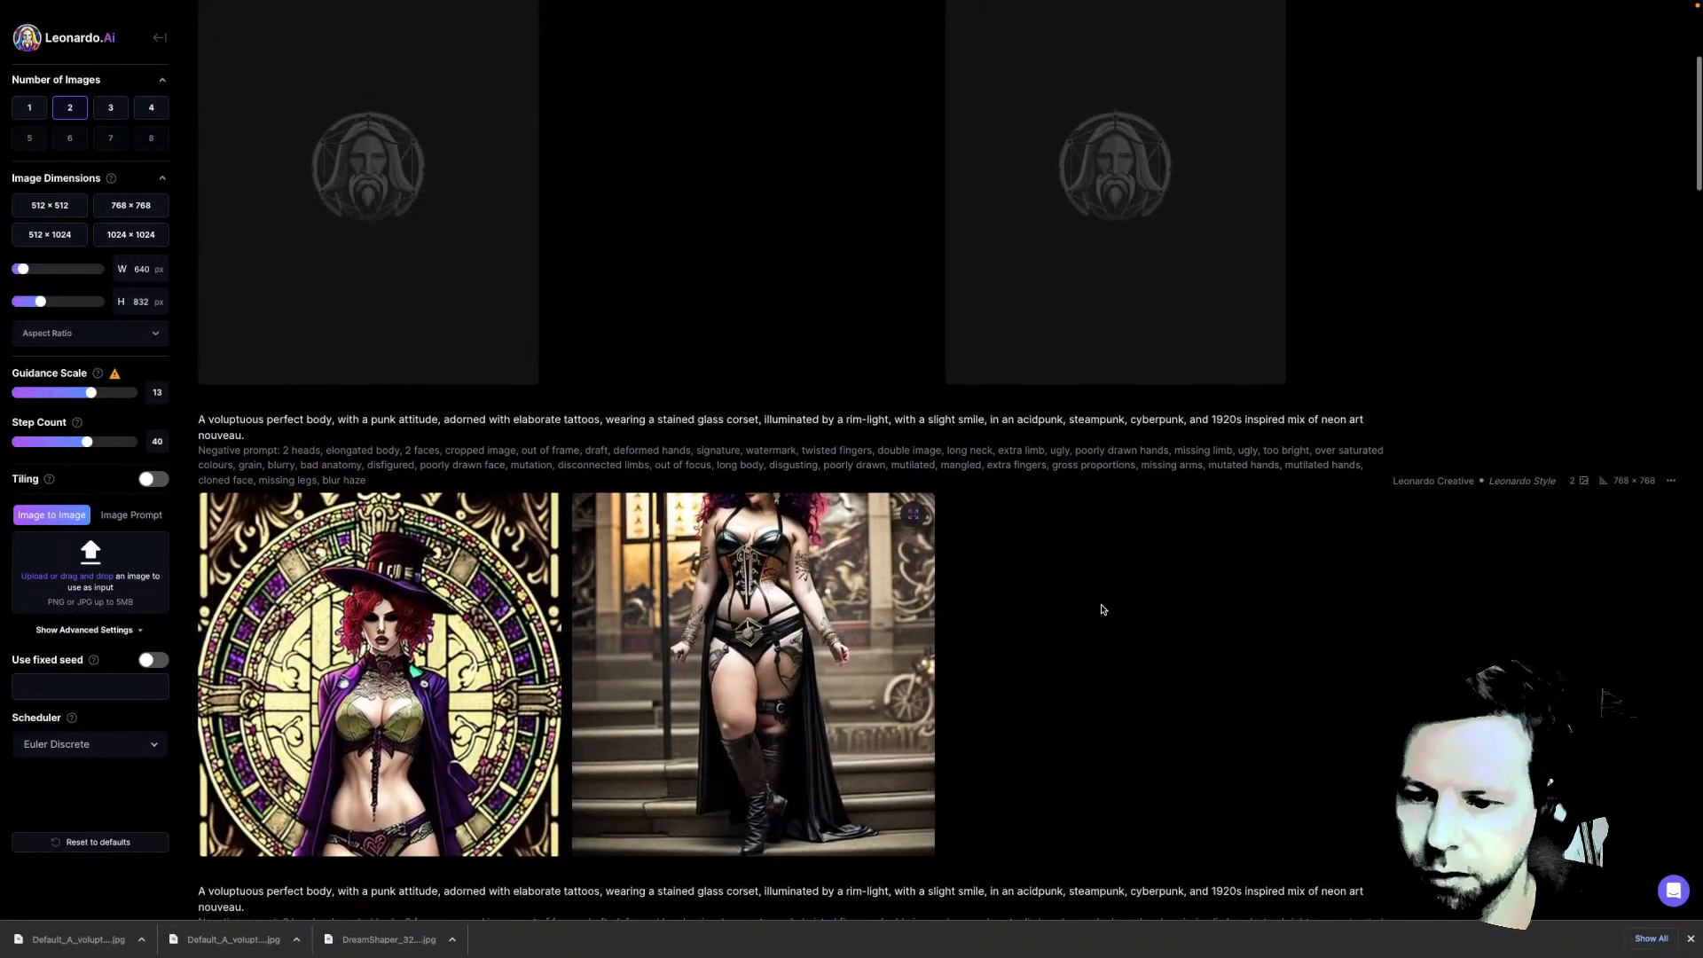
scroll(1107, 609, up, 3)
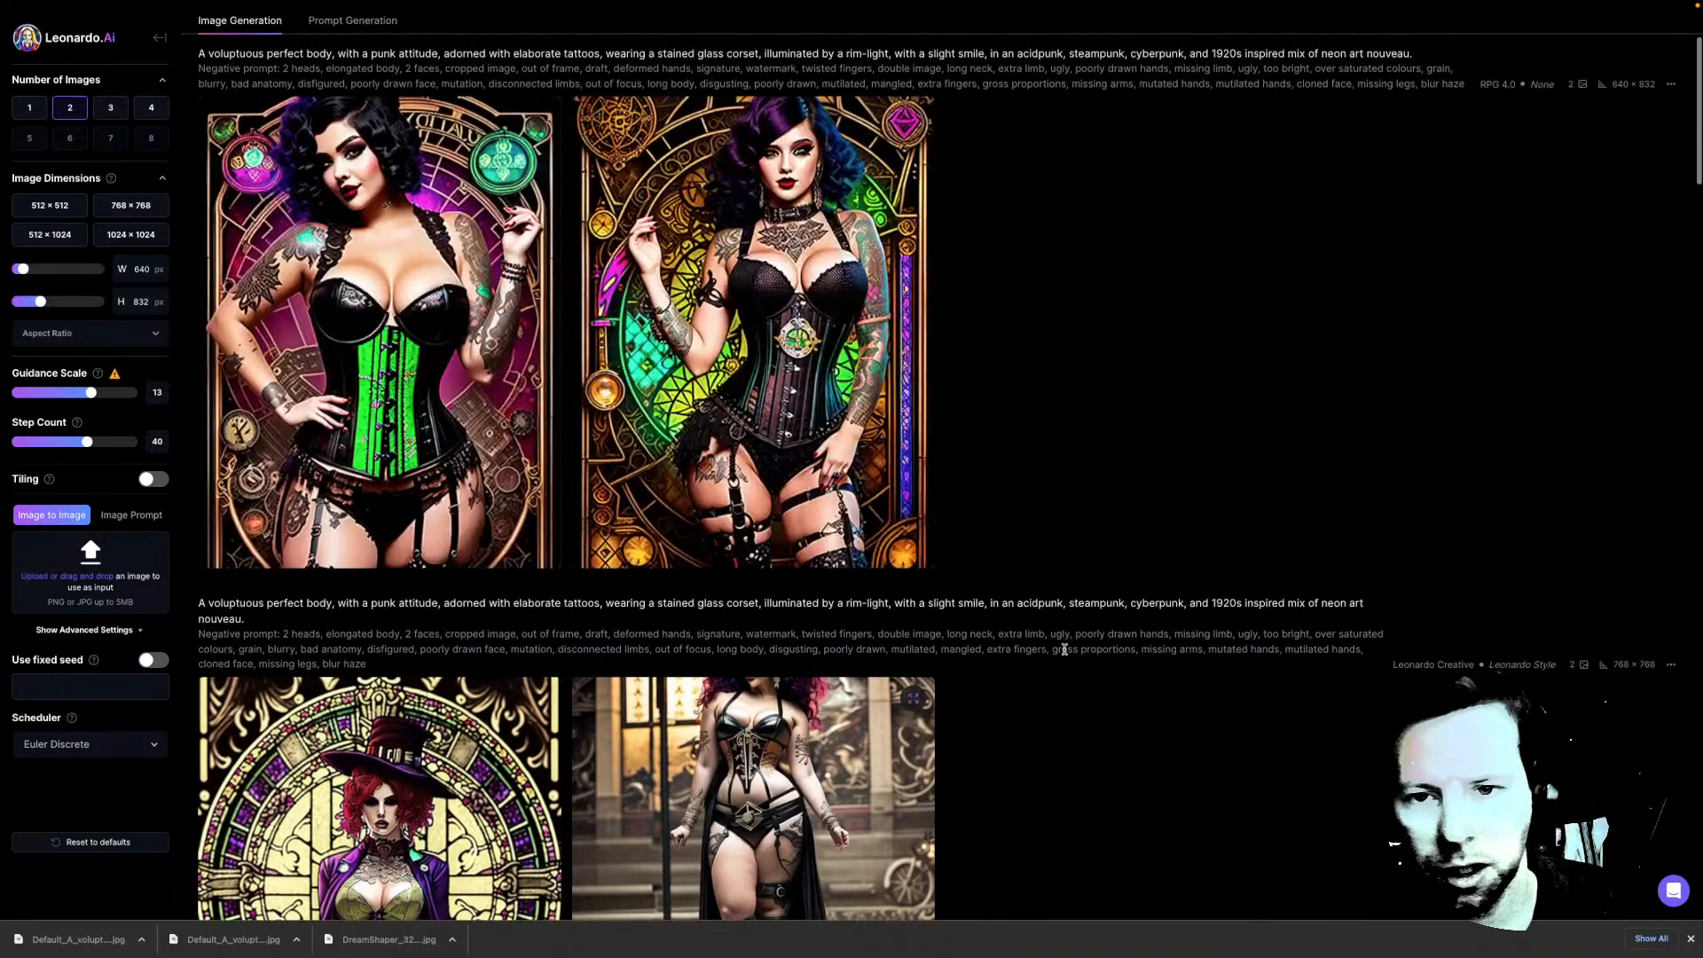
scroll(1056, 477, up, 1)
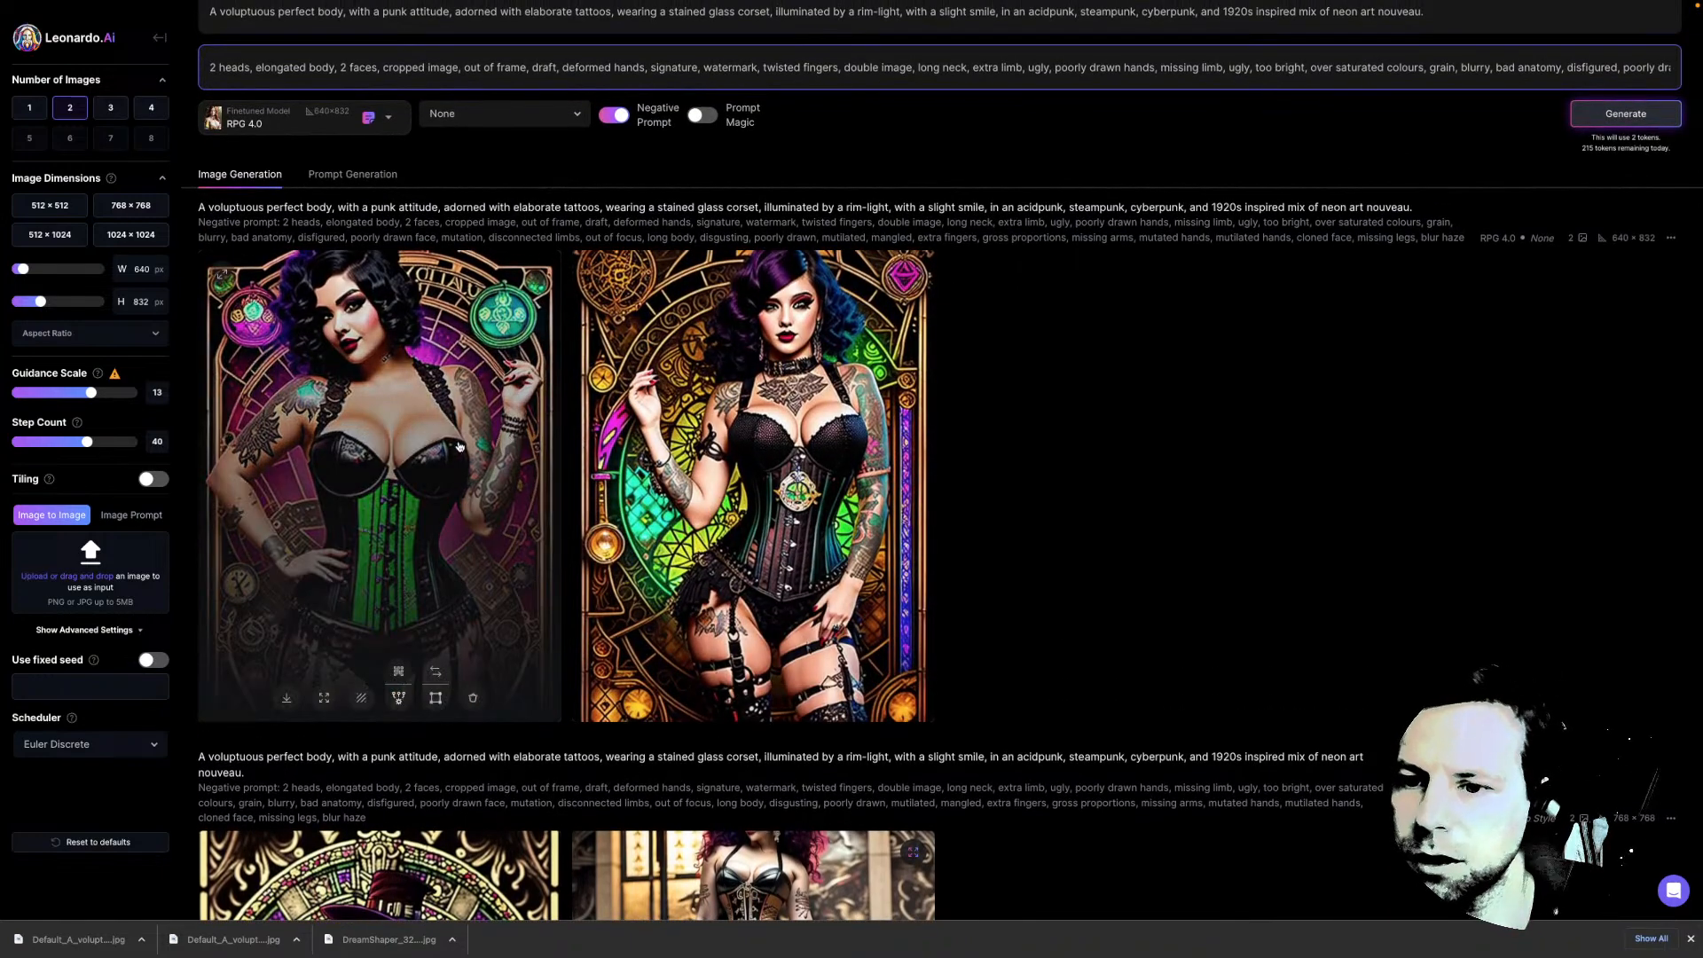
Compare the two RPG 4.0 images in the enlarged view by switching back and forth between them
click(461, 447)
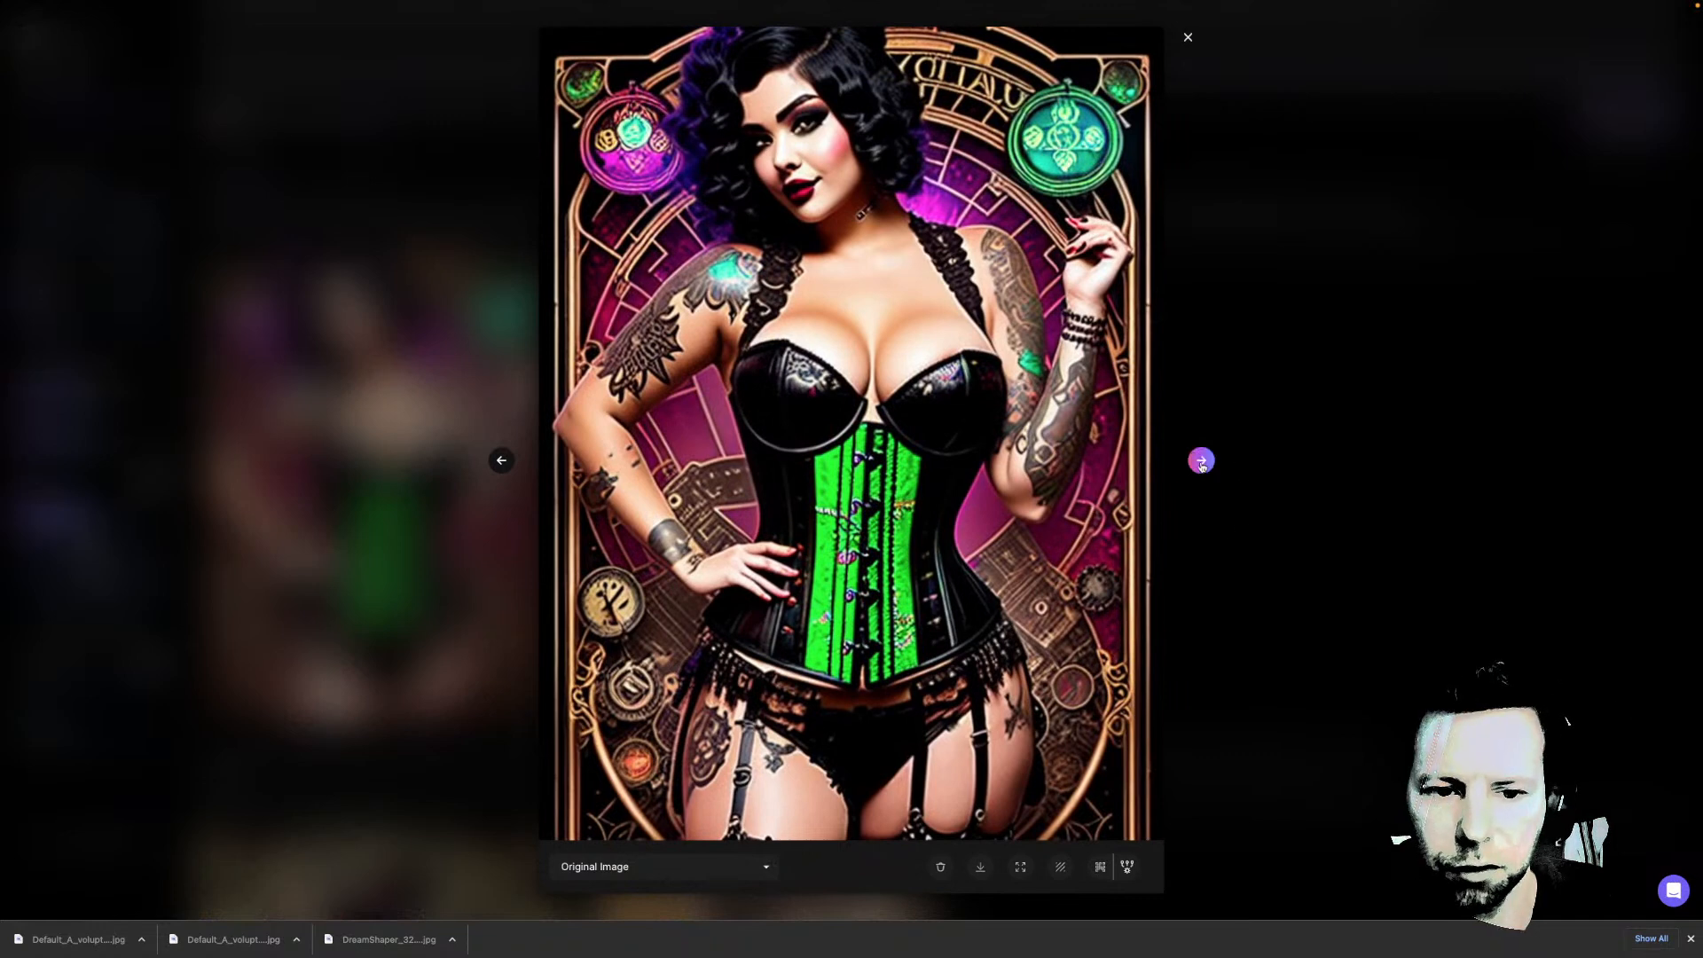
click(1201, 461)
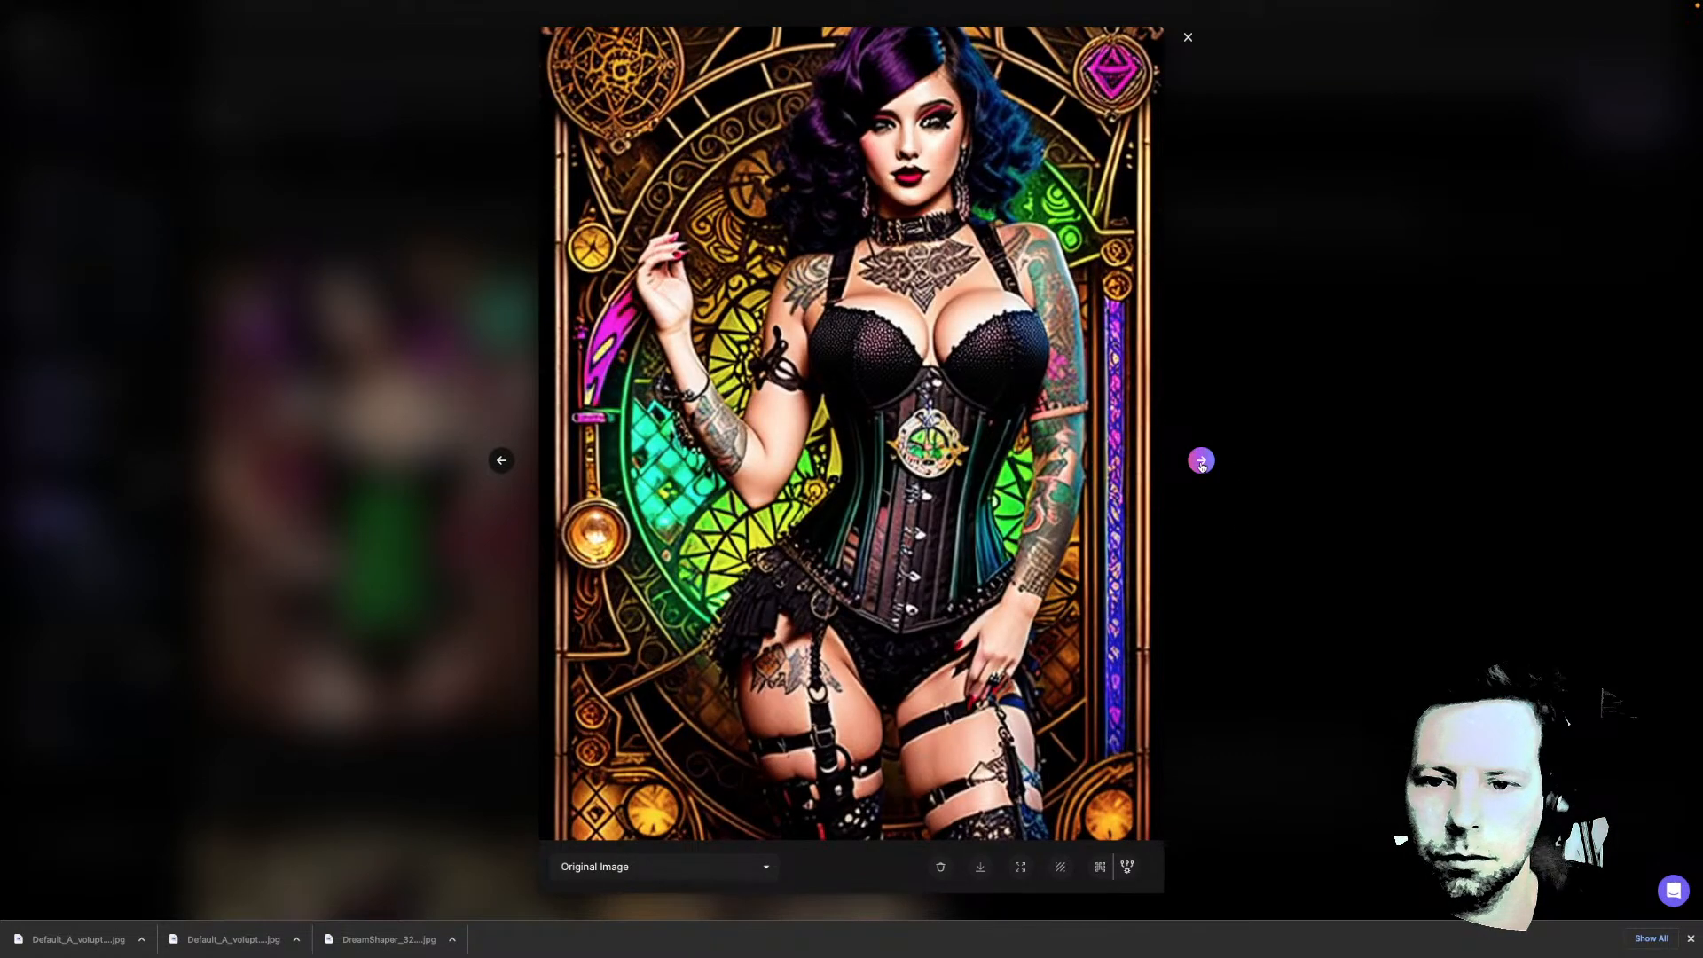
click(1201, 461)
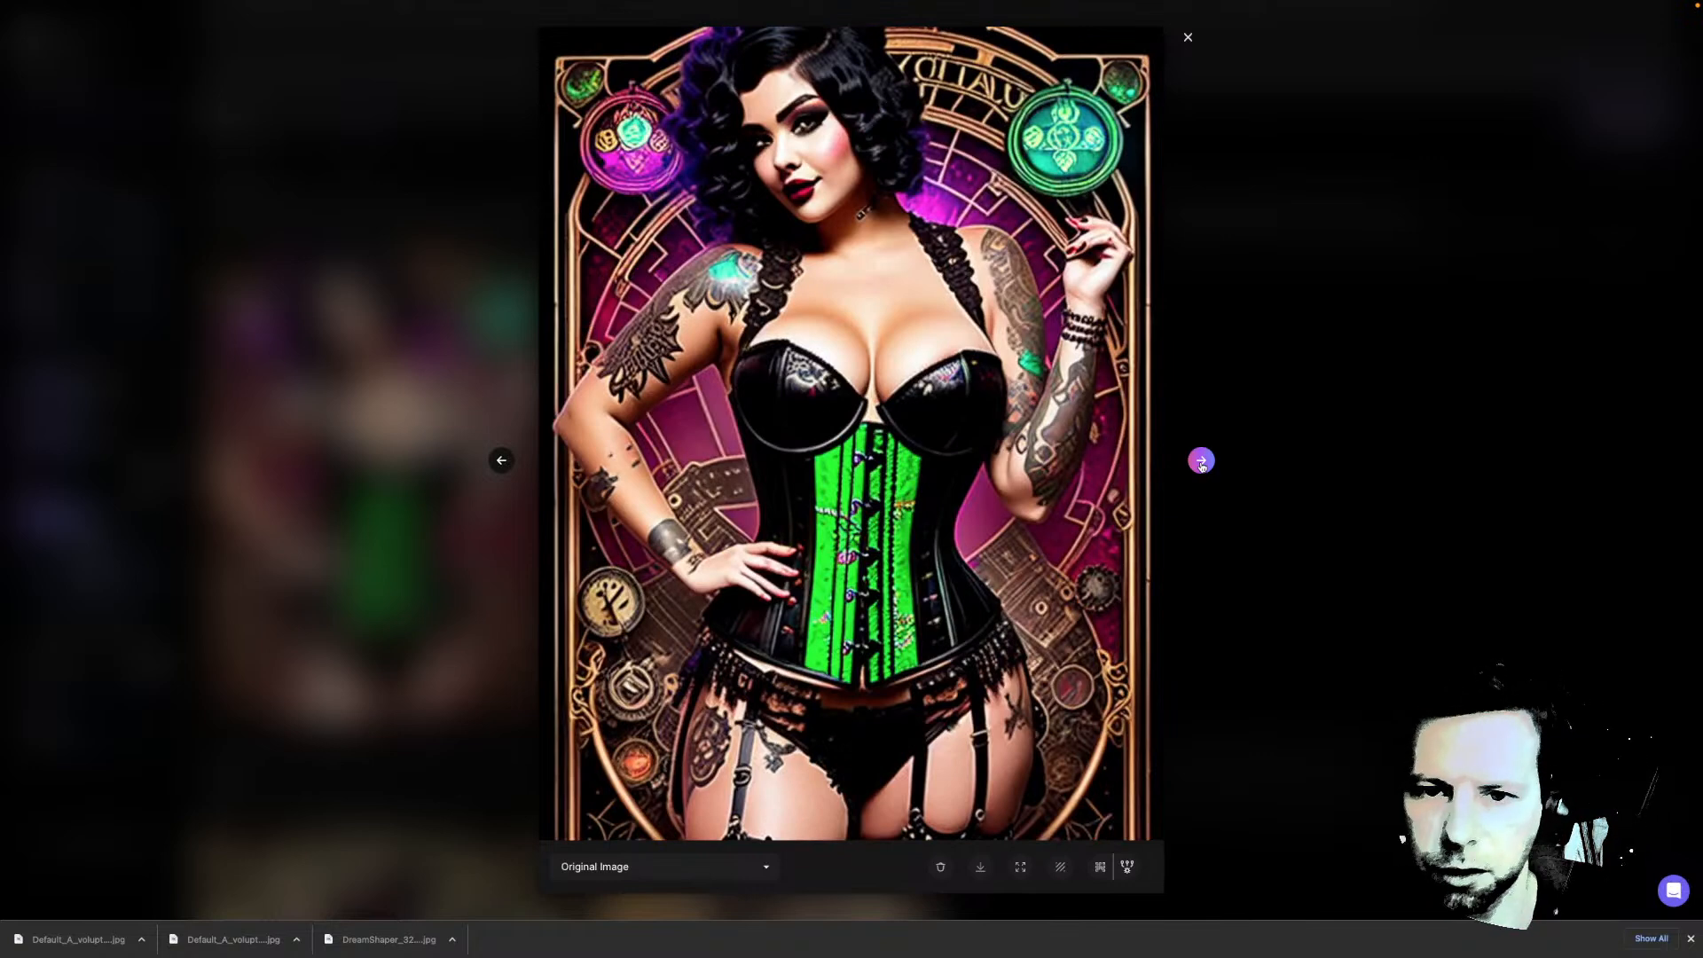
click(1200, 461)
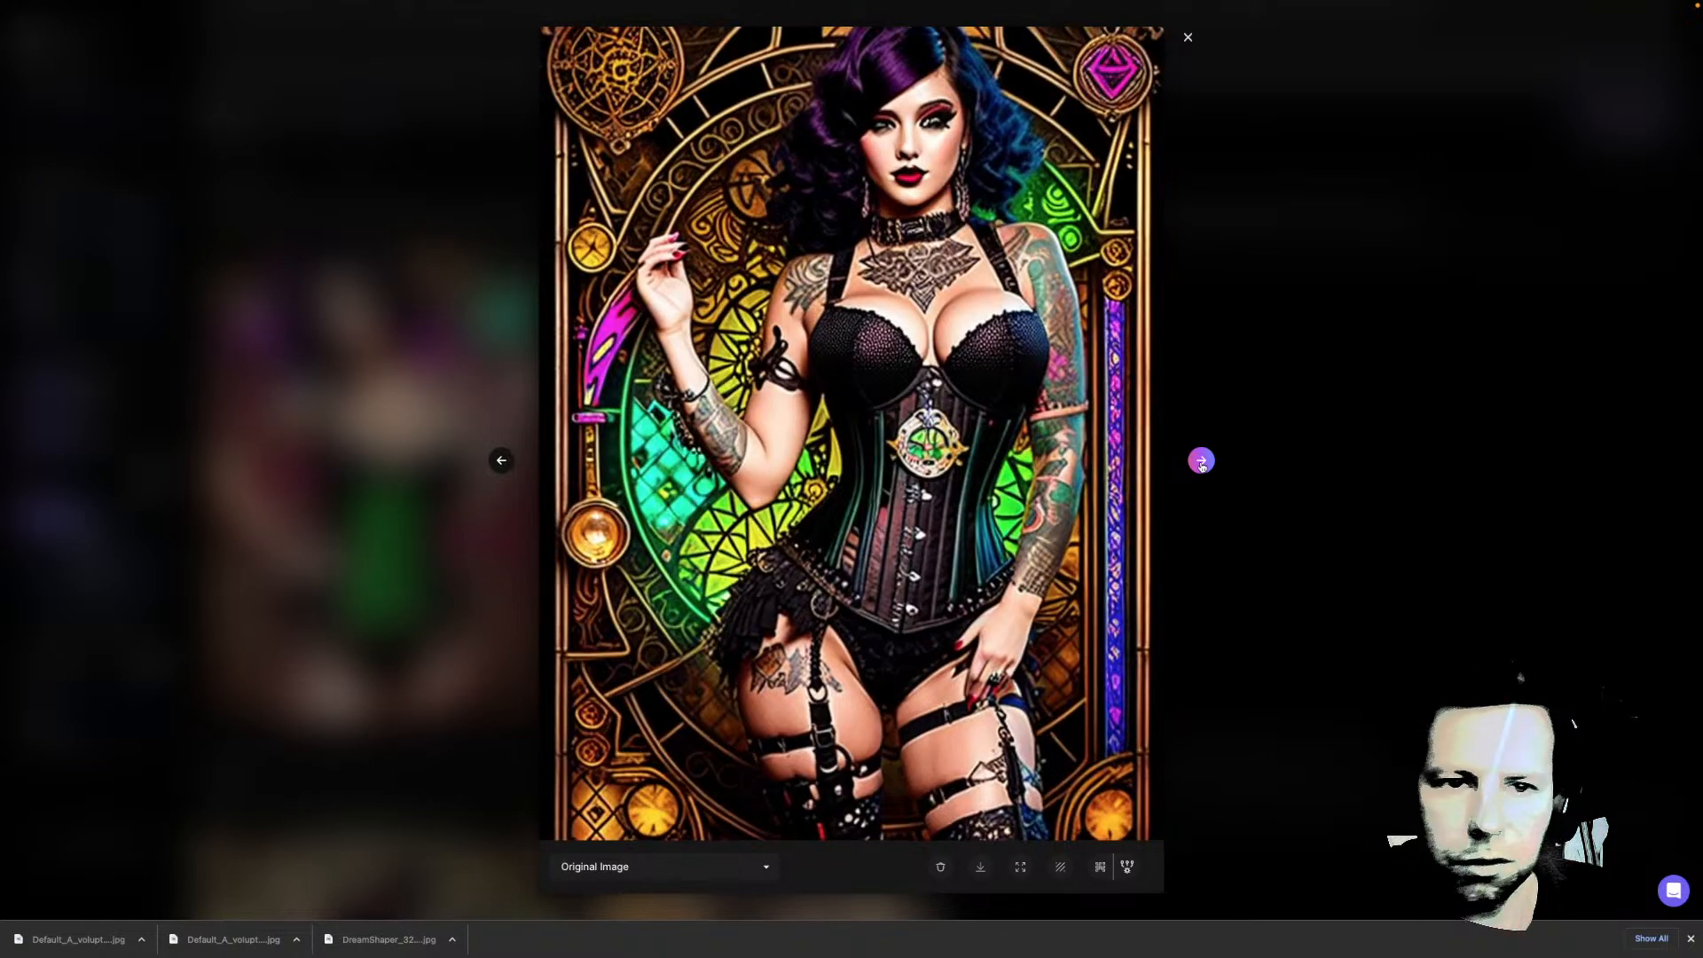
click(1201, 461)
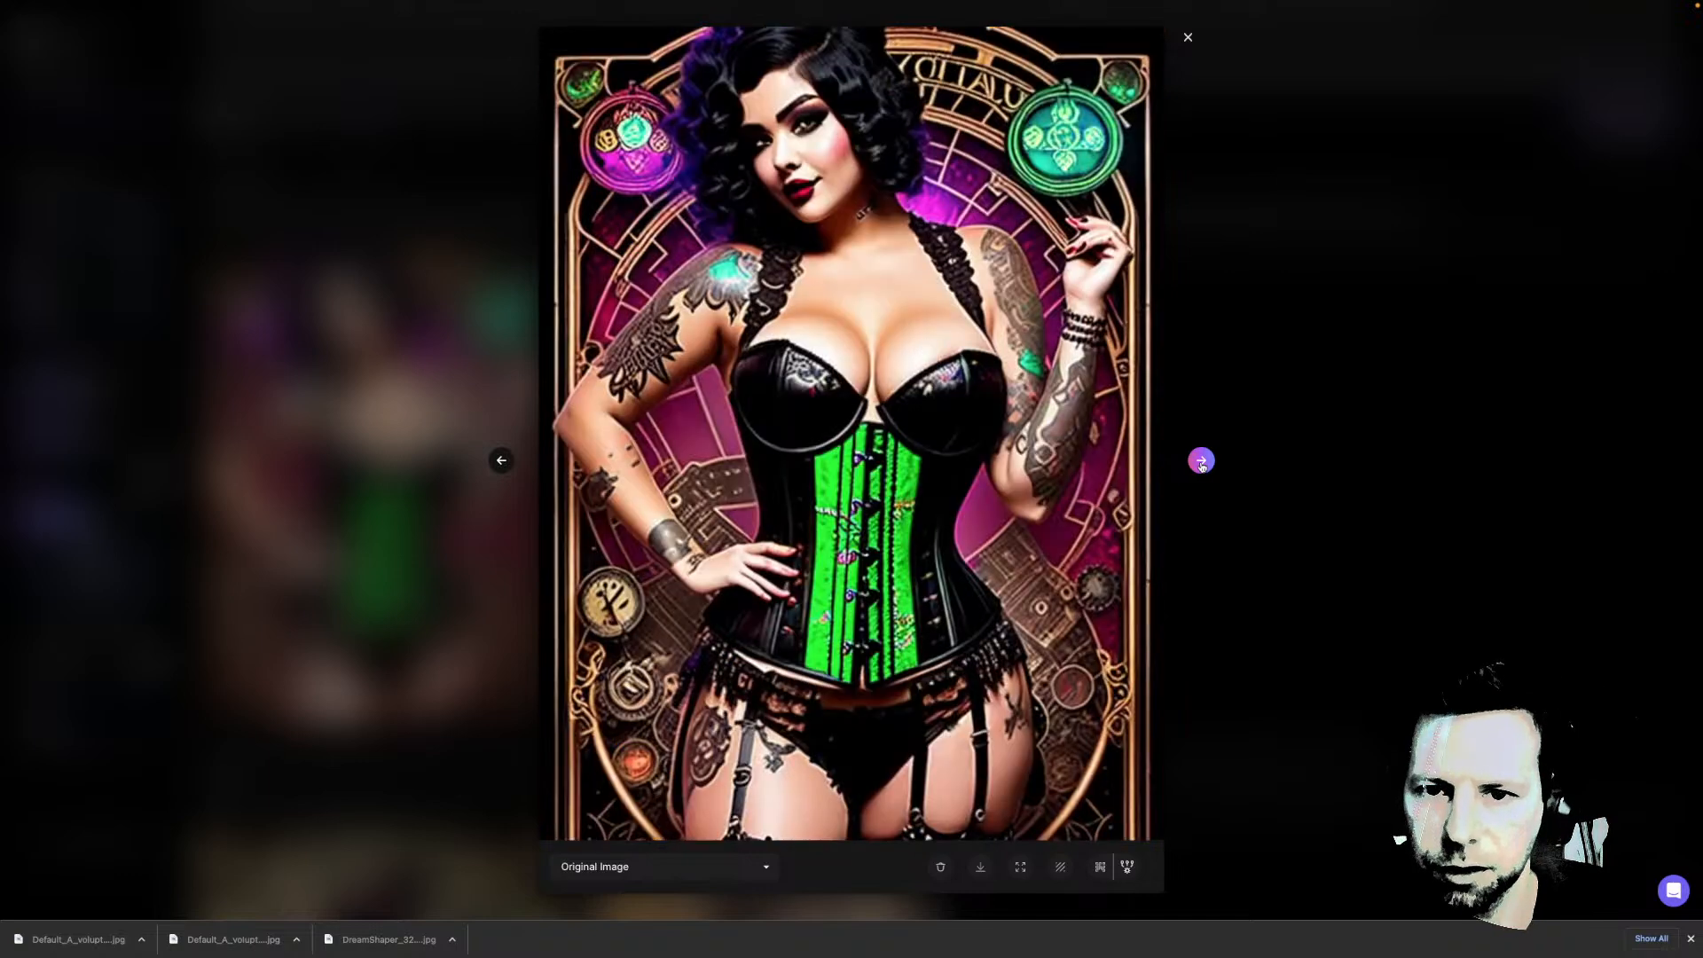
click(1200, 461)
click(1201, 461)
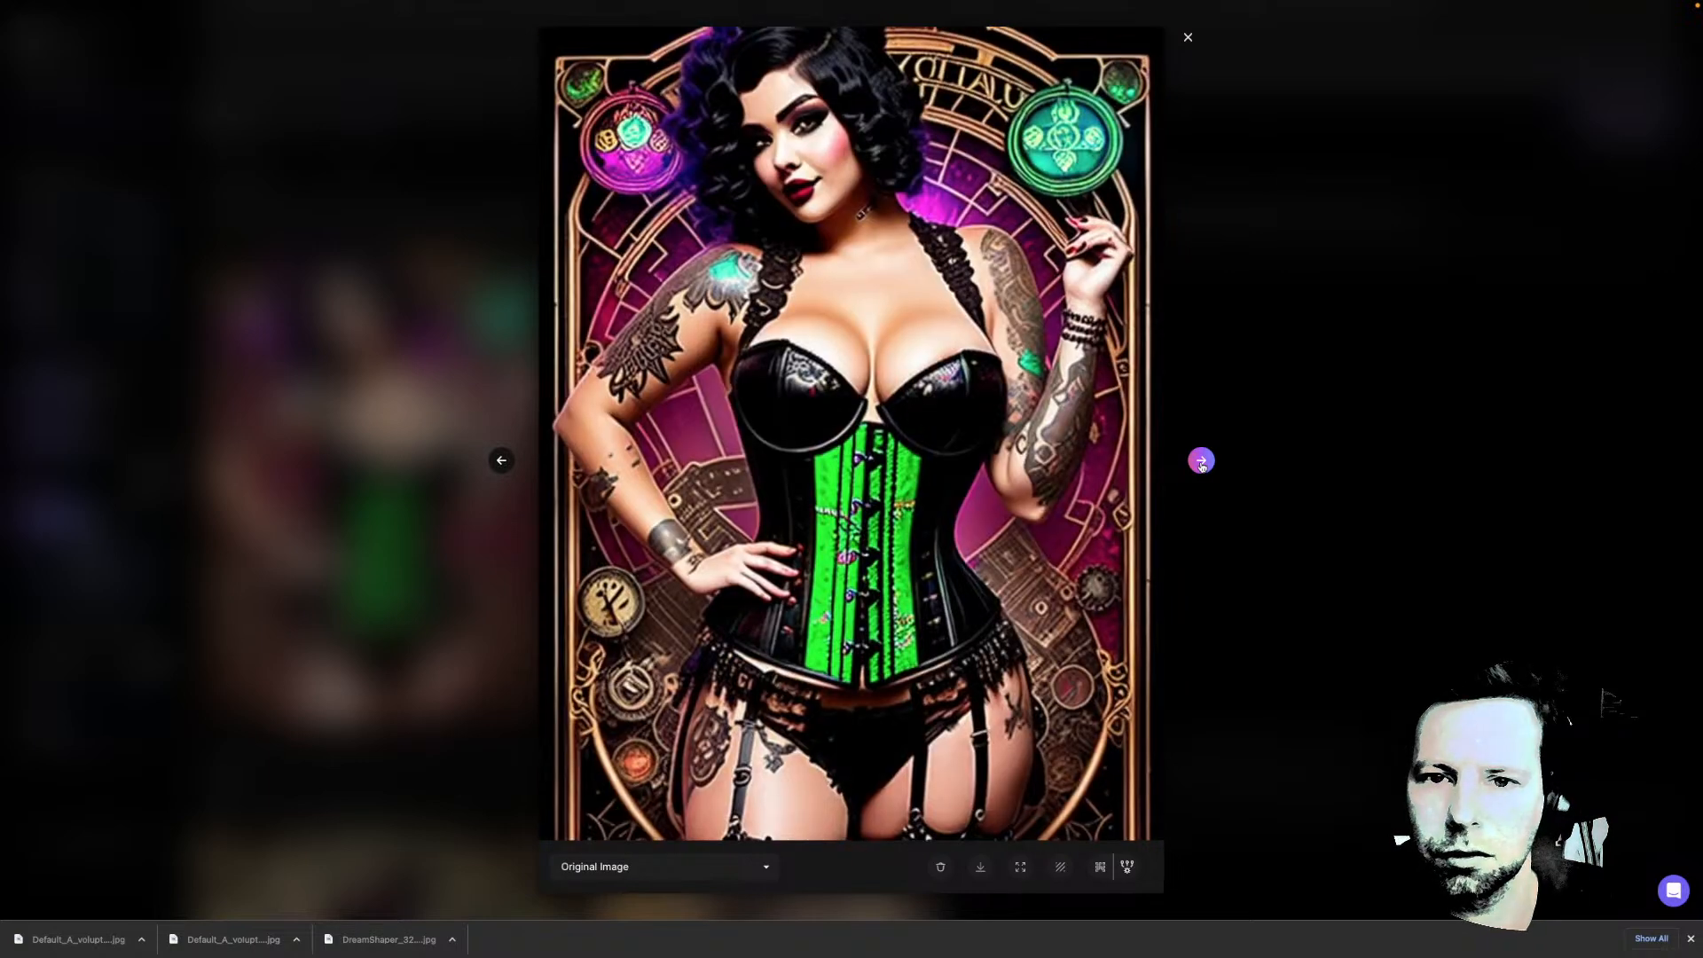
click(1201, 461)
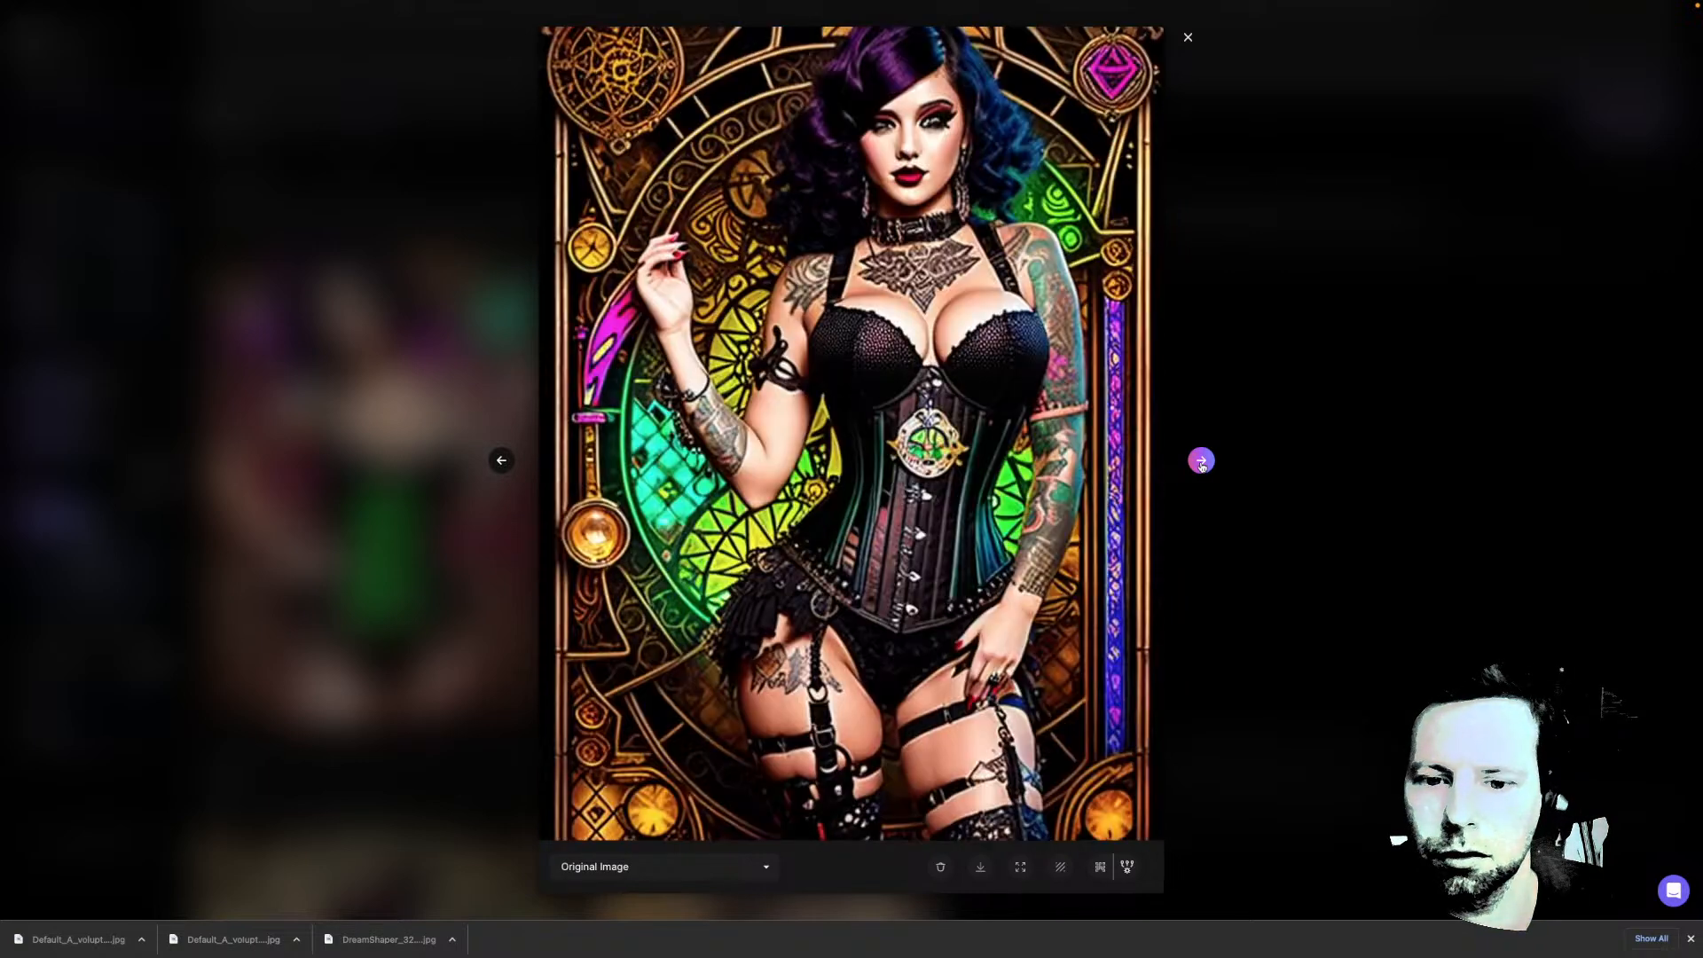
click(1269, 452)
scroll(1247, 620, up, 1)
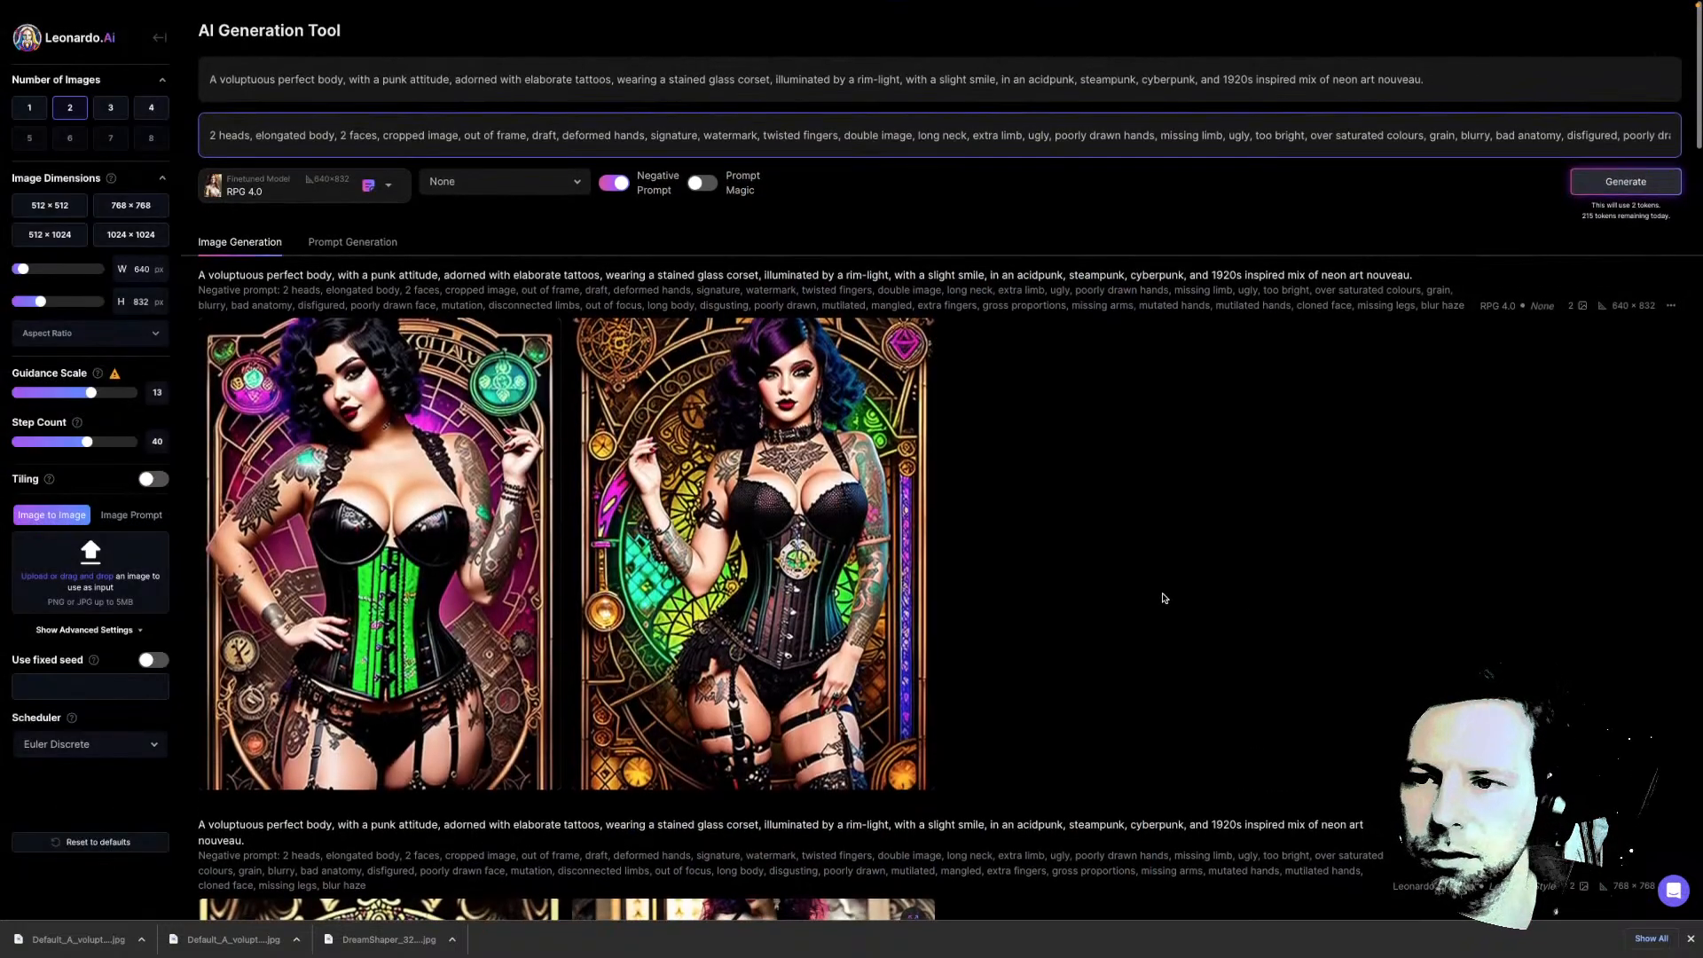
Compare the original and unzoomed versions of the Leonardo Creative image of the figure on the stone steps
scroll(1164, 598, down, 6)
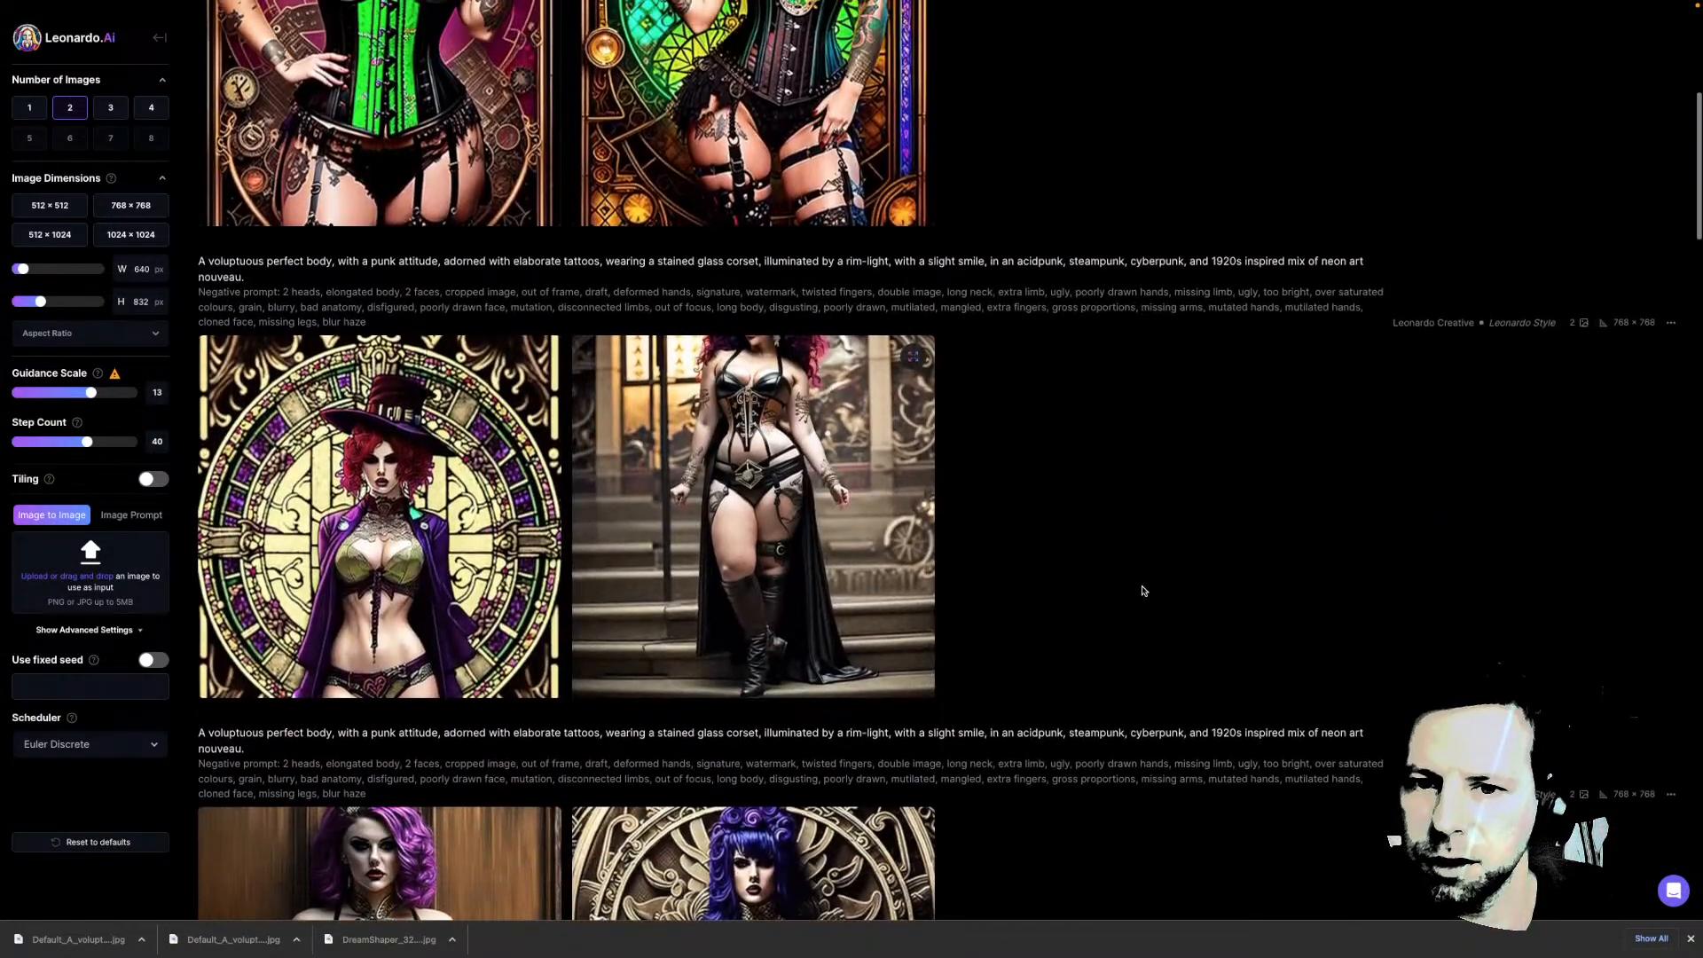
click(829, 573)
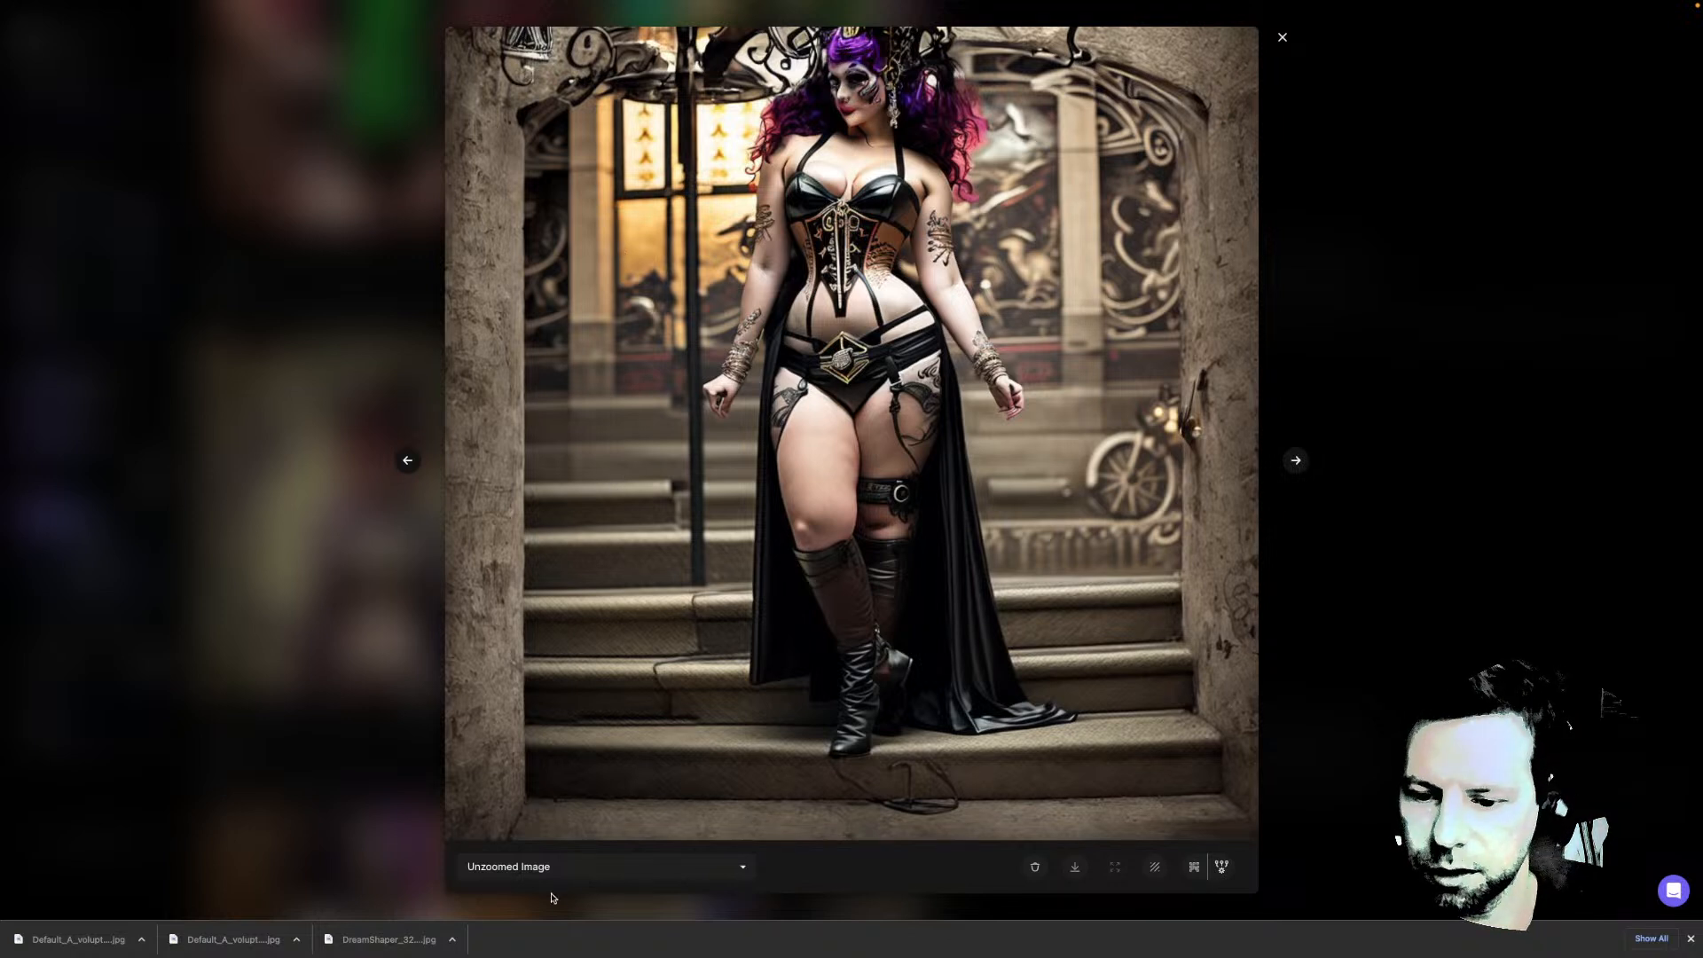
click(578, 874)
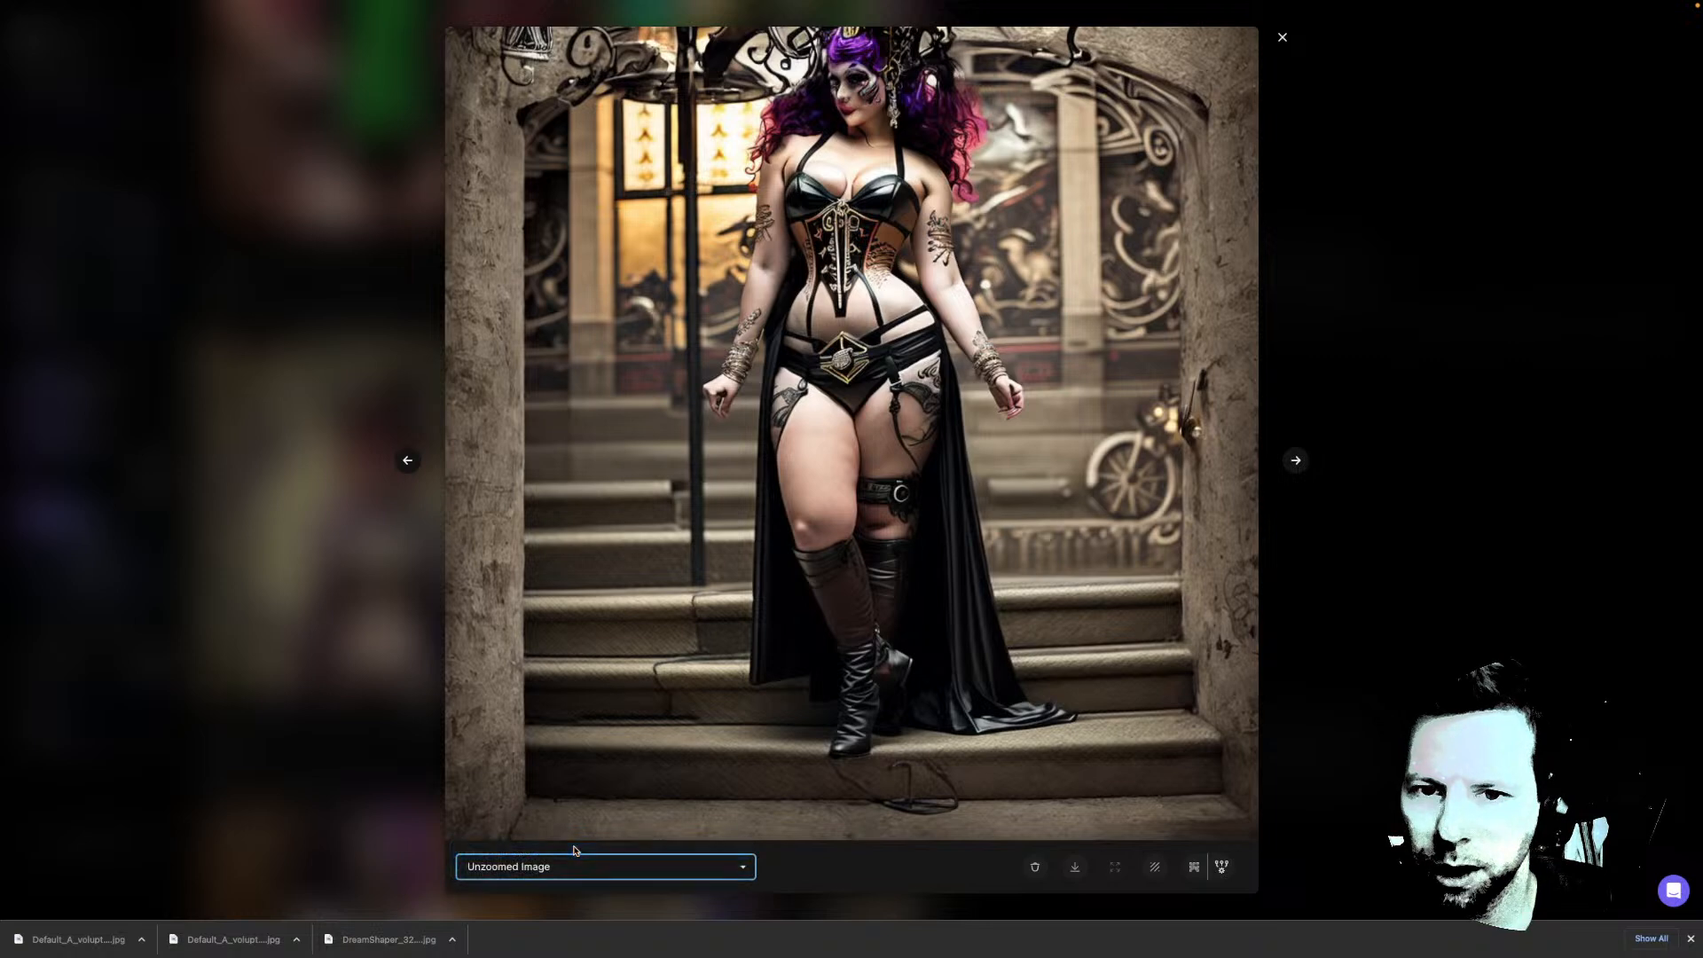
click(574, 849)
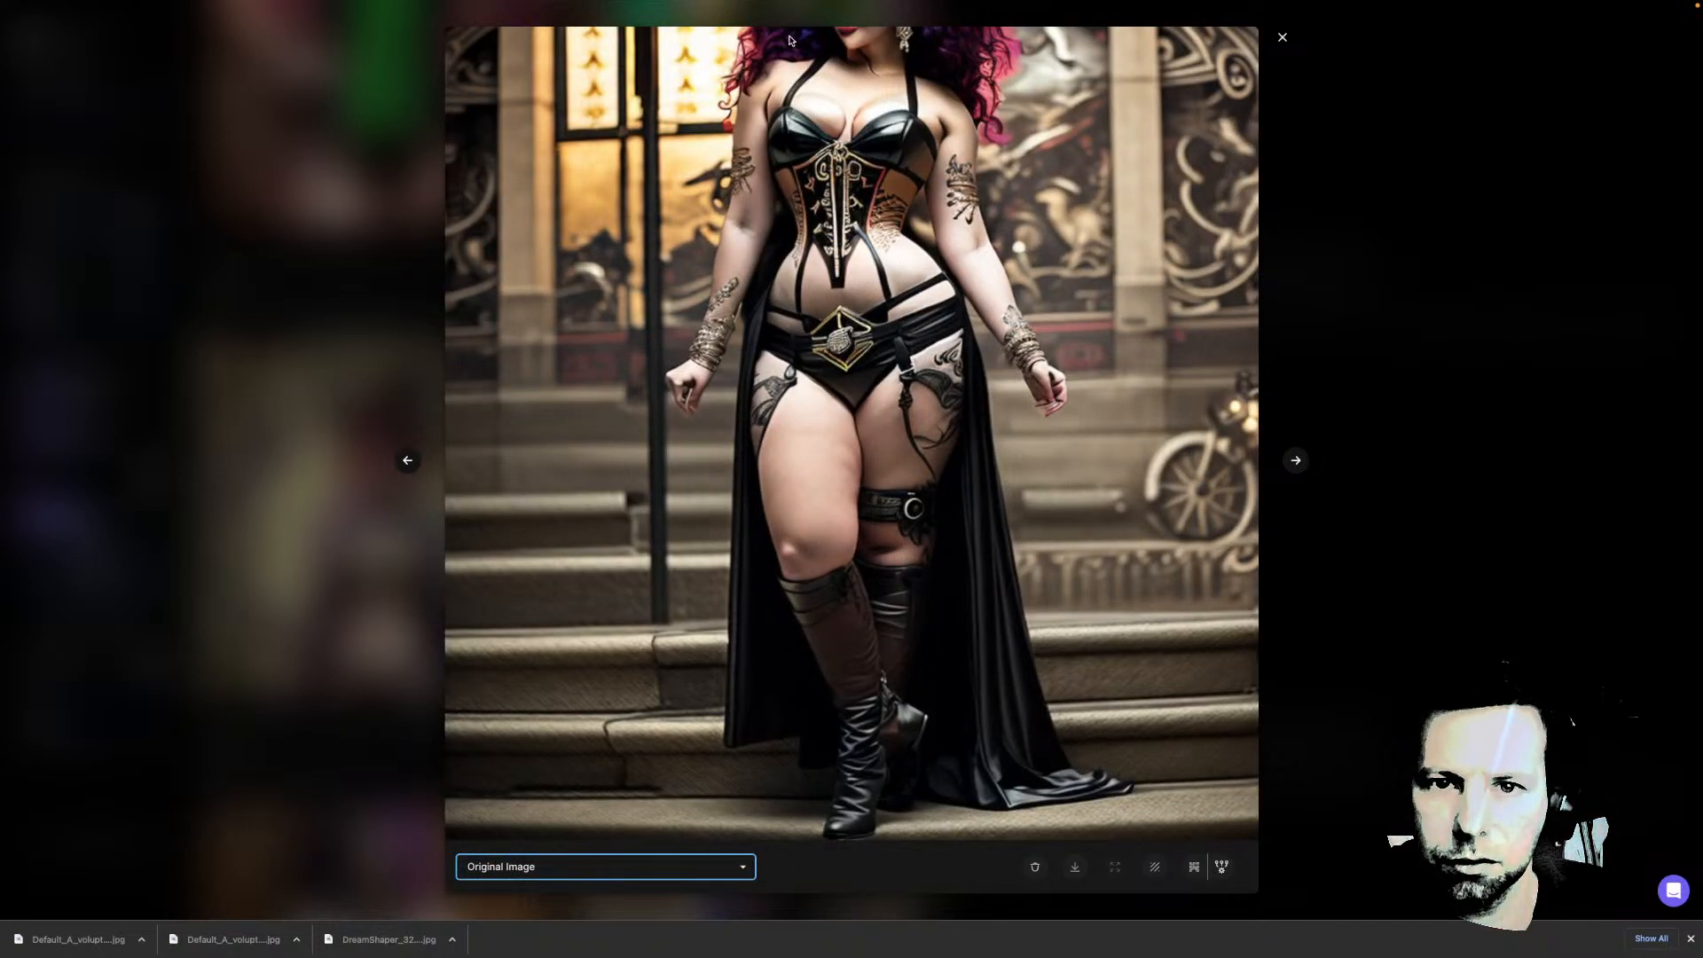
click(562, 869)
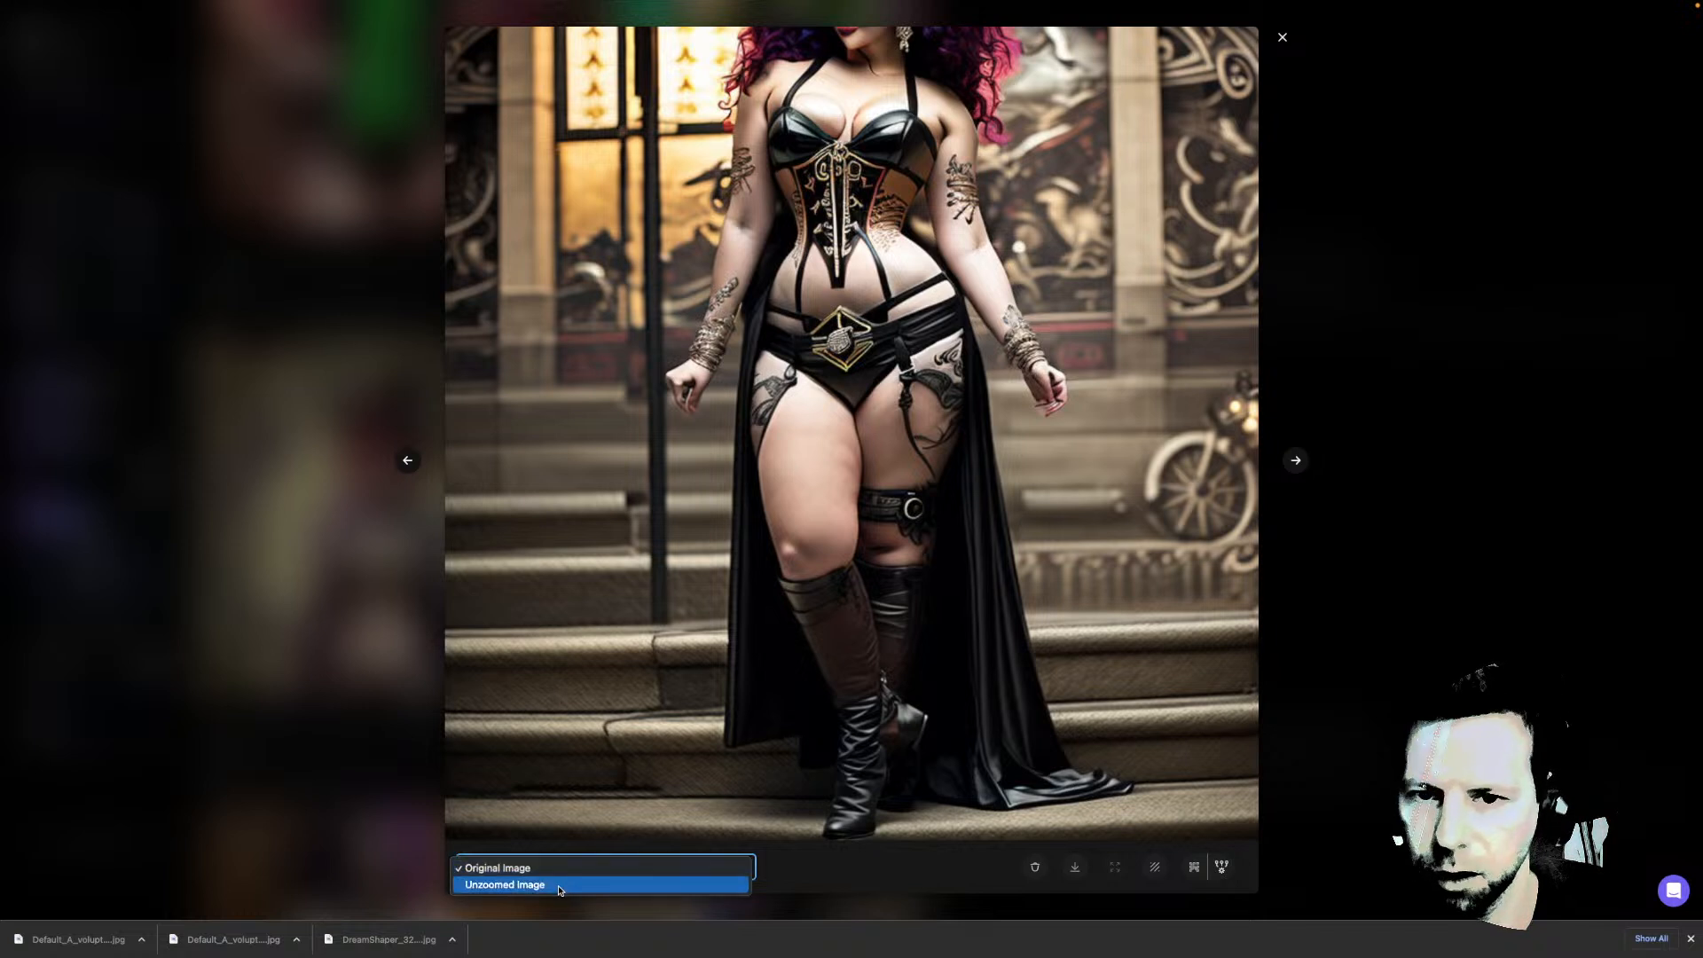
click(559, 888)
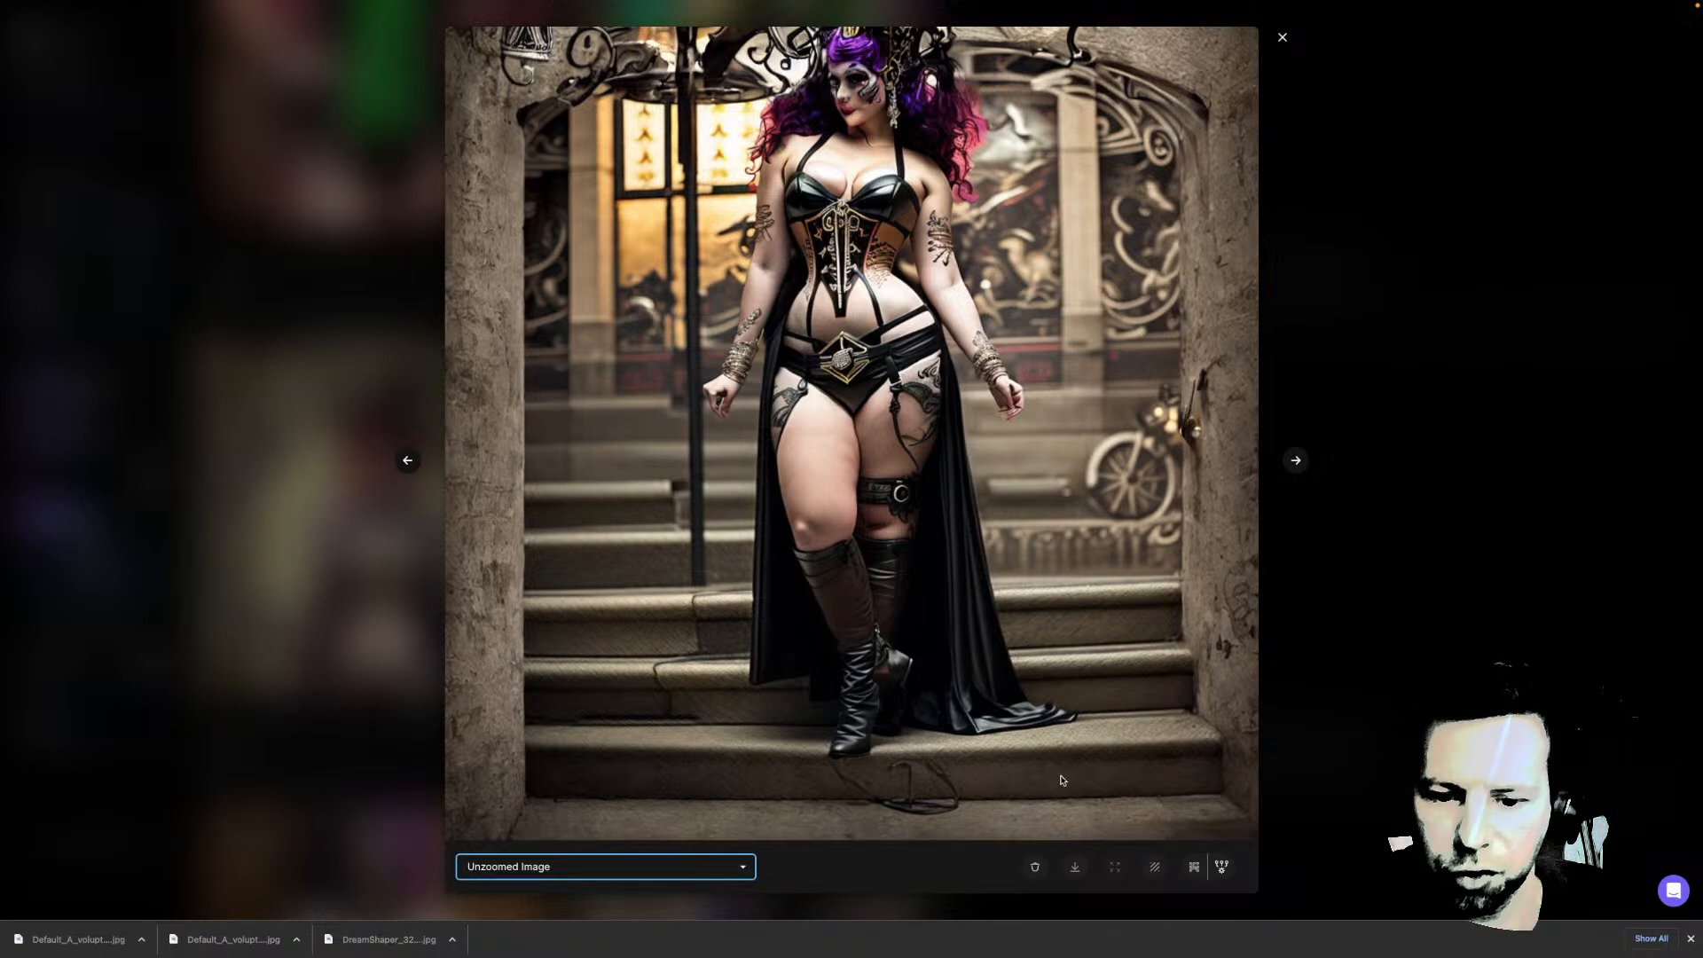
click(1406, 729)
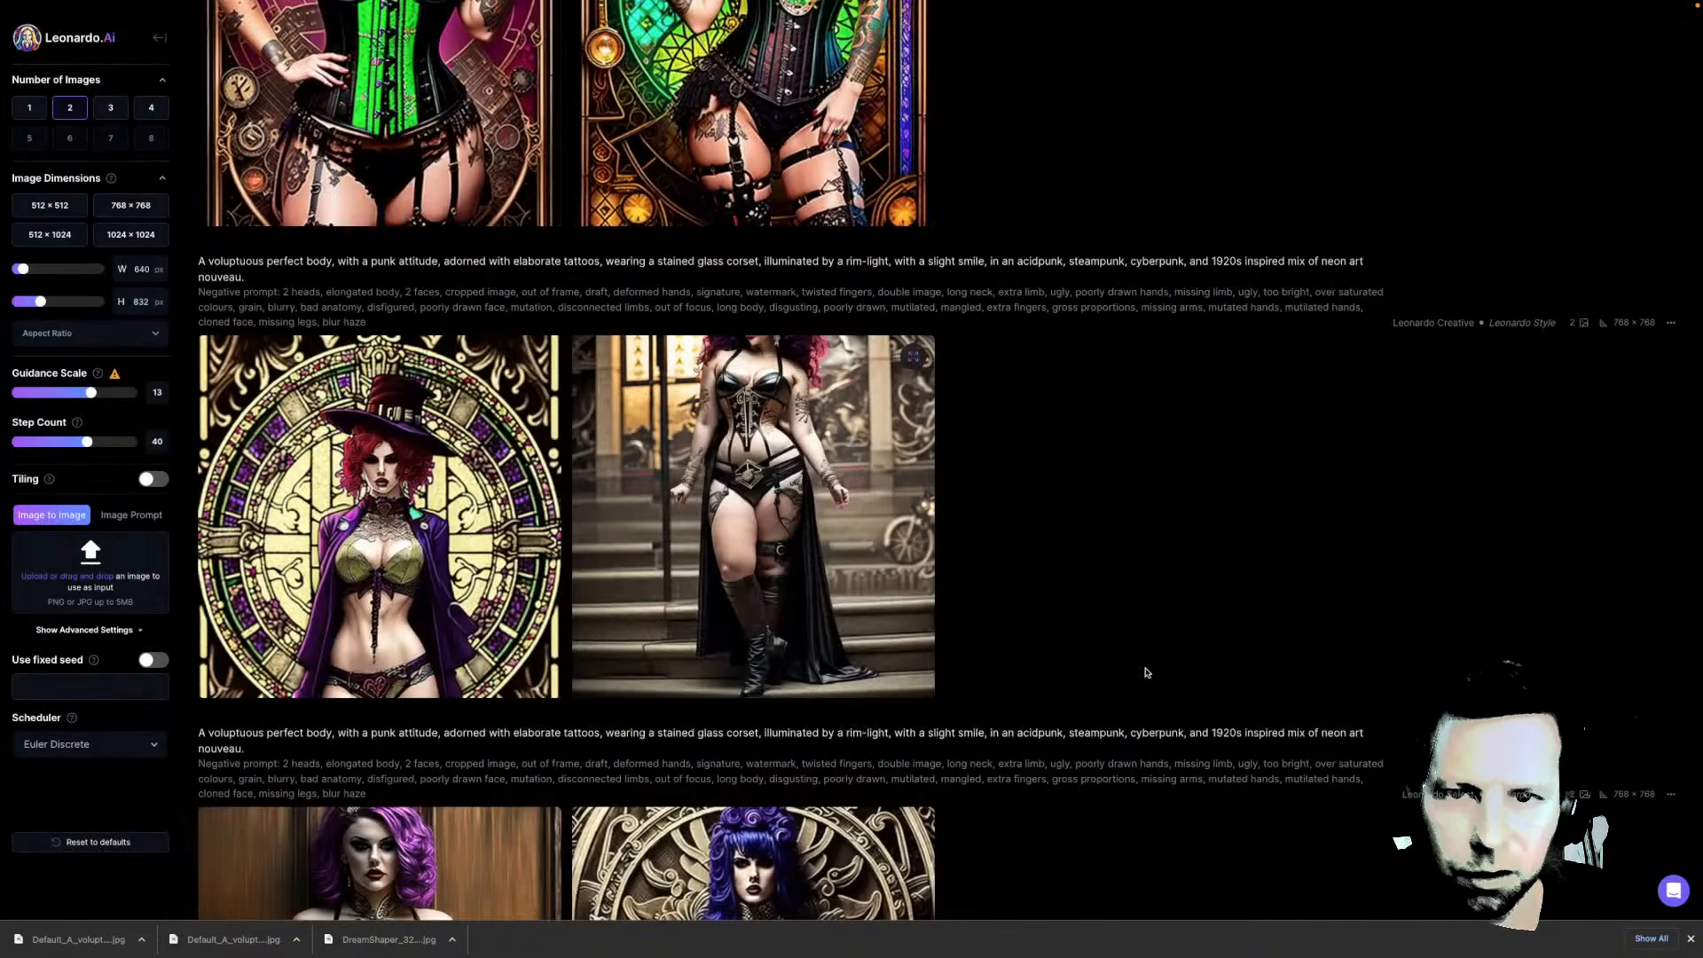
Select the entire positive prompt text of the AI Generation Tool
scroll(1039, 443, up, 1)
scroll(1039, 442, up, 5)
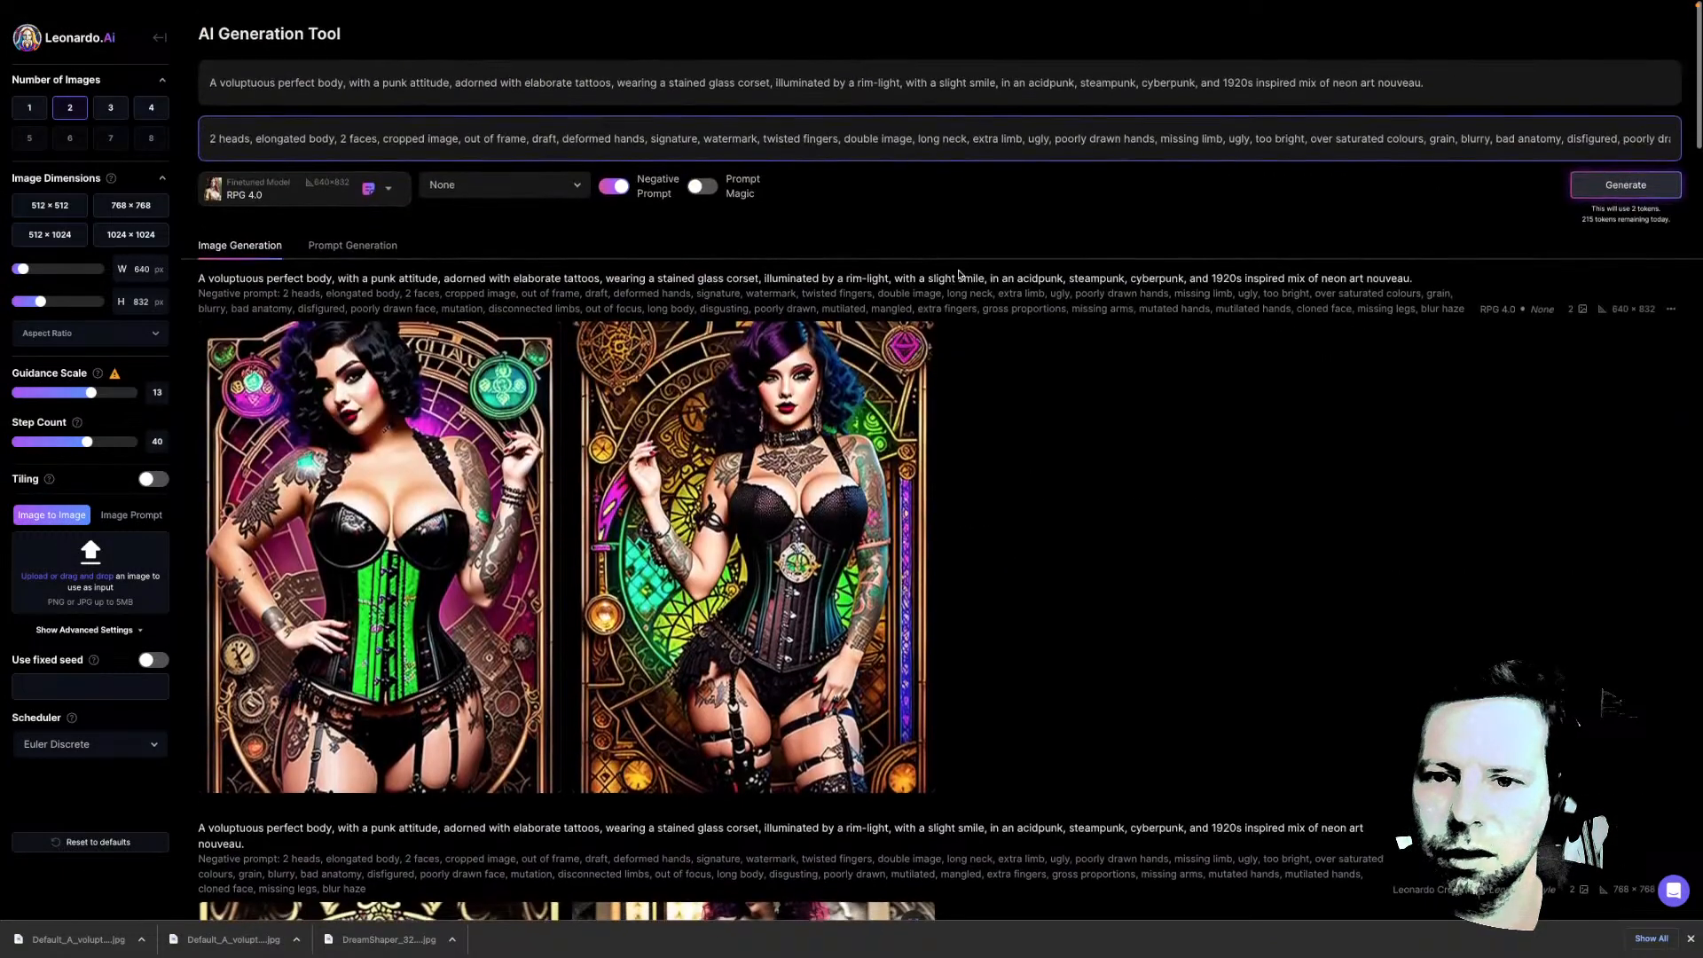
triple_click(709, 81)
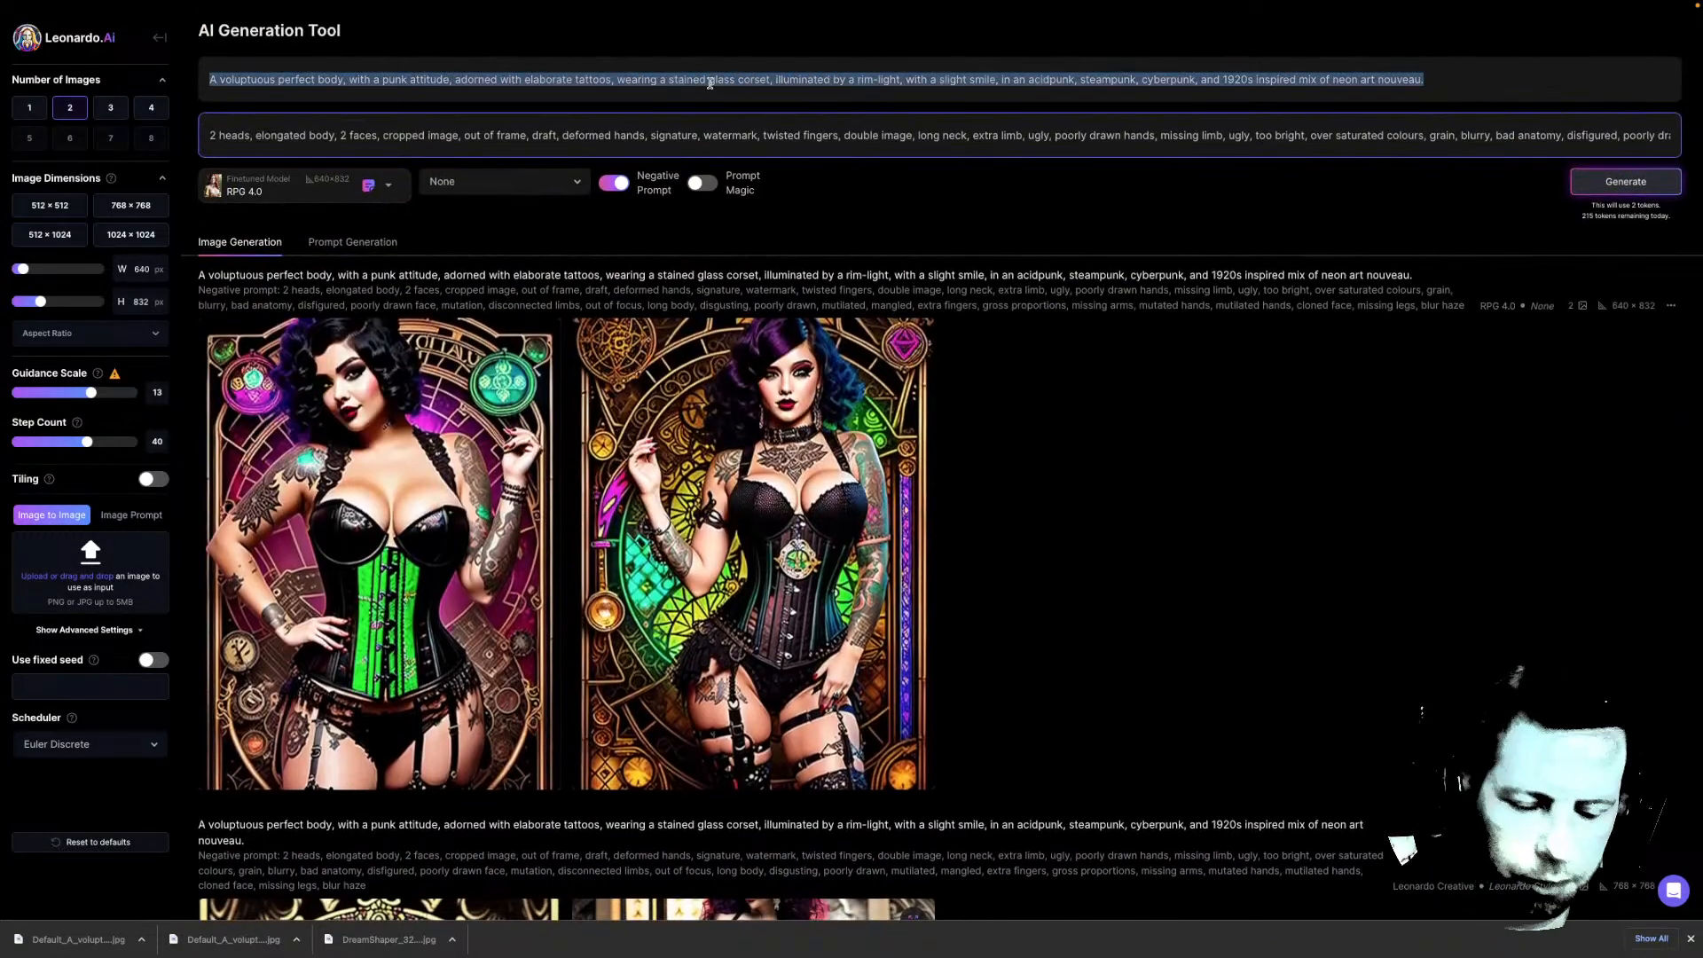
View the Leonardo Creative image of the figure on the stone steps enlarged, close it, and open that image in the canvas editor
scroll(1124, 567, down, 6)
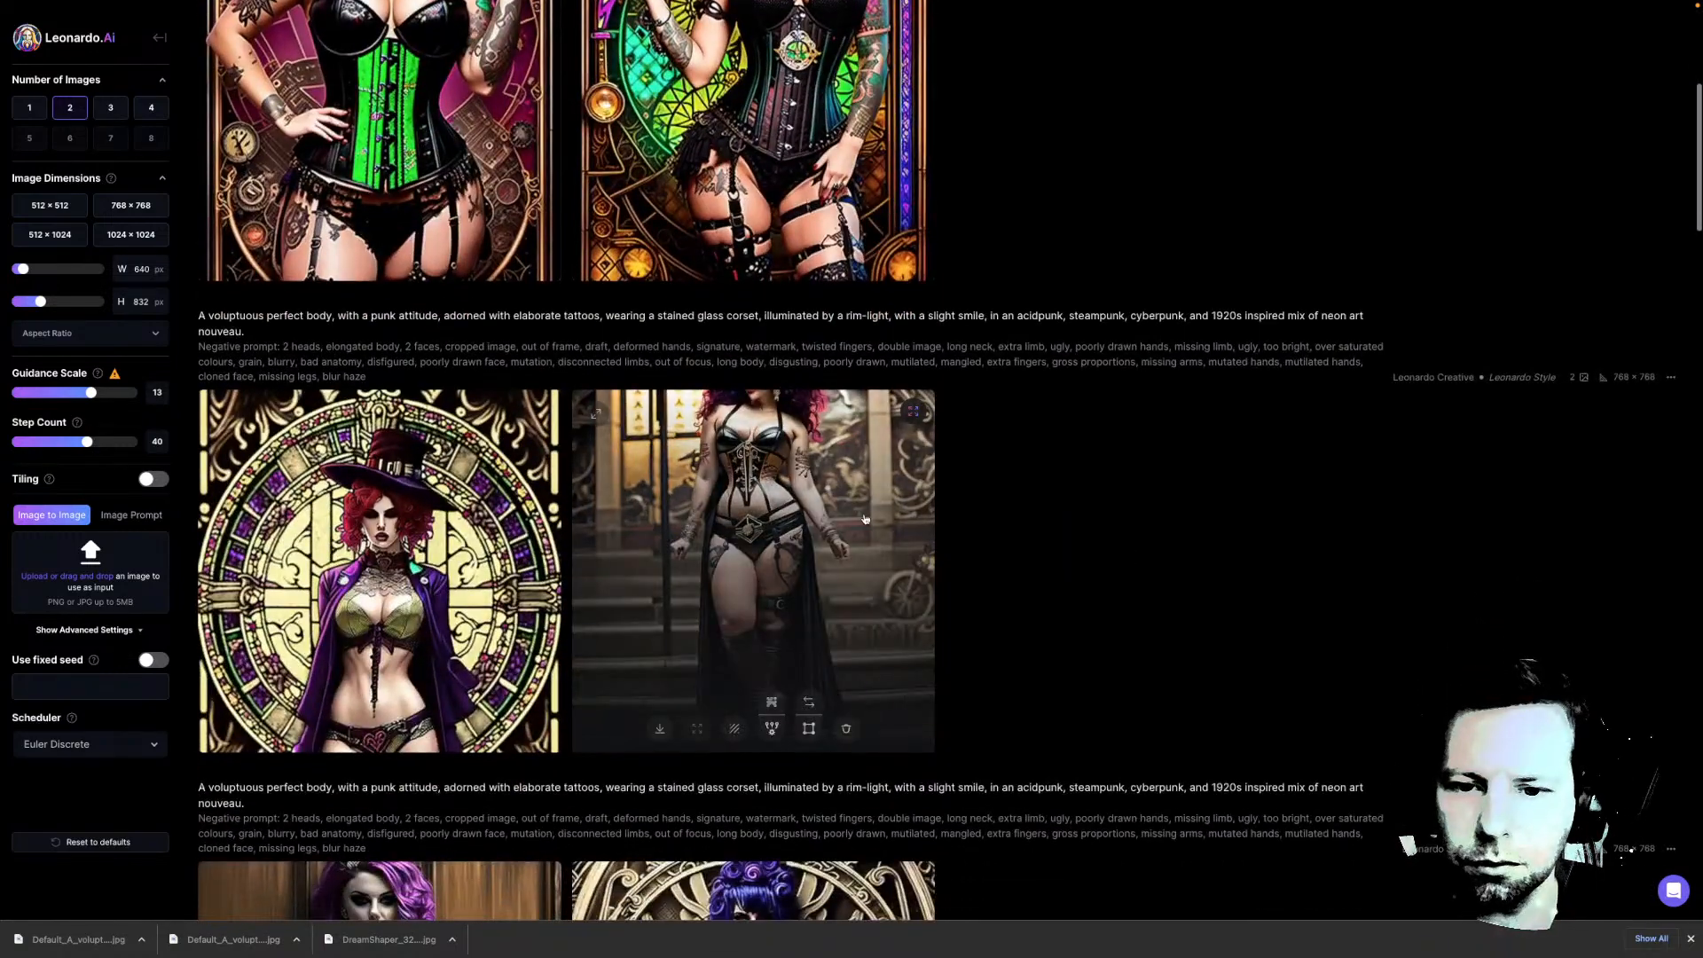
click(870, 589)
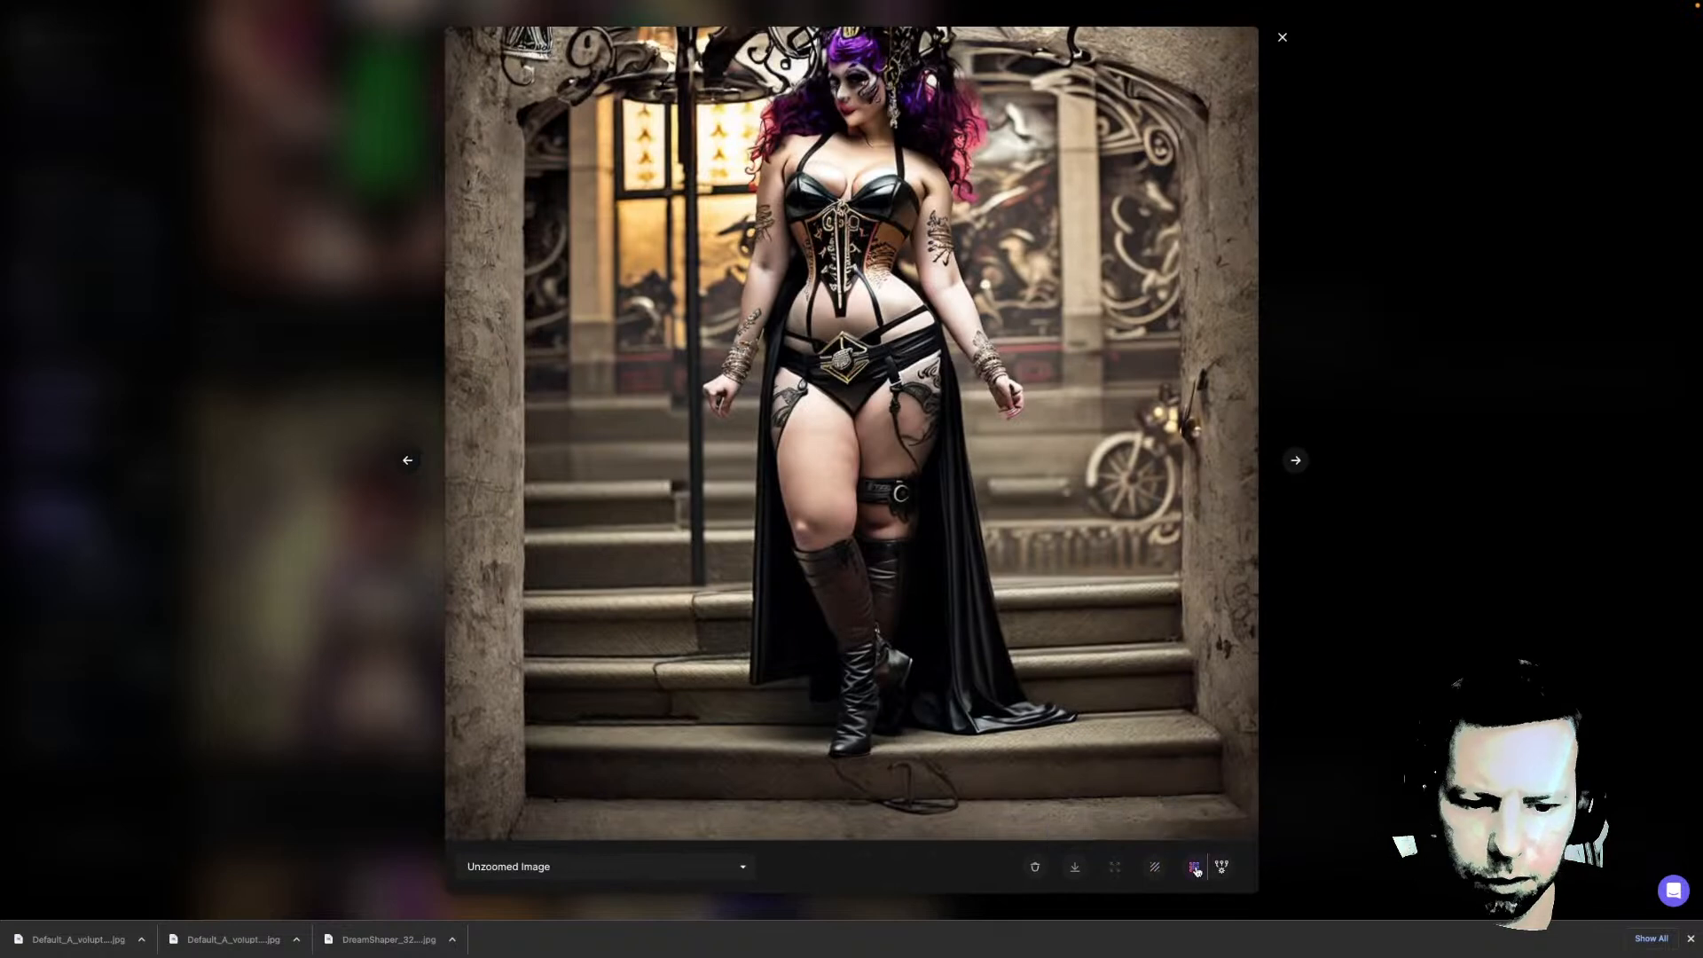
click(1311, 394)
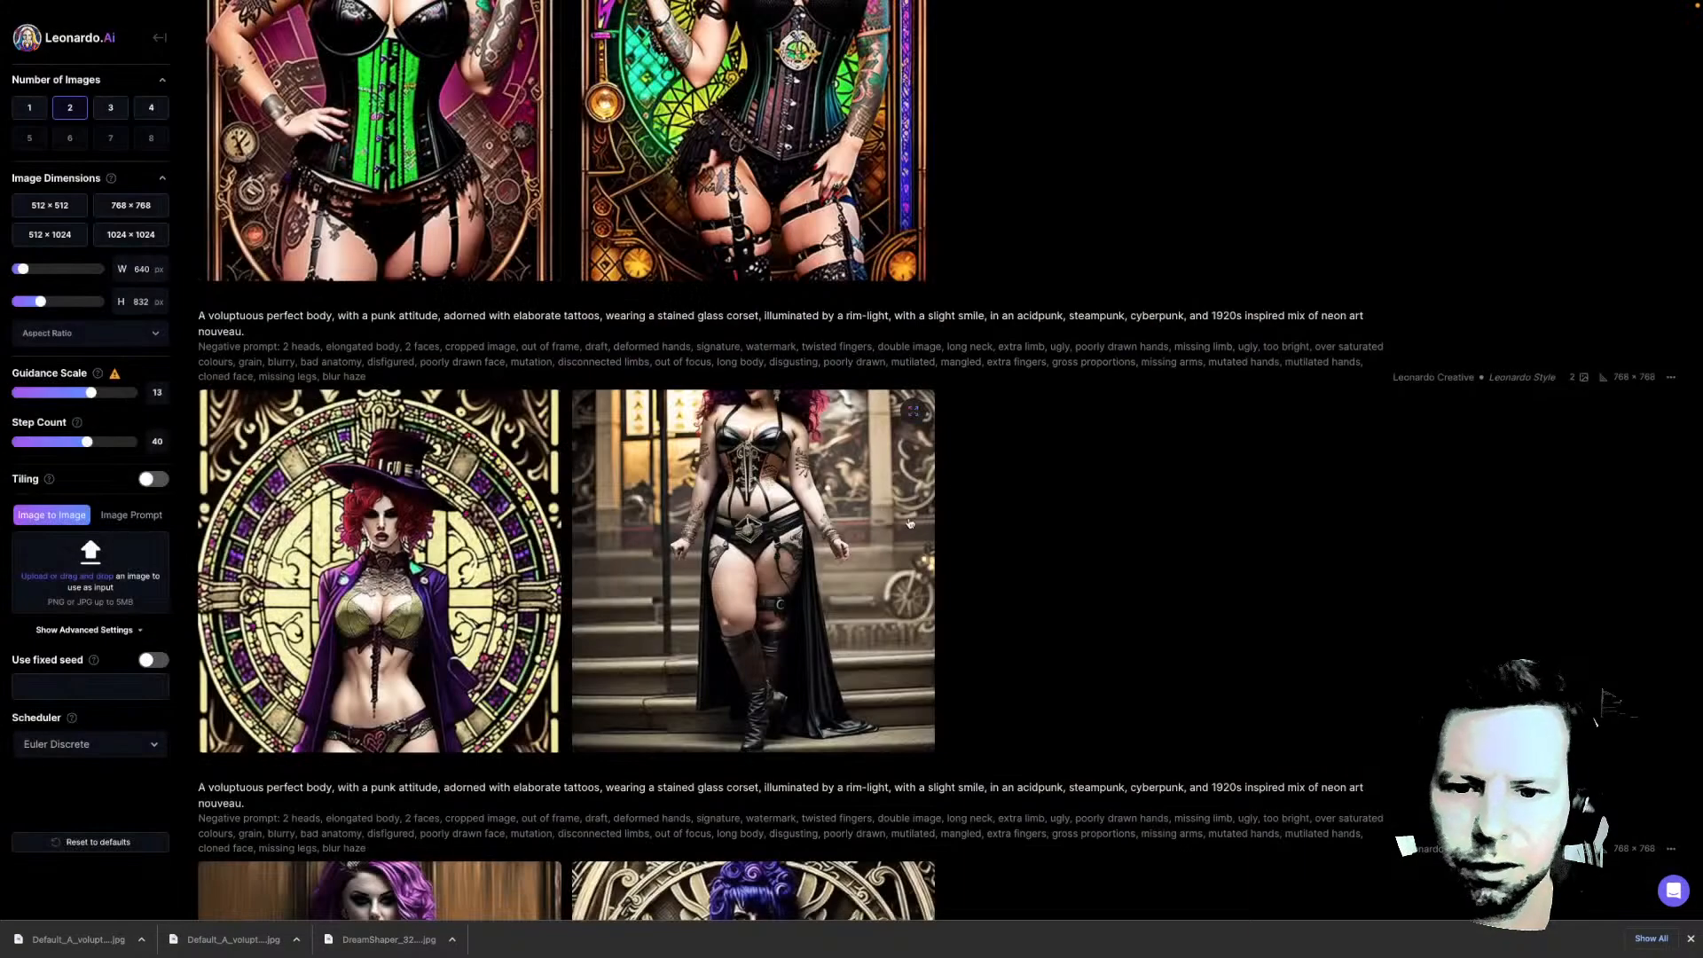
mouse_move(829, 531)
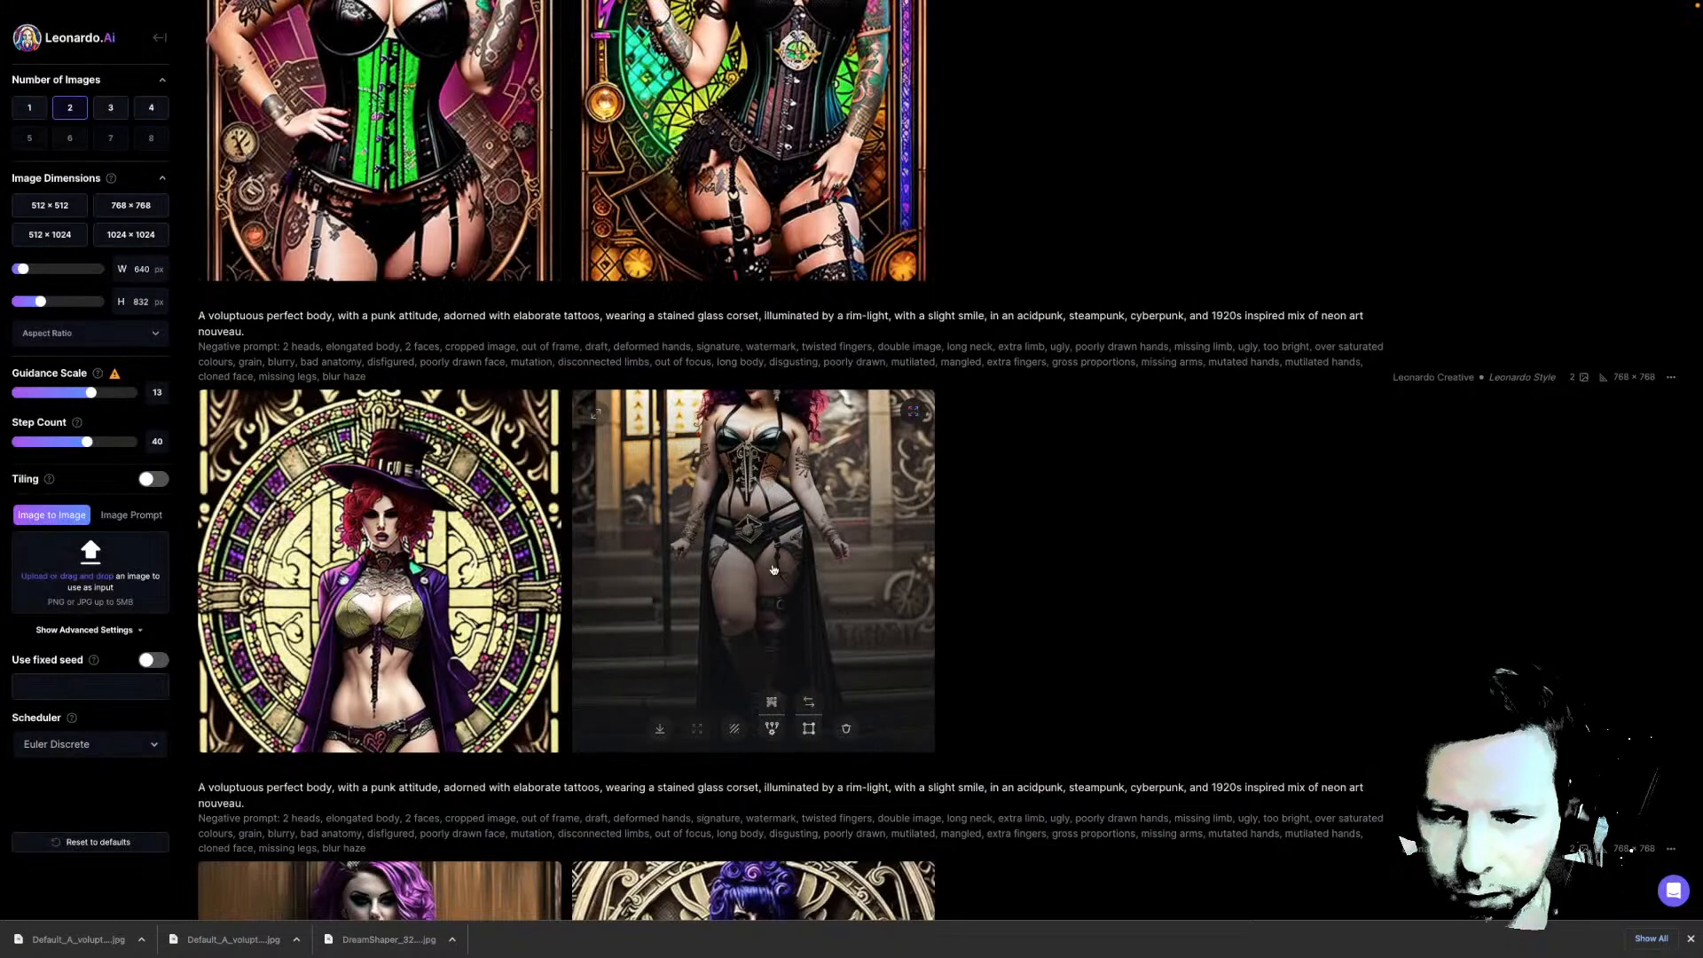
click(810, 730)
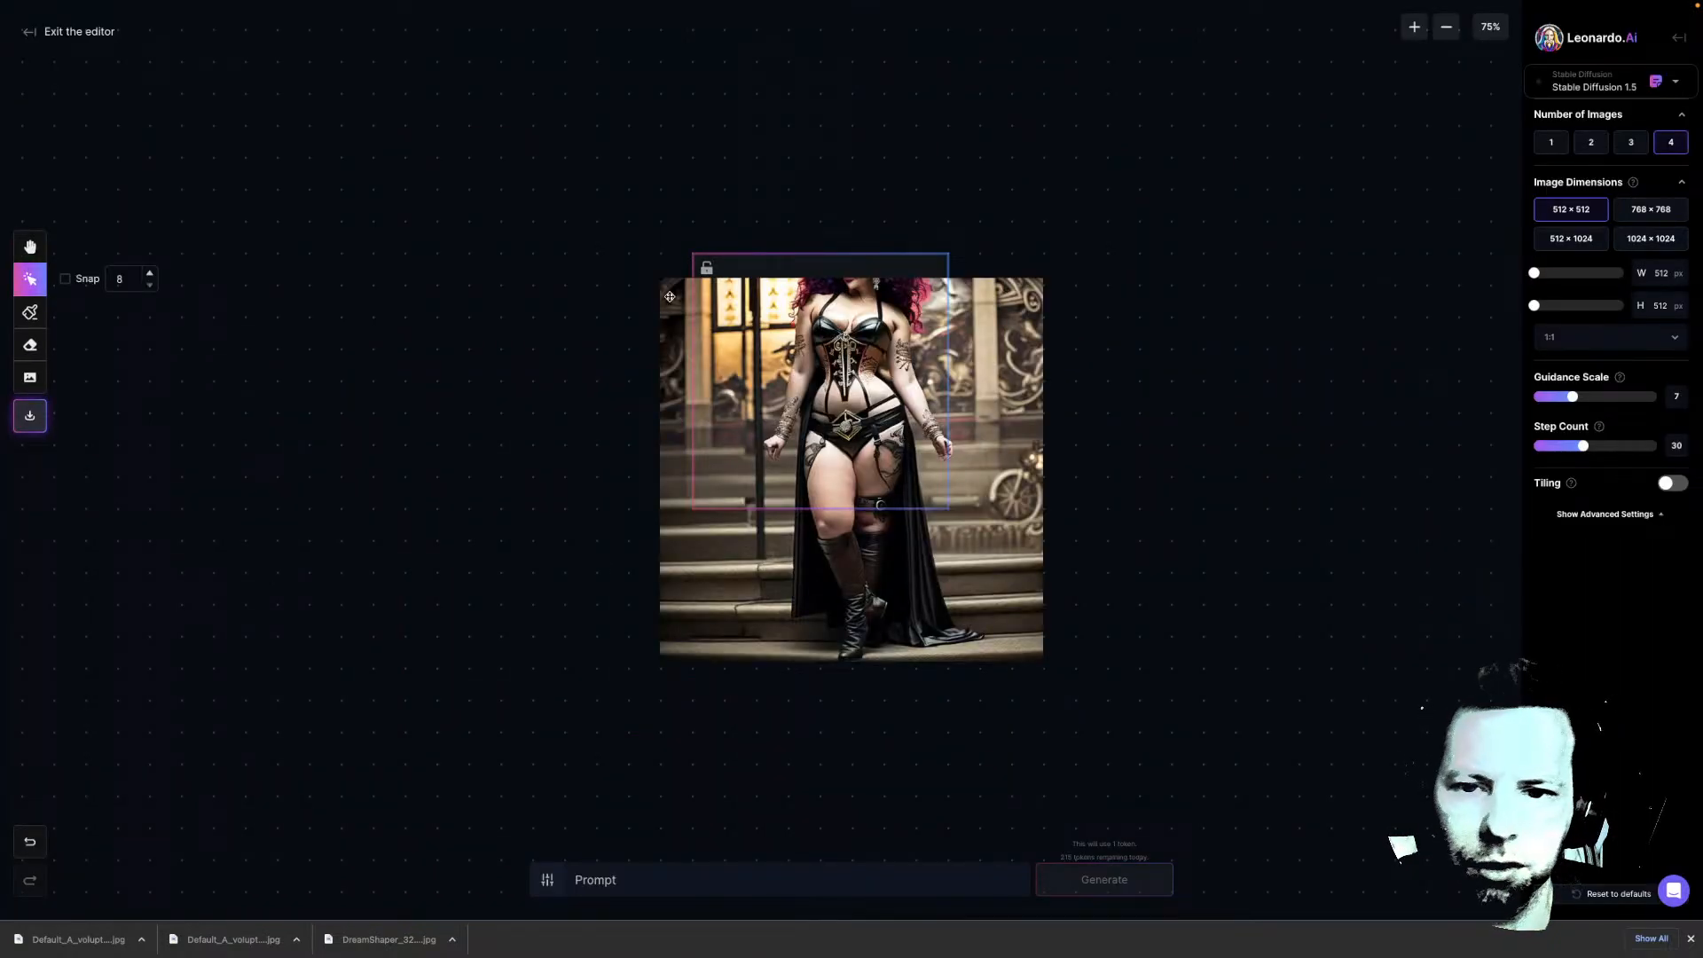
Widen the generation frame to 768 px and place it over the empty area above the figure, overlapping the image's upper edge
drag(876, 409, 846, 391)
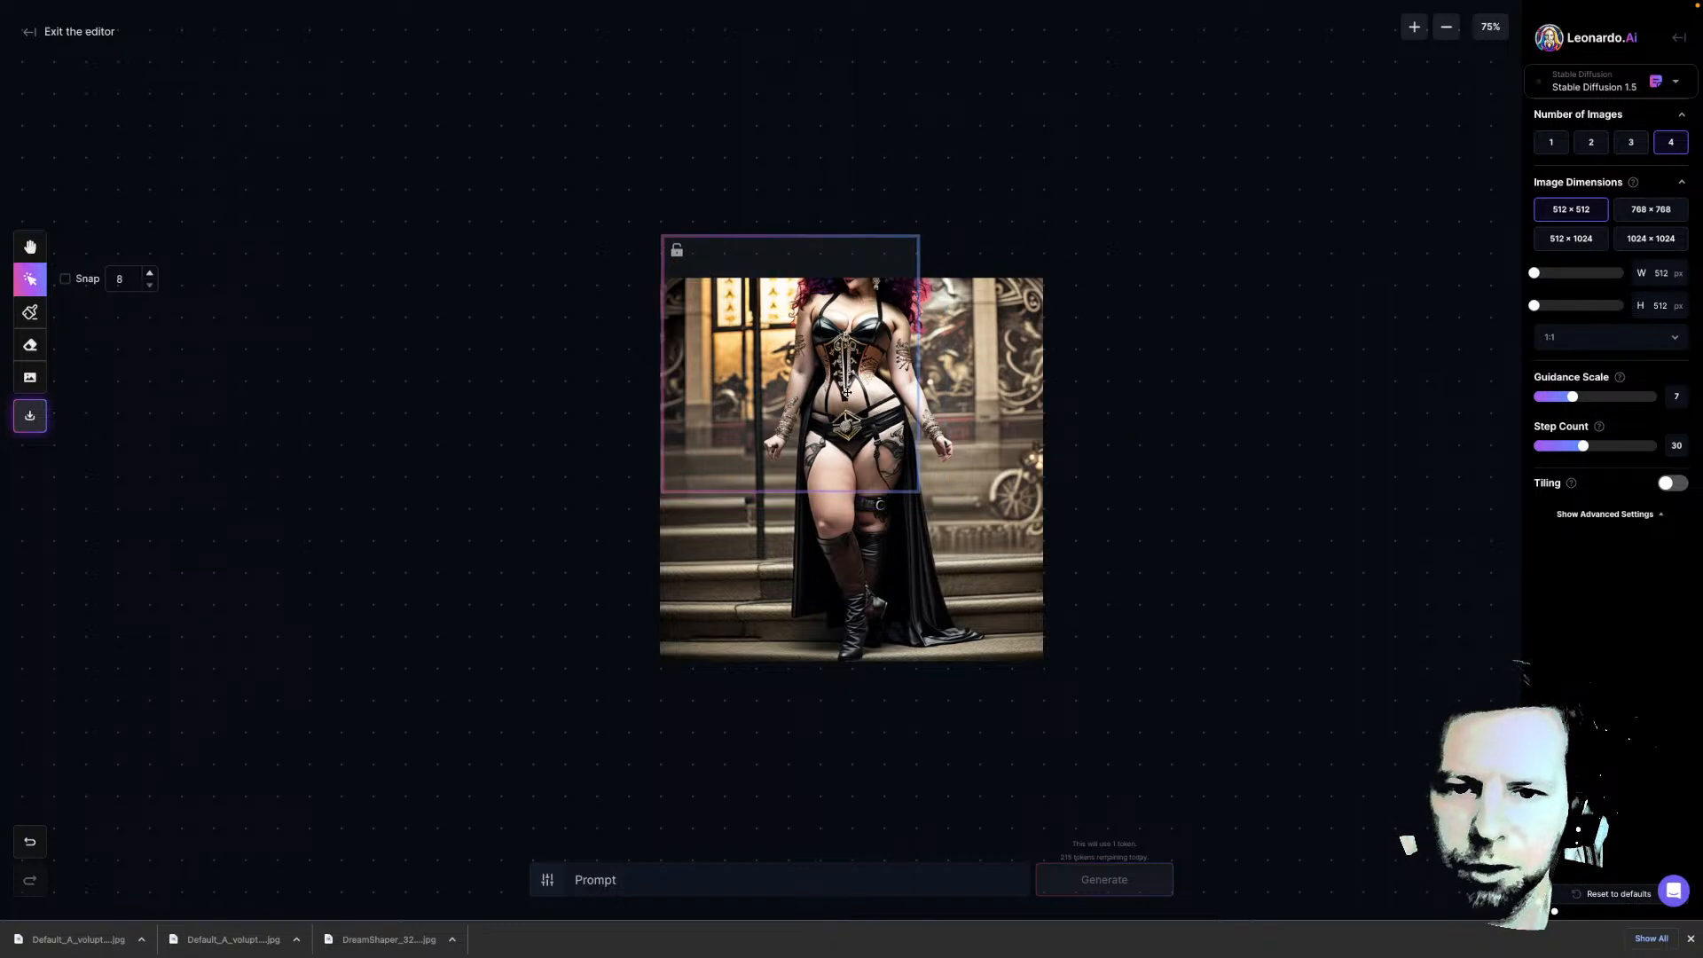
click(1556, 277)
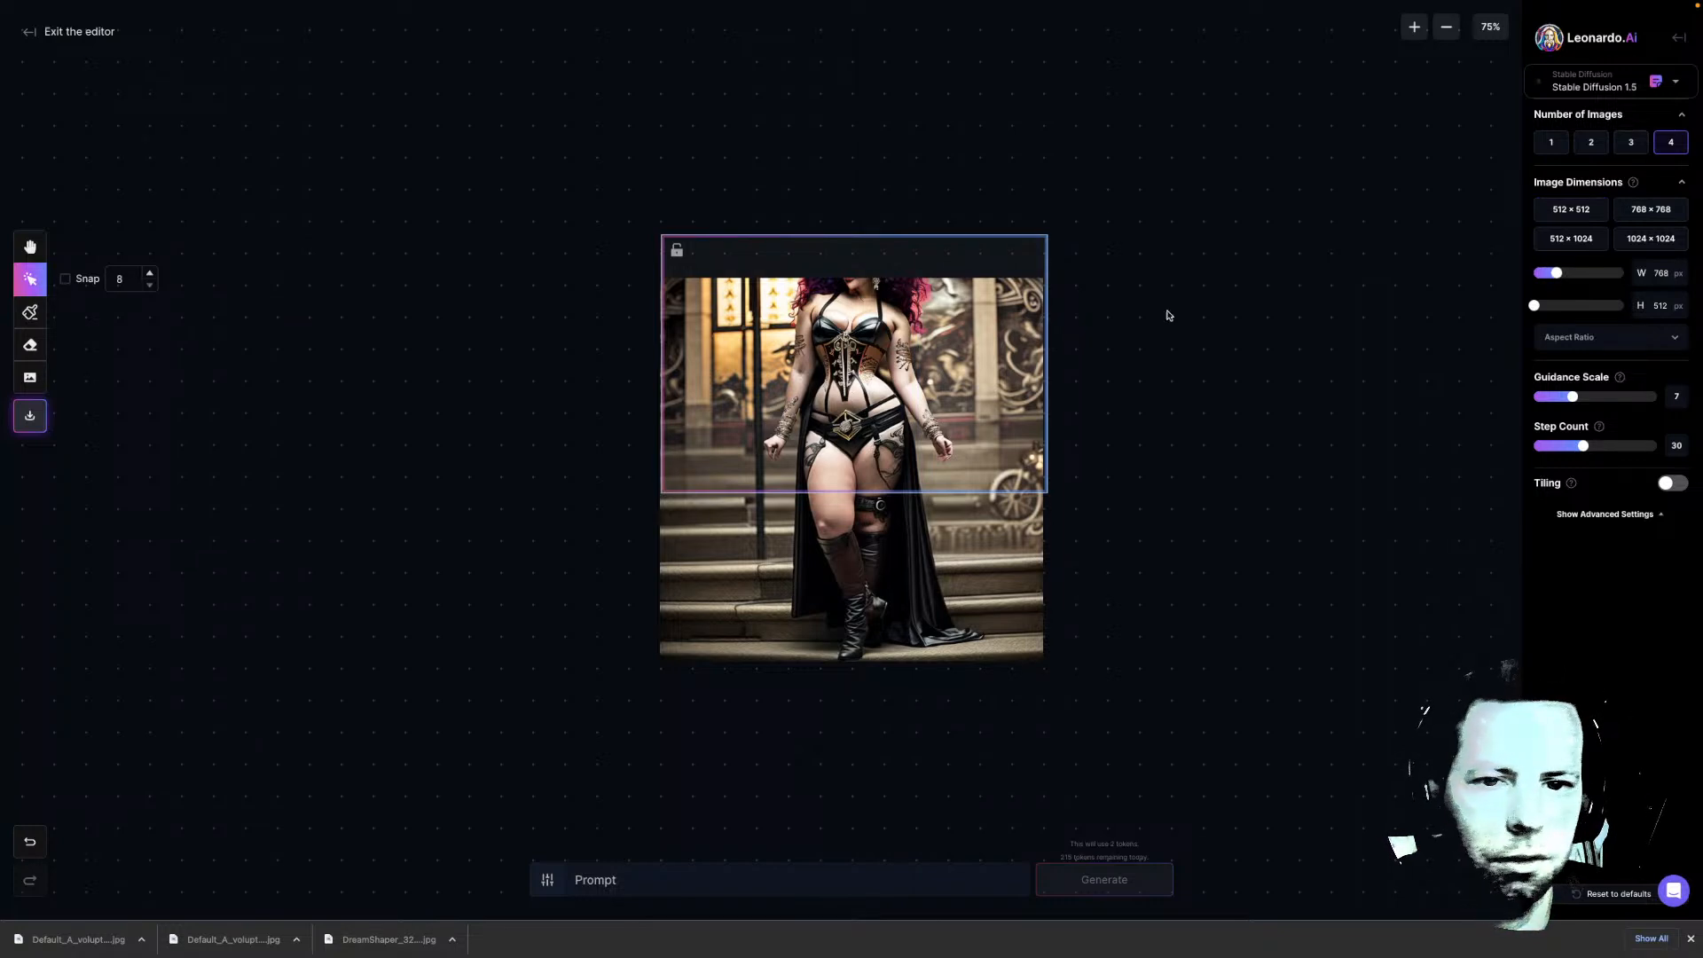
drag(911, 387, 909, 237)
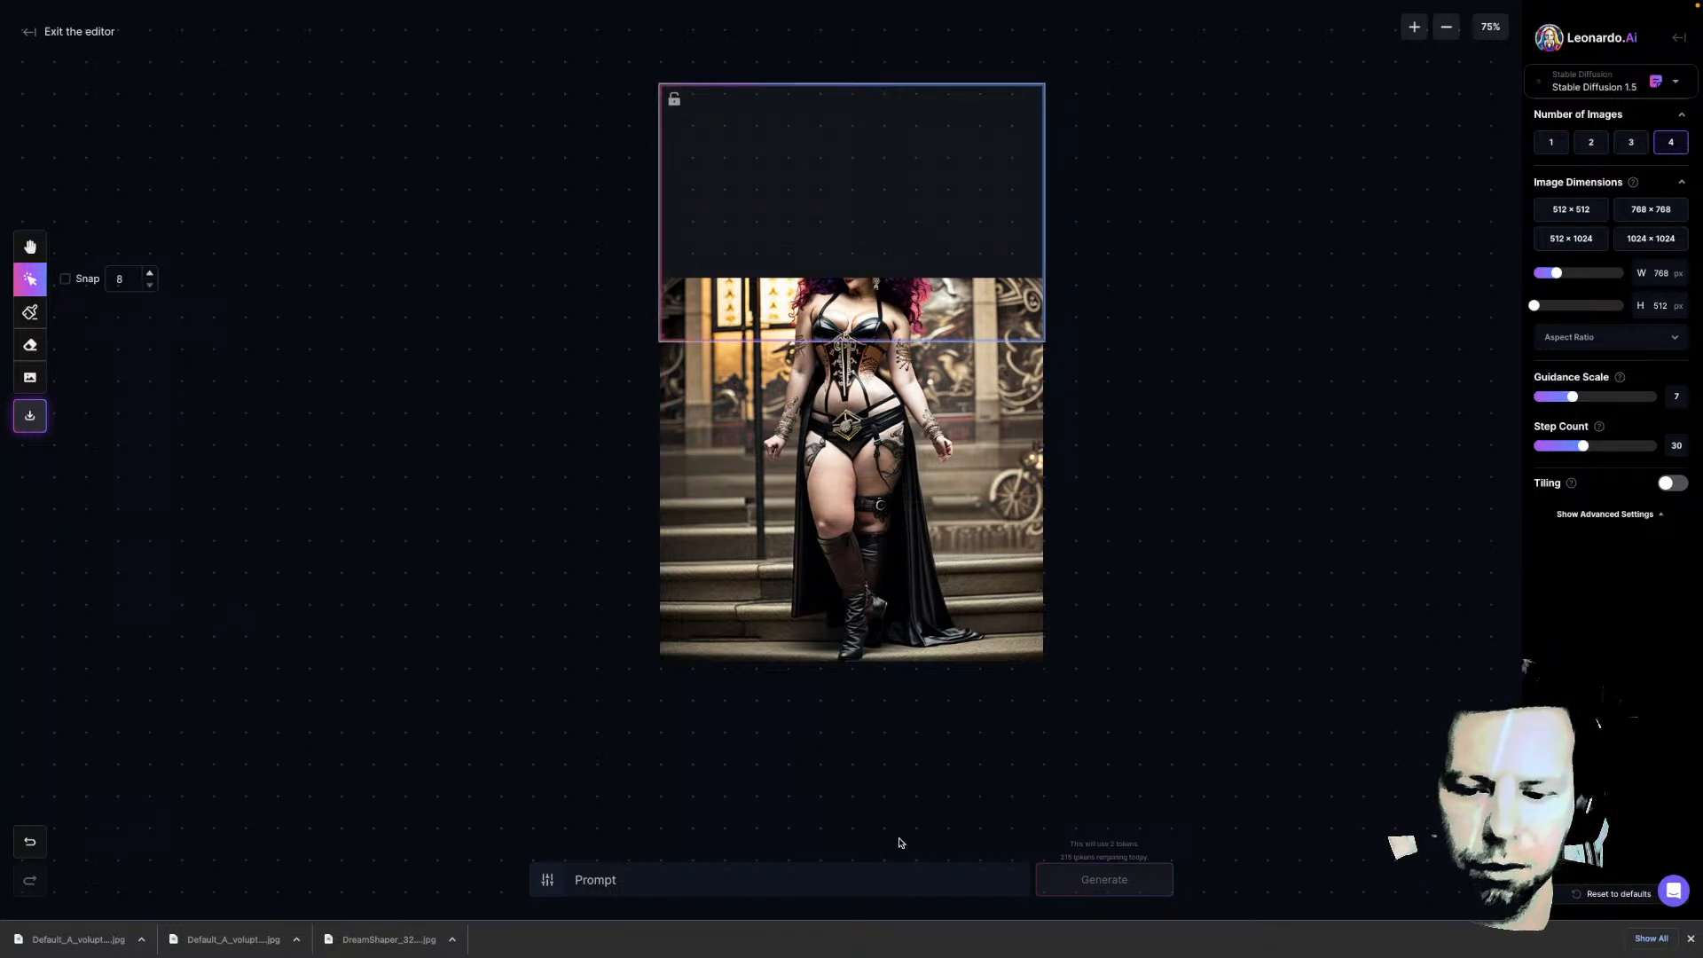
Paste the copied punk art nouveau prompt into the canvas, allow clipboard access, and generate four extensions for the frame
key(ctrl+v)
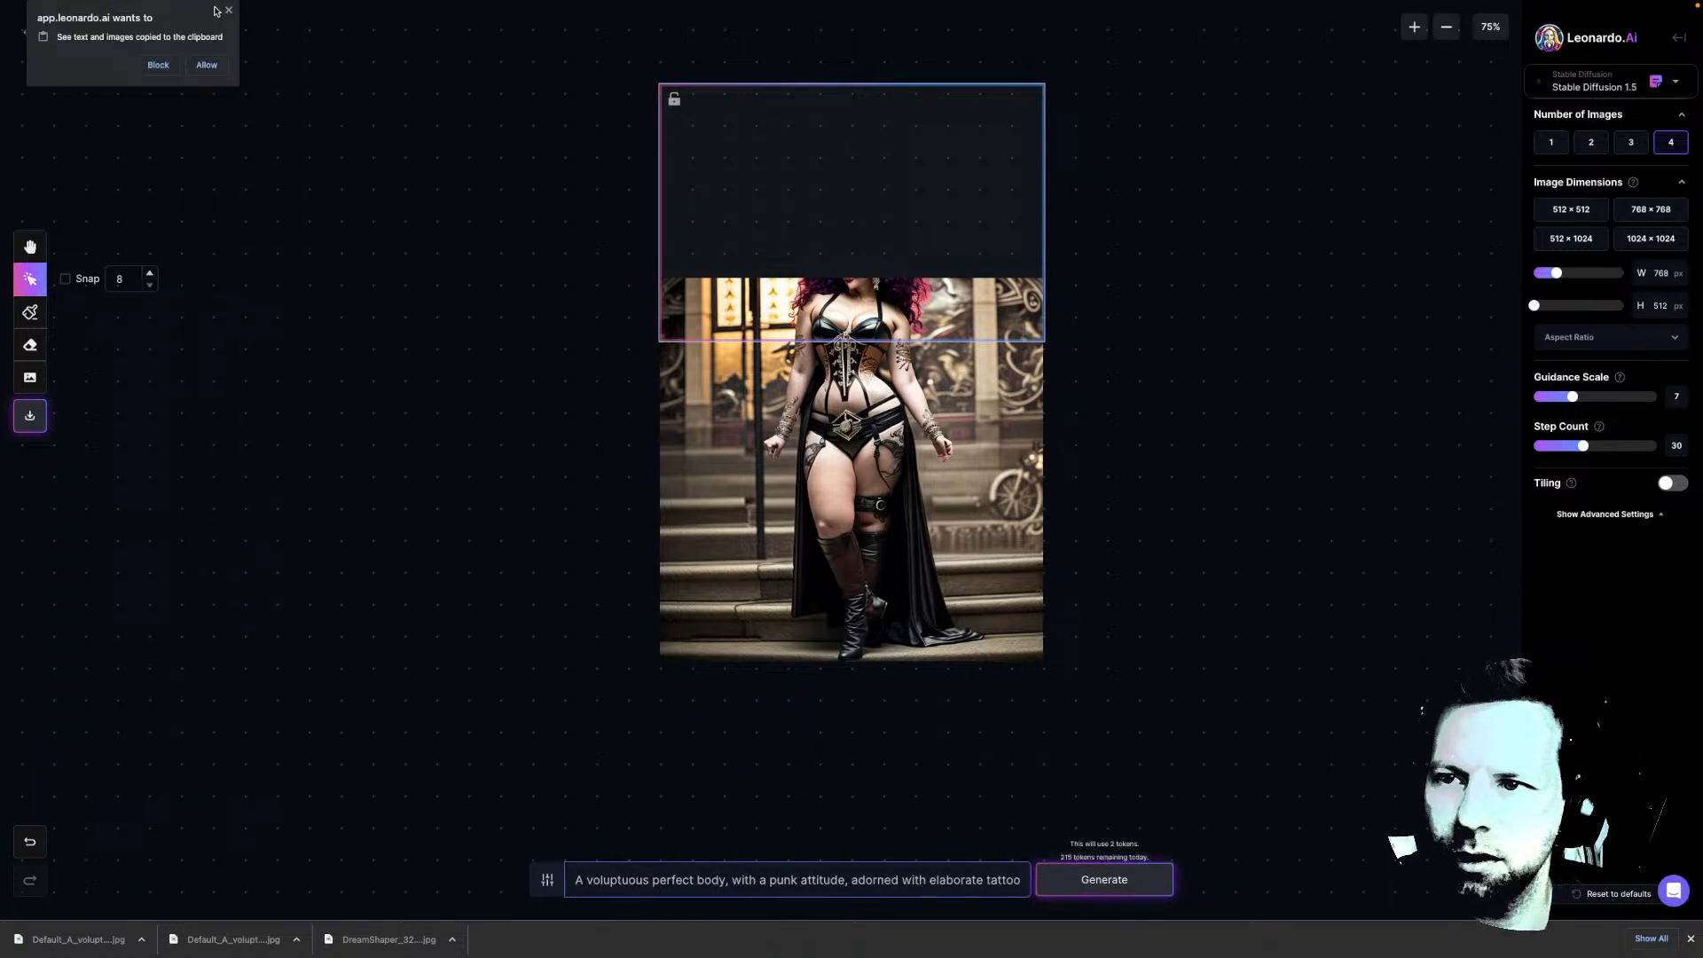
click(206, 65)
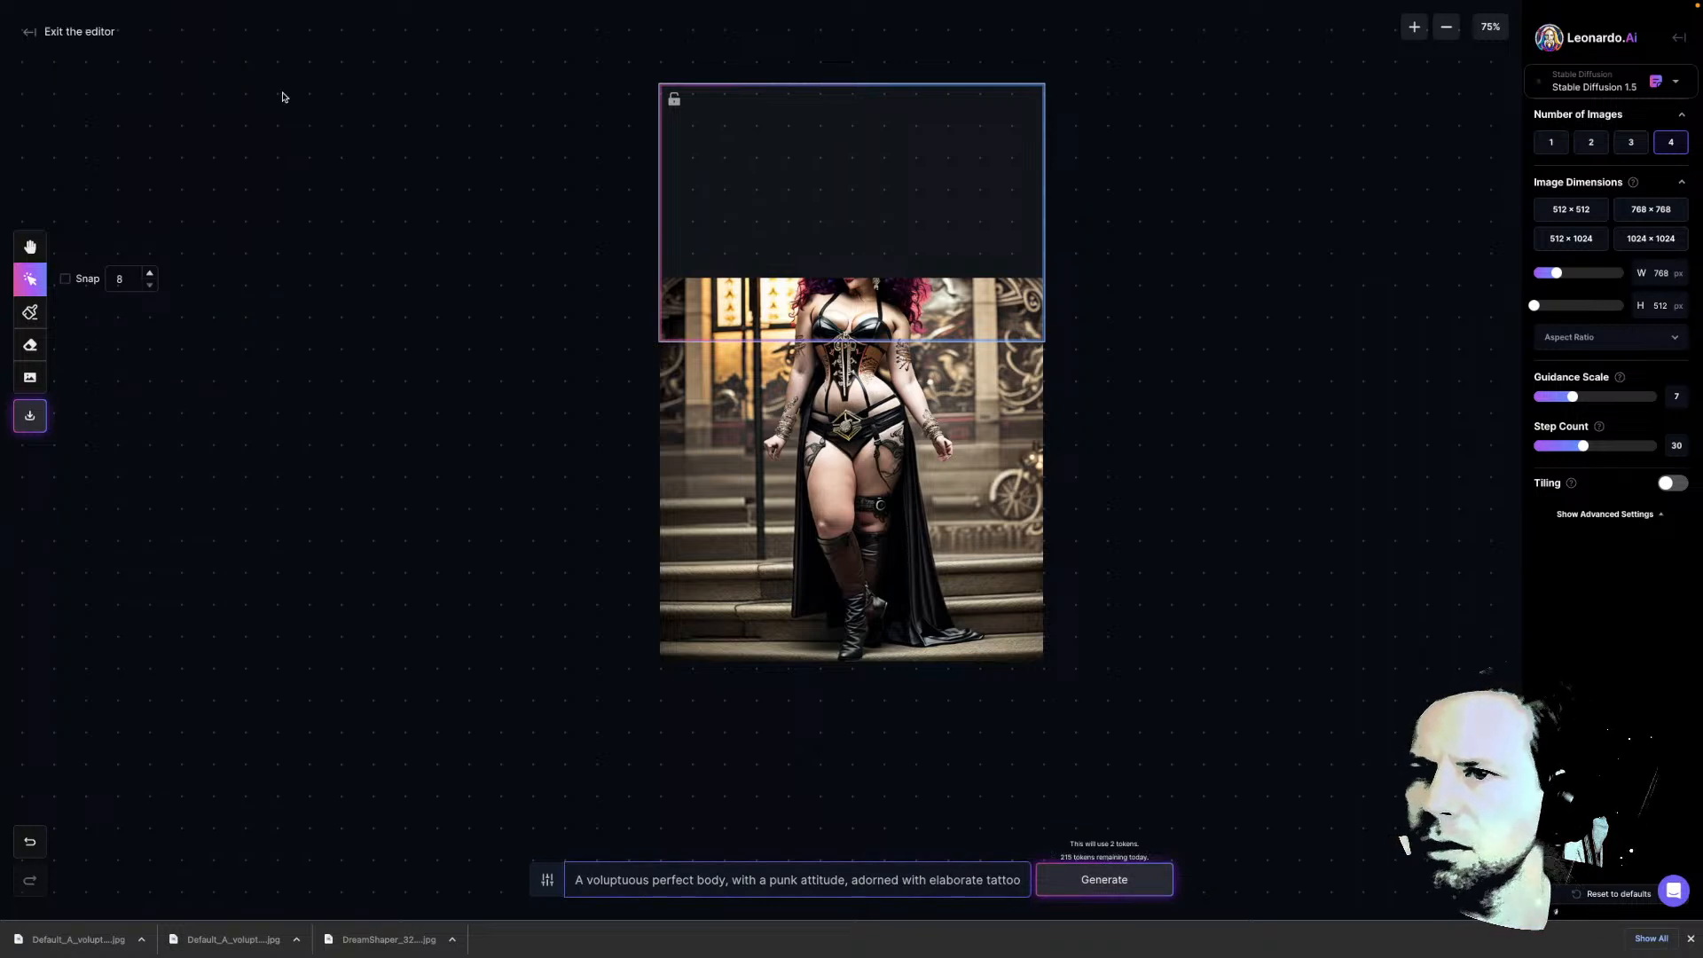
click(1101, 887)
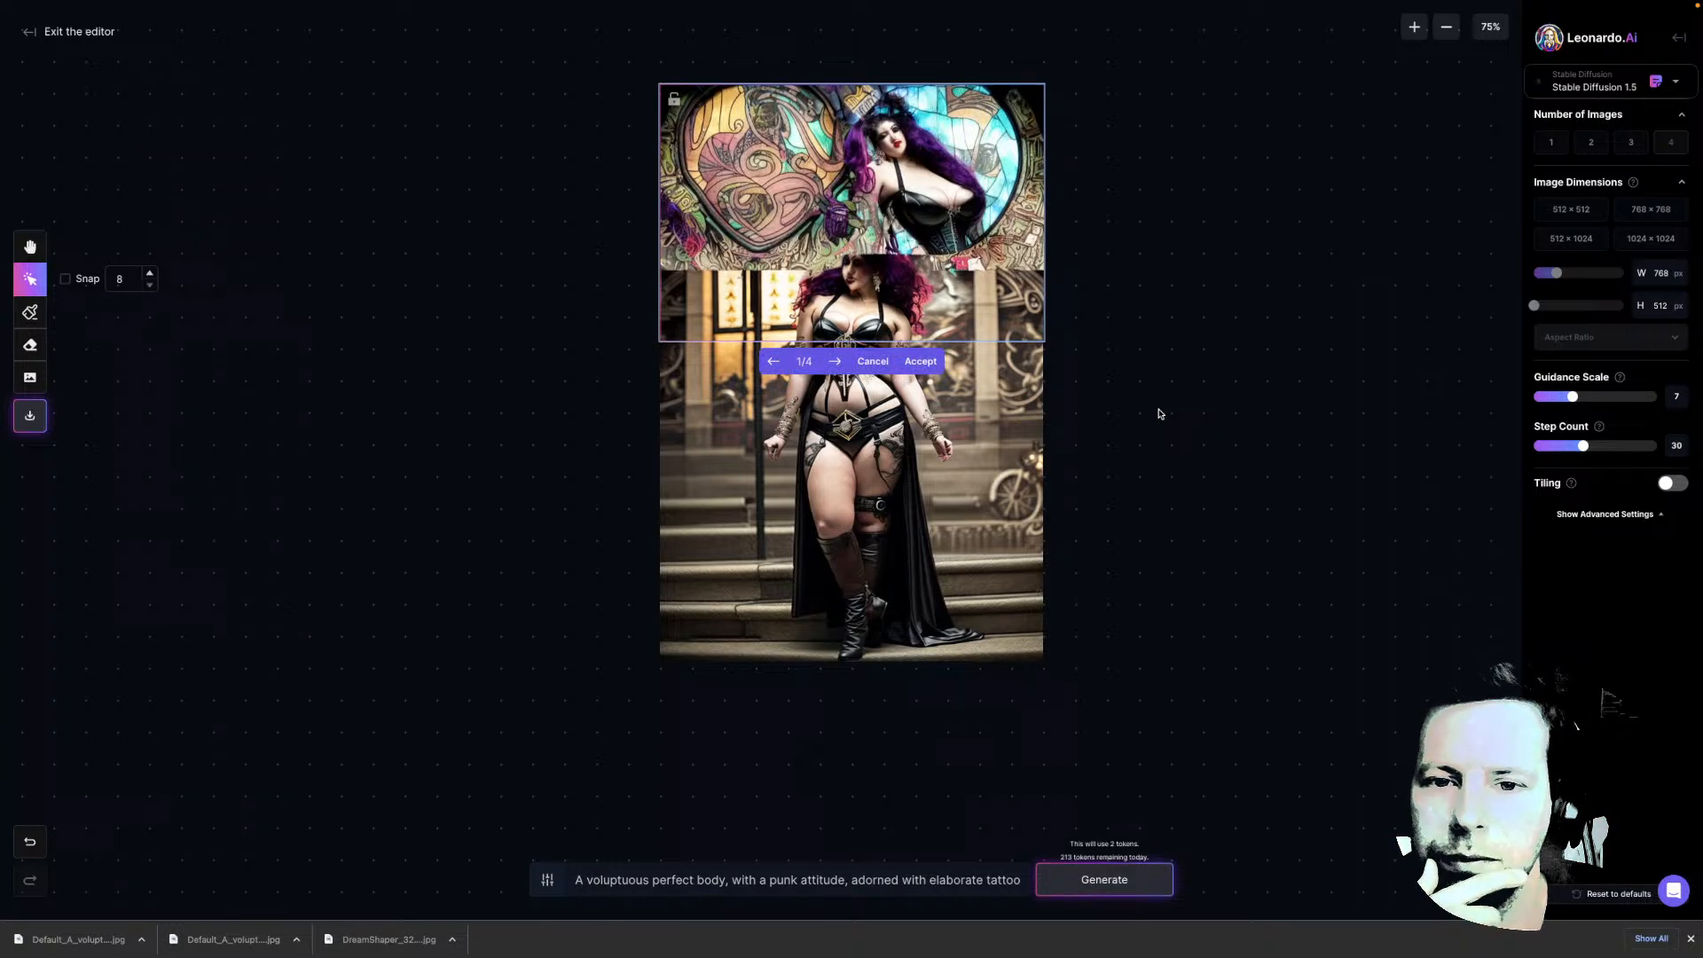
Cycle through the four generated extensions above the figure to compare how well they match the image
click(837, 363)
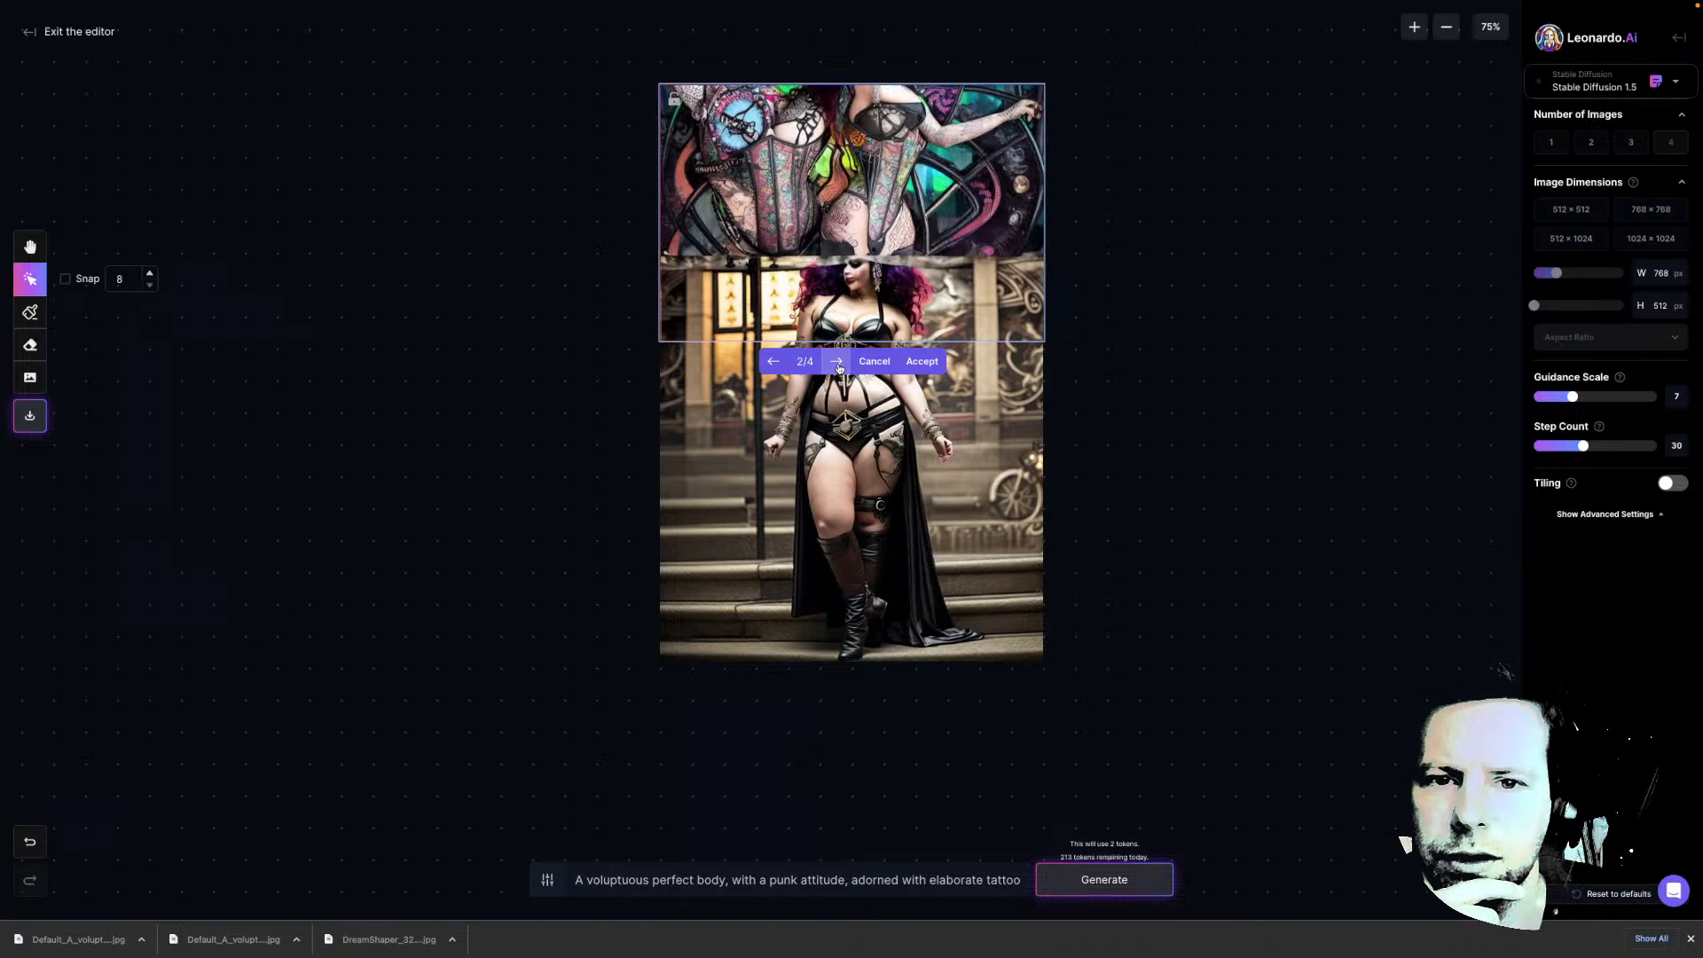
click(837, 362)
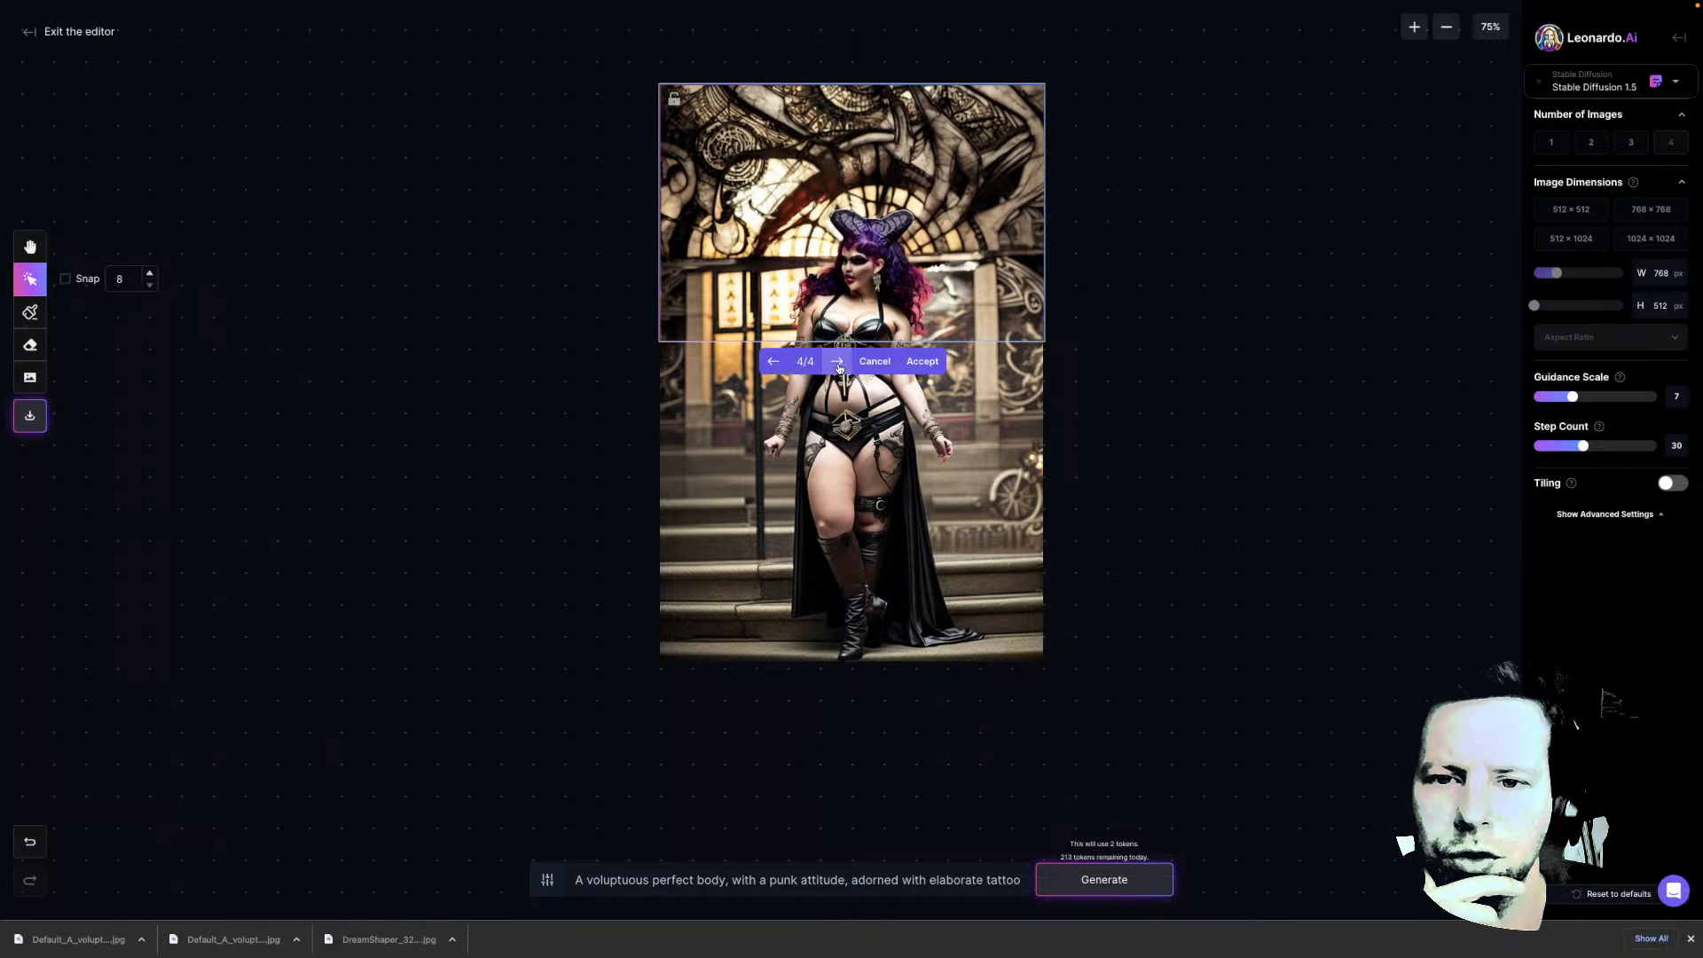
click(837, 361)
click(837, 361)
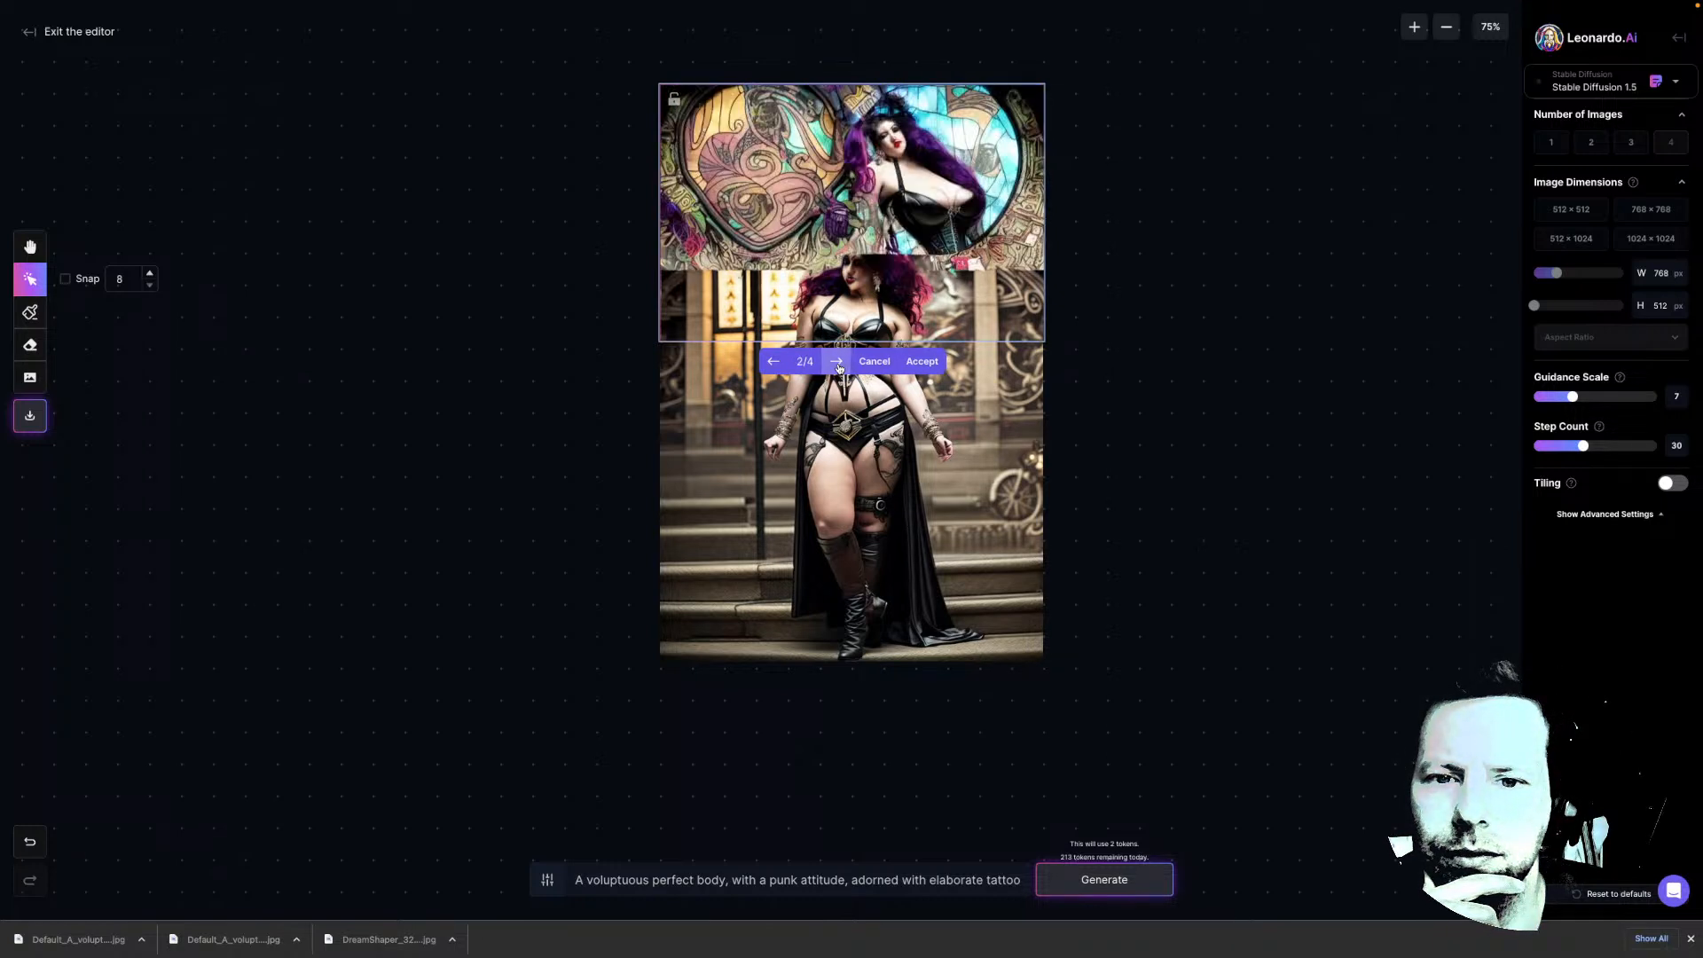
click(837, 362)
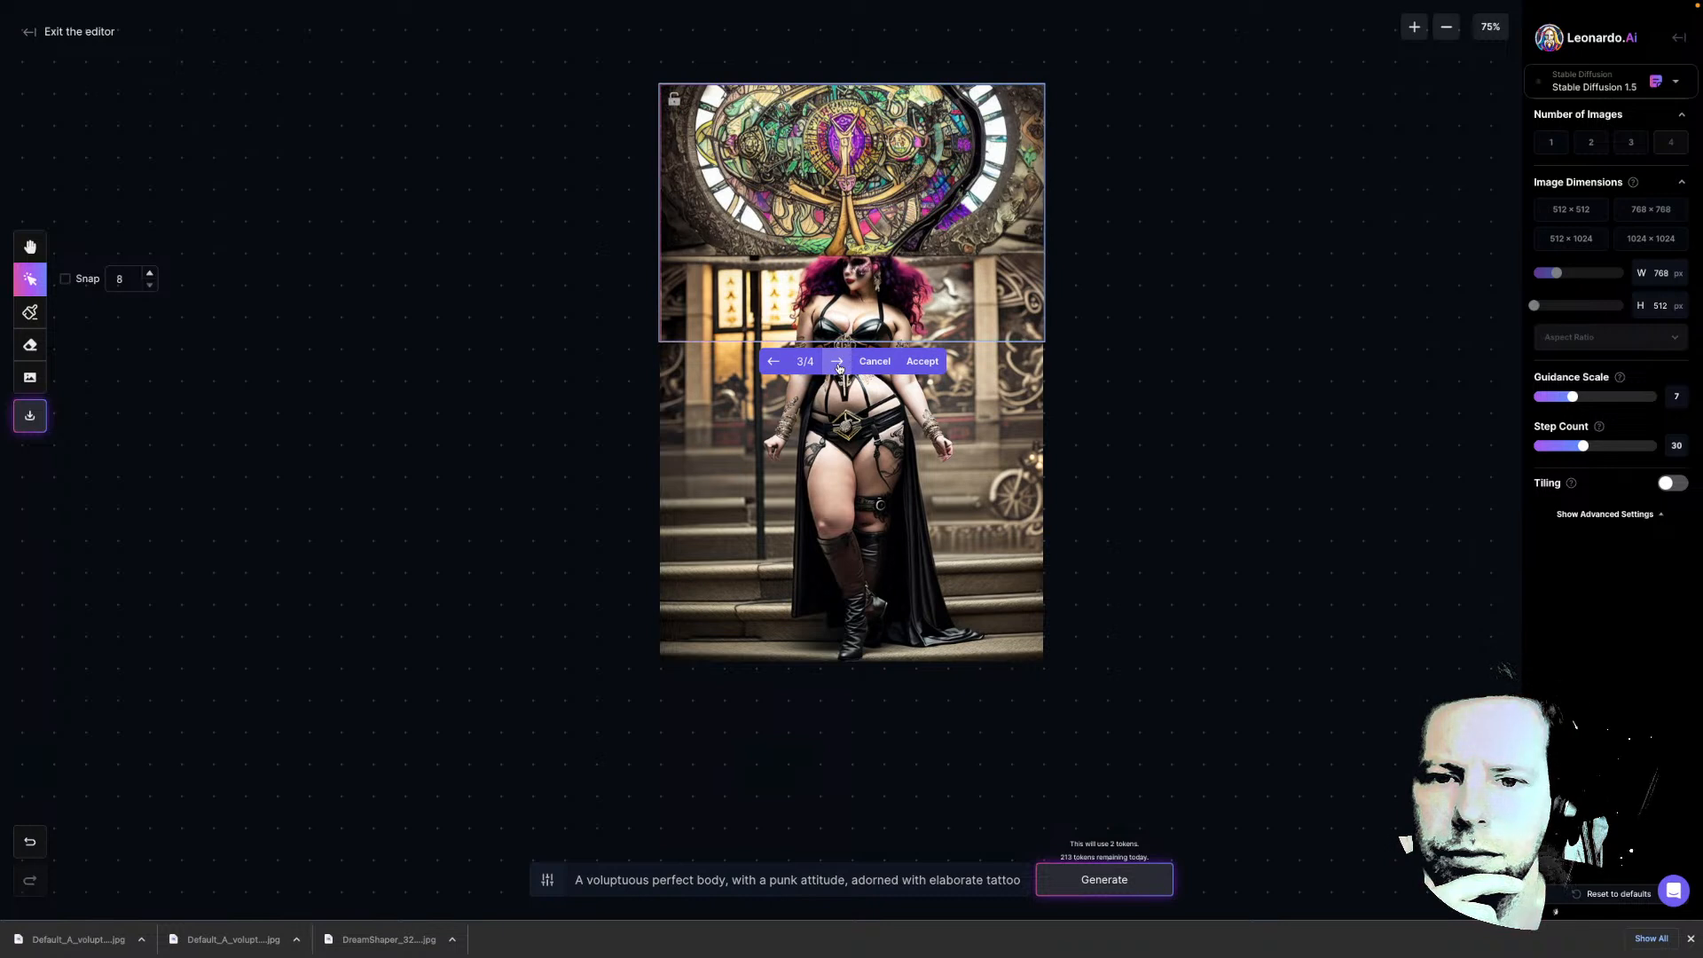
click(837, 361)
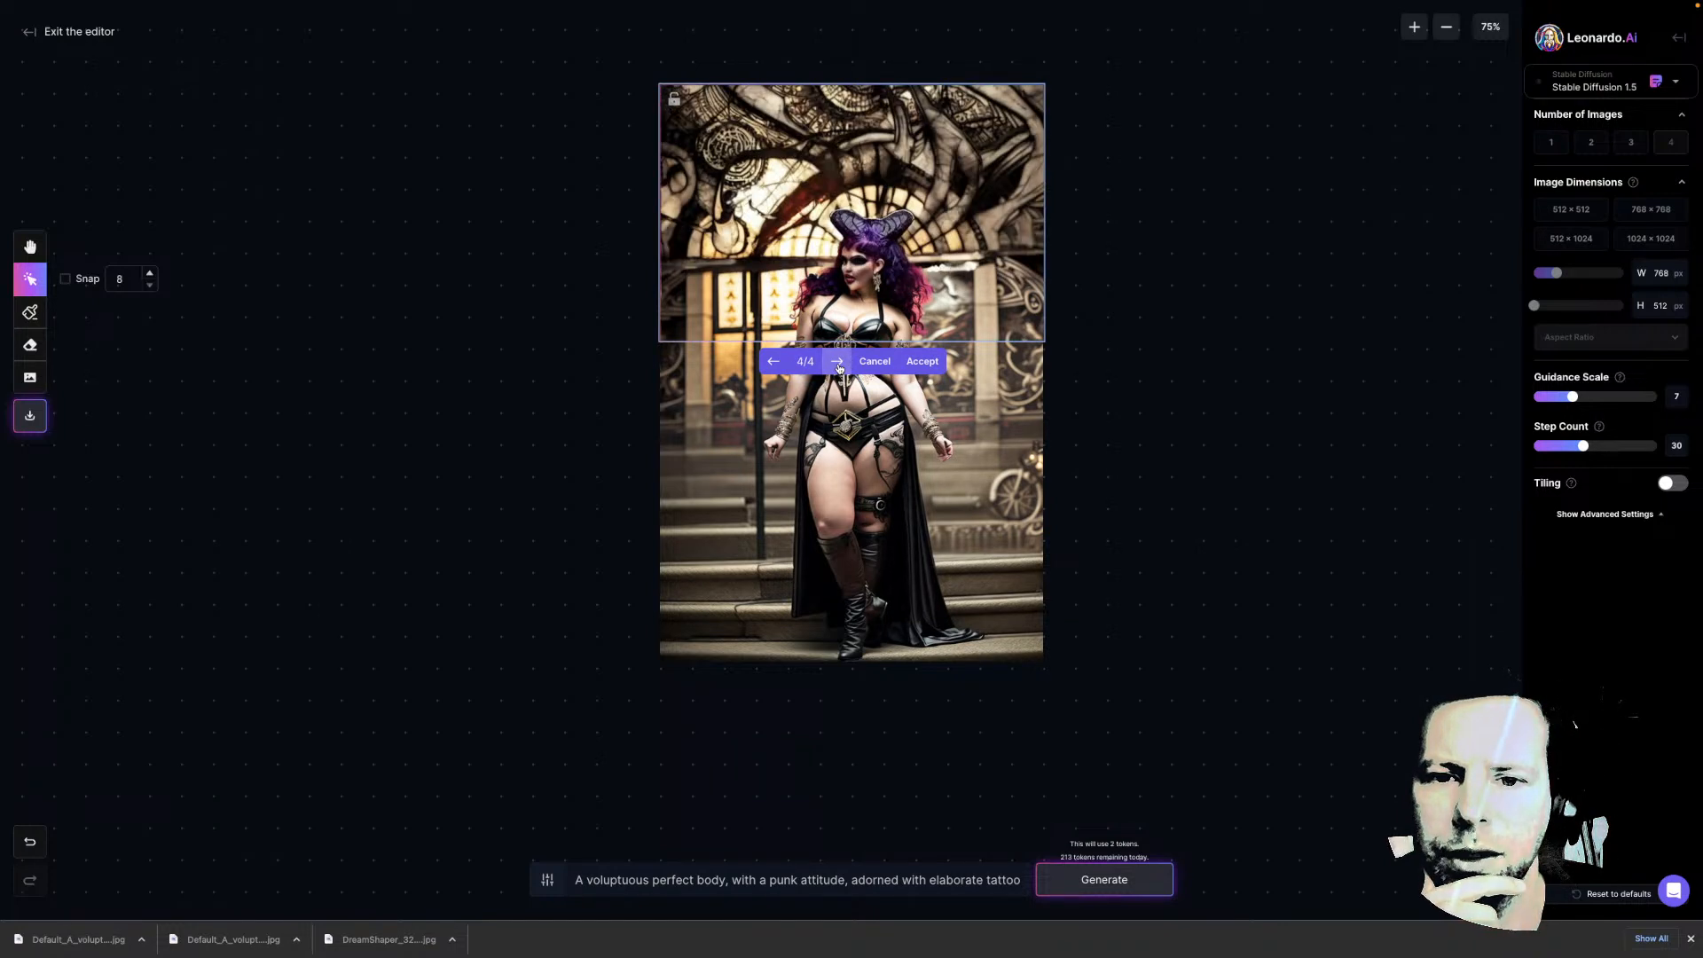
click(837, 361)
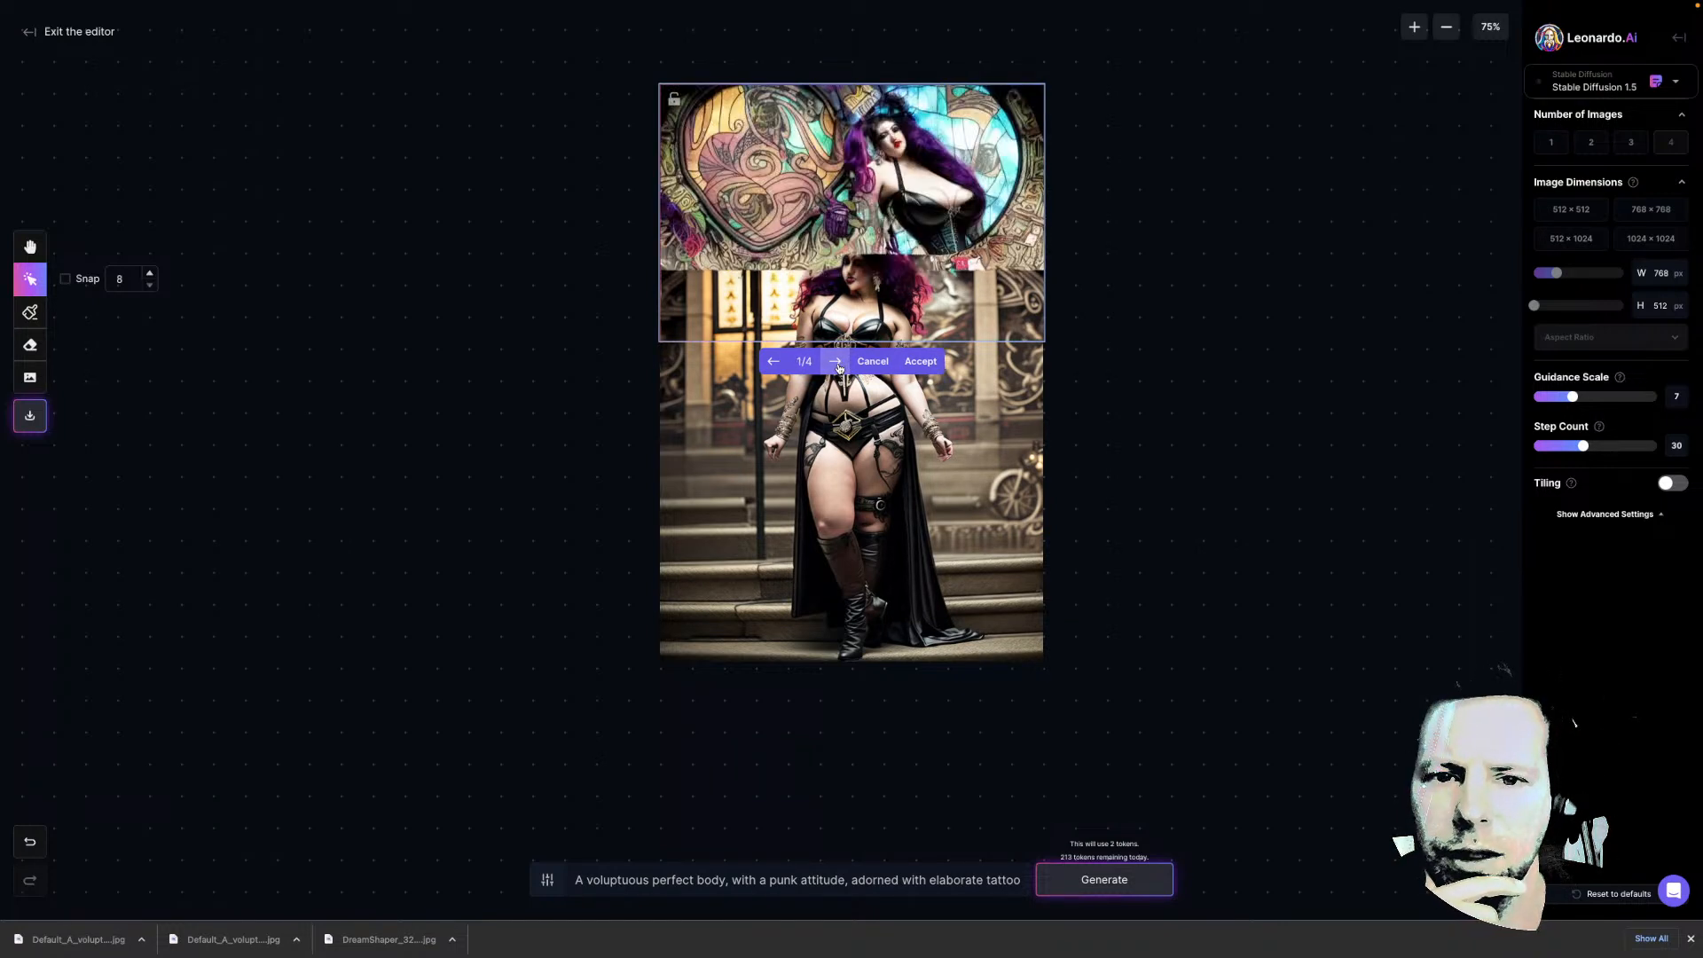
click(837, 362)
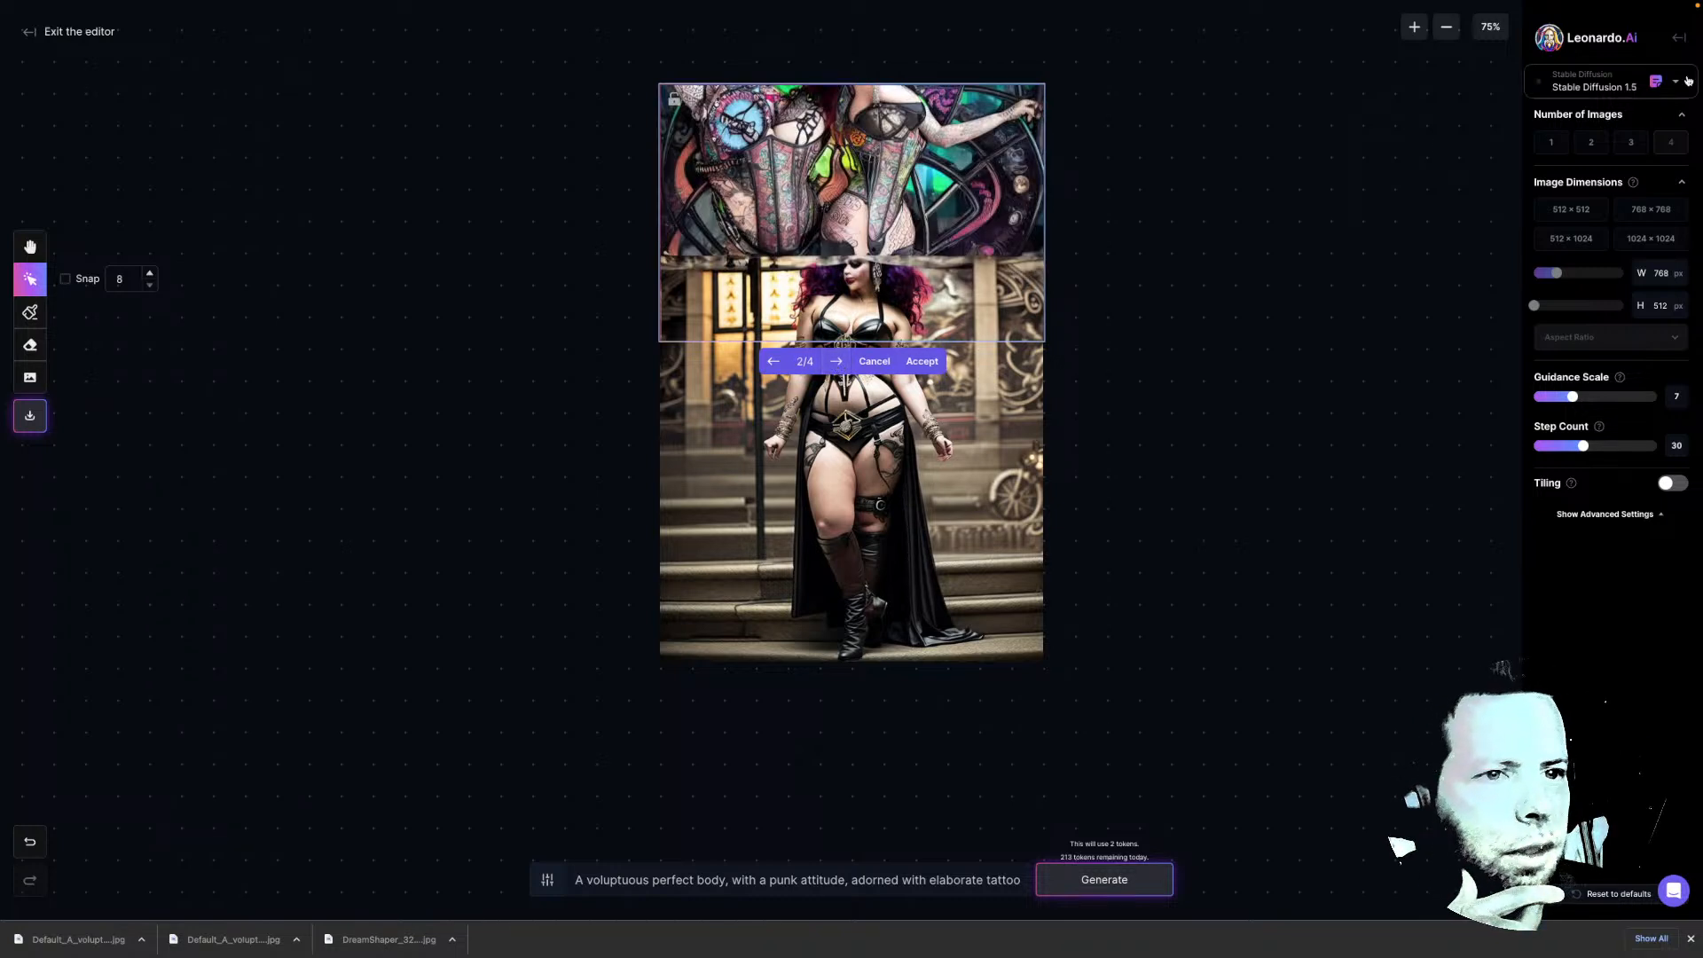
Check which Stable Diffusion versions the canvas offers and discard the four generated extensions
click(1588, 86)
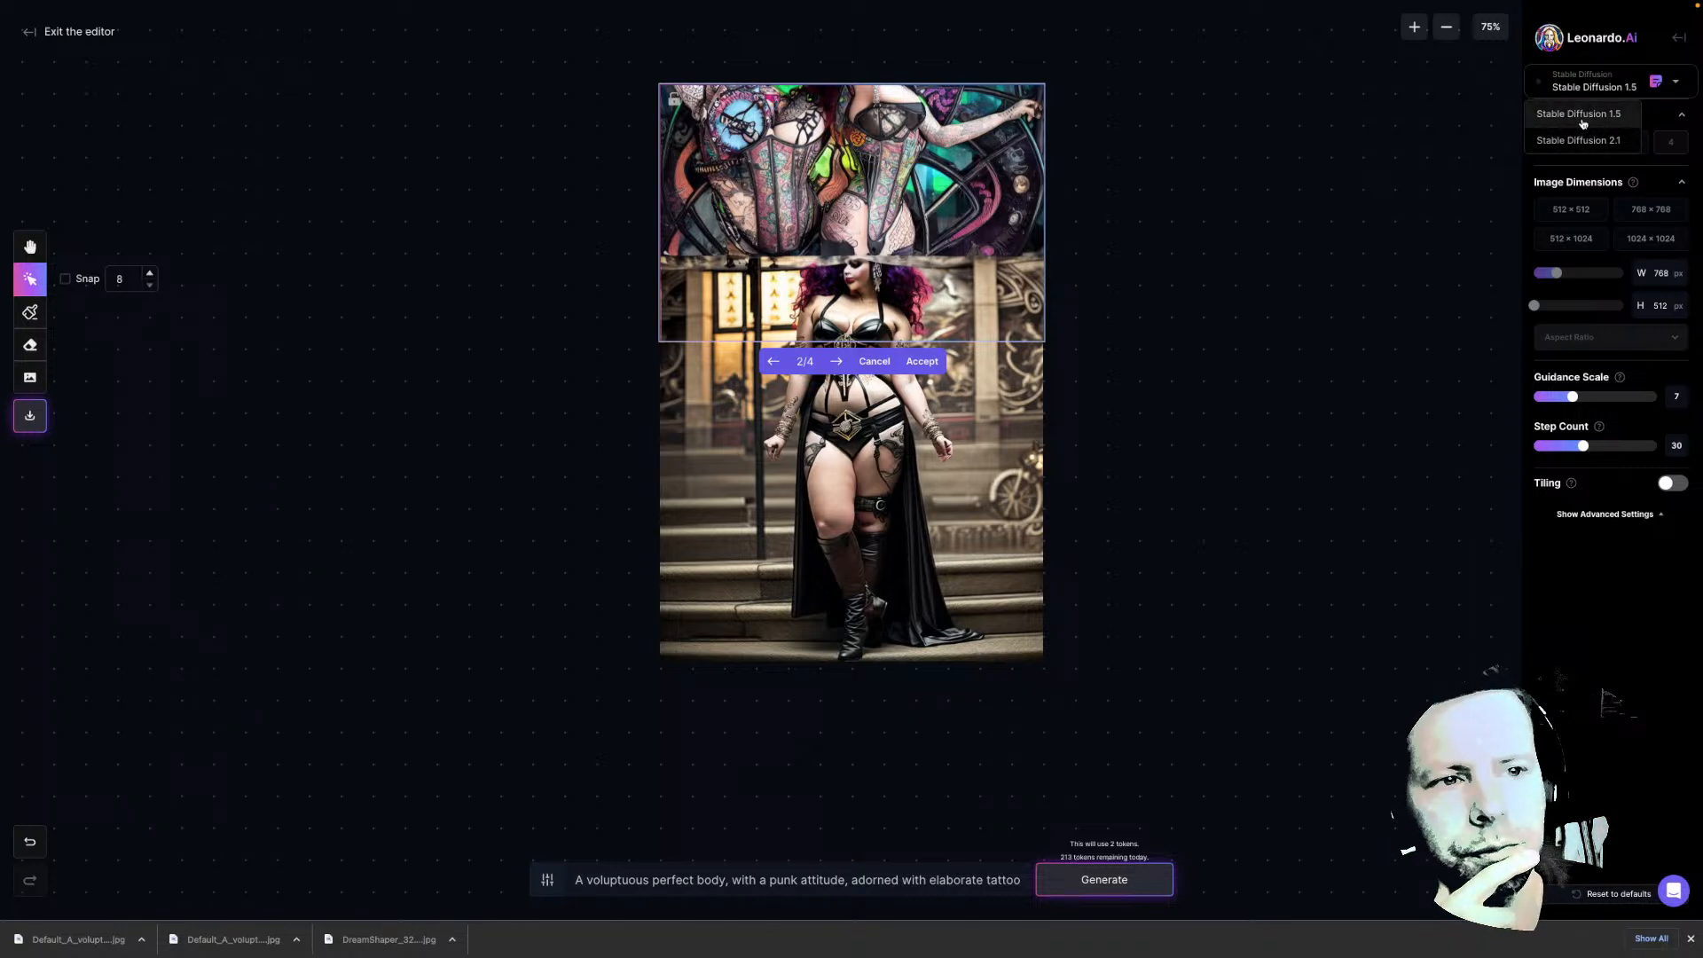
click(1480, 140)
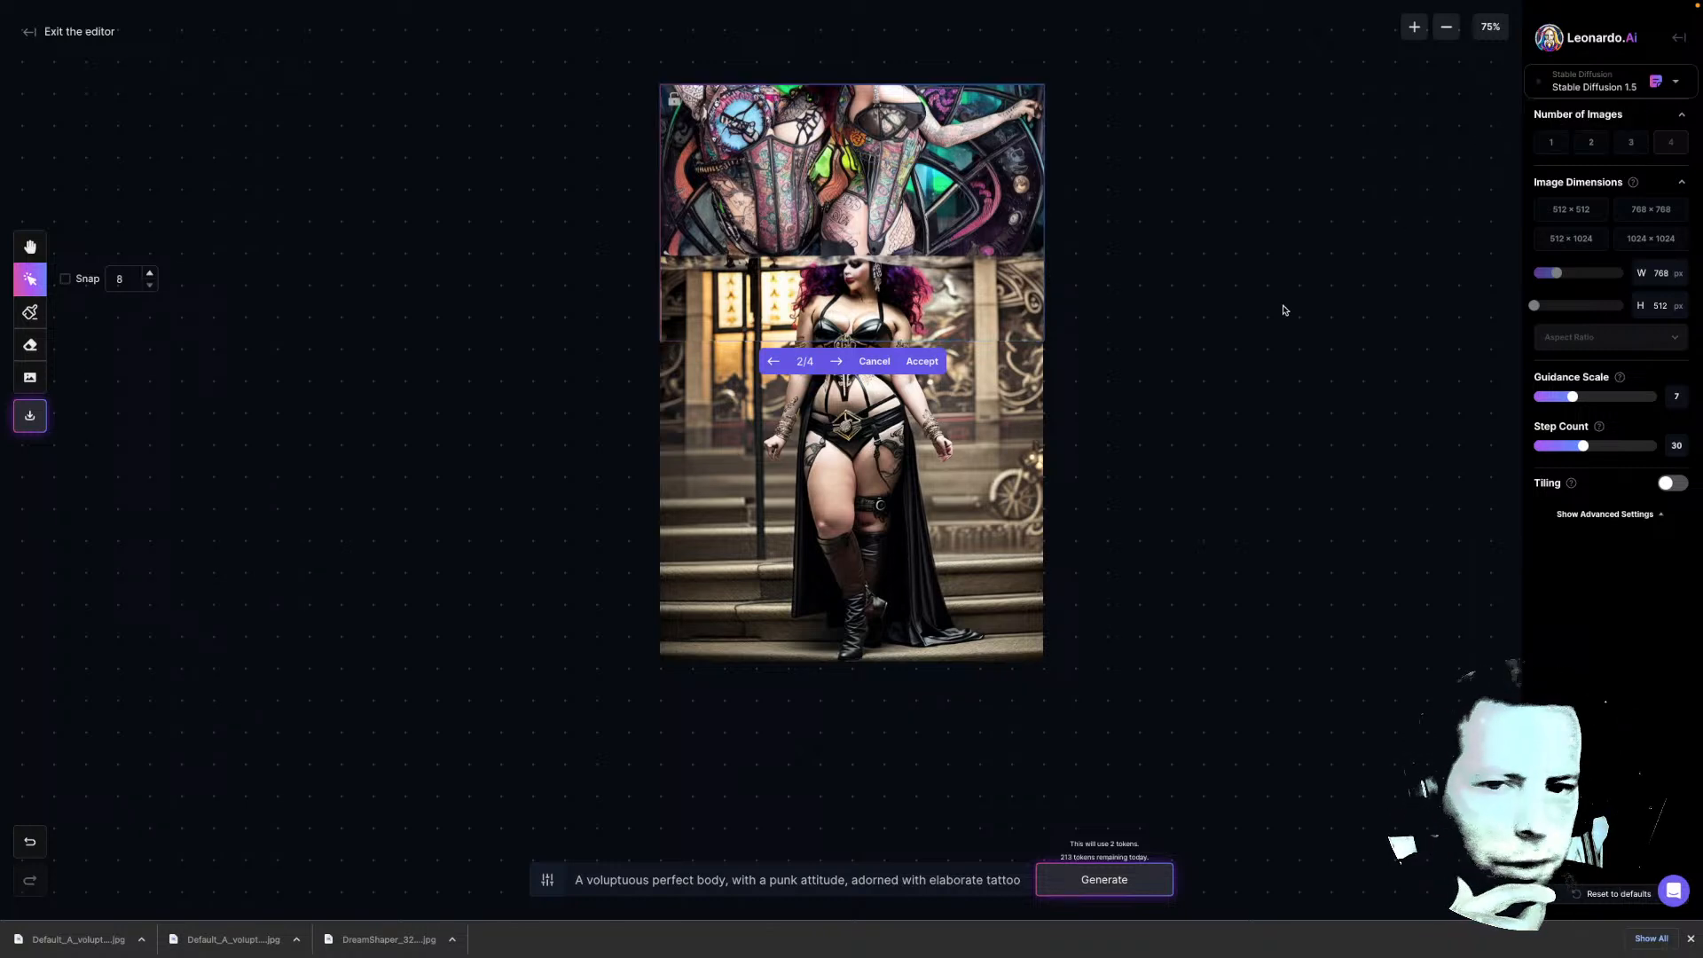
click(874, 362)
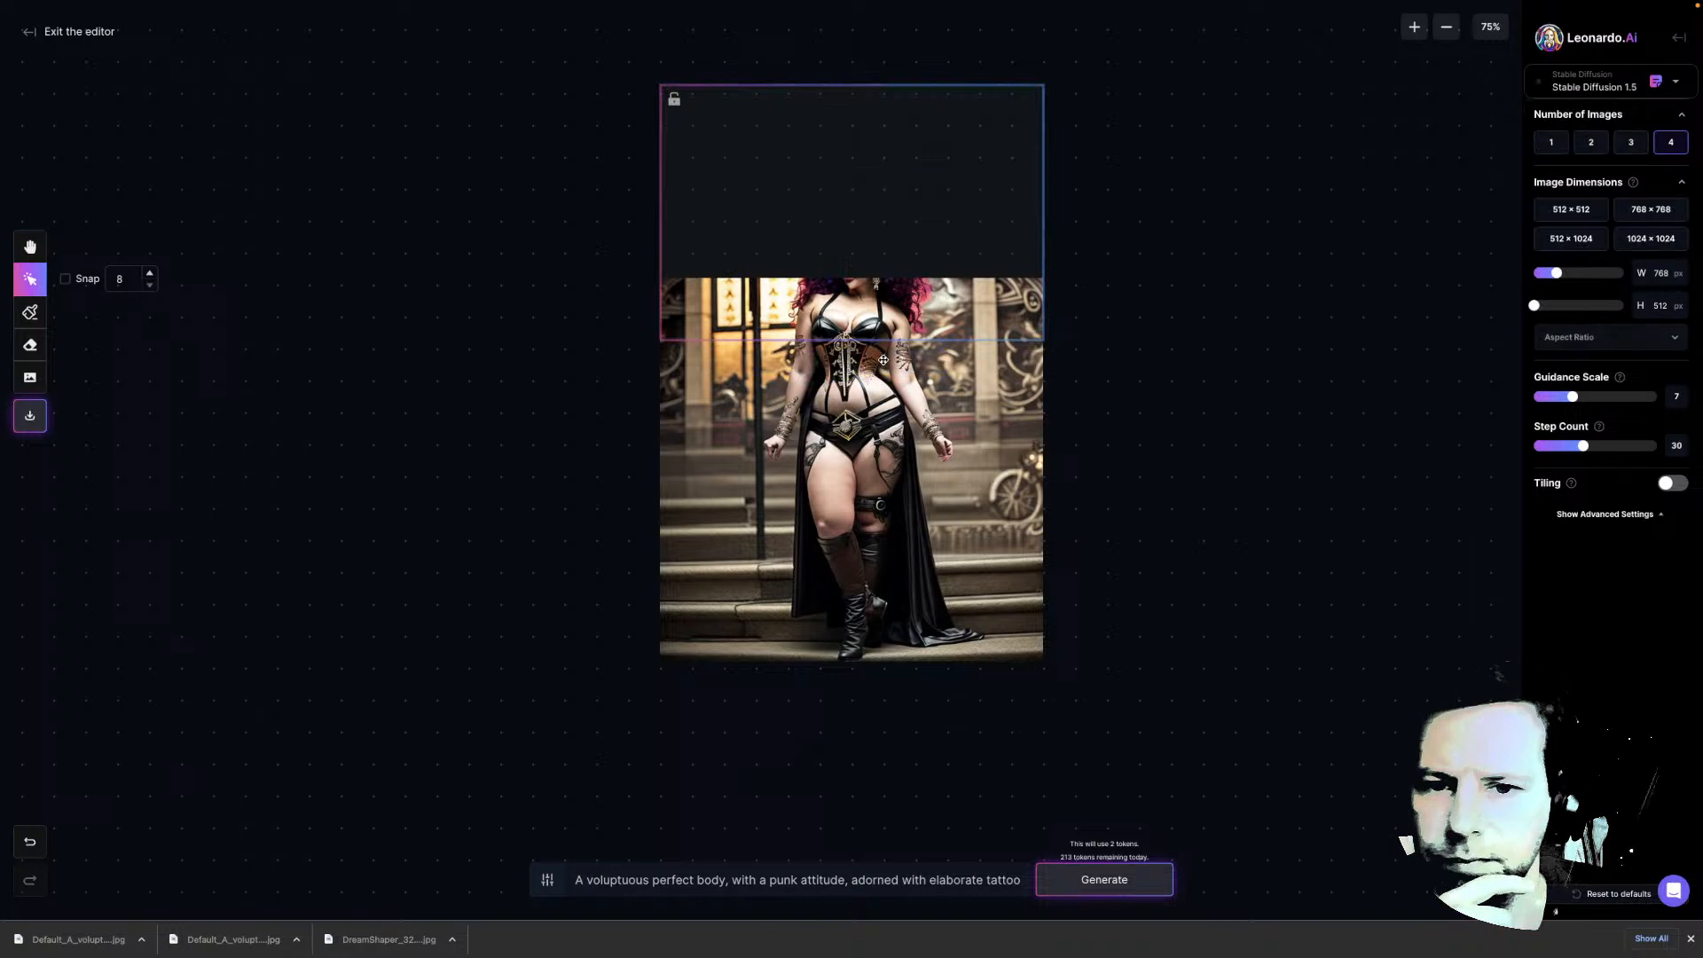
Exit the canvas editor, skim the trending creations on the home page, and return to the AI Generation Tool
click(31, 33)
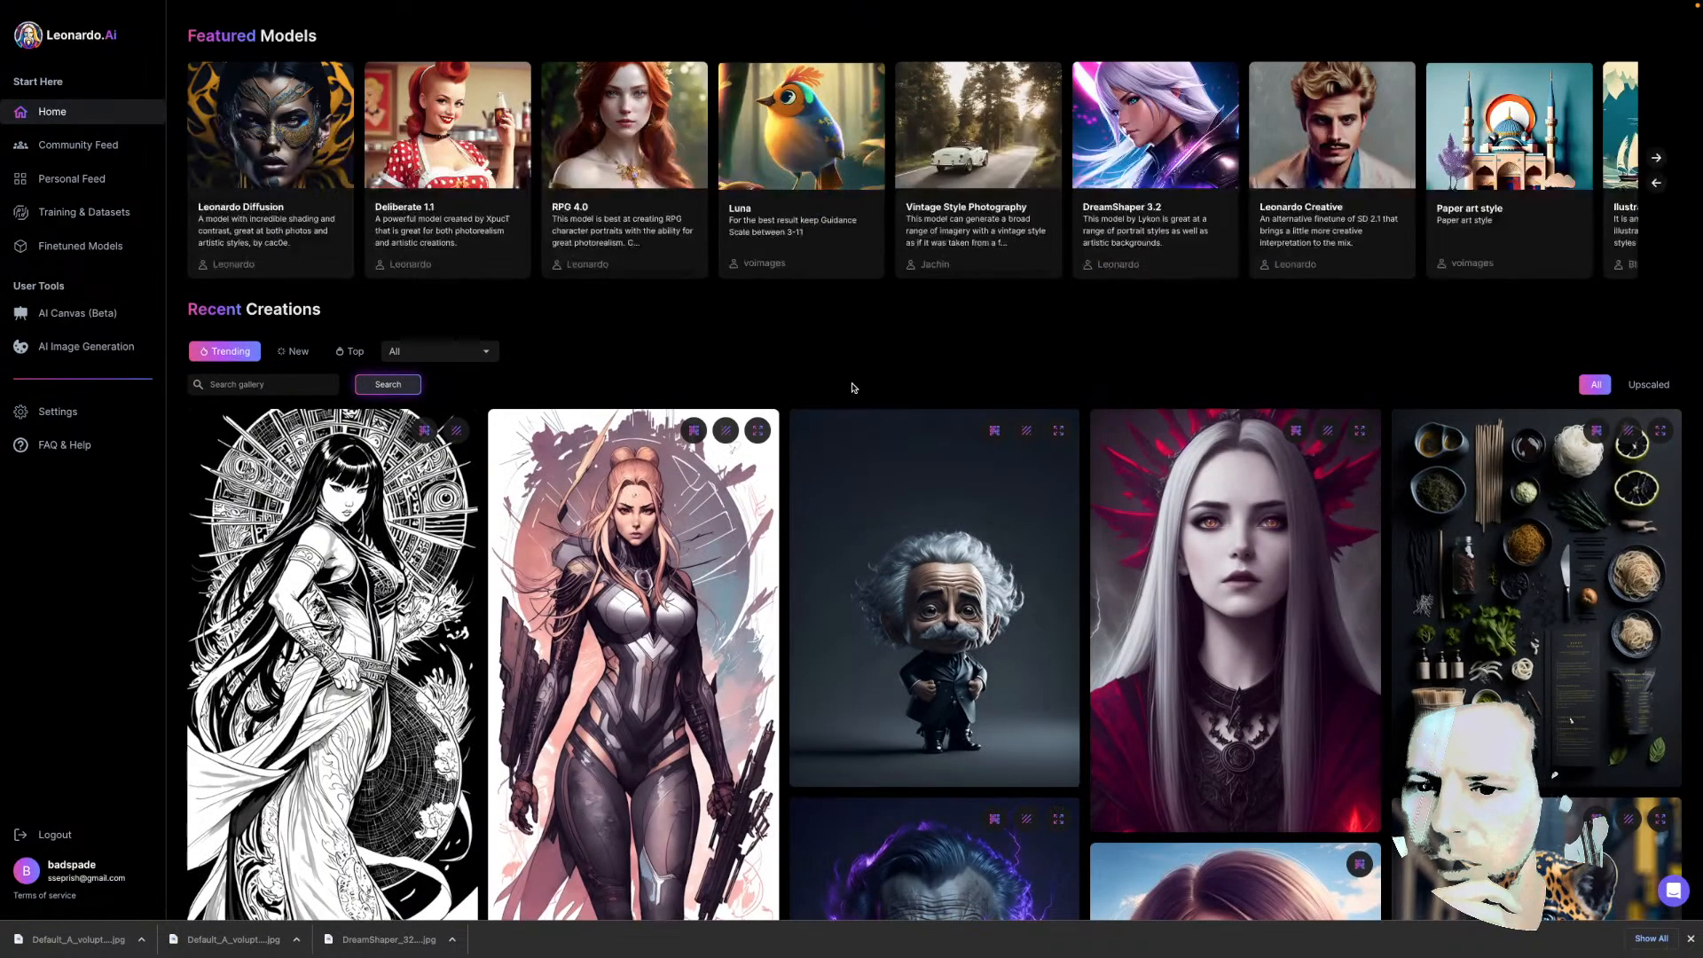
scroll(870, 361, down, 3)
scroll(874, 360, down, 8)
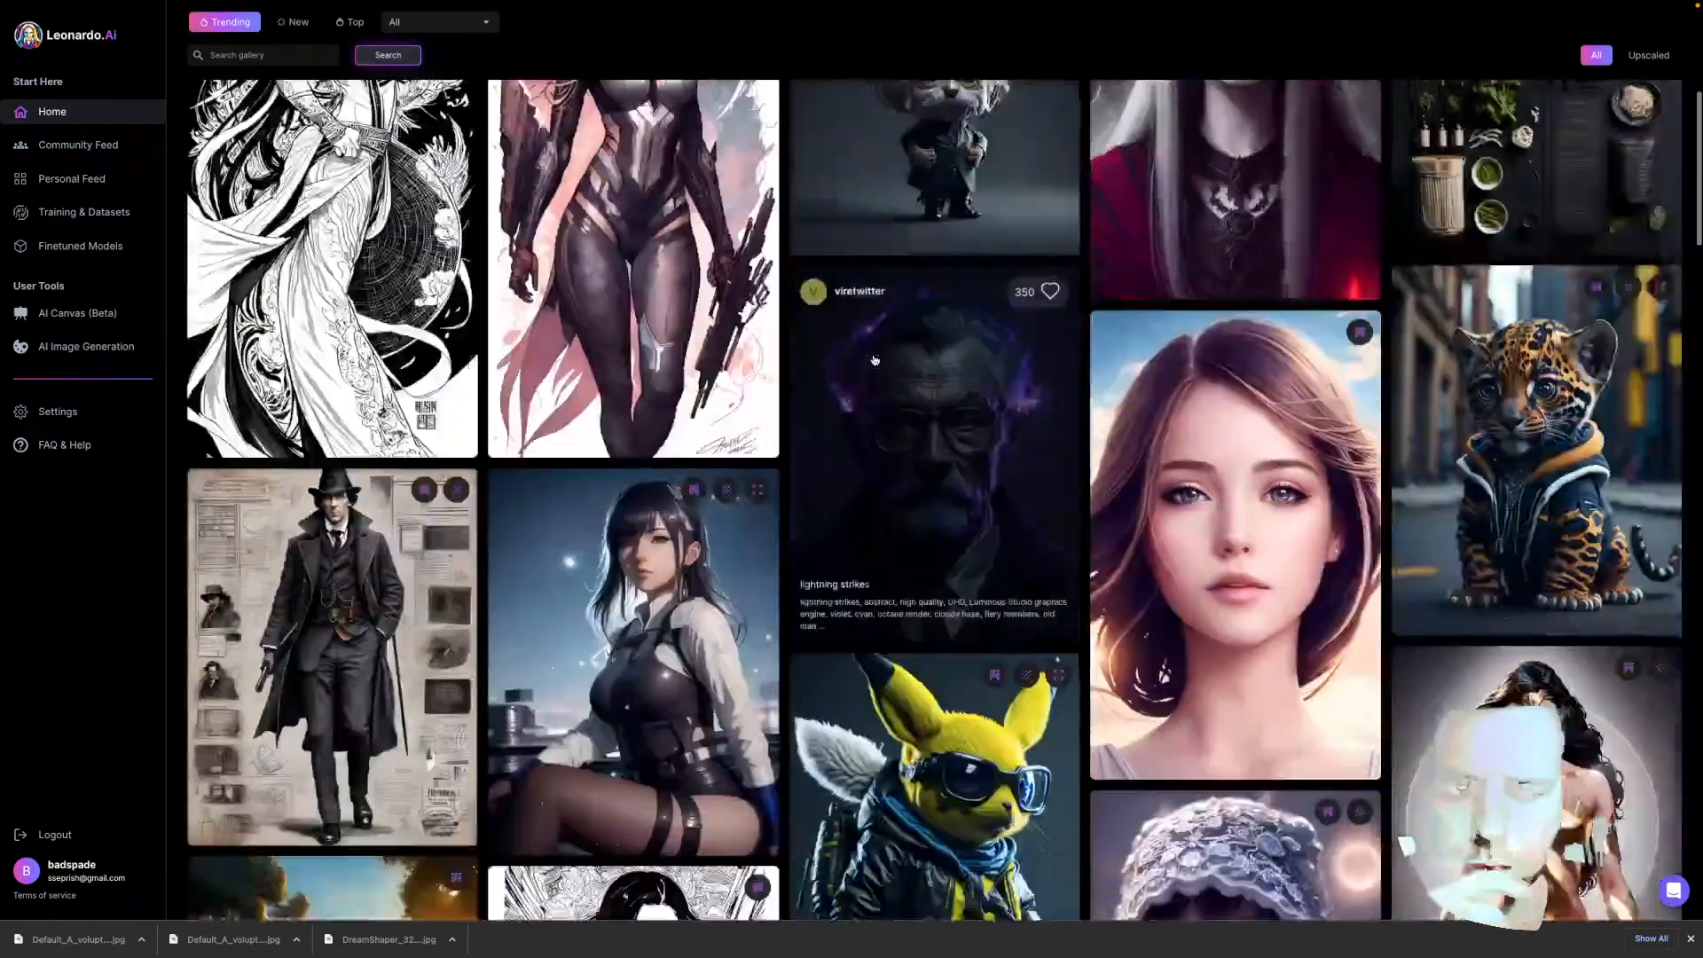
scroll(874, 509, down, 3)
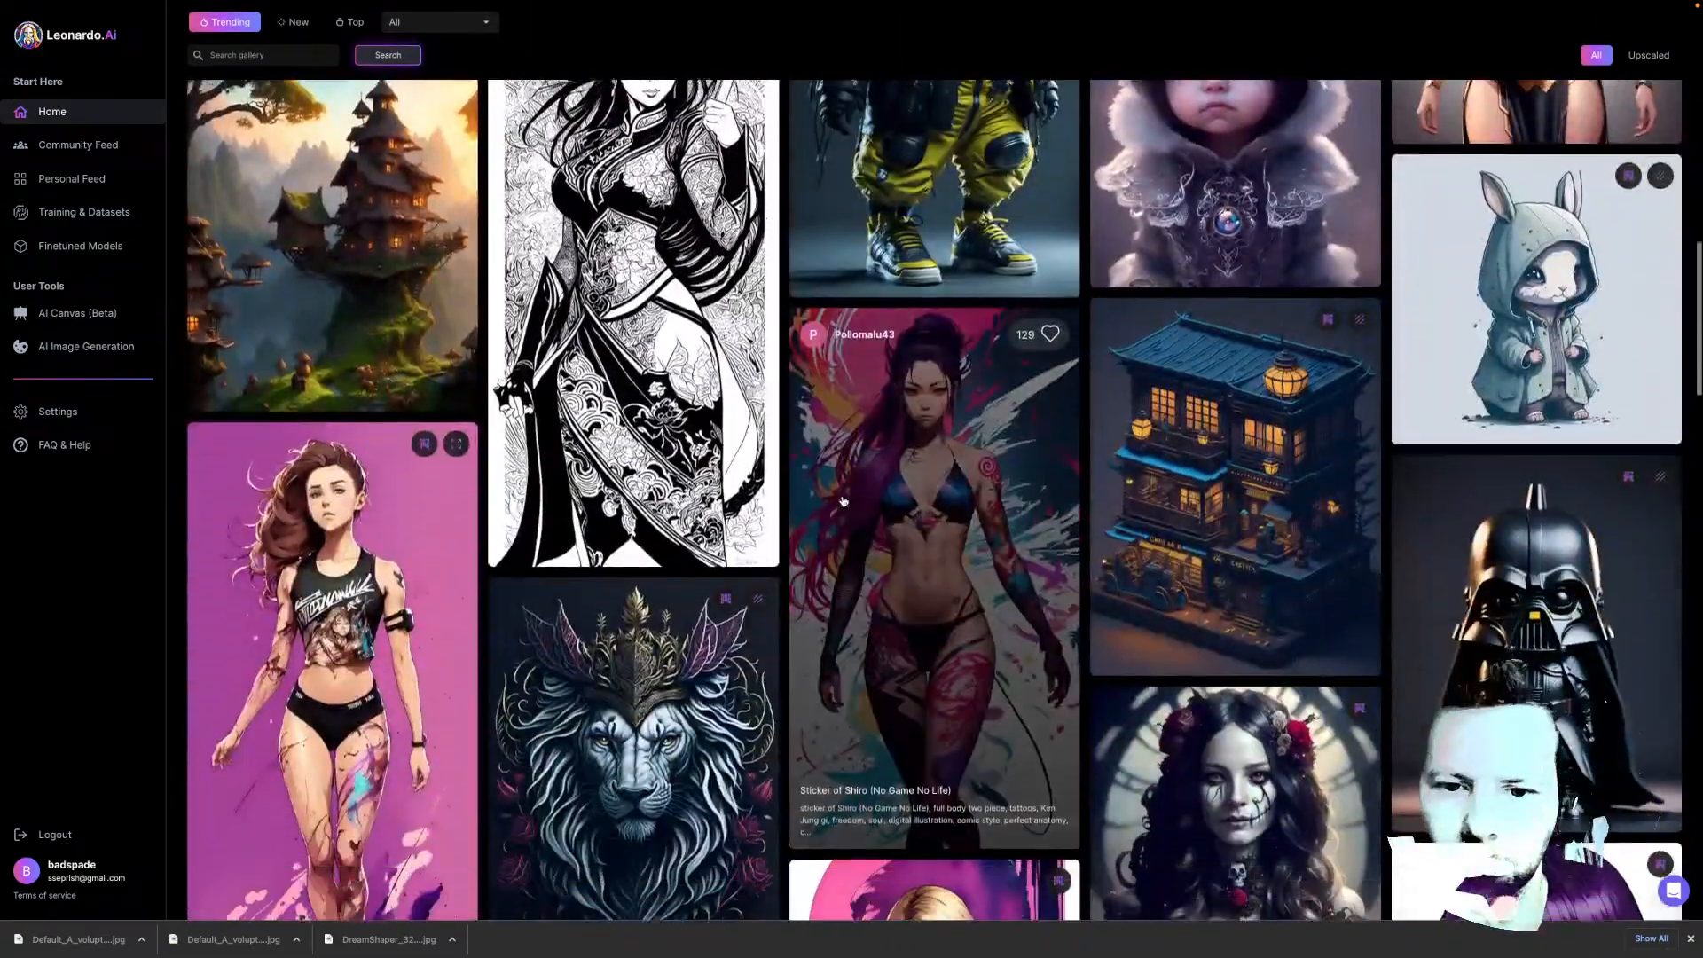
scroll(817, 368, up, 15)
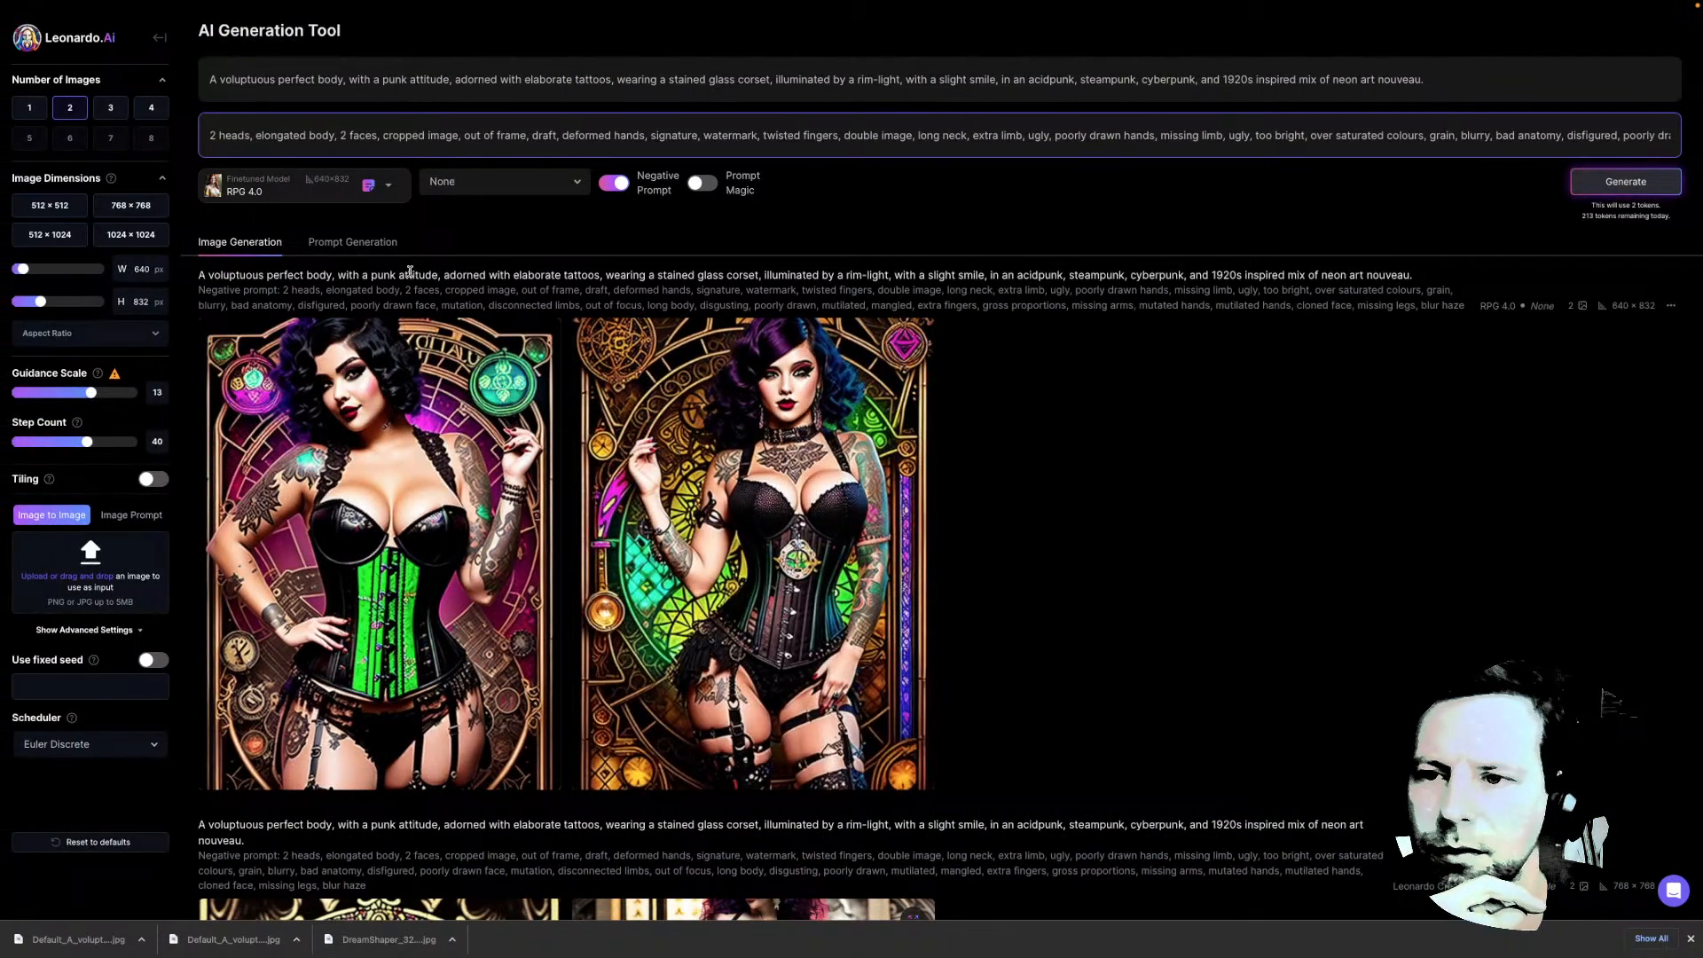
Clear the entire negative prompt and turn the Negative Prompt option off
click(389, 188)
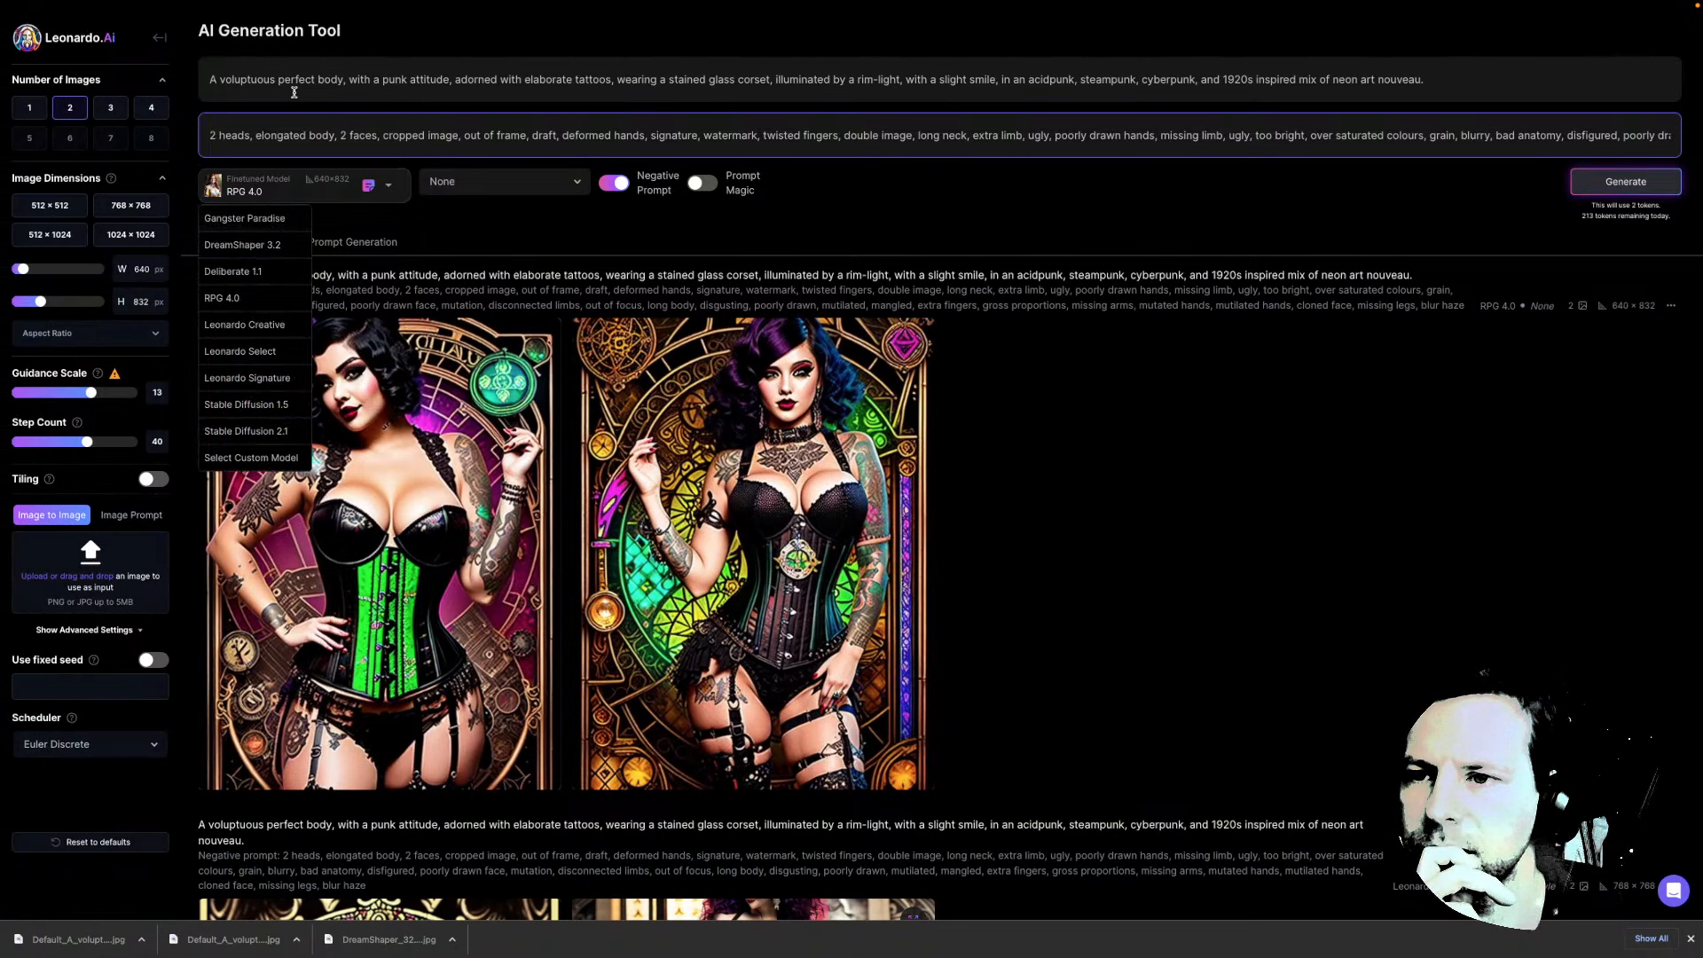
click(1137, 140)
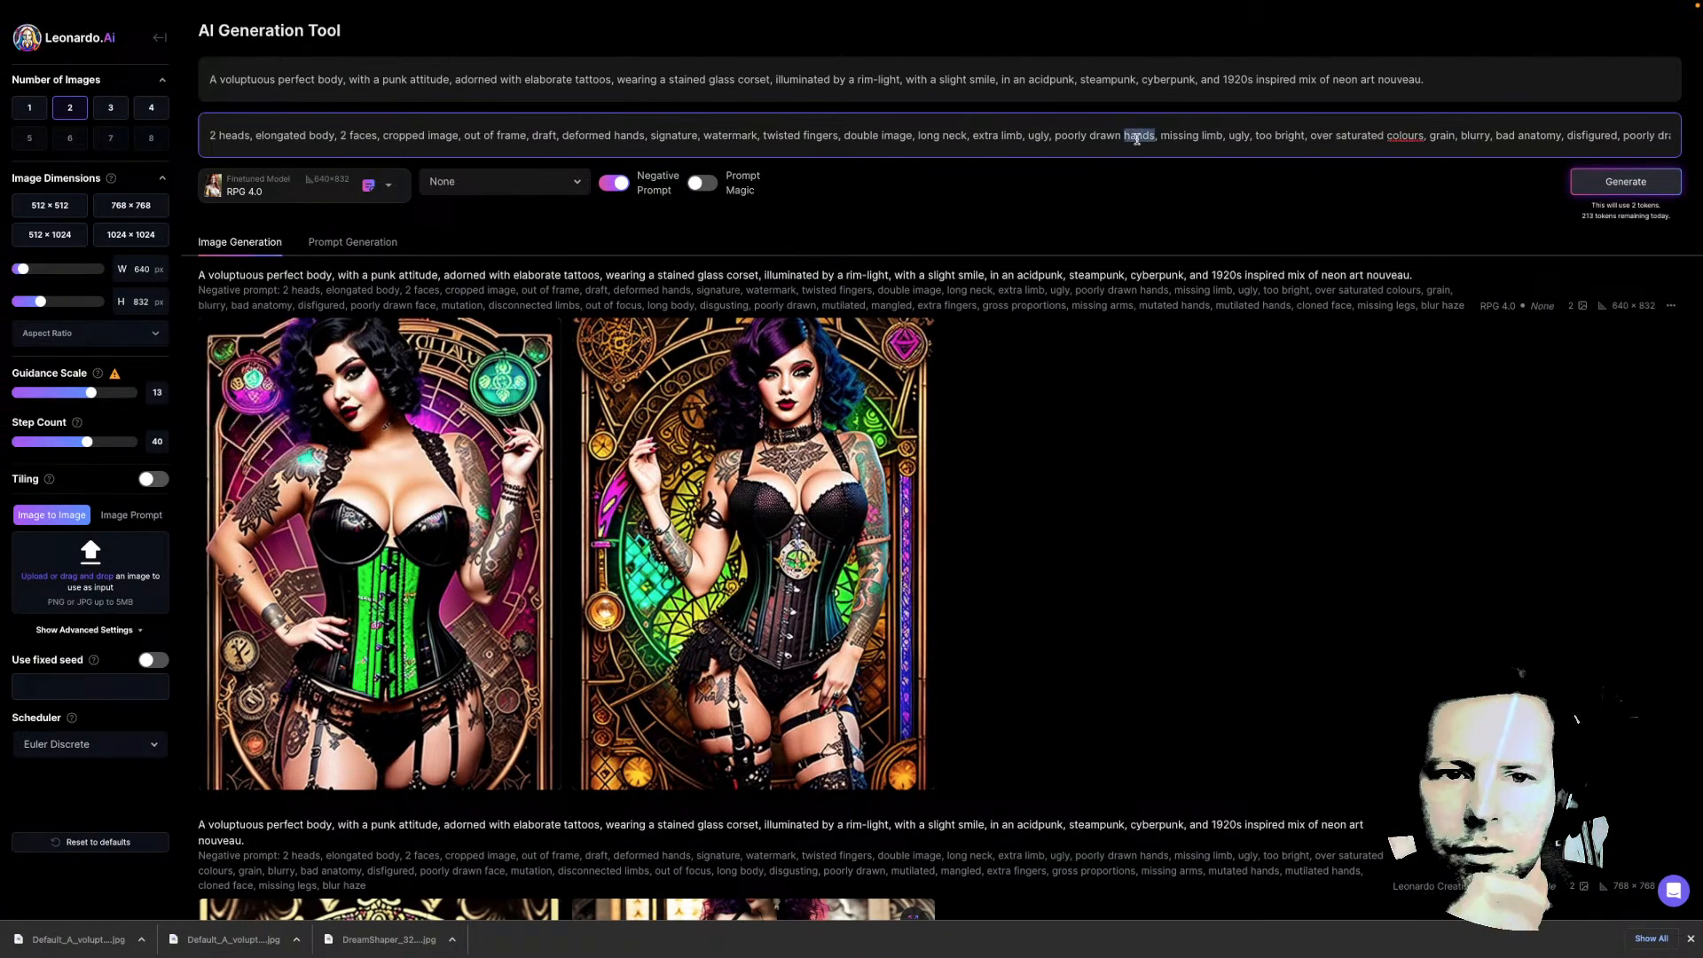
key(ctrl+a)
key(BackSpace)
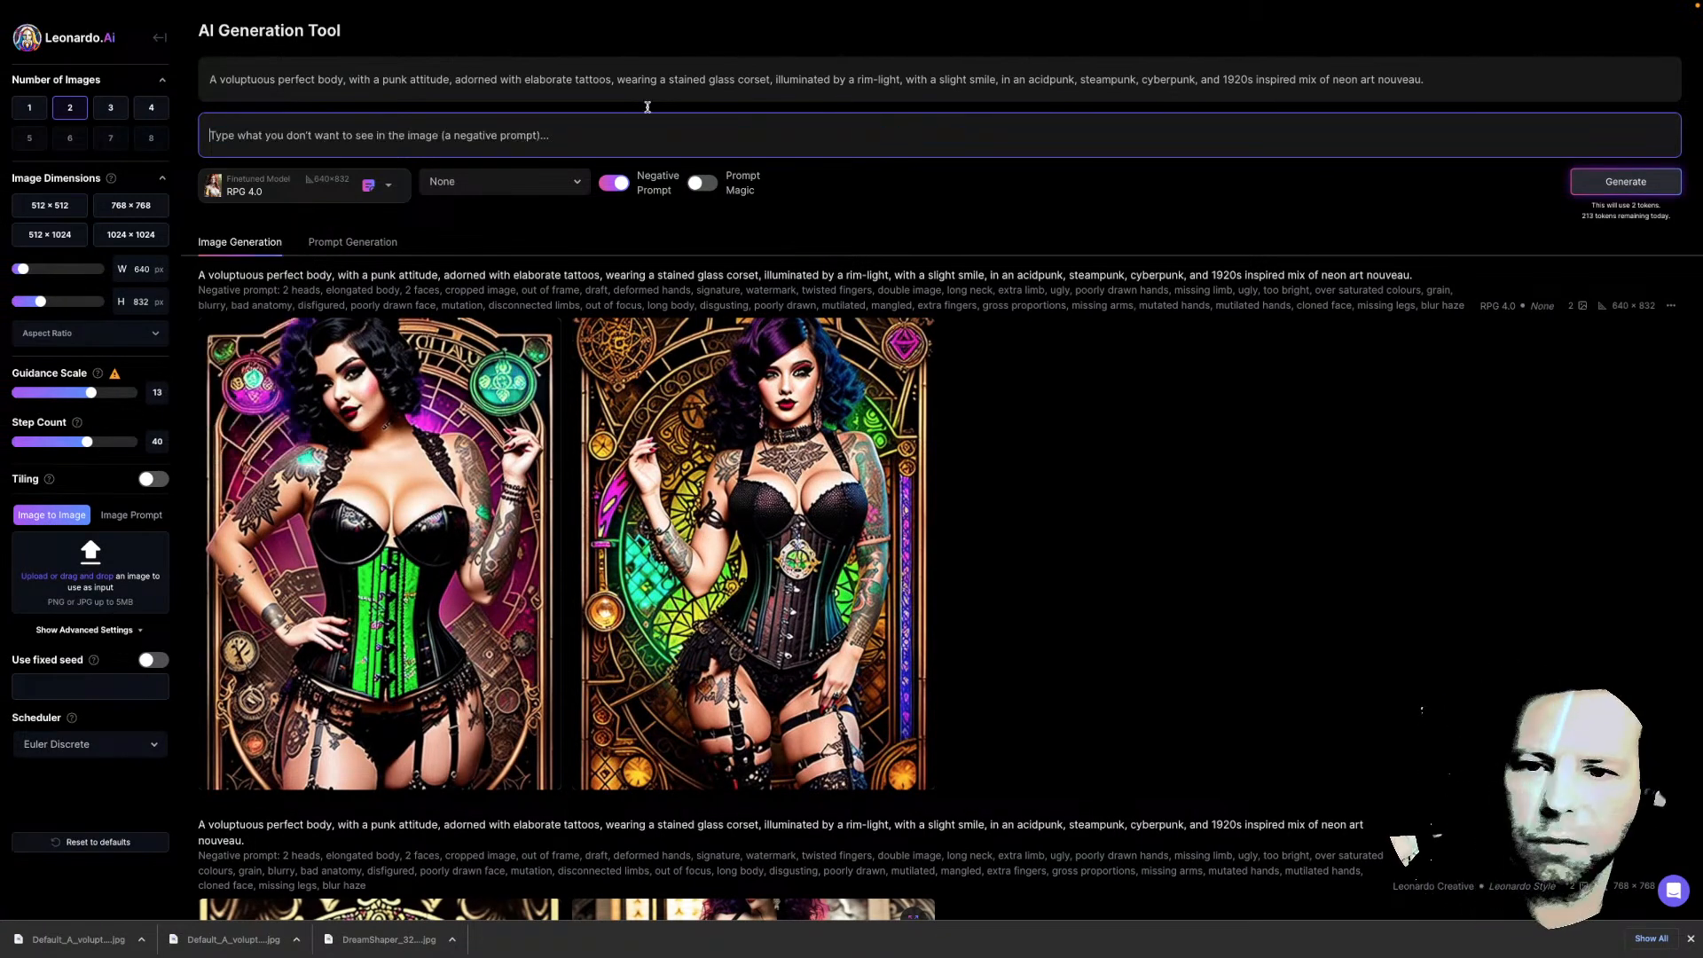
click(618, 184)
Replace the whole prompt with "the 2023 delorean traveling back in time, cyberpunk city scape"
triple_click(600, 81)
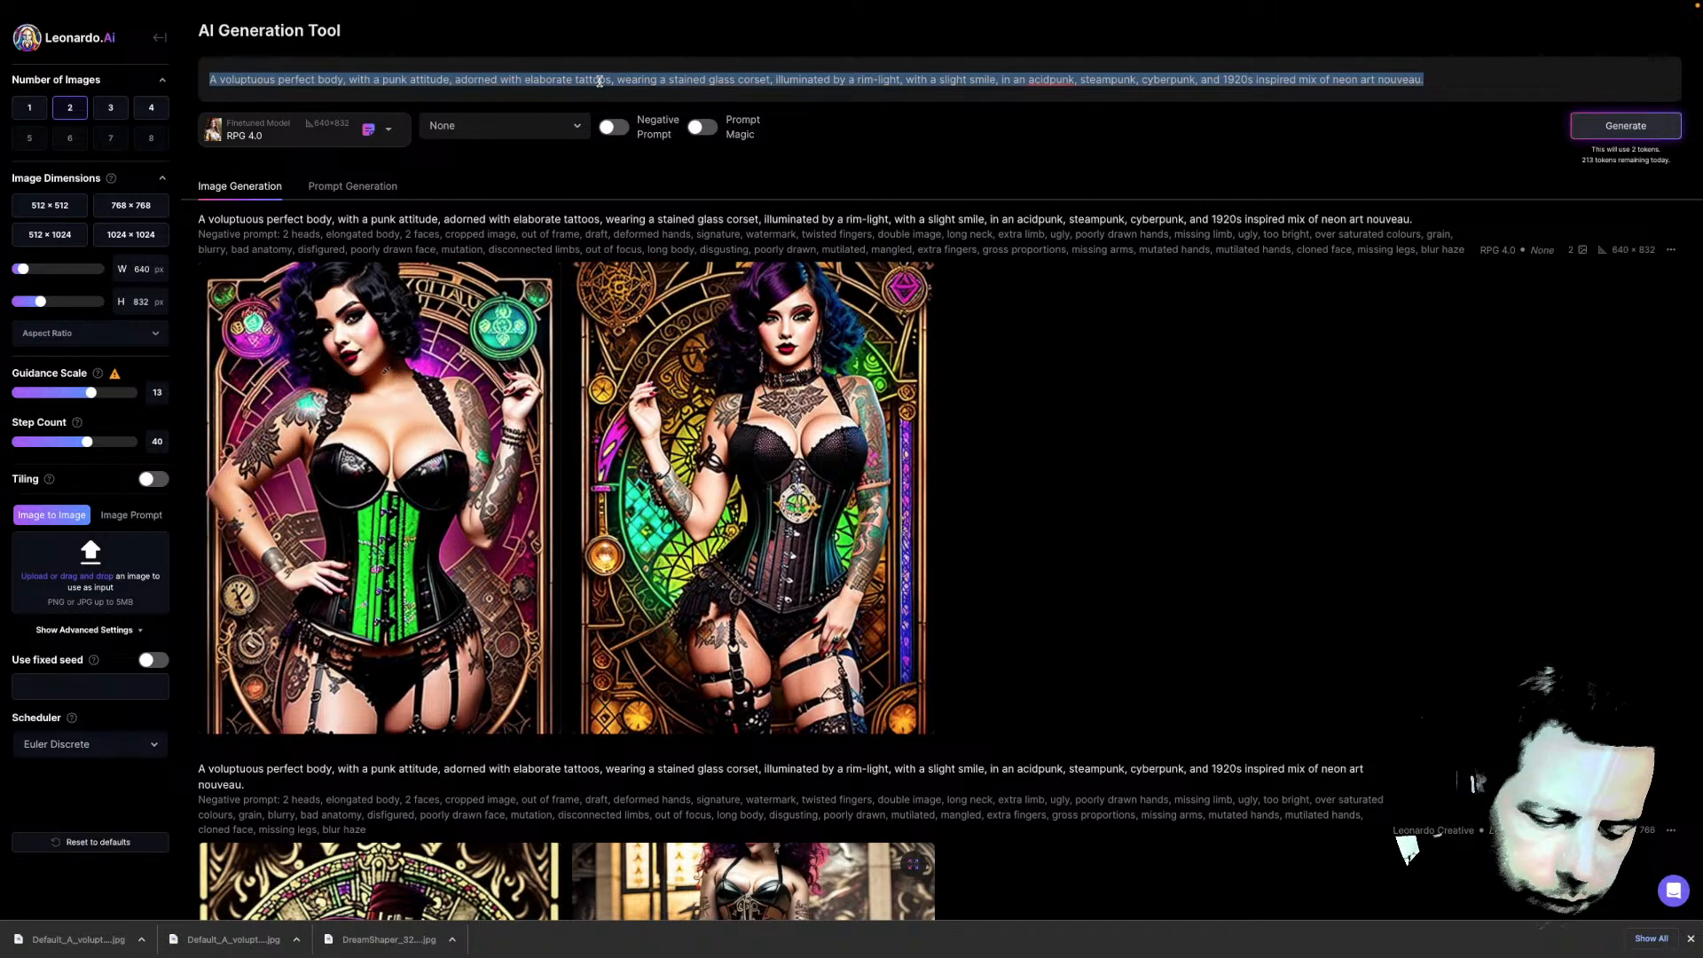
text(the 2023 de)
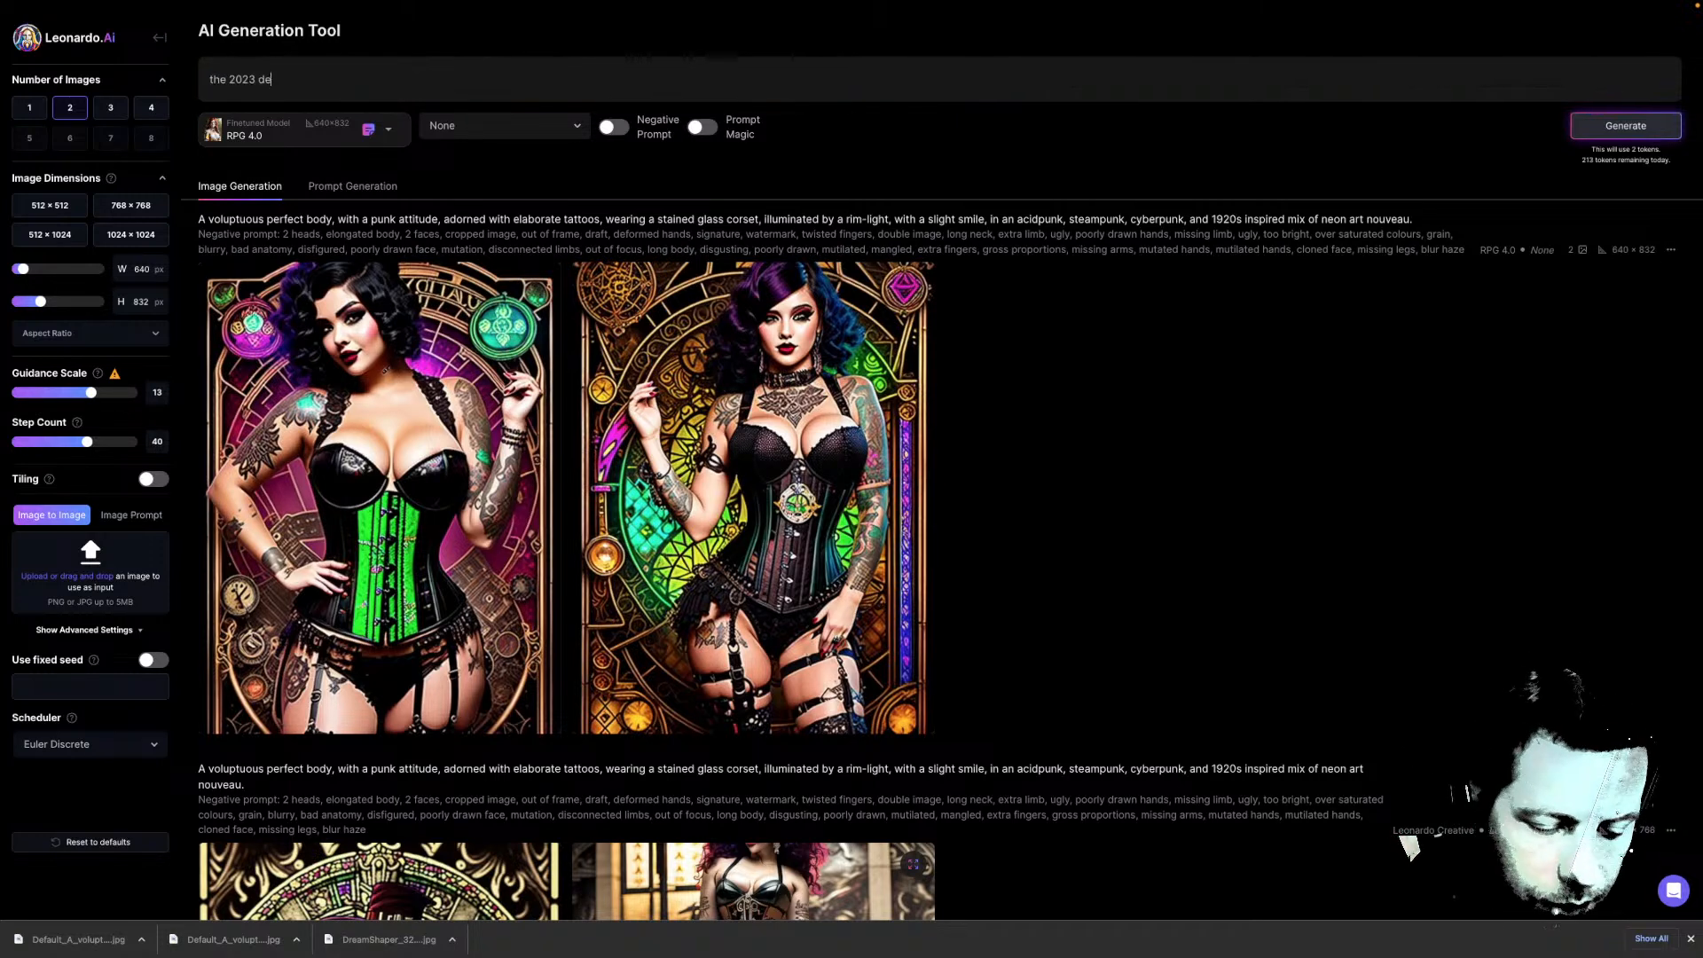
text(lorean )
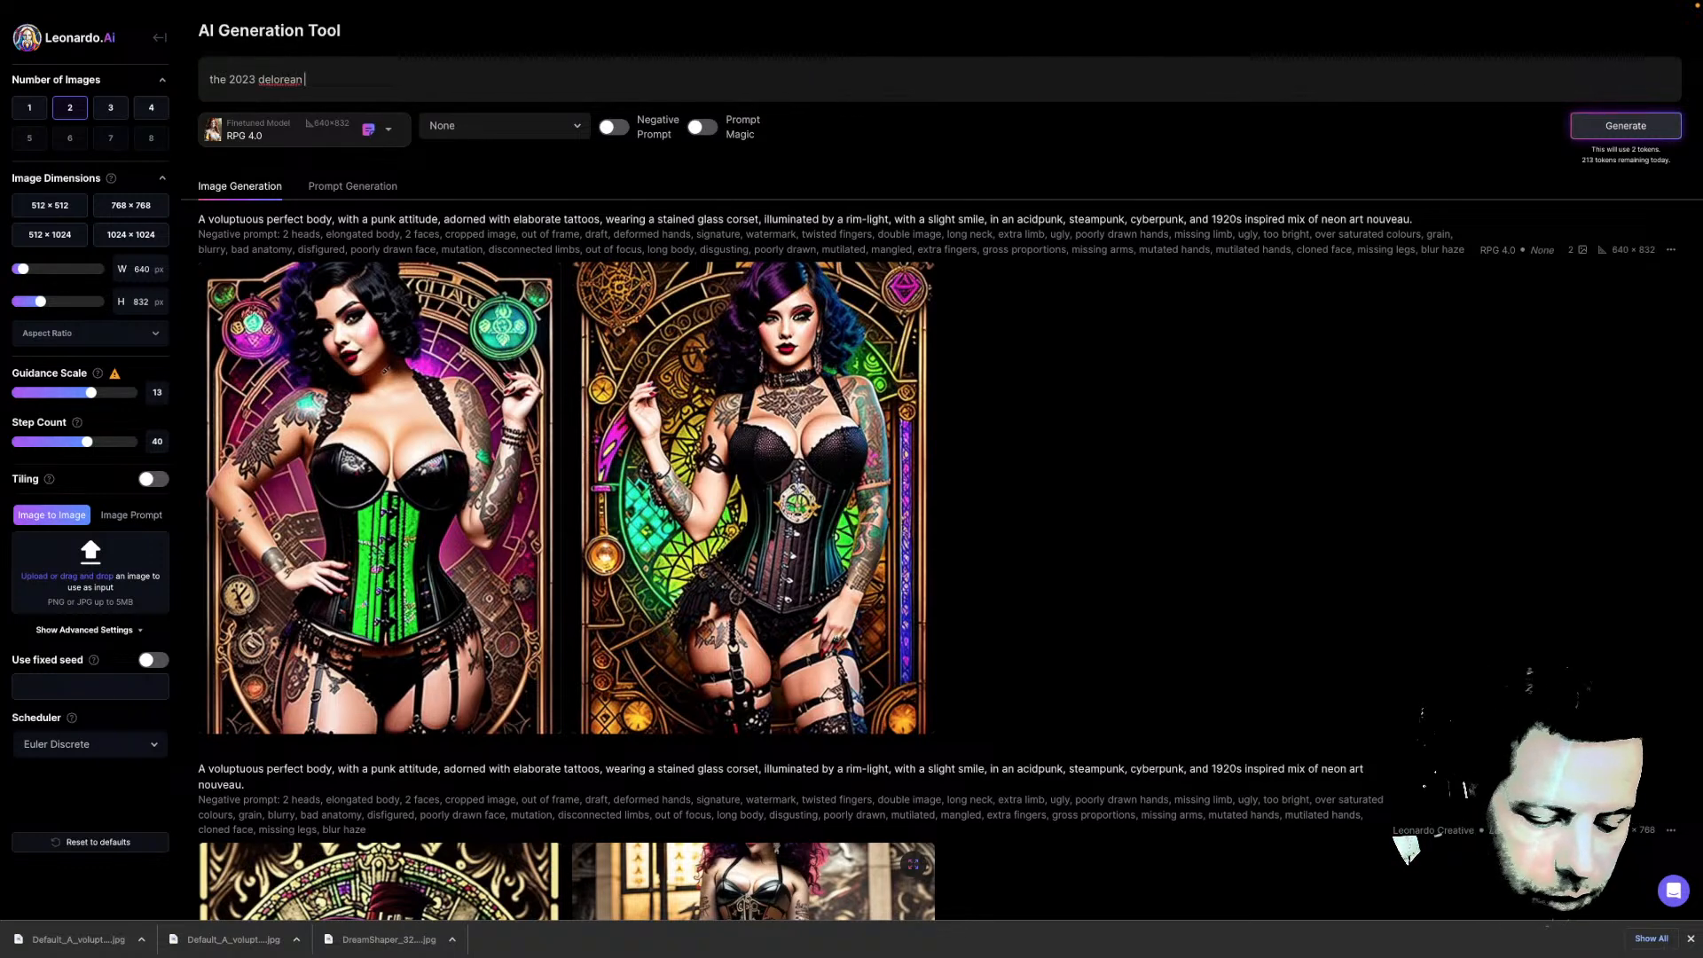
text(travel)
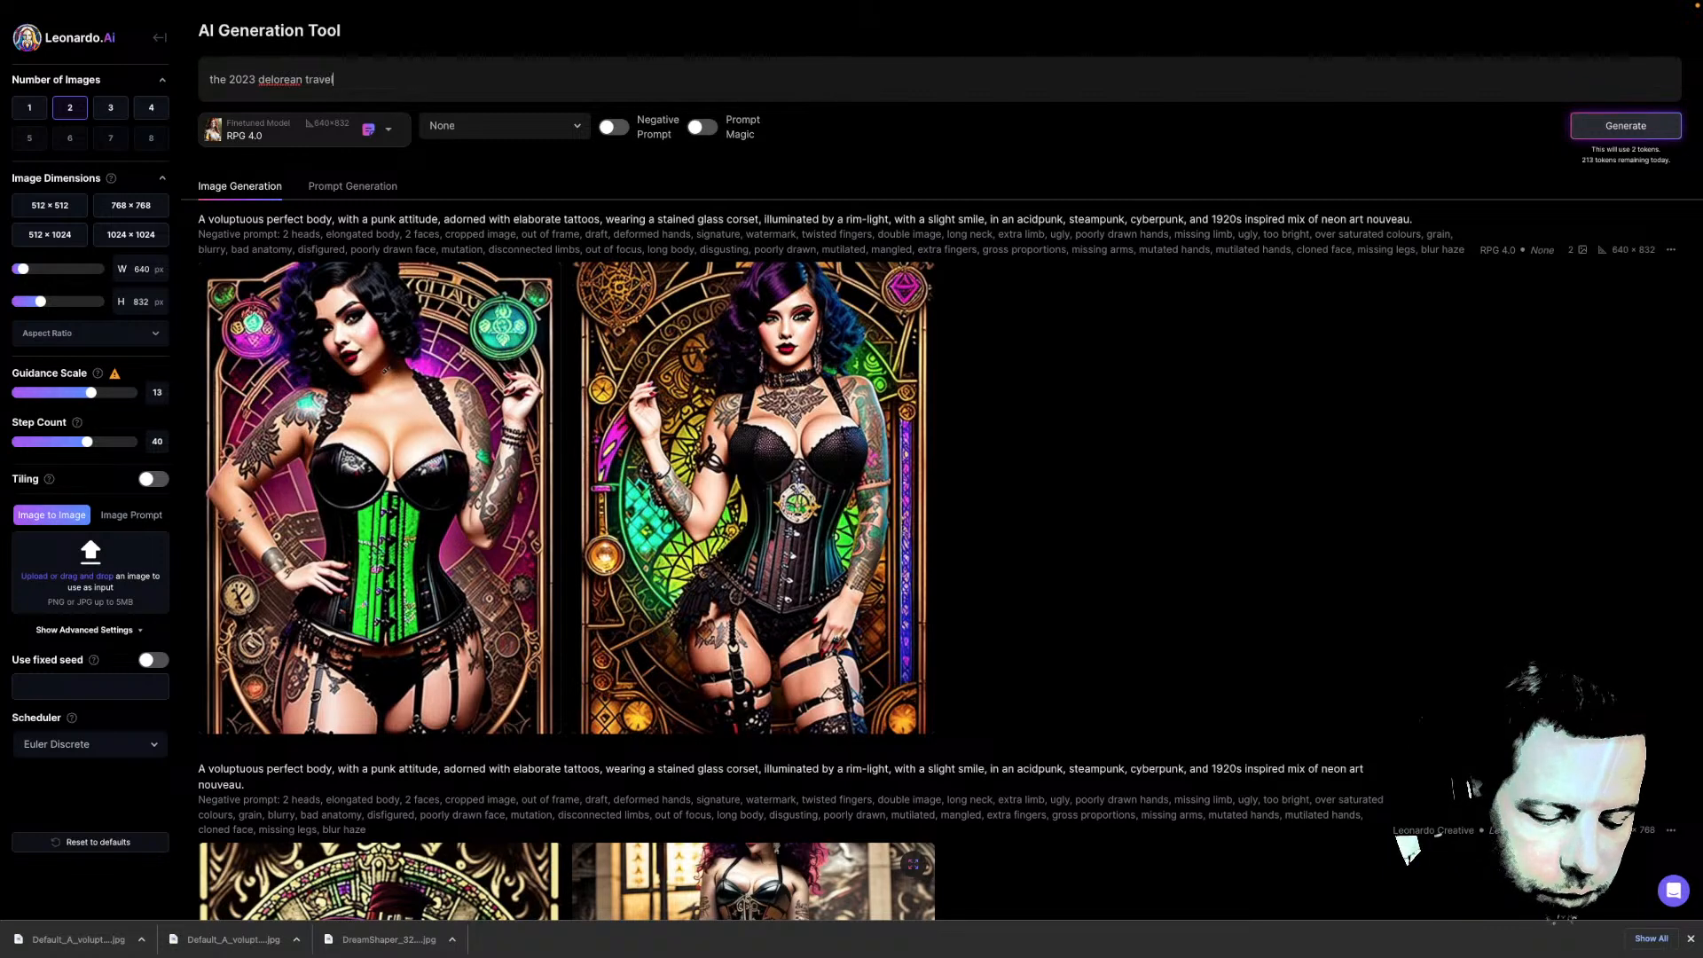
text(ing back in time,)
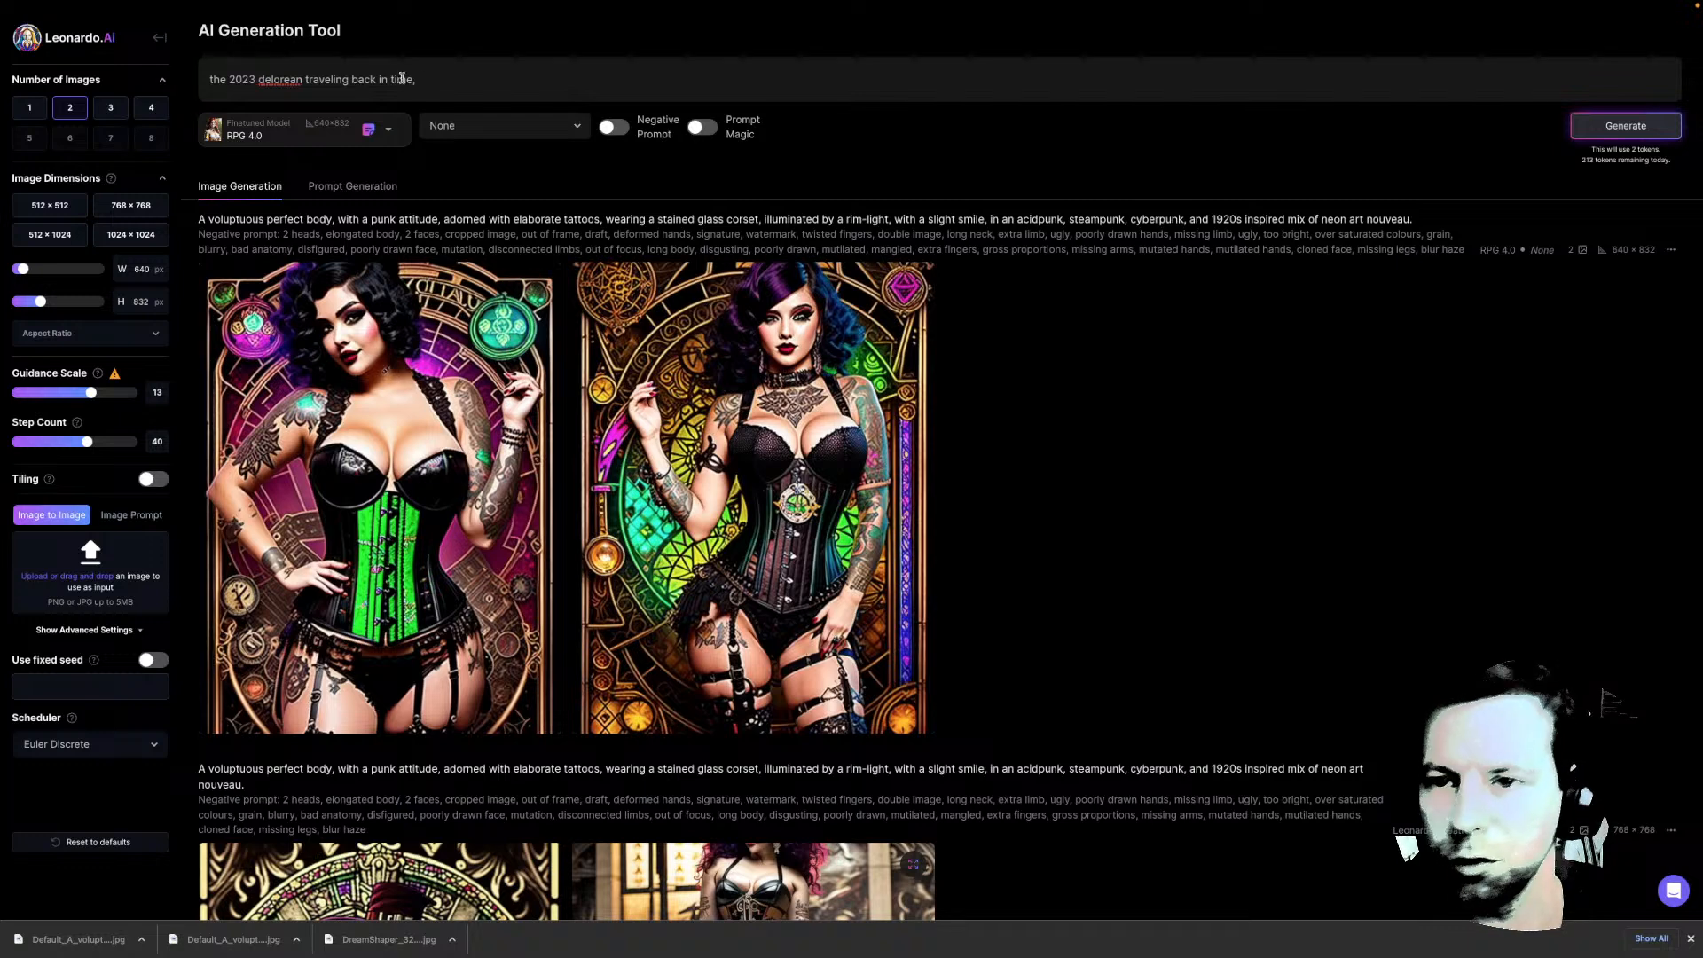
click(440, 80)
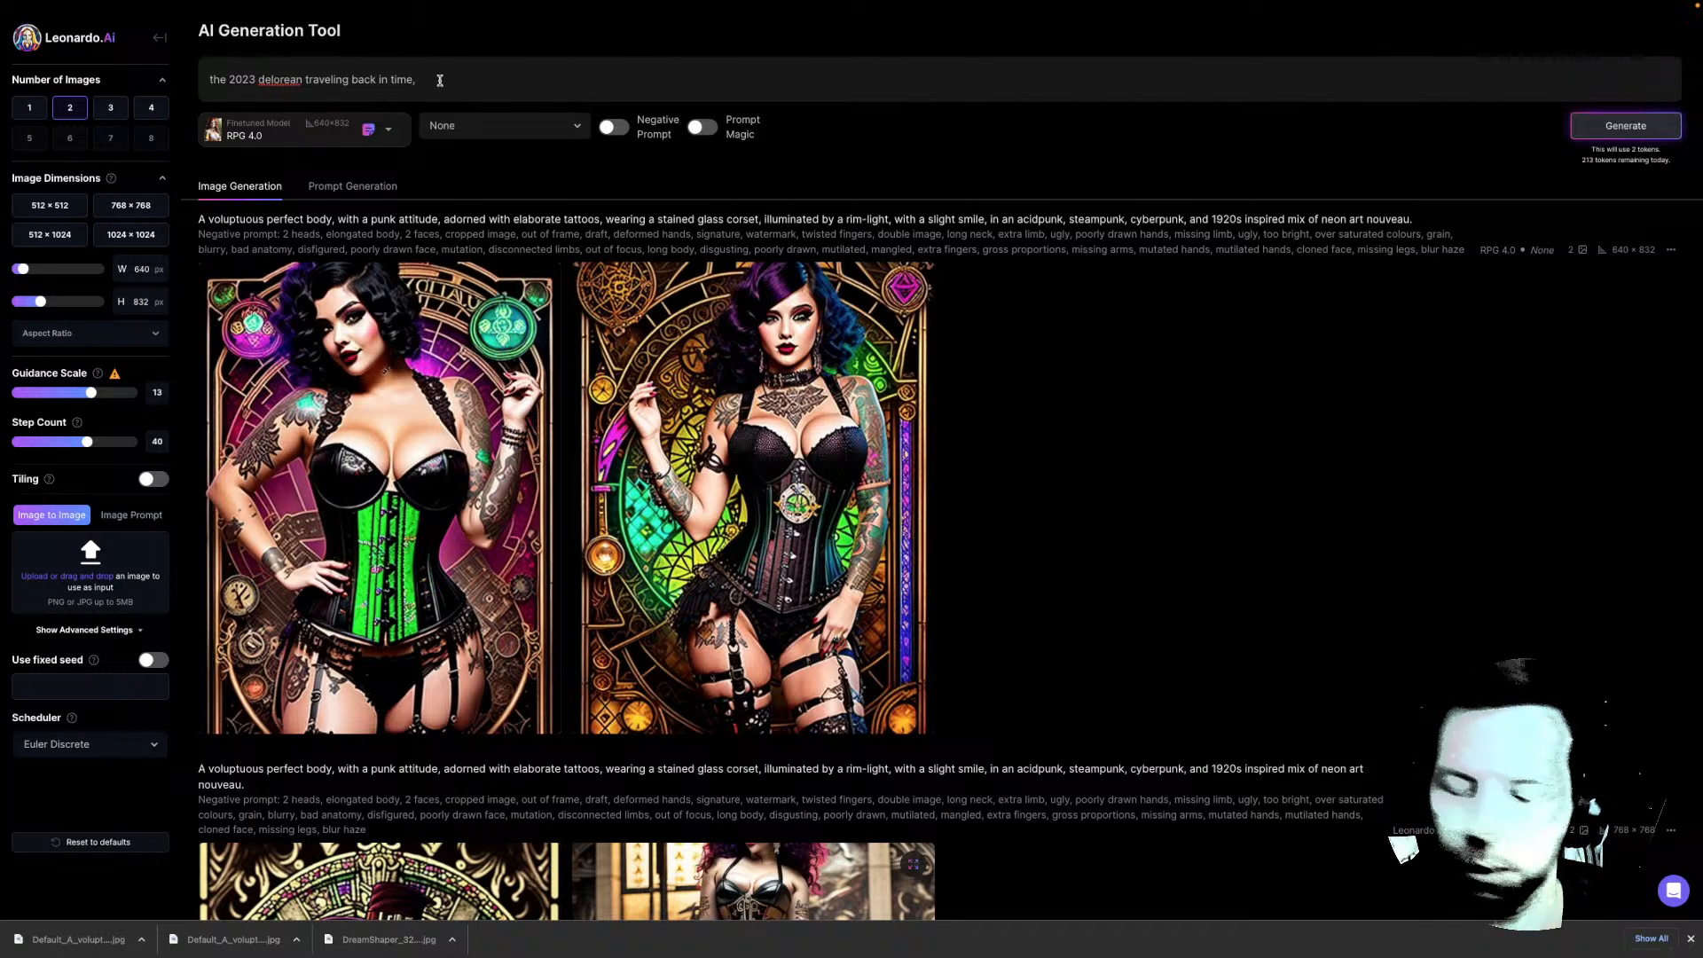
text(cyber)
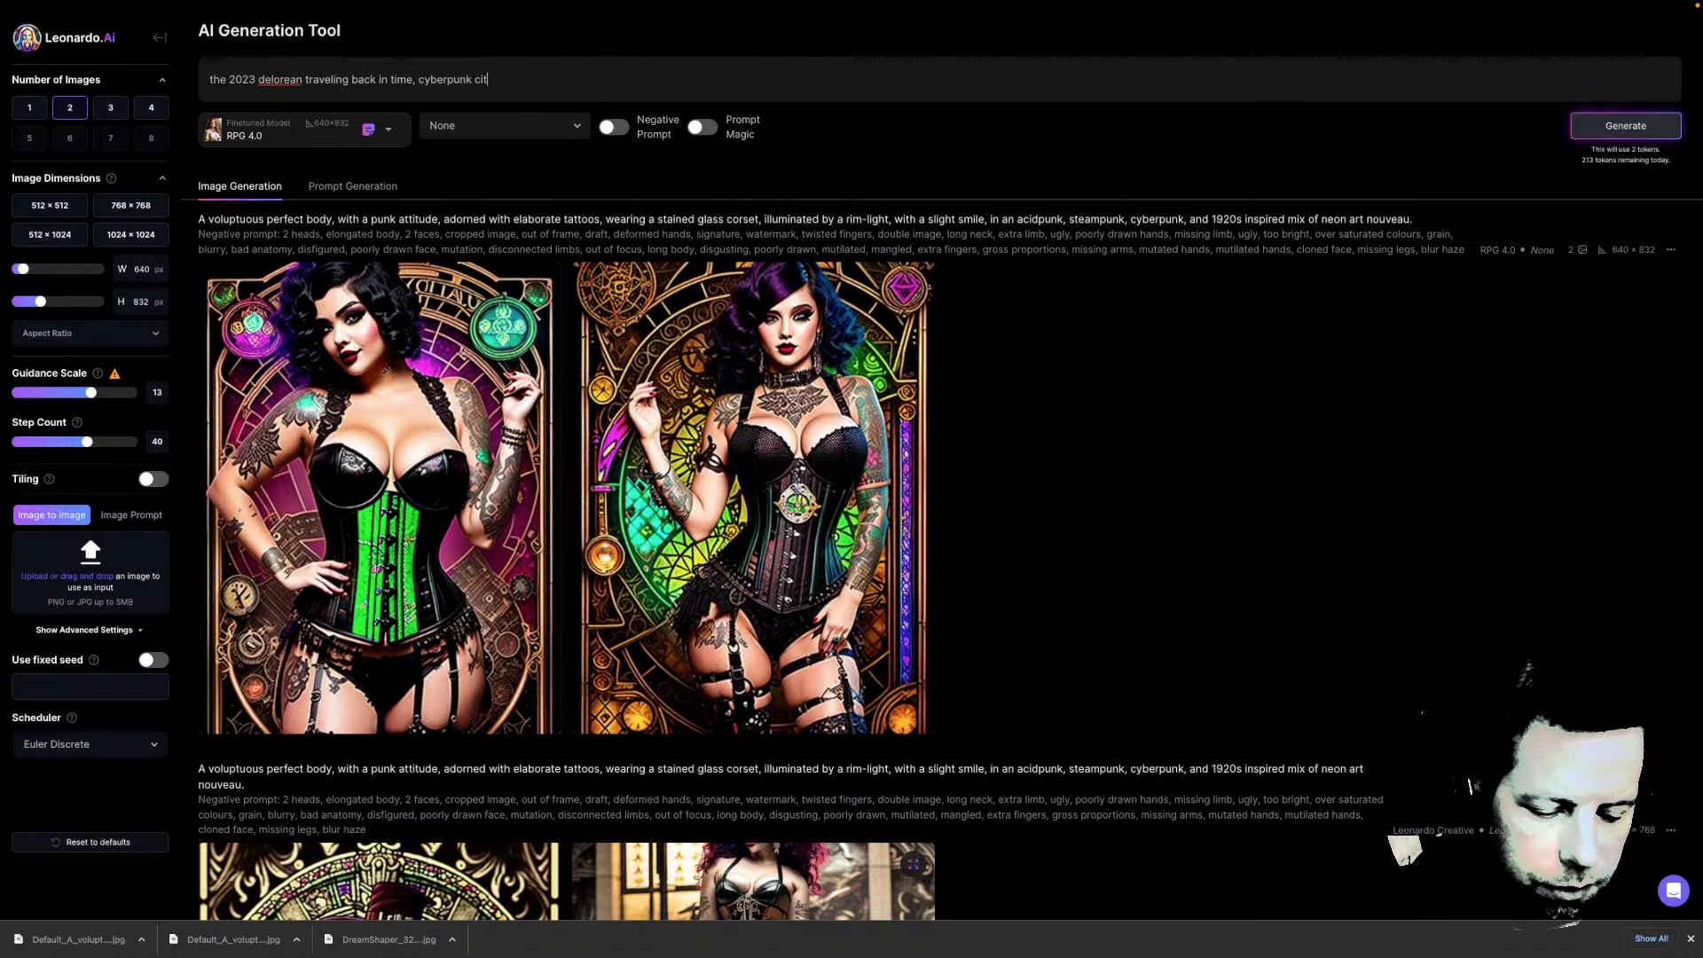
text(punk clty scape)
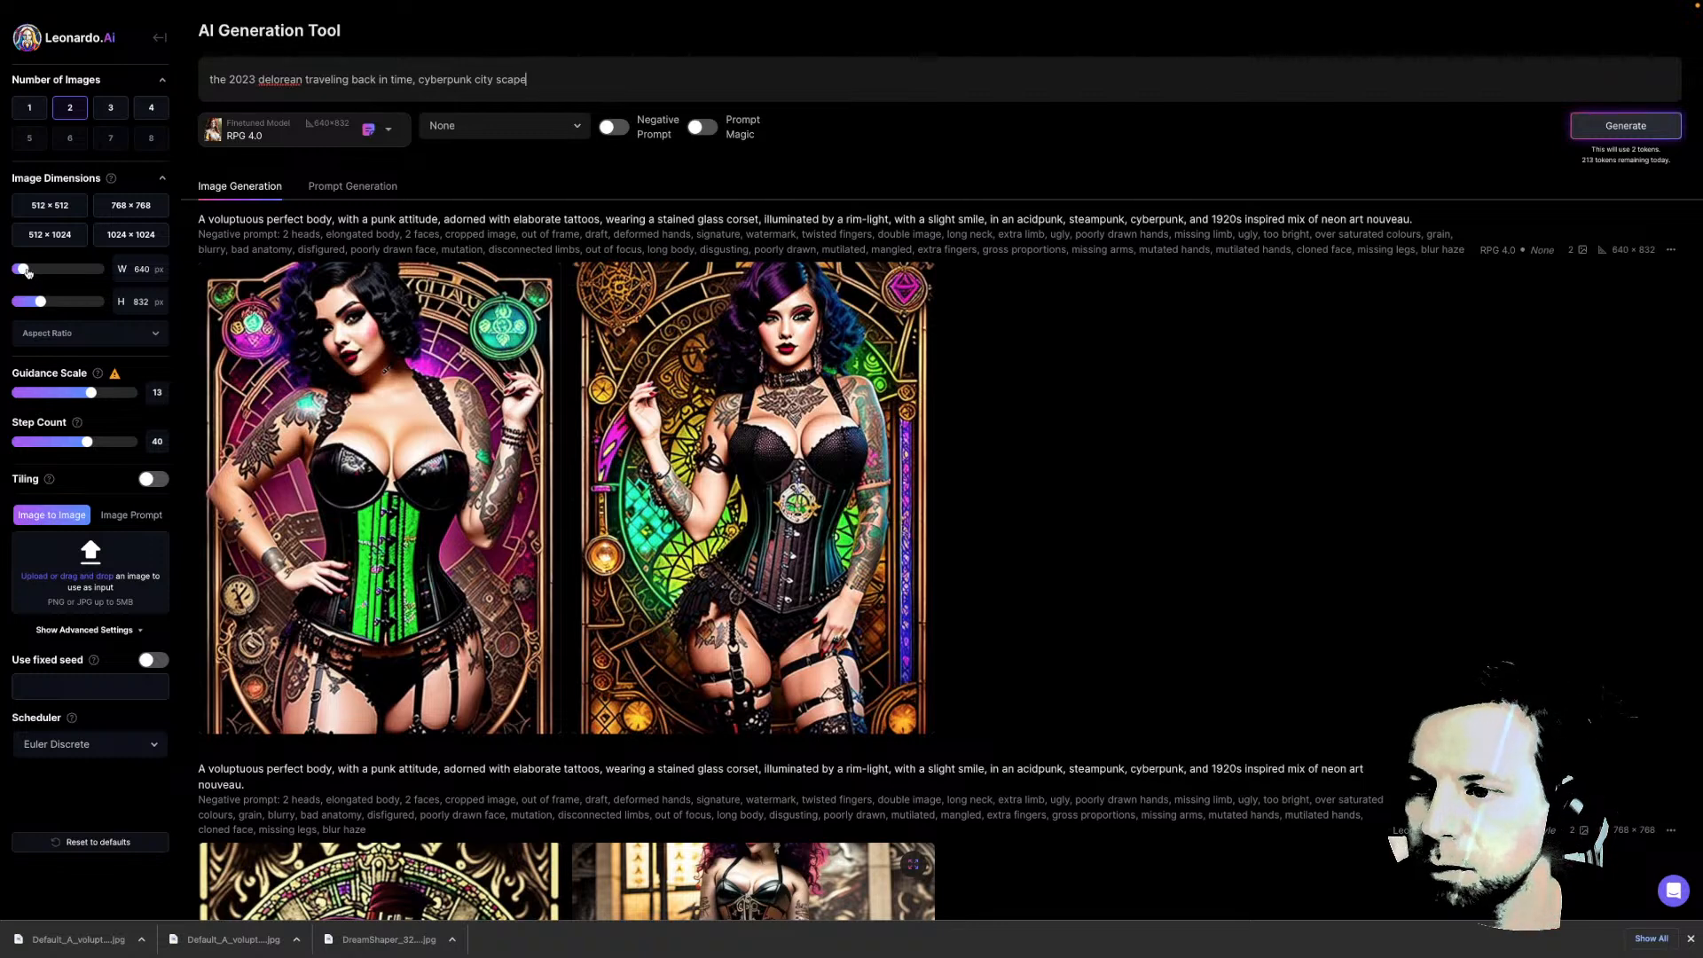
Set the image dimensions to a landscape format of 1088 × 704 px
mouse_move(27, 271)
mouse_down()
mouse_move(64, 269)
mouse_move(33, 303)
mouse_up()
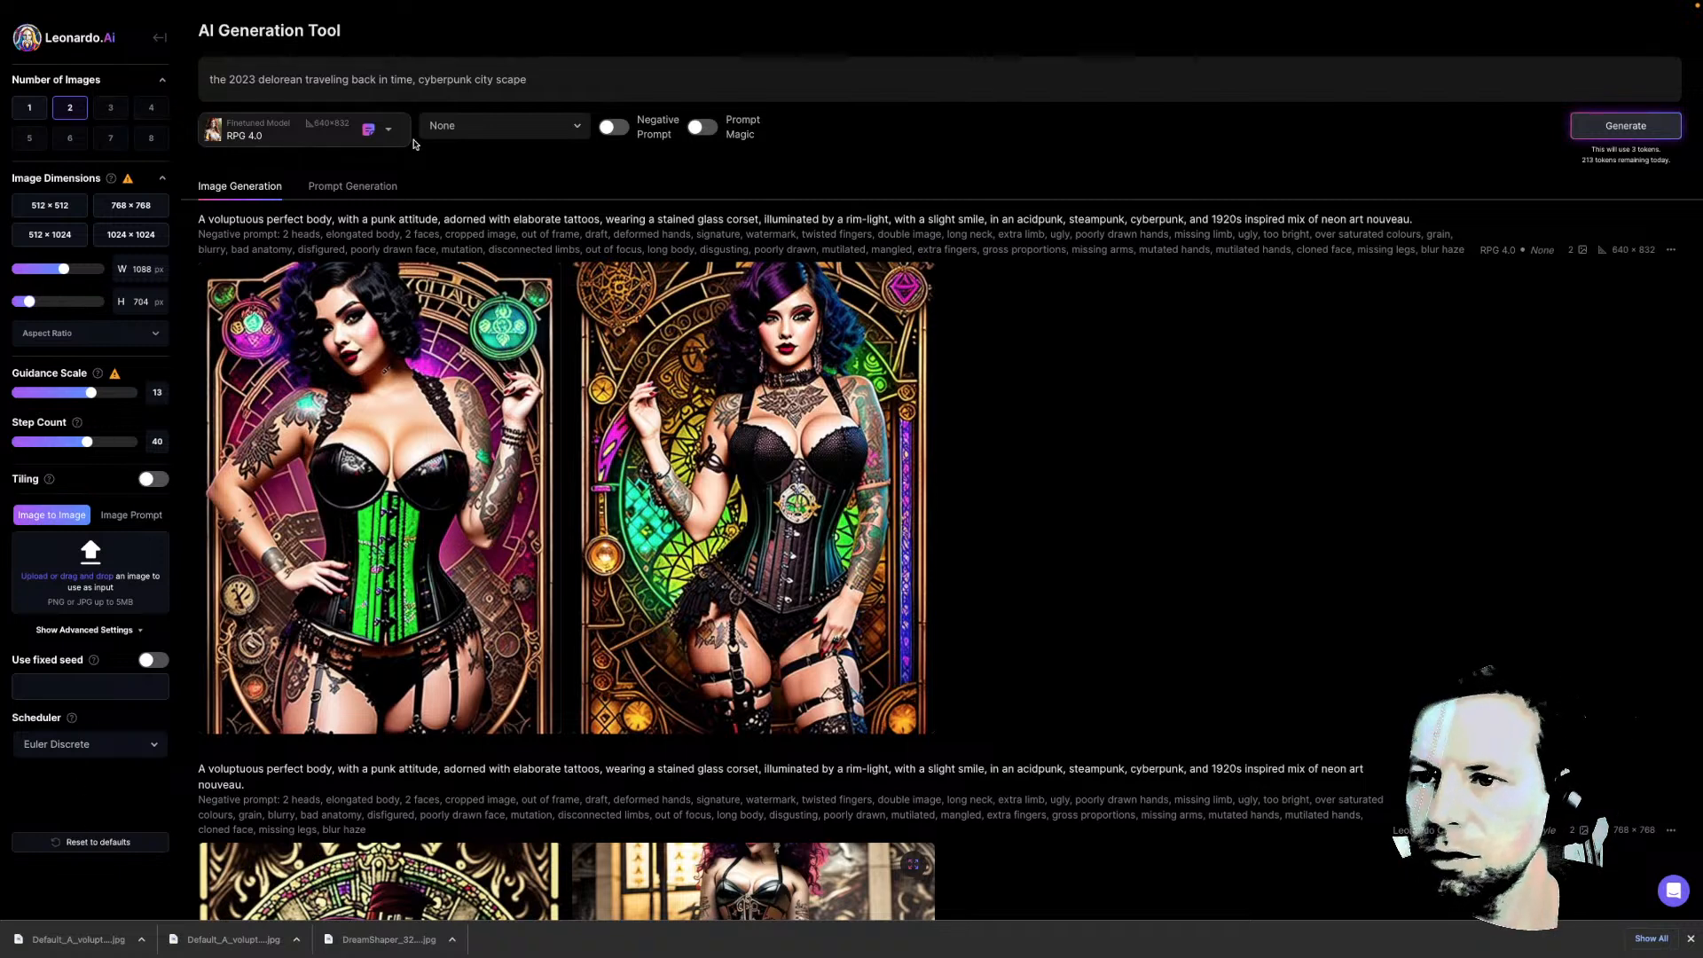
Switch the finetuned model to DreamShaper 3.2 and generate two images from the DeLorean prompt
click(325, 142)
click(242, 189)
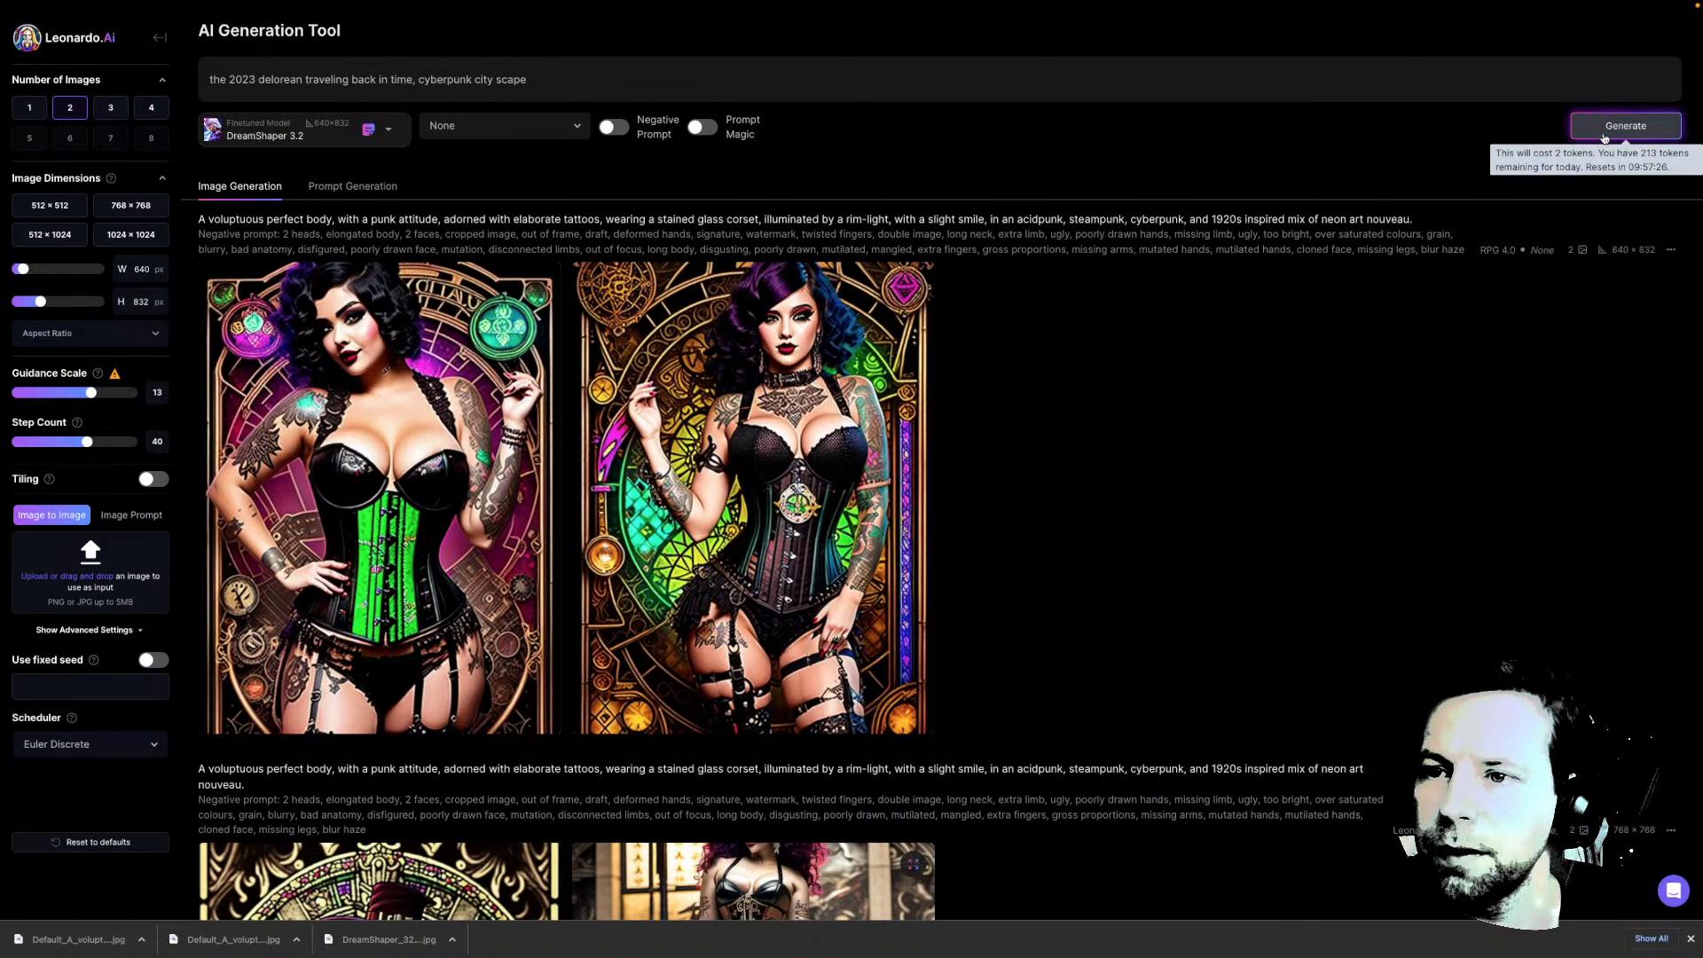
click(1603, 137)
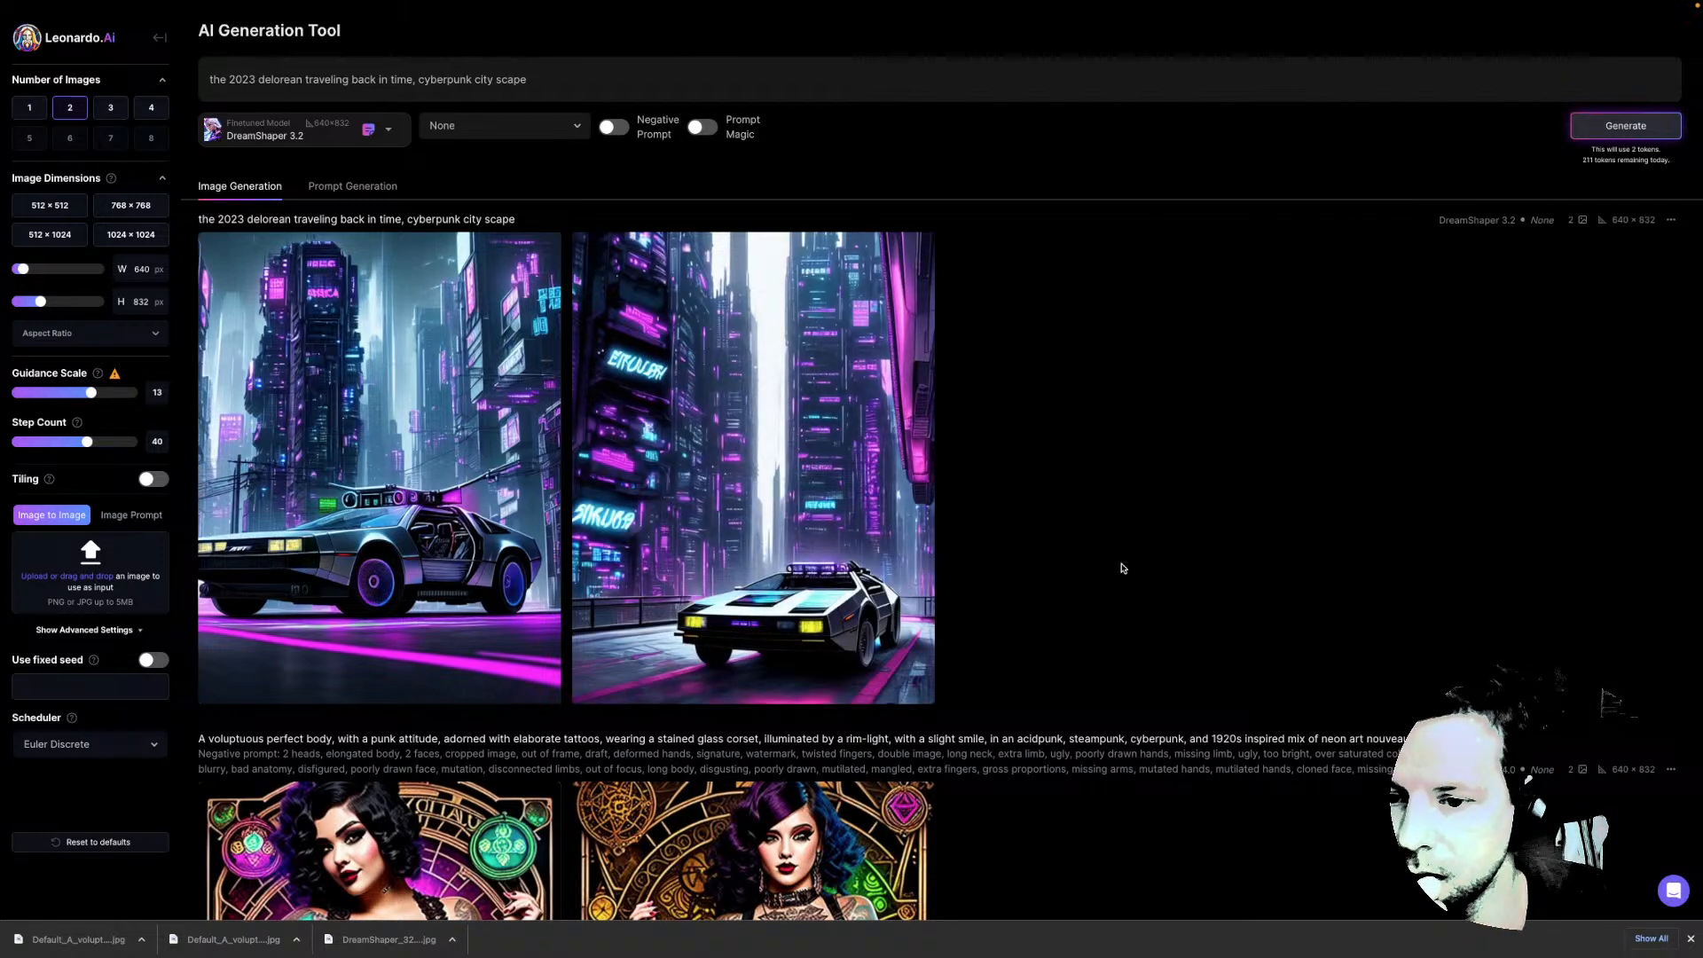
Enlarge the two generated DeLorean images and alternate between them to compare the car designs and city backgrounds
scroll(1121, 567, down, 1)
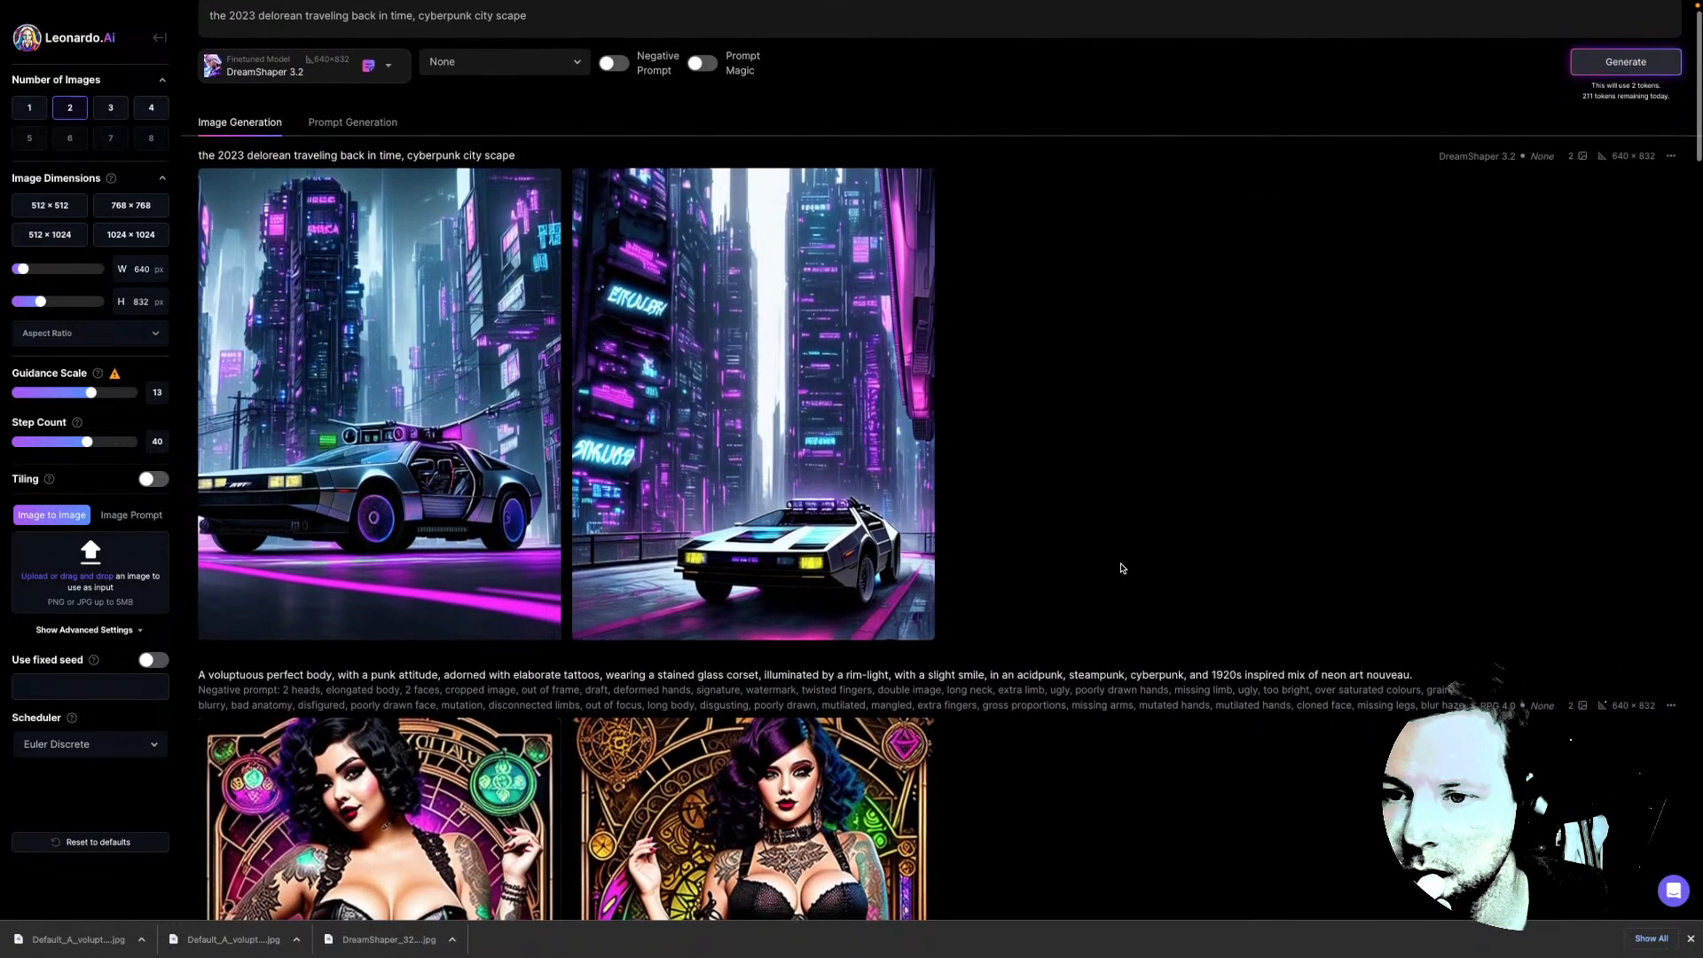
scroll(1121, 567, down, 1)
click(461, 395)
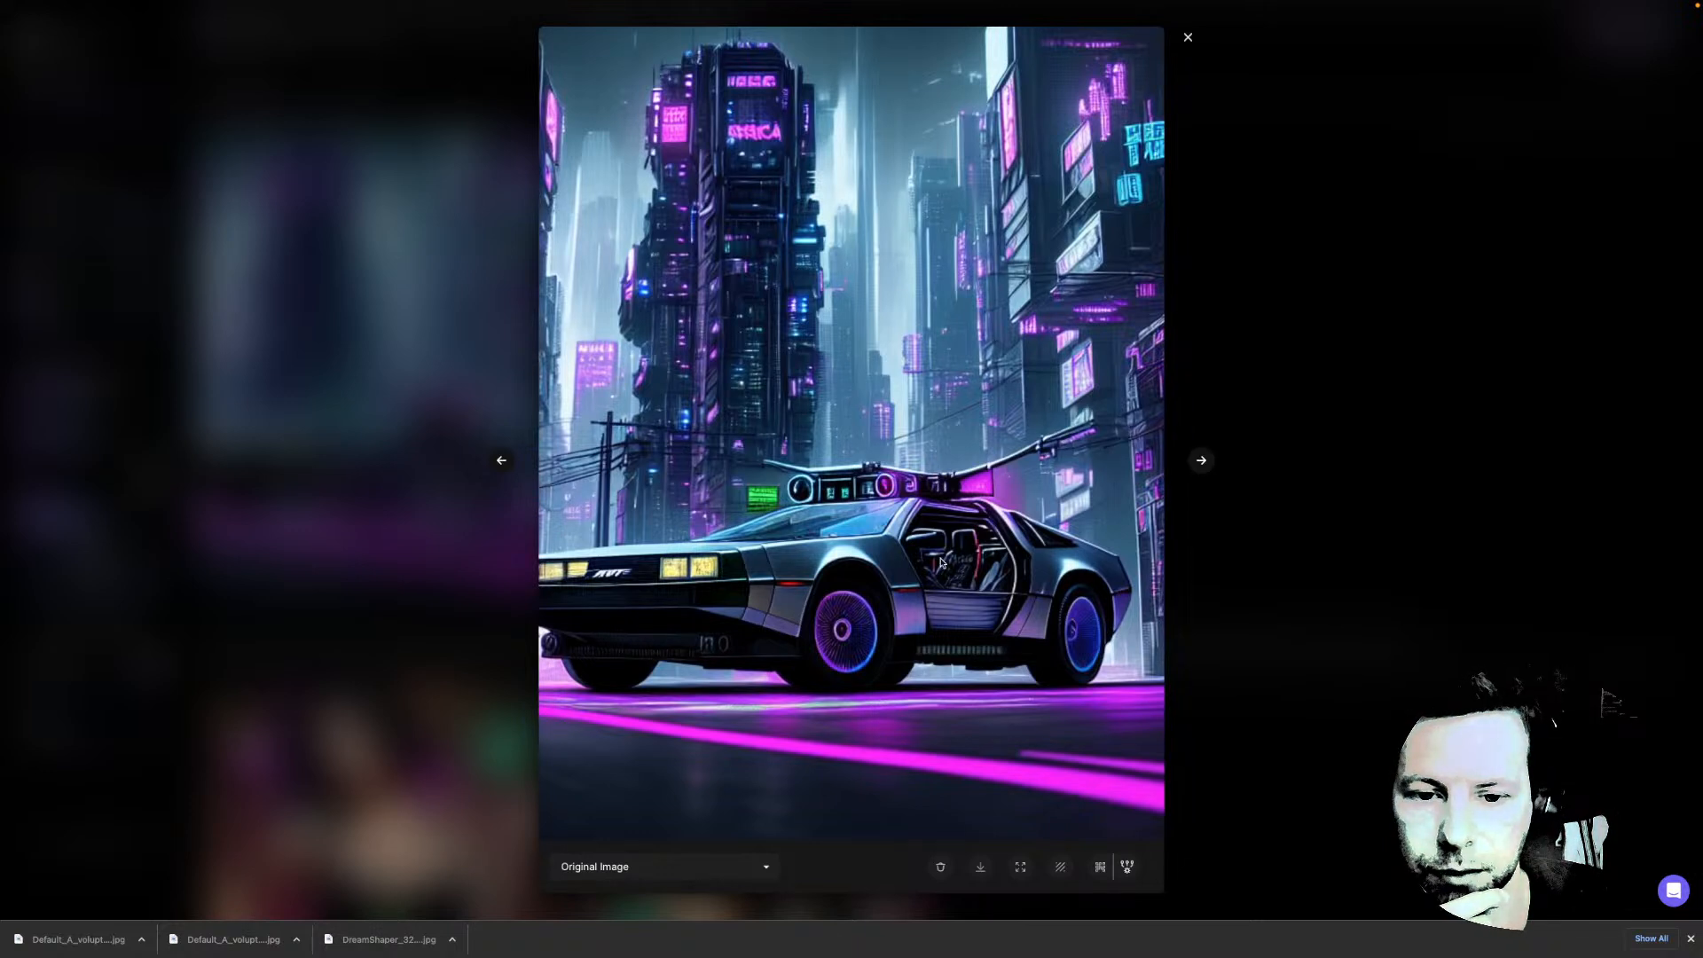
click(1201, 460)
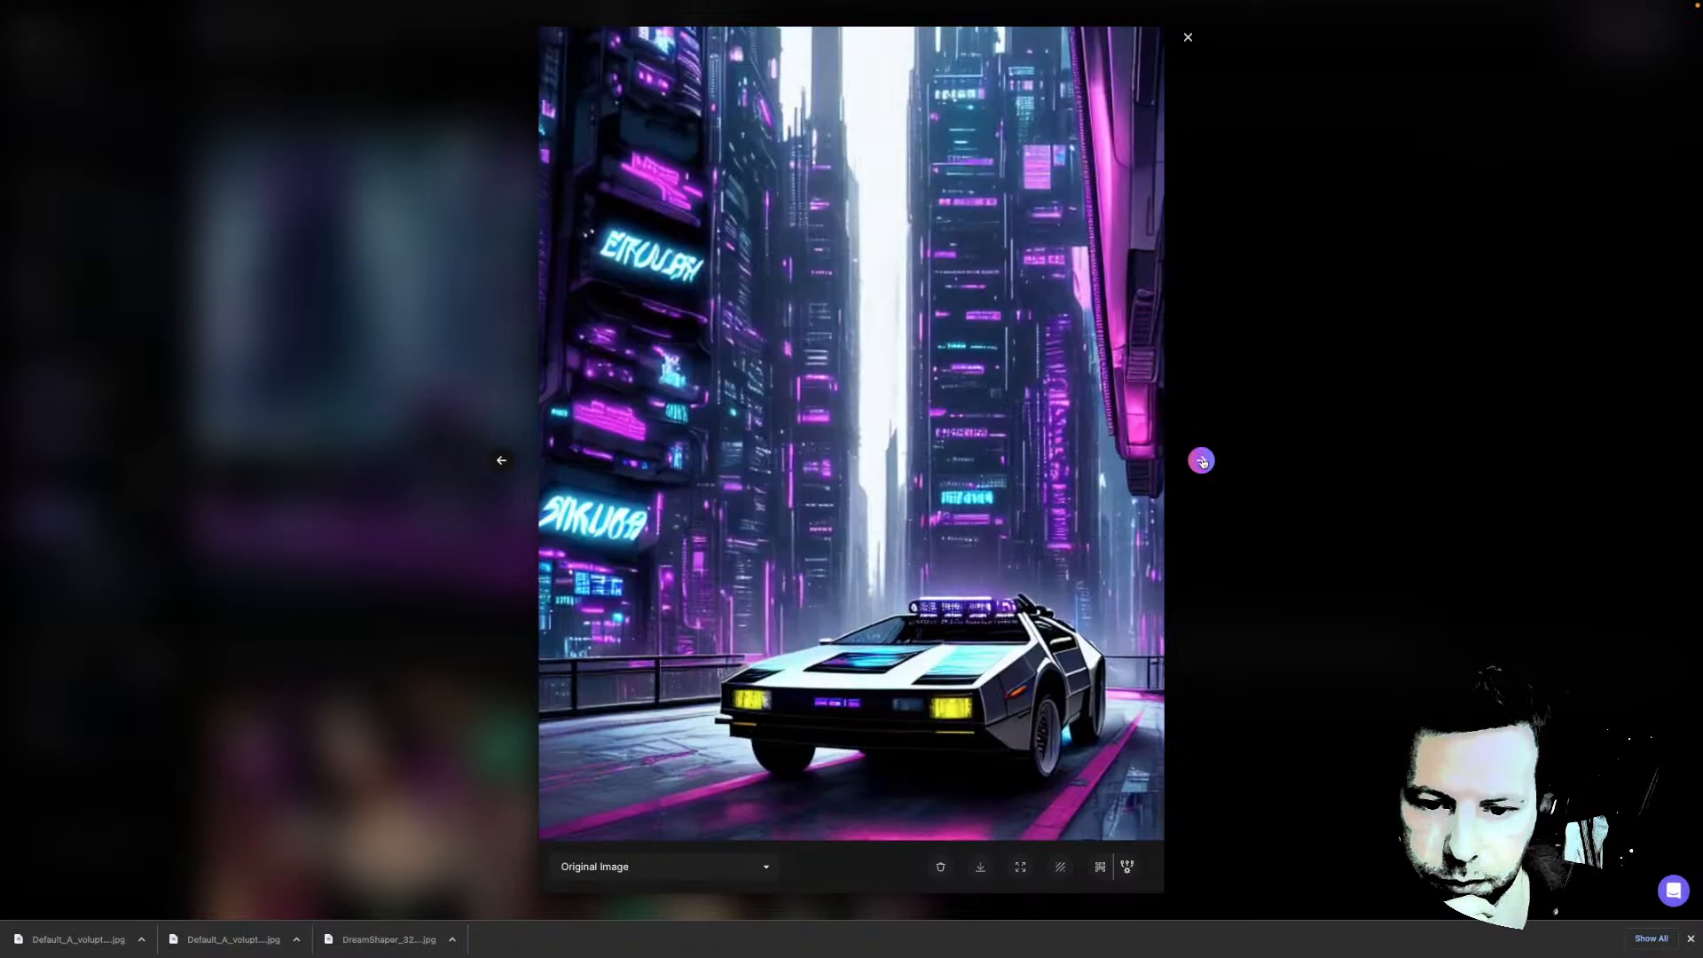
click(1202, 460)
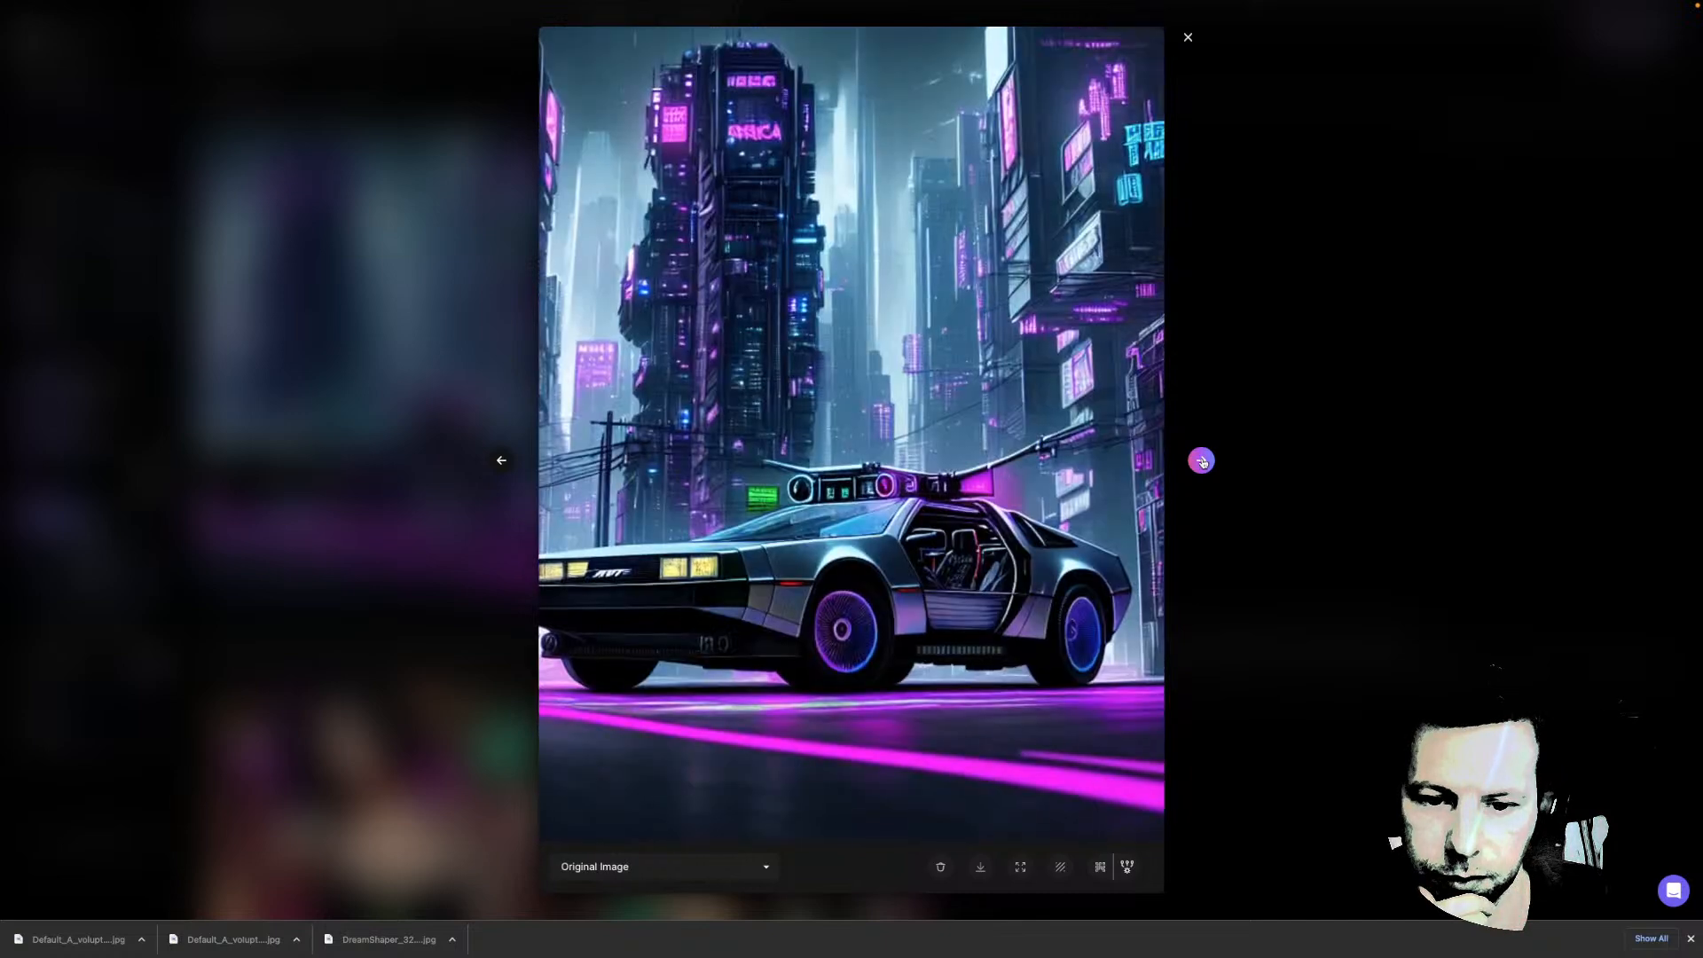
click(1202, 460)
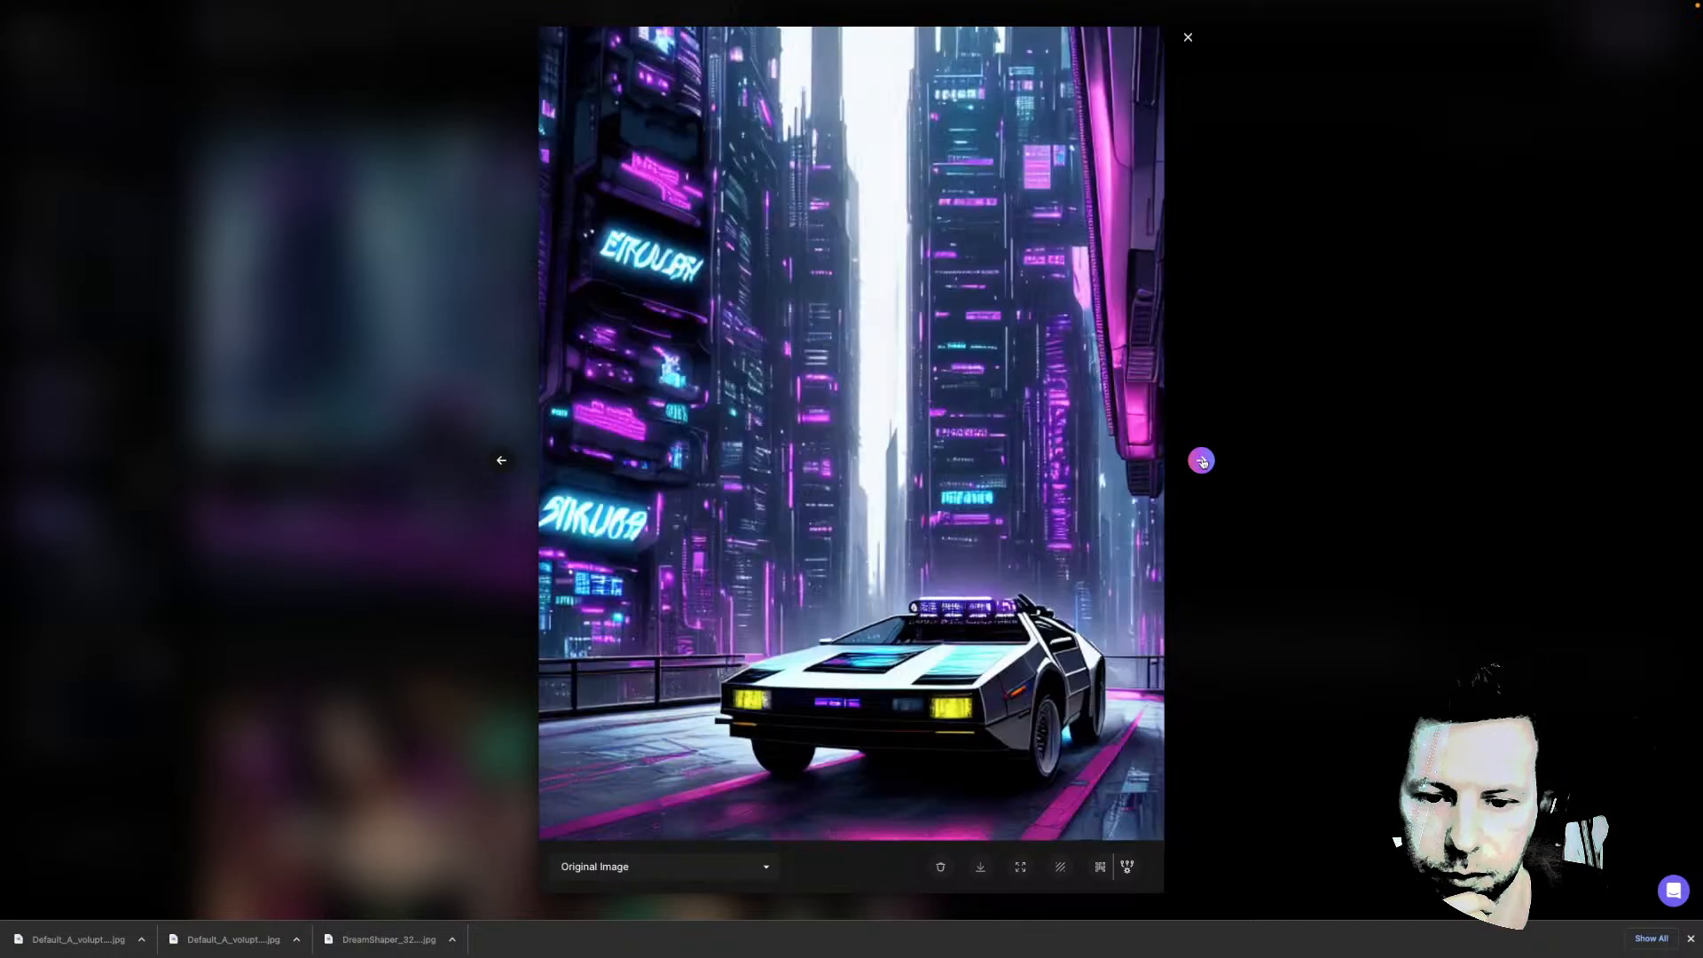
click(1201, 460)
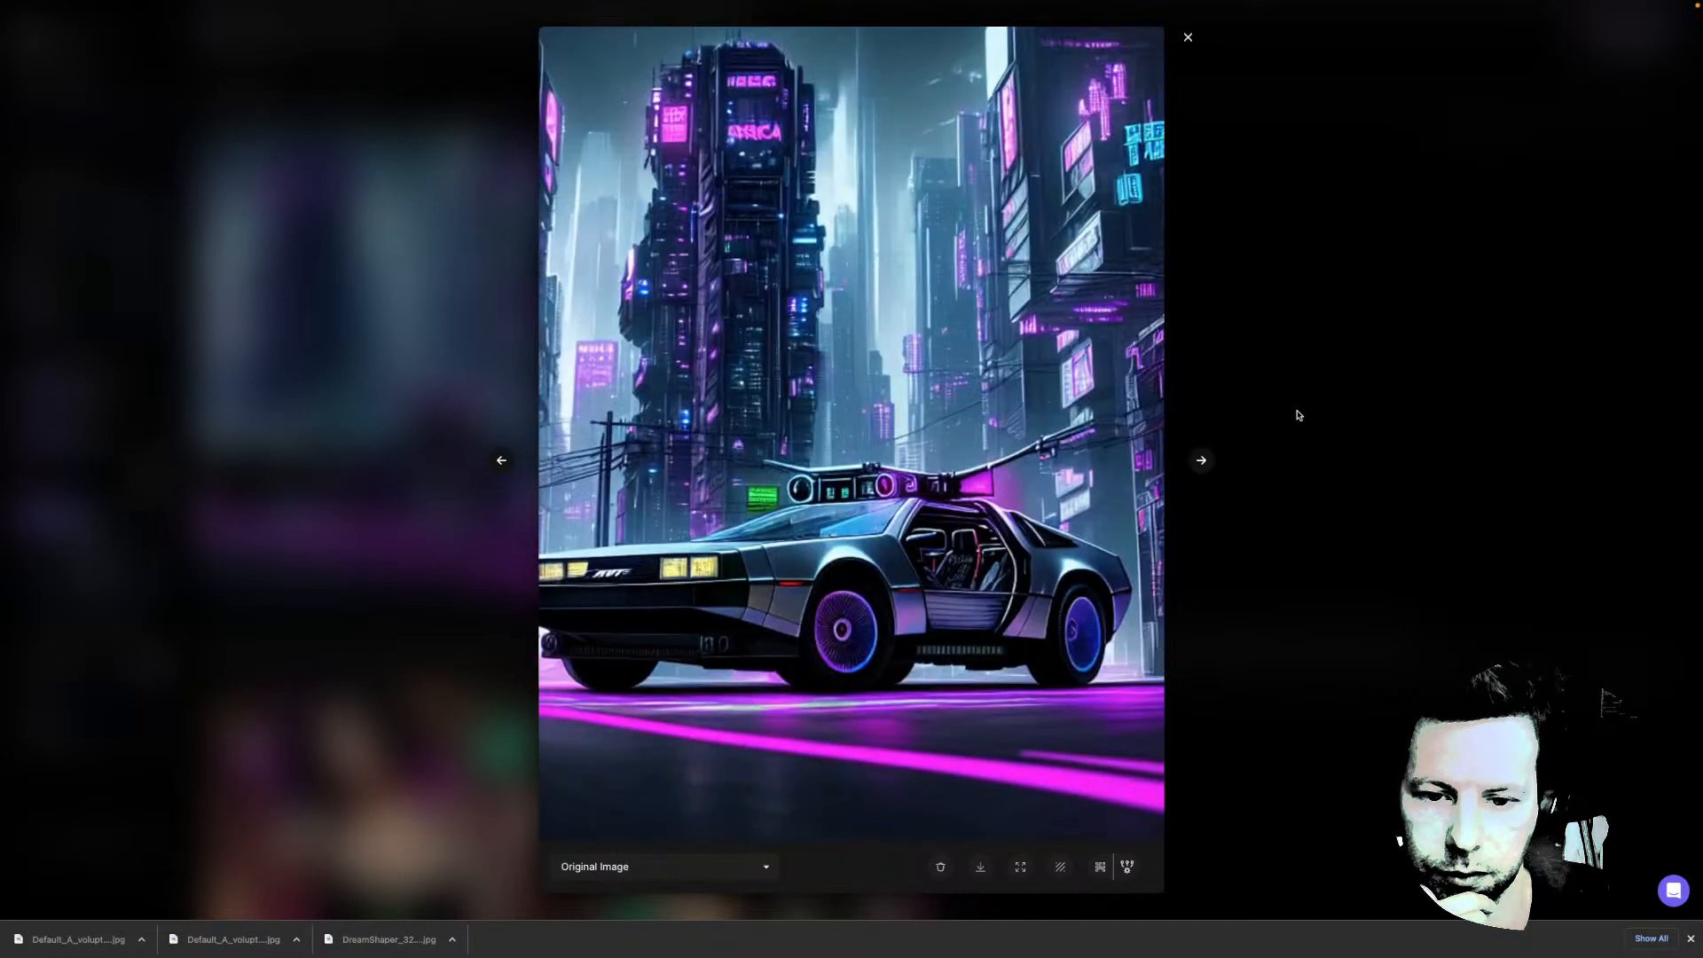
click(1295, 413)
Search Google Images for "2023 delorean" in a new browser tab outside full-screen mode
key(super+r)
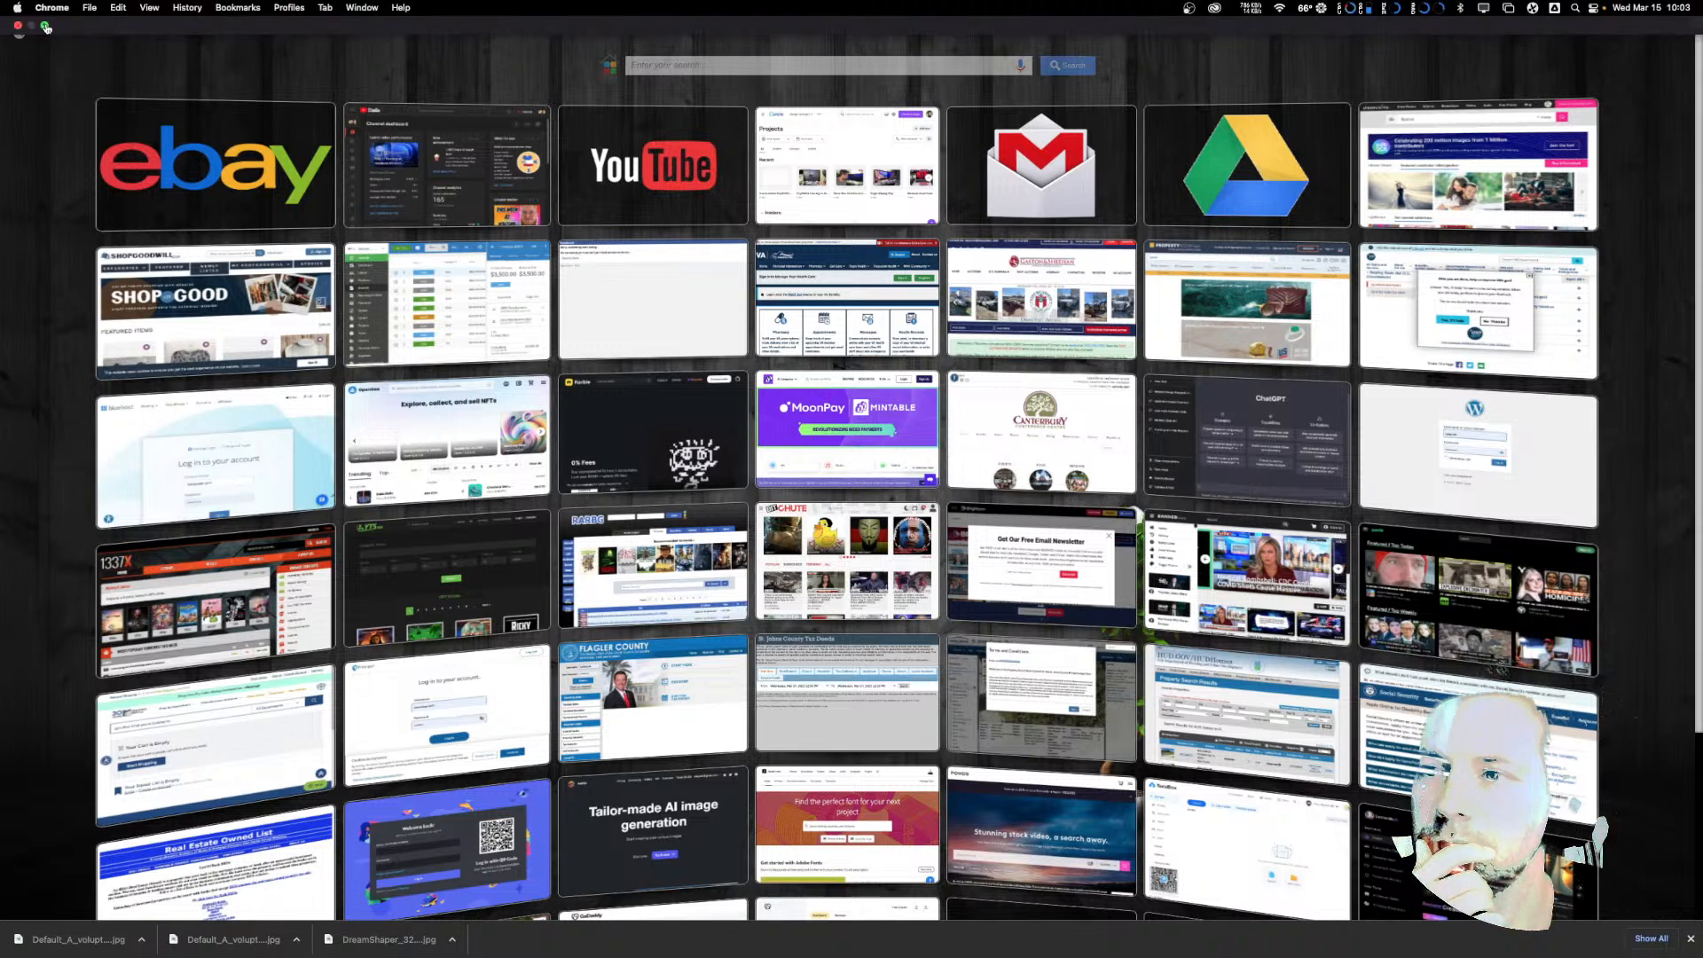
click(46, 27)
click(487, 63)
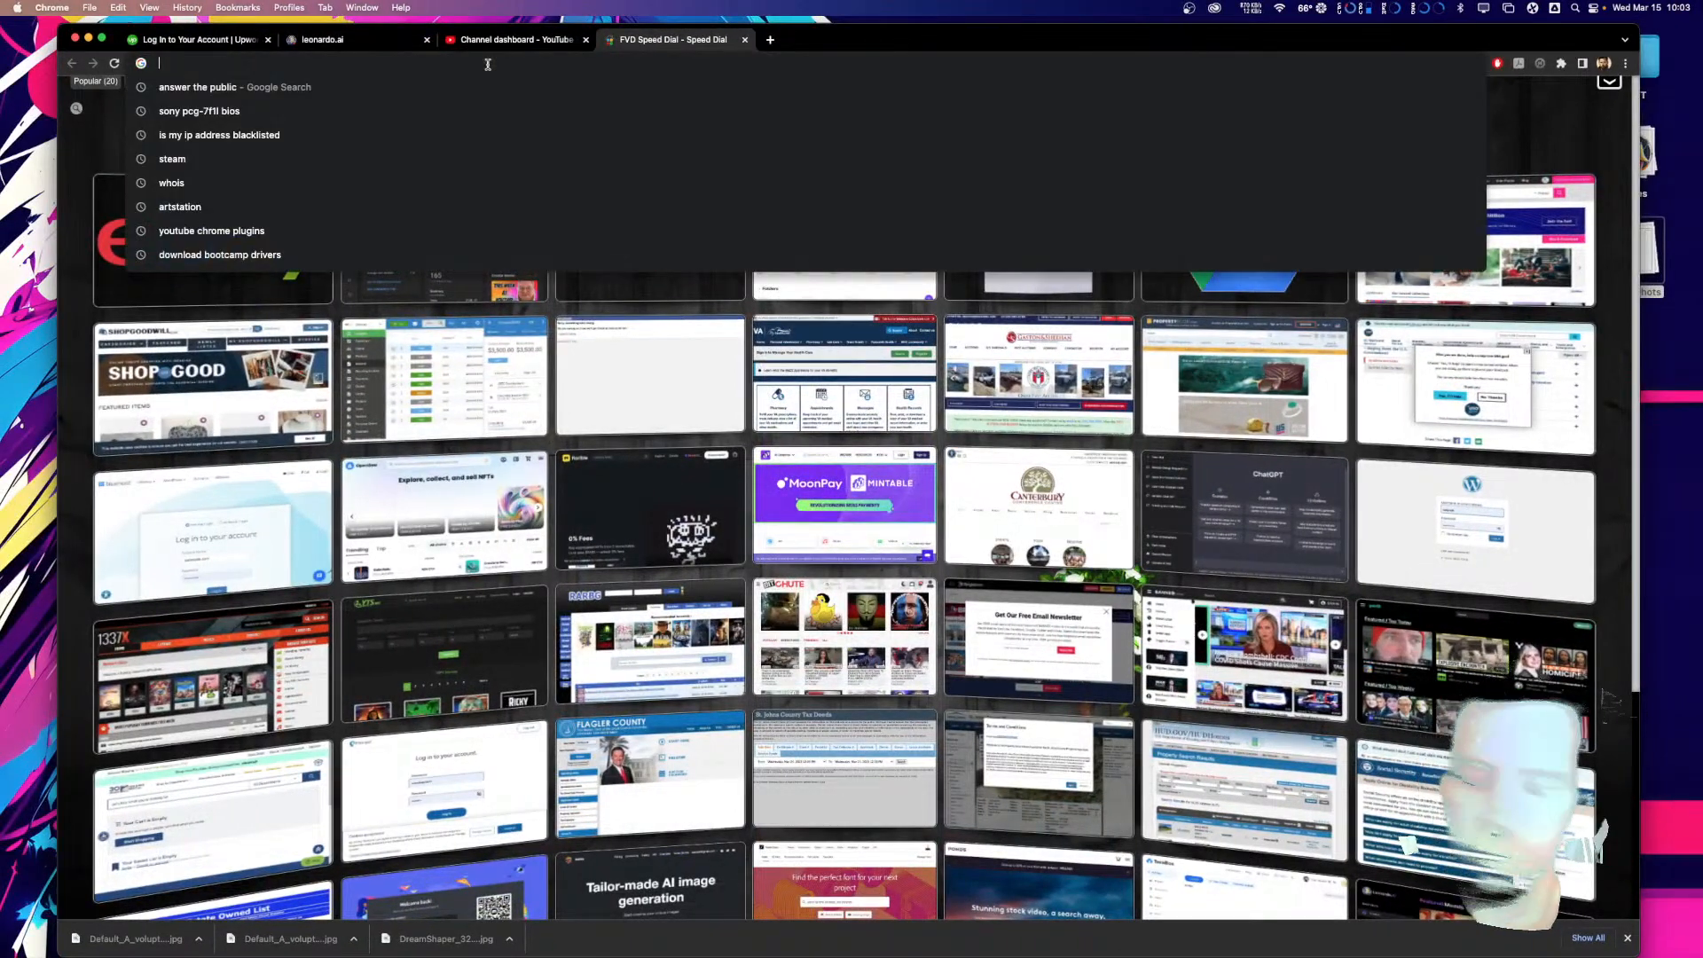
text(2023 d)
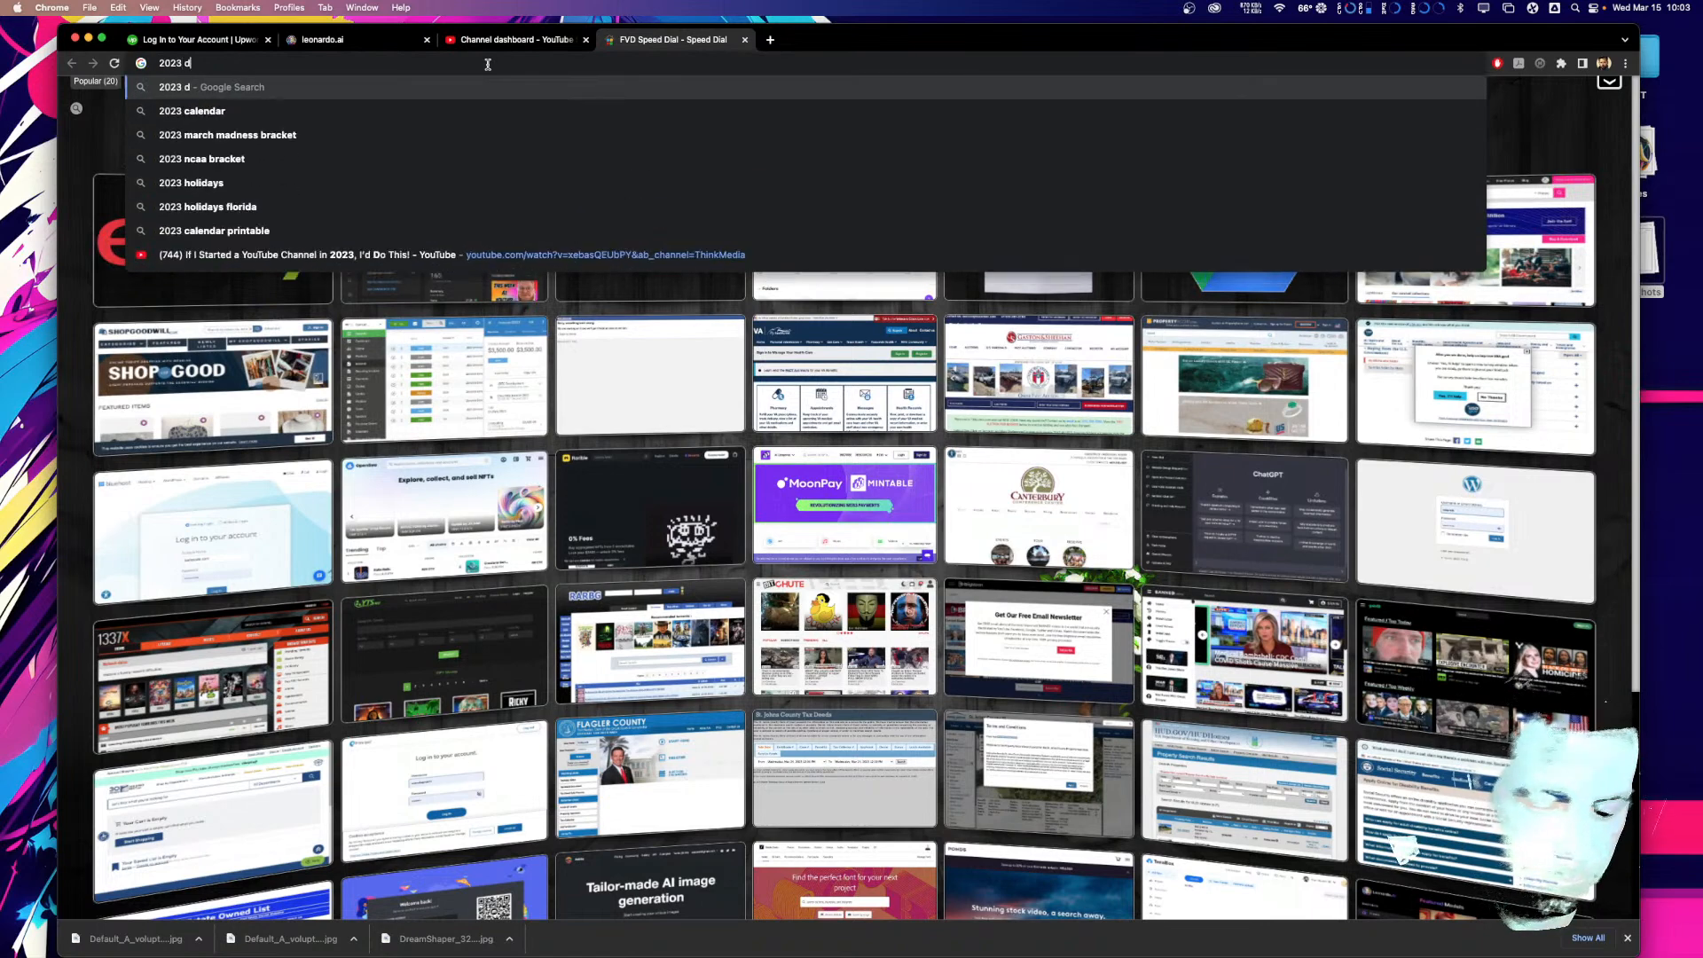
text(elorean)
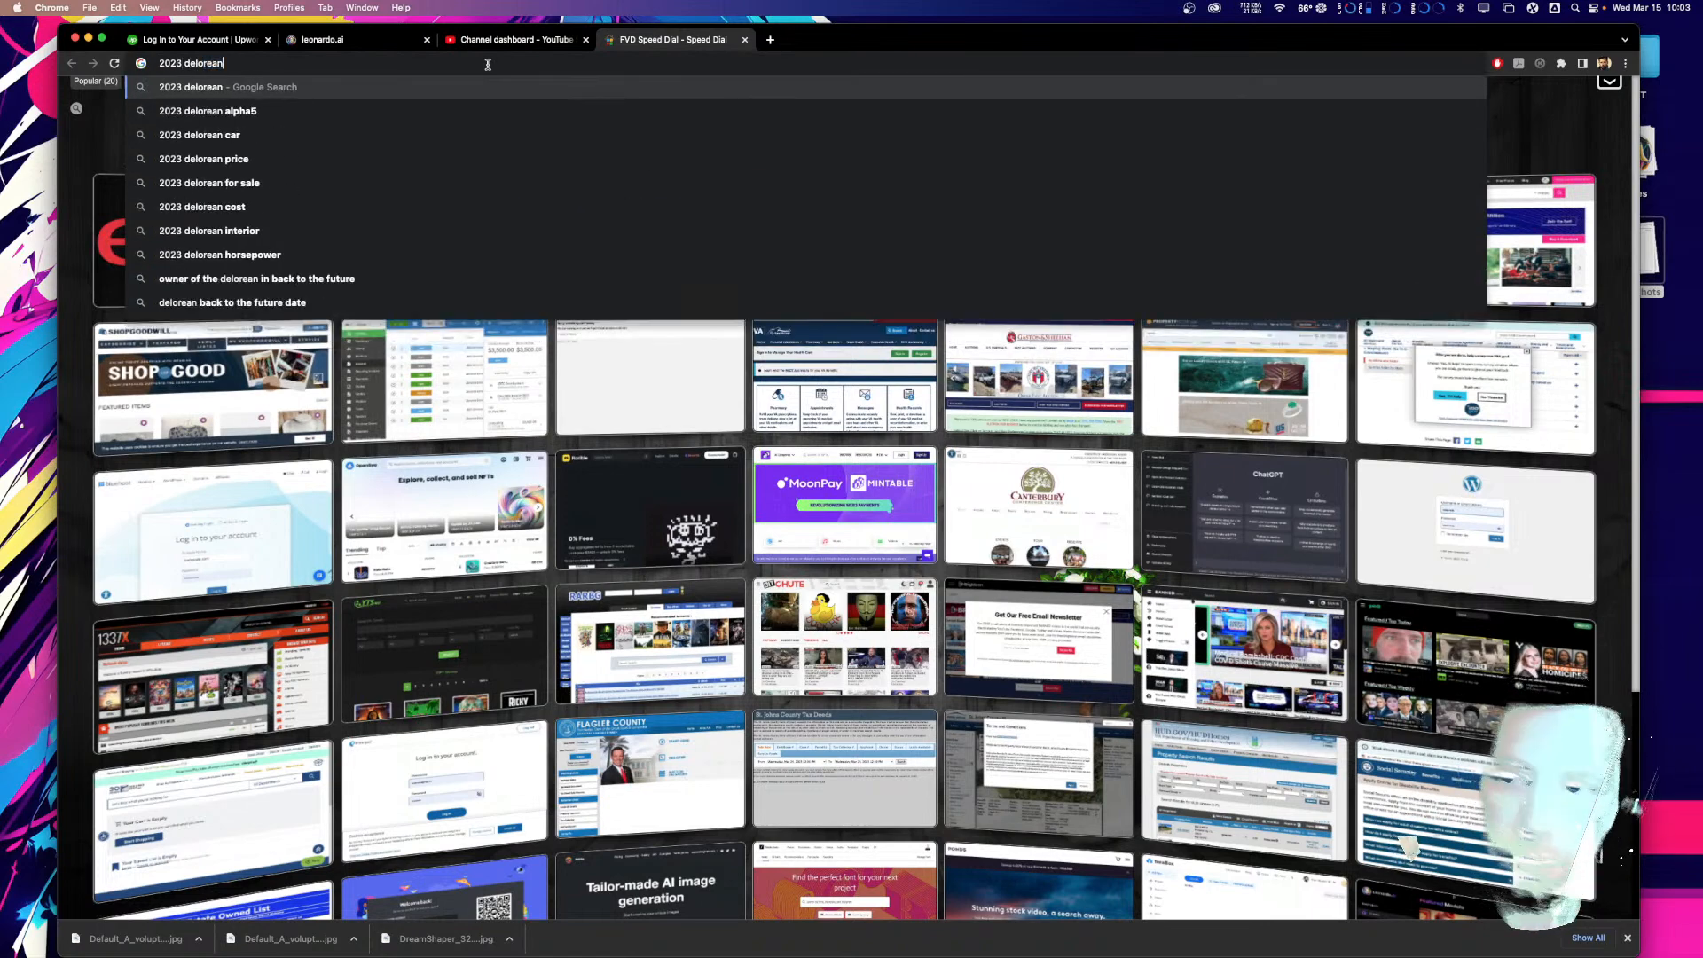
key(Return)
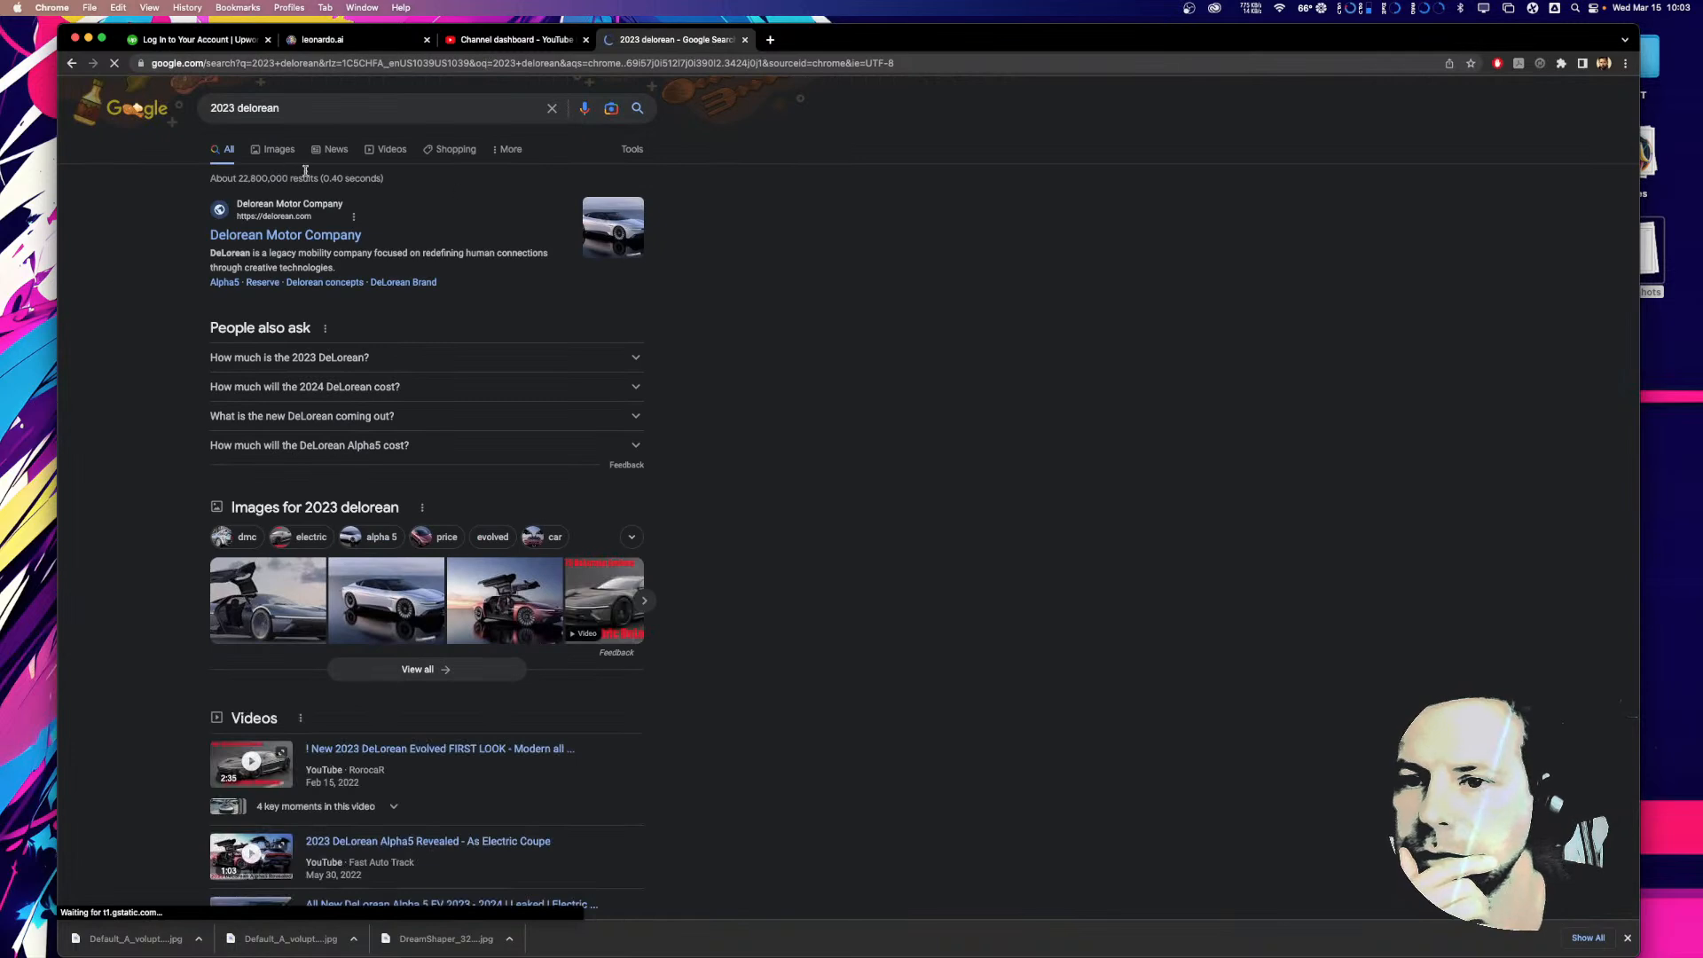
click(272, 149)
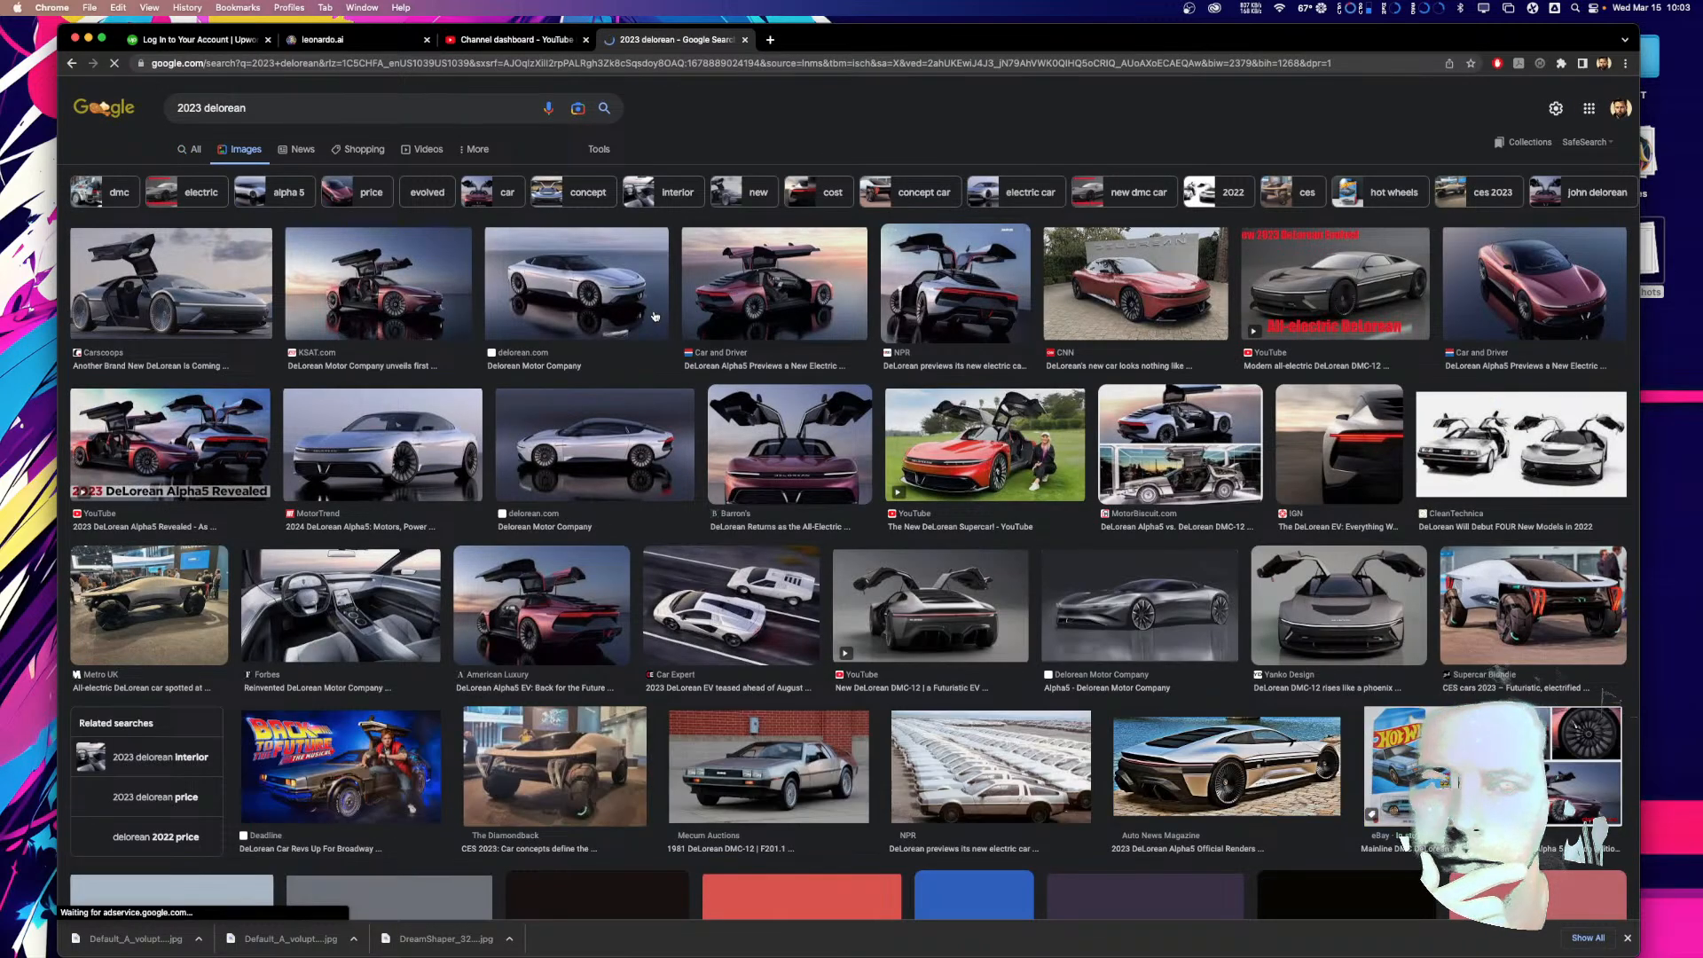
Preview the Carscoops, KSAT.com and delorean.com photos among the image results to examine the new DeLorean's design
click(210, 307)
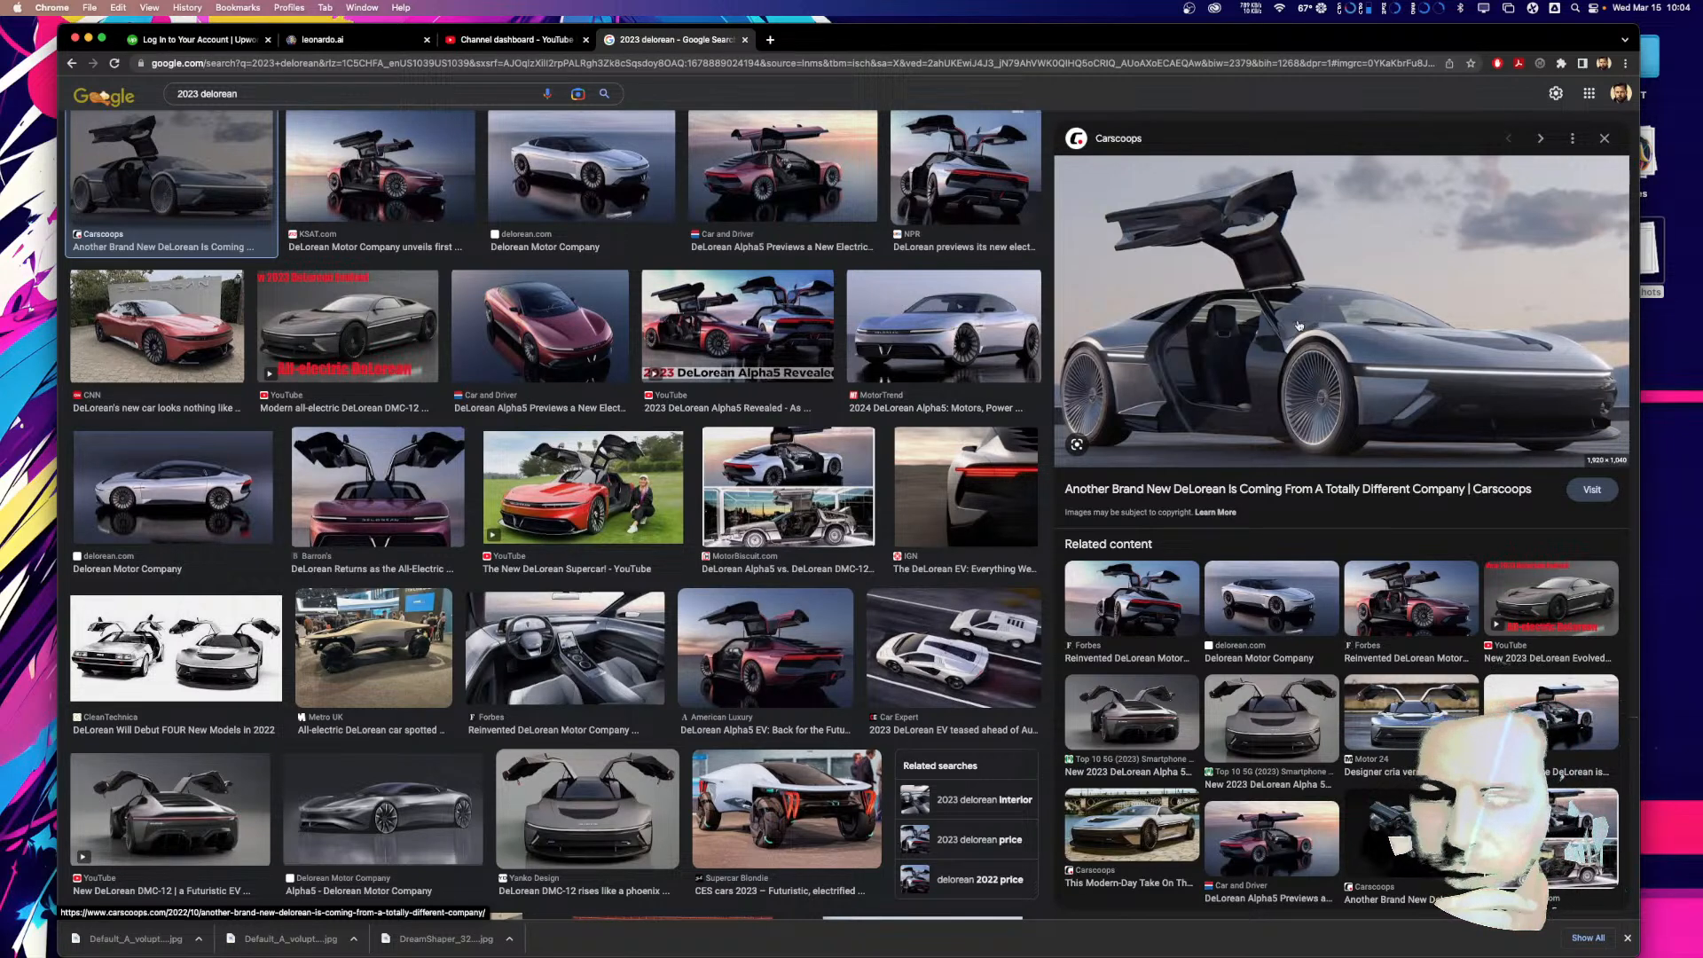
scroll(1298, 326, down, 3)
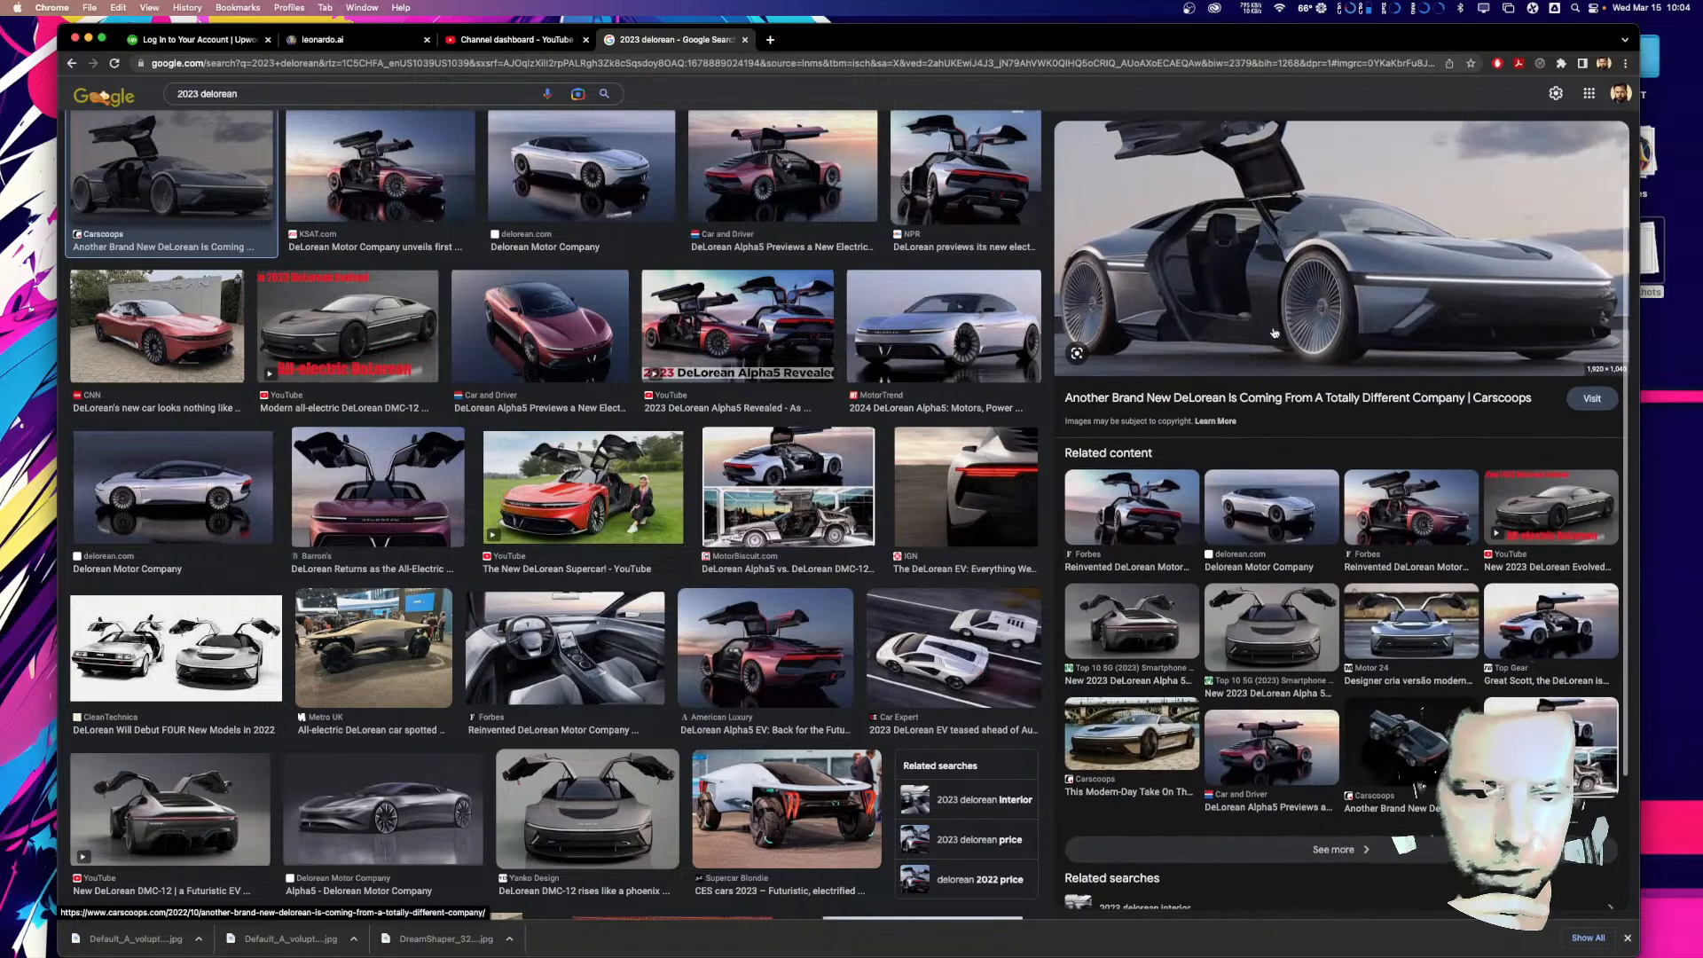
scroll(1273, 332, down, 3)
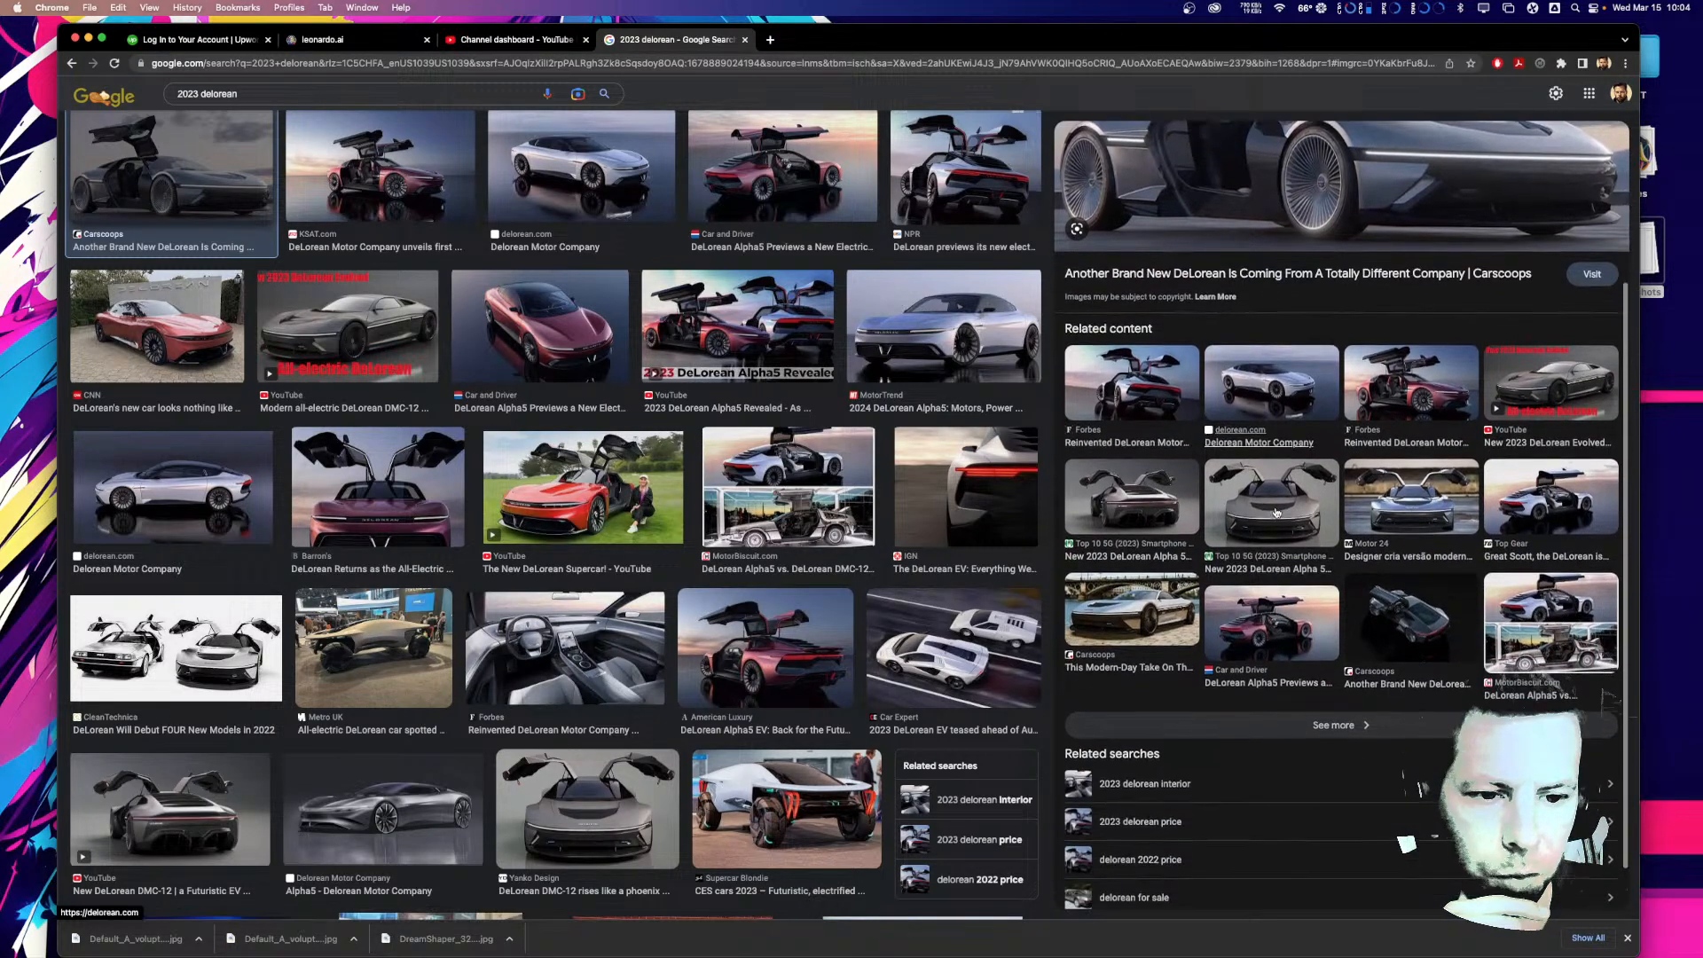
scroll(1276, 511, up, 5)
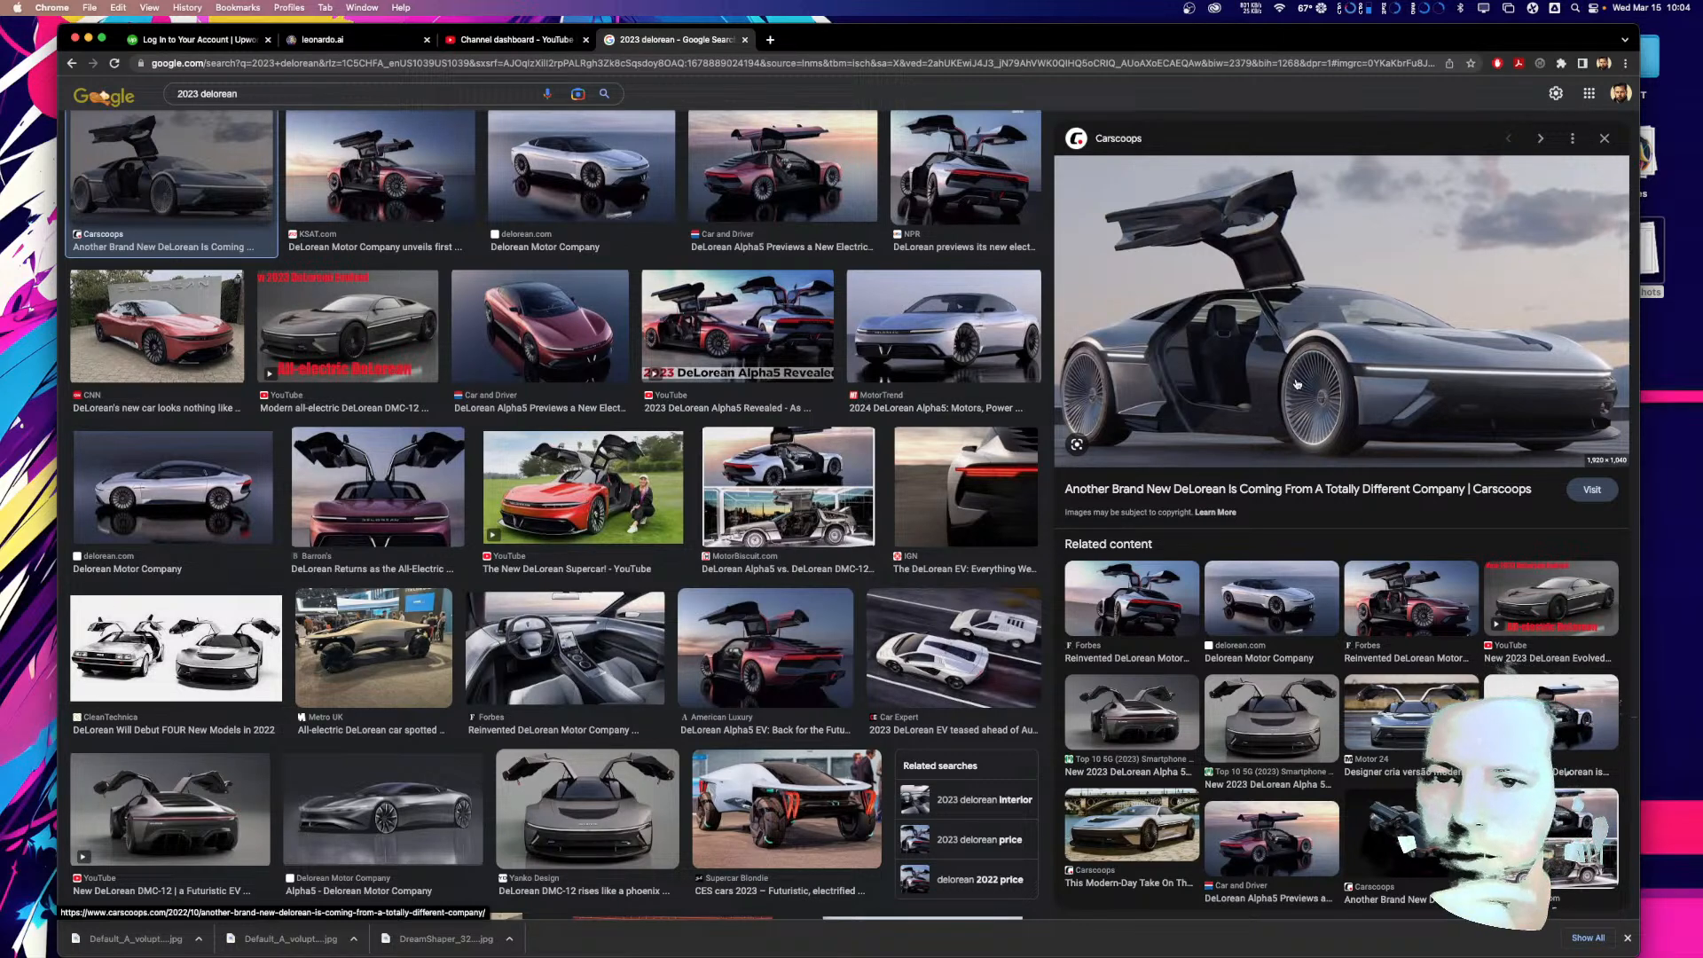
click(393, 177)
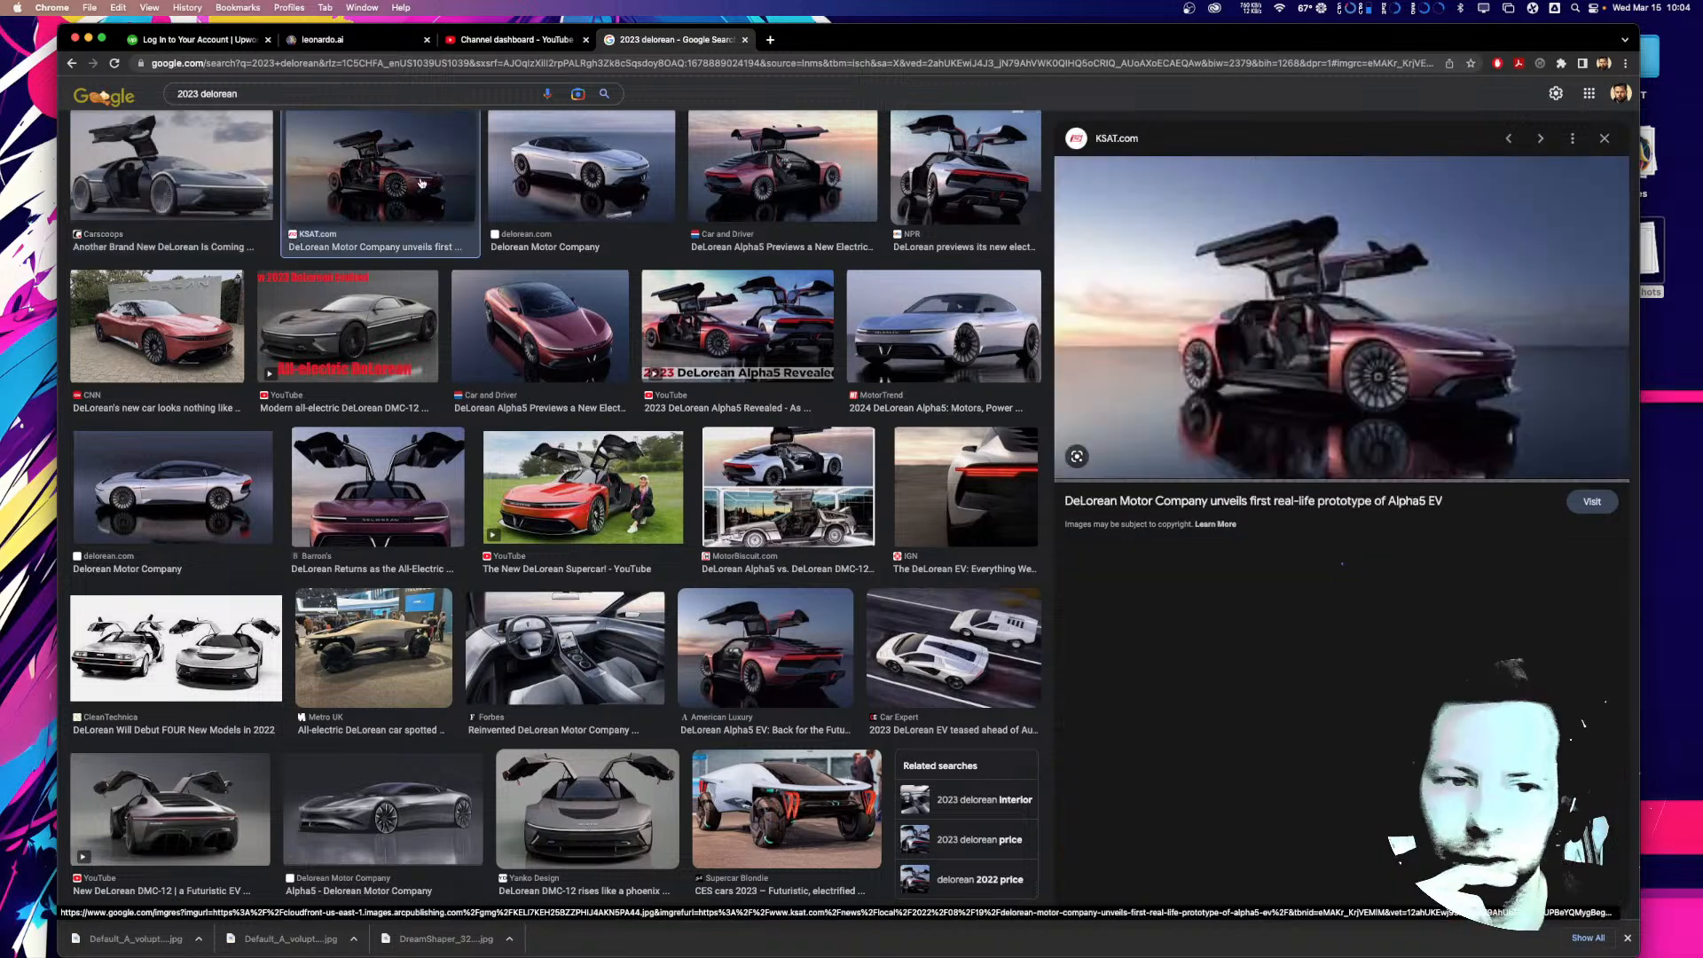
click(572, 179)
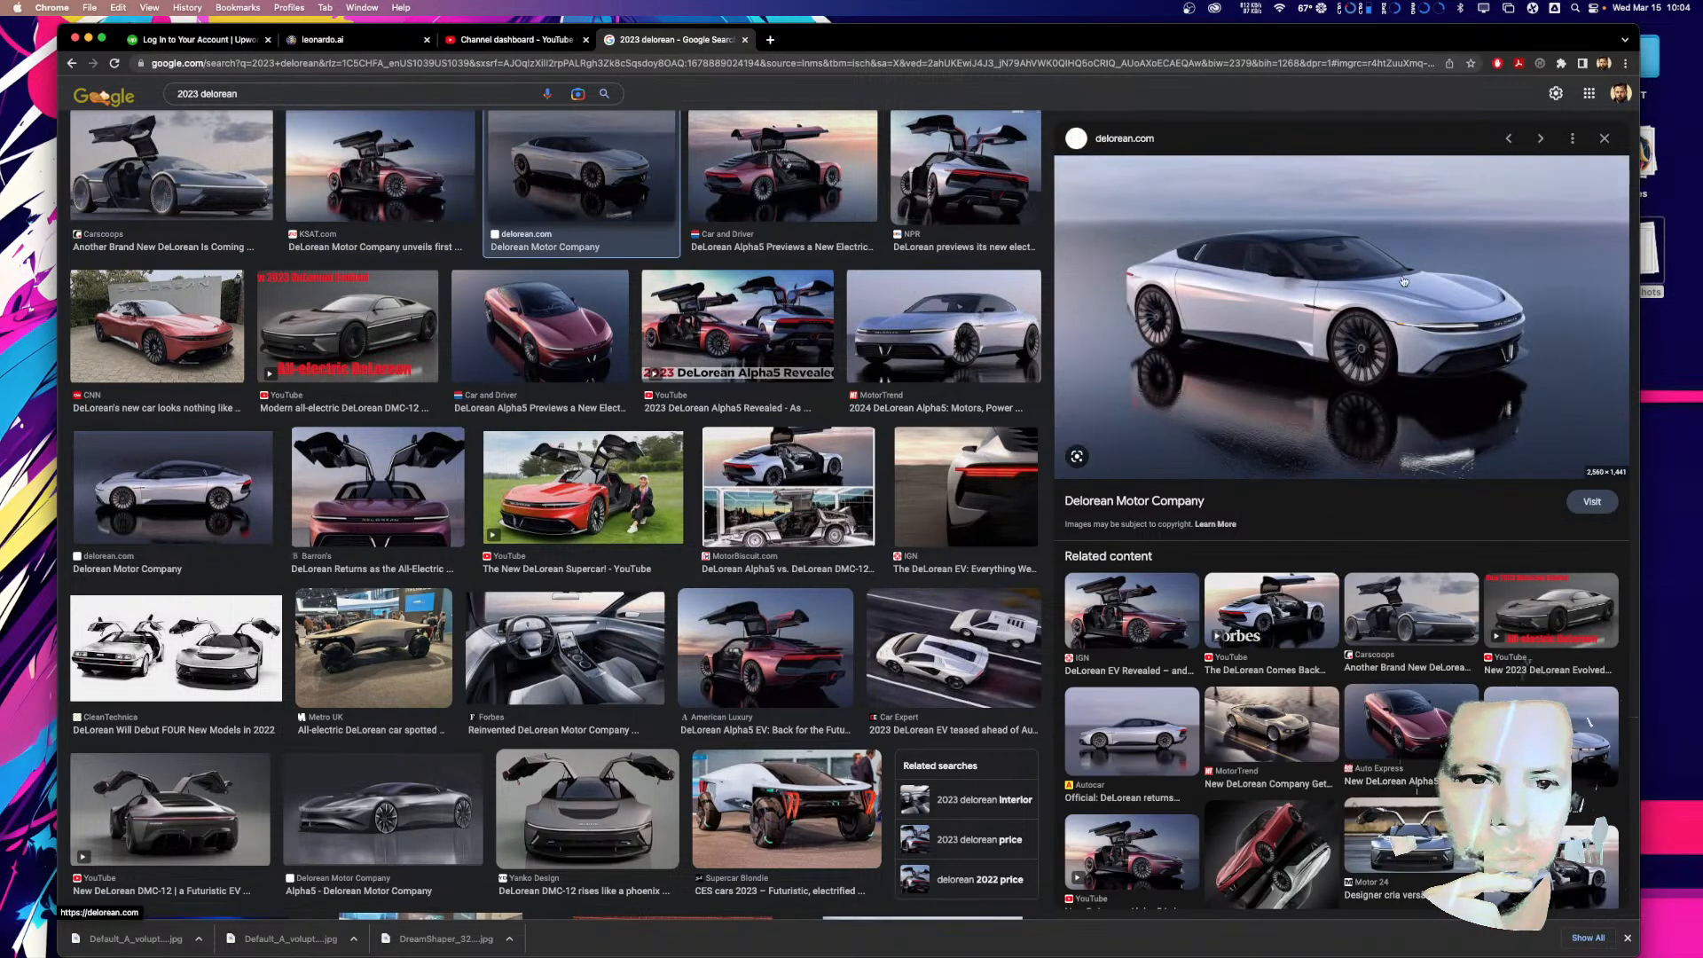
Visit delorean.com from the previewed photo and look through its whole home page to examine the Alpha5's exterior design from several angles
click(1403, 281)
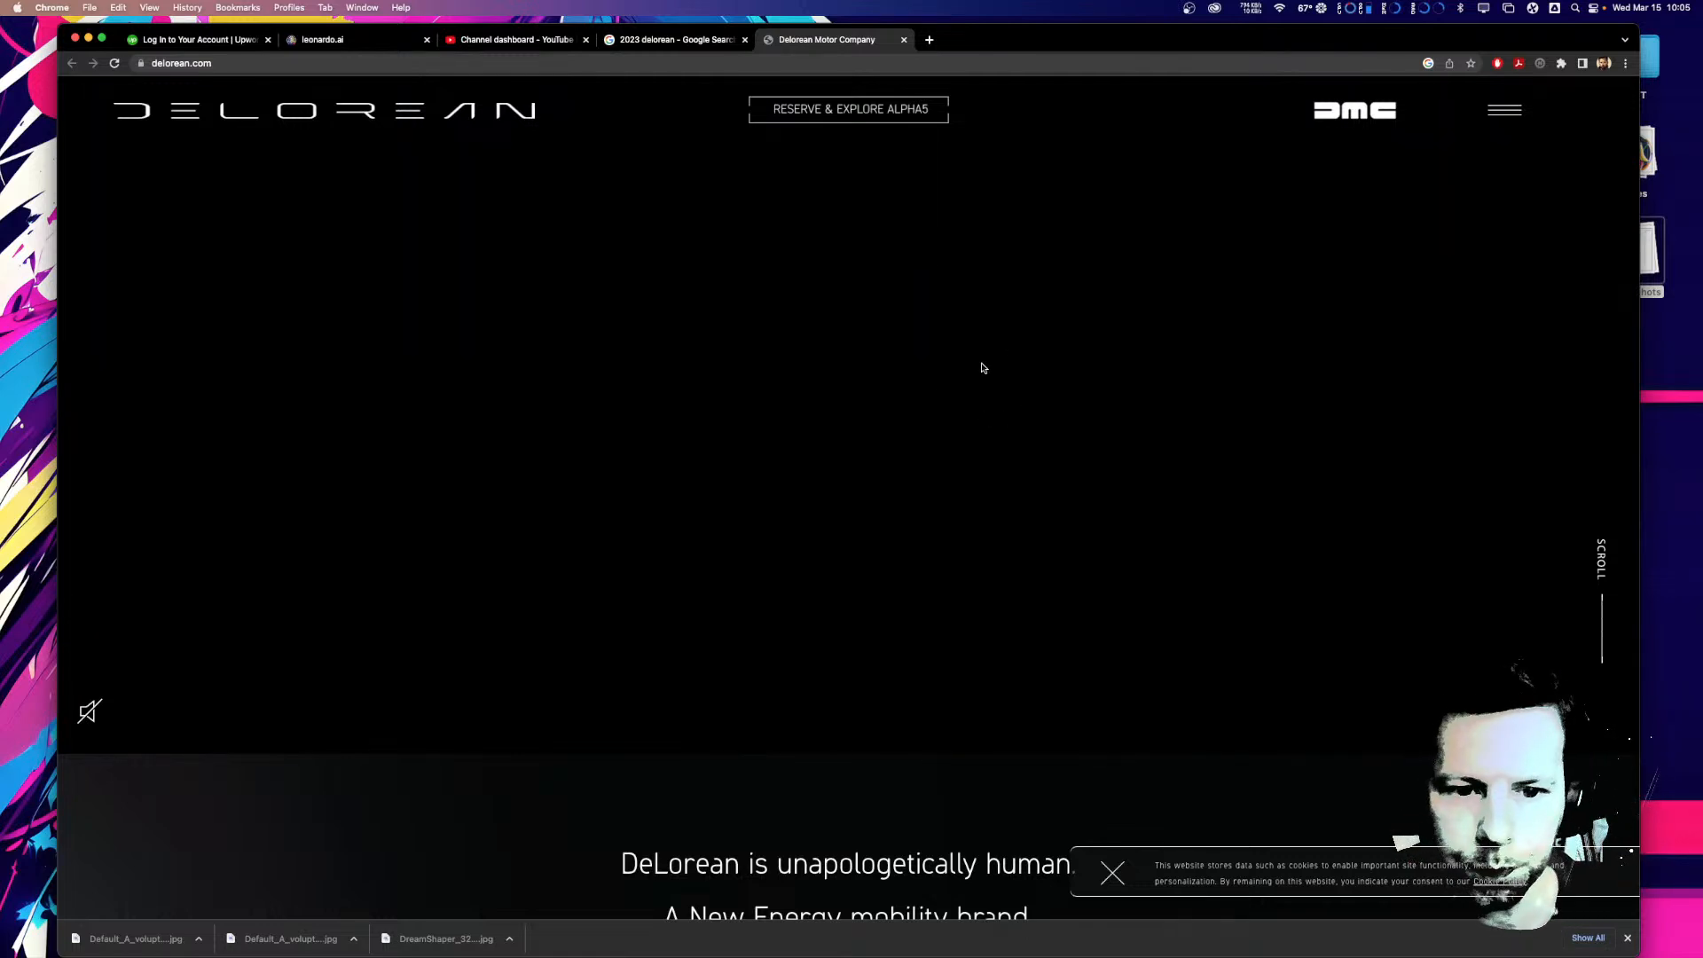
scroll(942, 391, down, 8)
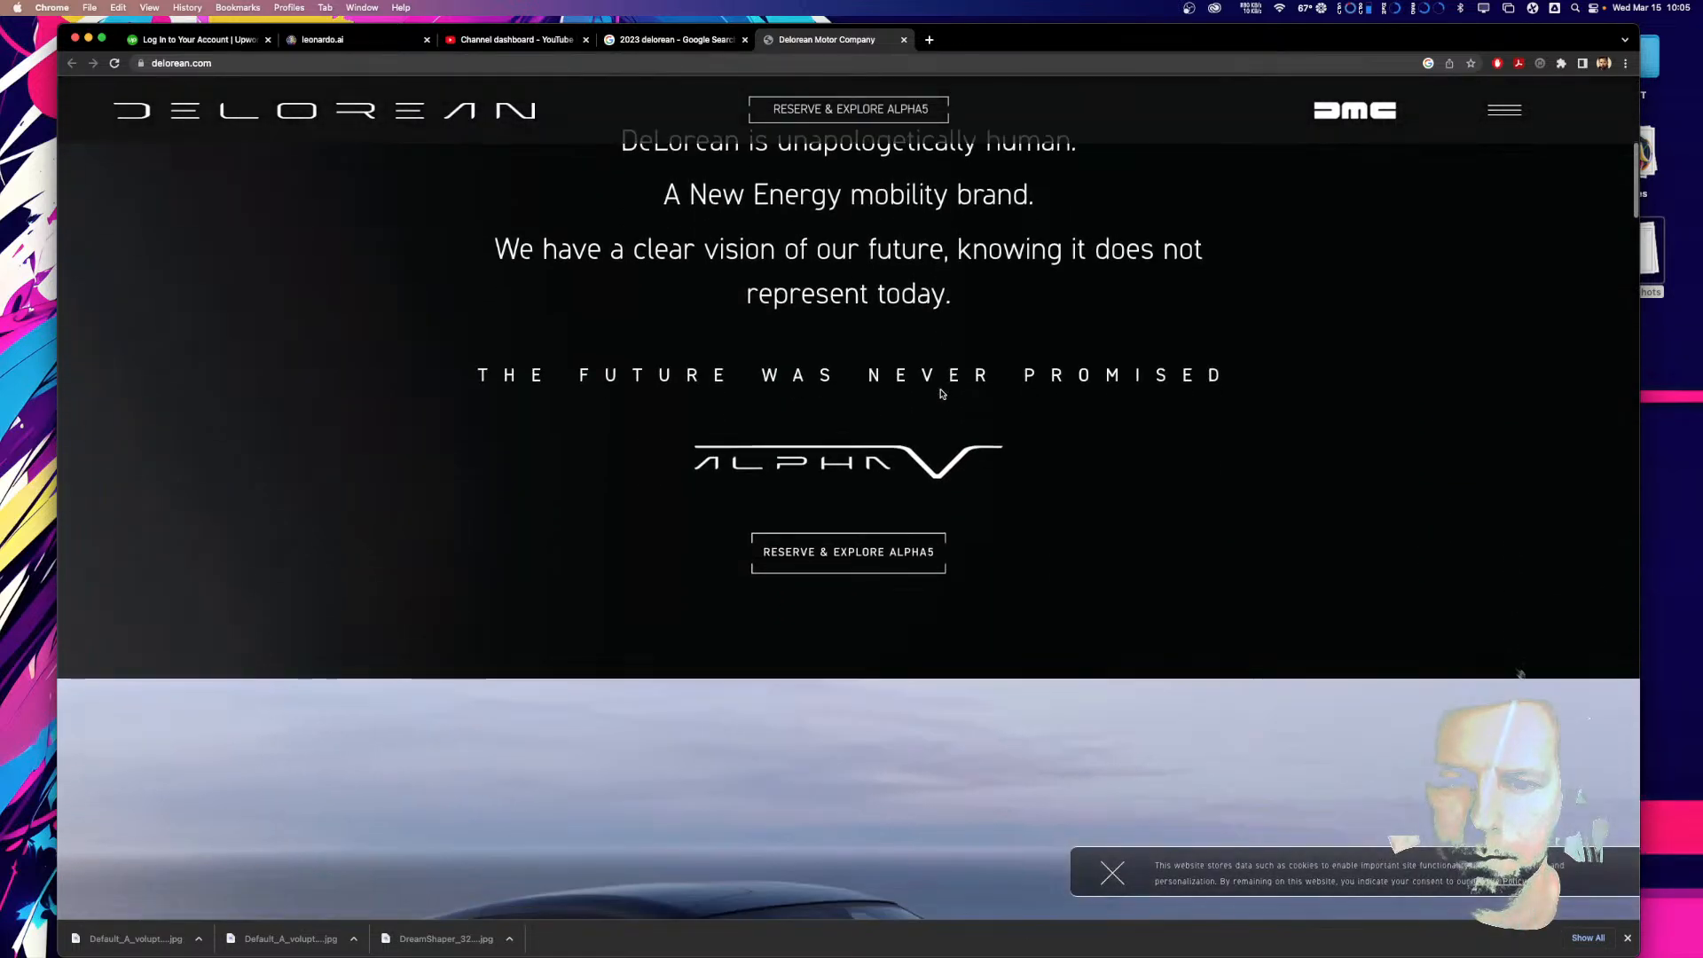
scroll(943, 392, down, 8)
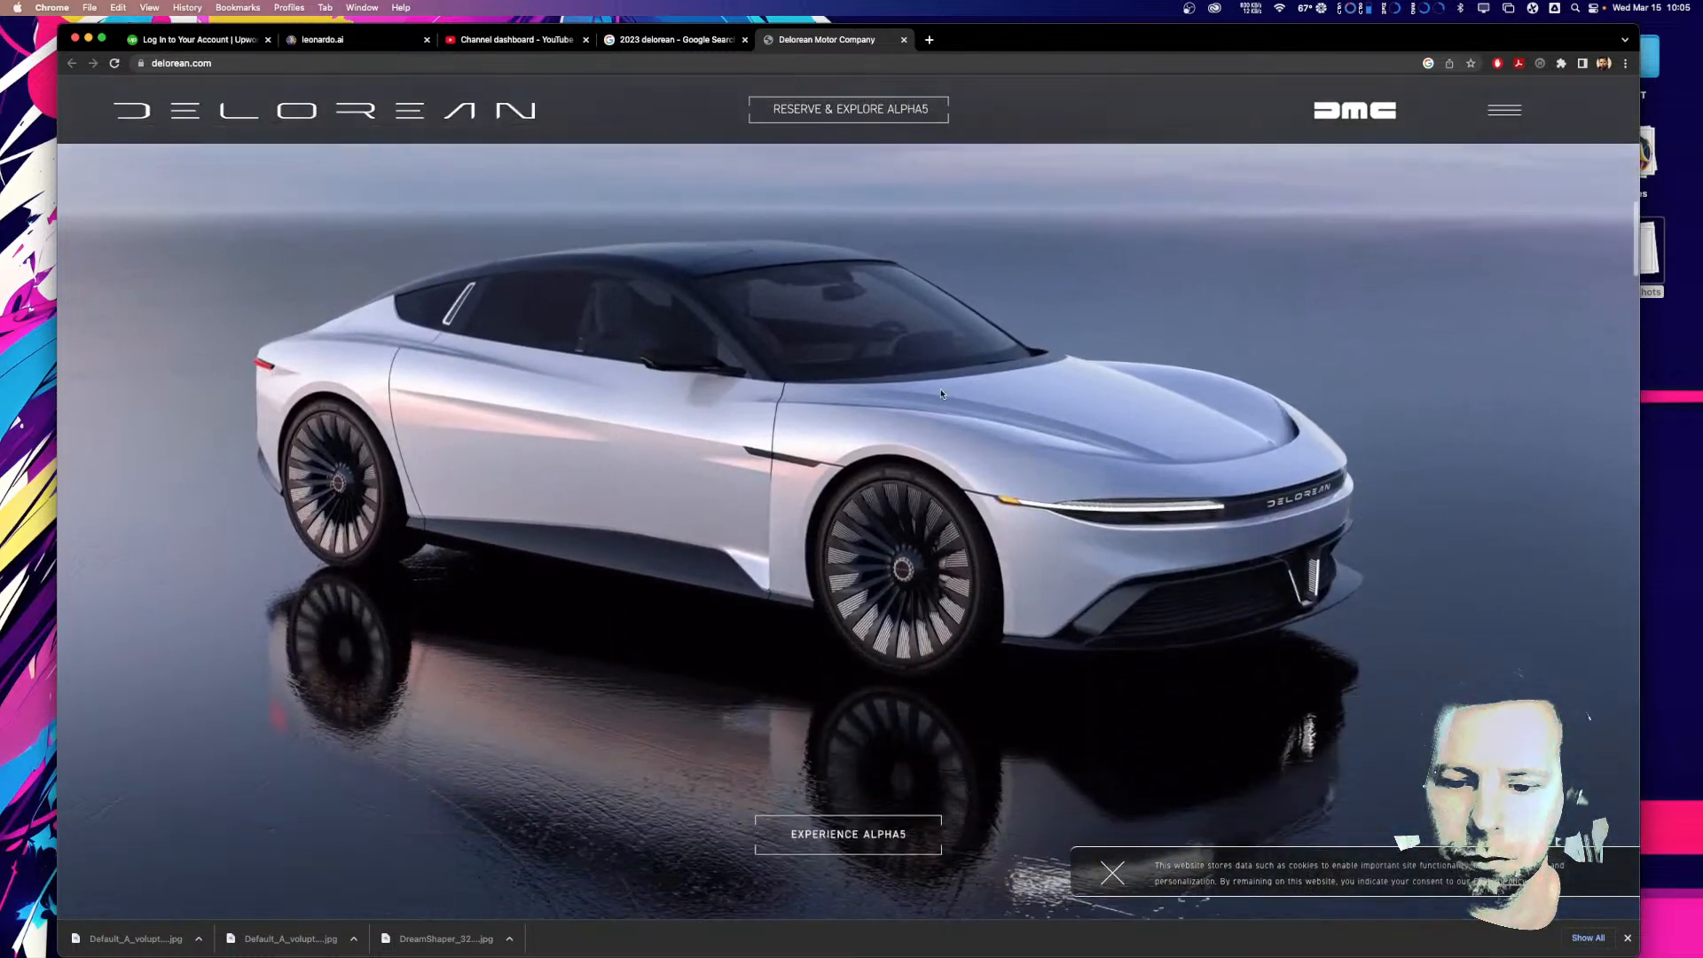
scroll(942, 393, down, 2)
scroll(942, 393, down, 10)
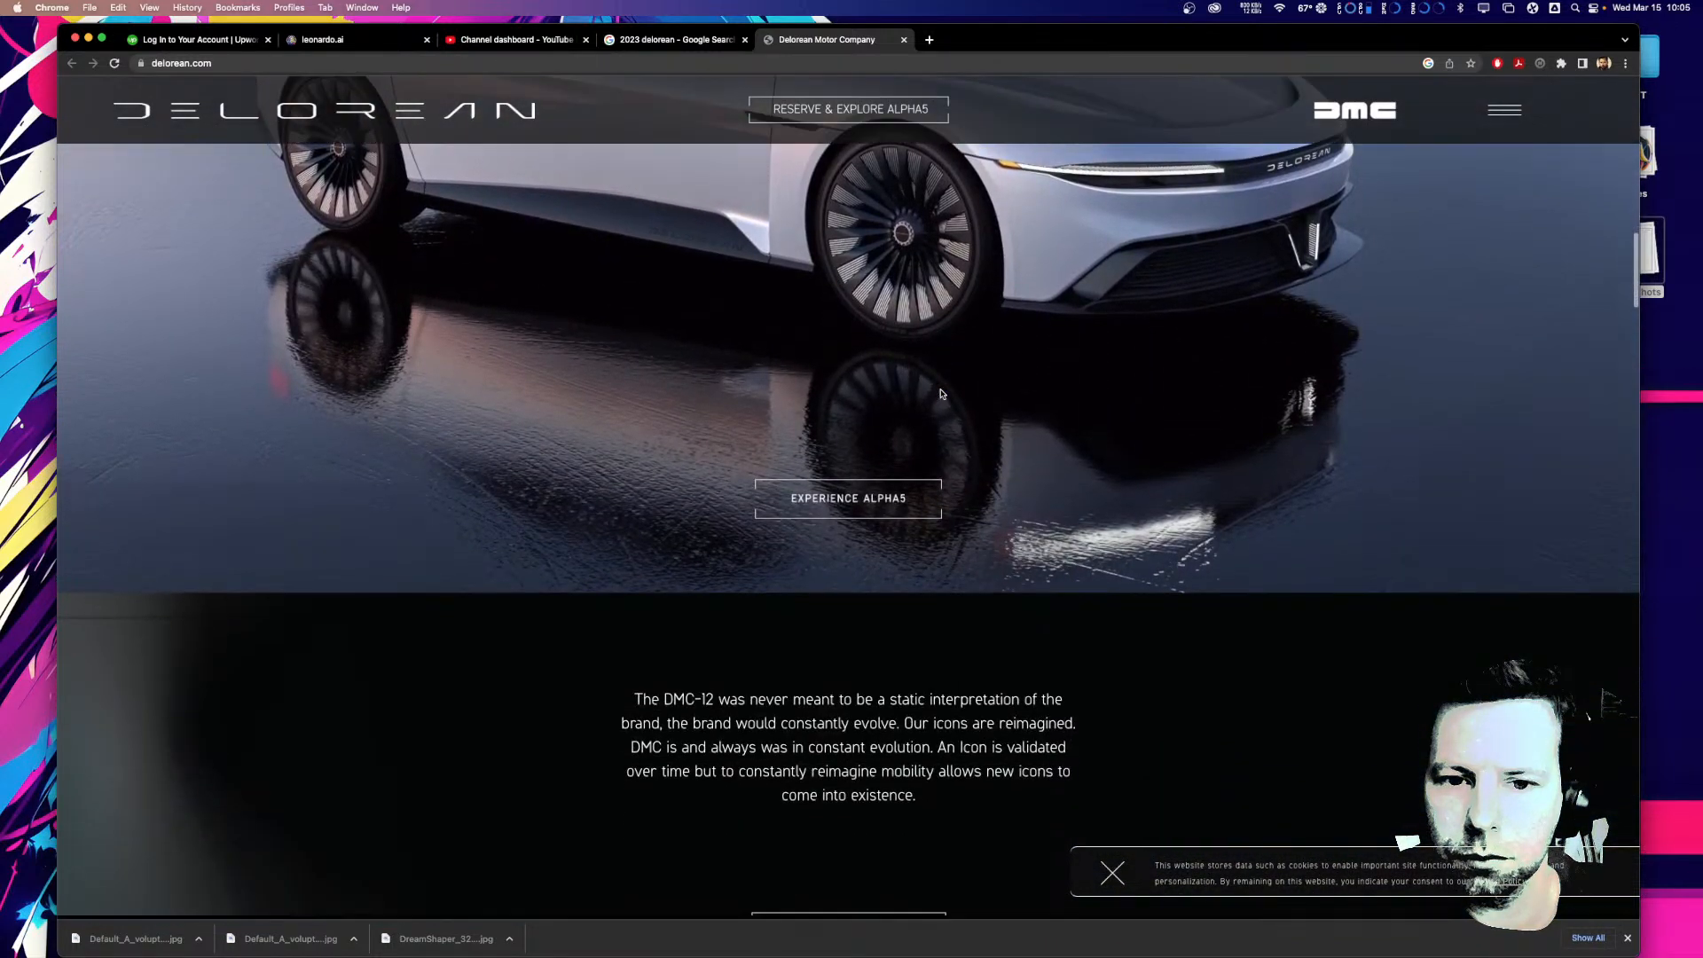
scroll(942, 393, down, 7)
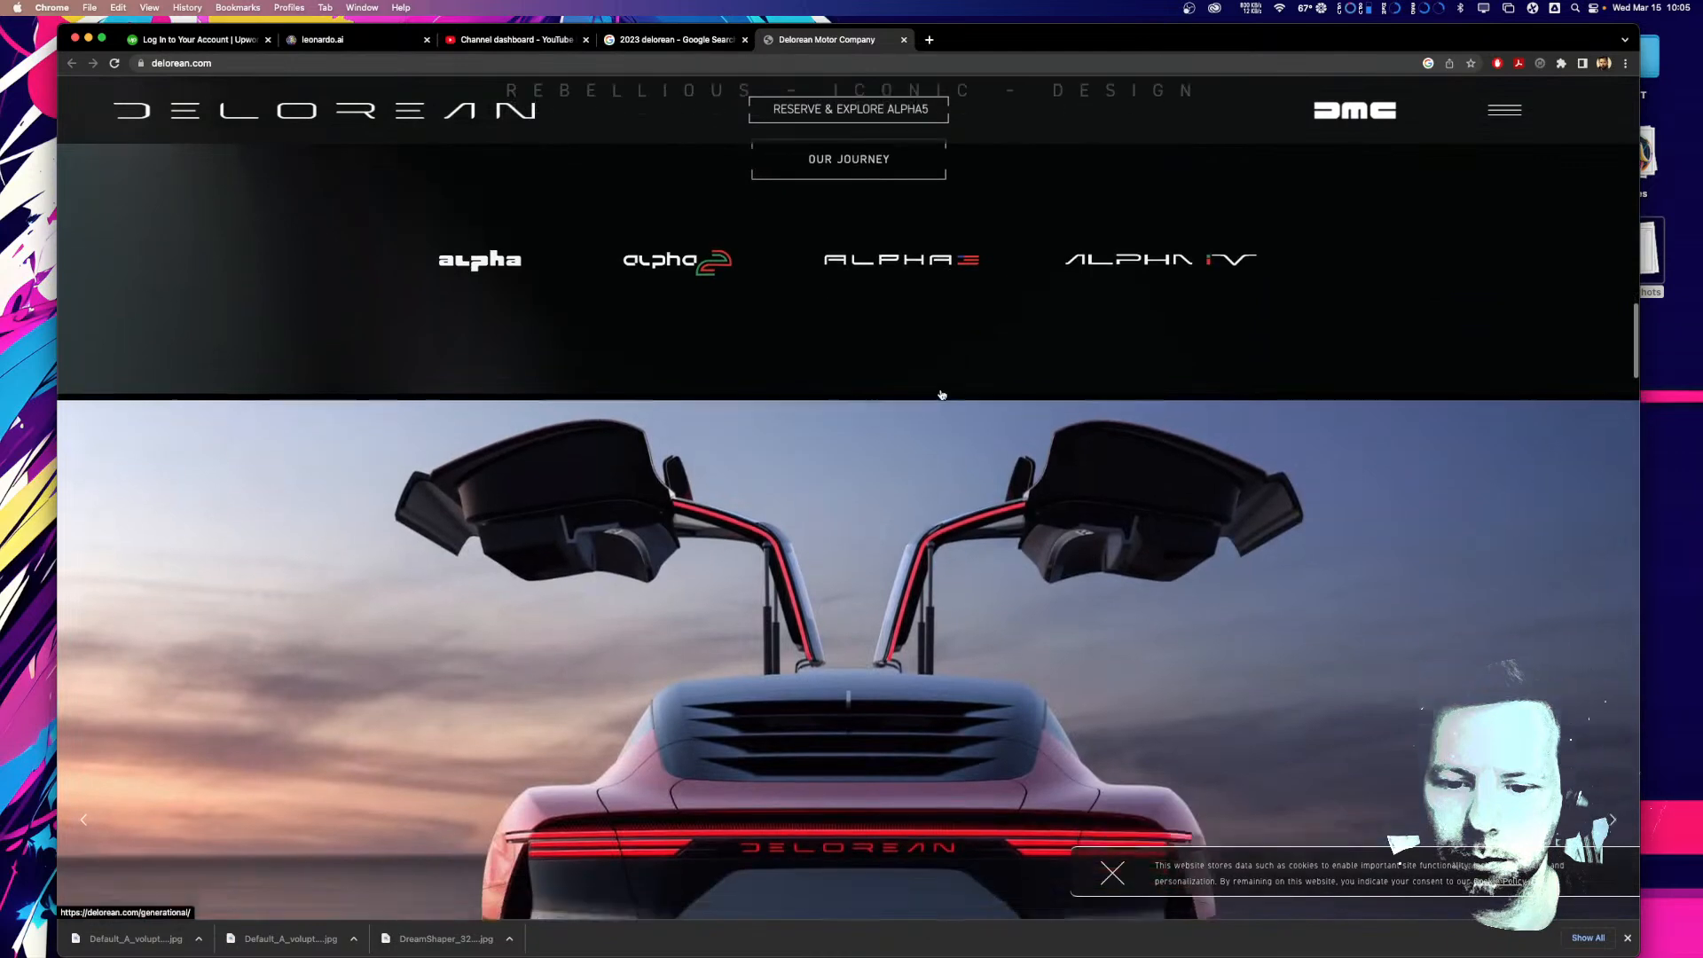
scroll(942, 393, down, 10)
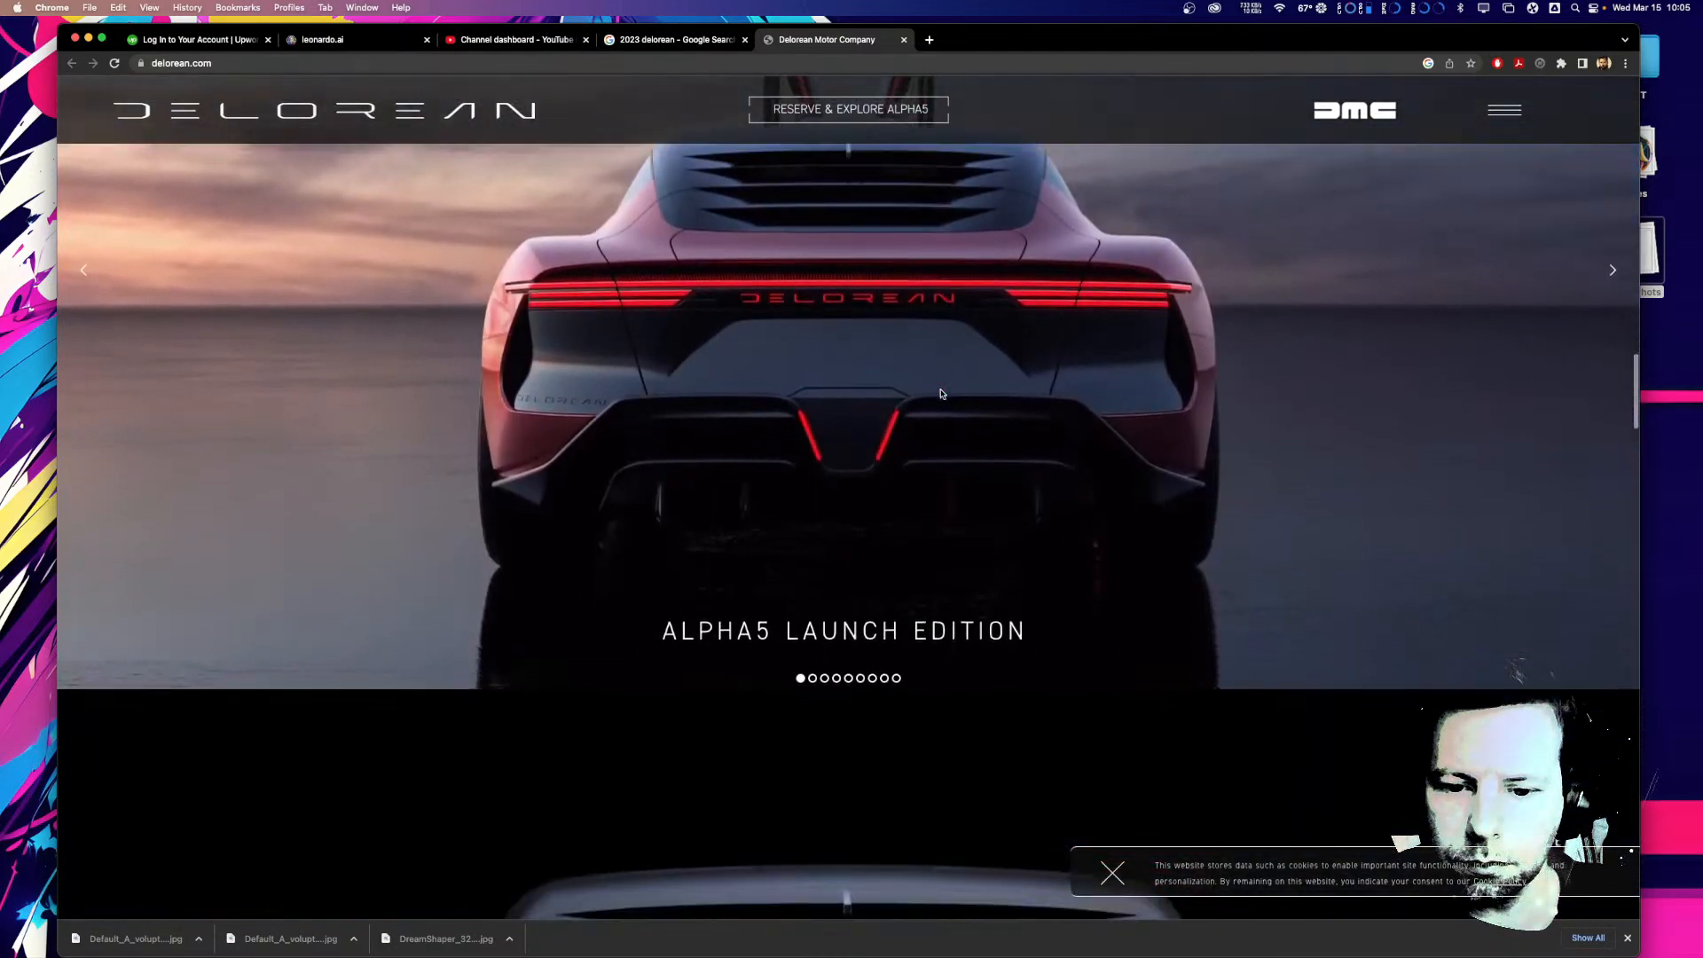
scroll(942, 392, down, 10)
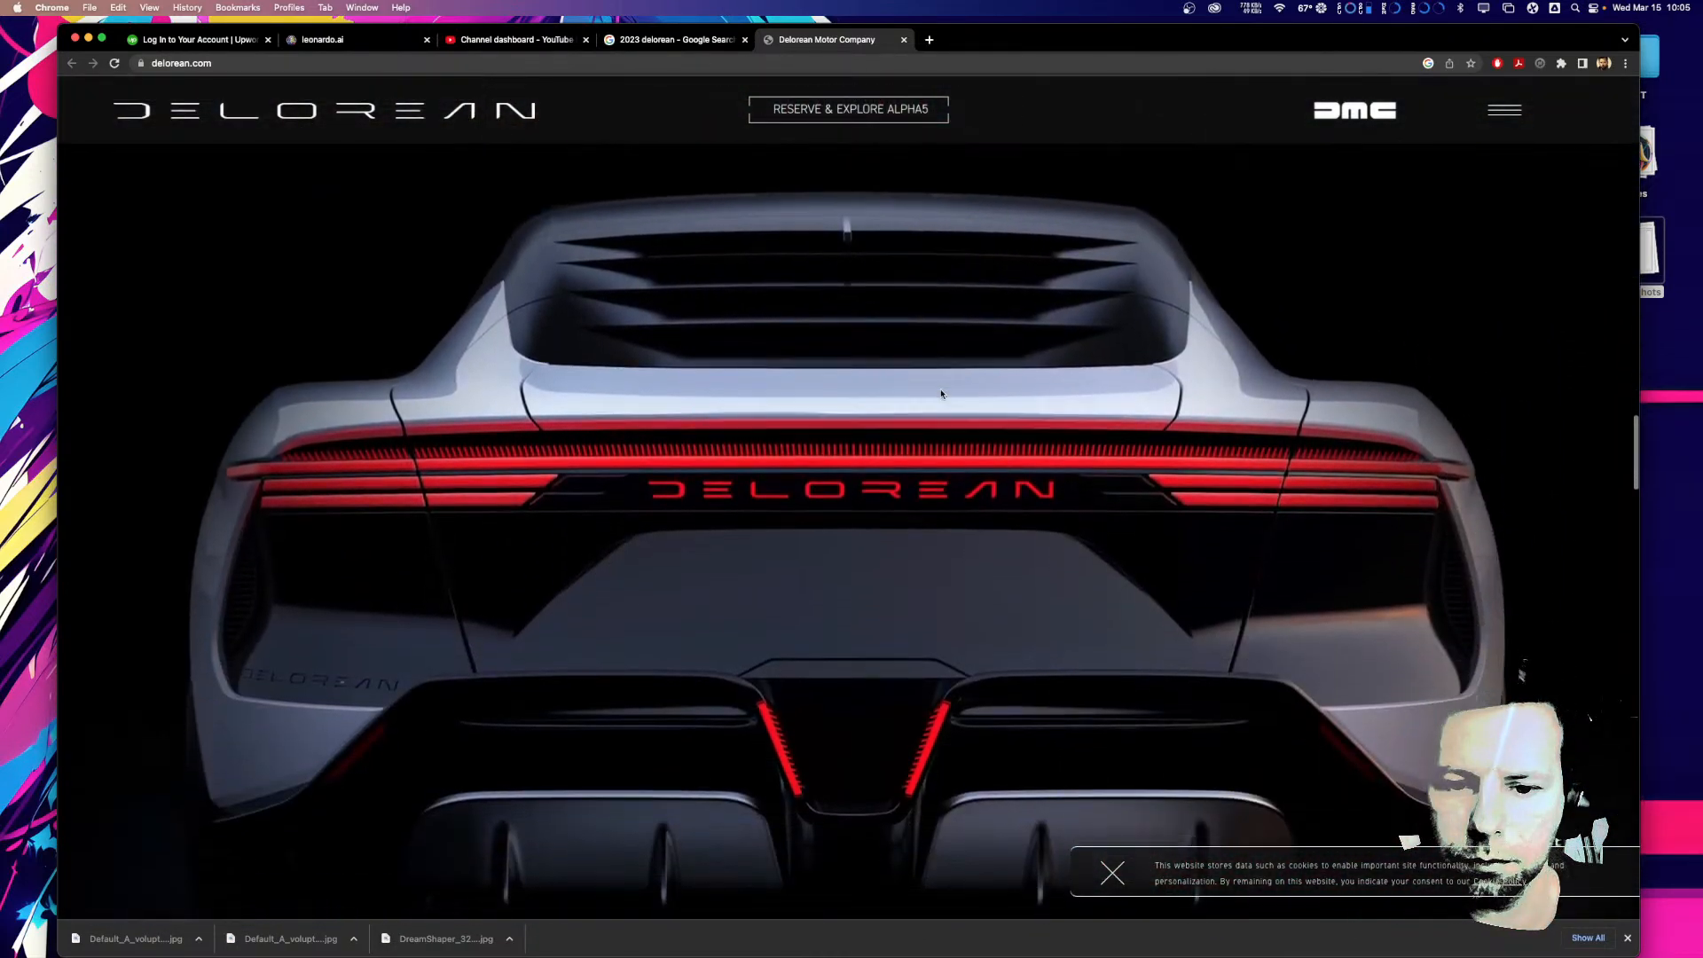
scroll(942, 393, down, 10)
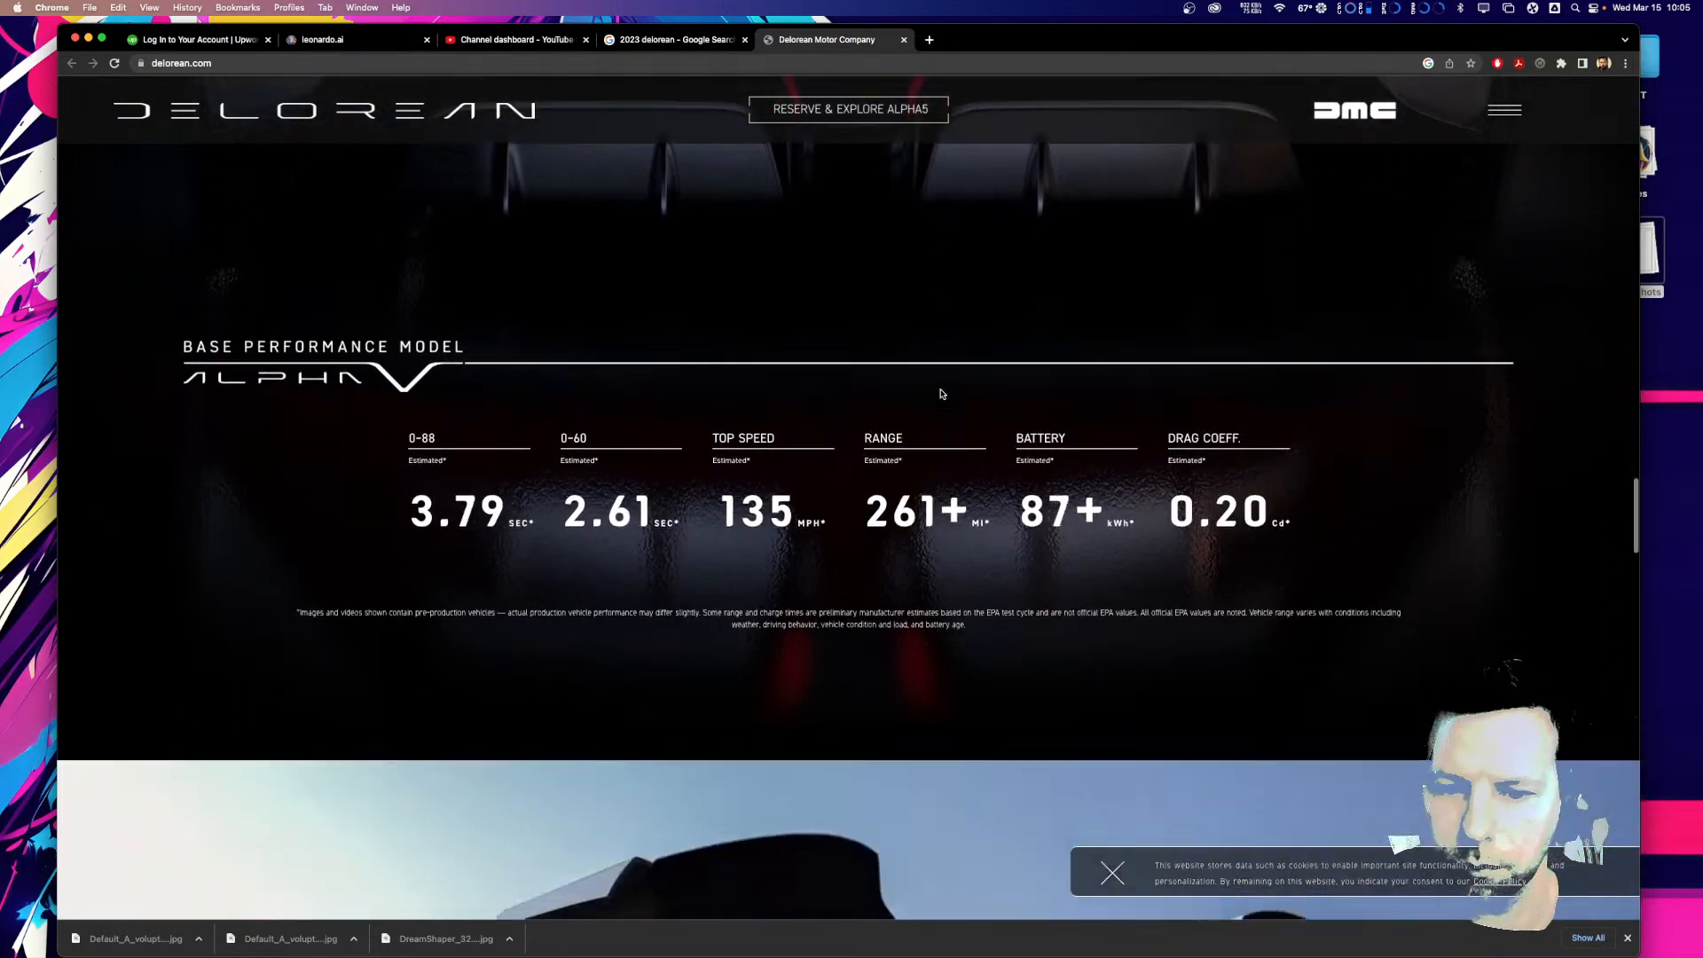
scroll(942, 393, down, 5)
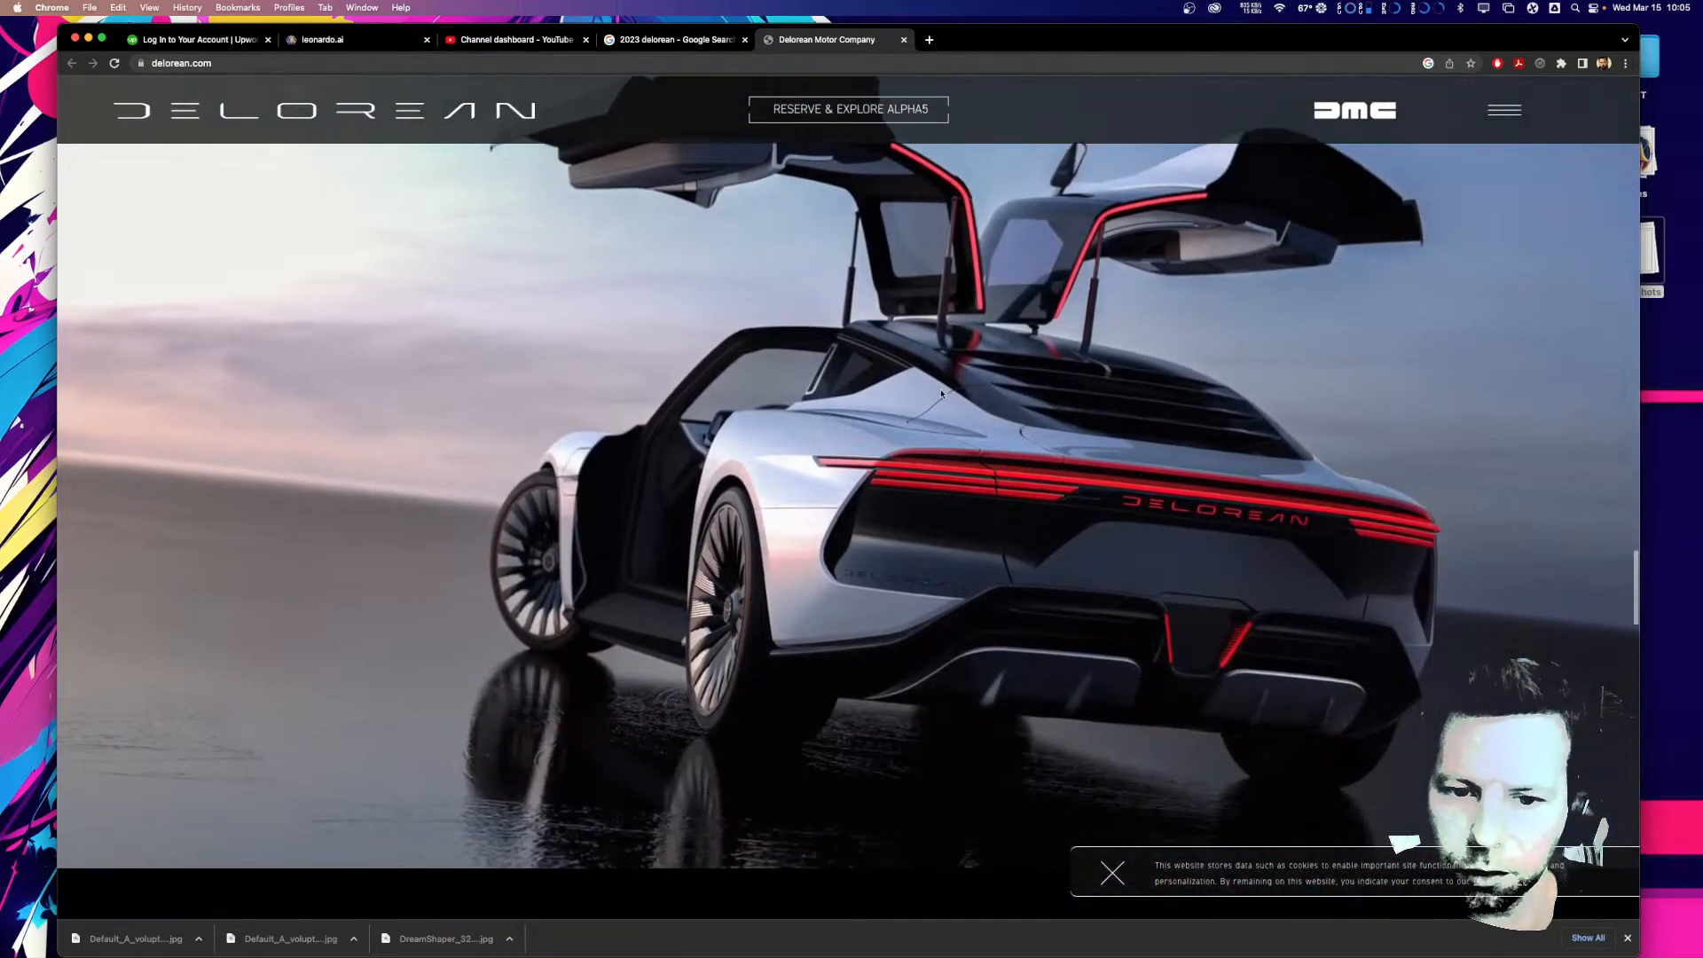
scroll(941, 393, down, 10)
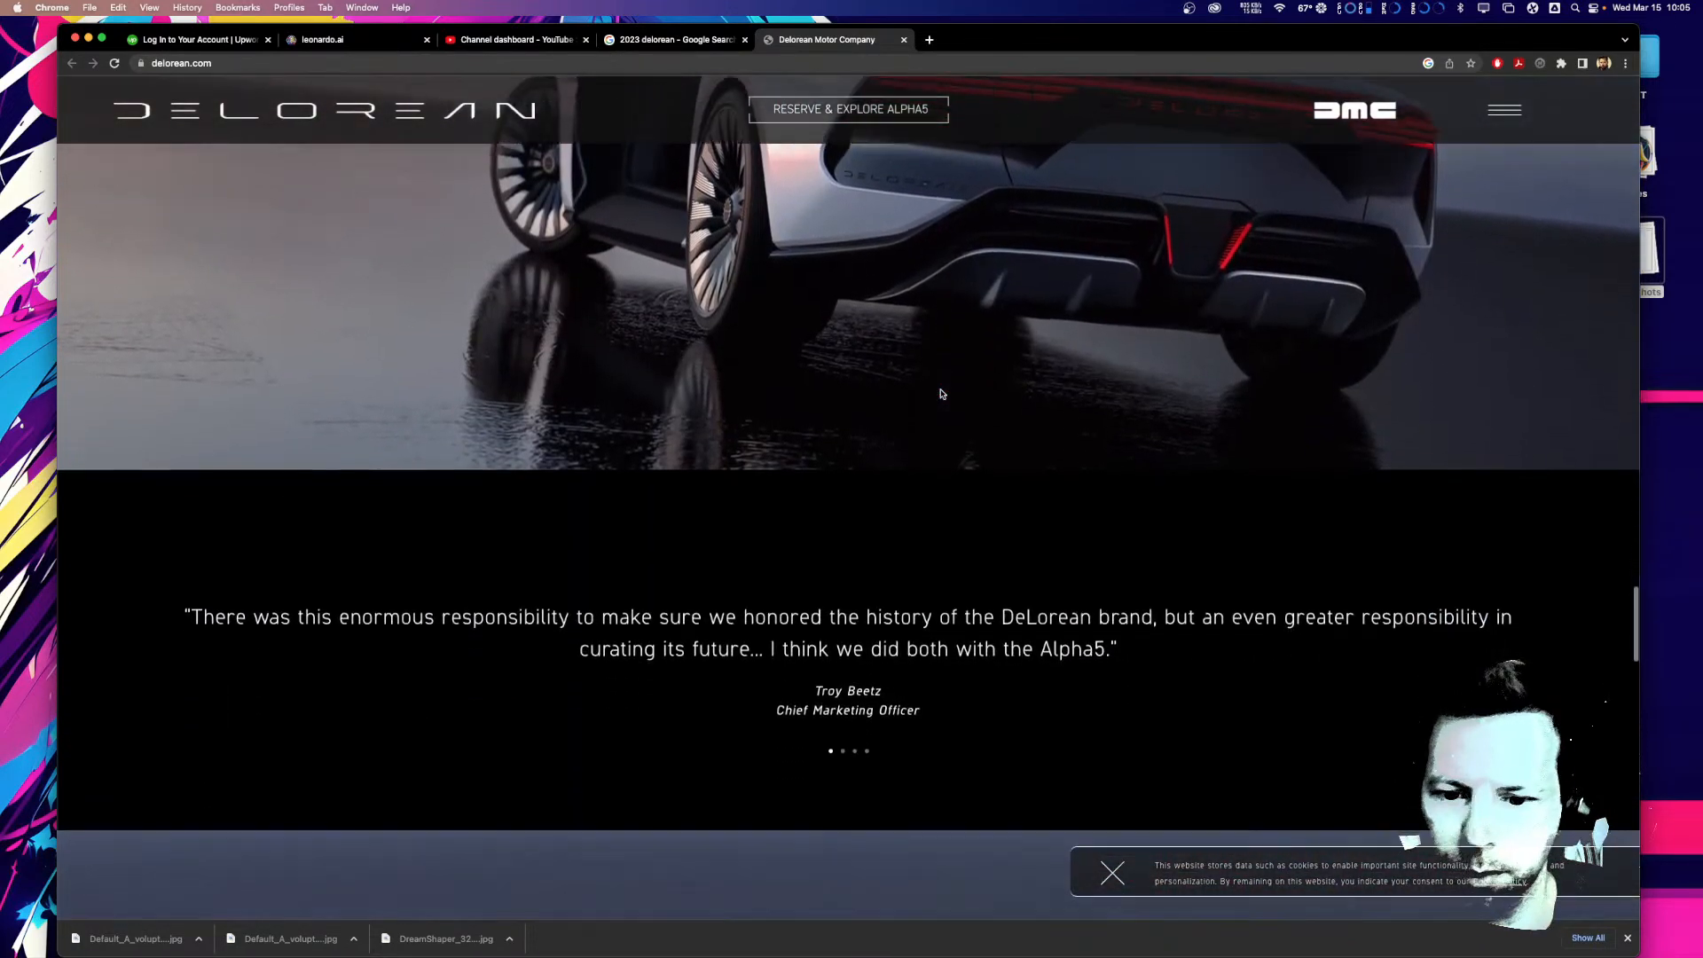
scroll(942, 393, down, 3)
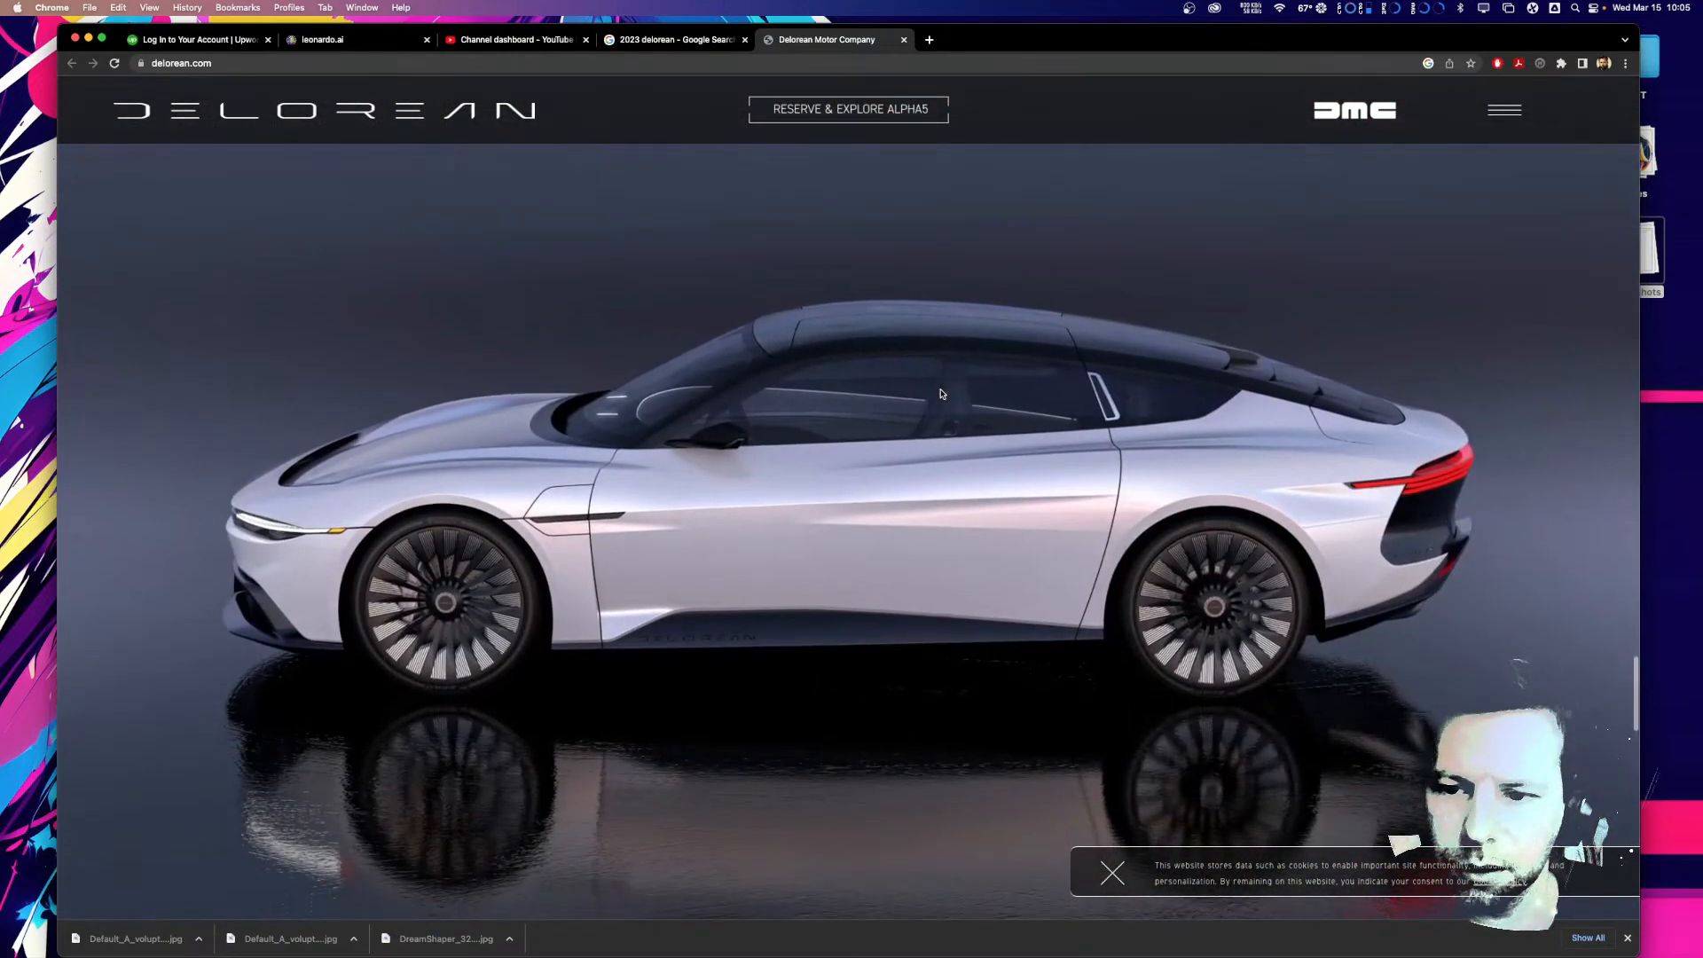
scroll(940, 475, down, 4)
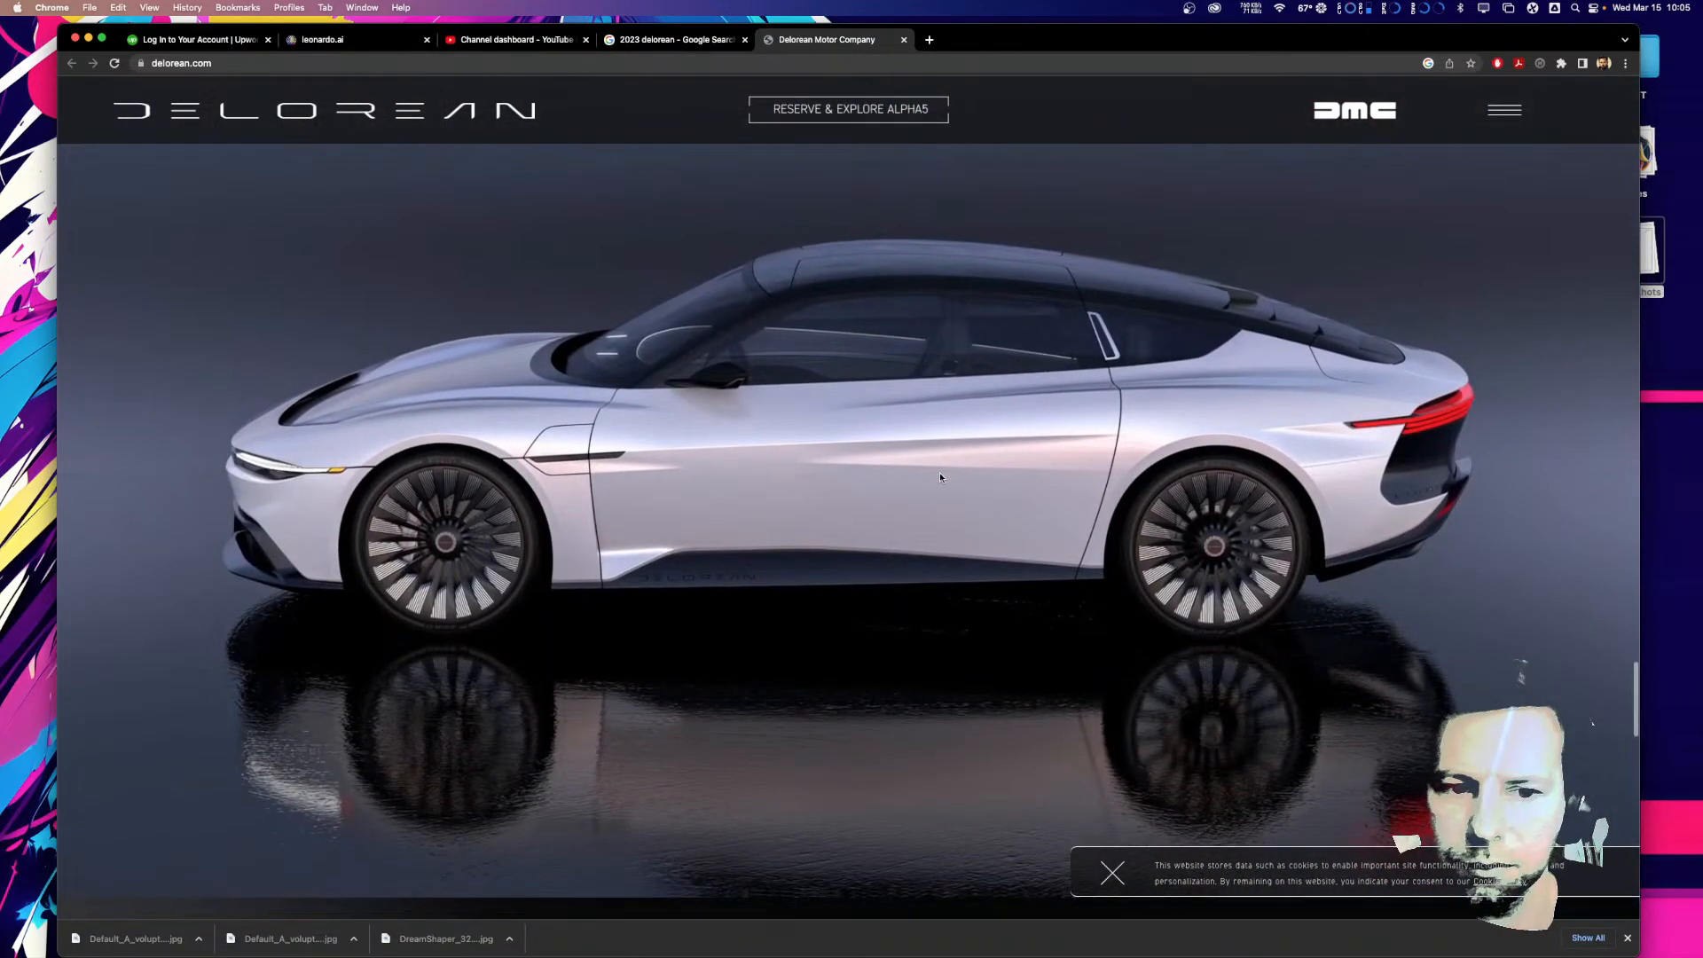
scroll(930, 483, down, 20)
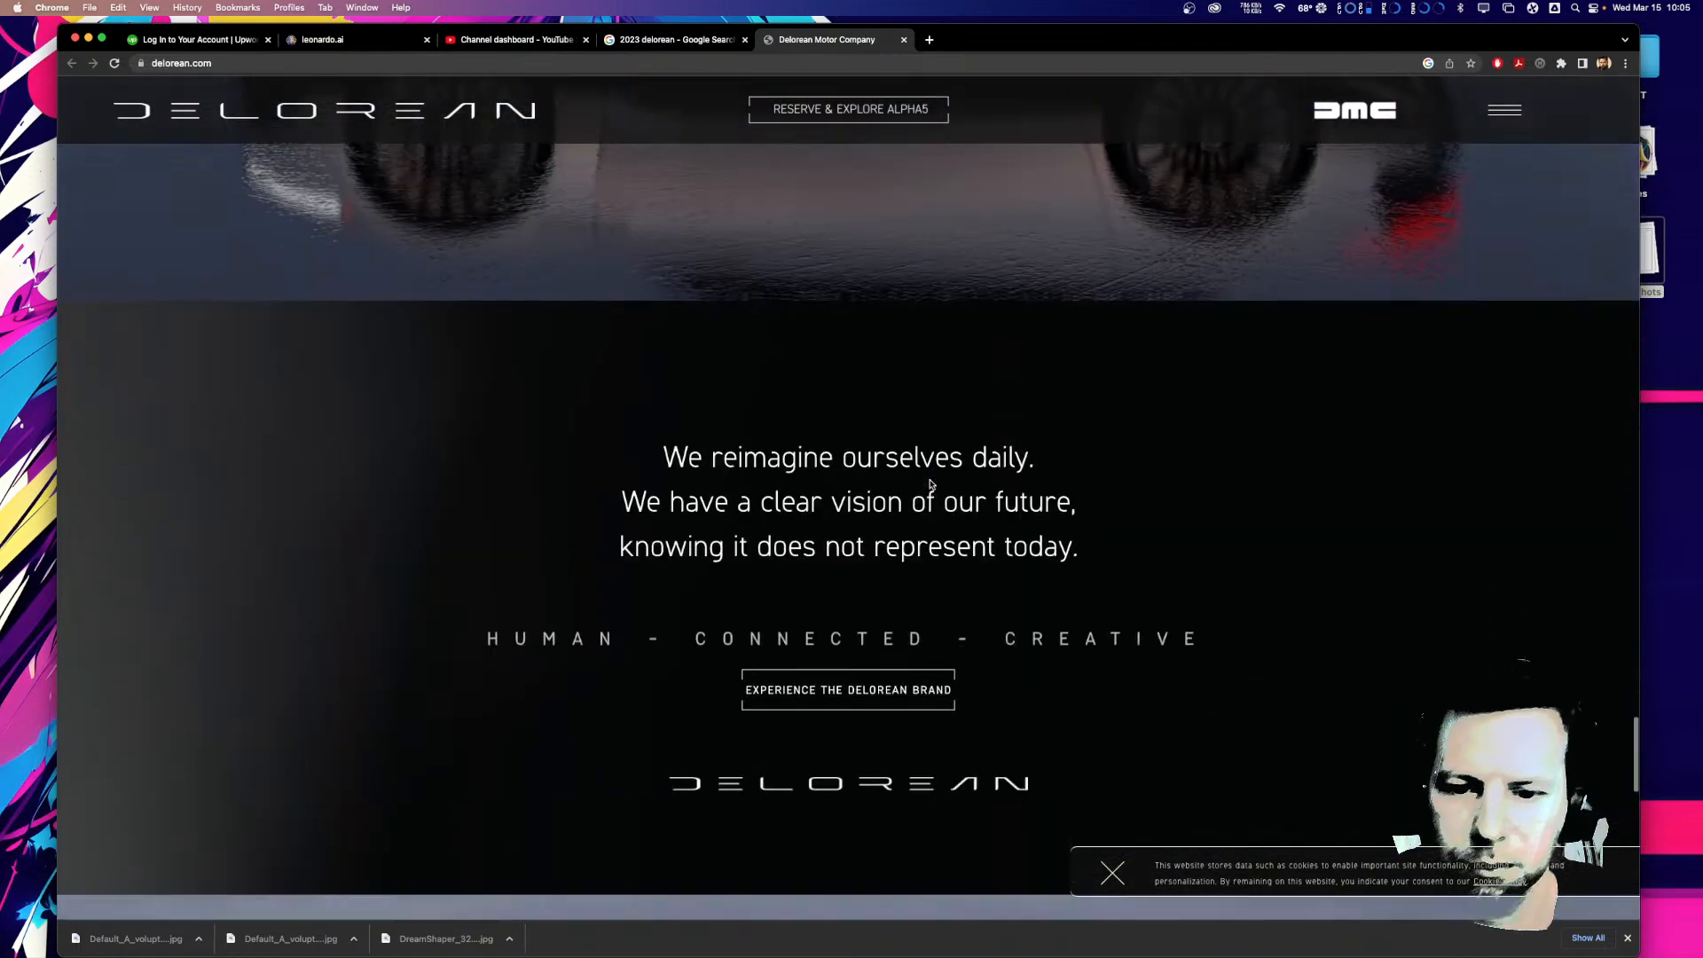
scroll(930, 484, down, 10)
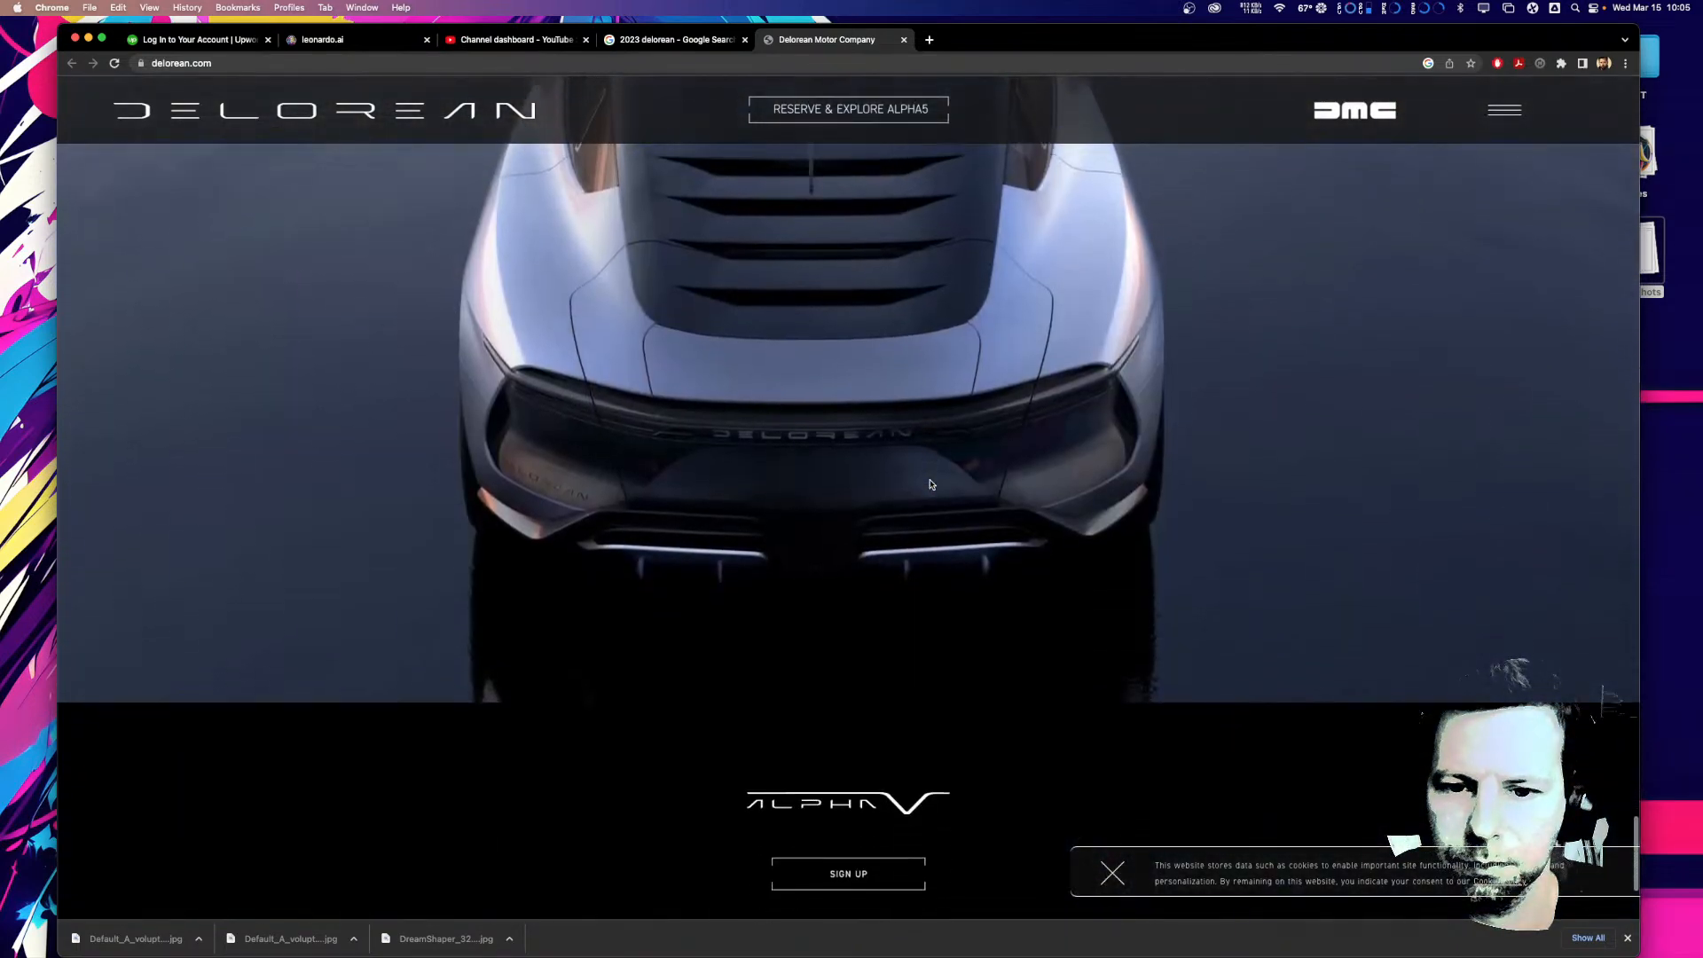
scroll(930, 485, up, 4)
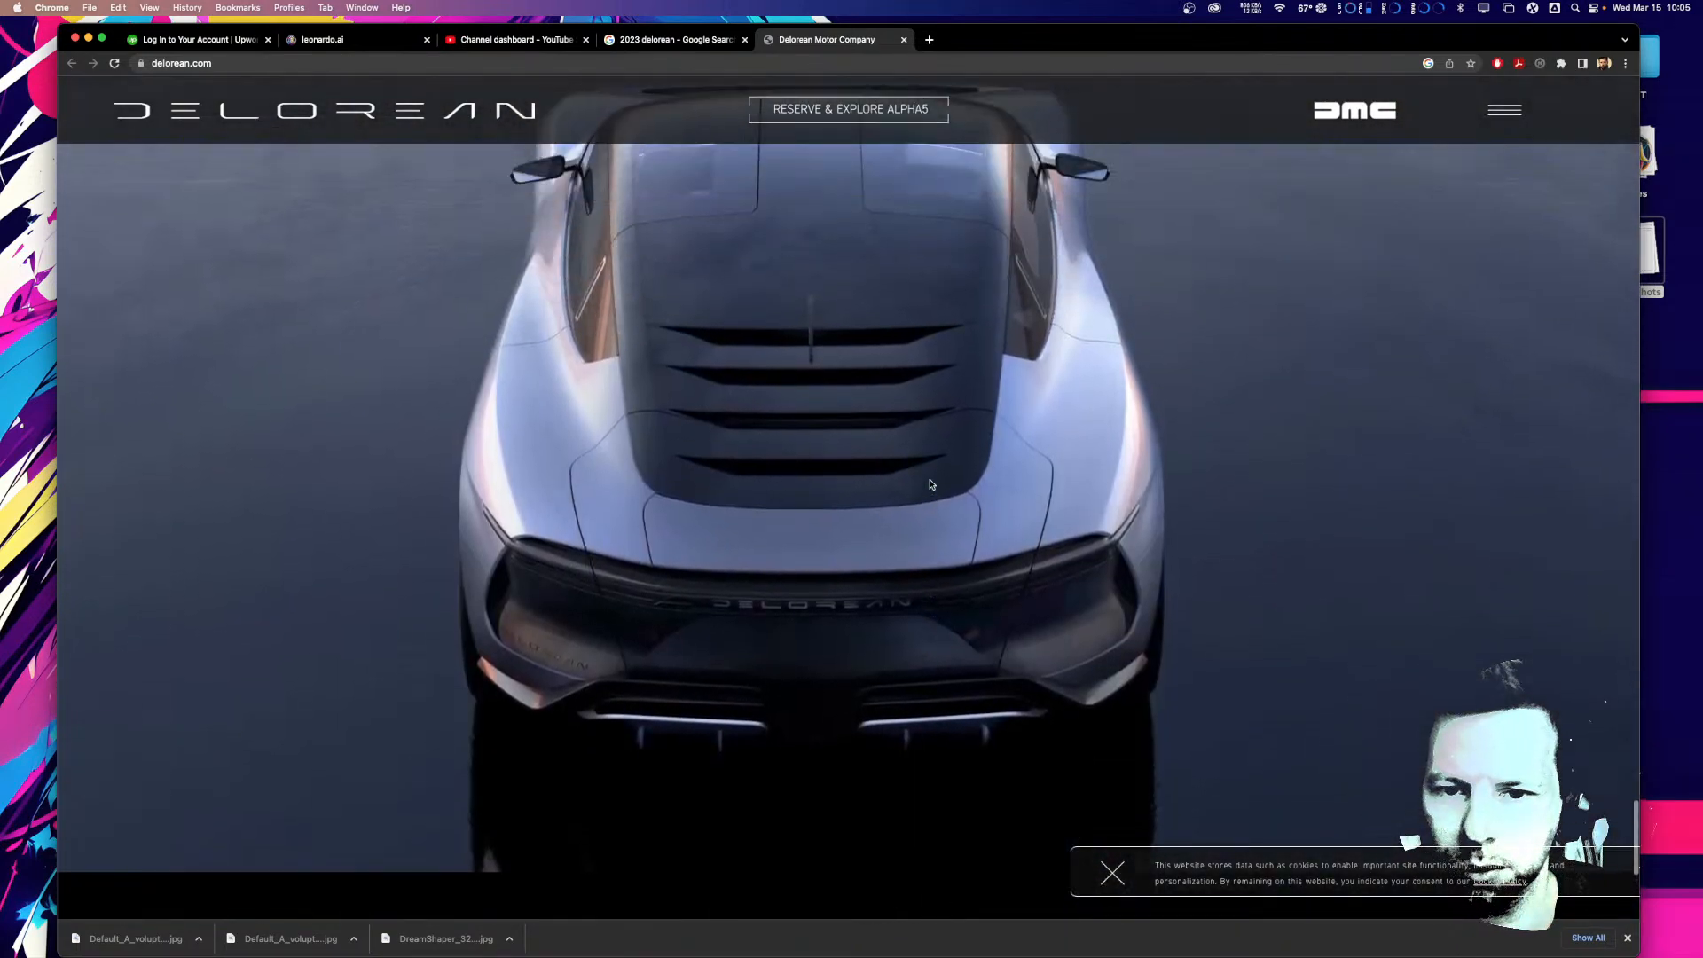
scroll(933, 447, down, 1)
scroll(932, 446, down, 5)
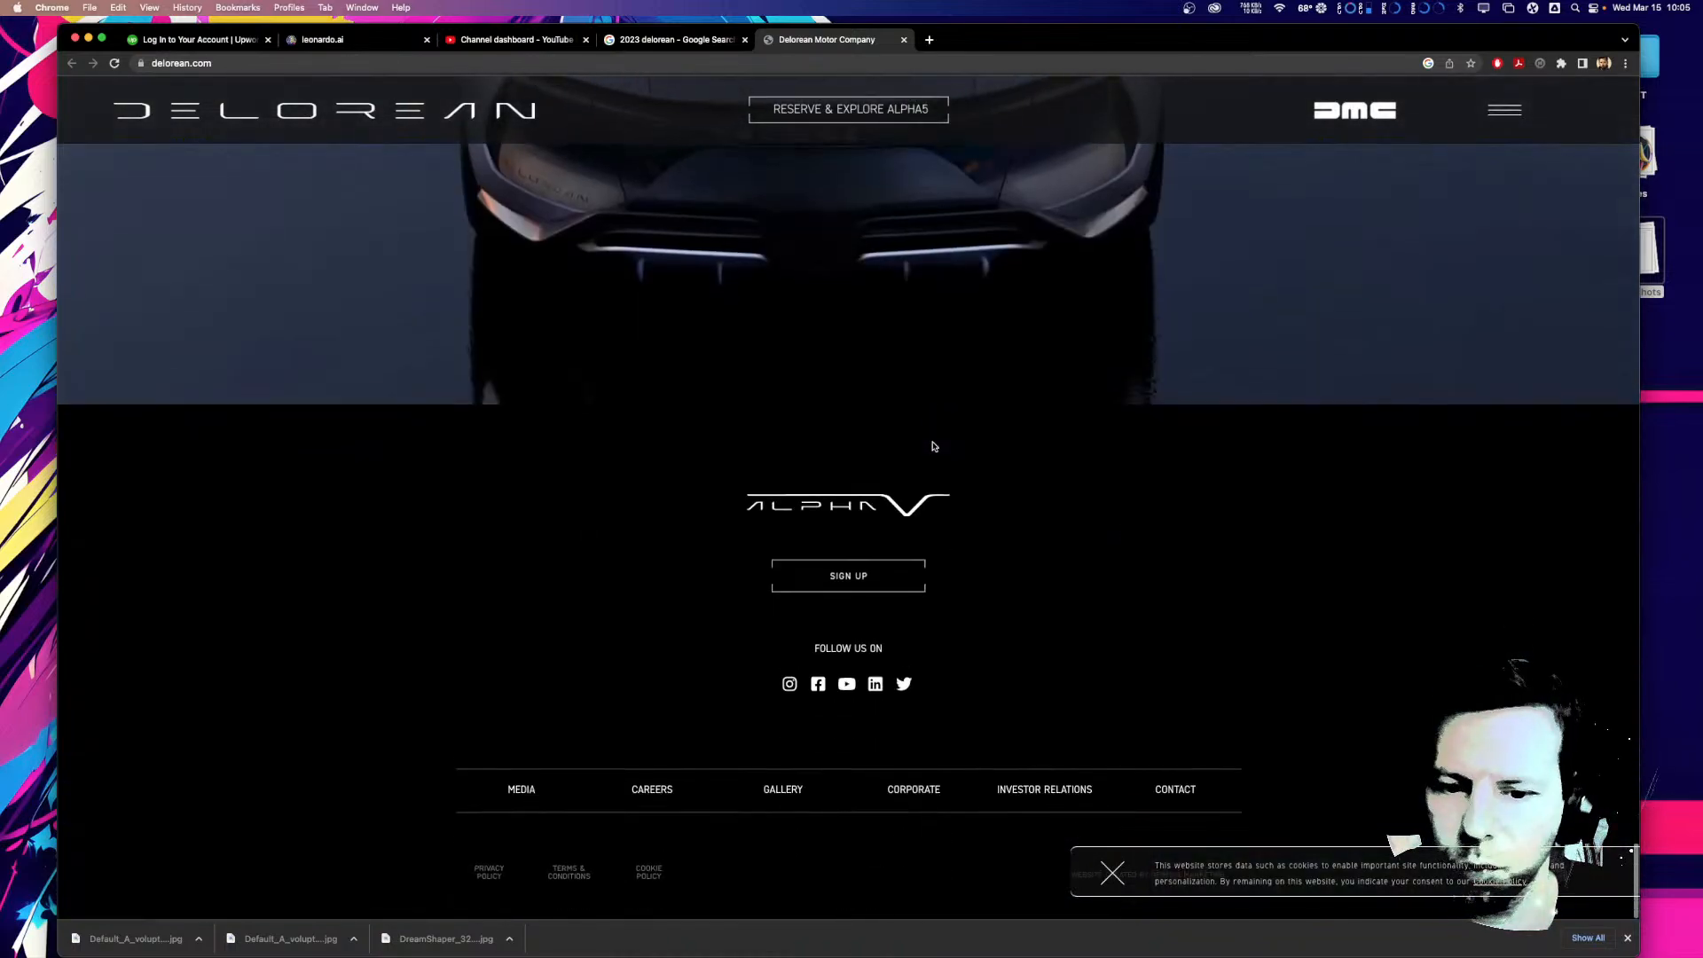
scroll(932, 446, up, 20)
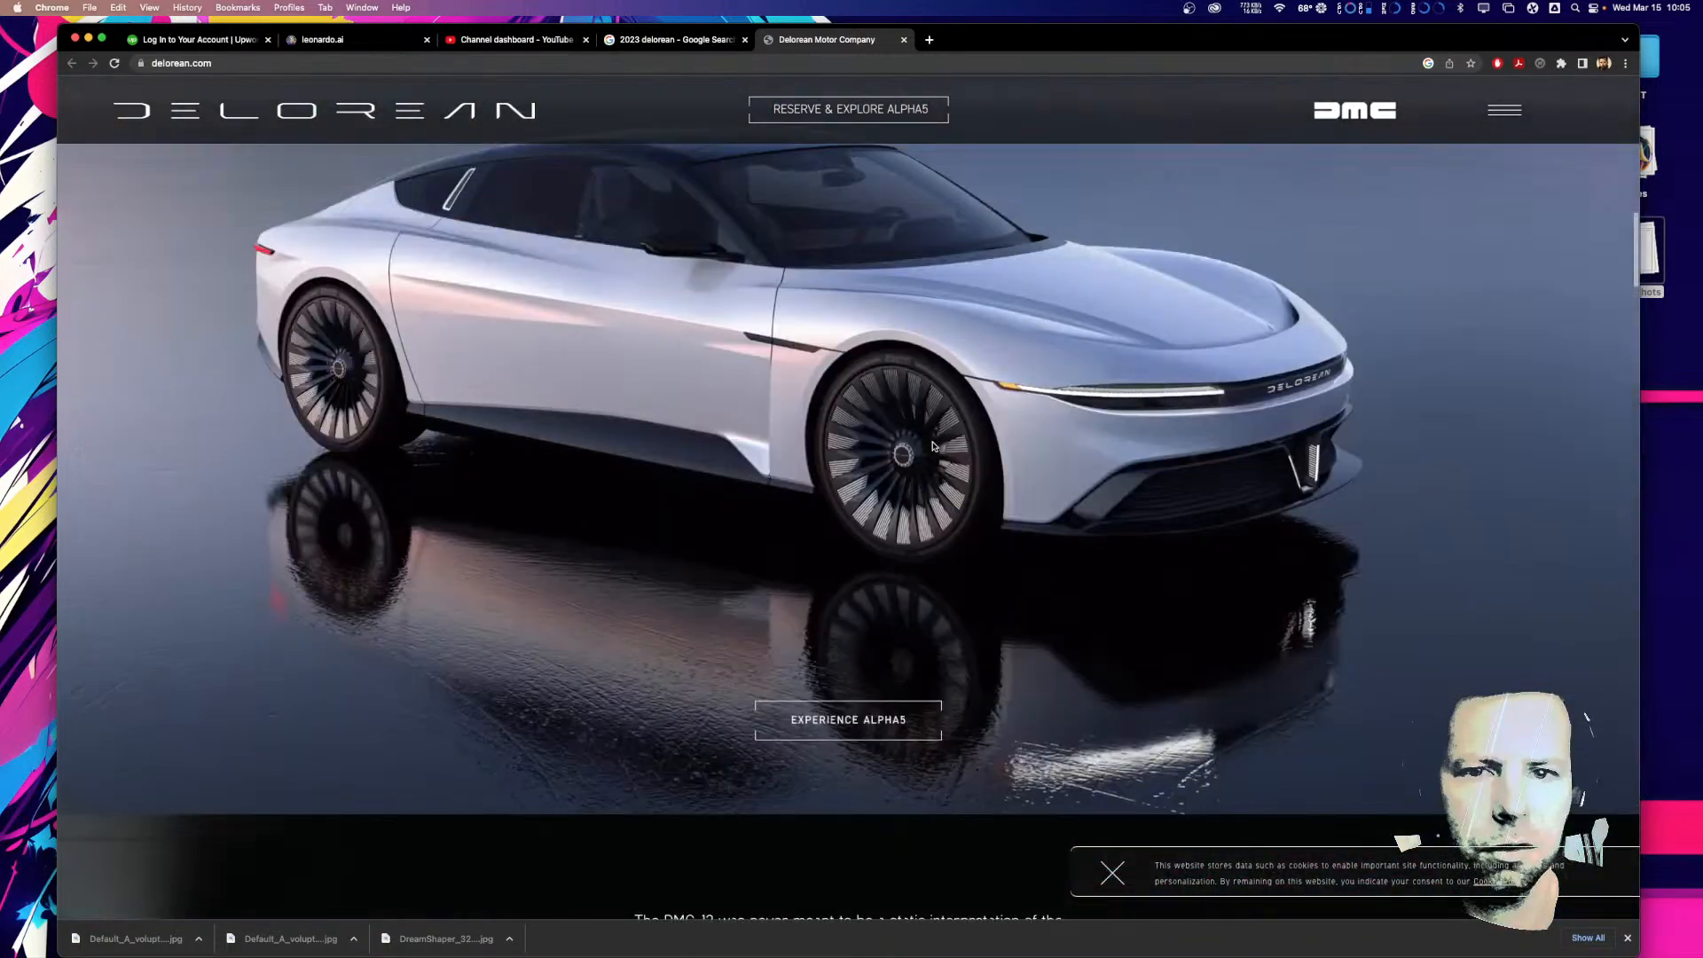
scroll(932, 446, up, 6)
Go to the site's DeLorean Concepts page and examine the Omega Concept 2040 section
click(1503, 111)
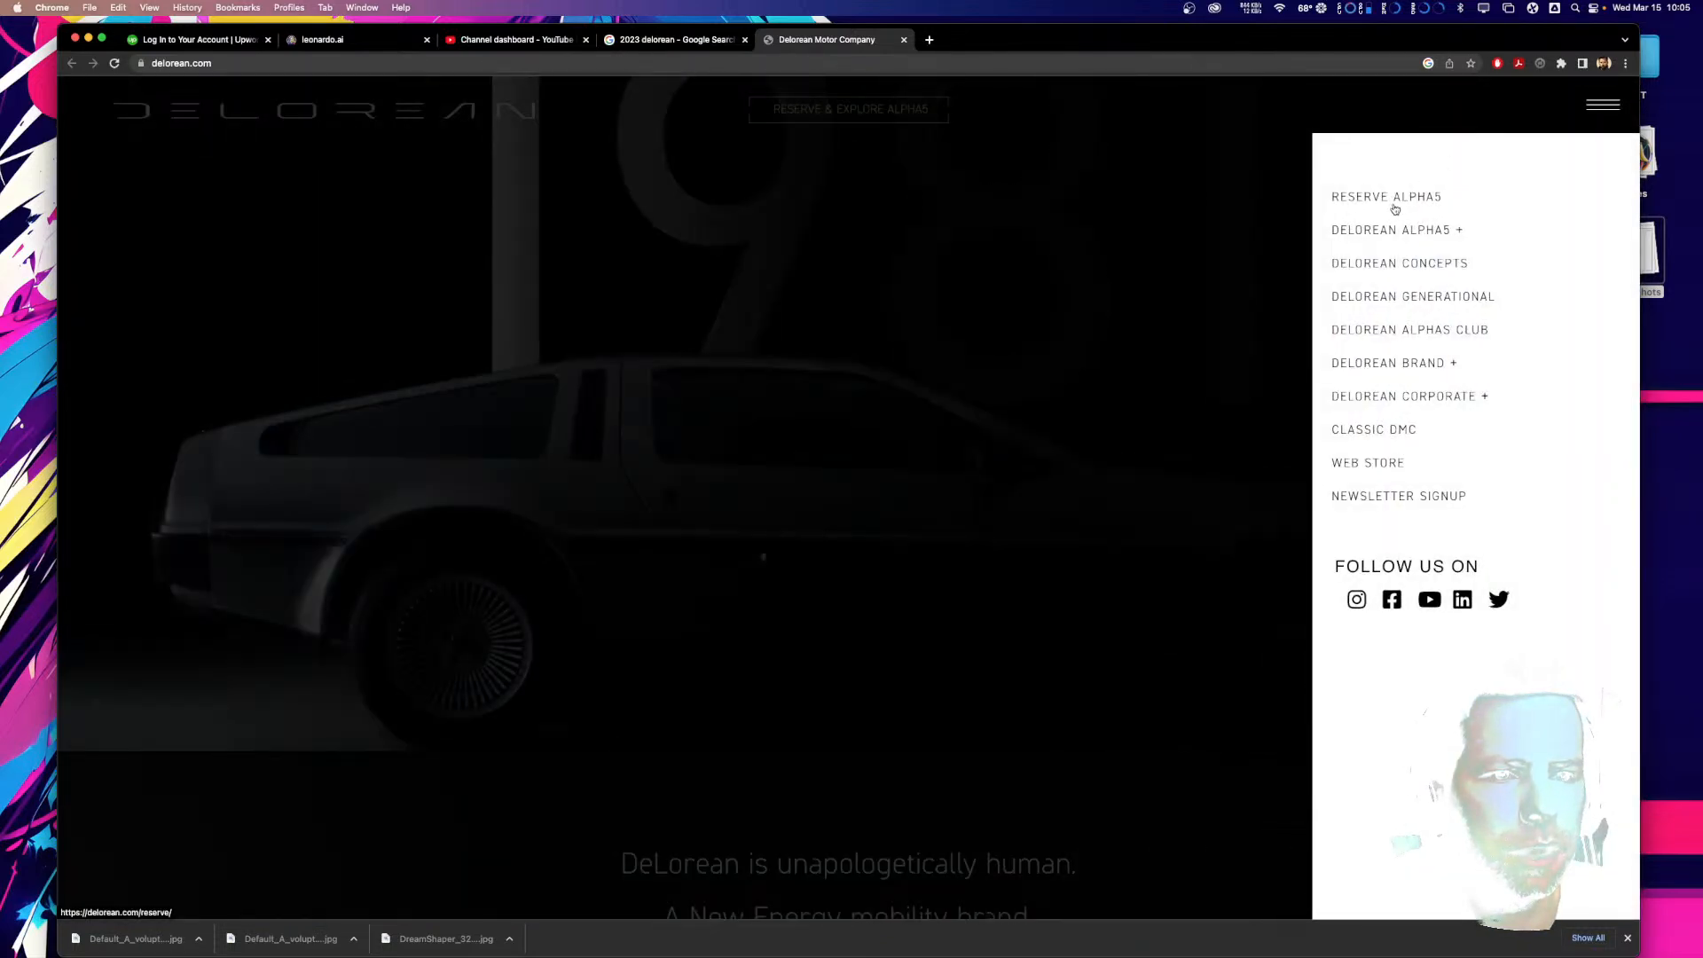
click(1391, 262)
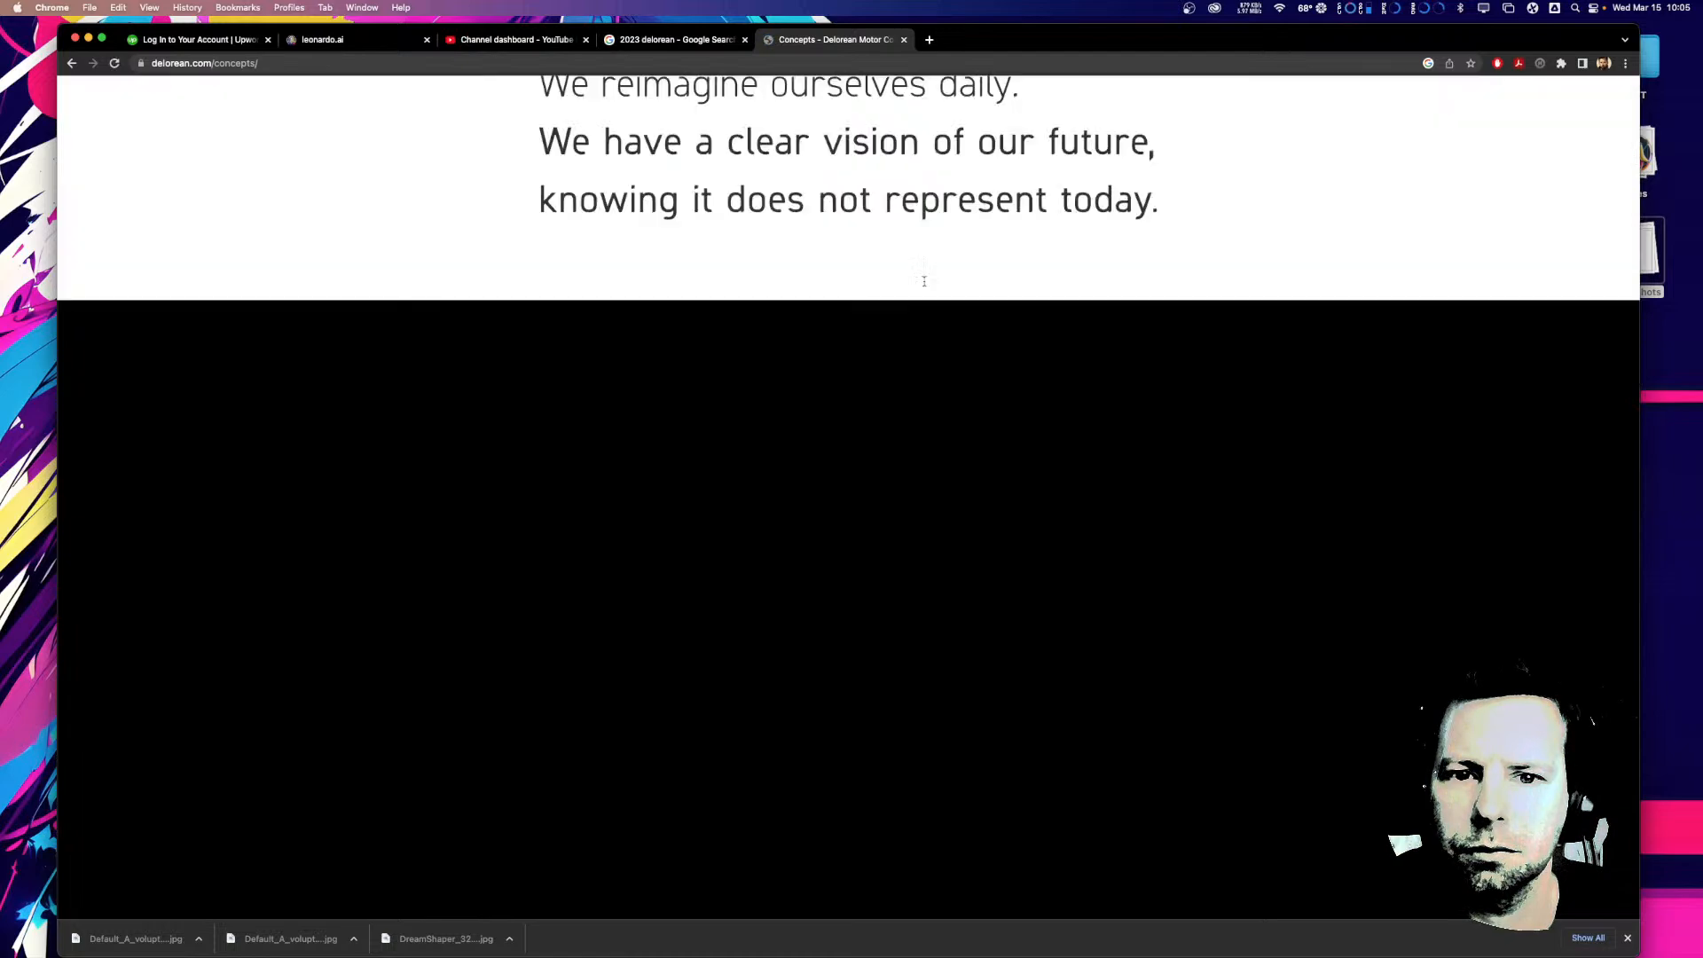
scroll(962, 412, down, 2)
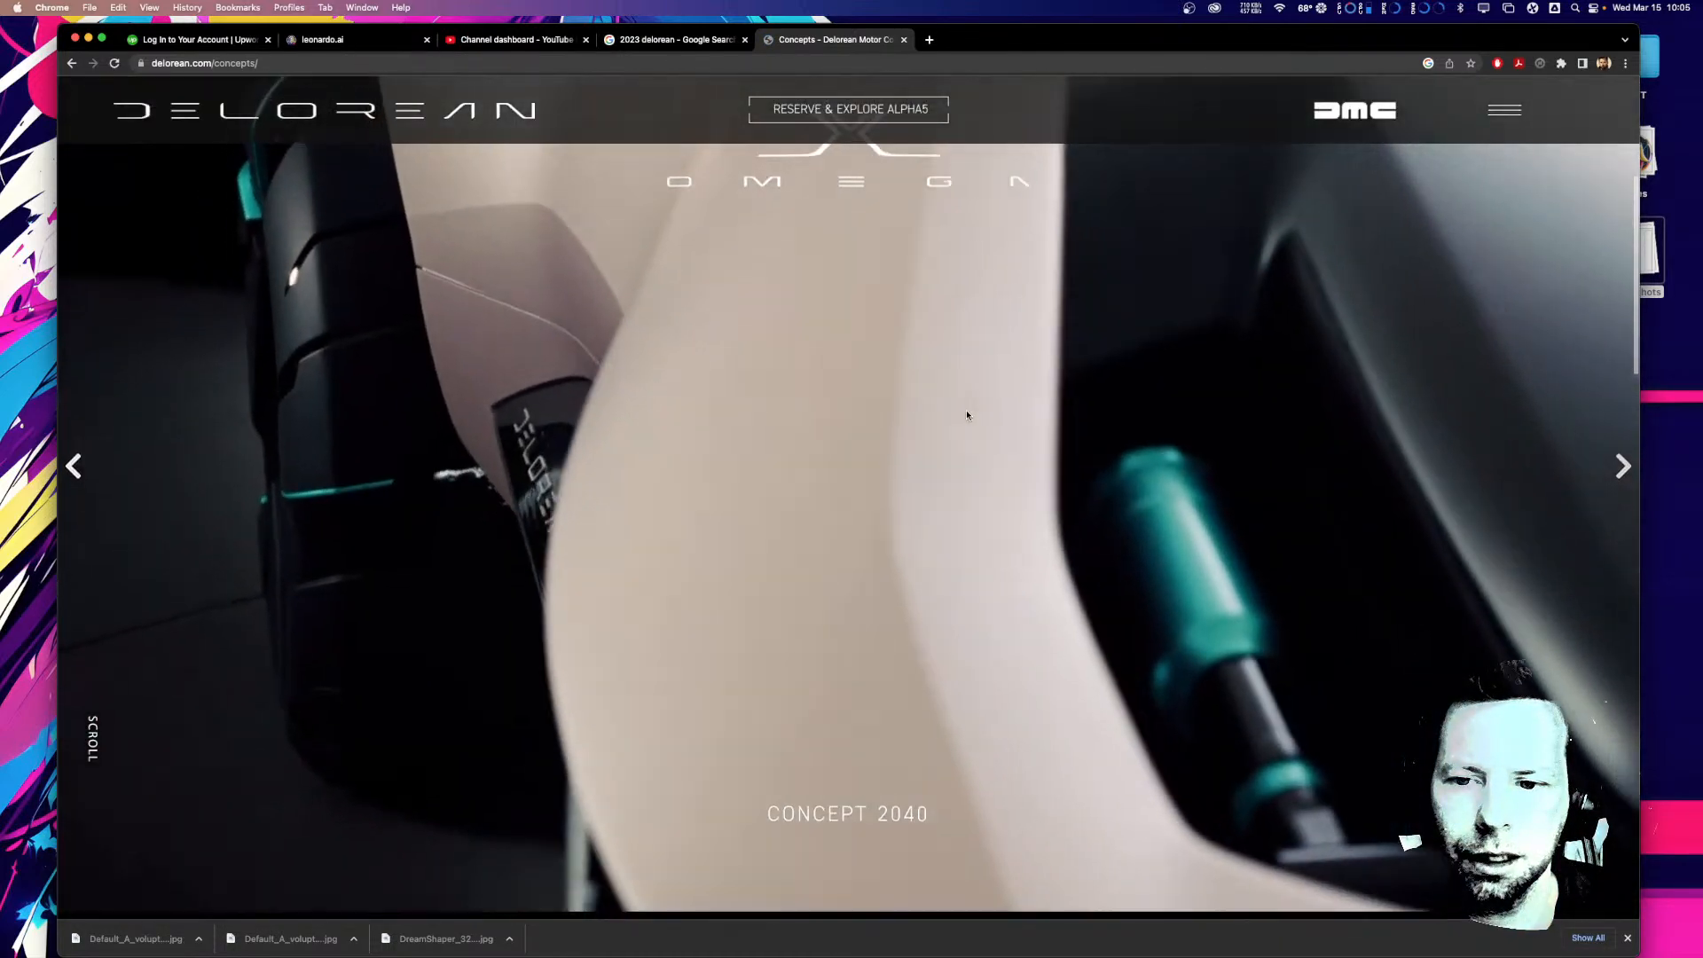
scroll(965, 413, down, 2)
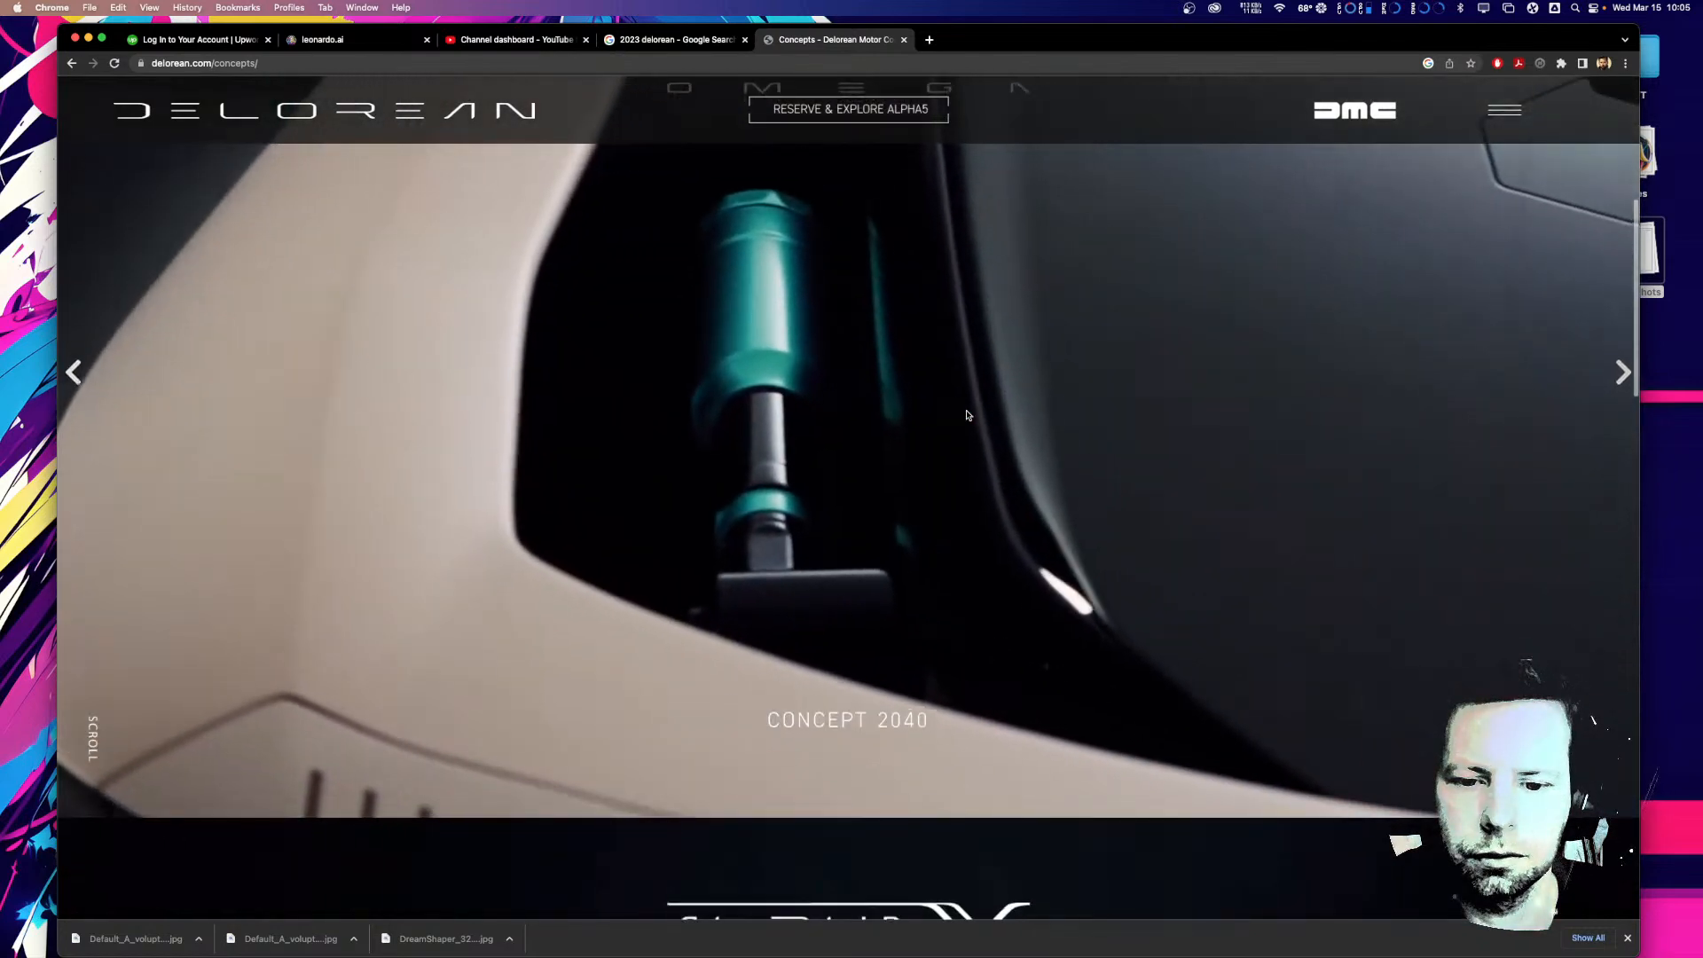
scroll(966, 414, up, 2)
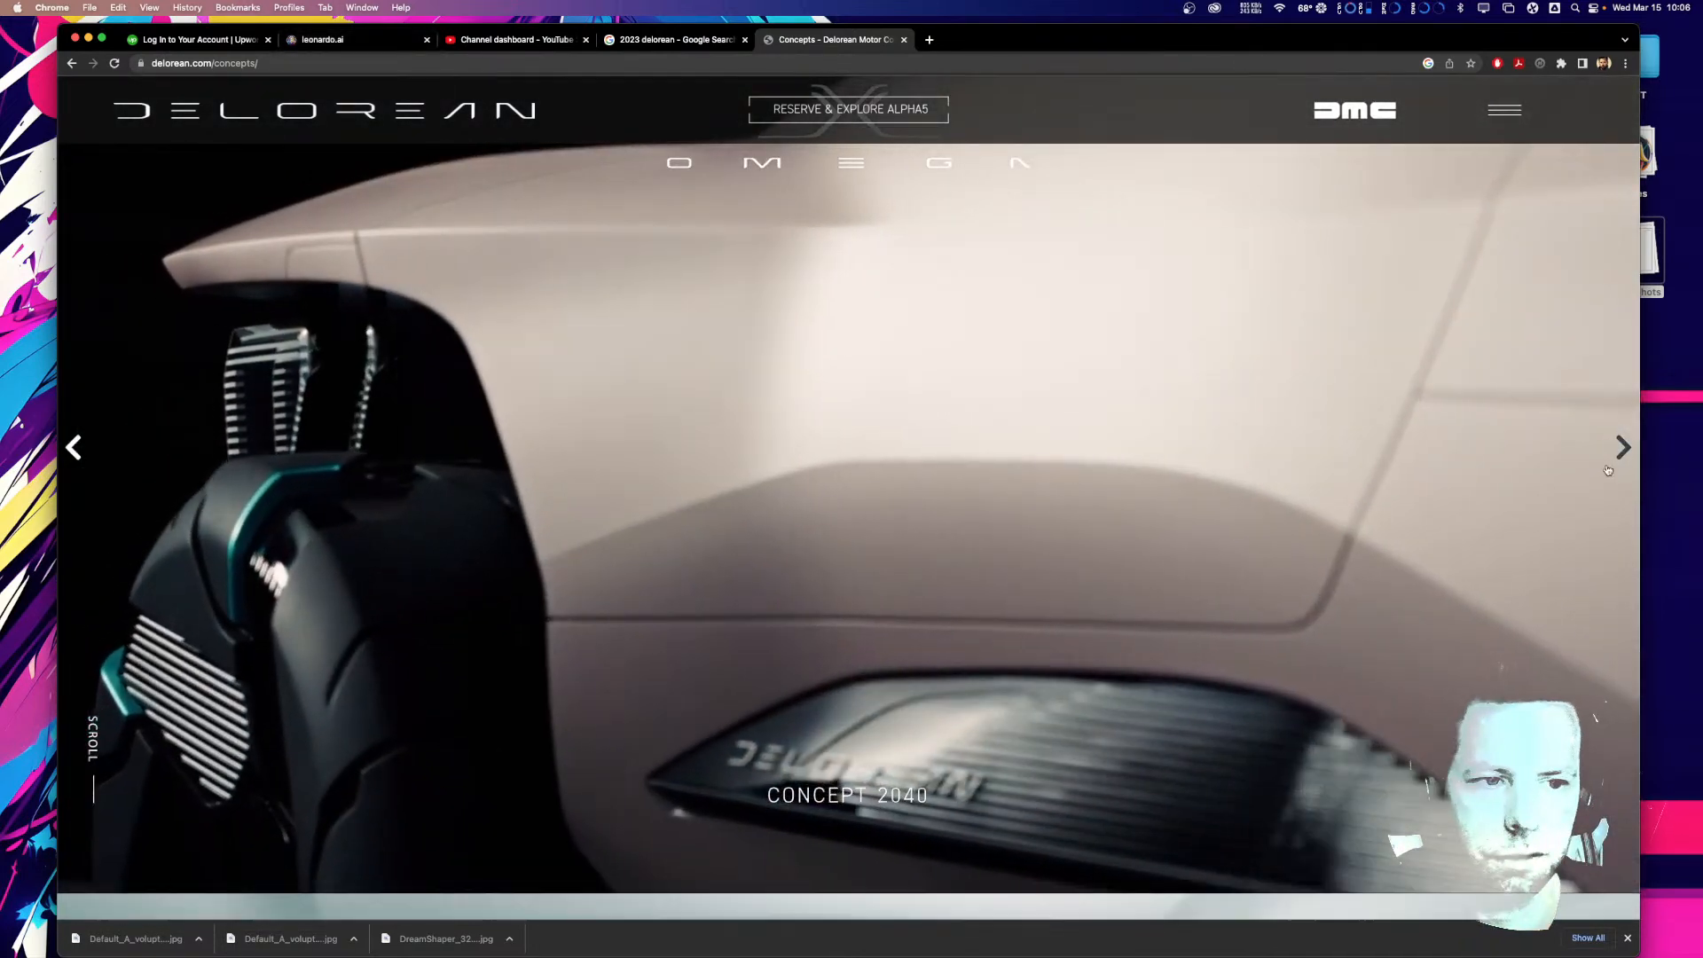
scroll(1623, 448, down, 5)
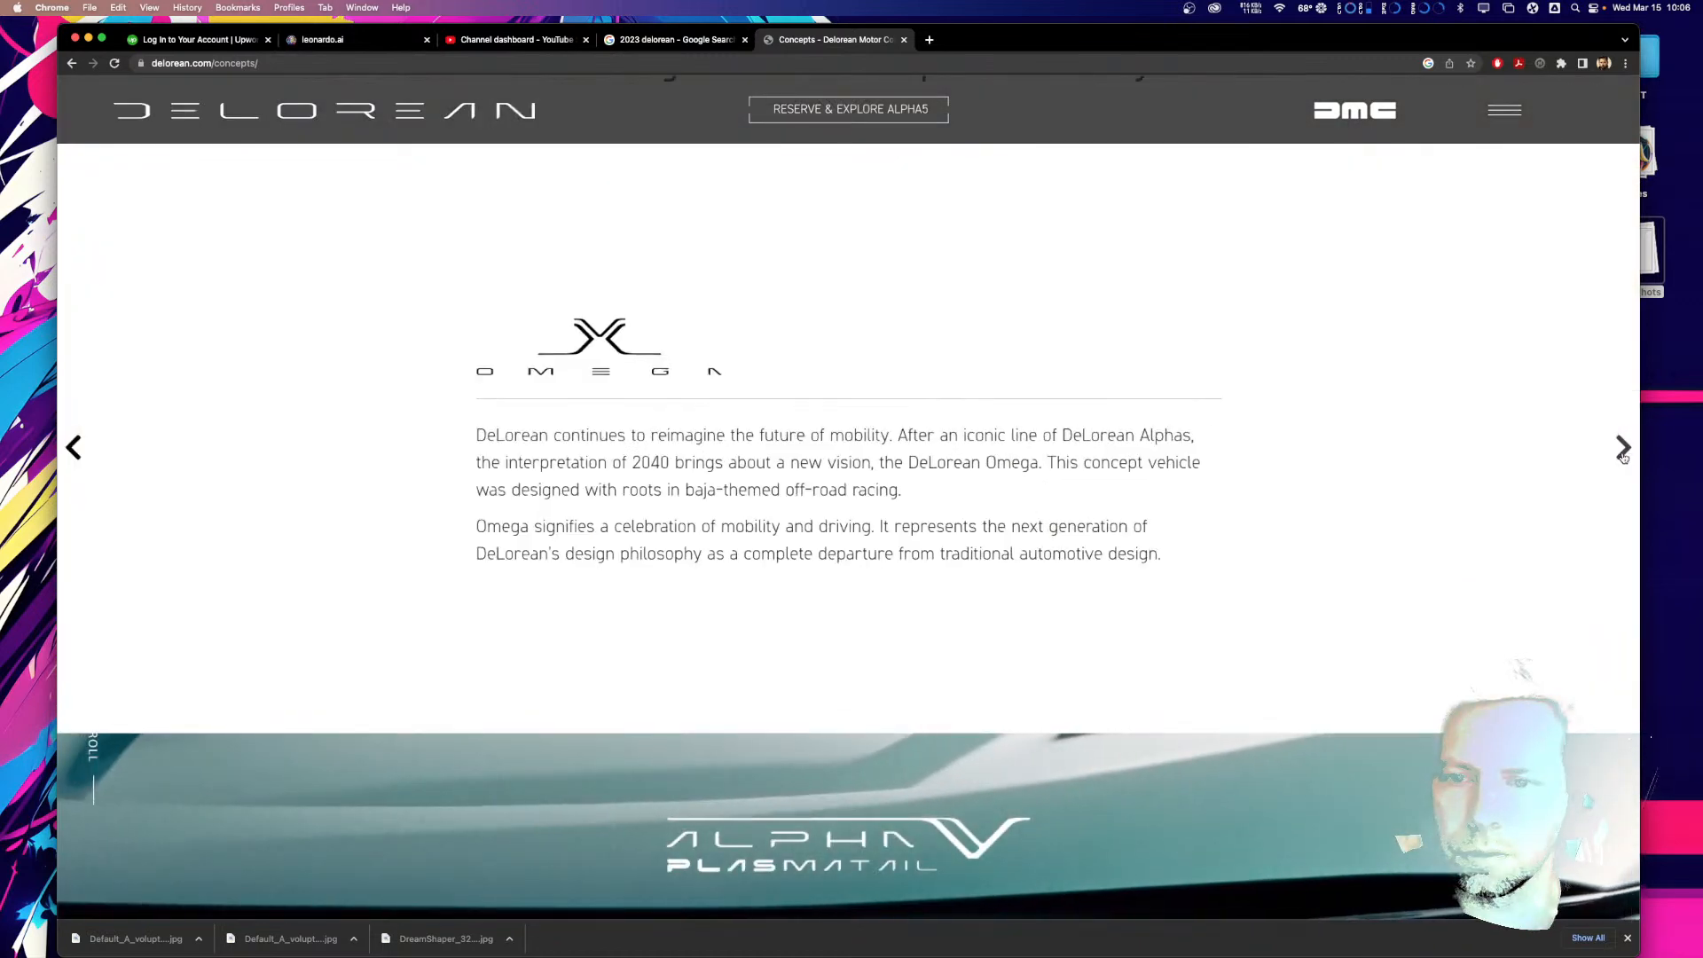
Browse the Omega concept's image slideshow, going back and forth to study the vehicle from the side, rear, front and above
click(1623, 448)
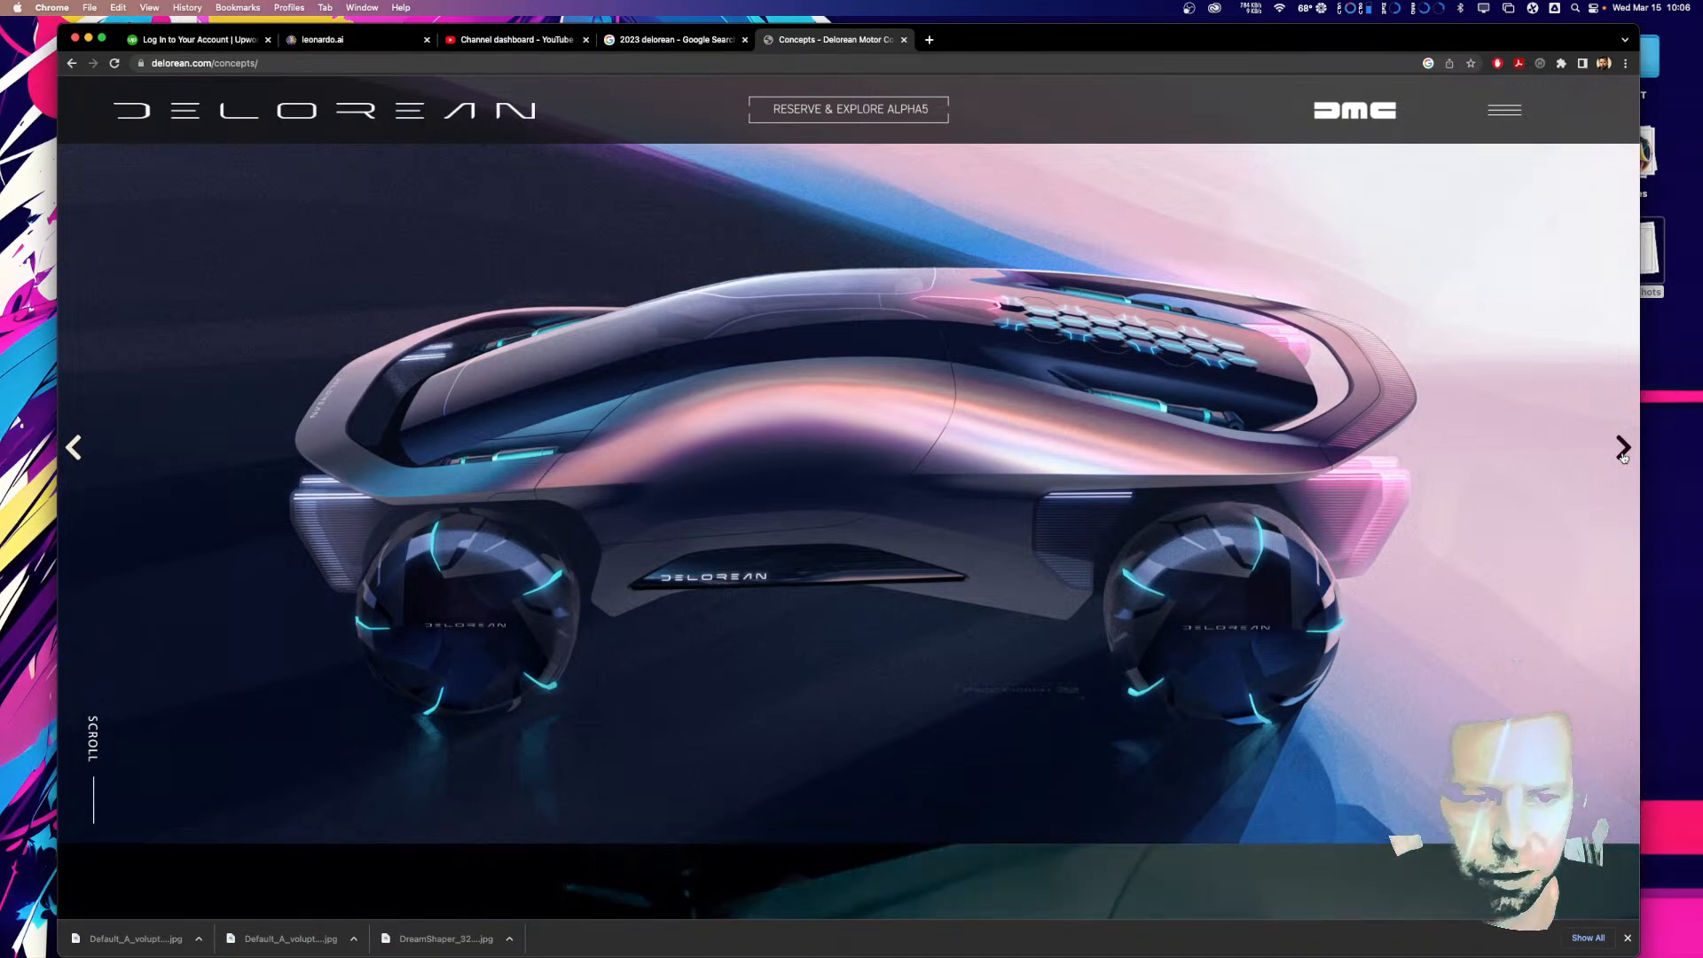
click(1623, 450)
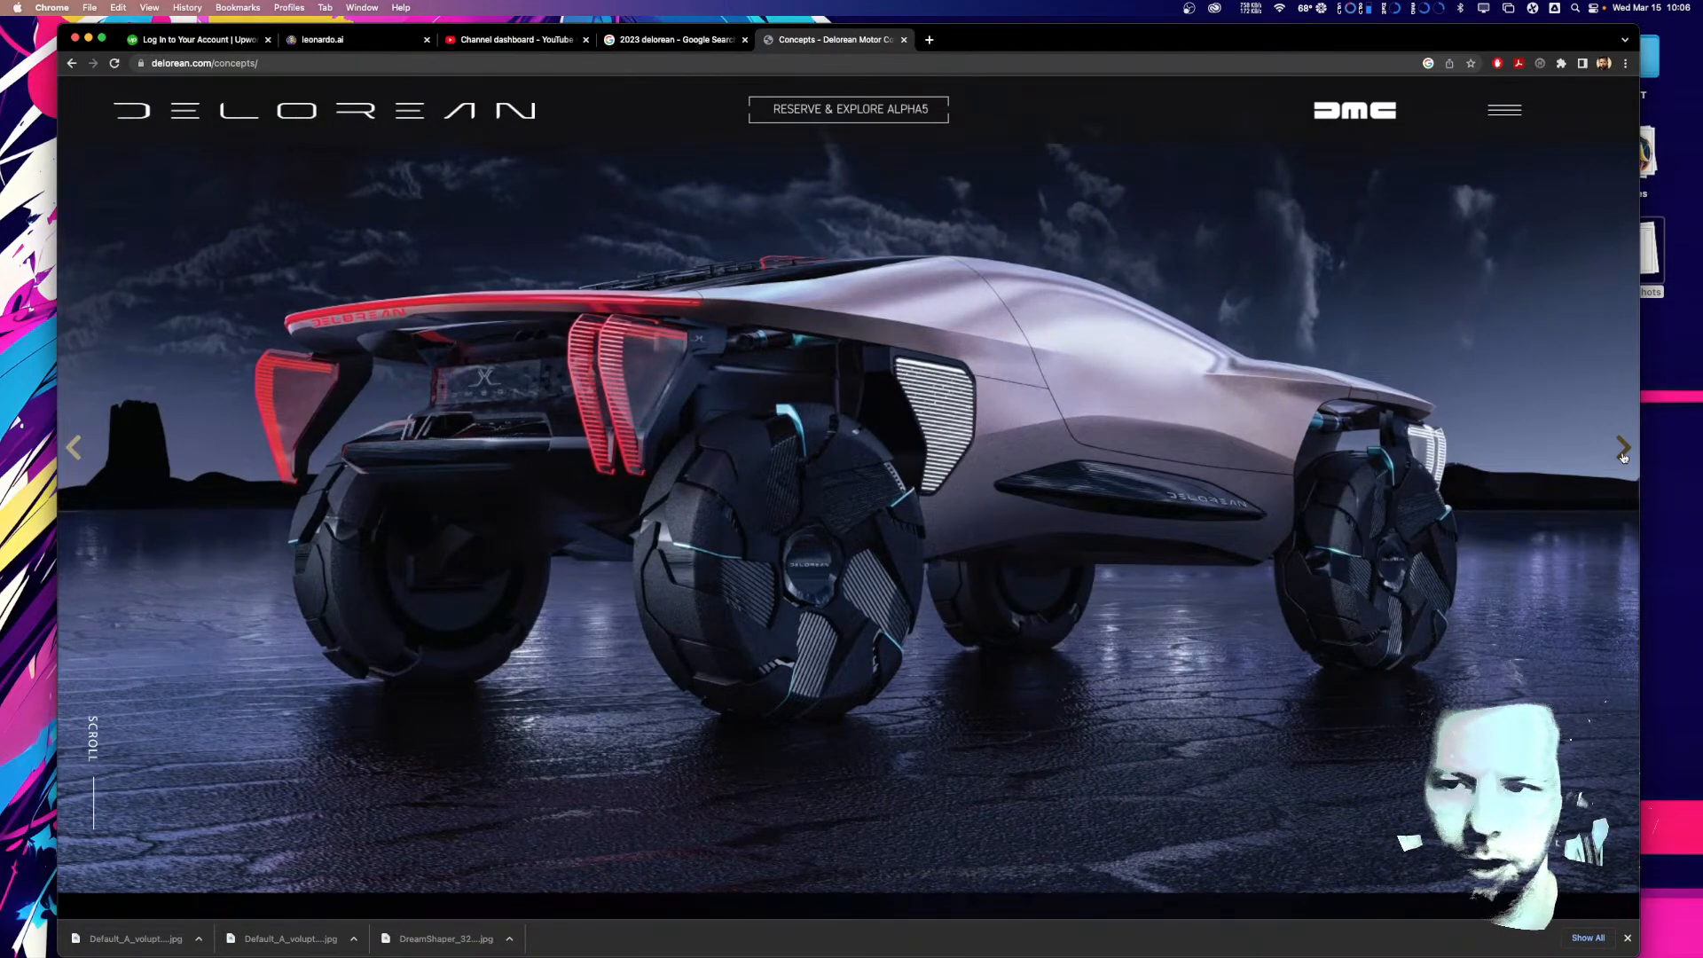
click(1623, 449)
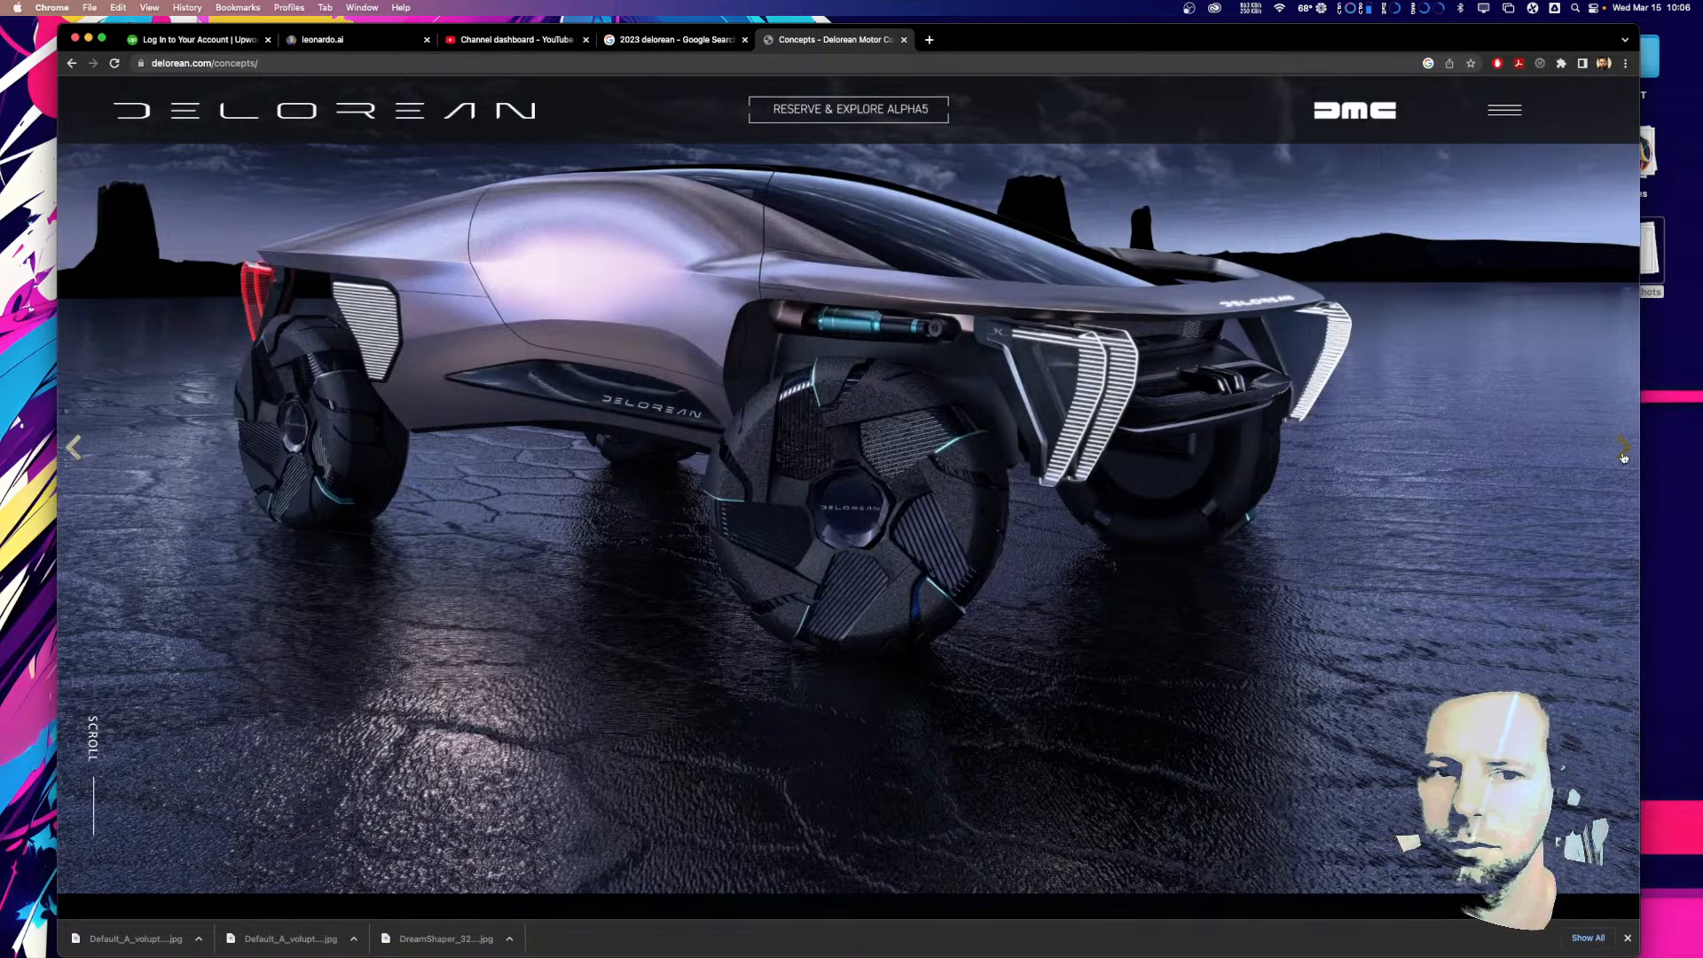
click(1623, 449)
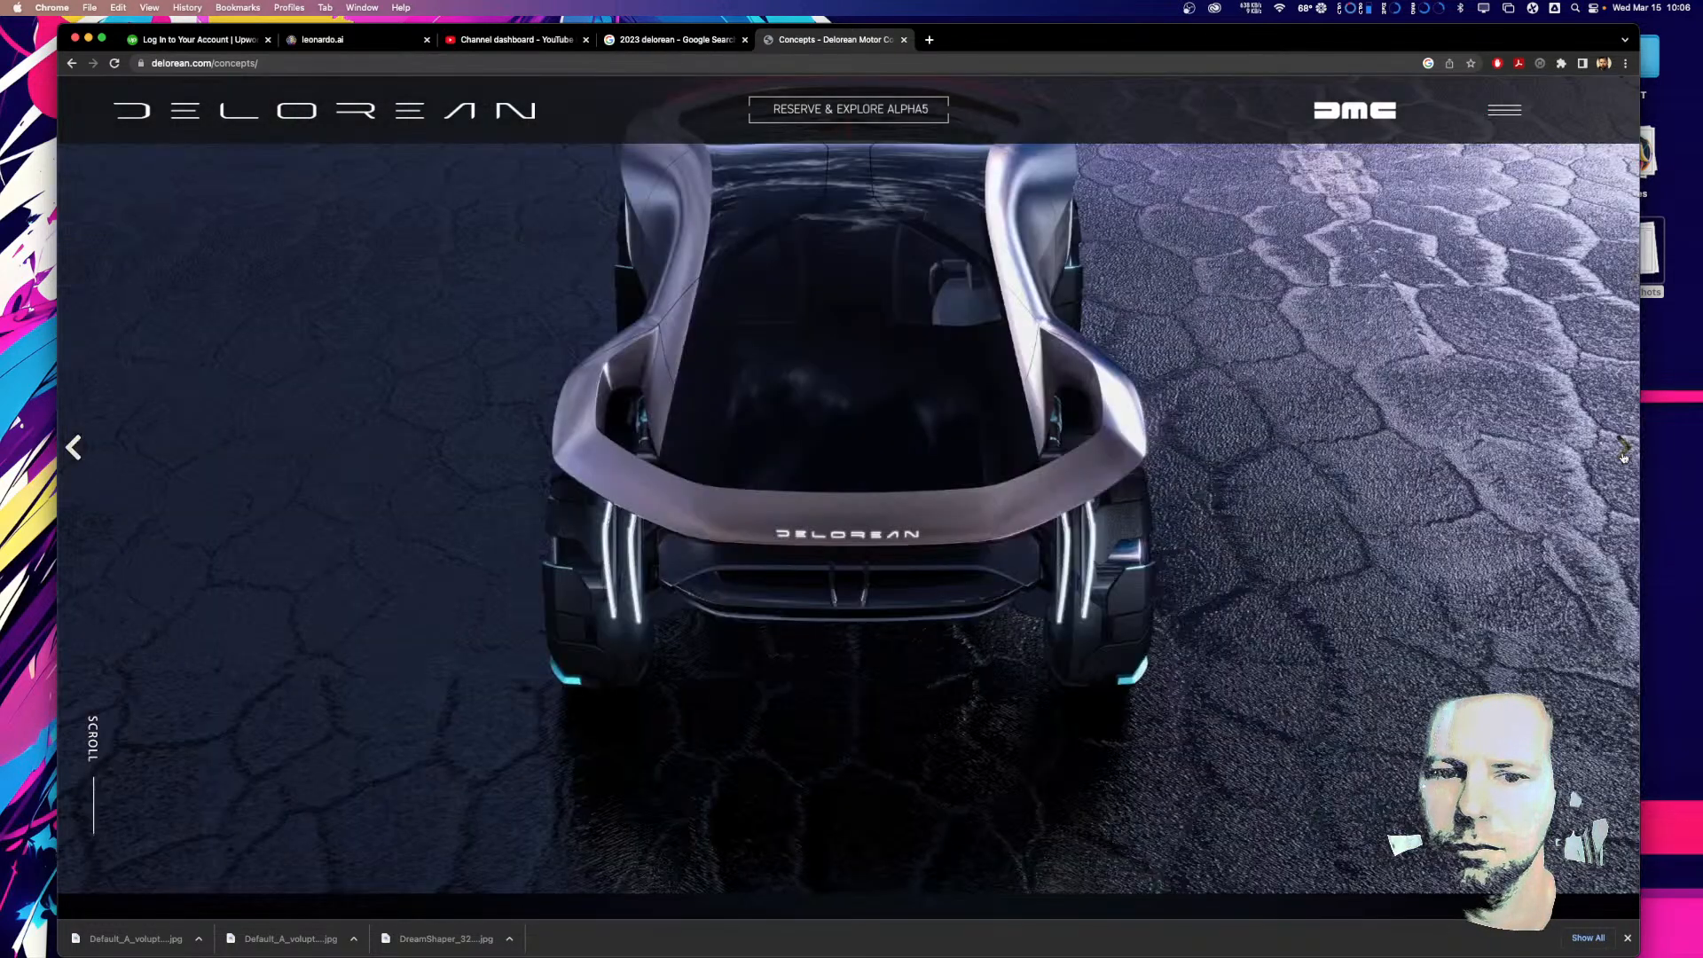
click(75, 448)
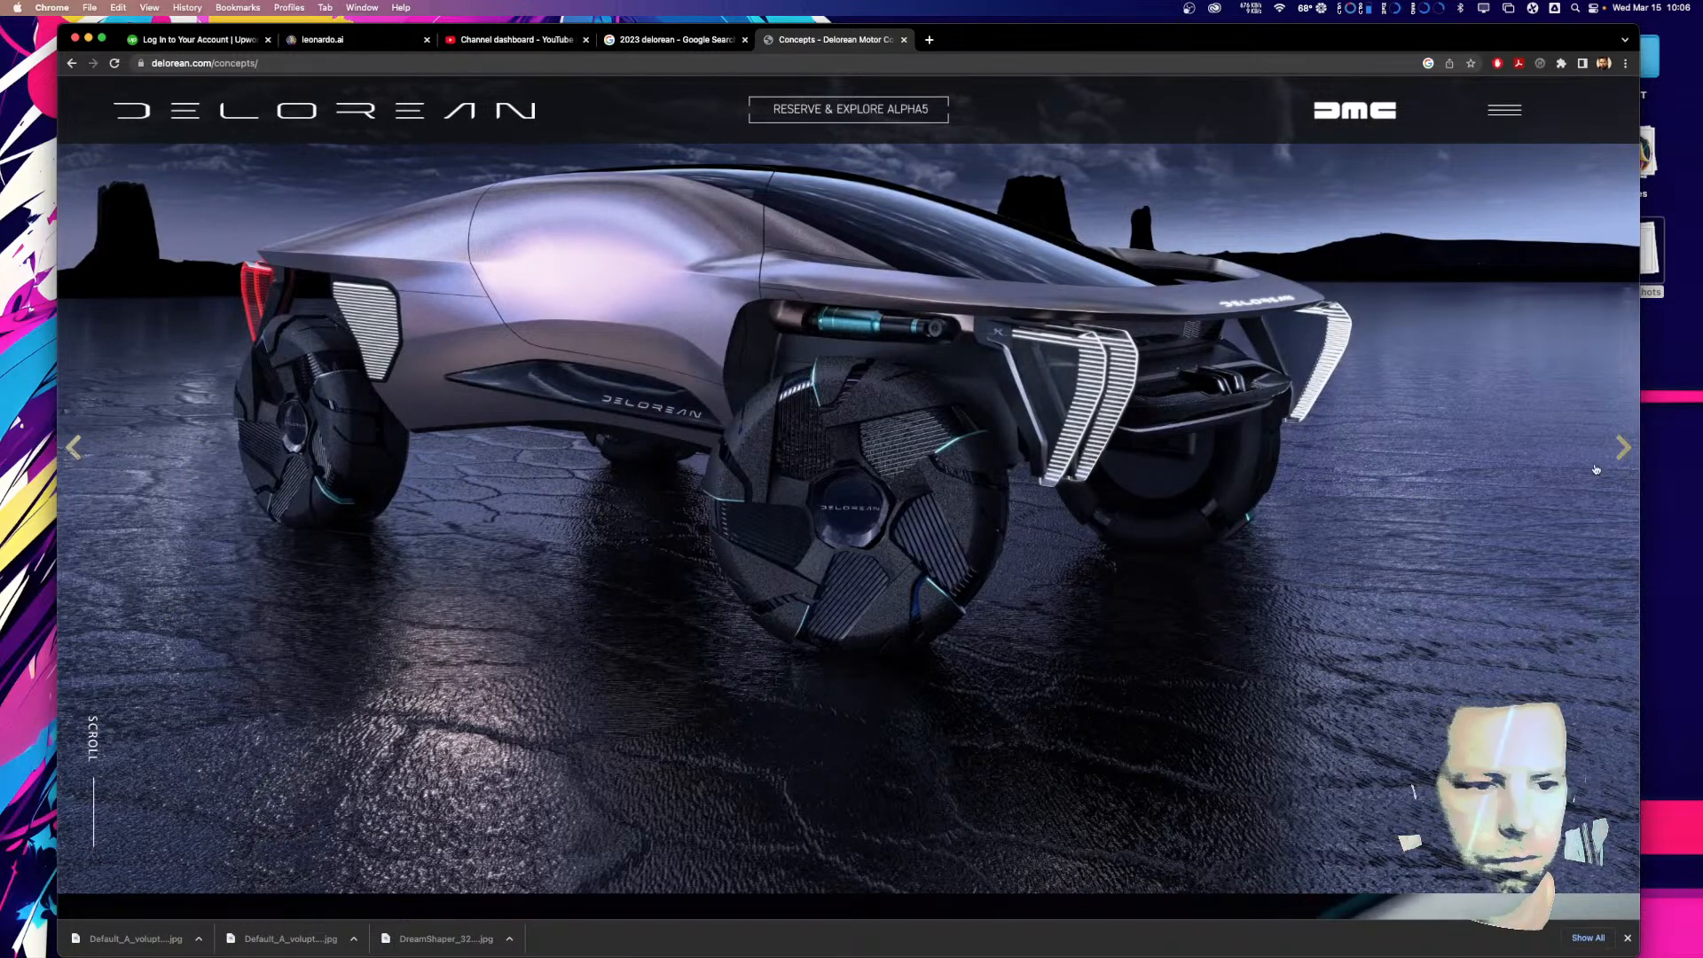
click(1620, 451)
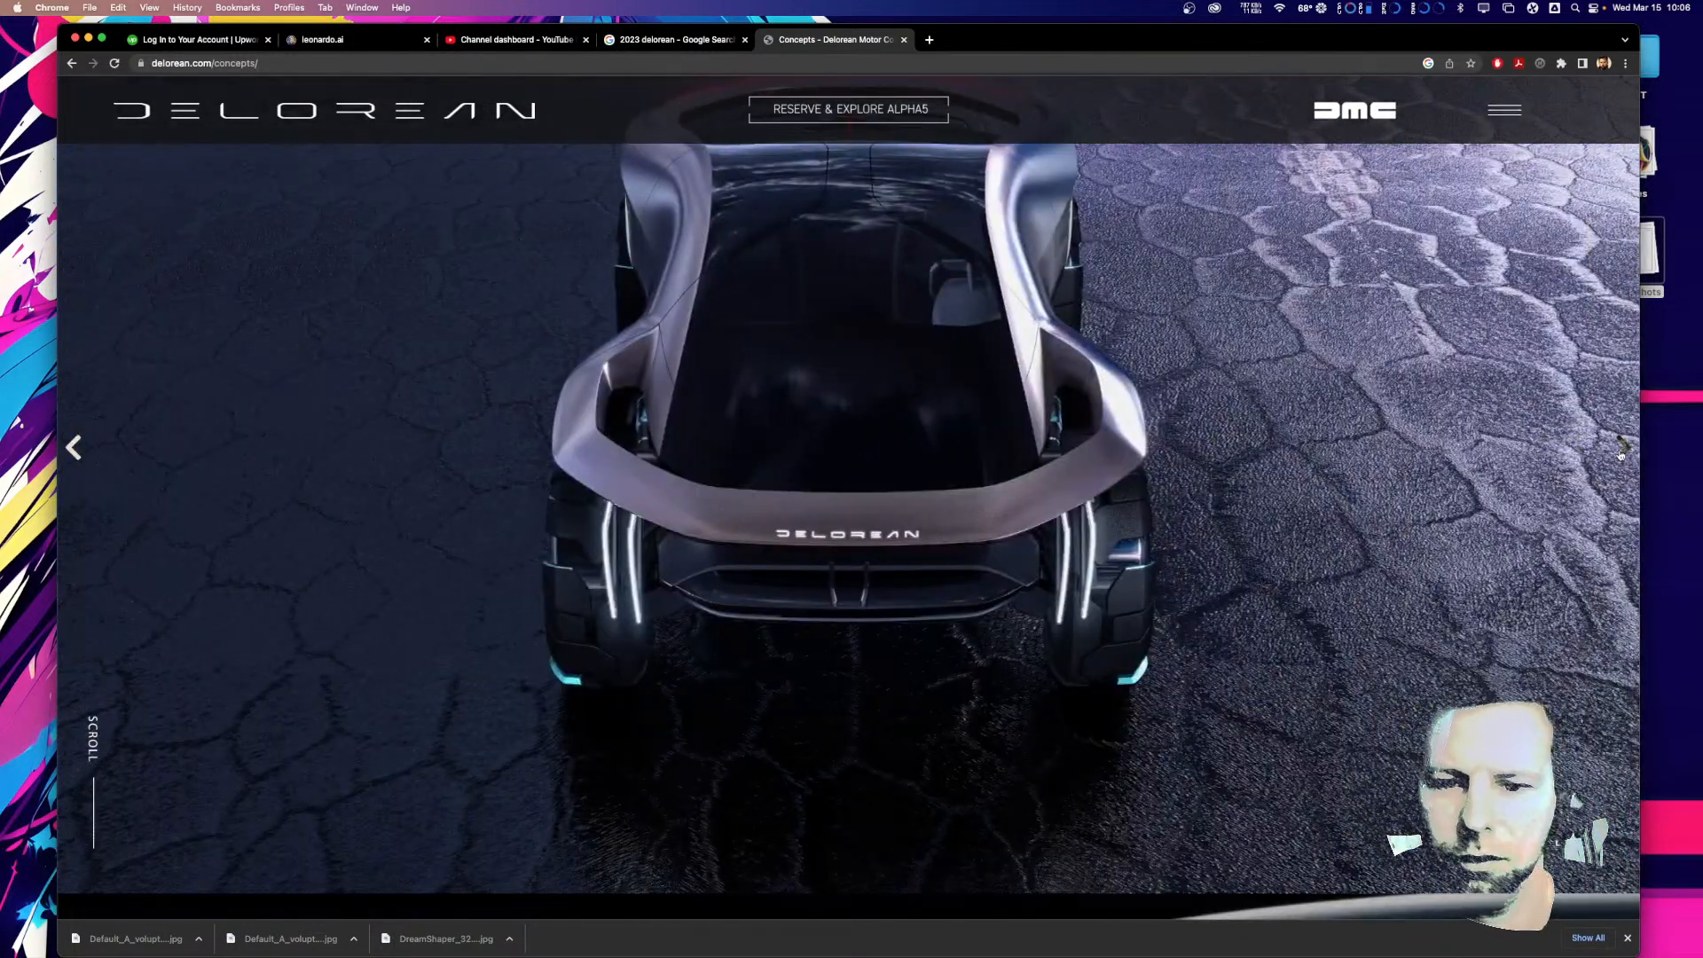
click(1620, 453)
scroll(1296, 537, up, 3)
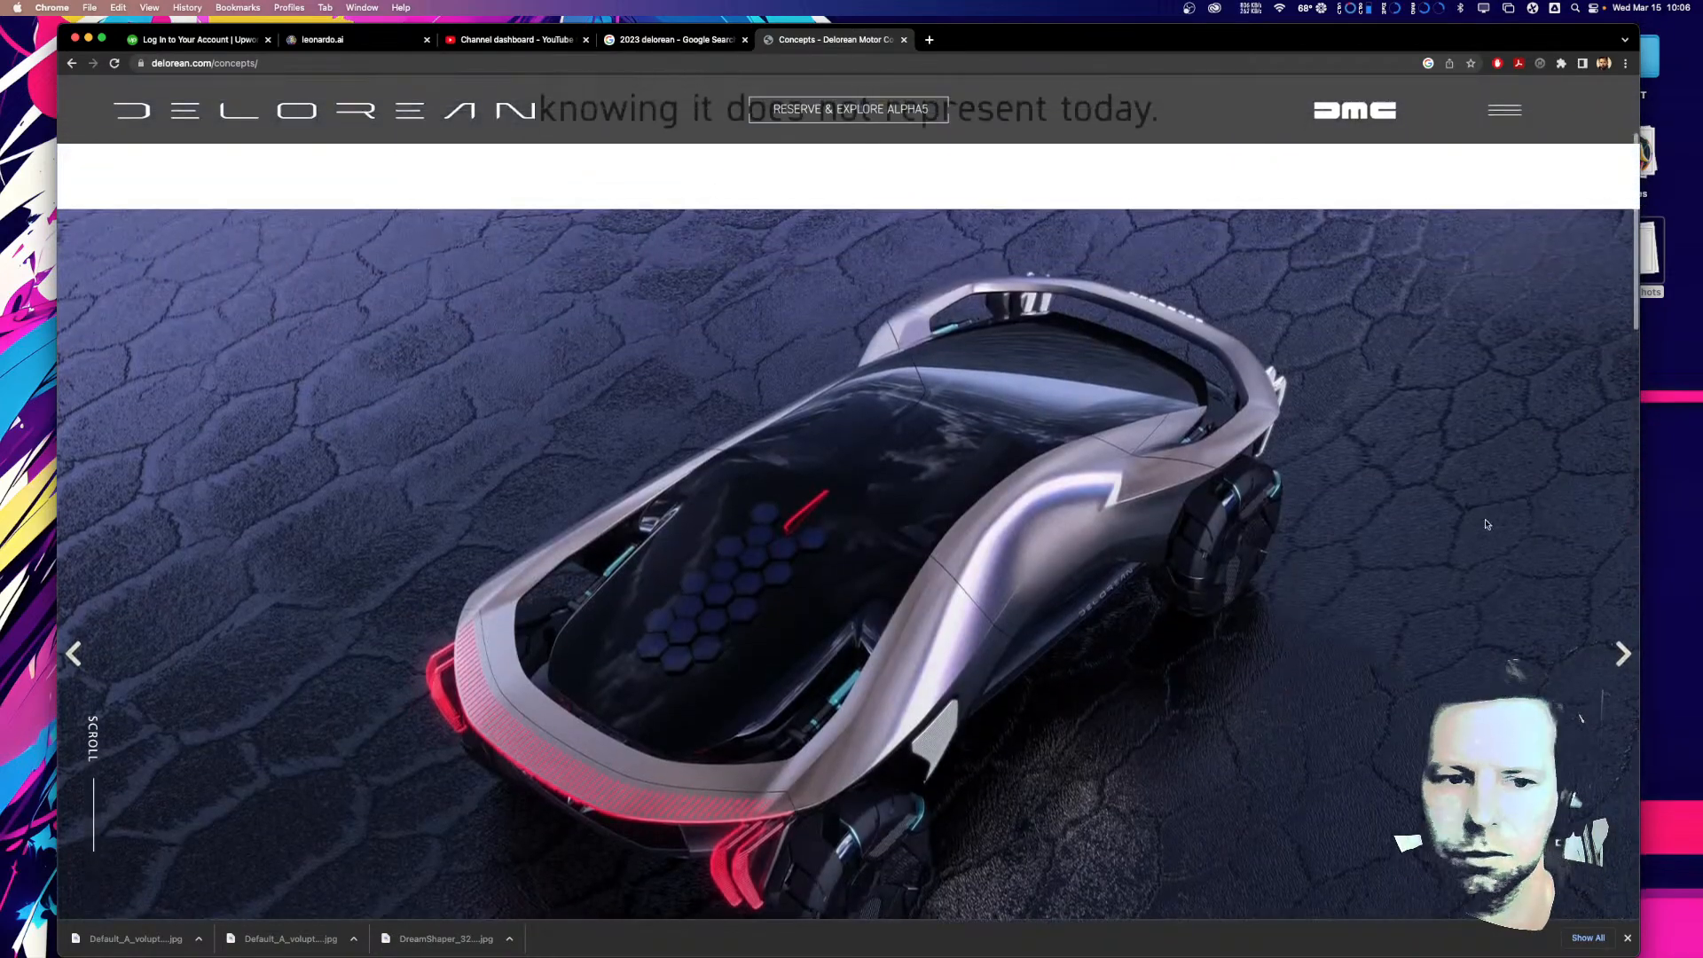
scroll(1478, 521, down, 1)
scroll(1495, 524, down, 1)
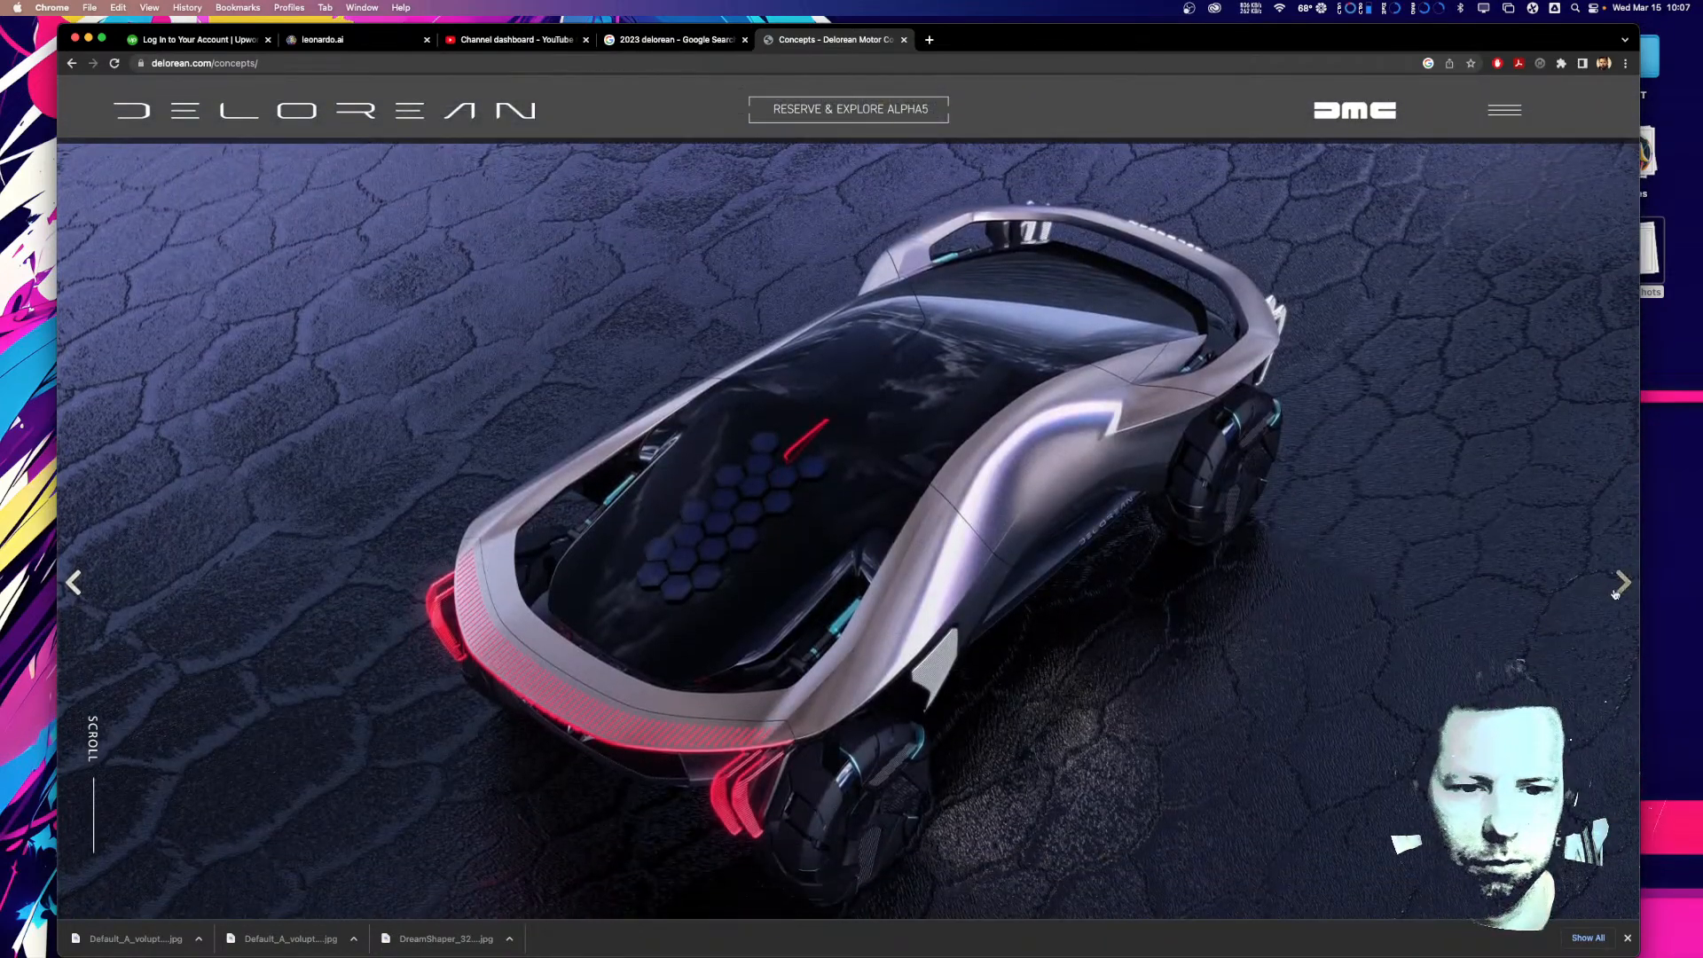
click(1615, 593)
click(1615, 593)
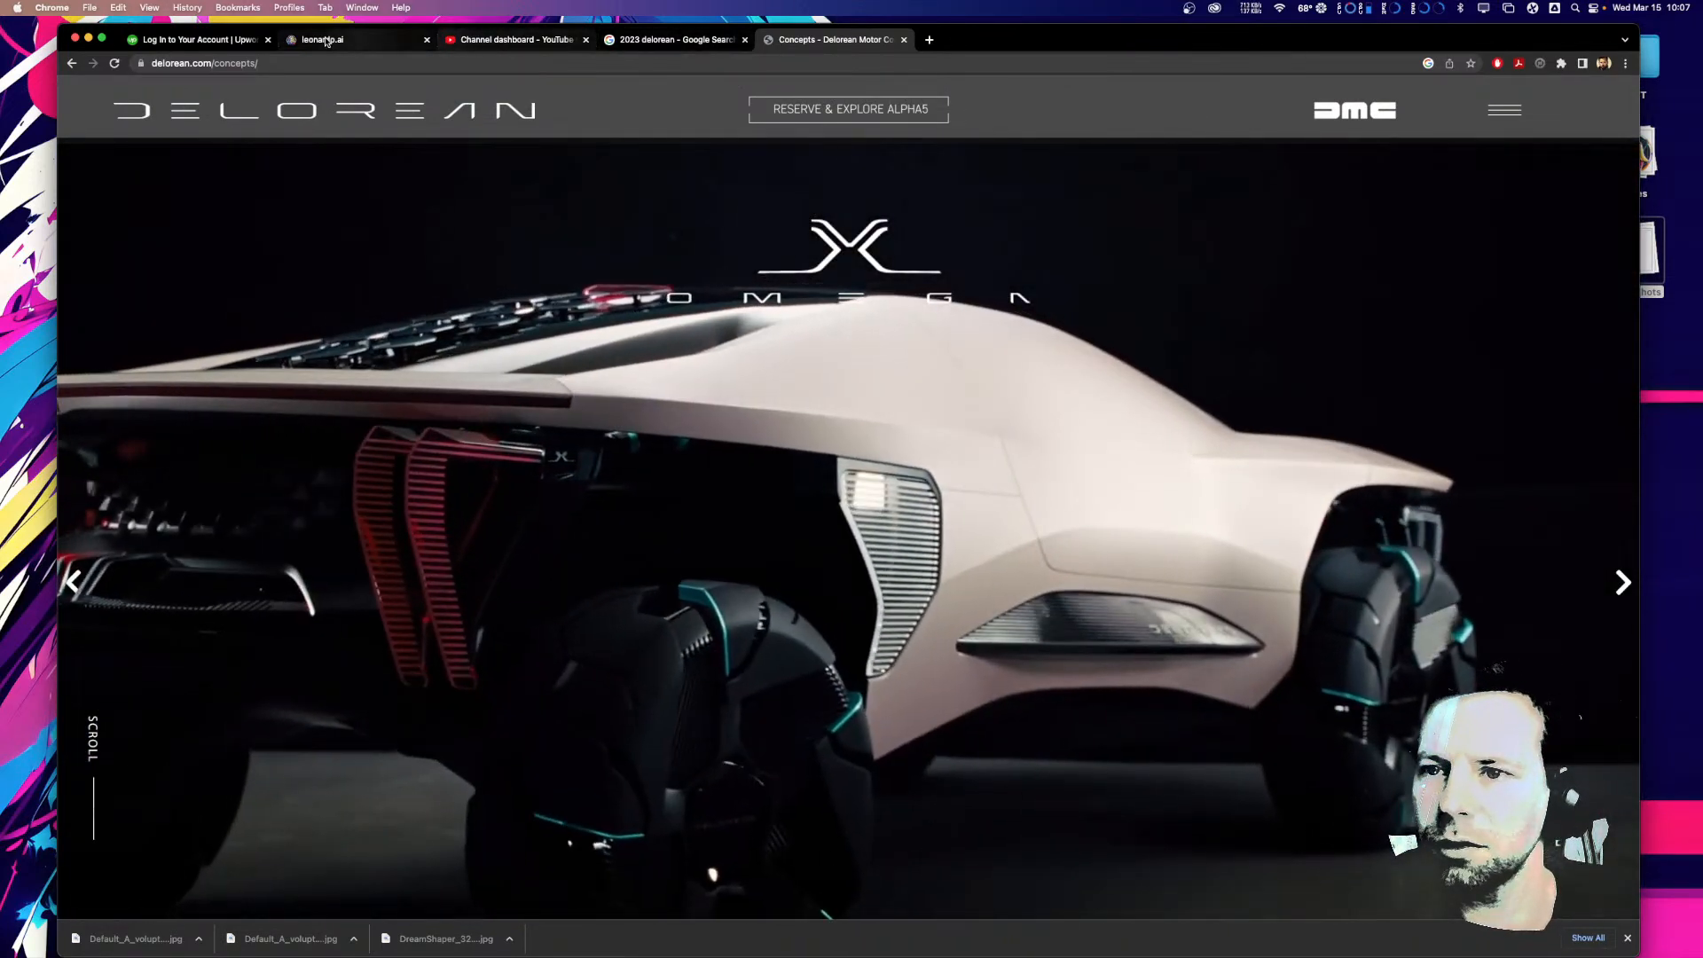
Return to Leonardo.Ai in full-screen mode and change the DeLorean's year in the prompt to 2040
click(355, 40)
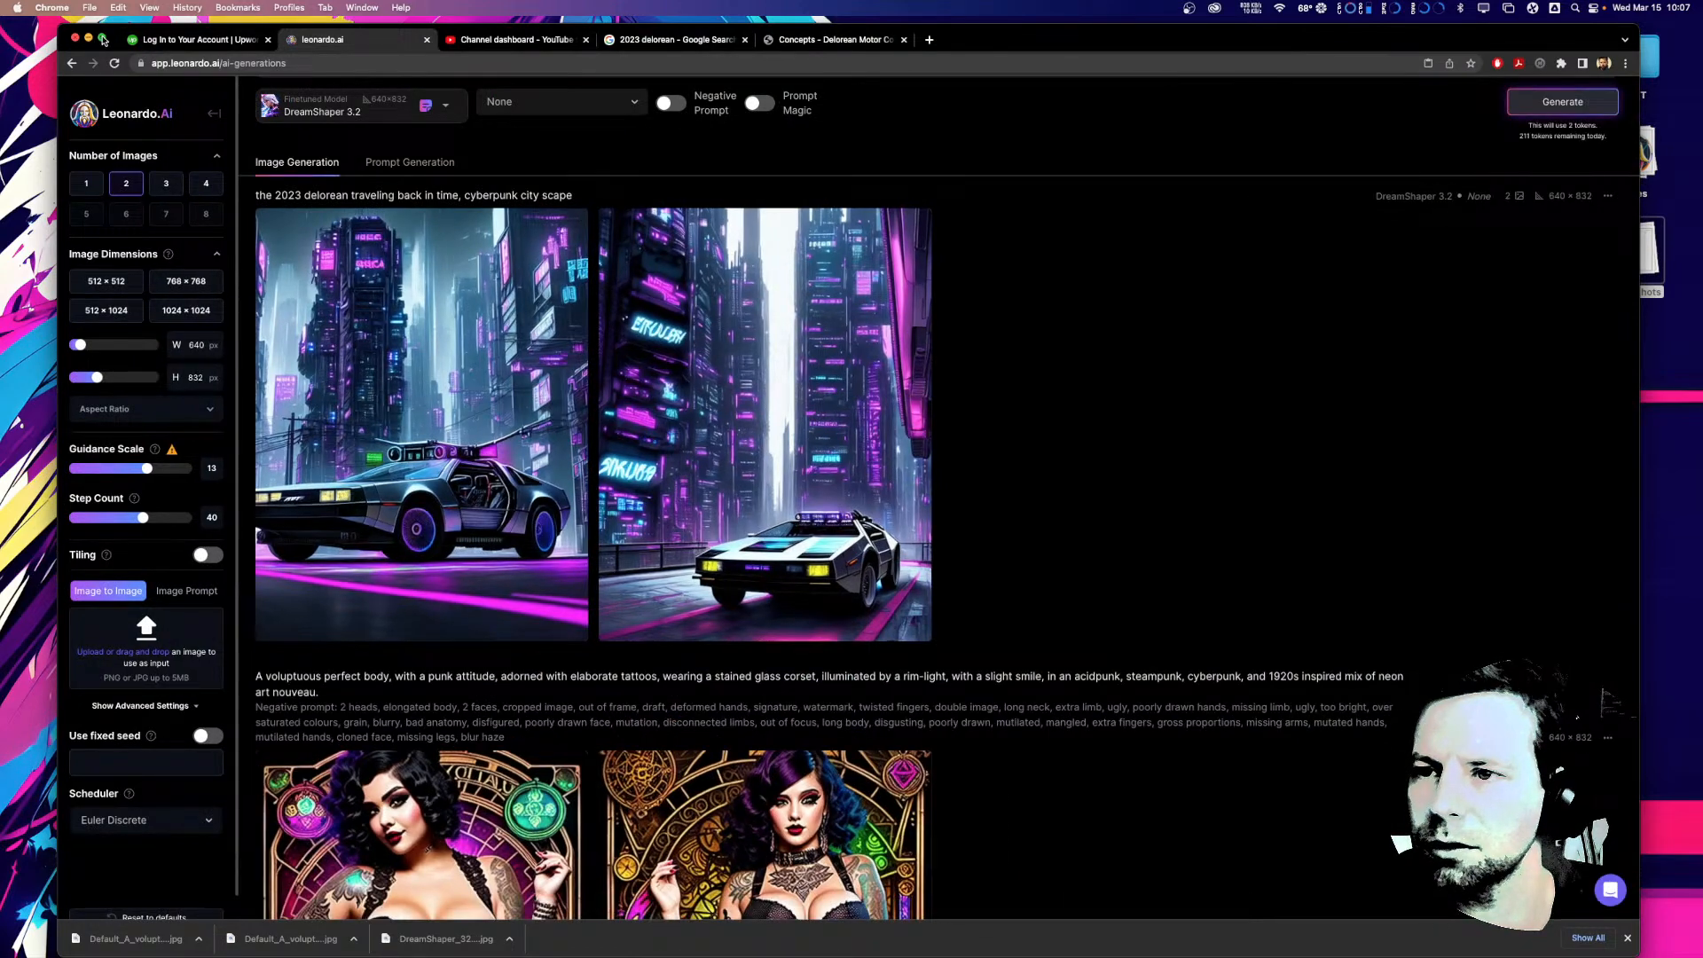
click(103, 41)
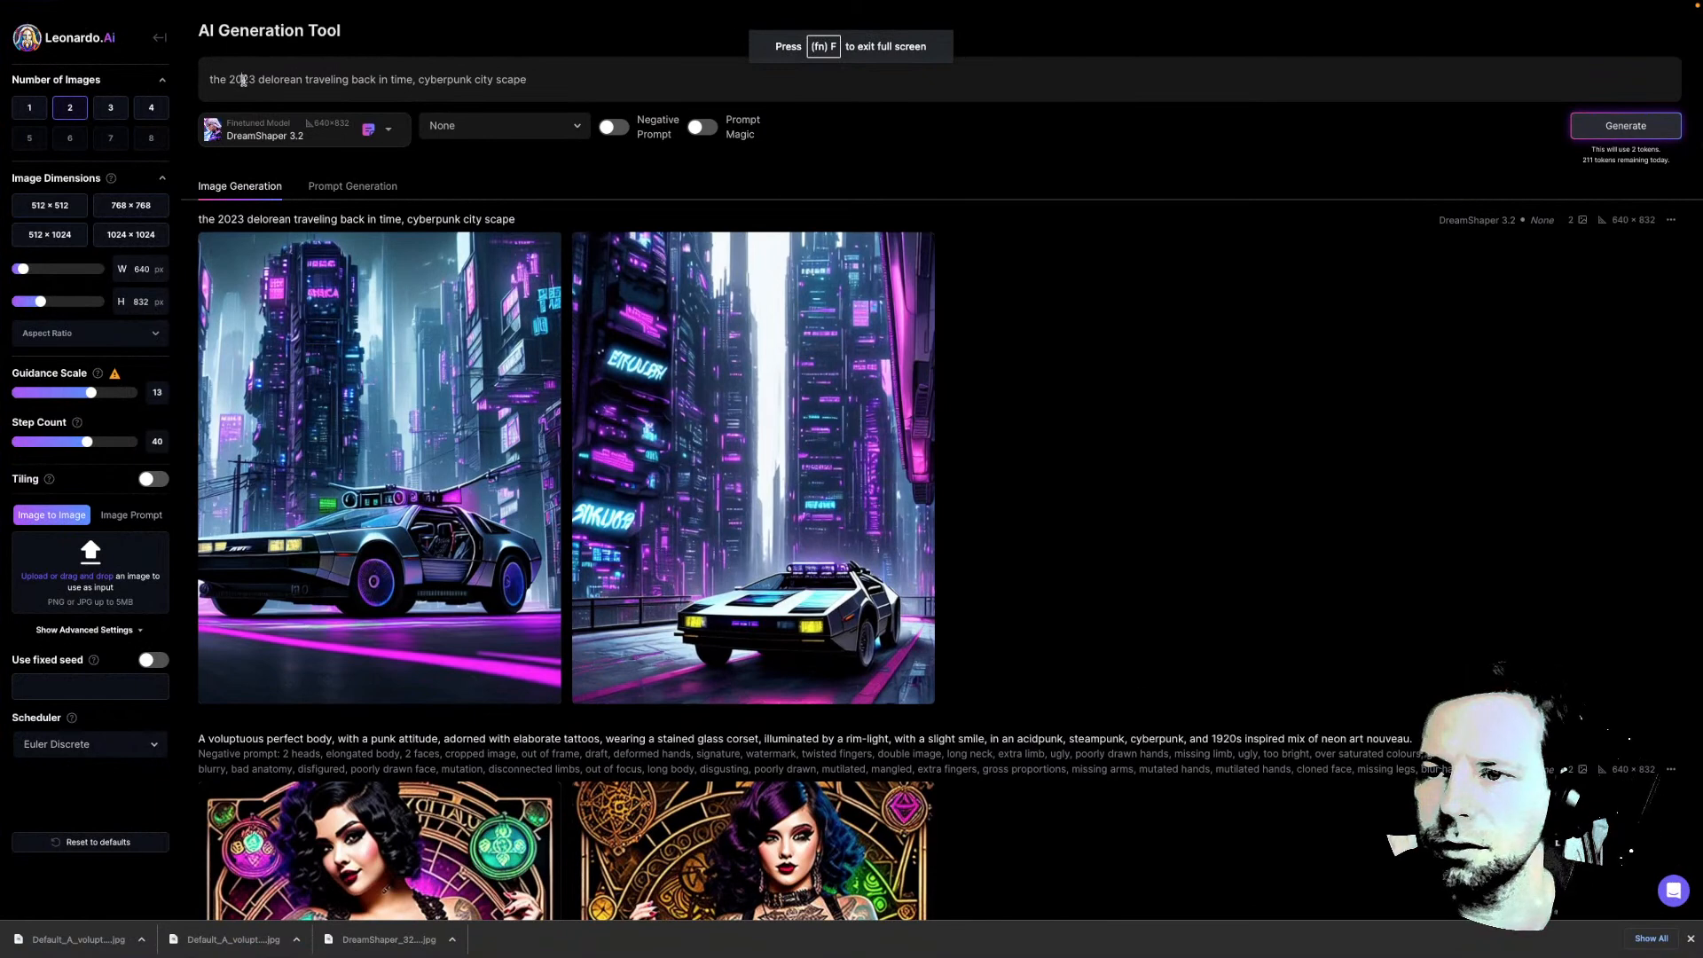
drag(242, 80, 256, 81)
text(40)
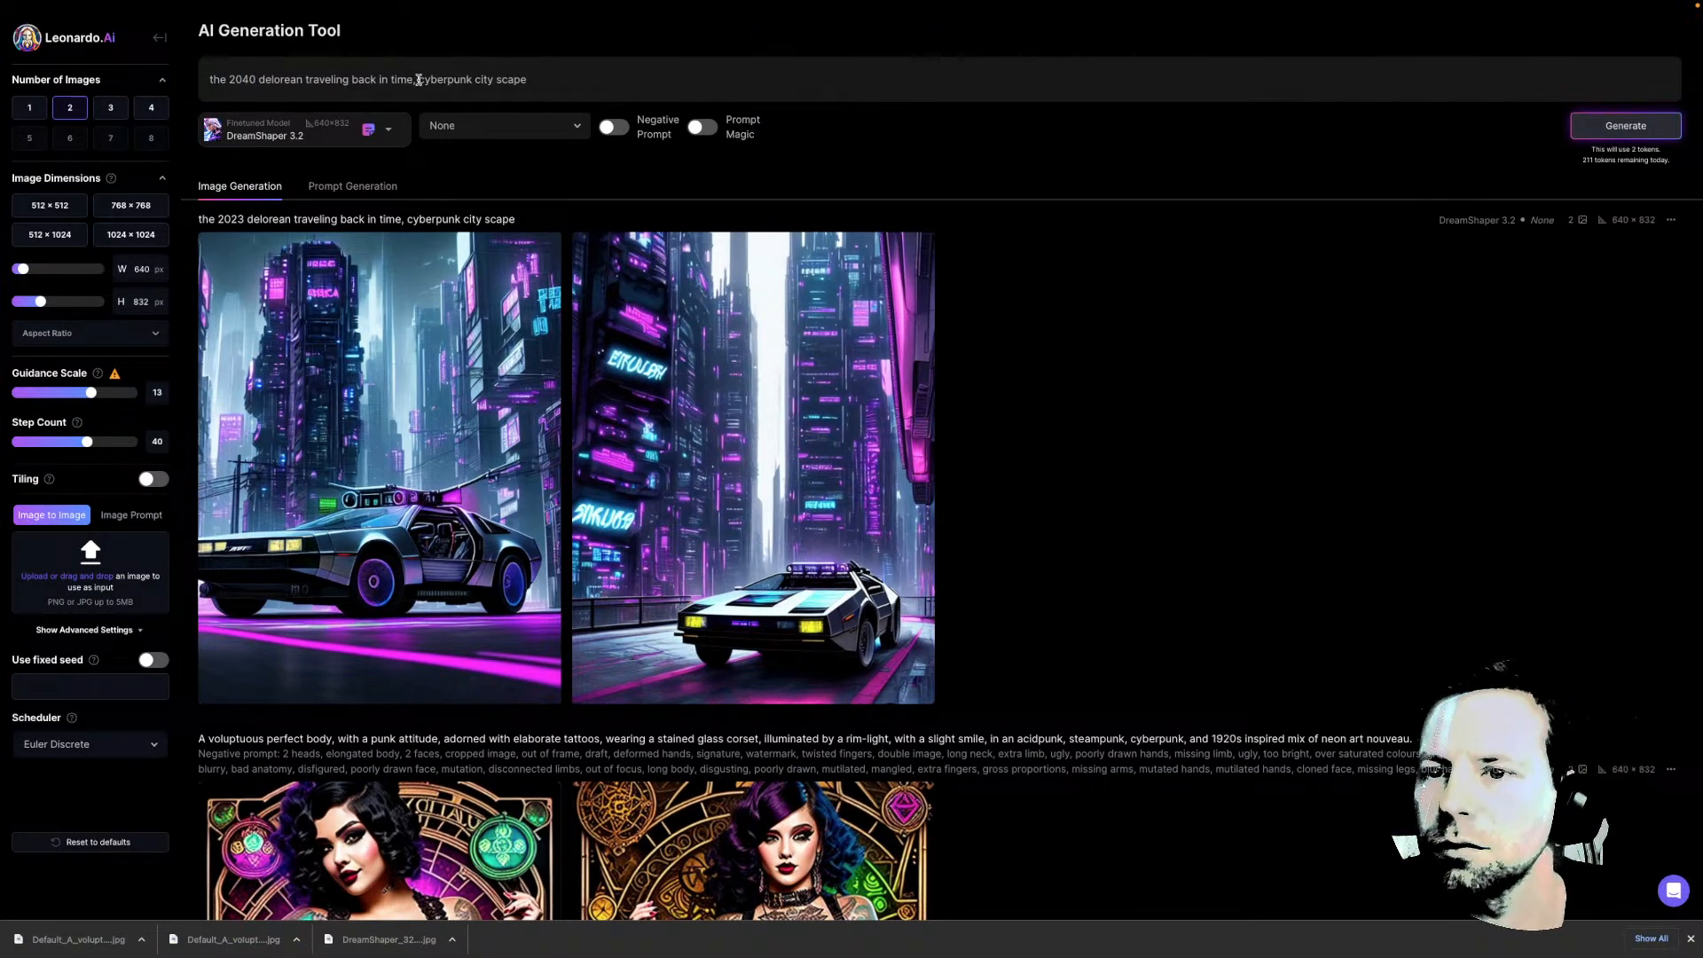
Append ", lightning coming off the car" to the prompt and generate it, once at 640 × 832 and again at 1088 × 768
text(, lightning)
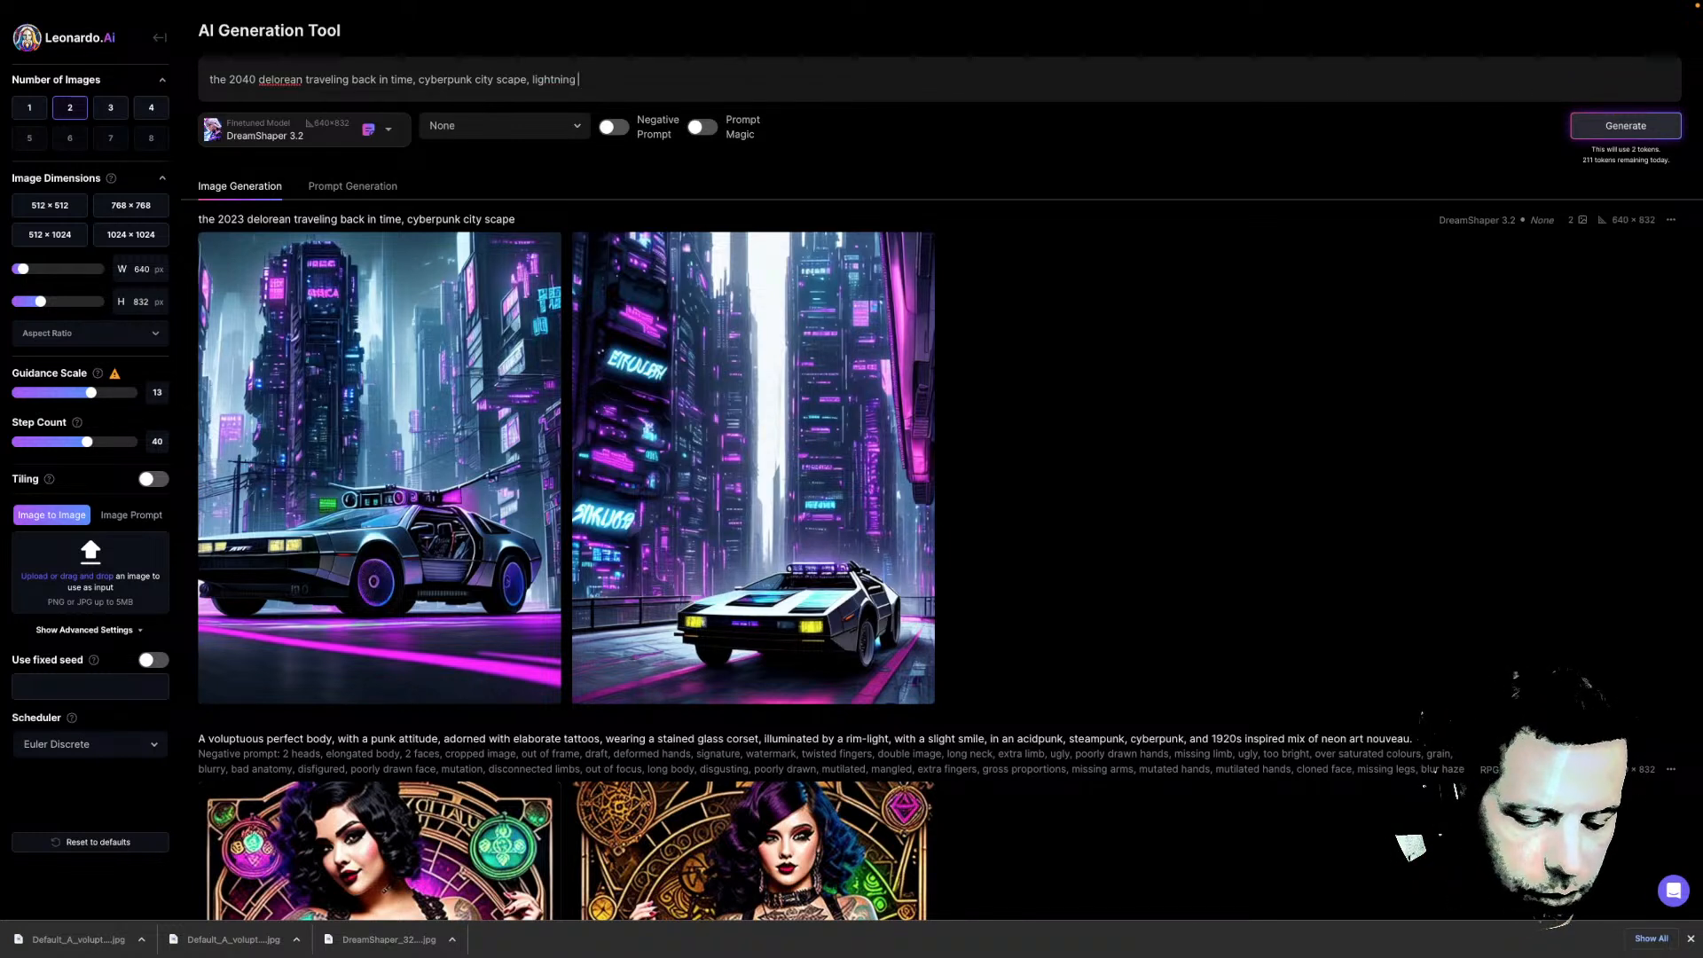
text(coming o)
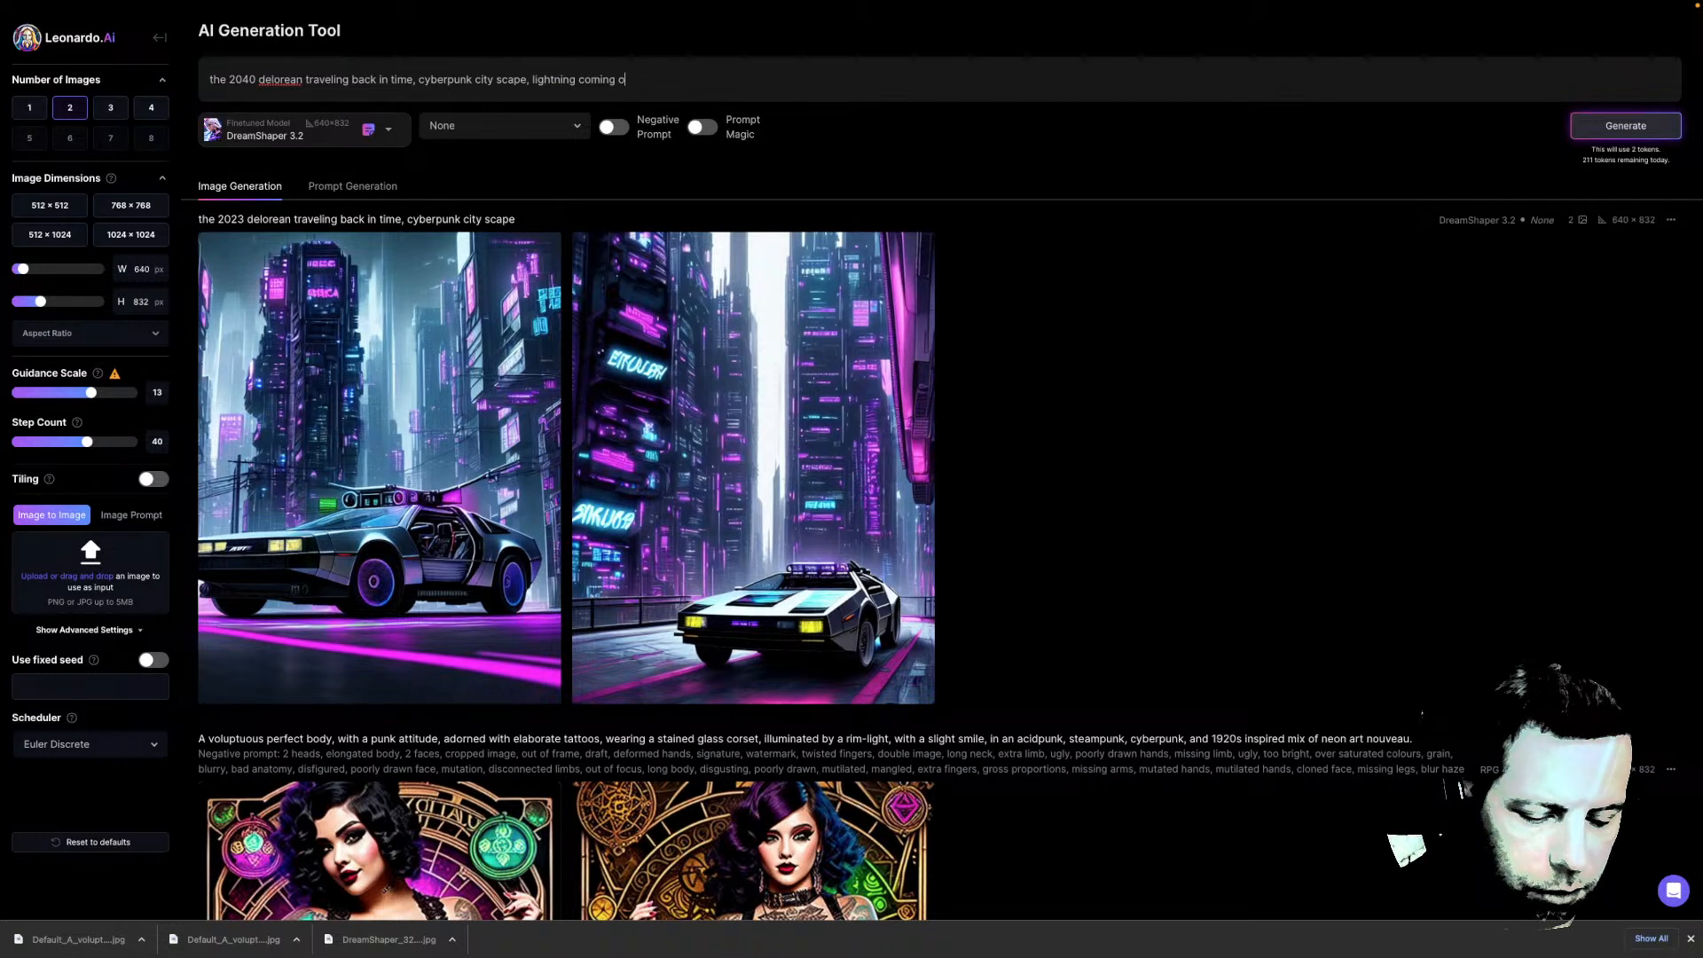
text(ff the car)
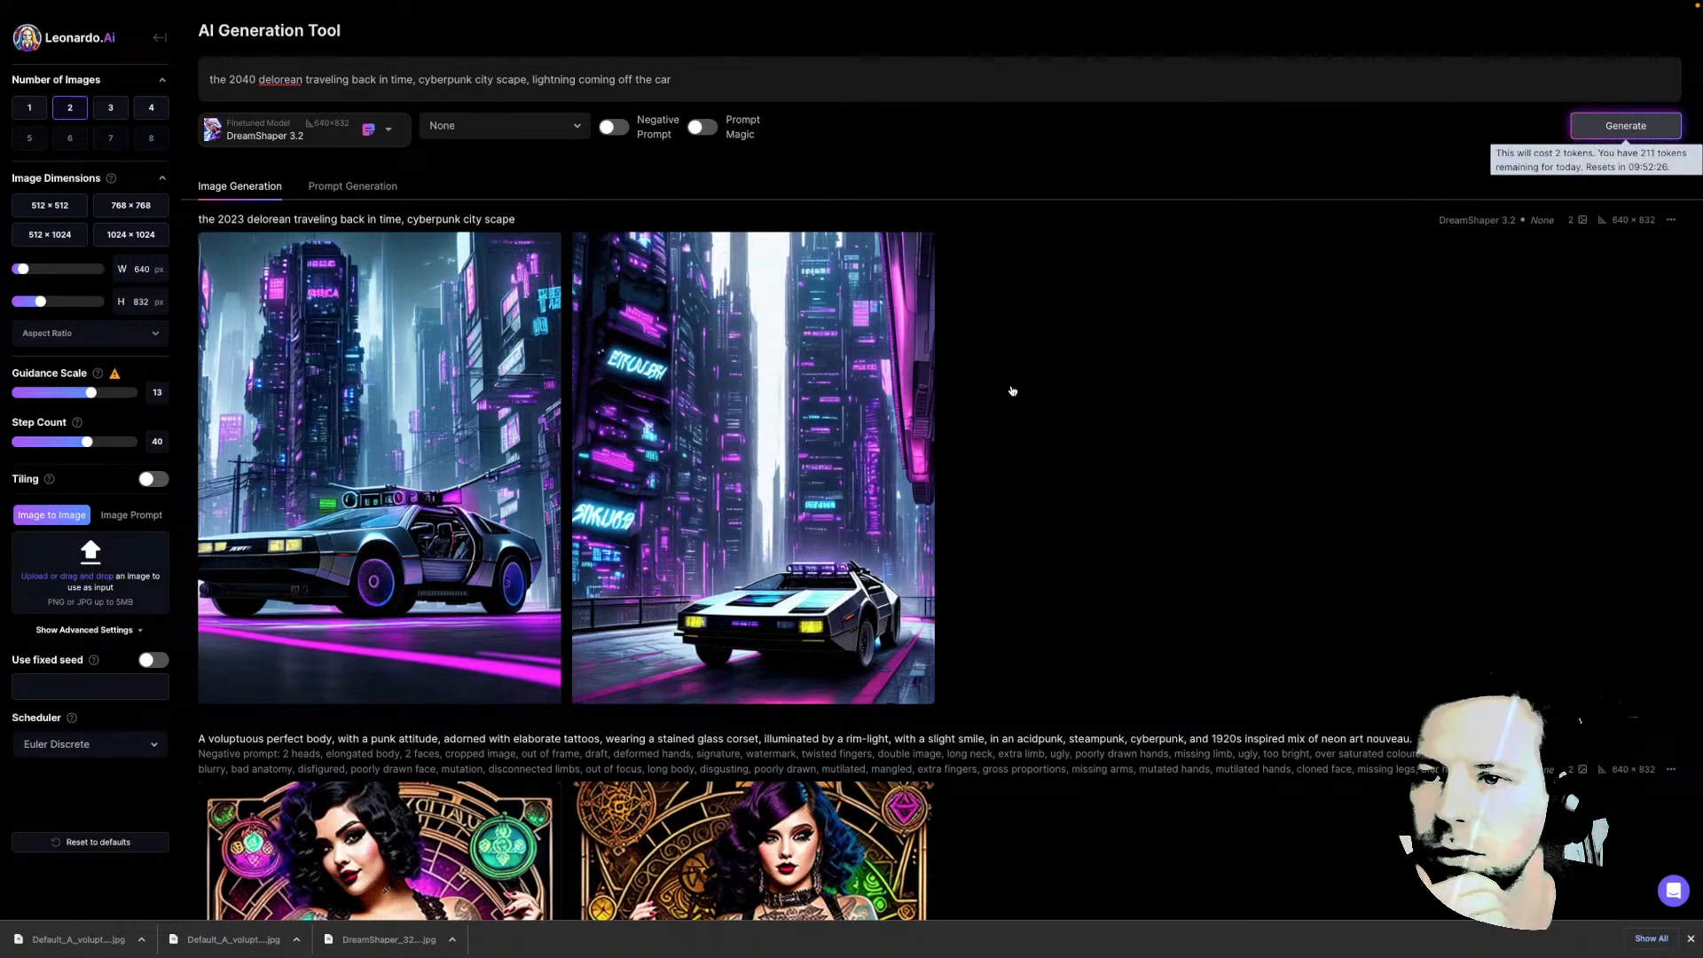
key(Return)
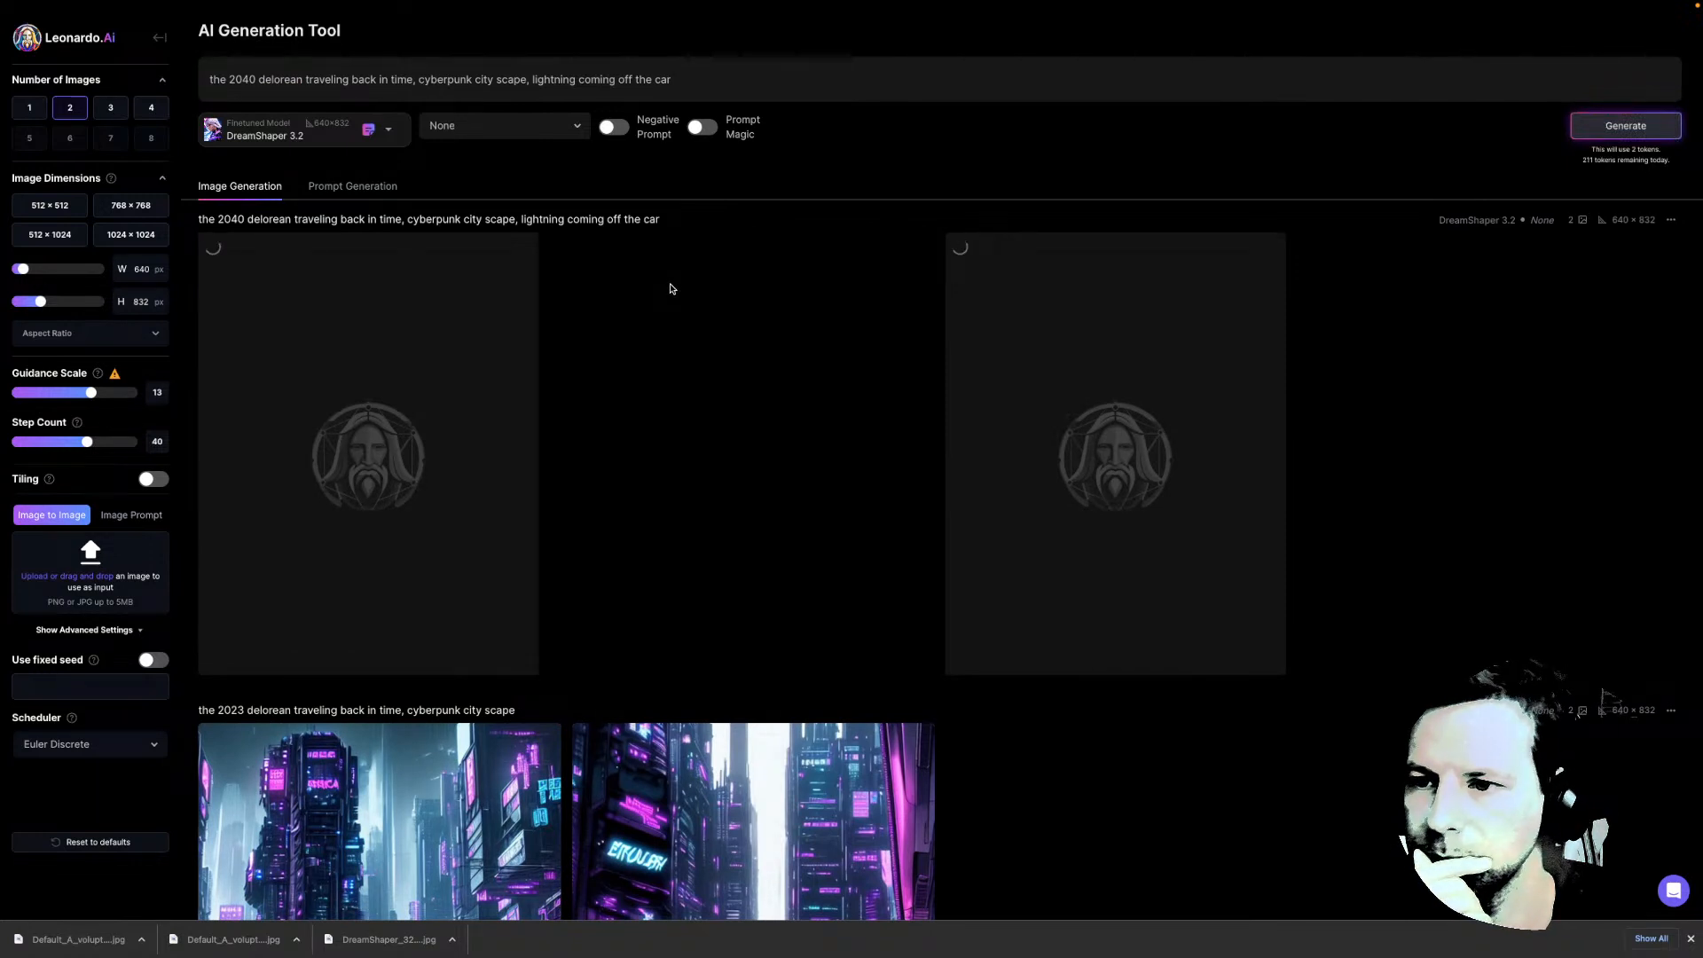
drag(22, 269, 36, 303)
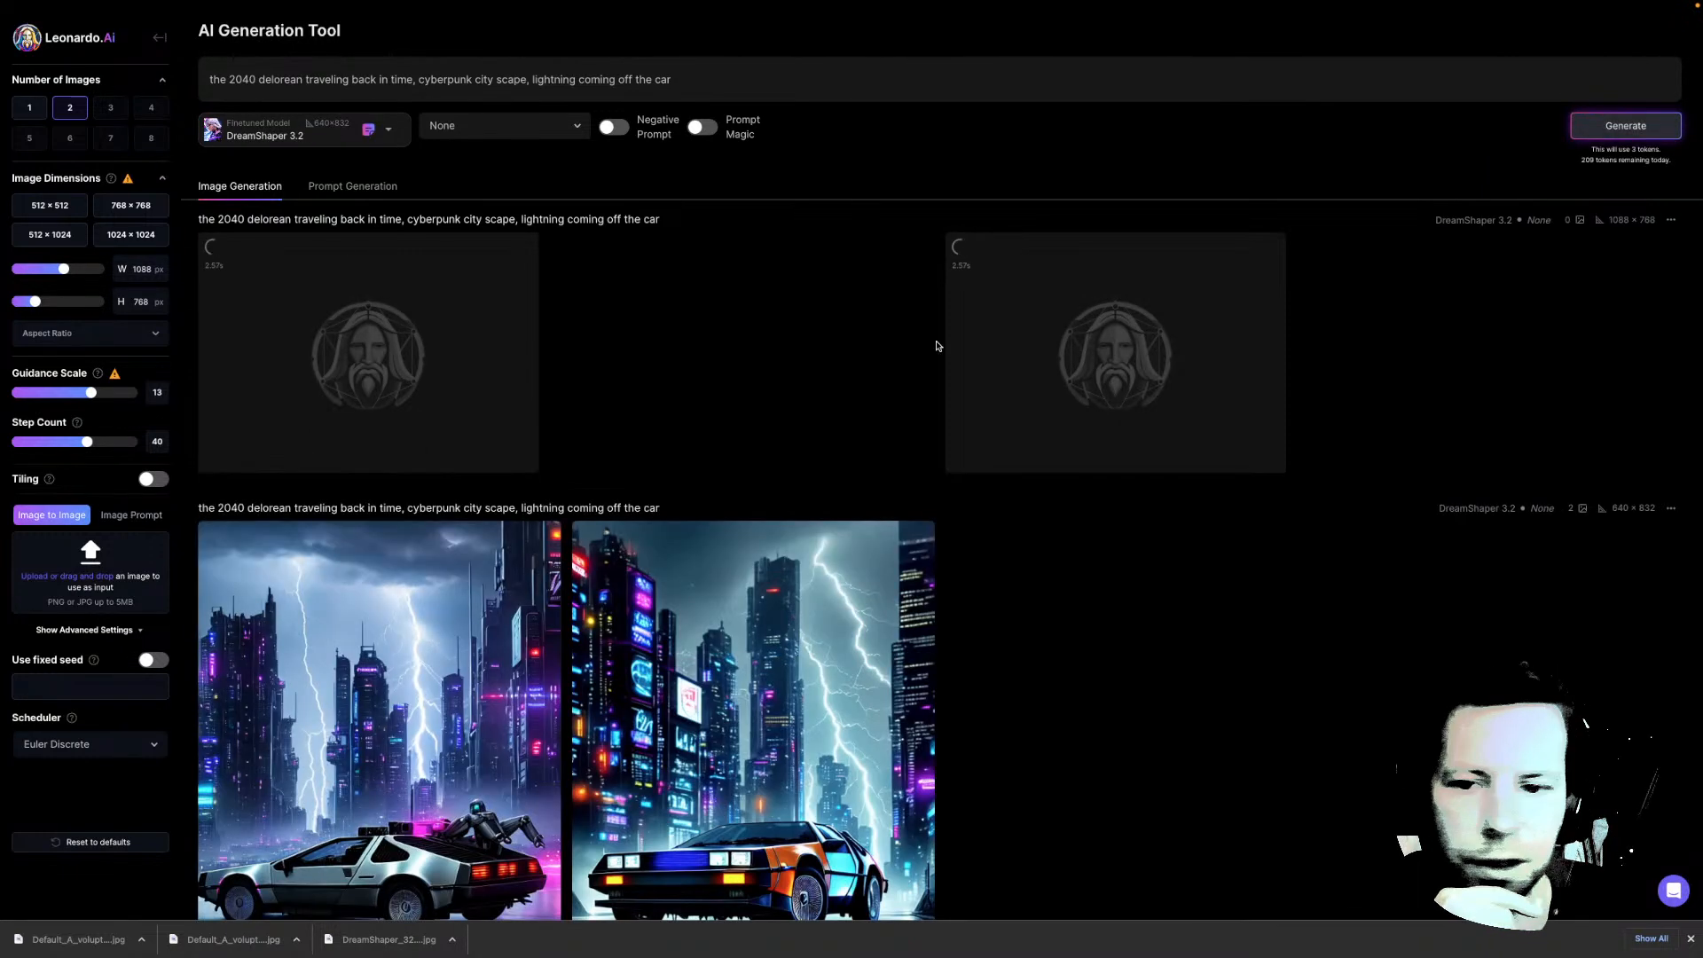
Enlarge the two portrait images of the lightning prompt and switch between them to compare the DeLoreans
scroll(798, 415, down, 2)
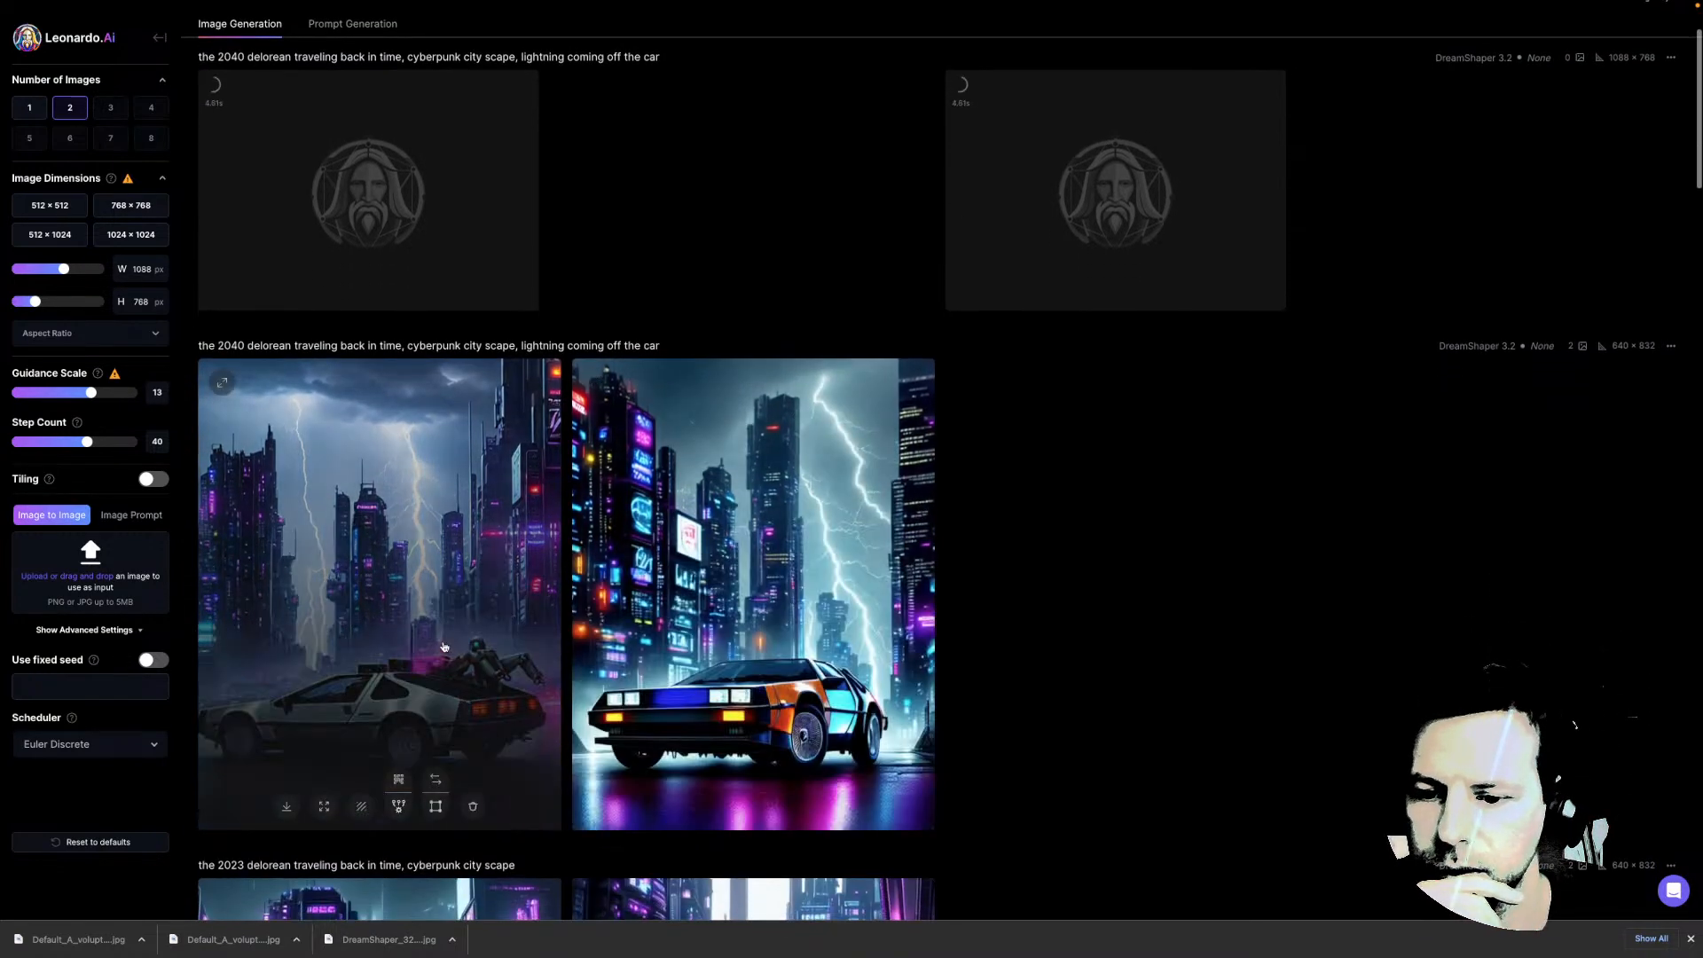
click(417, 462)
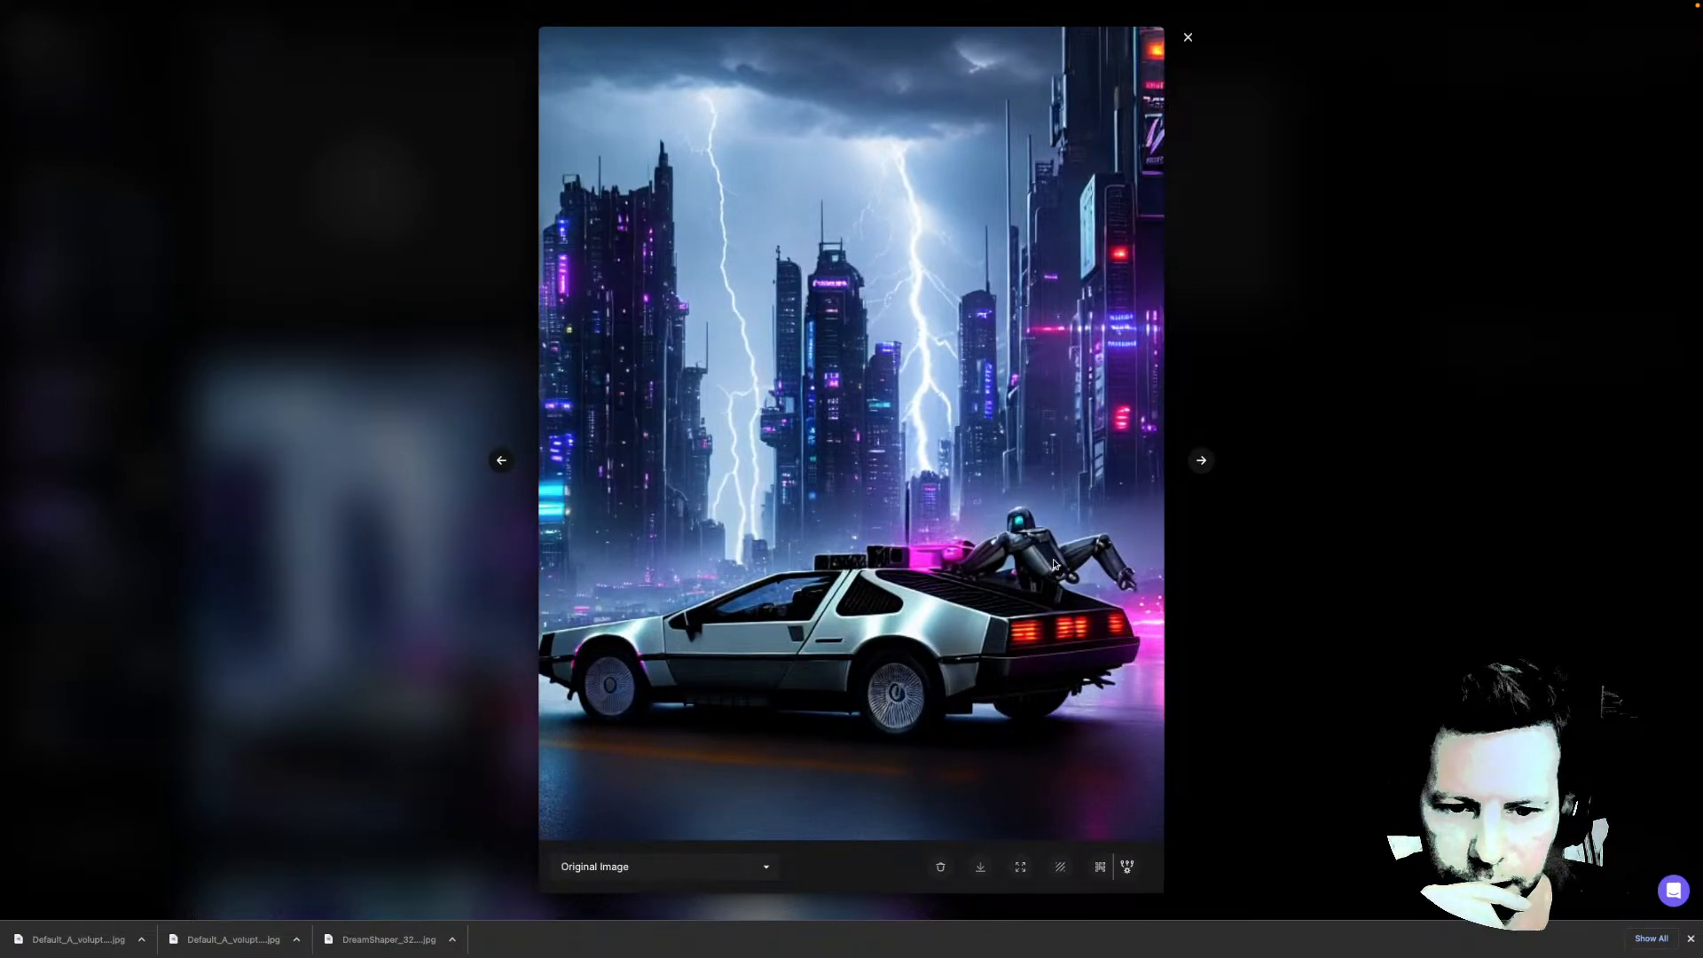
click(1201, 460)
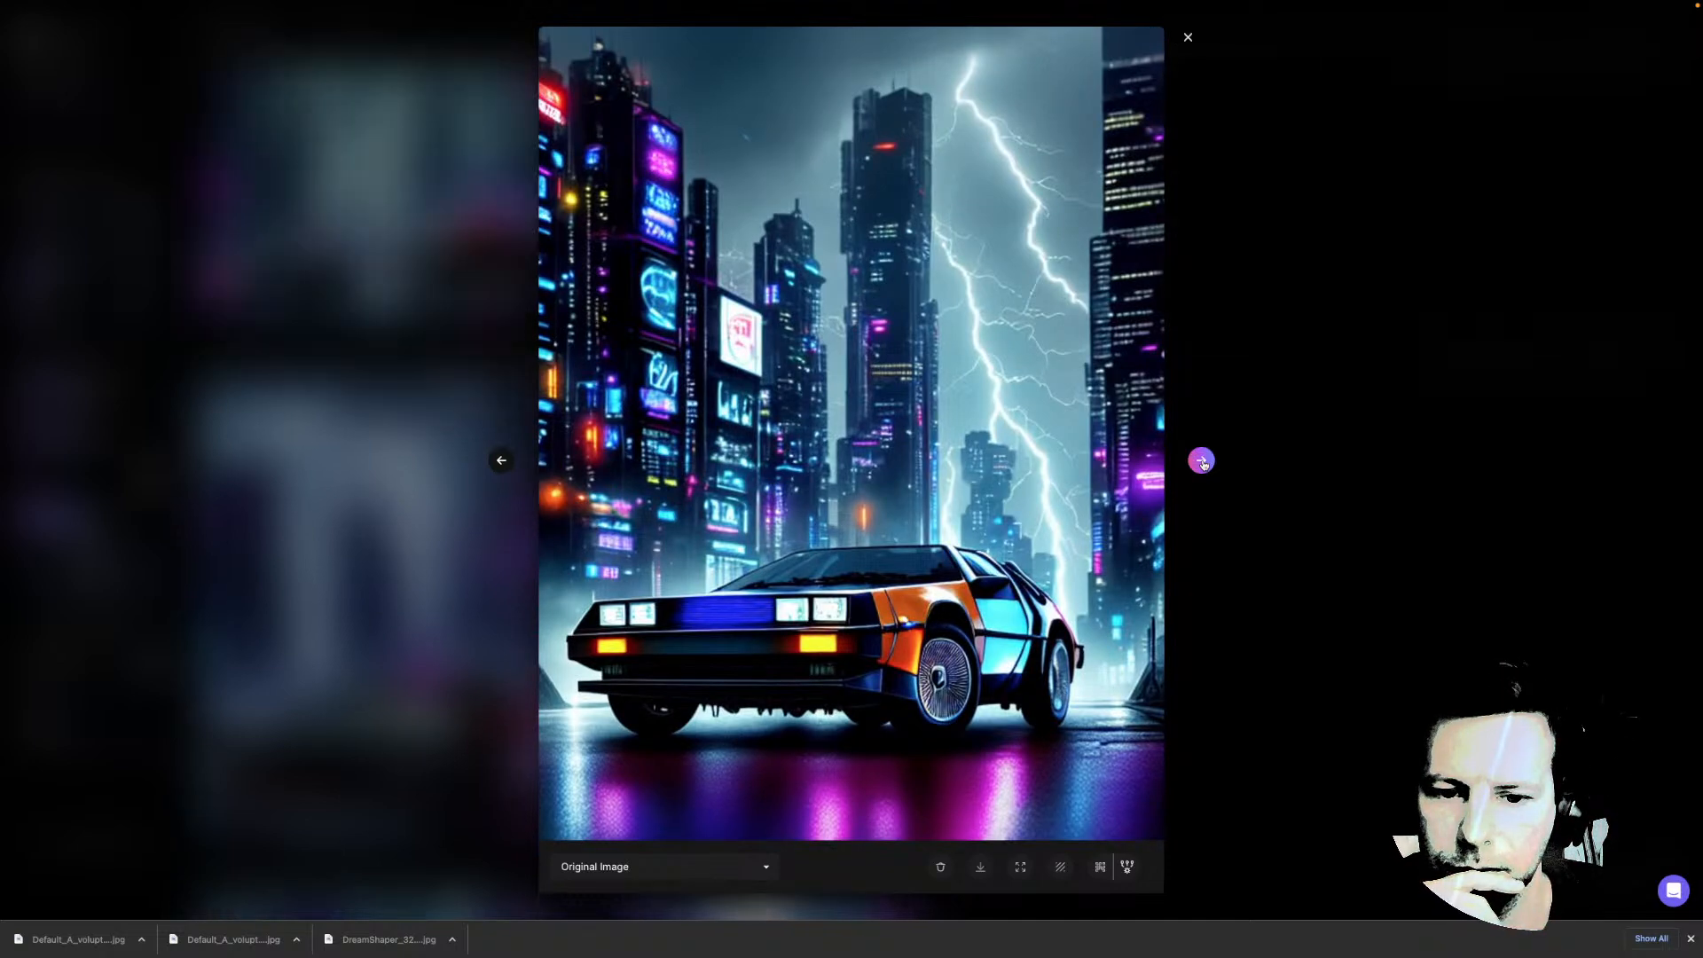
click(1202, 460)
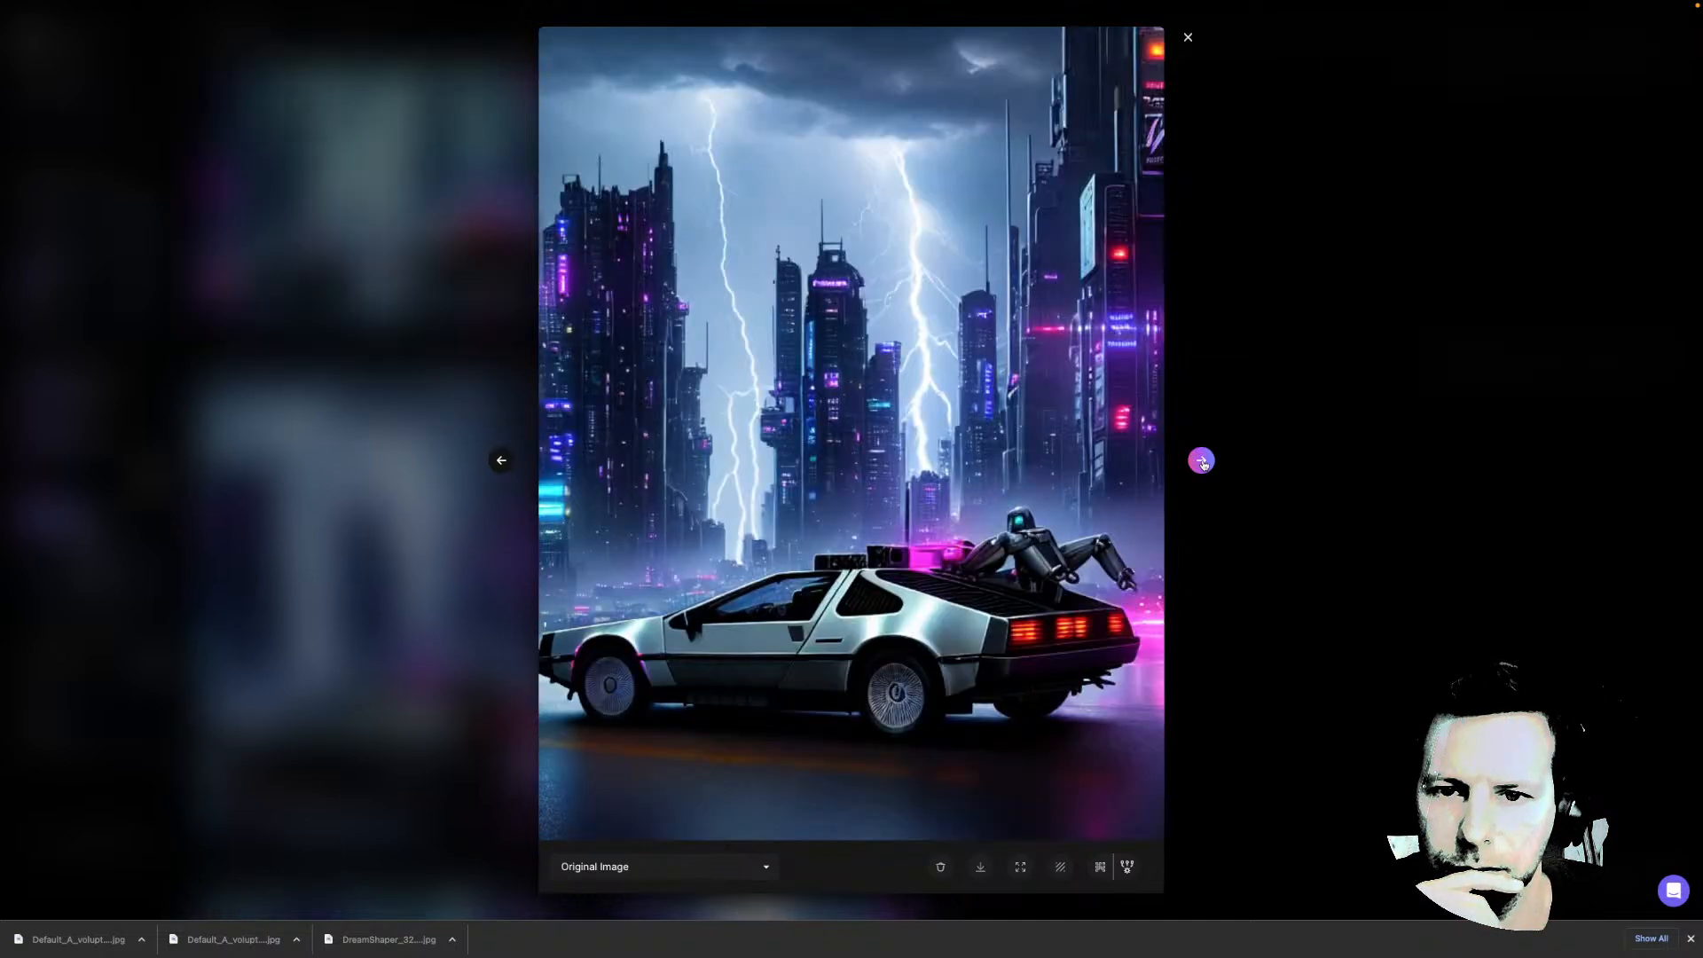
click(1202, 461)
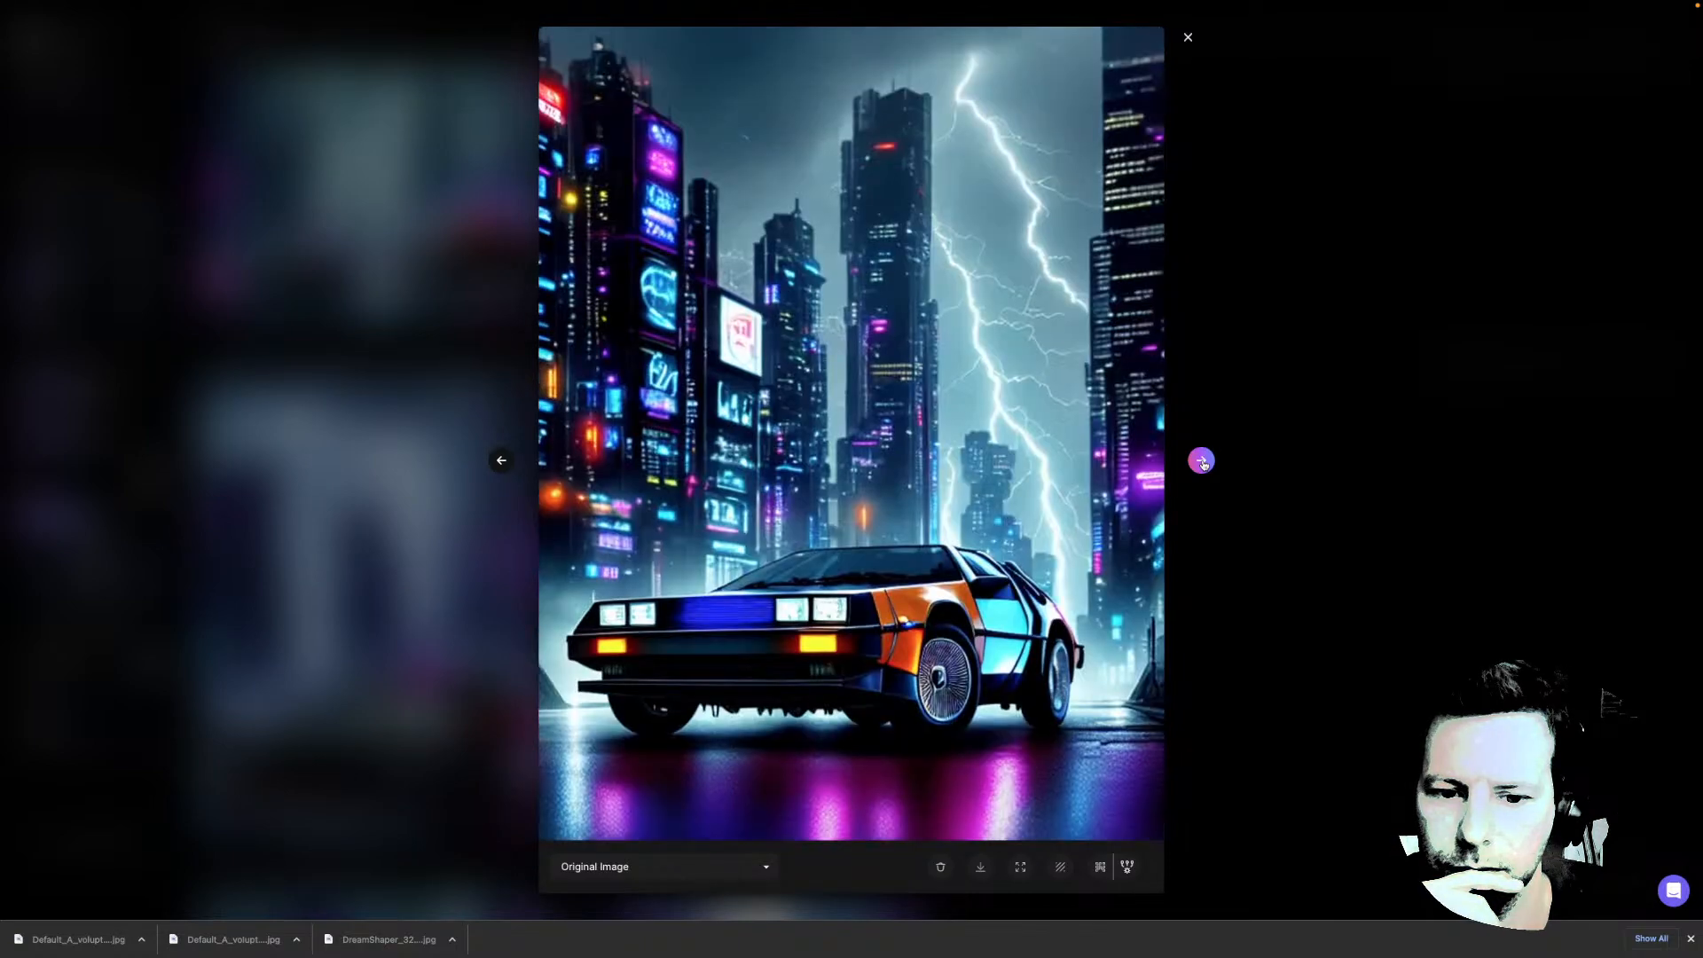
click(1202, 460)
click(1335, 365)
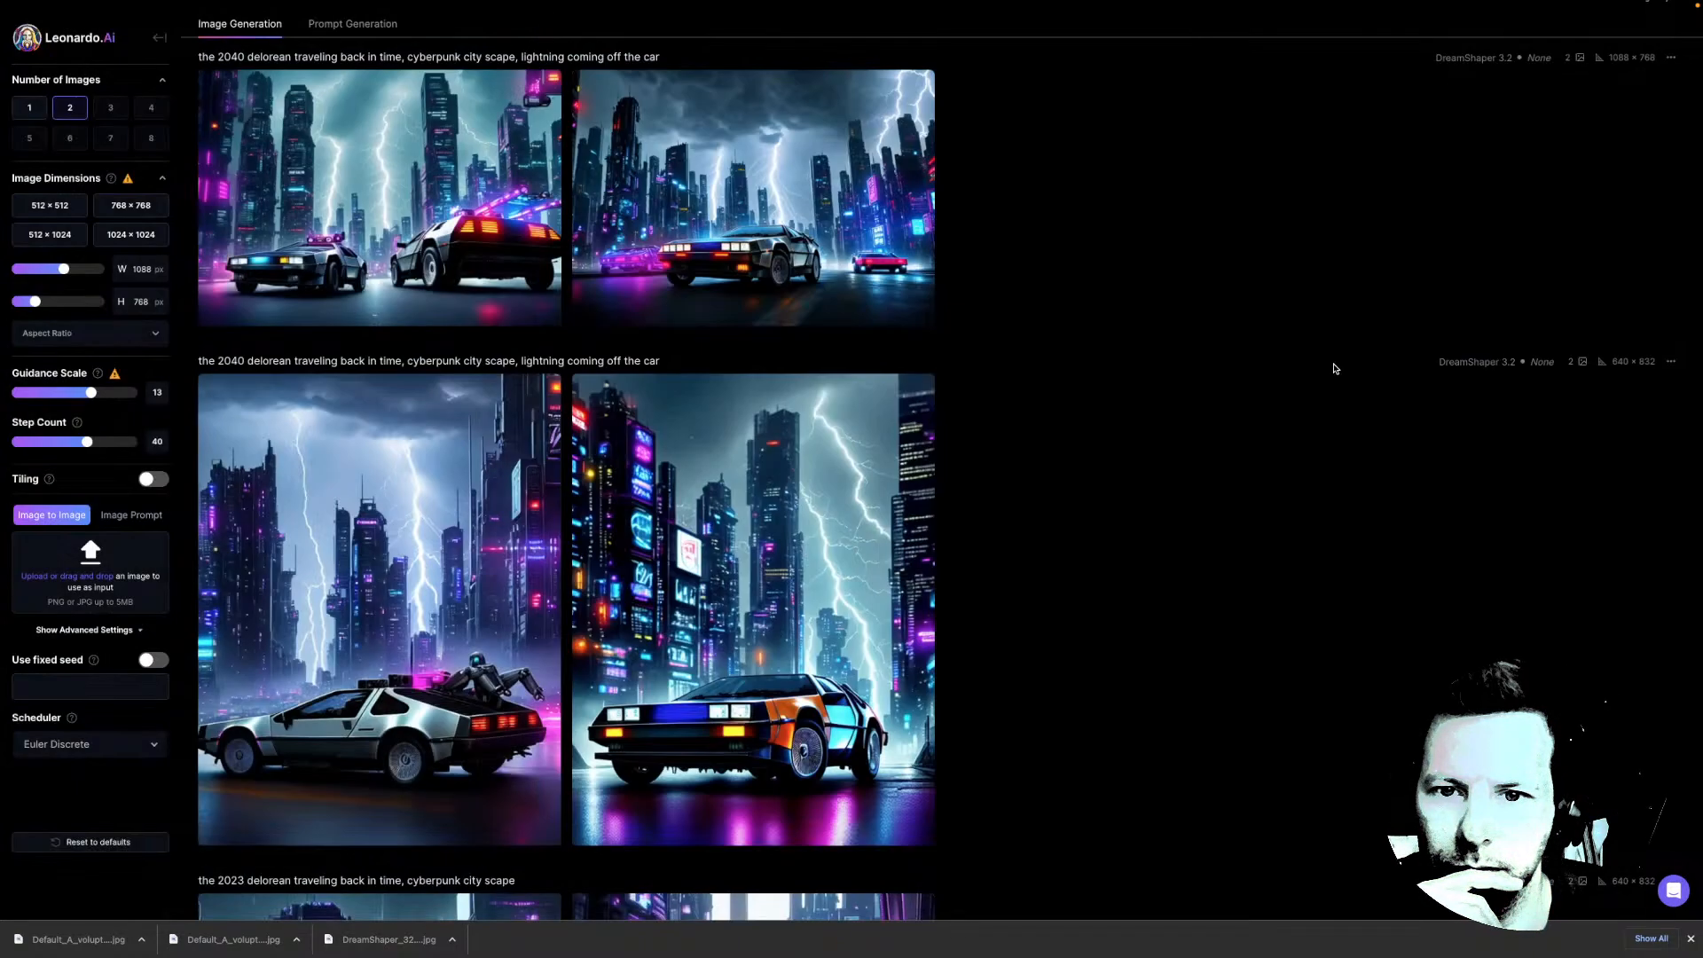
Enlarge the two 1088 × 768 lightning images and switch between them to compare the wide cityscapes and cars
scroll(1120, 342, up, 3)
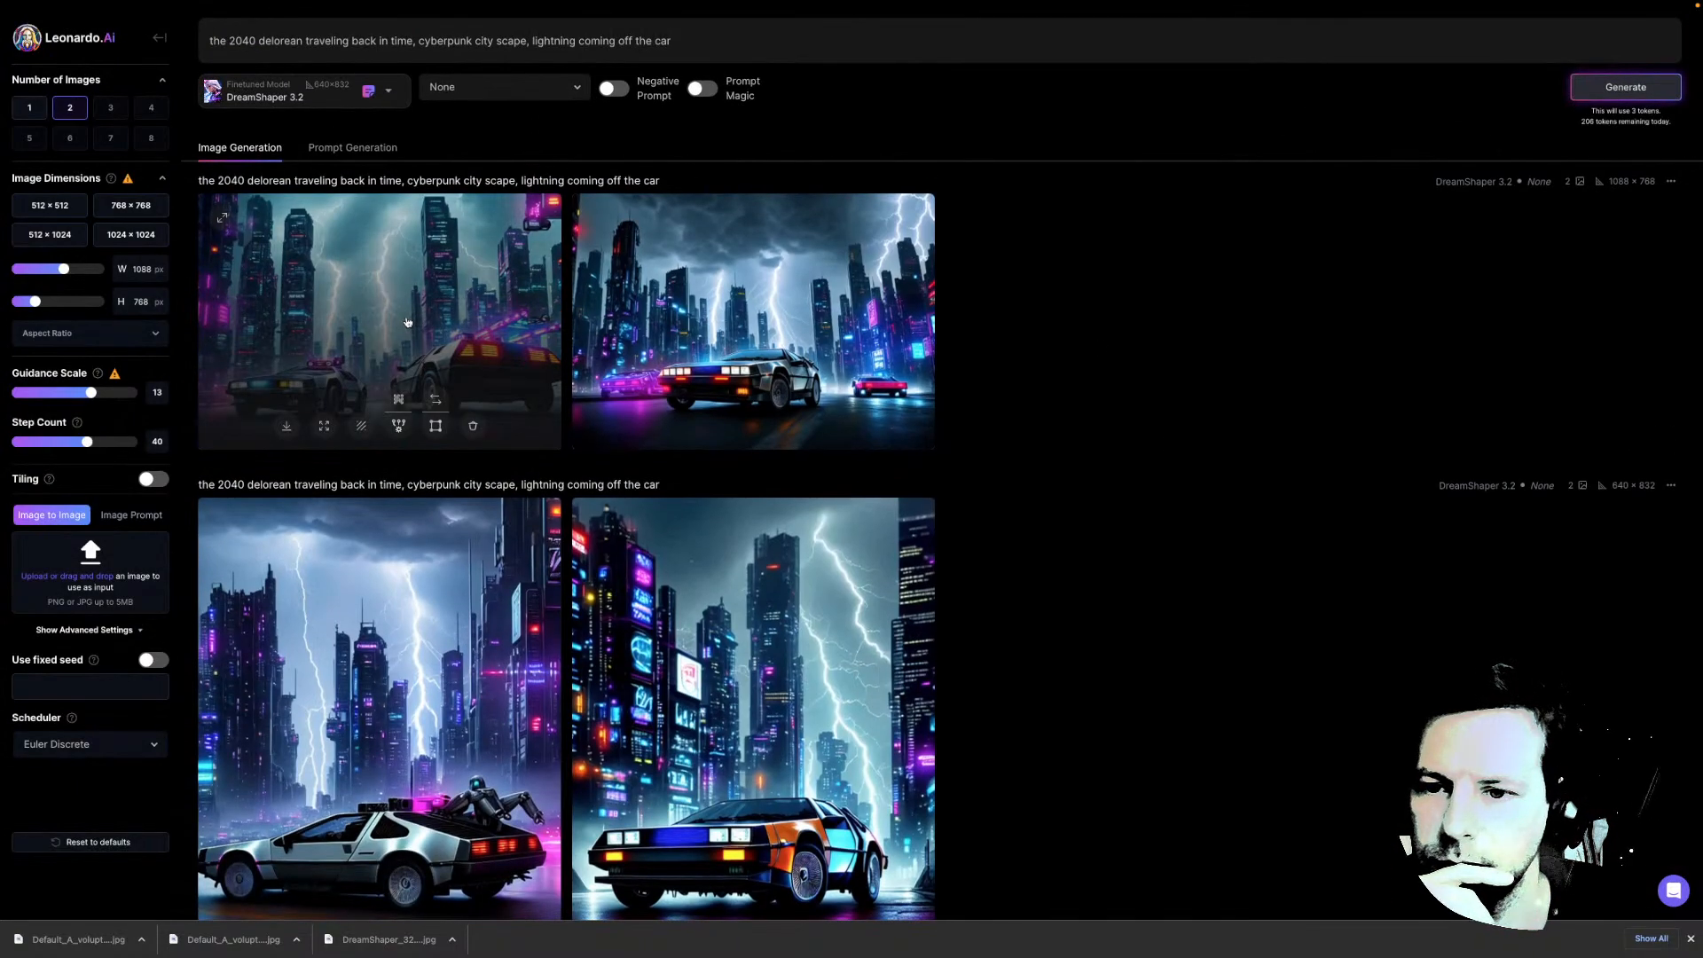
click(404, 323)
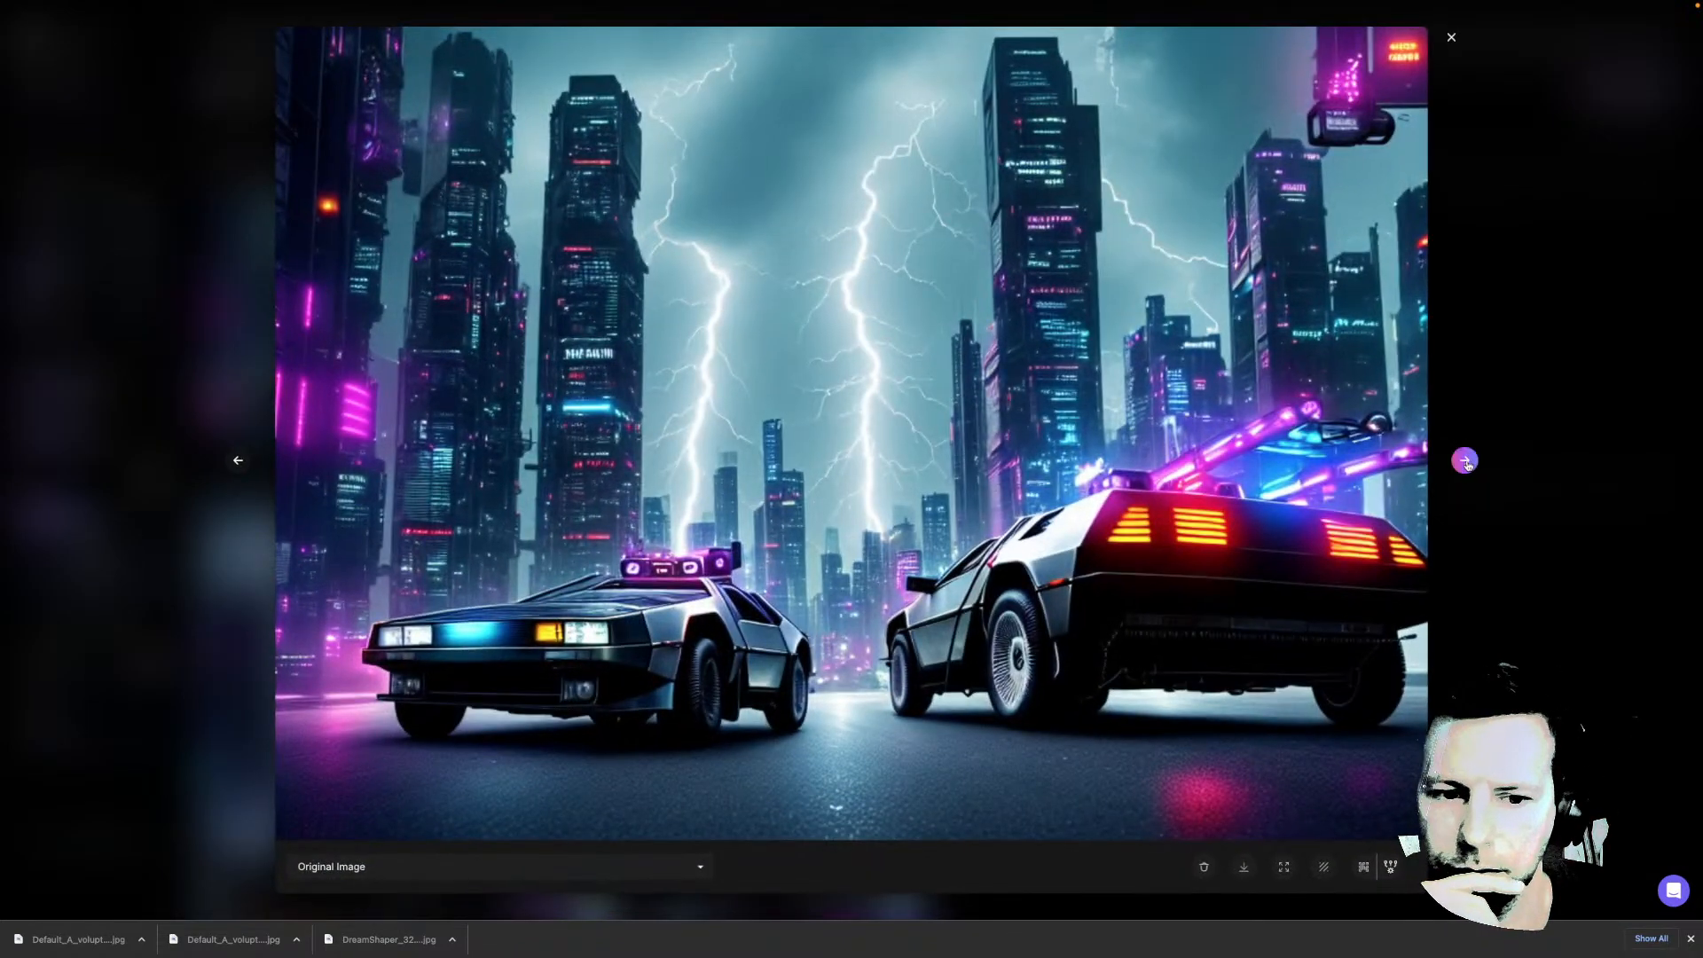
click(1465, 460)
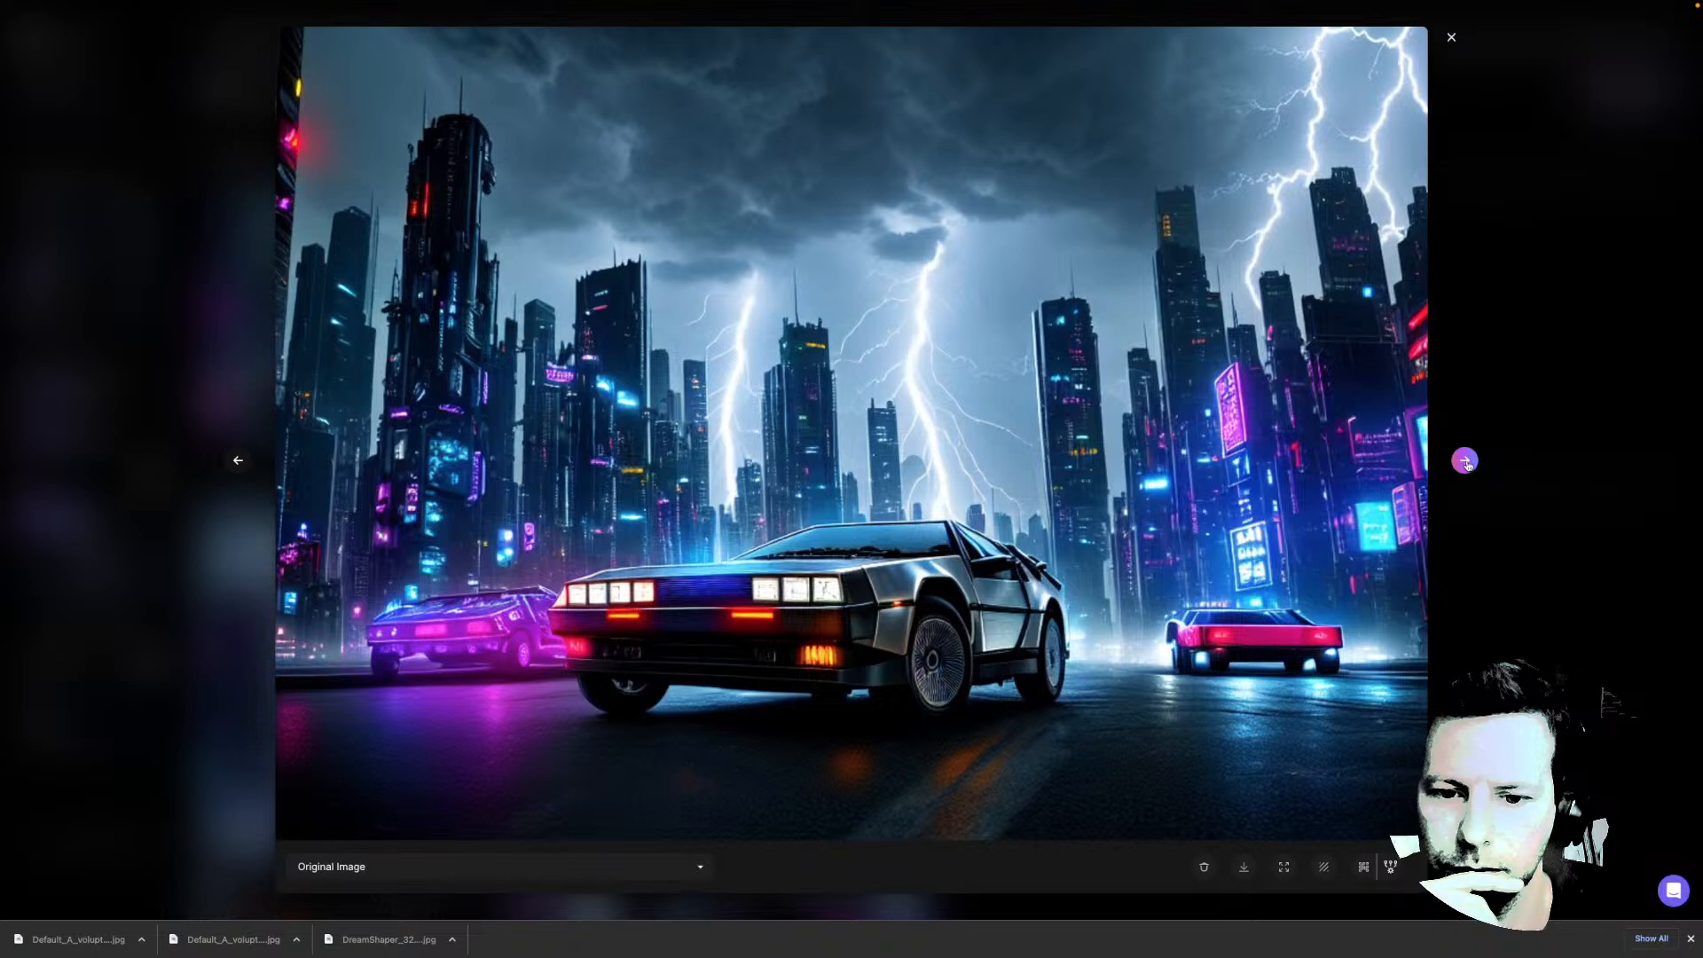
click(1464, 460)
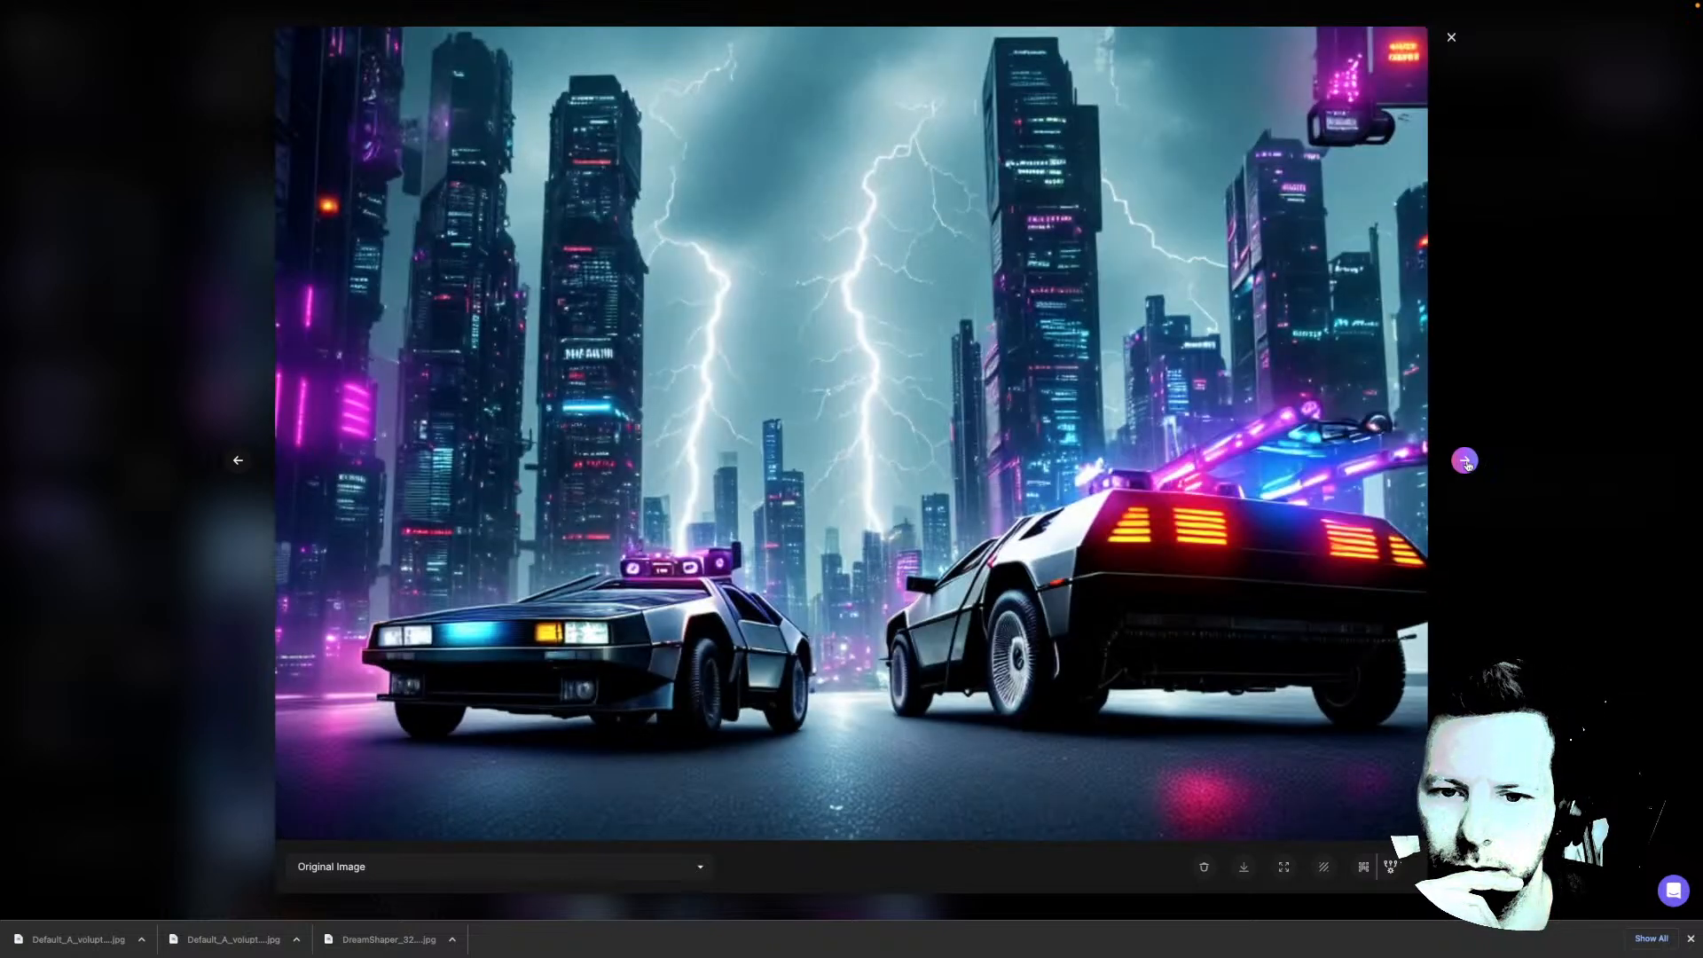
click(1464, 460)
click(1511, 363)
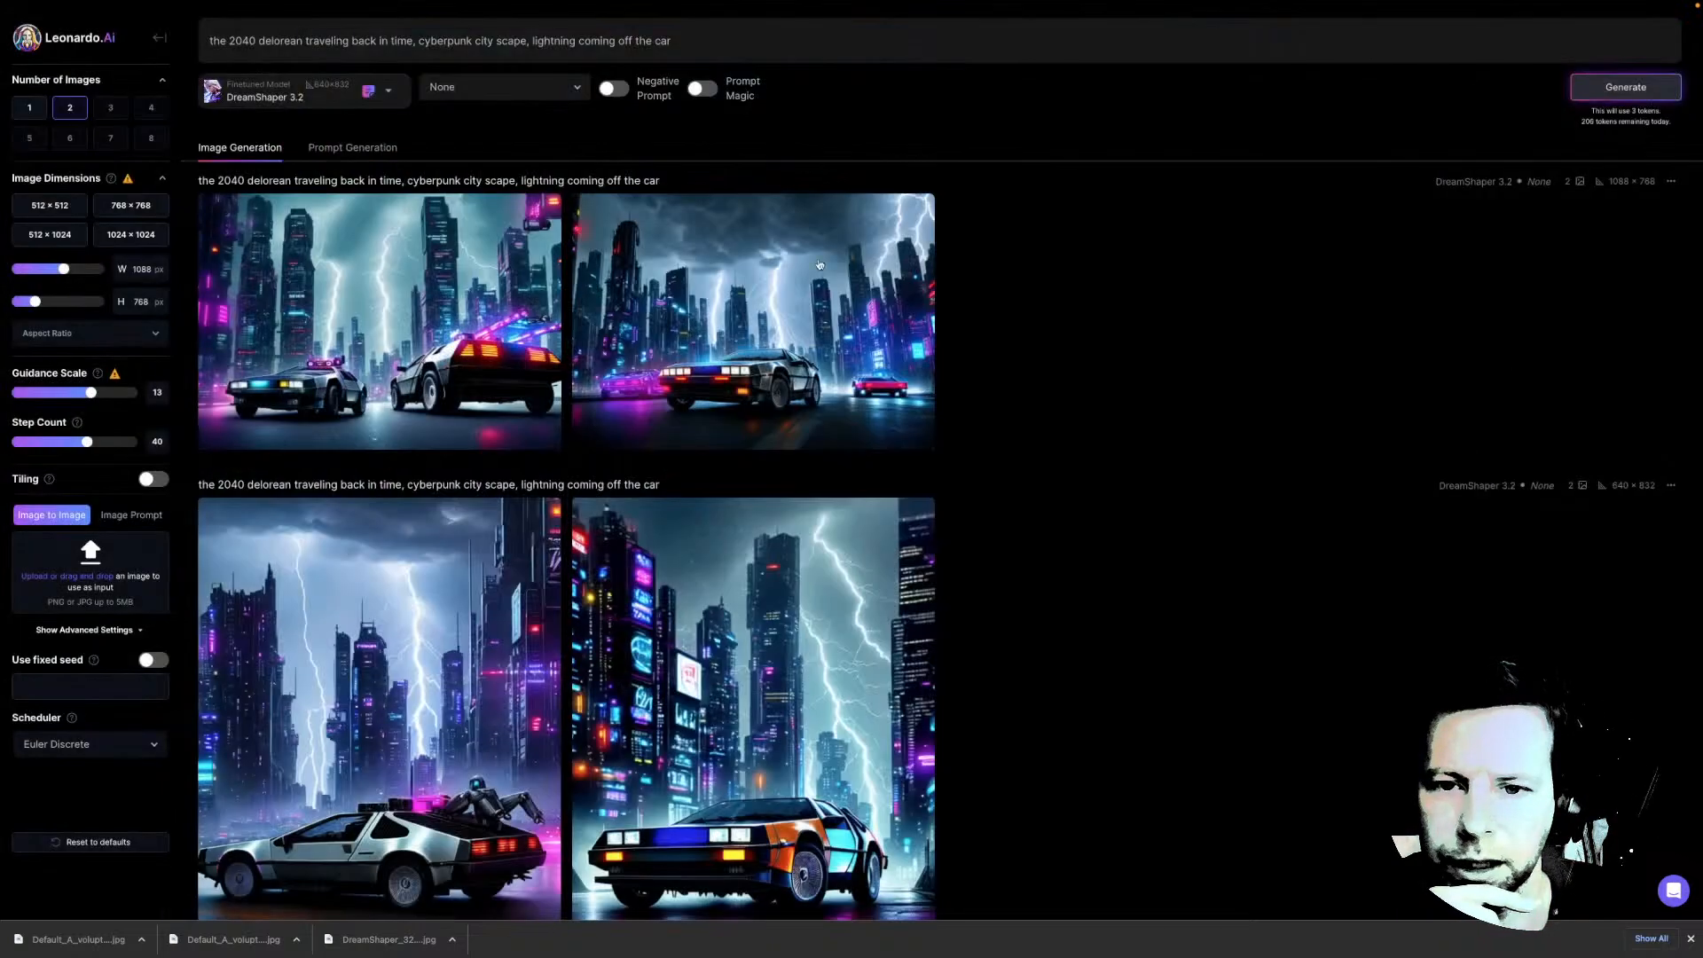
Insert the word "concept" between "2040" and "delorean" in the prompt
scroll(494, 151, up, 1)
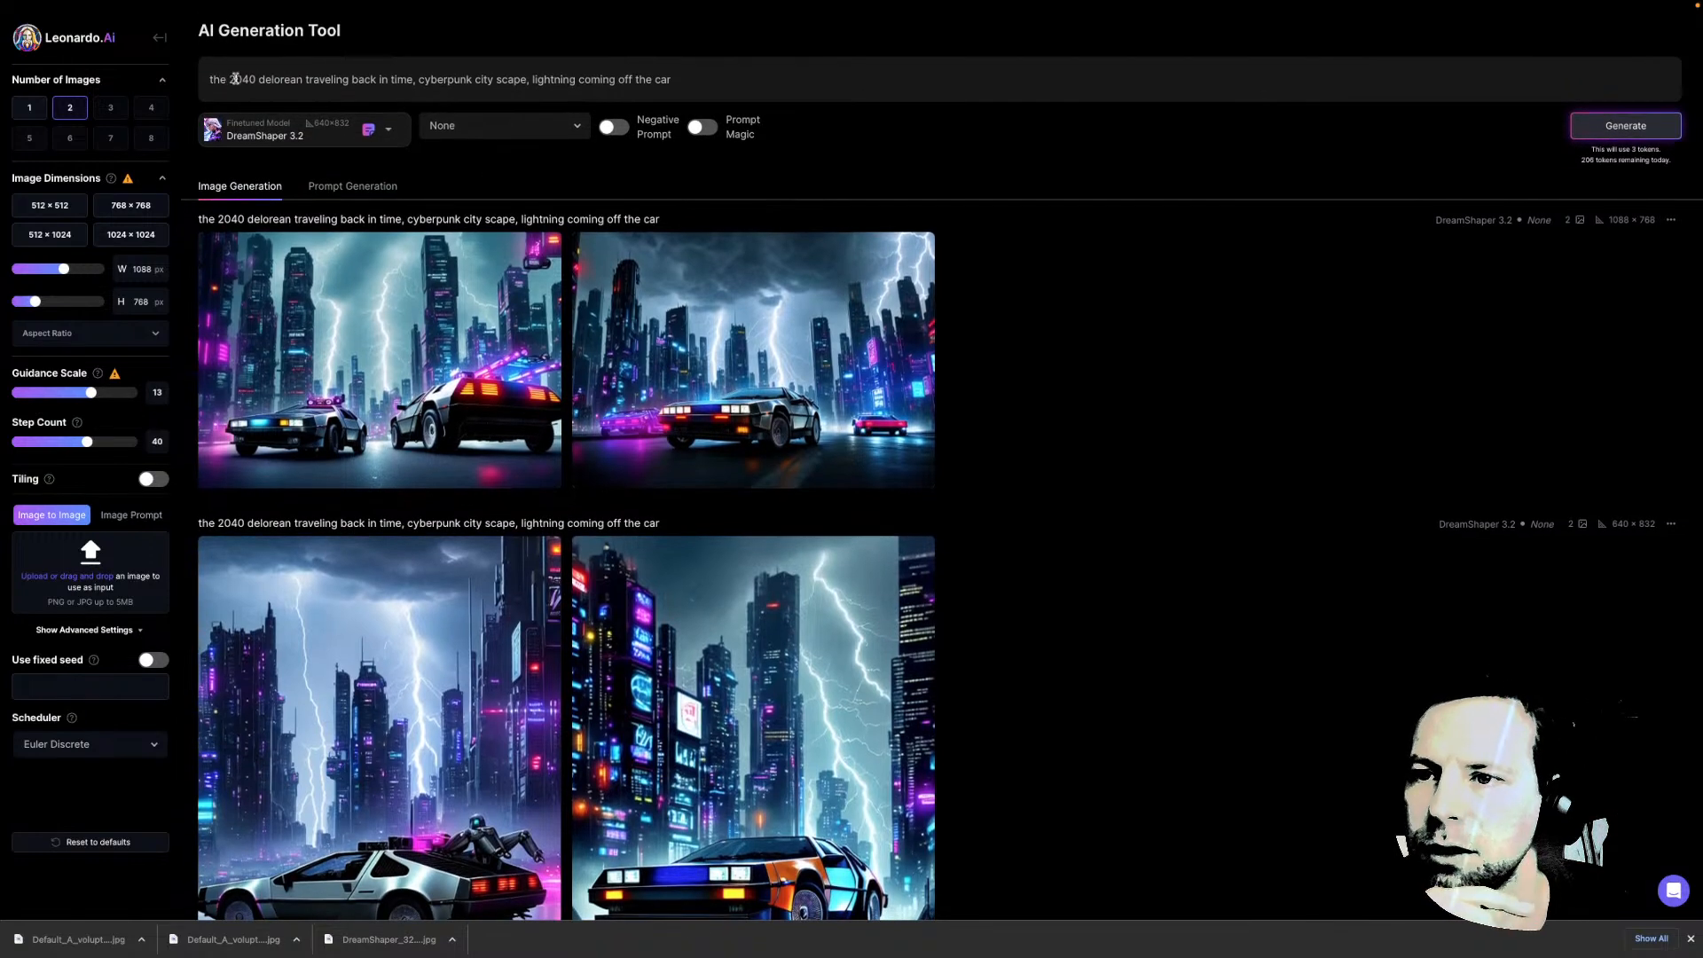
click(257, 80)
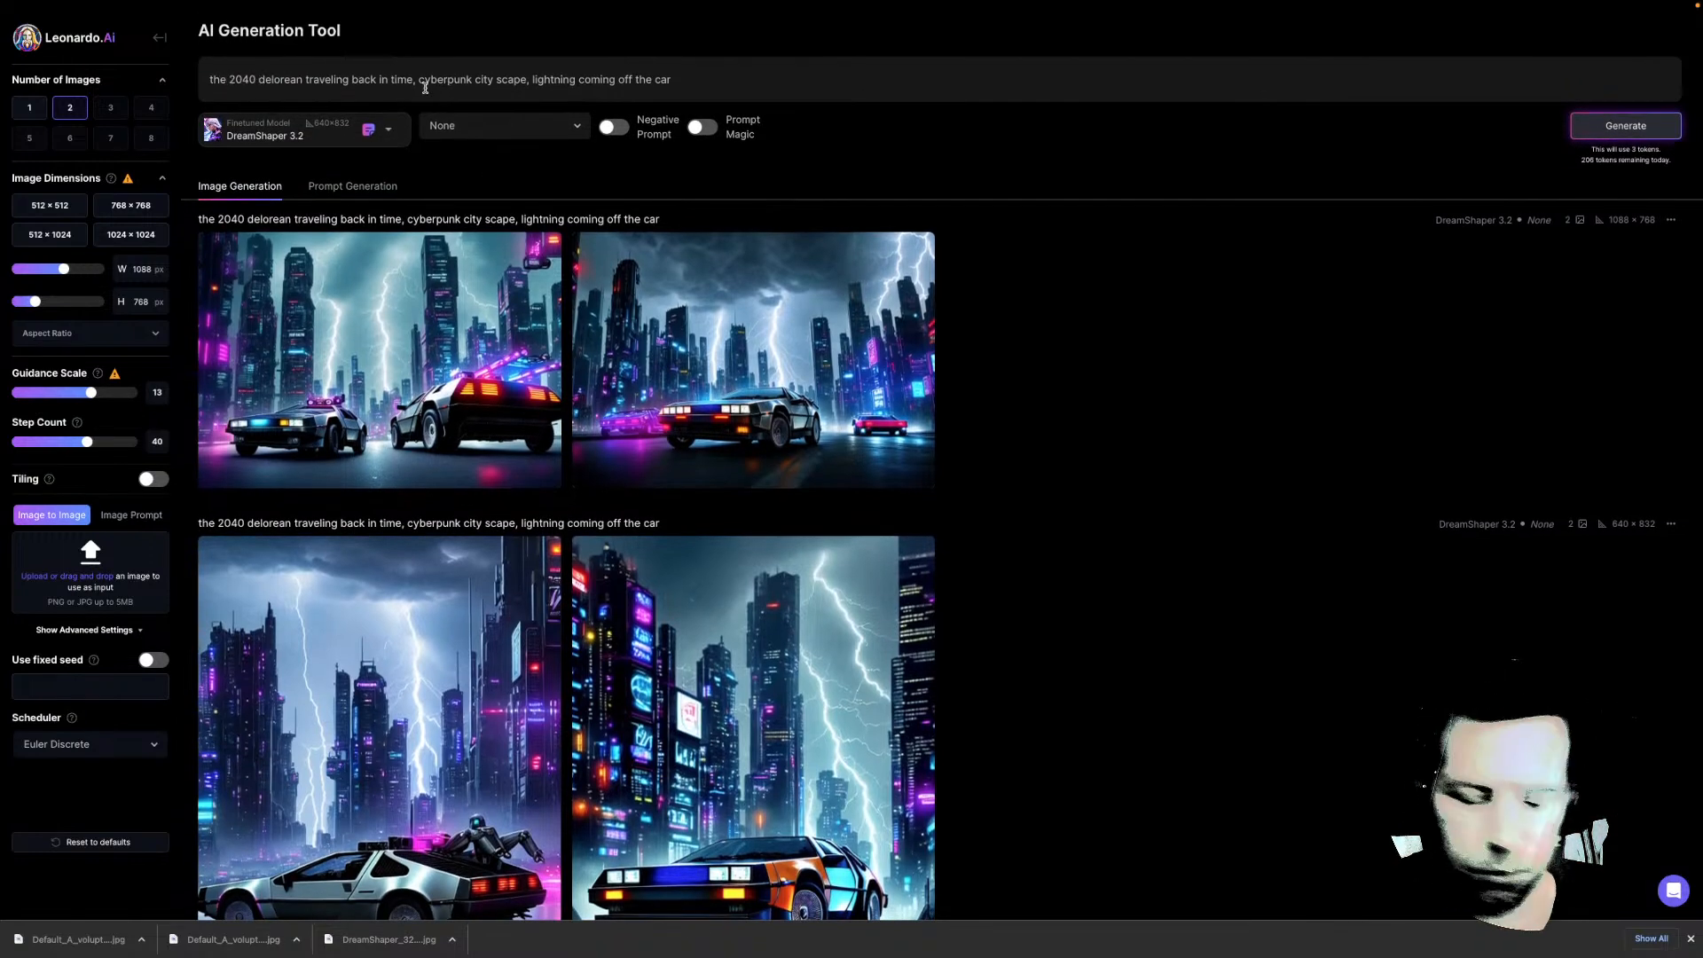
text(con)
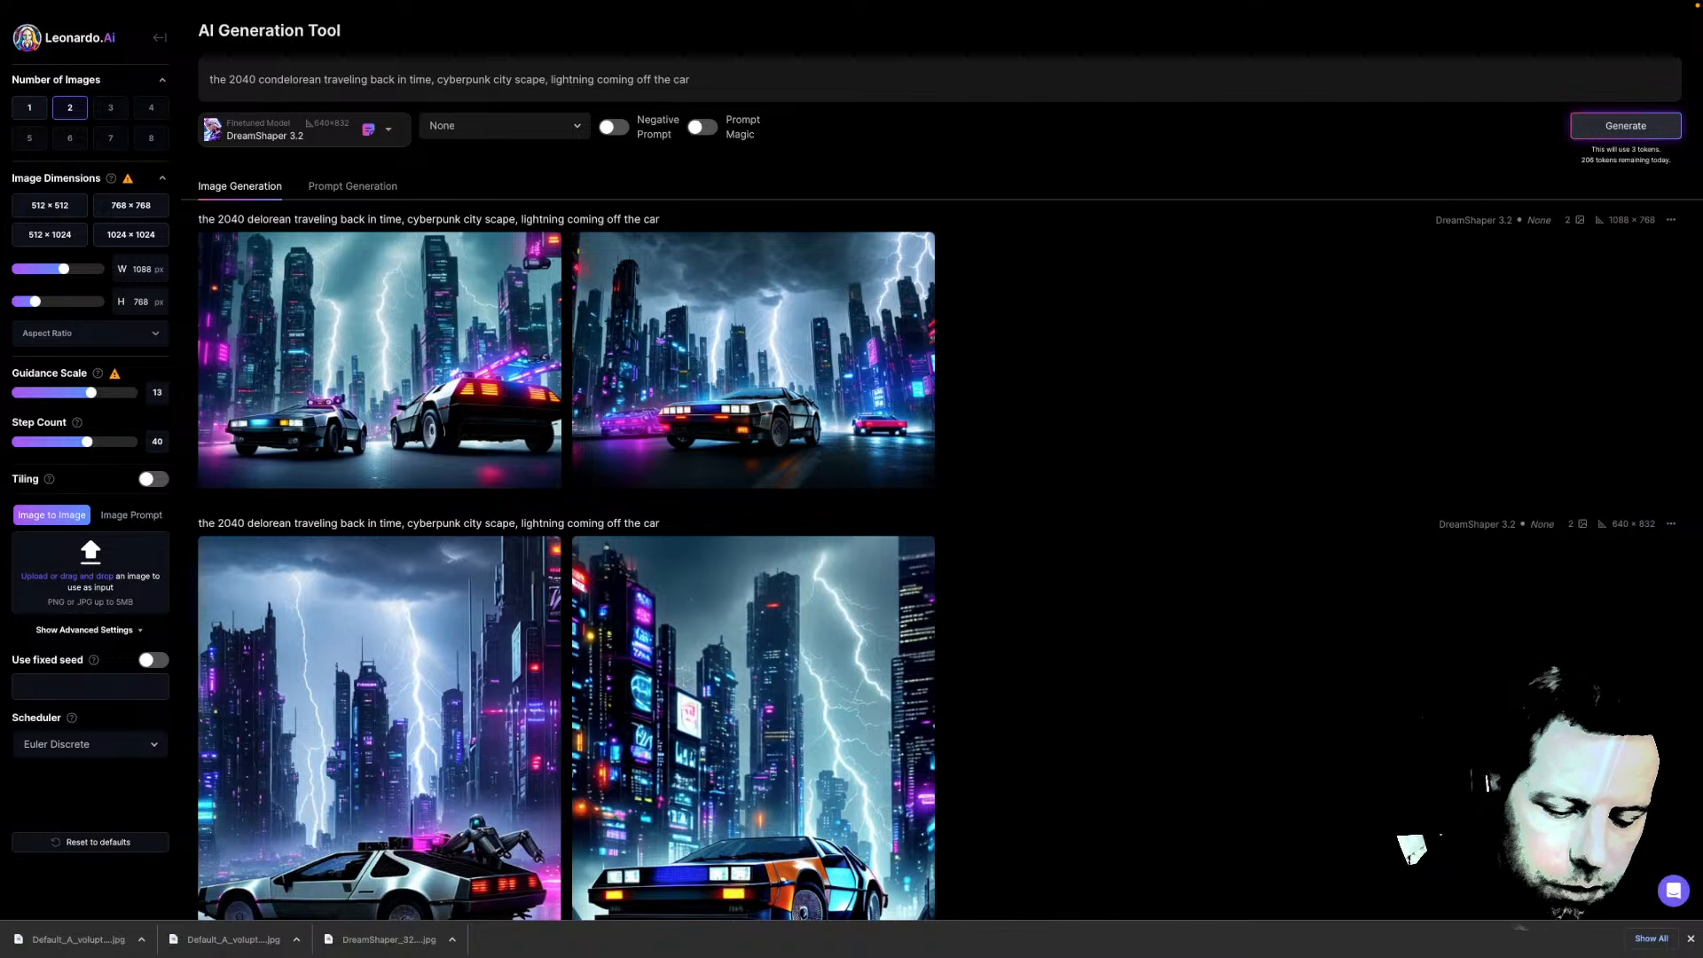
text(cept)
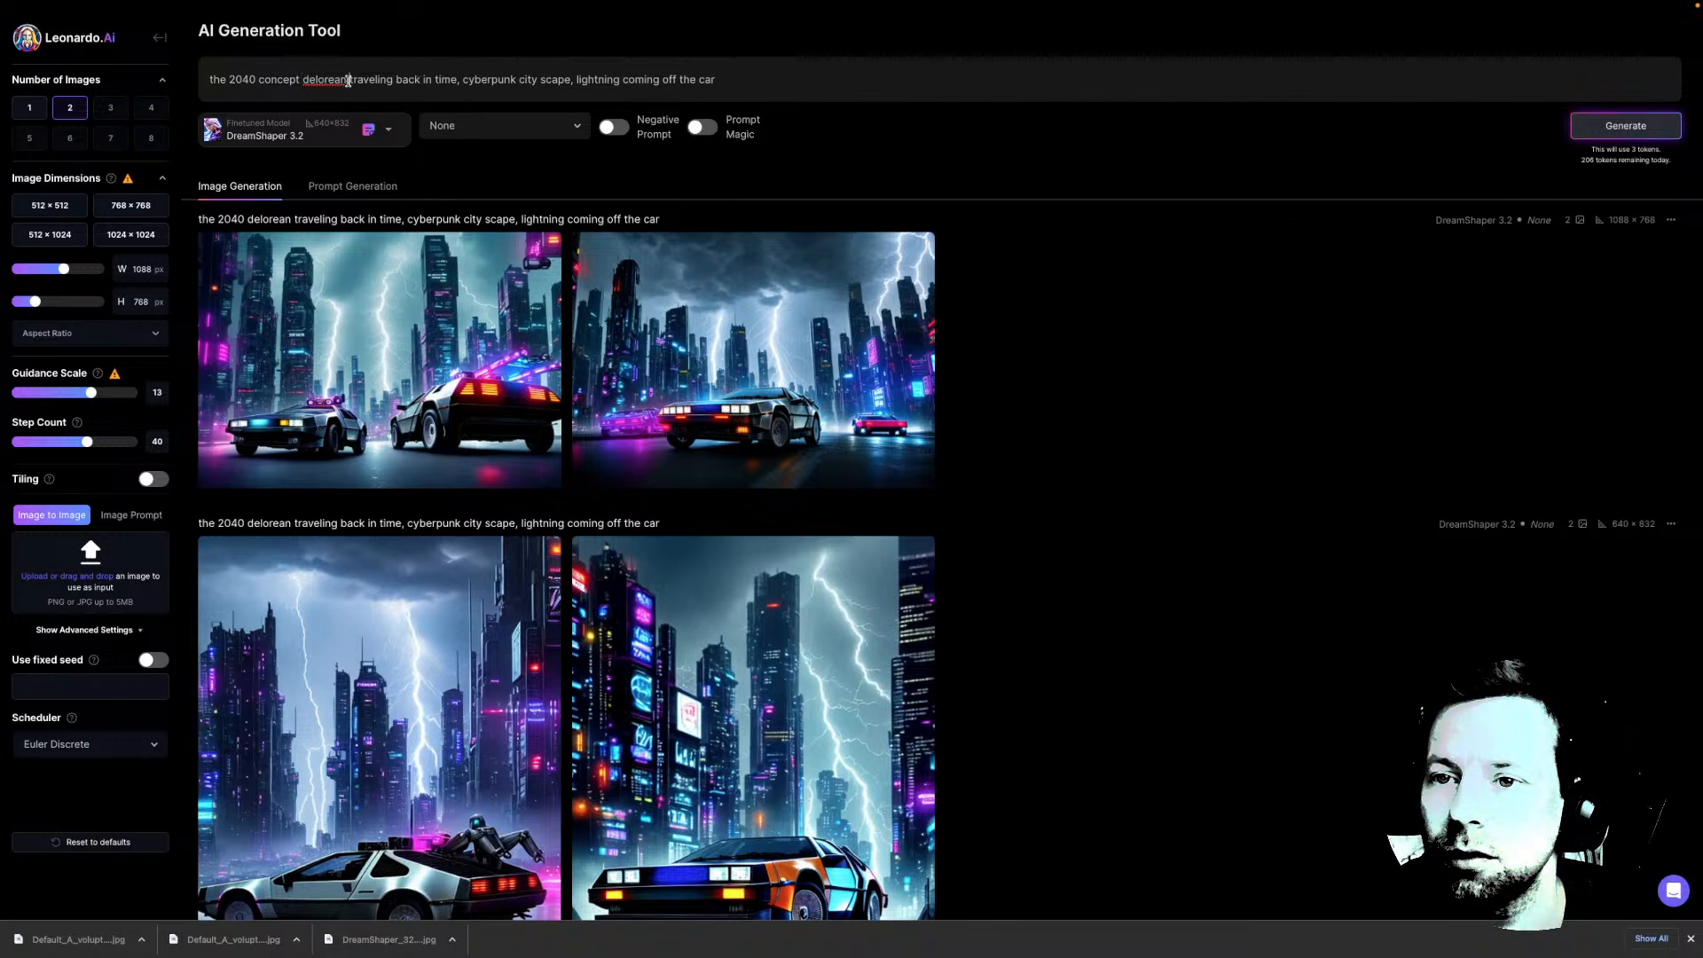
Insert "with electric effects coming off the car," after "delorean" in the prompt and generate the images
text(with)
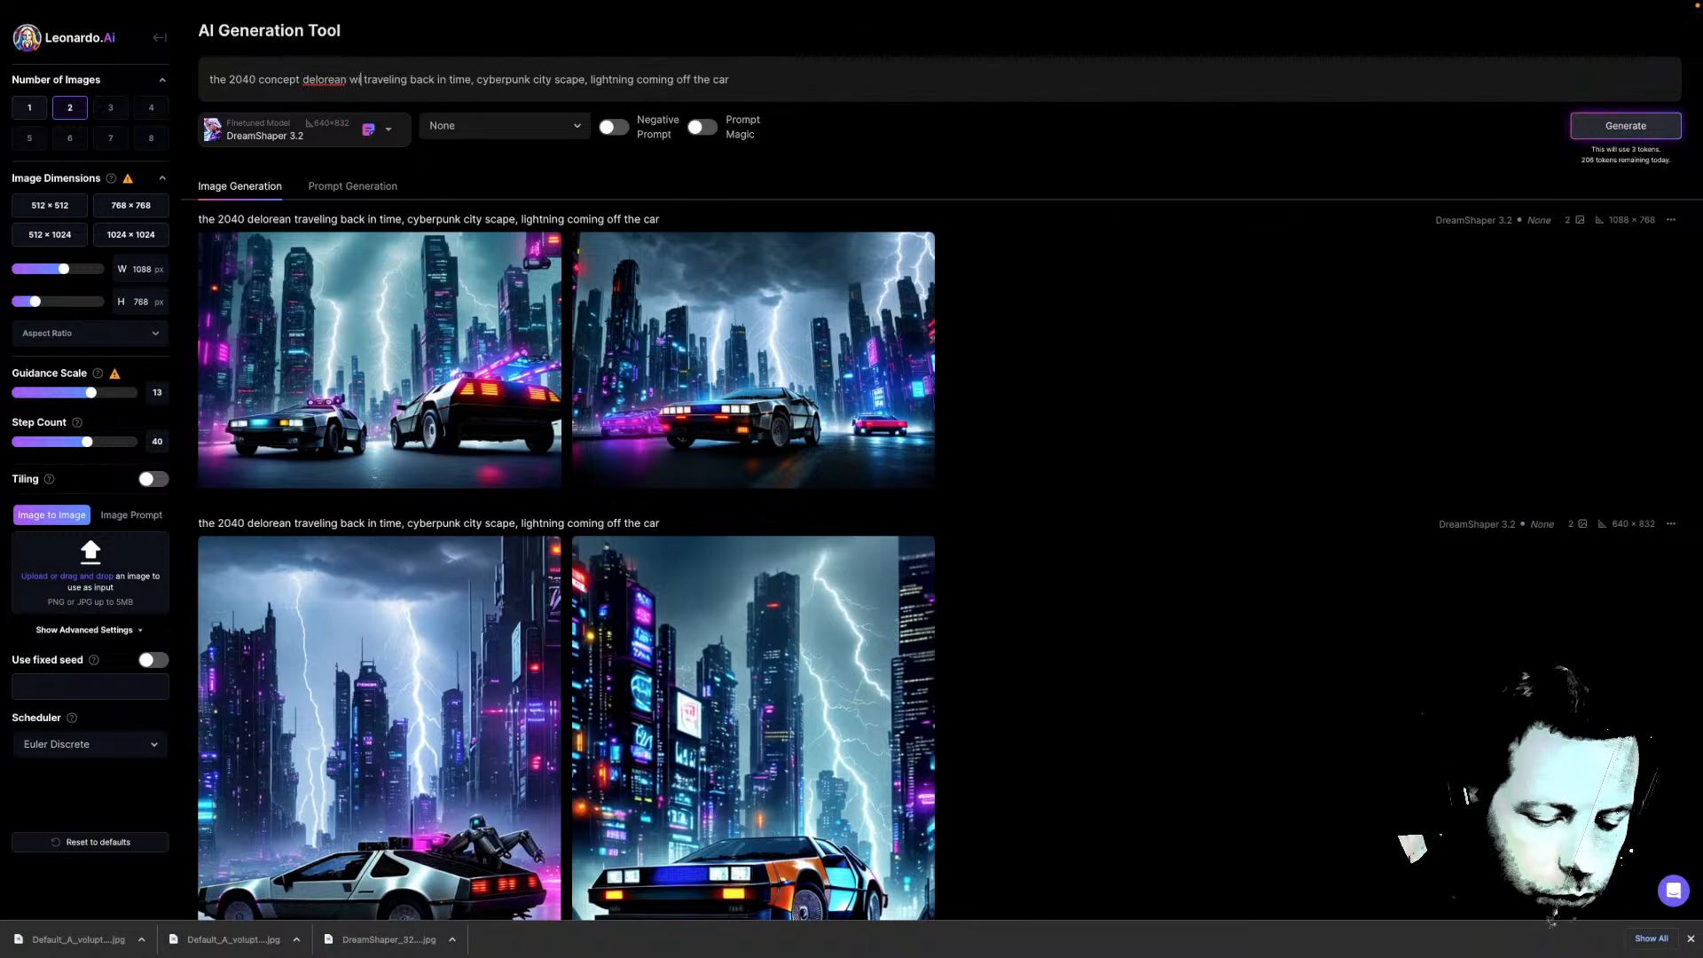
text( li)
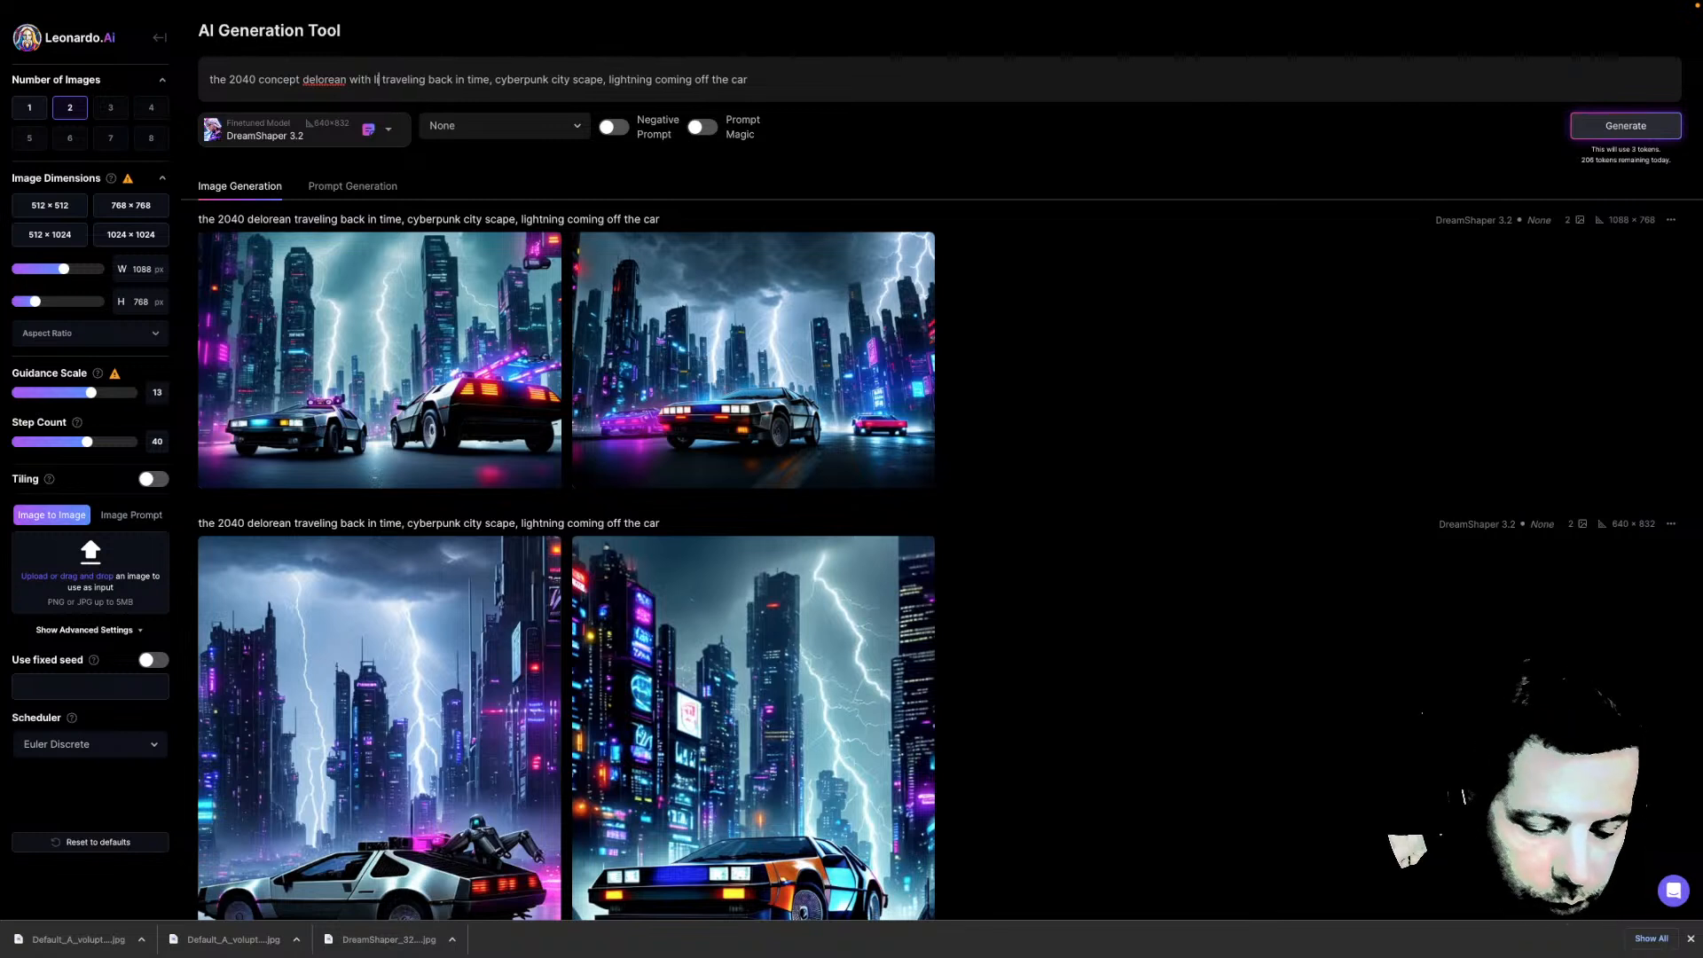
key(BackSpace)
key(BackSpace)
text(electi)
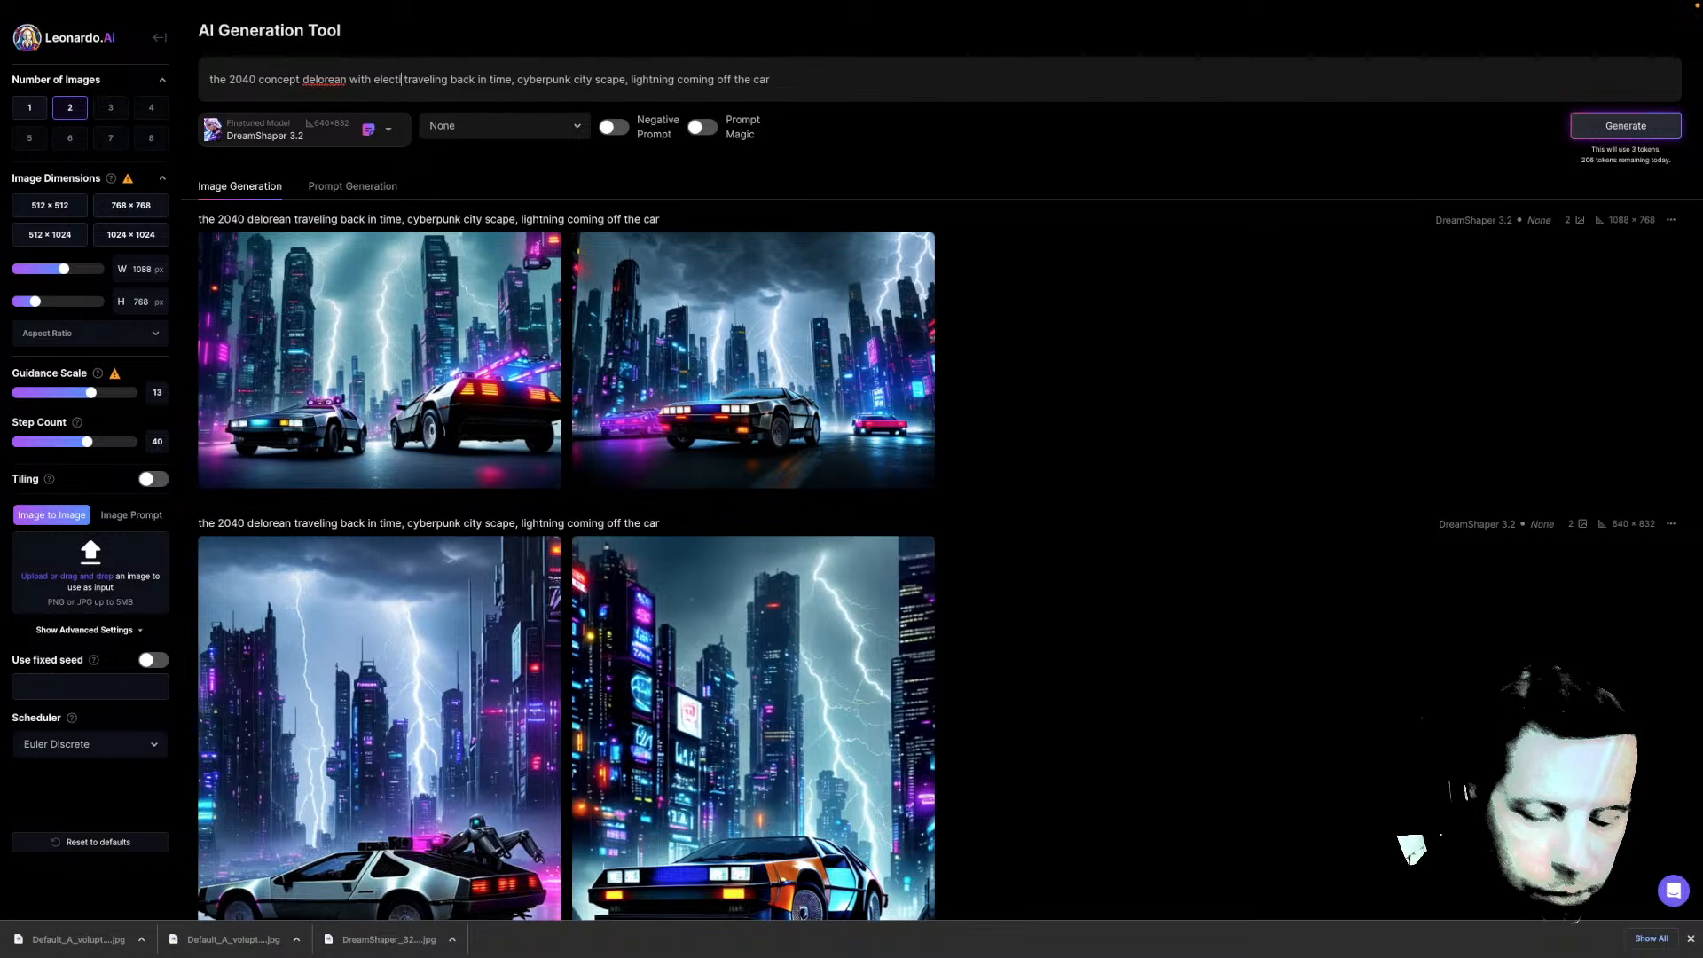
text(ic effects coming off the car,)
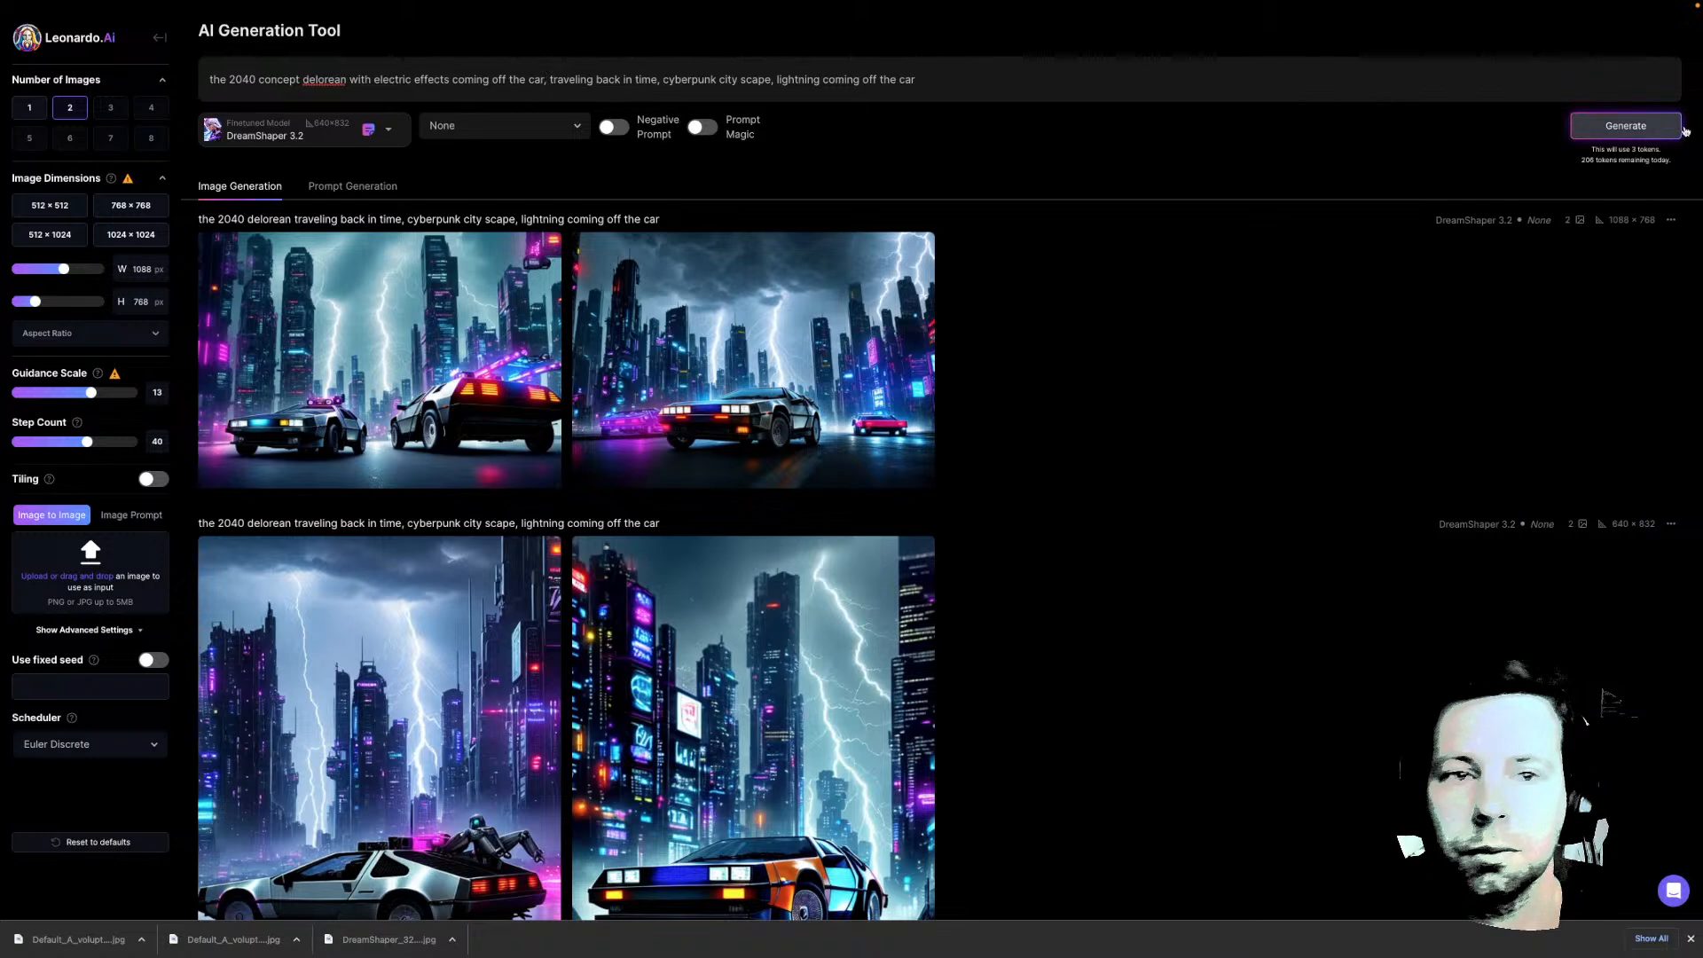
click(1620, 127)
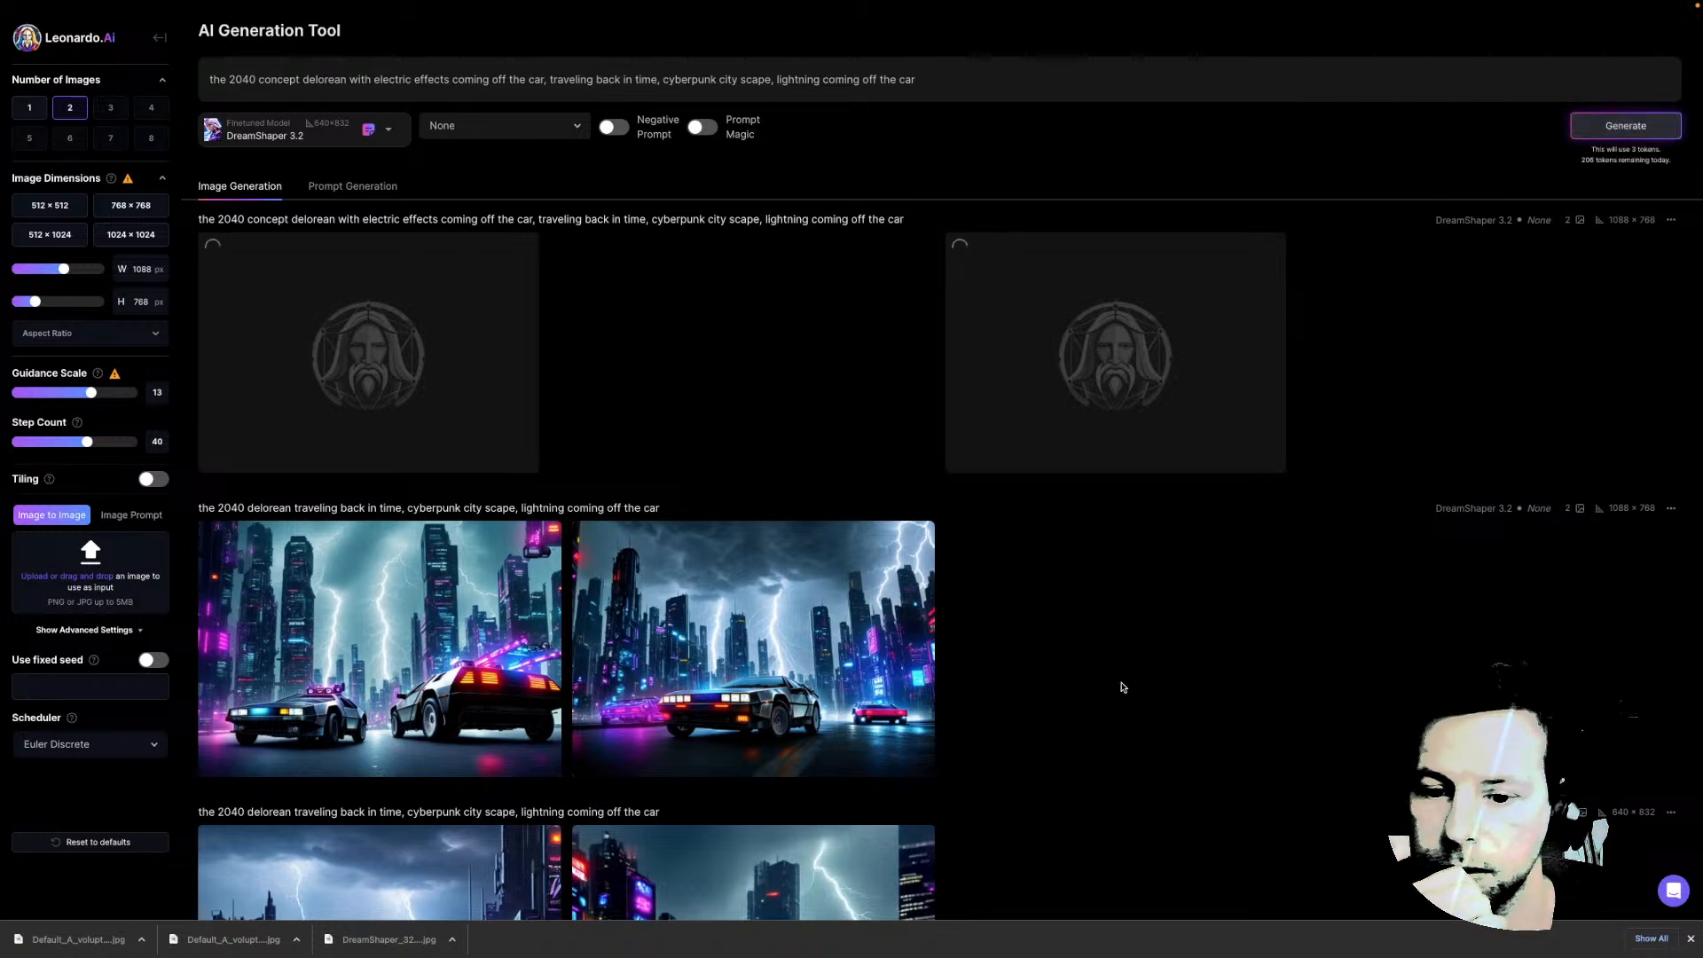
scroll(1122, 688, down, 1)
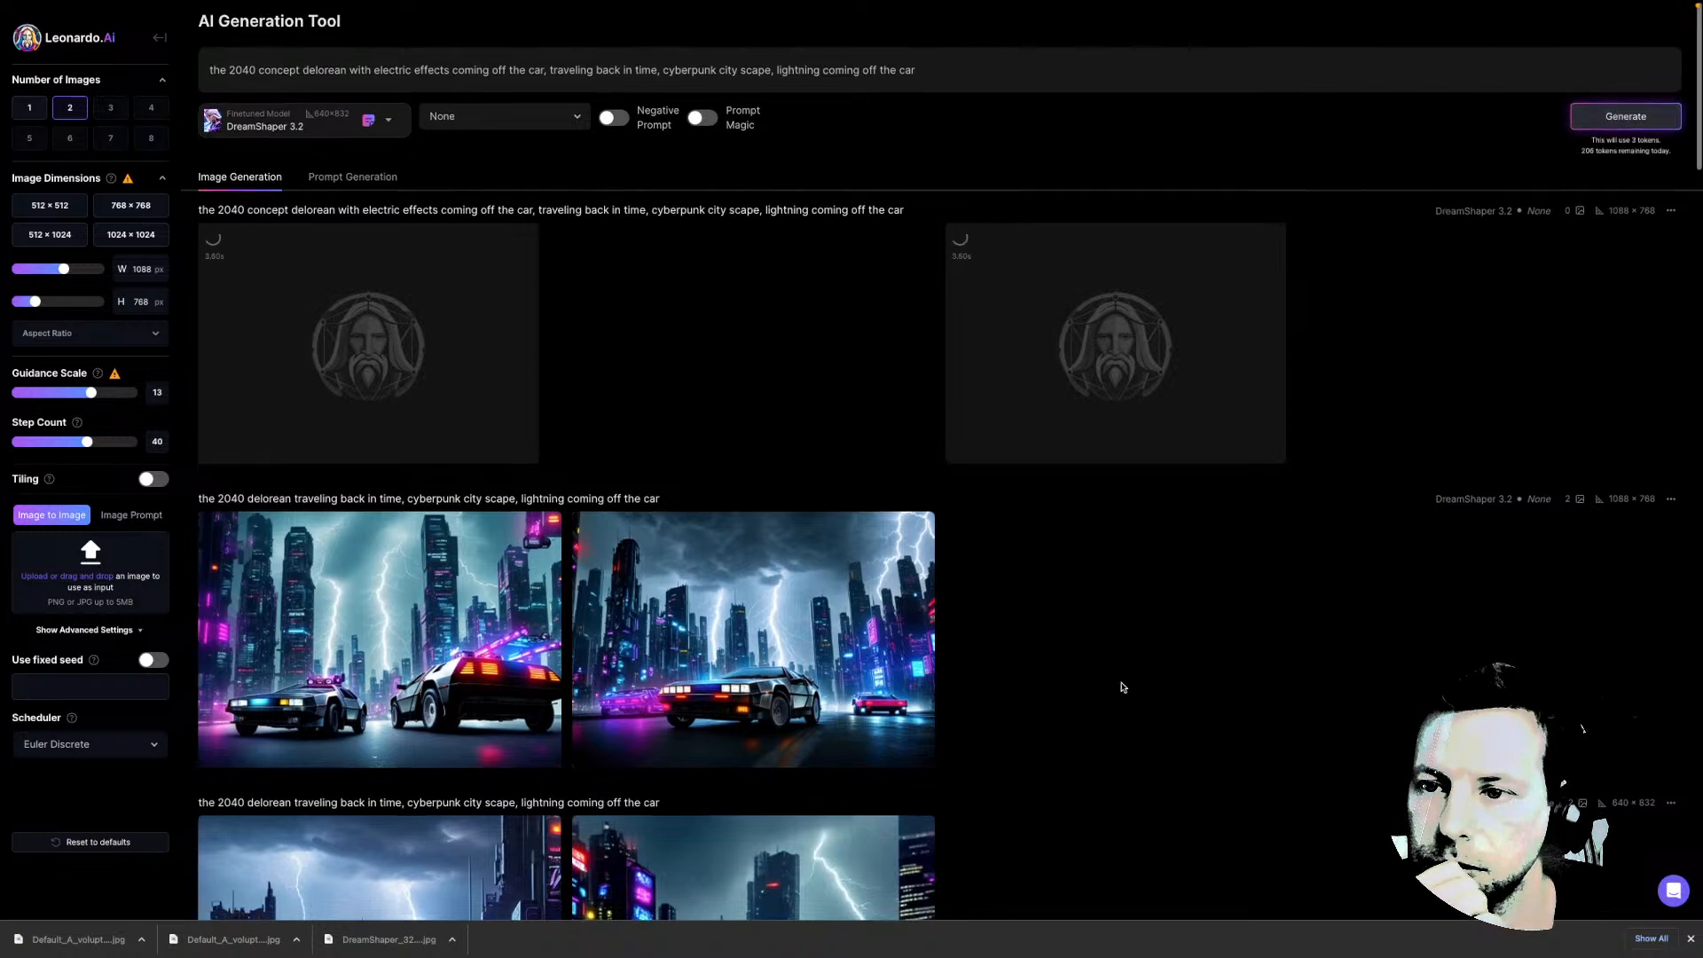
scroll(1120, 688, down, 1)
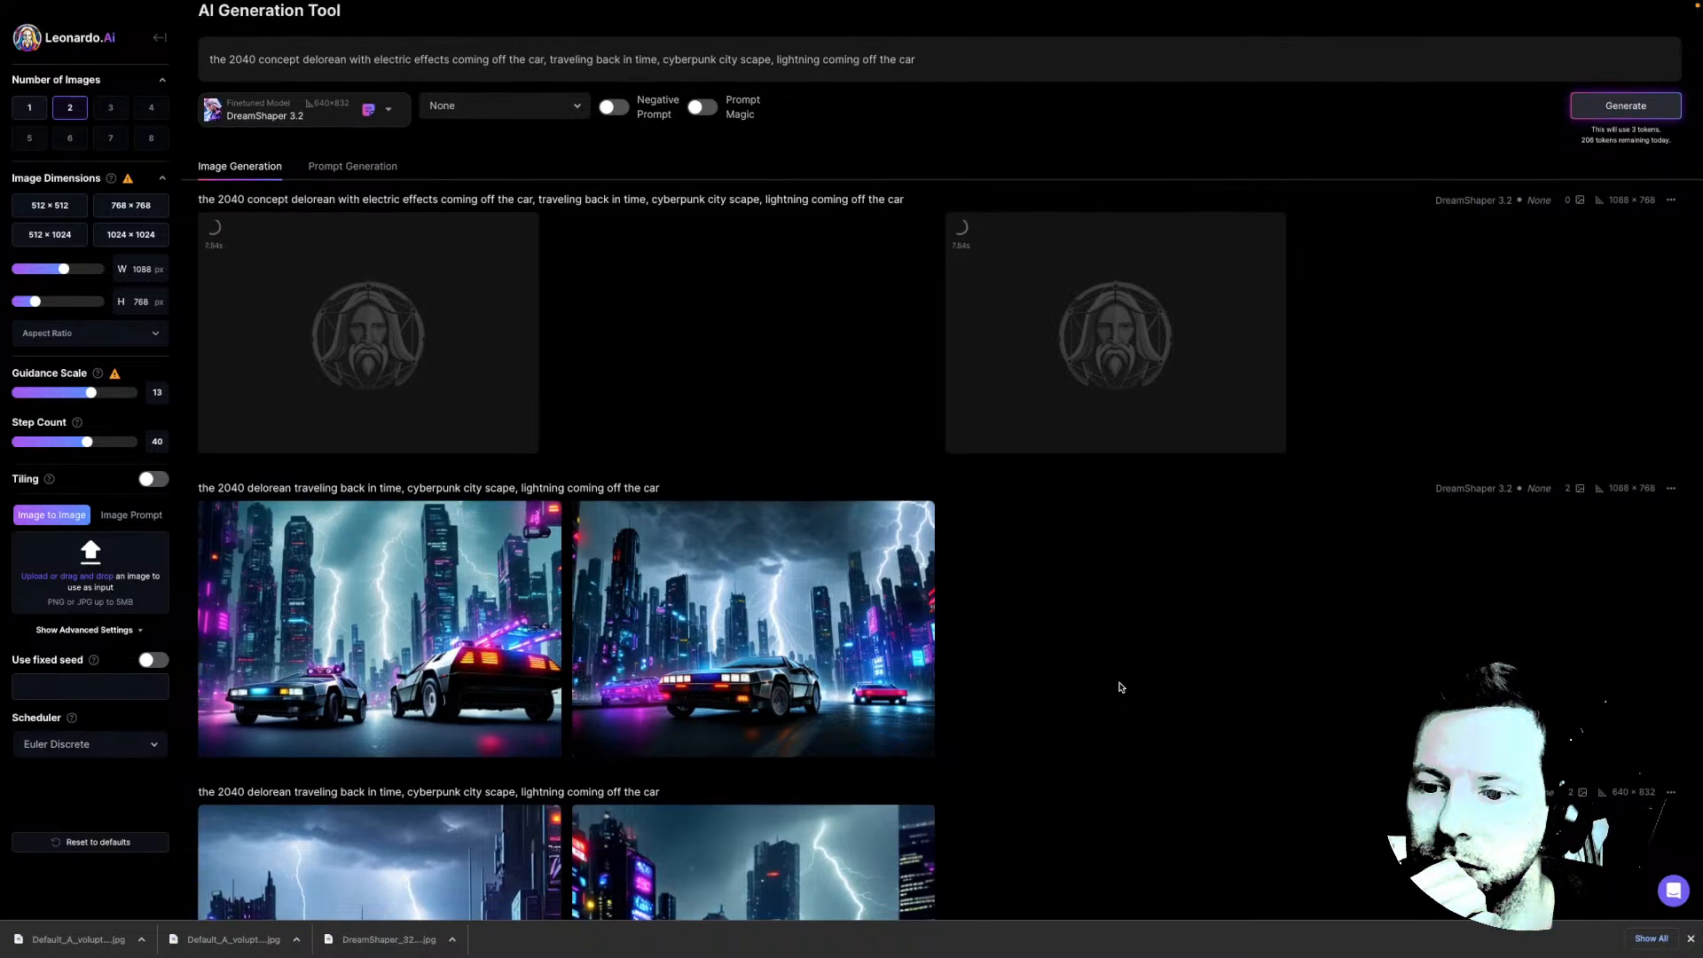
scroll(1120, 687, down, 1)
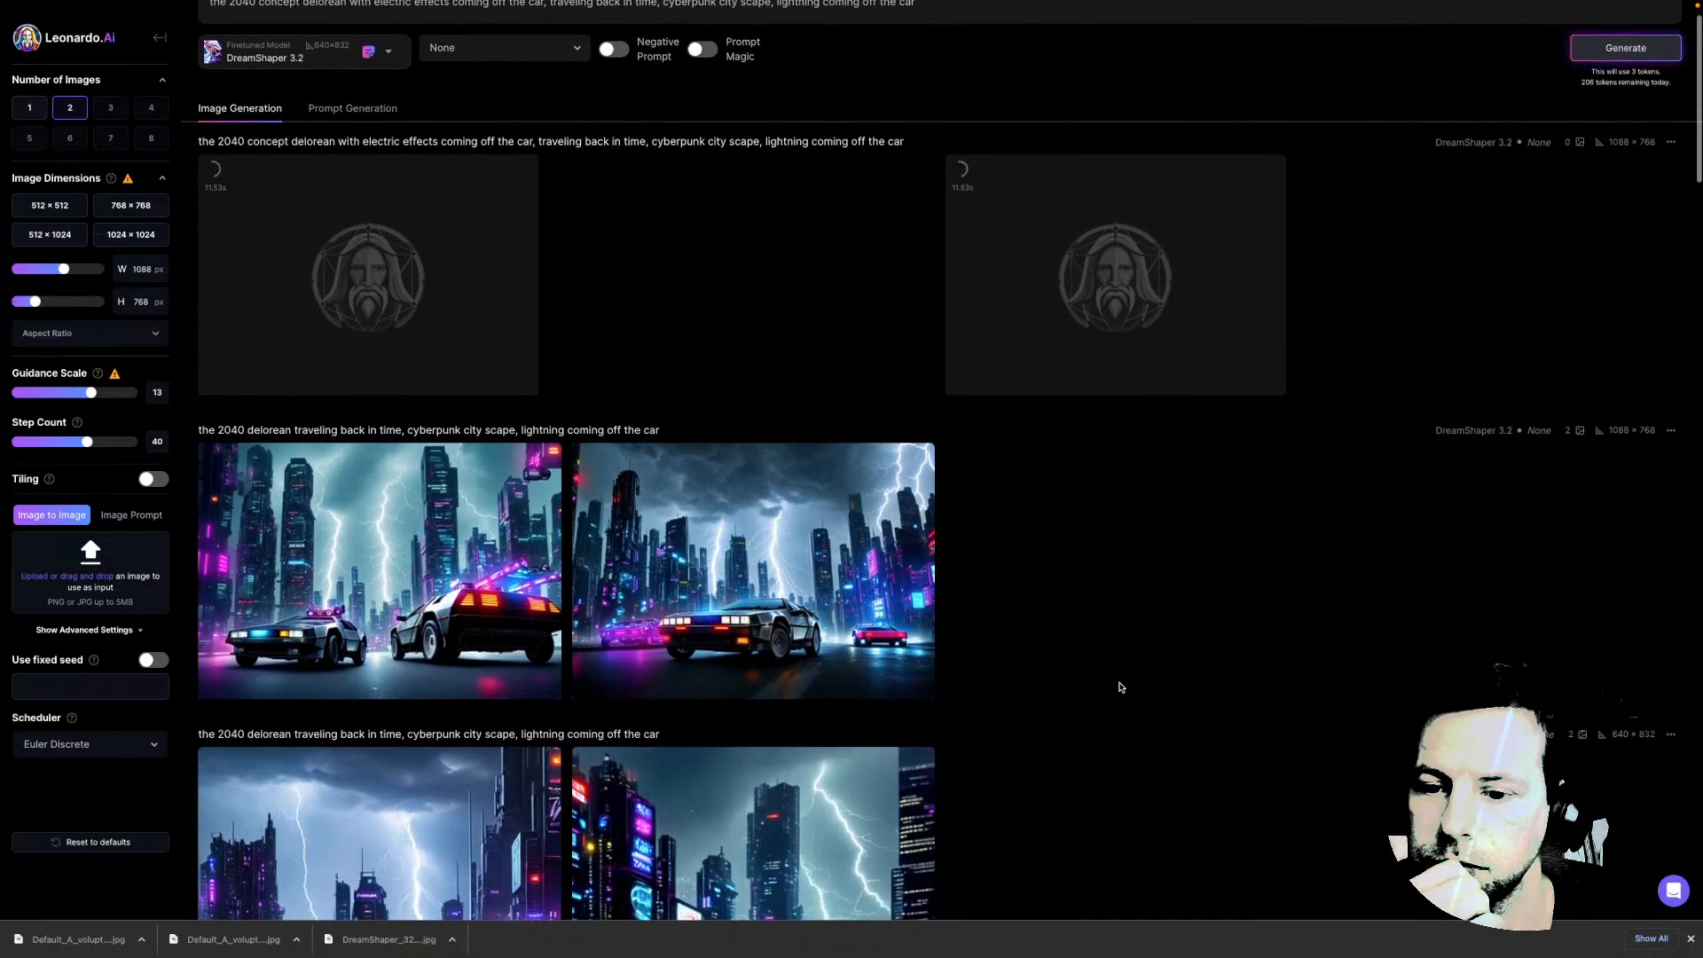
scroll(1120, 688, down, 5)
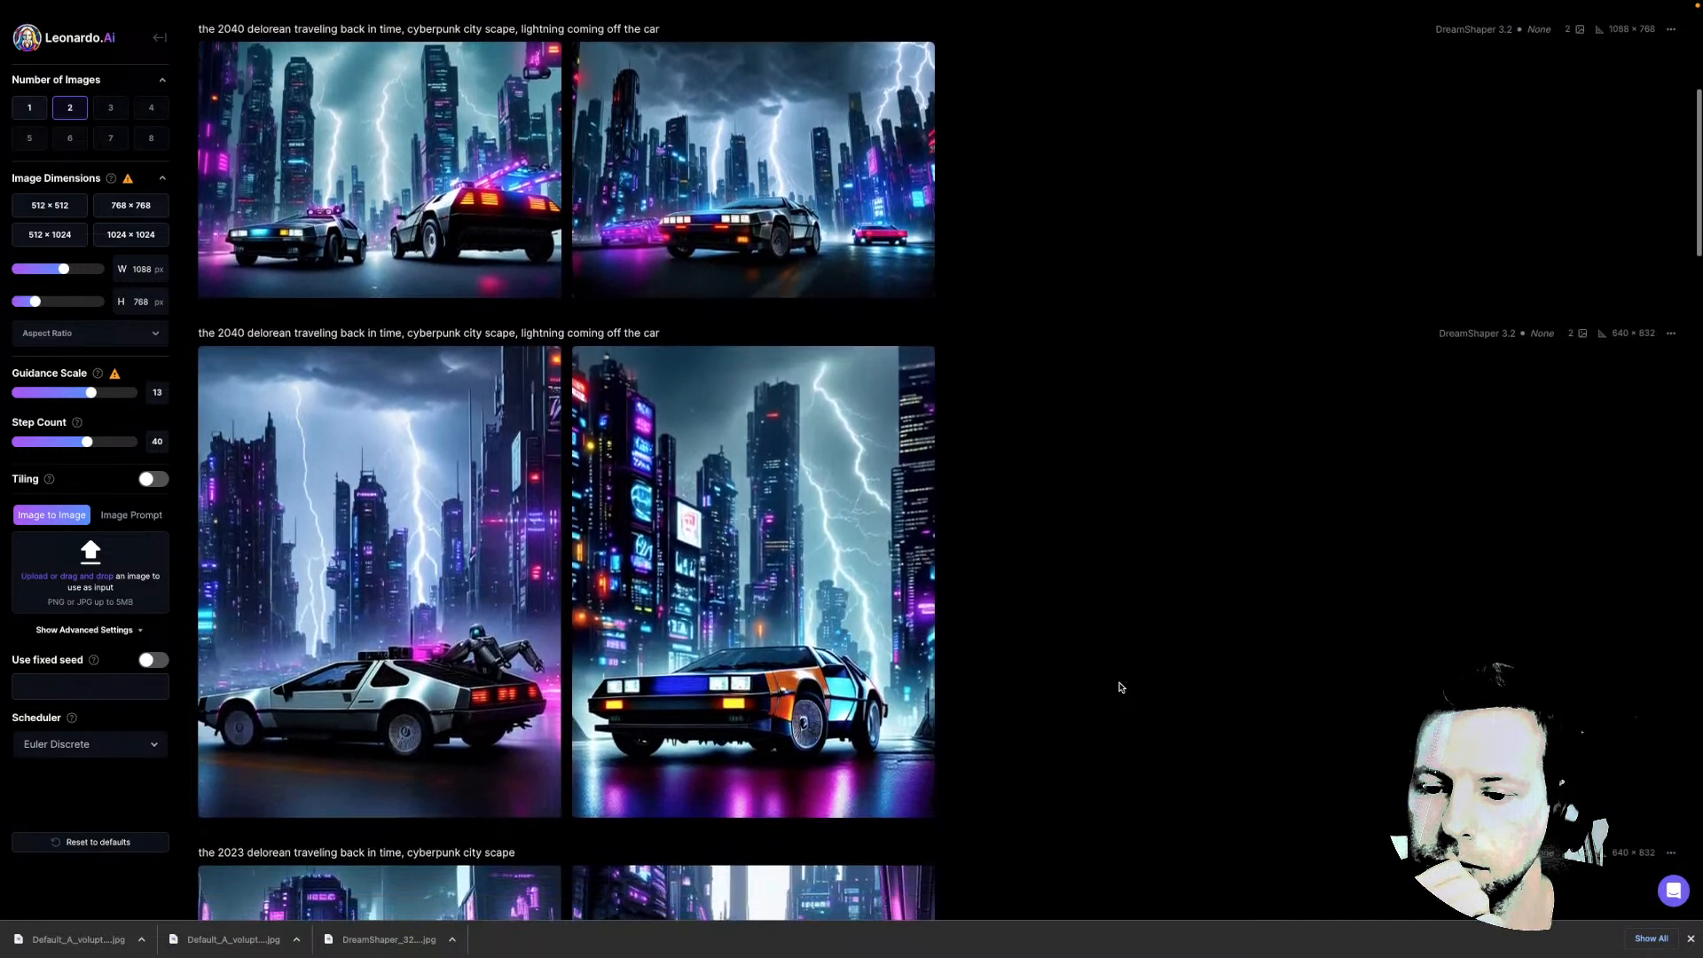
scroll(1120, 687, down, 5)
scroll(1120, 687, down, 4)
scroll(1121, 687, up, 3)
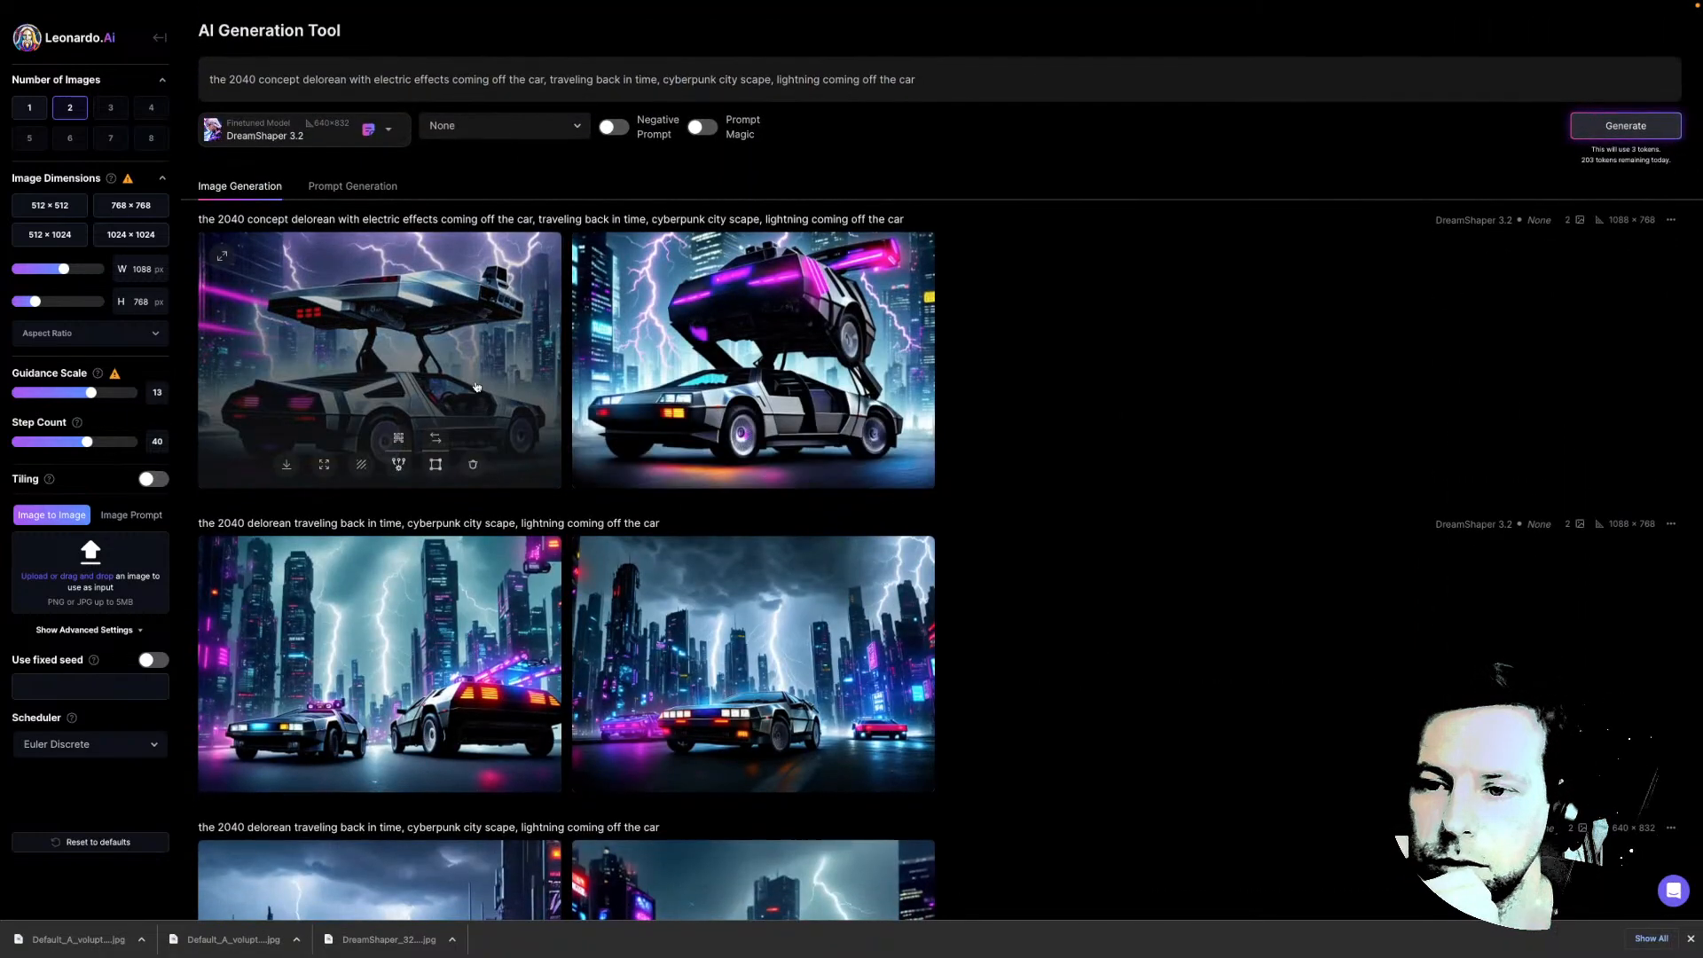
Enlarge the two concept DeLorean images with electric effects and switch between them to examine the car shapes
click(476, 386)
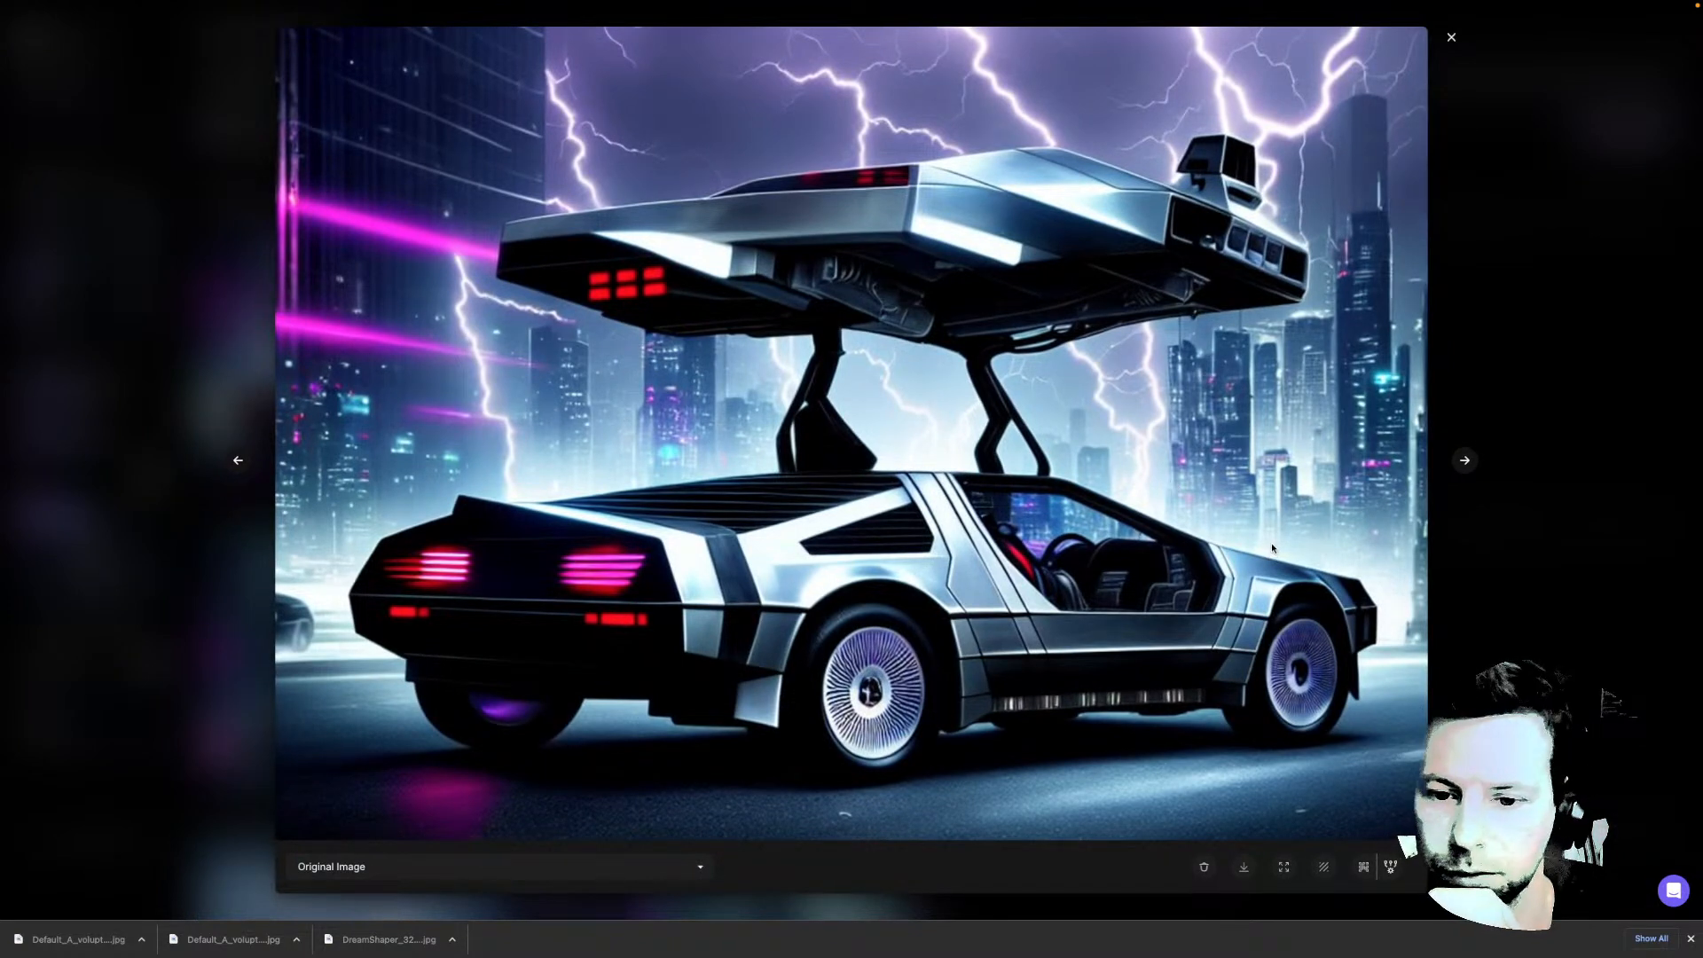
click(1465, 460)
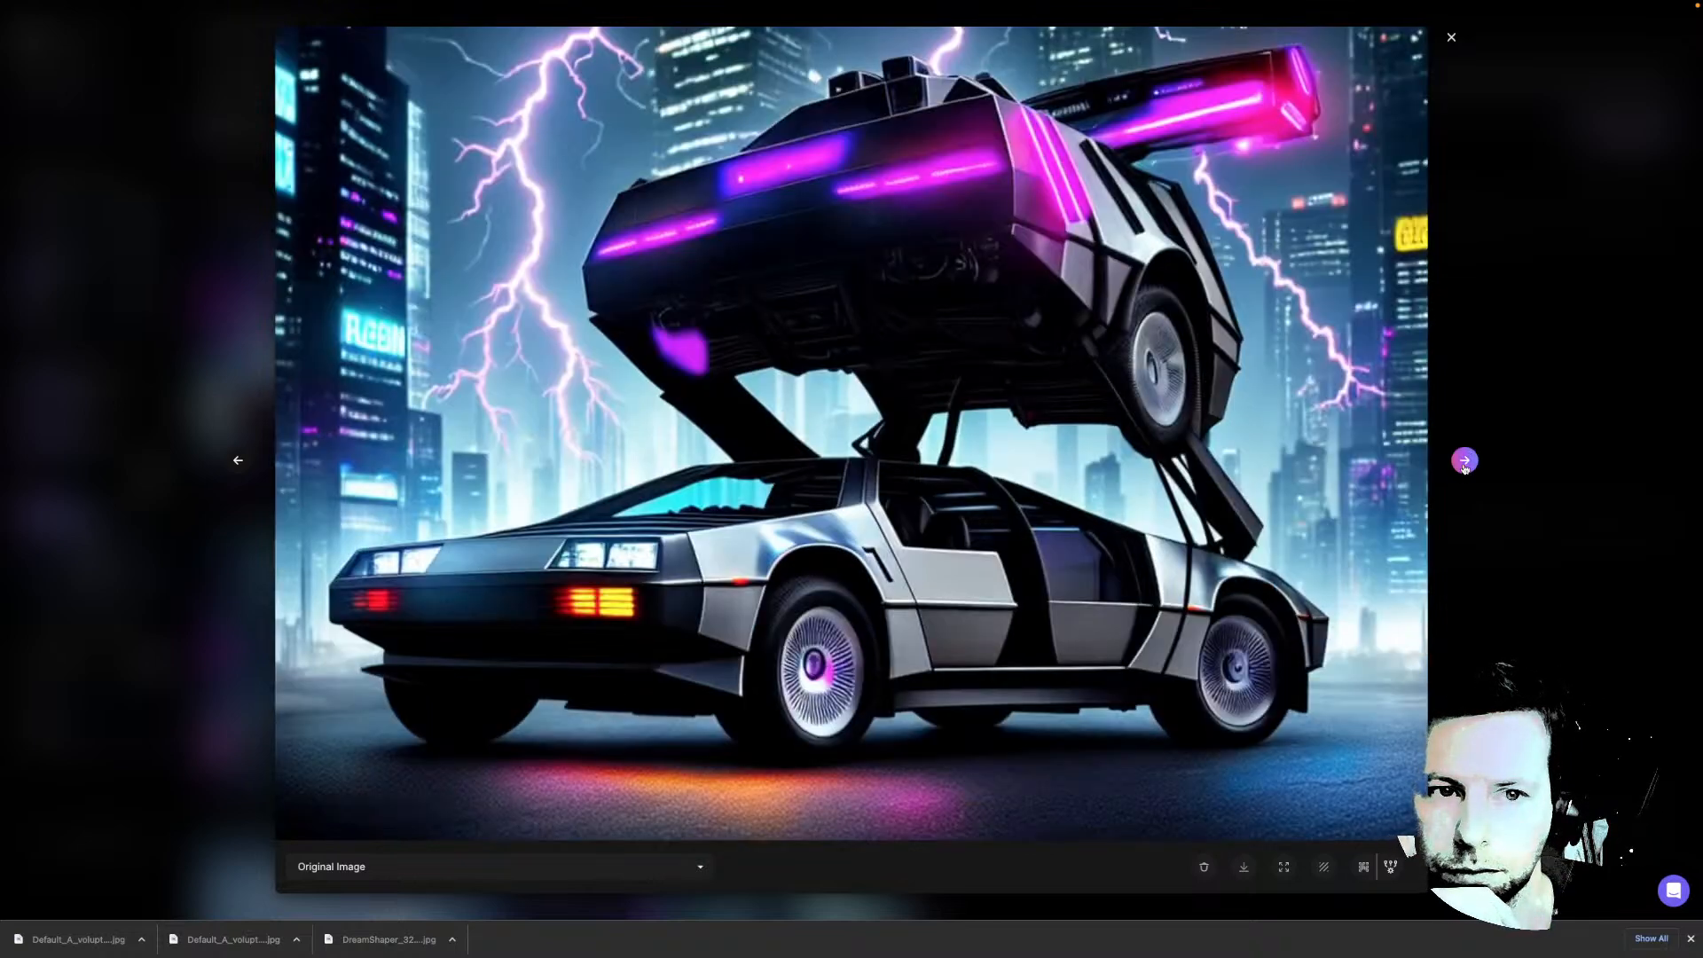
click(1464, 460)
click(1464, 460)
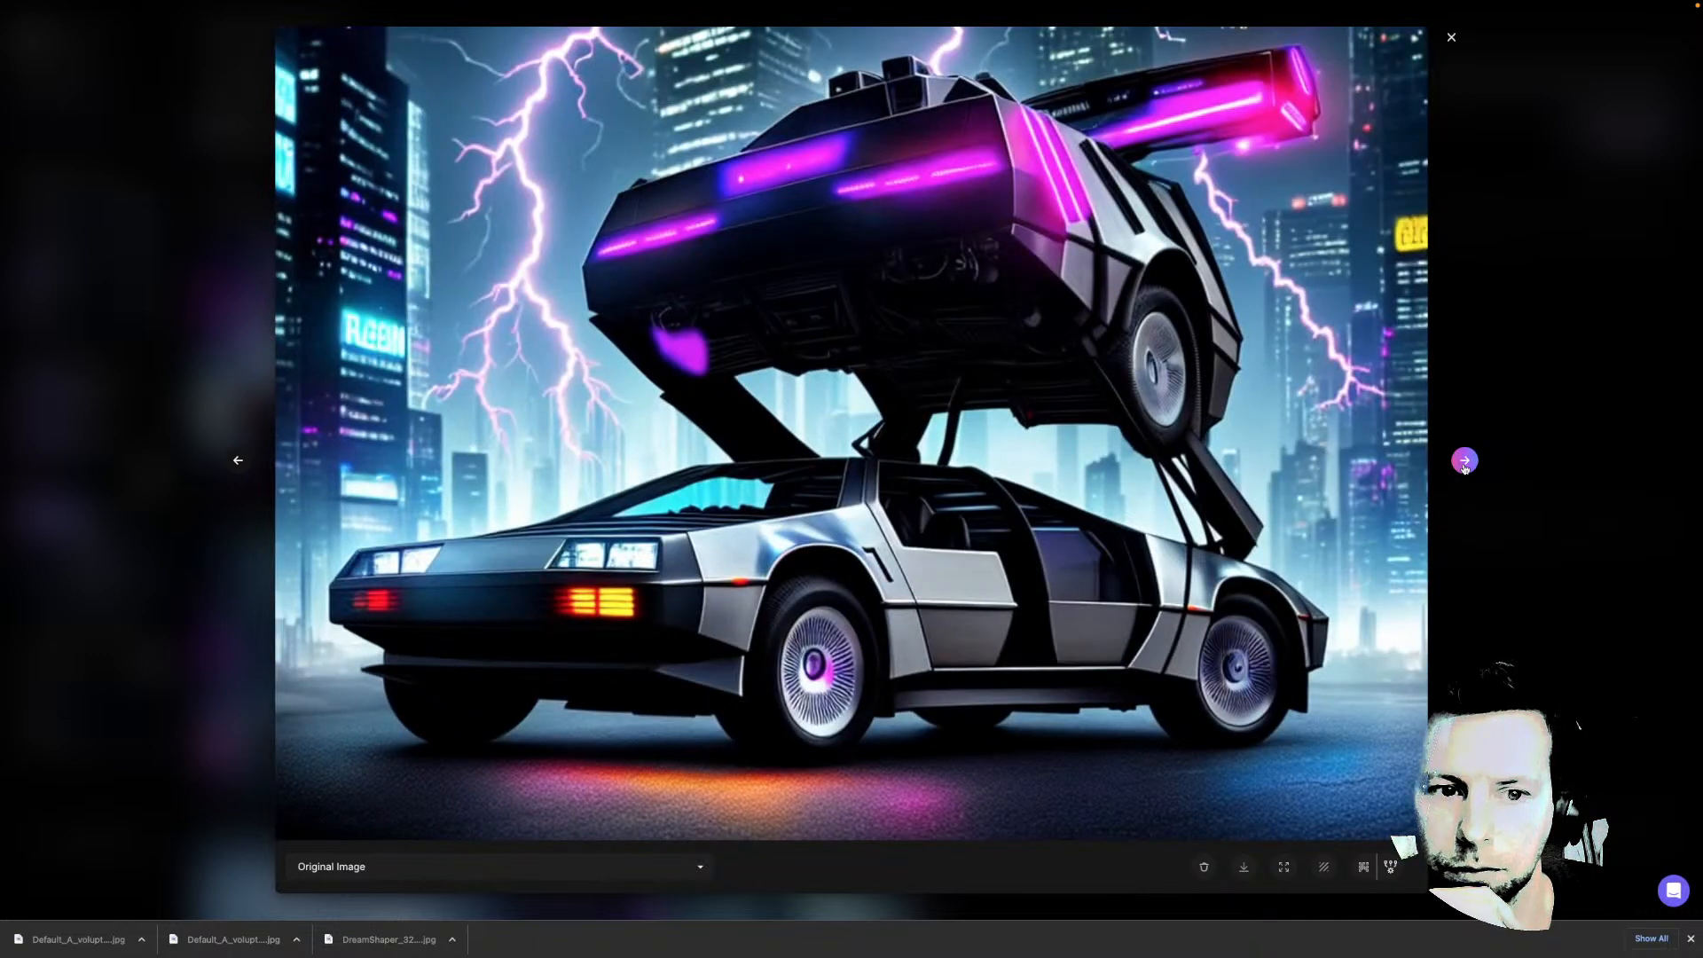
click(1464, 460)
click(1522, 395)
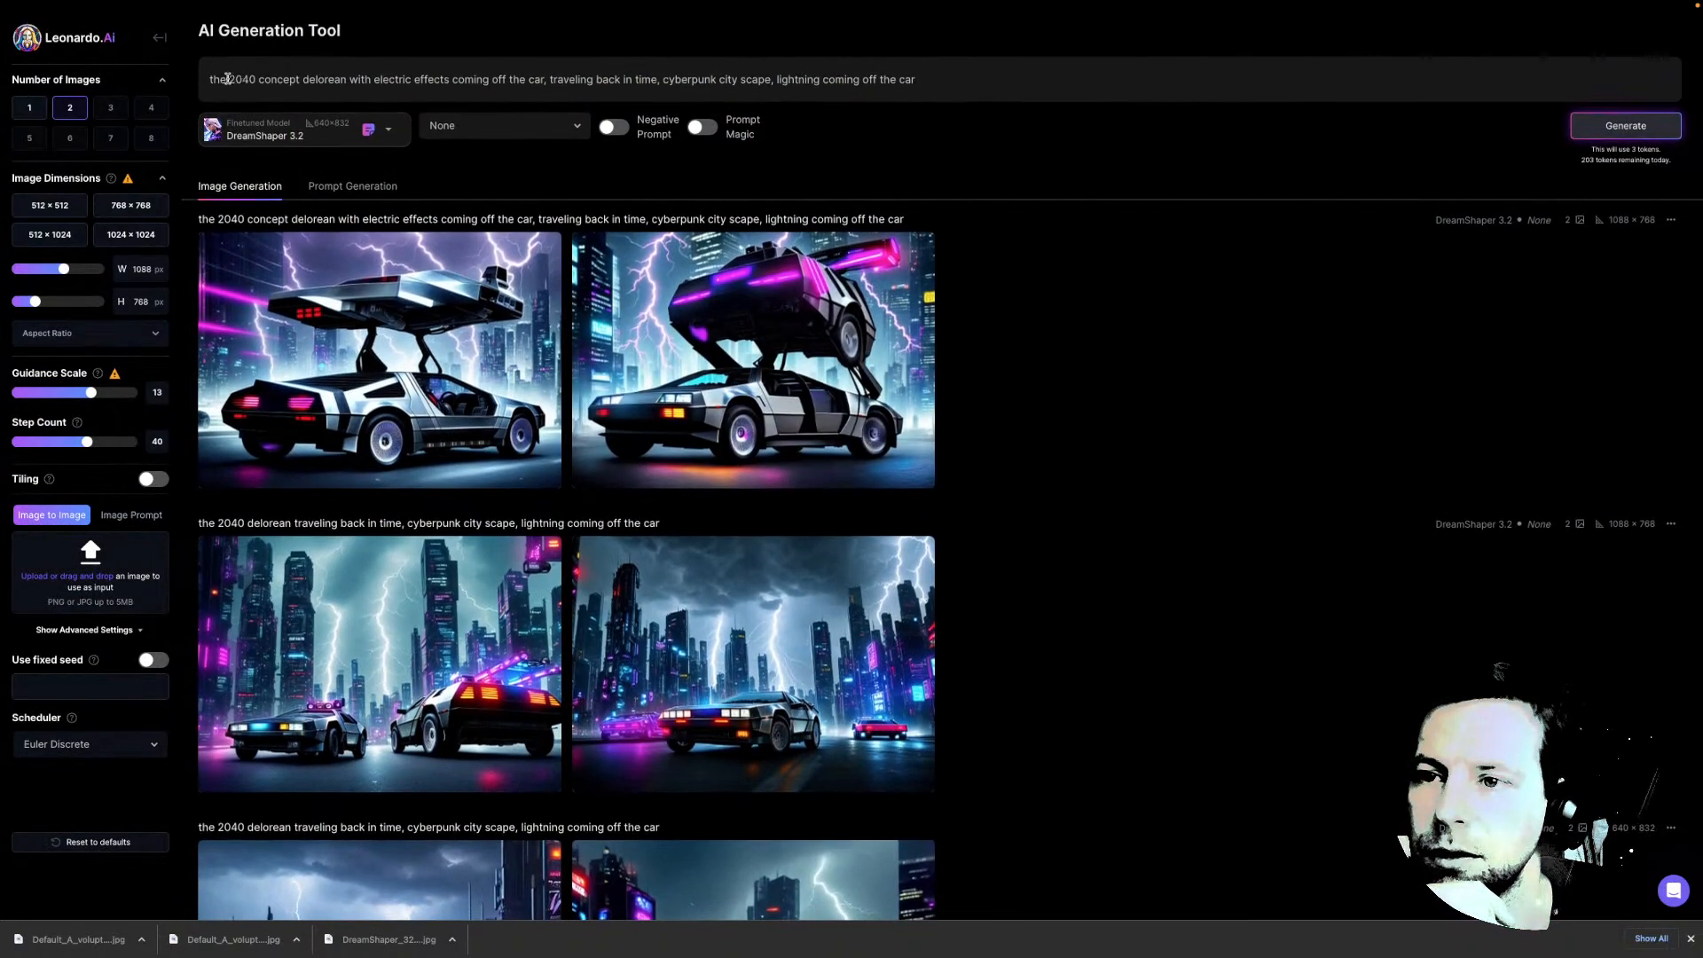
Remove the leading "the" from the prompt and insert "style car," after "delorean"
drag(230, 79, 187, 83)
key(BackSpace)
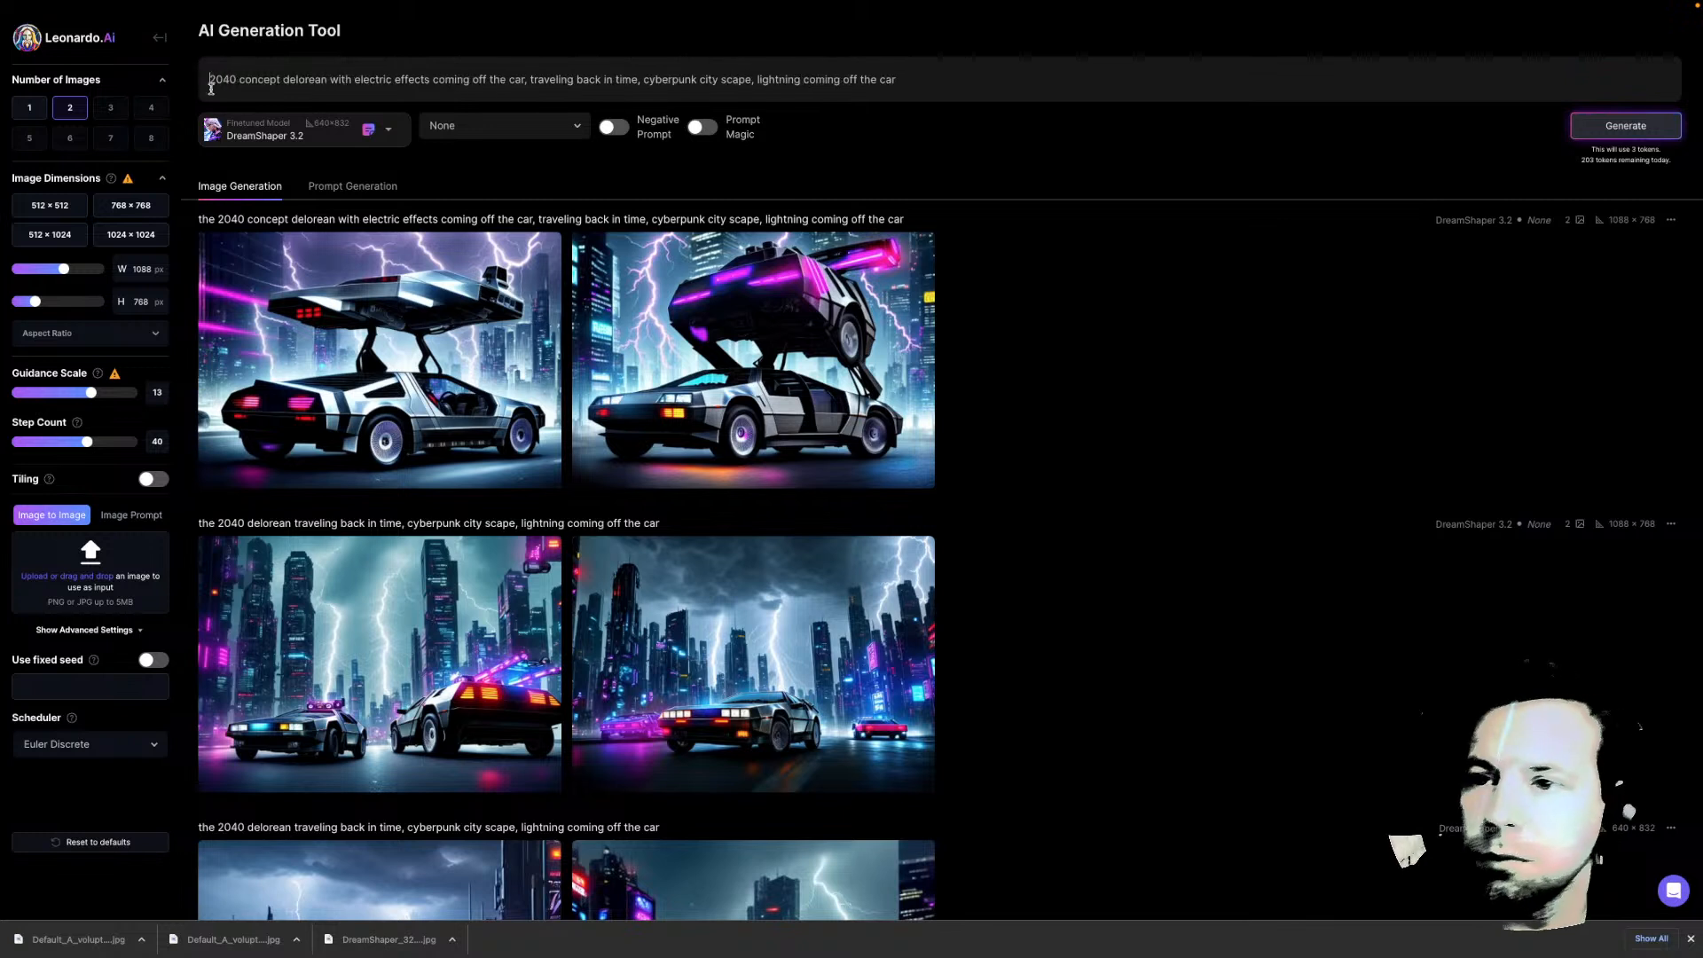
click(327, 81)
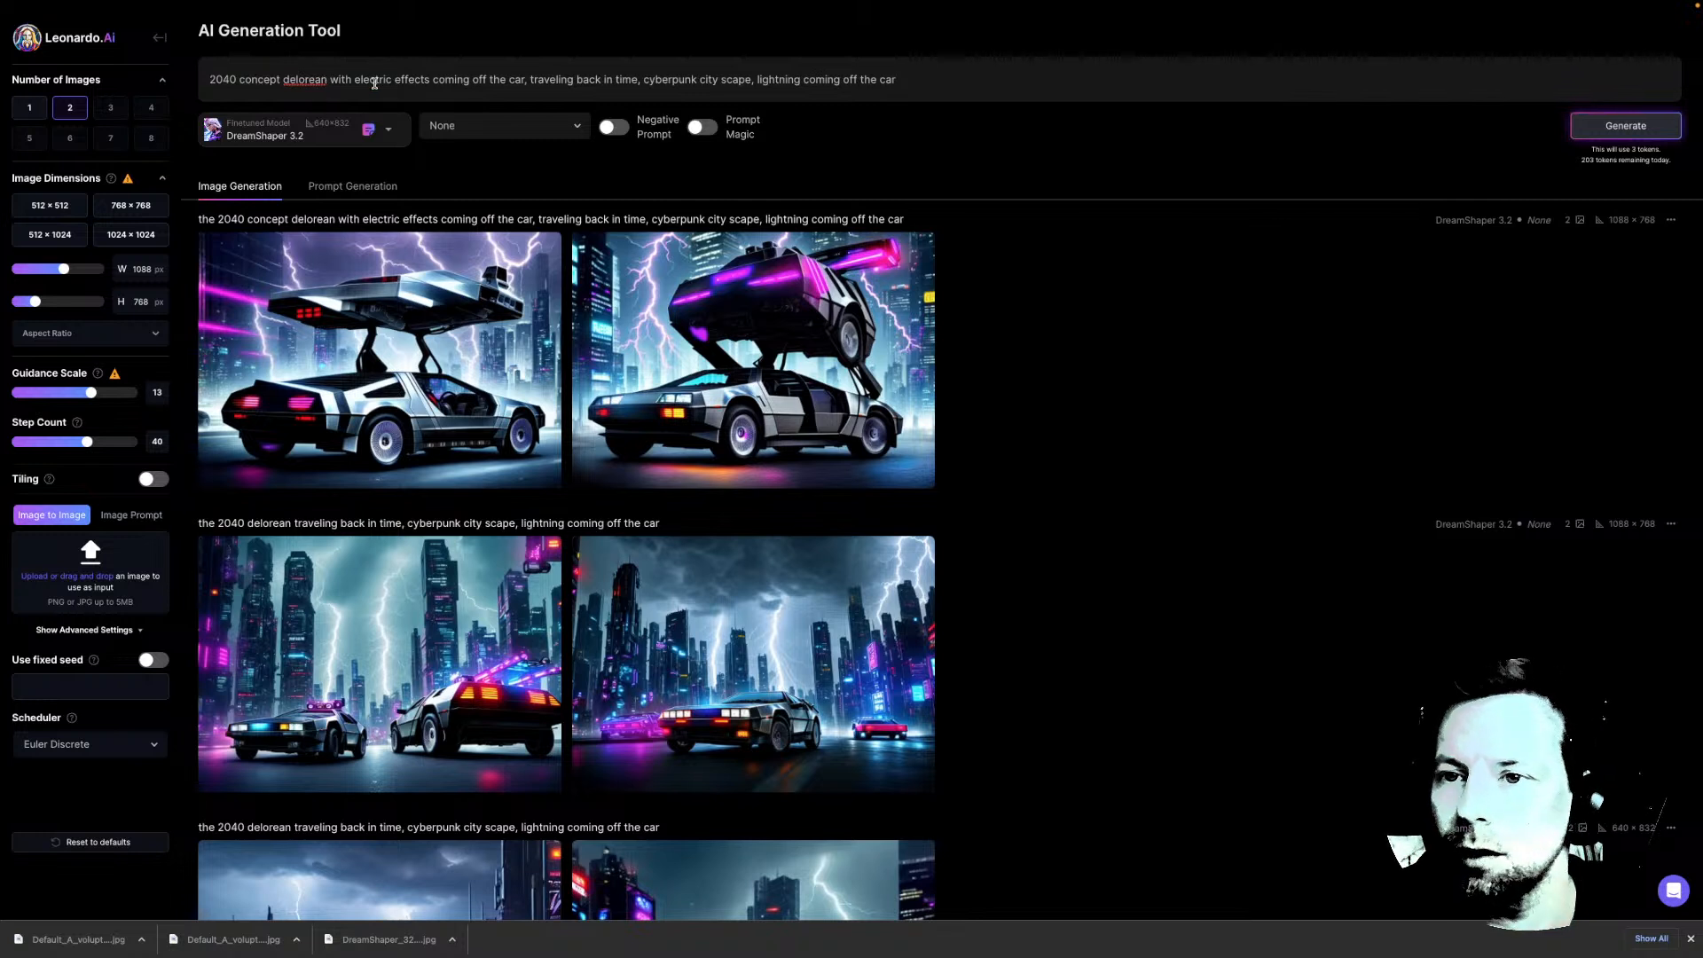
text(style)
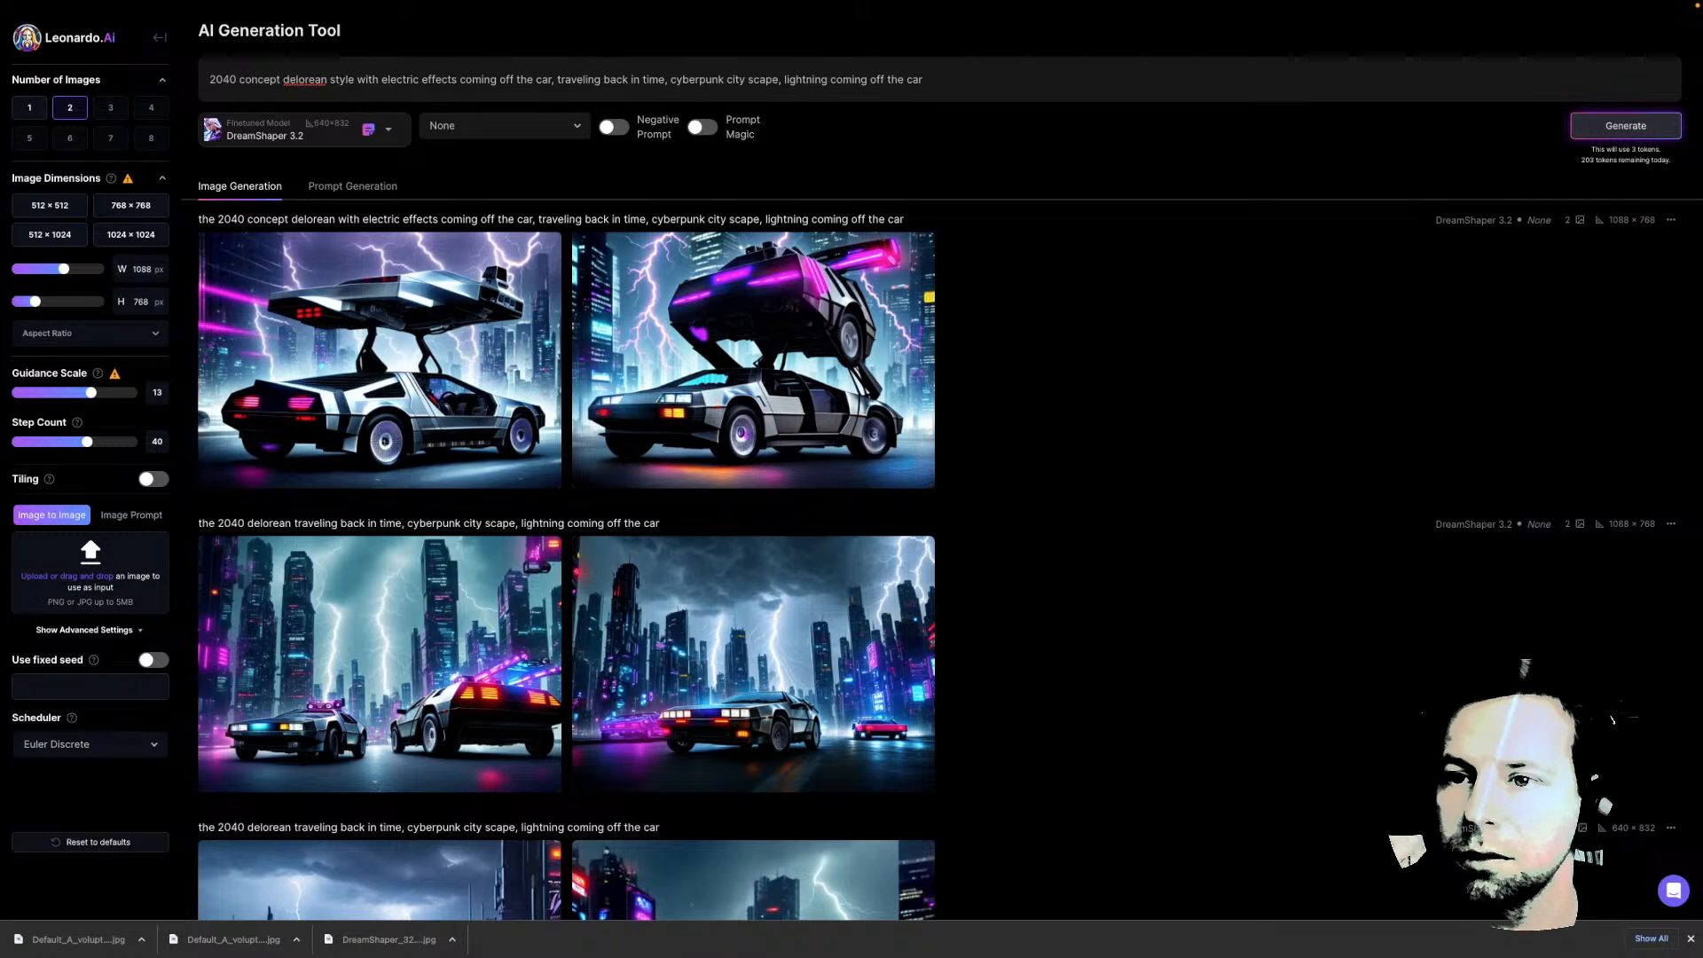
text( car,)
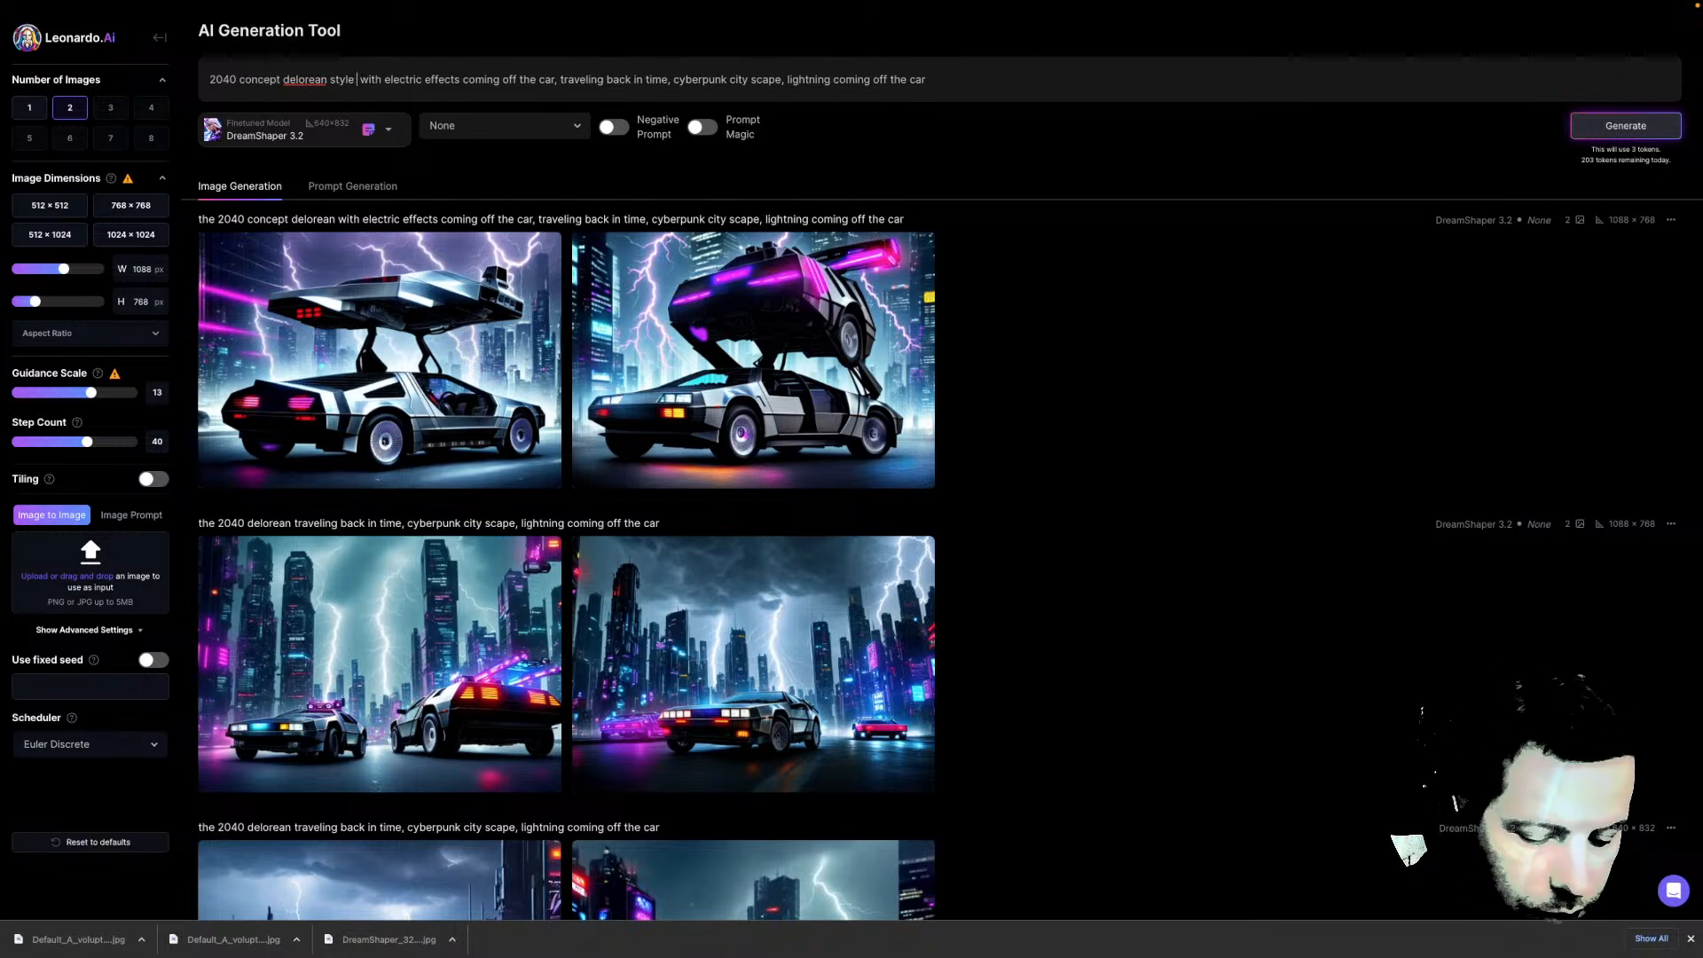
key(Delete)
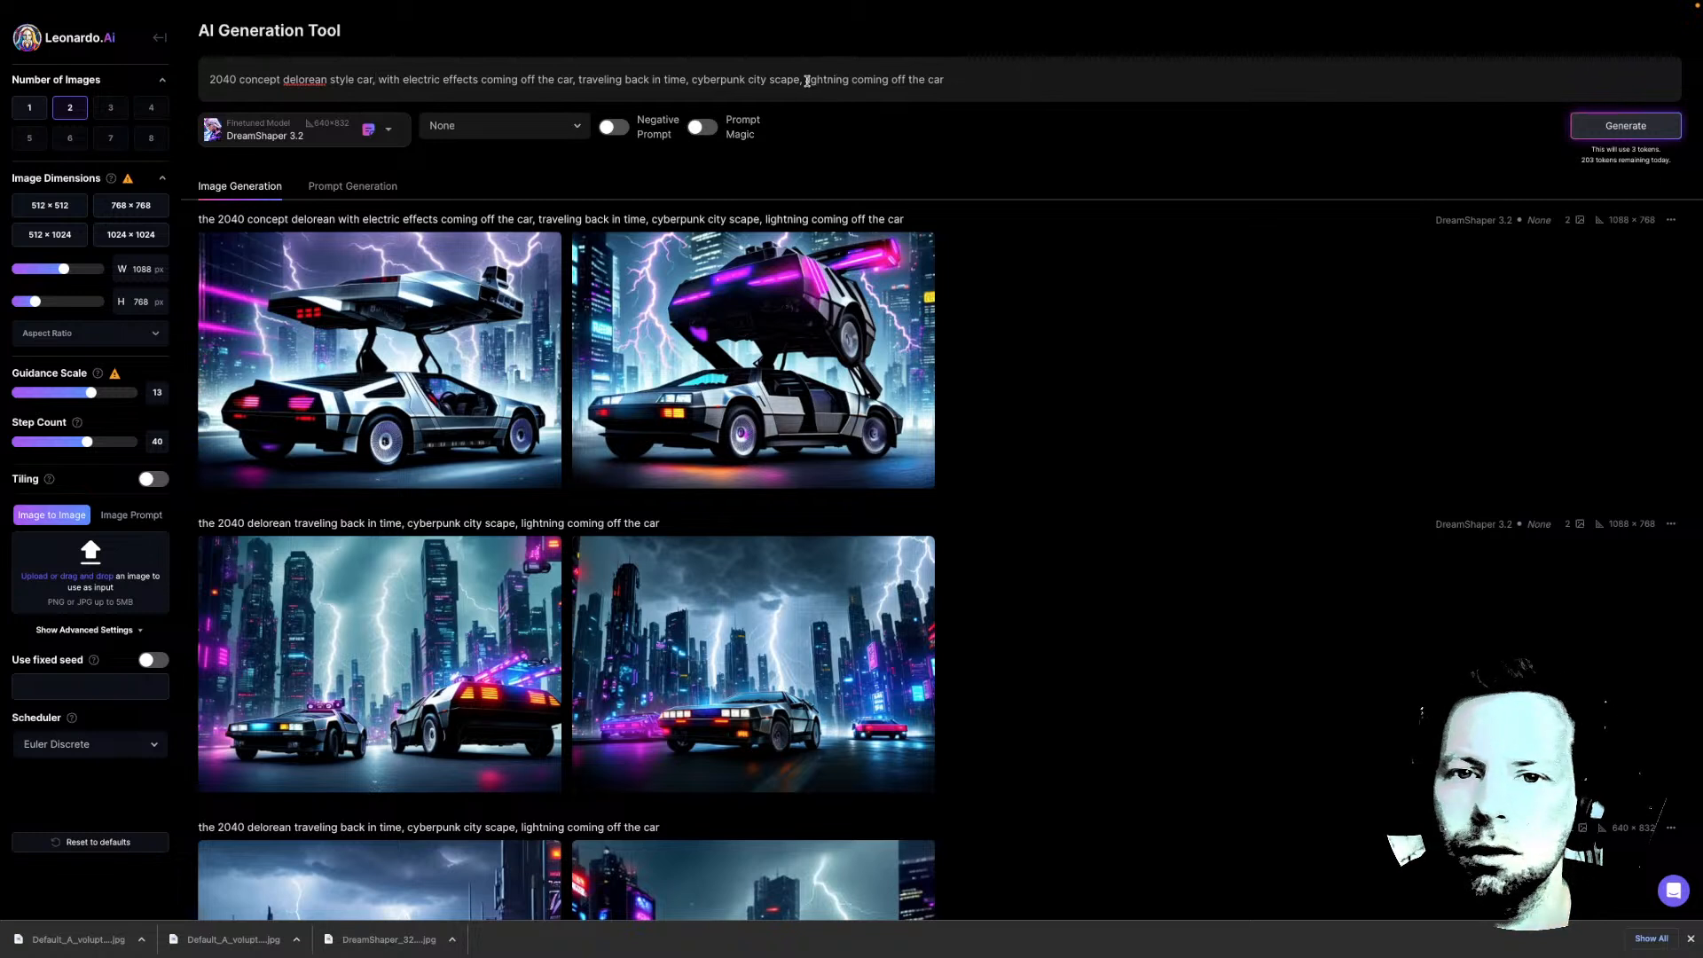
Replace "lightning coming off the car" in the prompt with "colorful, sci-fi, racing, epic, action" and generate the images
drag(807, 79, 1043, 86)
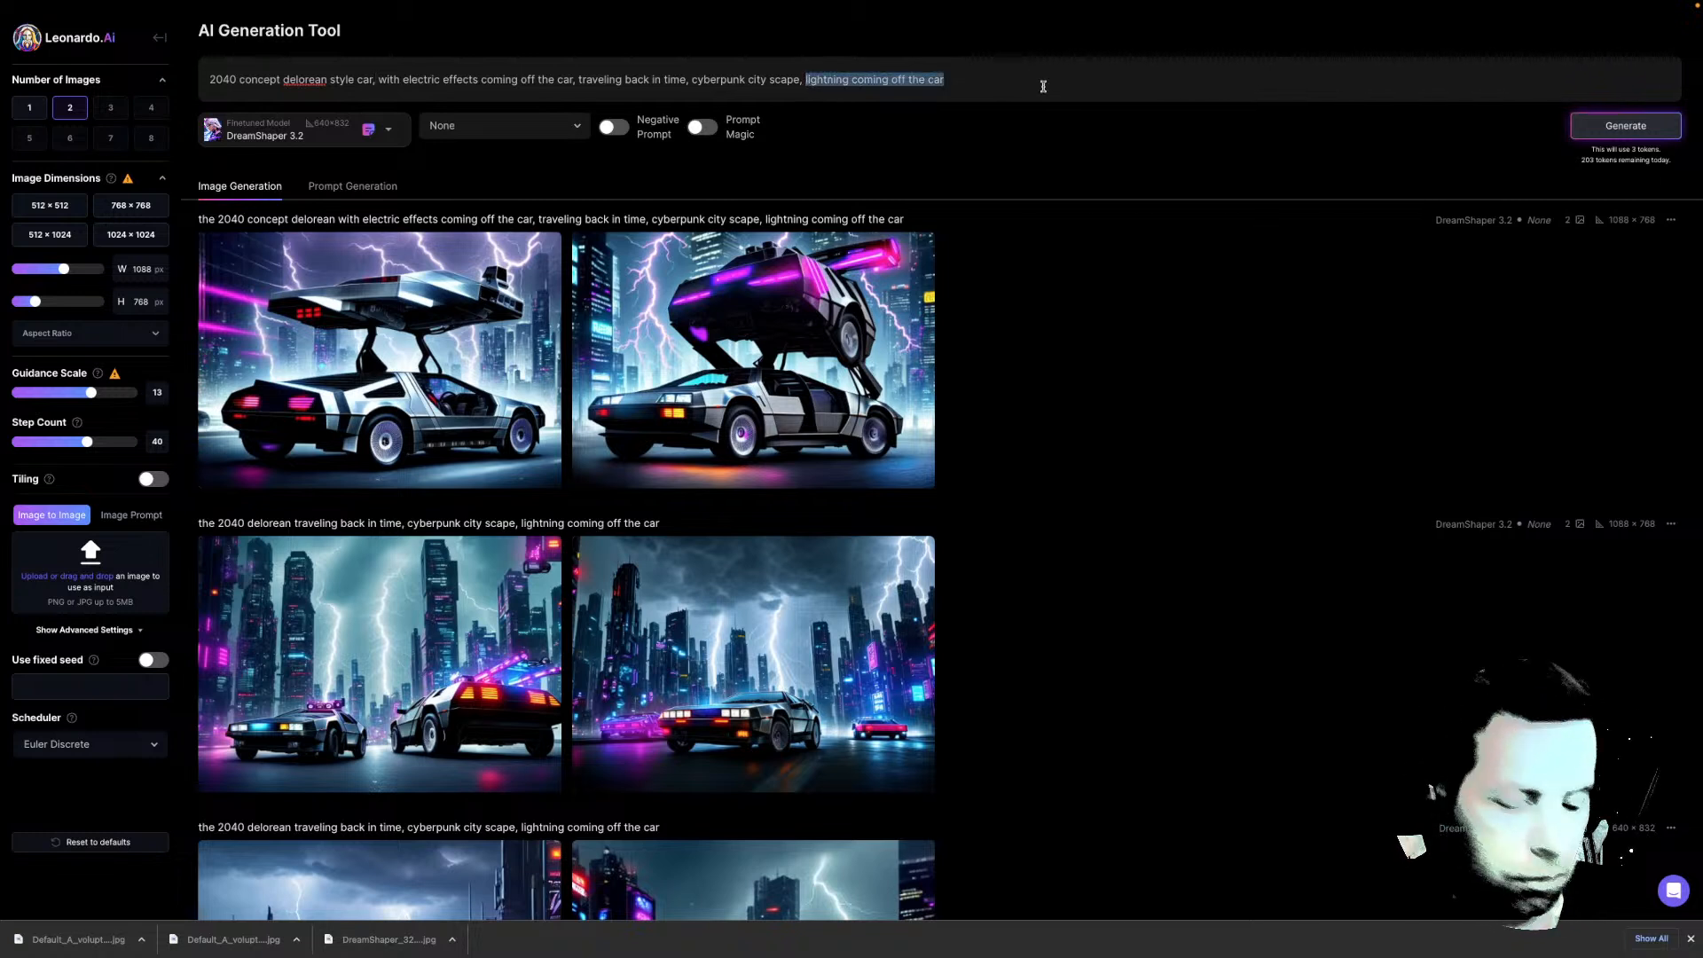
key(BackSpace)
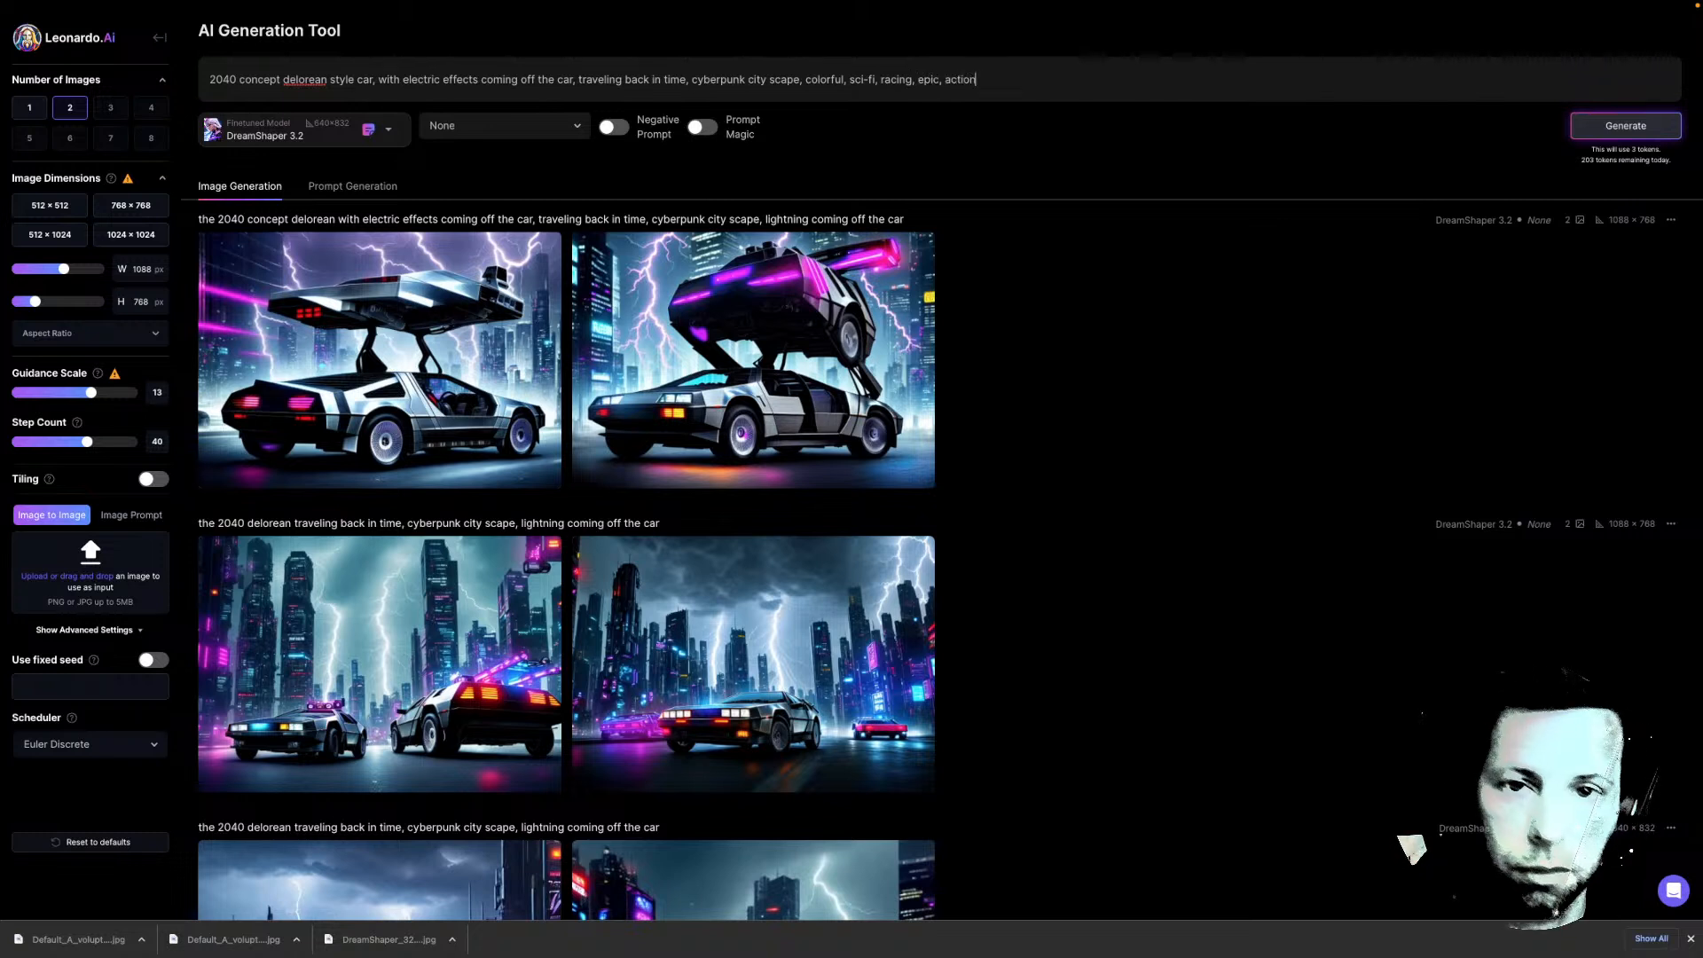
click(1602, 133)
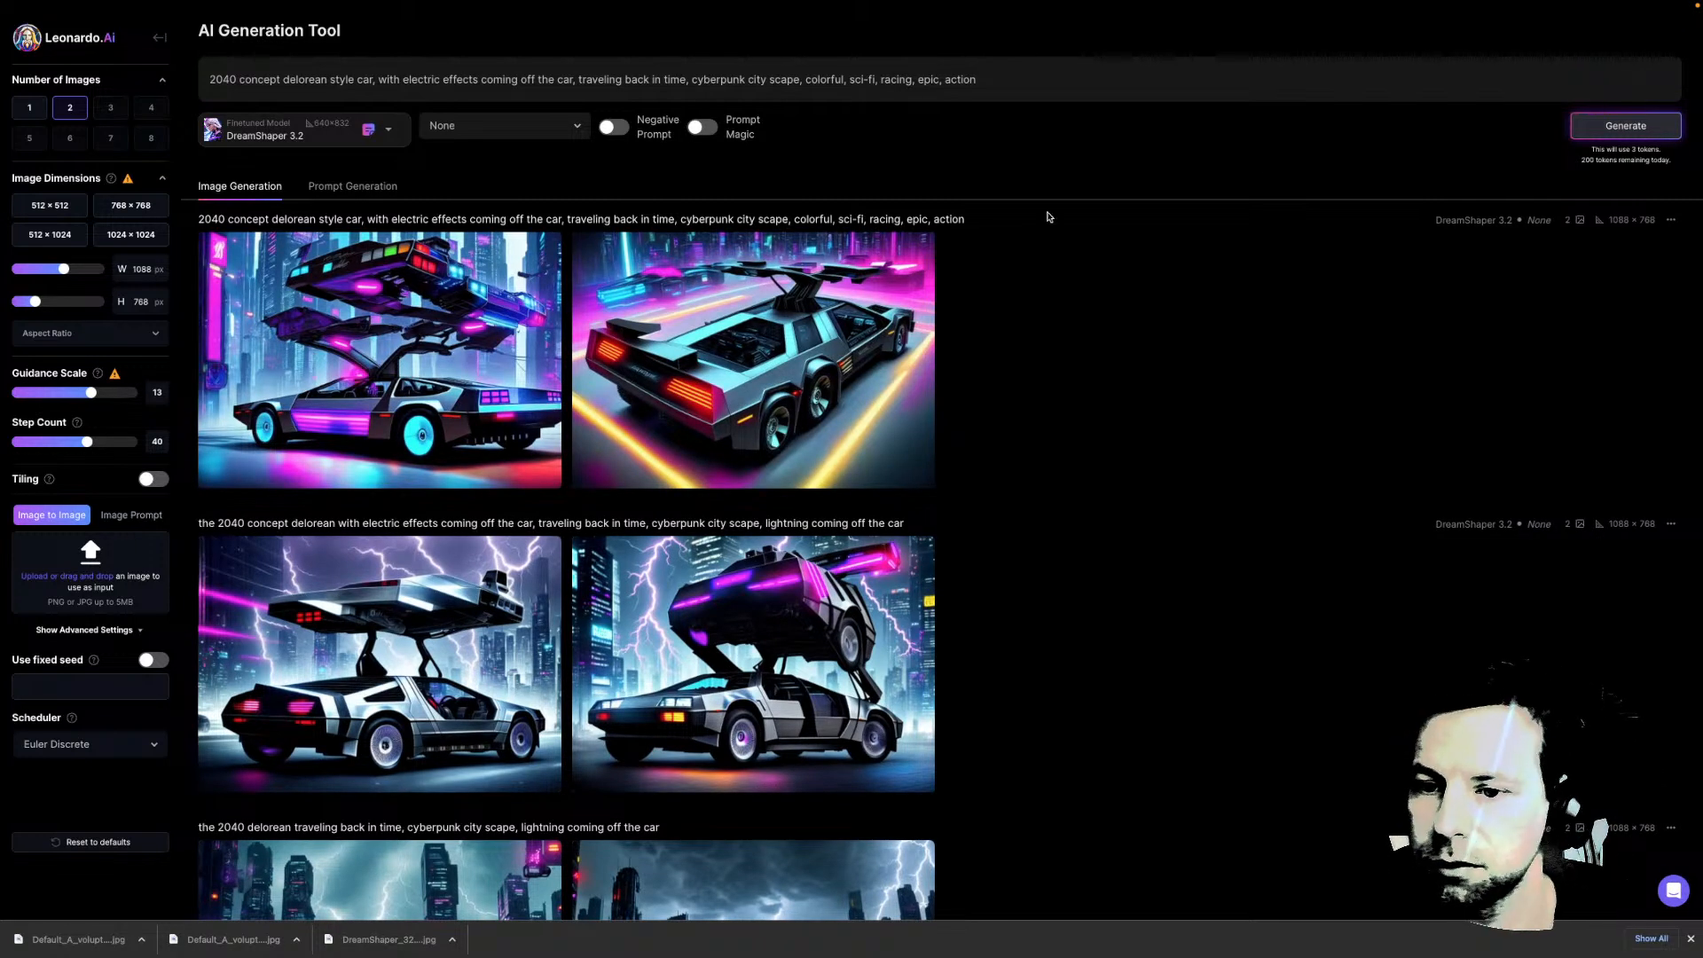
Enlarge the two new DeLorean style car images and switch between them to compare the designs
click(487, 331)
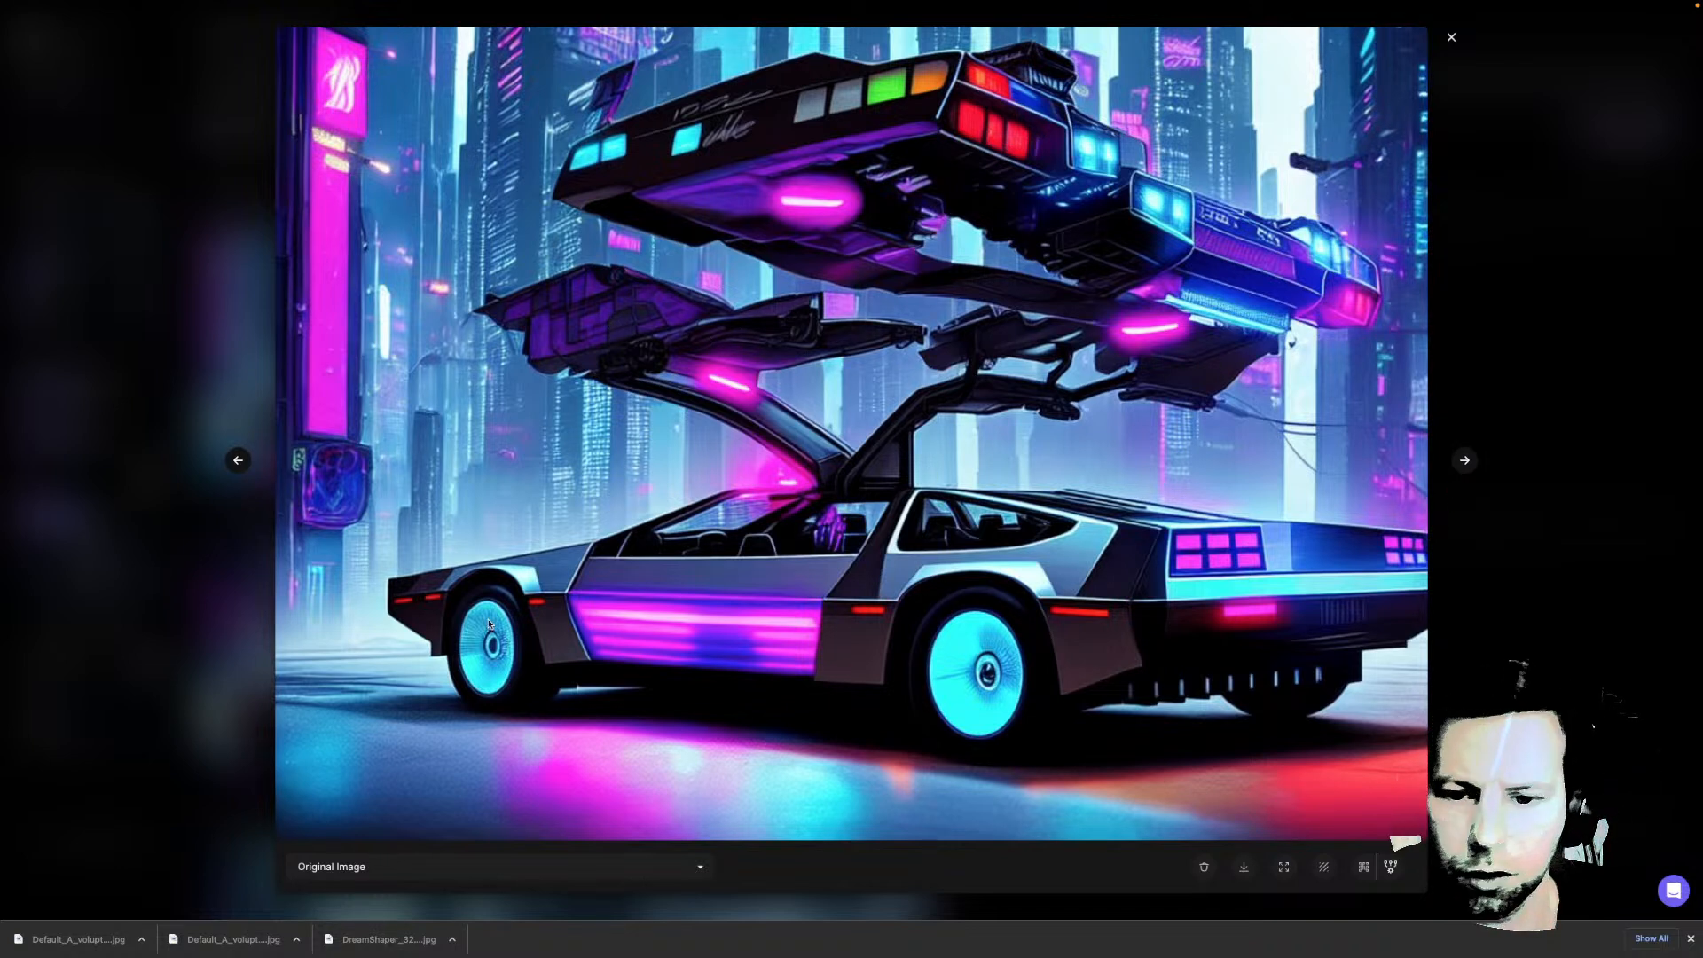
click(1464, 462)
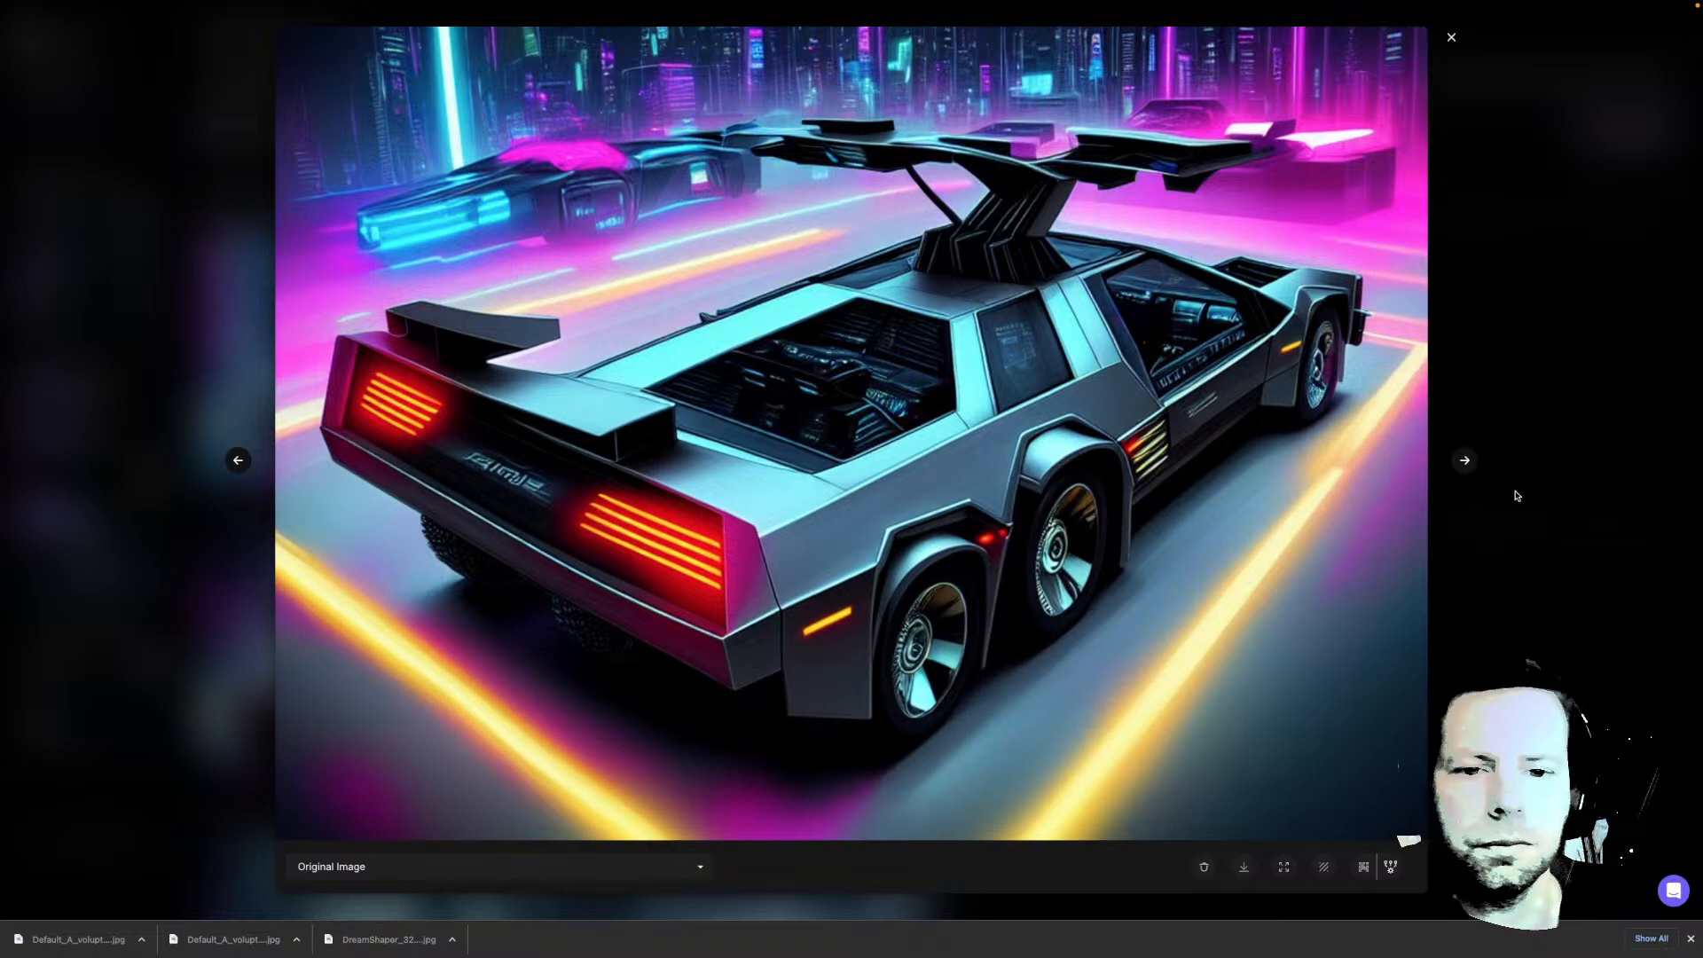
click(1464, 462)
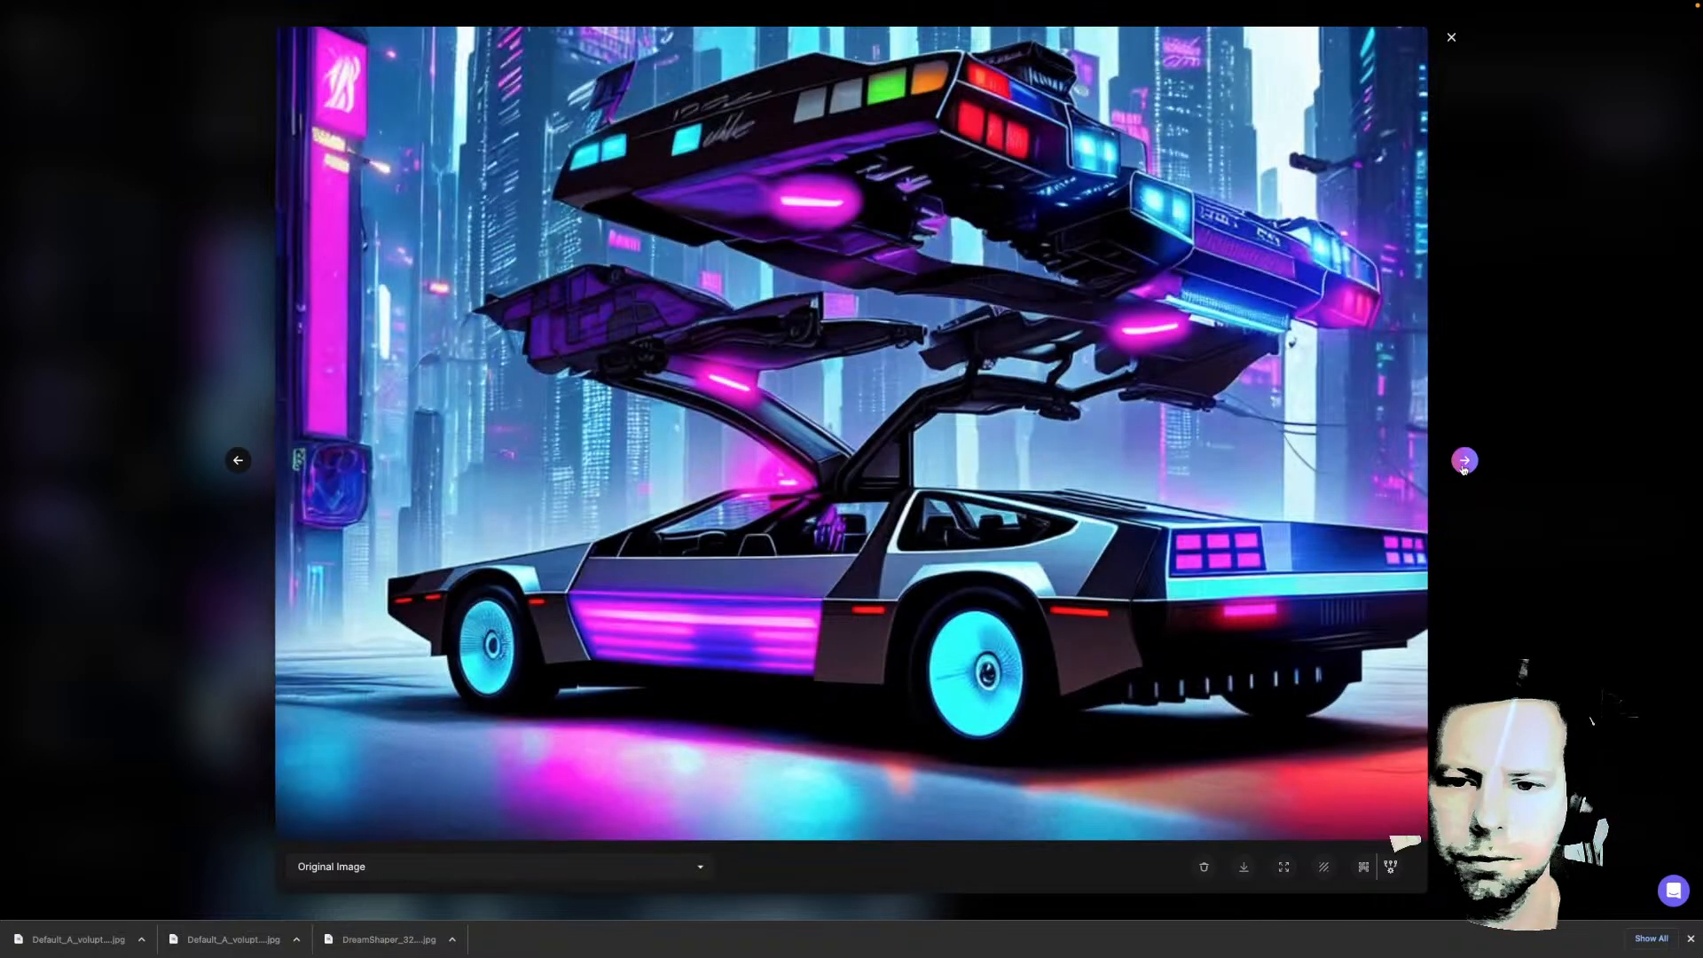
click(1558, 144)
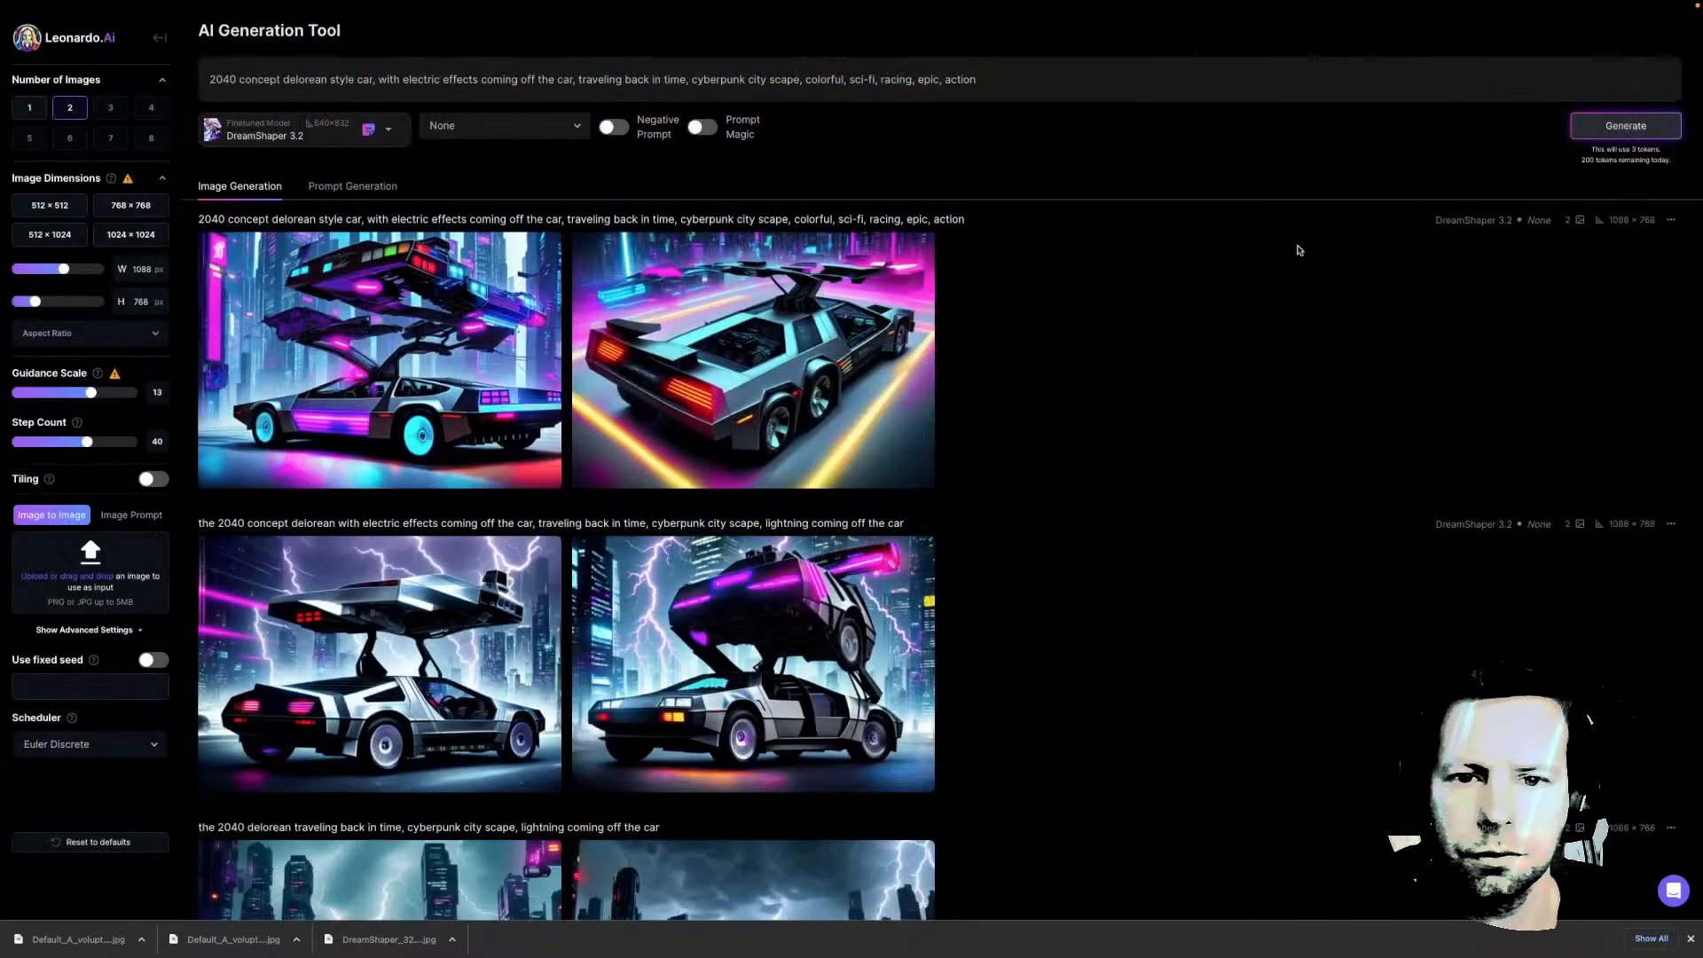
Try to copy the full image prompt into the basic prompt idea field of Prompt Generation
click(346, 187)
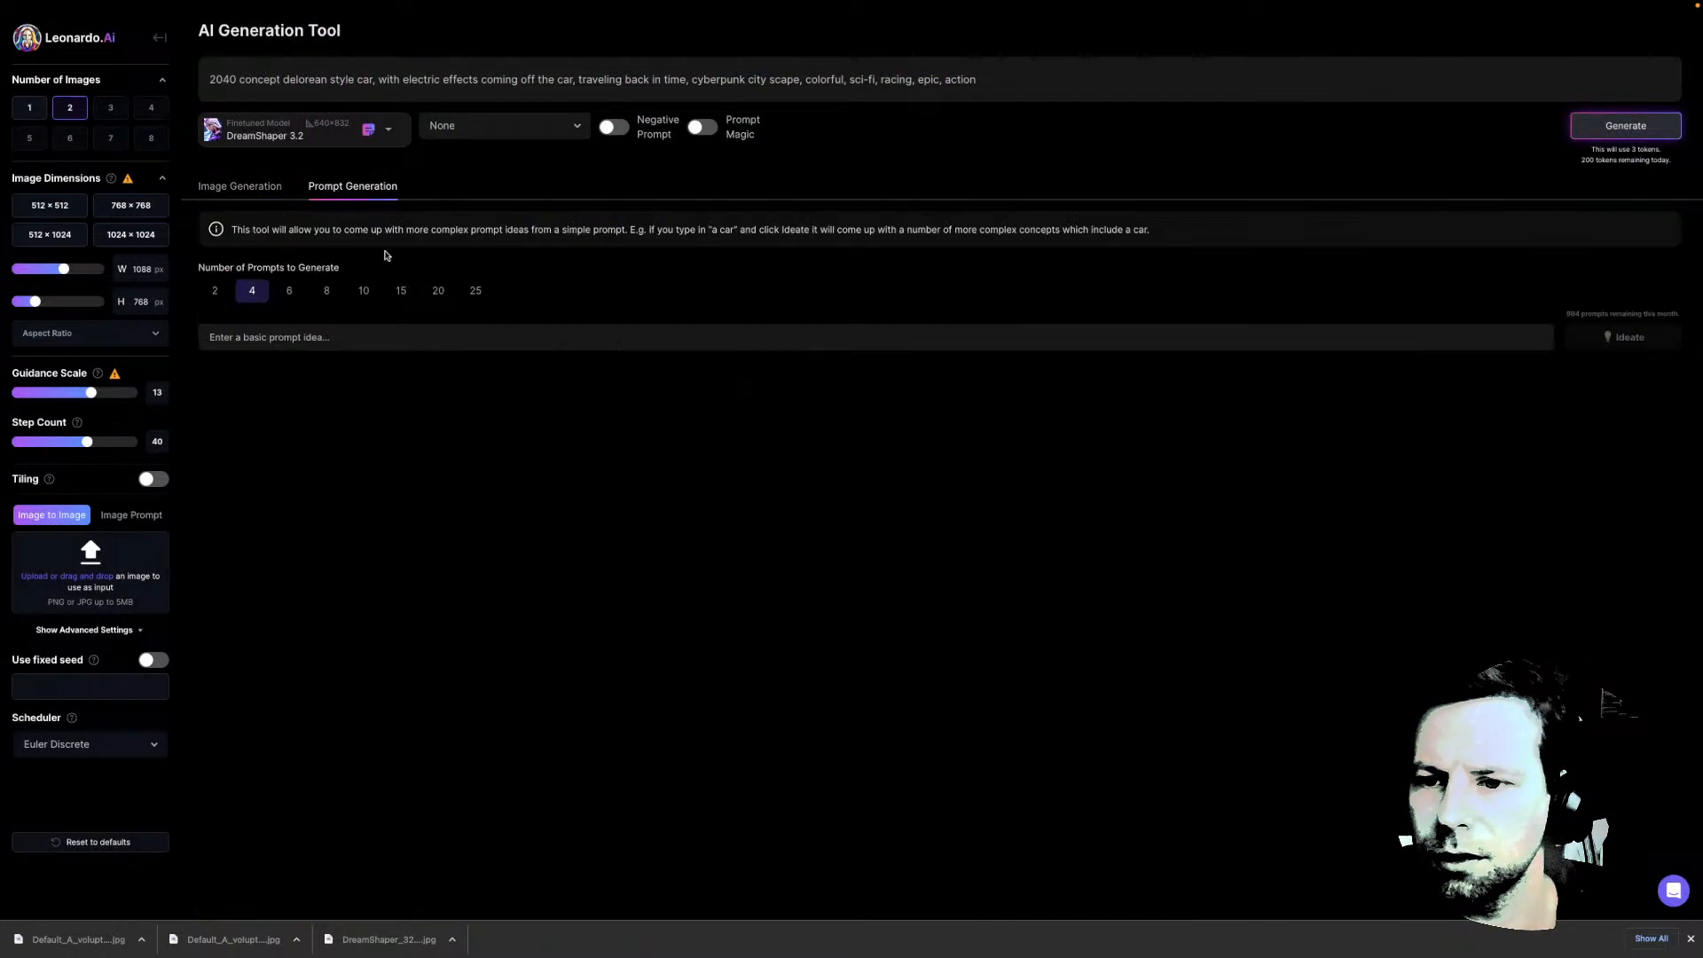
triple_click(427, 79)
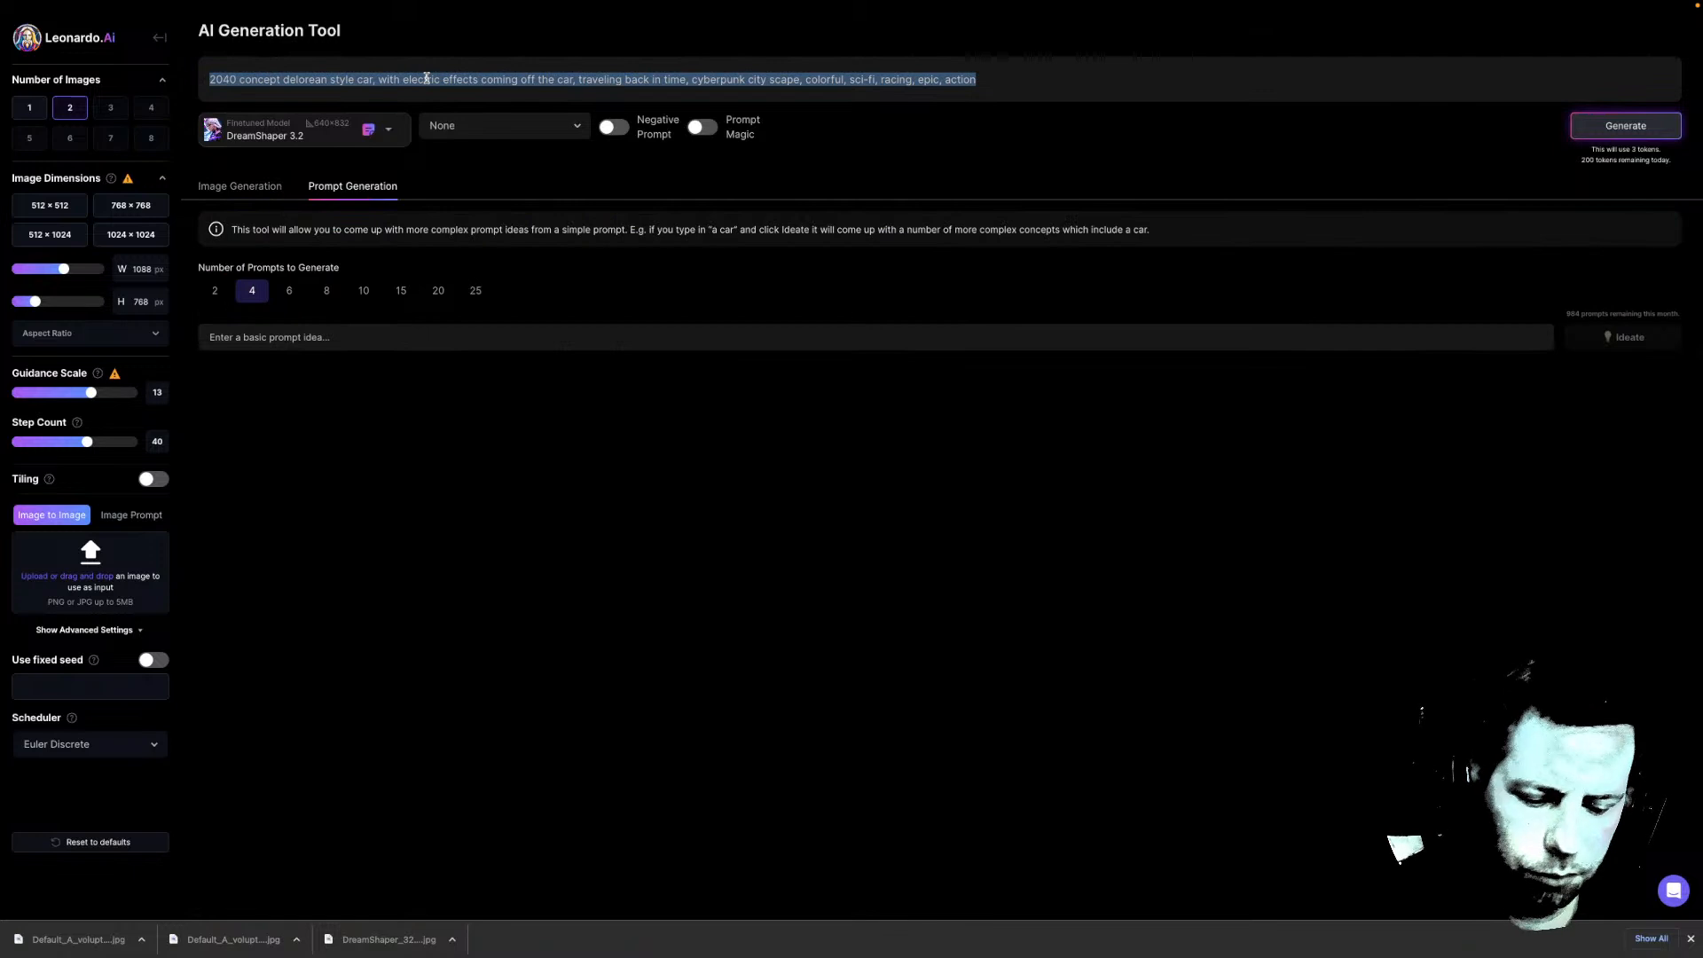
click(456, 346)
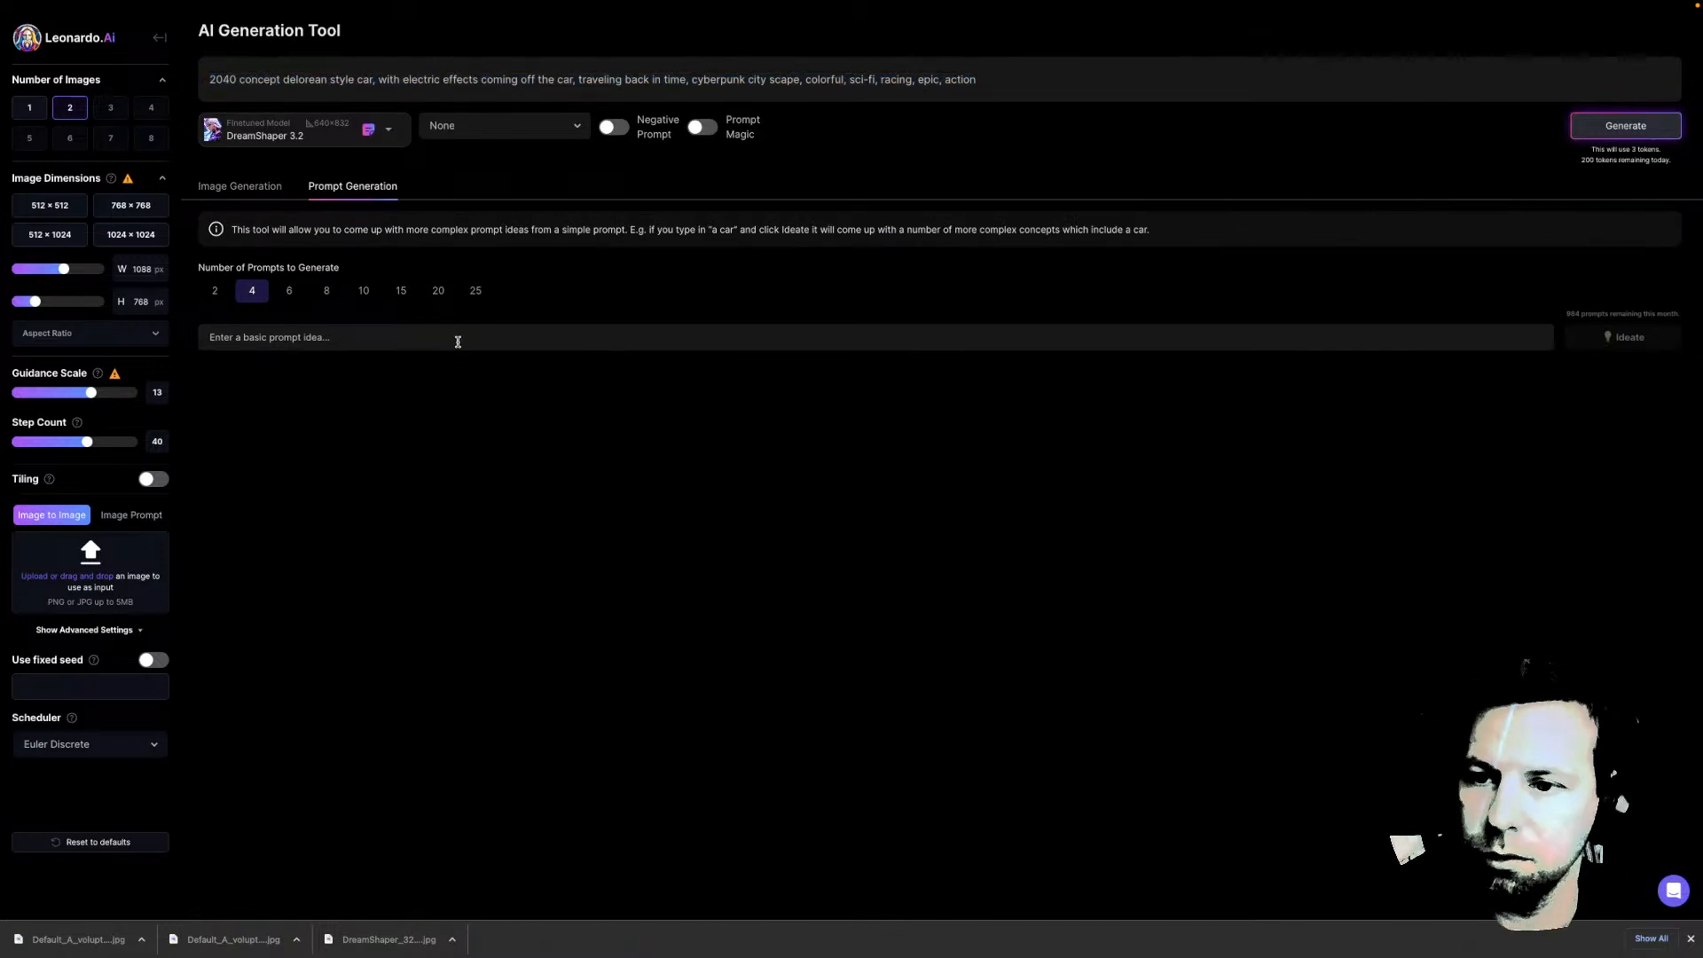
triple_click(451, 84)
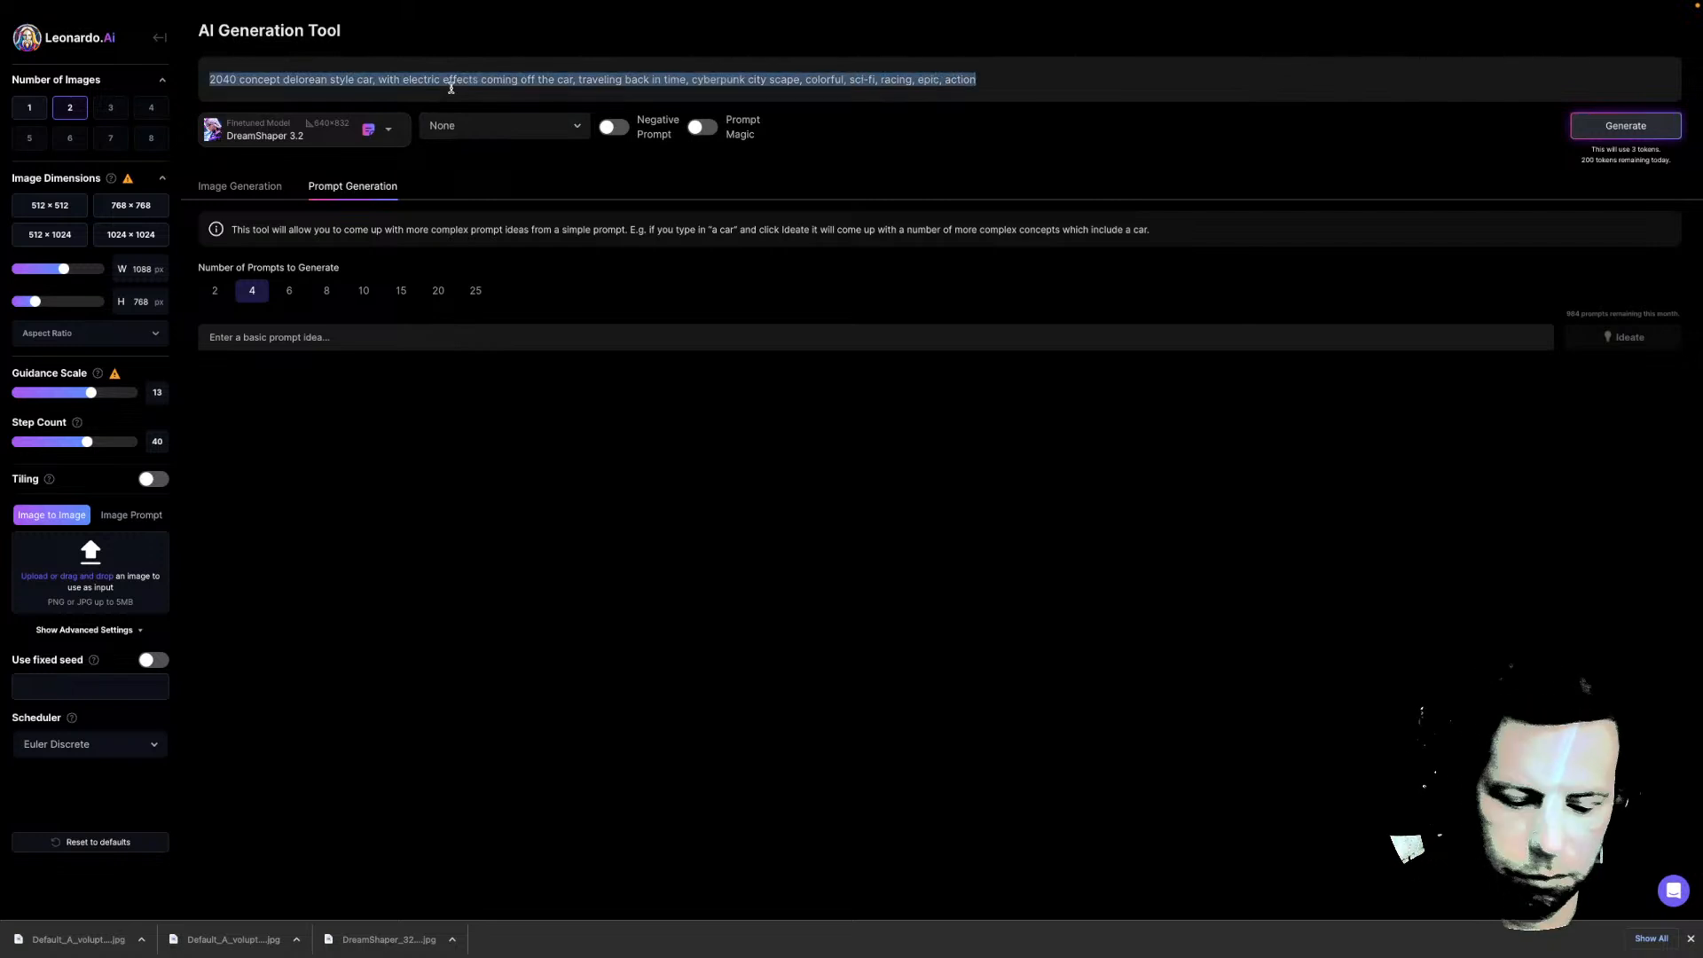
click(423, 344)
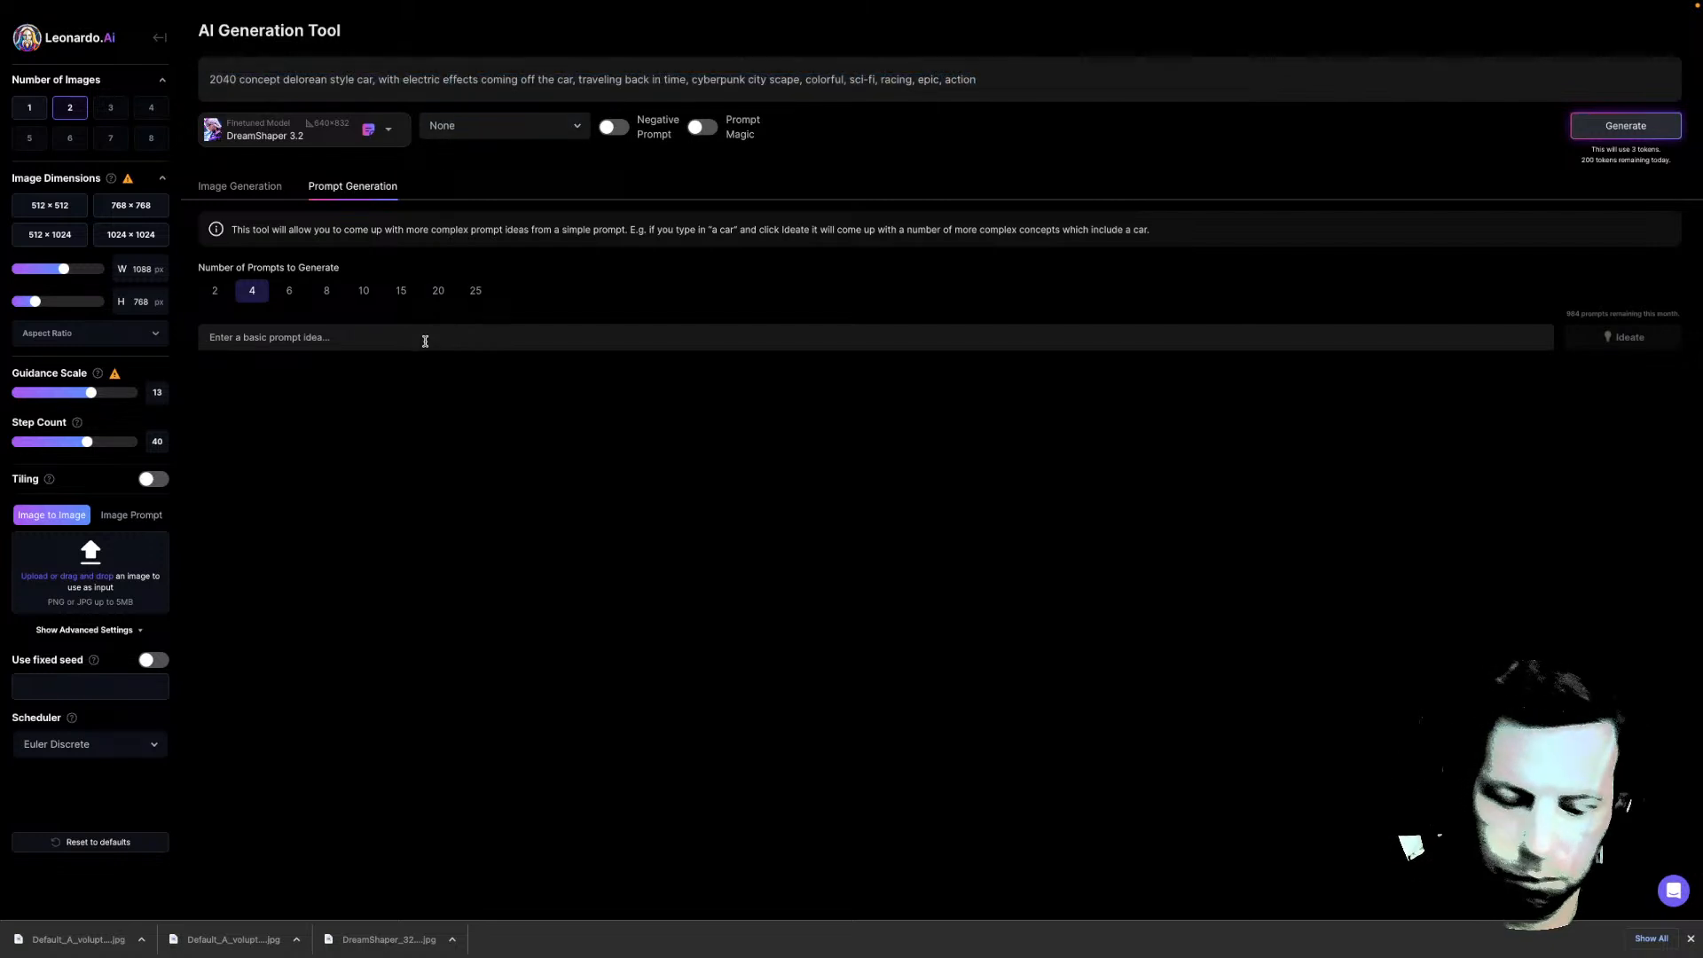
triple_click(382, 85)
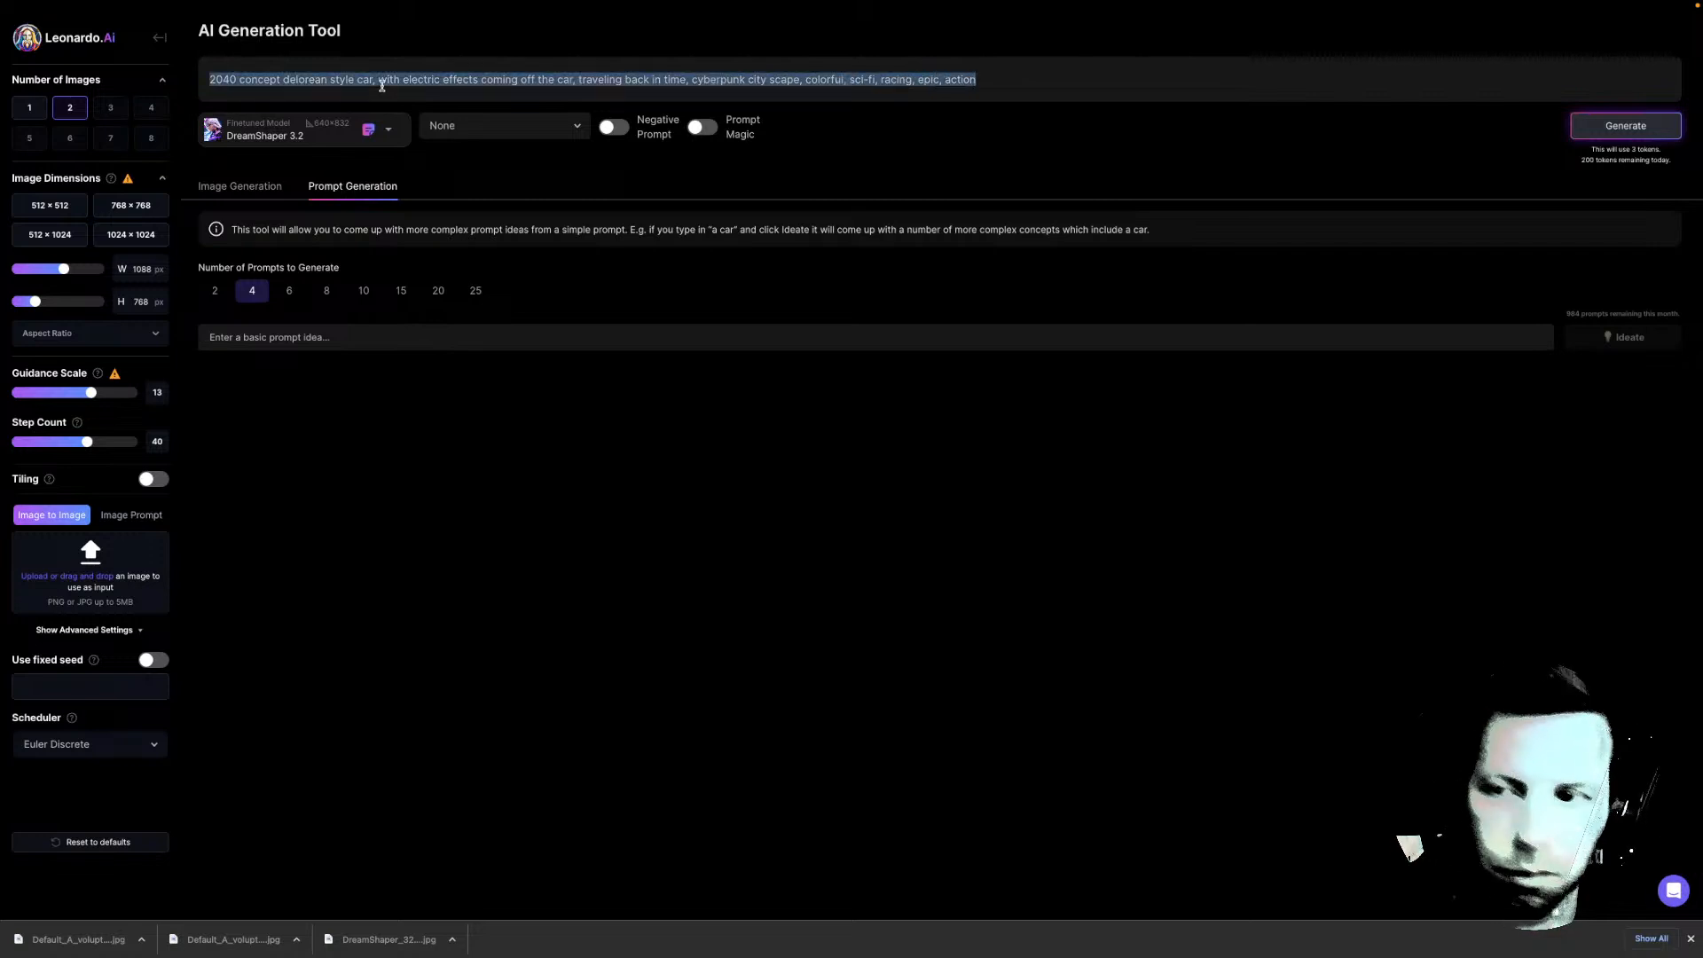
right_click(383, 85)
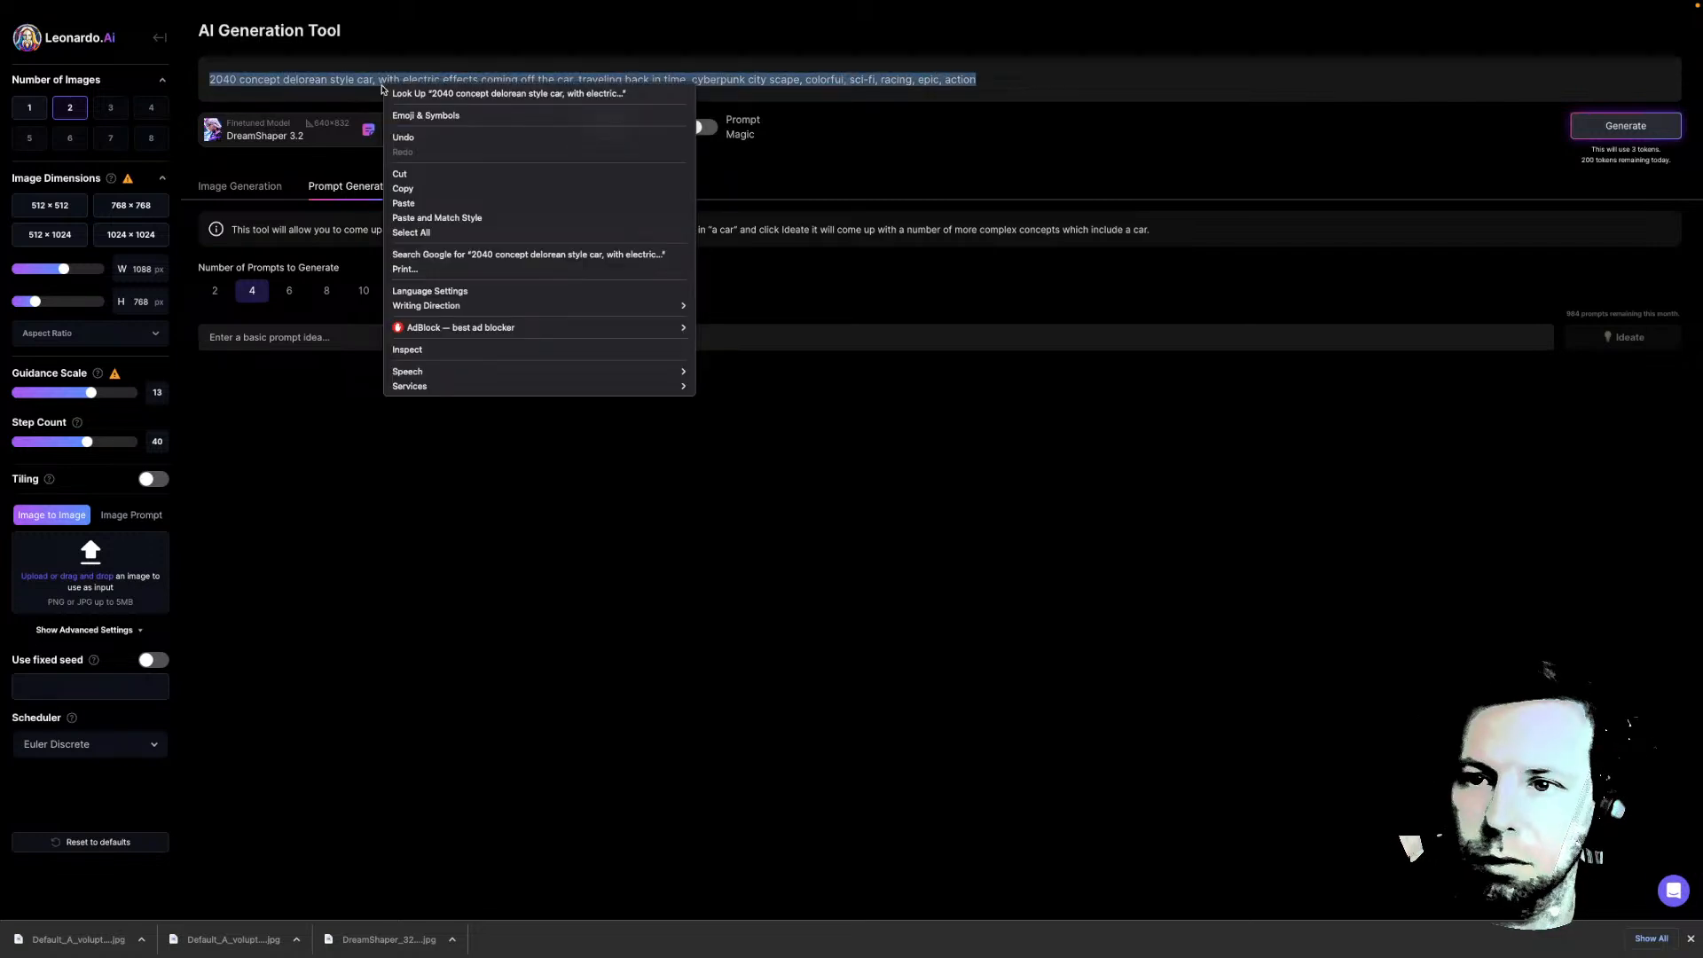
click(407, 192)
click(399, 342)
right_click(403, 342)
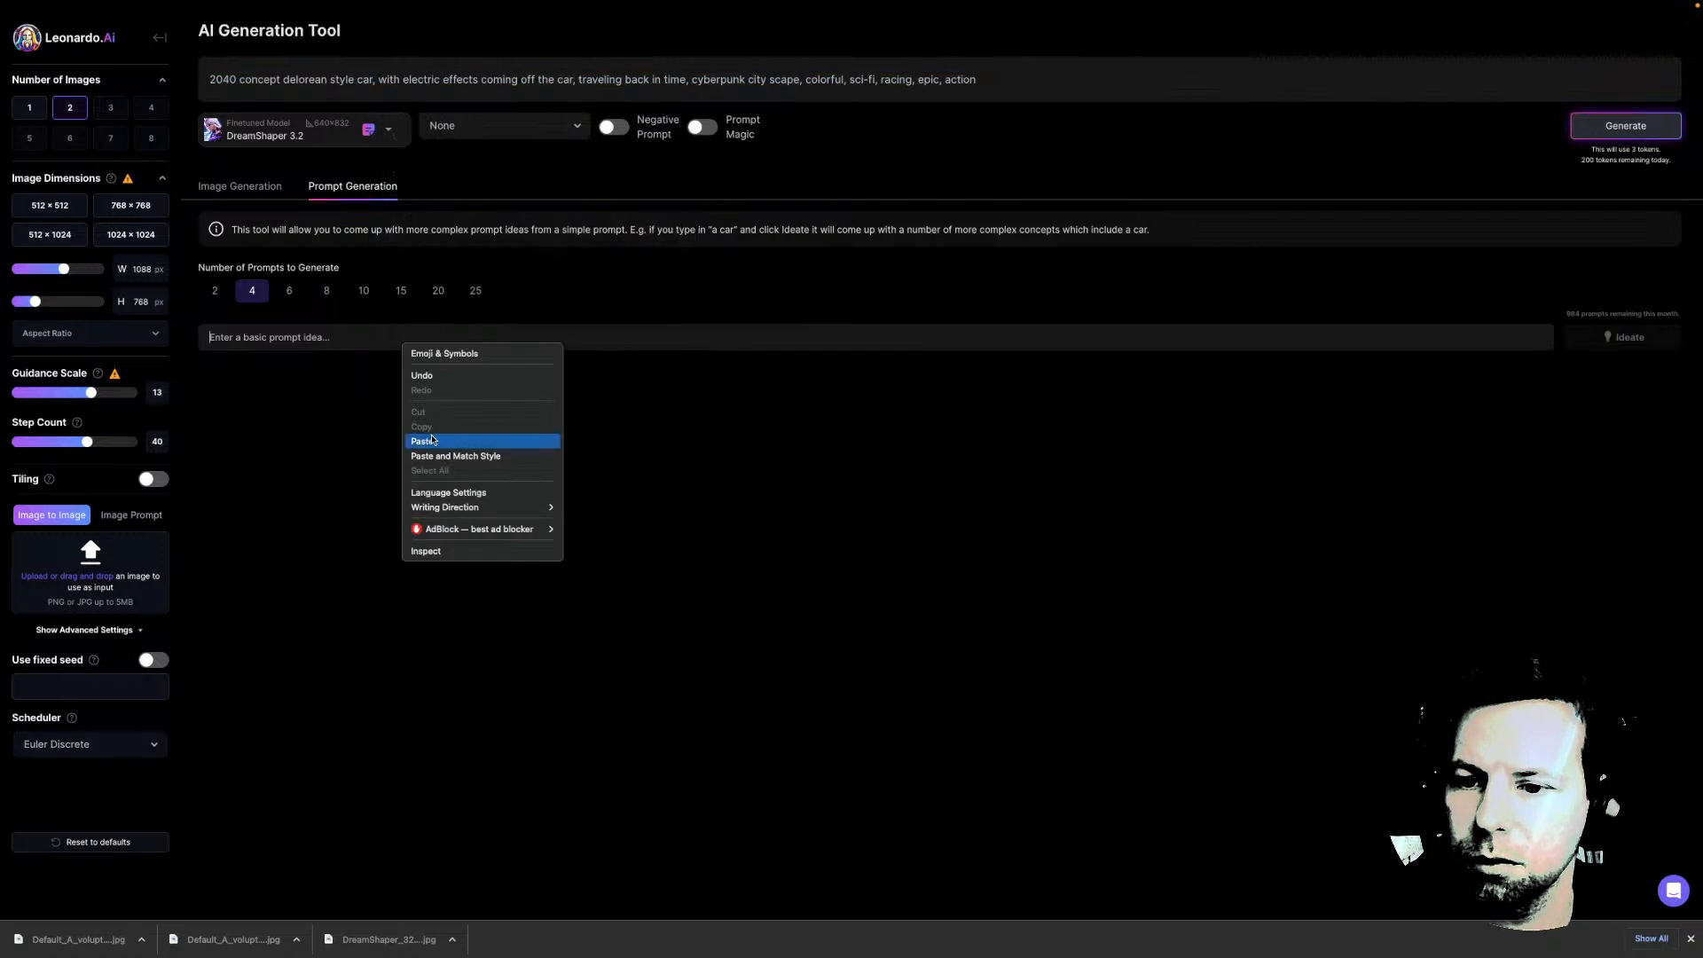
click(432, 441)
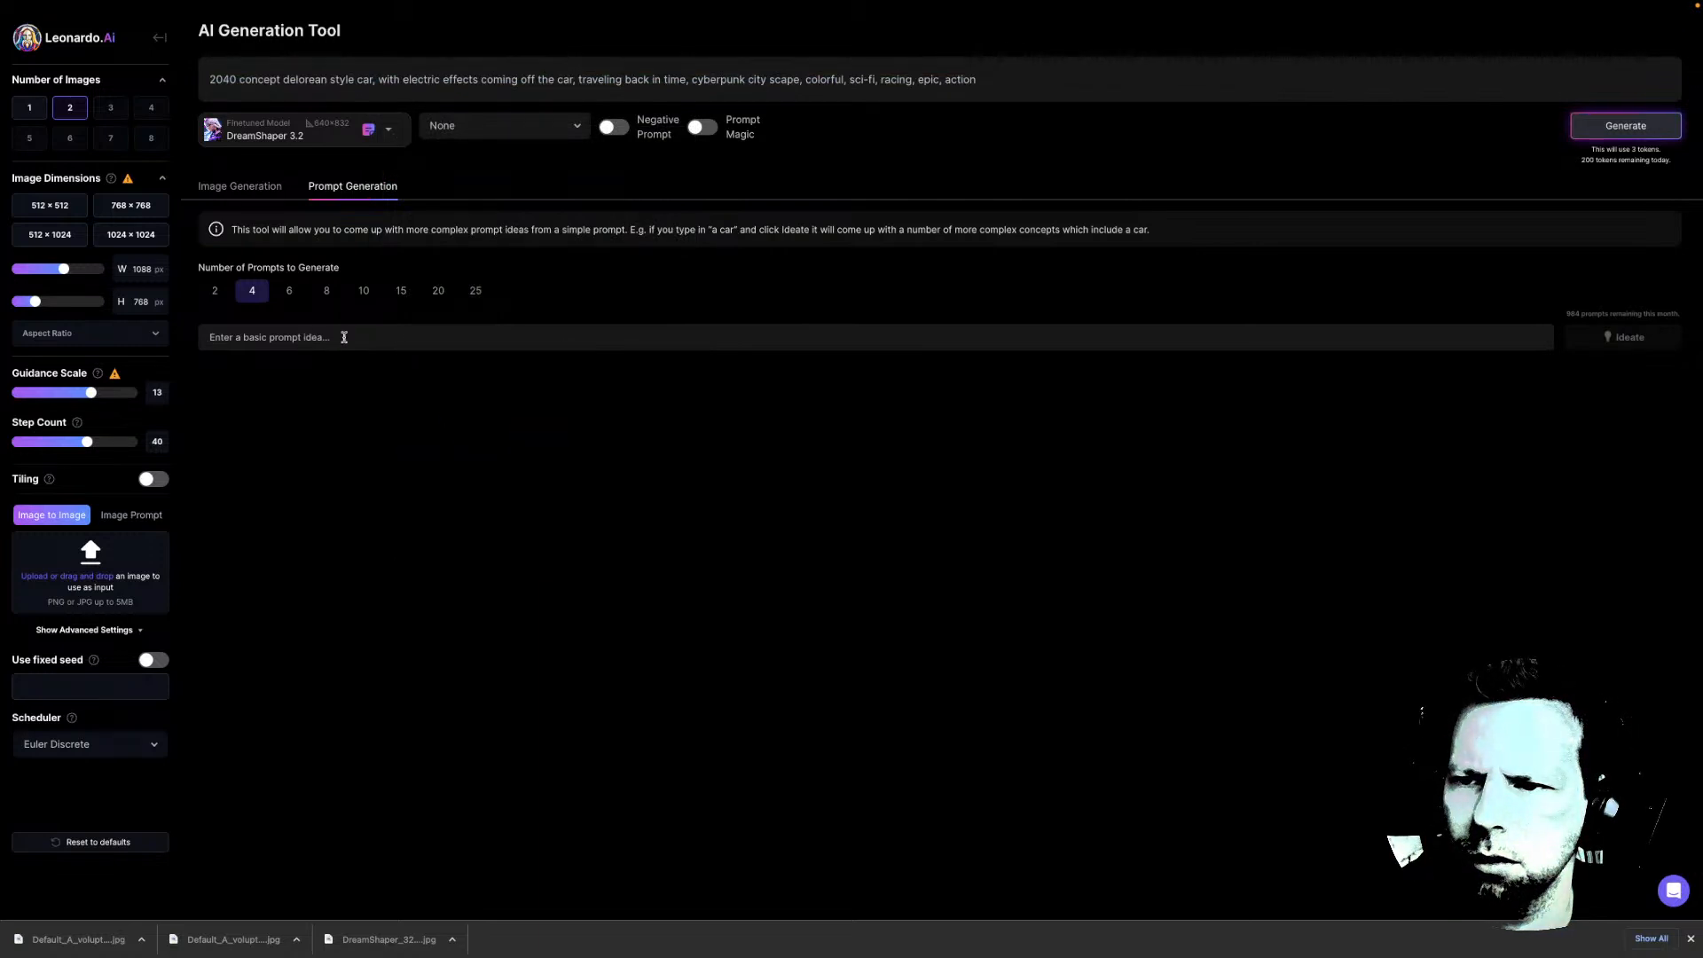
right_click(344, 337)
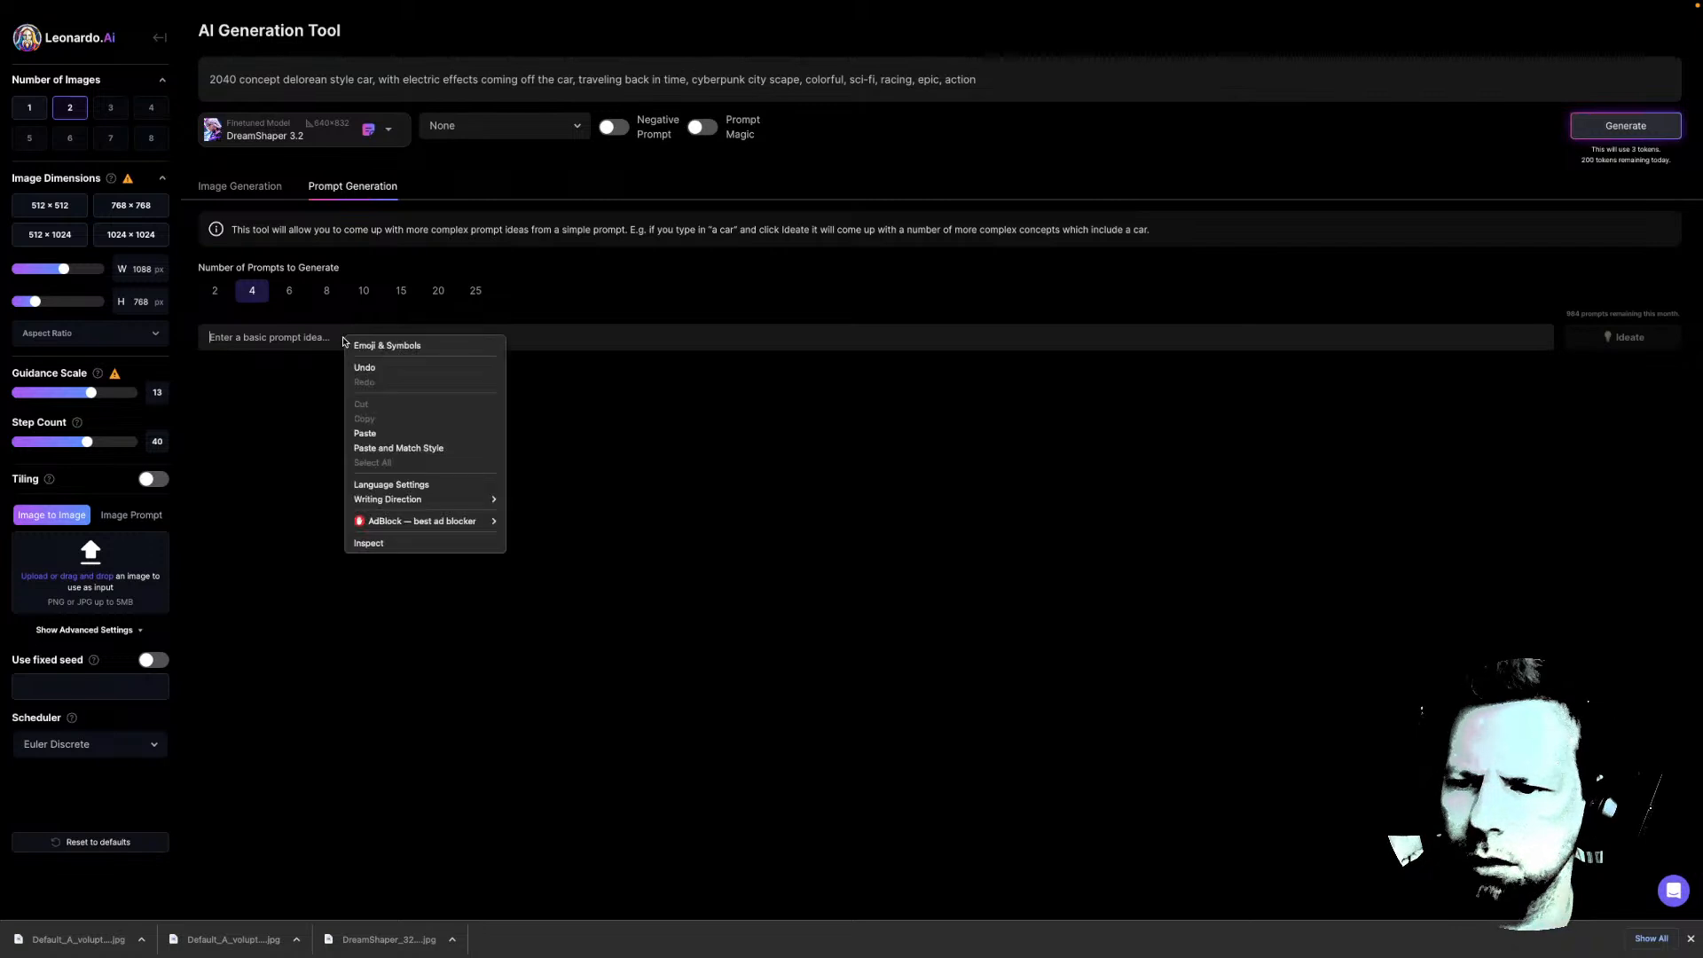
click(392, 434)
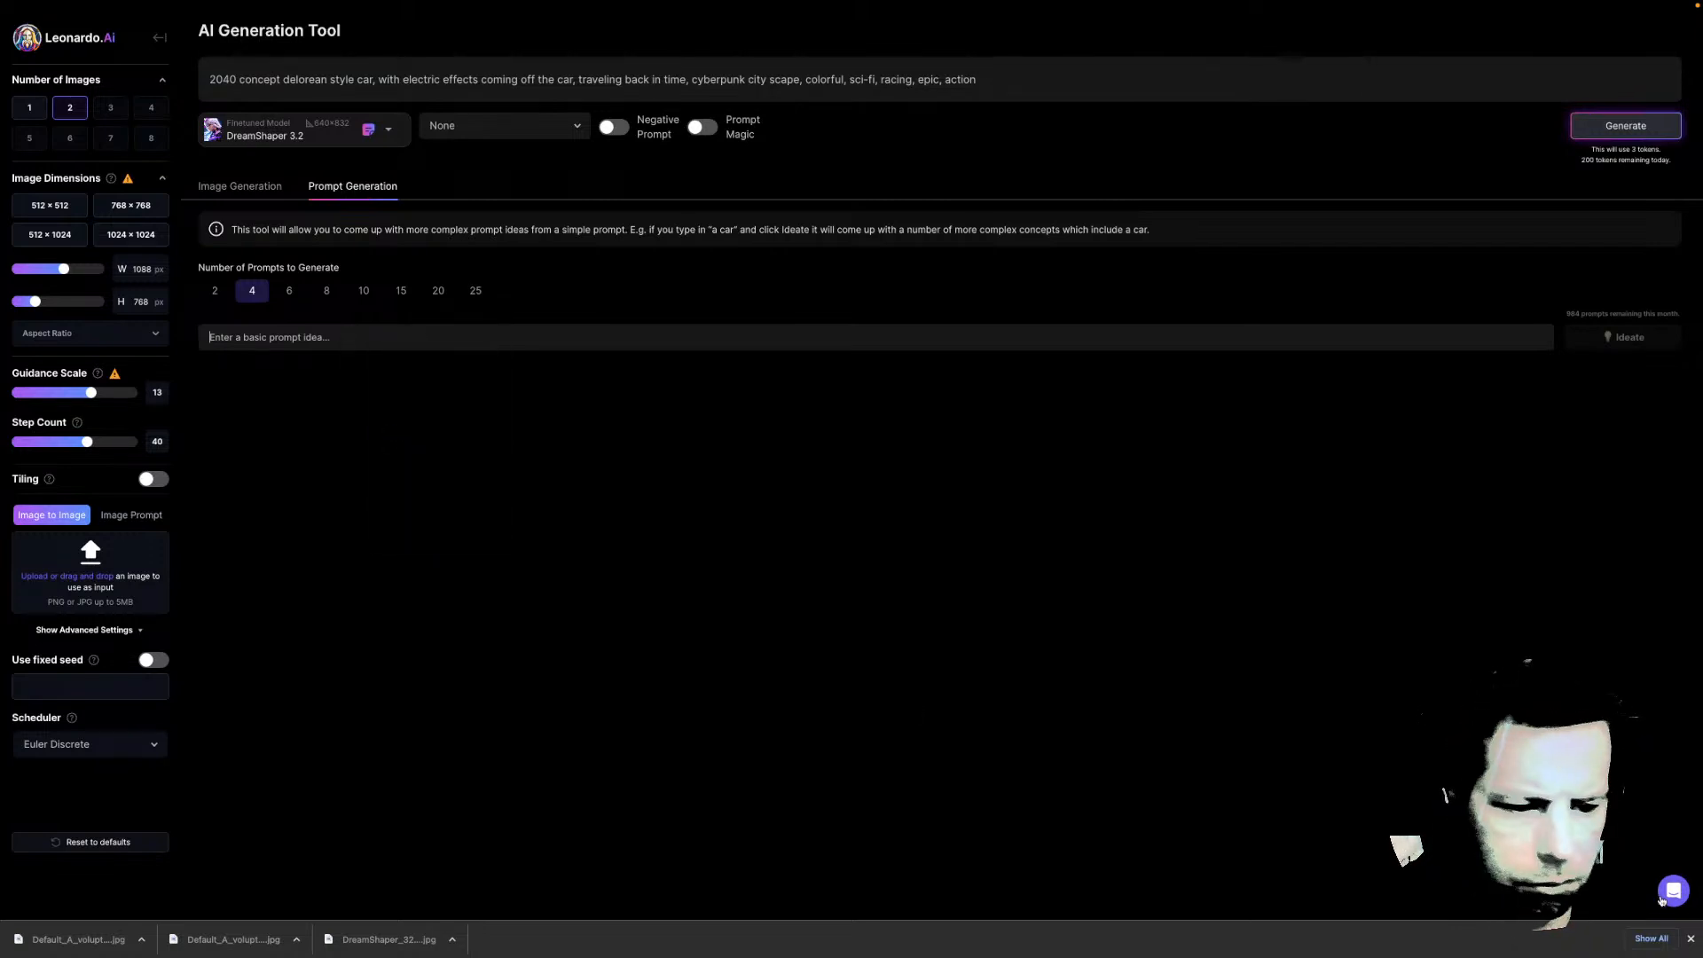
Close the browser's downloads bar, reload the page and reopen Prompt Generation
click(1690, 938)
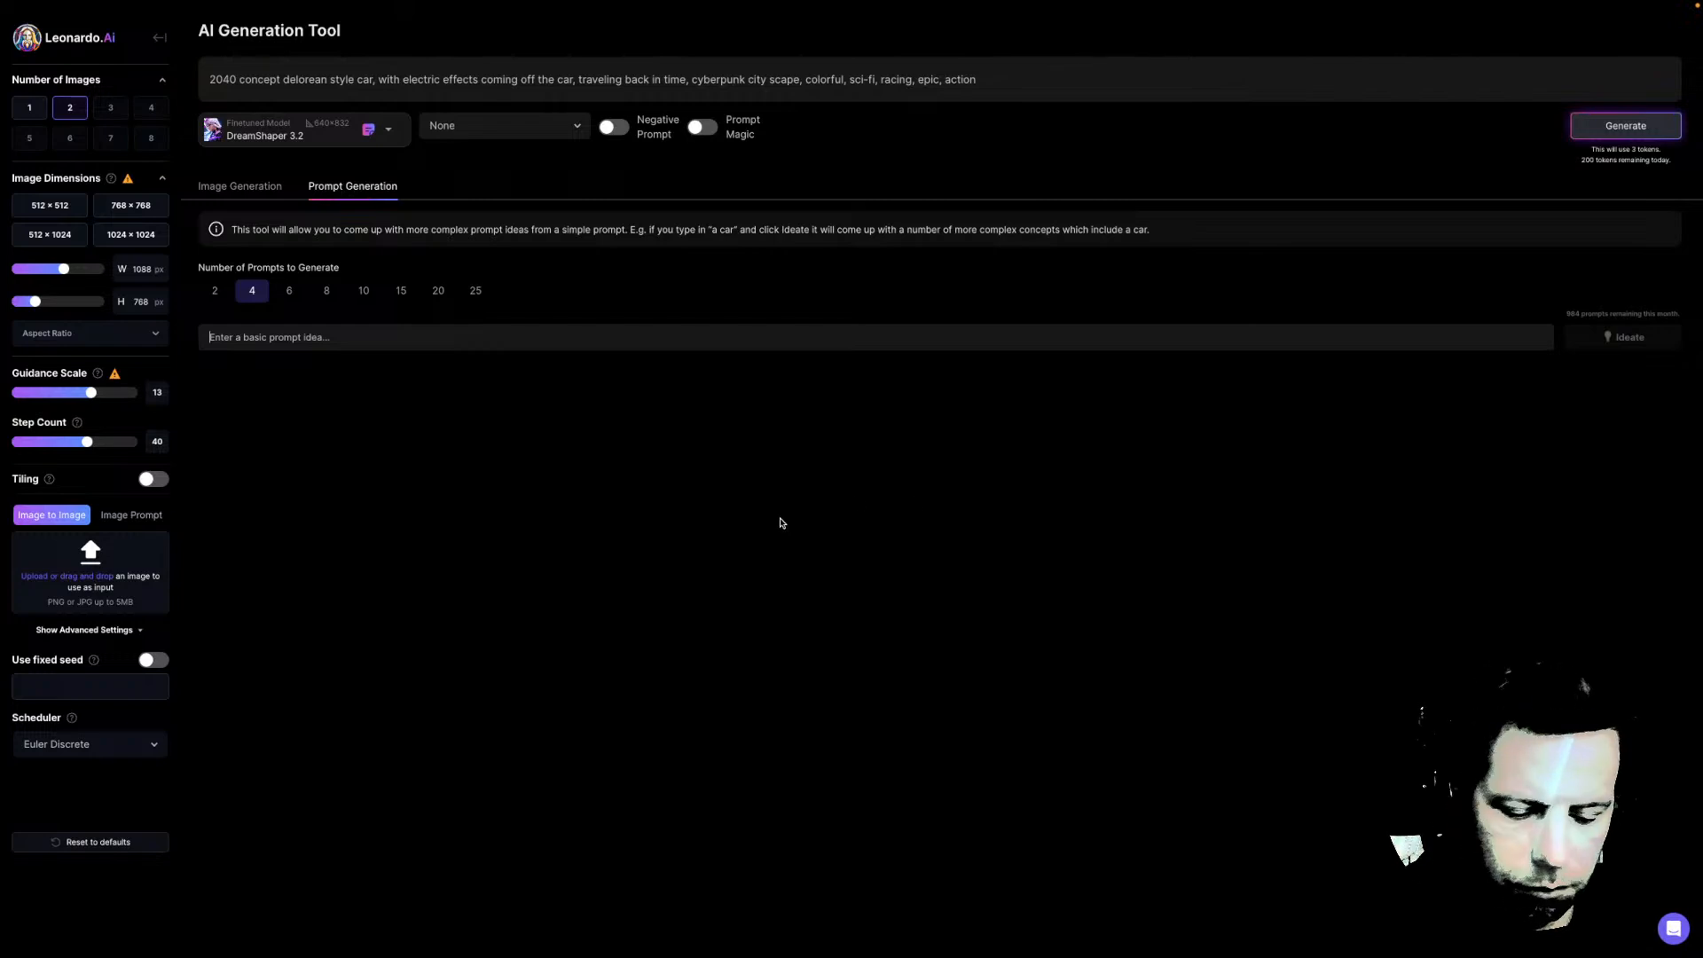
key(super+r)
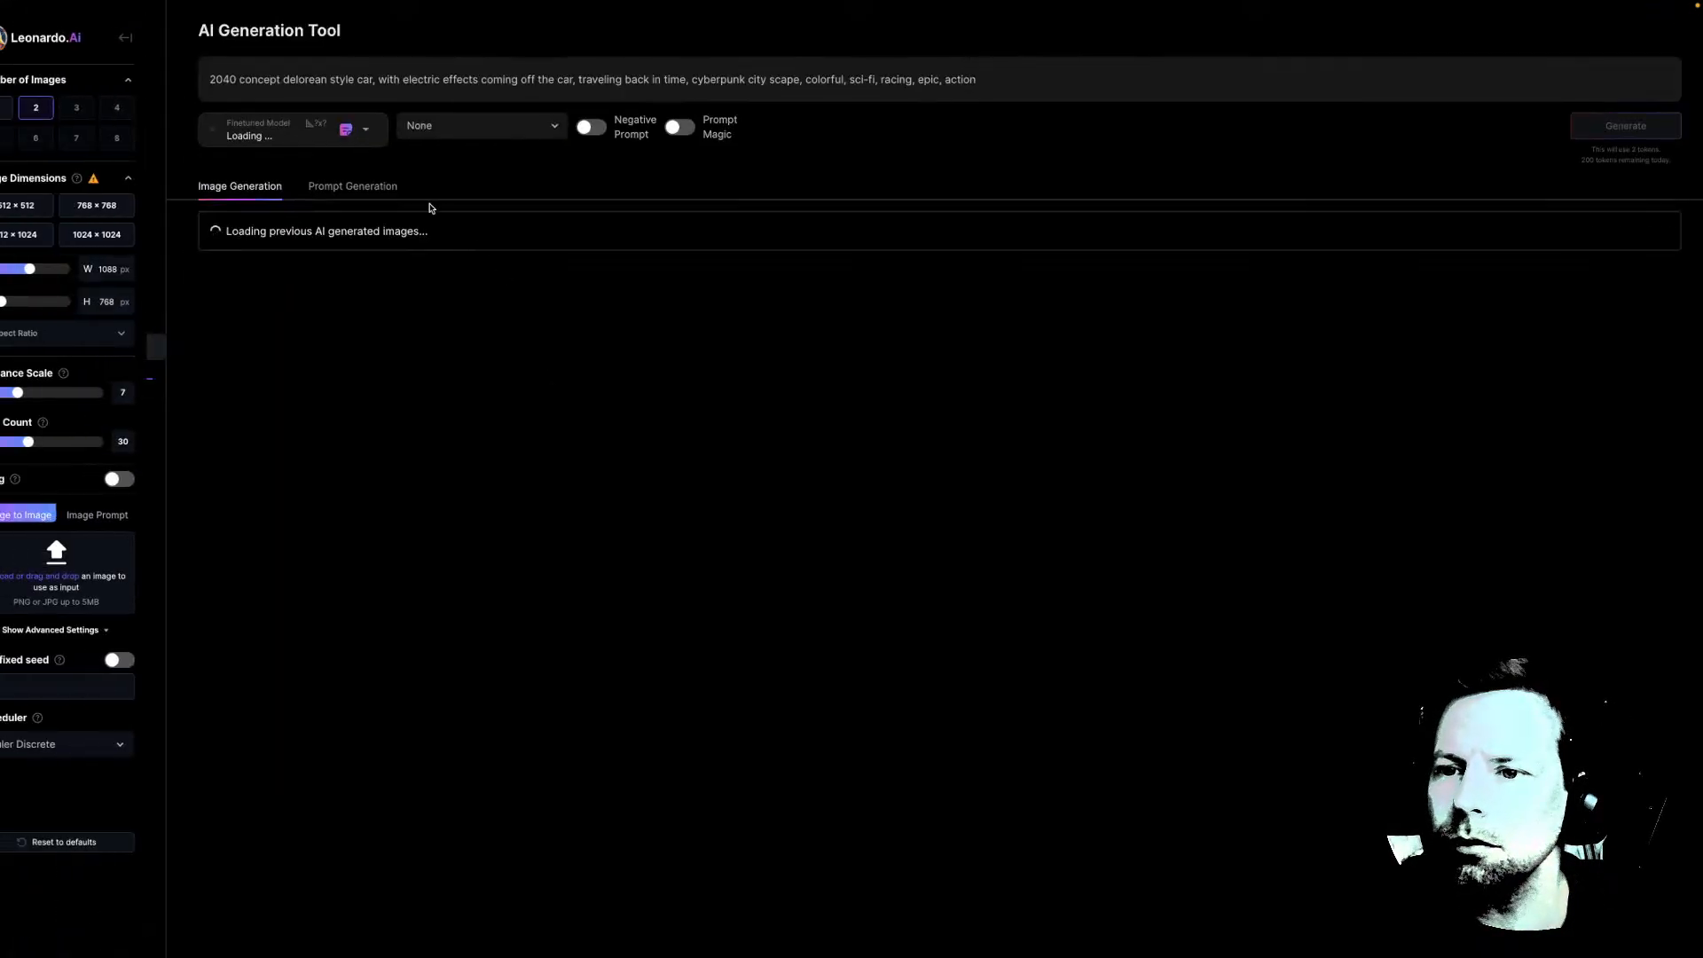
click(368, 190)
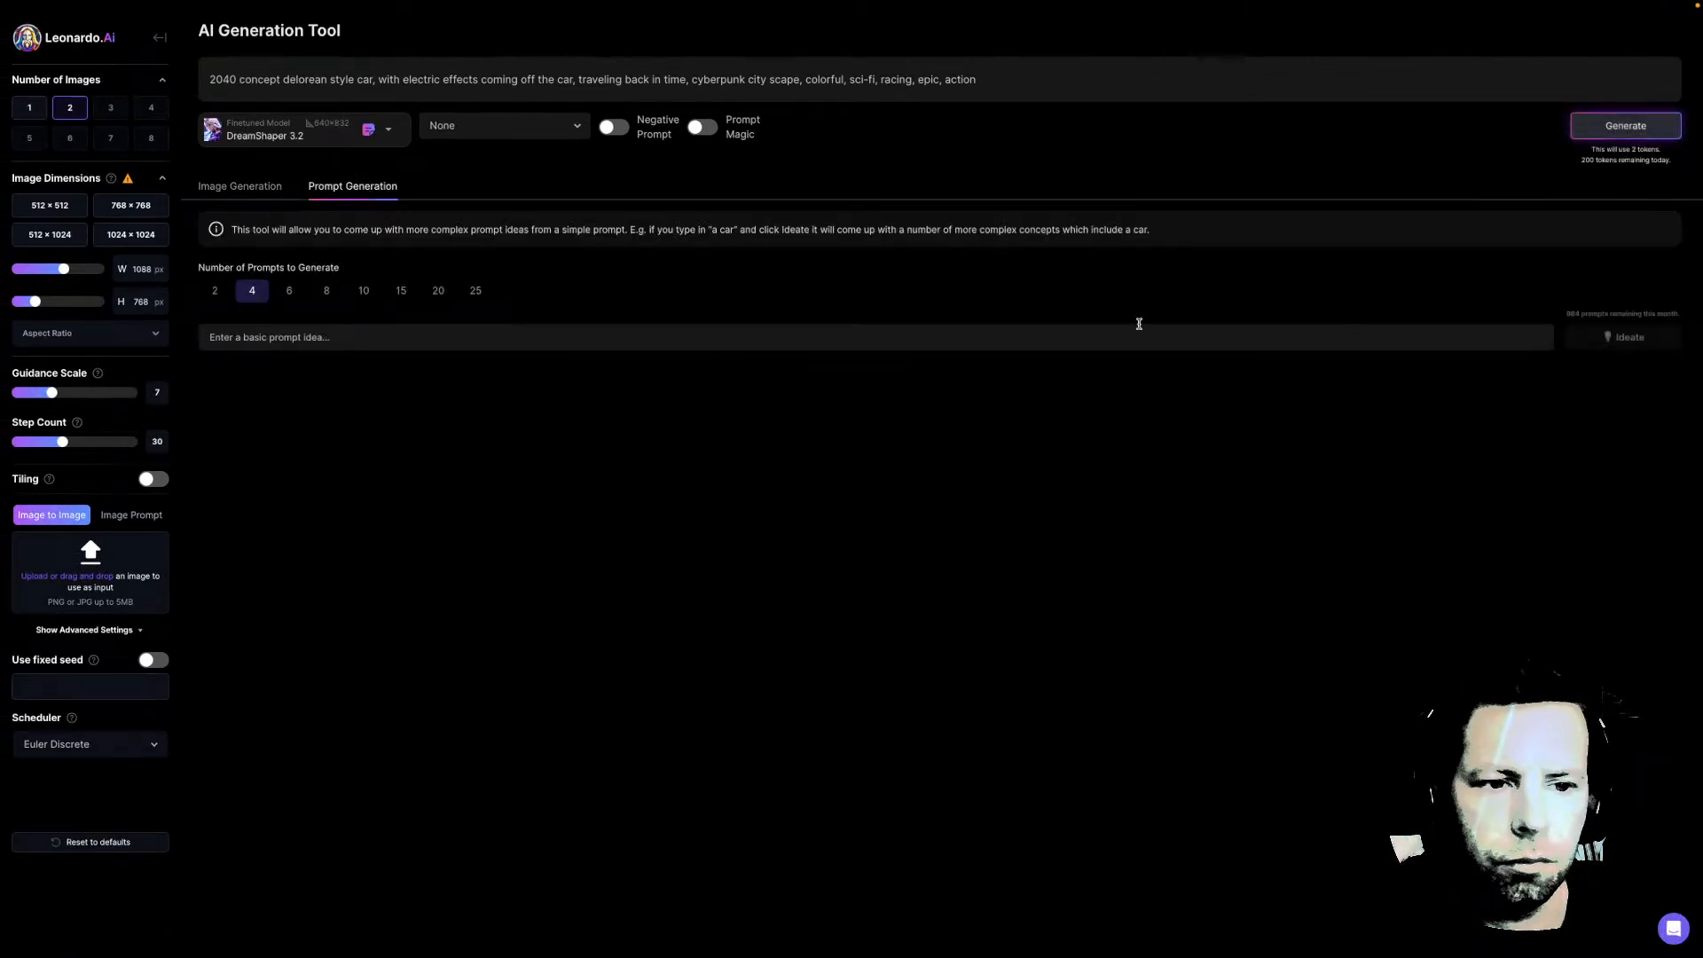
click(1041, 338)
text(A voluptuous perfect body, with a punk attitude, adorned with elaborate tattoos, wearing a stained glass corset, illuminated by a rim-light, with a slight smile, in an acidpunk, steampunk, cyberpunk, and 1920s inspired mix of neon art nouveau)
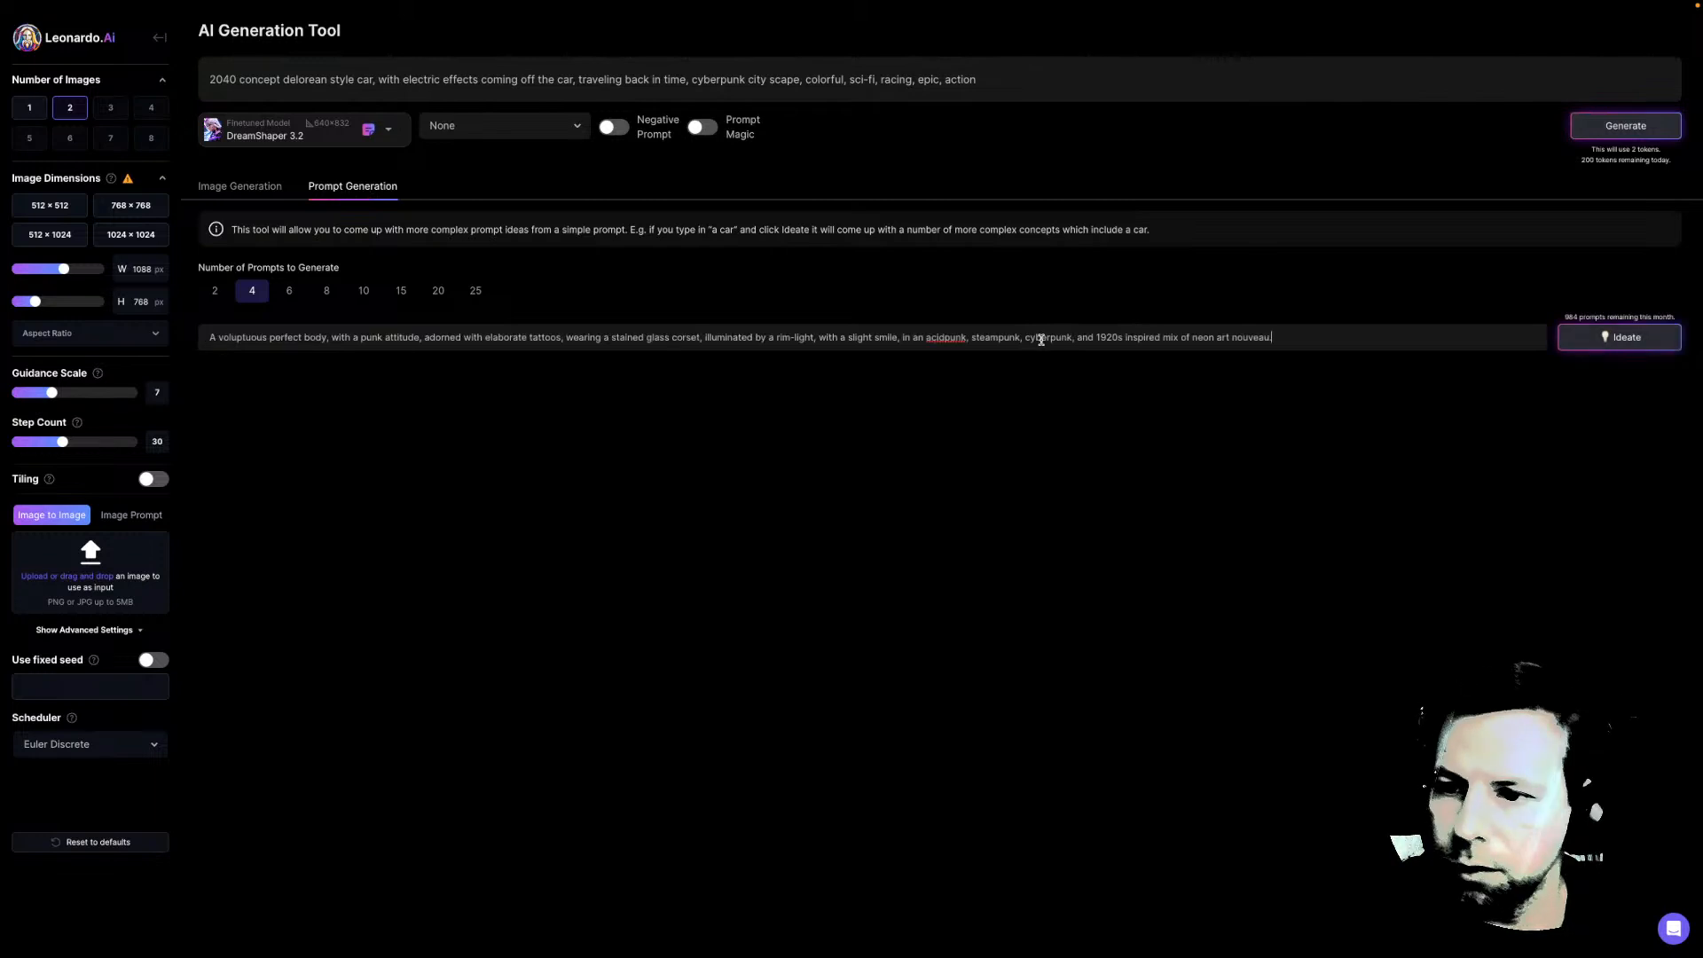
key(ctrl+z)
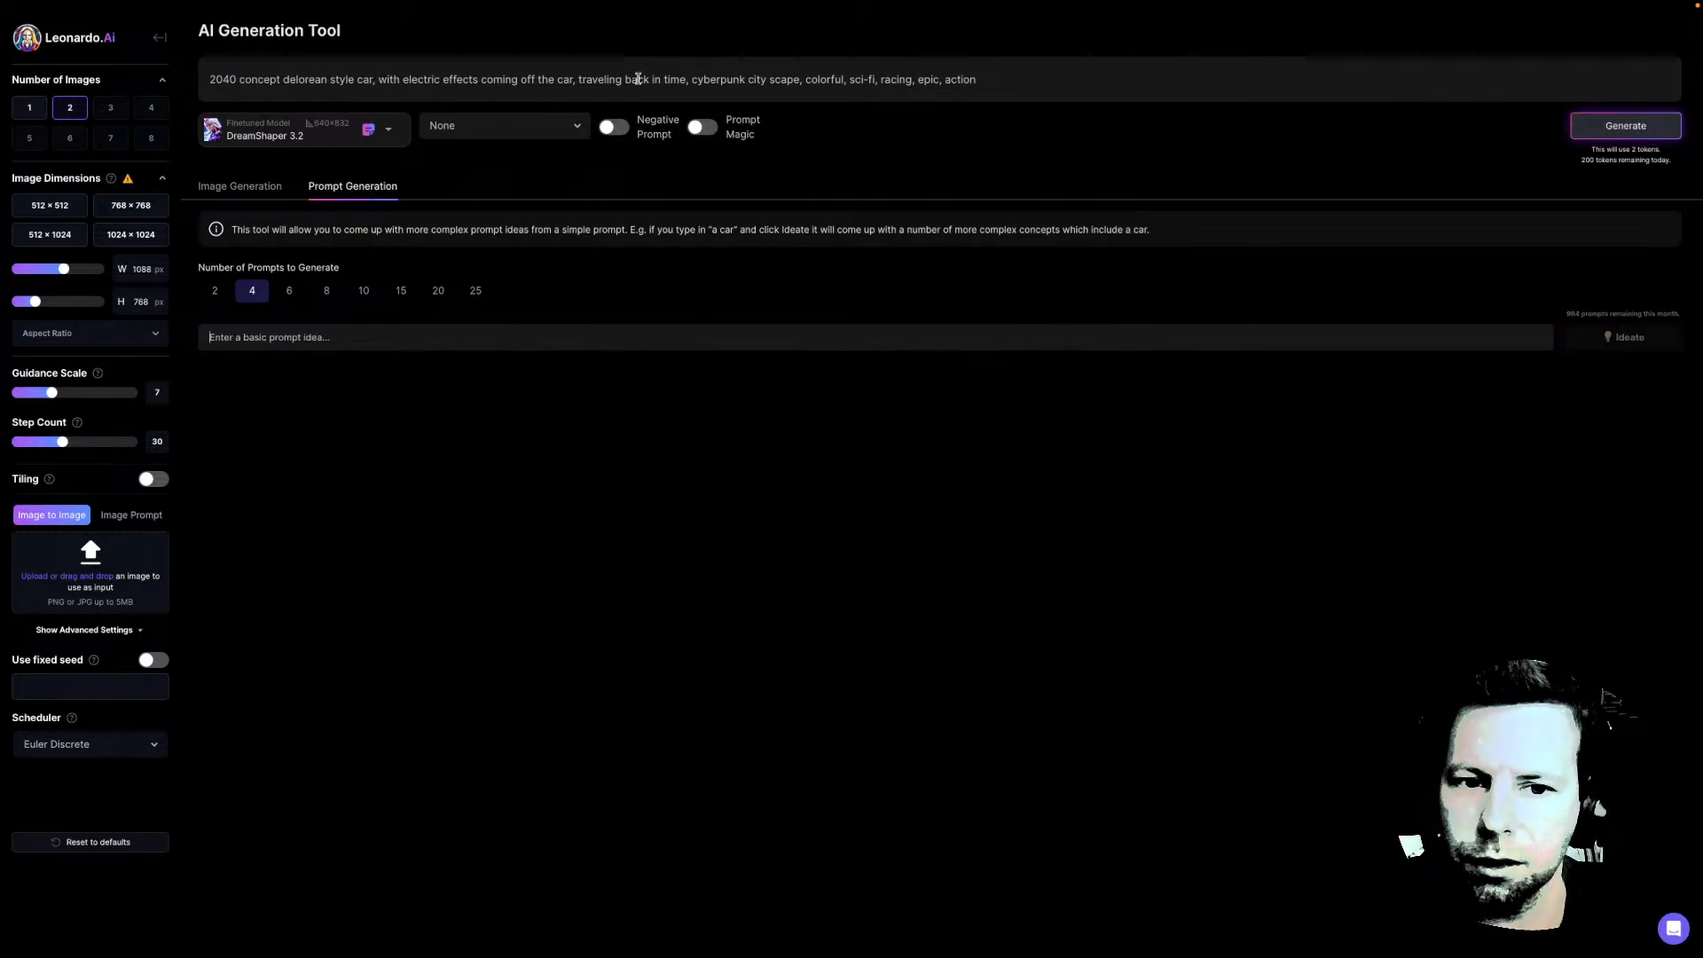
Copy the full 2040 concept delorean prompt into the basic prompt idea field and ideate four new prompts from it
click(614, 79)
key(ctrl+a)
key(ctrl+c)
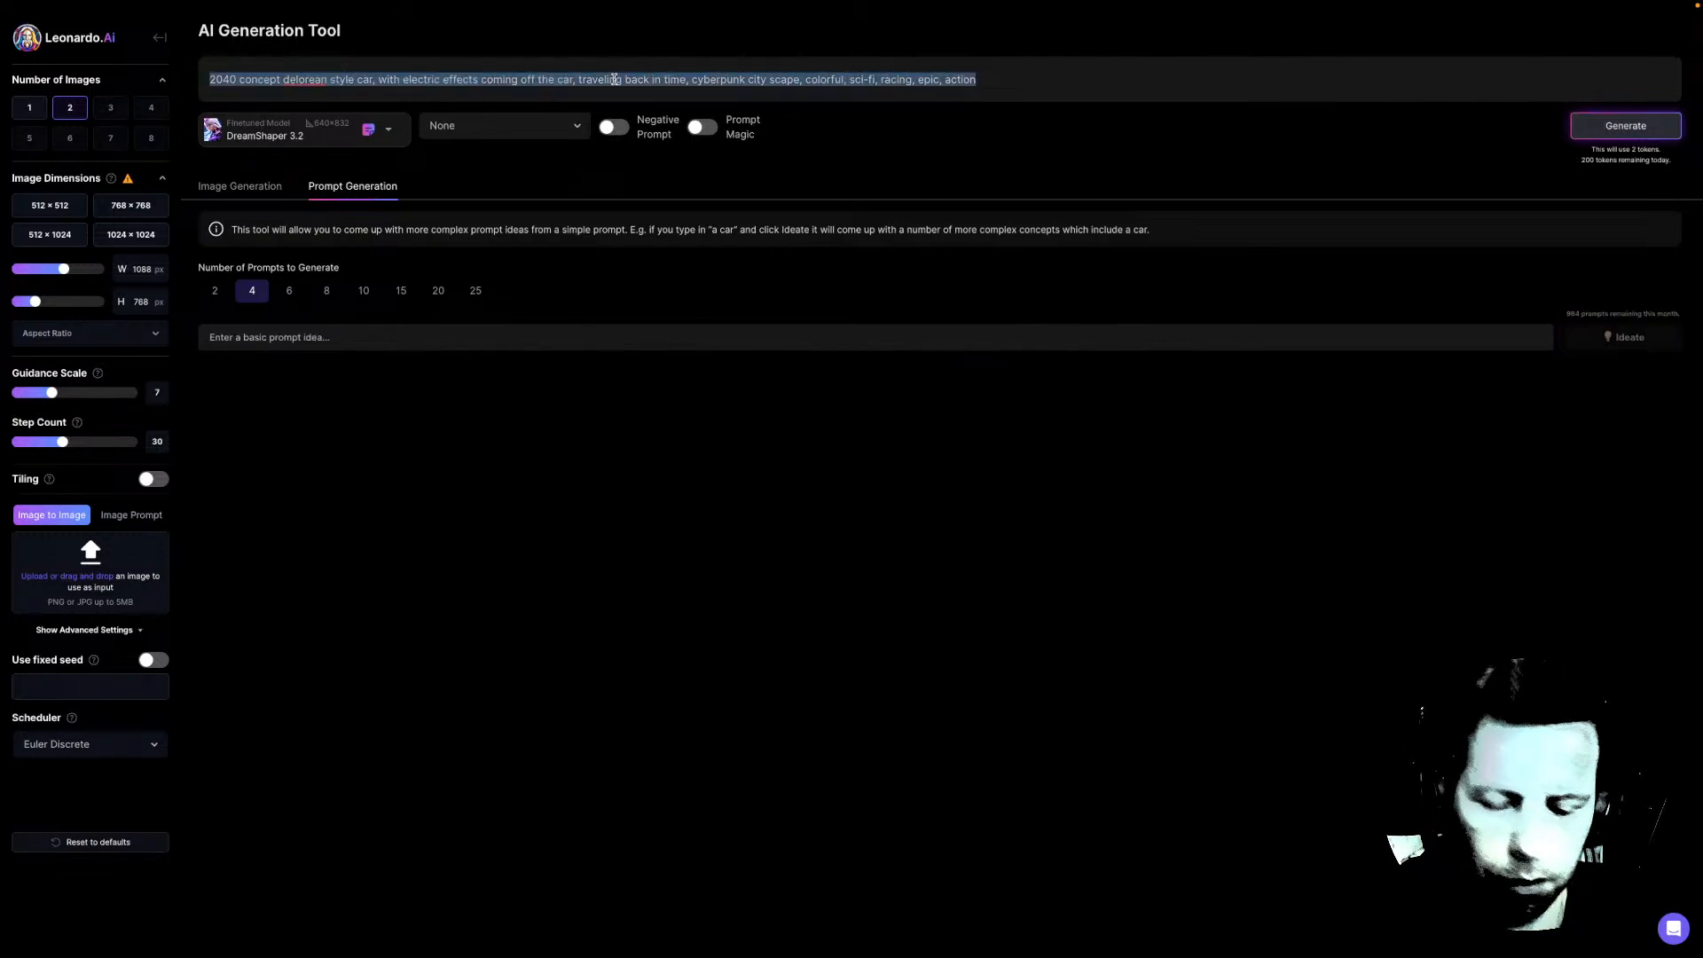
click(698, 339)
key(ctrl+v)
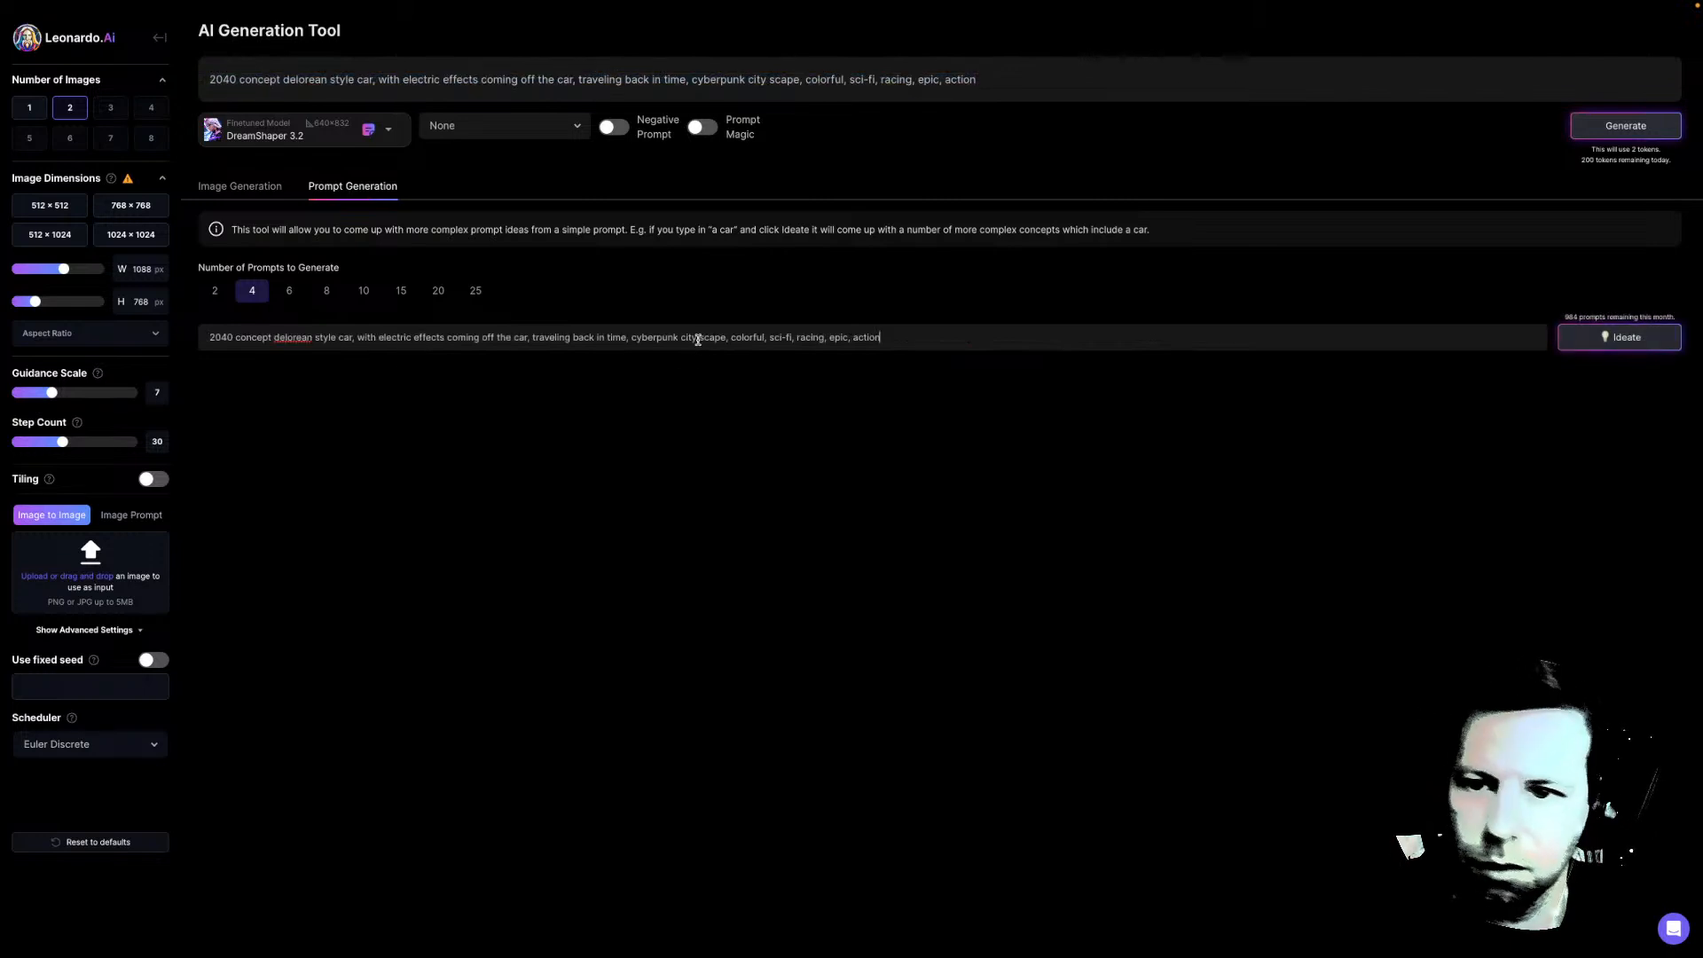
click(1572, 346)
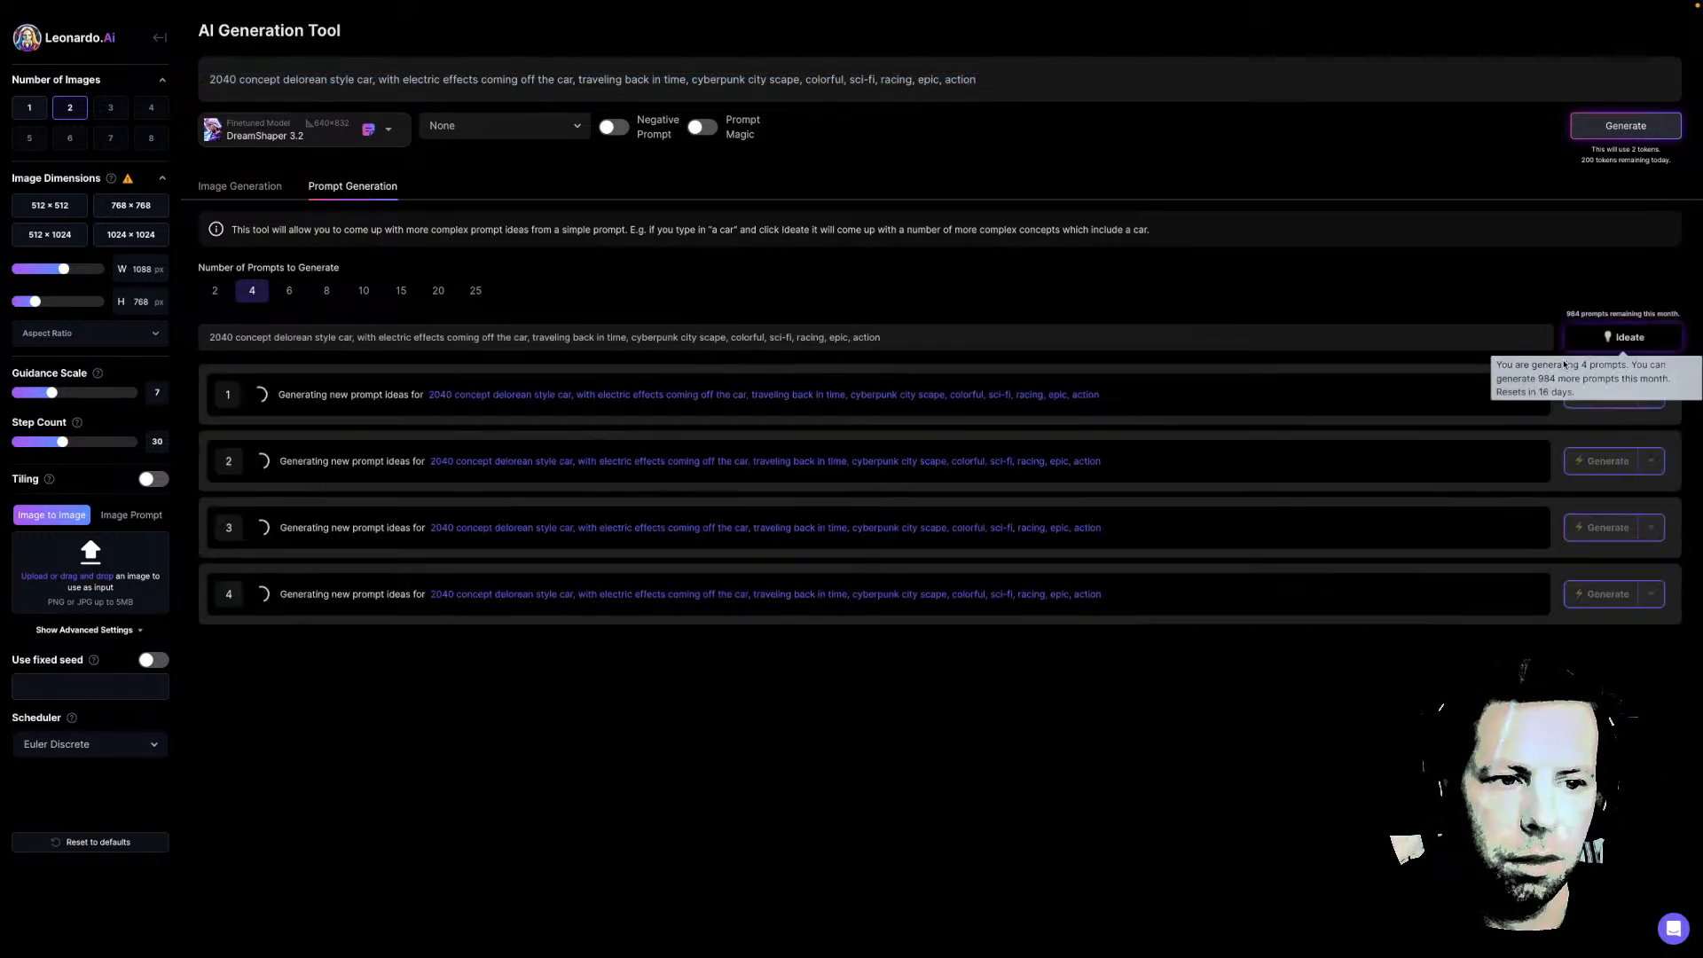
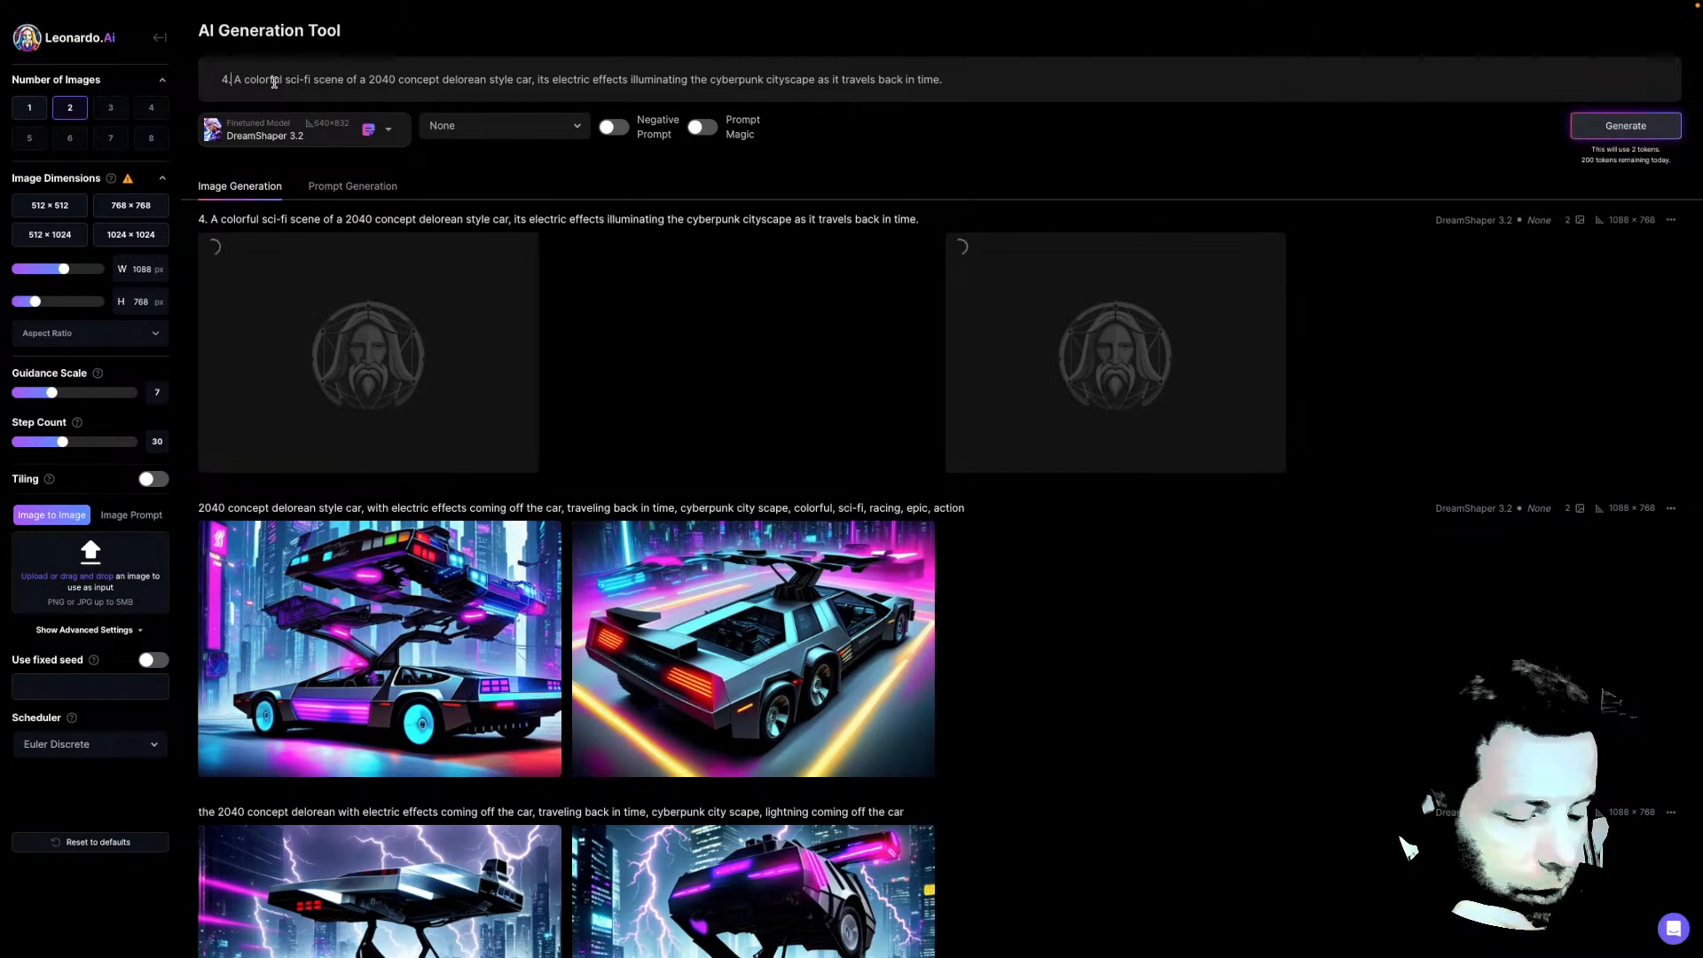
Remove the leading "4." from the colorful sci-fi scene prompt and generate the images again
key(BackSpace)
key(BackSpace)
key(BackSpace)
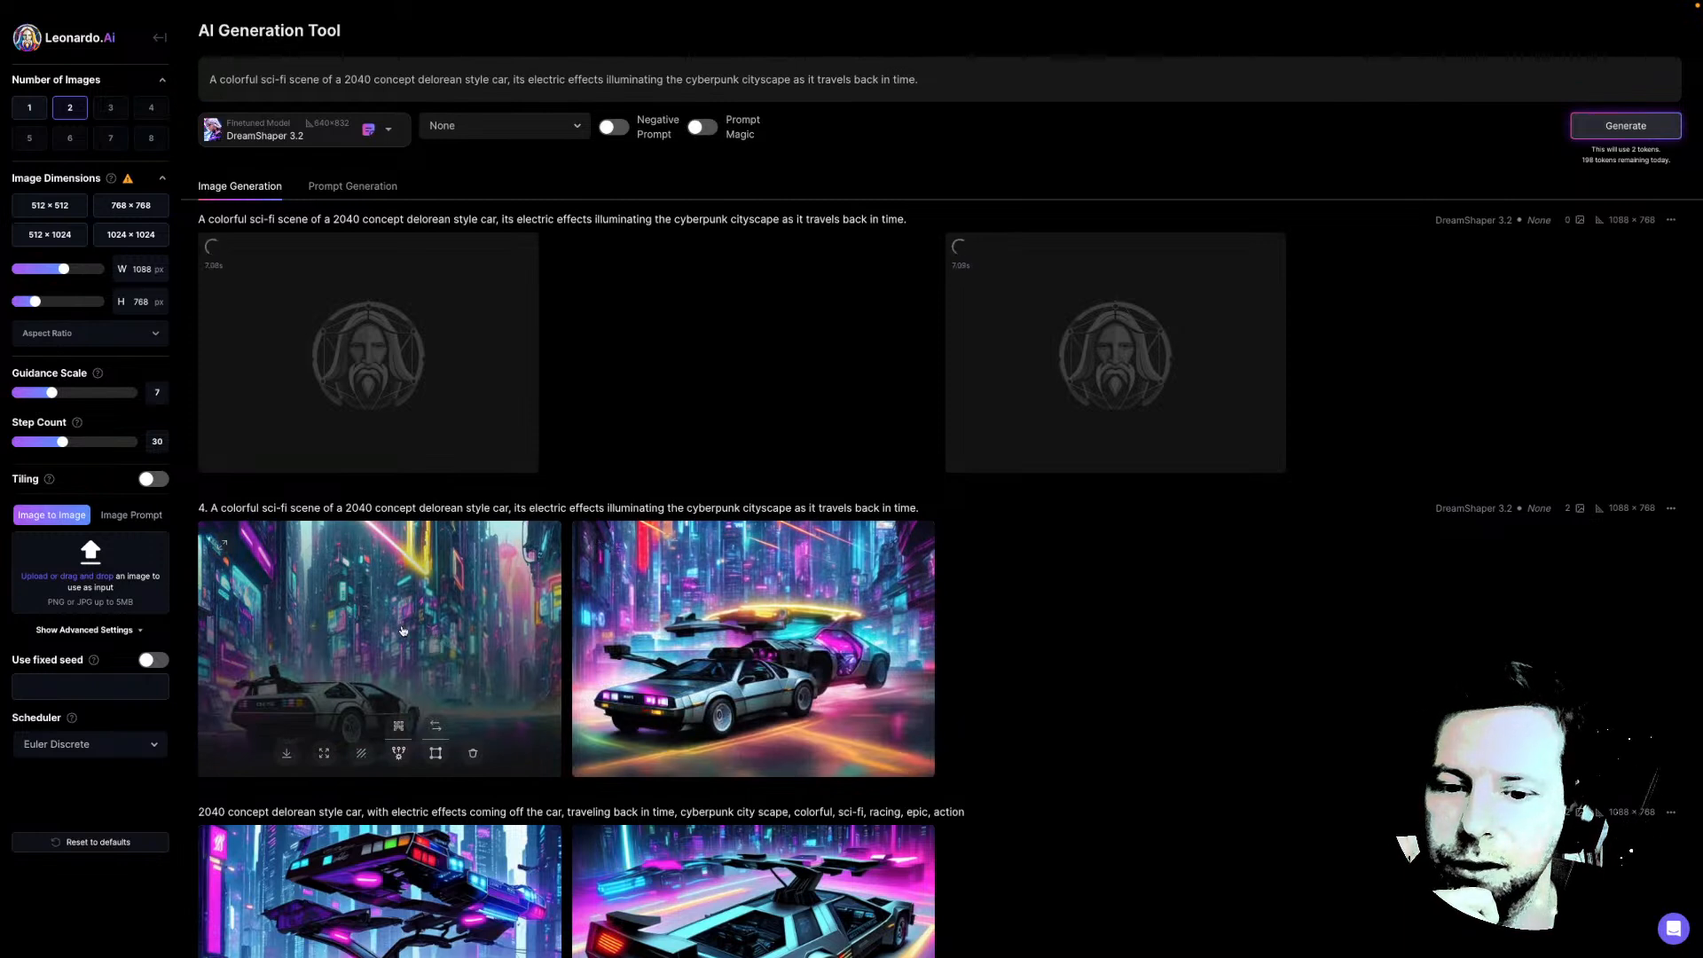
Enlarge the two images made from the numbered sci-fi scene prompt and switch between them to examine the cars
click(402, 630)
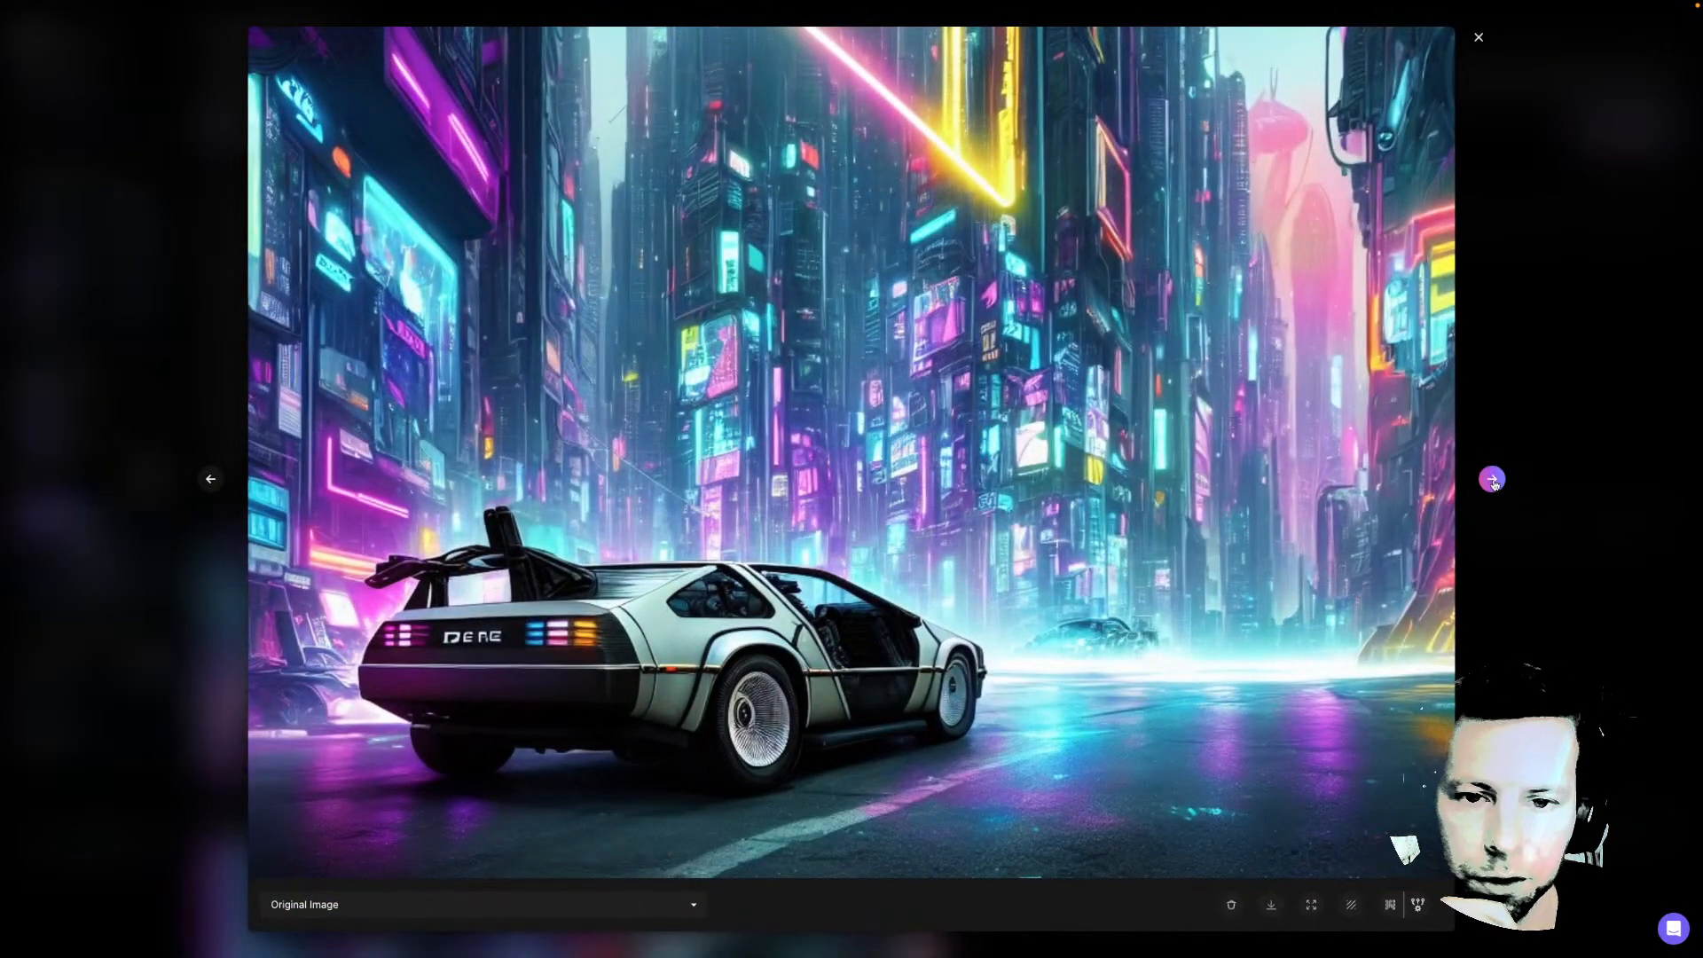
click(1493, 480)
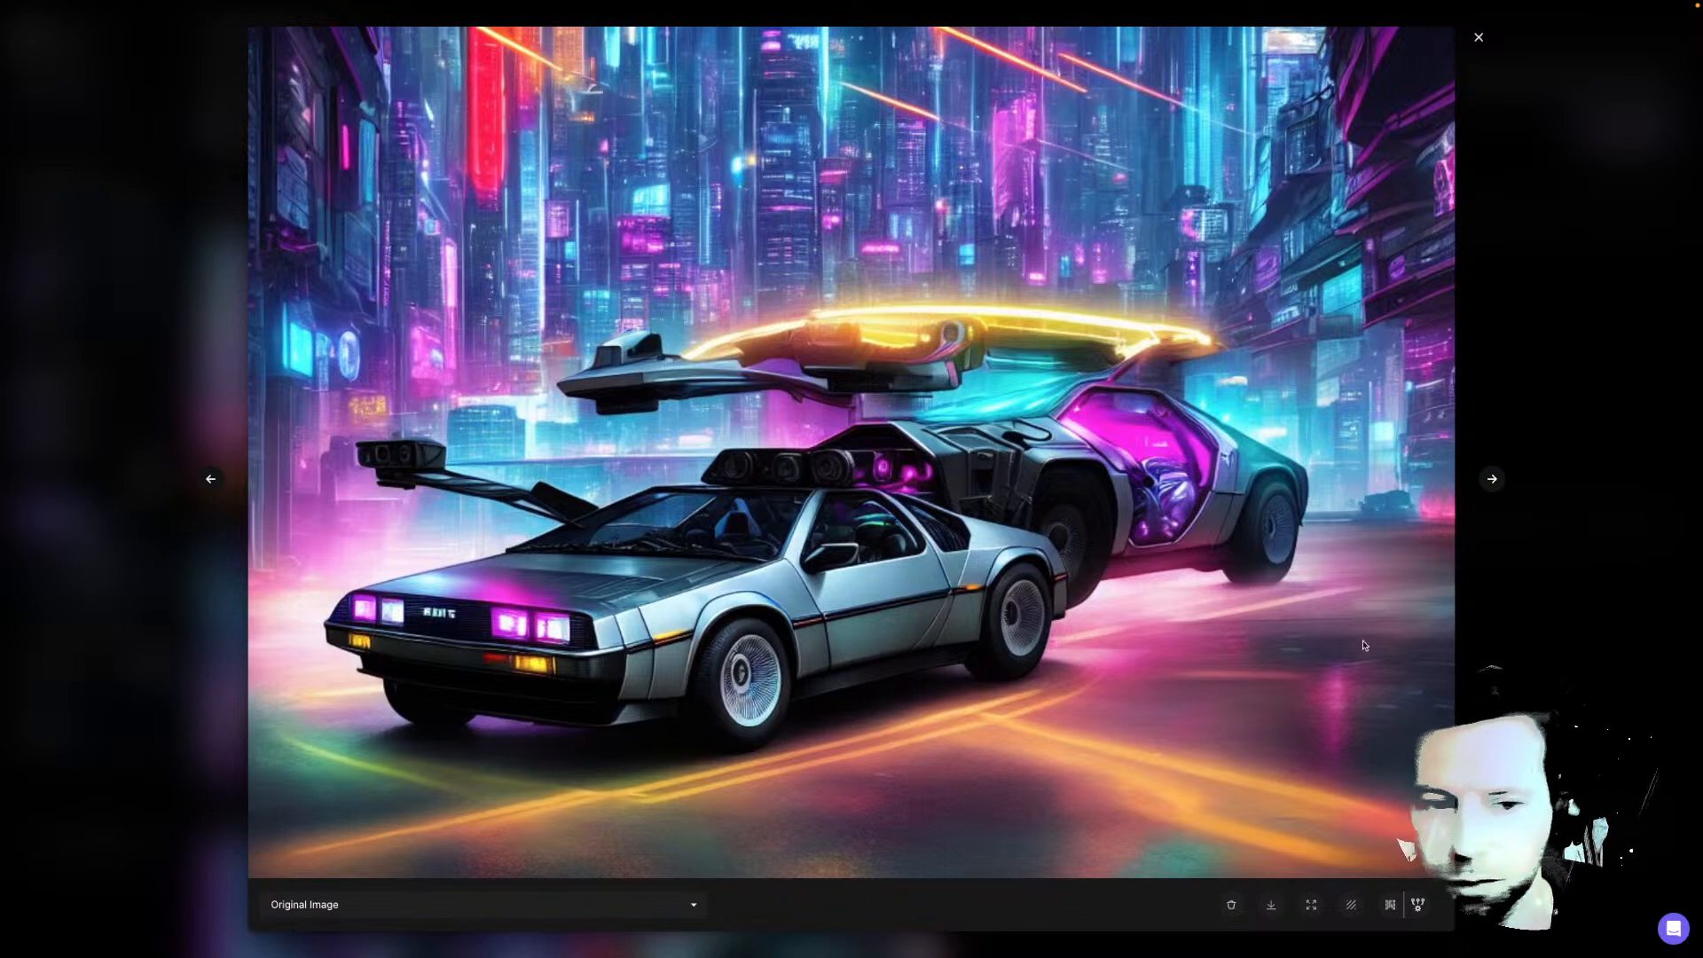
Compare both enlarged images from the numbered sci-fi scene prompt again, ending on the two-car image, and close the viewer
click(1493, 480)
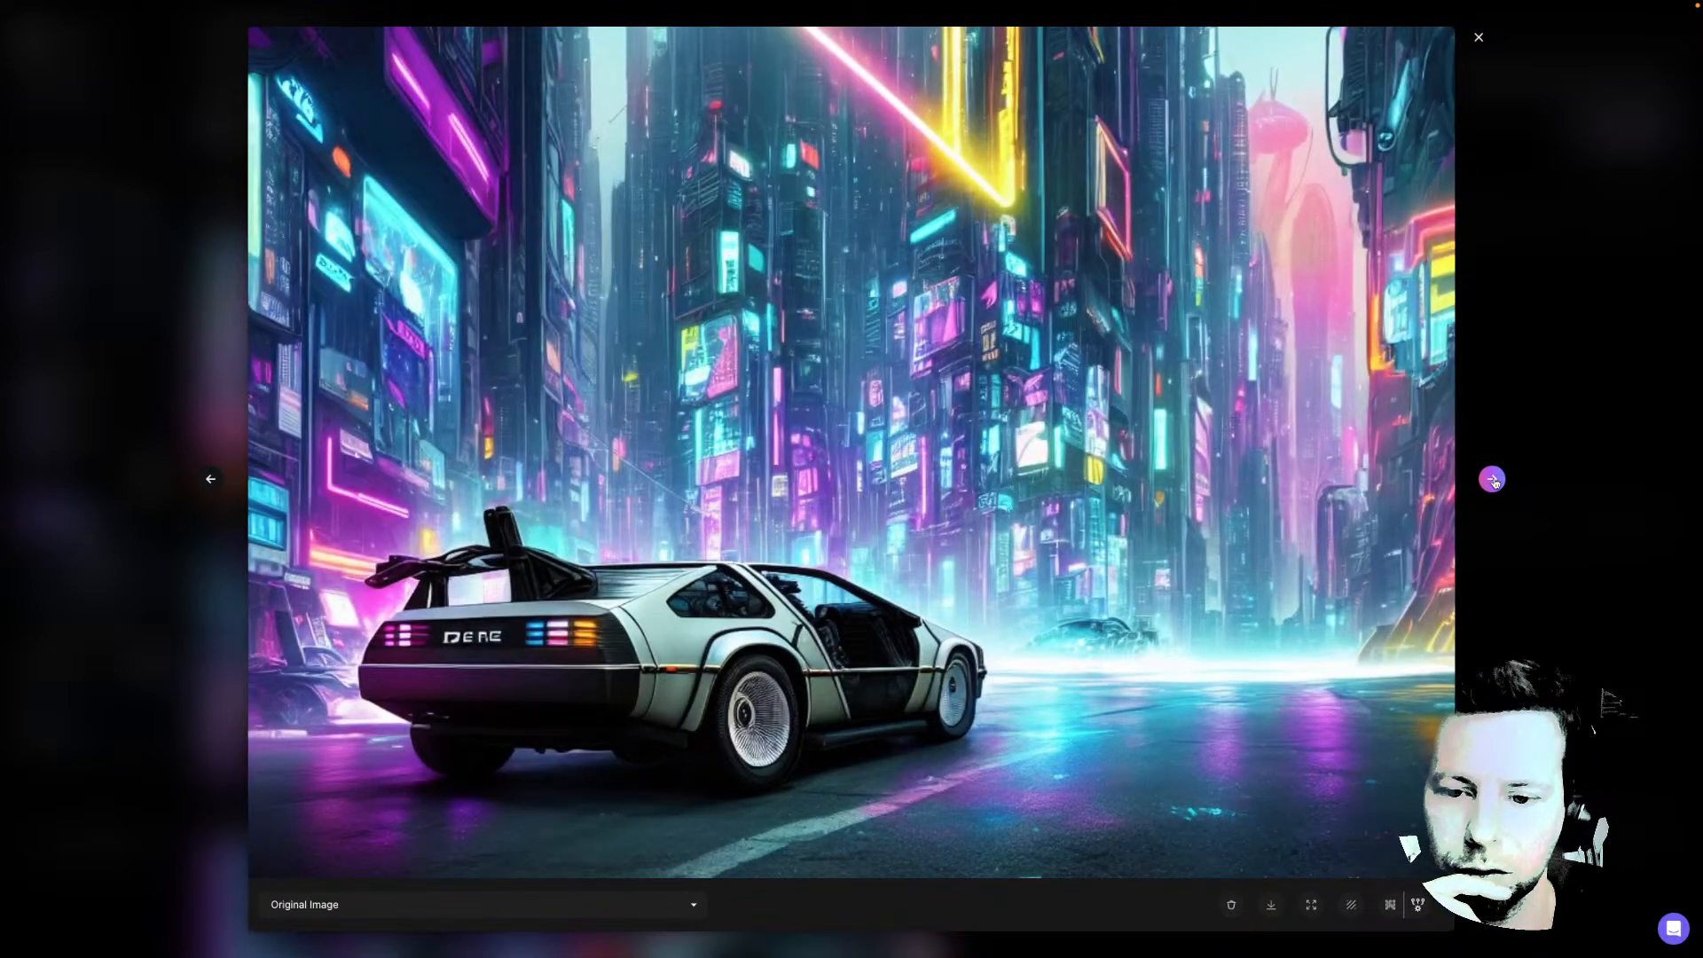
click(1493, 480)
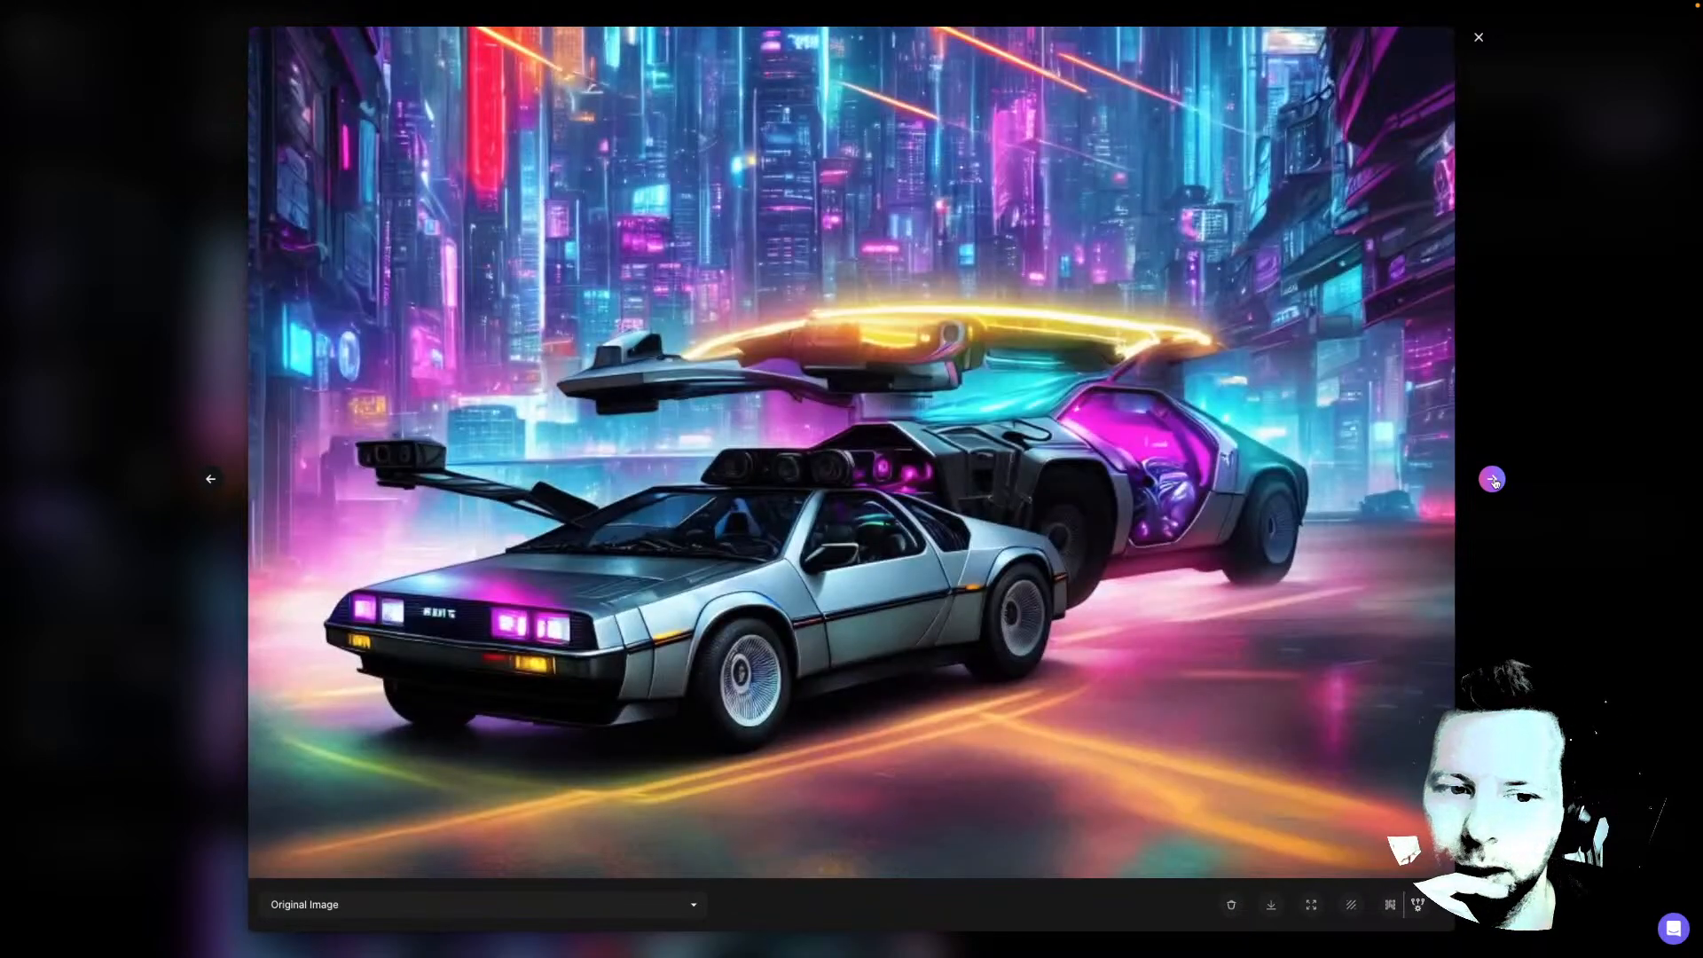
click(1493, 479)
click(1493, 480)
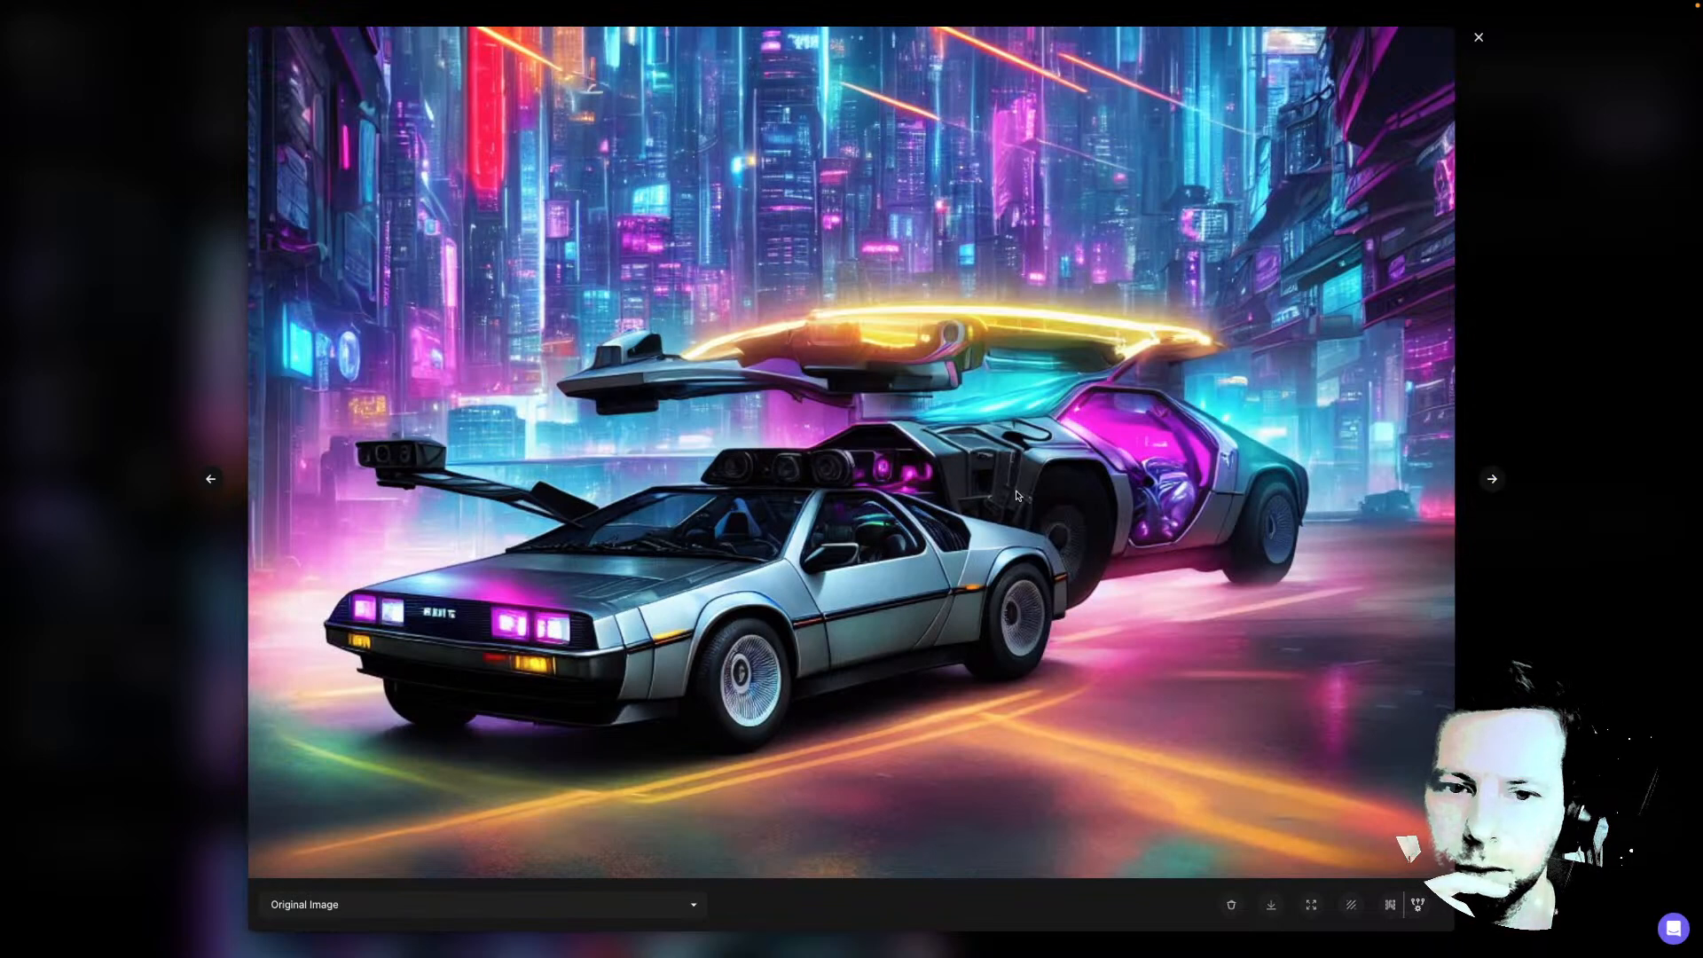
click(1479, 36)
Enlarge the two images made from the unnumbered colorful sci-fi scene prompt, compare the cars, and return to the generation page
click(393, 376)
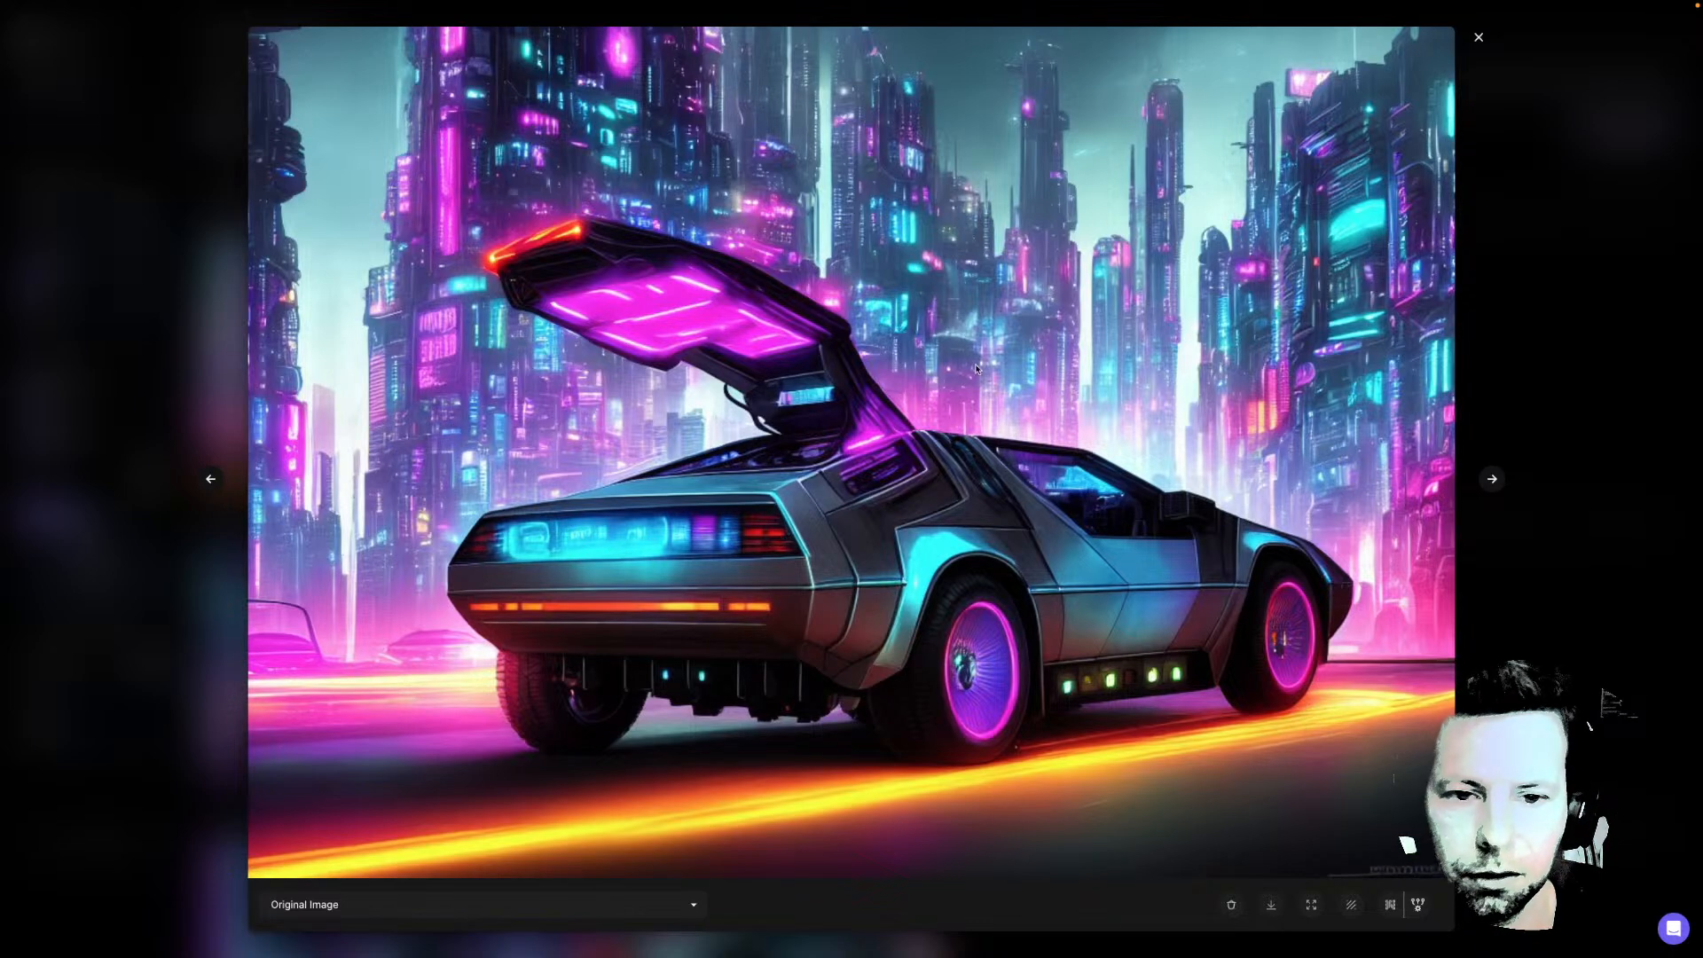
click(1491, 479)
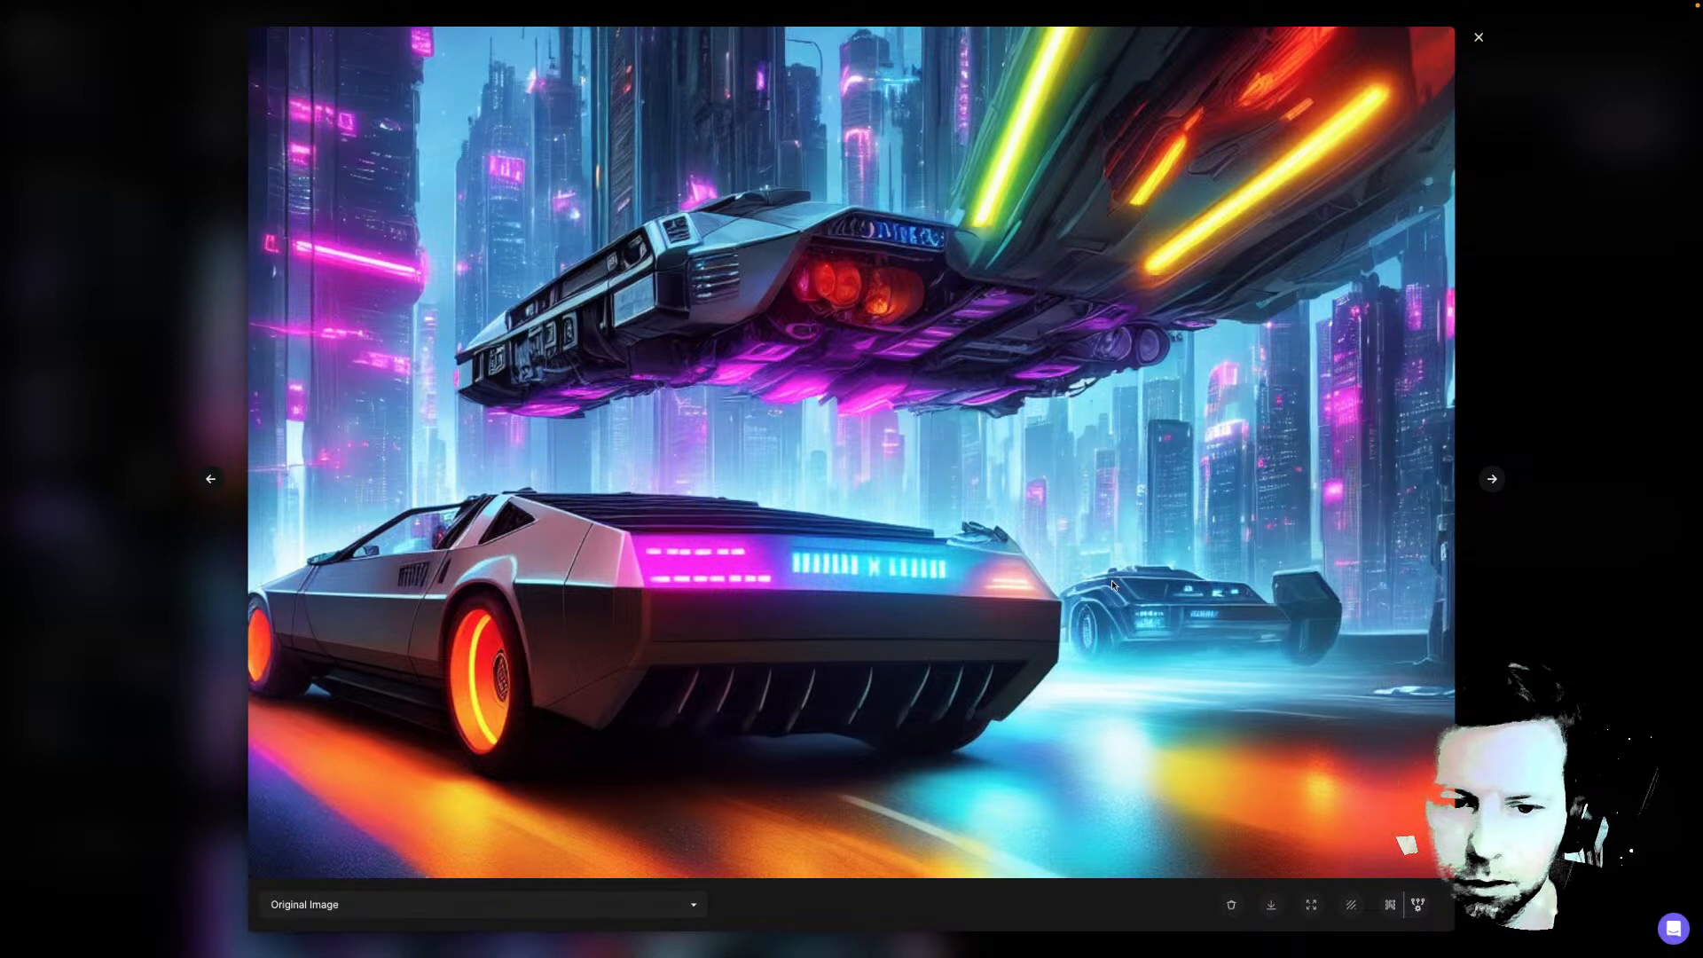
click(1492, 479)
click(1492, 479)
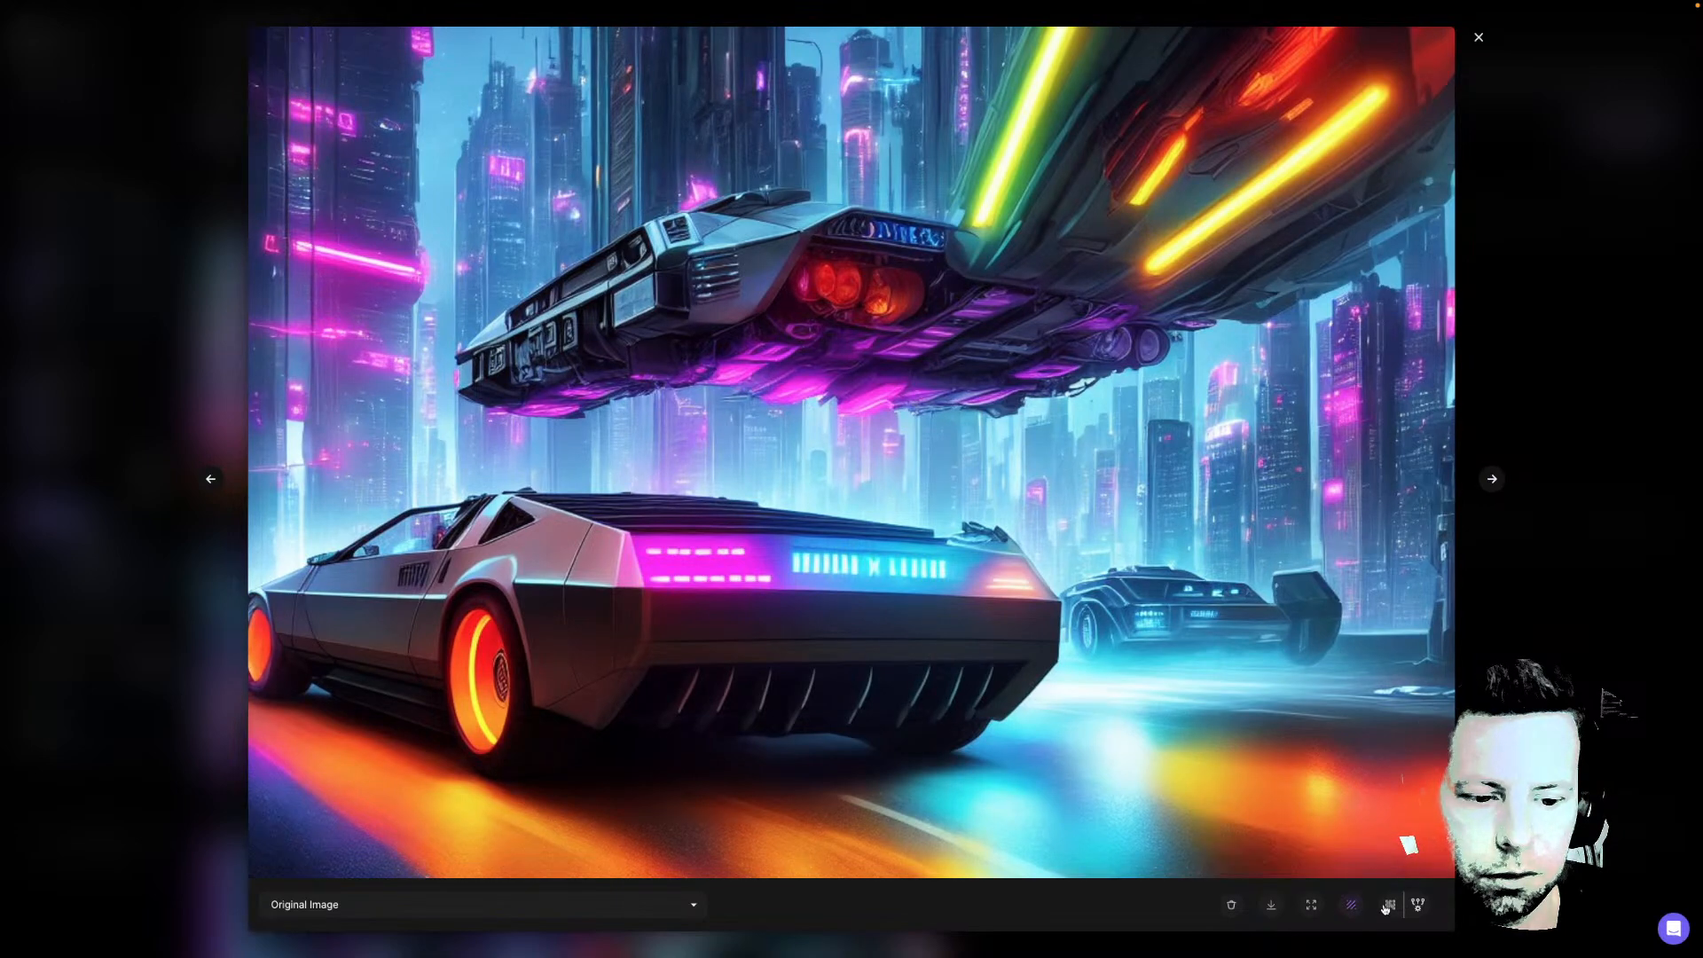
click(1478, 38)
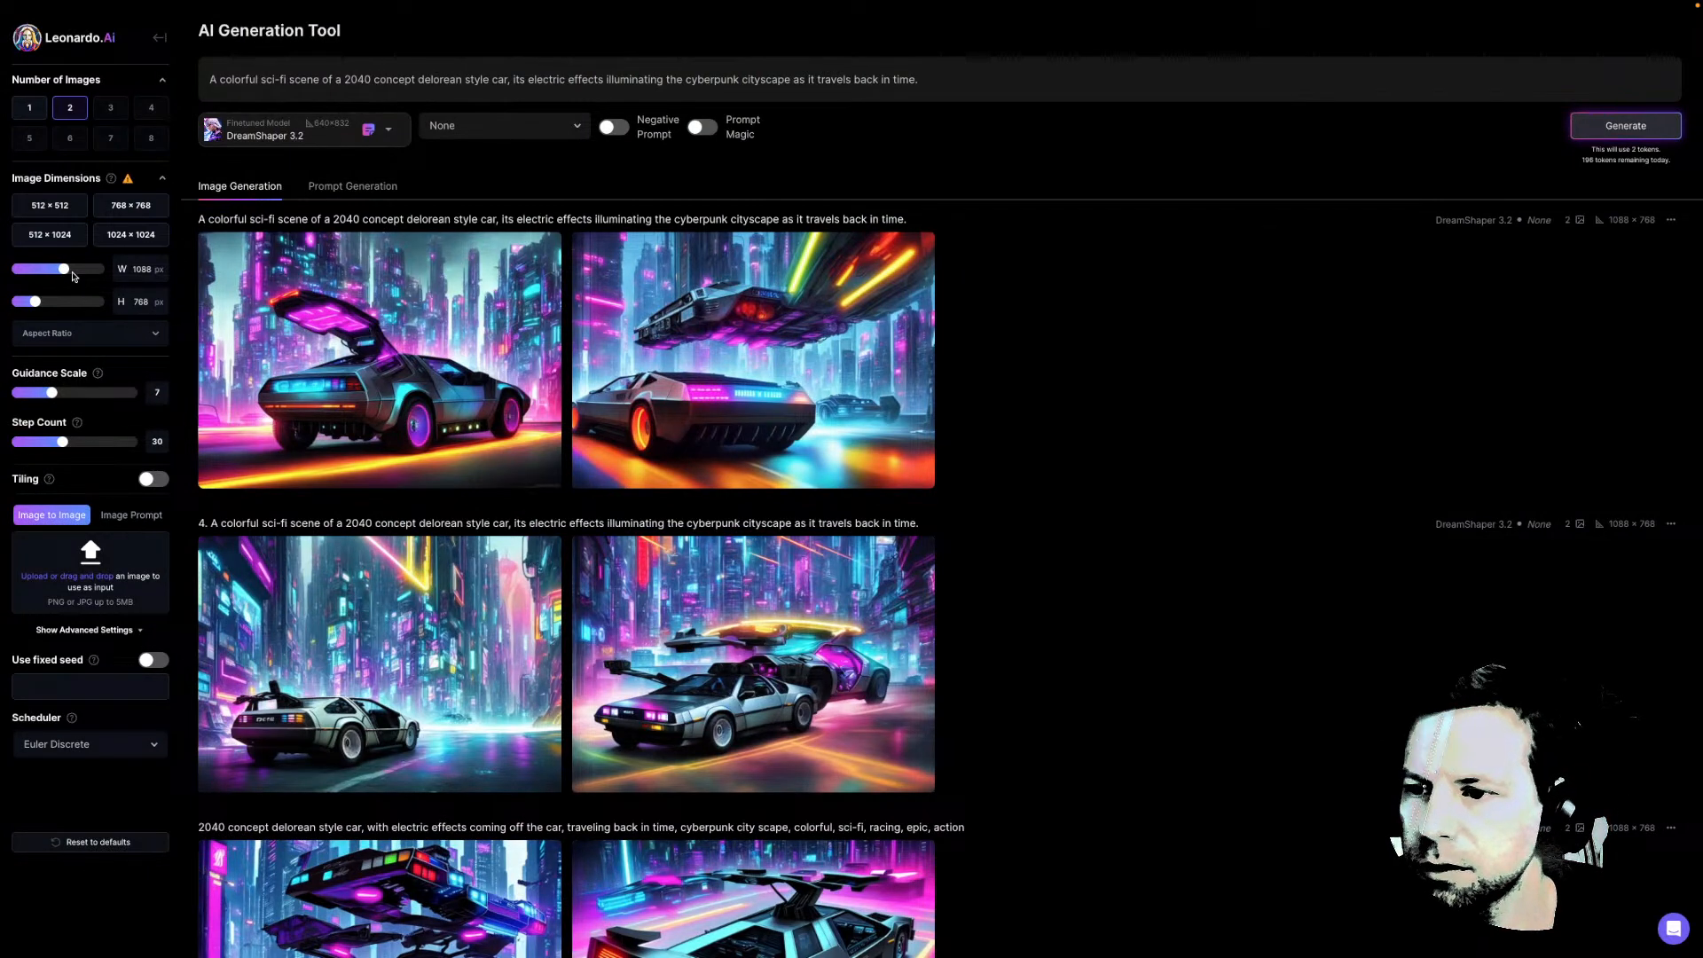
Set the image dimensions to 640 × 832 px and generate two more images from the colorful sci-fi scene prompt
drag(63, 269, 53, 309)
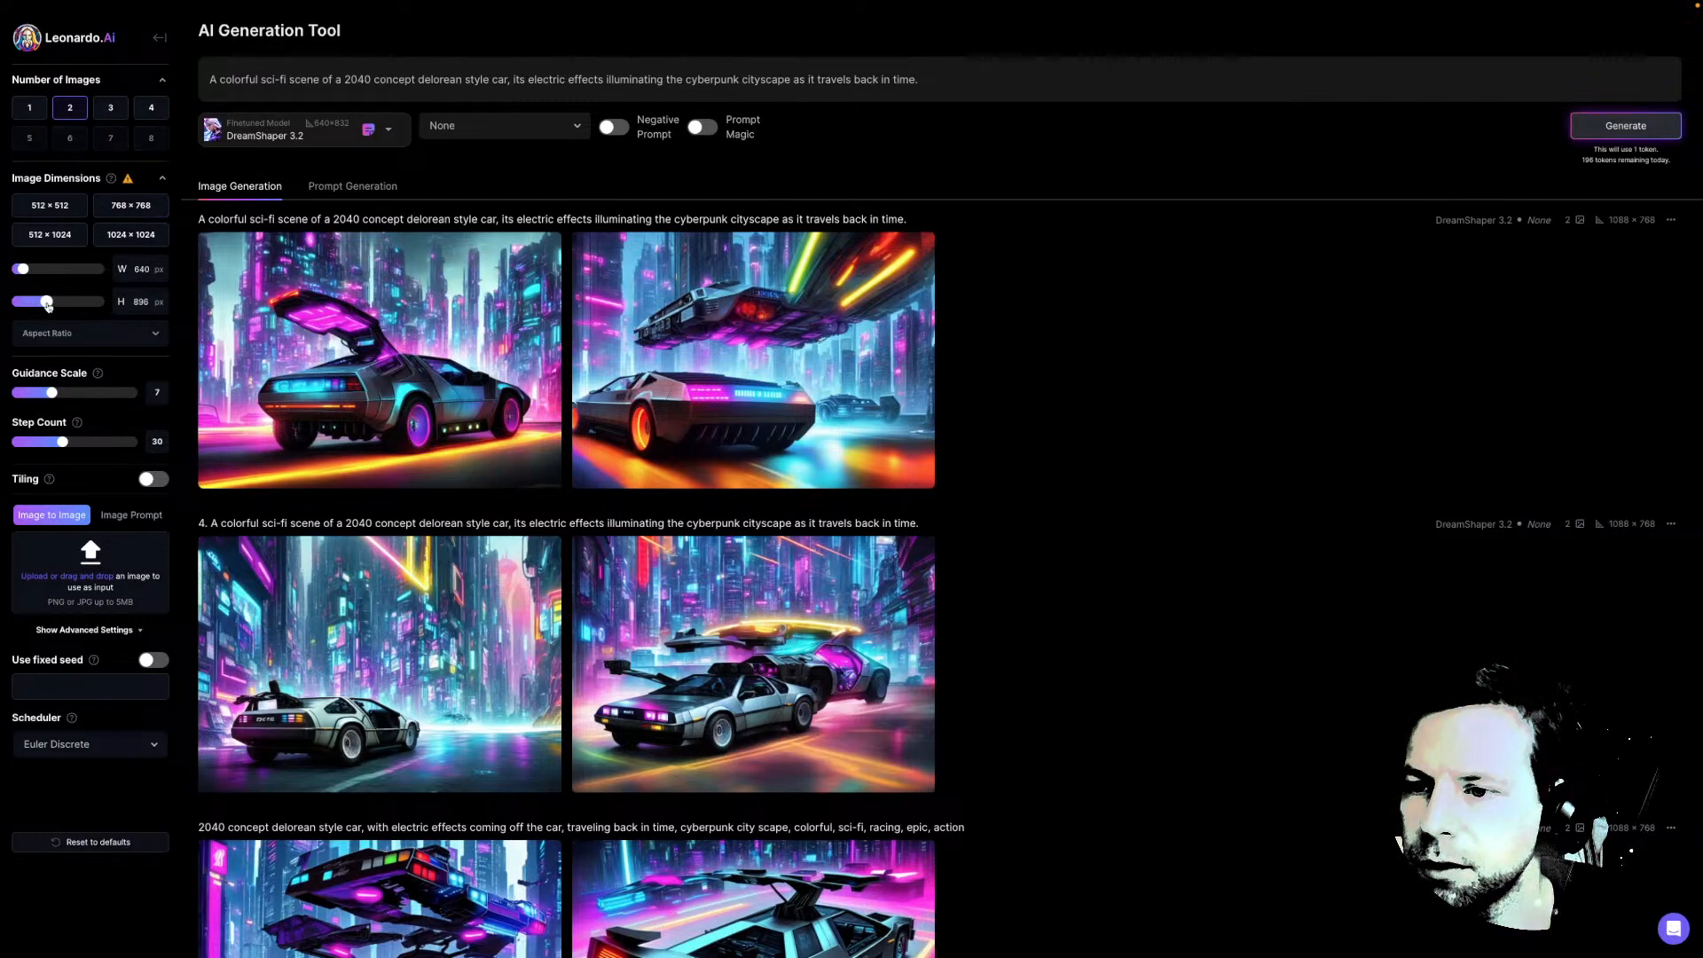
mouse_move(732, 325)
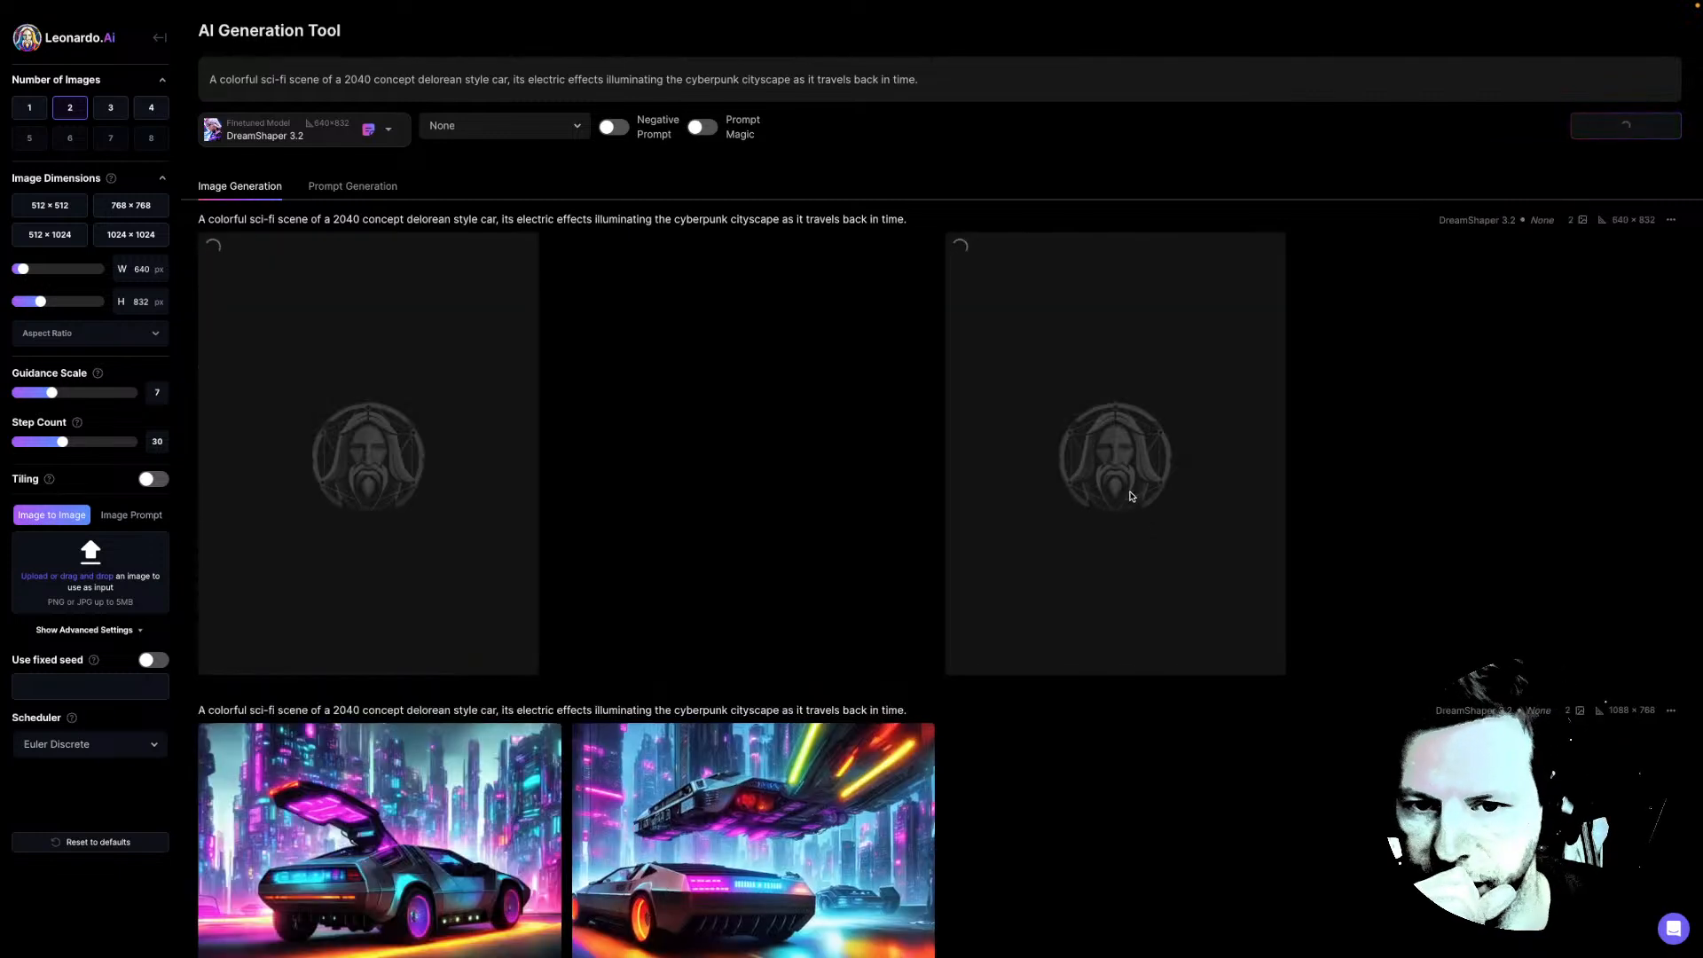
scroll(950, 551, down, 2)
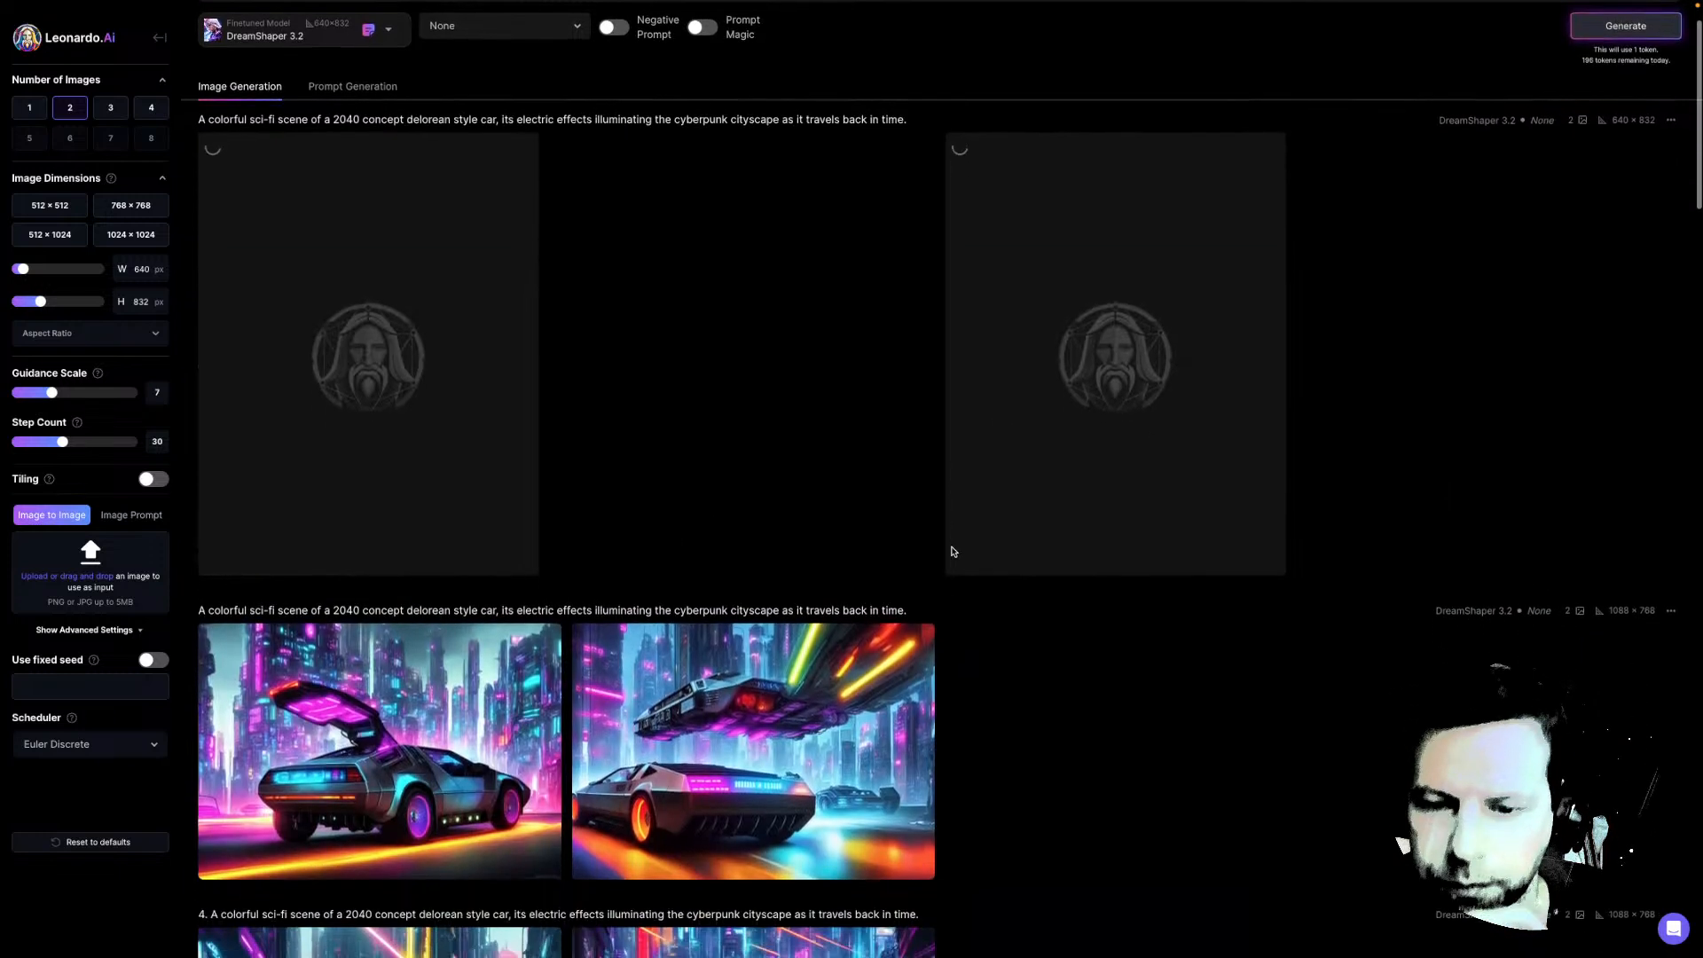
scroll(1026, 734, down, 3)
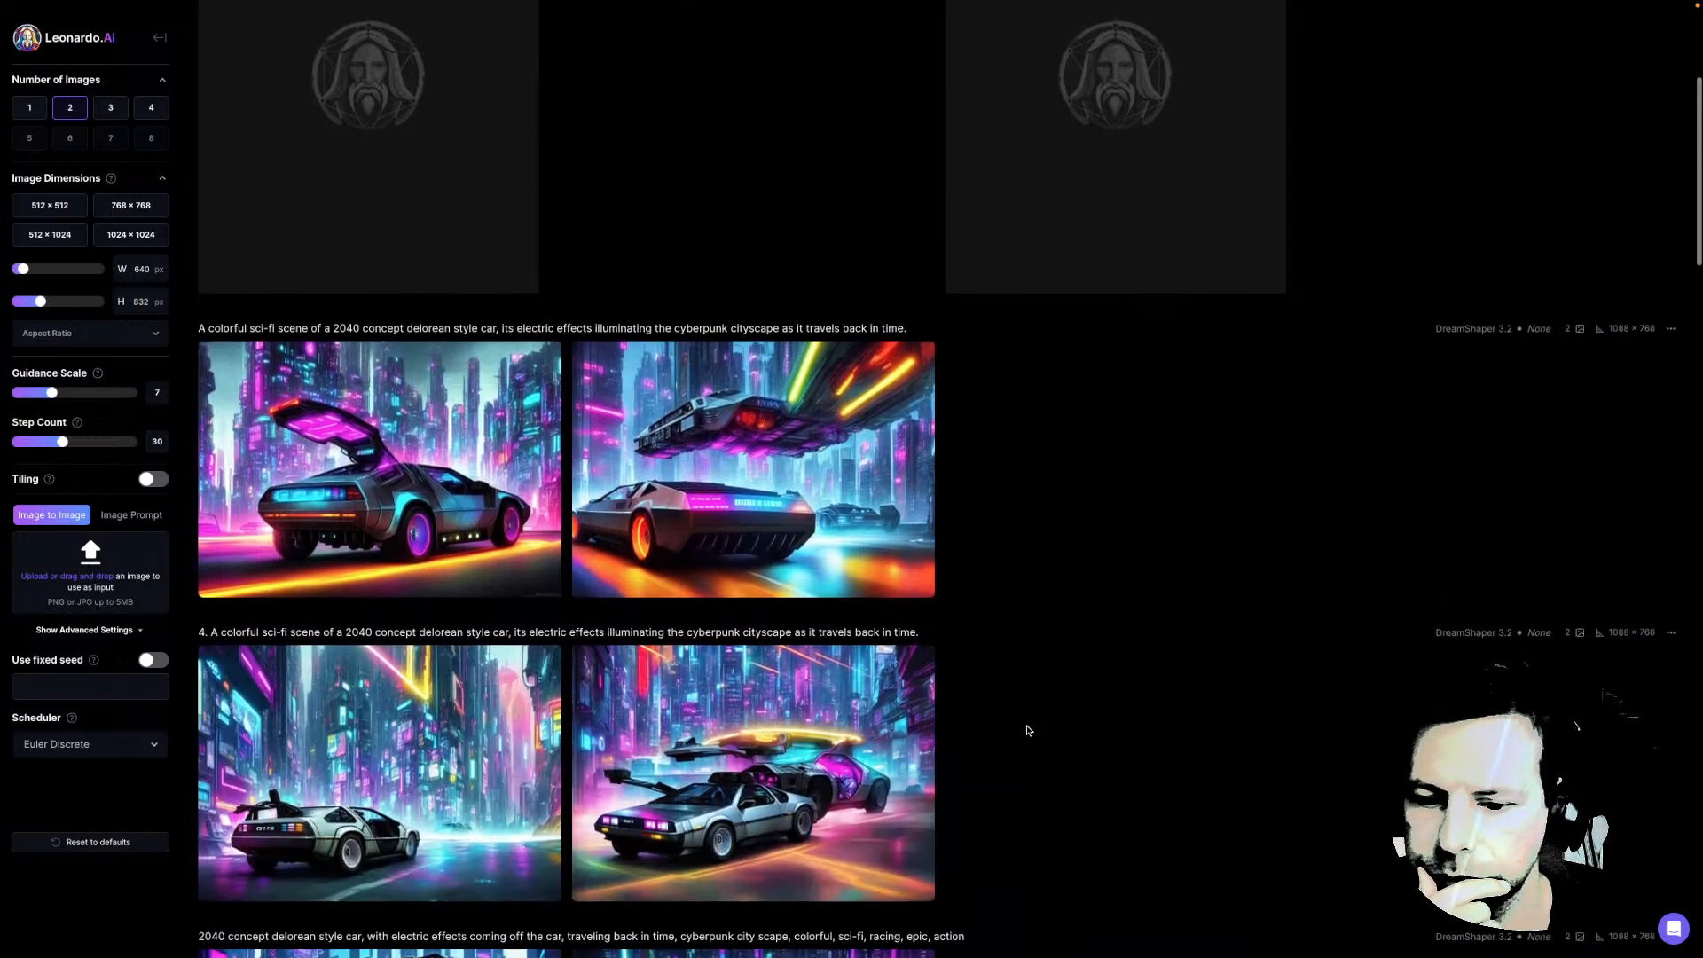
scroll(1026, 730, down, 4)
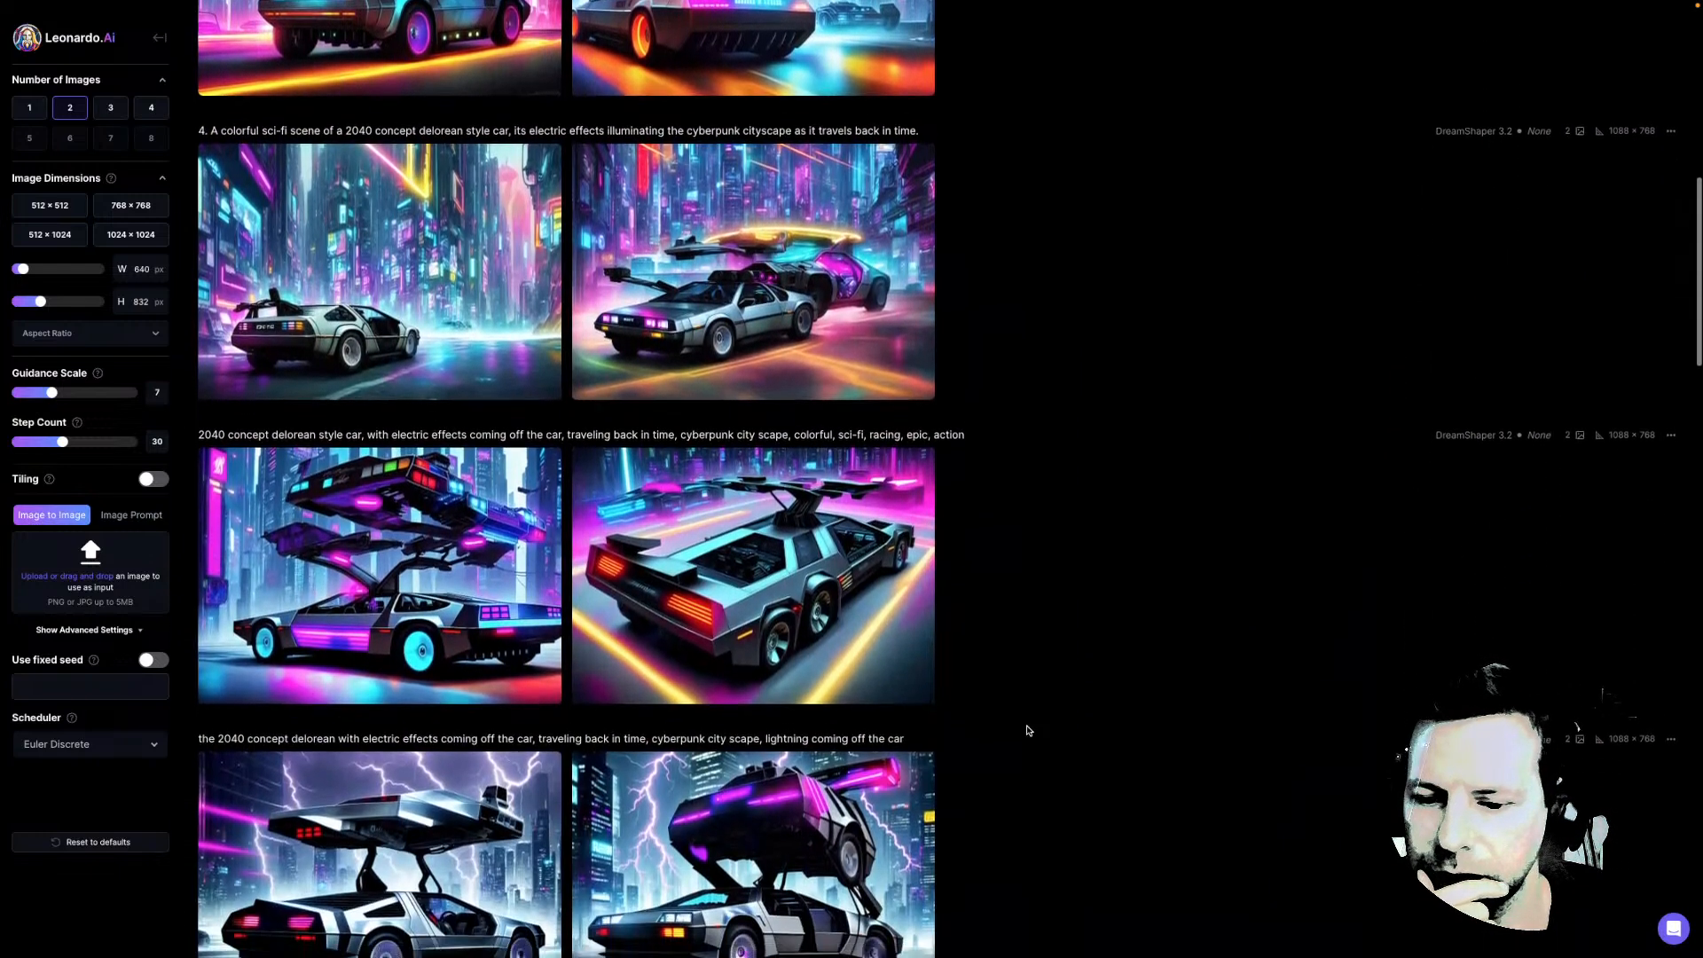
scroll(1026, 730, down, 3)
scroll(1026, 730, up, 12)
mouse_move(184, 5)
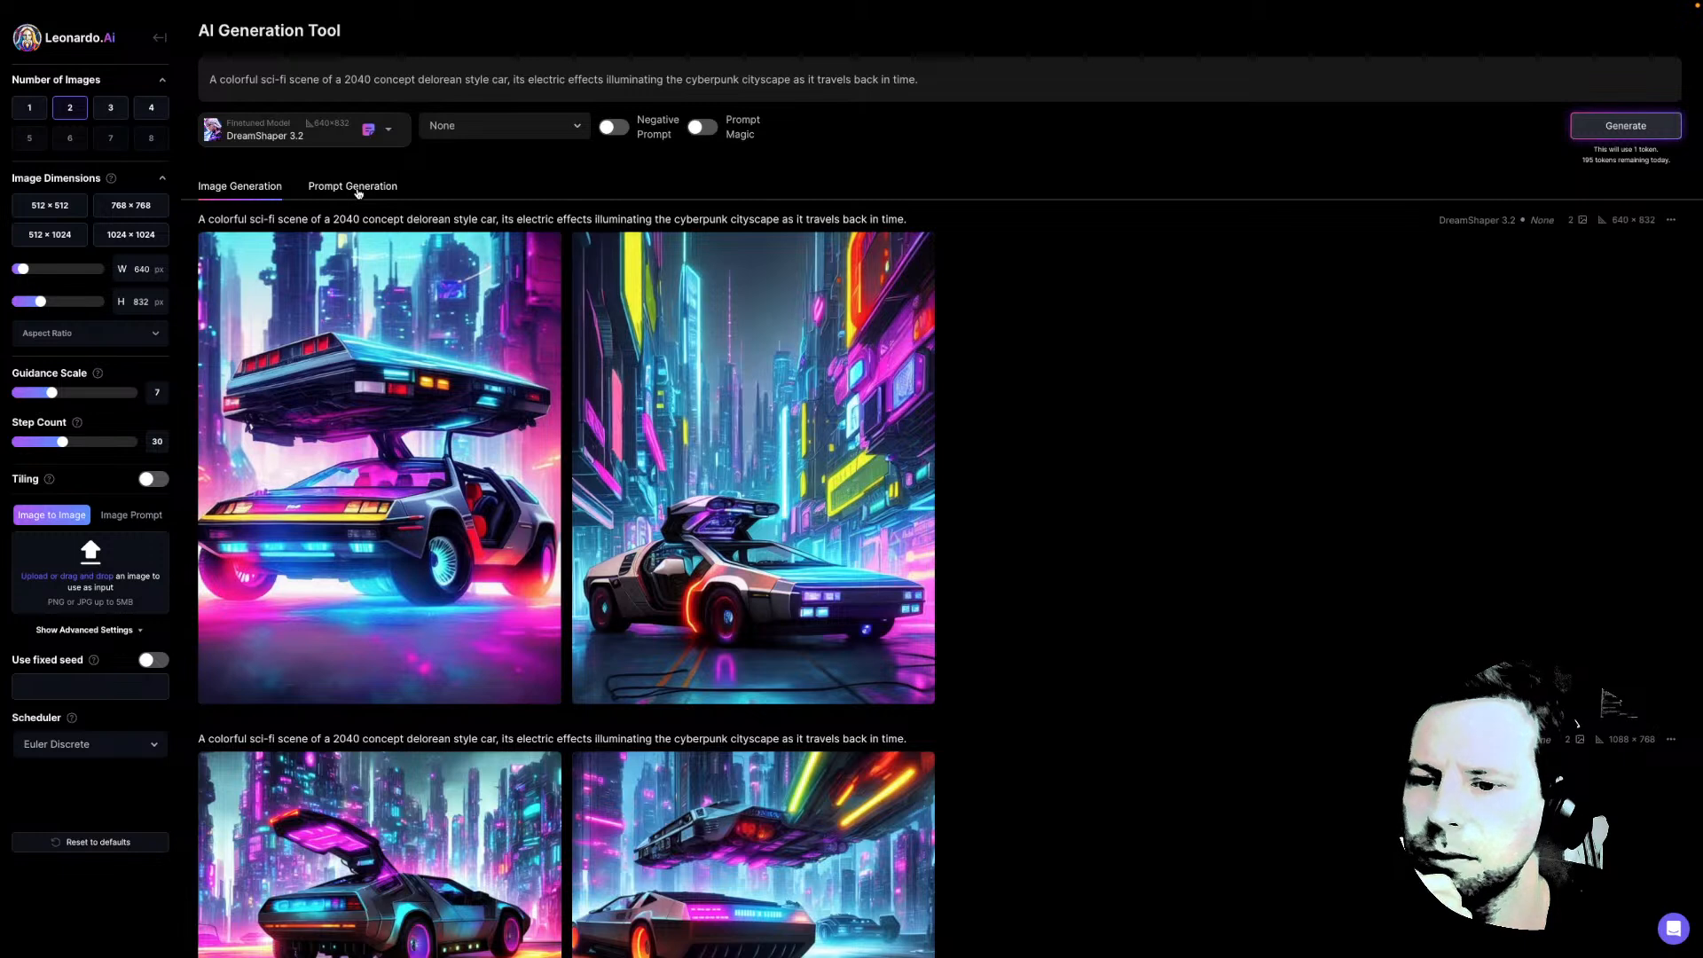
Enlarge the two new portrait images of the sci-fi scene, switch between them to examine the cars, and close the viewer
click(442, 554)
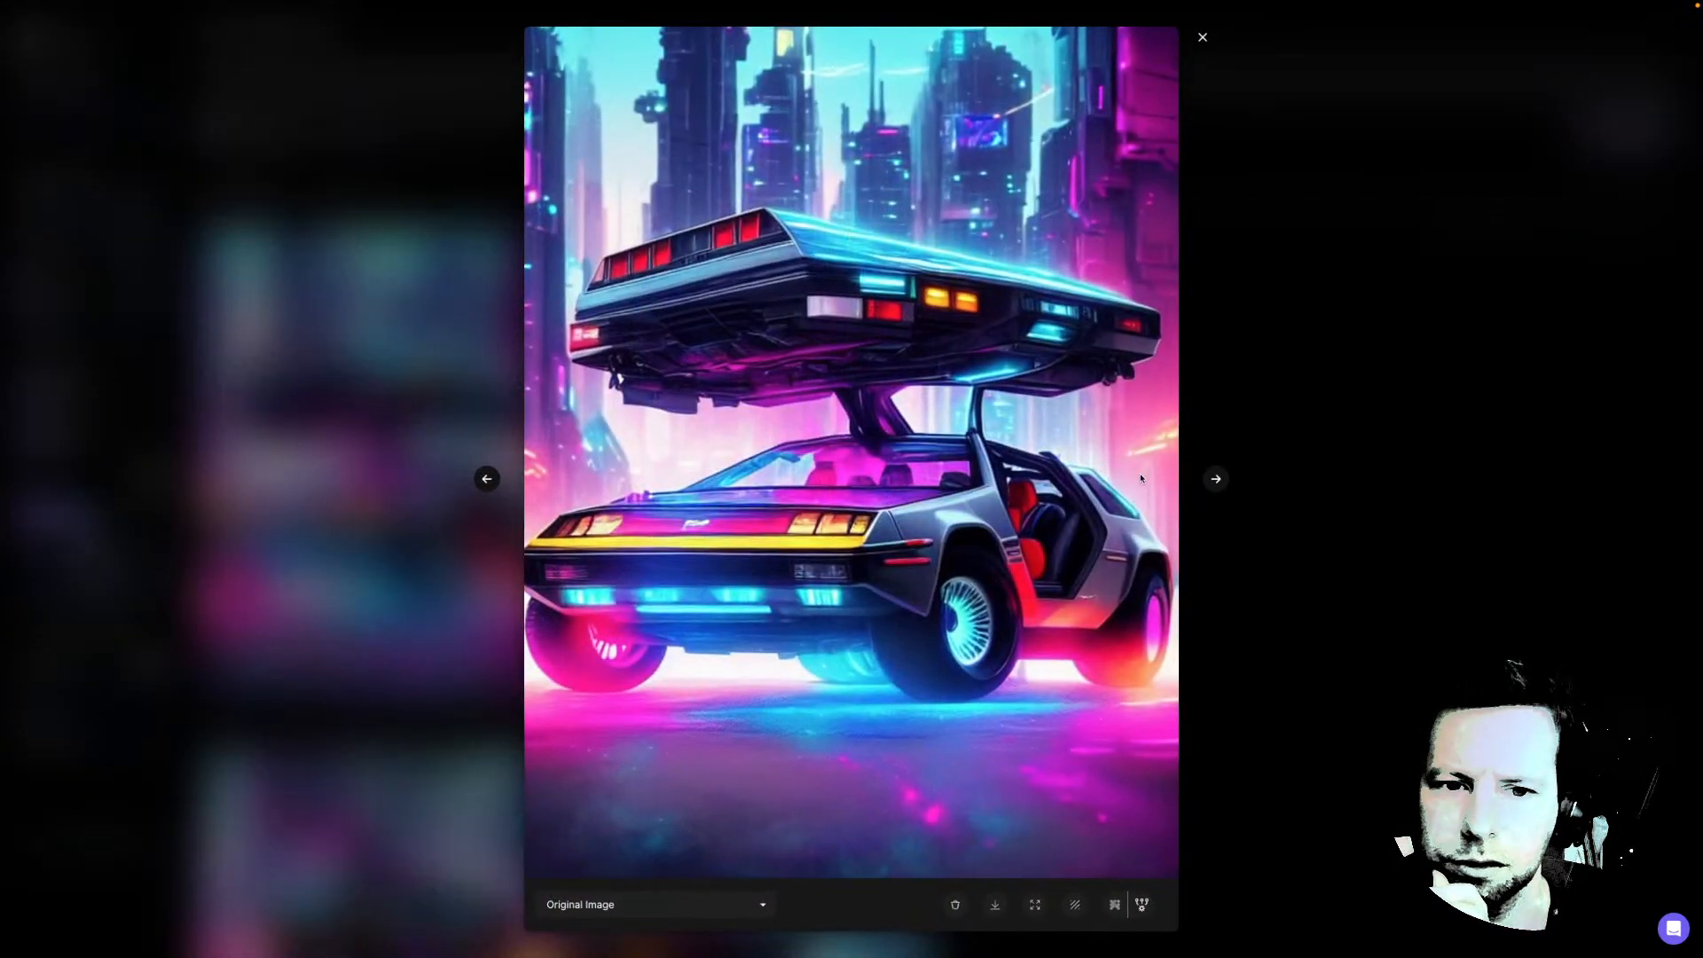
click(1216, 480)
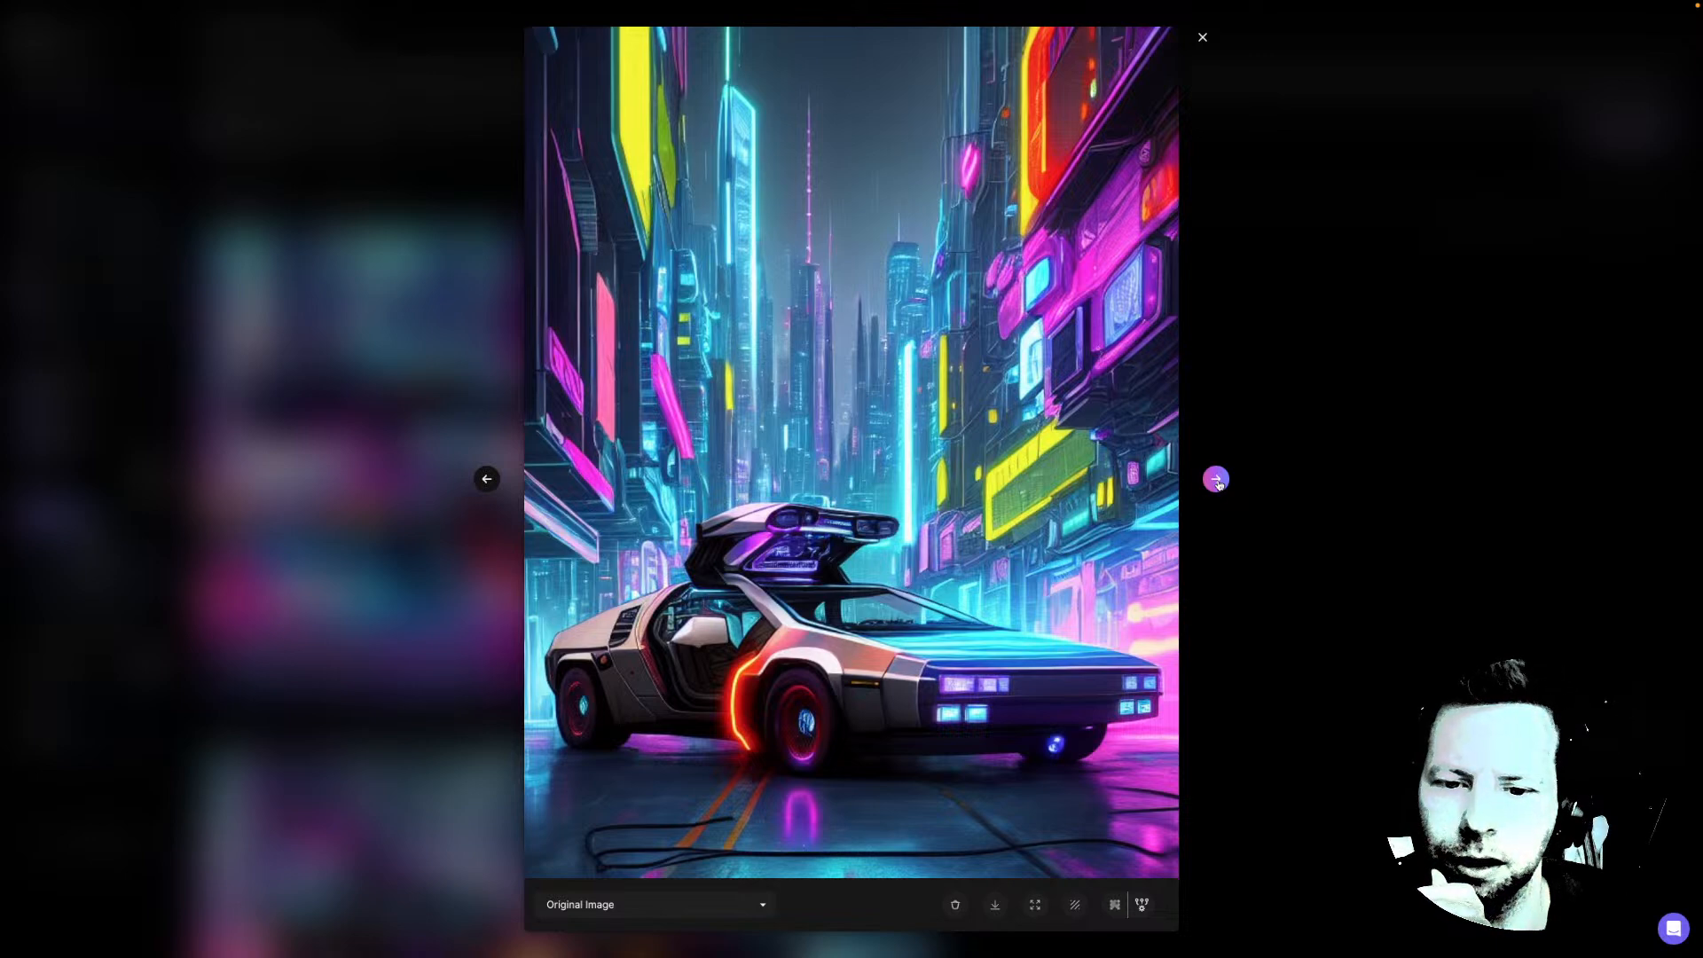
click(1215, 480)
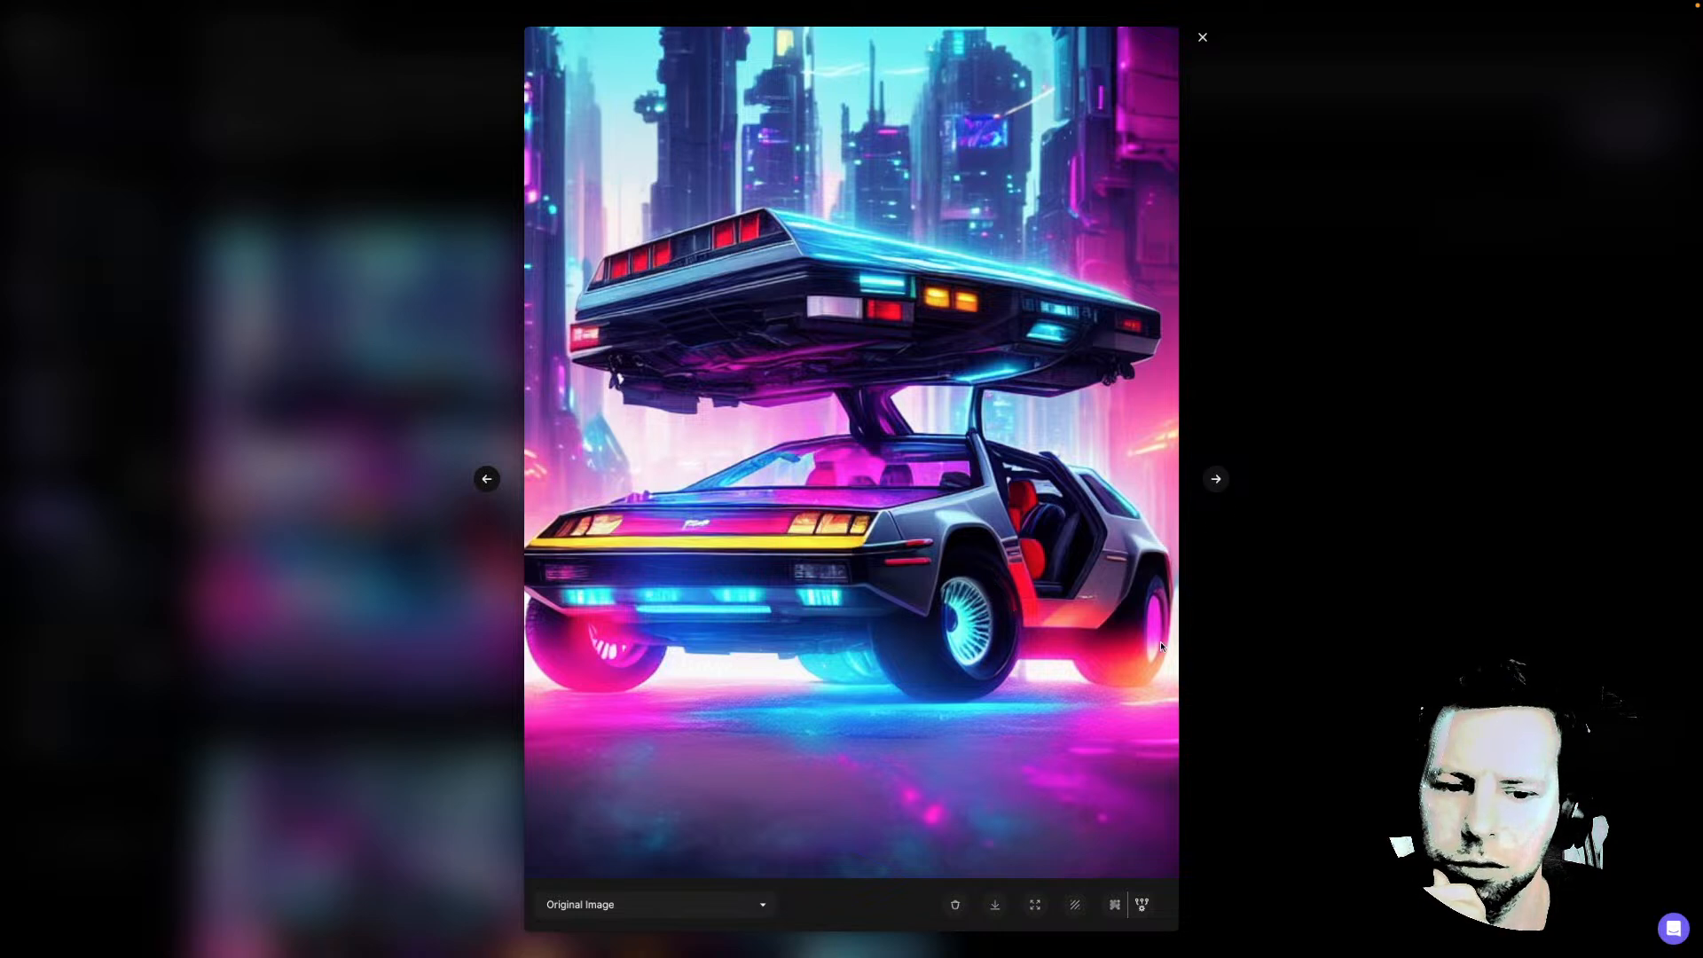
click(1215, 480)
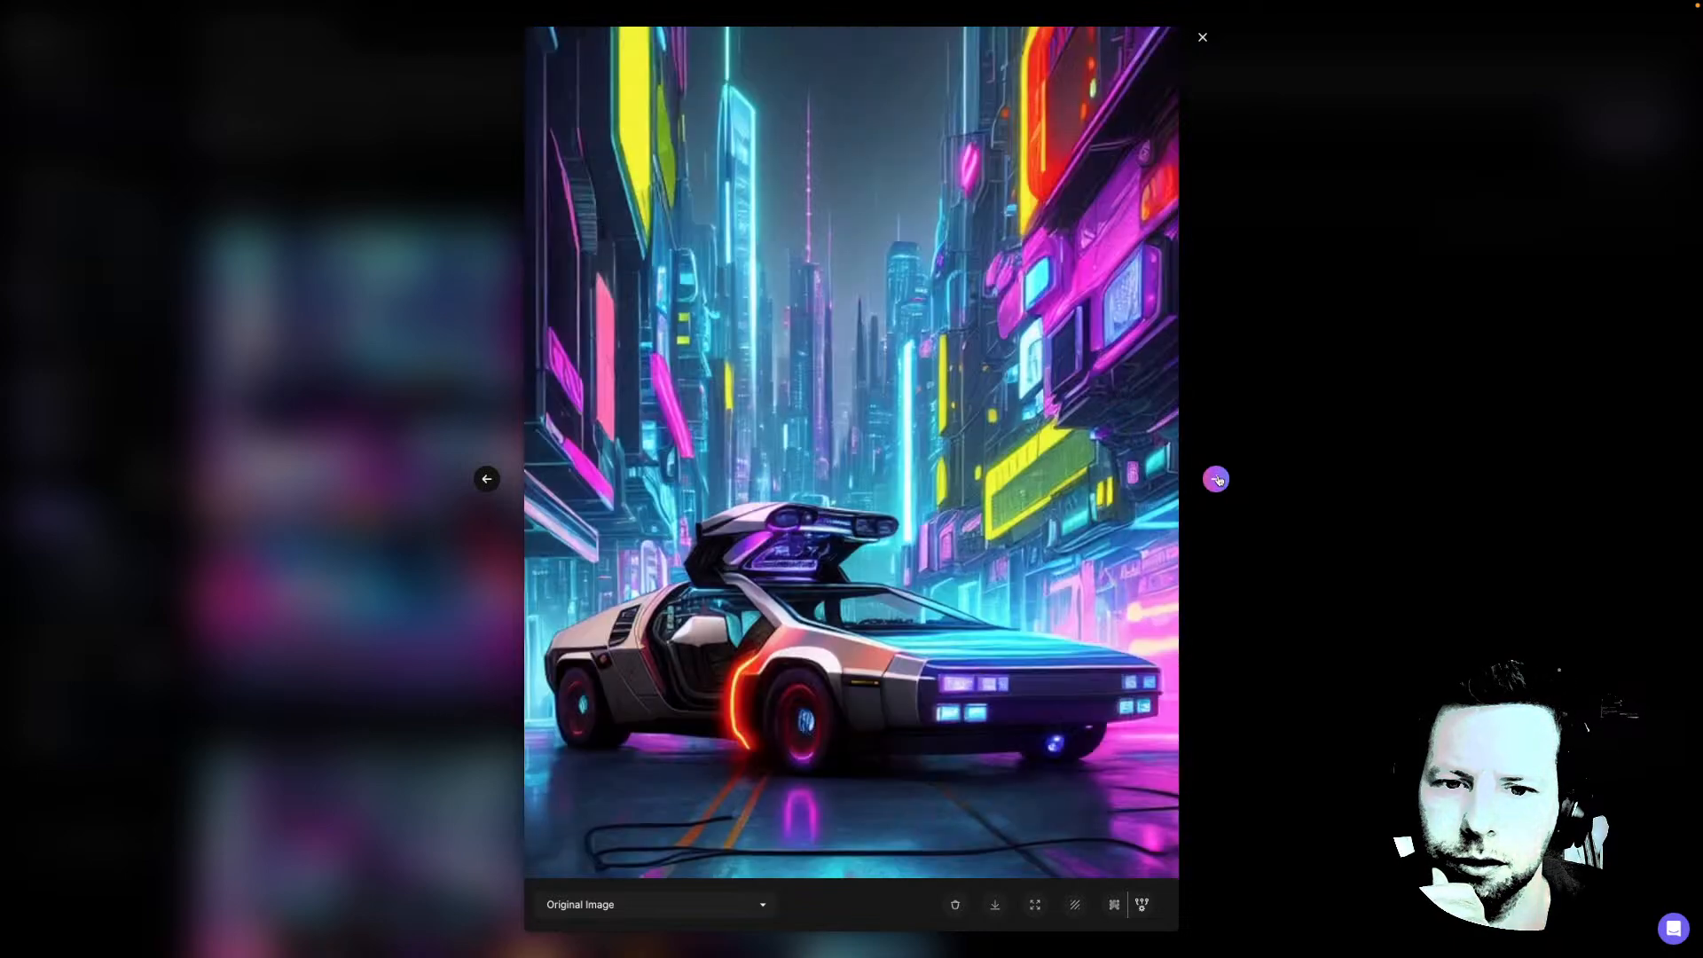
click(1269, 493)
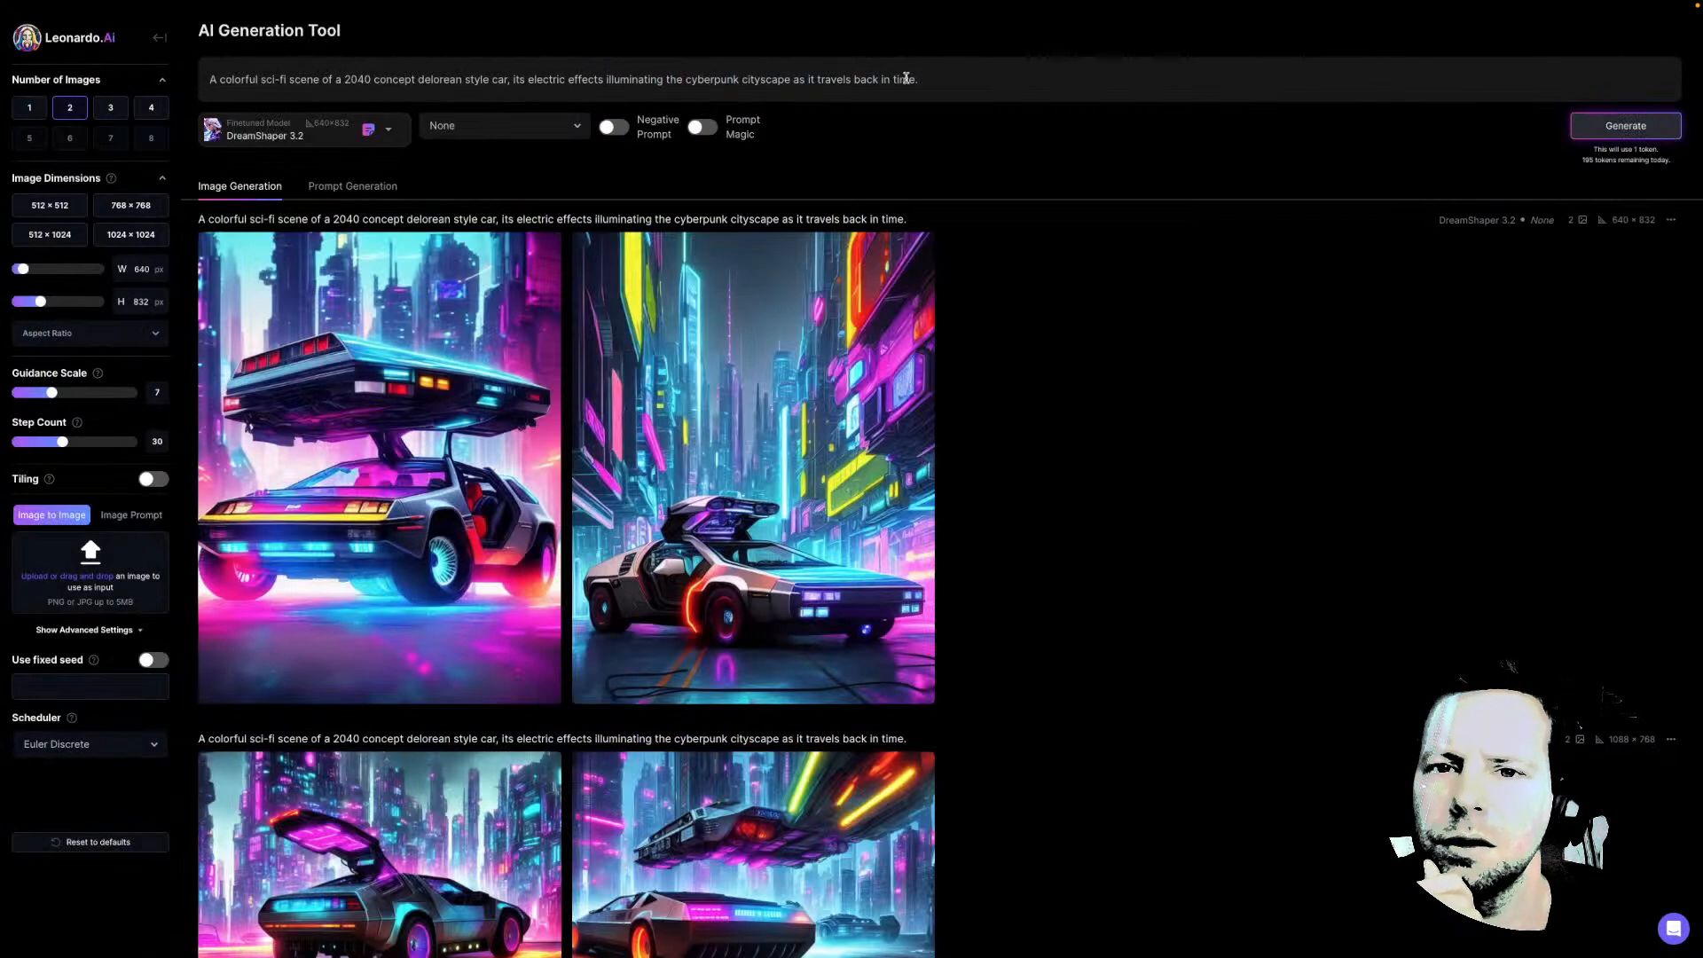
Generate images from the first ideated prompt, with the car zooming through a cyberpunk cityscape and the night sky reflecting off its body
click(352, 194)
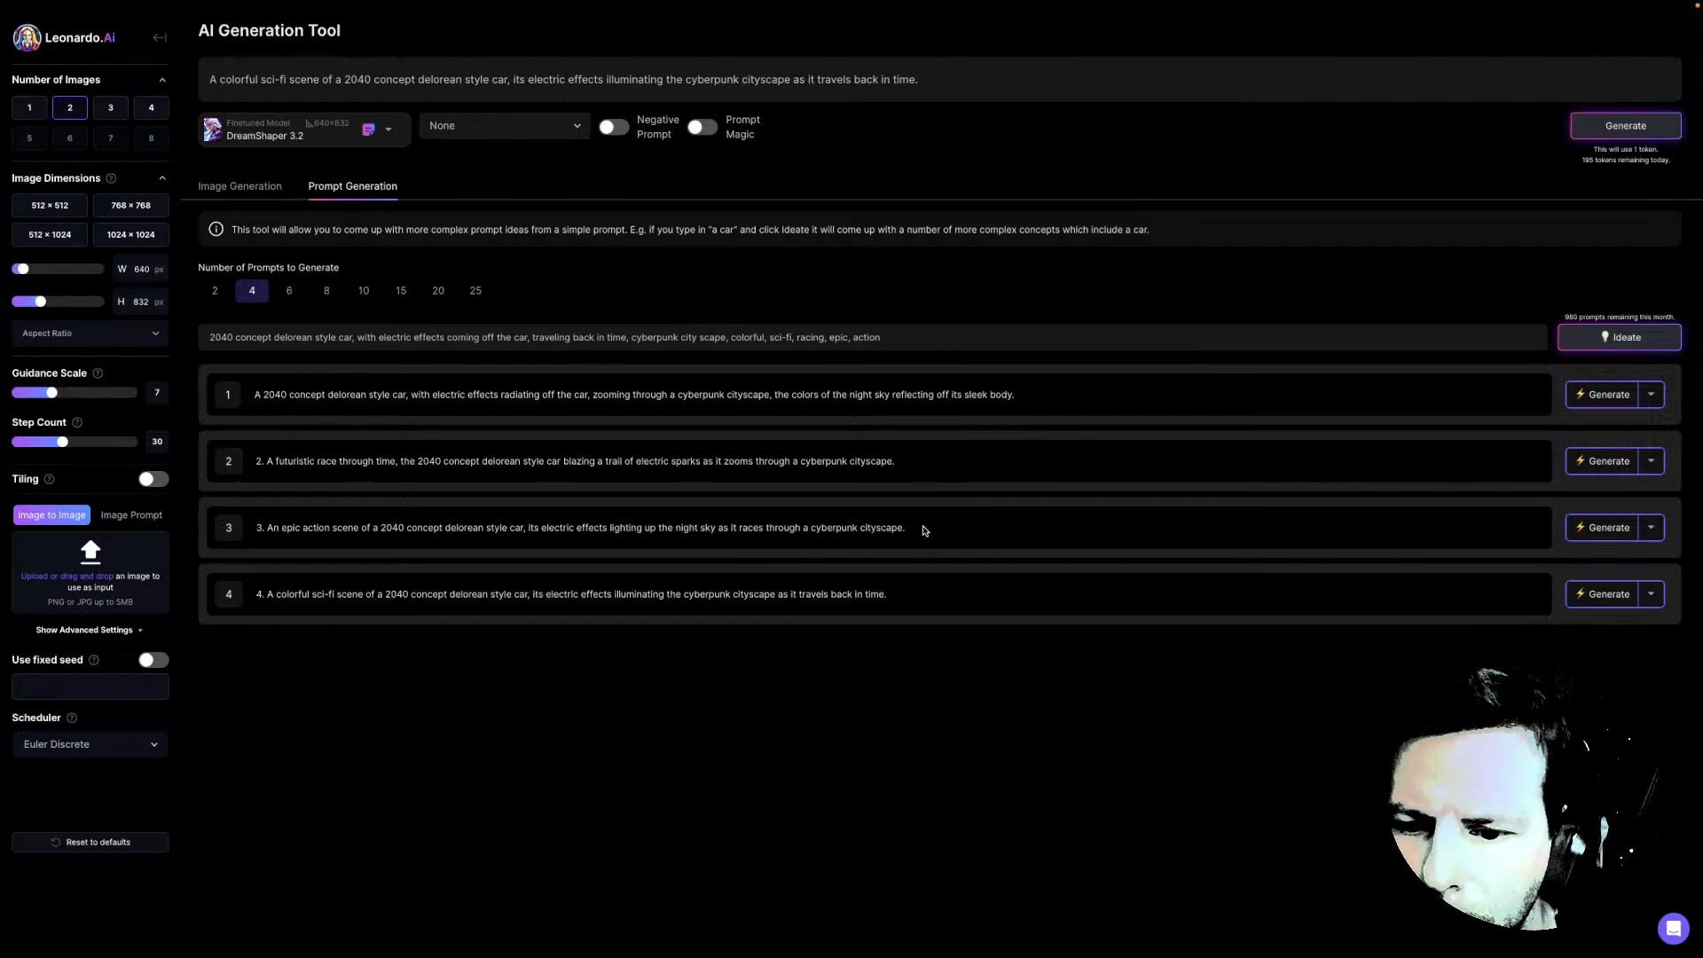
click(1588, 399)
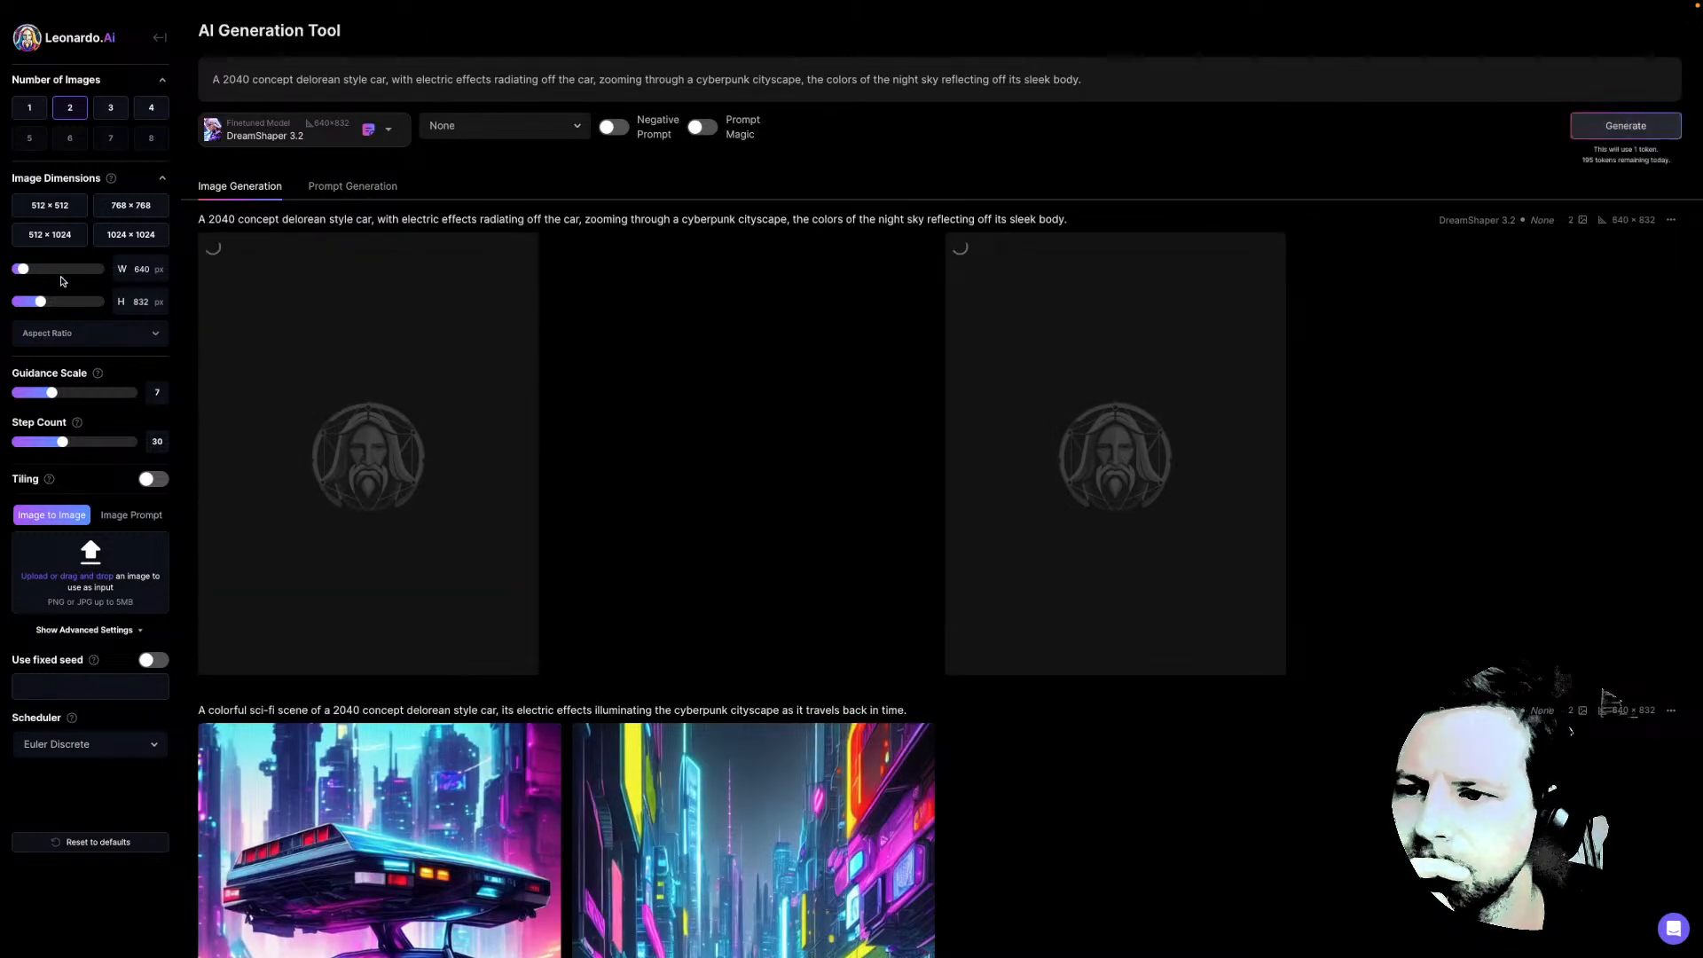
Set the image dimensions to a landscape format of 1088 × 704 px
drag(30, 271, 64, 273)
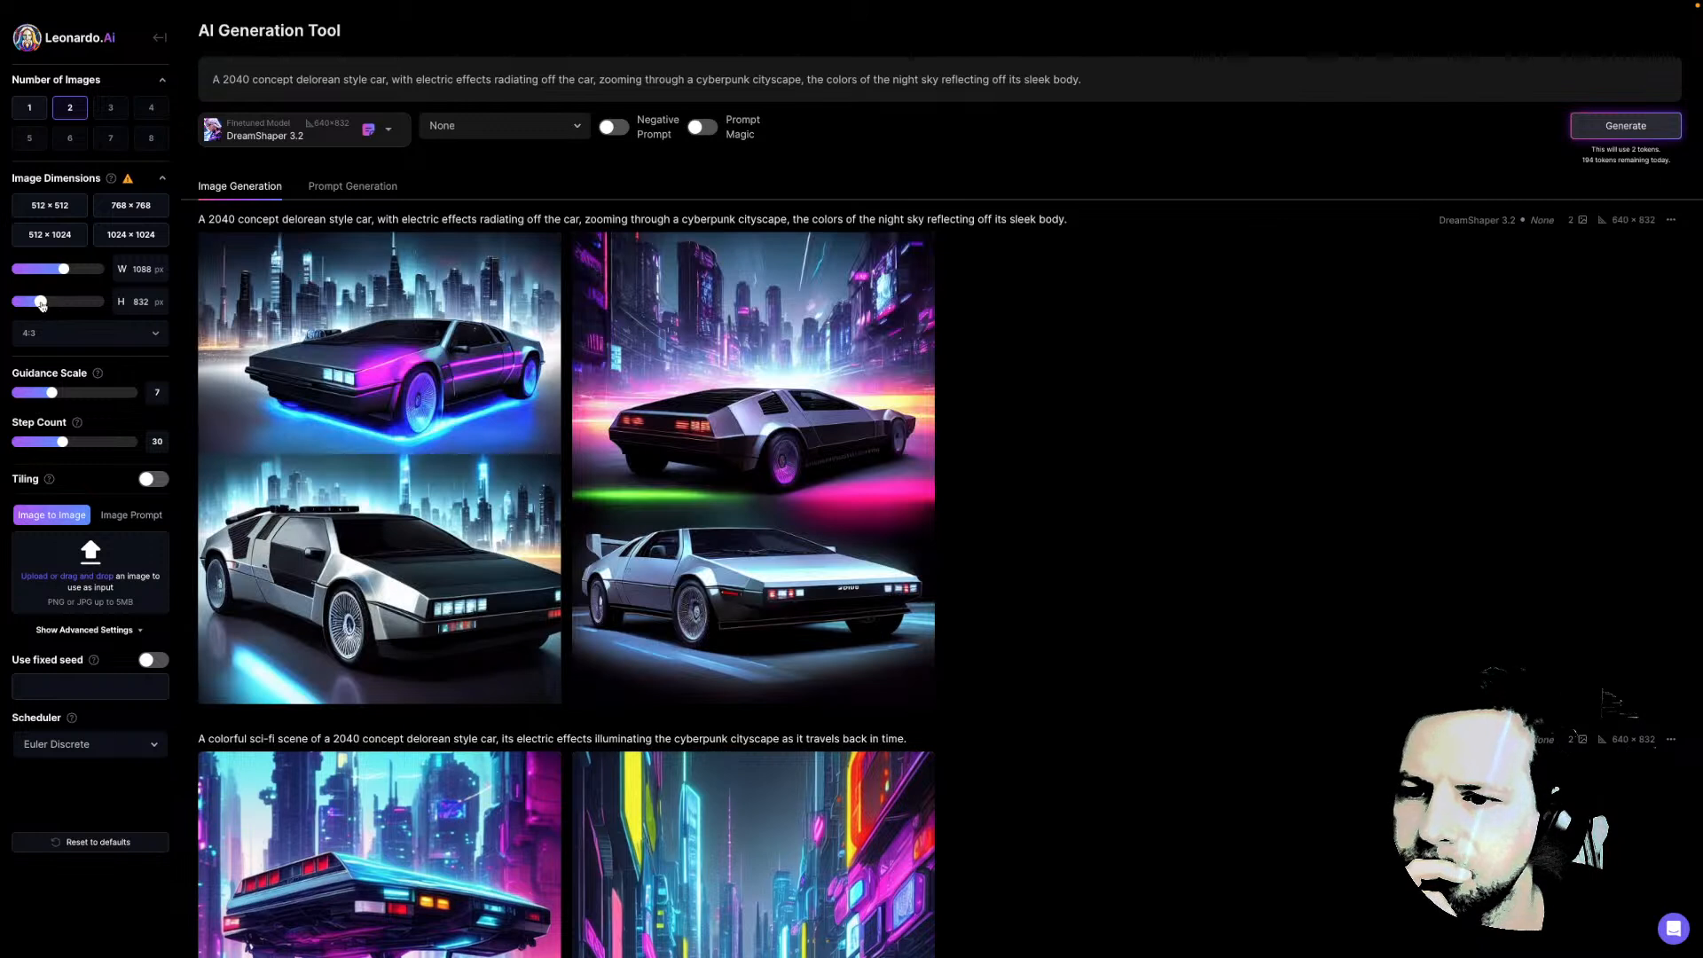
drag(39, 305, 25, 304)
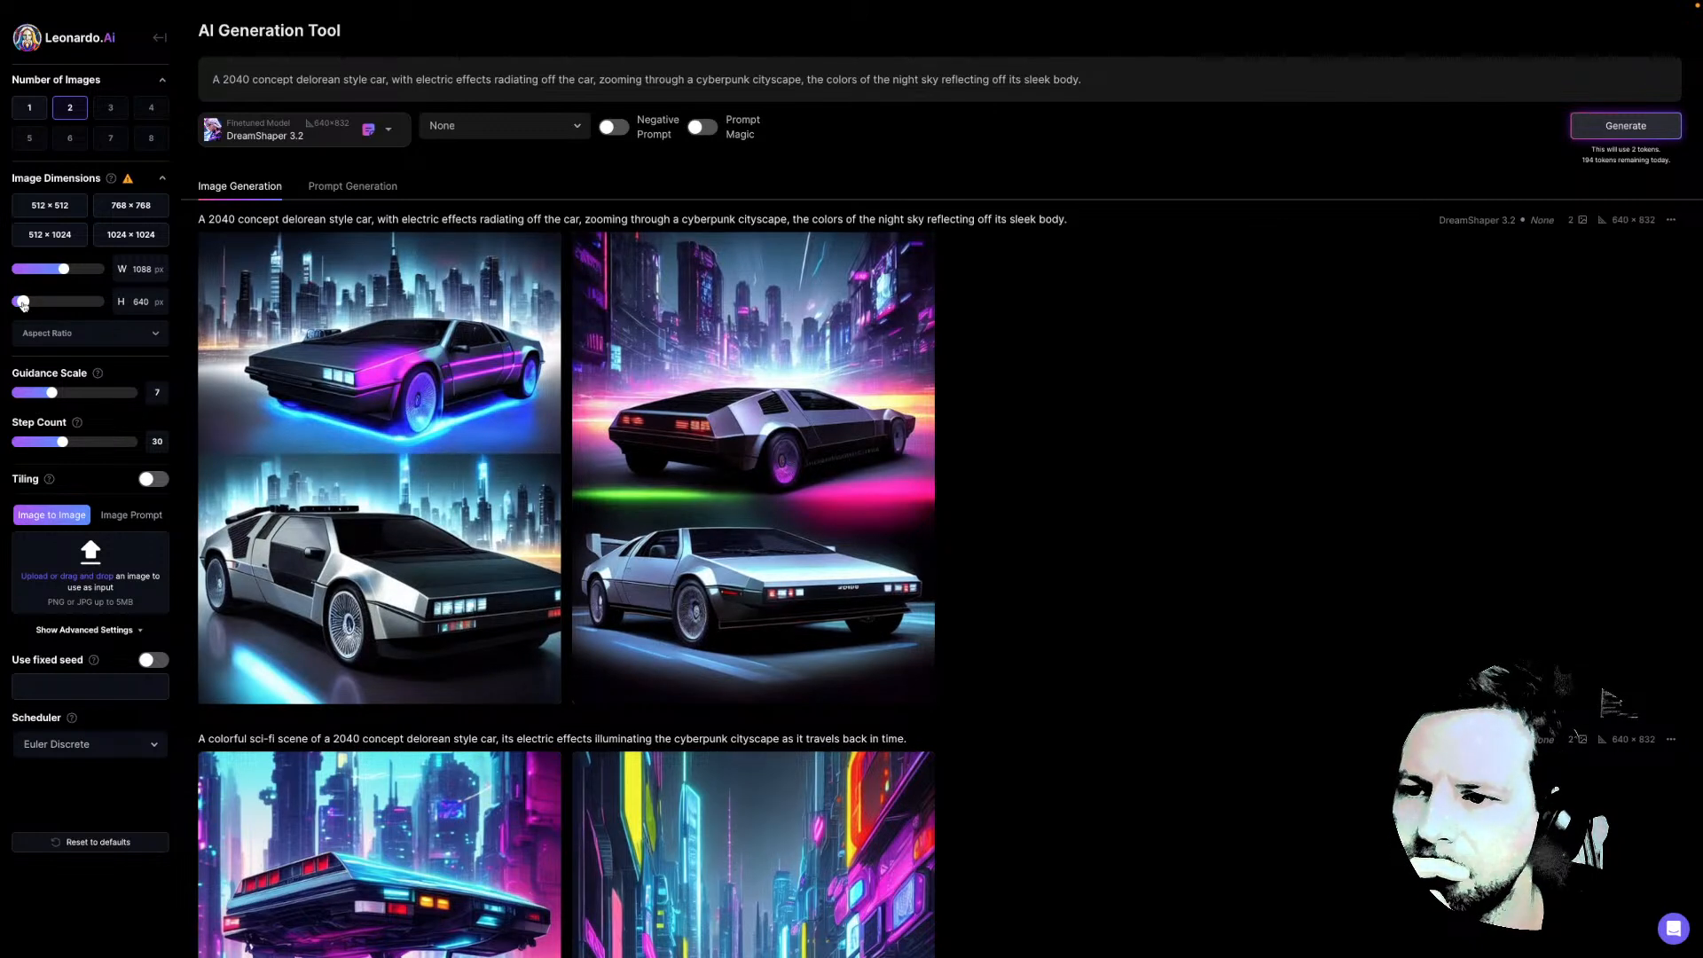
drag(23, 303, 30, 304)
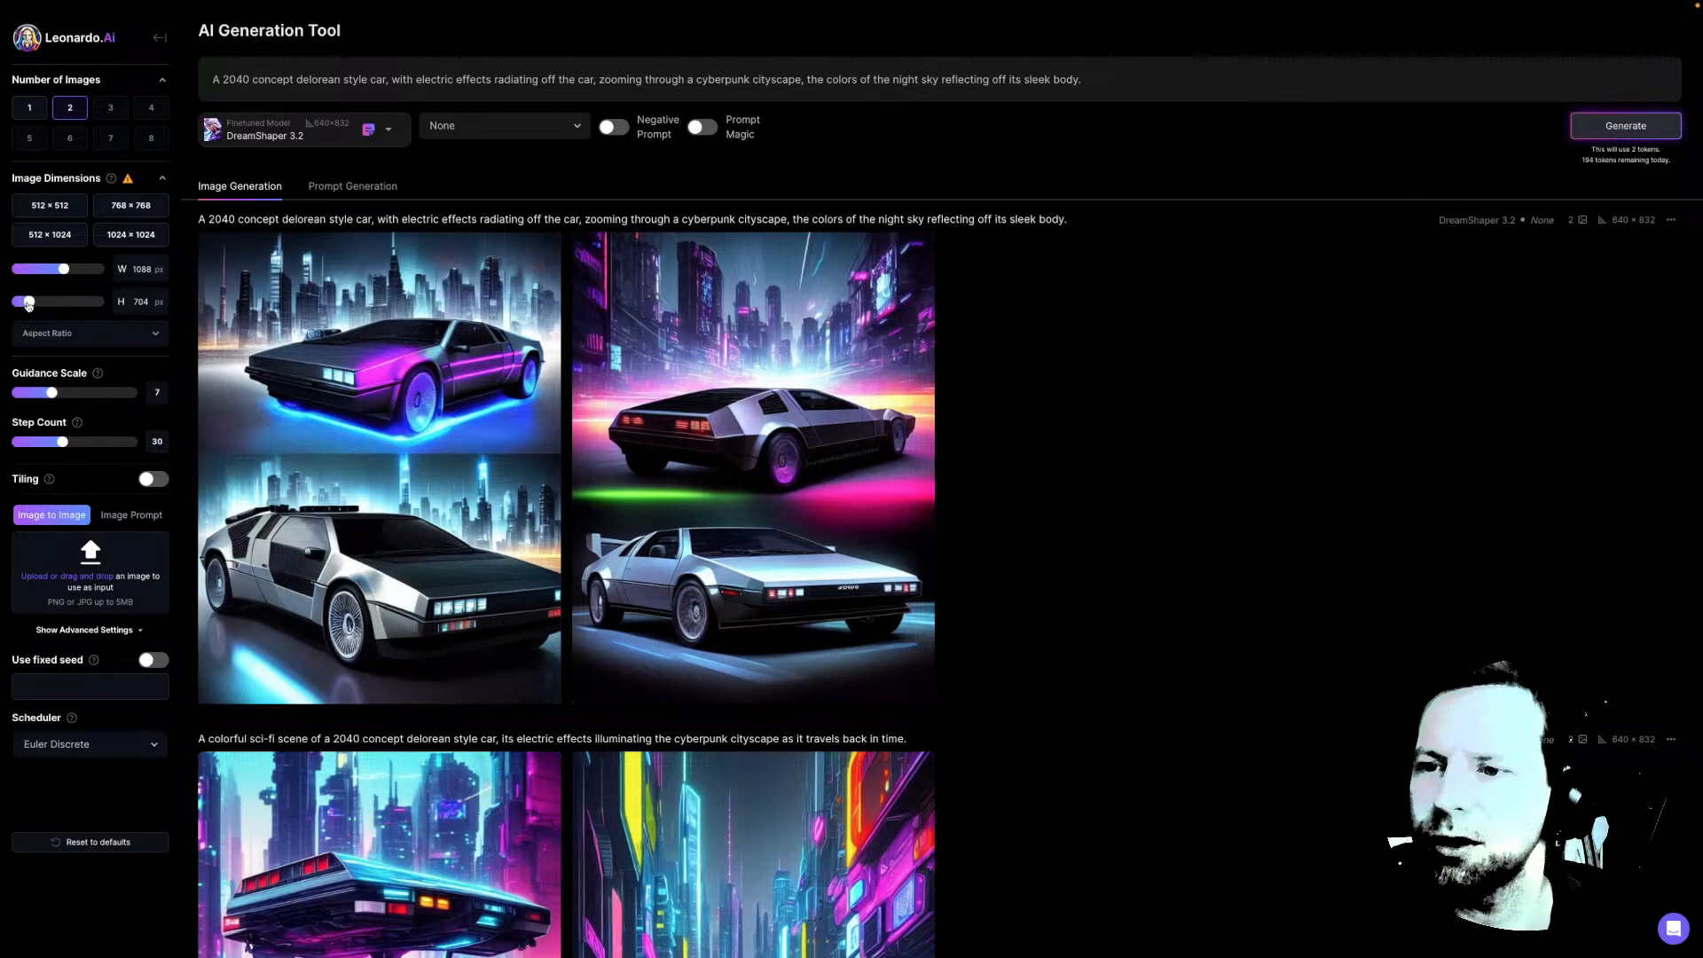
Enlarge the two portrait images from the night sky reflection prompt, examine the stacked cars in each, and close the viewer
click(377, 361)
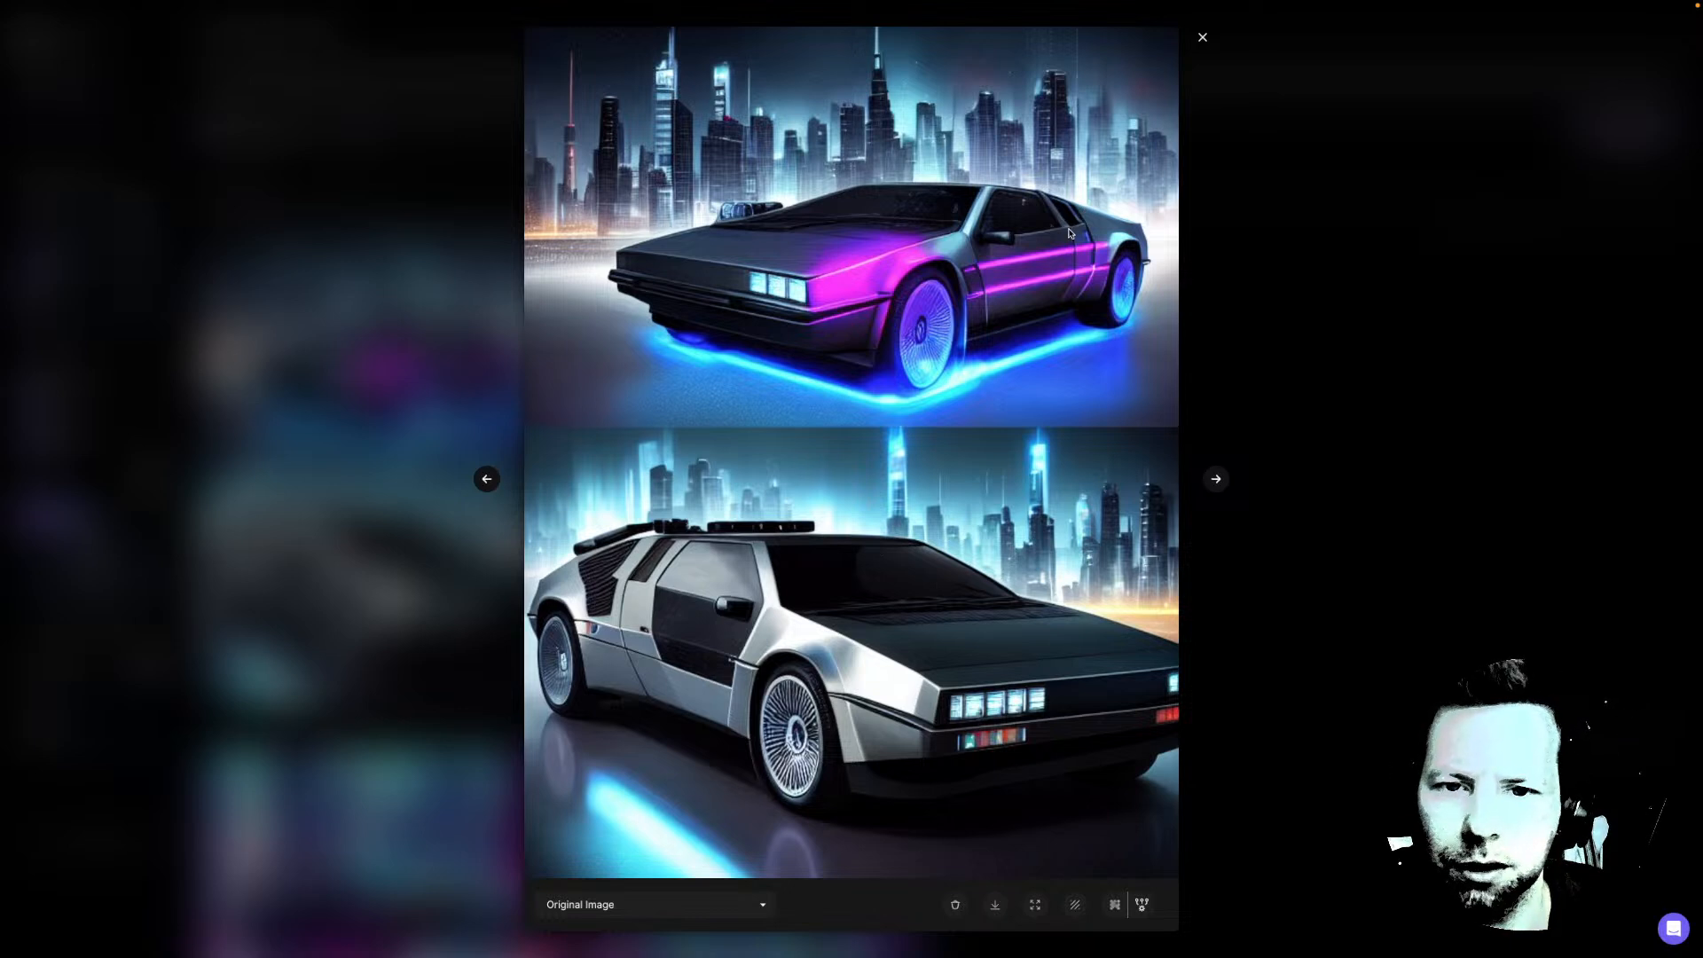
click(1213, 481)
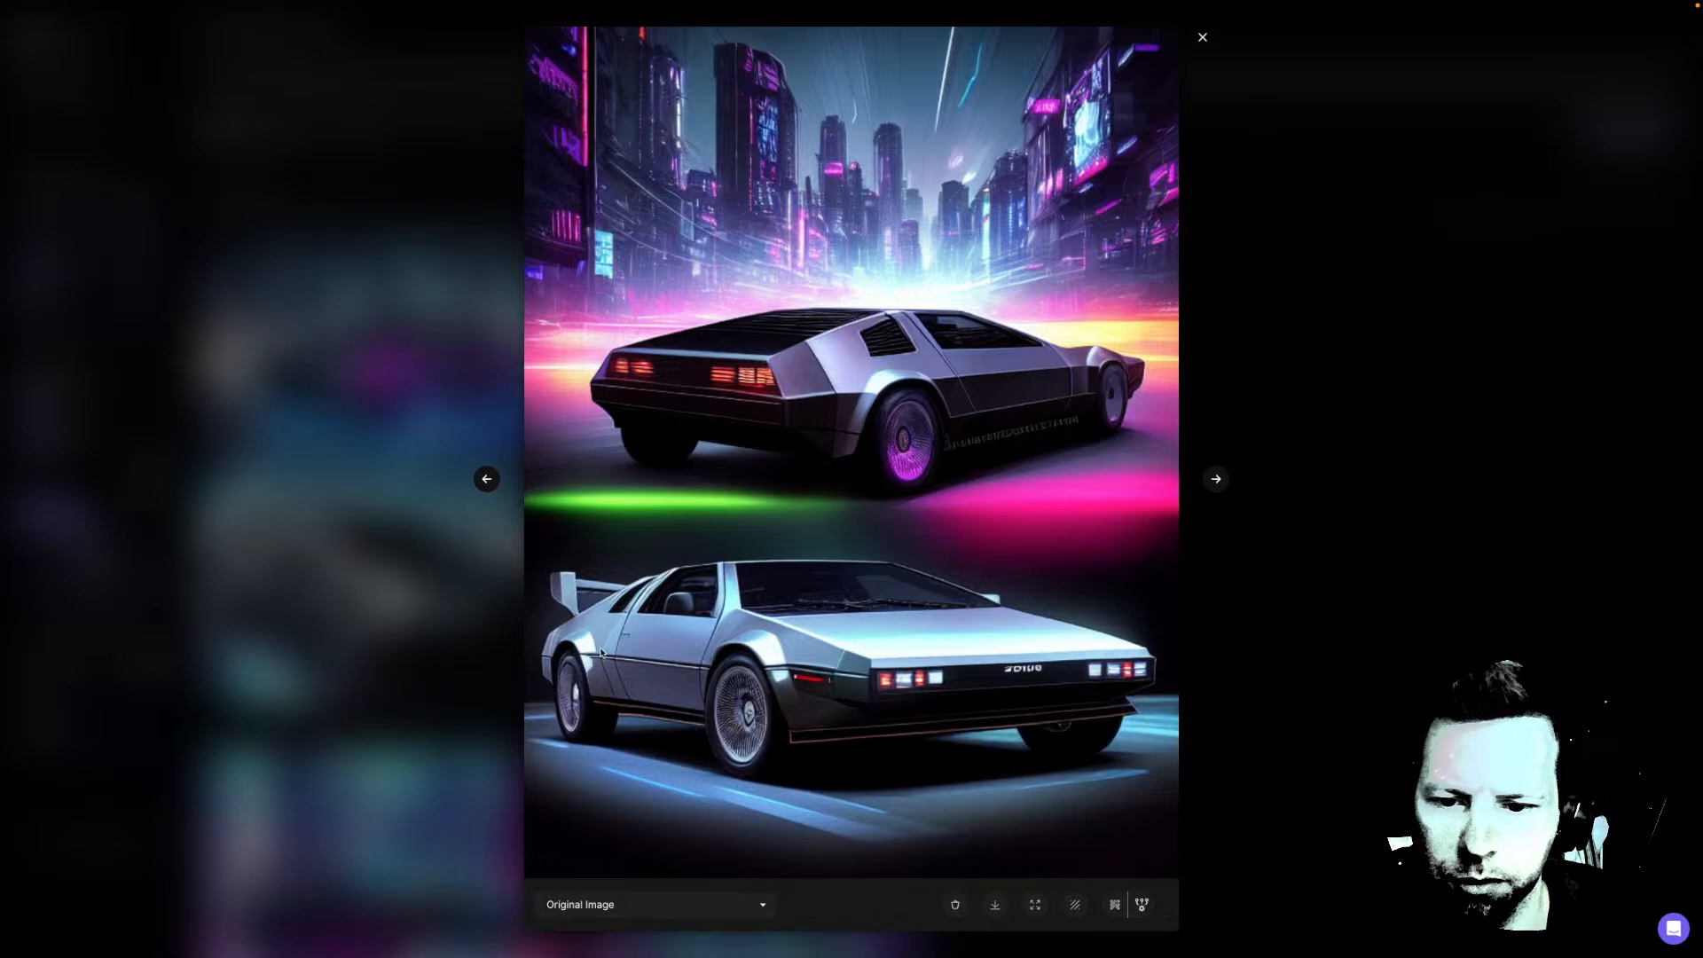
click(1218, 479)
click(1218, 479)
click(1322, 414)
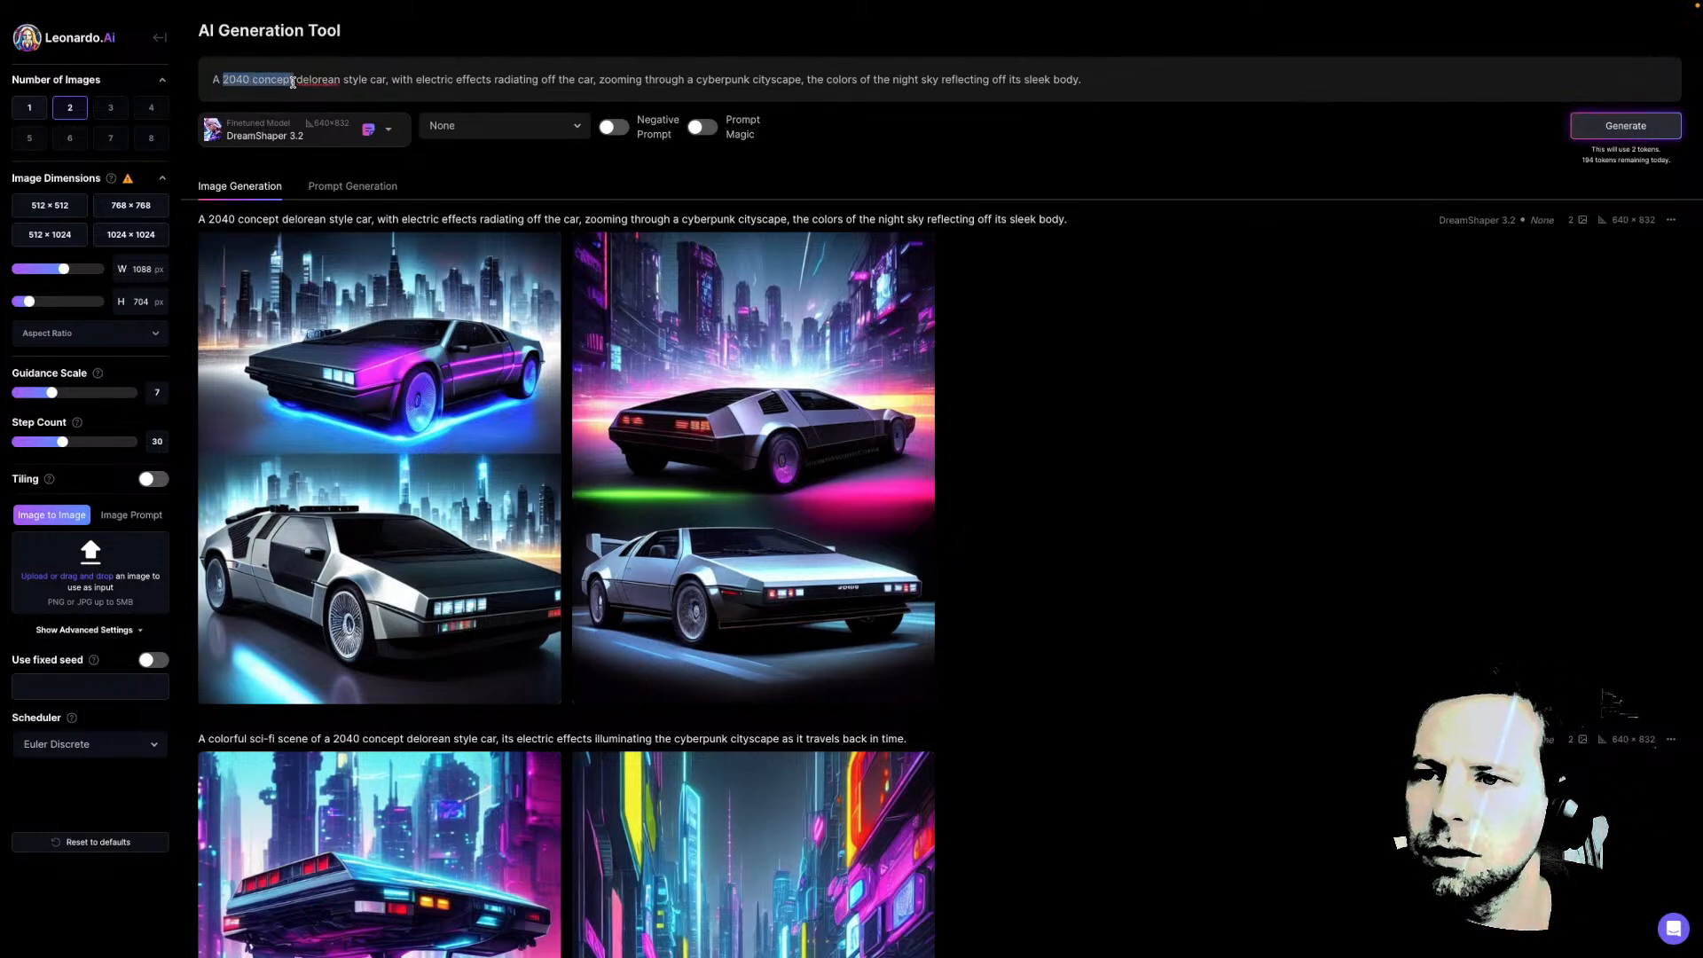
Change the prompt's opening to "A futuristic delorean back to the future style car" and generate images with guidance scale 13 and step count 40
text(futu)
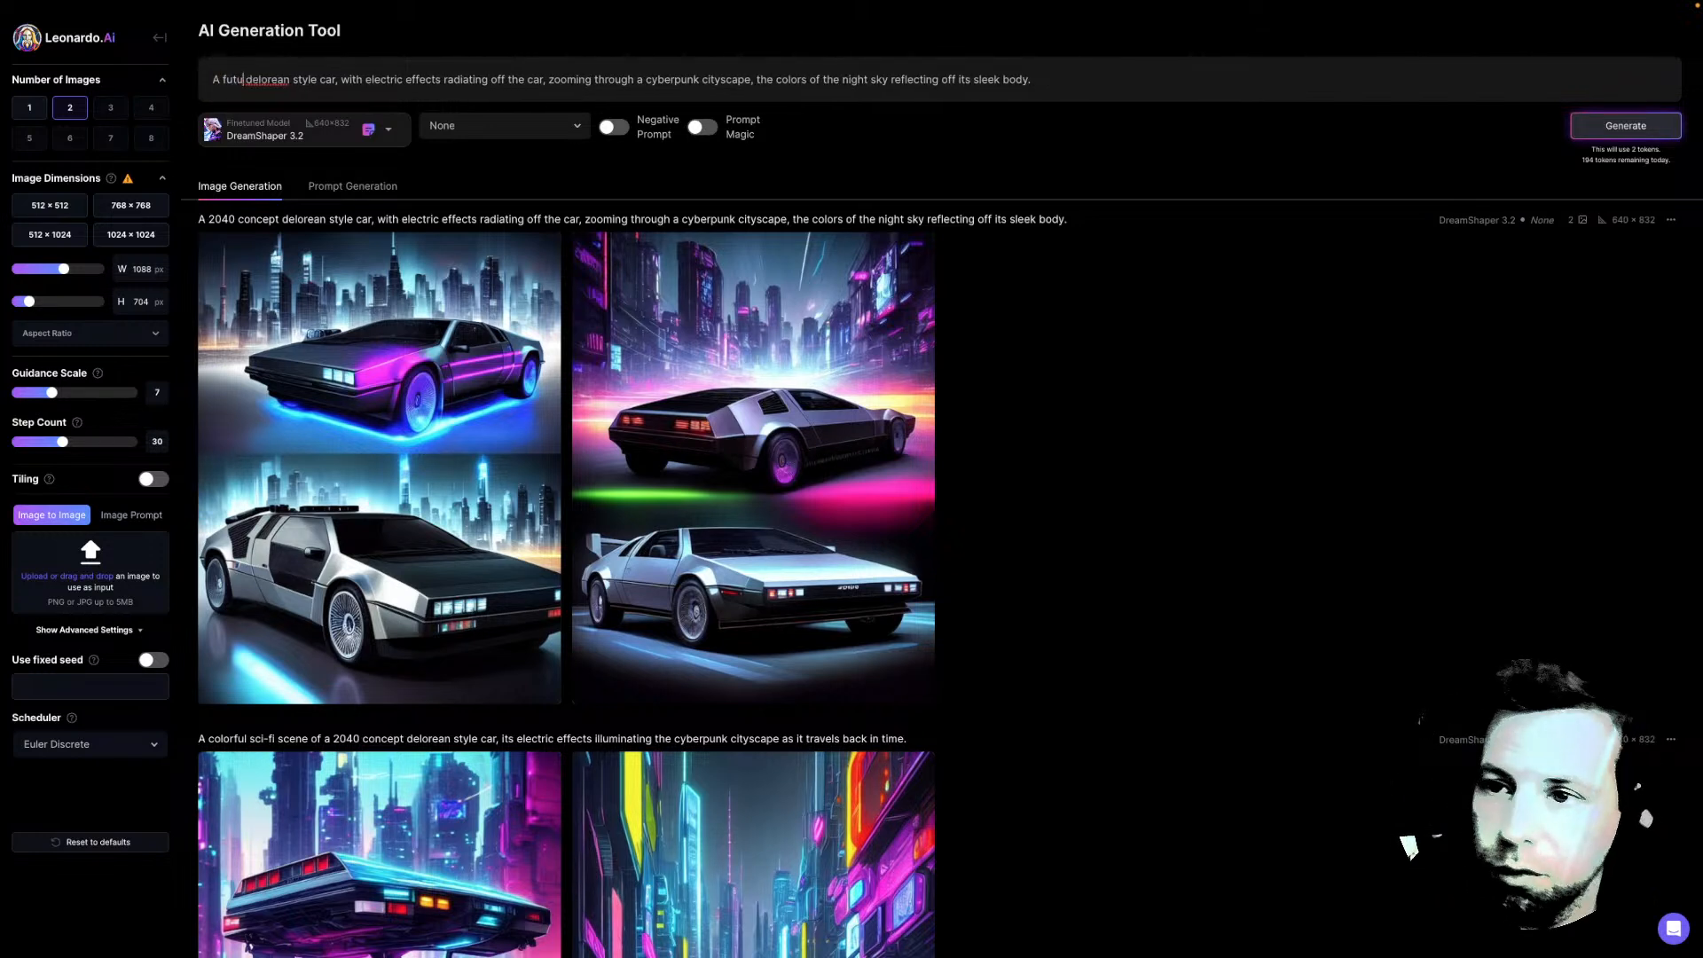
text(ristic)
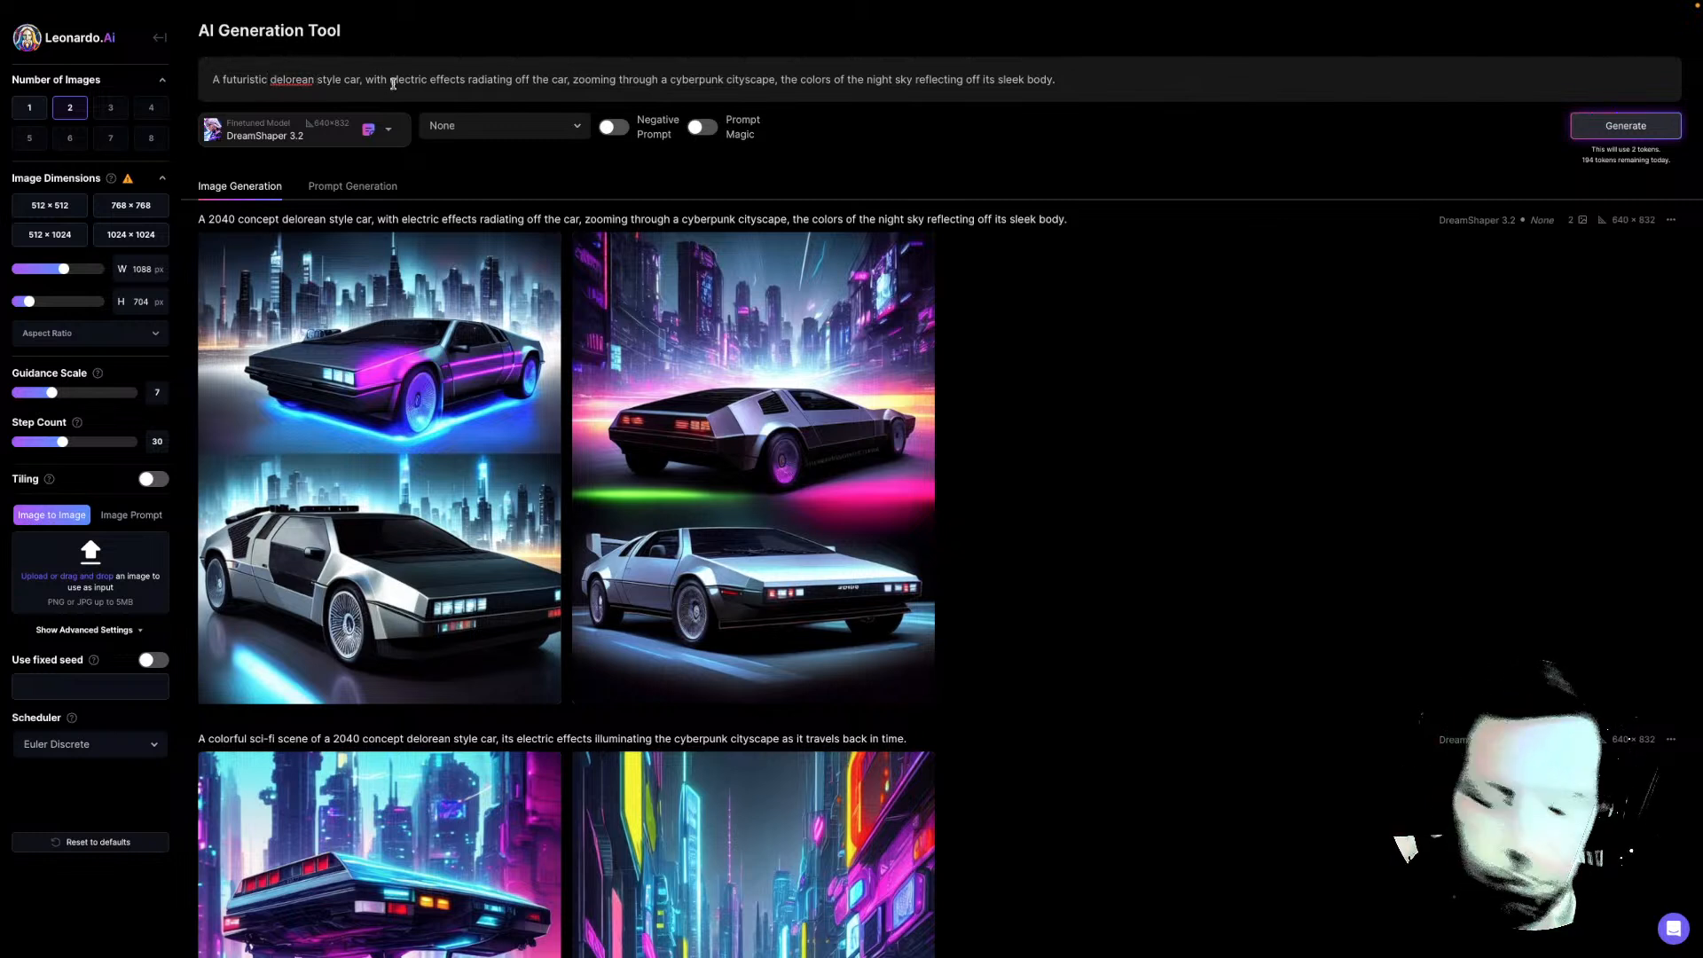
text(back to the )
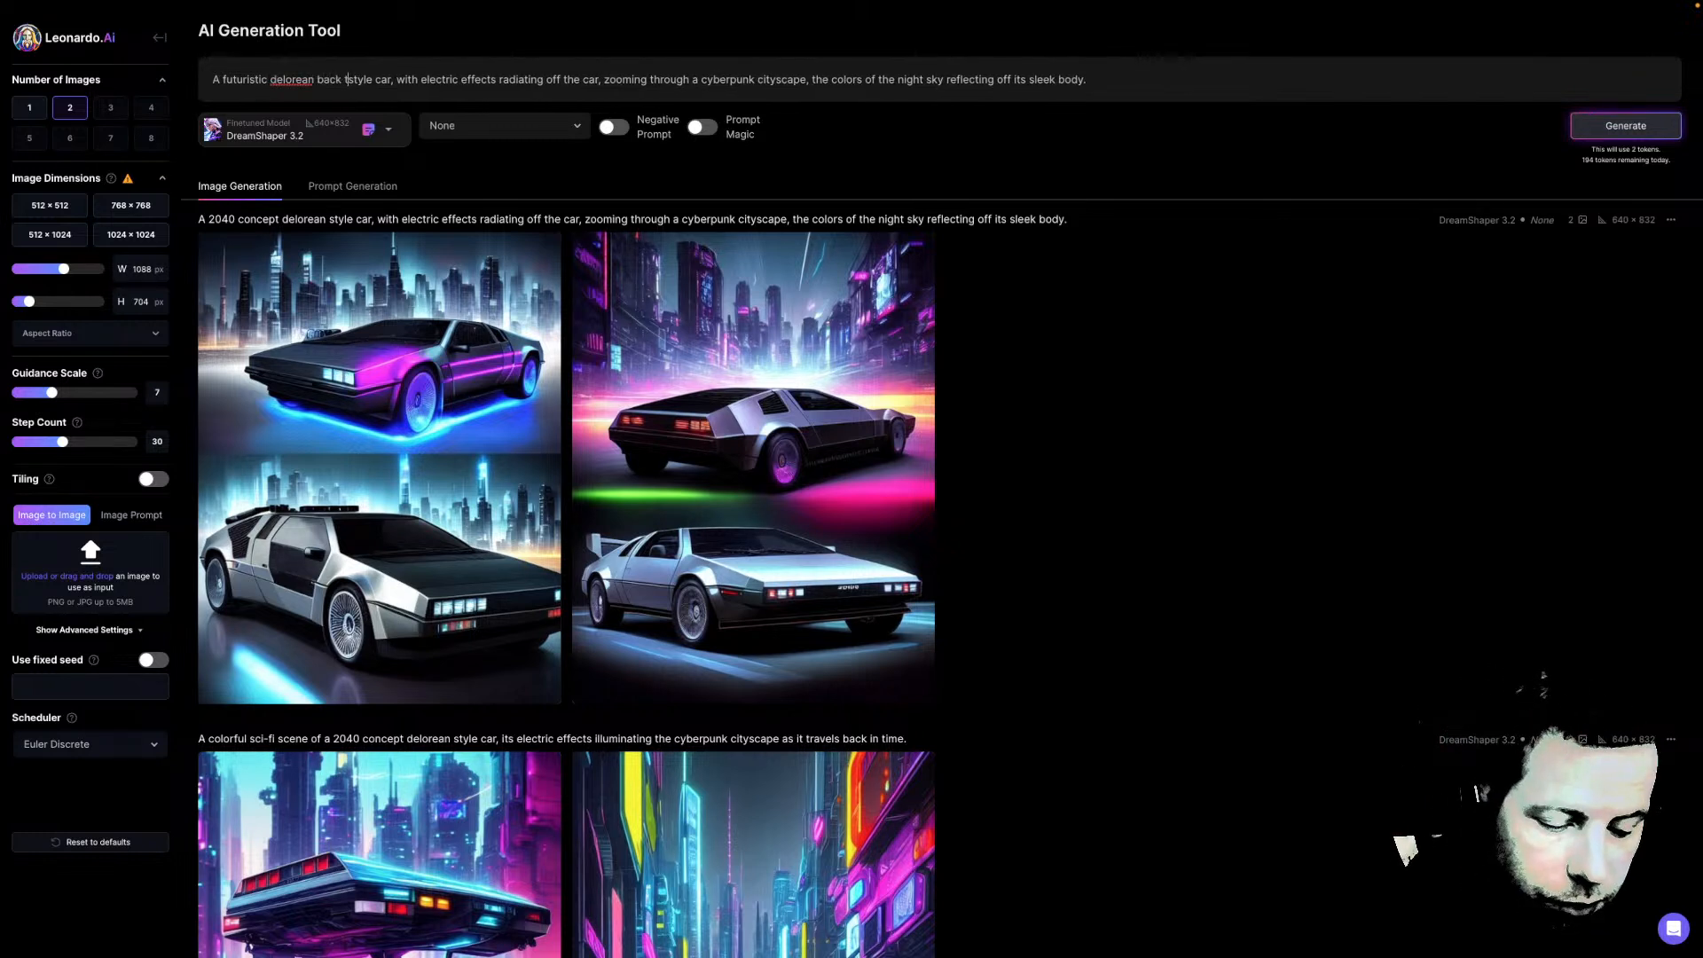
text(future)
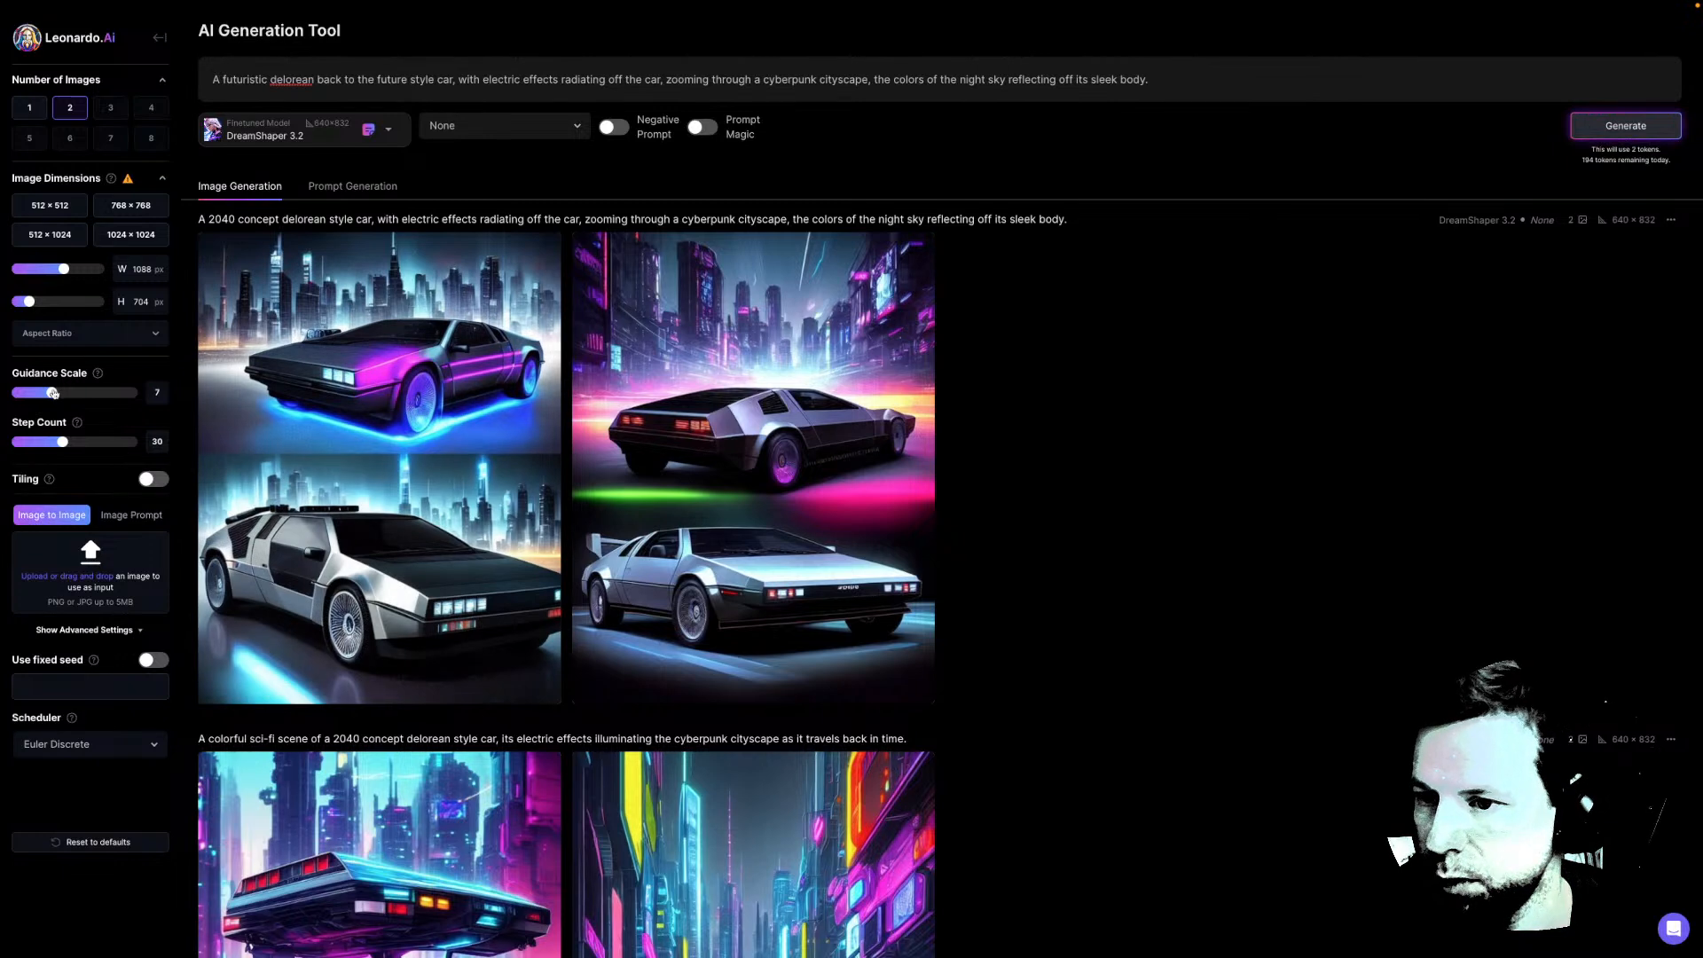
drag(53, 393, 87, 443)
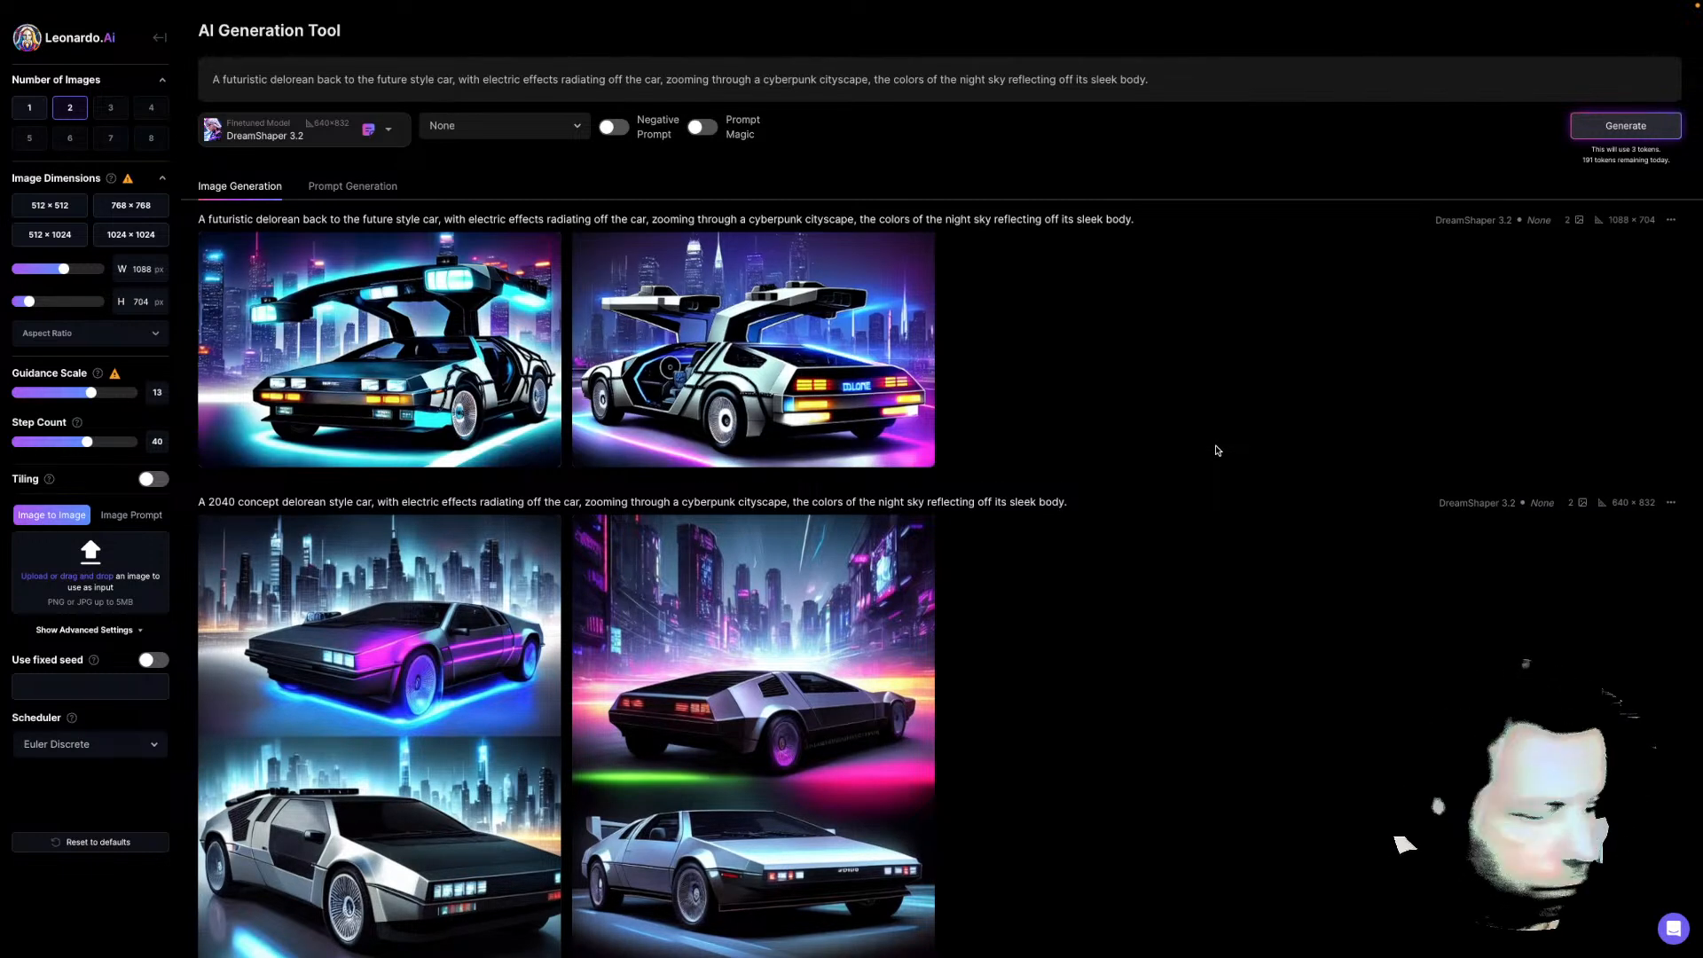
Enlarge the two images made from the "back to the future" prompt and switch between them to compare the cars' front and rear details
click(417, 395)
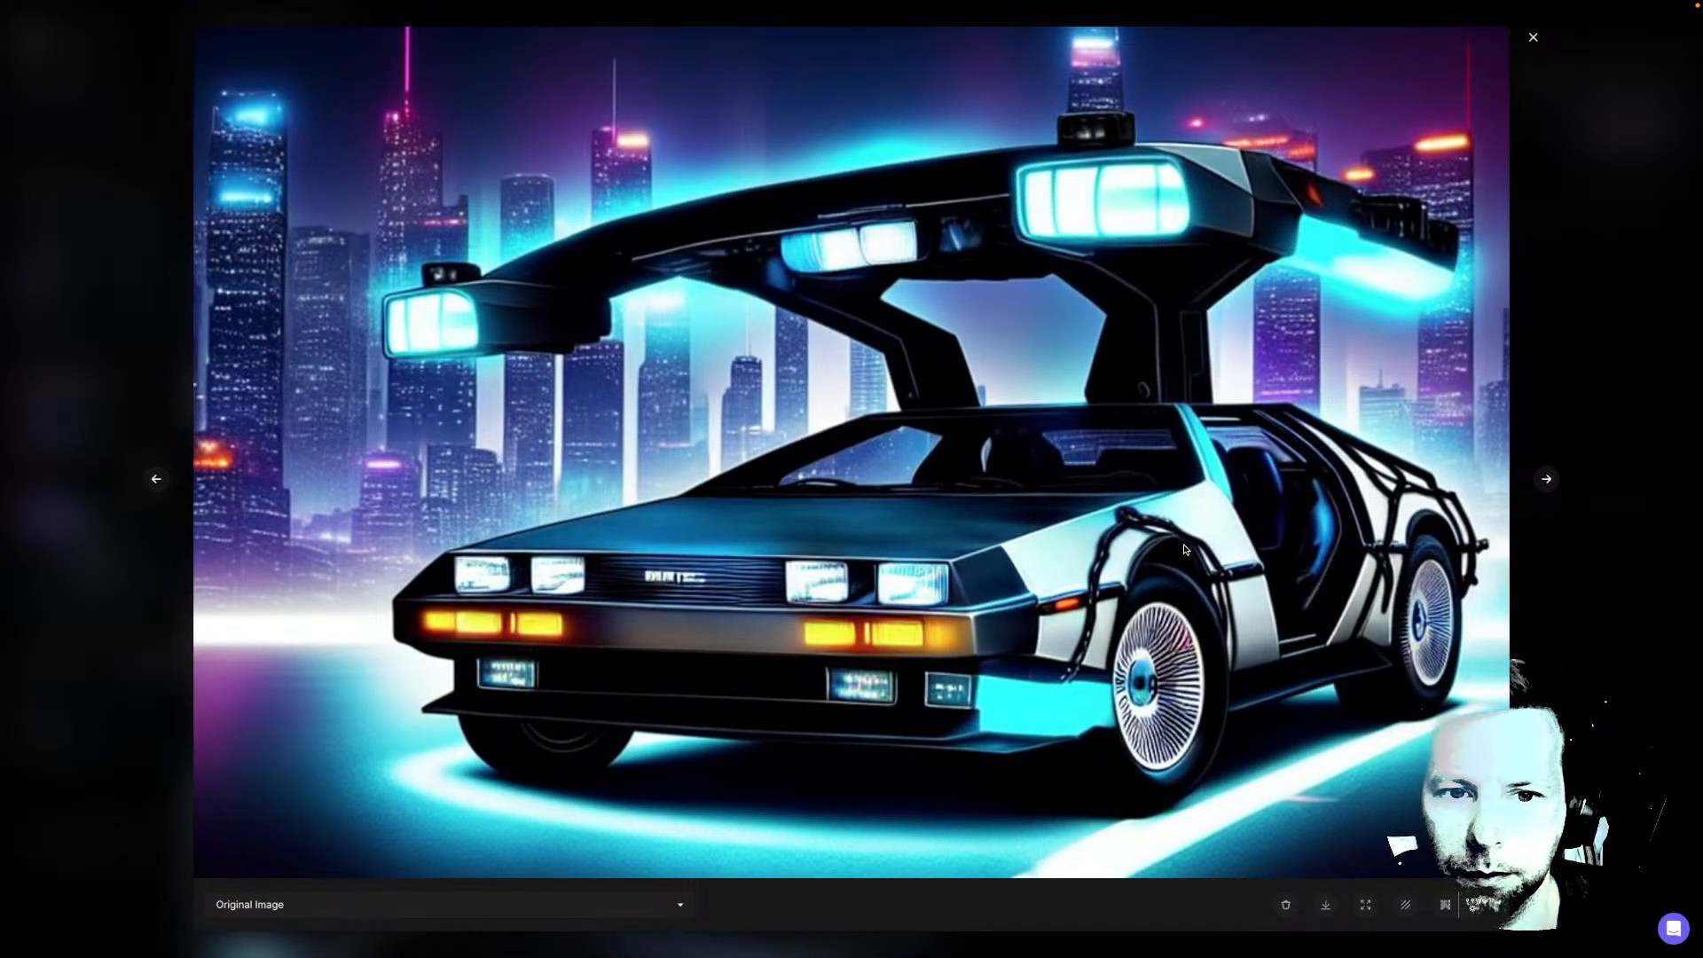
click(1546, 479)
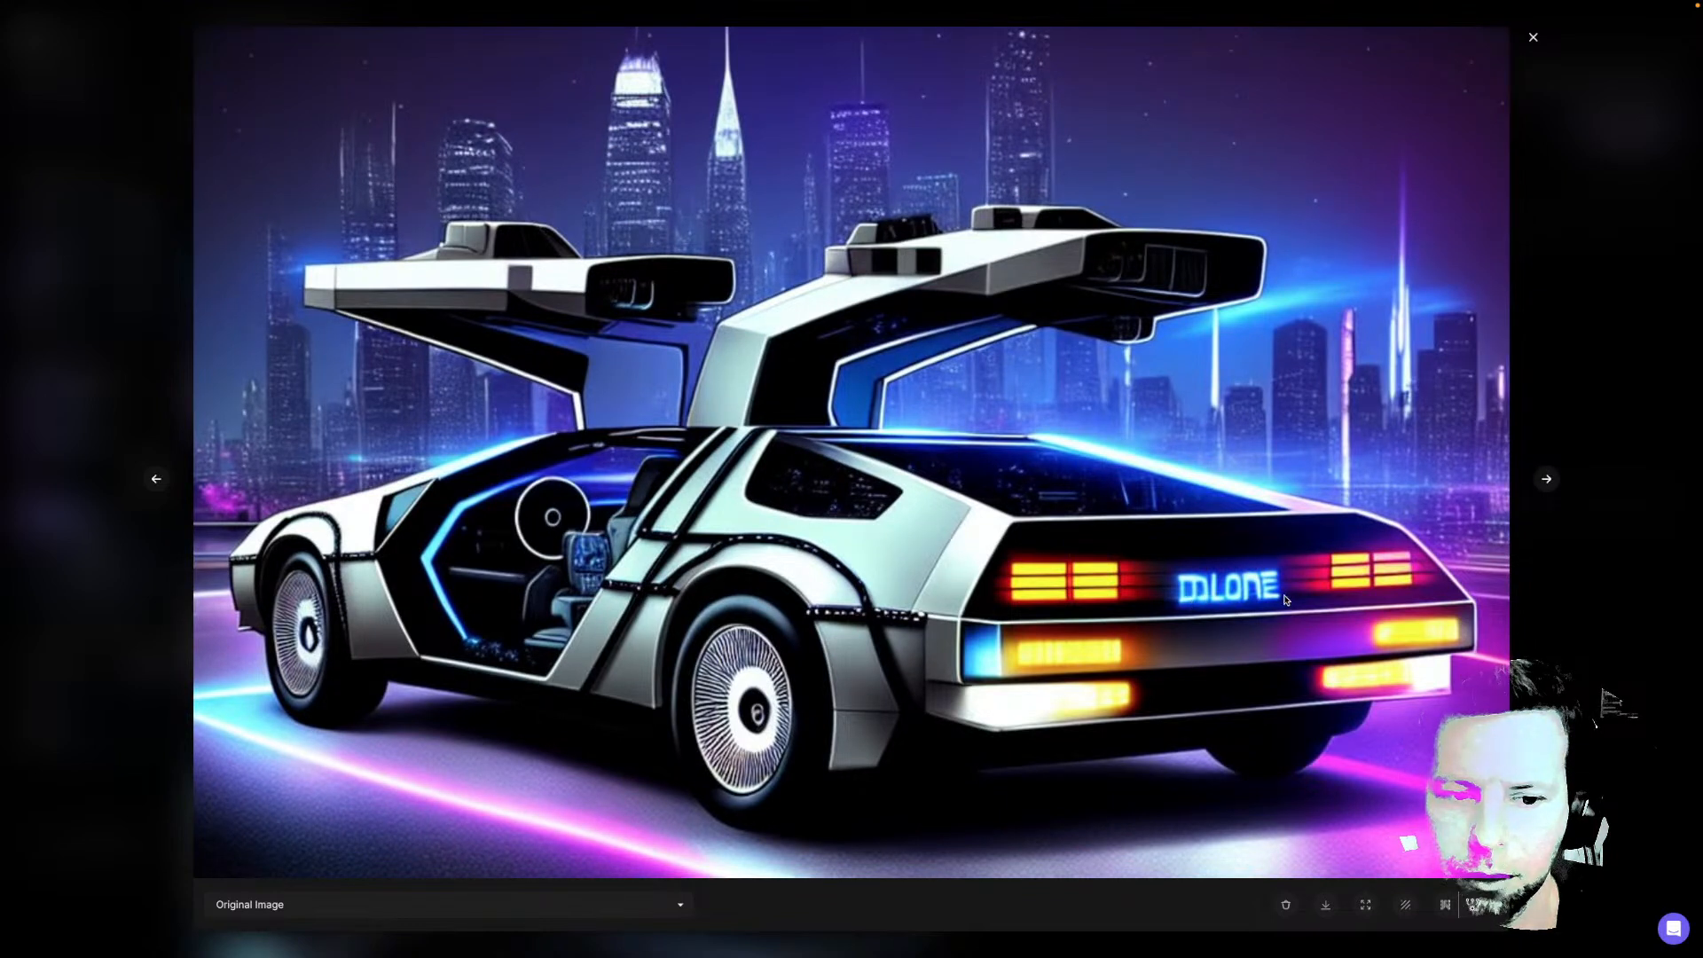
click(1544, 482)
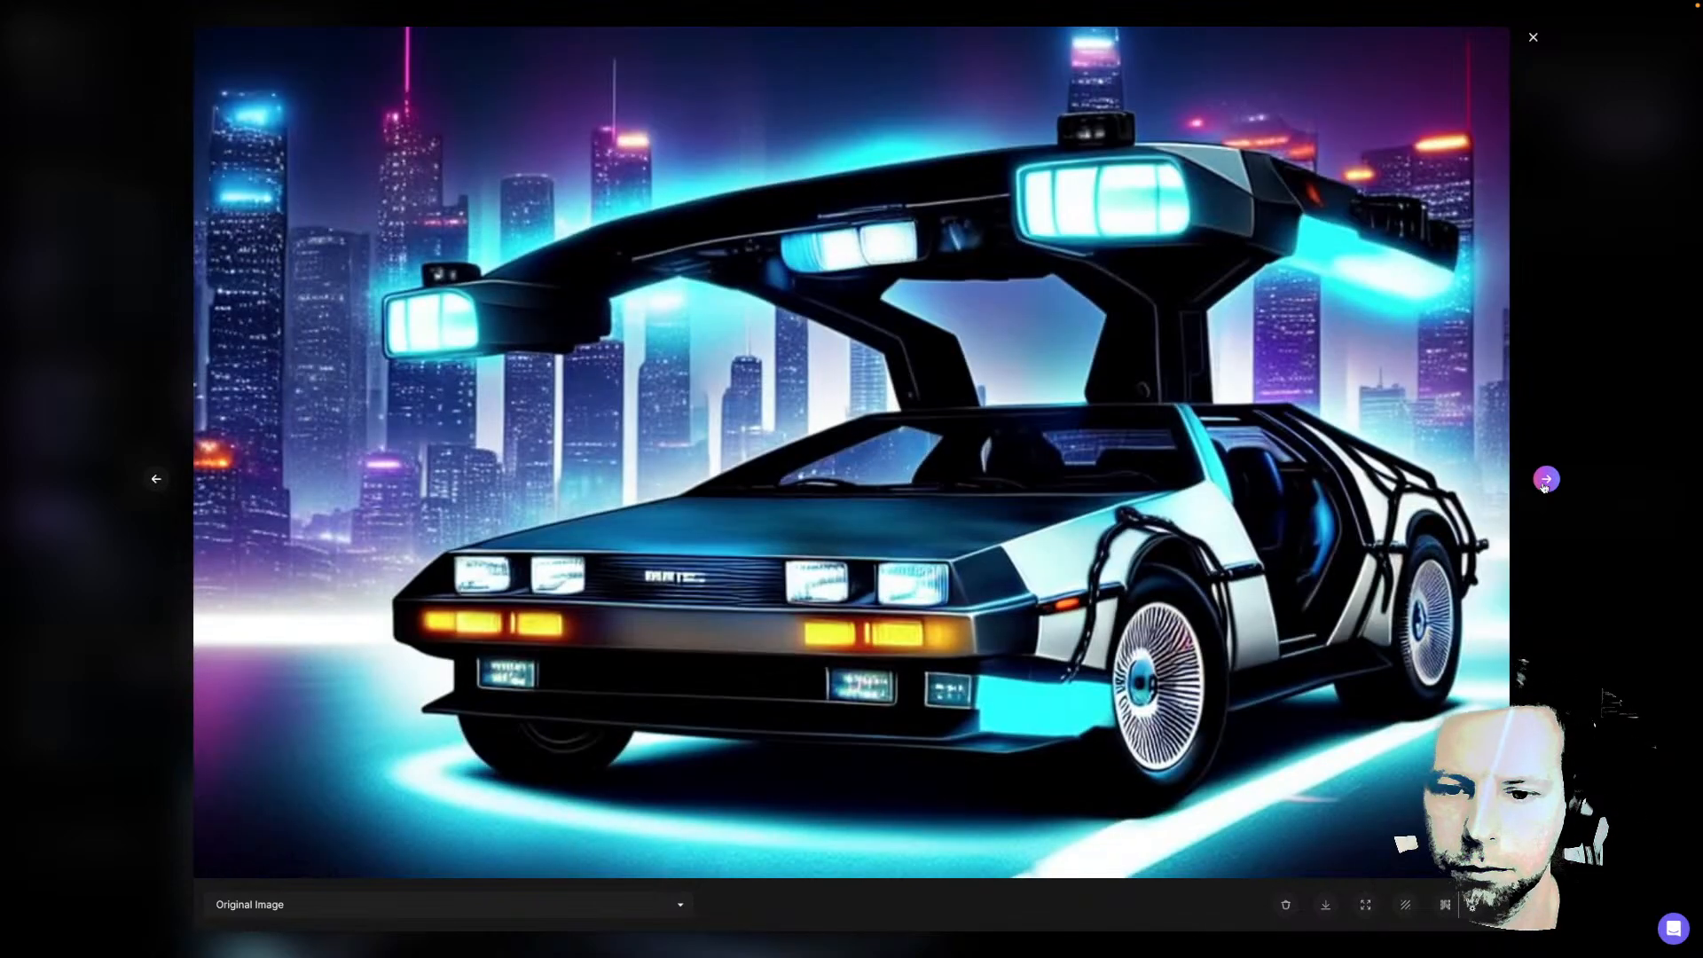
click(1544, 481)
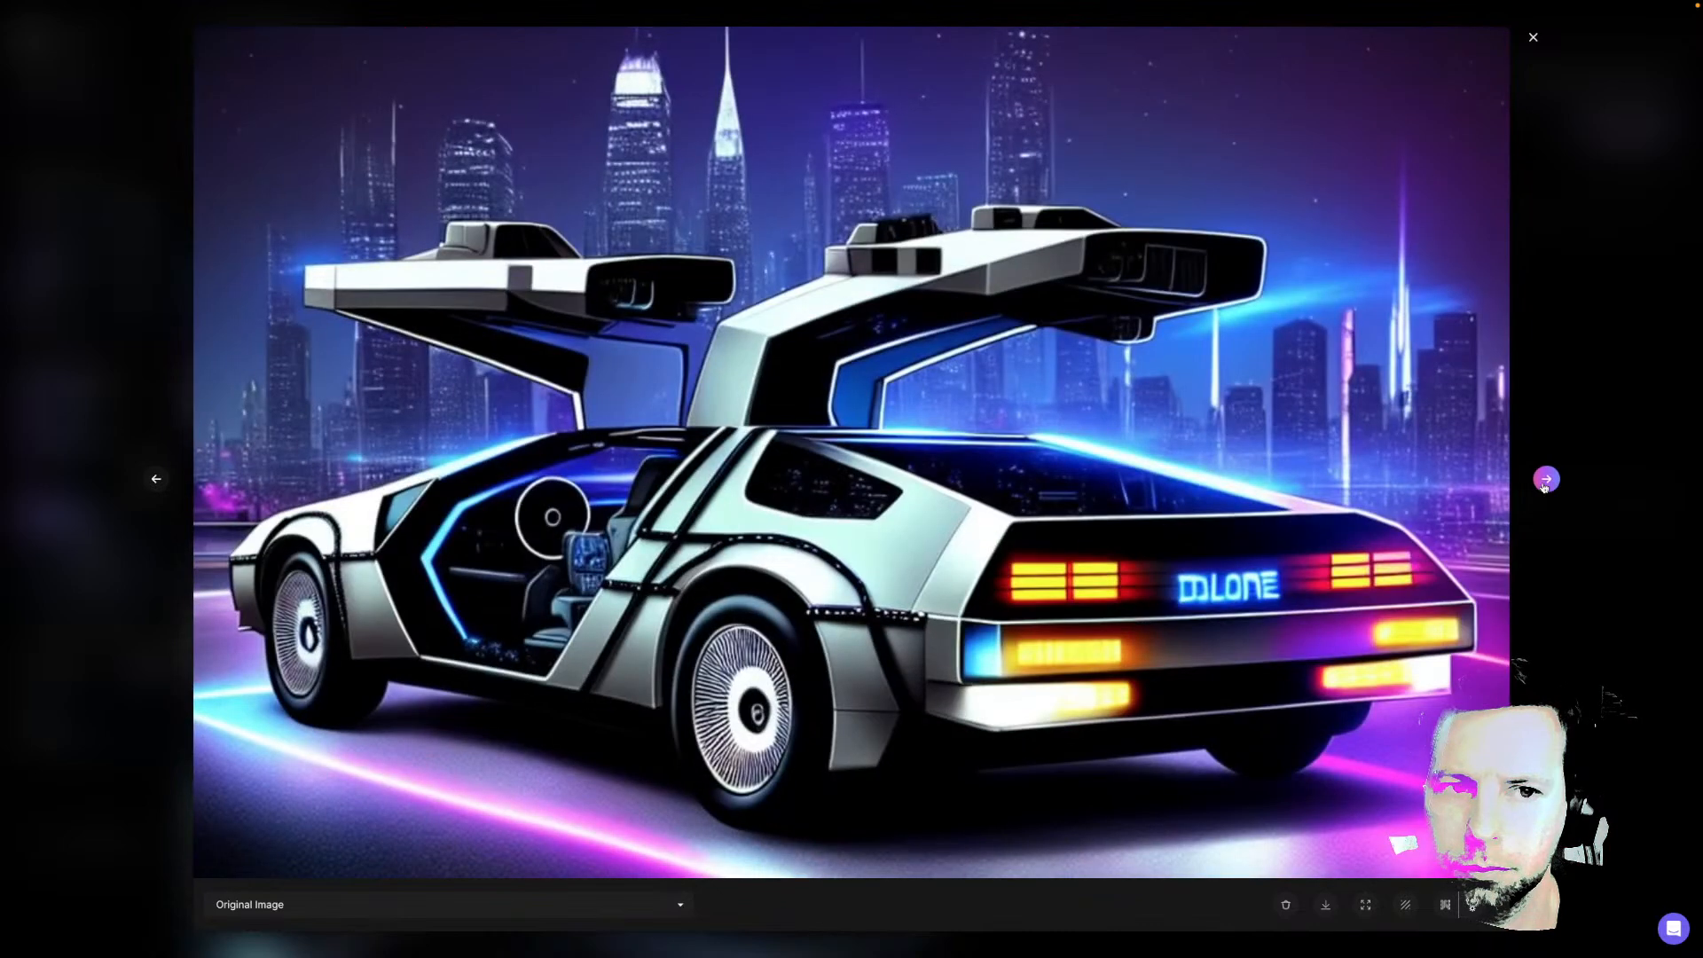
Shorten the prompt's opening to "A futuristic delorean," and generate two images with the guidance scale raised to 20
key(Escape)
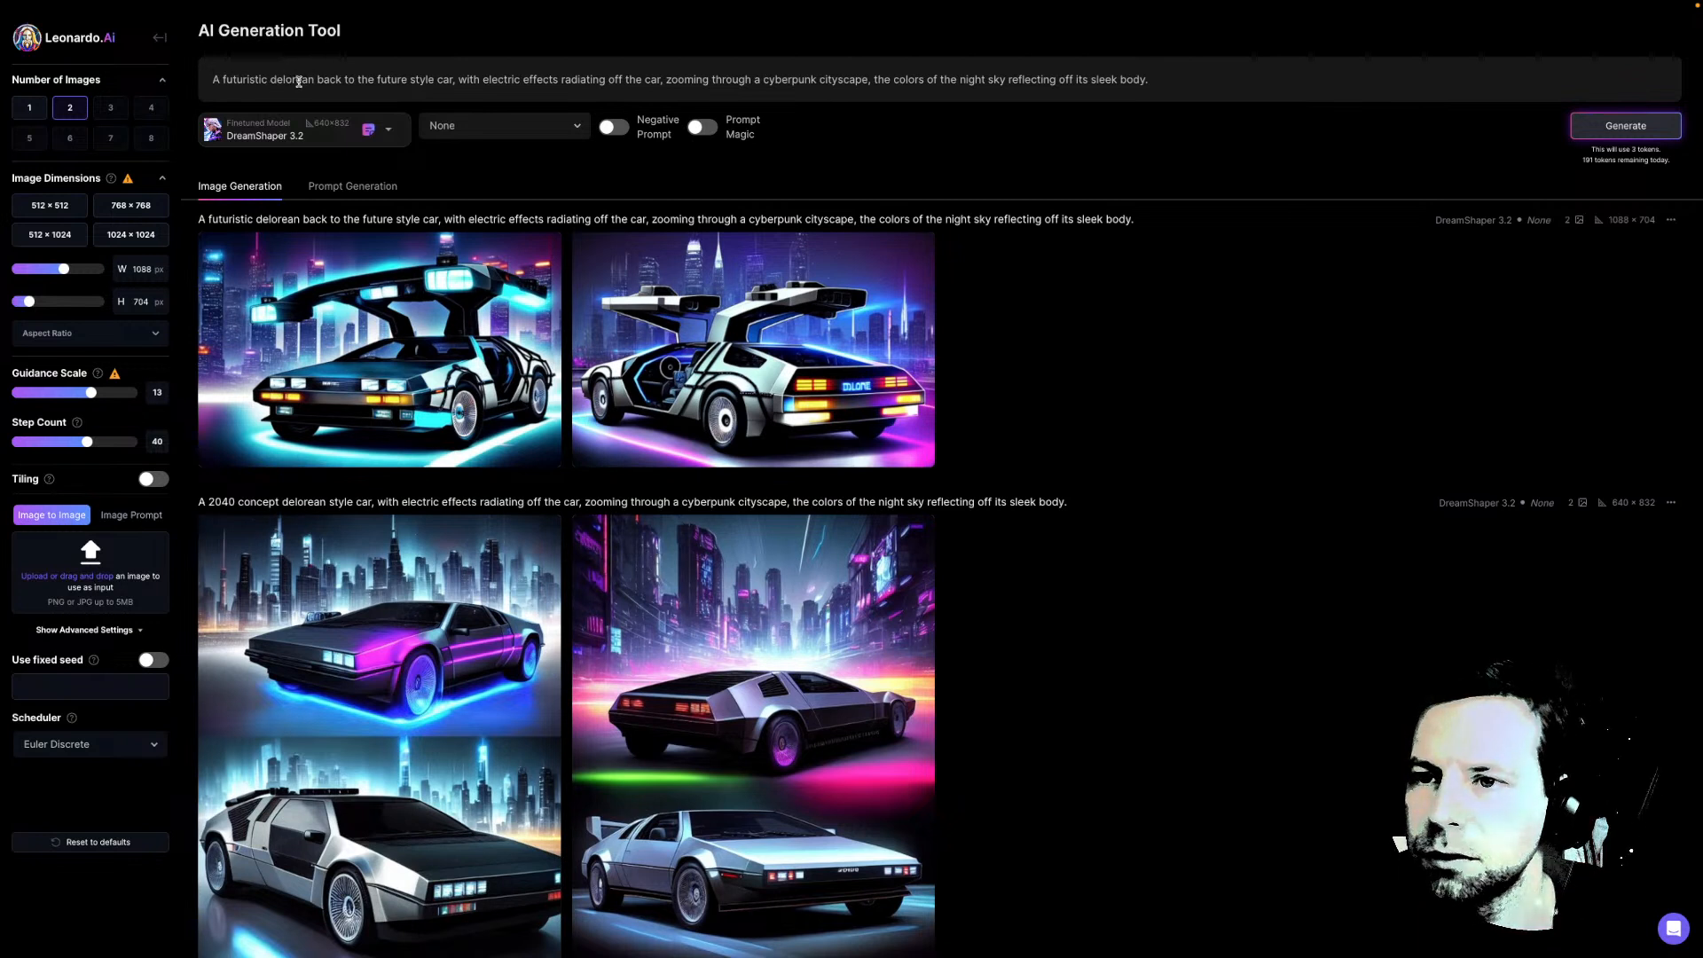
drag(317, 81, 453, 82)
key(BackSpace)
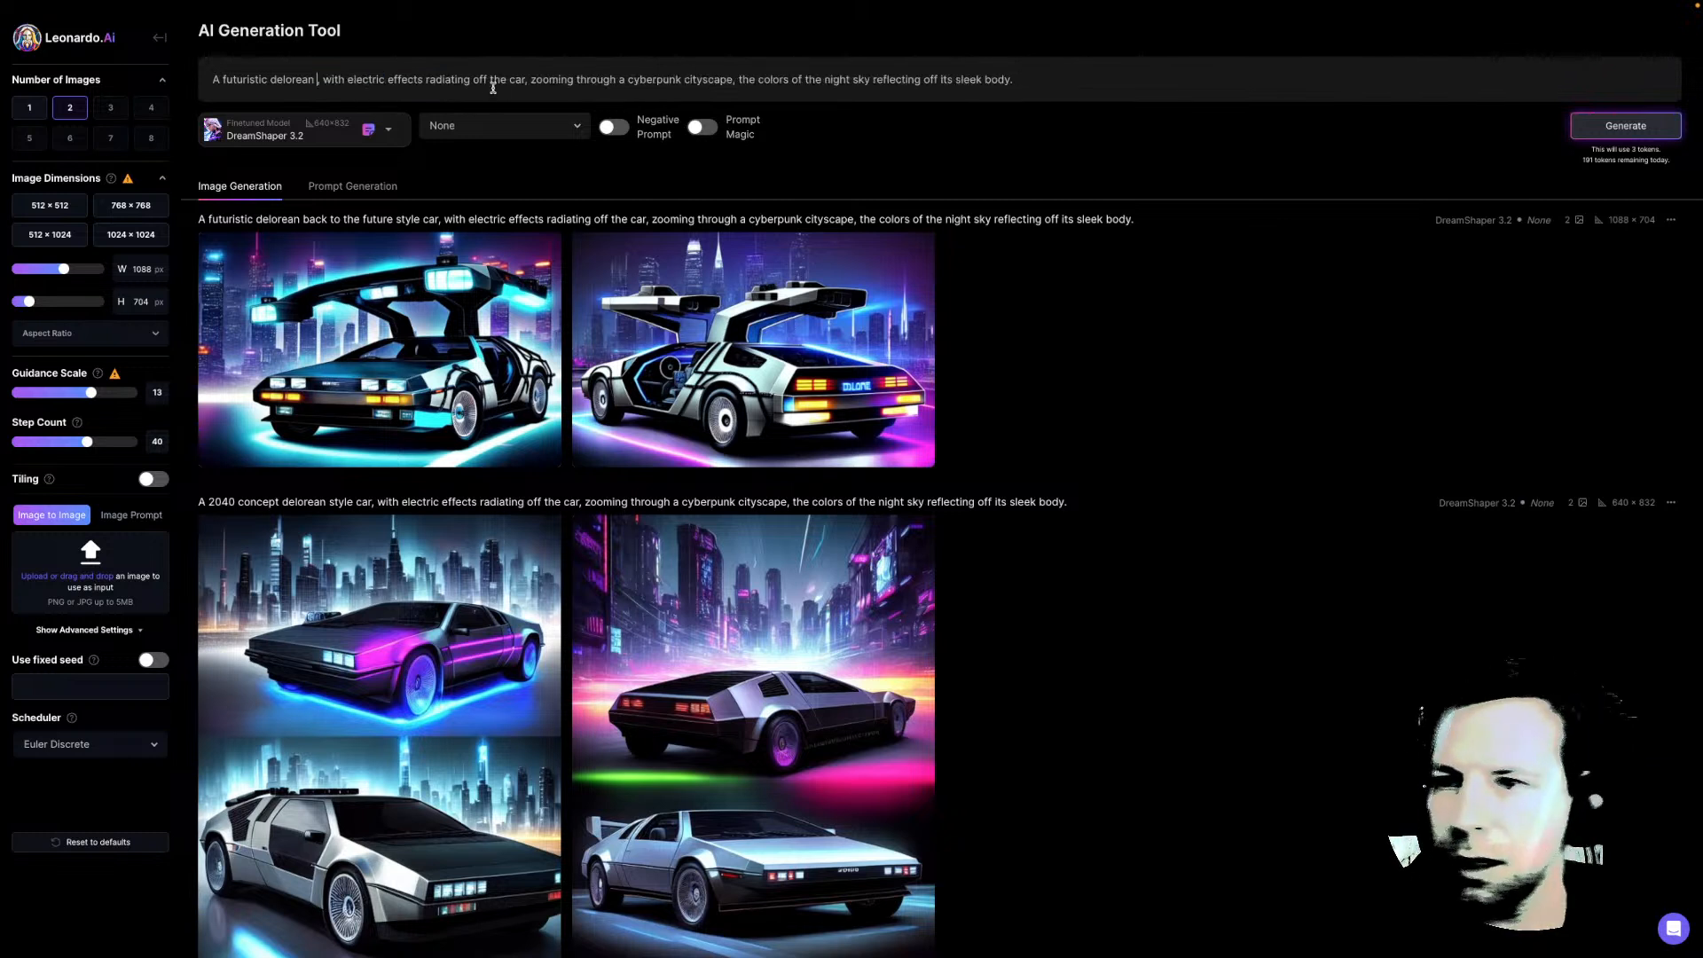
key(BackSpace)
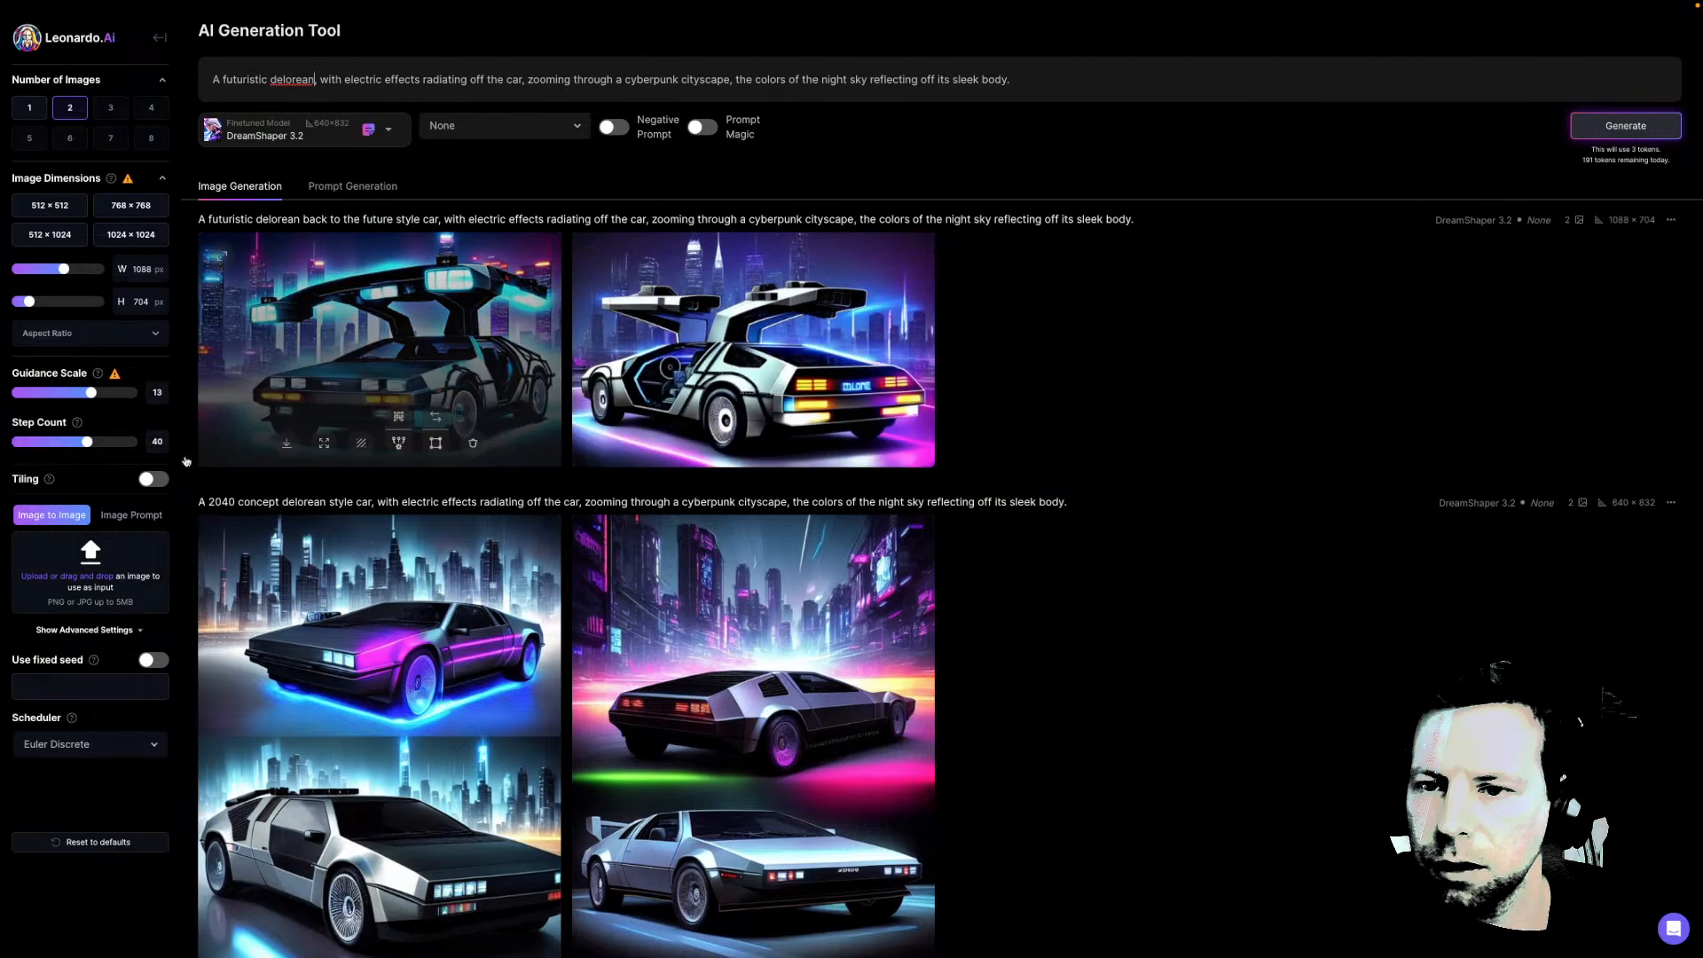
drag(92, 393, 138, 393)
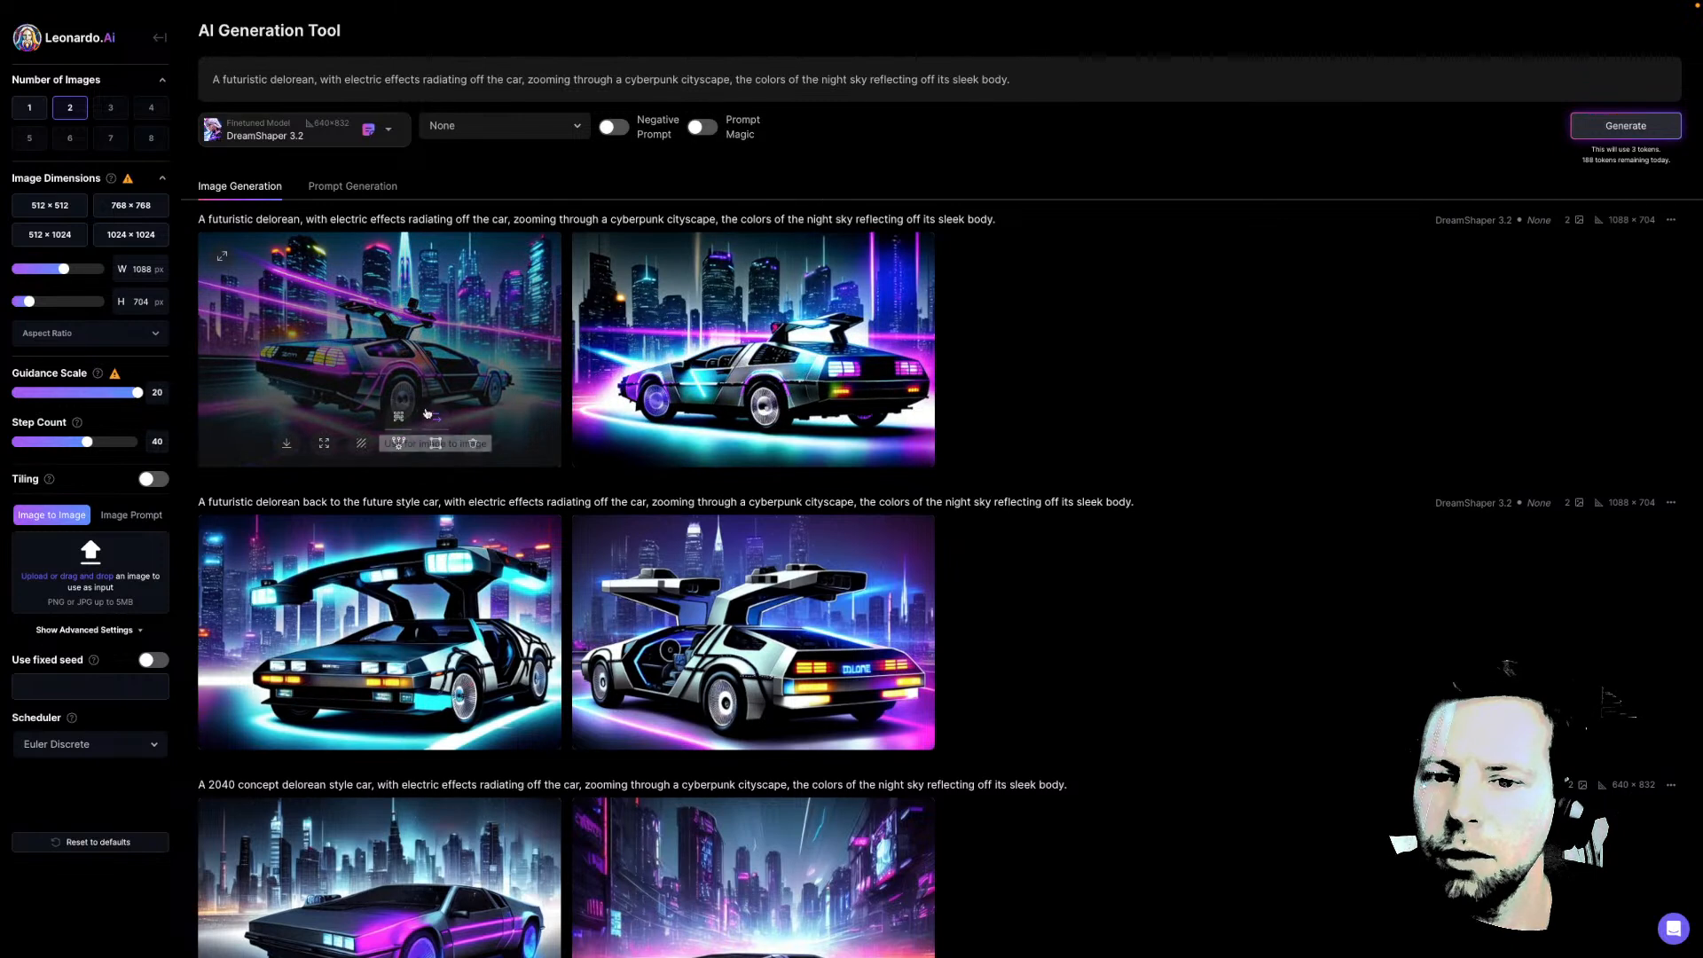
Enlarge the two DreamShaper 3.2 images from the shortened prompt, switch between them to compare the cars, and close the viewer
click(485, 347)
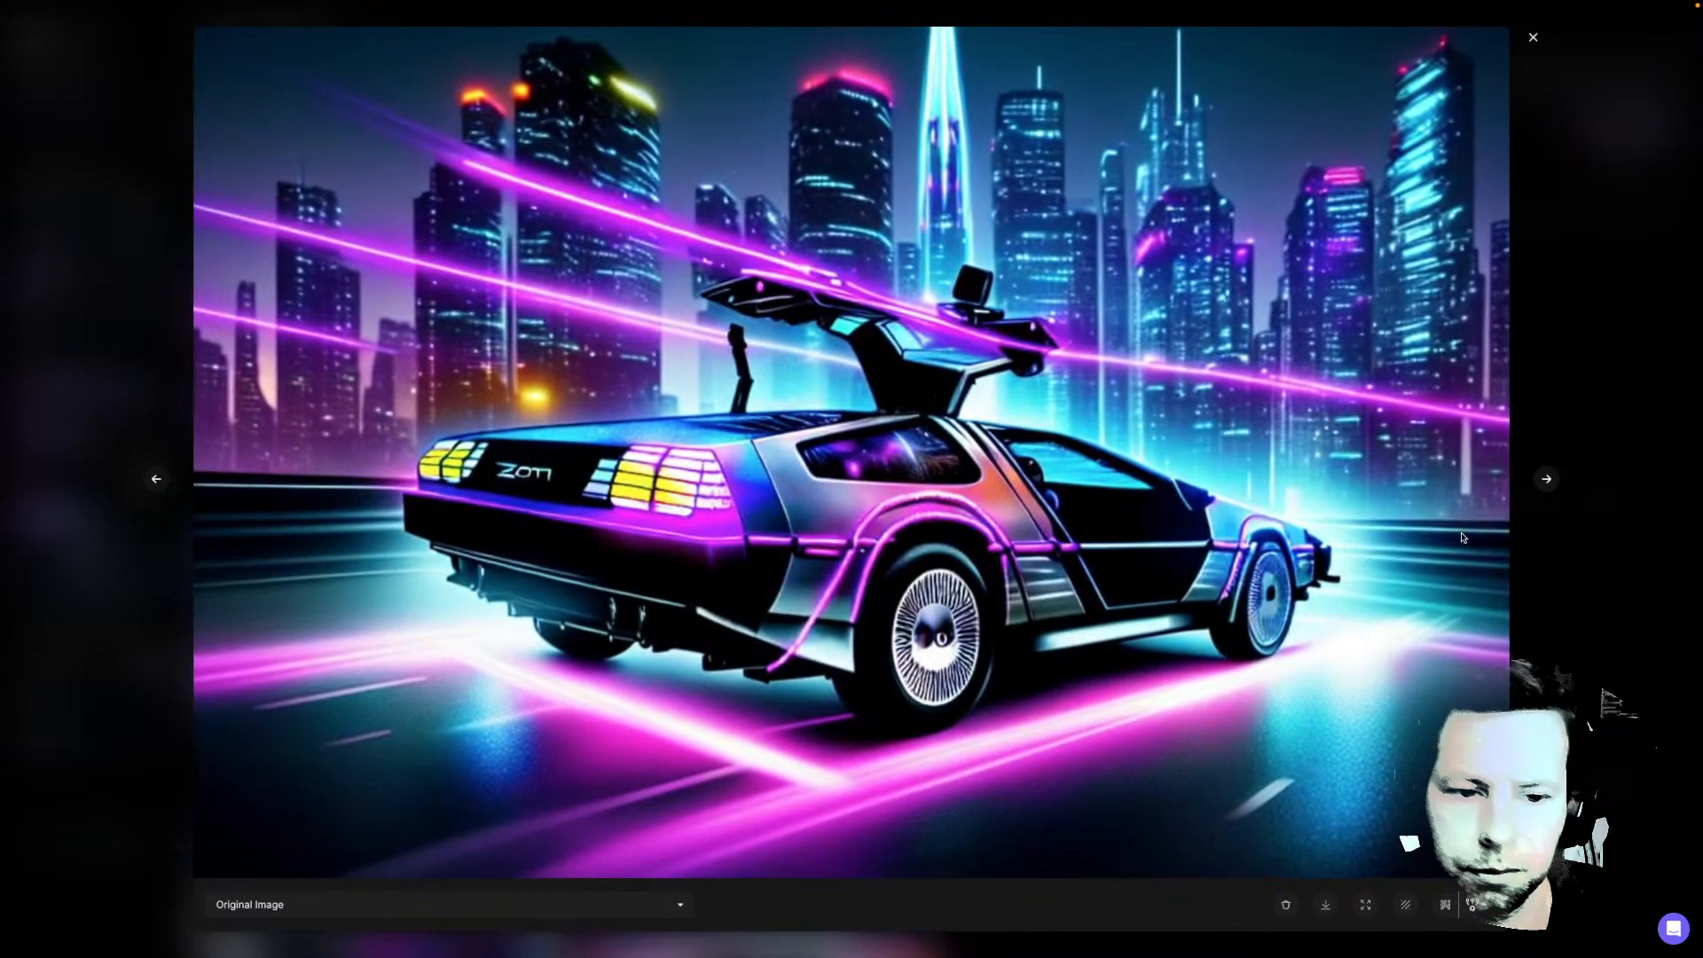
click(1545, 480)
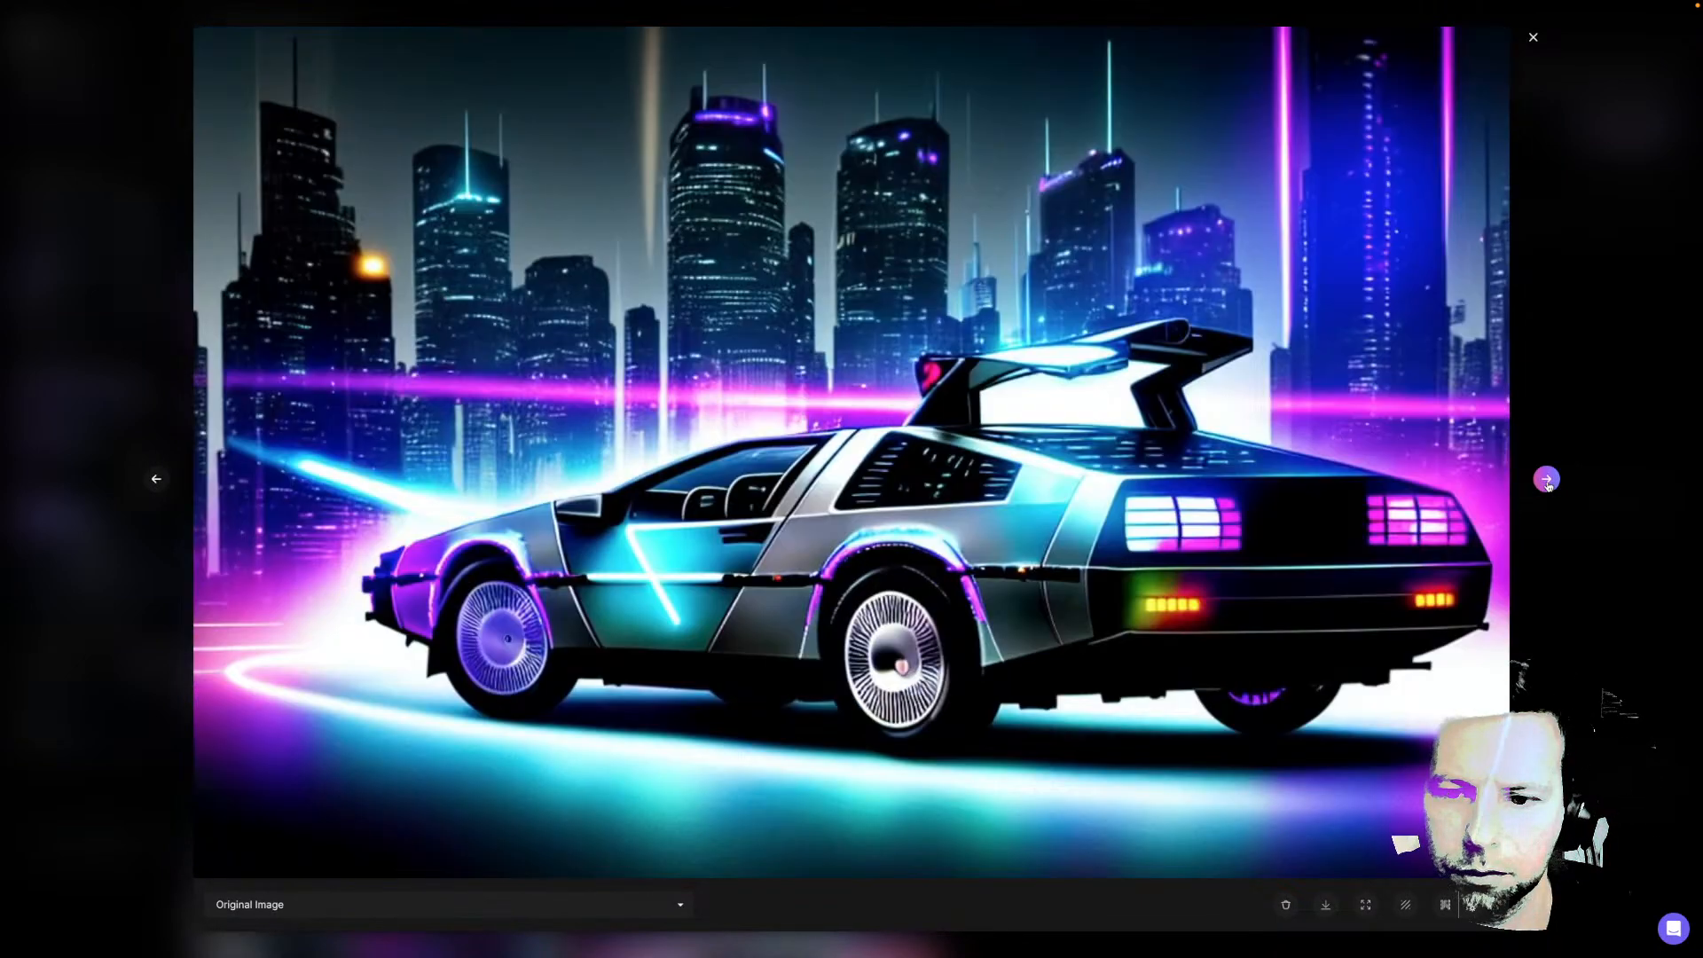
click(1545, 480)
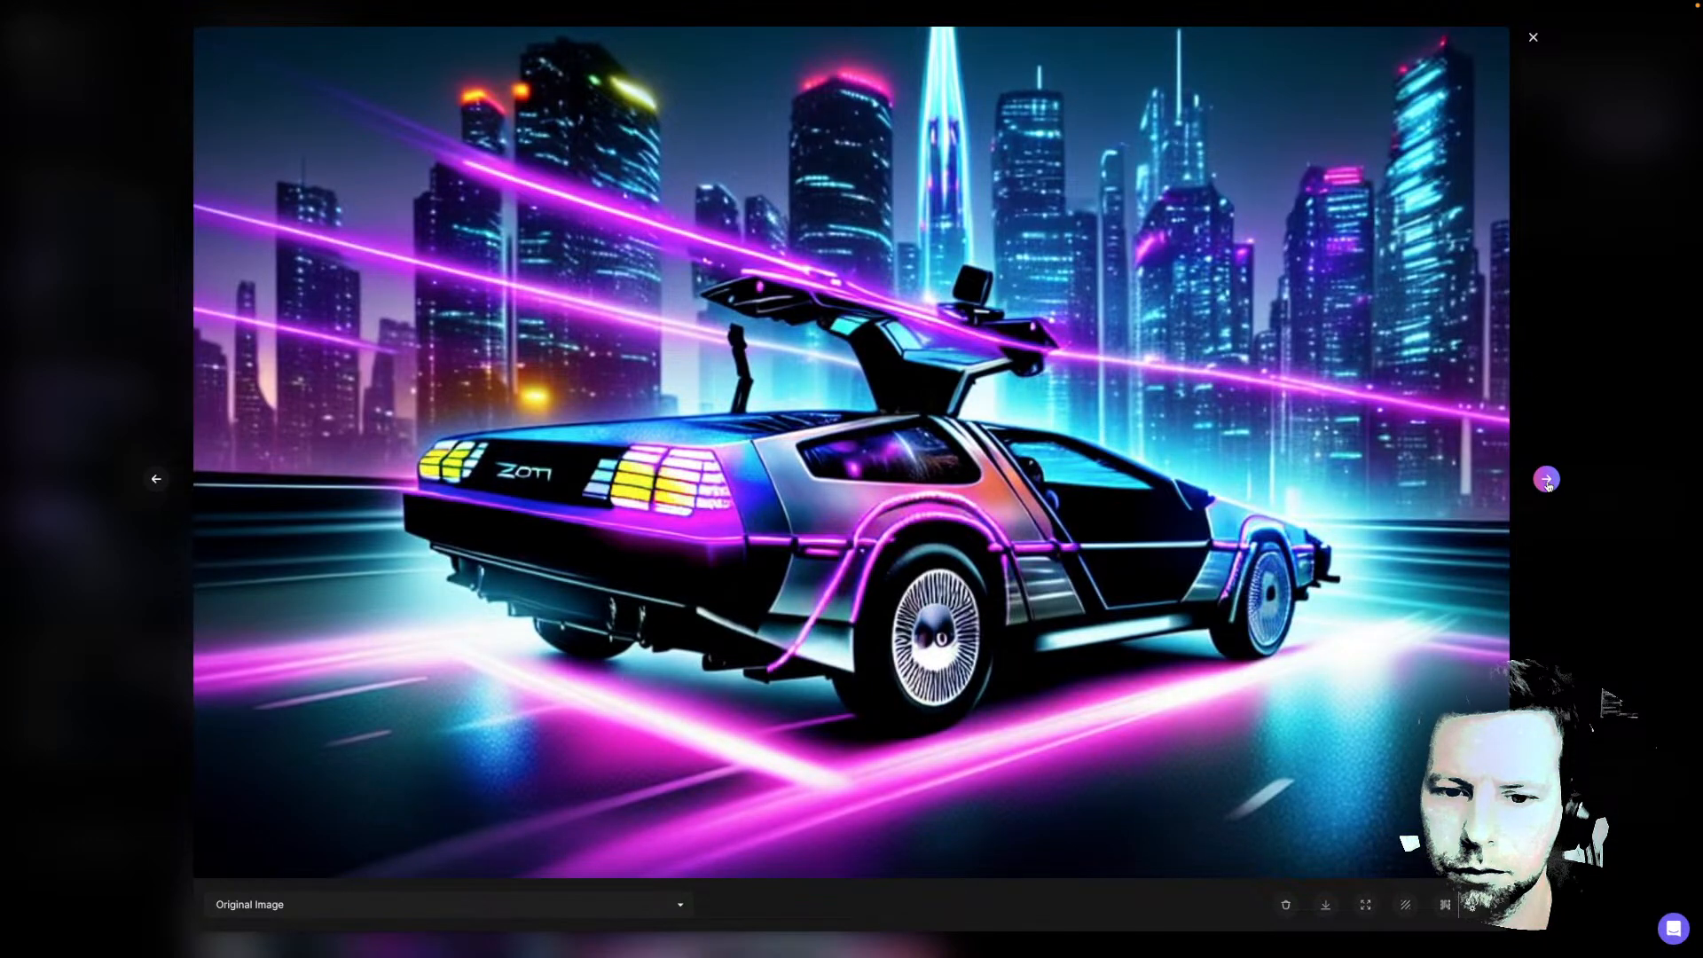
click(1546, 479)
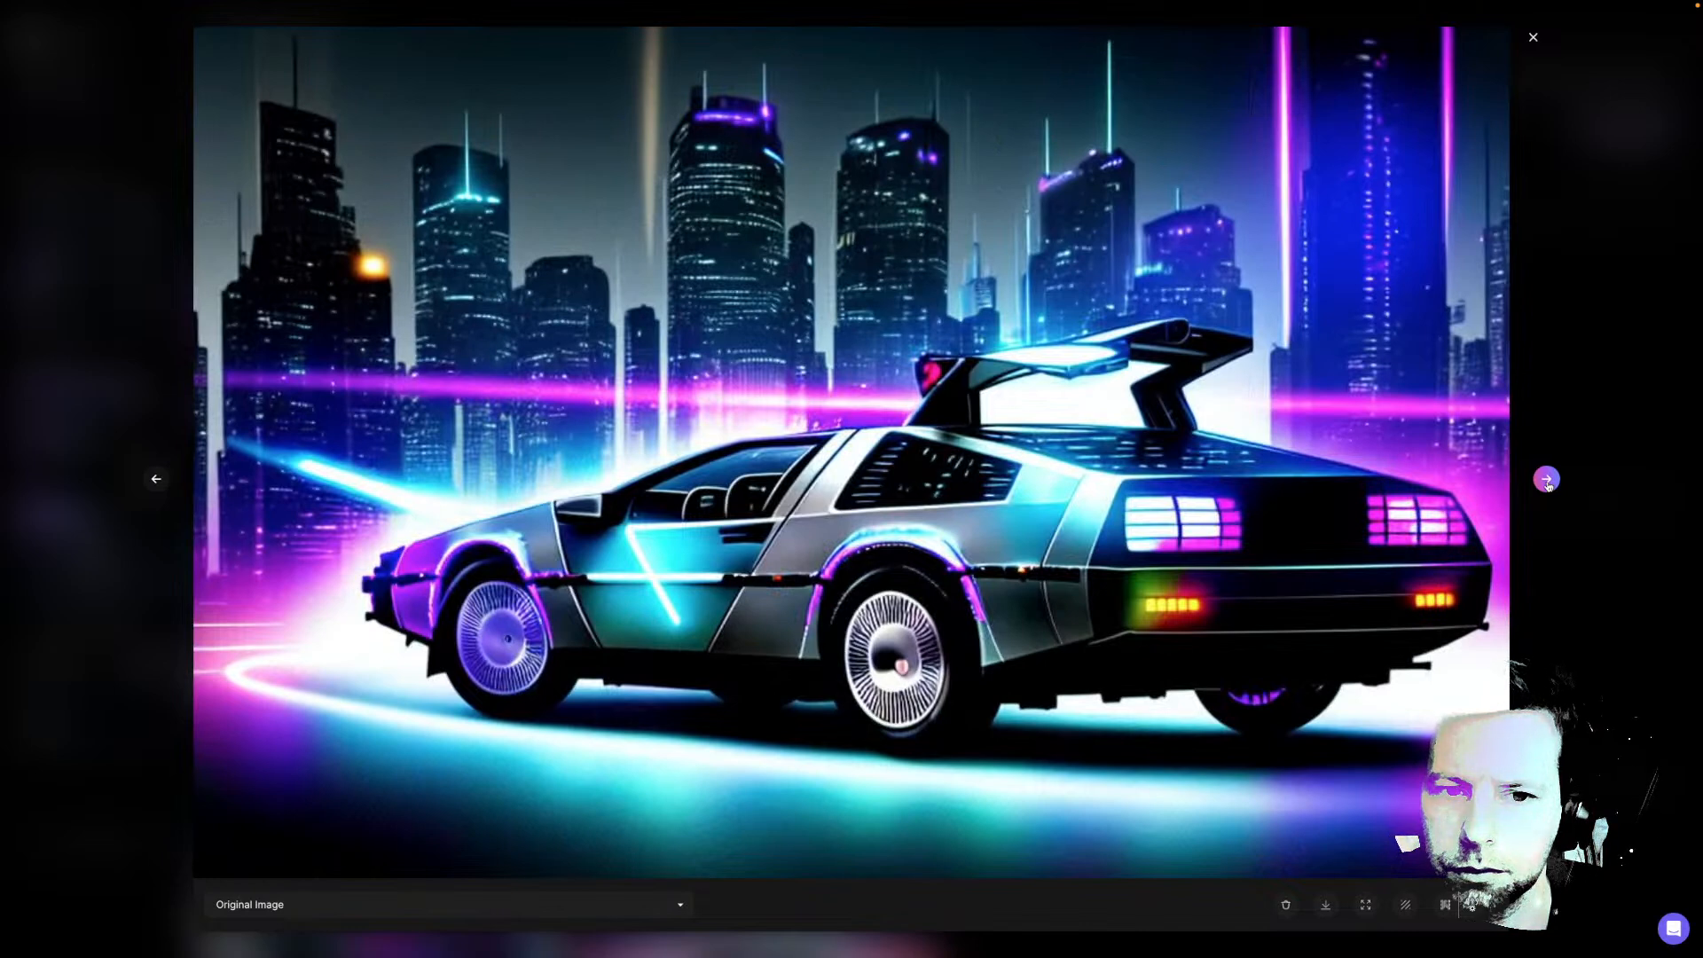
click(1546, 480)
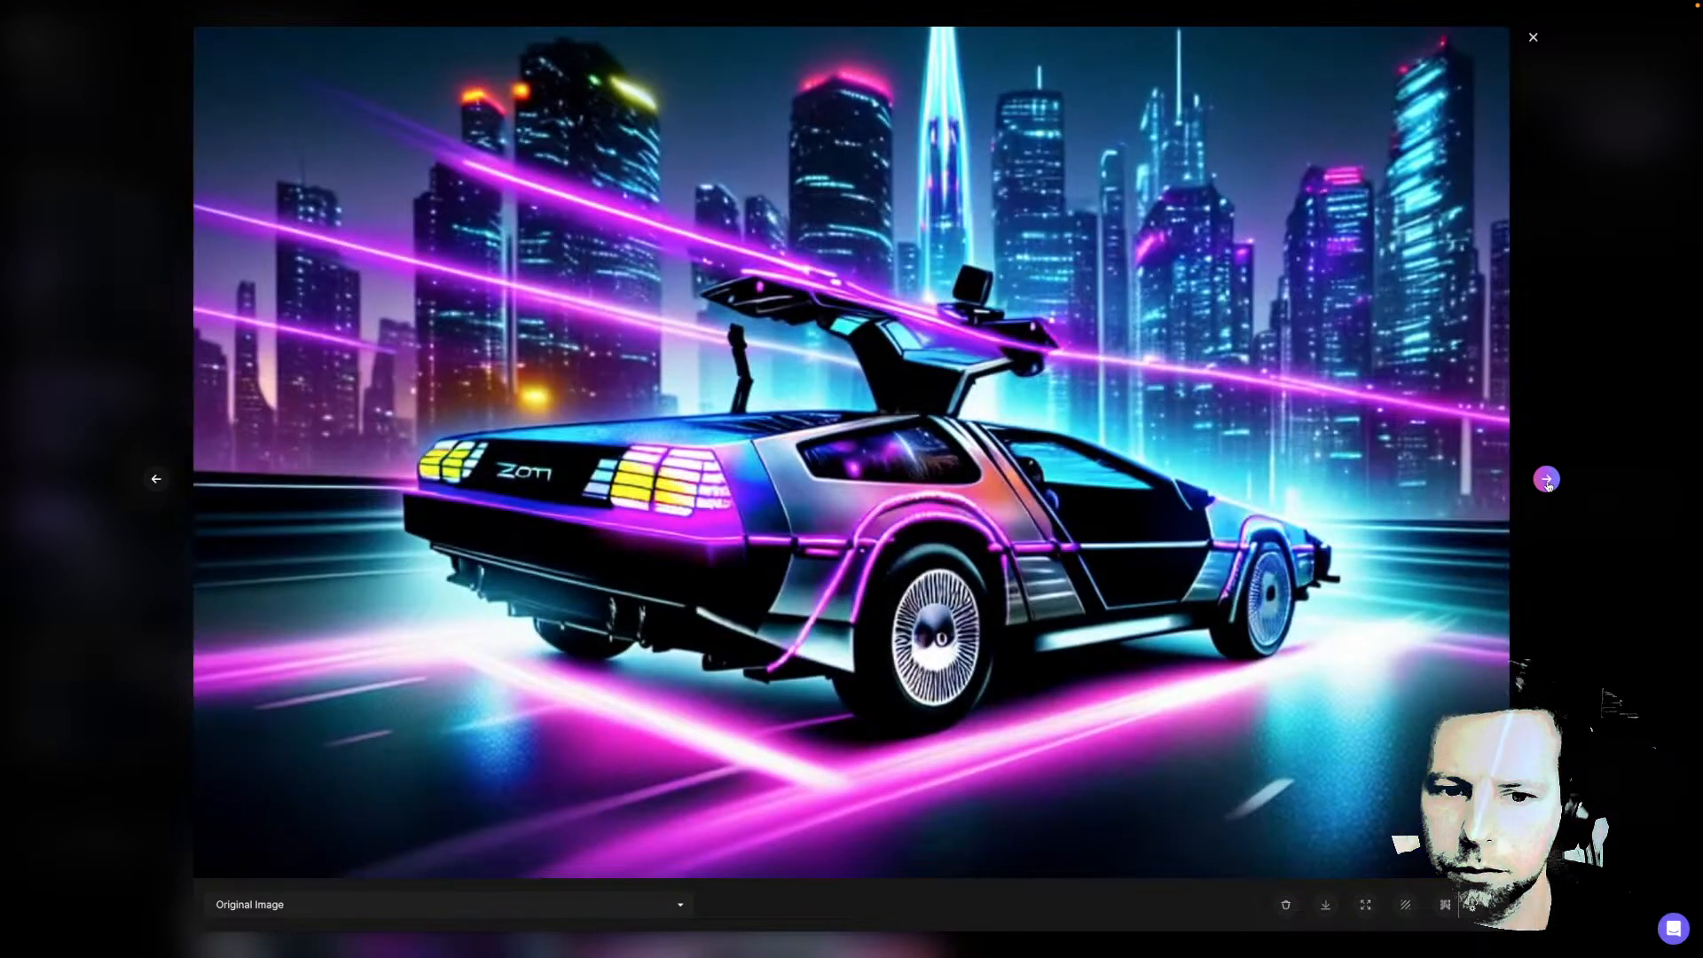
click(1546, 480)
click(1546, 480)
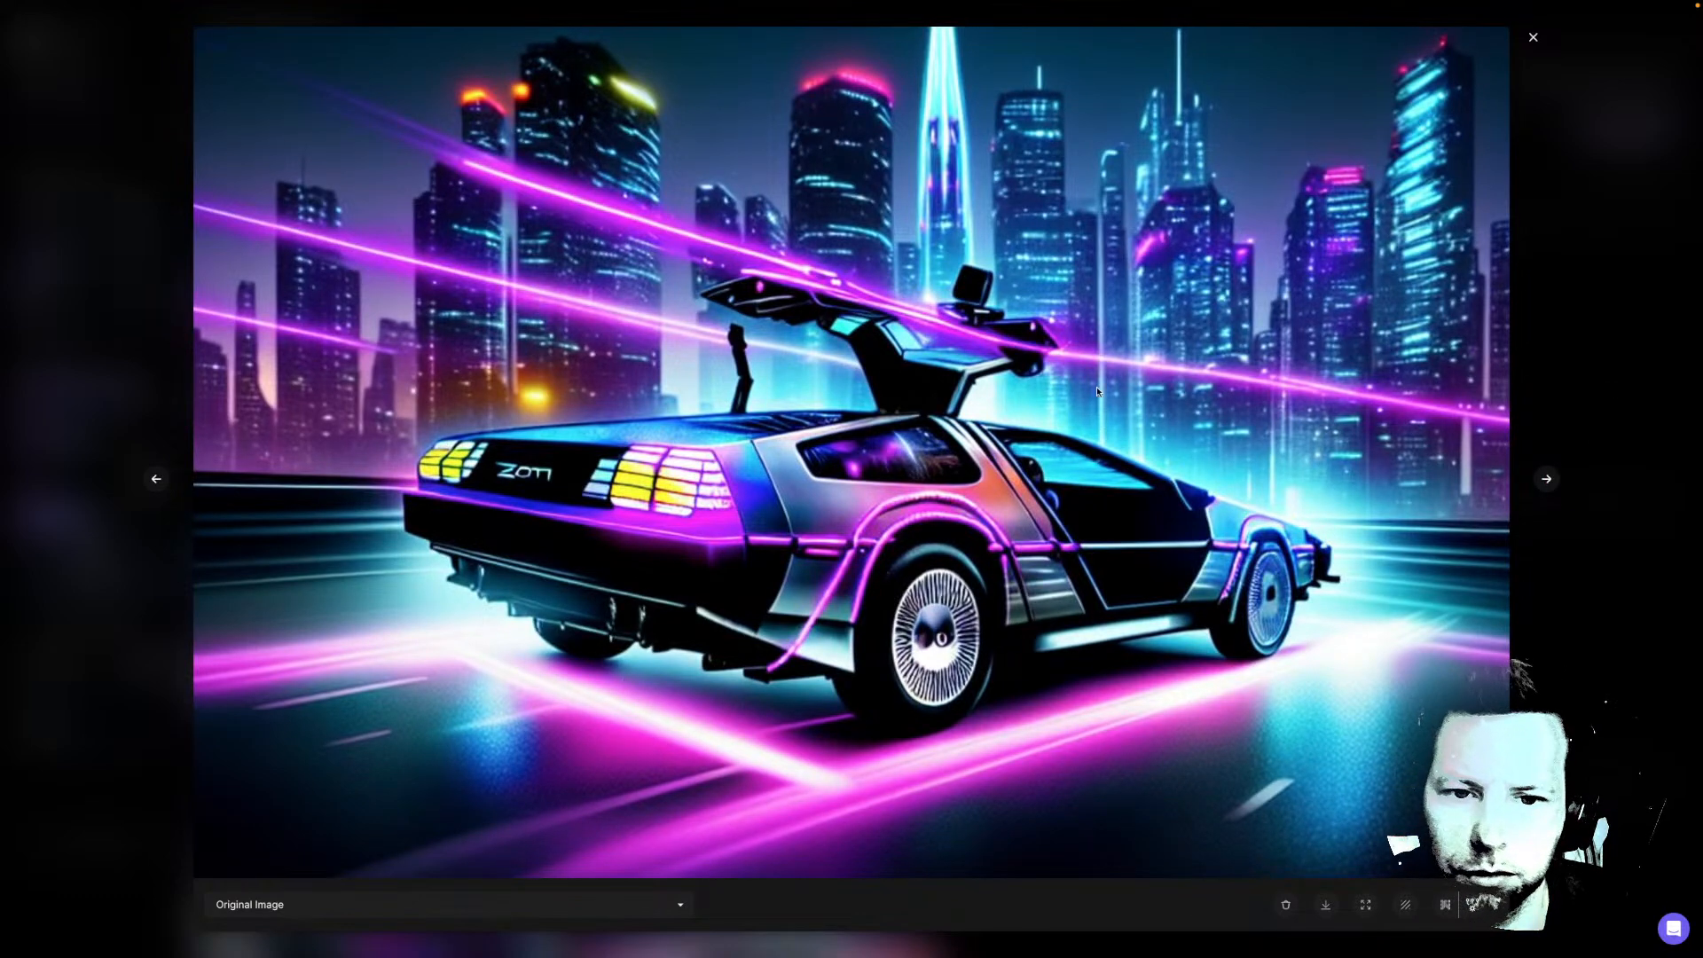
click(1576, 502)
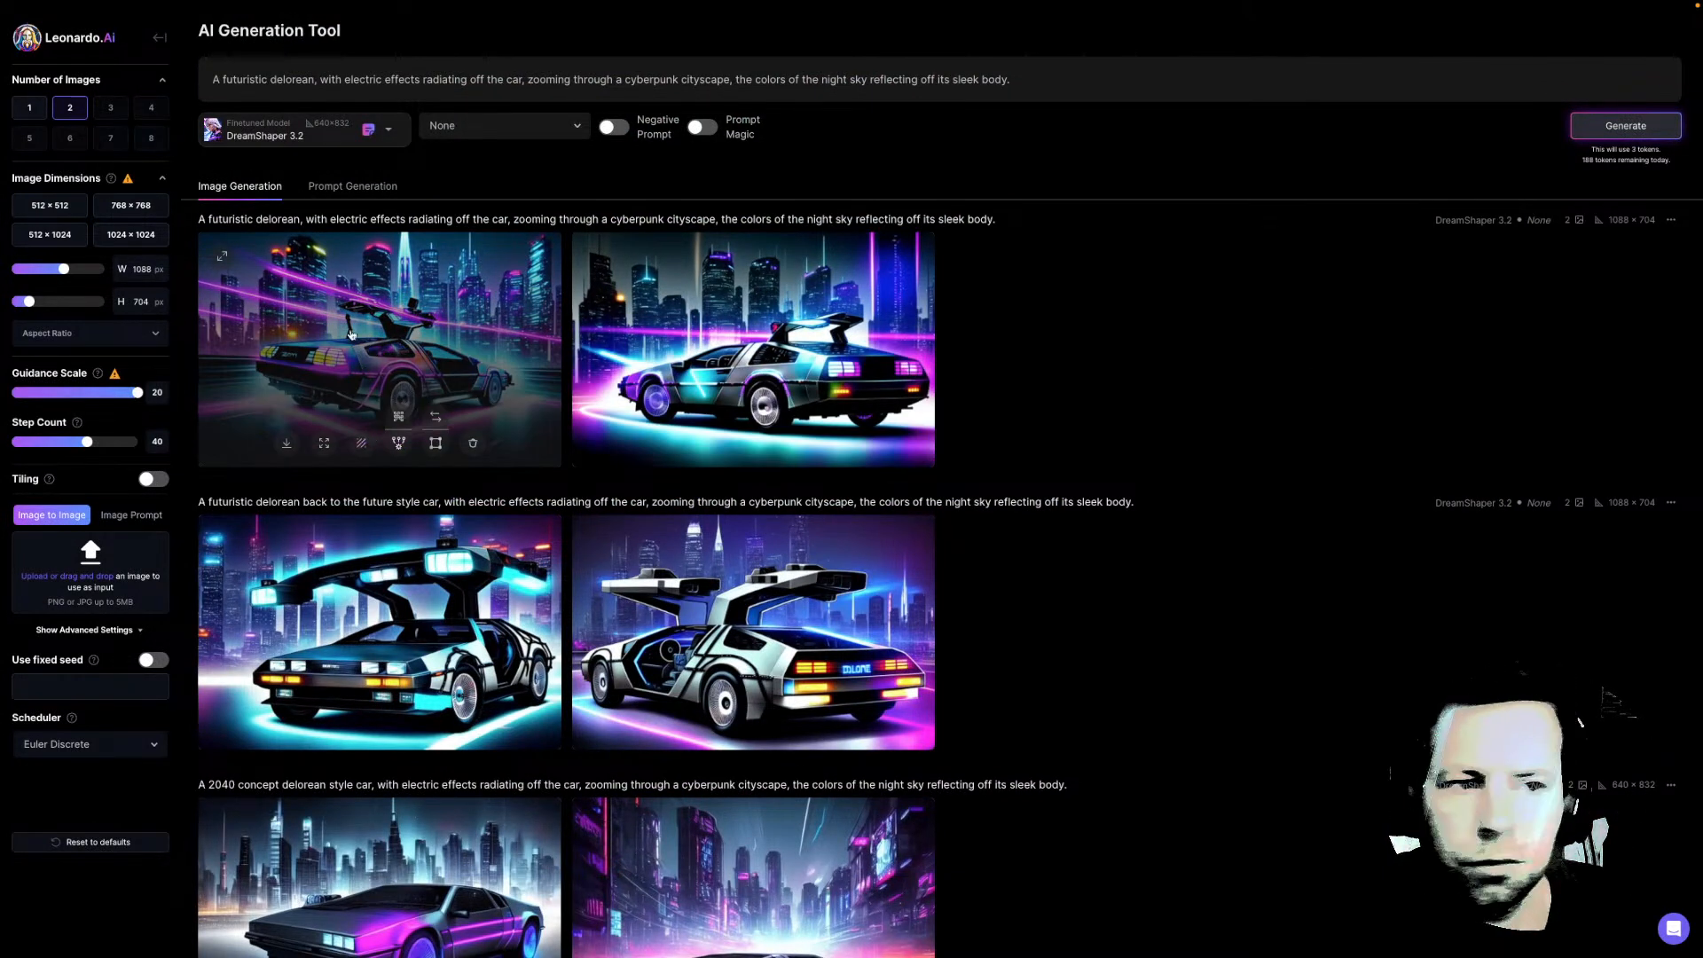
Generate the same prompt with the Deliberate 1.1 model at image dimensions of 1088 × 704 px
click(284, 137)
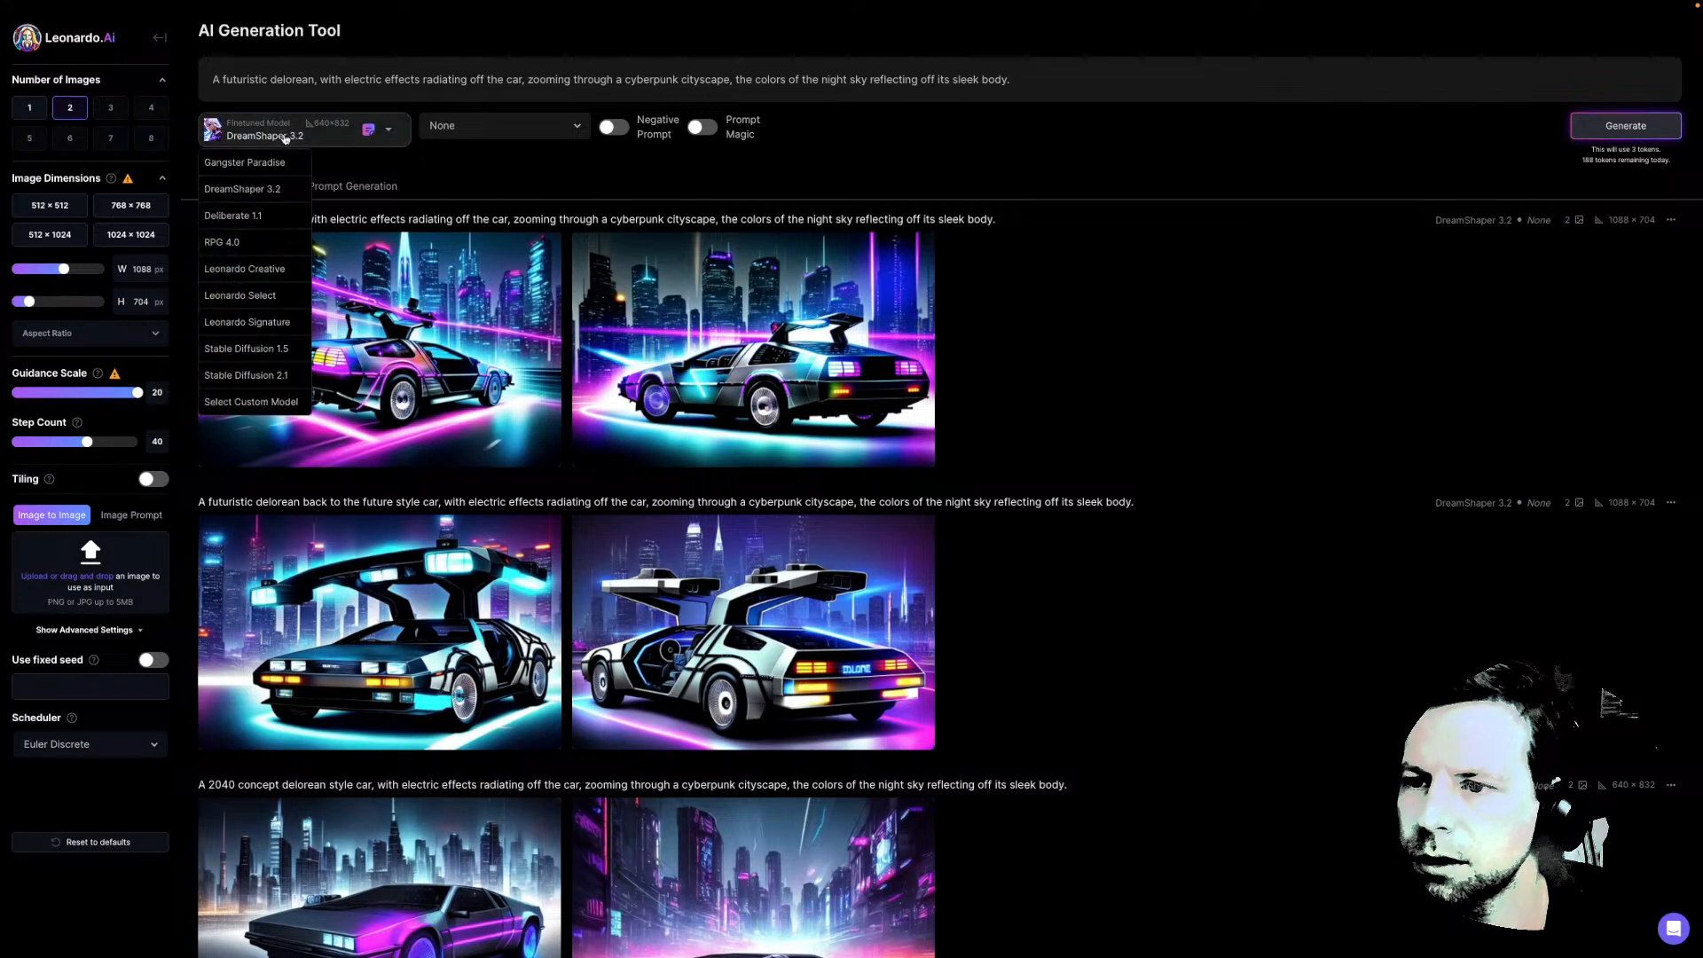
click(232, 215)
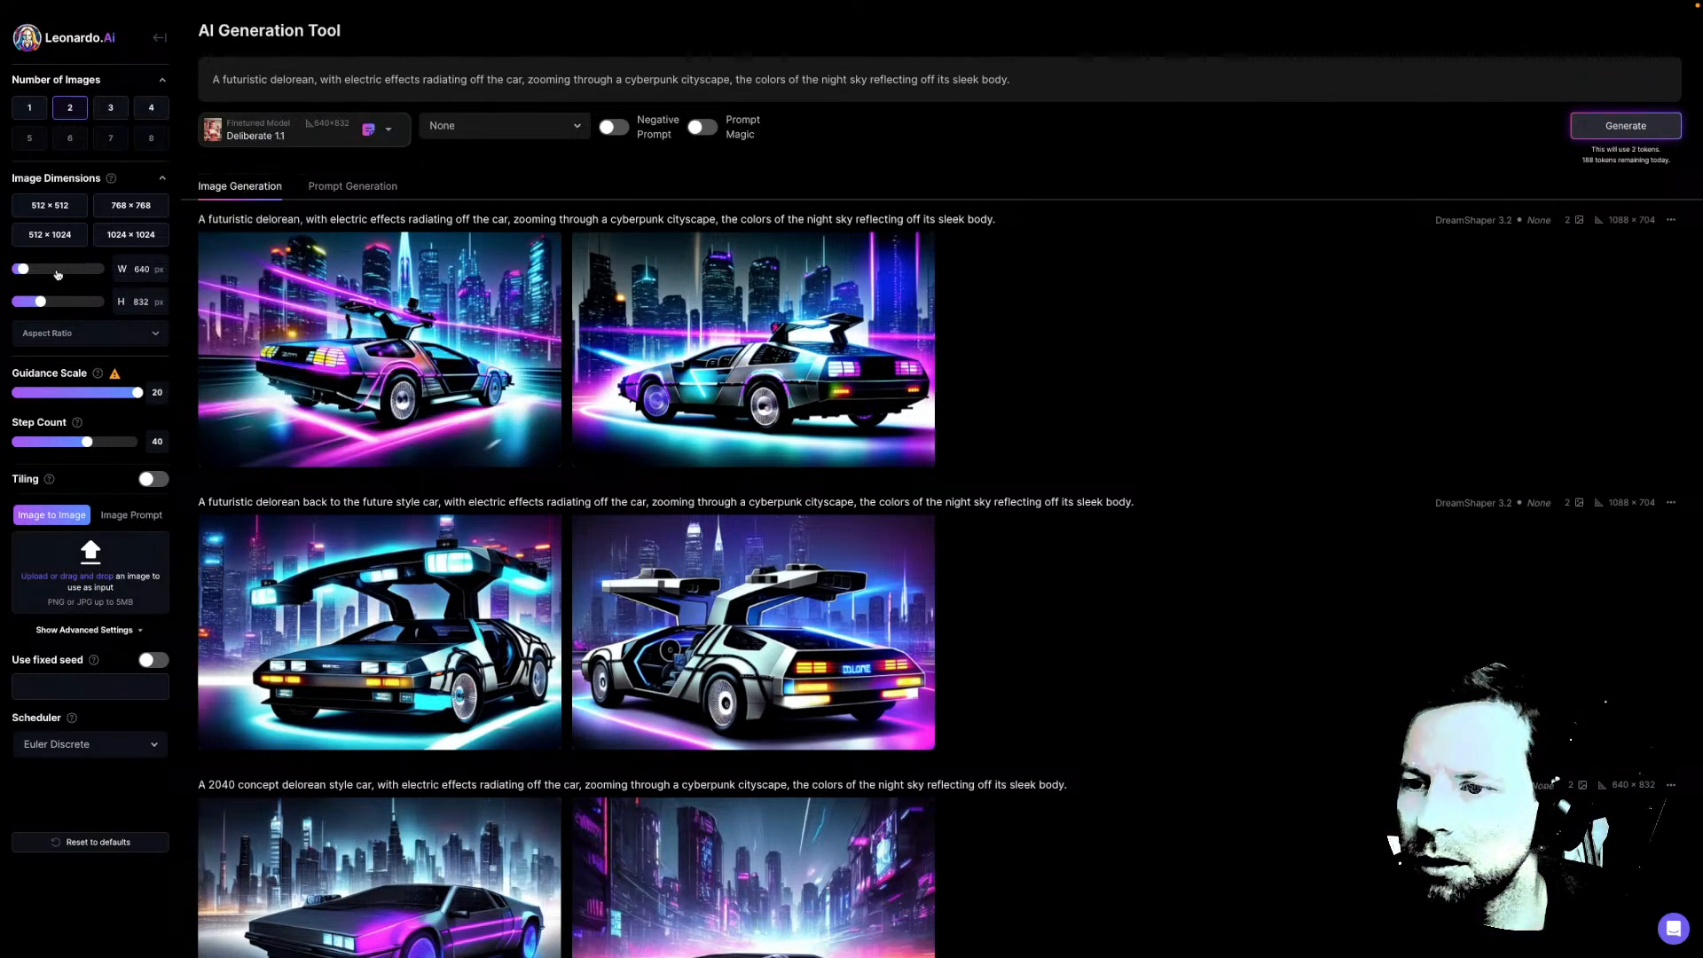
drag(23, 271, 31, 307)
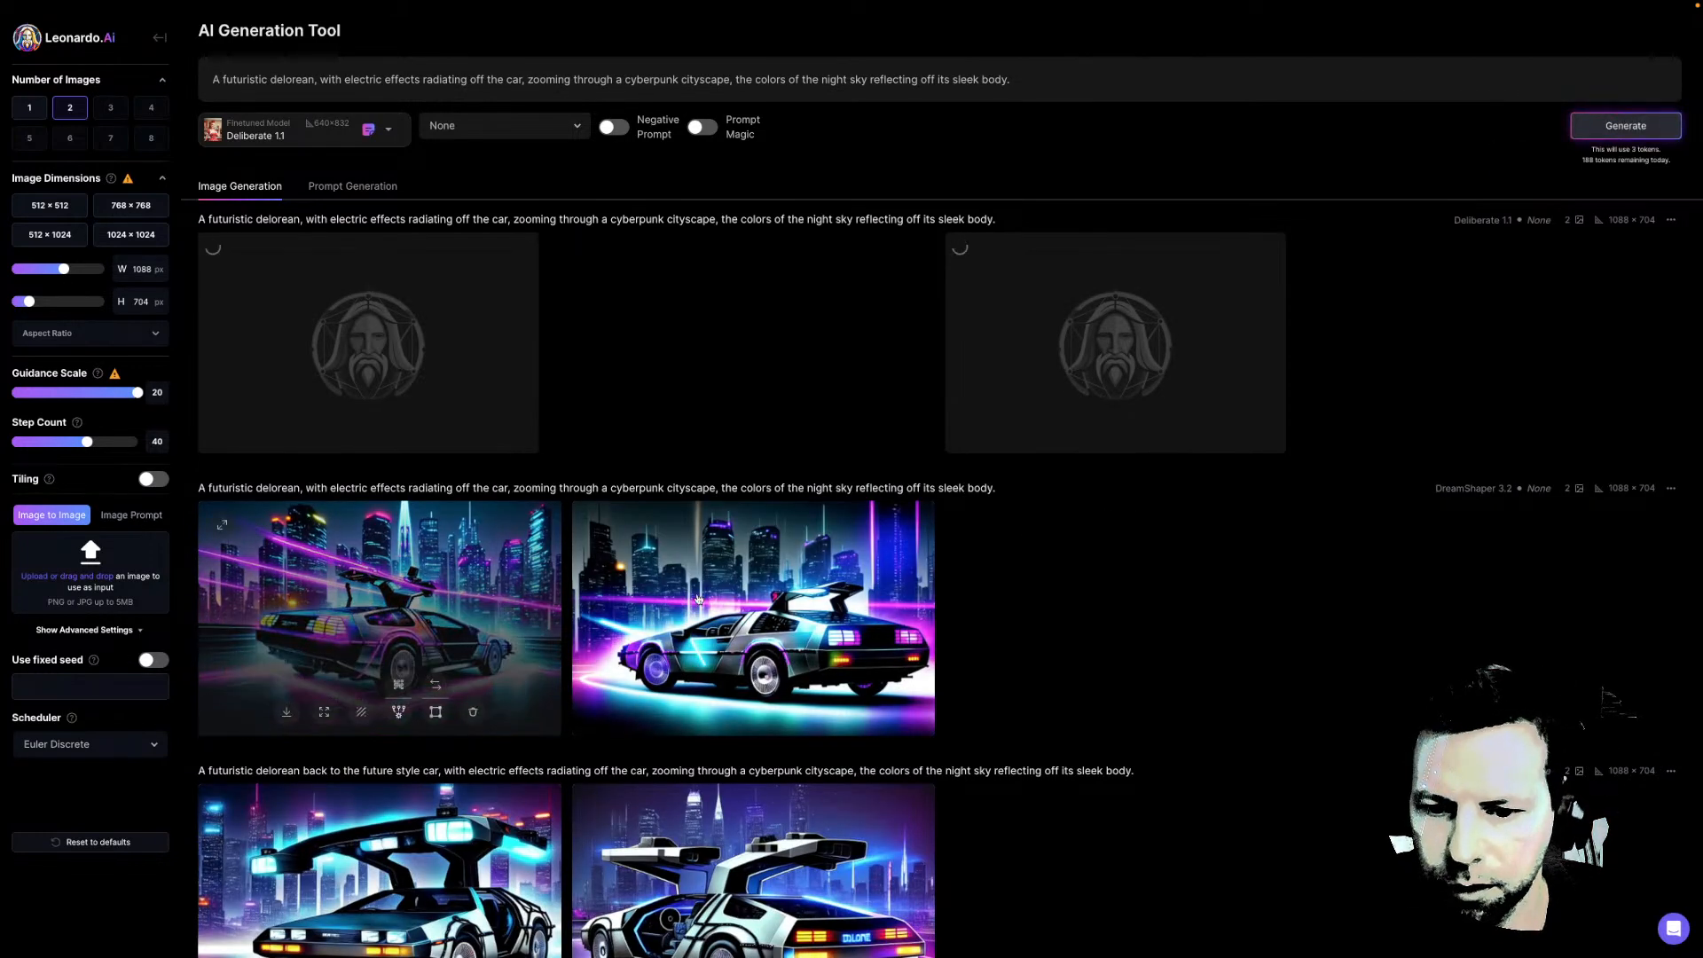
scroll(697, 605, down, 1)
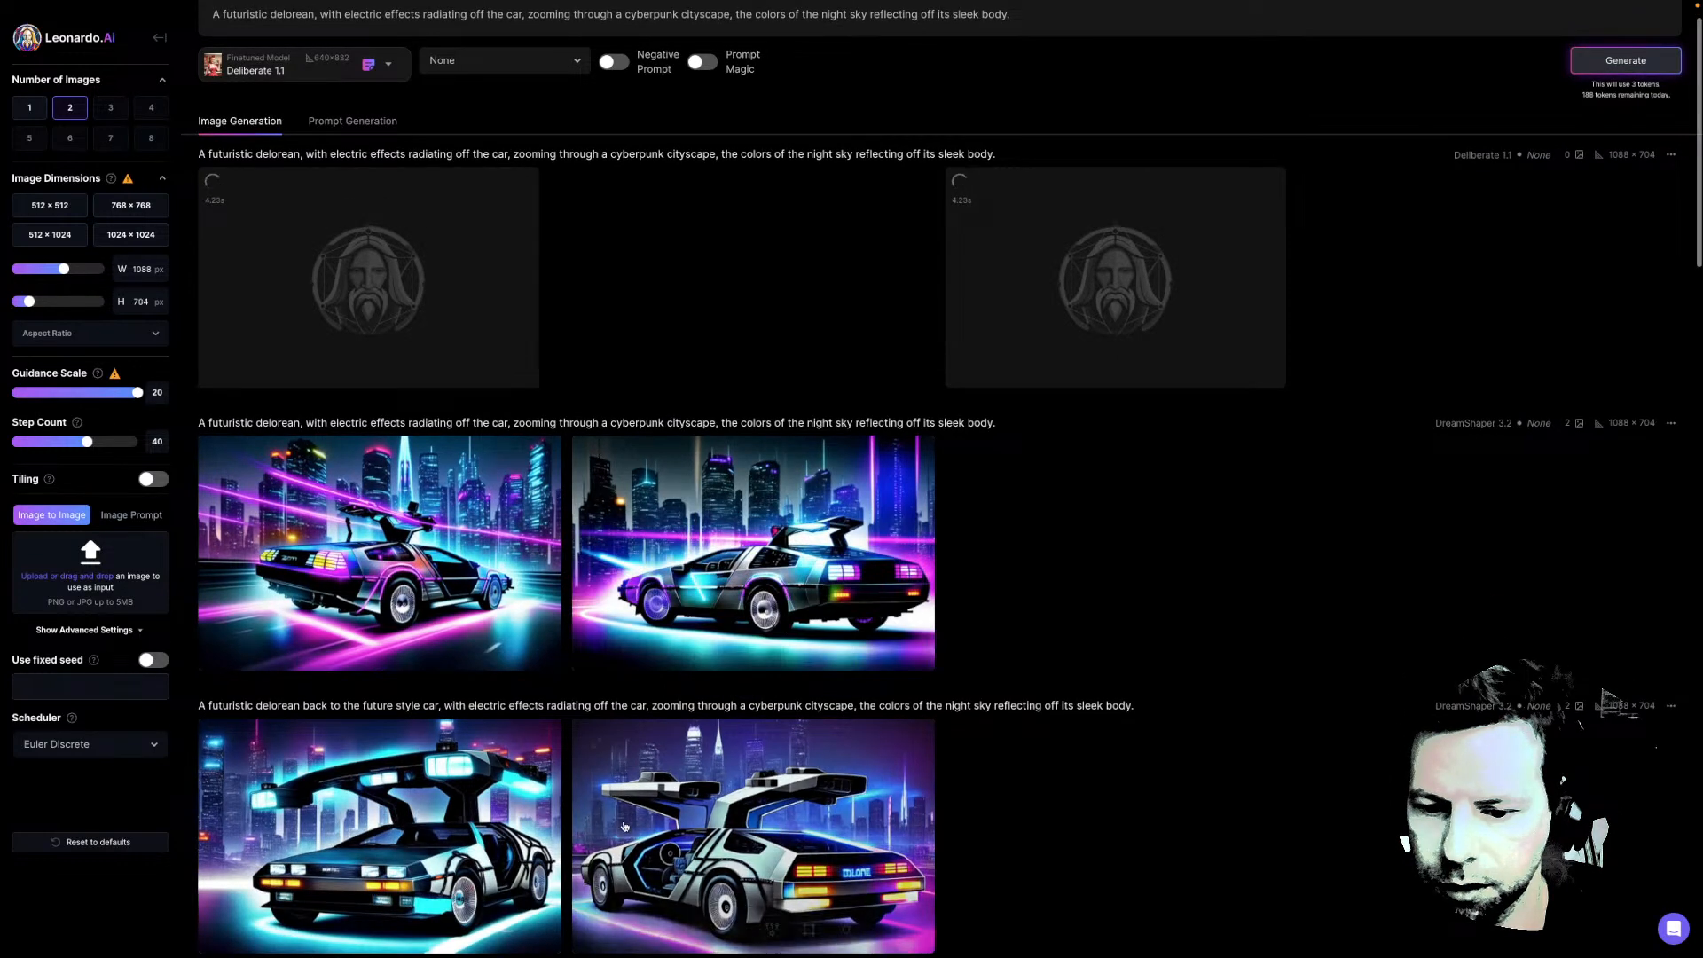
scroll(648, 541, up, 1)
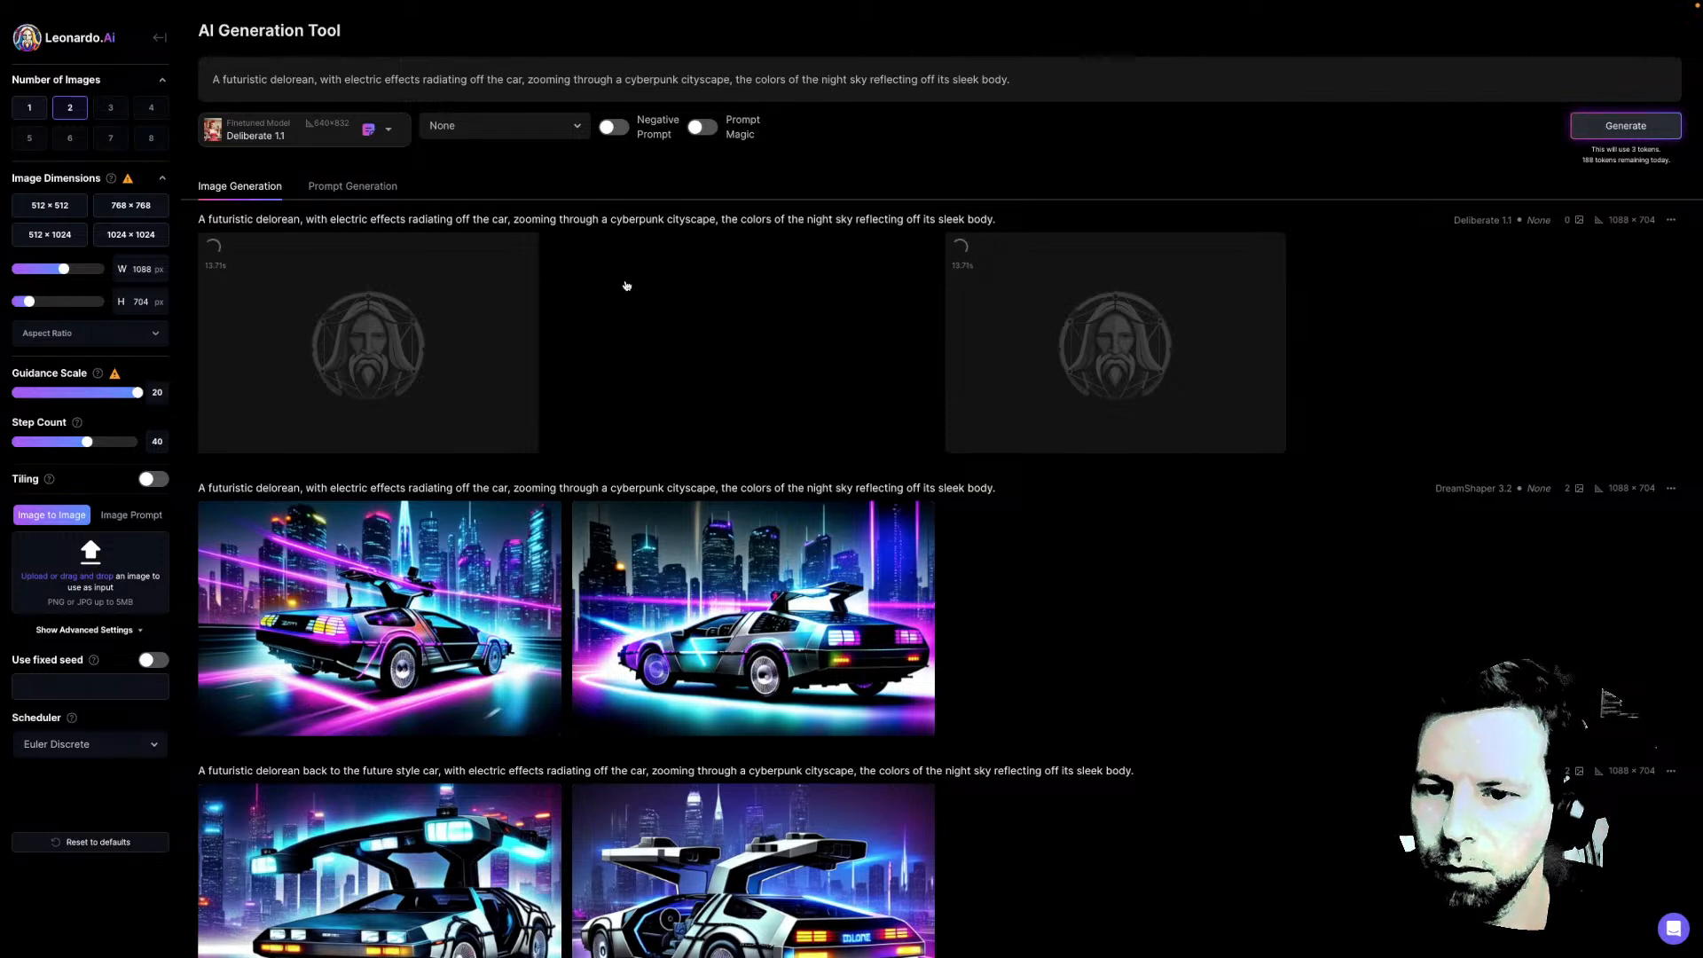
Enlarge the two Deliberate 1.1 images, compare the cars' doors and bodywork, and close the viewer
click(438, 341)
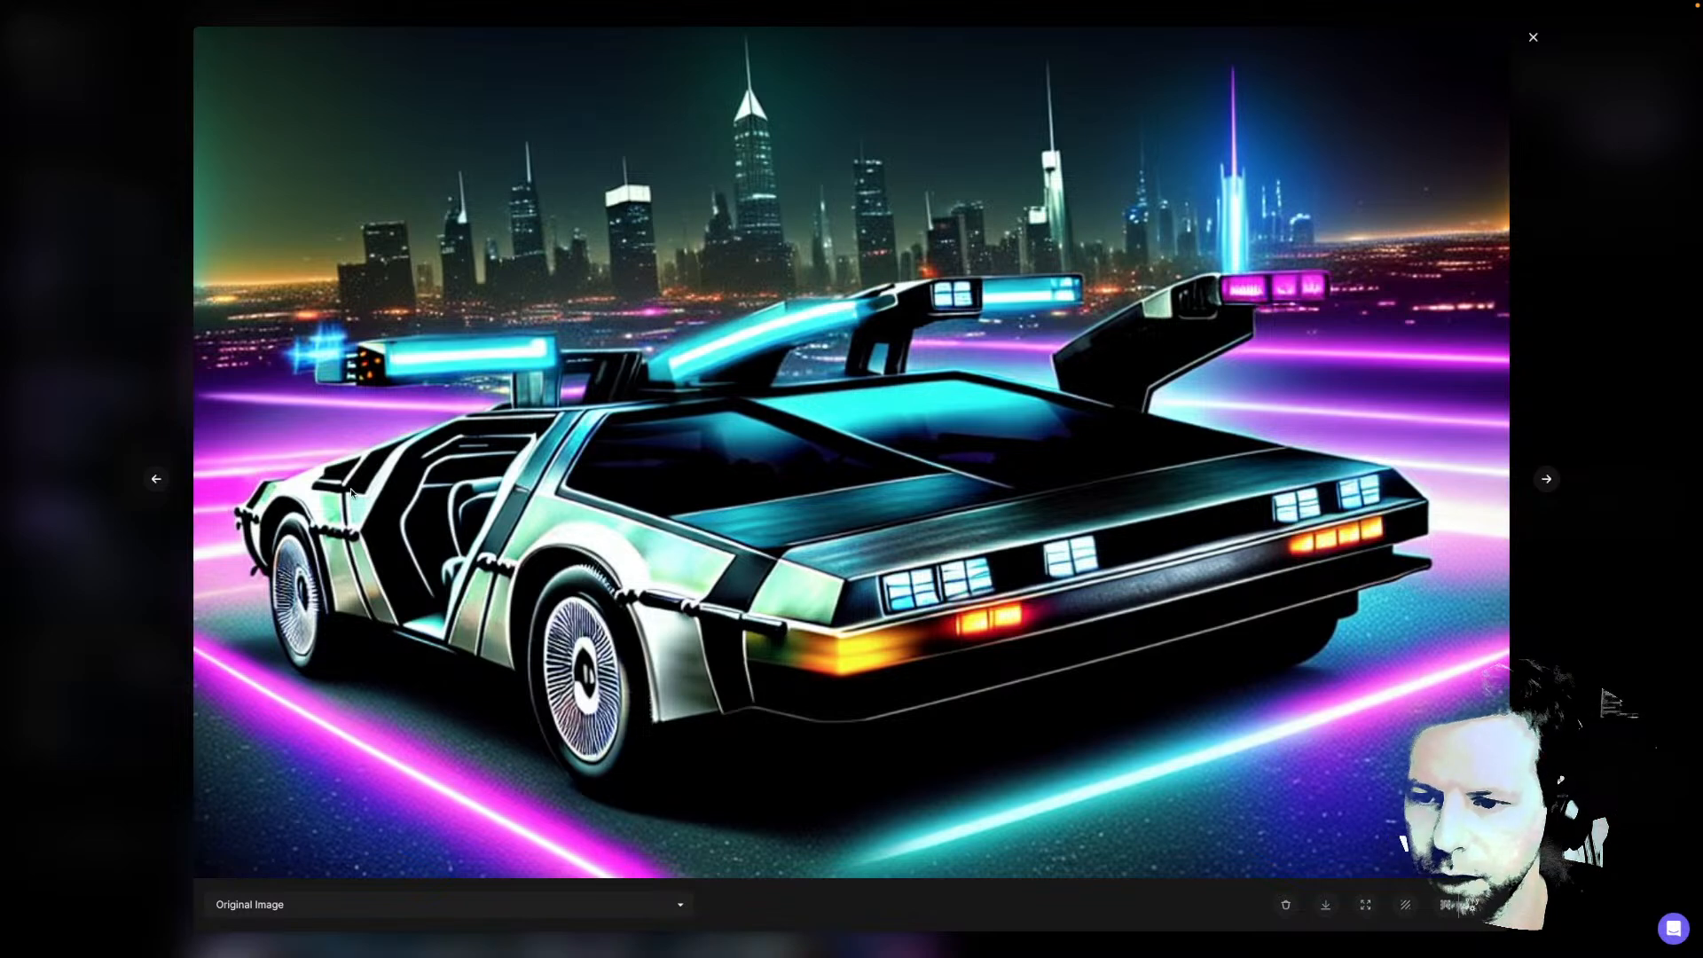
click(1547, 480)
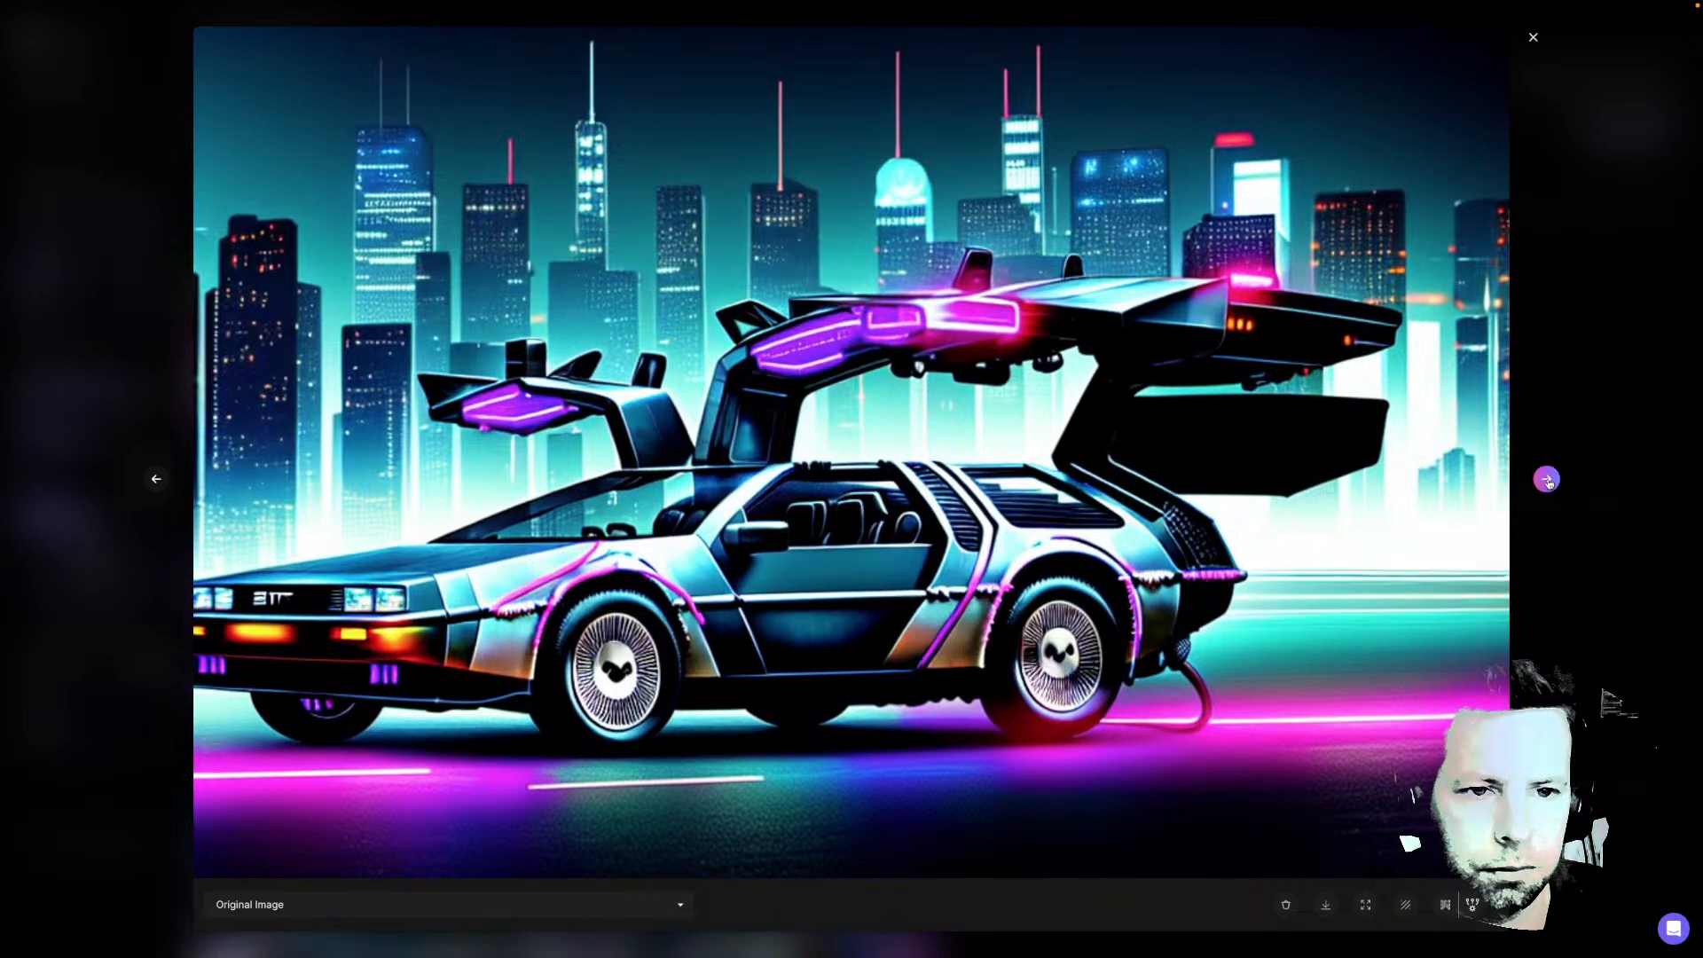
click(1557, 479)
click(1557, 479)
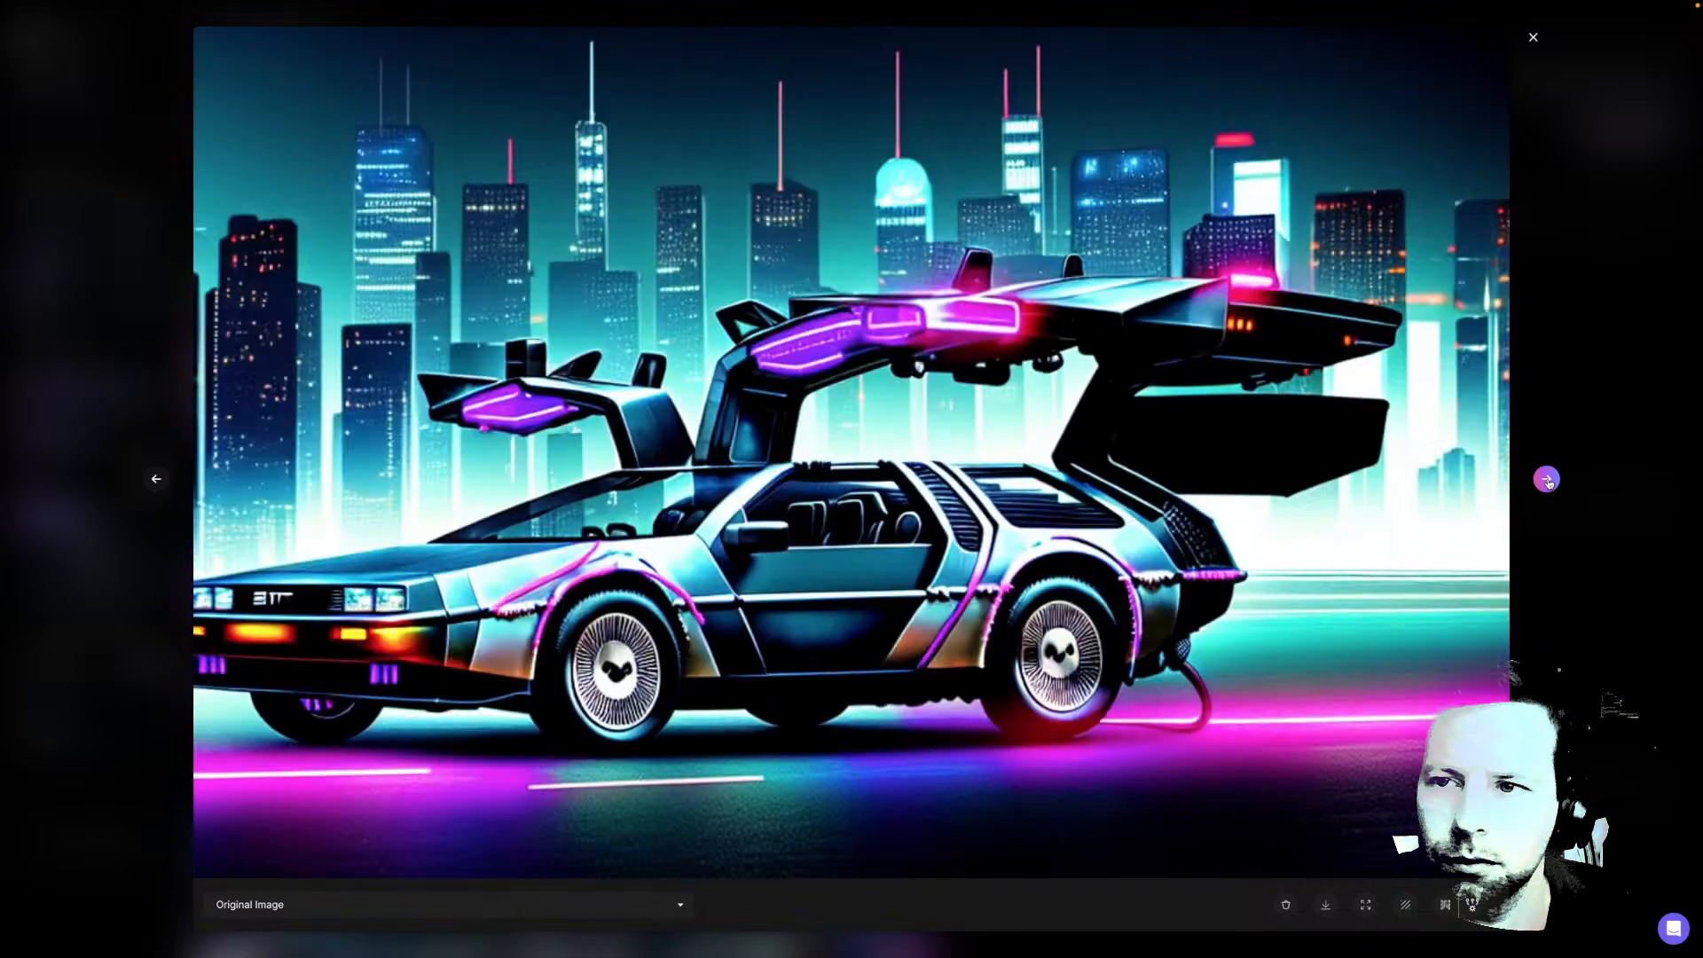
click(1532, 37)
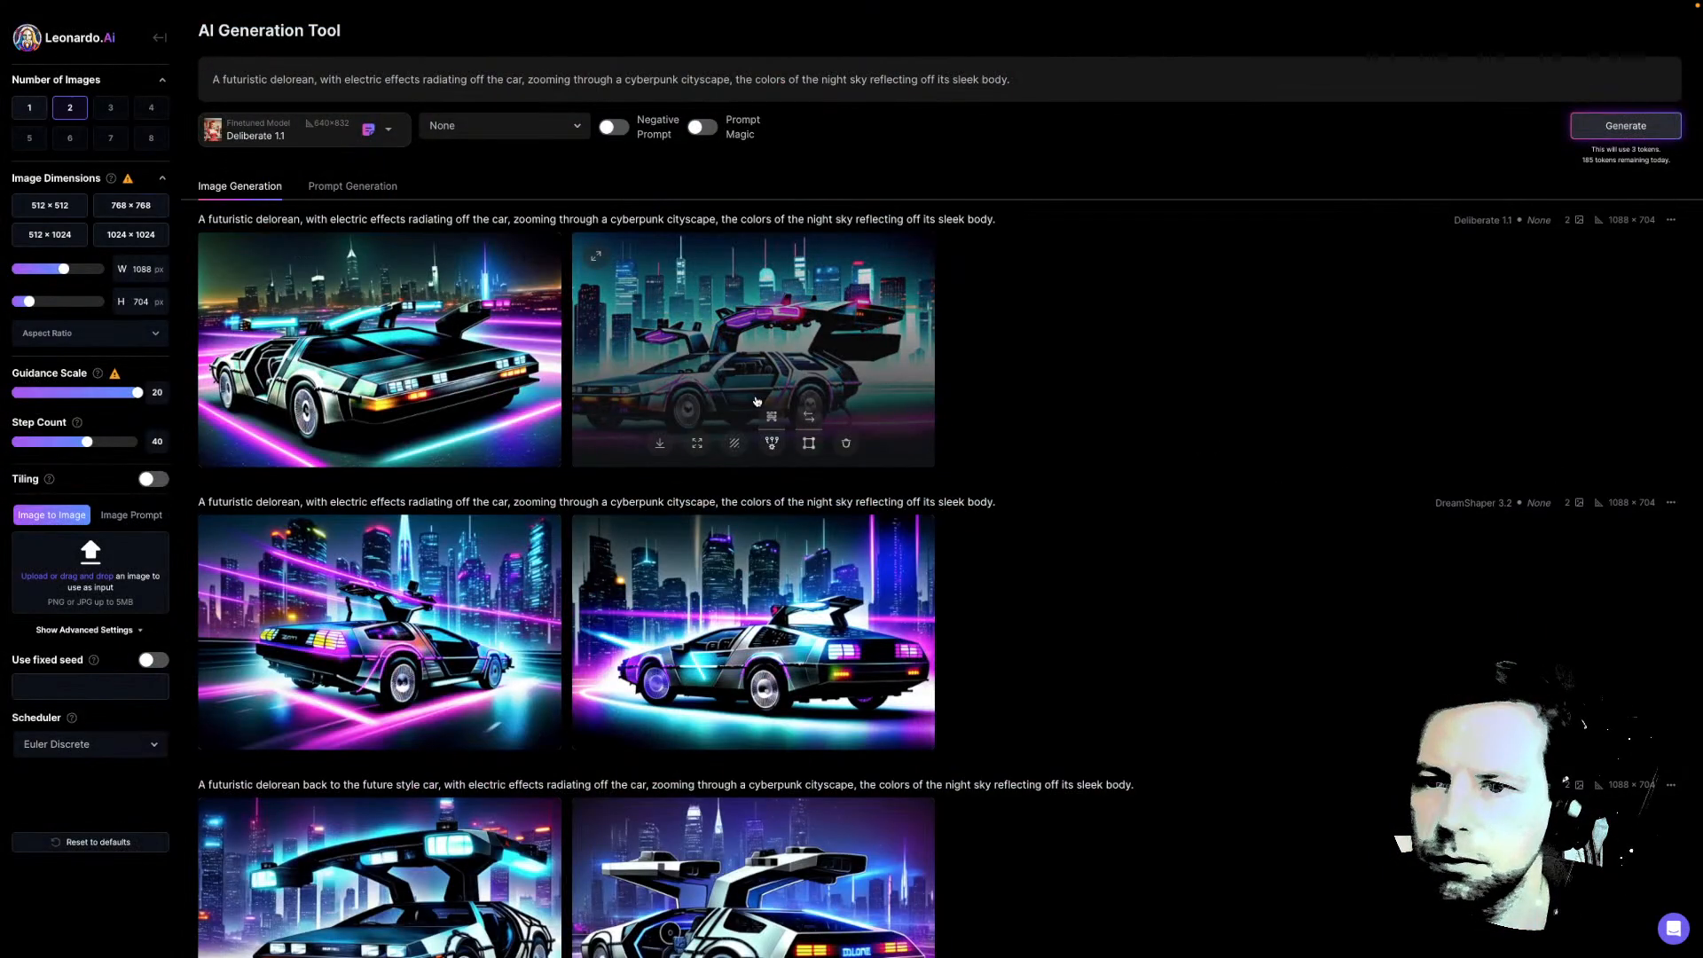
mouse_move(284, 332)
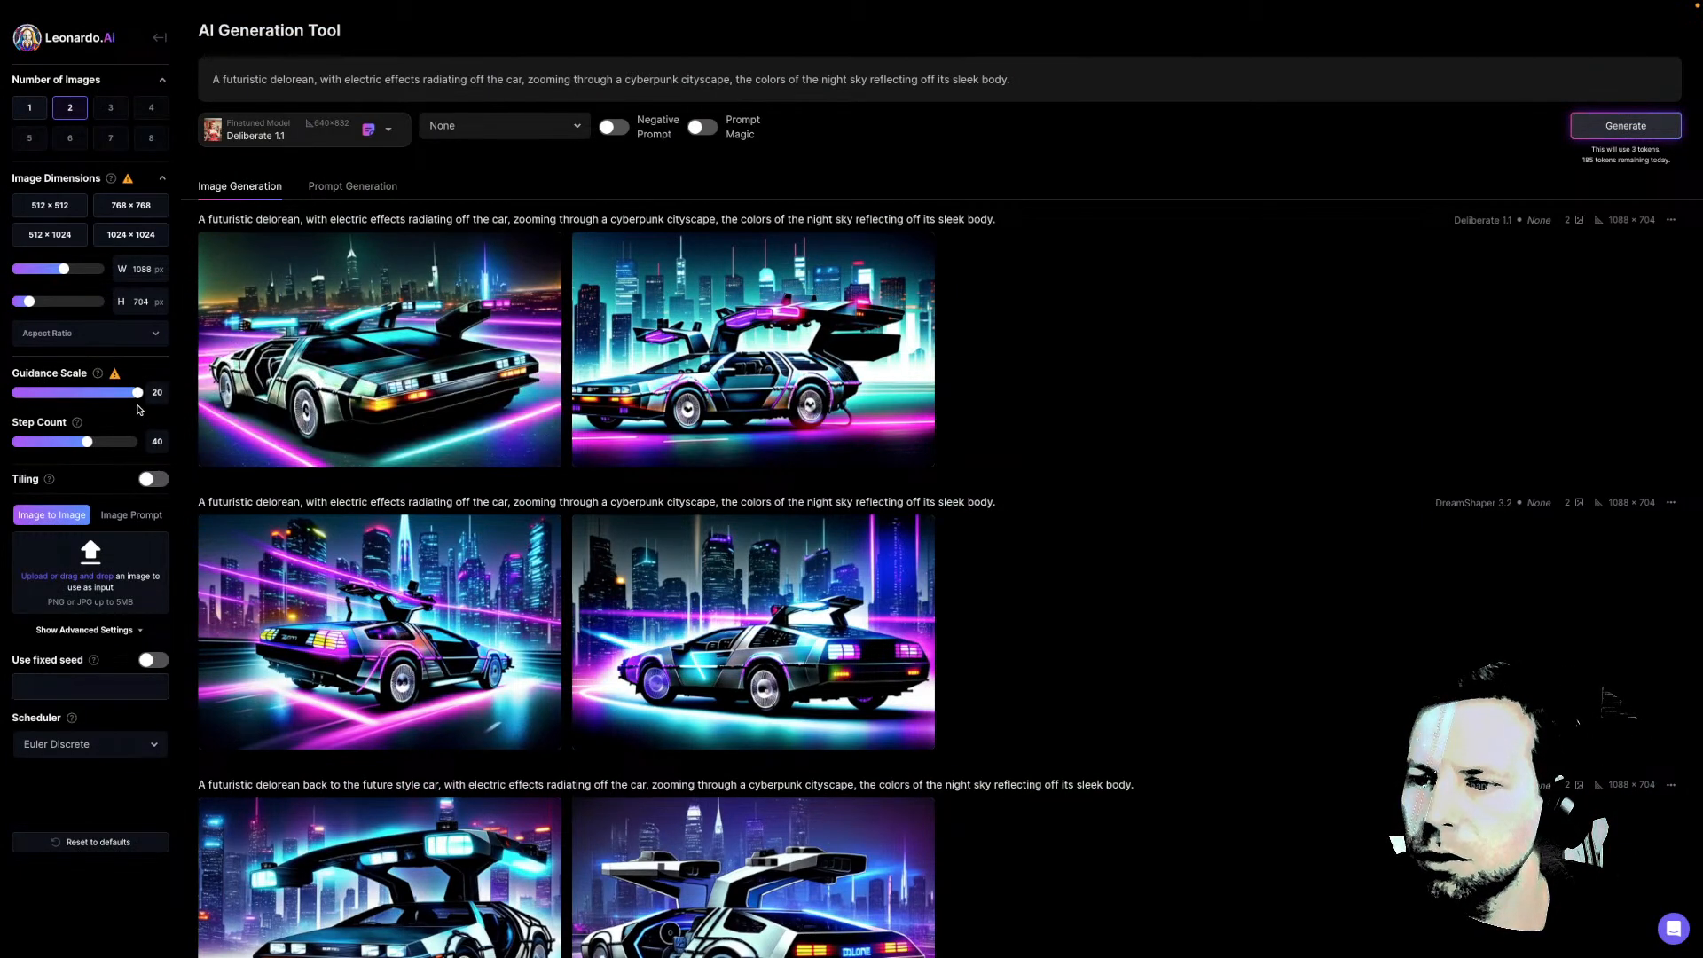
Generate the prompt with the Vintage Style Photography platform model, using guidance scale 15 and image dimensions of 1088 × 768 px
drag(137, 396, 104, 399)
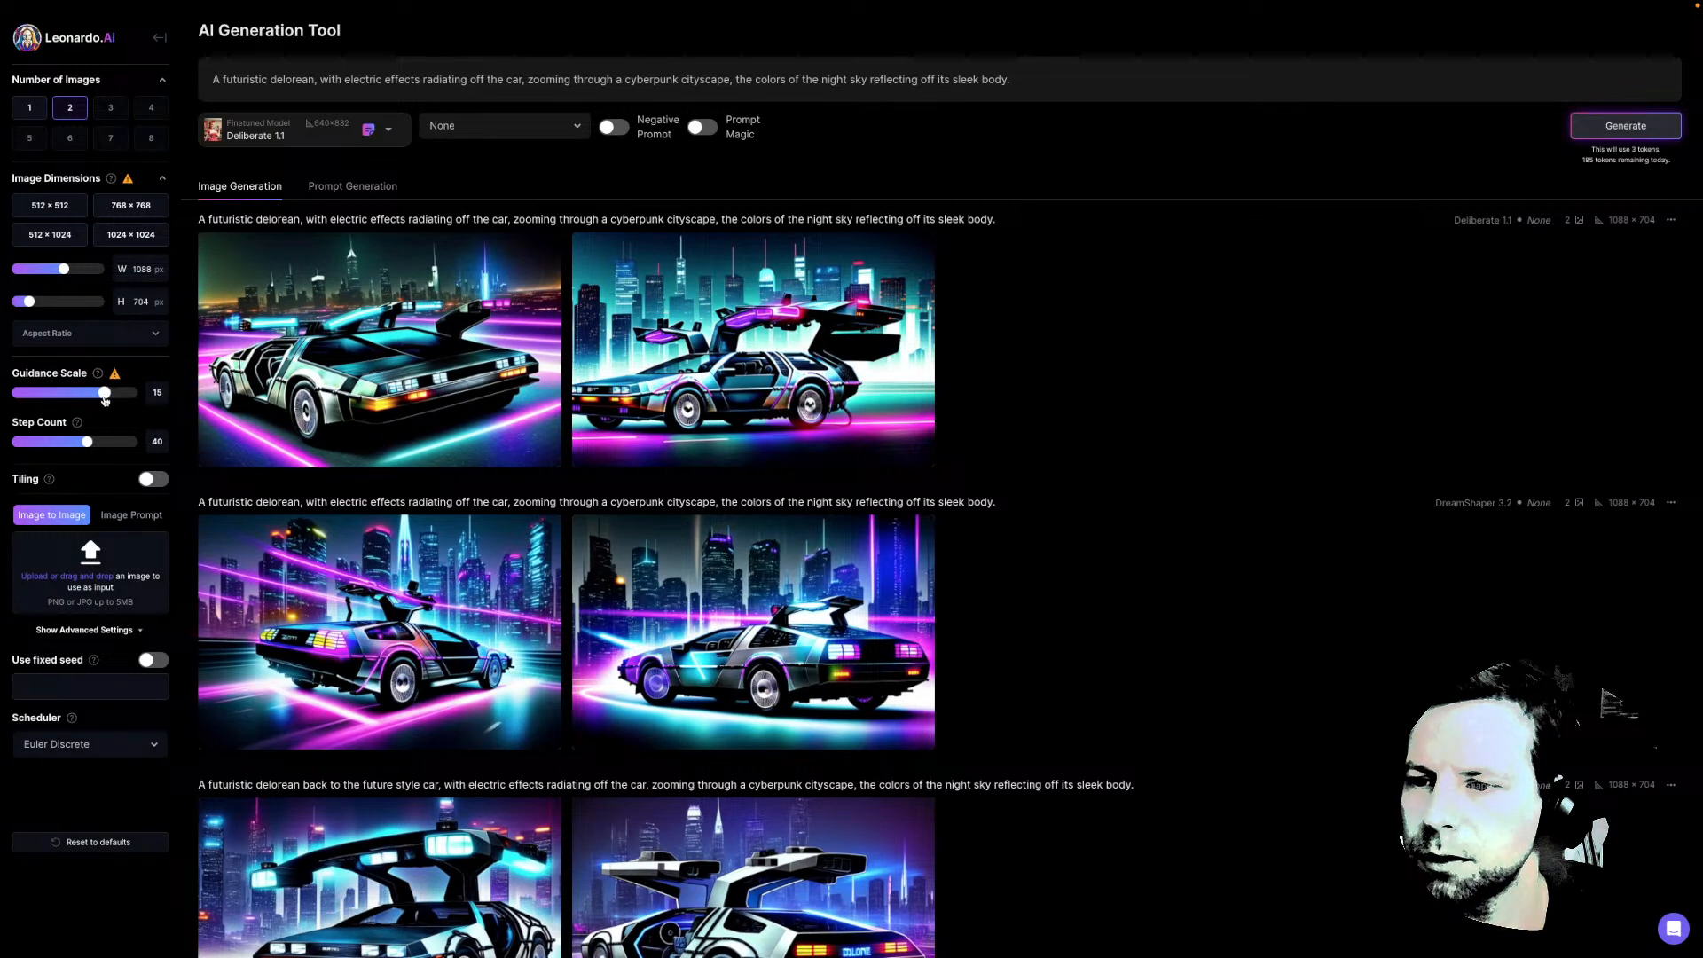
click(350, 132)
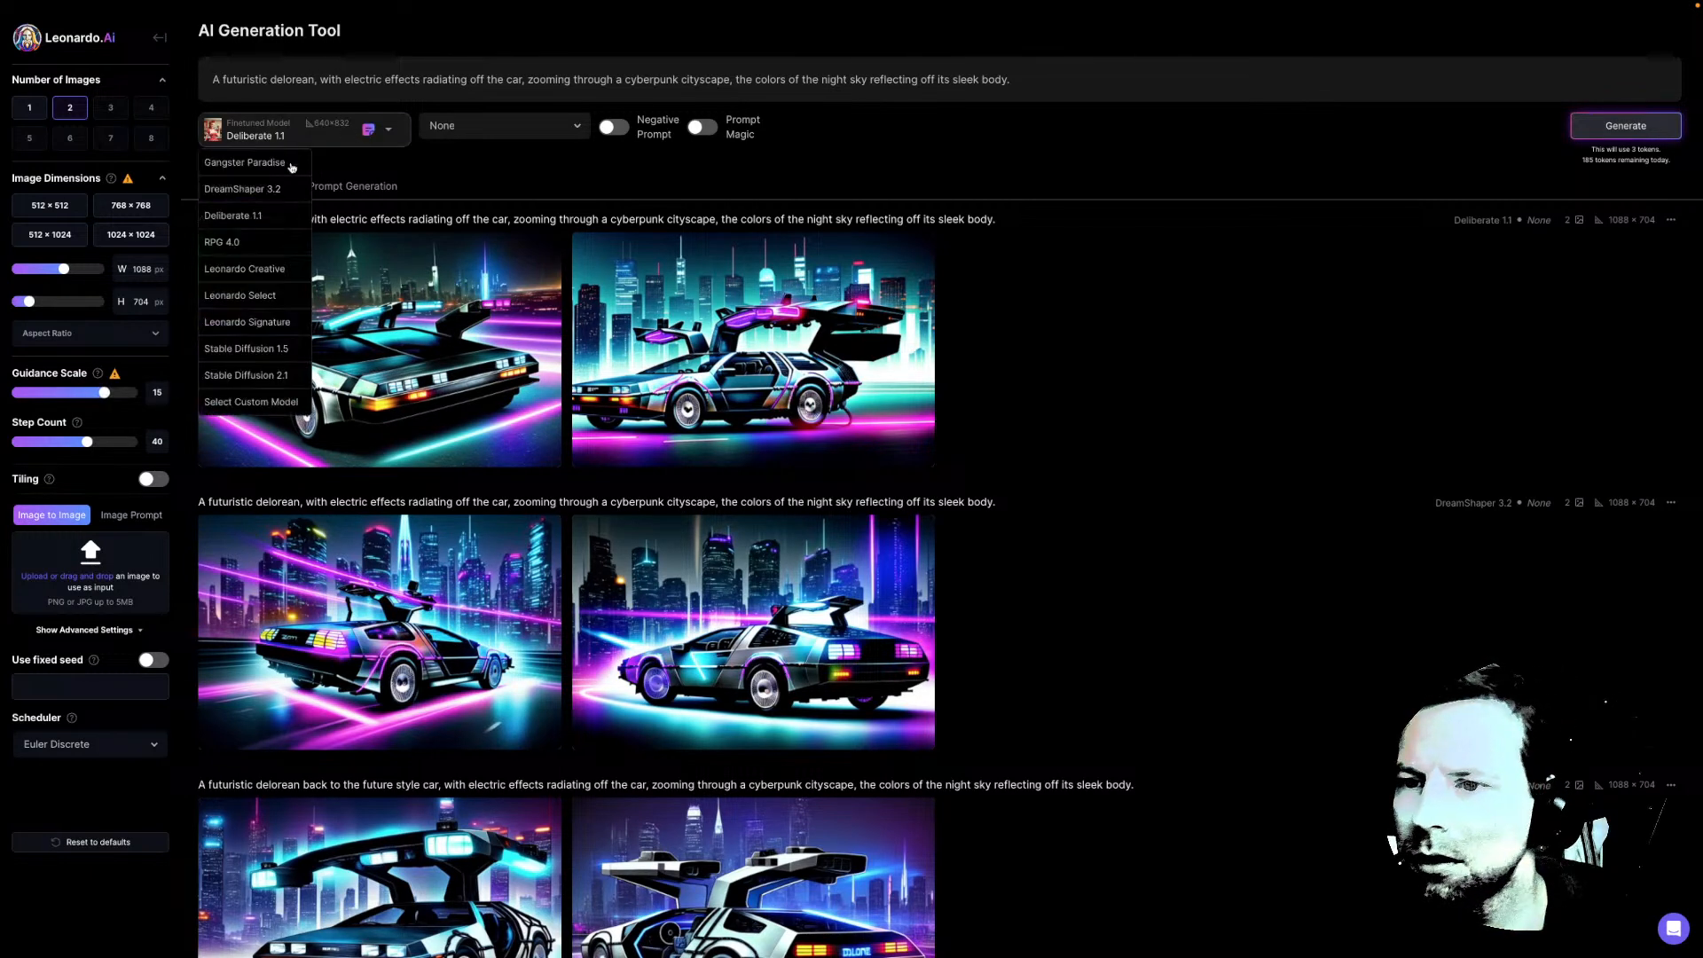
click(257, 403)
click(715, 120)
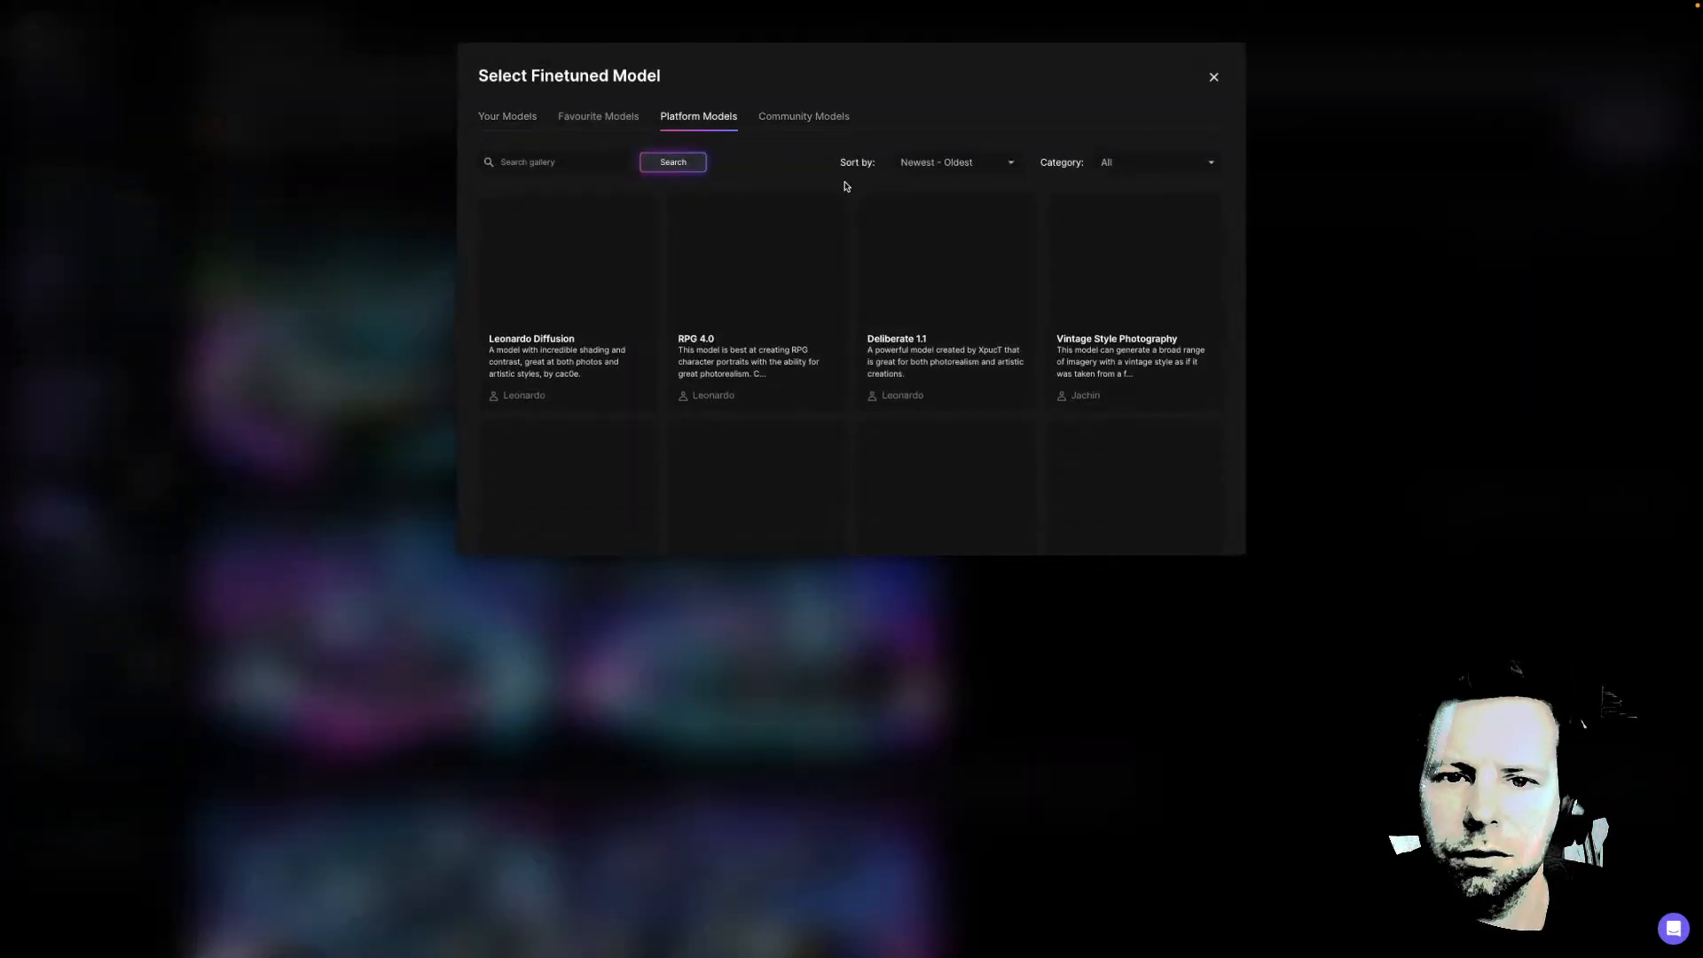
scroll(836, 284, down, 5)
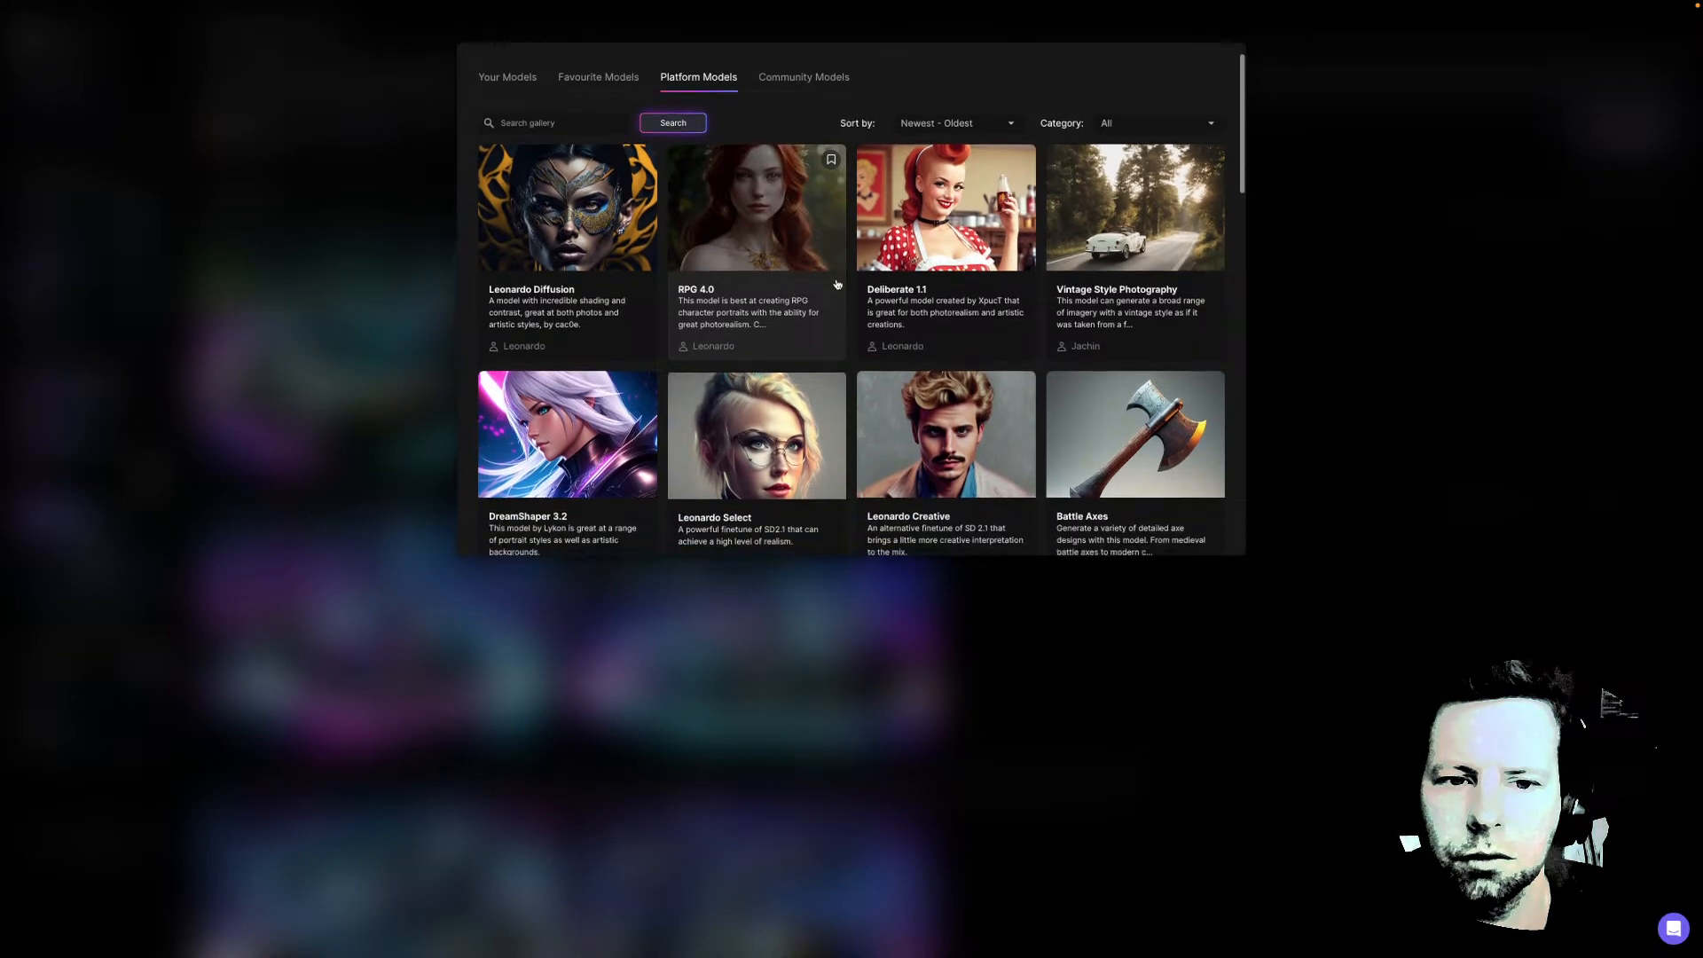
scroll(836, 284, down, 10)
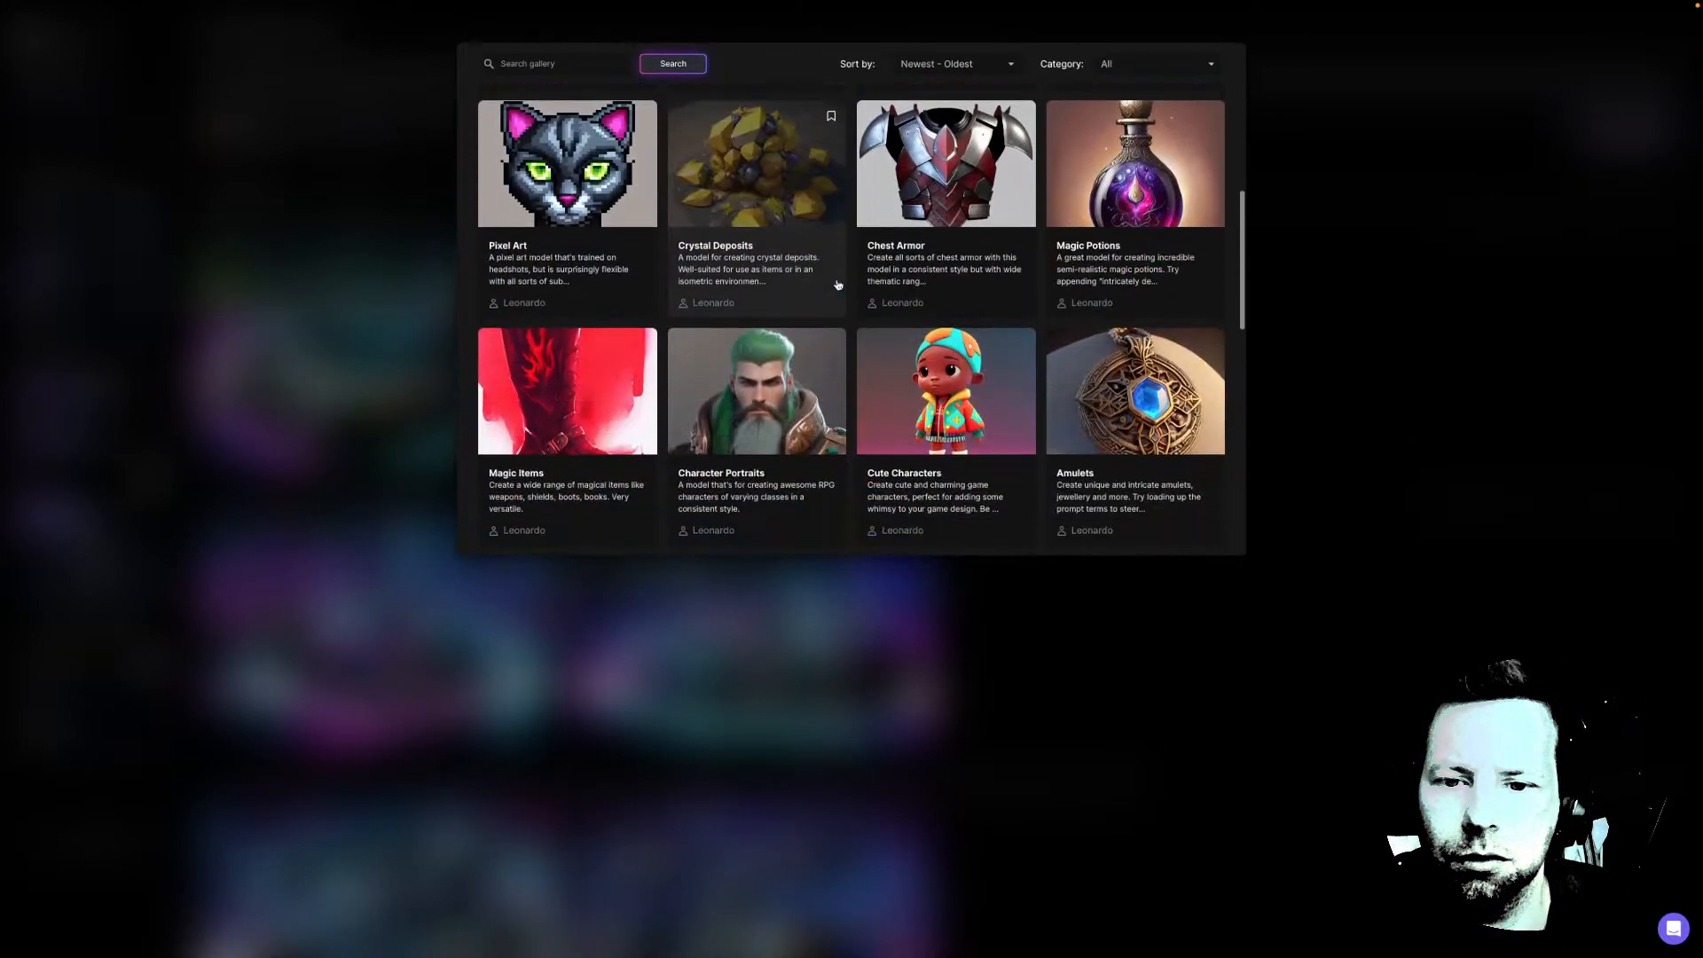
scroll(836, 284, down, 2)
scroll(837, 283, up, 15)
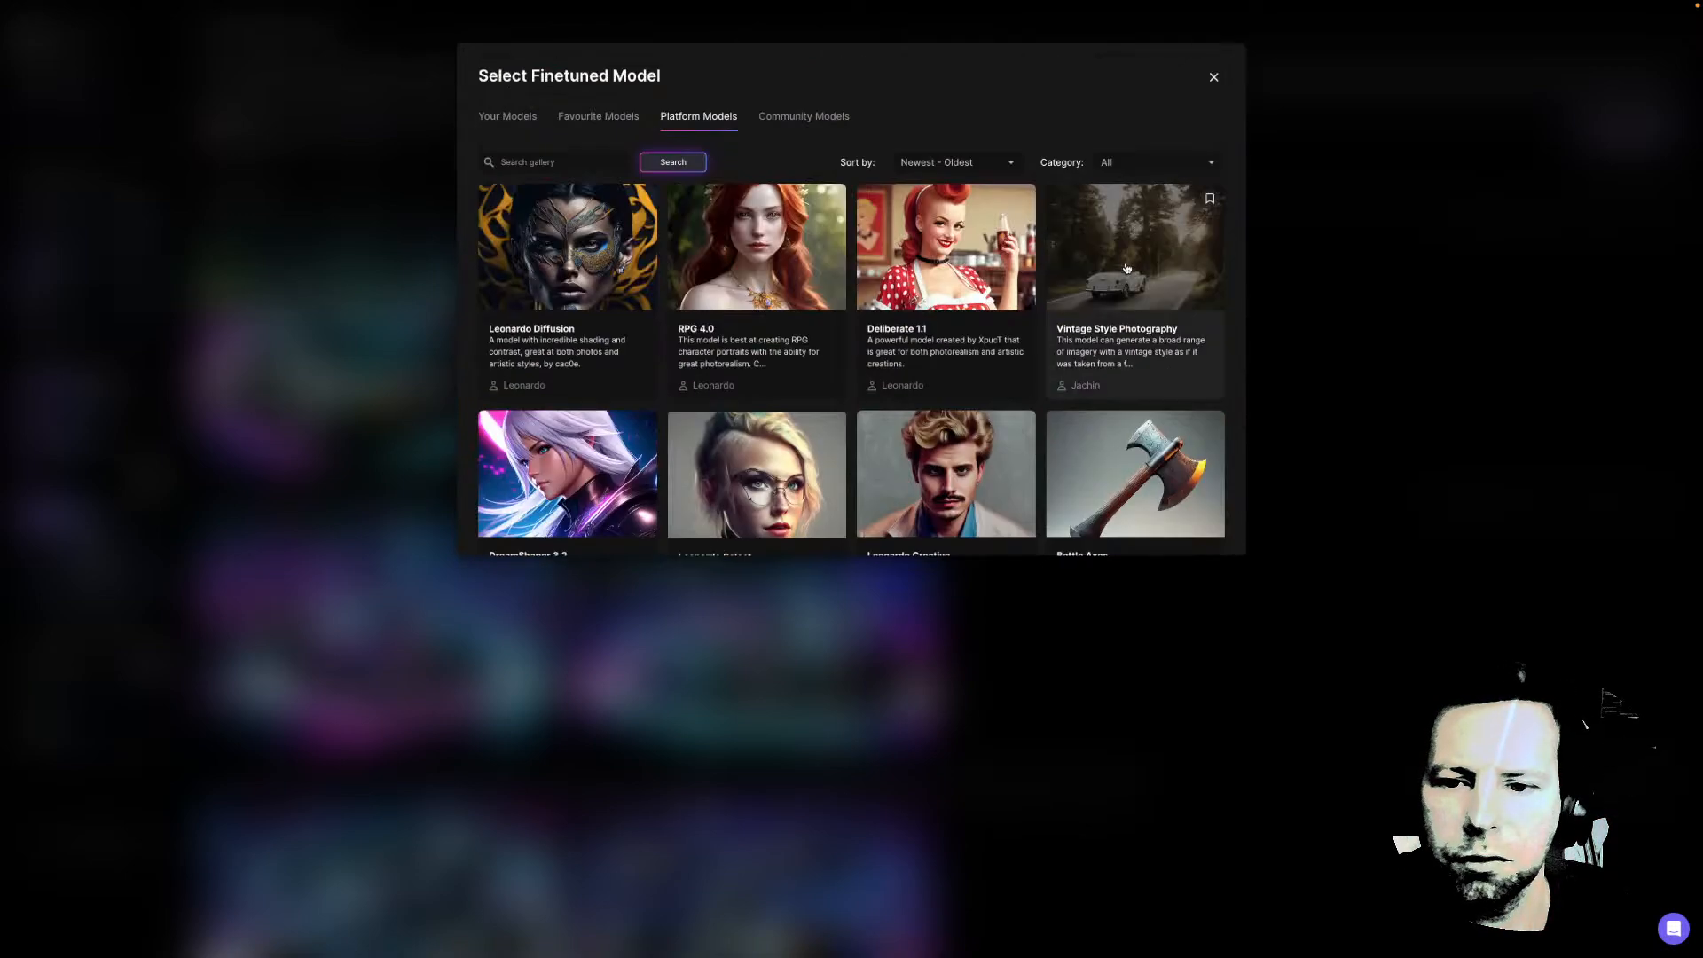
click(1126, 268)
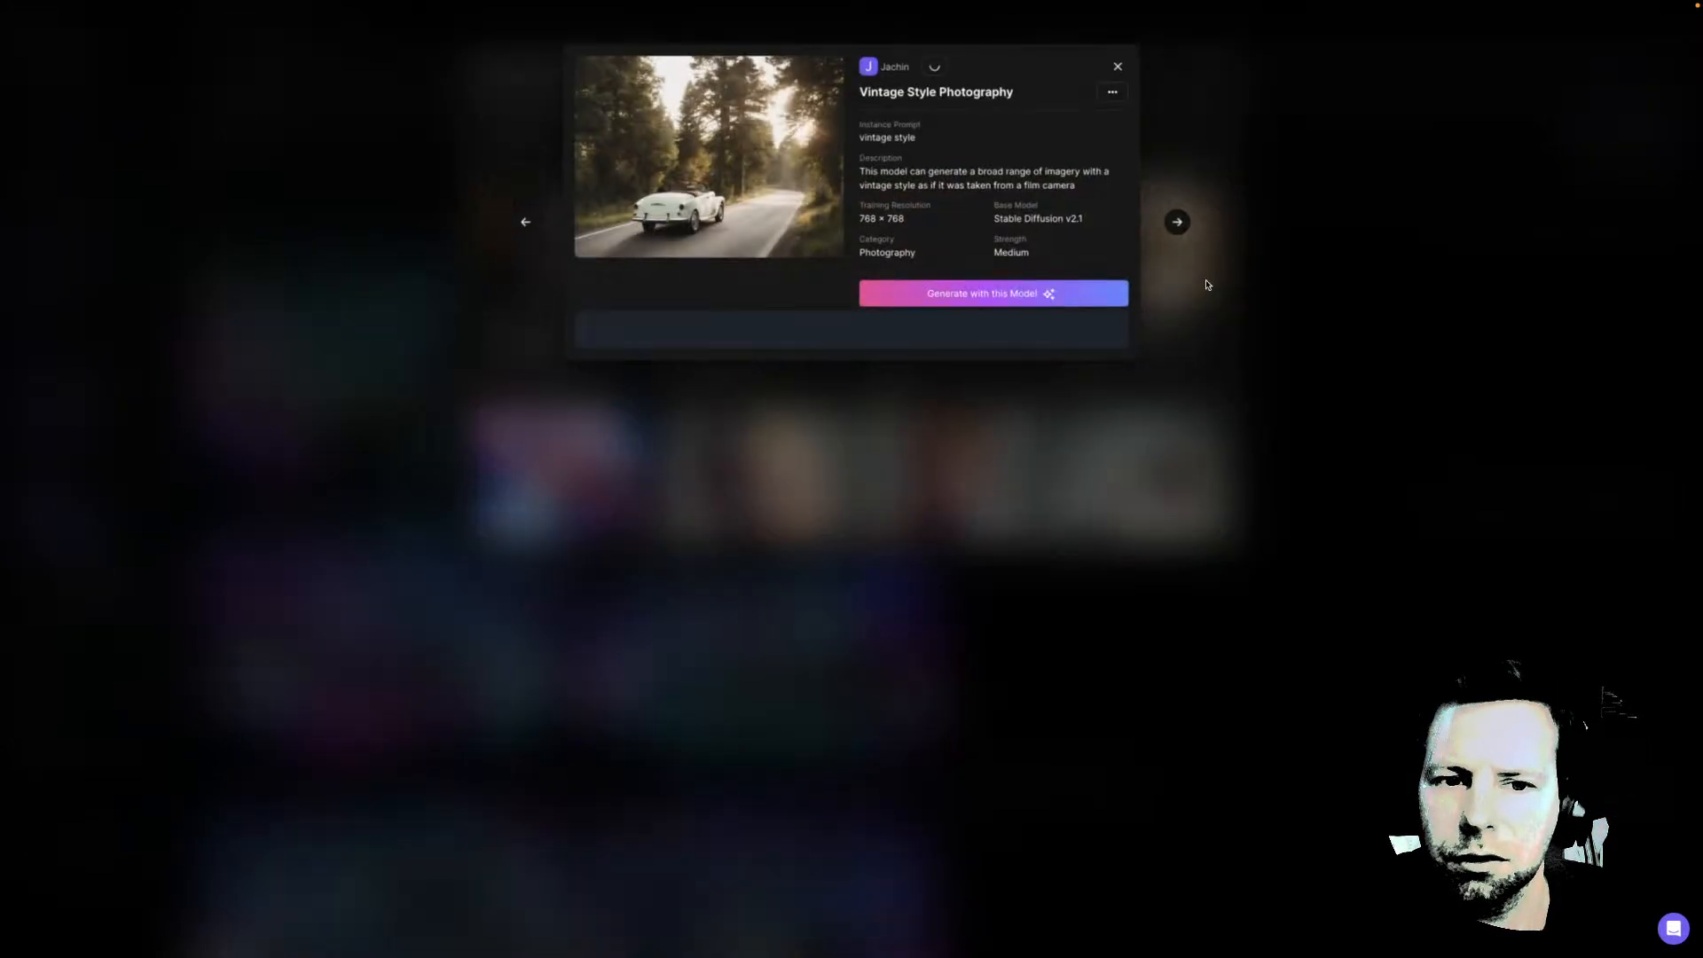
click(941, 295)
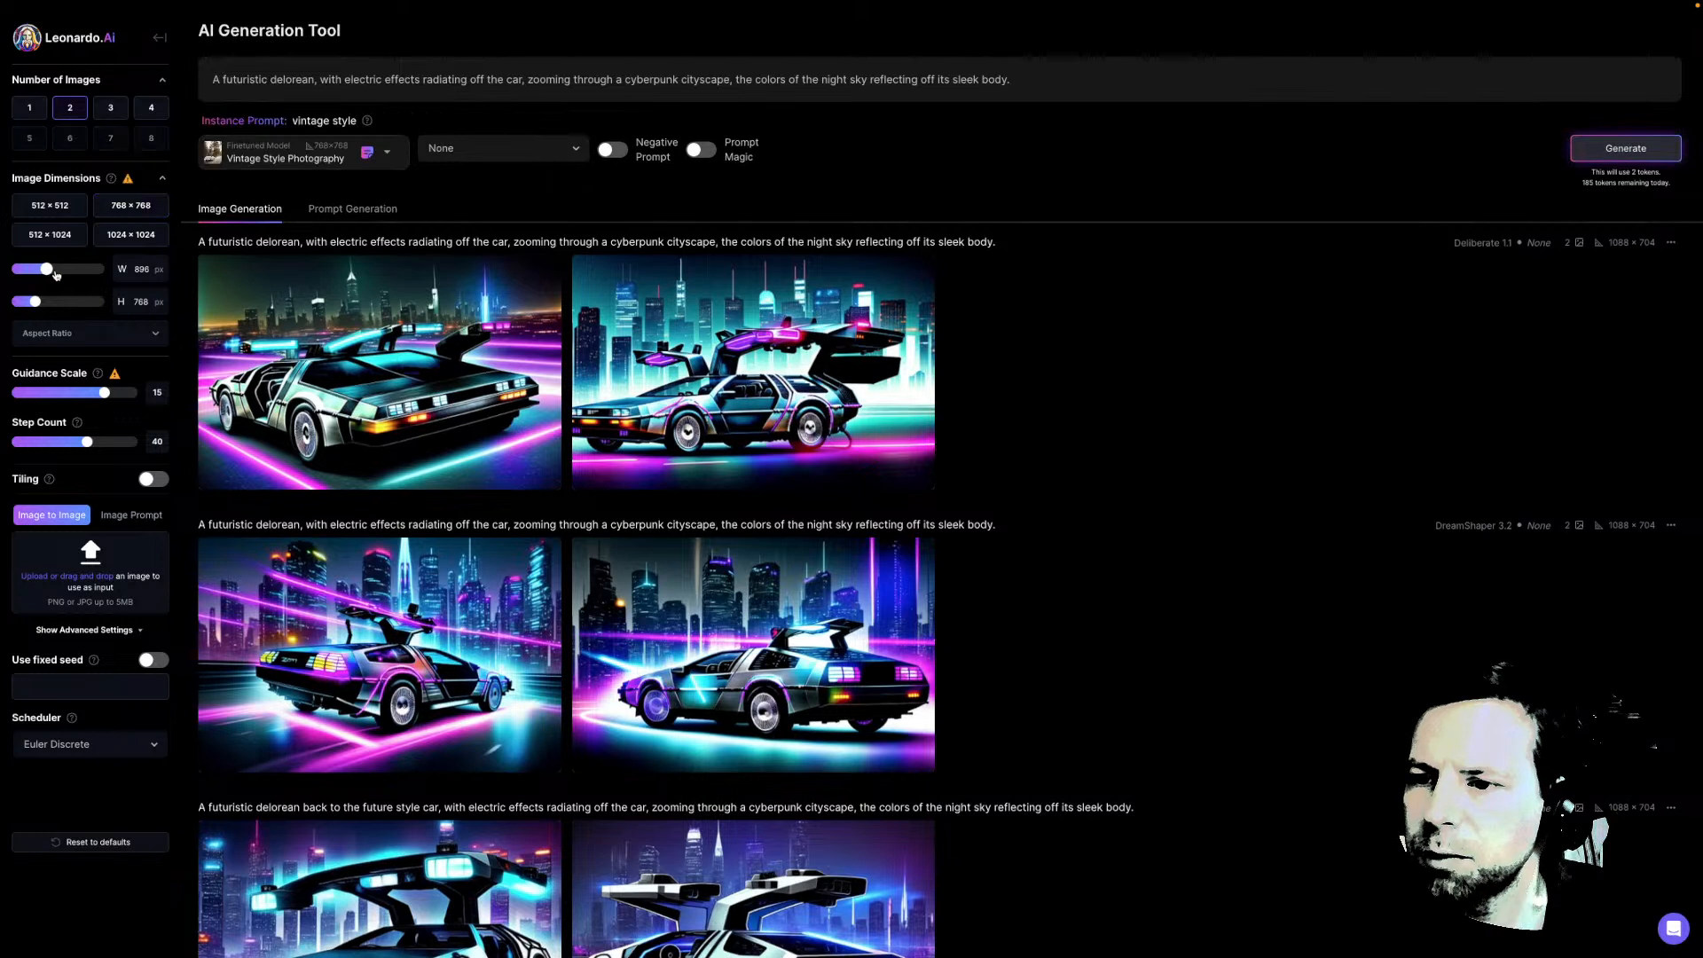
drag(35, 268, 64, 269)
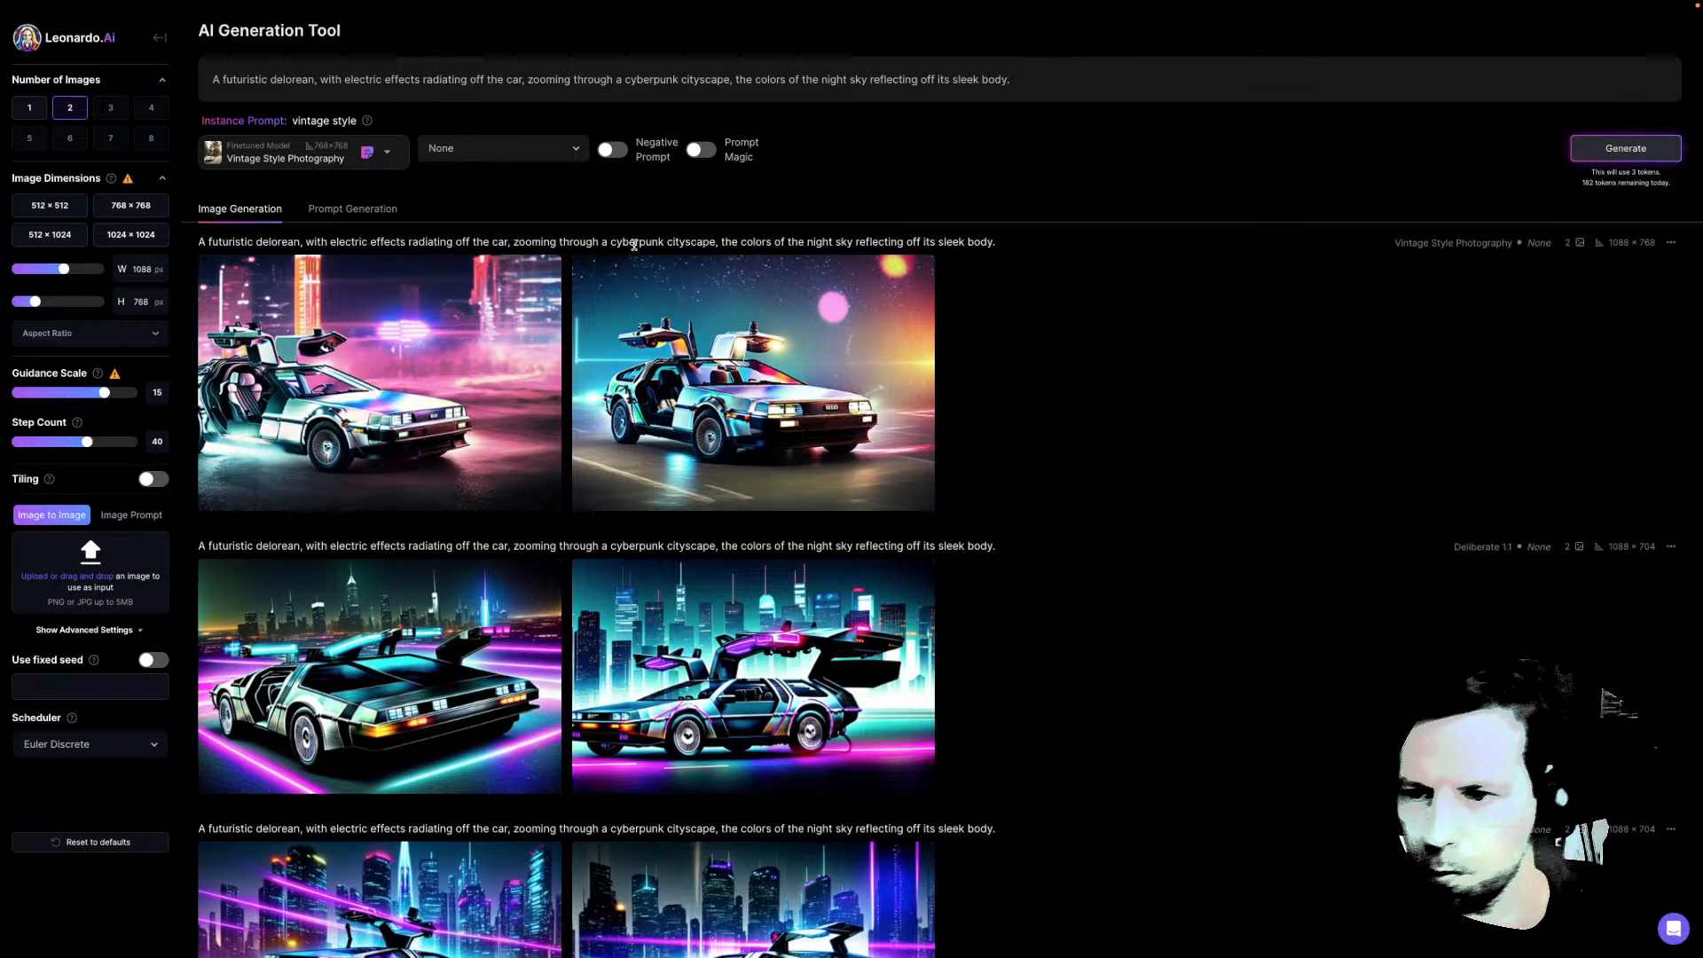
Enlarge the two Vintage Style Photography images and switch between them to compare the cars and backgrounds
click(405, 376)
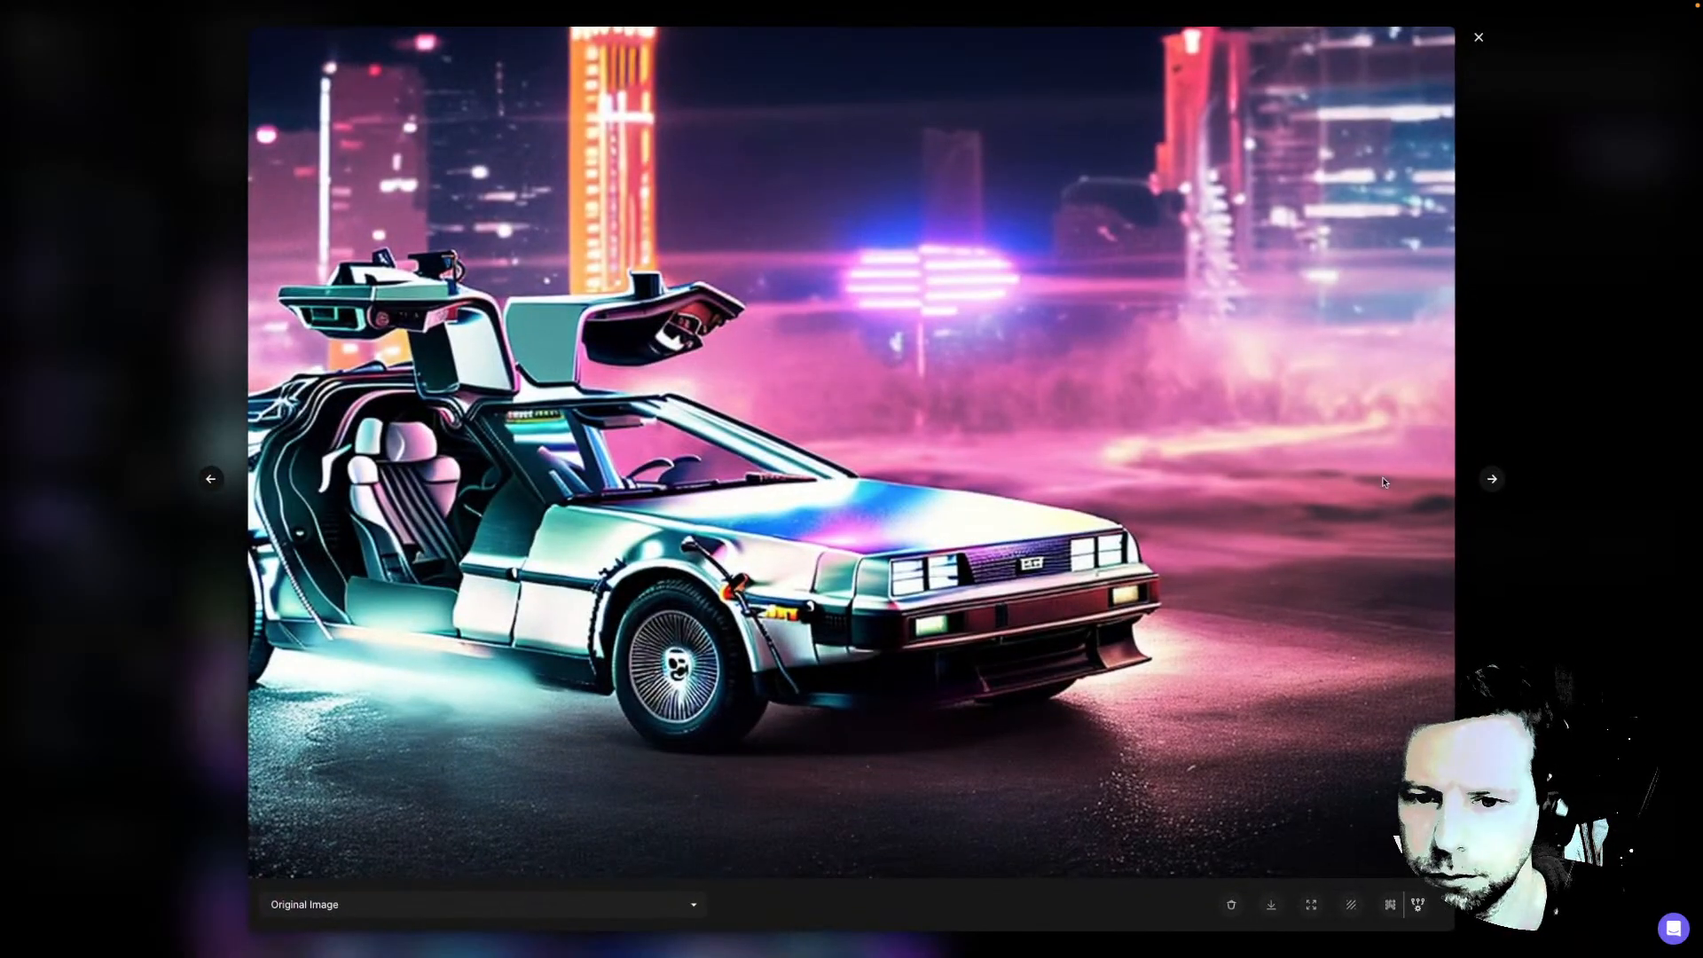
click(1493, 480)
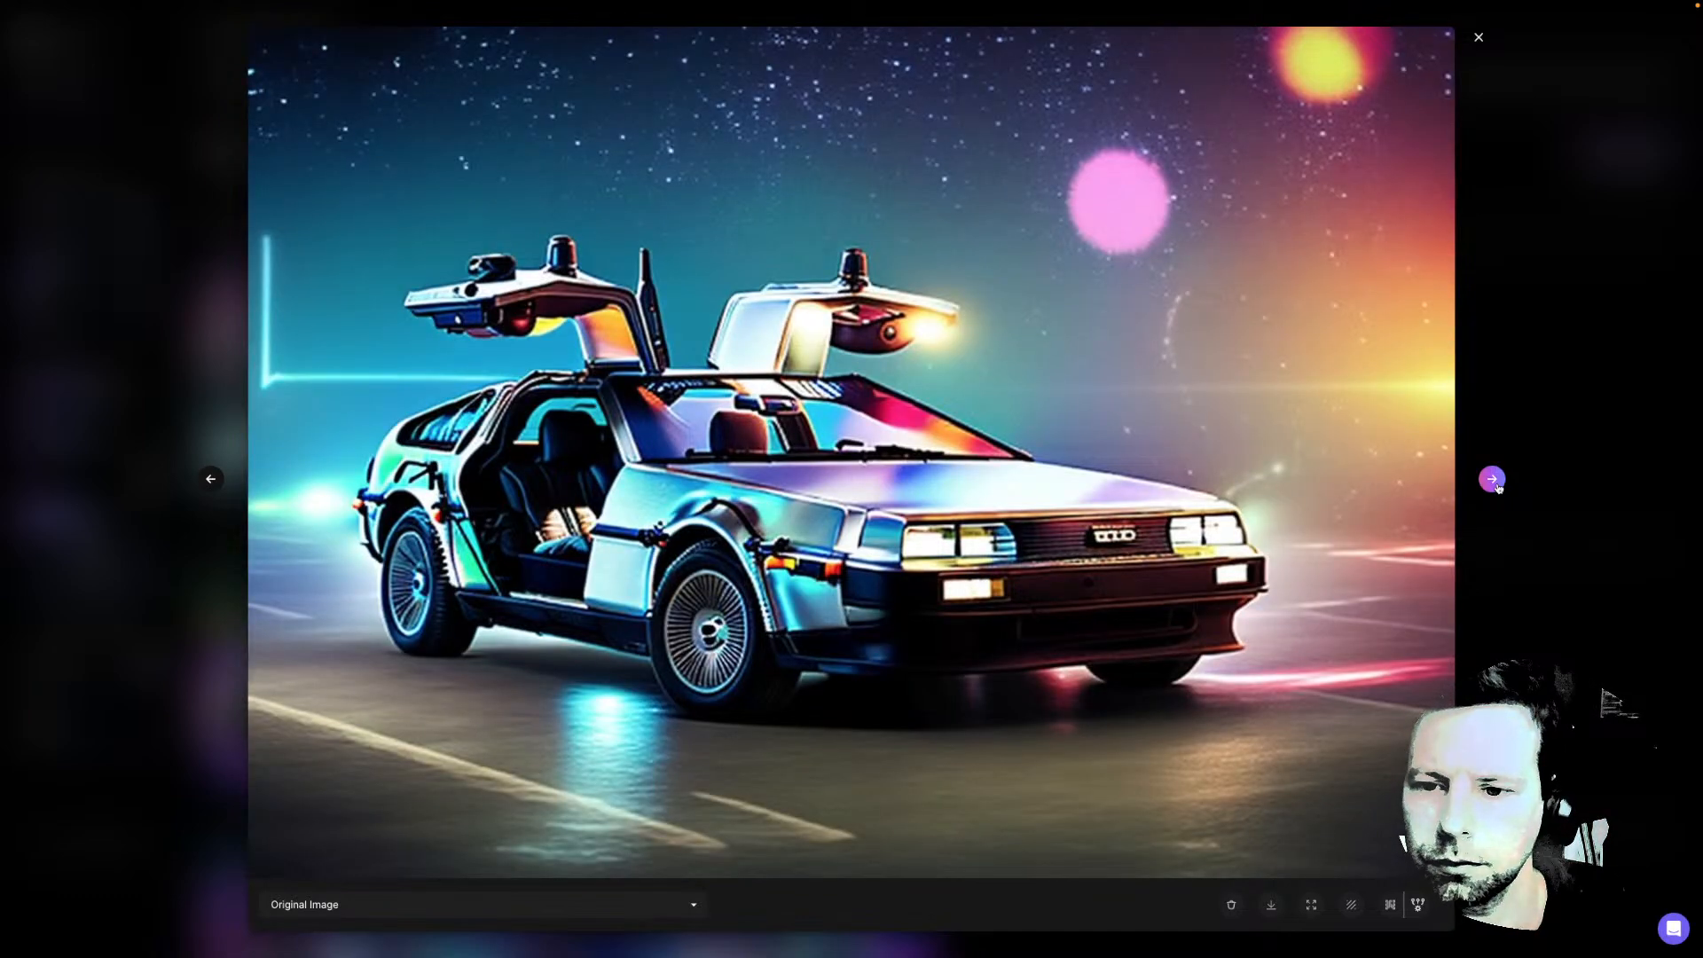
click(1493, 480)
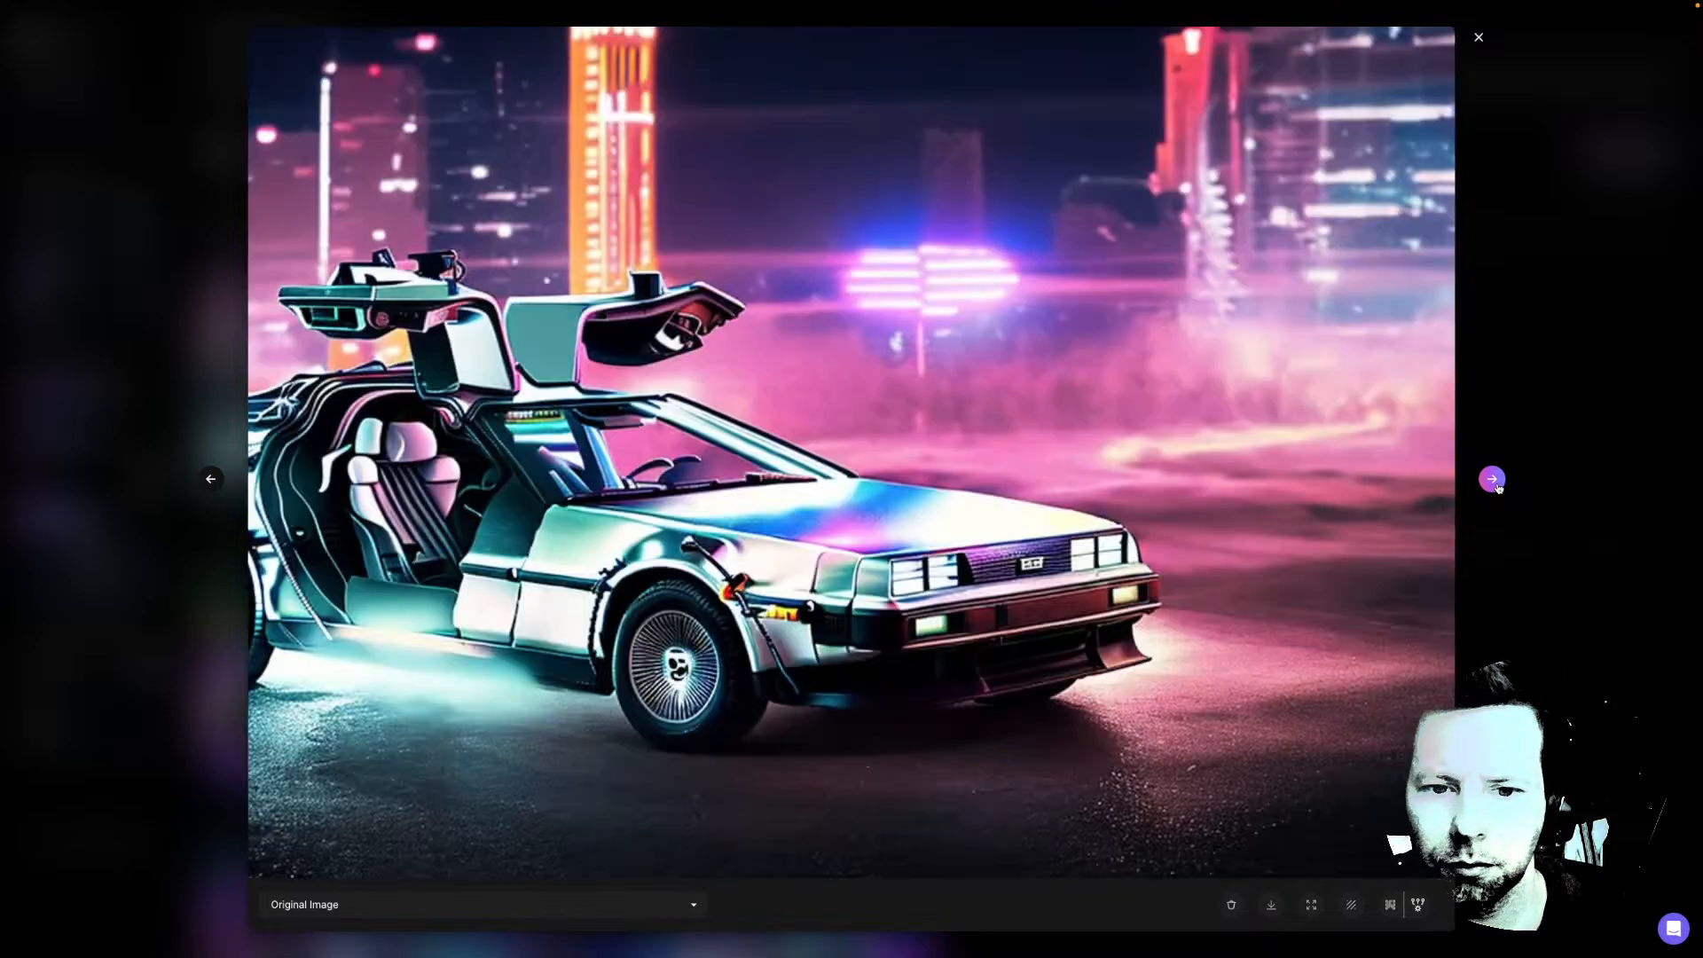
click(1492, 480)
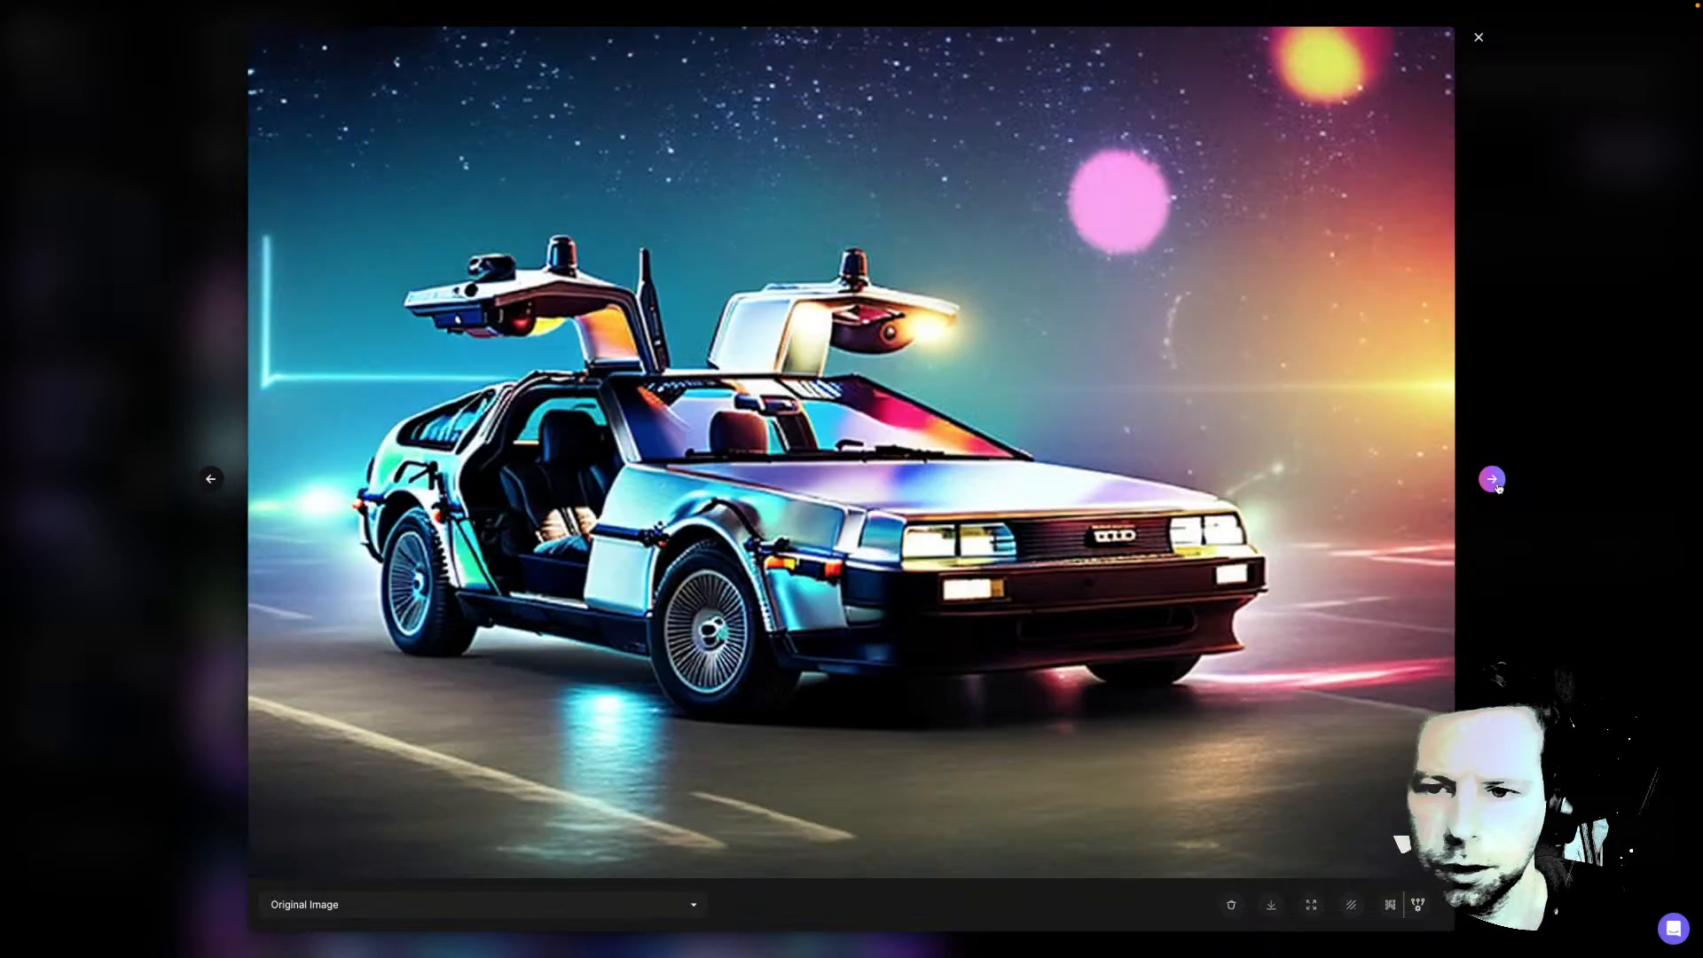
click(1492, 480)
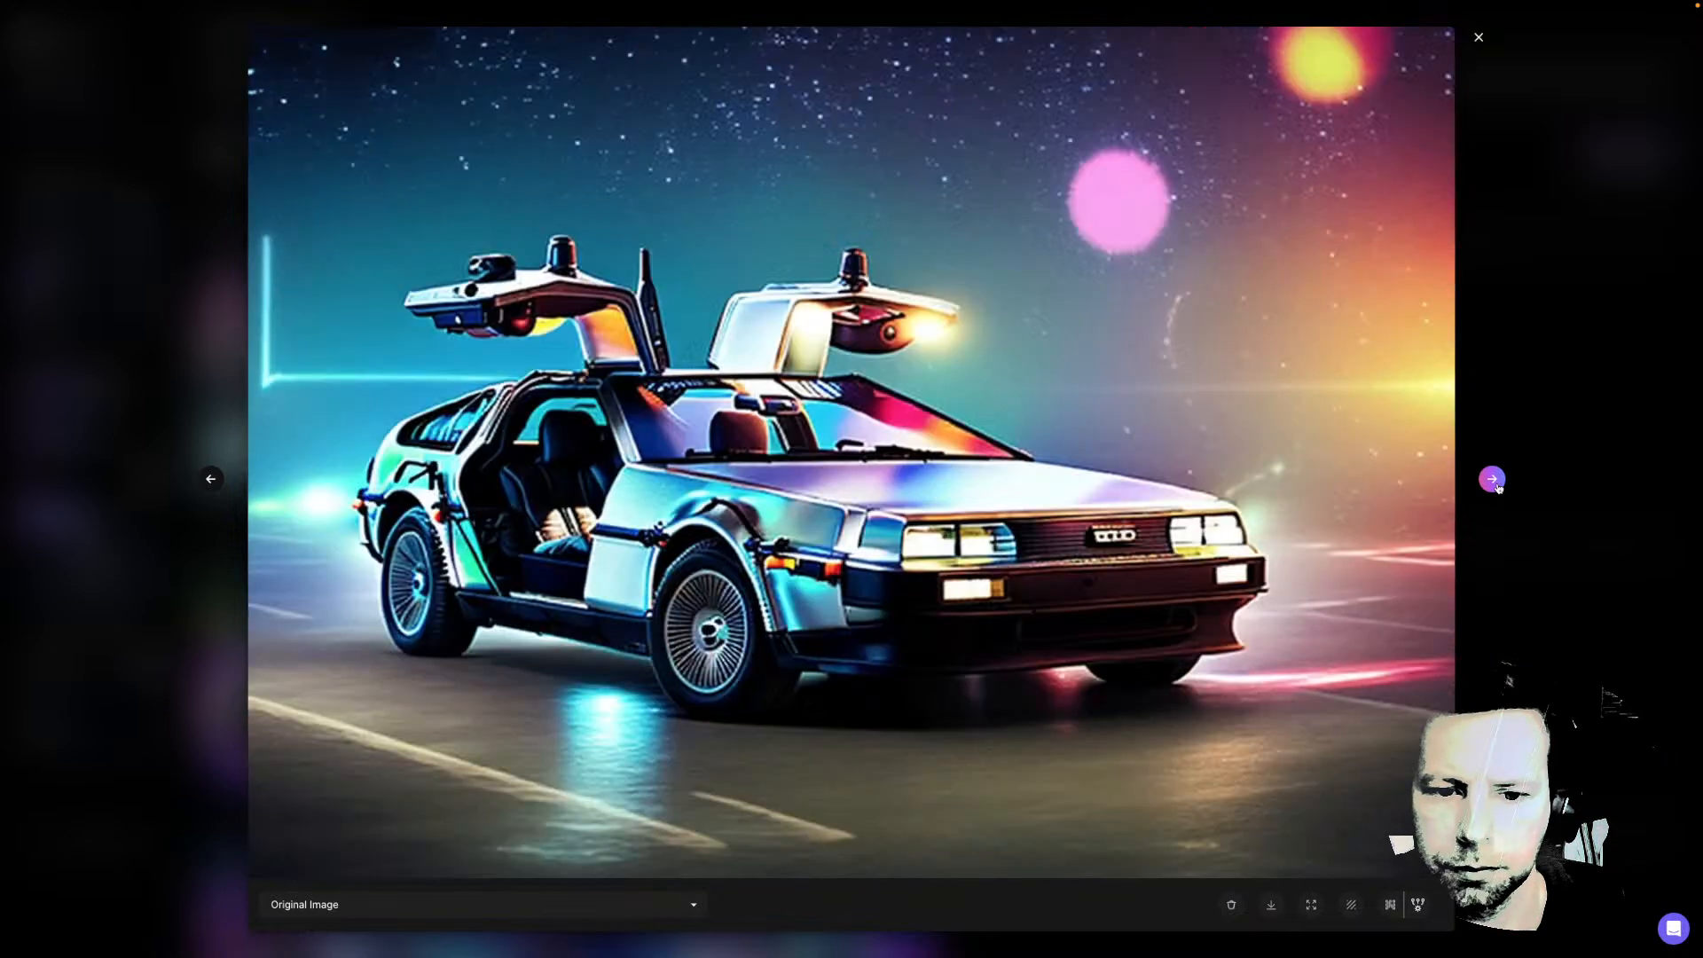
Close the image viewer and move the prompt phrase "zooming through a cyberpunk cityscape" to directly after "delorean", removing the leftover comma
click(1492, 480)
click(1541, 396)
click(317, 79)
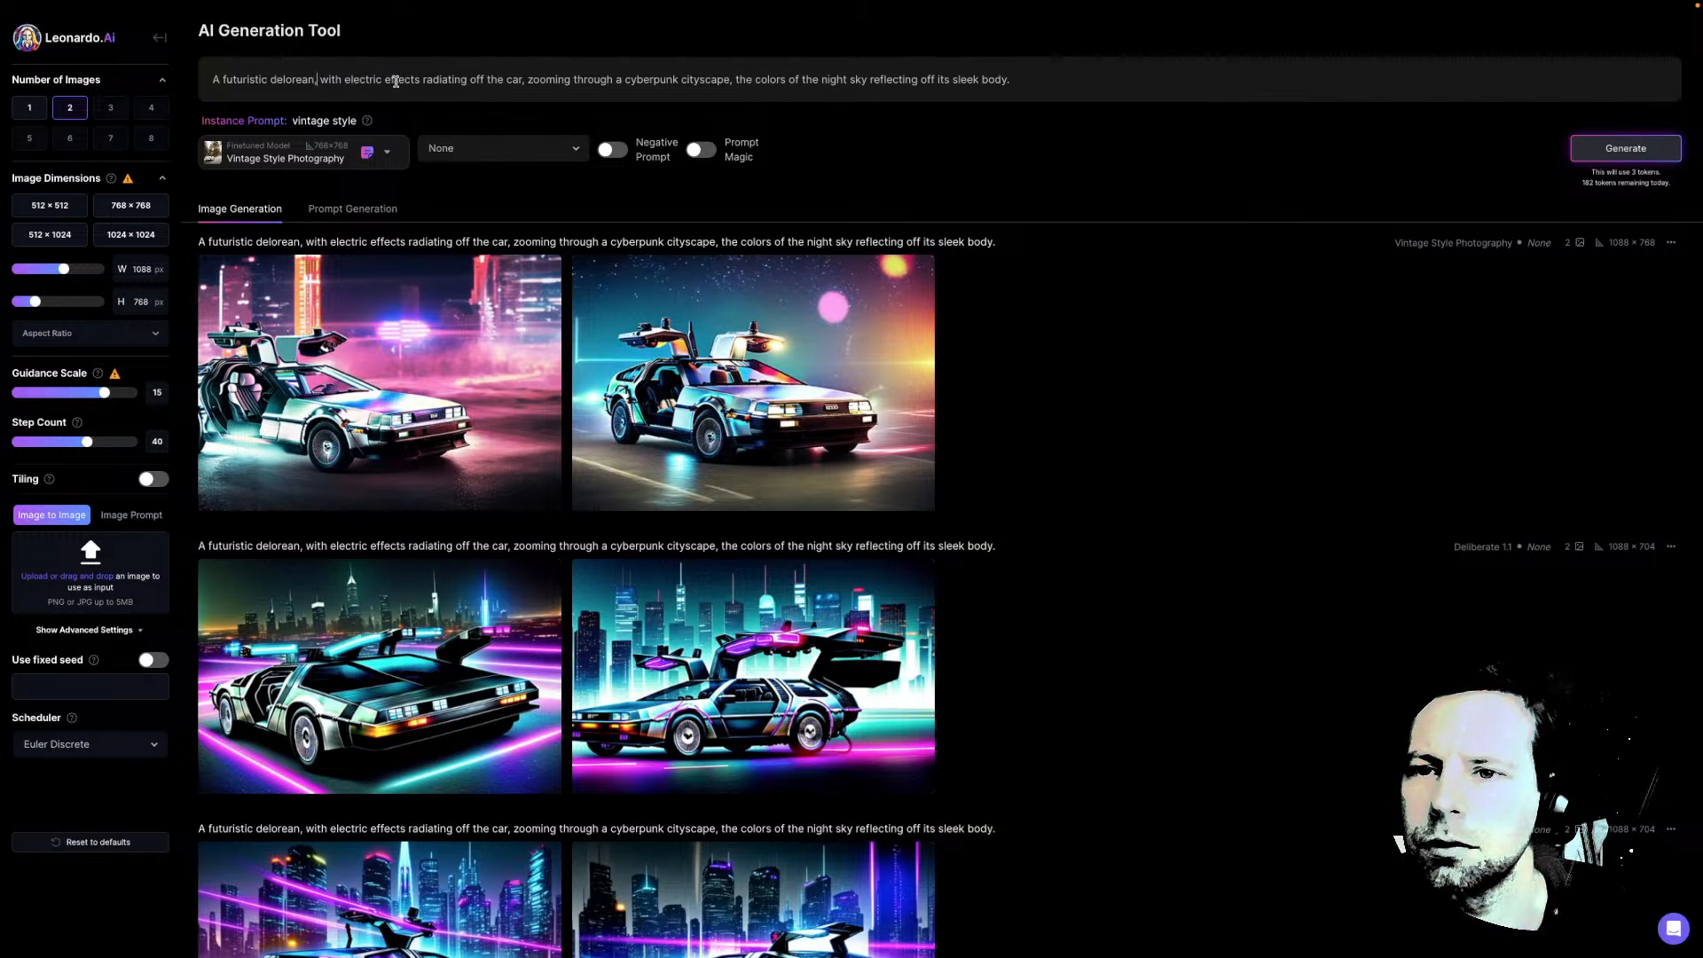
drag(526, 80, 727, 80)
key(ctrl+c)
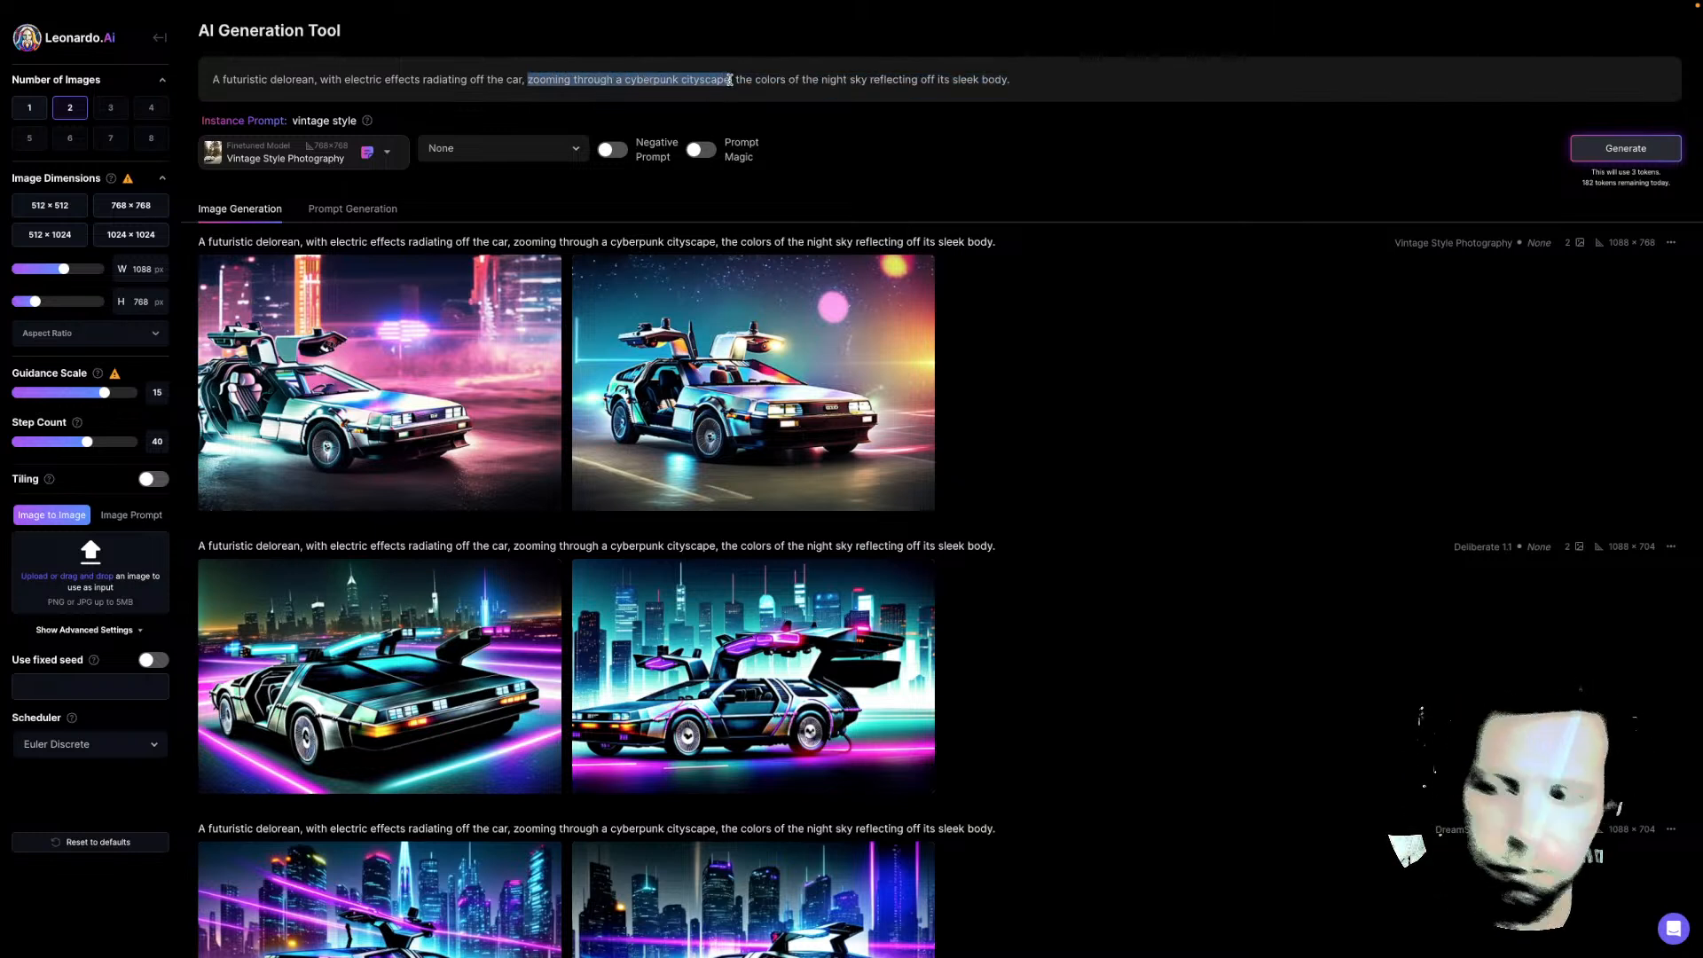
key(BackSpace)
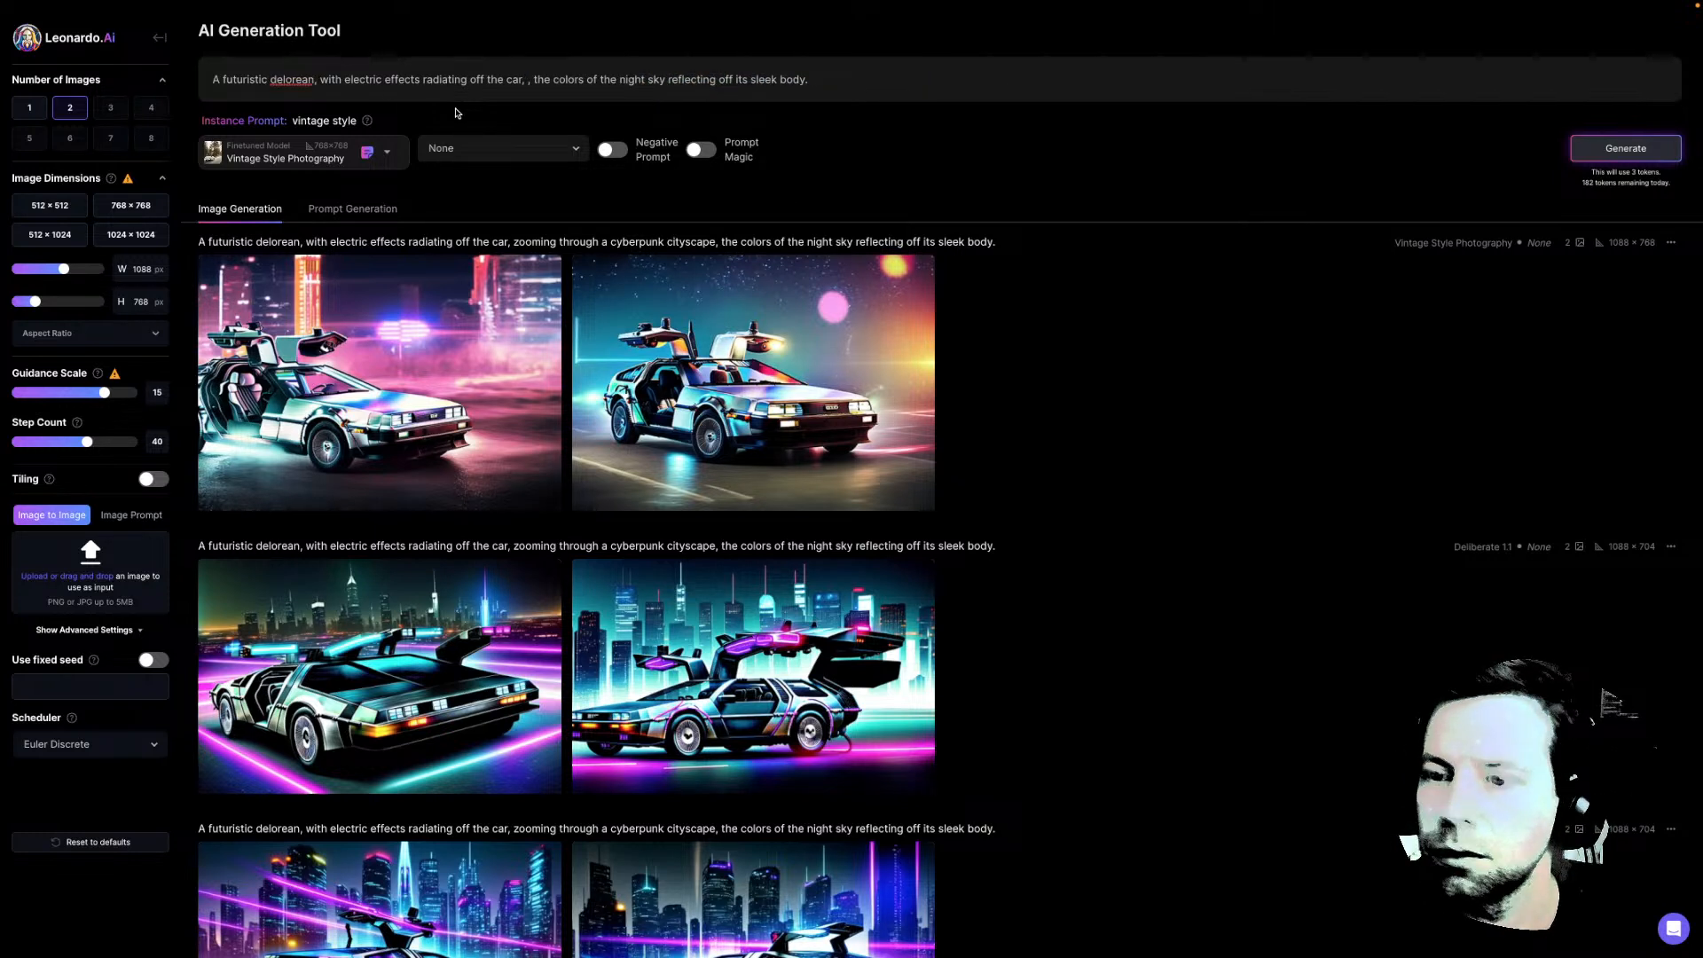
key(ctrl+v)
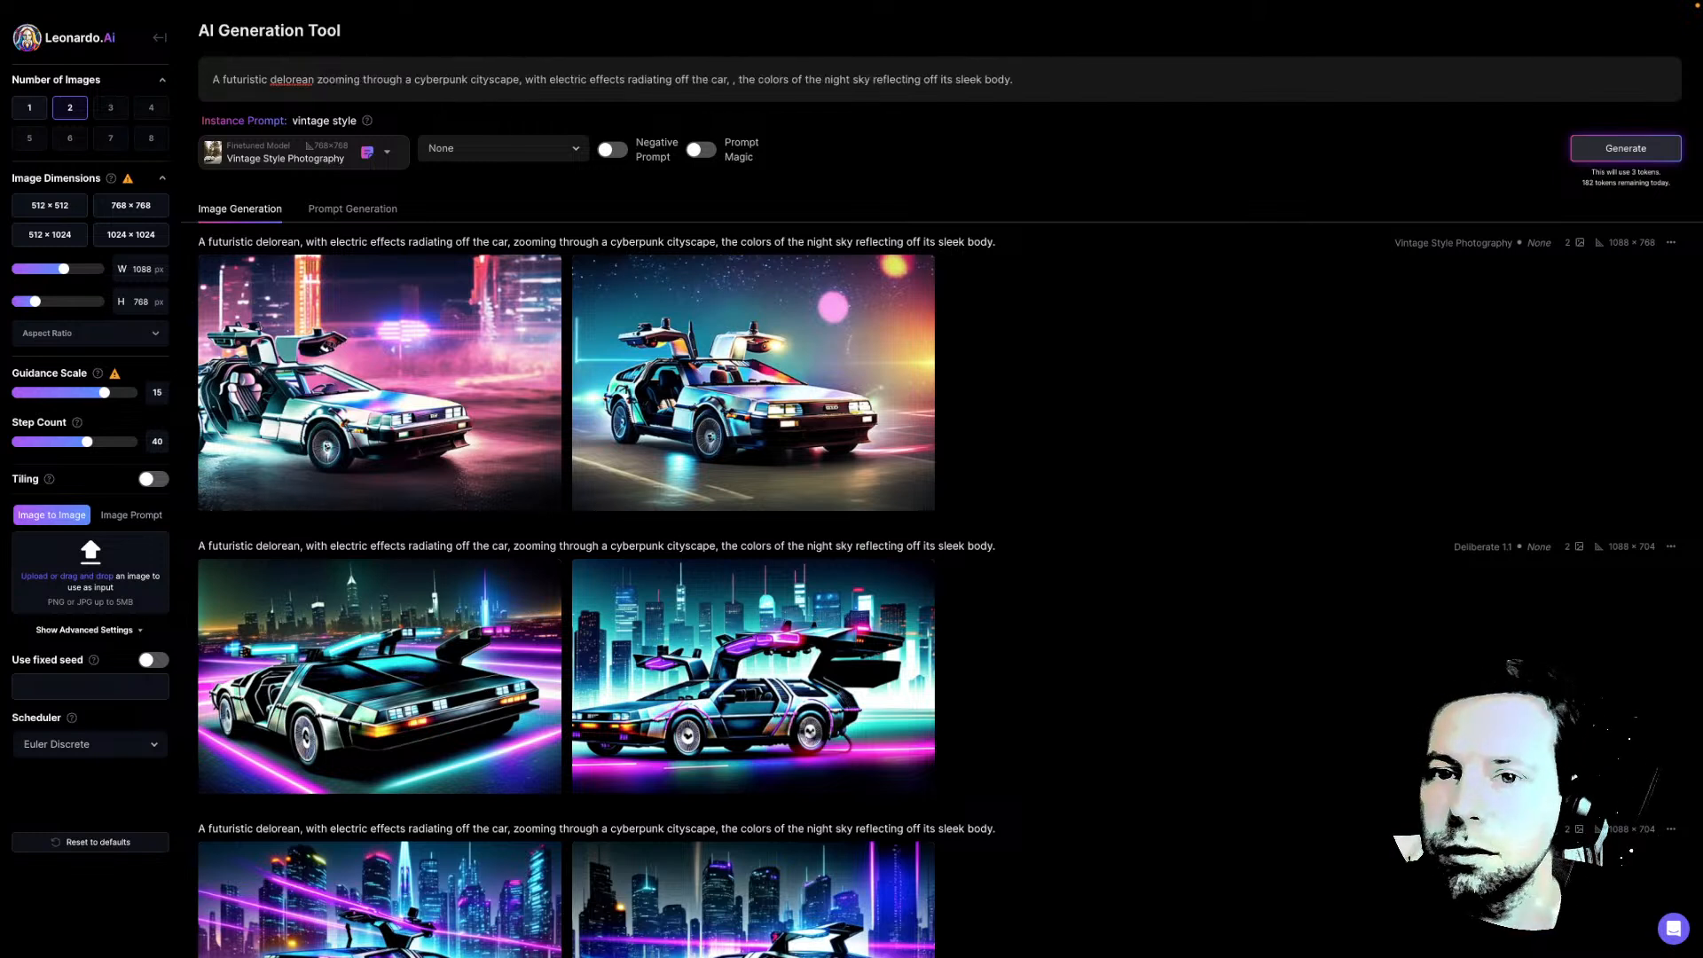
key(BackSpace)
key(BackSpace)
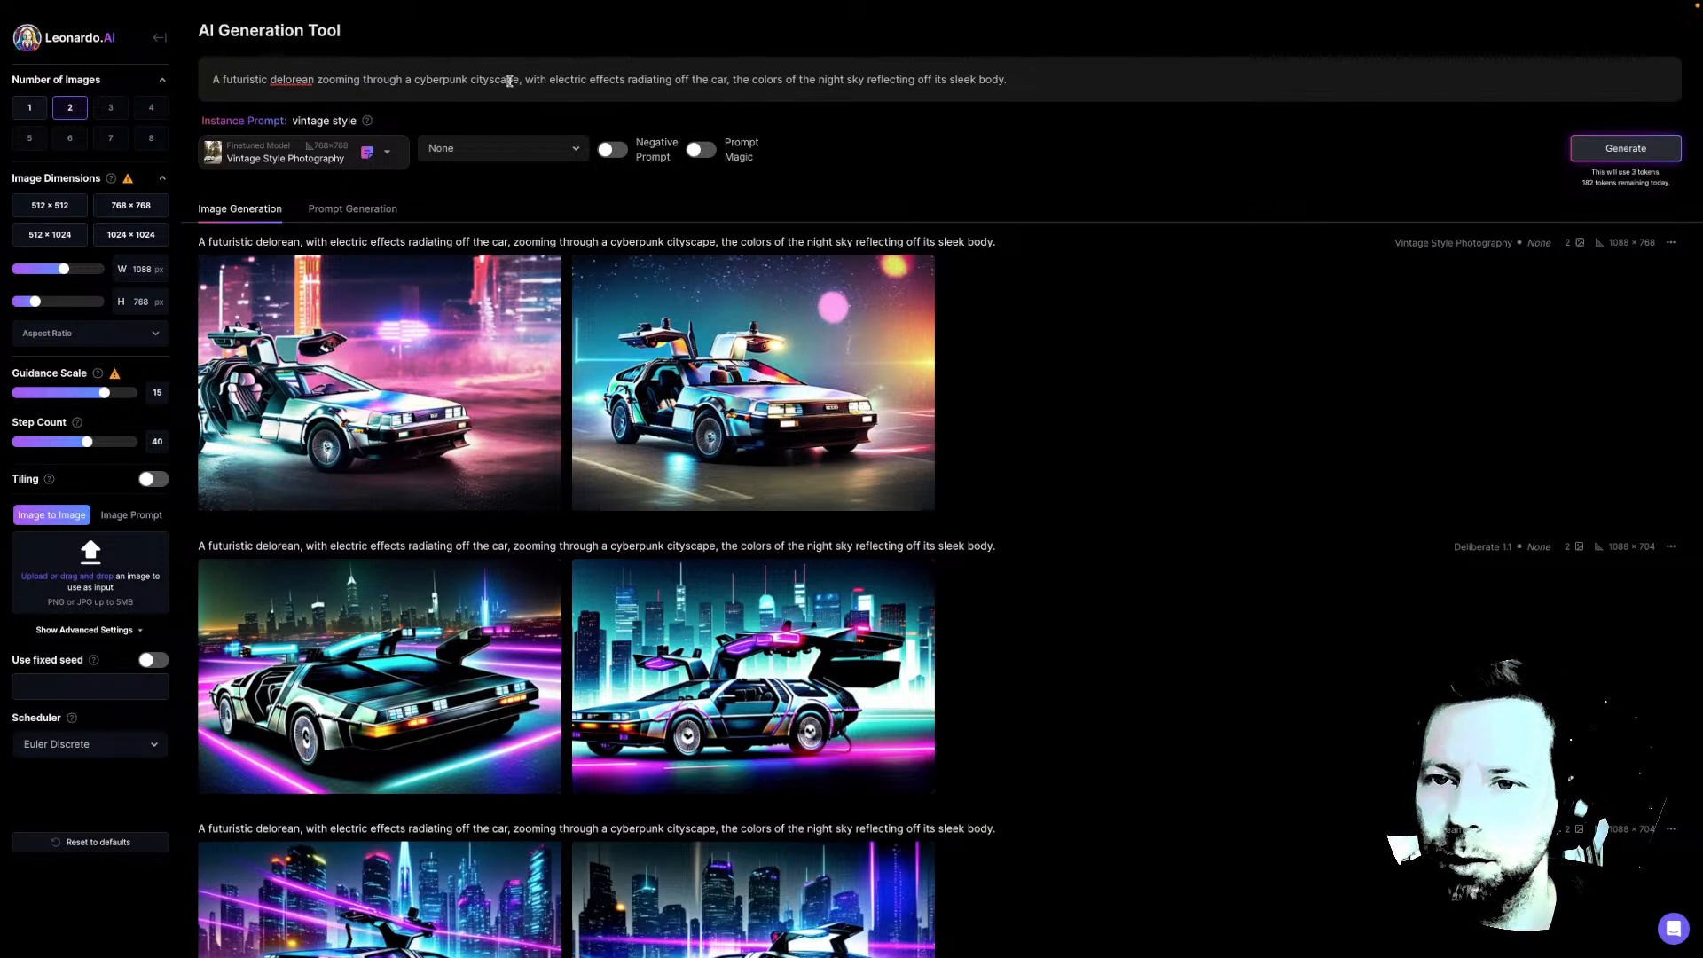
Generate the reordered prompt with the DreamShaper 3.2 model at image dimensions of 1088 × 768 px
click(337, 159)
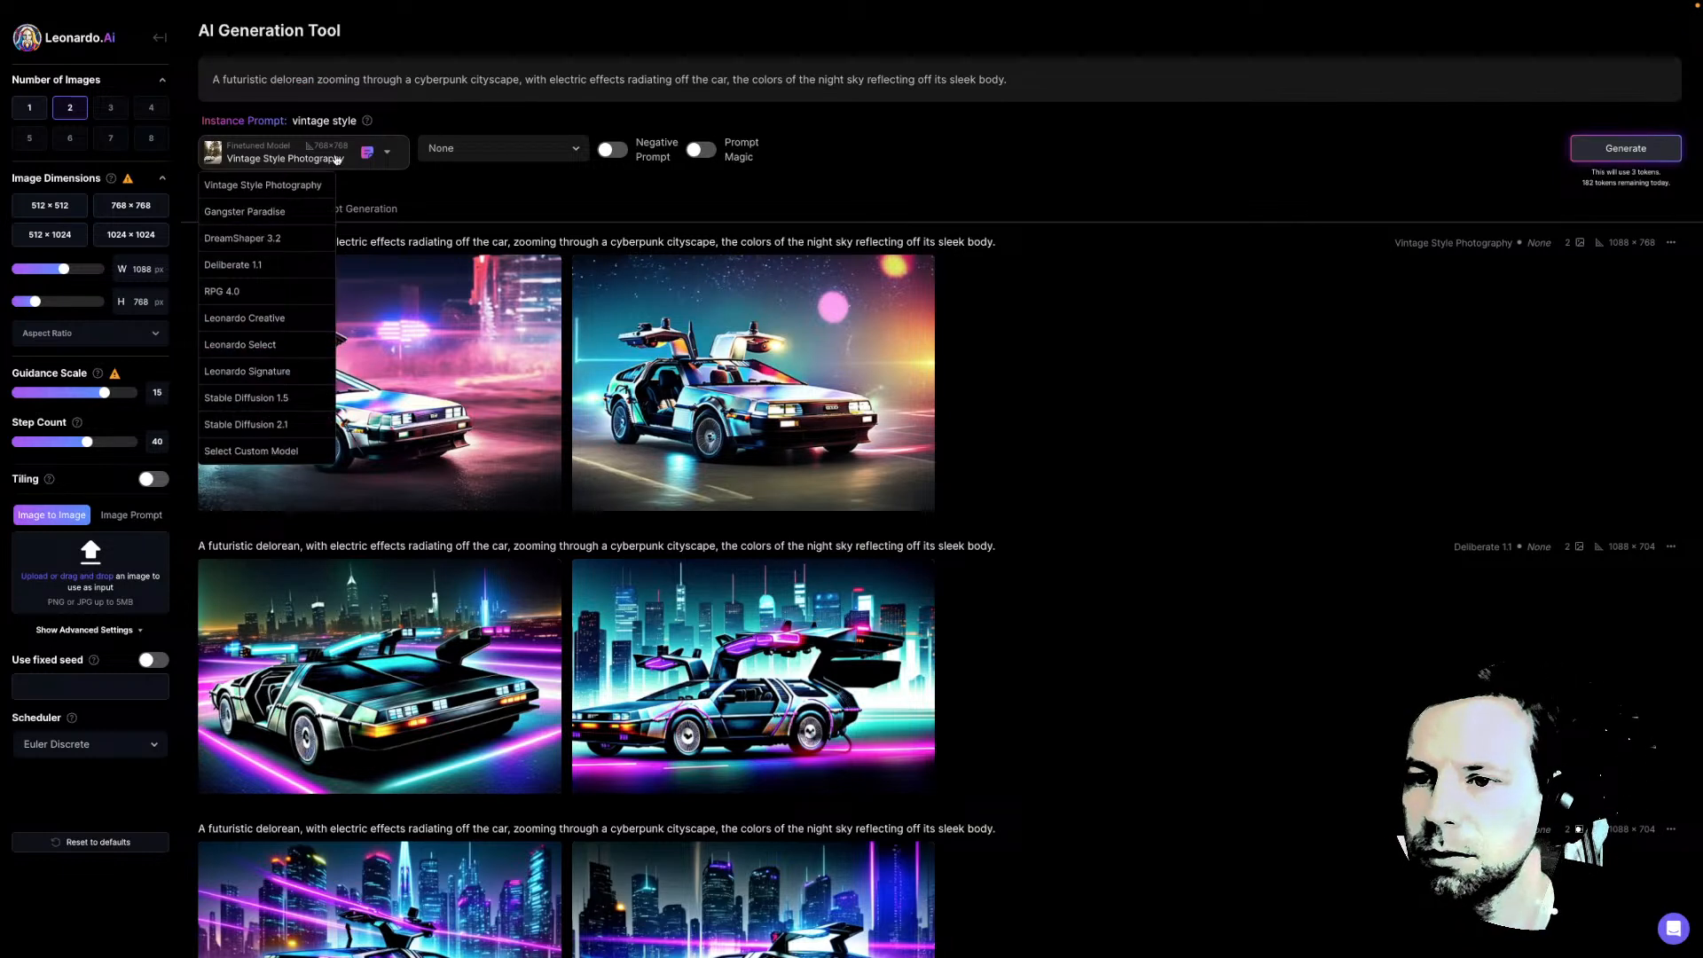
click(257, 238)
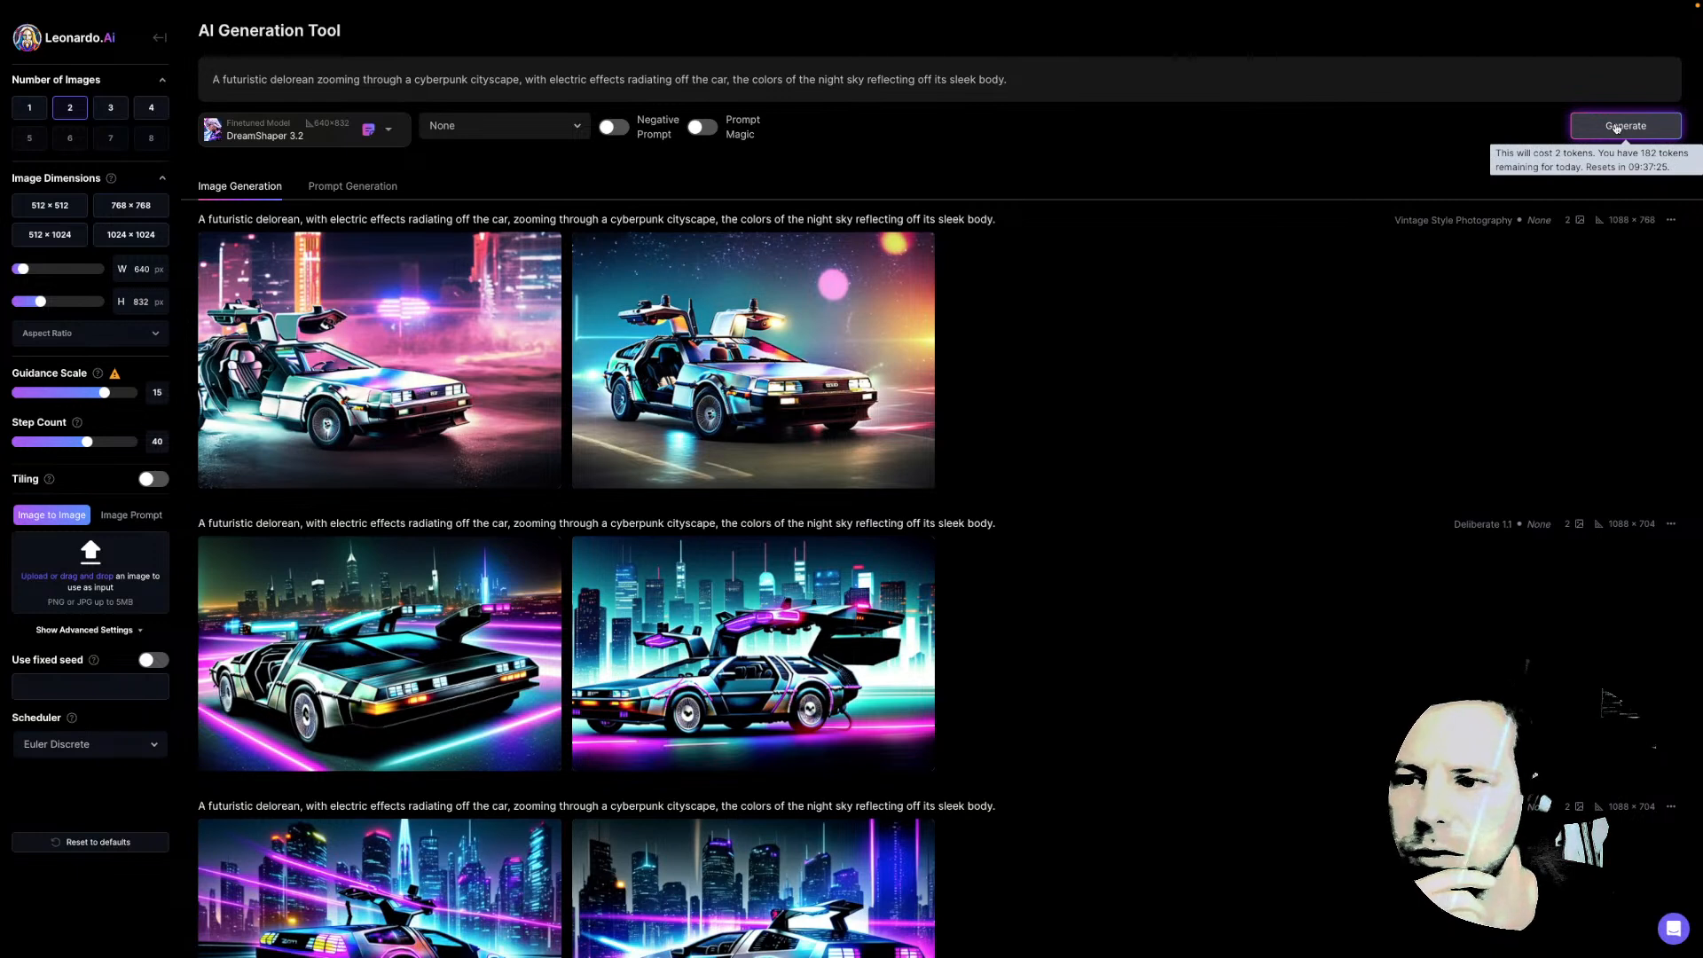
mouse_move(26, 272)
mouse_down()
mouse_move(64, 271)
mouse_move(34, 304)
mouse_up()
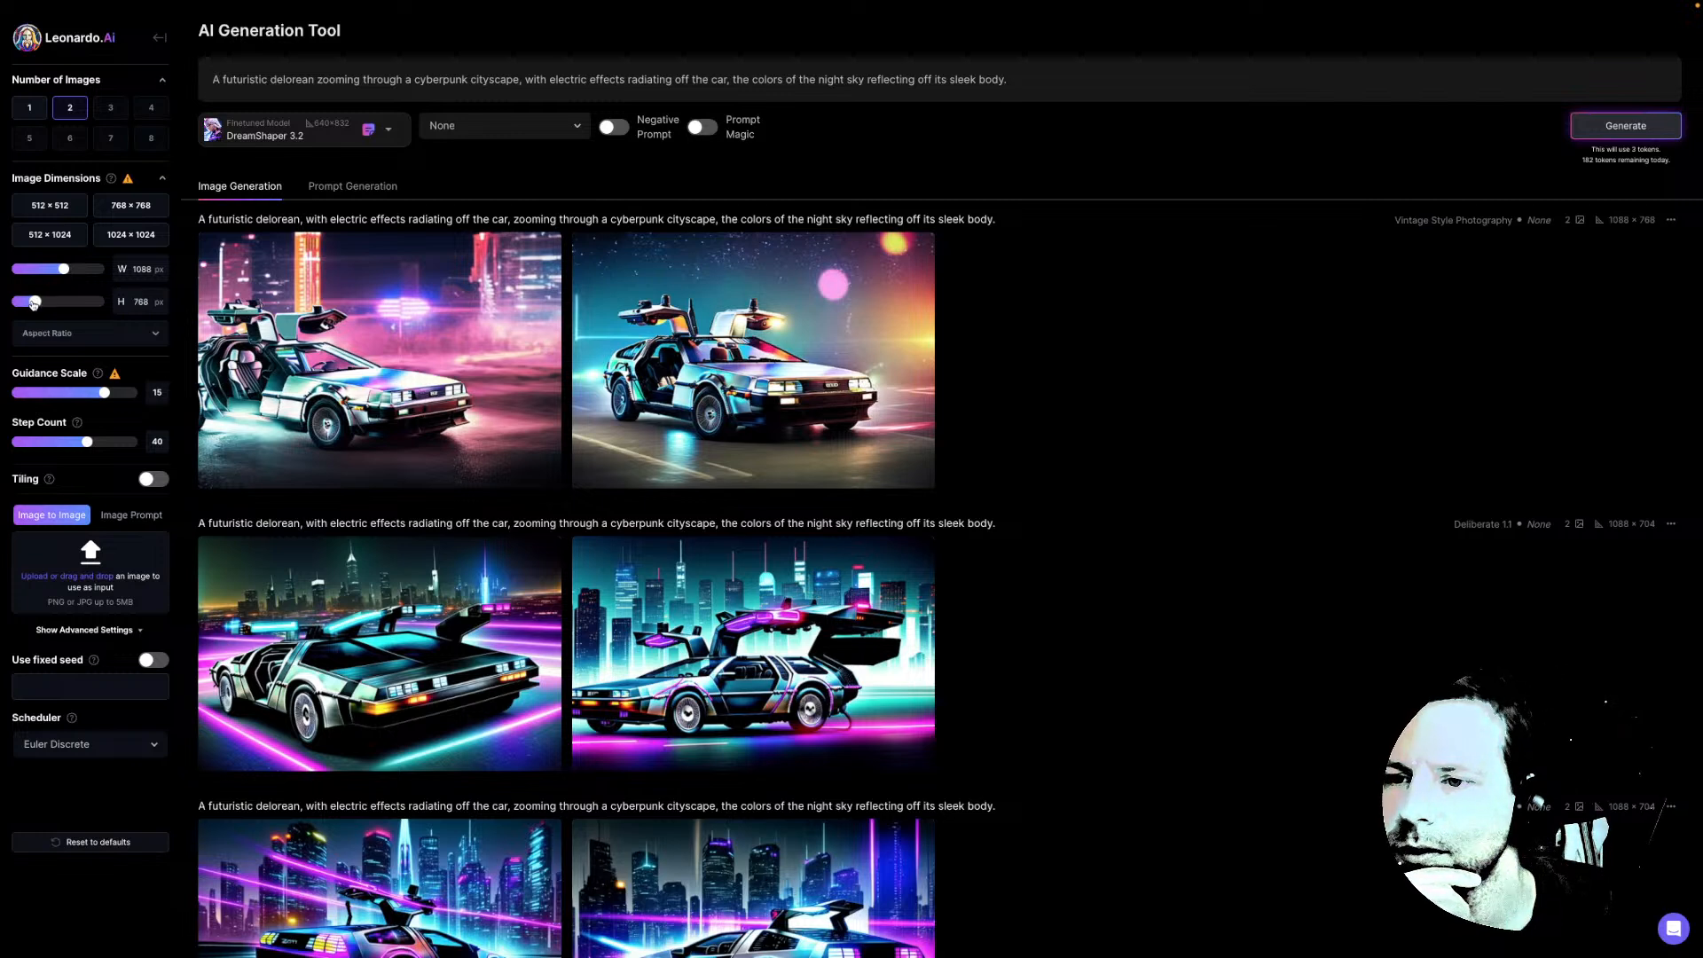
click(1645, 127)
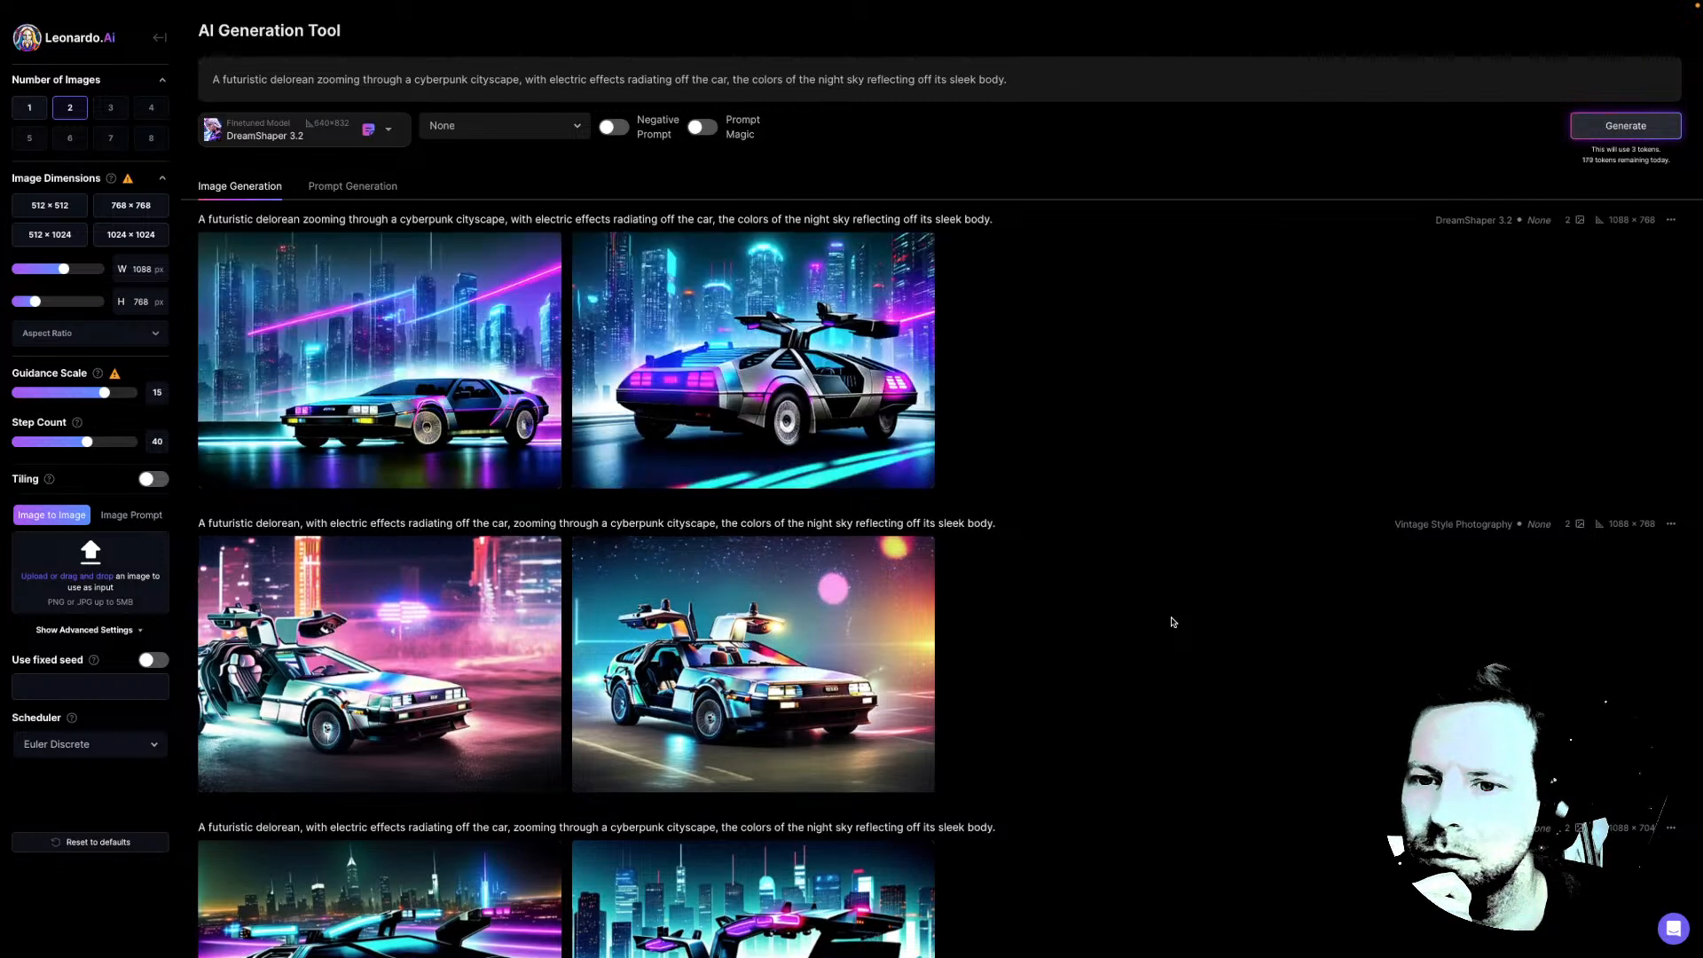
Enlarge the two new DreamShaper 3.2 images, switch between them to compare the cars, and close the viewer
click(417, 342)
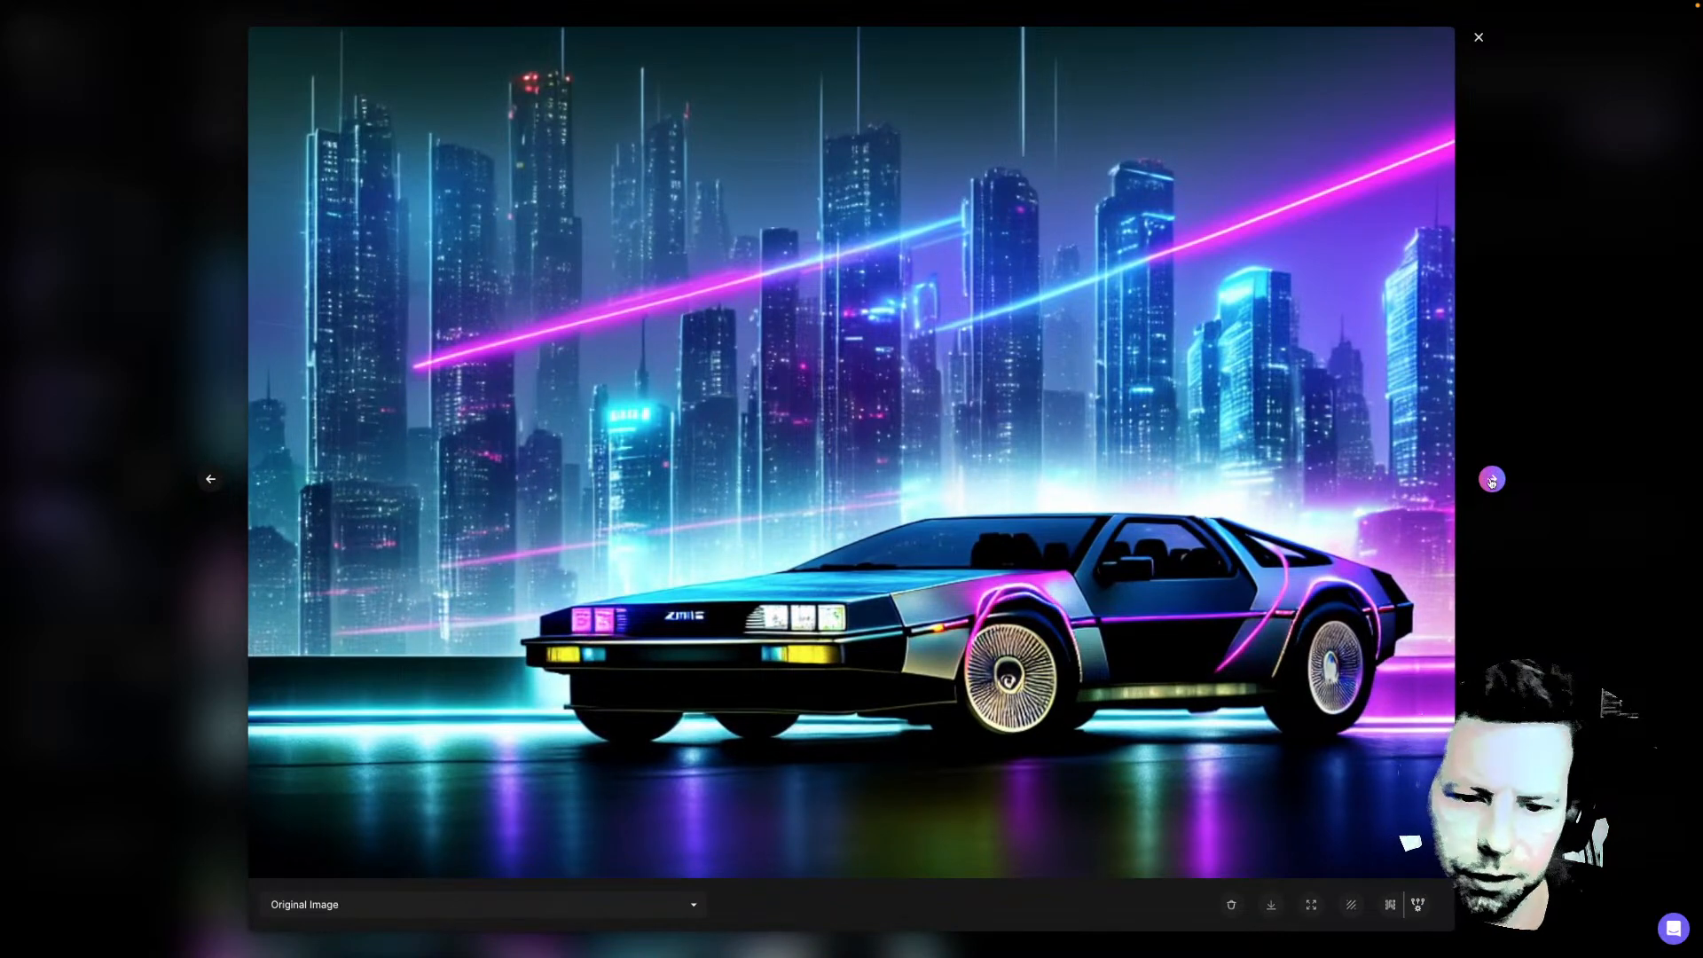
click(1492, 481)
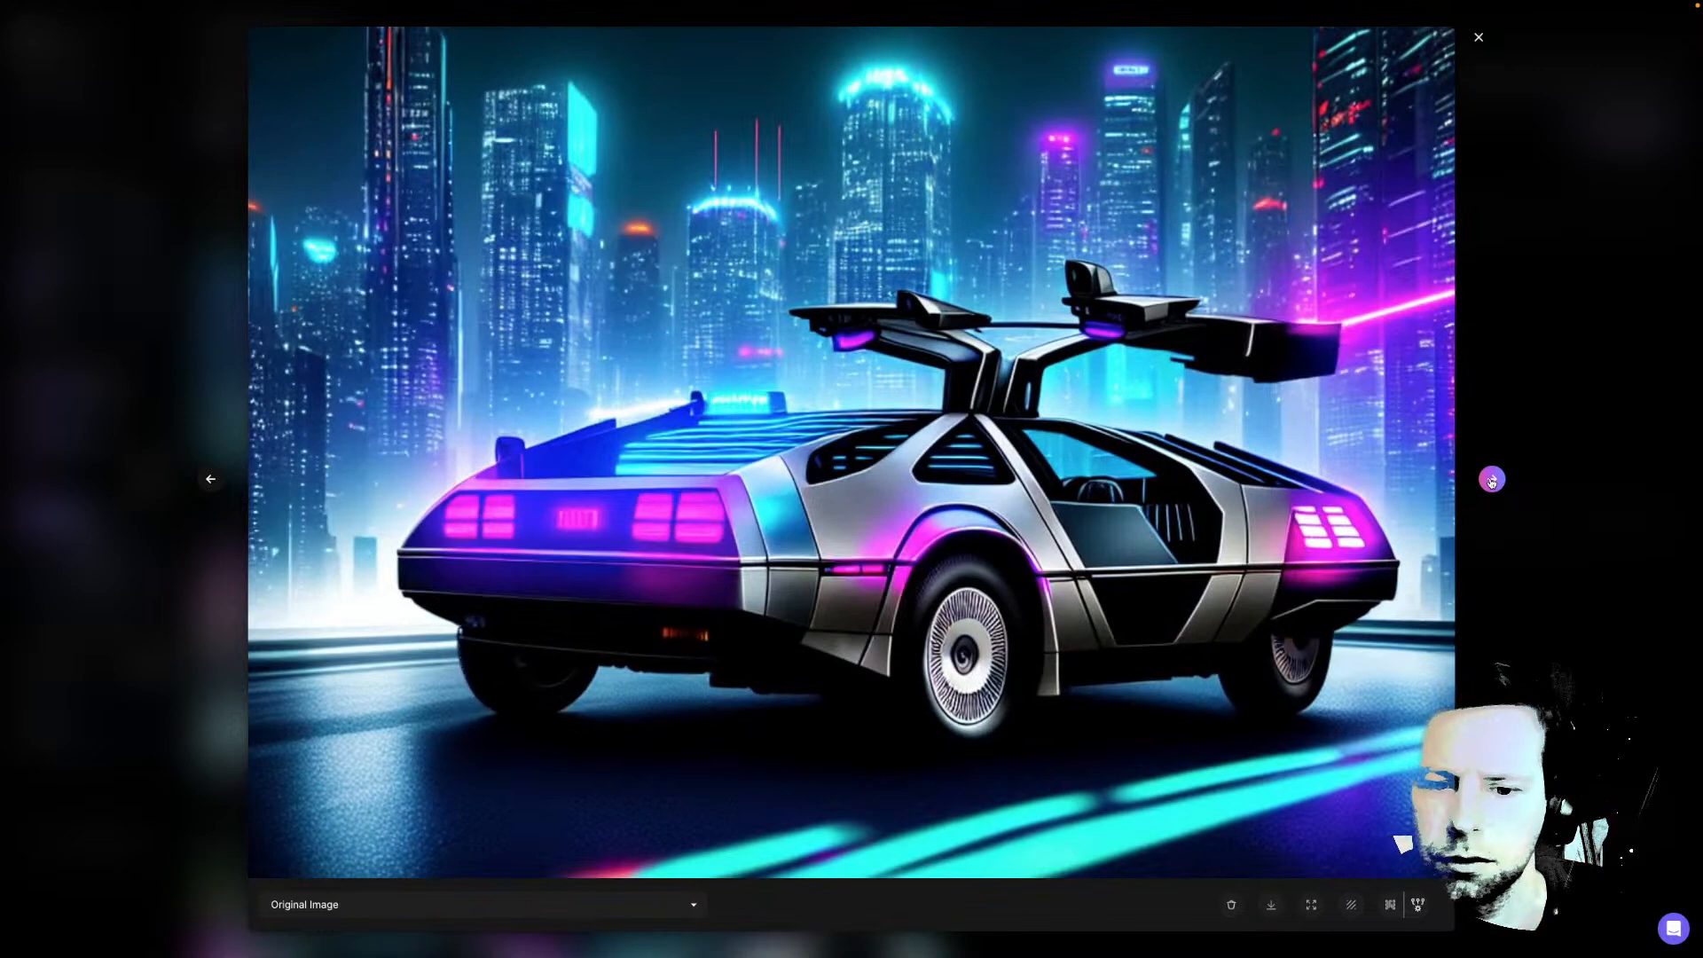
click(1492, 481)
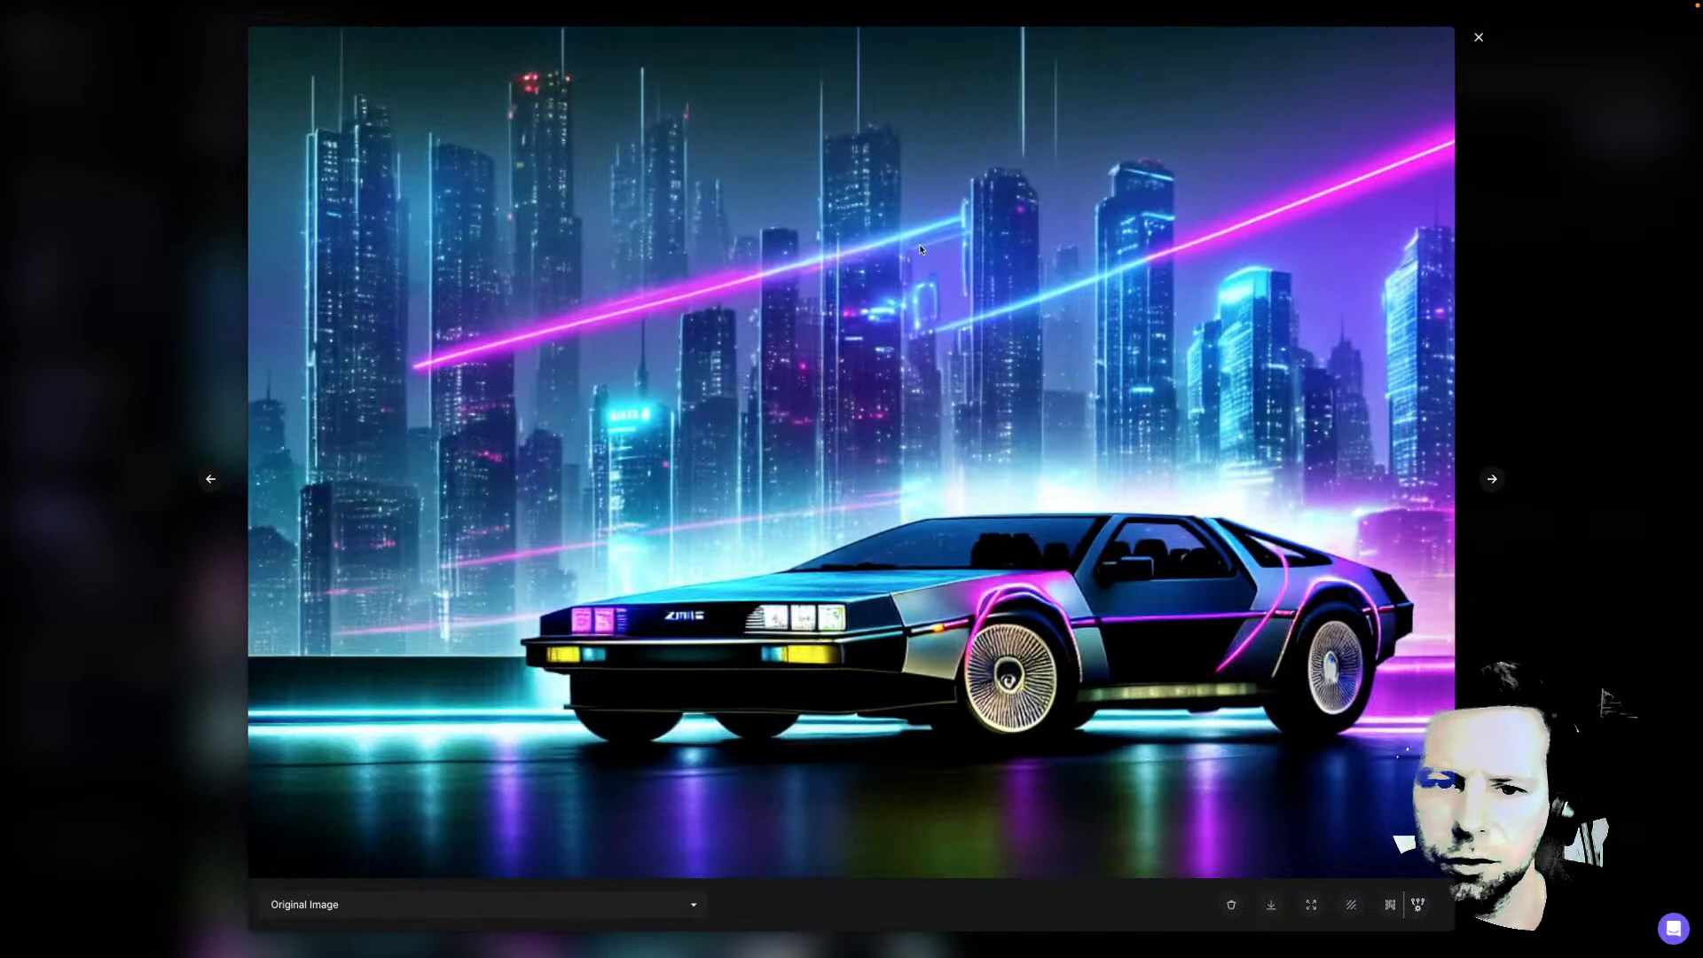
click(1492, 479)
click(1519, 568)
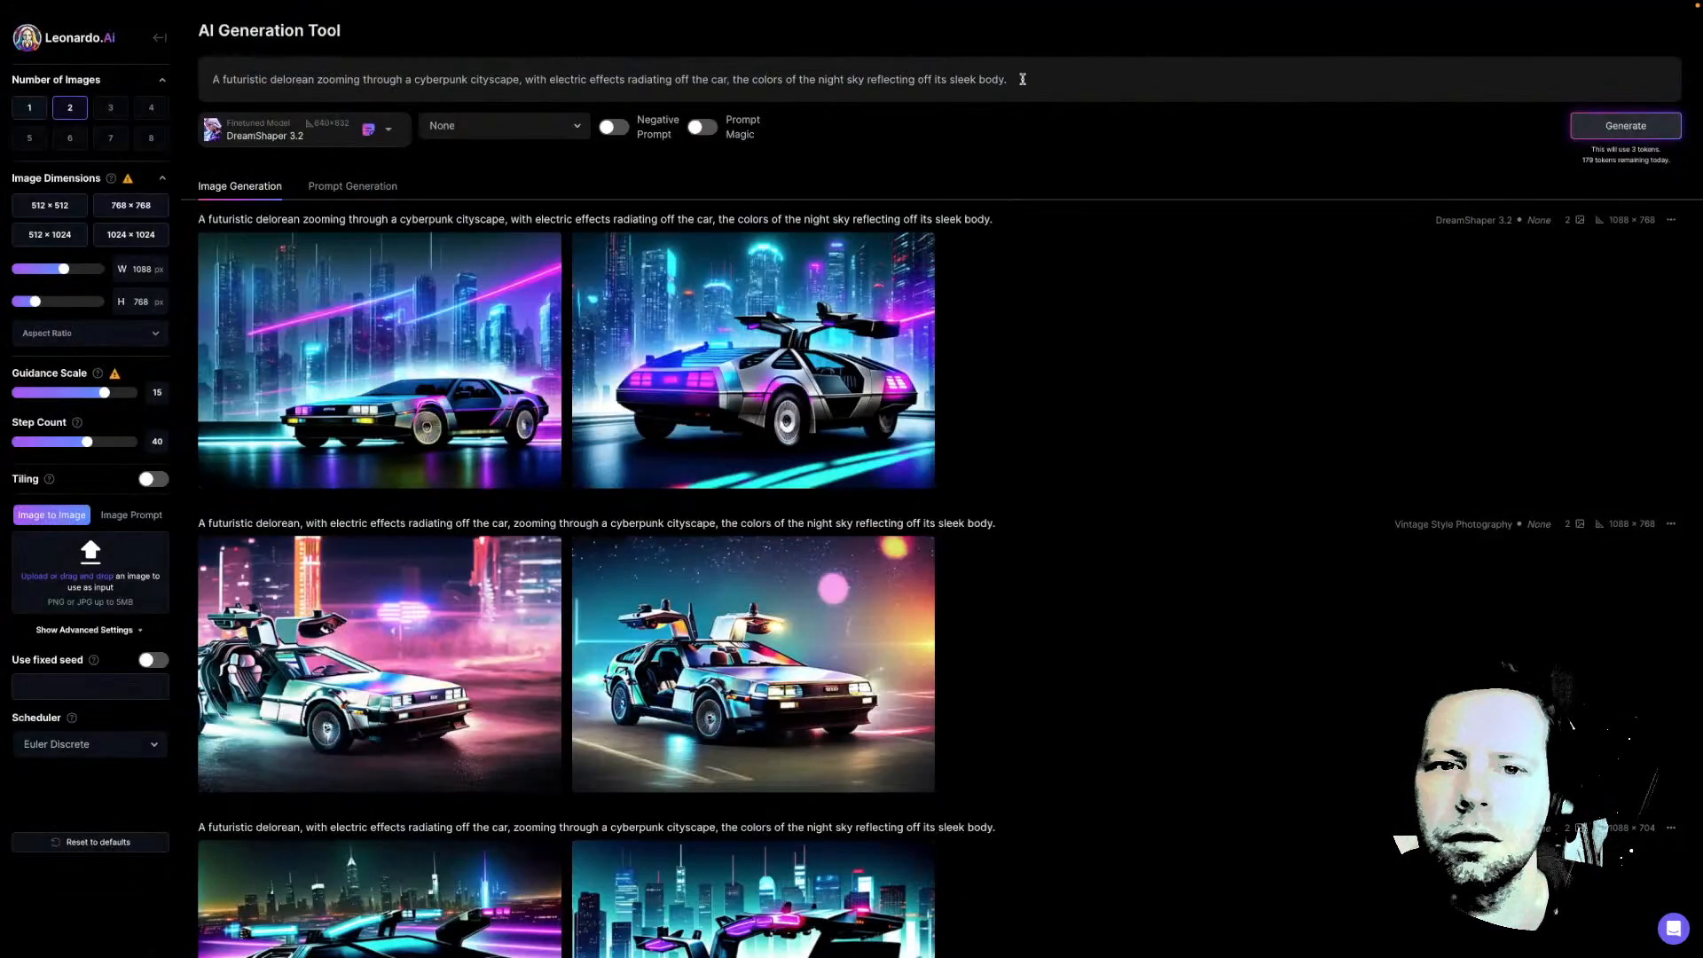
Replace "zooming" with "racing", "electric" with "lightning" and "night sky" with "city", append "light trails off the tail lights," to the prompt, and generate
key(BackSpace)
text(,)
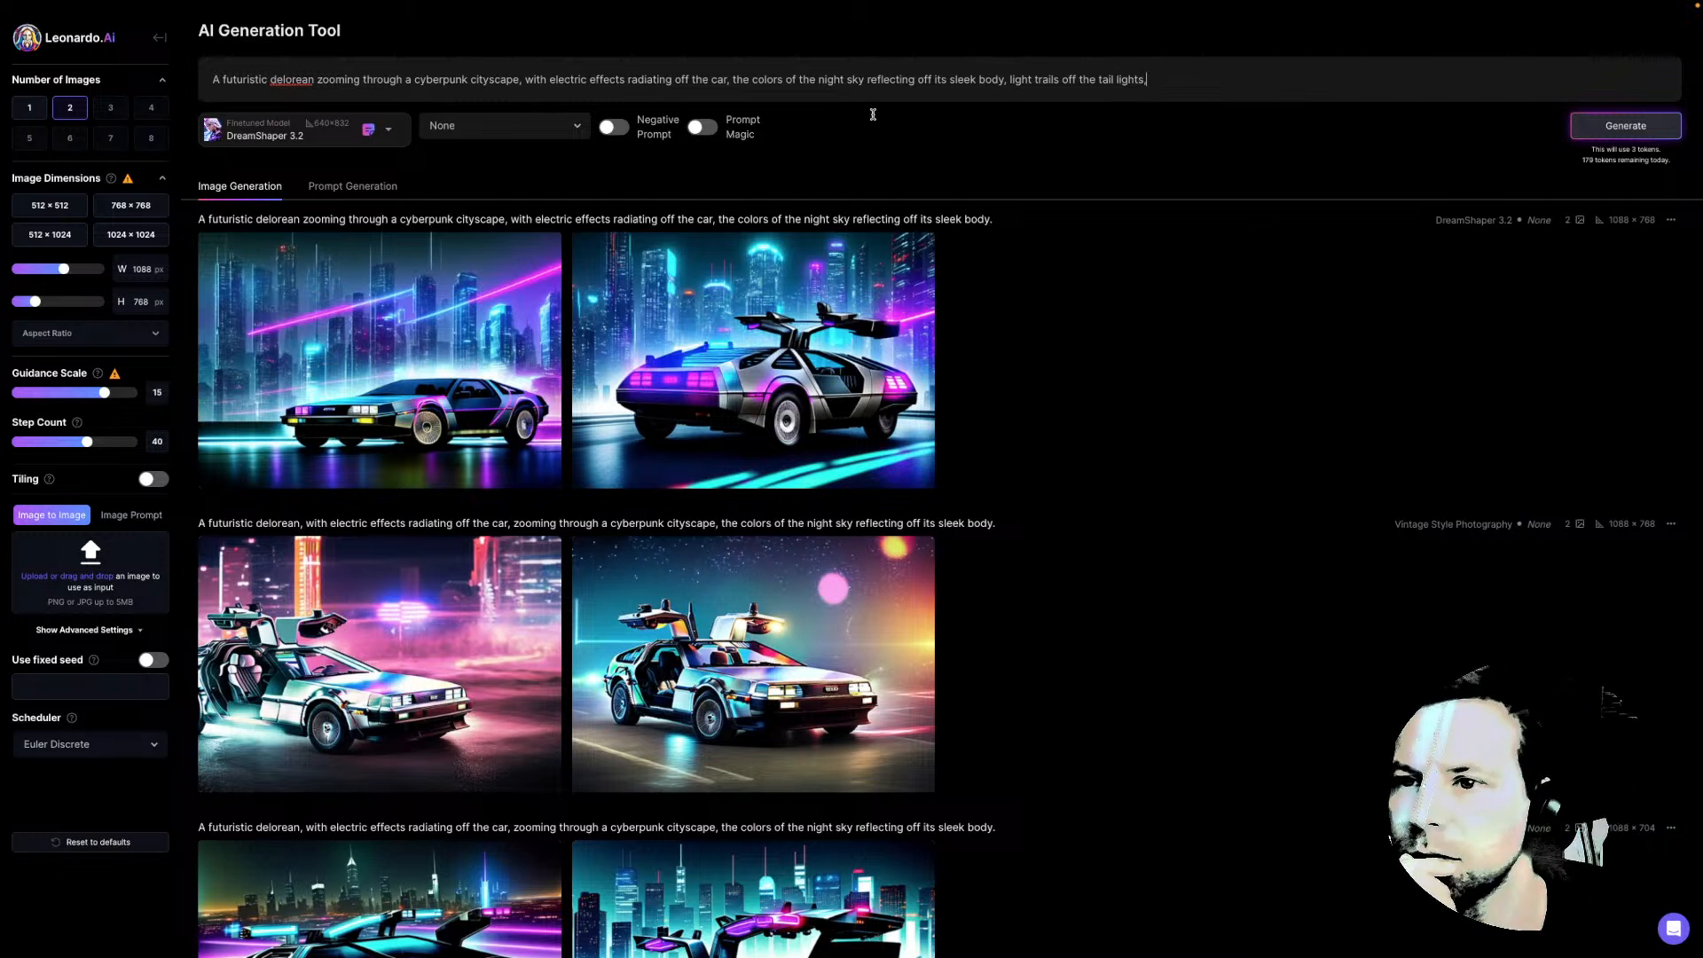
double_click(337, 81)
text(racing)
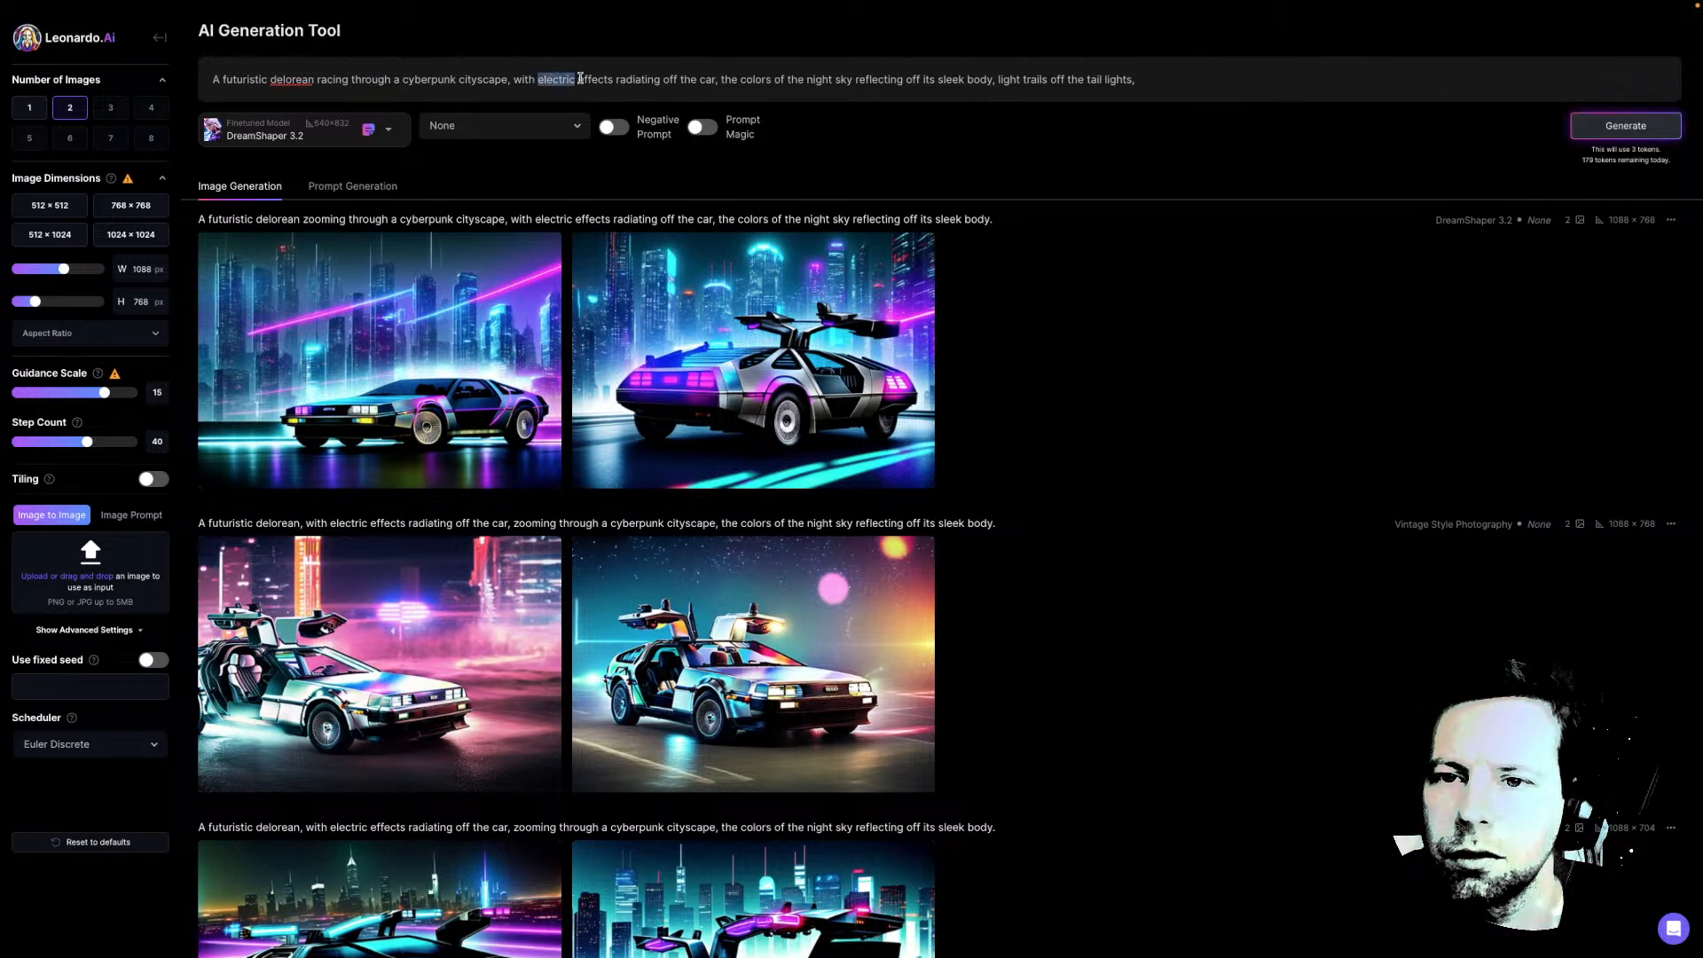
text(lightning)
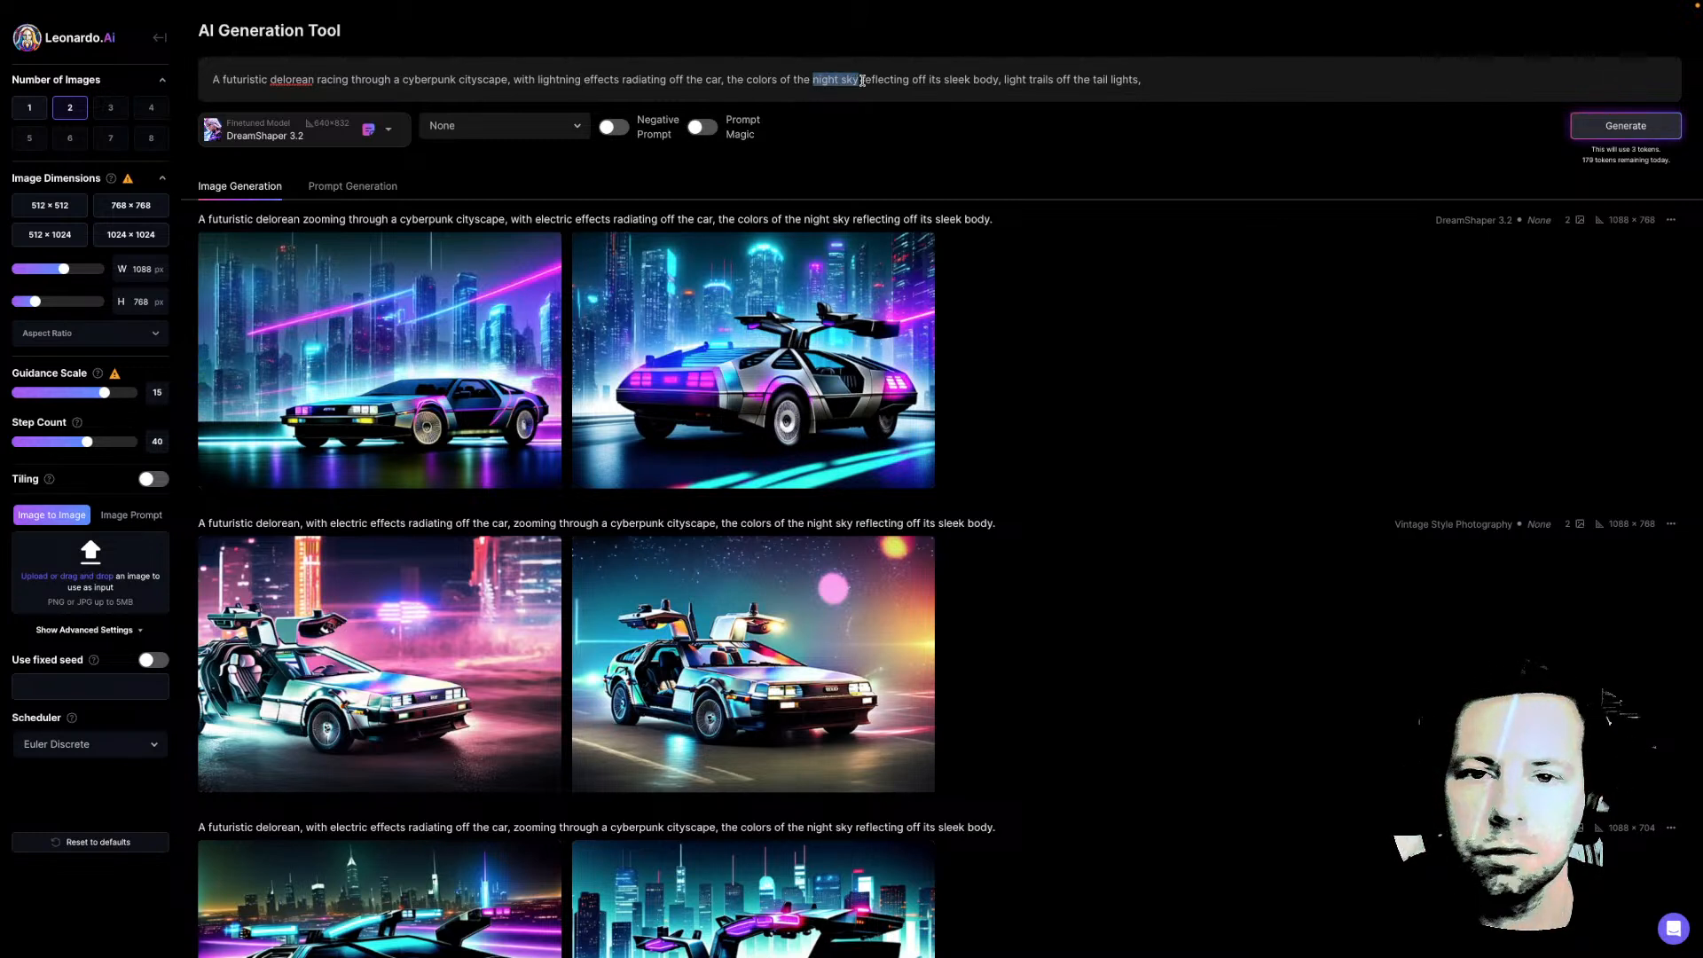
text(city)
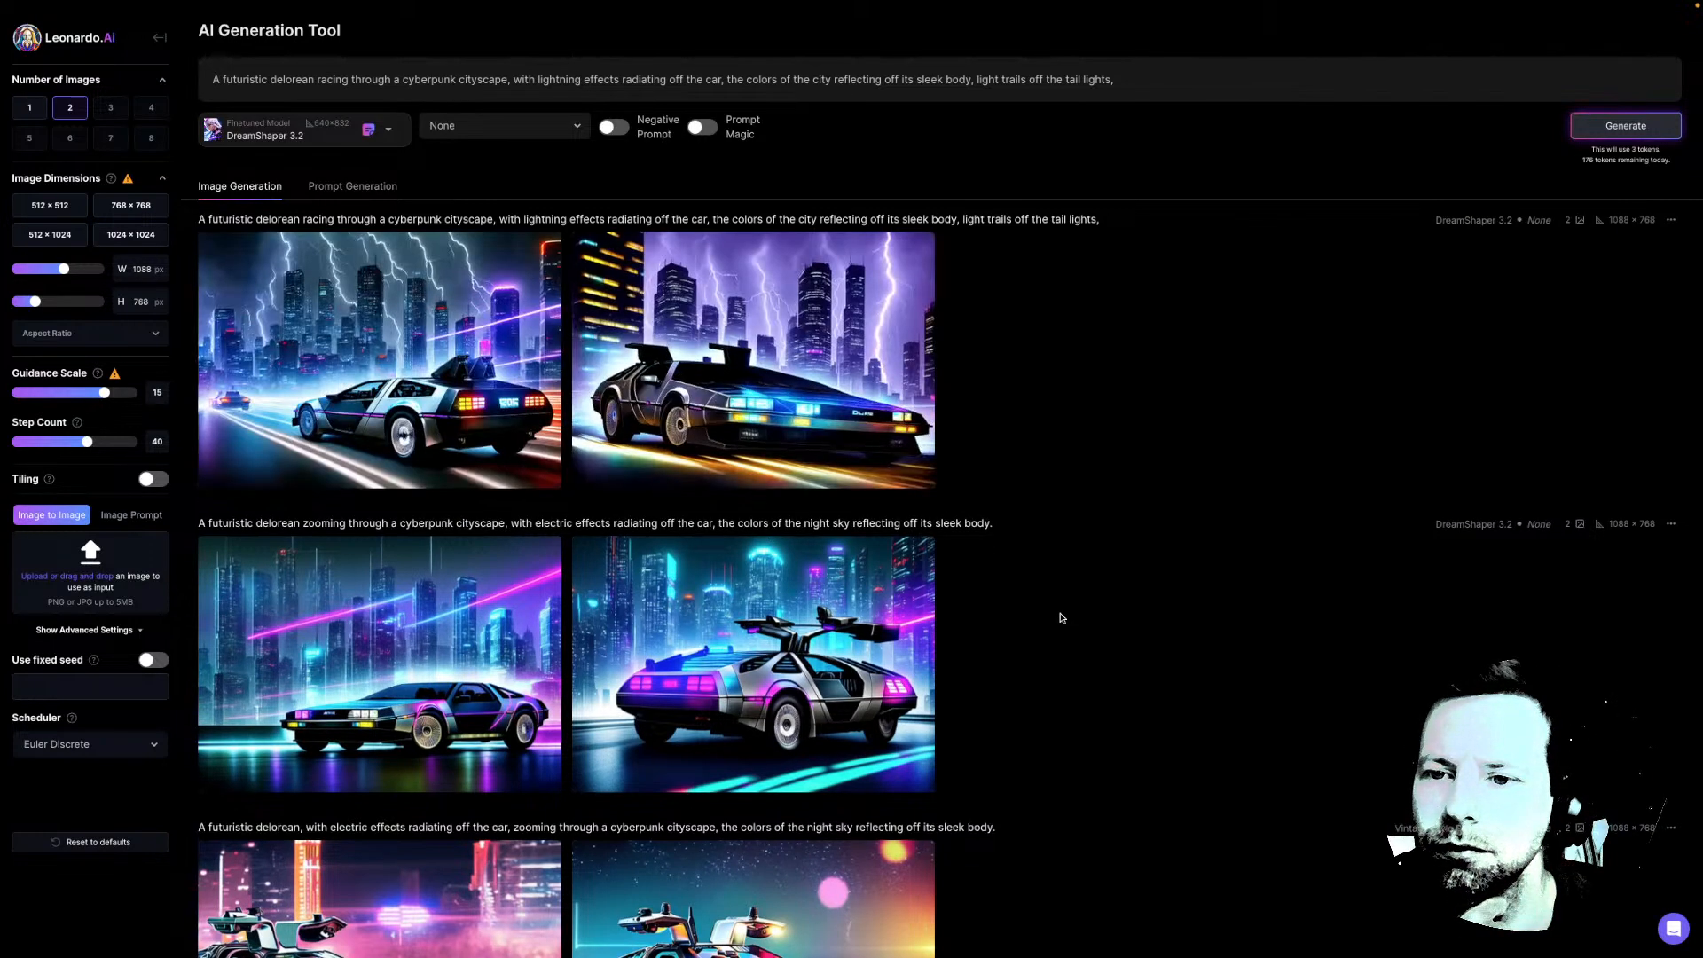
Enlarge the two lightning DeLorean images, switch between them to compare the cars and light trails, and close the viewer
click(411, 346)
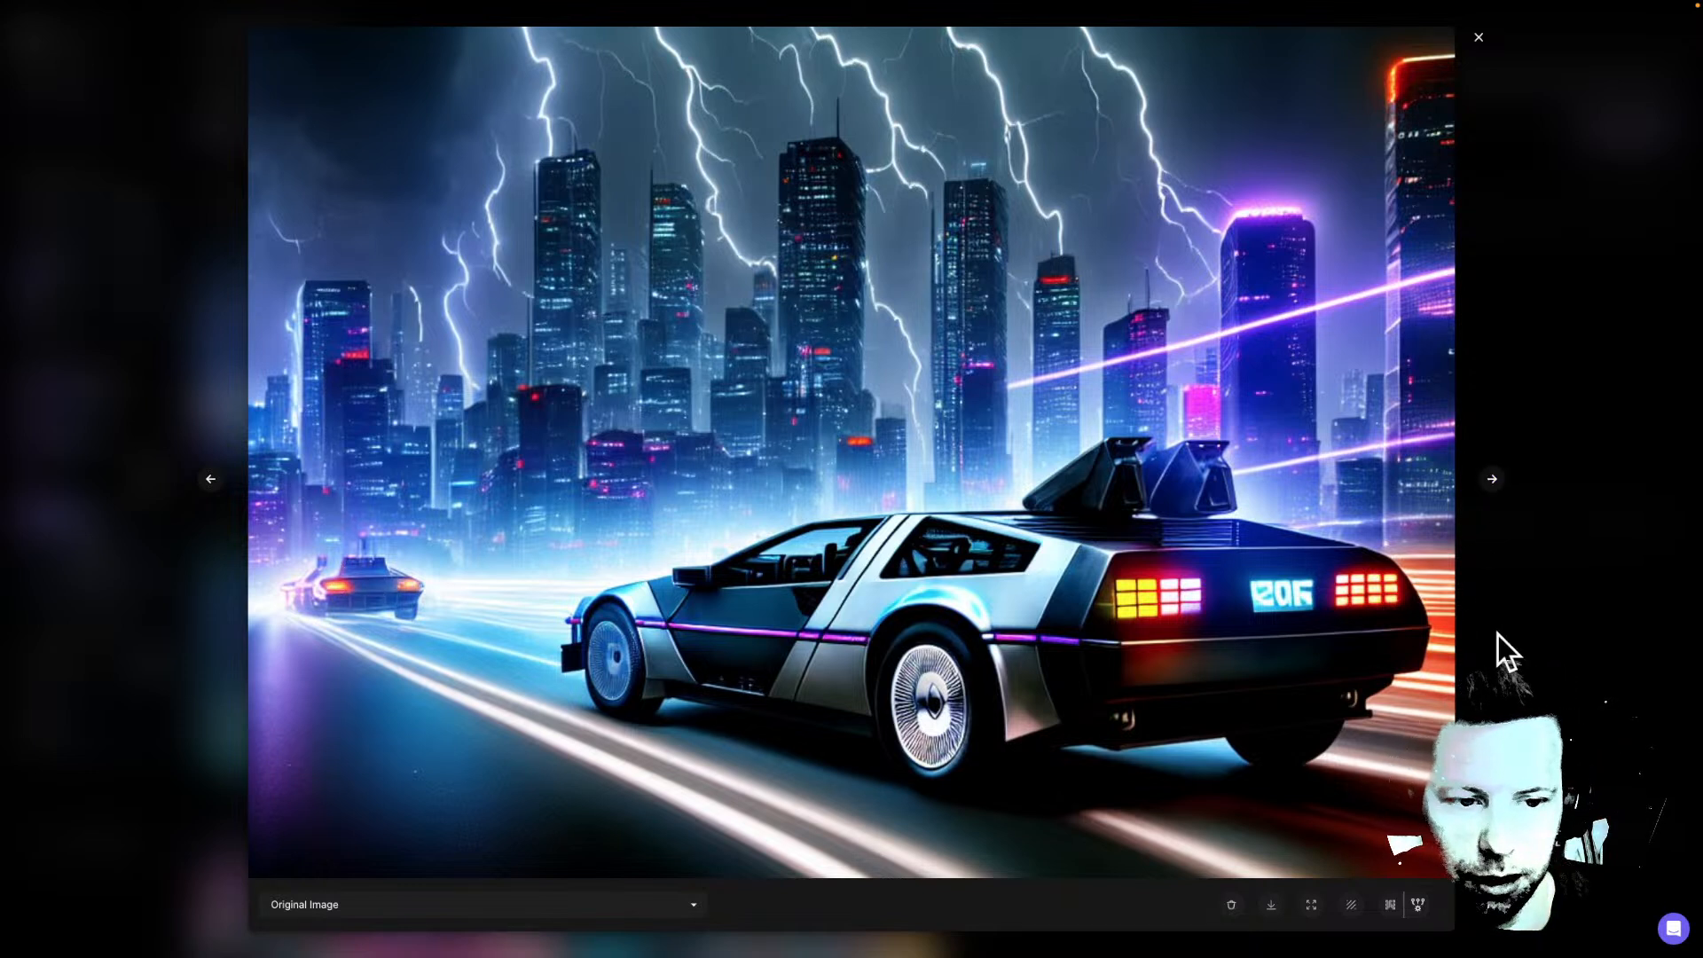
click(1493, 479)
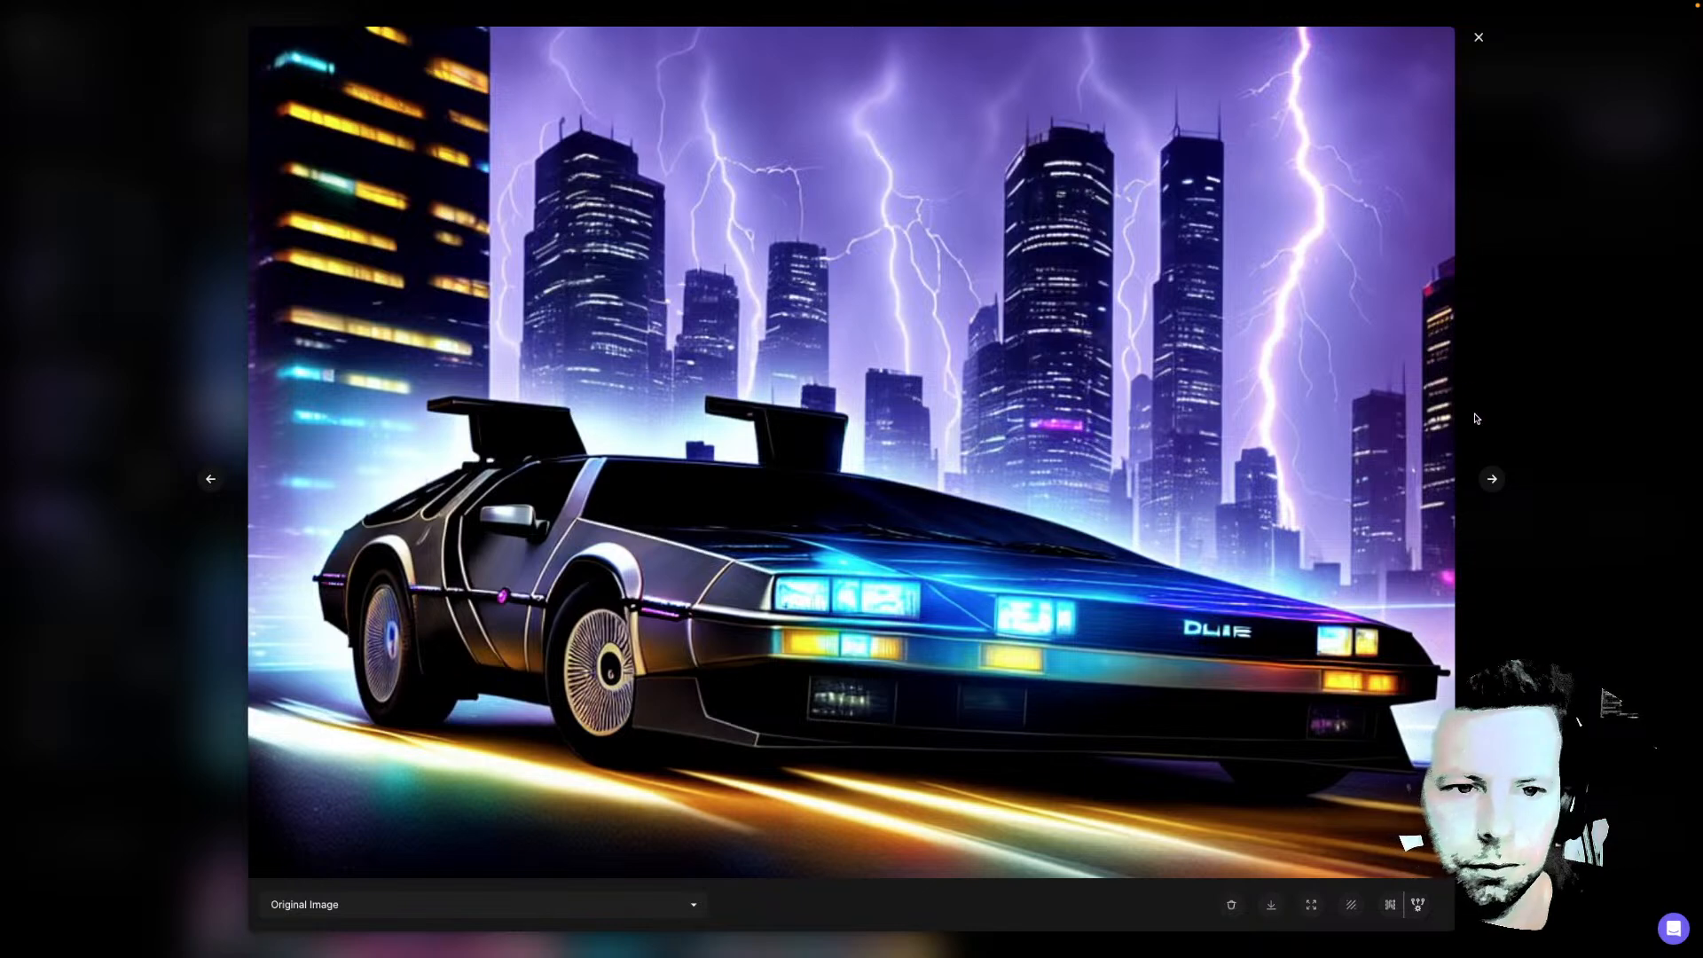
click(1492, 480)
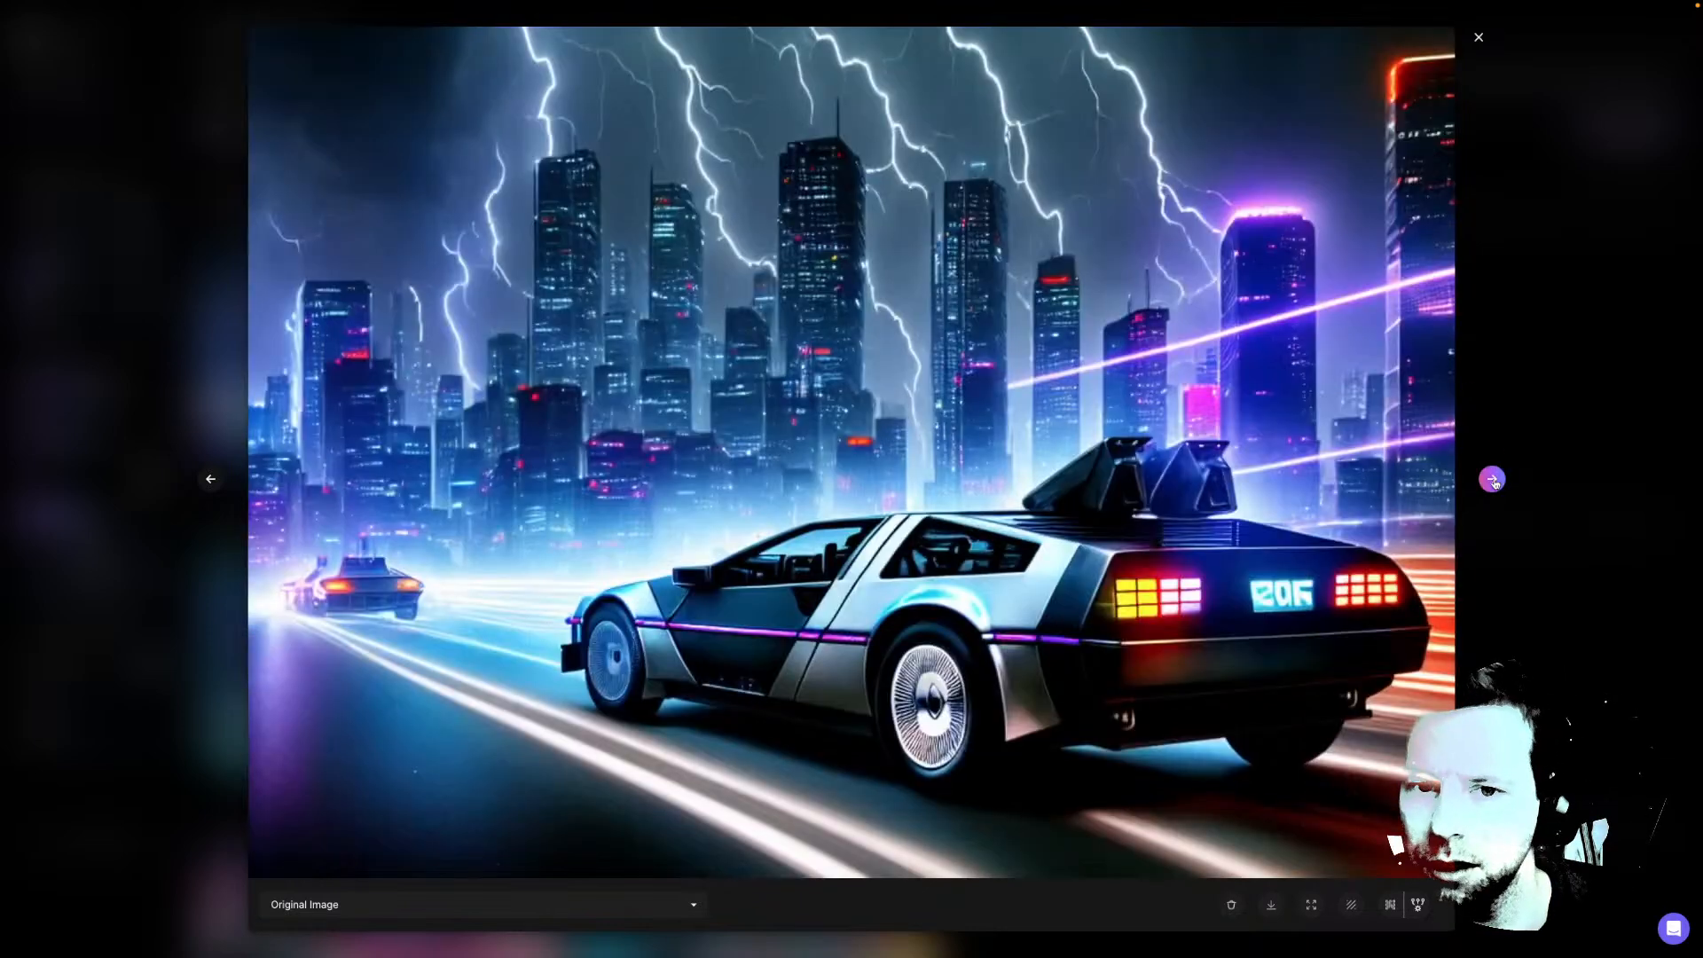
click(1492, 480)
click(1493, 480)
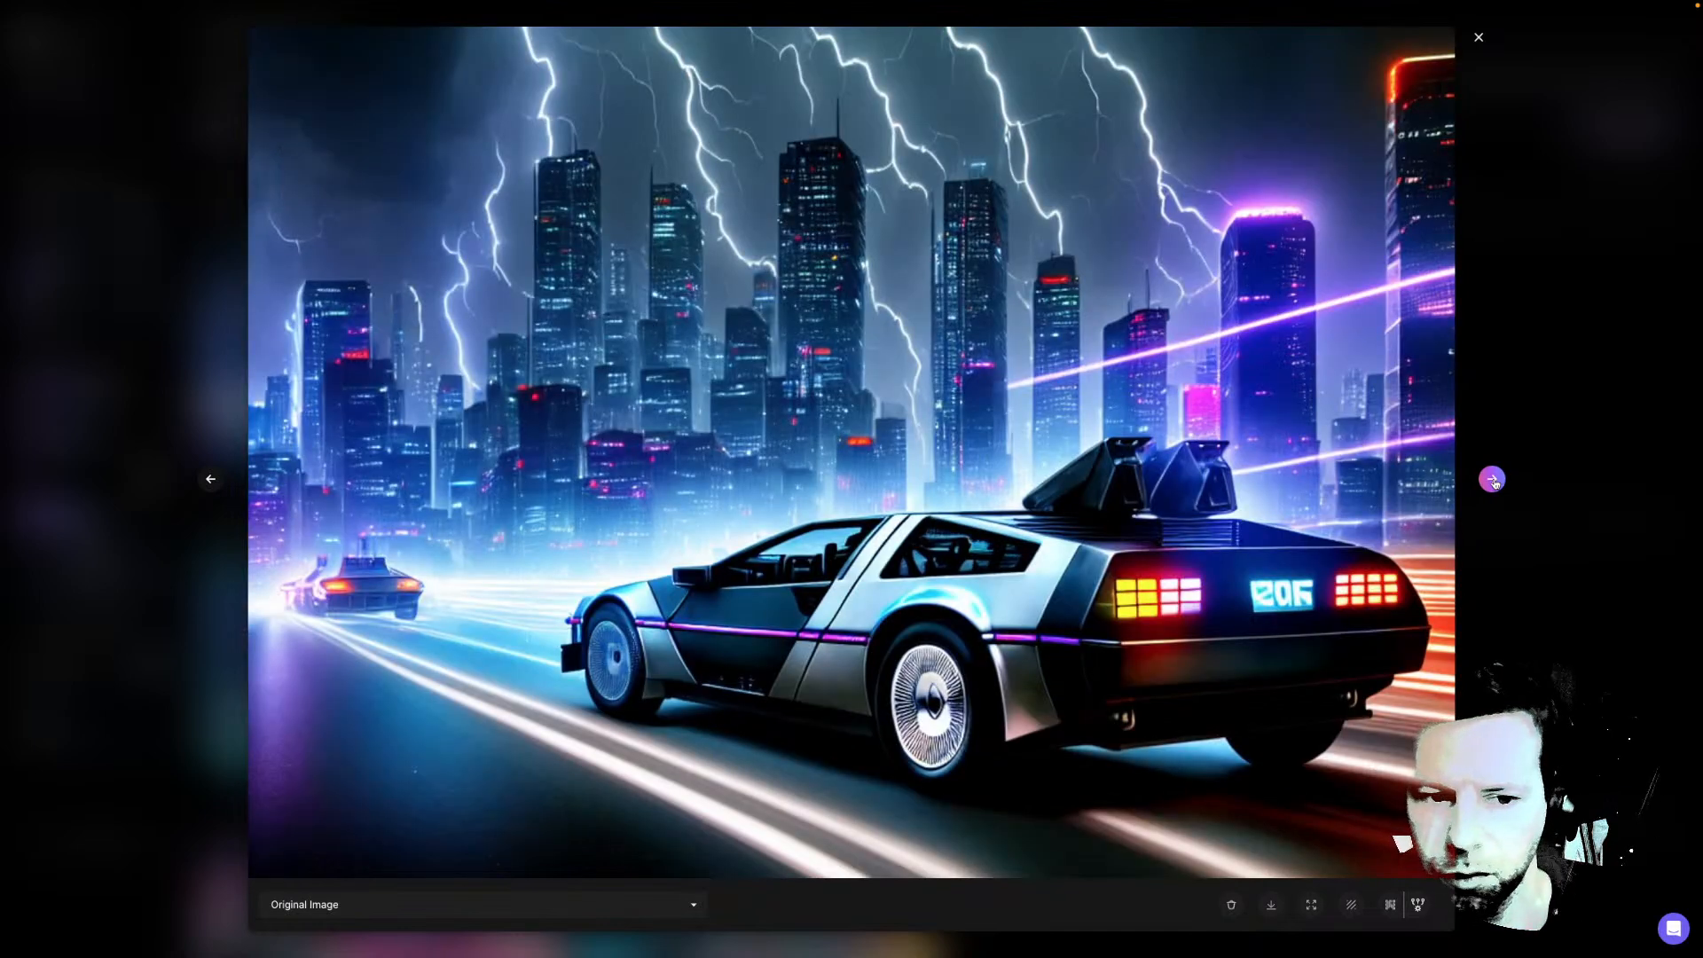
click(1493, 480)
click(1548, 343)
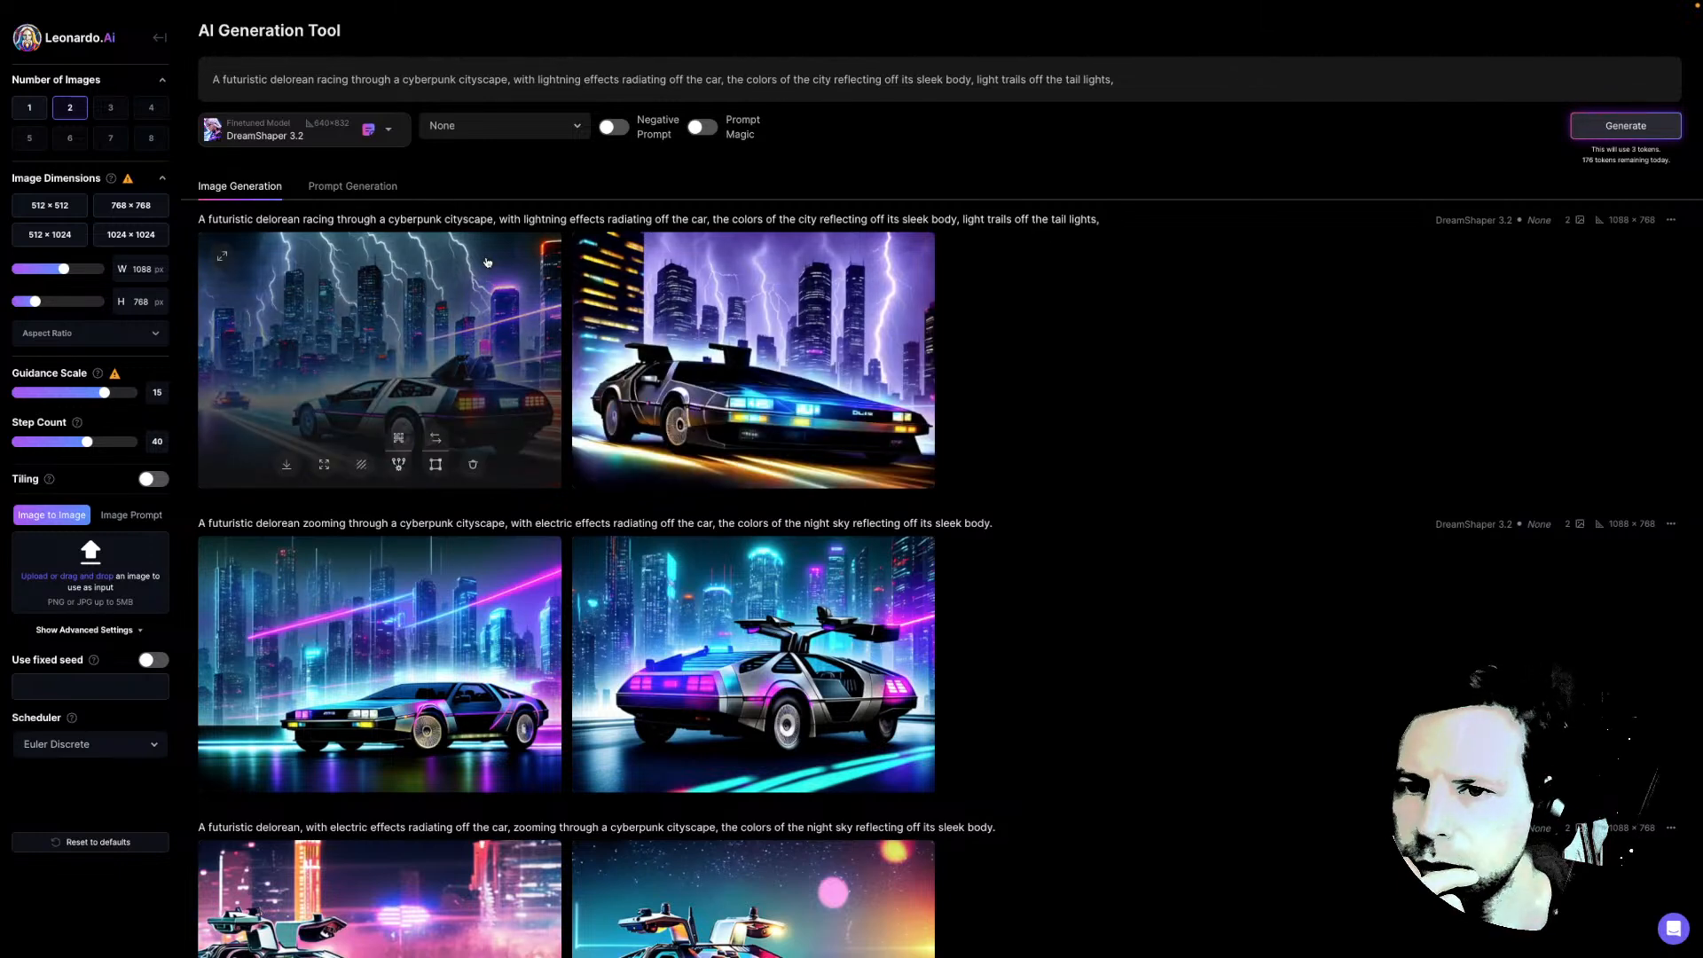
Turn on Prompt Magic and generate the same prompt again with DreamShaper 3.2
click(727, 132)
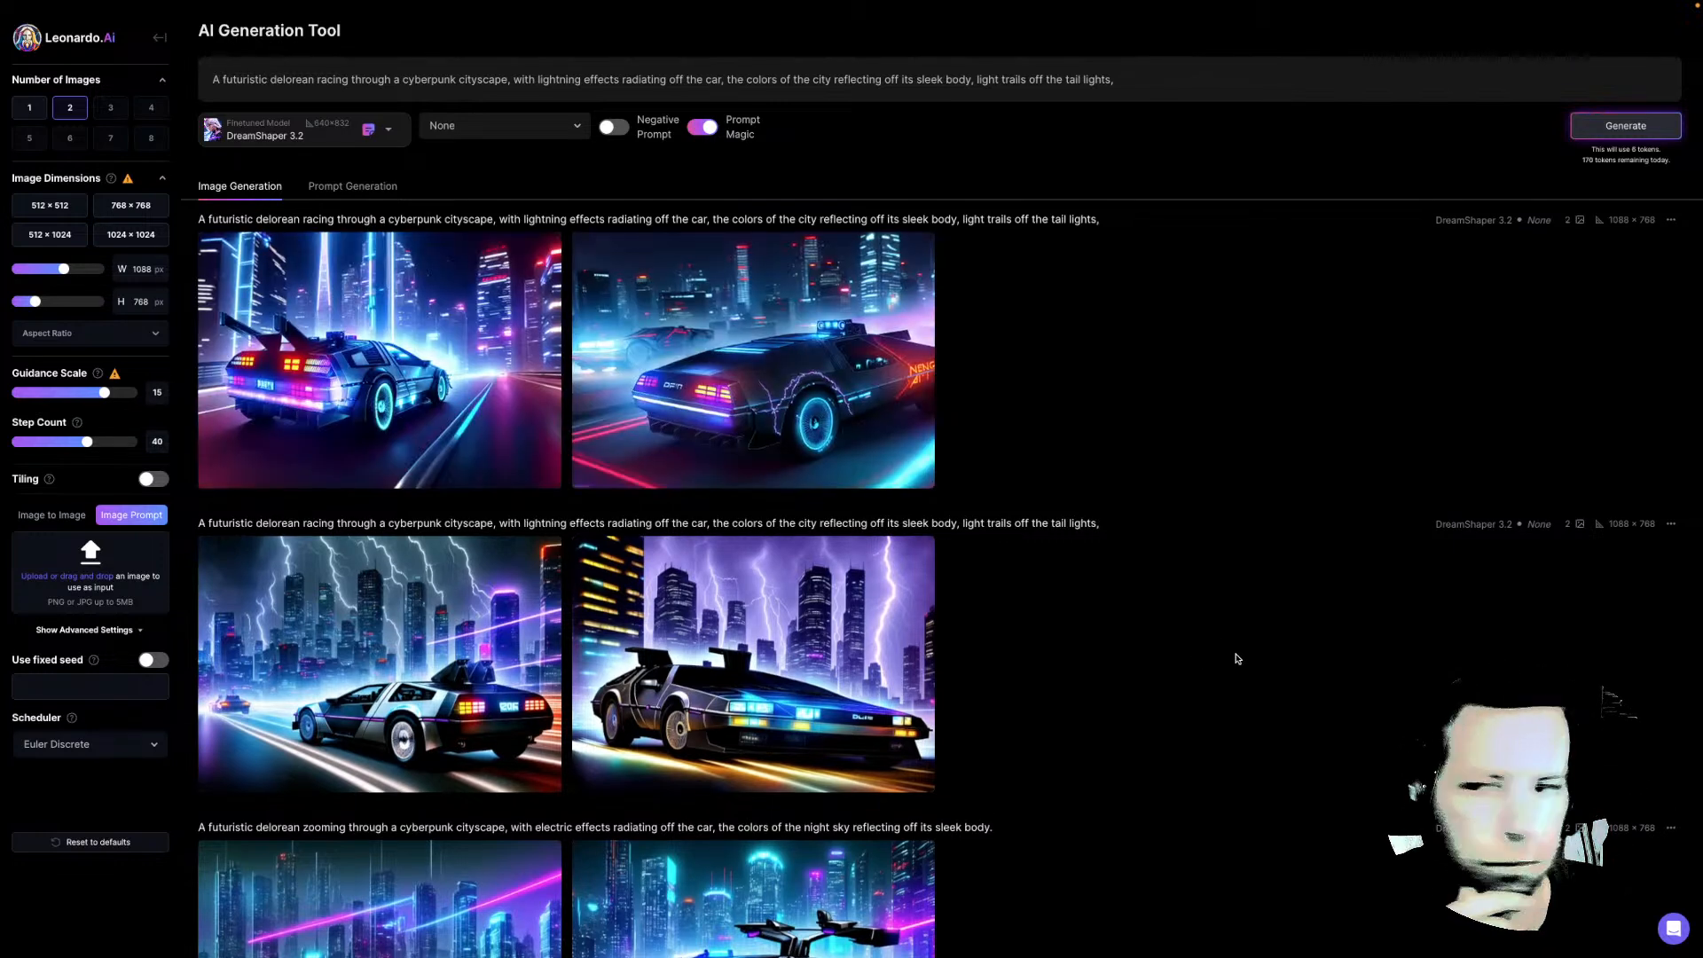
Upscale the first Prompt Magic image from the enlarged view, inspect the second image, and close the viewer
click(489, 346)
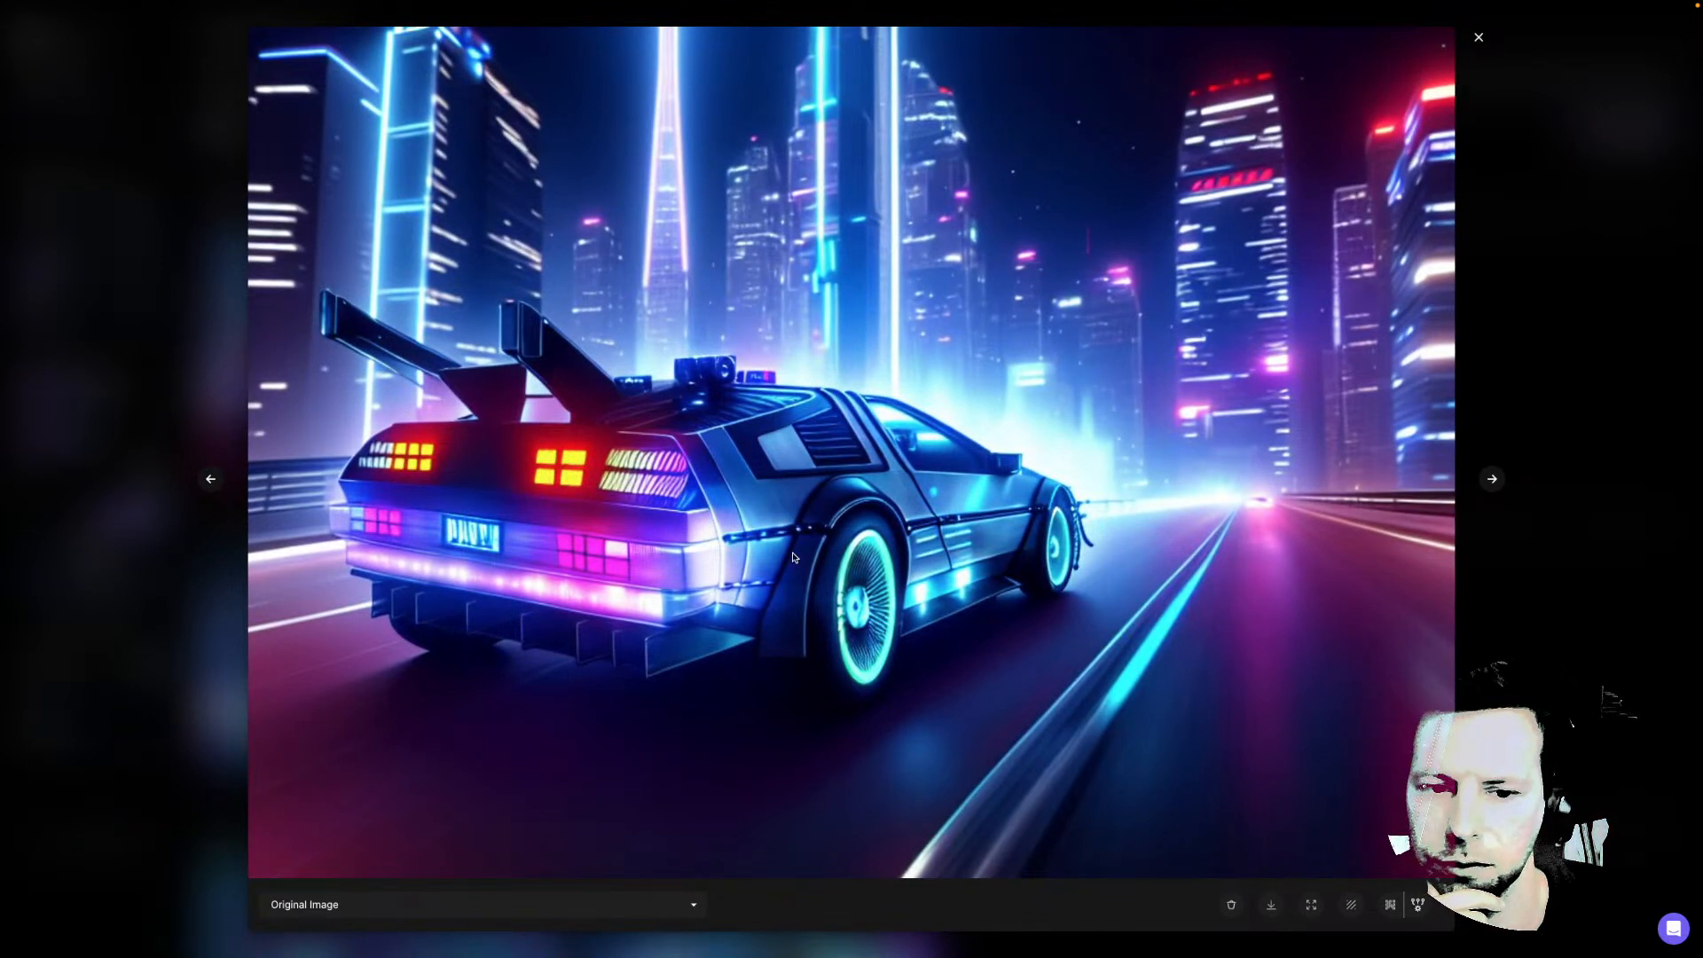
click(1389, 906)
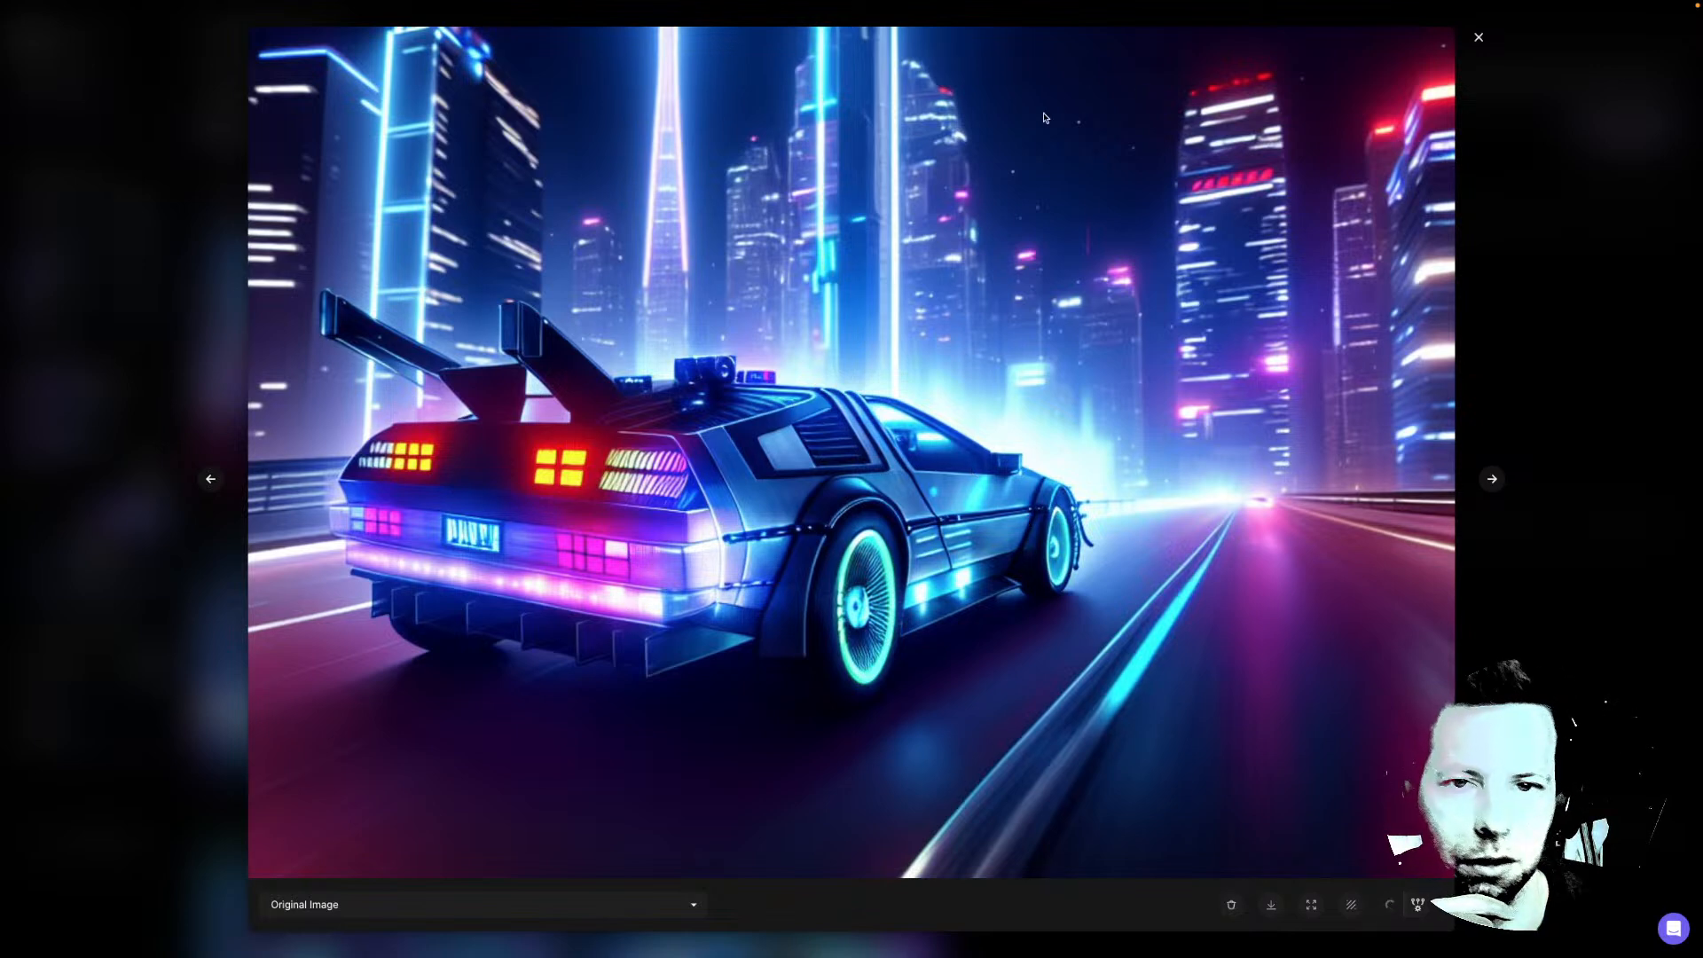
click(1493, 480)
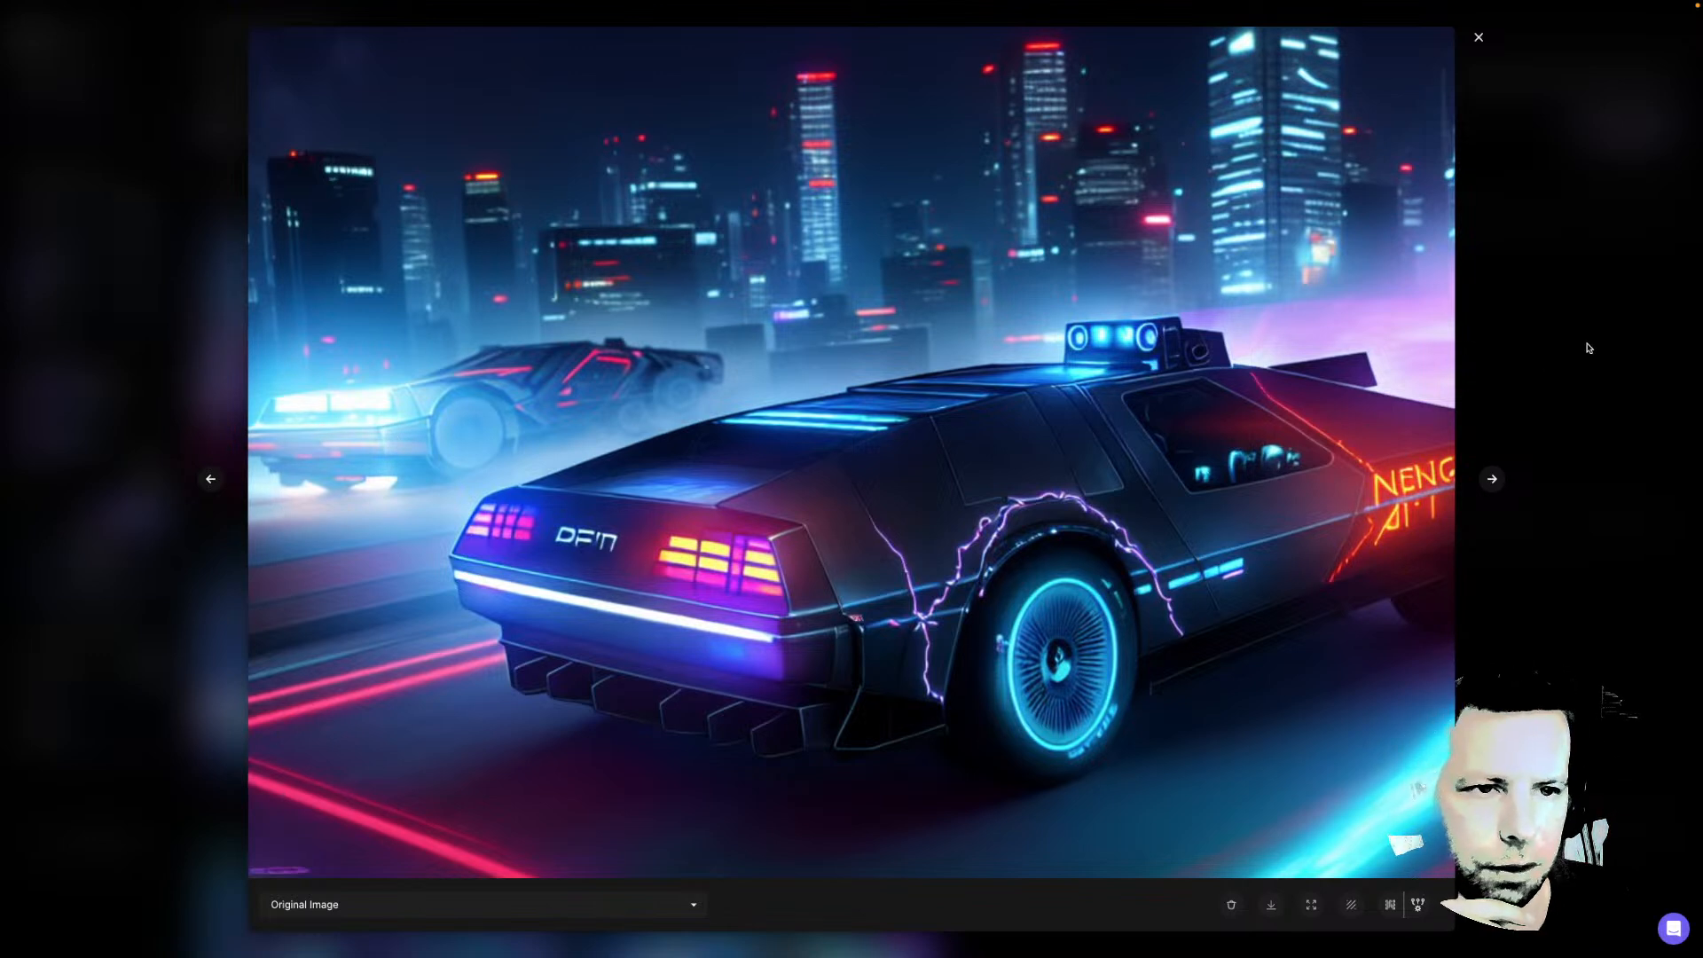
click(1479, 39)
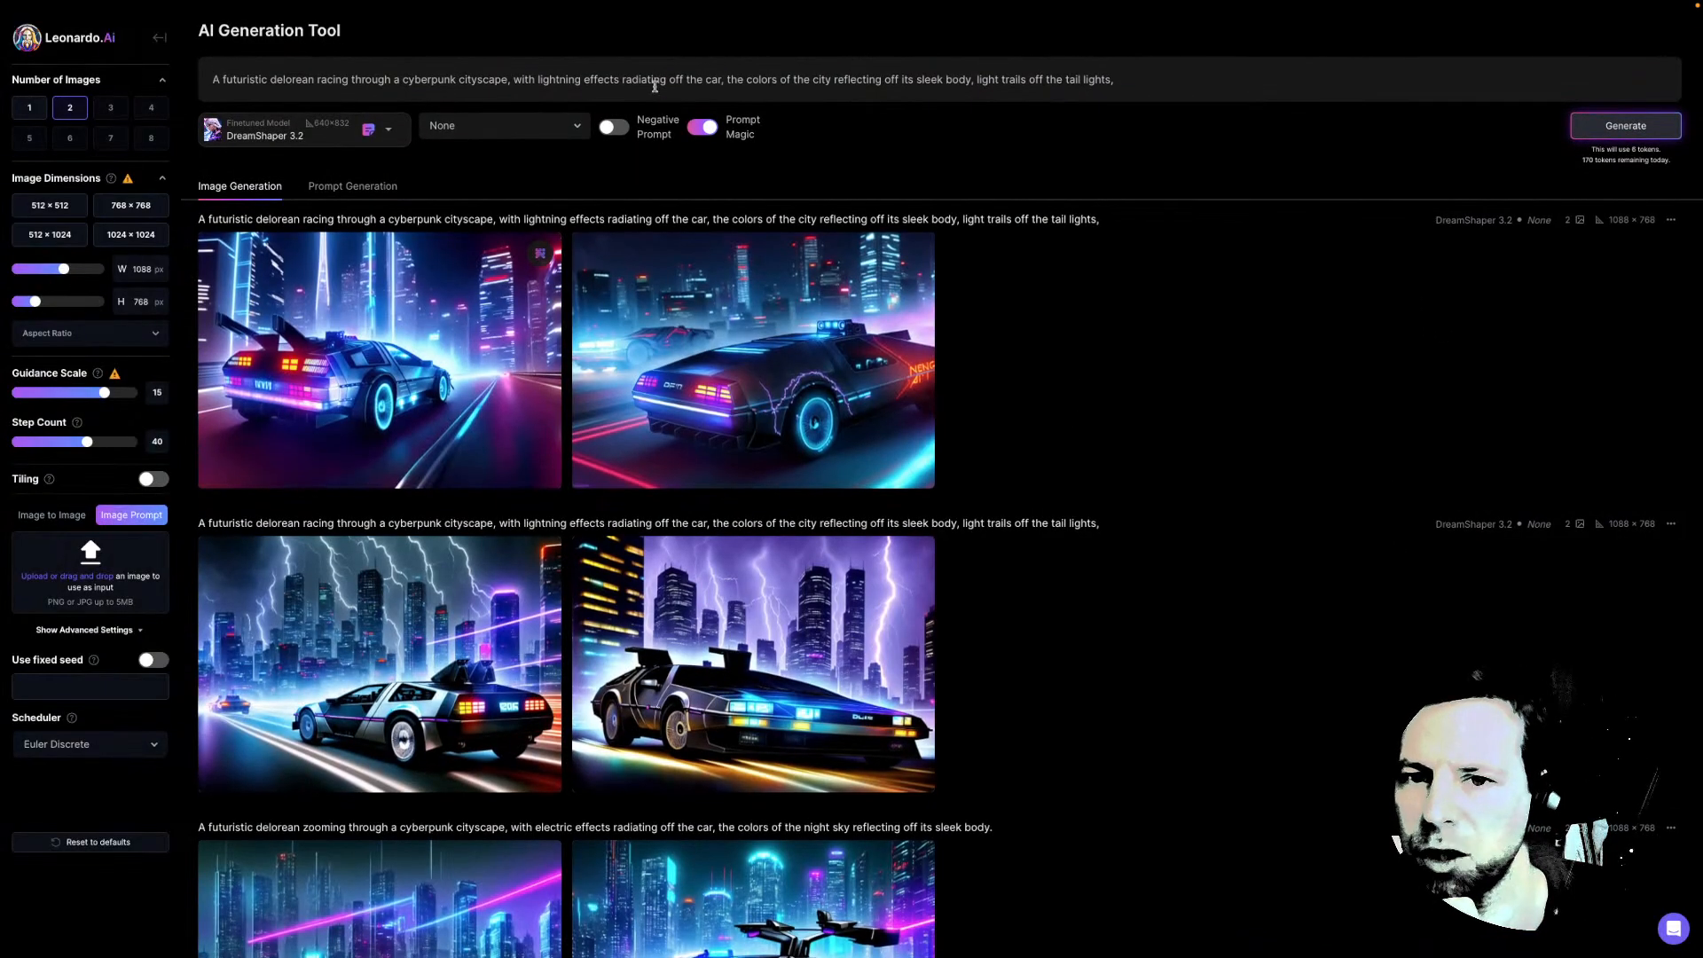
mouse_move(739, 135)
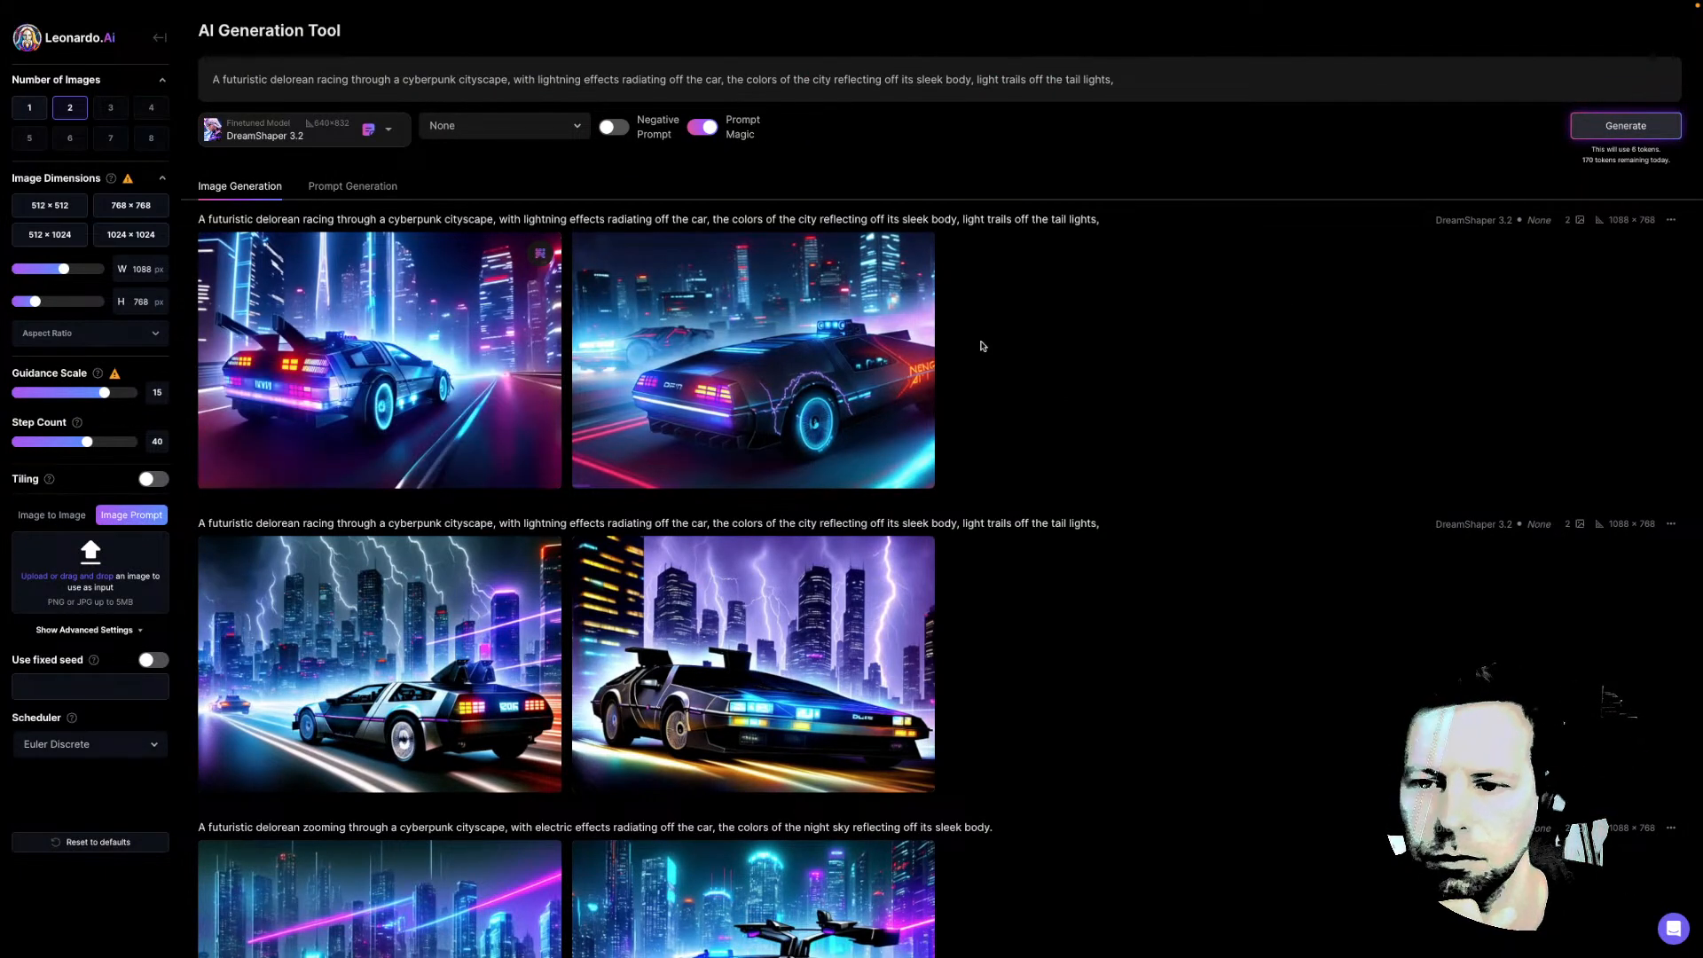
Enlarge the first Prompt Magic image and compare its upscaled version with the original, ending on the upscaled one
click(405, 341)
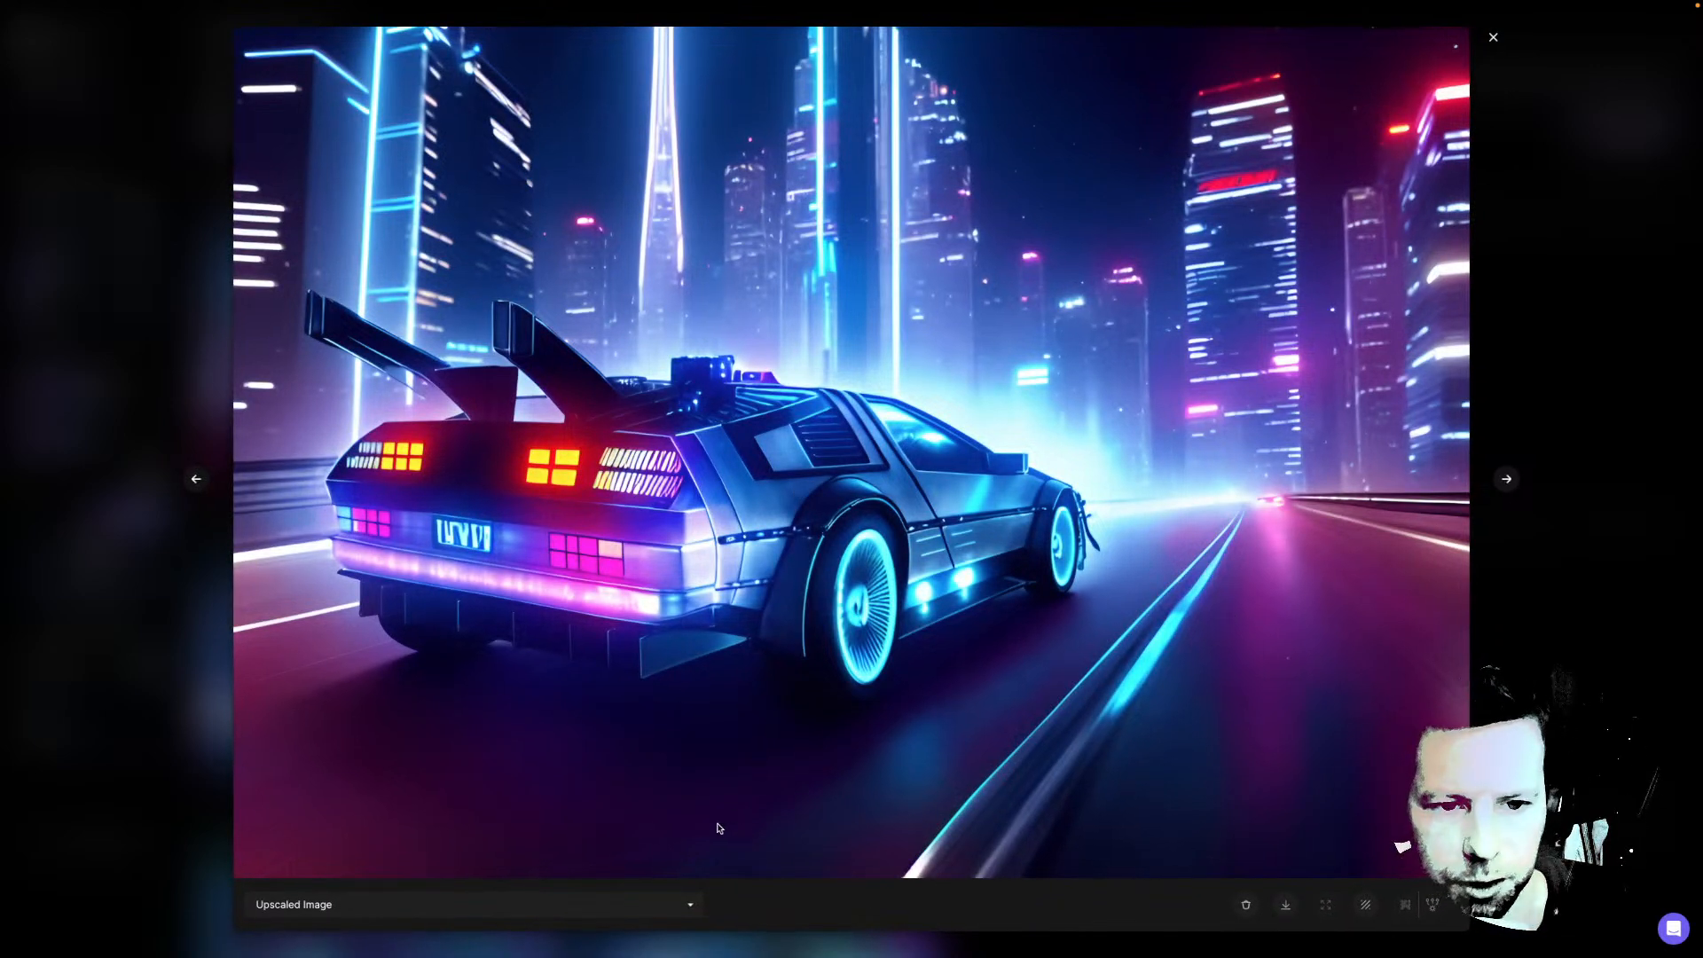
click(625, 909)
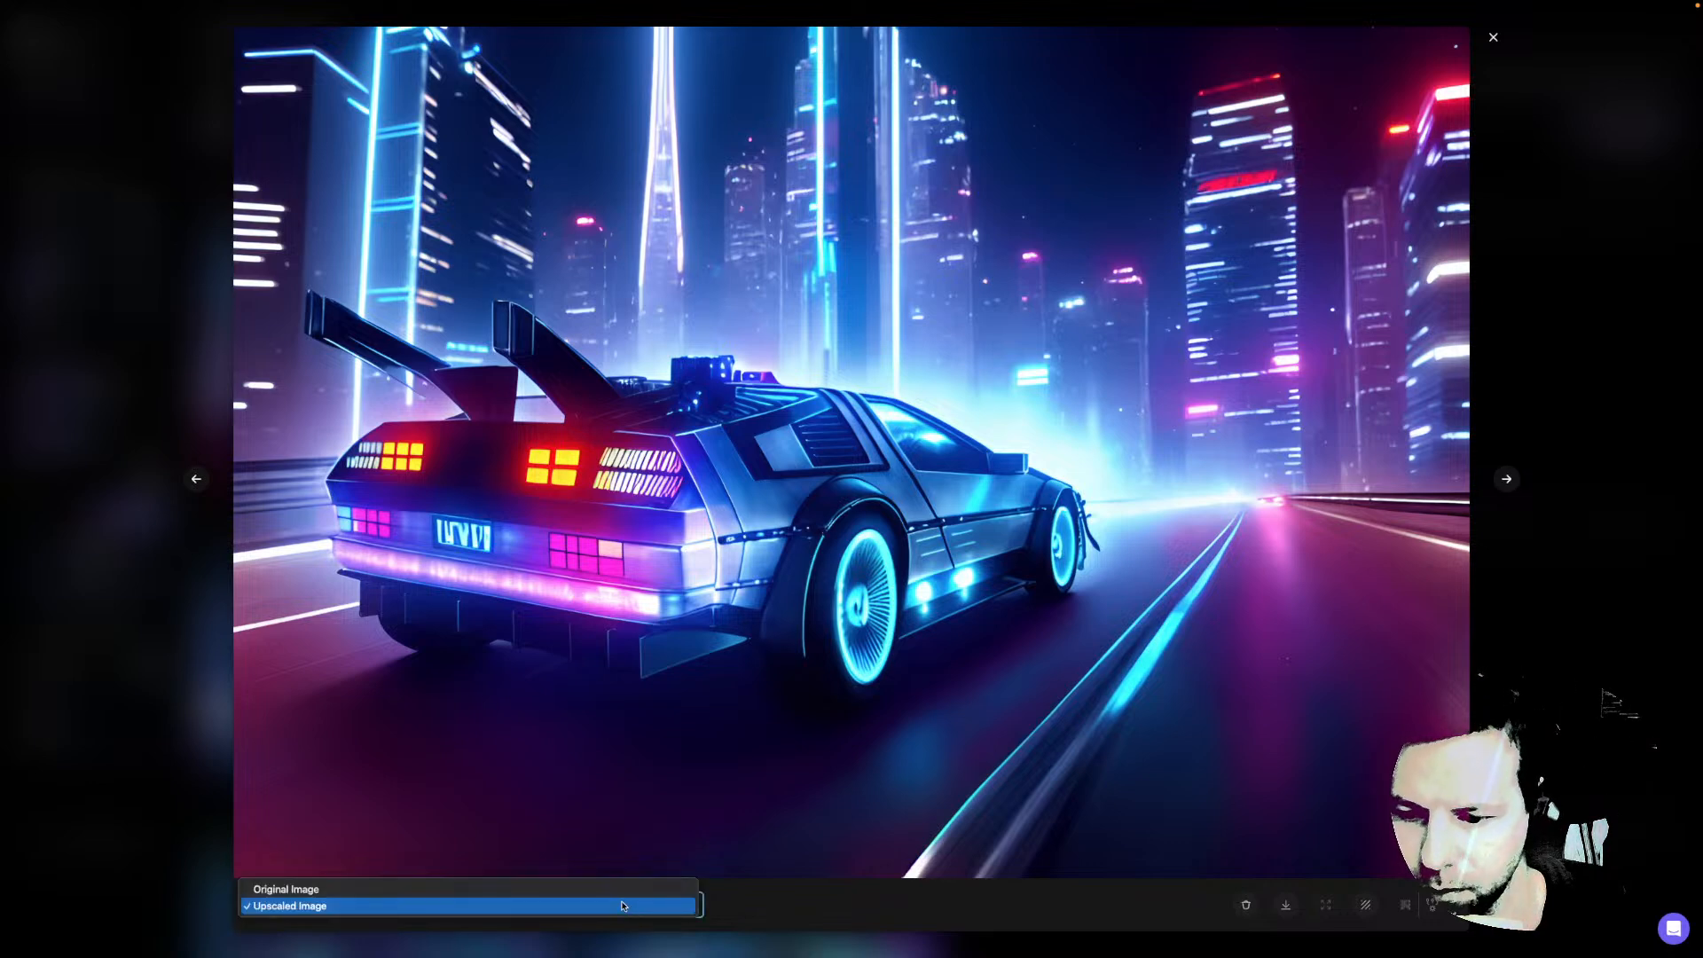
click(624, 890)
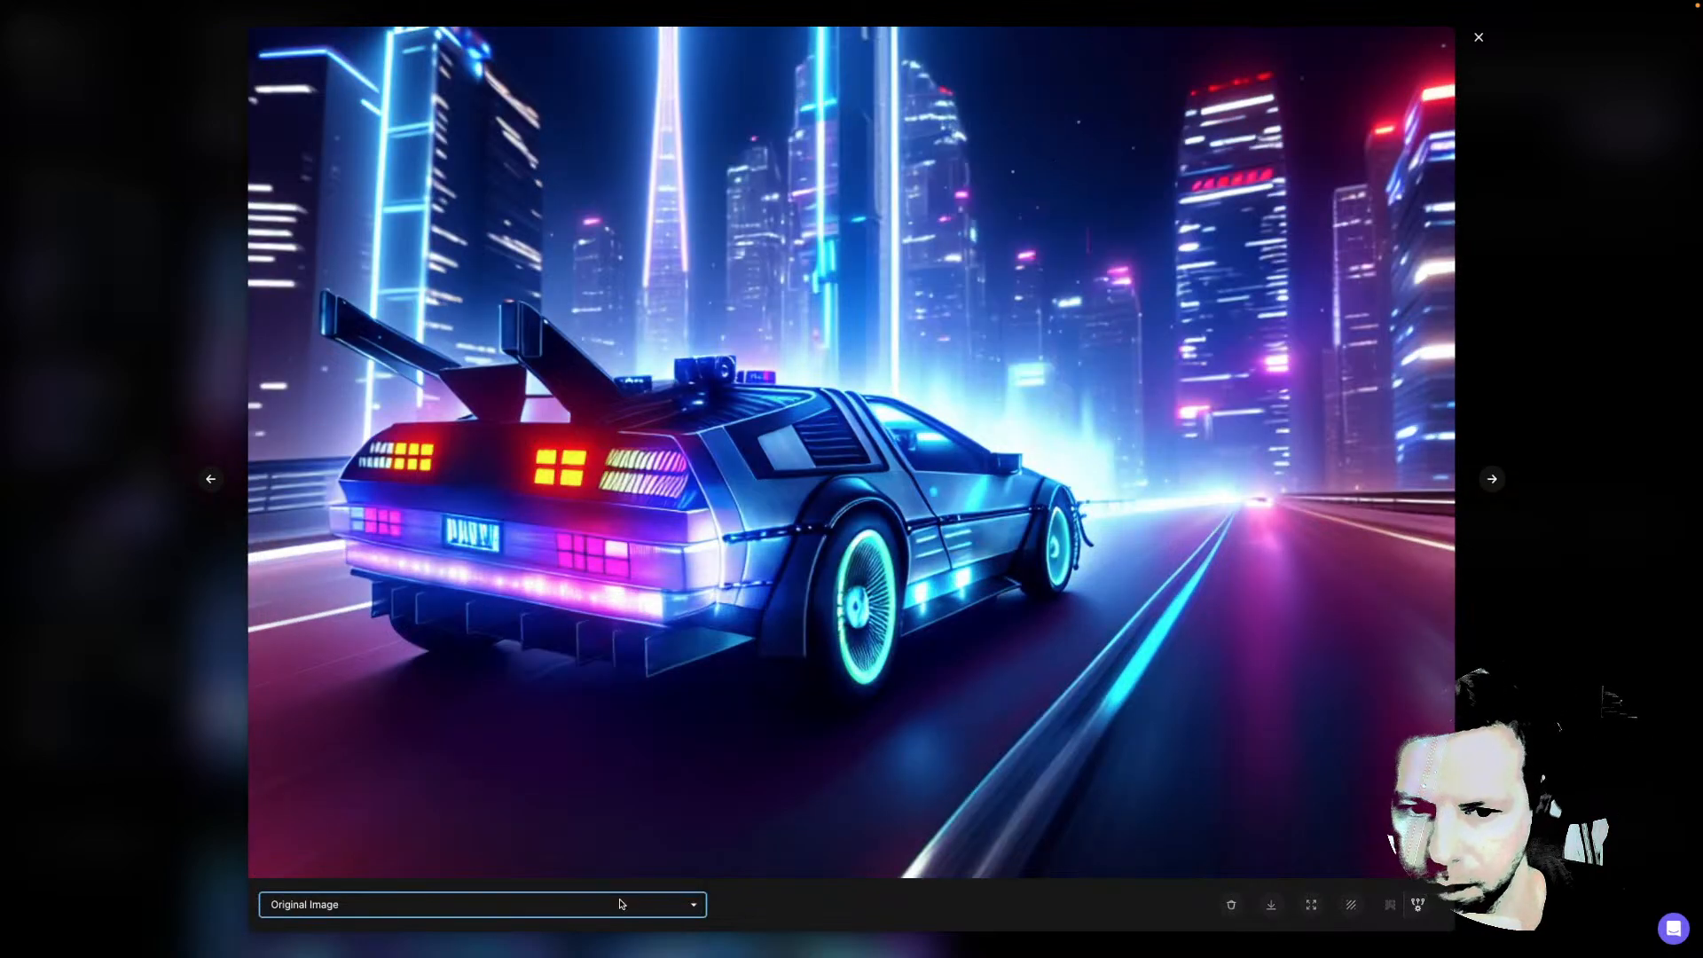
click(621, 905)
click(617, 923)
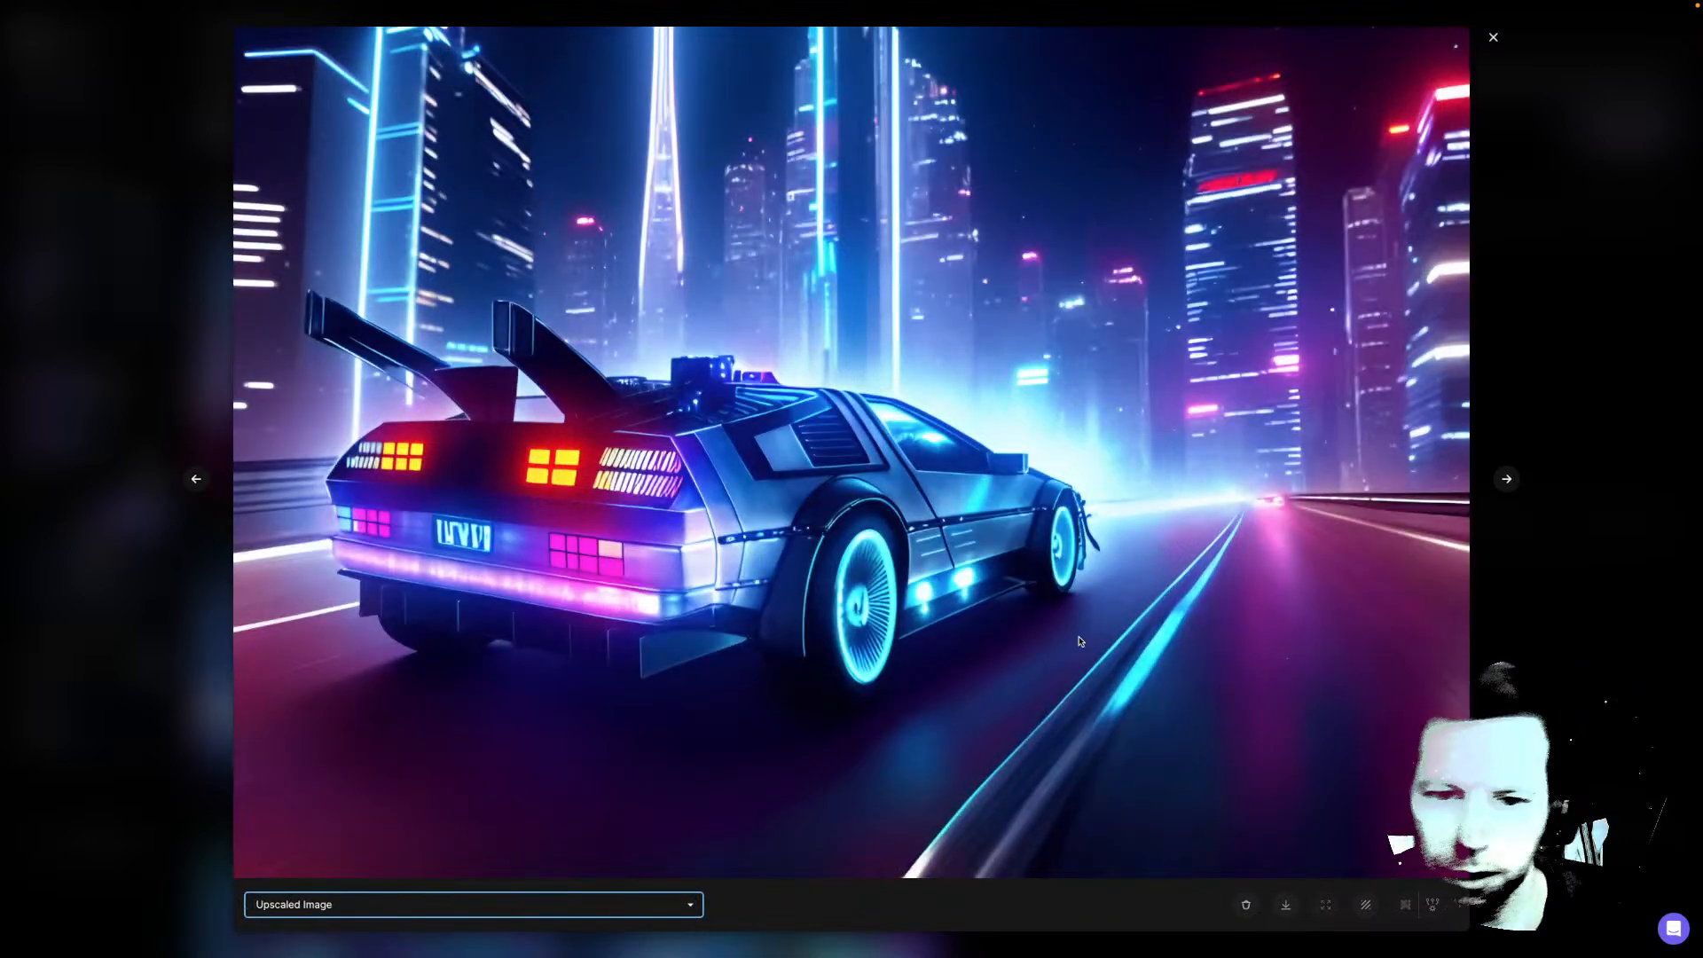
Download the upscaled DeLorean image and save it under its default file name in the _Leonardo folder
click(1285, 904)
click(1326, 905)
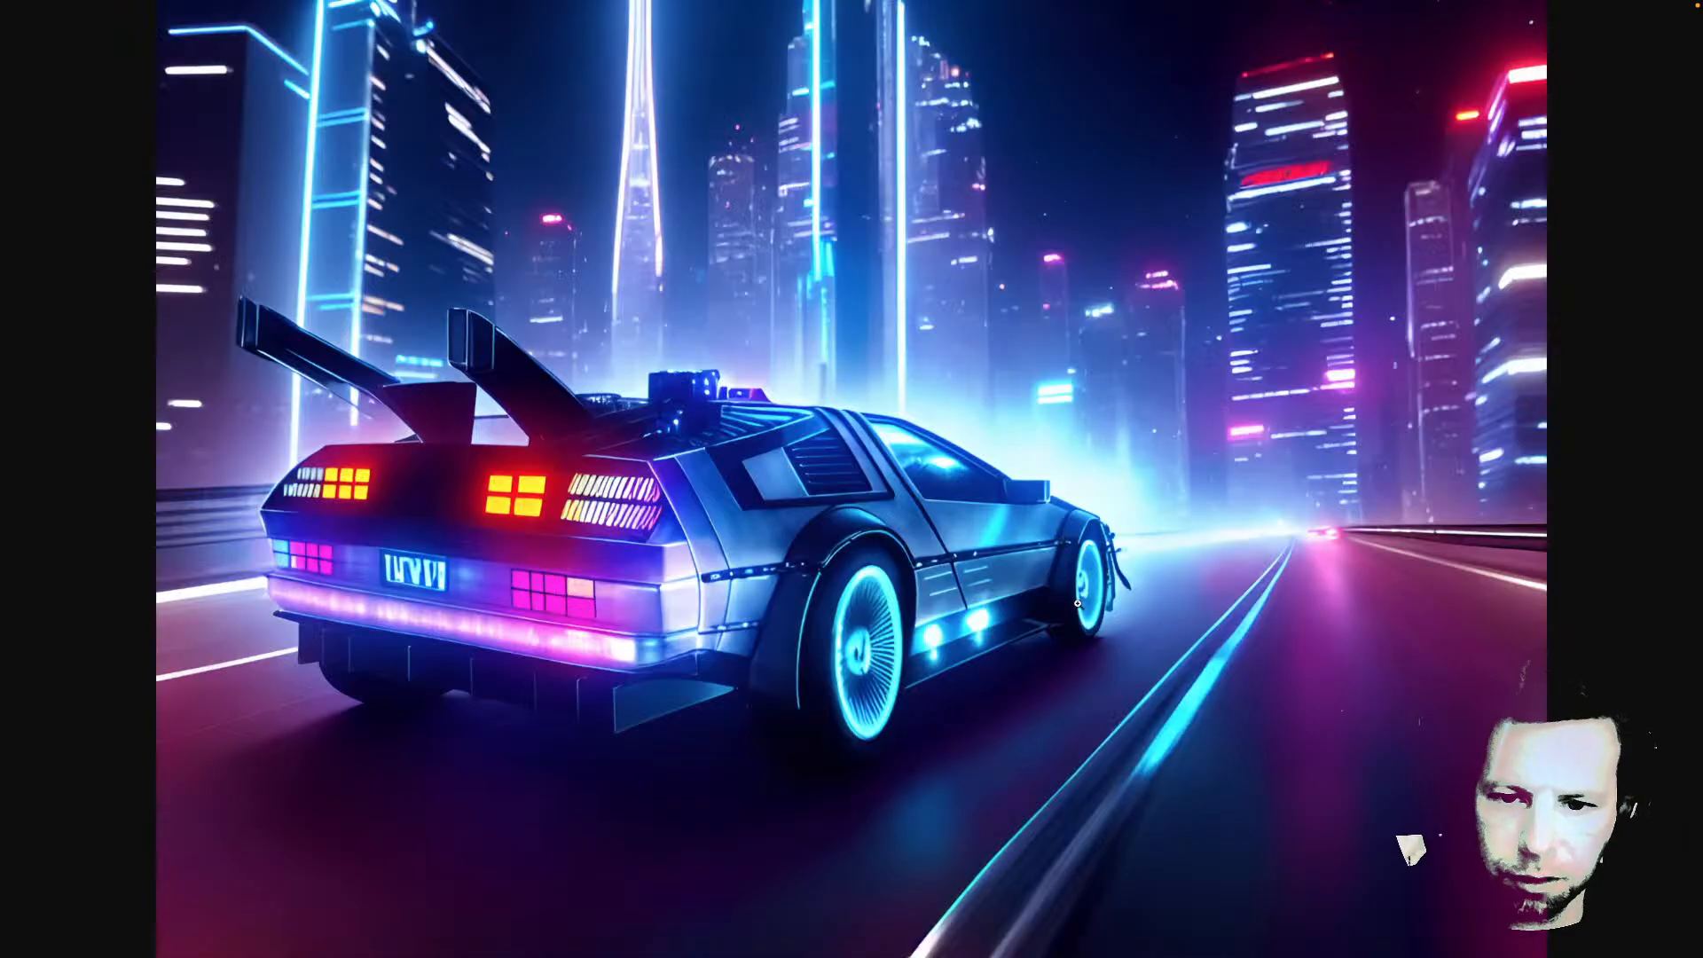
key(super+s)
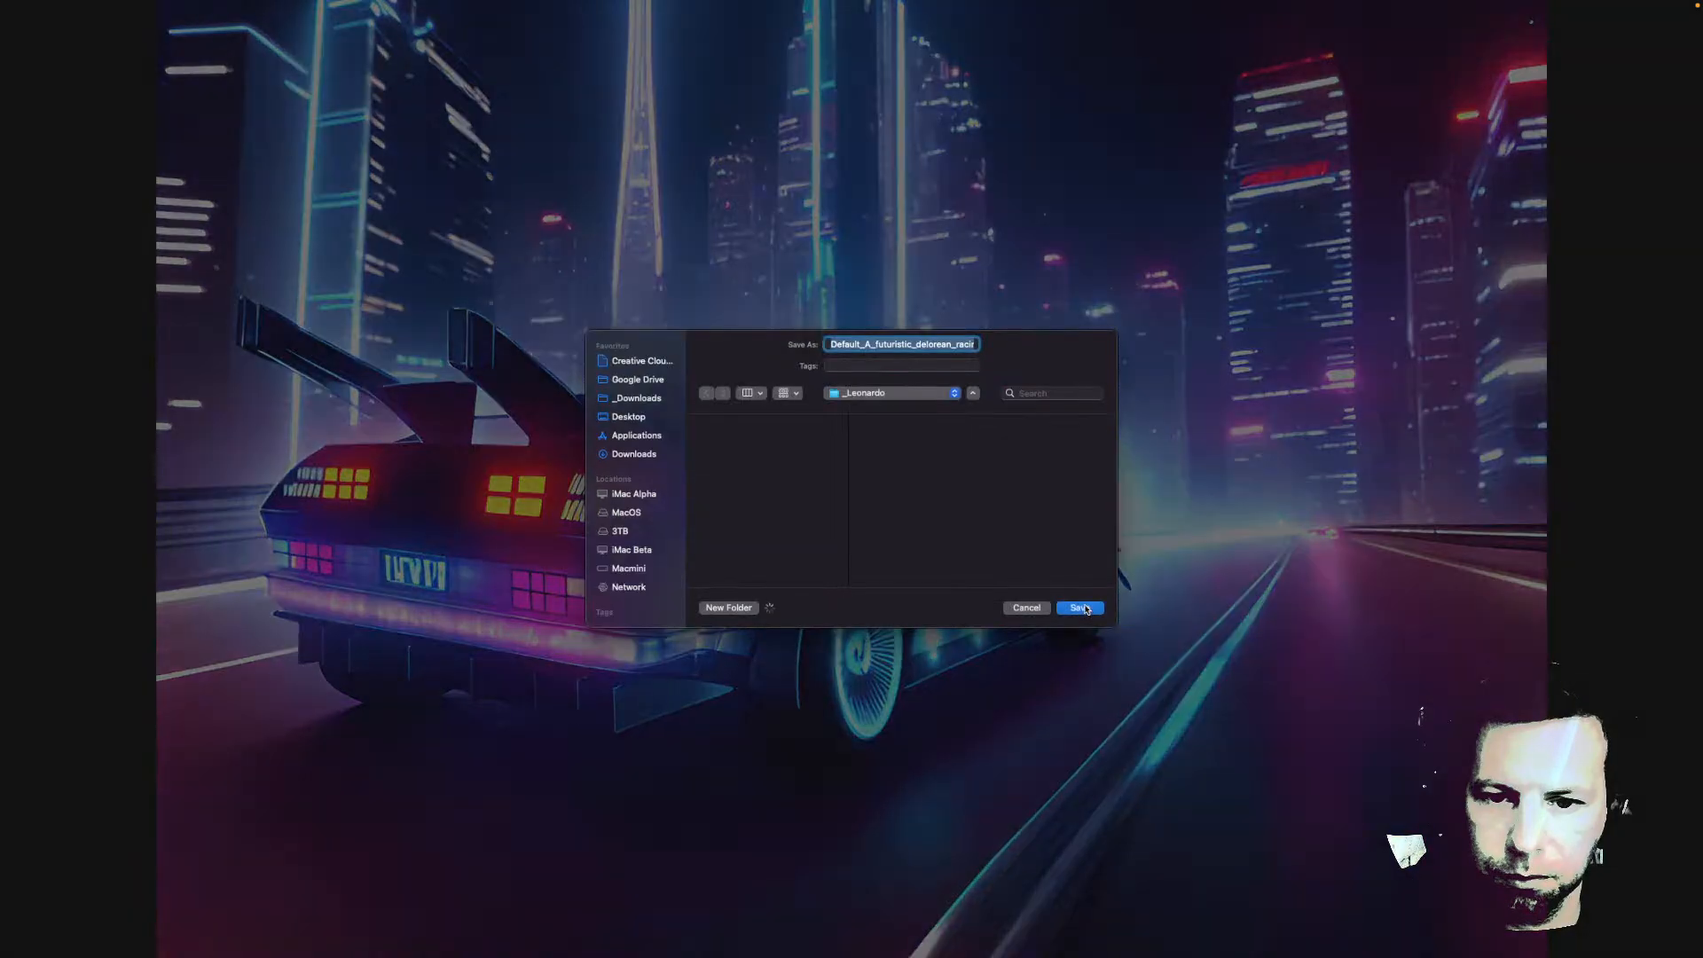
click(1080, 608)
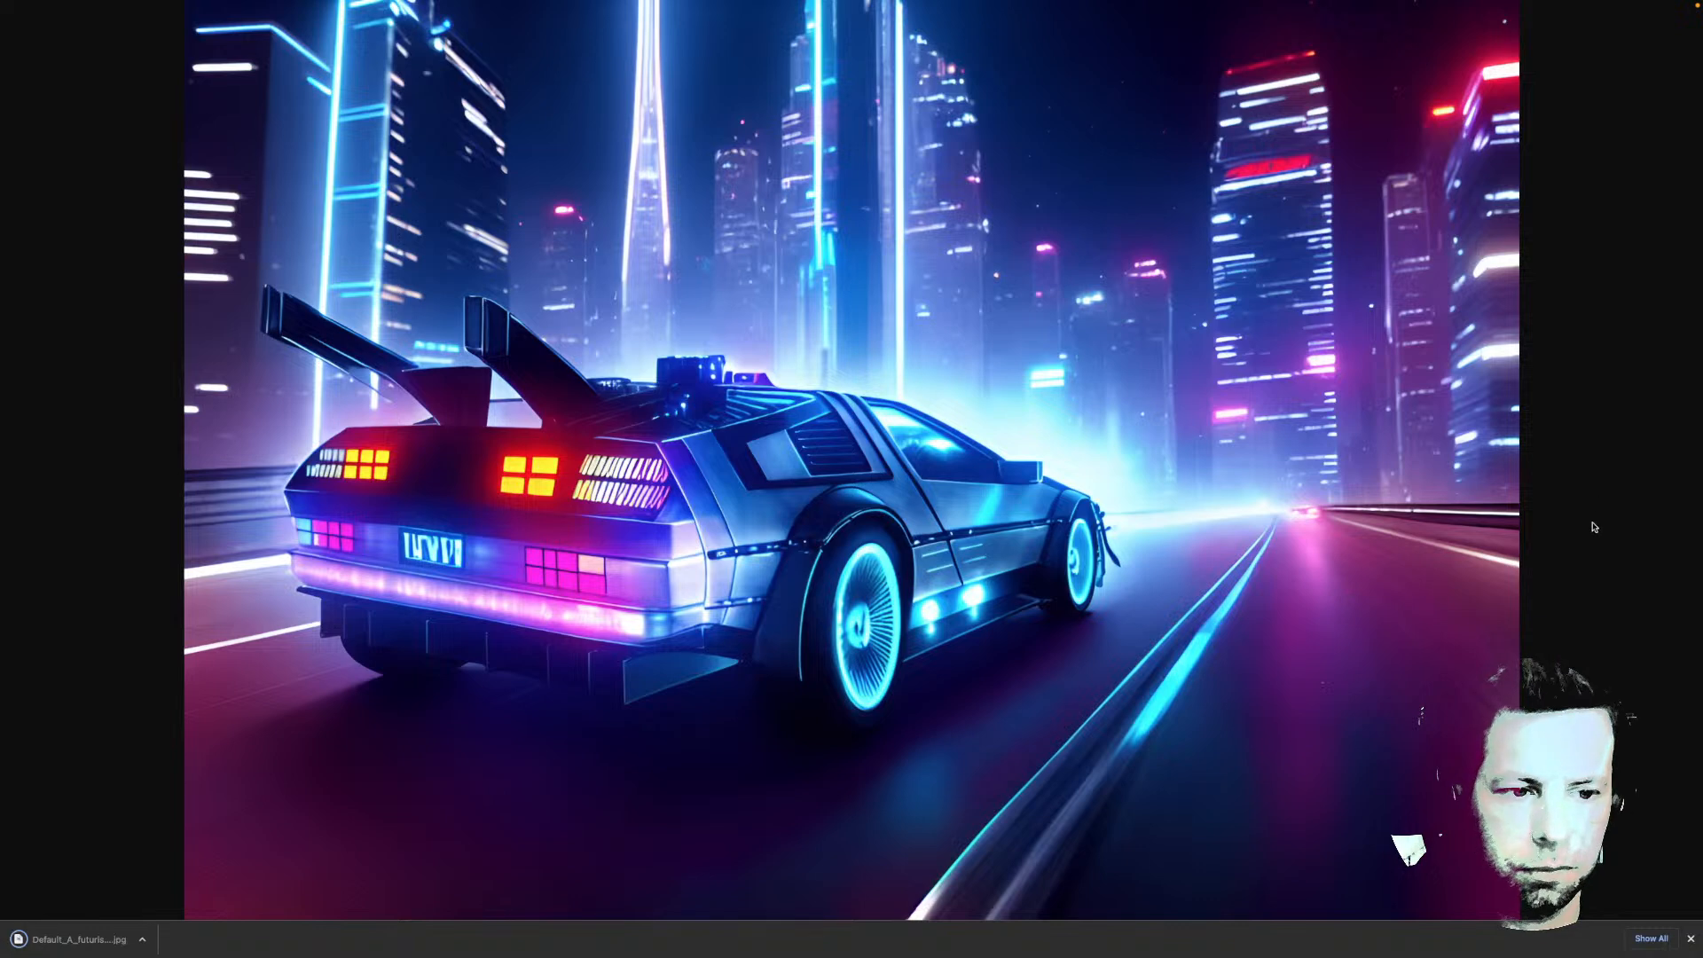
Close the enlarged upscaled image and generate the same prompt again with DreamShaper 3.2 and Prompt Magic
key(Escape)
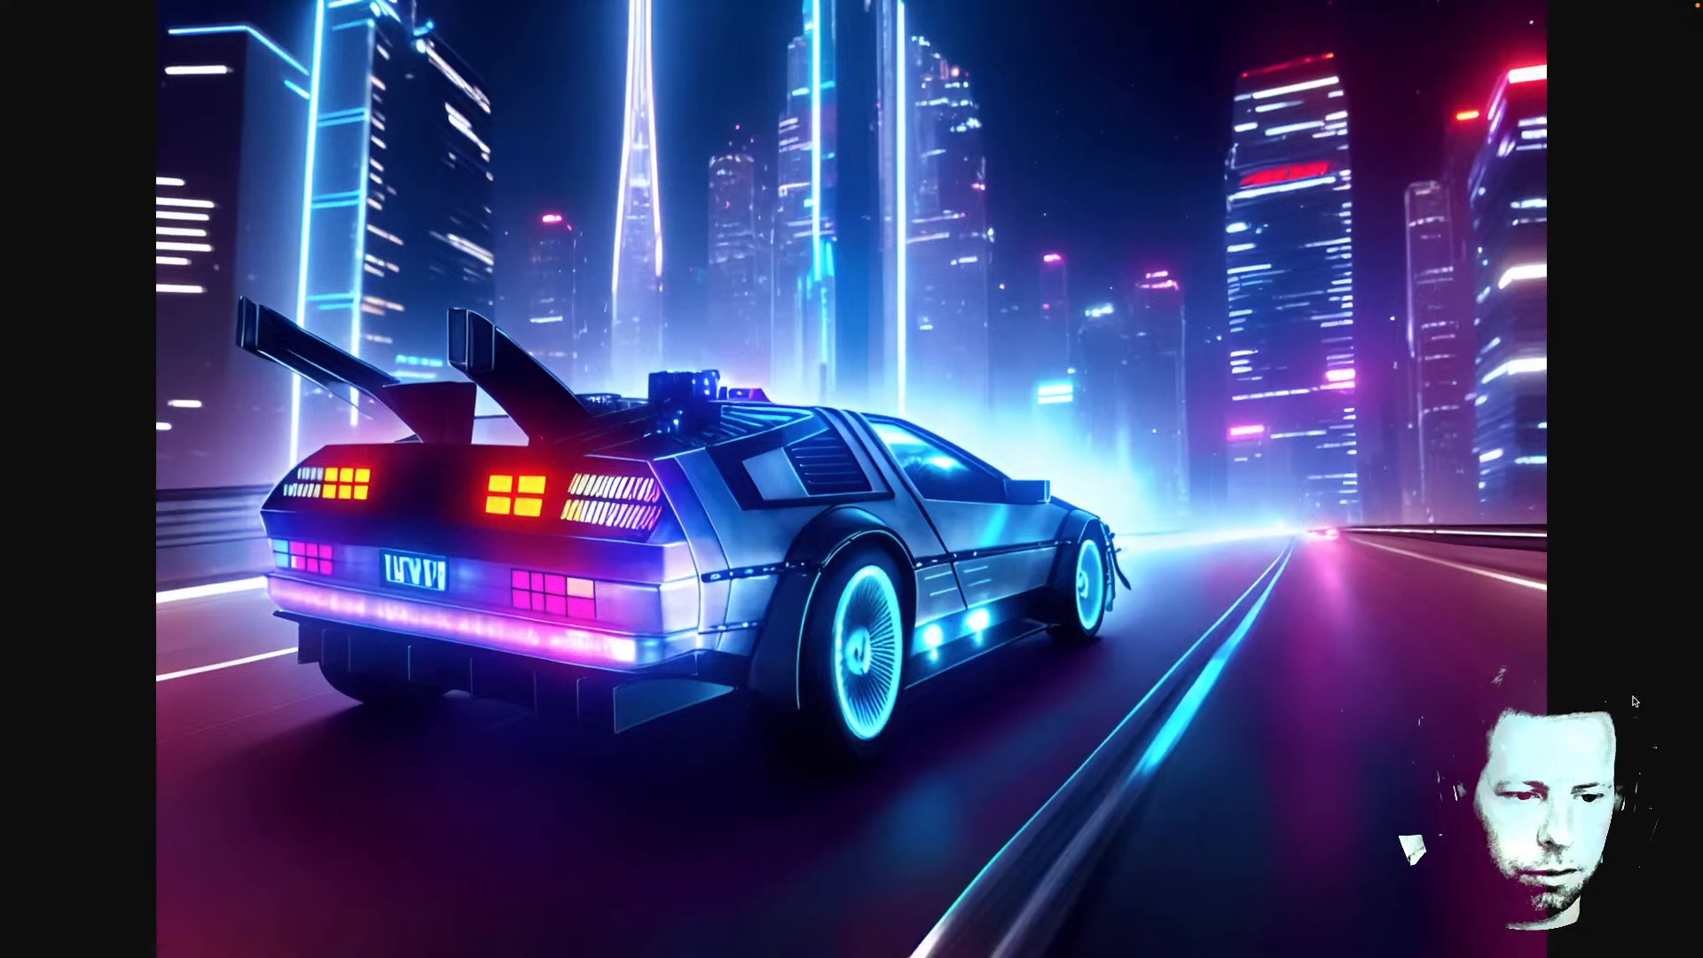
click(1570, 548)
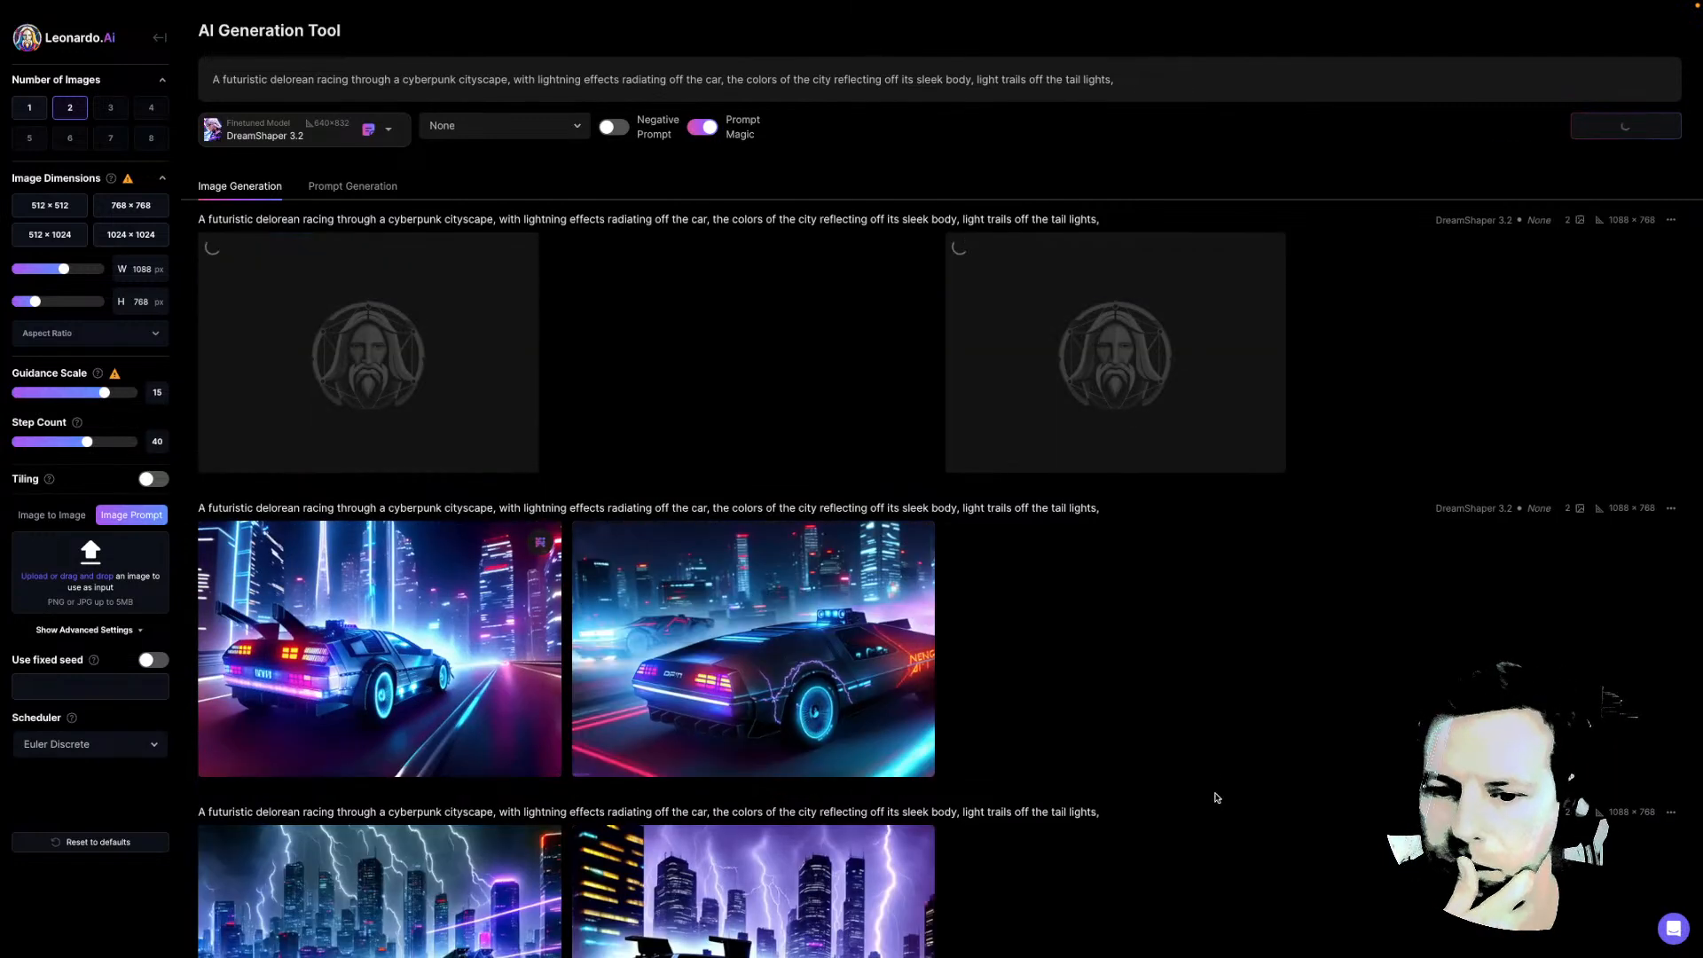
scroll(1142, 663, down, 1)
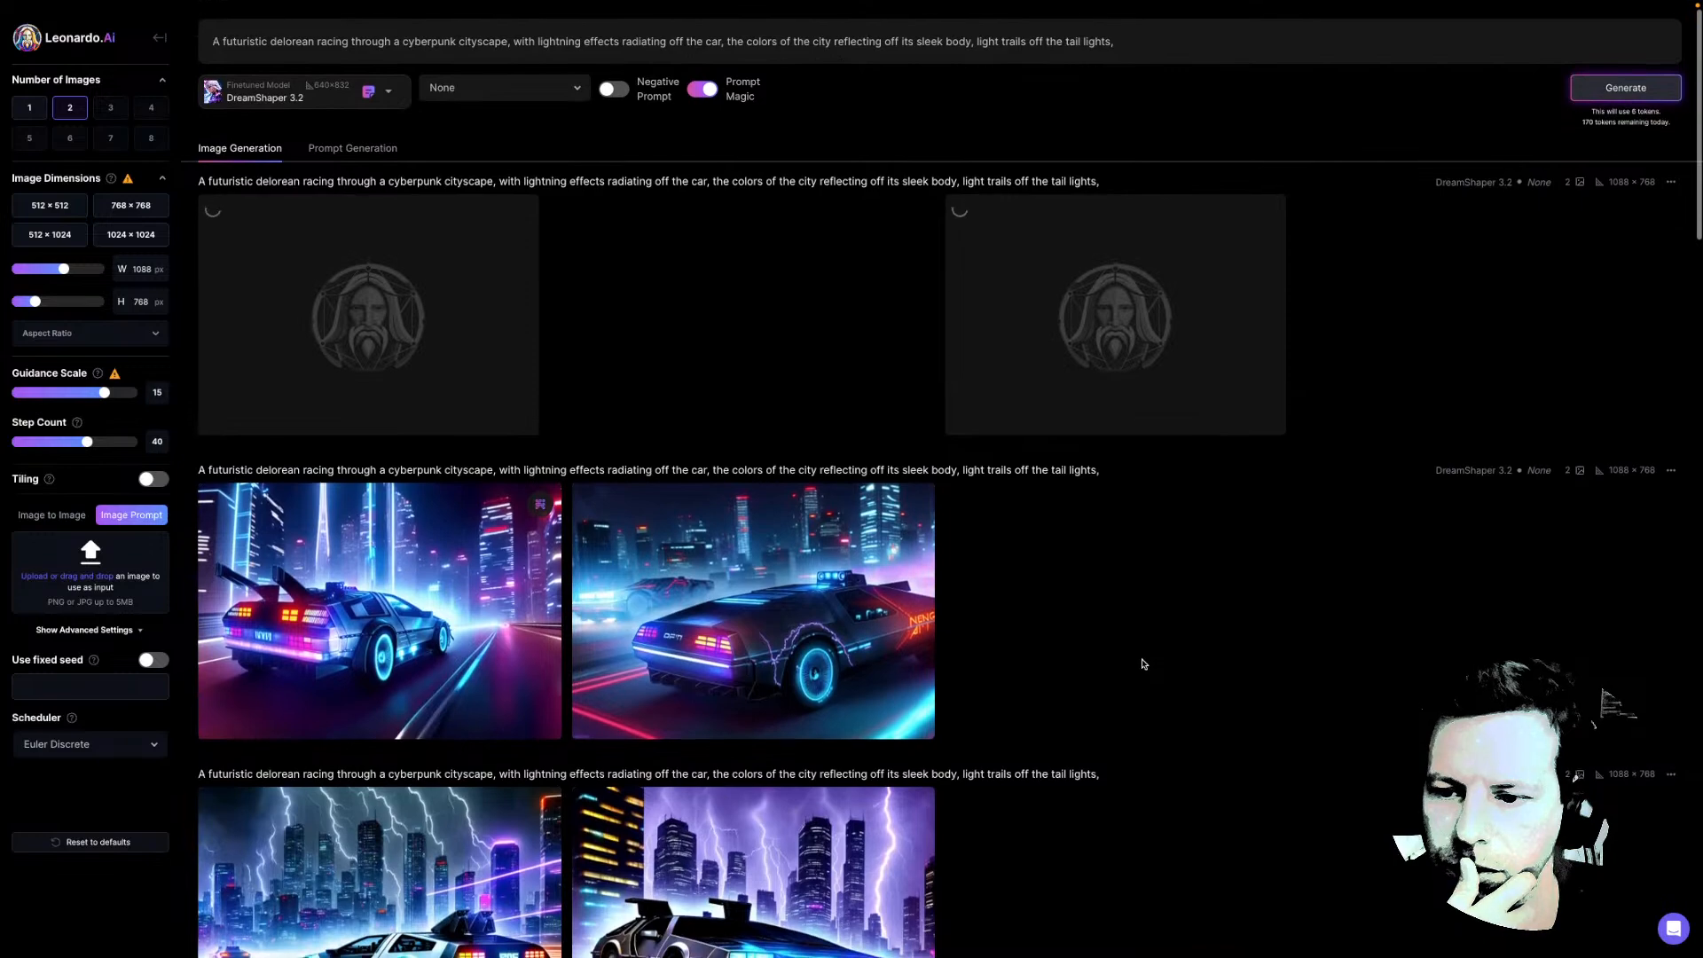
scroll(1143, 663, down, 3)
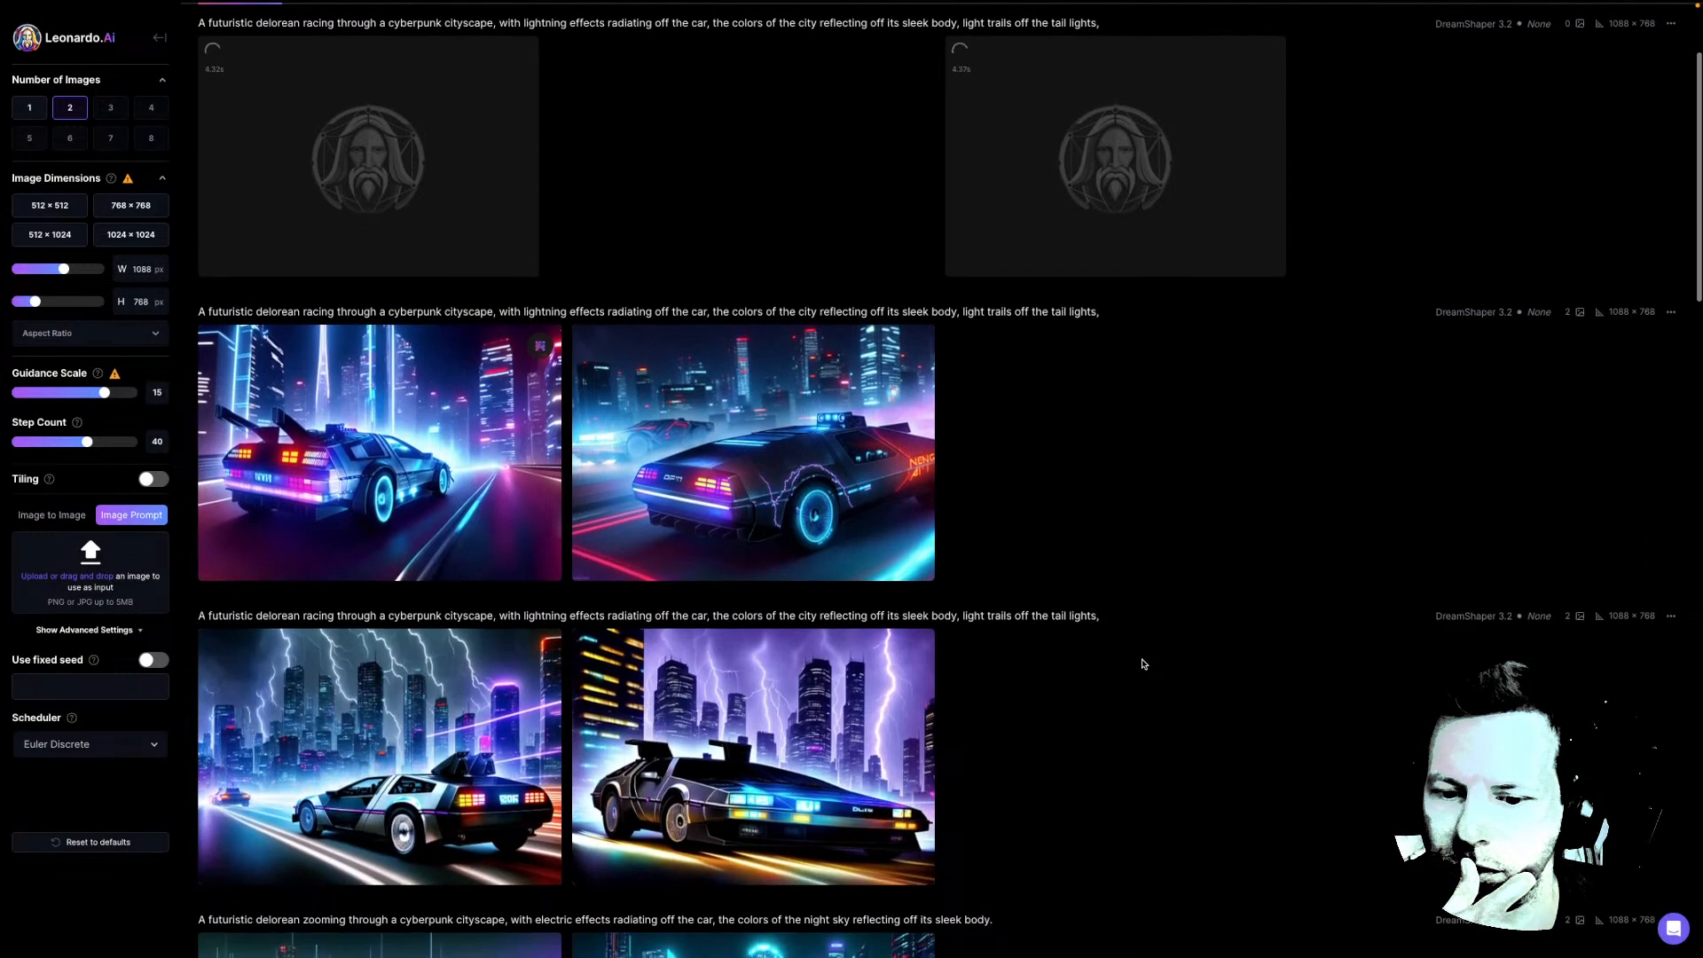
scroll(1142, 664, down, 2)
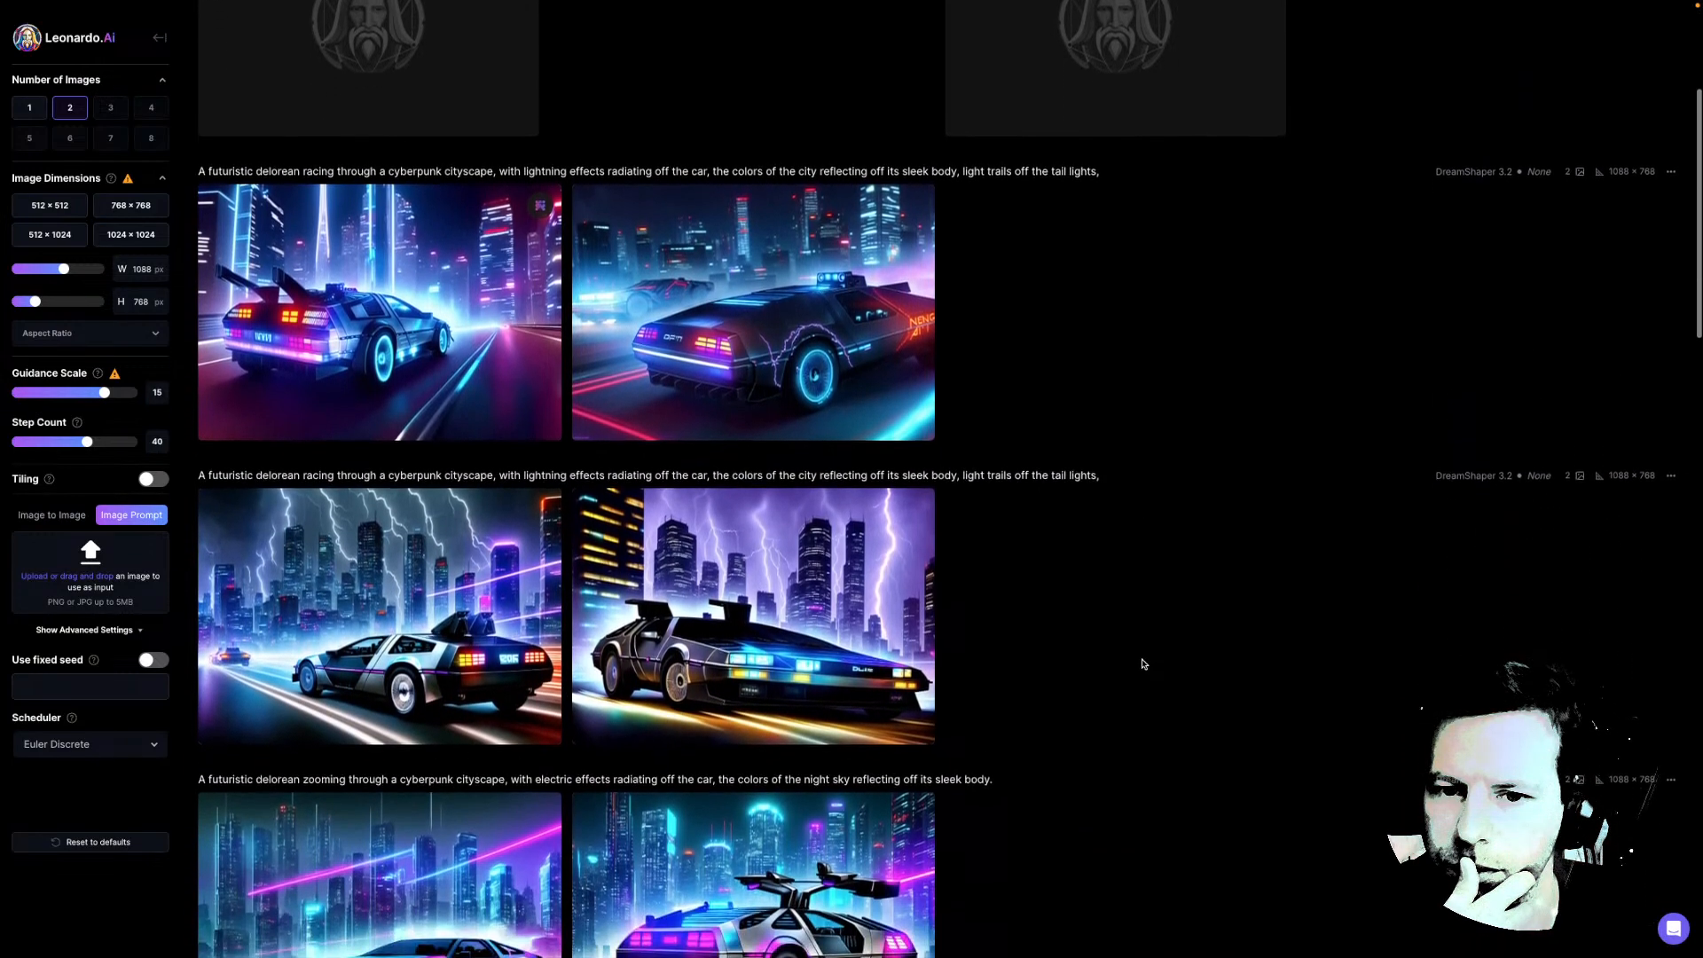
scroll(1142, 663, down, 2)
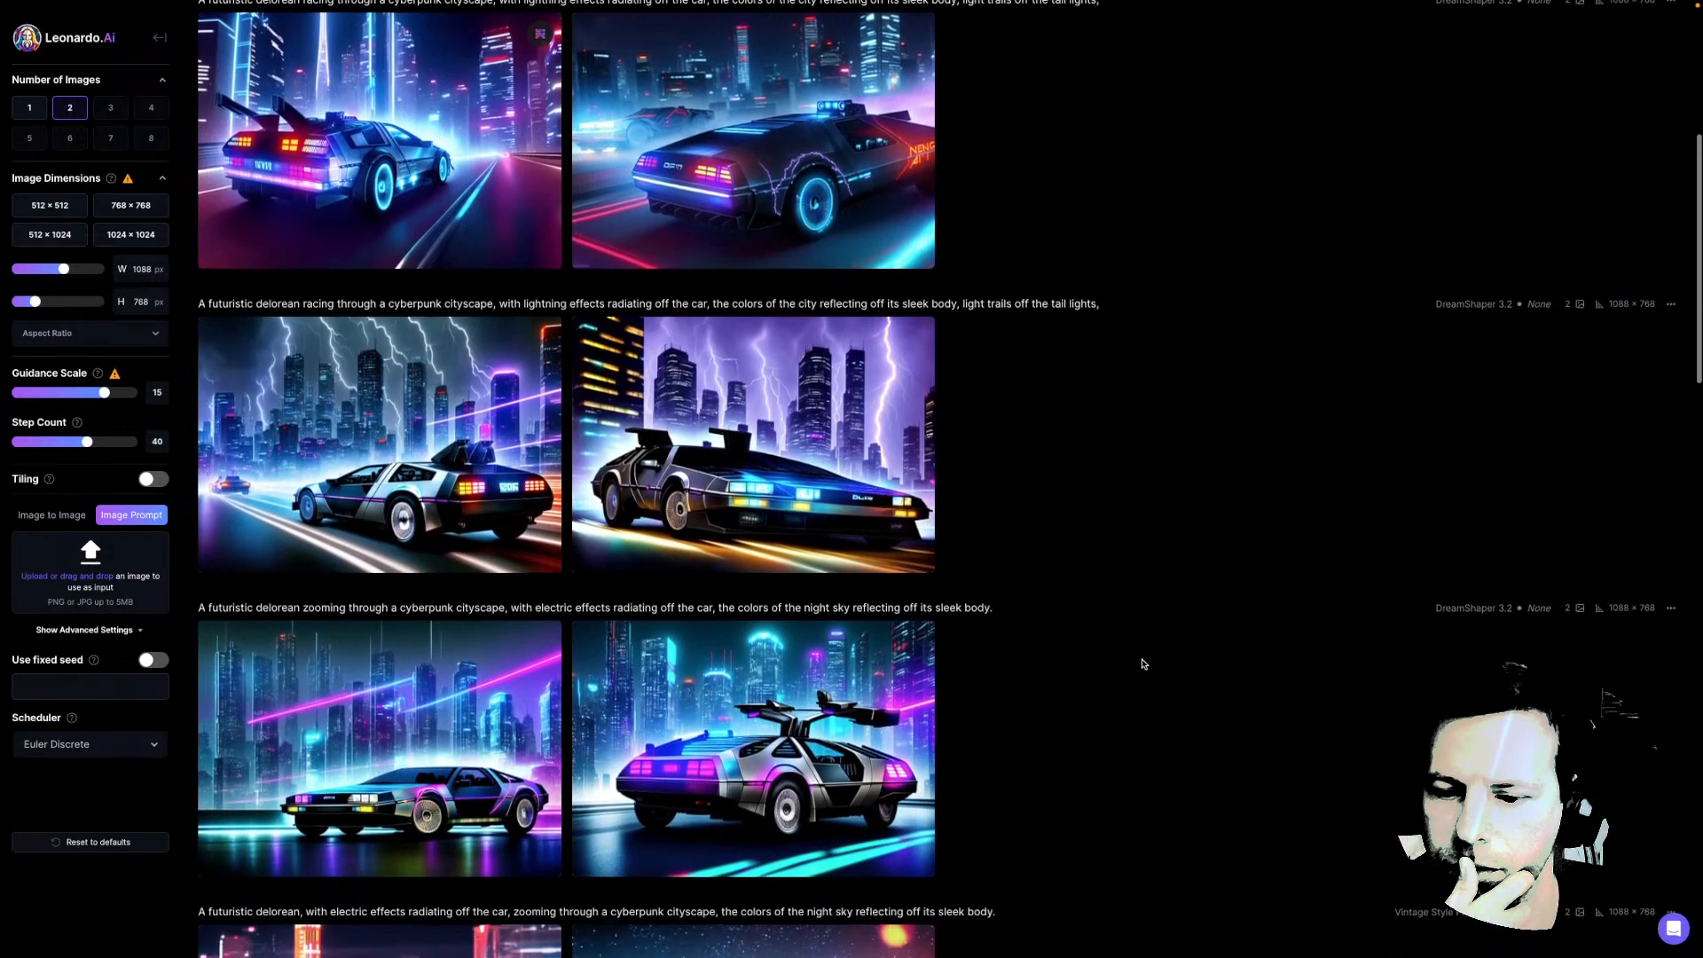
scroll(1142, 664, up, 8)
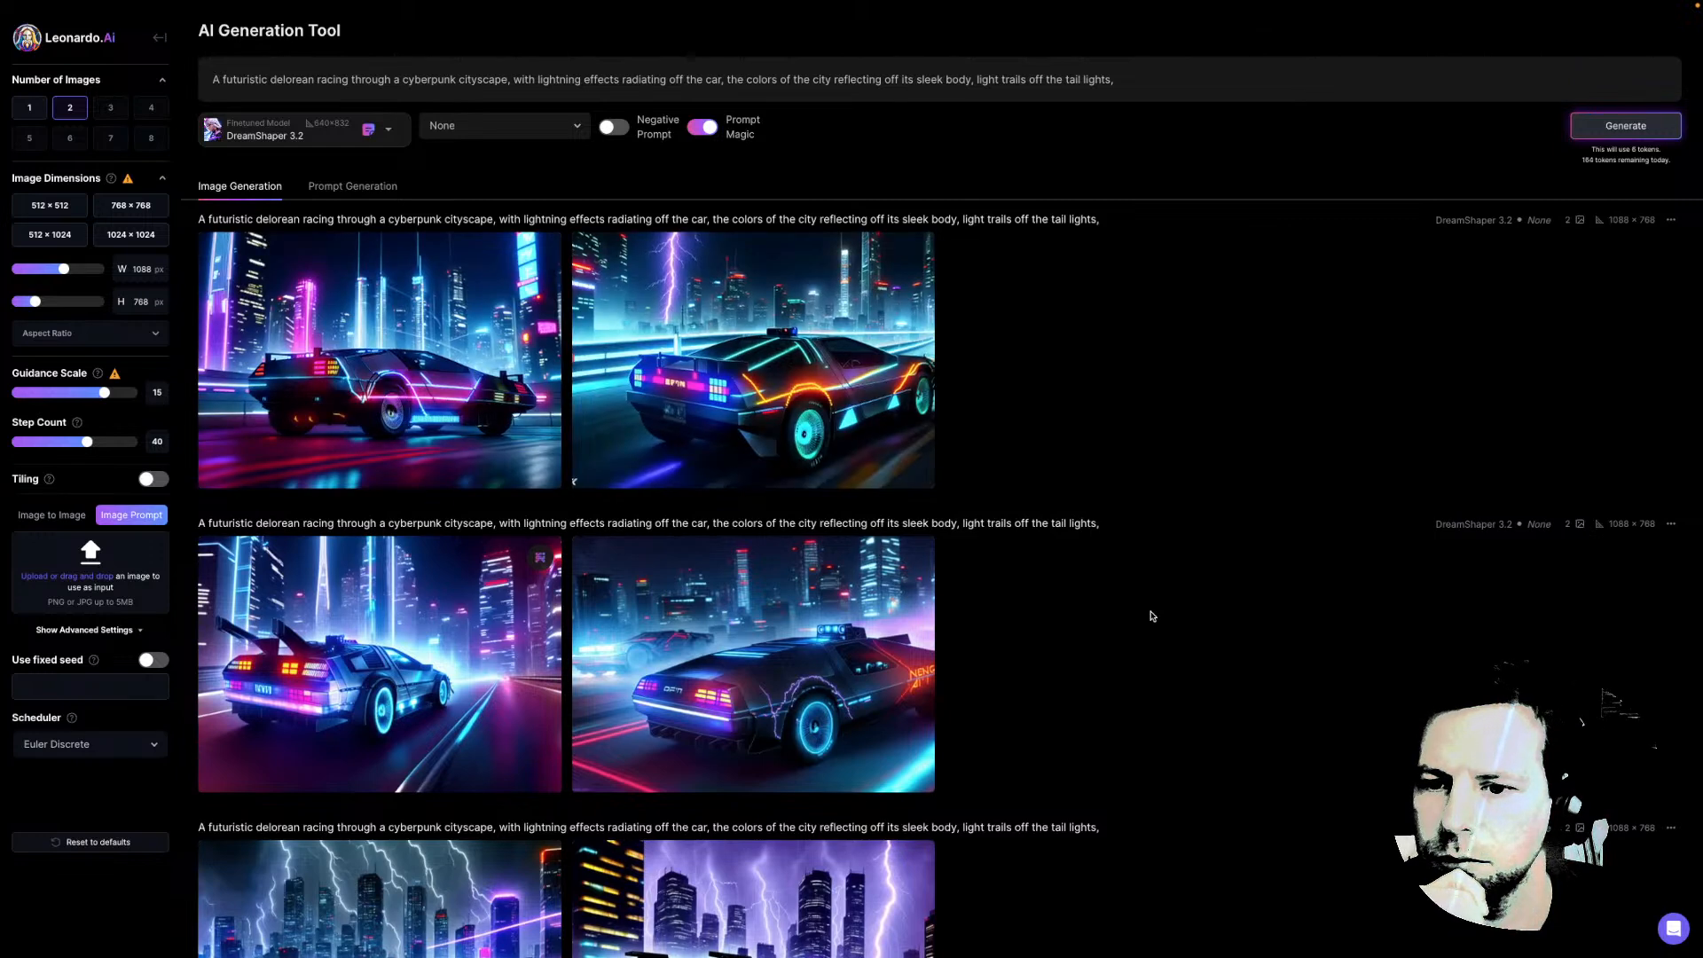
Enlarge the first image of the newest generation, compare it with the second one, and close the viewer
click(533, 304)
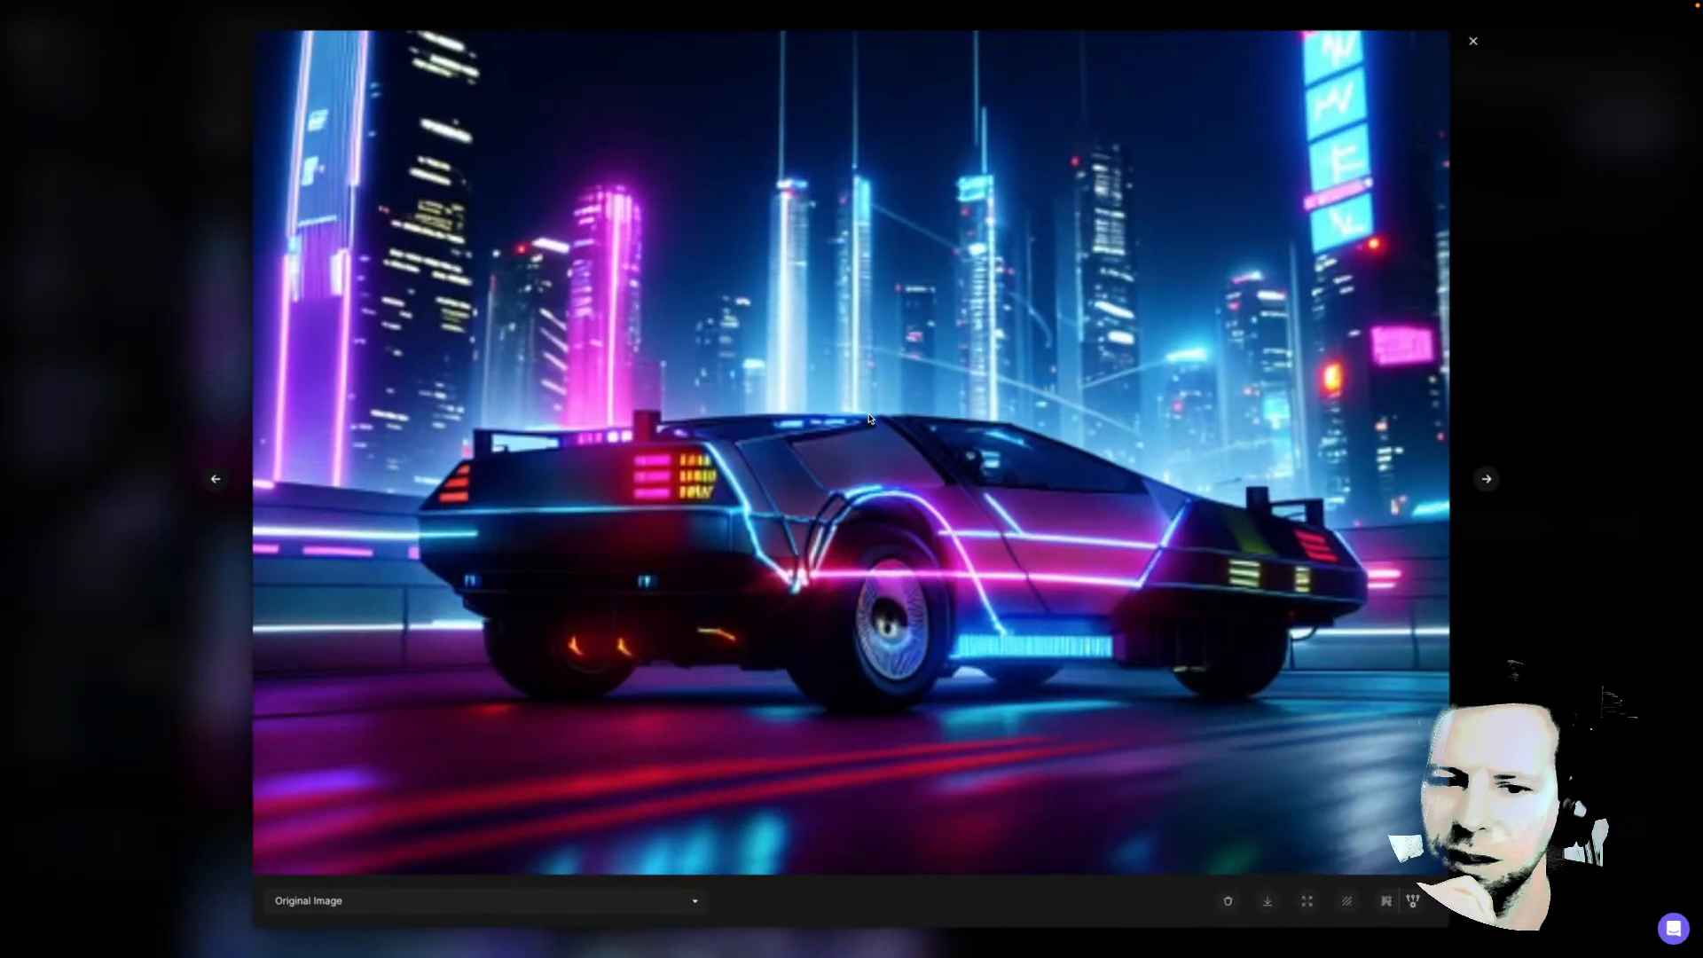
click(1491, 480)
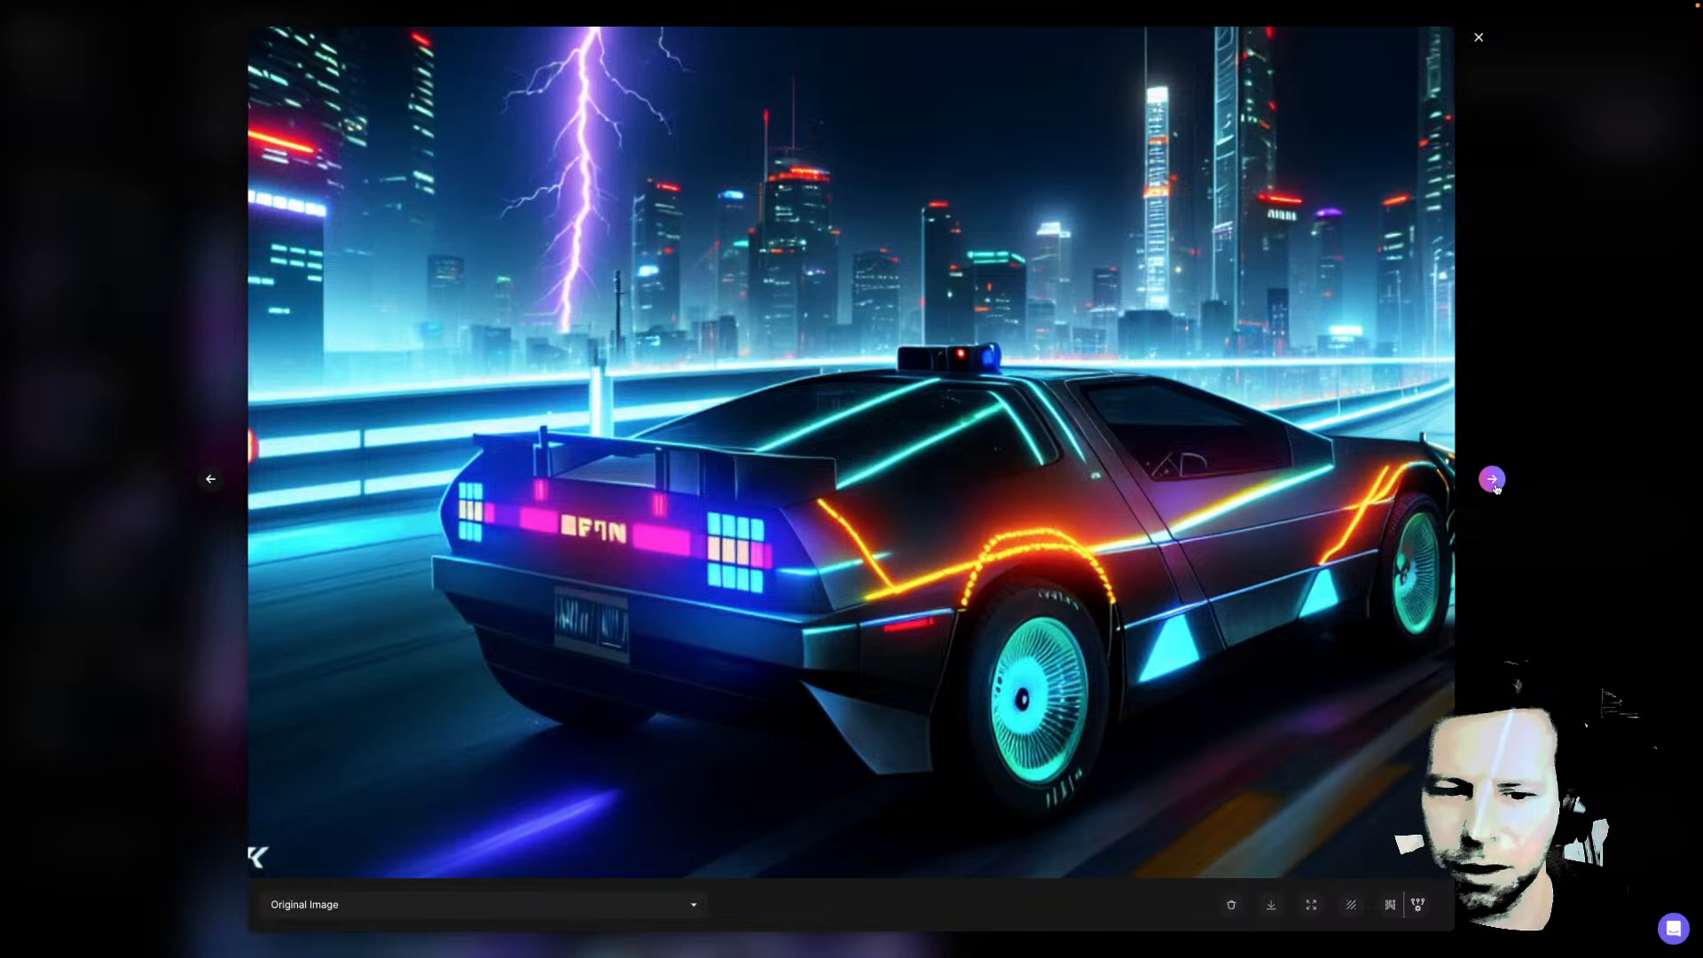
click(1492, 480)
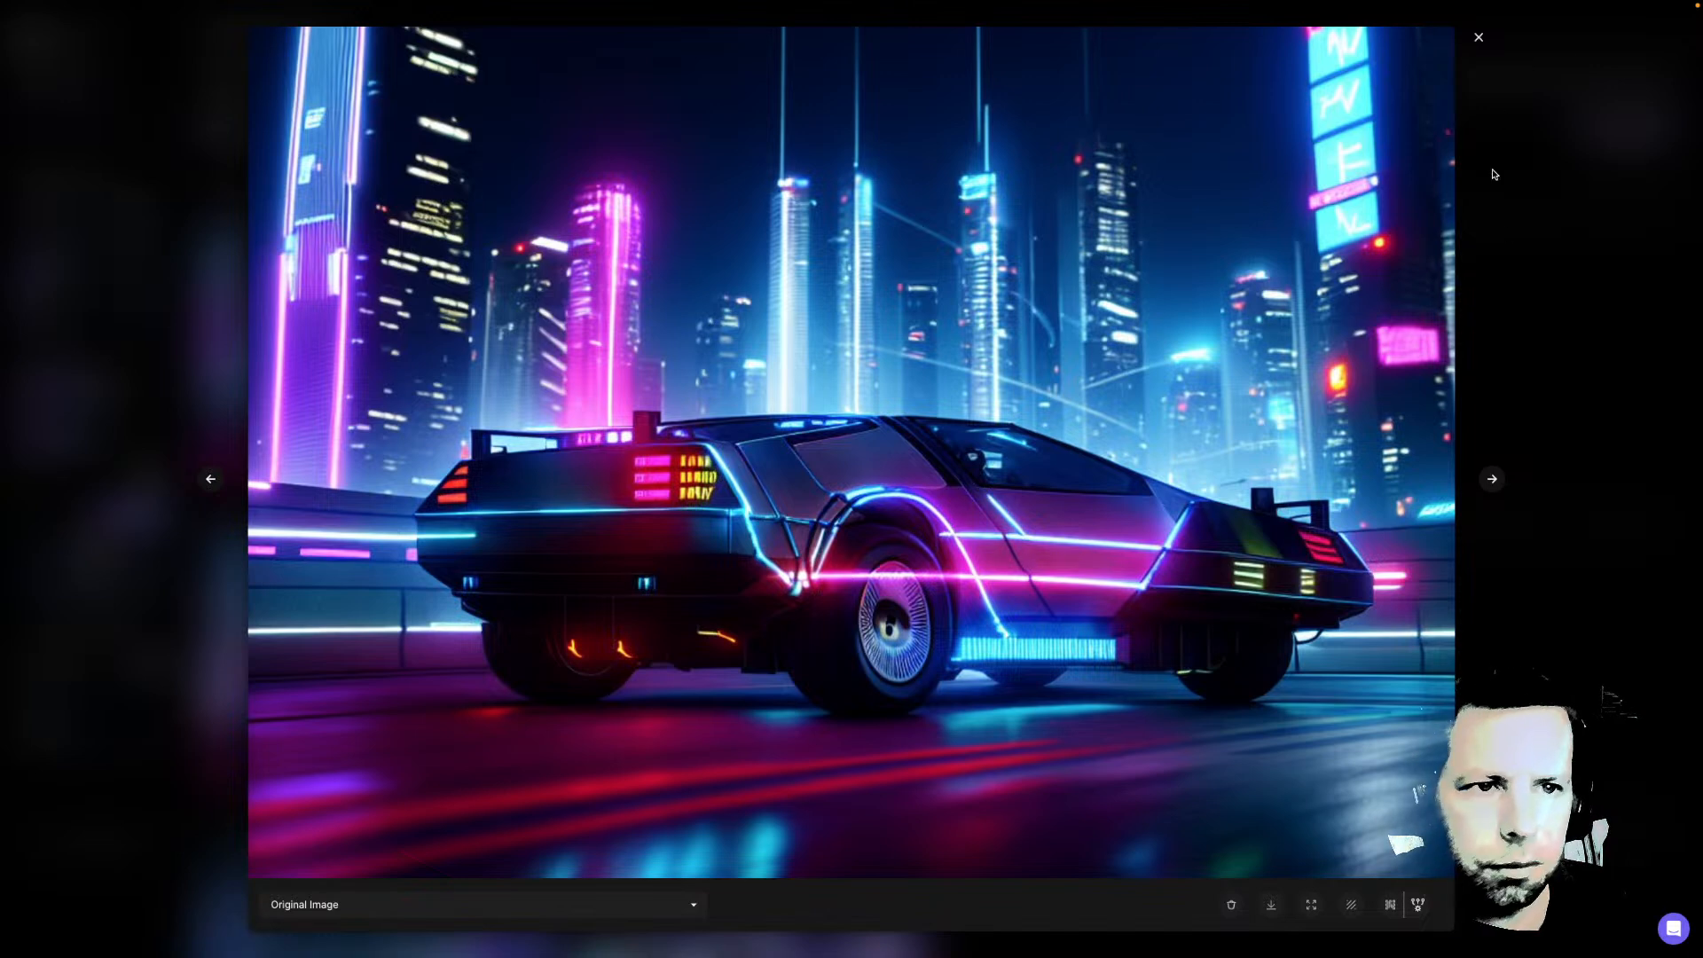
click(1492, 480)
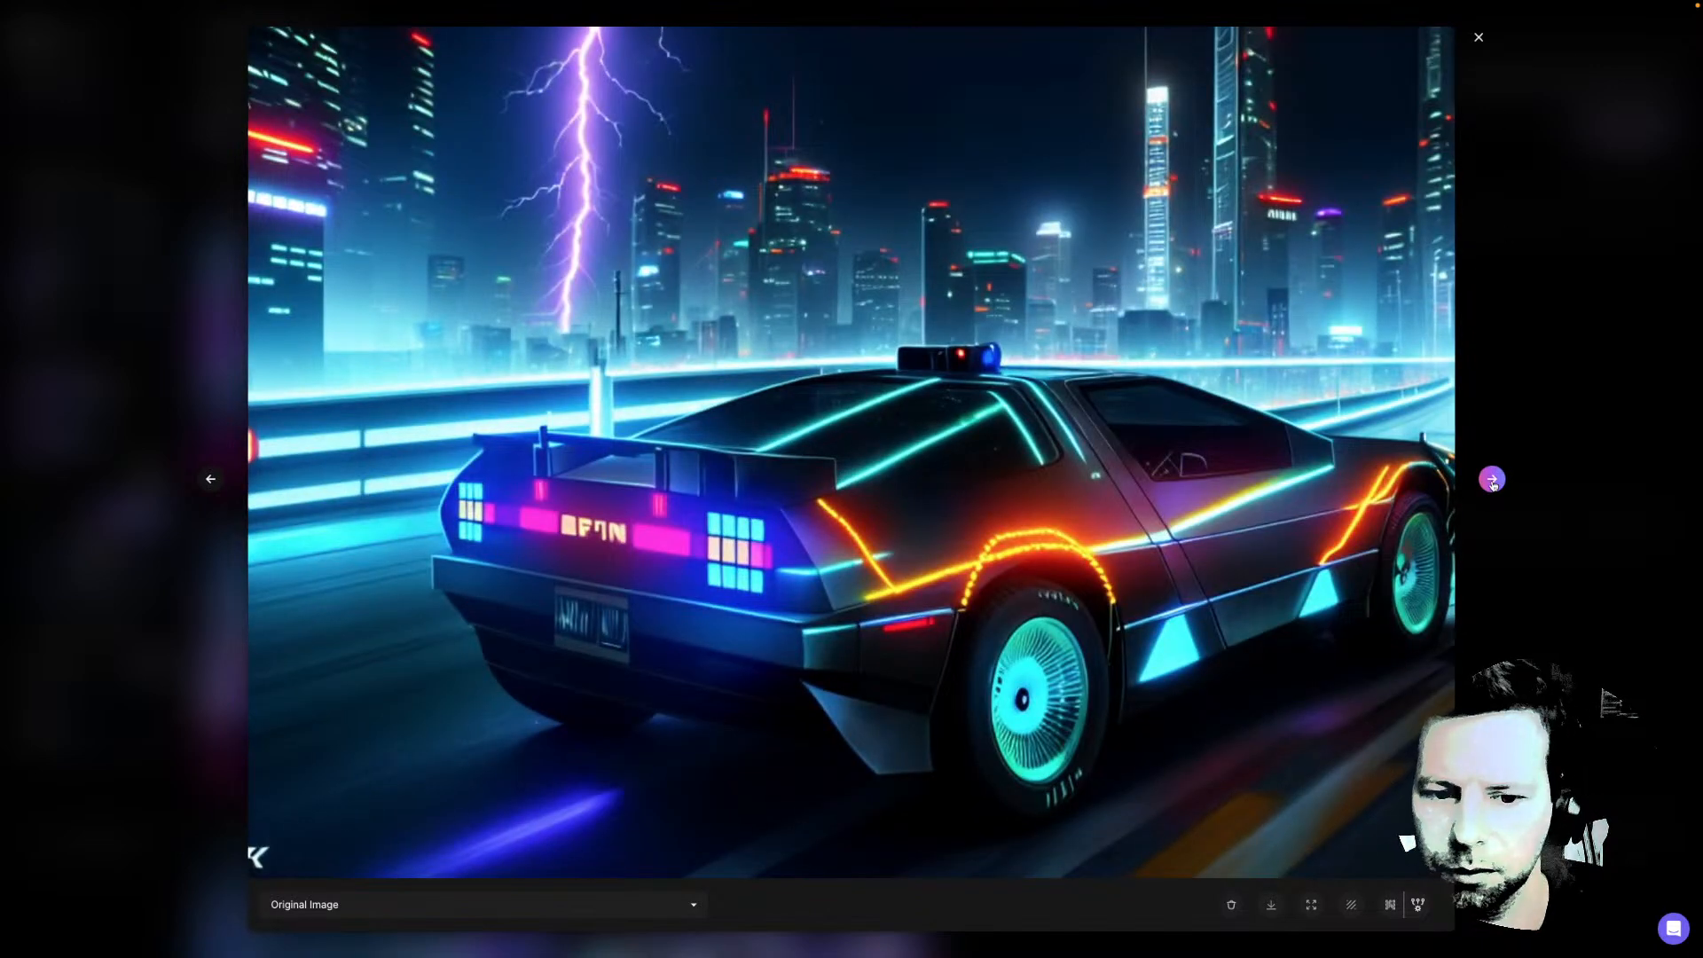
click(1491, 481)
click(1492, 480)
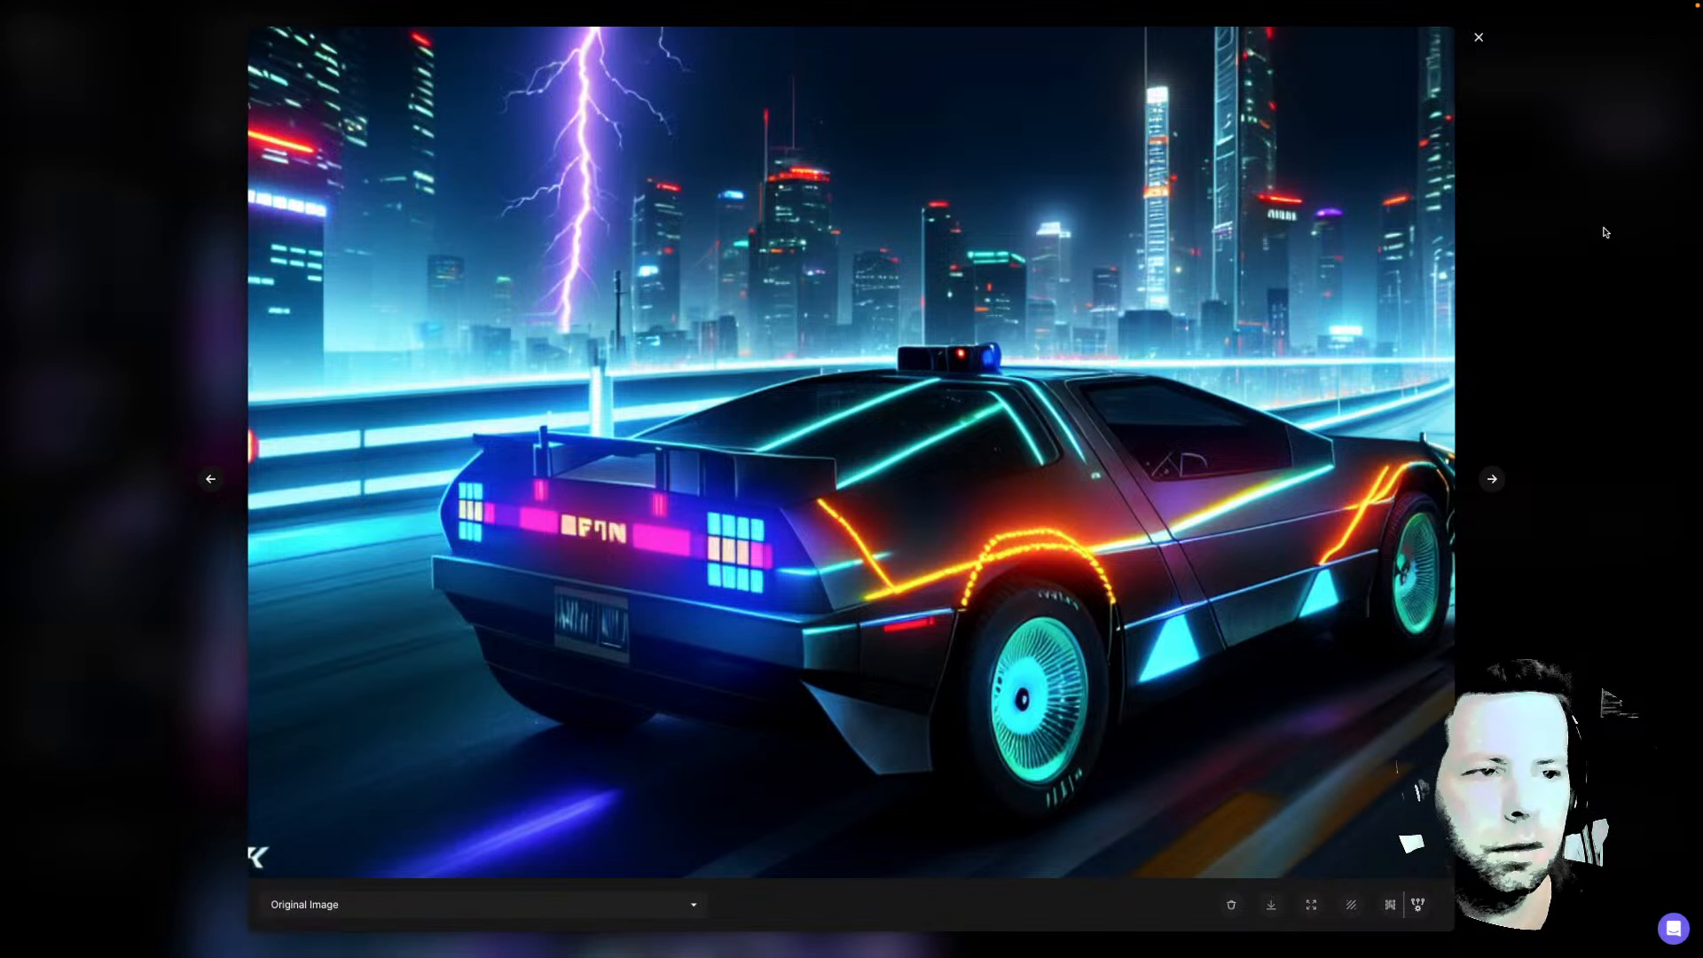
click(1478, 37)
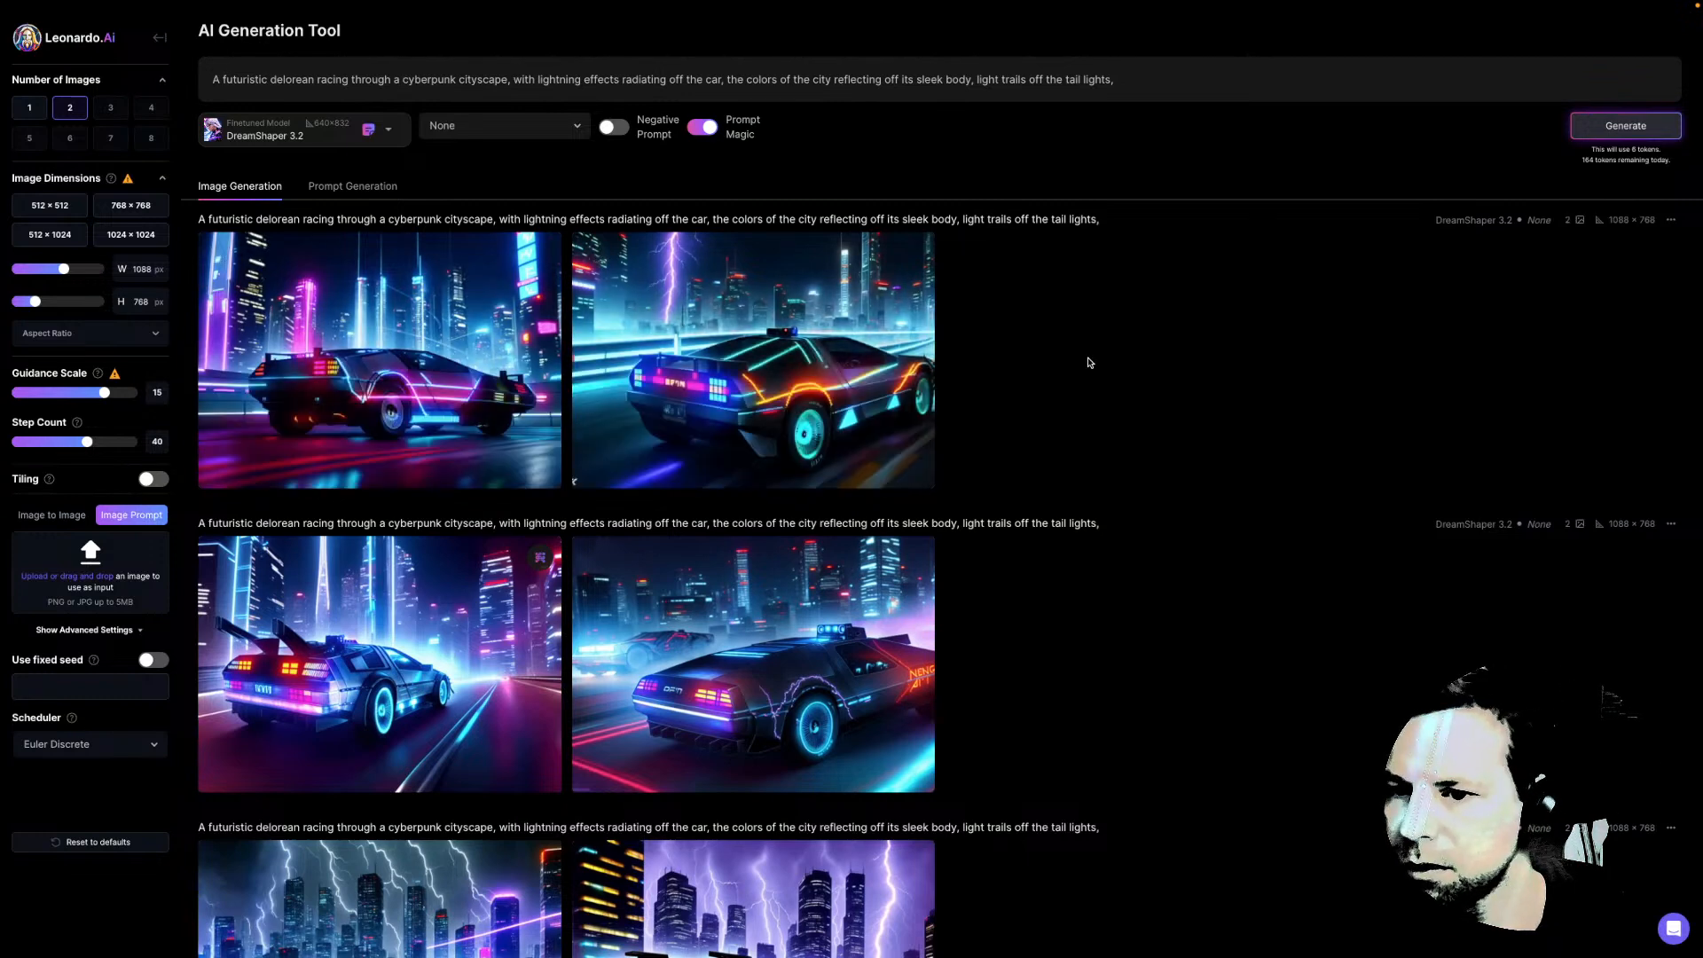
Generate the prompt at an image height of 512 px, and append "as it travels back in time," to the prompt text
drag(33, 304, 11, 303)
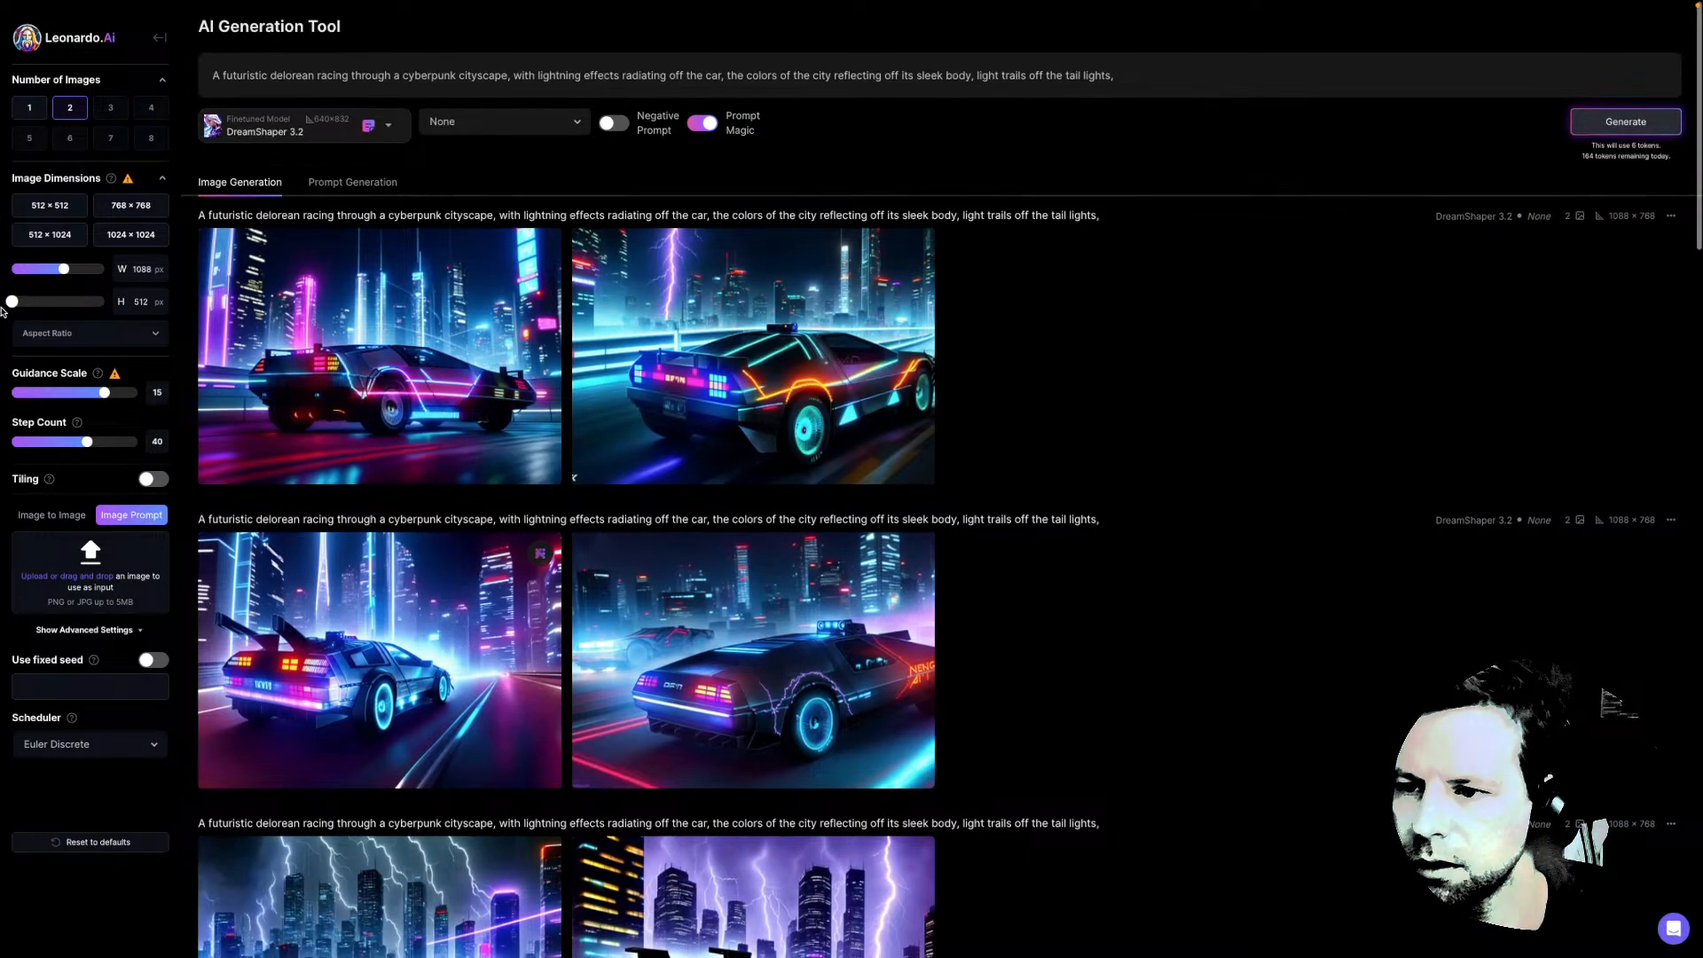
click(1615, 124)
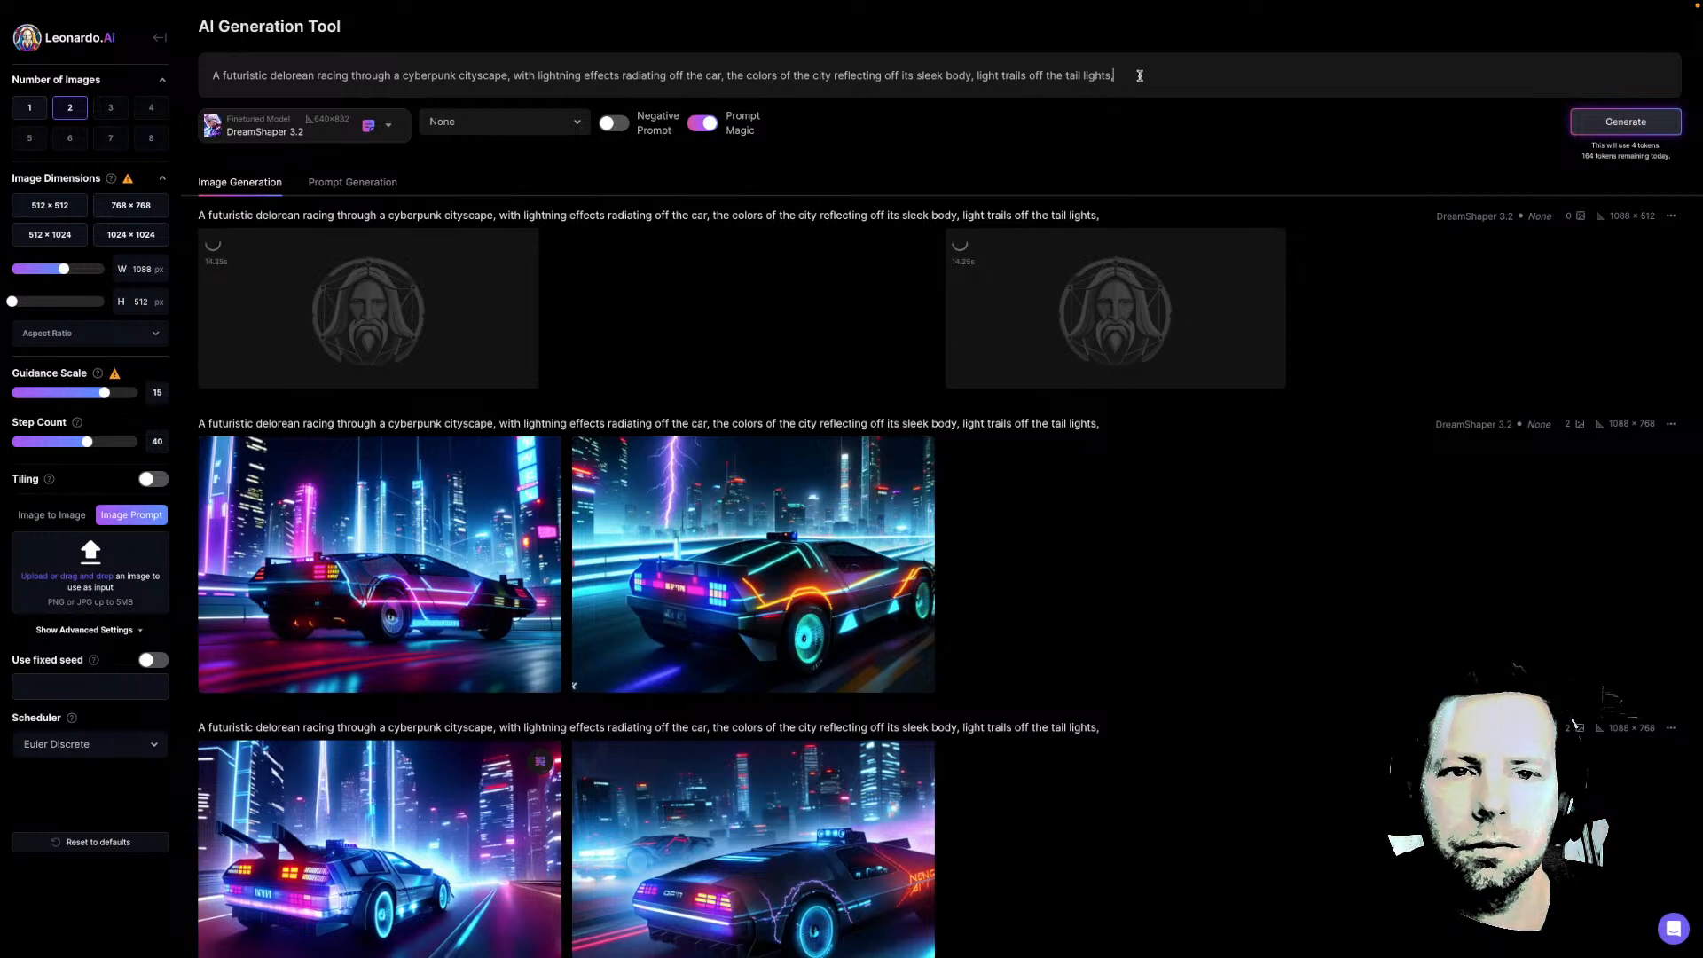
text(as it travels back in time,)
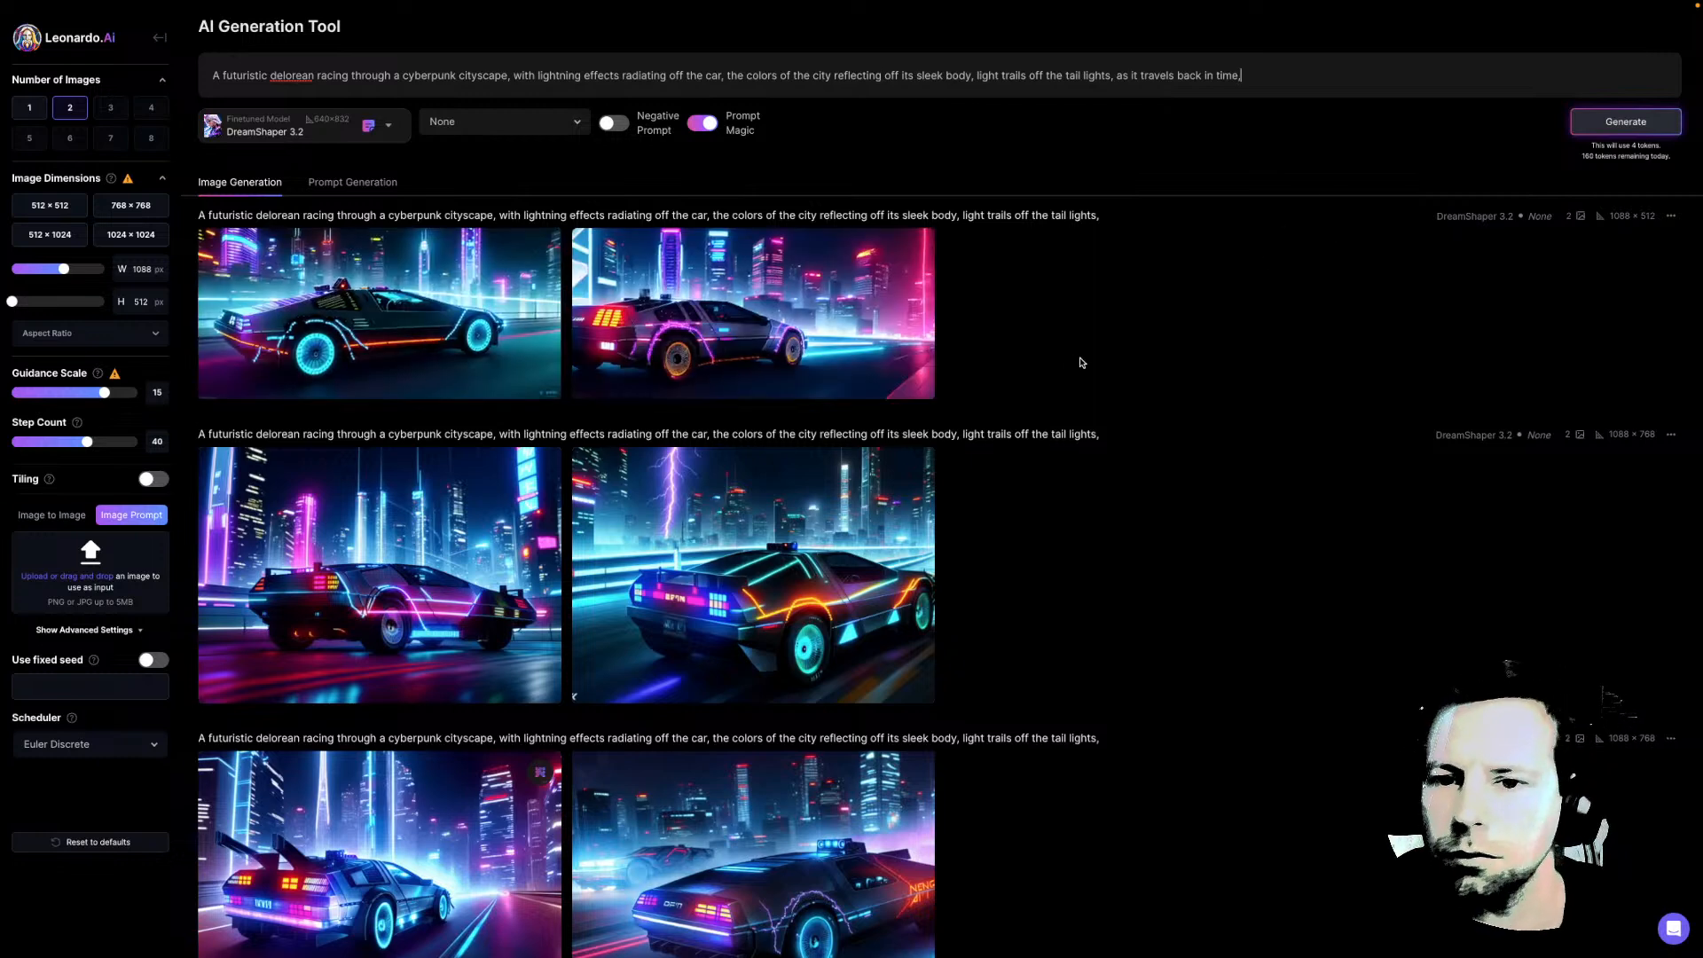
Inspect the first 1088 × 512 image enlarged, and return to the AI Image Generation page
click(495, 322)
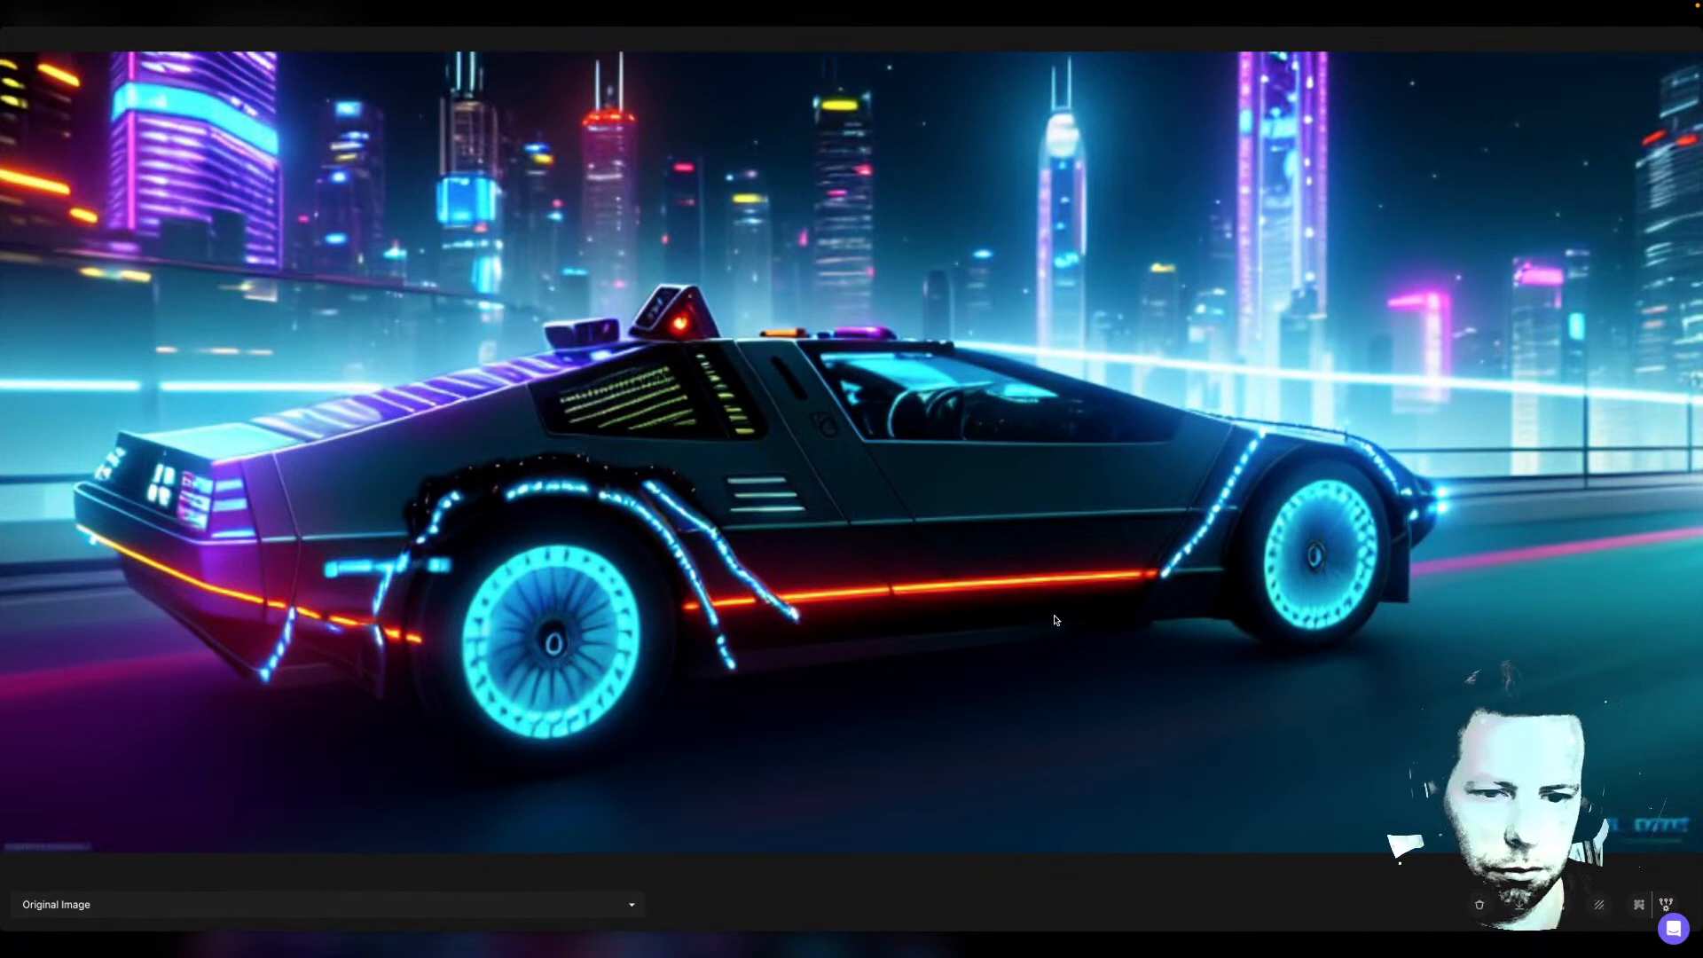
scroll(1418, 494, right, 1)
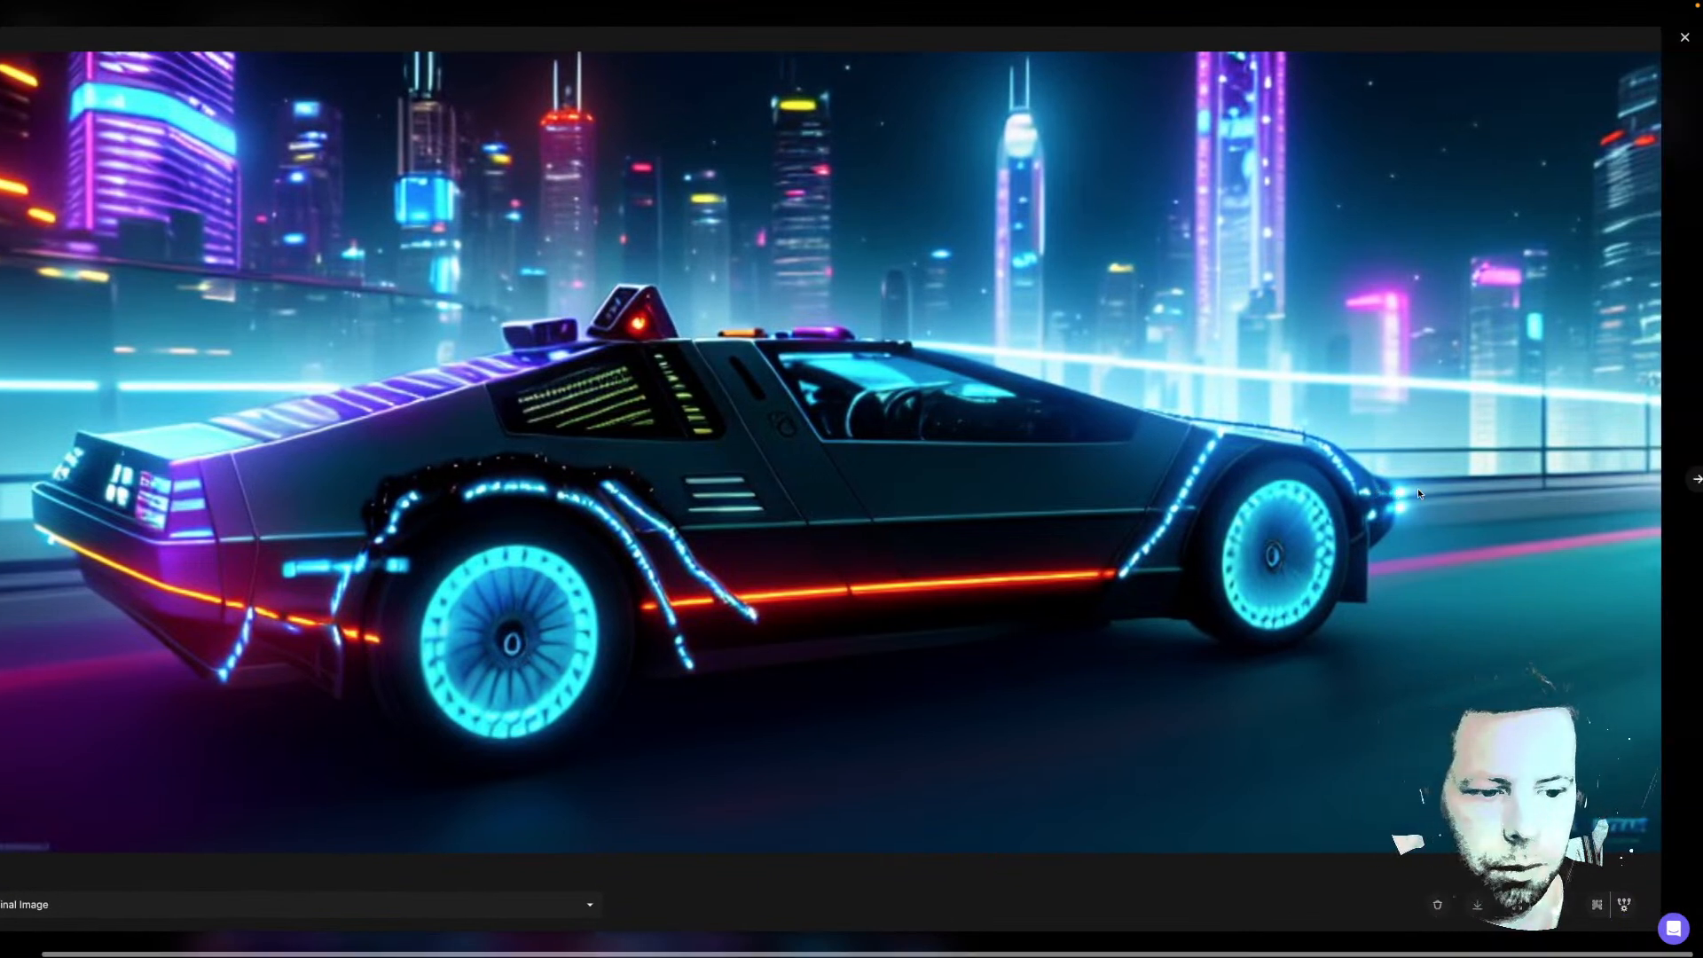
scroll(1419, 493, left, 3)
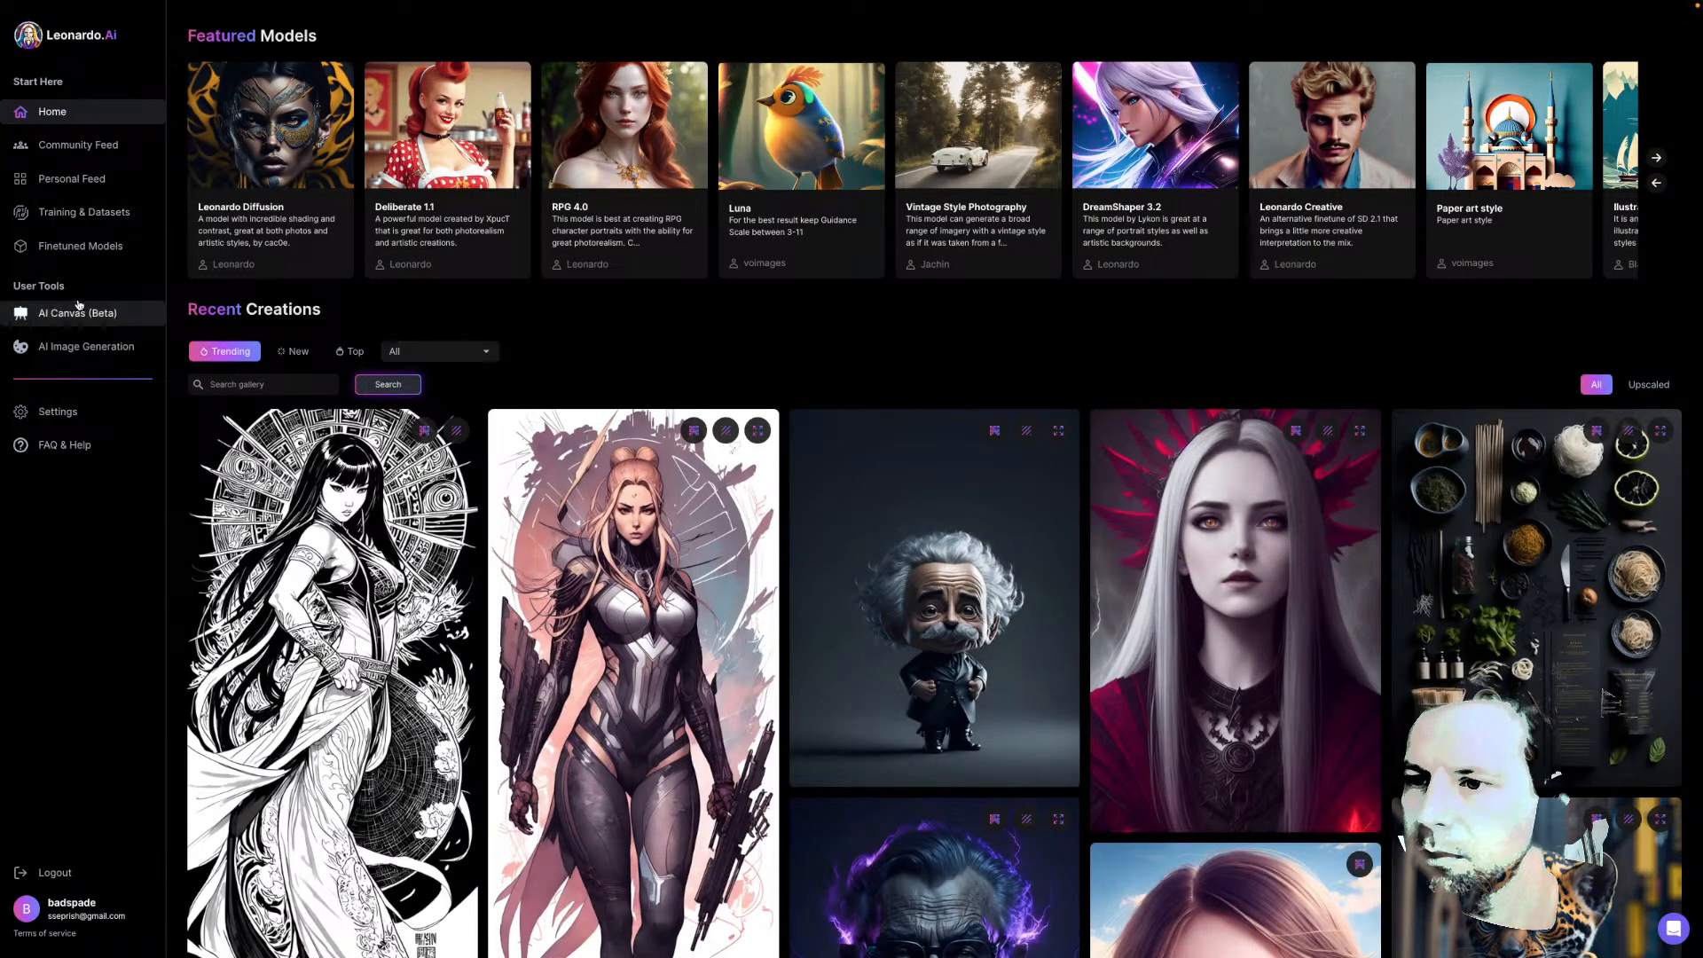
click(83, 349)
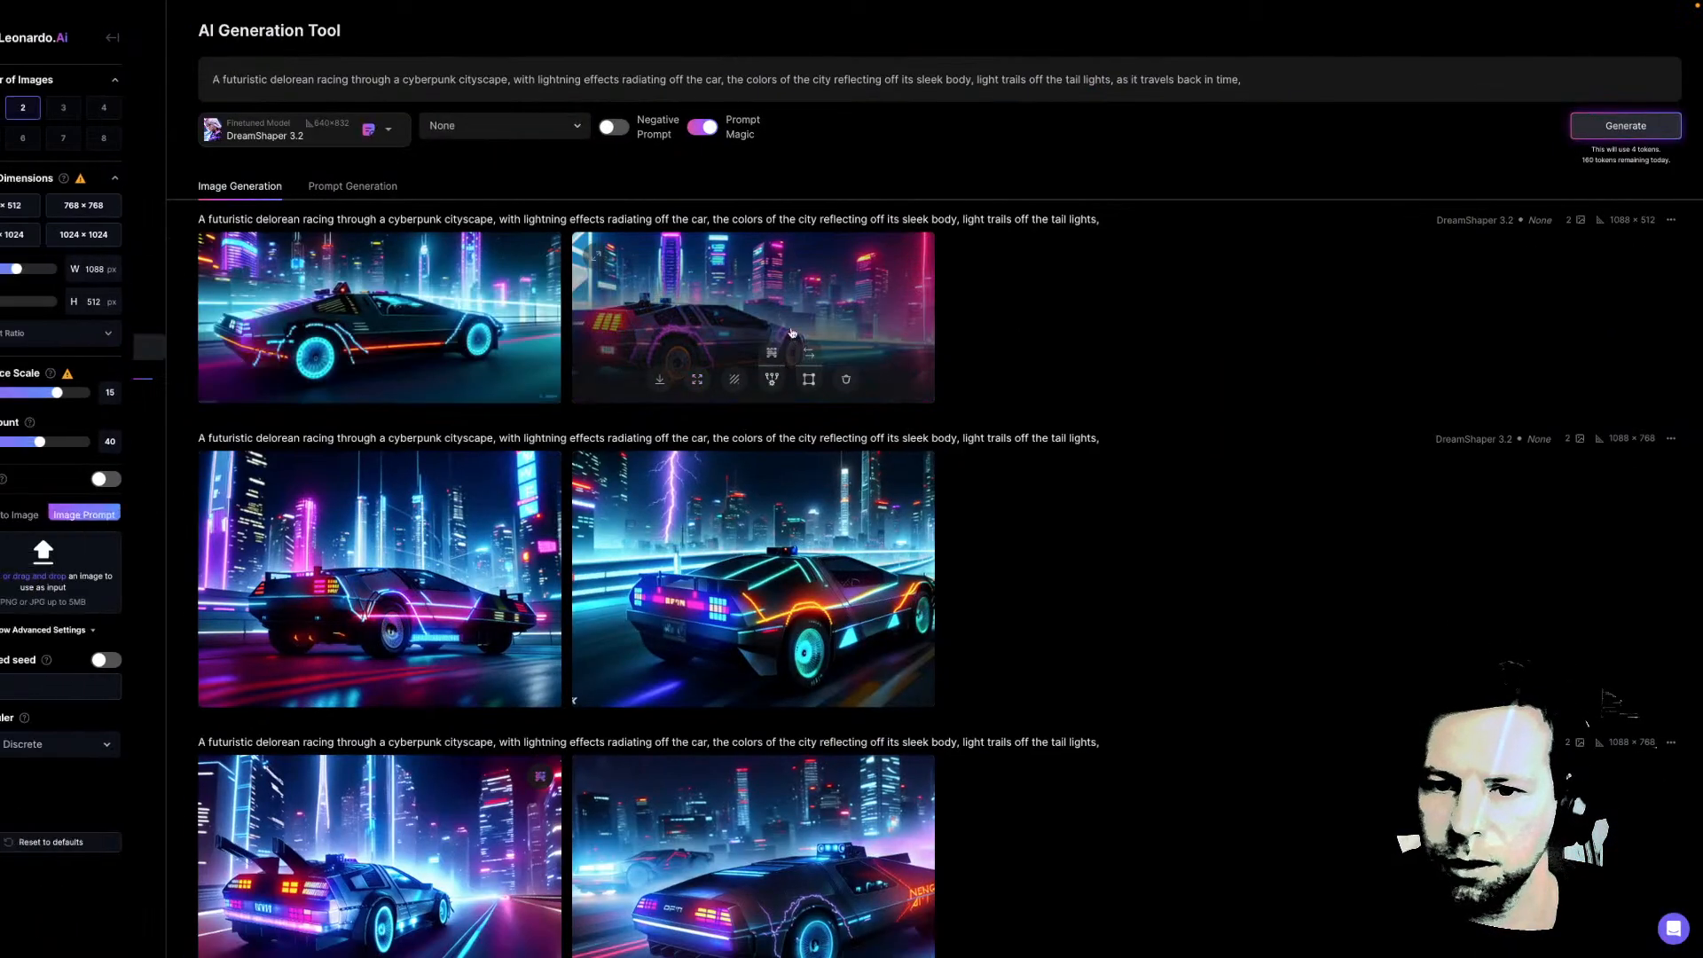
Enlarge the second 1088 × 512 image, compare it with the first one, and close the viewer
click(789, 331)
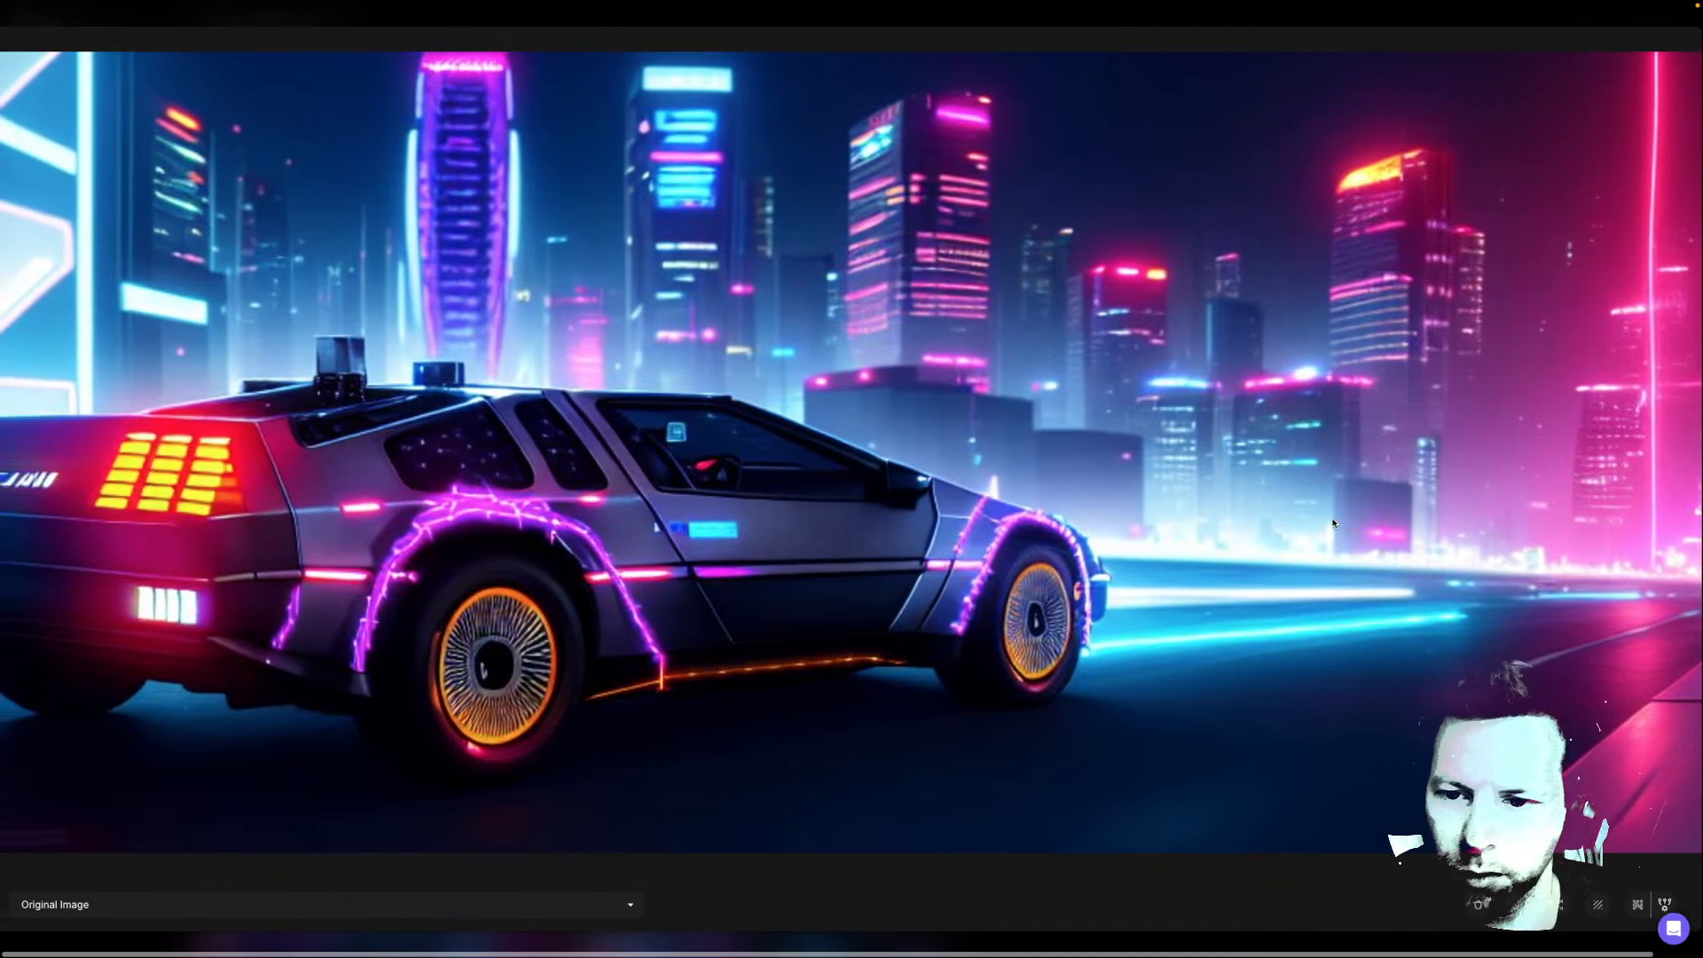
scroll(1332, 522, right, 1)
scroll(1332, 523, left, 1)
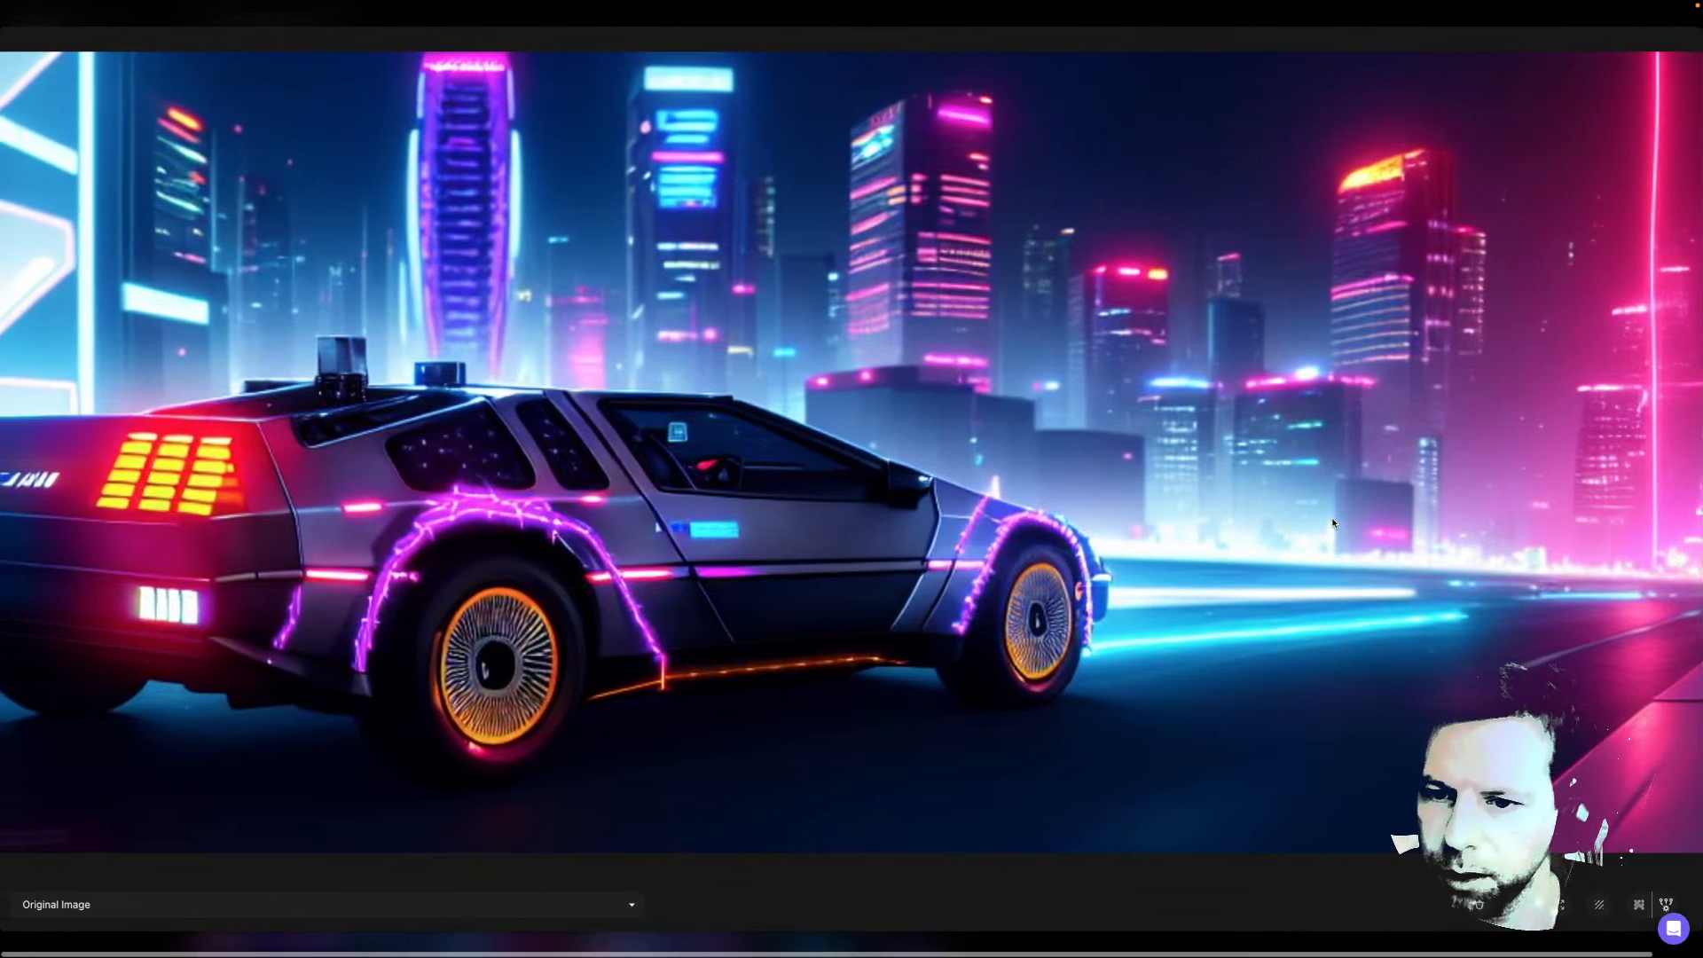
scroll(1332, 523, right, 1)
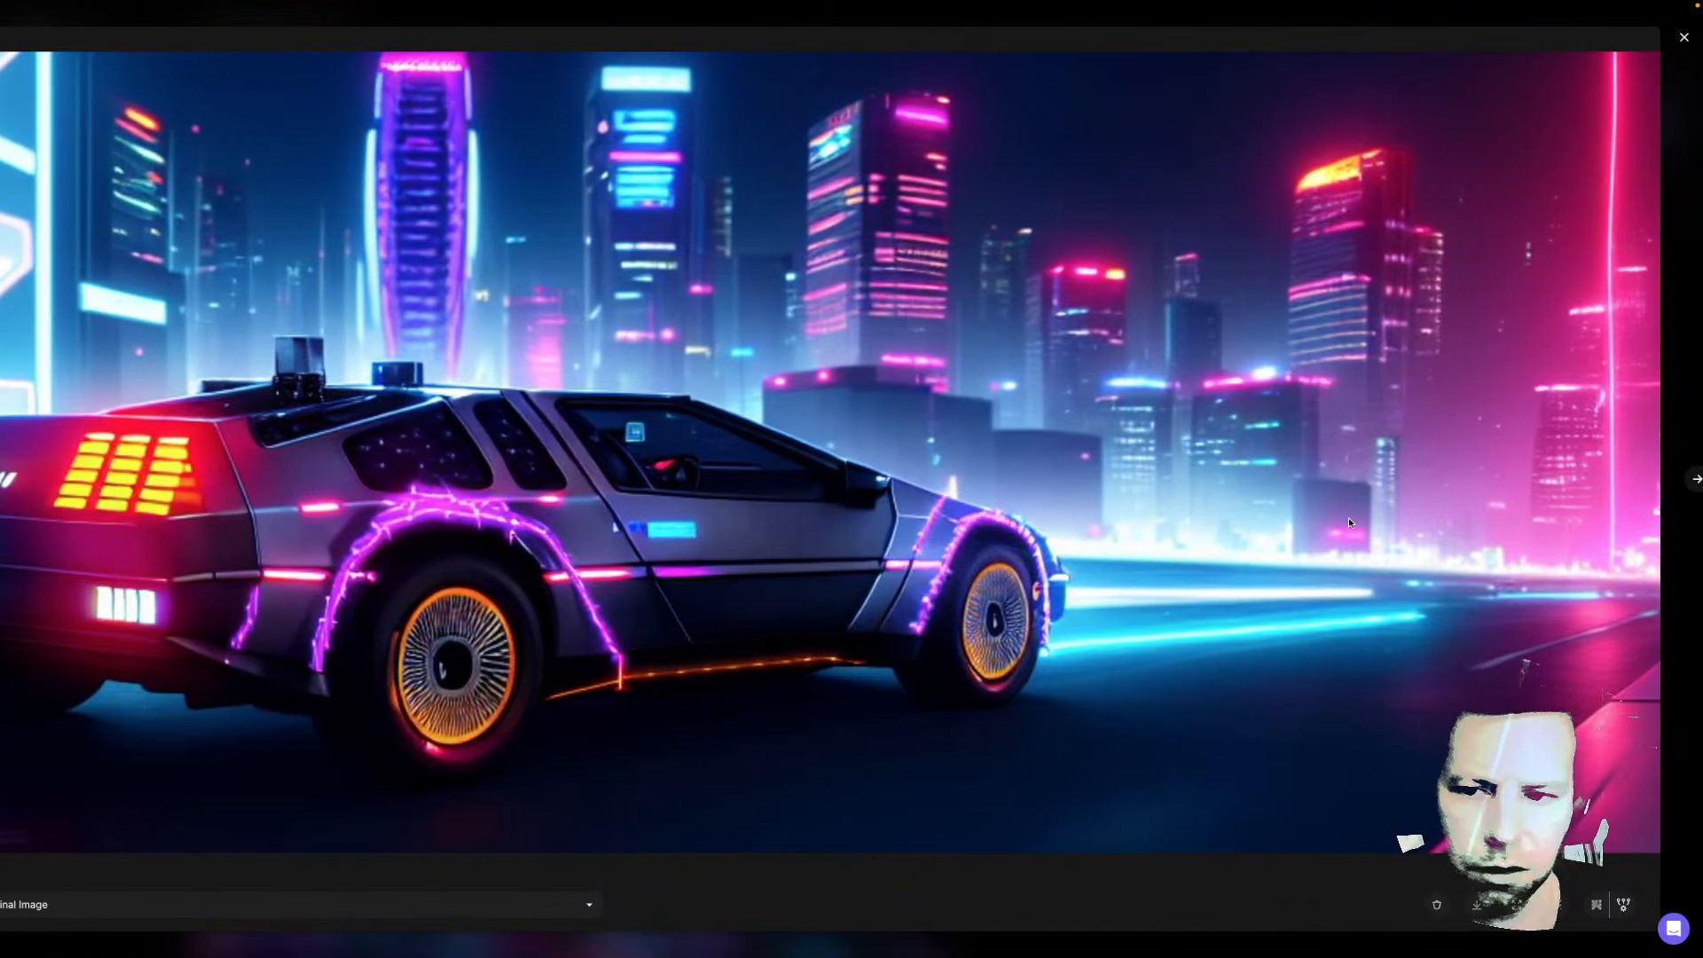
click(1694, 480)
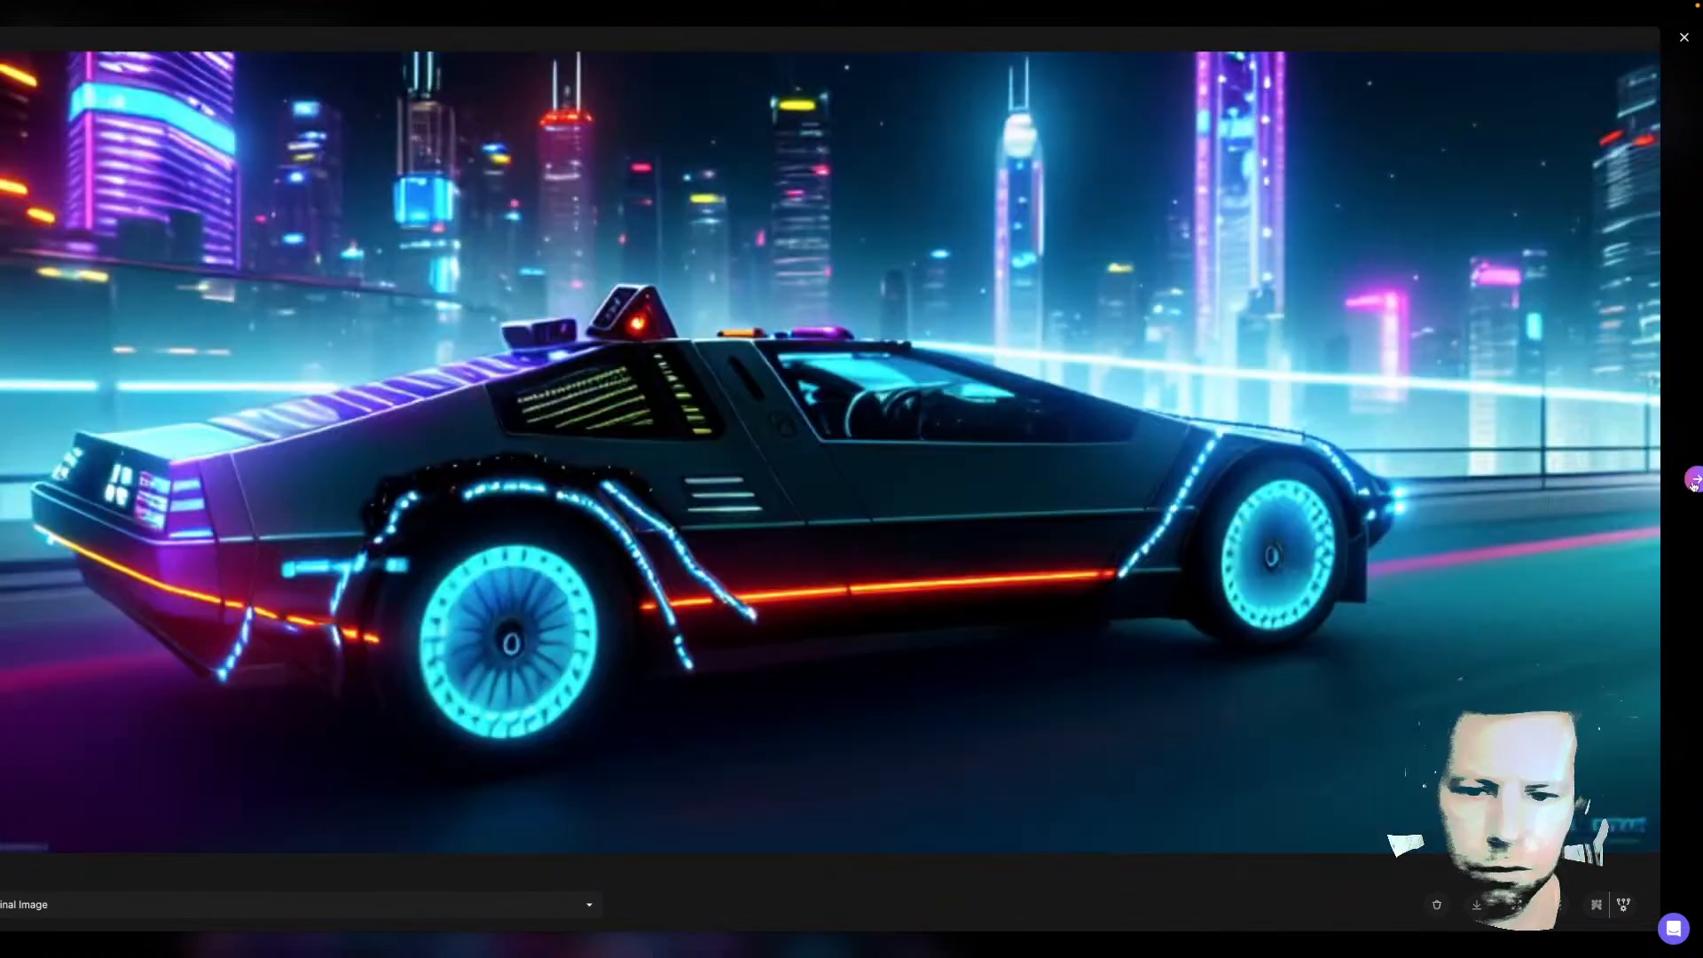
click(1694, 481)
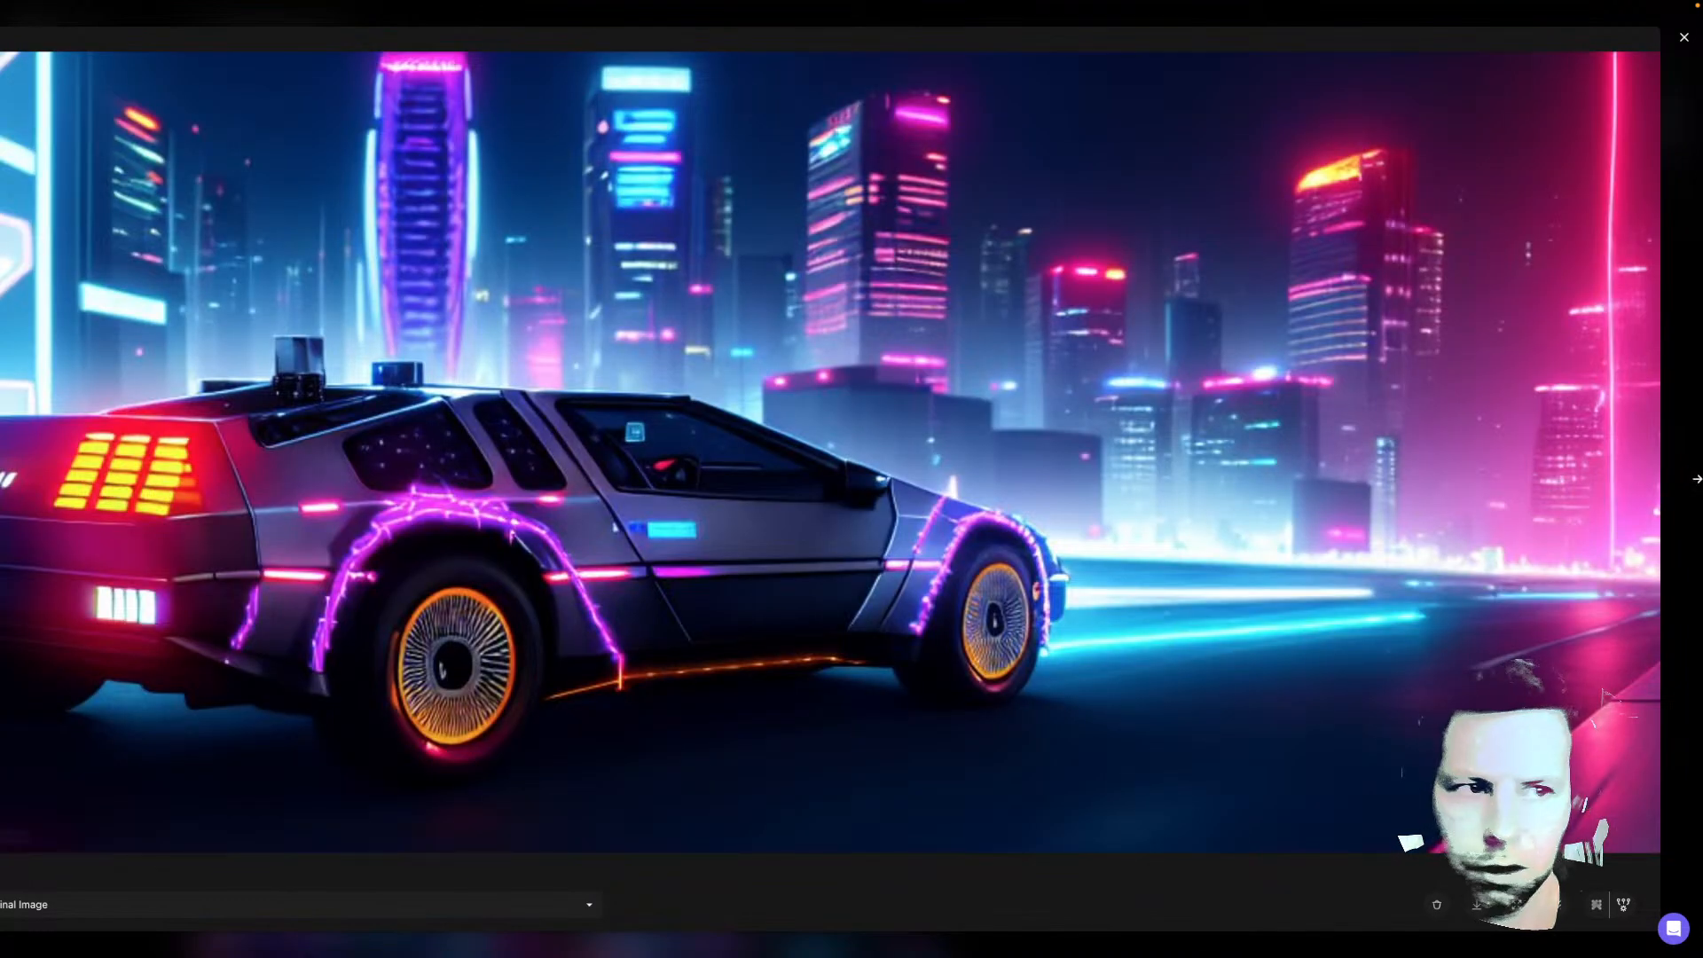
click(1683, 41)
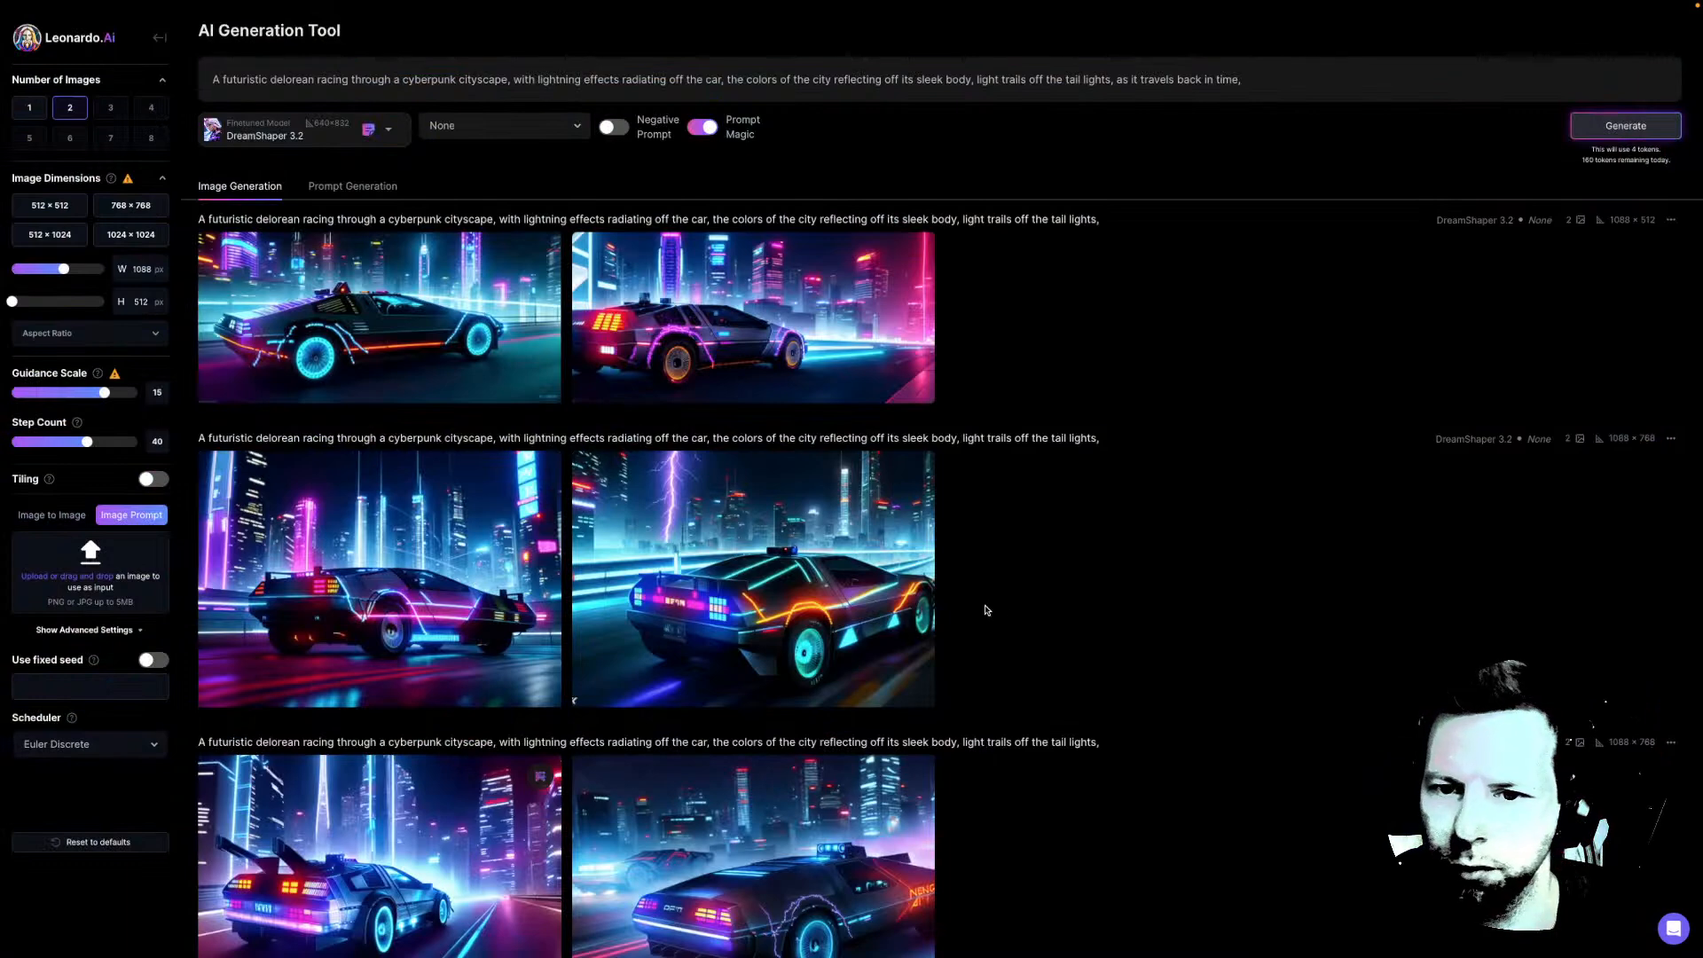
Generate two 1088 × 512 images from the extended time-travel prompt and compare them in the enlarged view
mouse_move(610, 304)
mouse_move(401, 302)
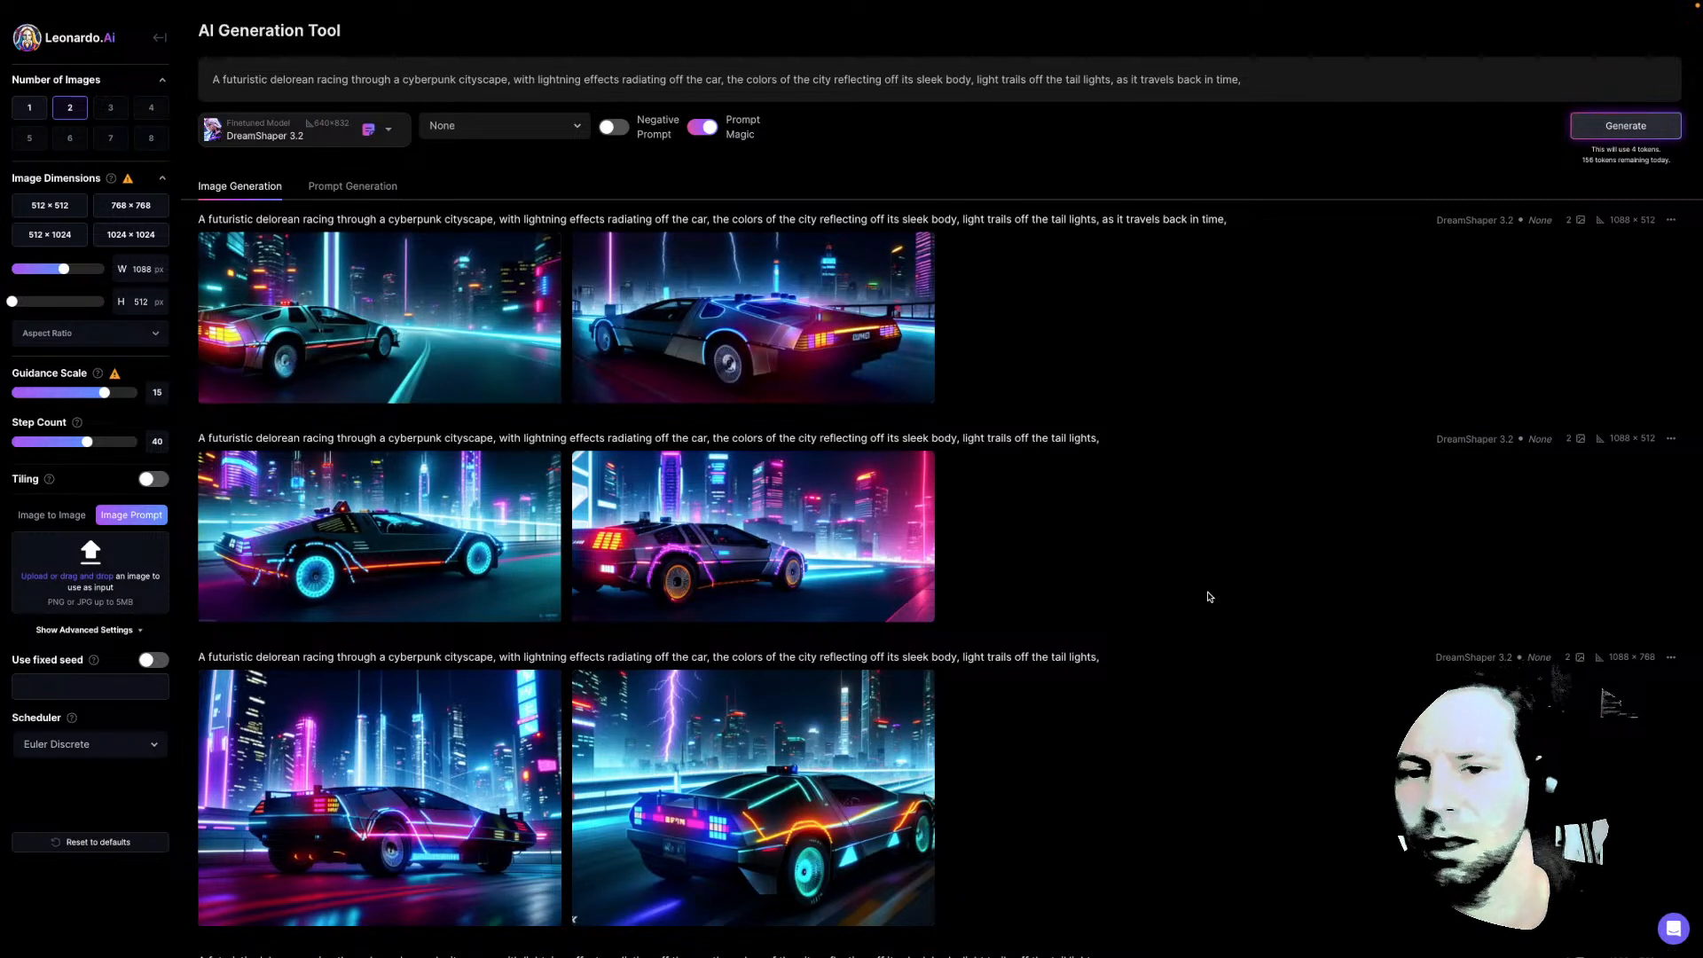
click(390, 293)
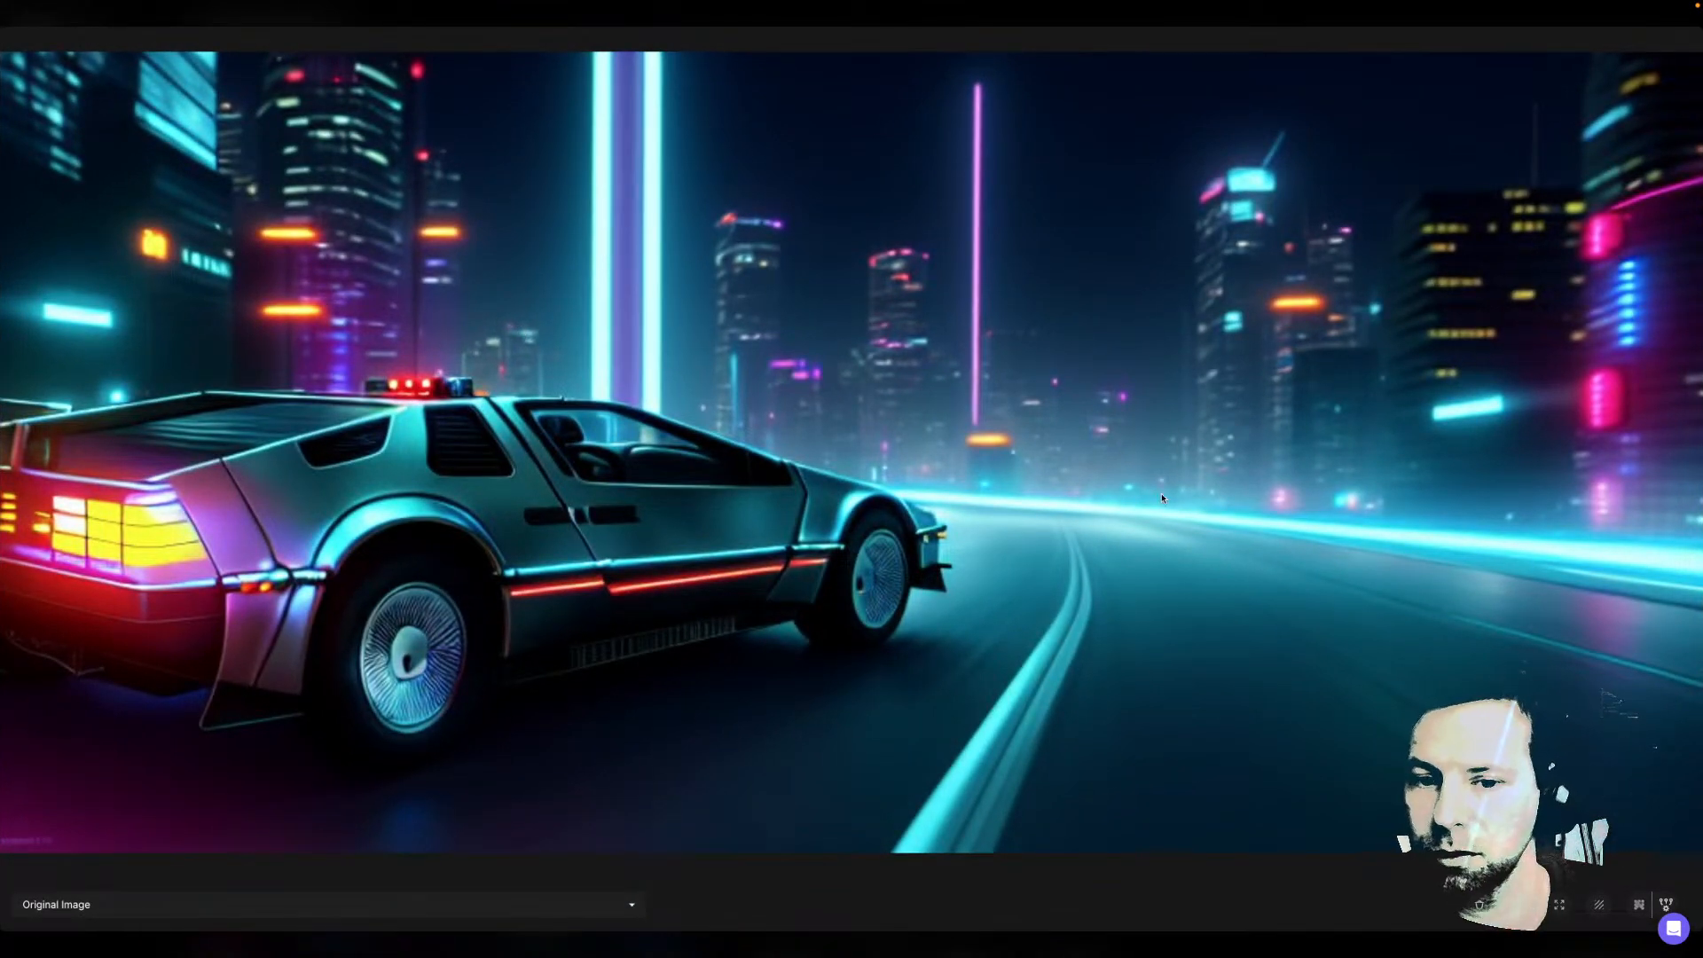
scroll(1161, 498, right, 1)
scroll(1161, 498, left, 1)
scroll(1161, 498, right, 1)
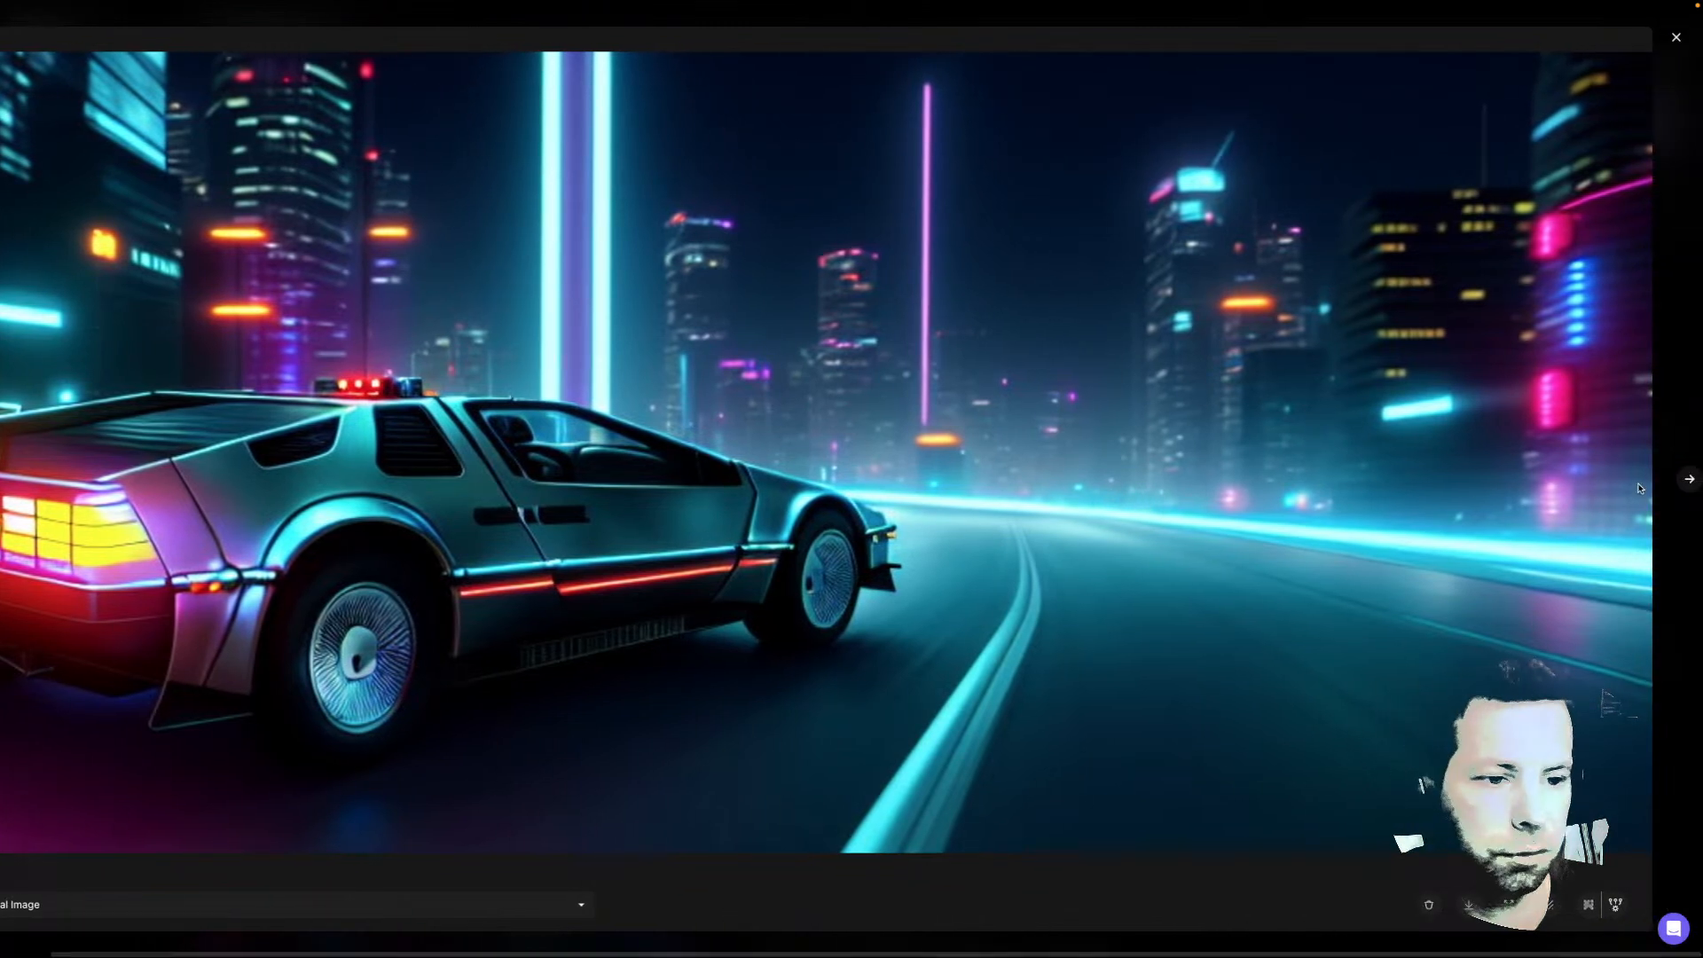
click(1692, 481)
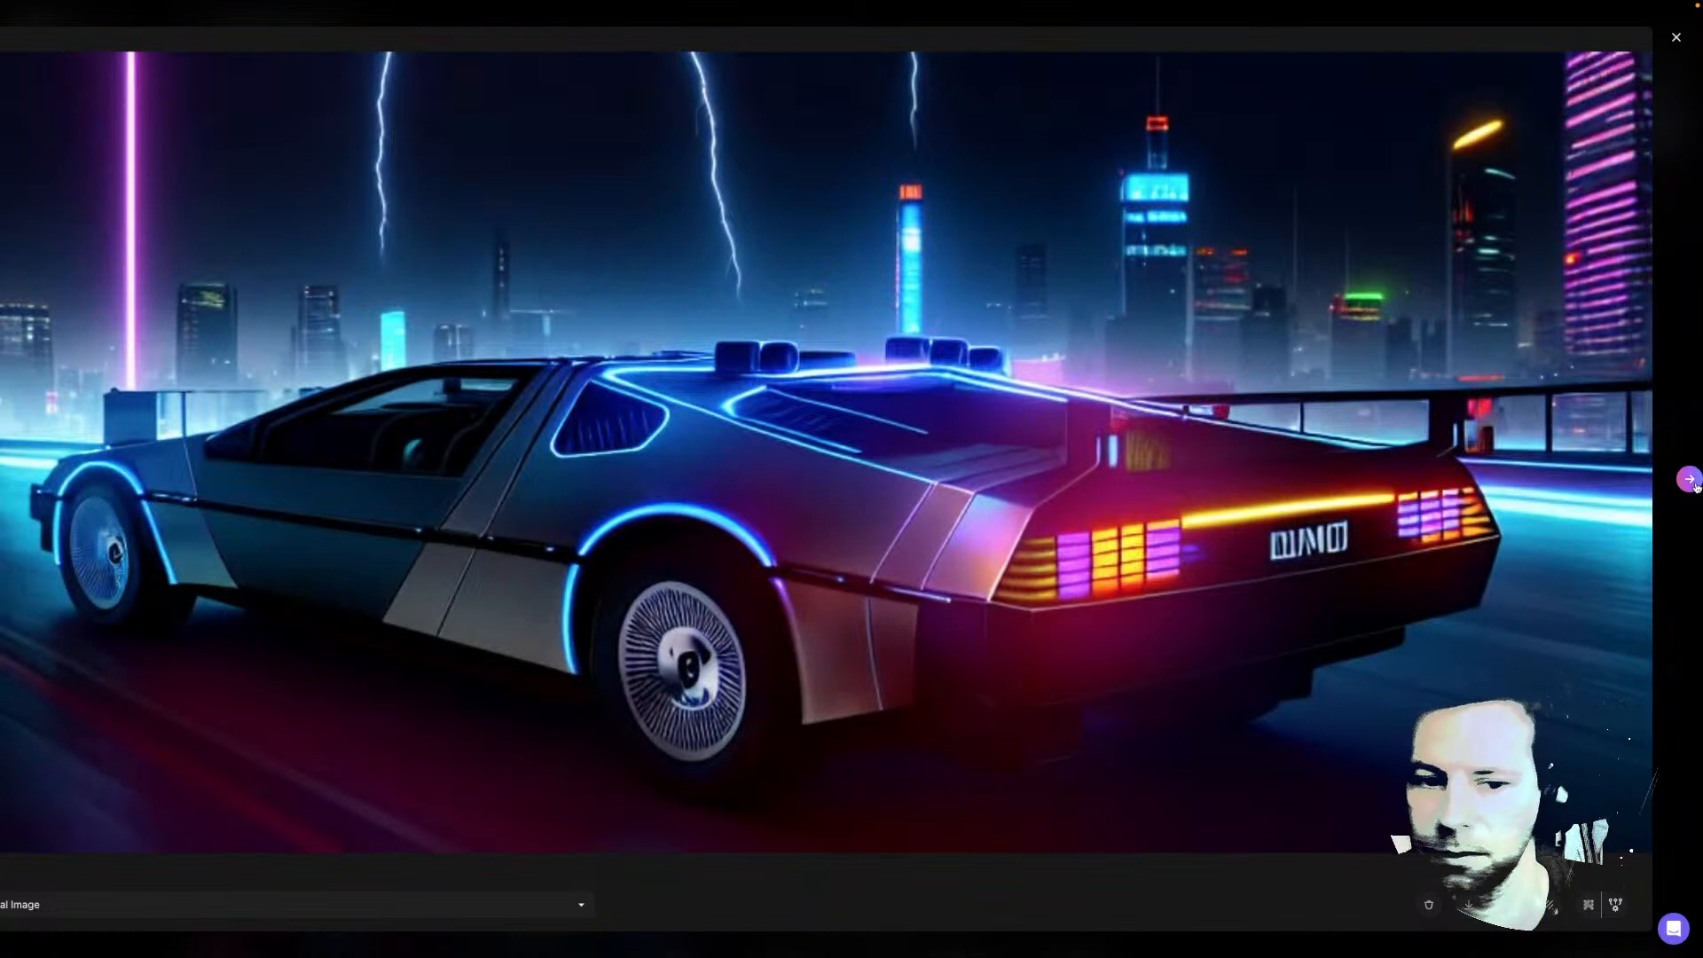
click(1692, 480)
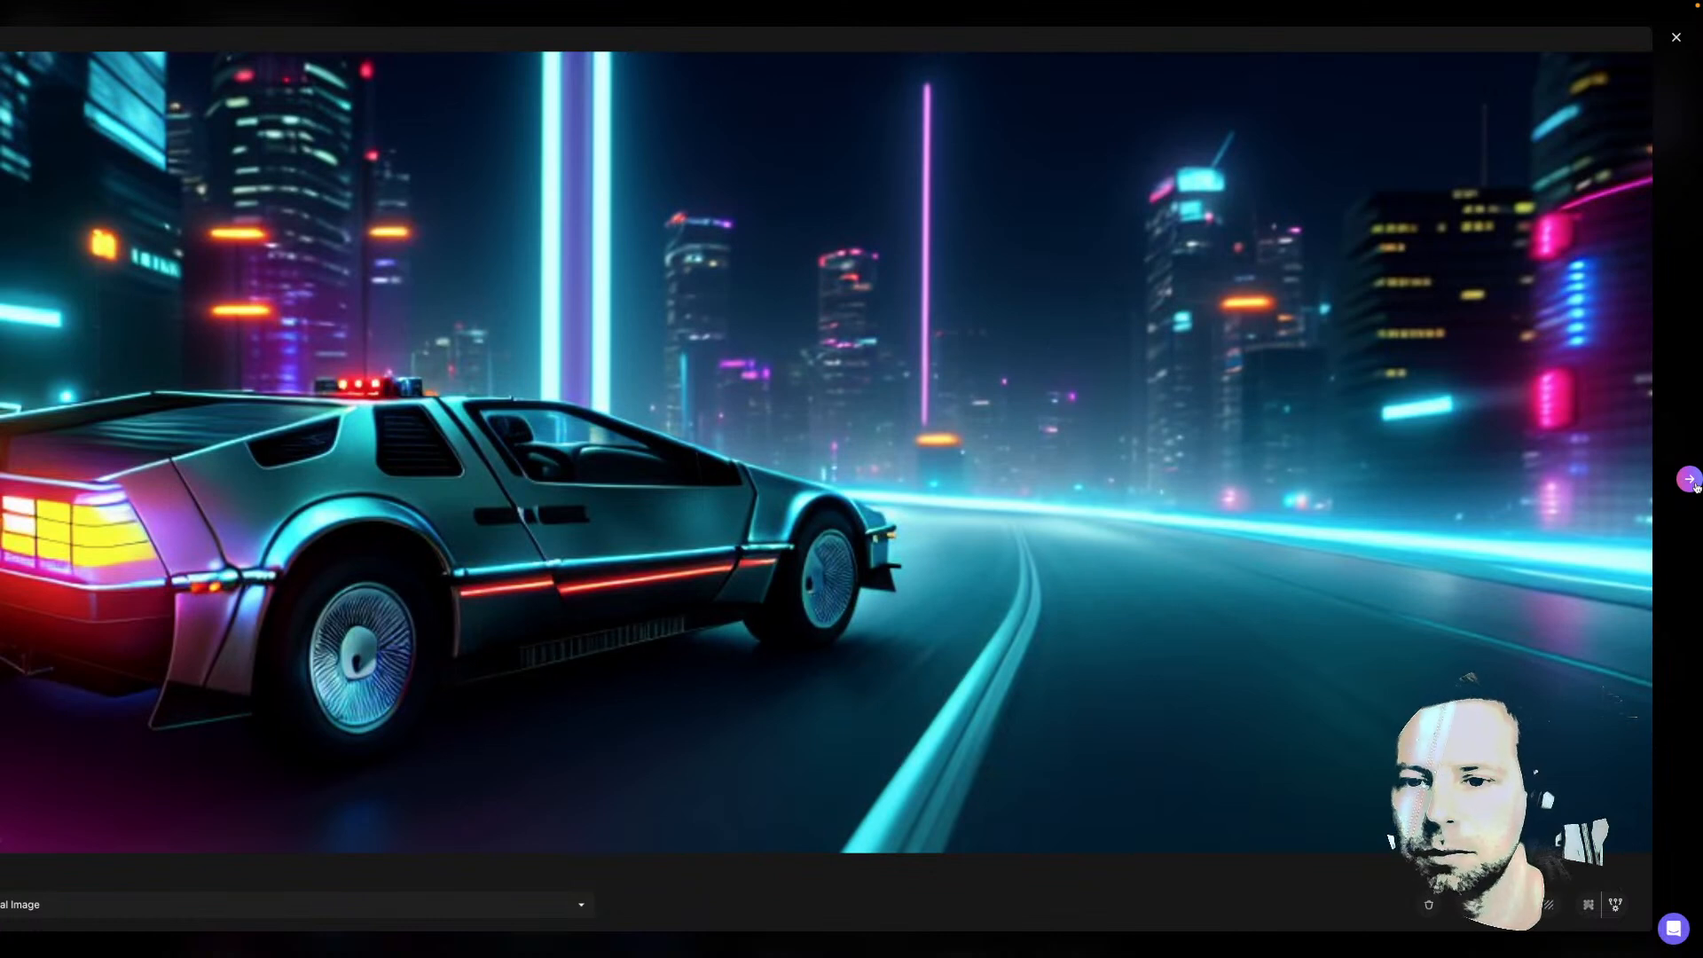
click(1693, 481)
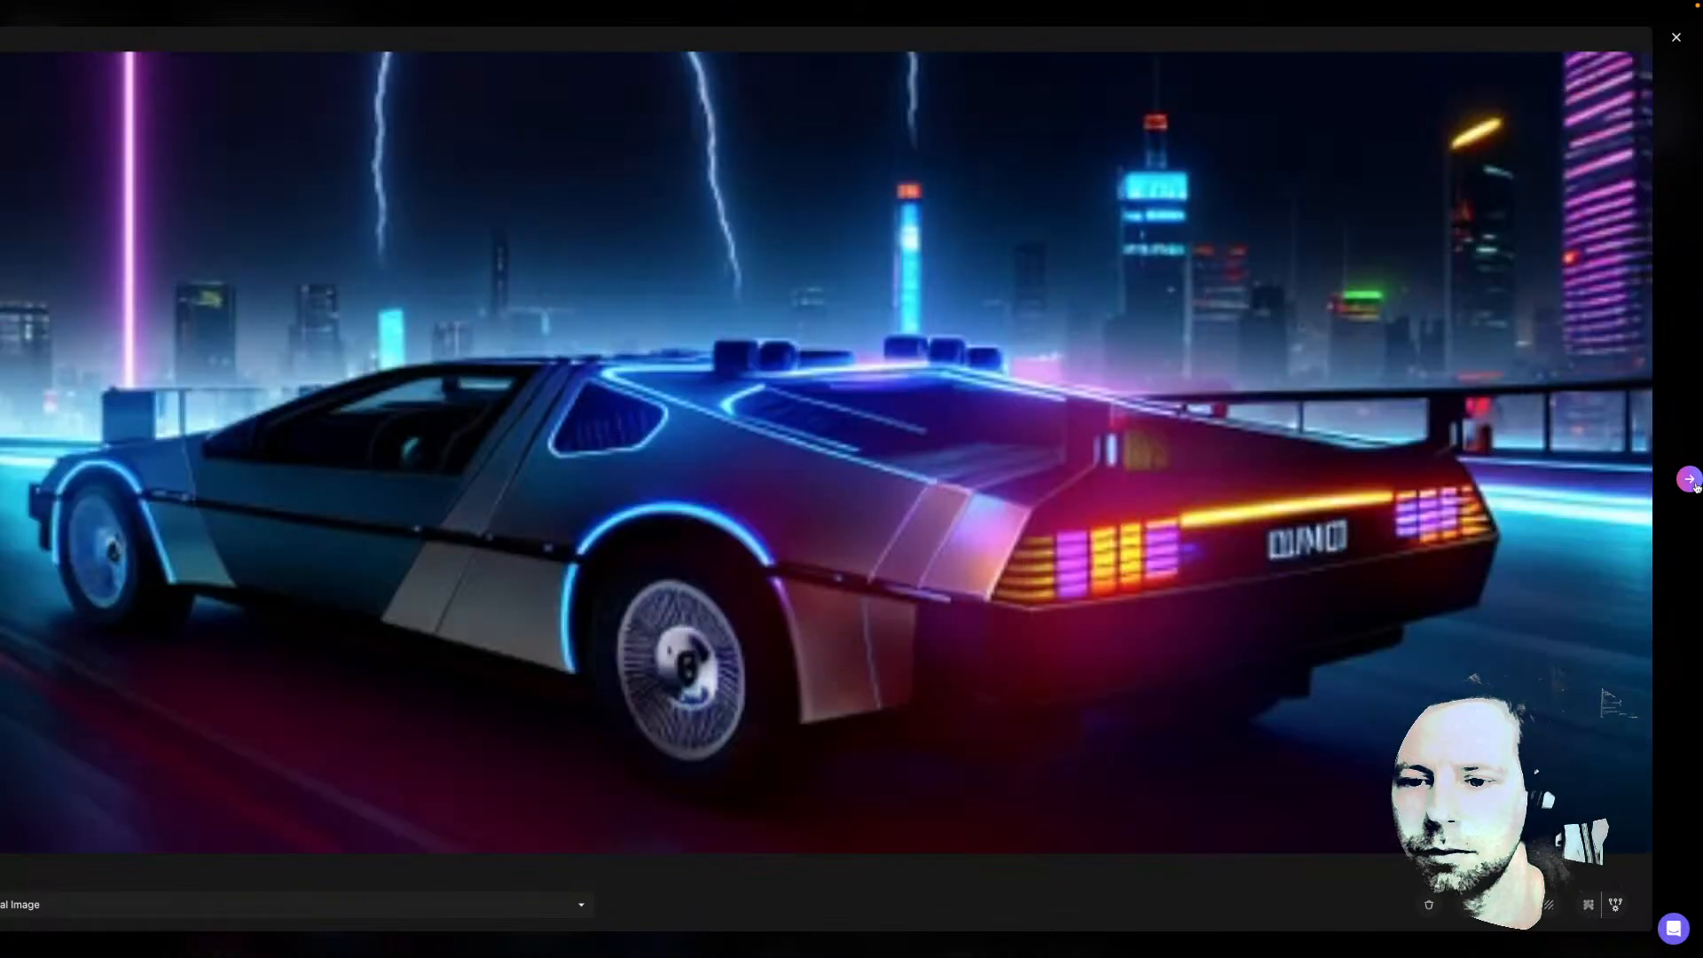